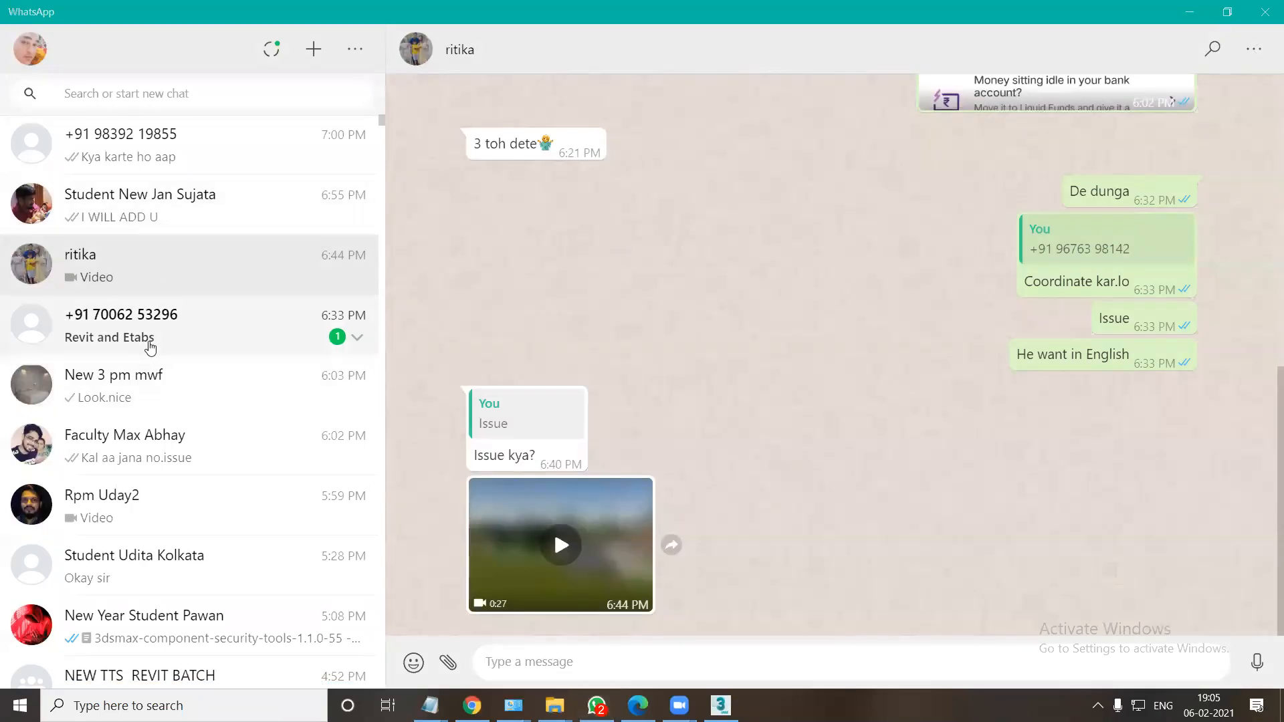
Open the New 3 pm mwf group chat and look back through the shared class recording links.
scroll(181, 525, "down", 3)
scroll(181, 535, "up", 3)
left_click(137, 398)
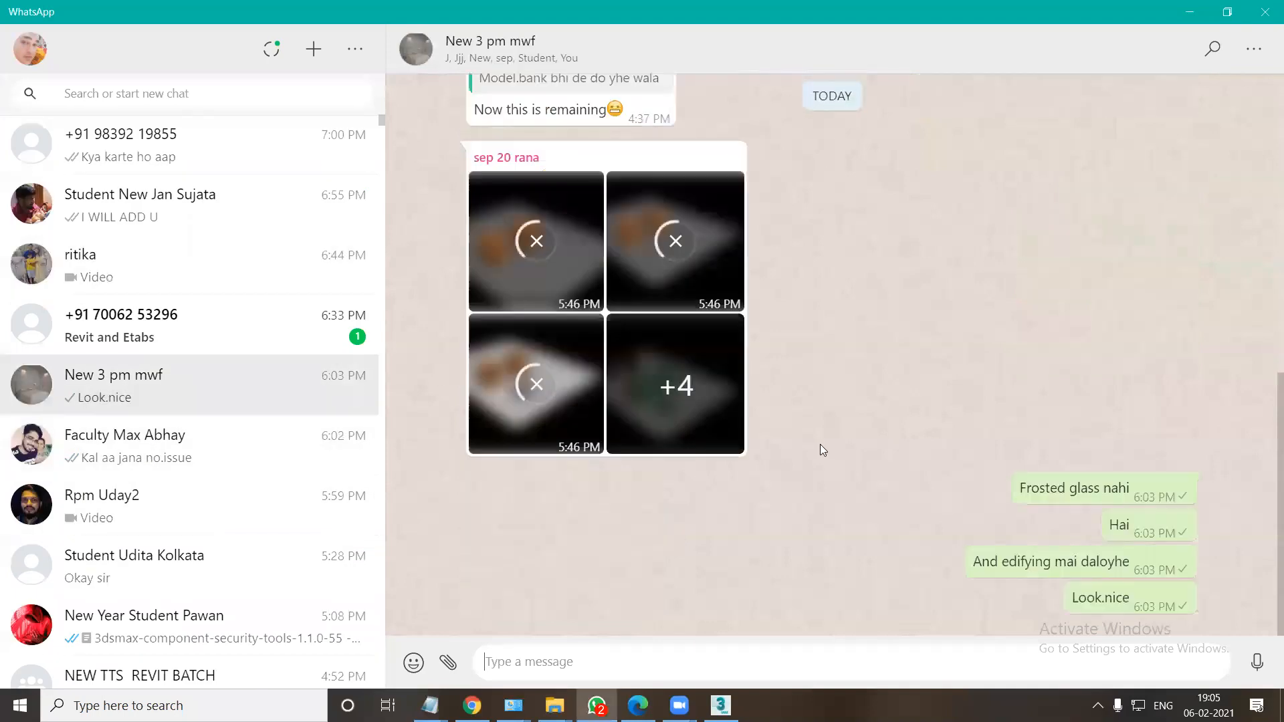
scroll(819, 444, "up", 3)
scroll(875, 269, "up", 10)
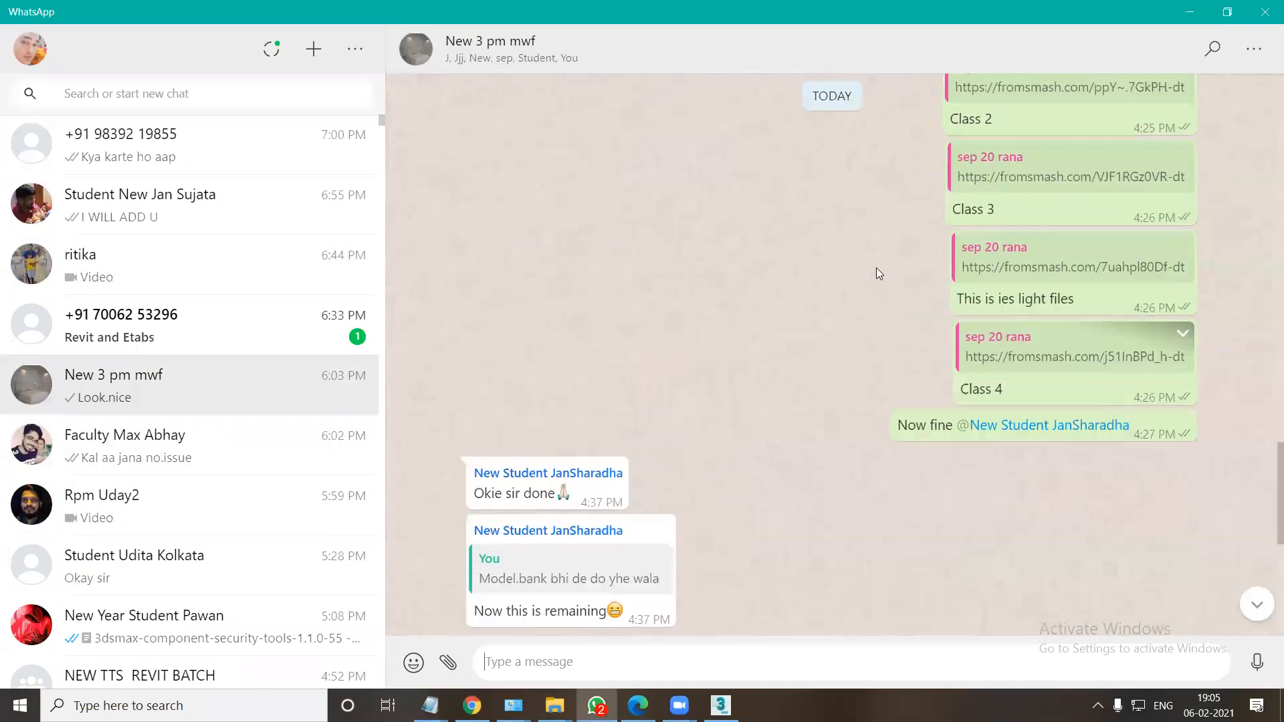
left_click(1032, 405)
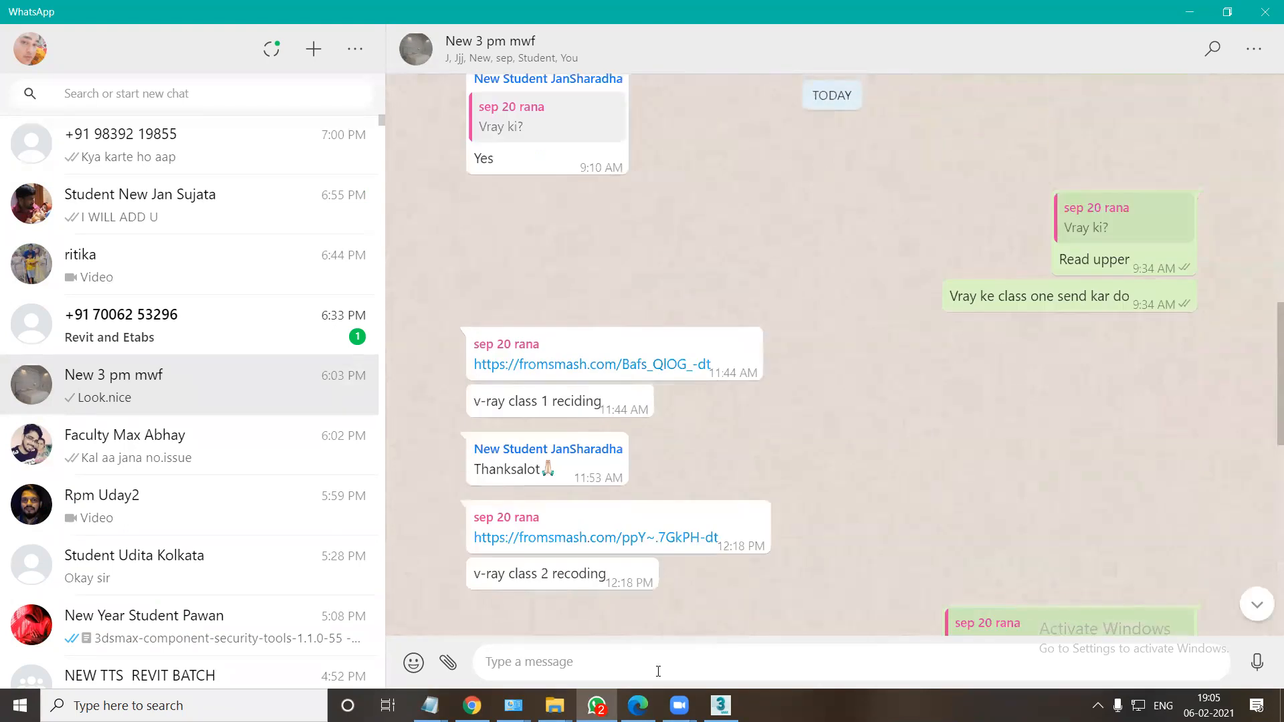
Switch to Chrome and check the Smash transfer page, going back one page and forward again.
left_click(596, 705)
left_click(472, 705)
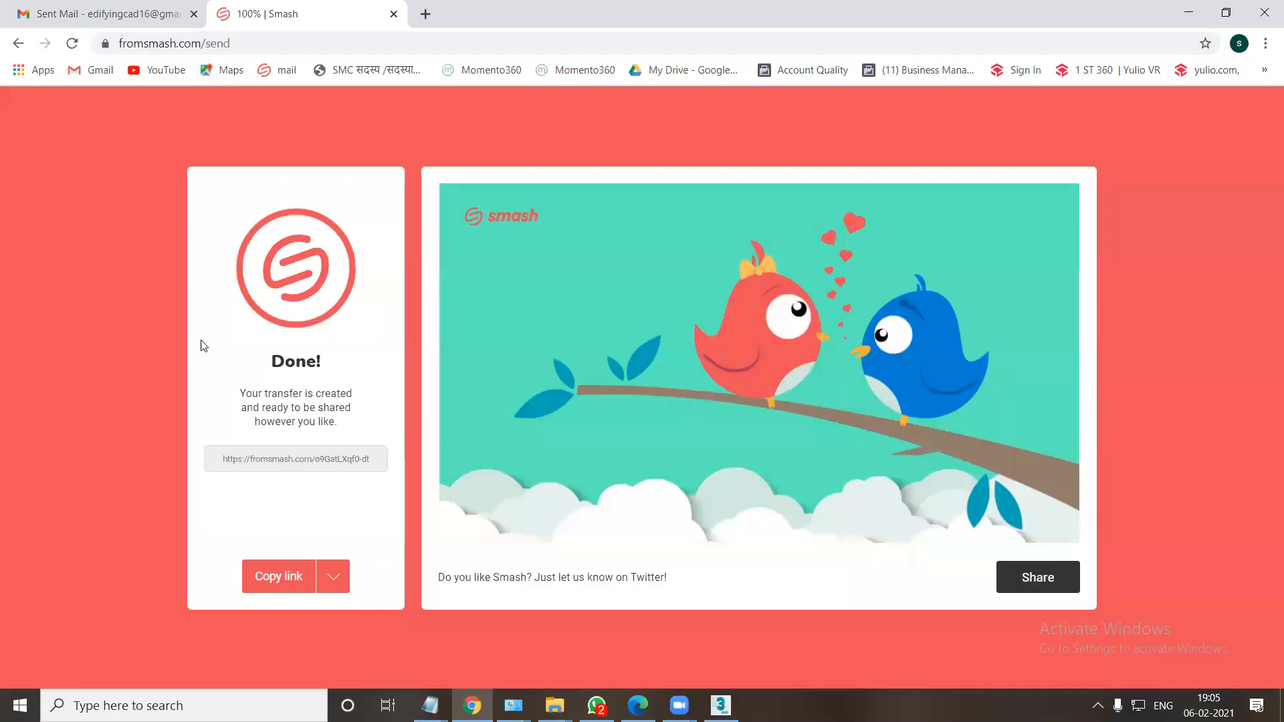
left_click(16, 44)
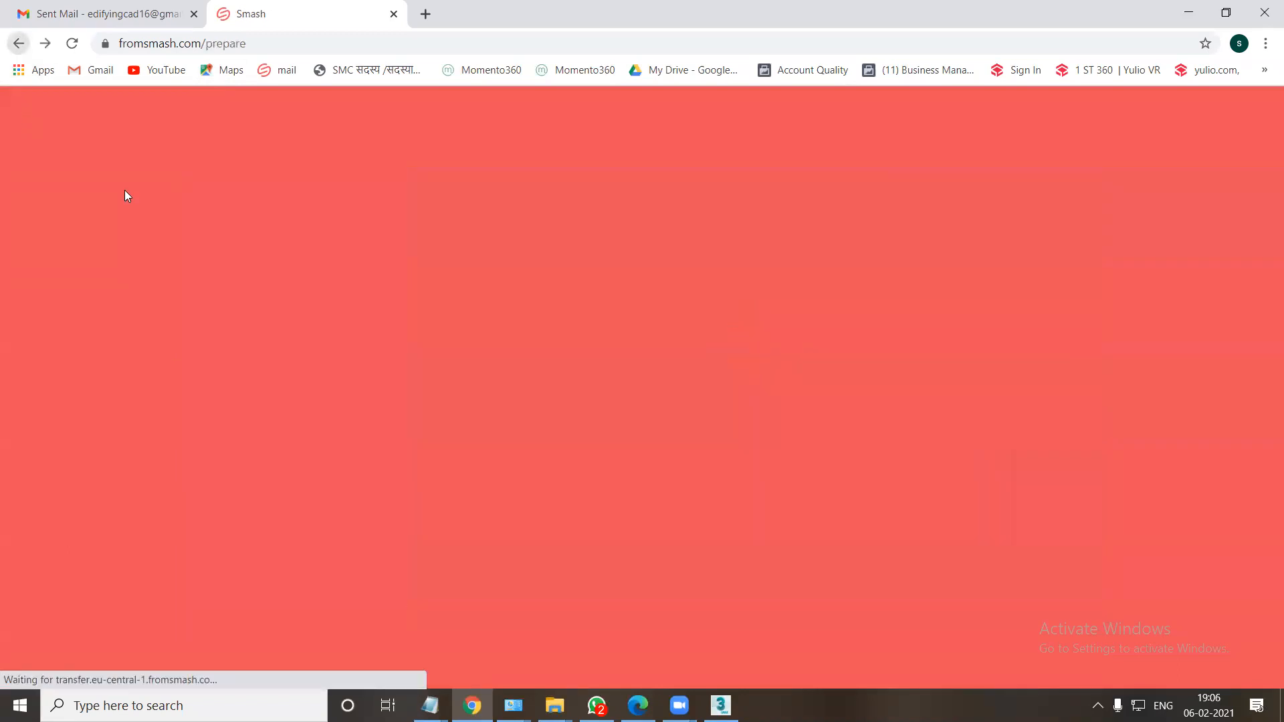
left_click(45, 44)
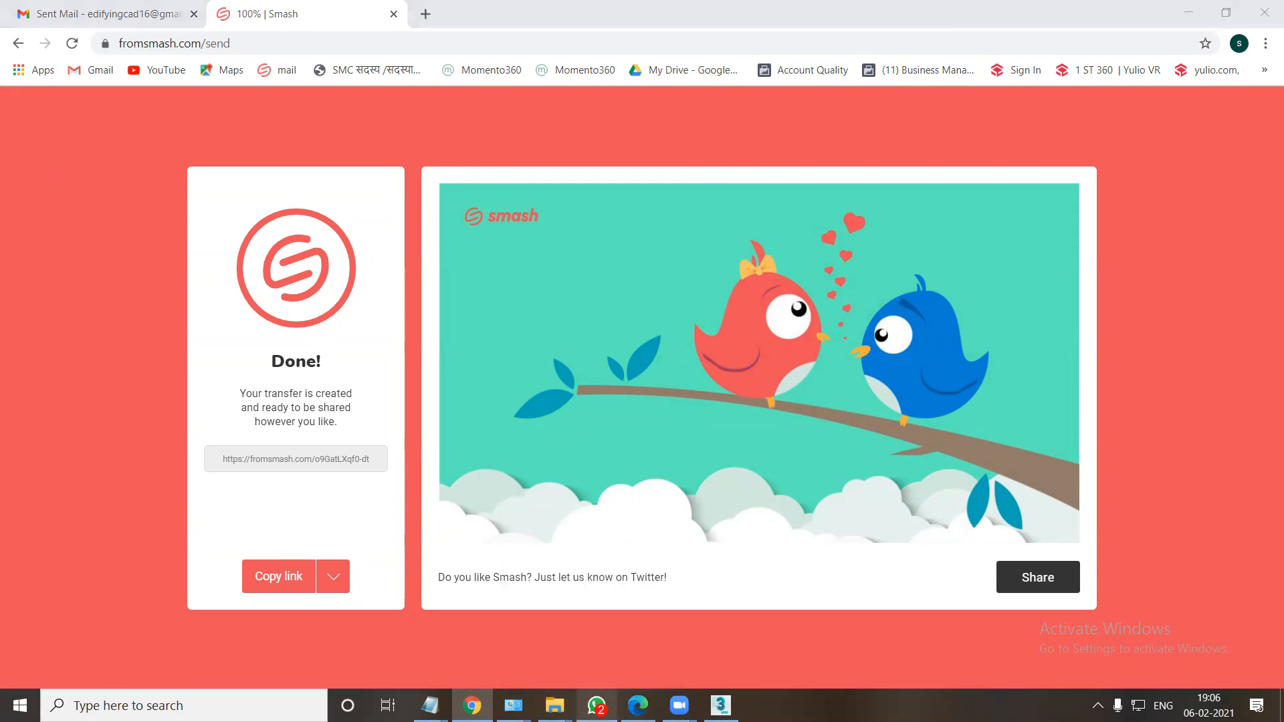
Switch back to WhatsApp, search the chats for "ED" and open the Edifying Cad Students group.
left_click(596, 705)
left_click(148, 94)
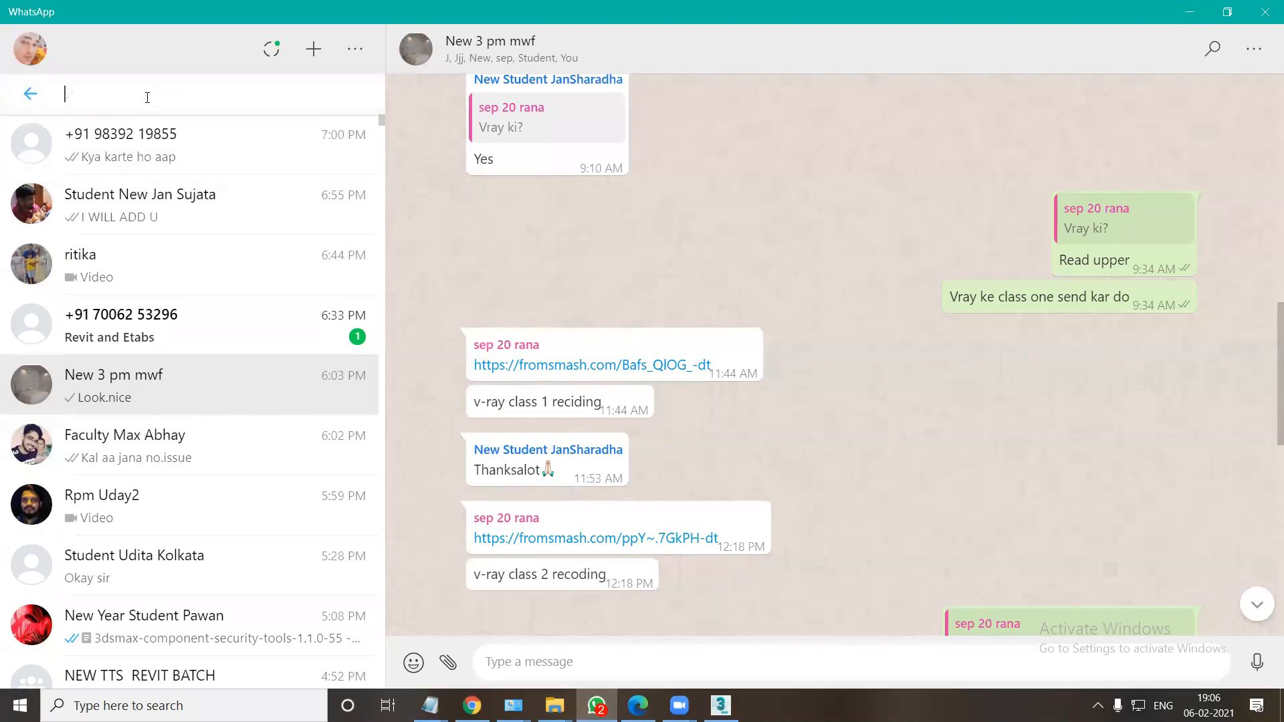
type("ED")
left_click(127, 209)
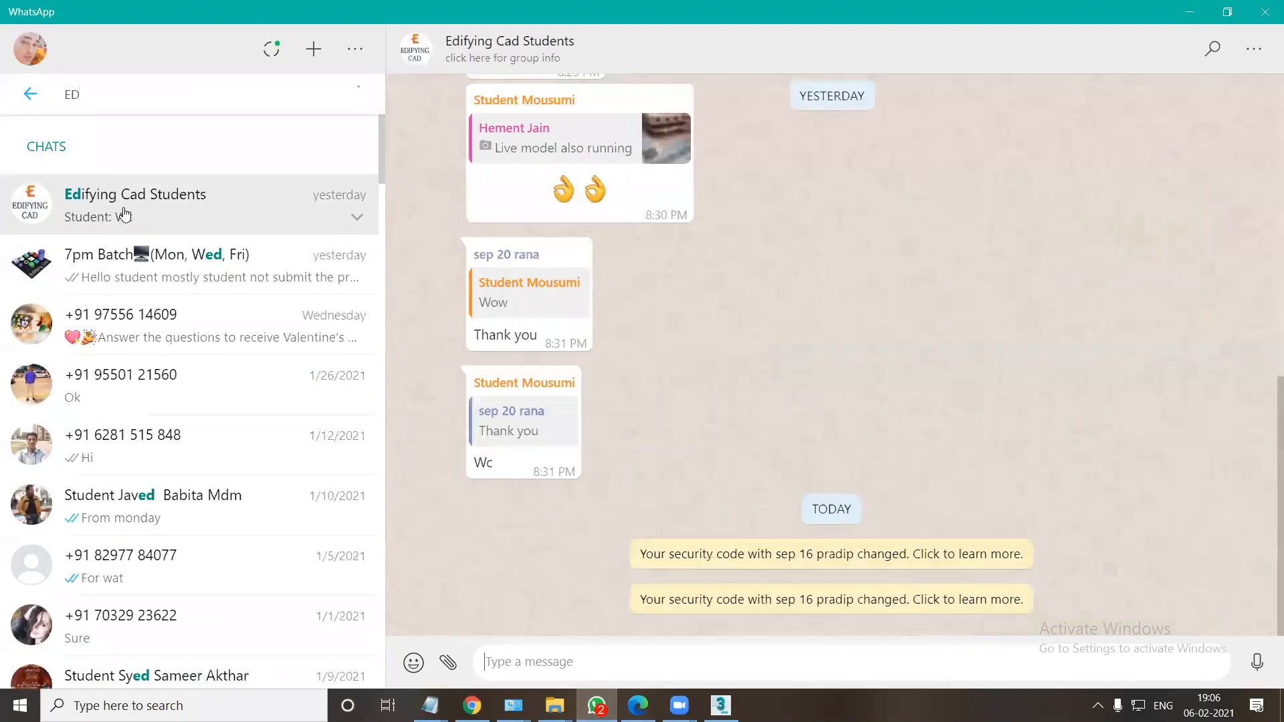
Open the Edifying Cad Students group info, look over recent messages and show the group's full shared media gallery.
left_click(539, 65)
scroll(1036, 455, "down", 5)
scroll(1036, 460, "down", 1)
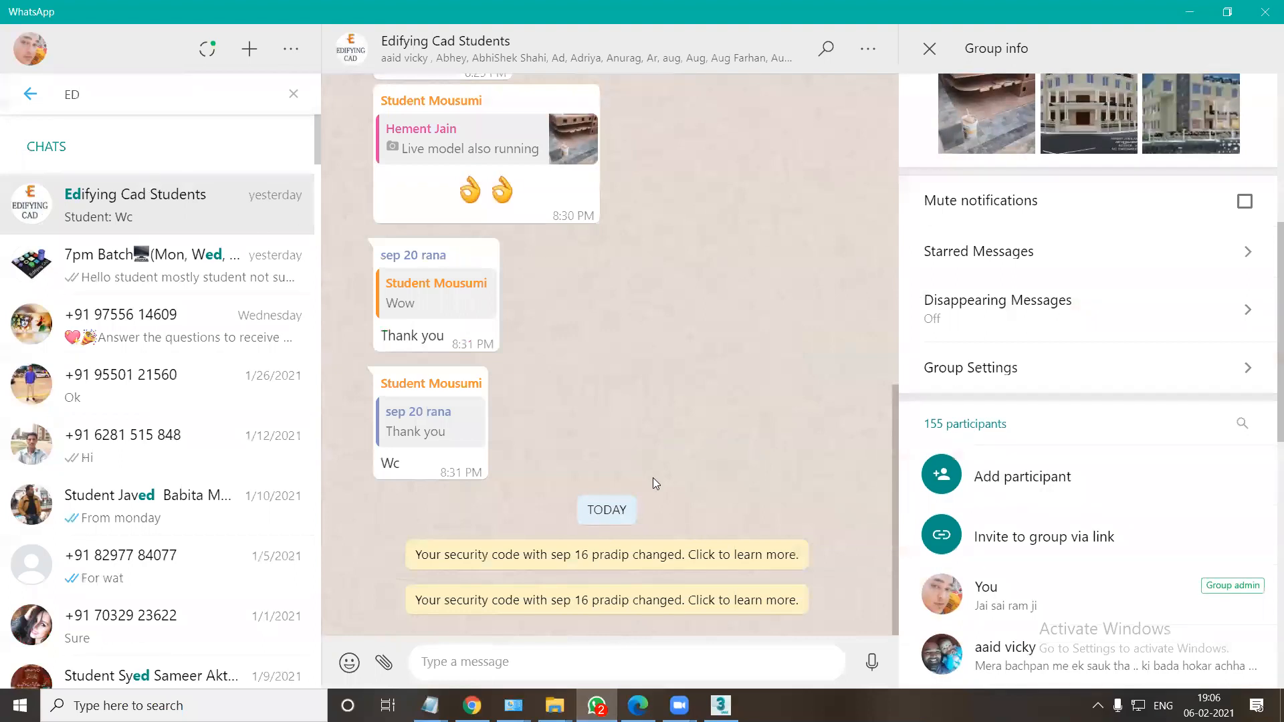
scroll(625, 456, "up", 3)
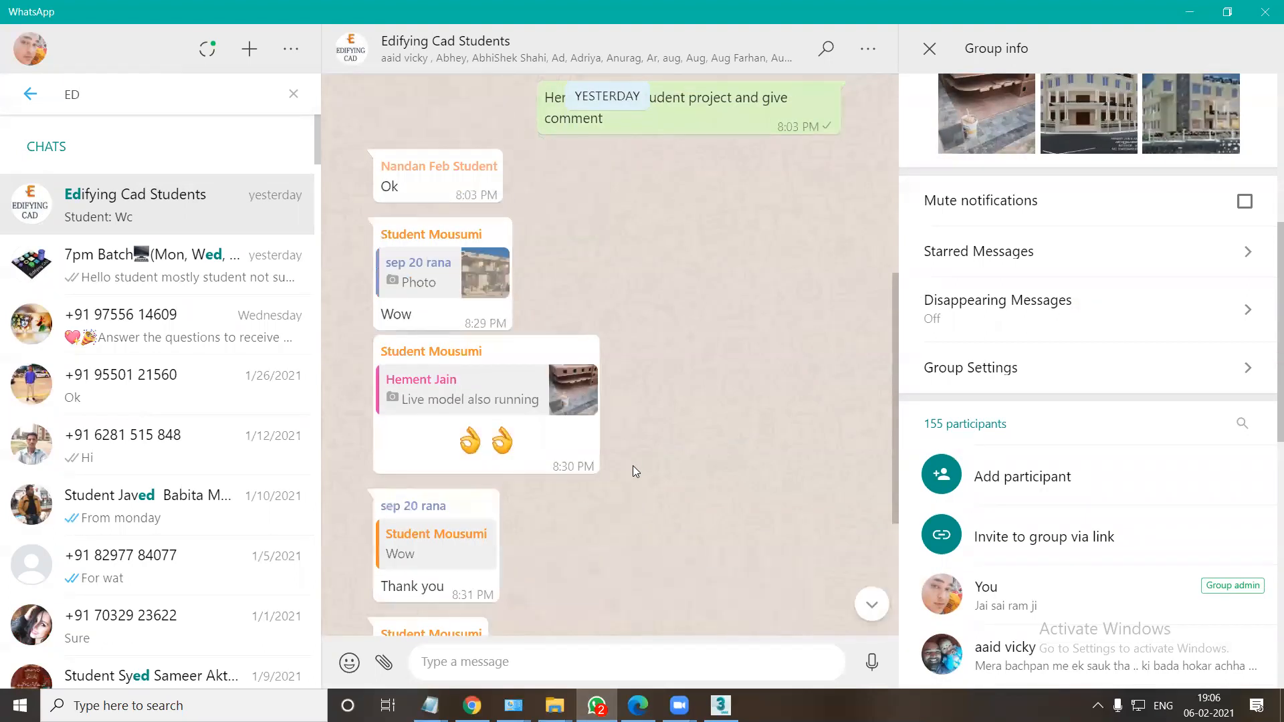
scroll(635, 471, "up", 3)
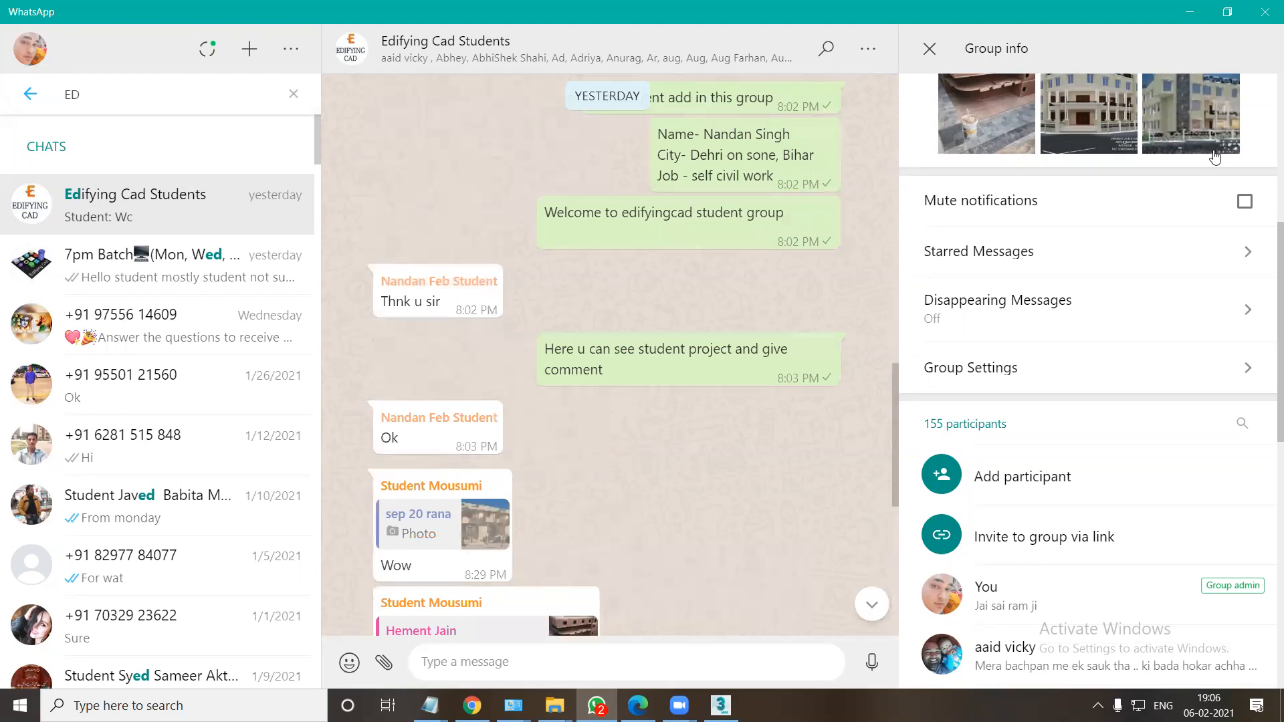
scroll(1214, 160, "up", 3)
left_click(1247, 284)
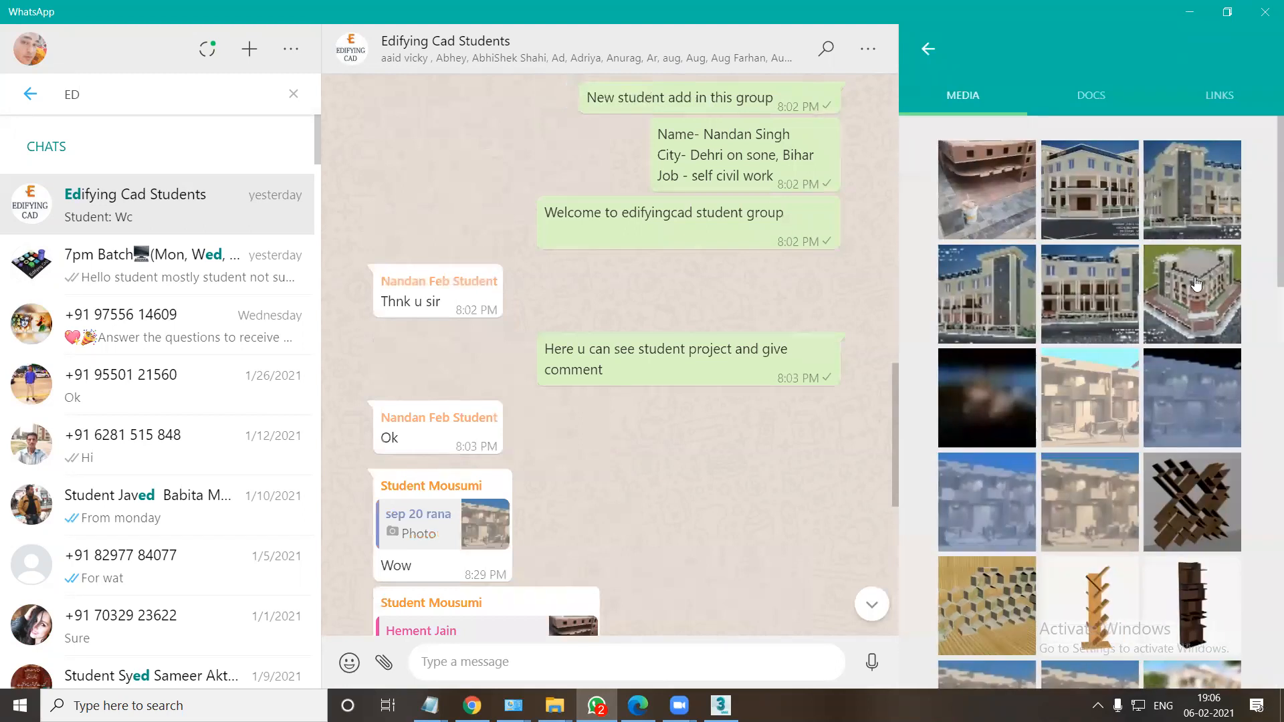
View the front render of the corner building and the live construction photo, and close the viewer.
left_click(1102, 213)
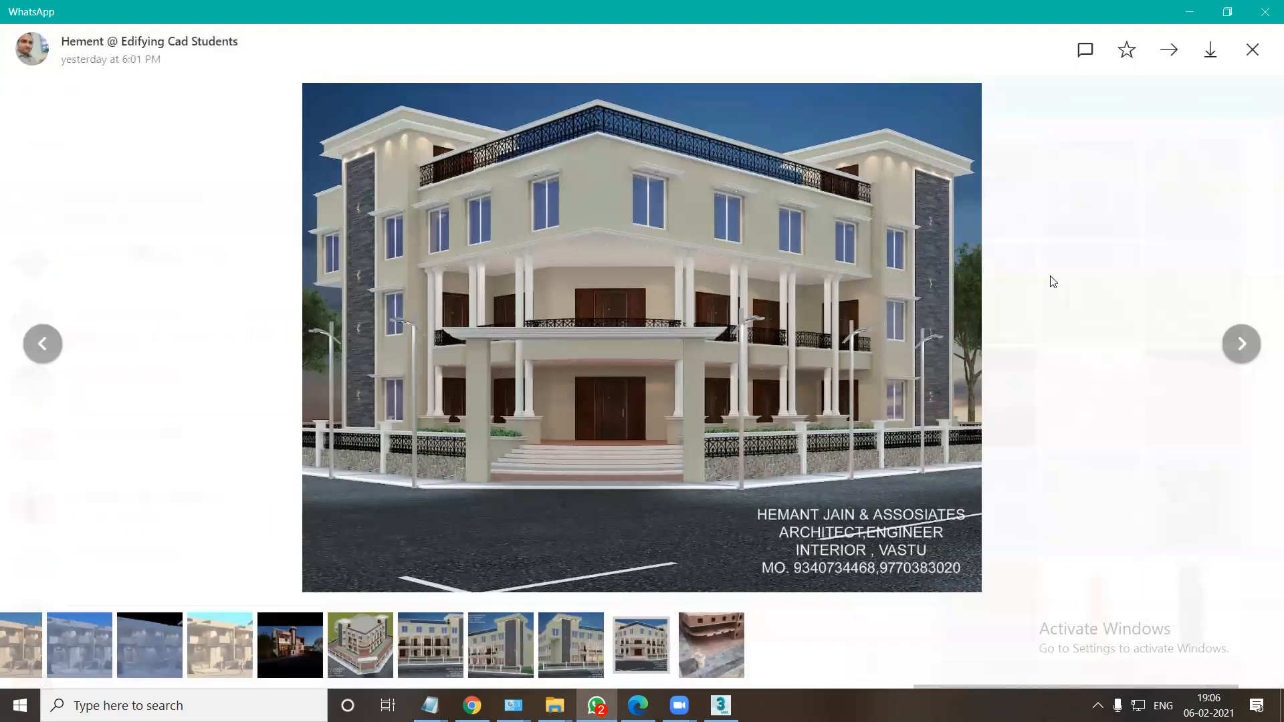
left_click(1241, 343)
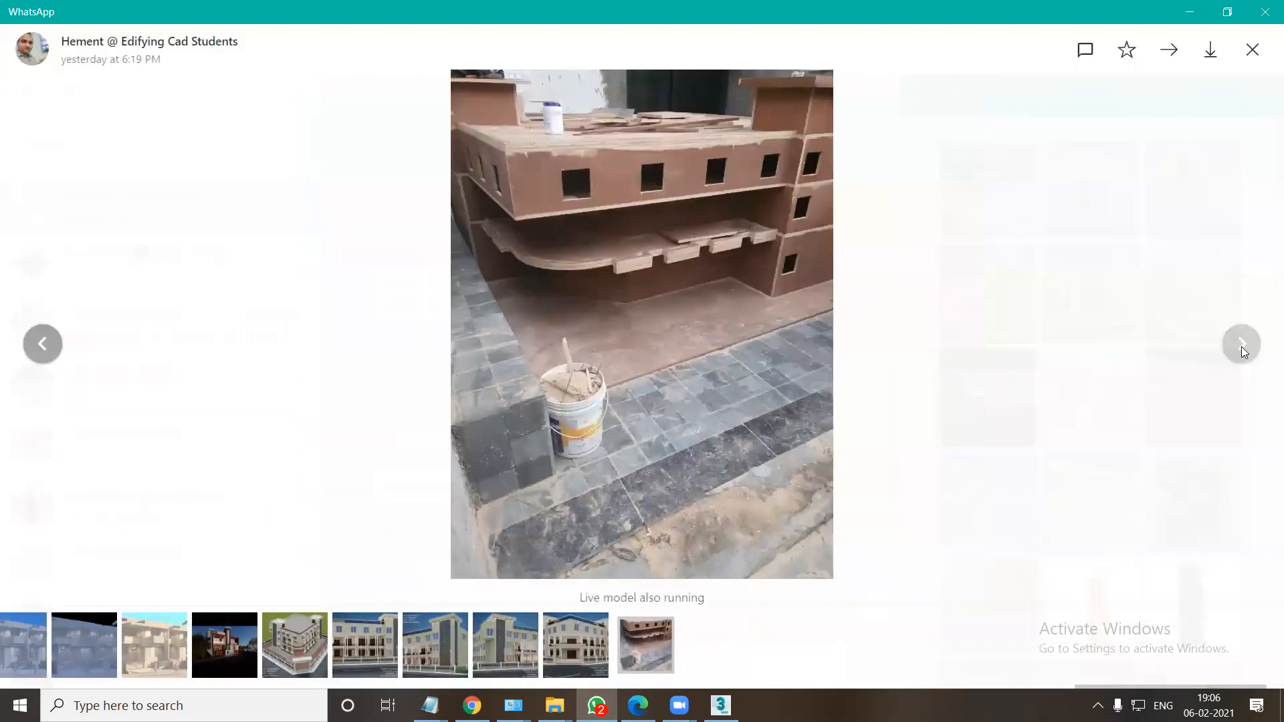
key("Escape")
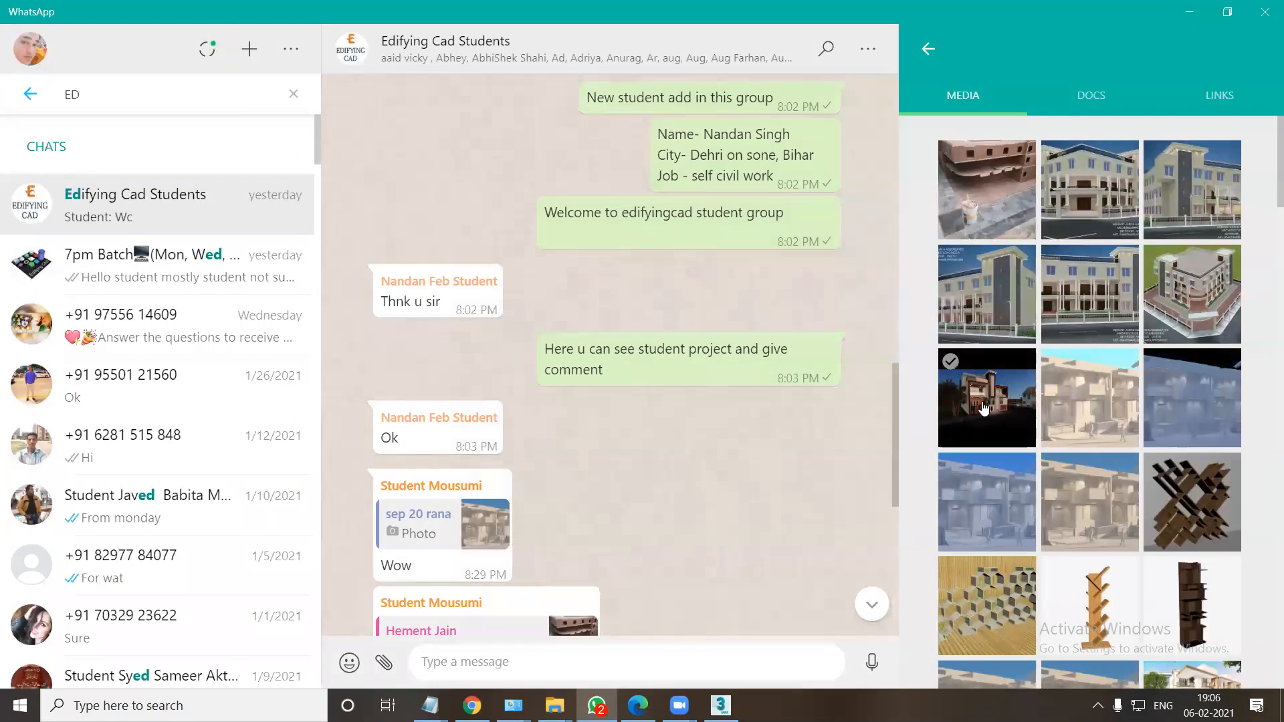
Open the dark house render and page back and forth through the corner building renders and construction photo, then close the viewer.
left_click(984, 406)
key("Right")
key("Right")
key("Right")
key("Right")
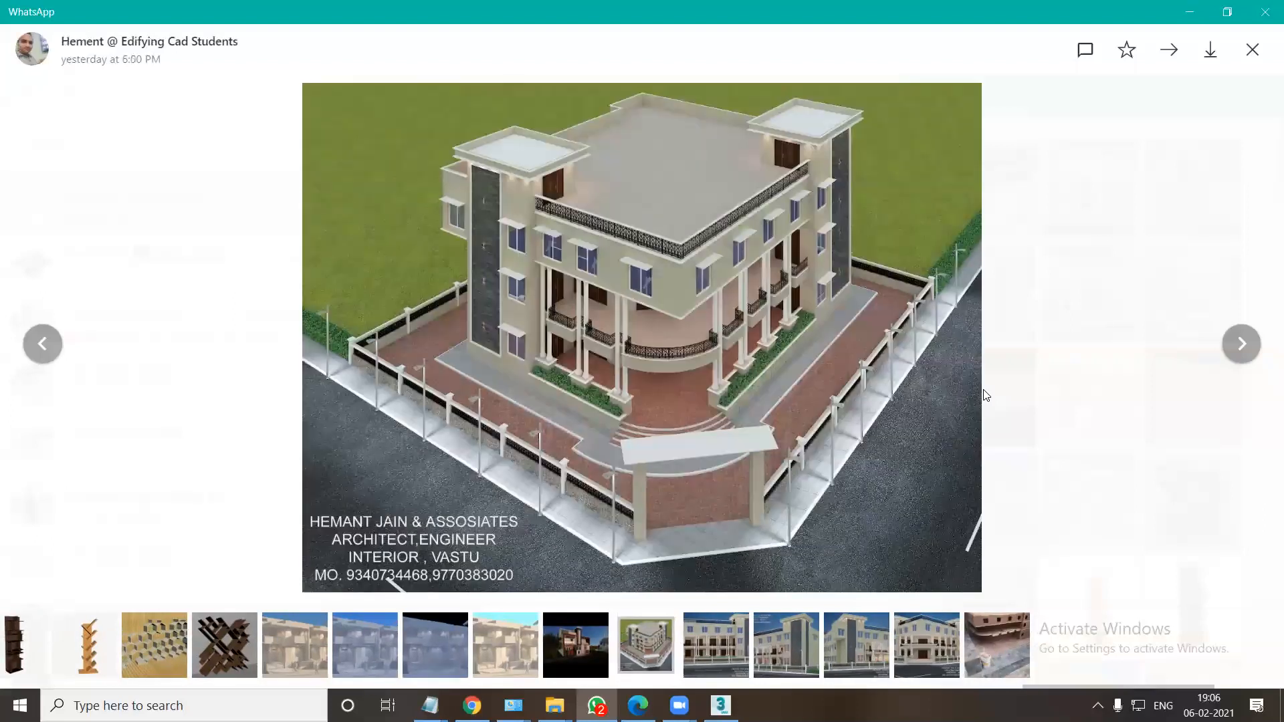
key("Right")
key("Right")
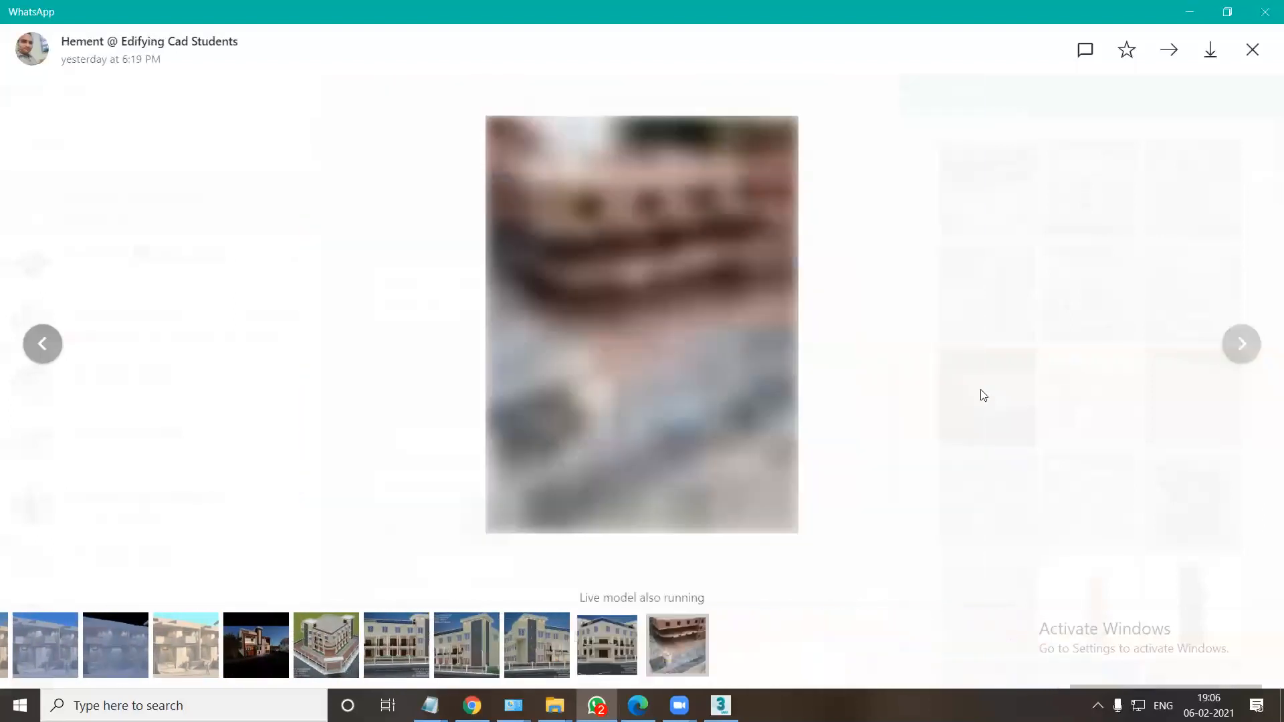
key("Left")
key("Left")
key("Left")
key("Left")
key("Left")
key("Left")
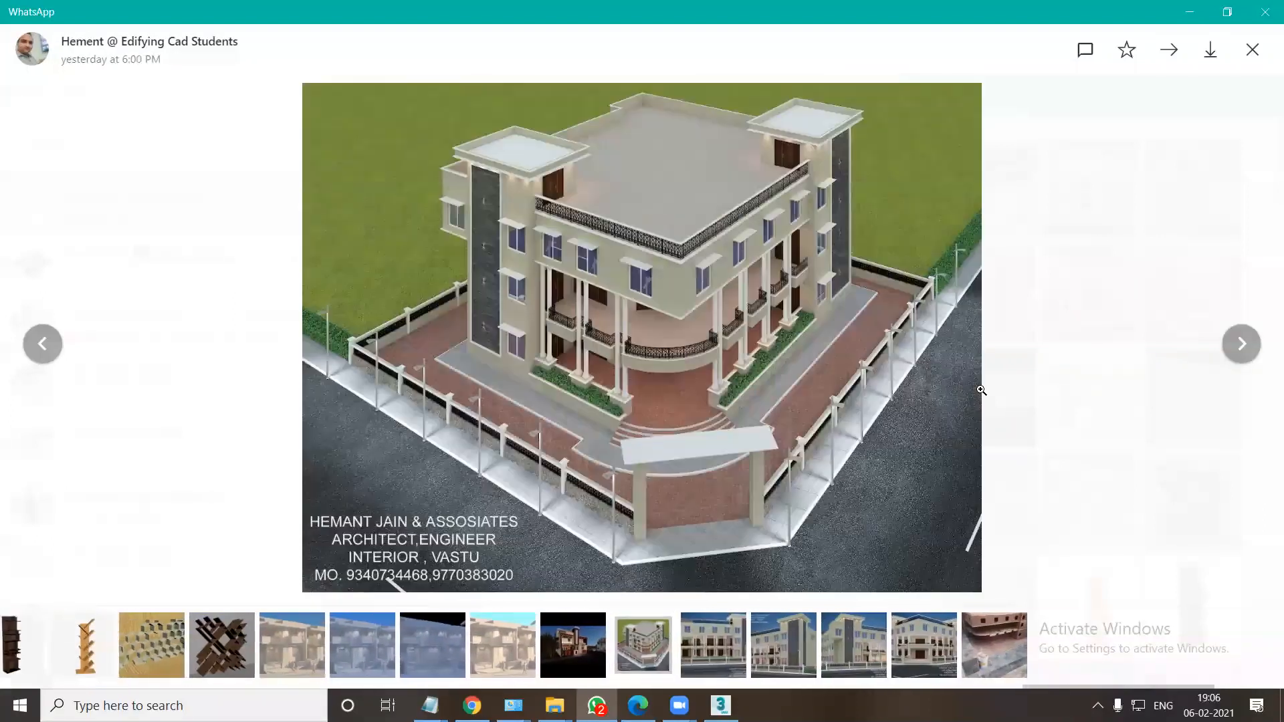
key("Right")
key("Right")
key("Right")
key("Right")
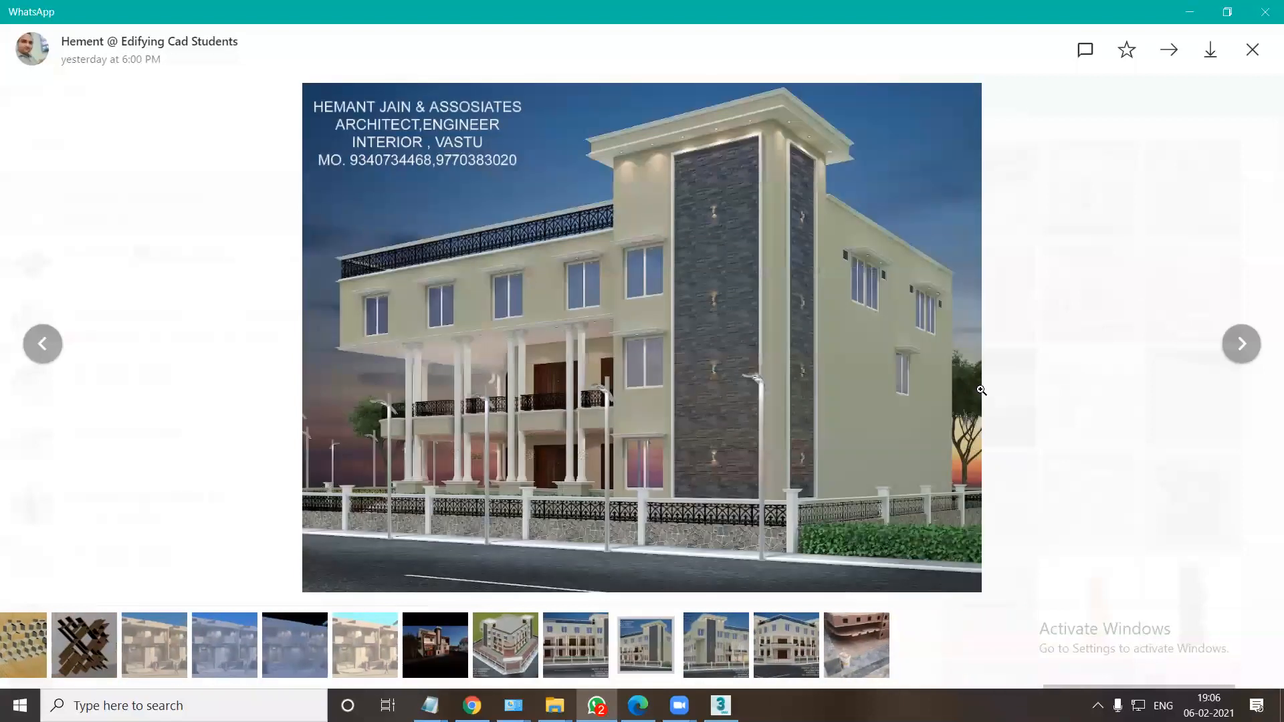
key("Left")
key("Left")
key("Left")
key("Left")
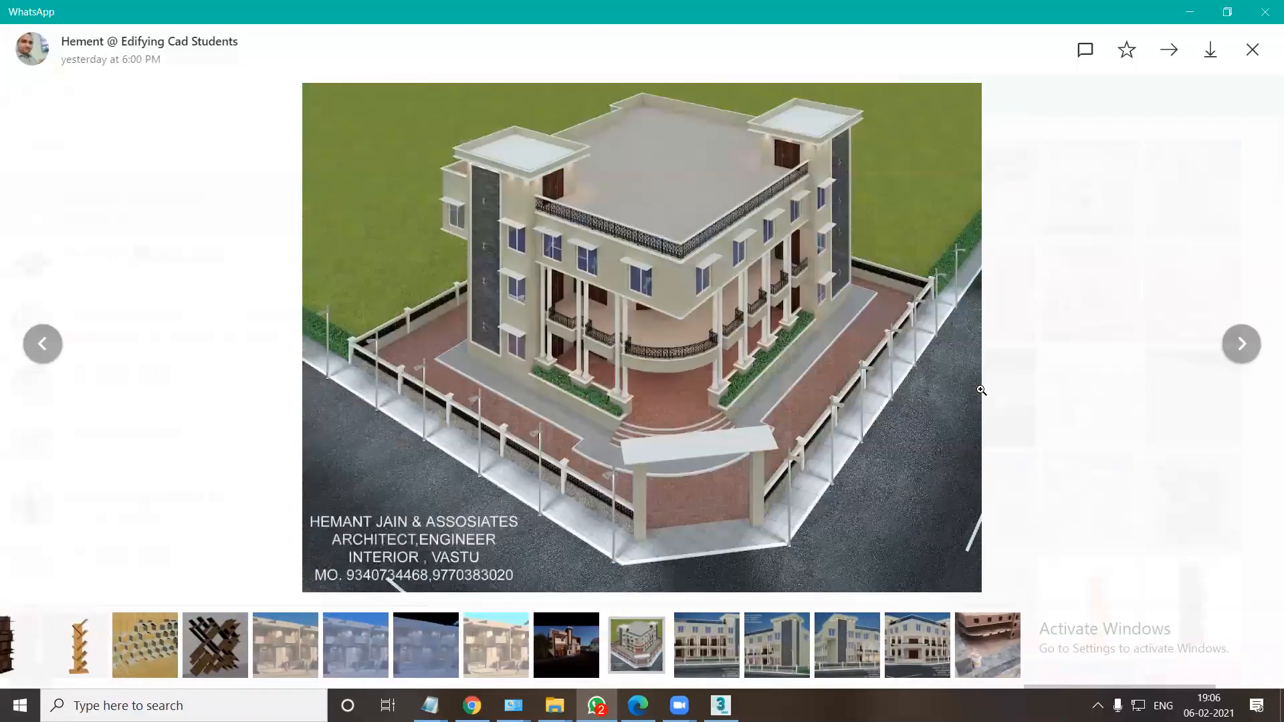
key("Right")
key("Right")
key("Right")
key("Right")
key("Right")
key("Right")
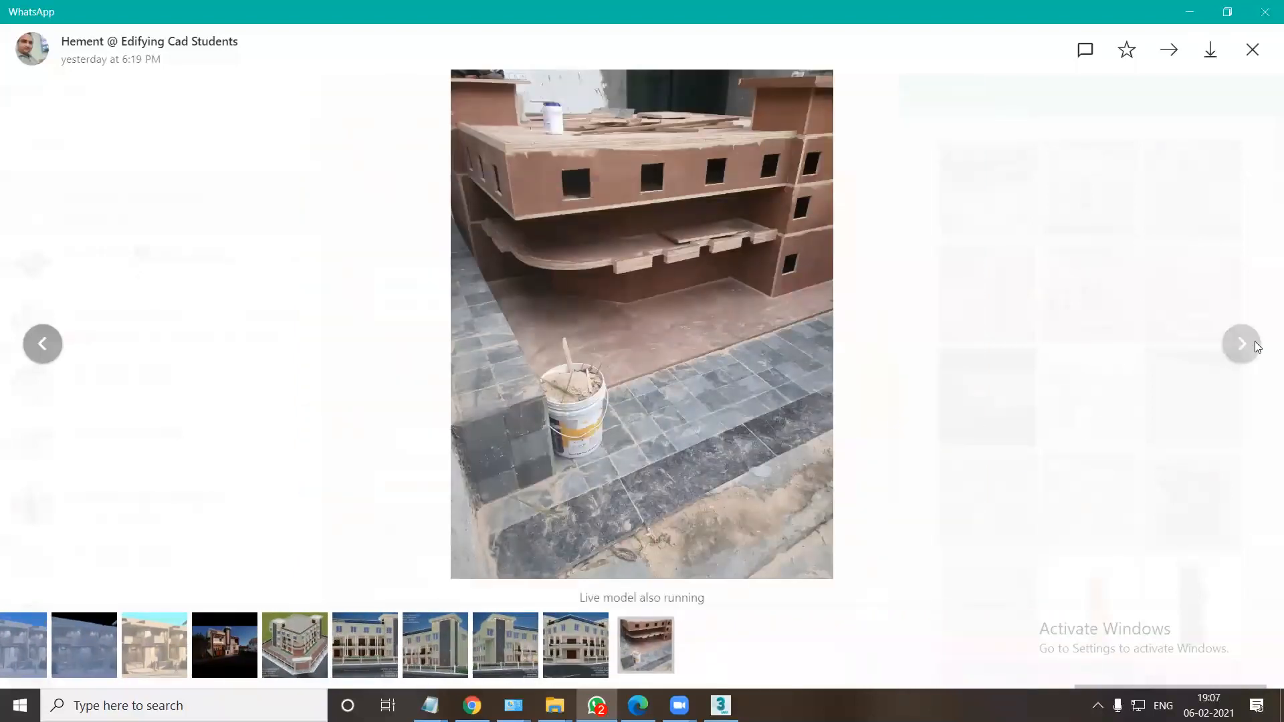
key("Escape")
Open the clay render of the row houses with light blue sky, page on to the building renders and close the viewer.
scroll(1140, 351, "down", 3)
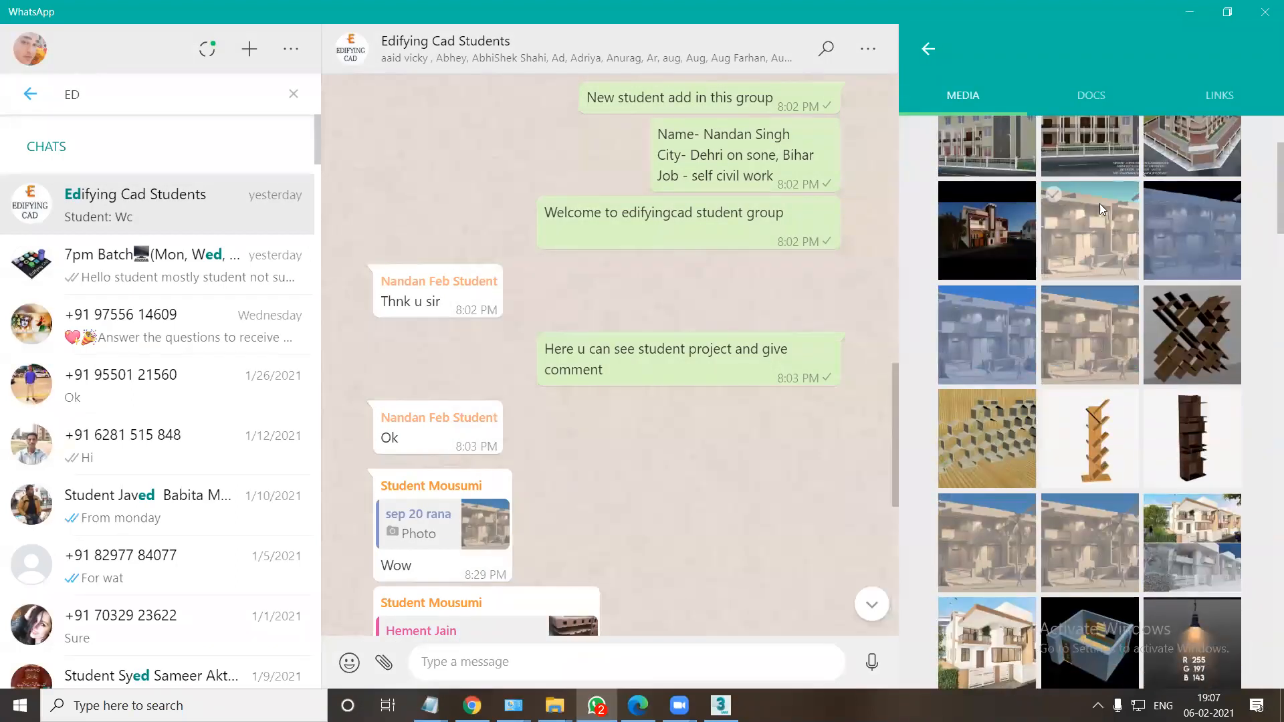
left_click(1099, 204)
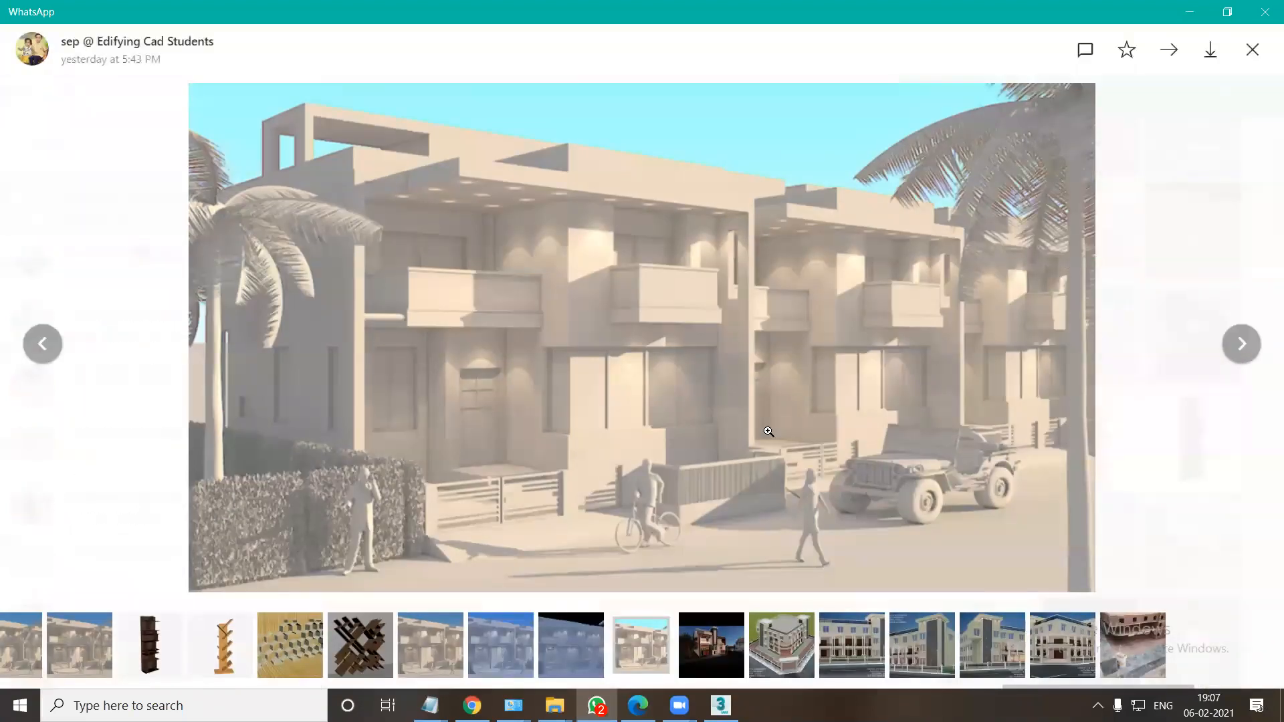
key("Right")
key("Right")
key("Right")
key("Right")
key("Right")
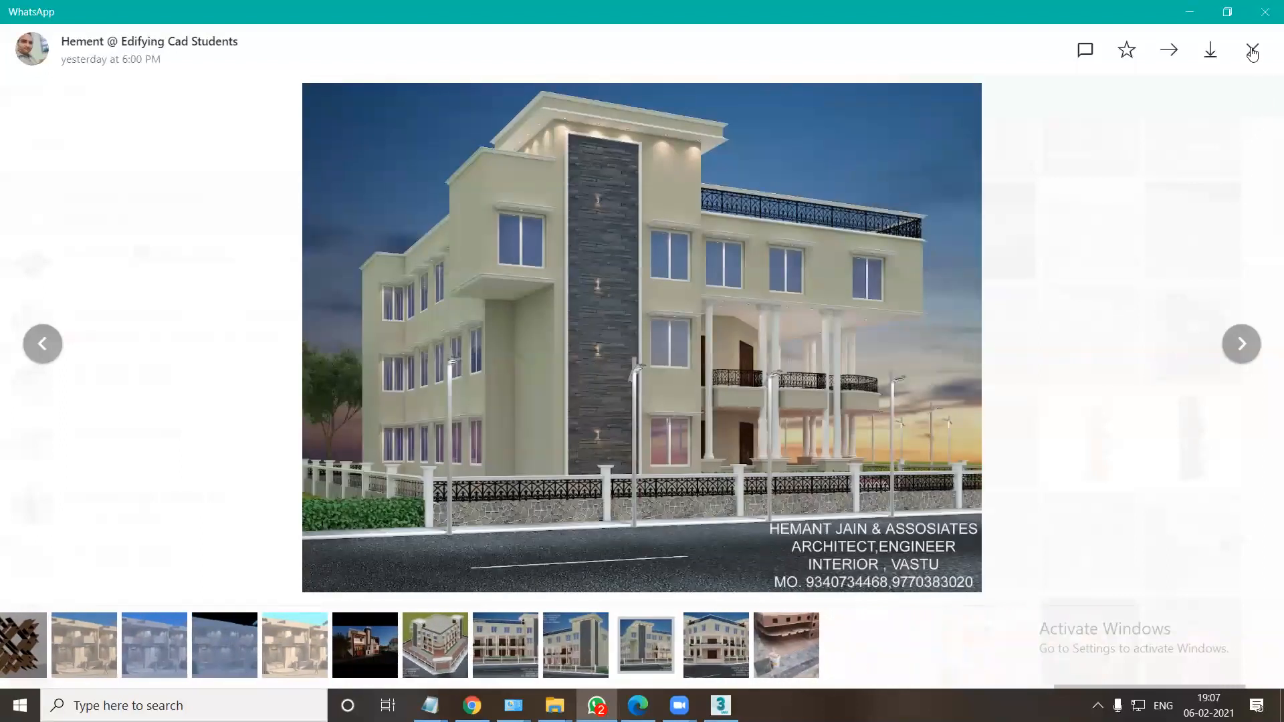
left_click(1251, 51)
View the image comparing the textured and clay renders of the house, and close it.
scroll(1049, 430, "down", 4)
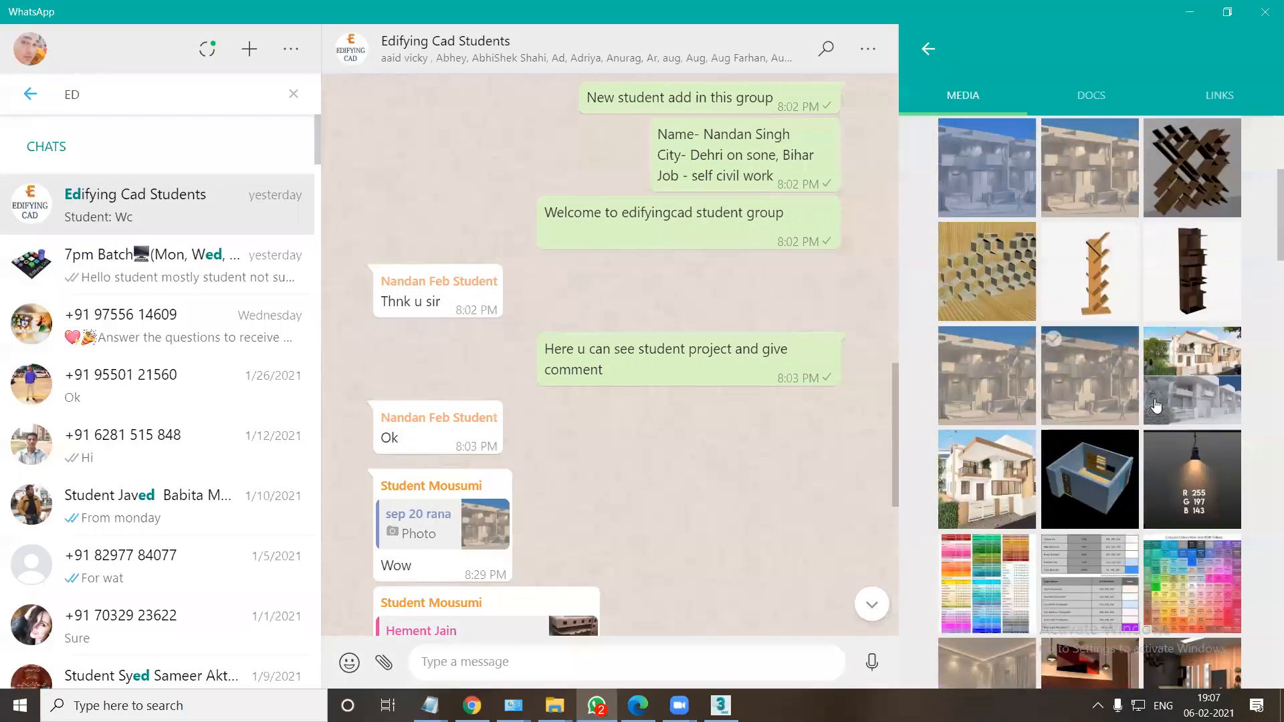
left_click(1155, 404)
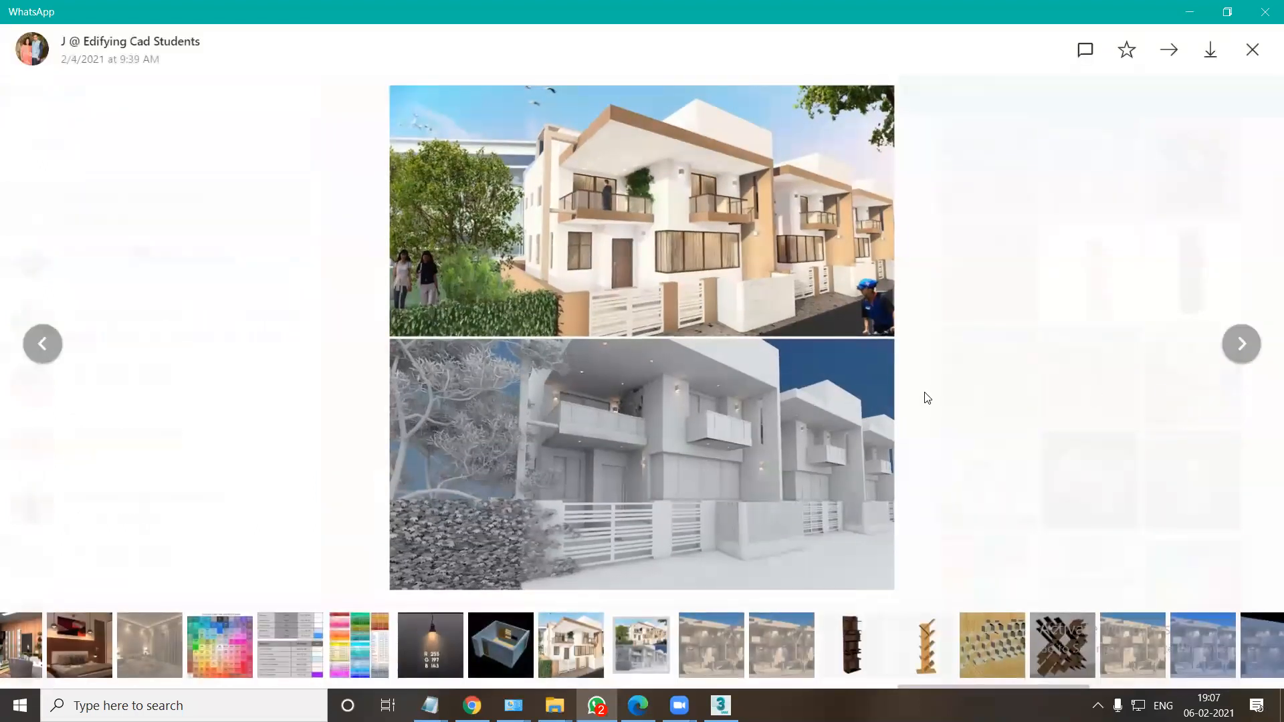
left_click(1252, 50)
Open the bedroom render with the wooden headboard wall and page through the light colour charts and house renders to the diagonal bookshelf.
scroll(1035, 403, "down", 3)
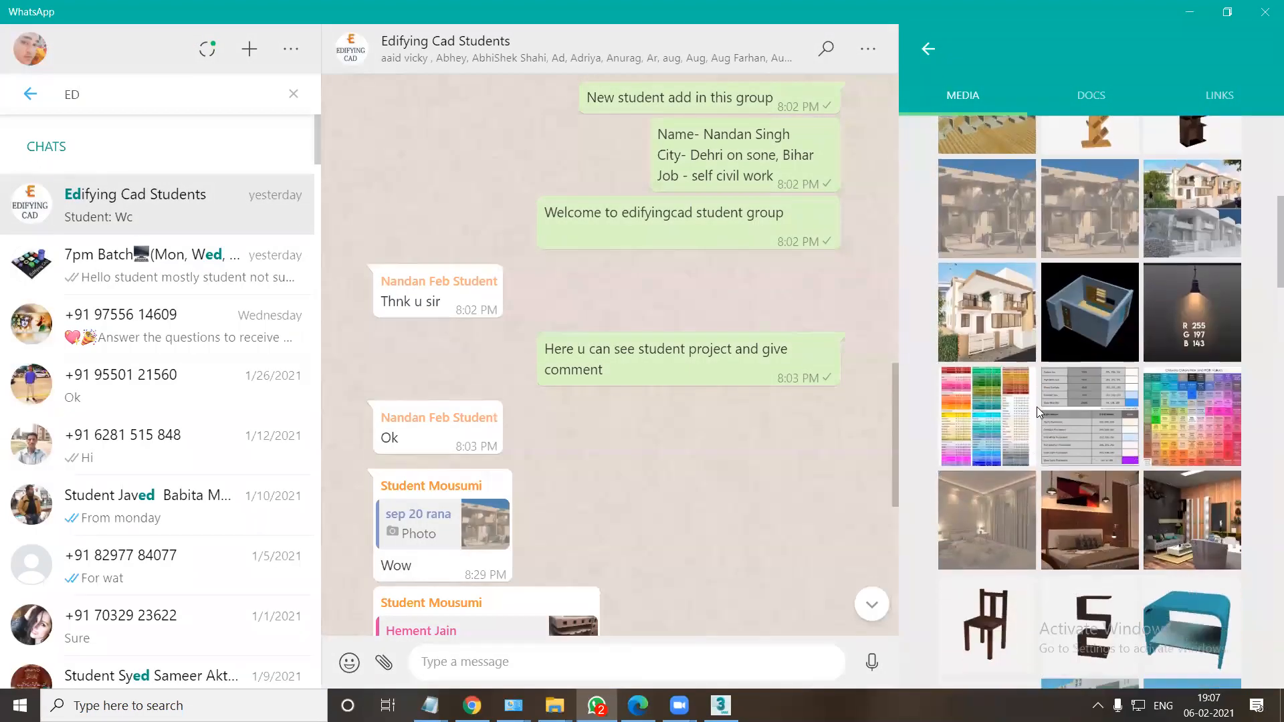
left_click(1108, 545)
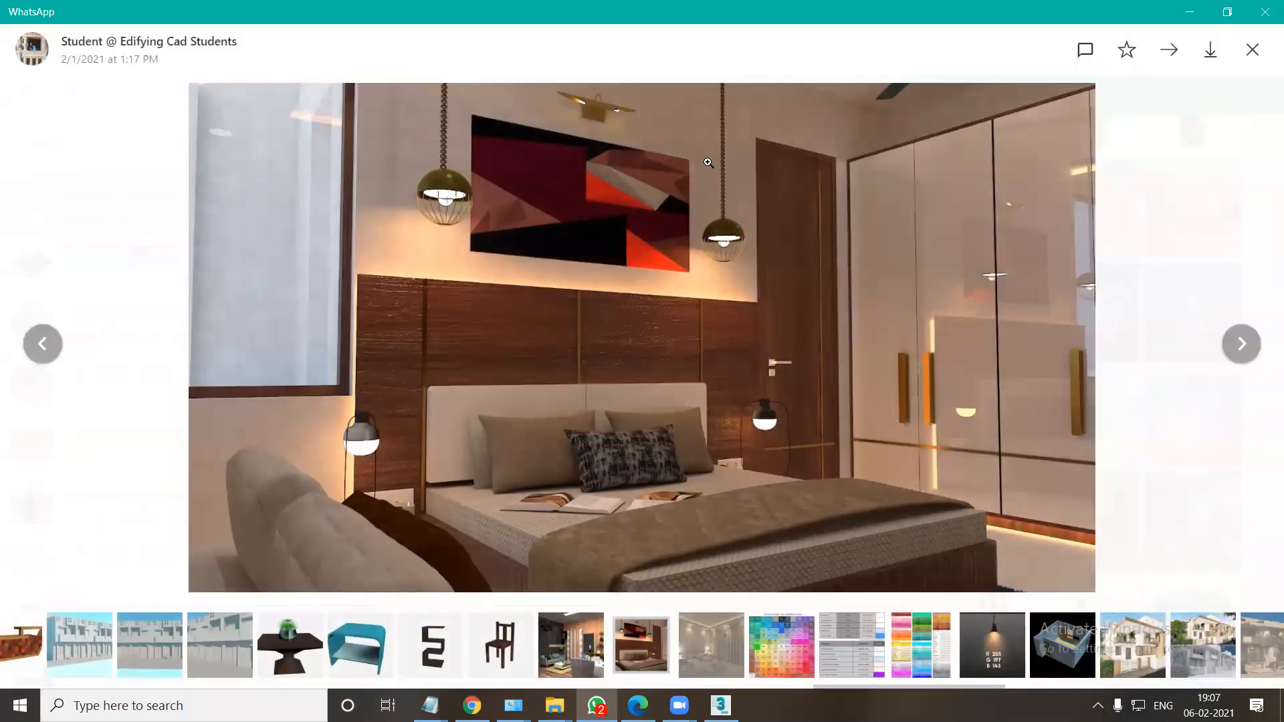
key("Right")
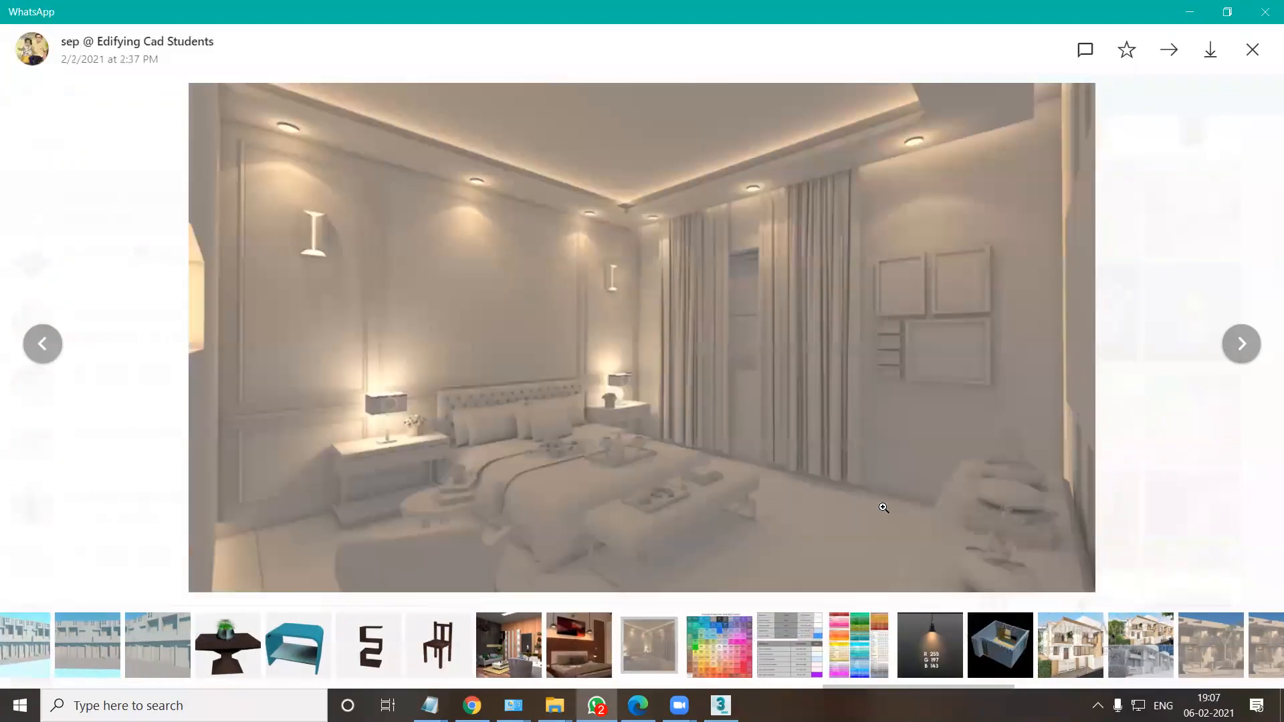
key("Right")
key("Right")
key("Right")
key("Right")
key("Right")
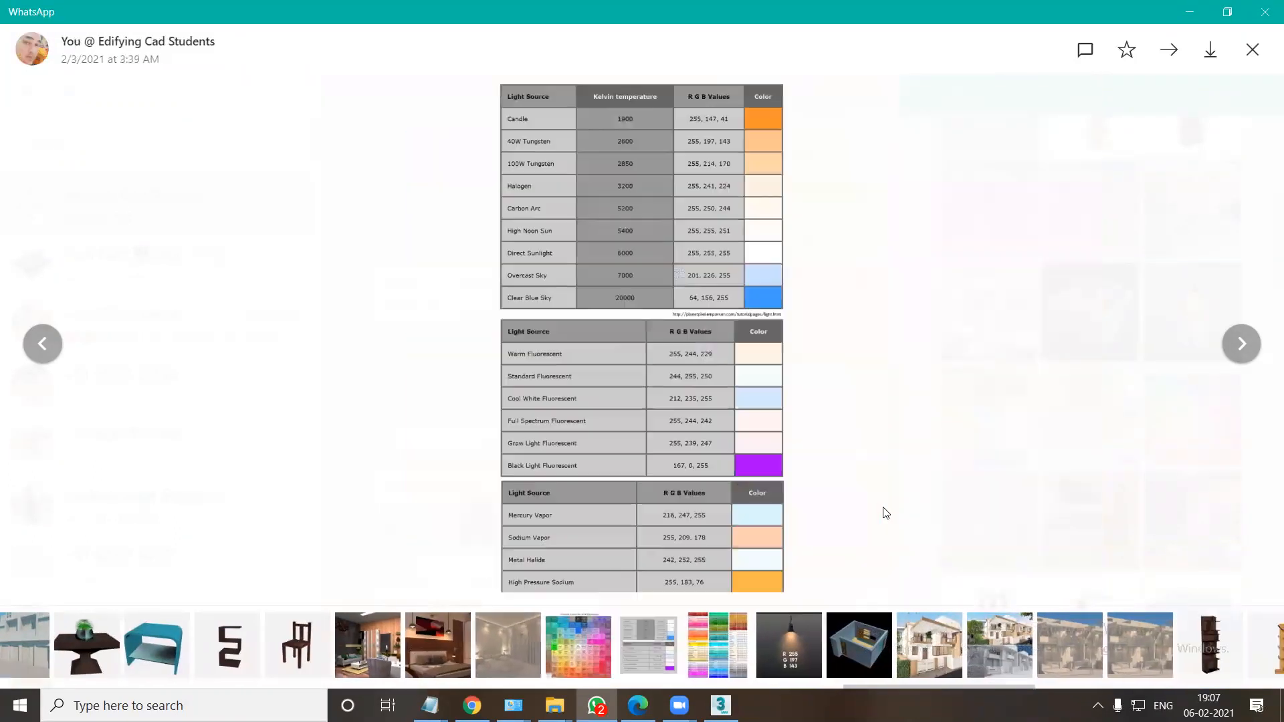
key("Right")
key("Right")
key("Right")
key("Right")
key("Right")
key("Right")
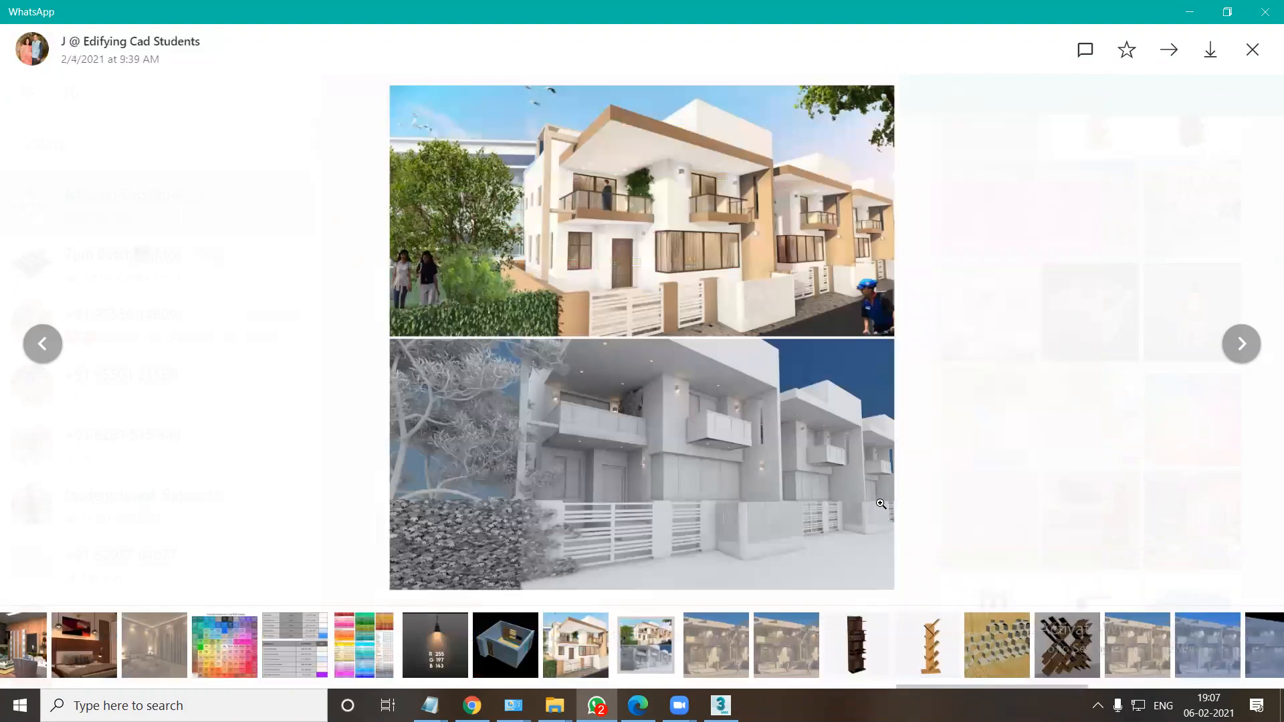
key("Right")
key("Right")
key("Right")
key("Right")
key("Right")
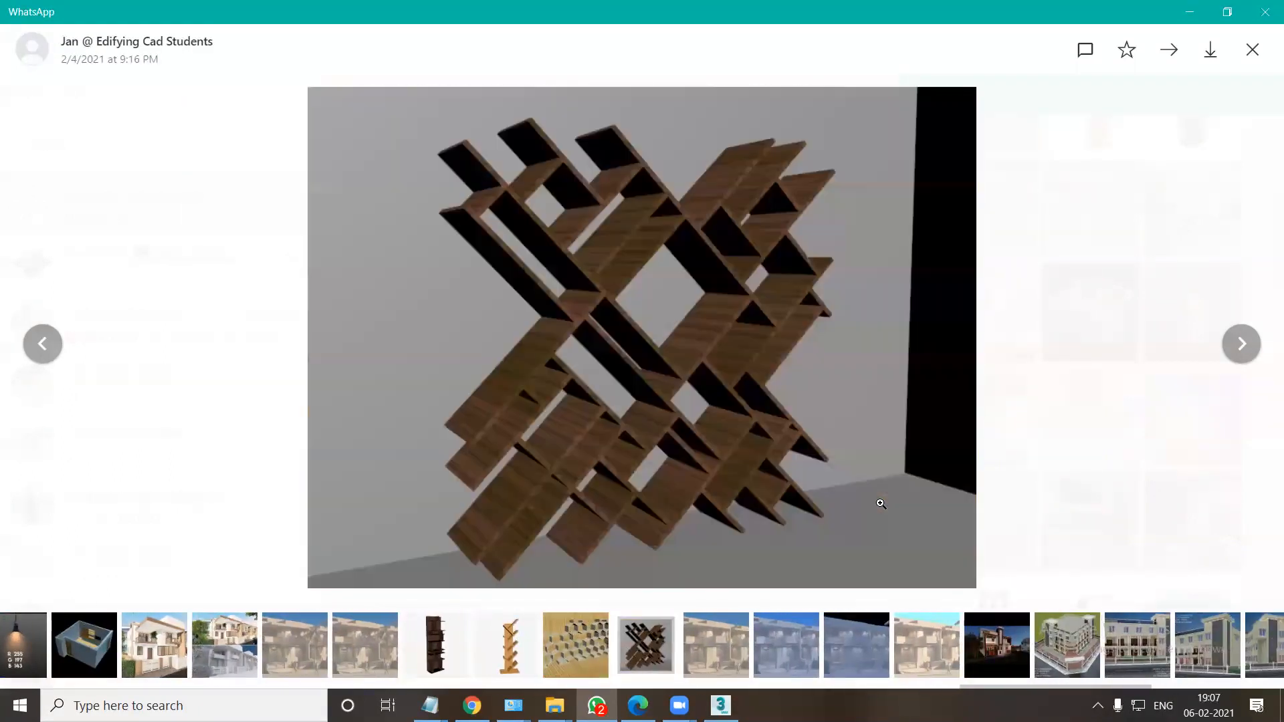
Go back to the hexagonal shelf render and page forward through the clay row house renders to the corner building.
key("Left")
key("Left")
key("Left")
key("Left")
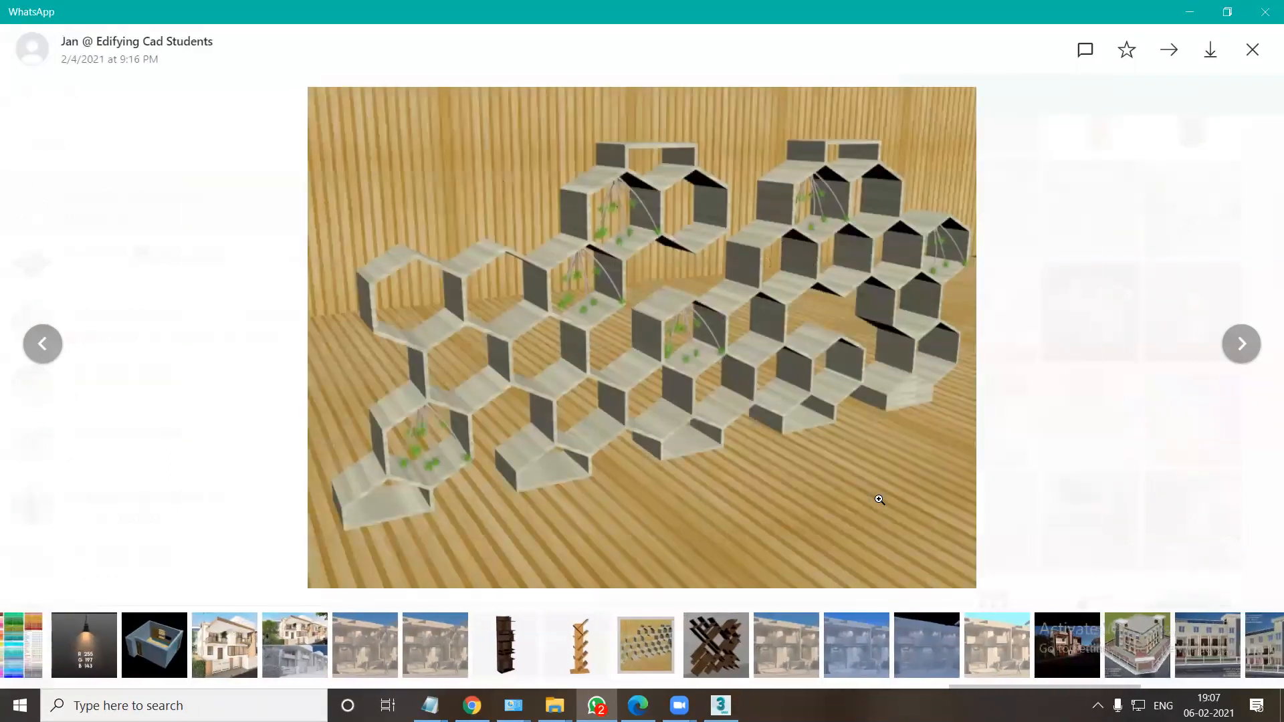
key("Right")
key("Right")
key("Right")
key("Right")
key("Right")
key("Right")
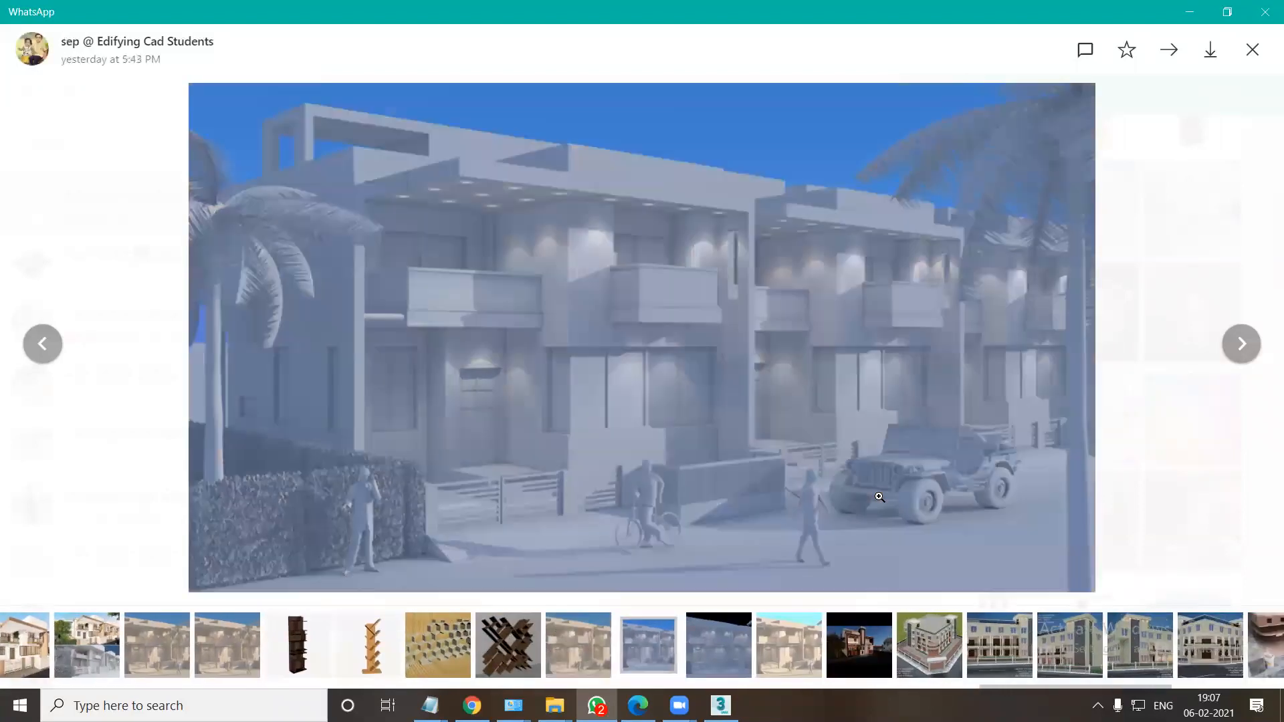
key("Right")
key("Right")
key("Right")
key("Right")
key("Right")
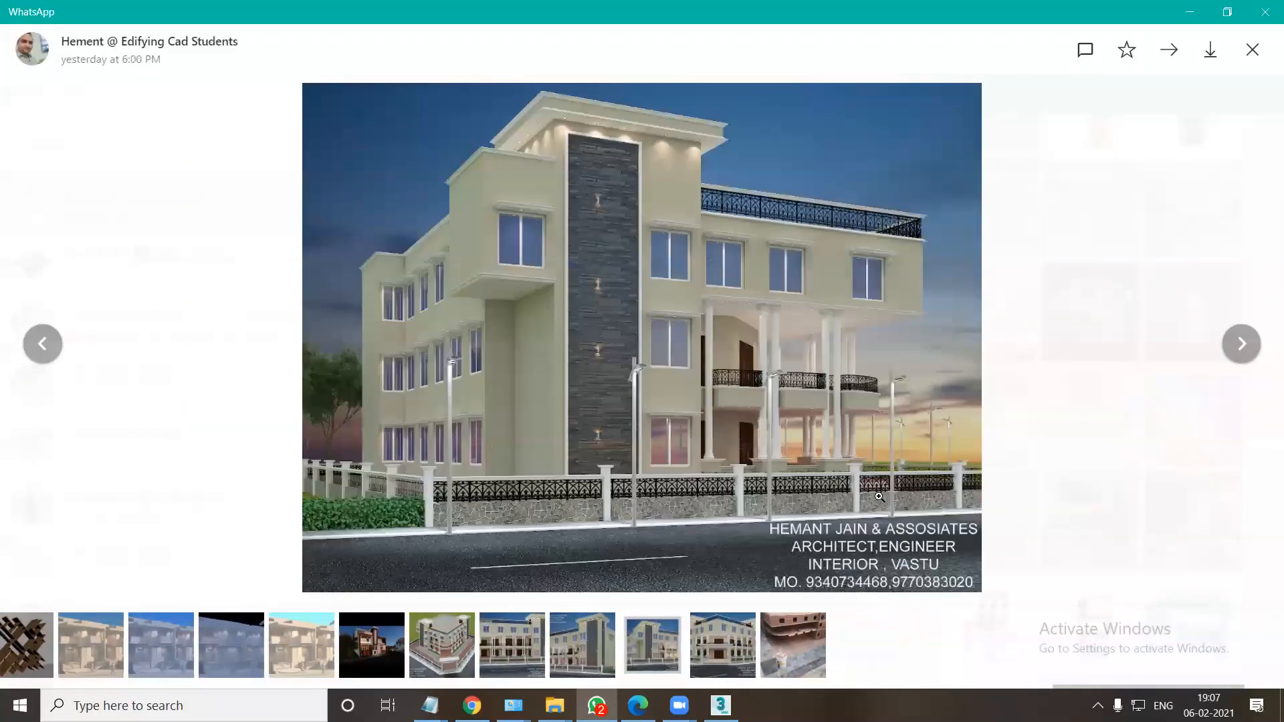
Close the building render, open the wooden chair render, page forward through the living room to the clay bedroom render, and close it.
key("Escape")
scroll(1151, 439, "down", 5)
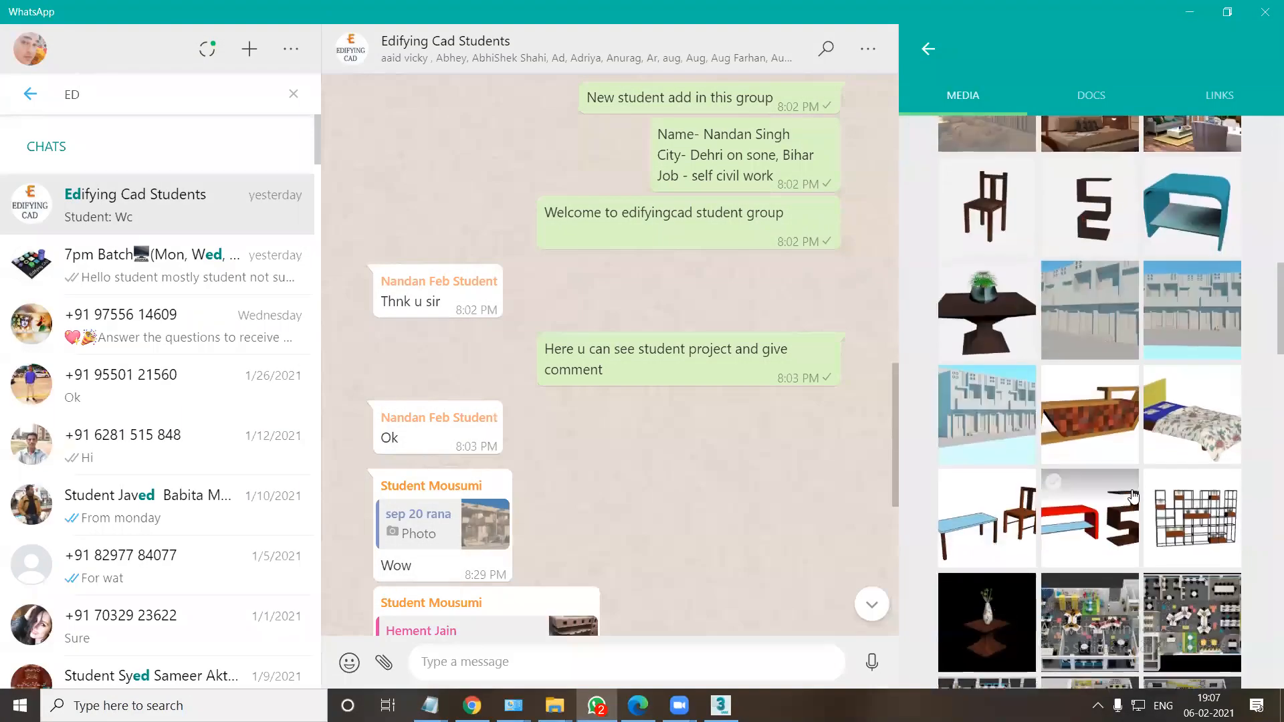
left_click(996, 224)
key("Right")
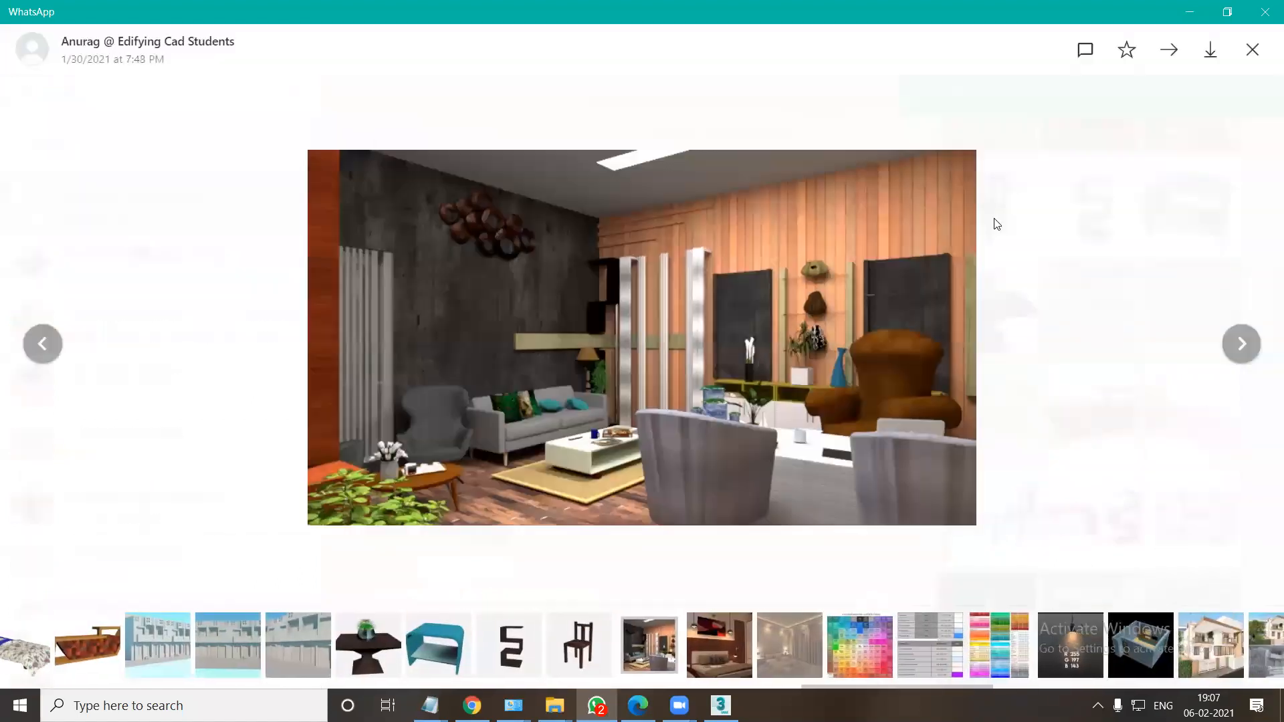
key("Right")
key("Right")
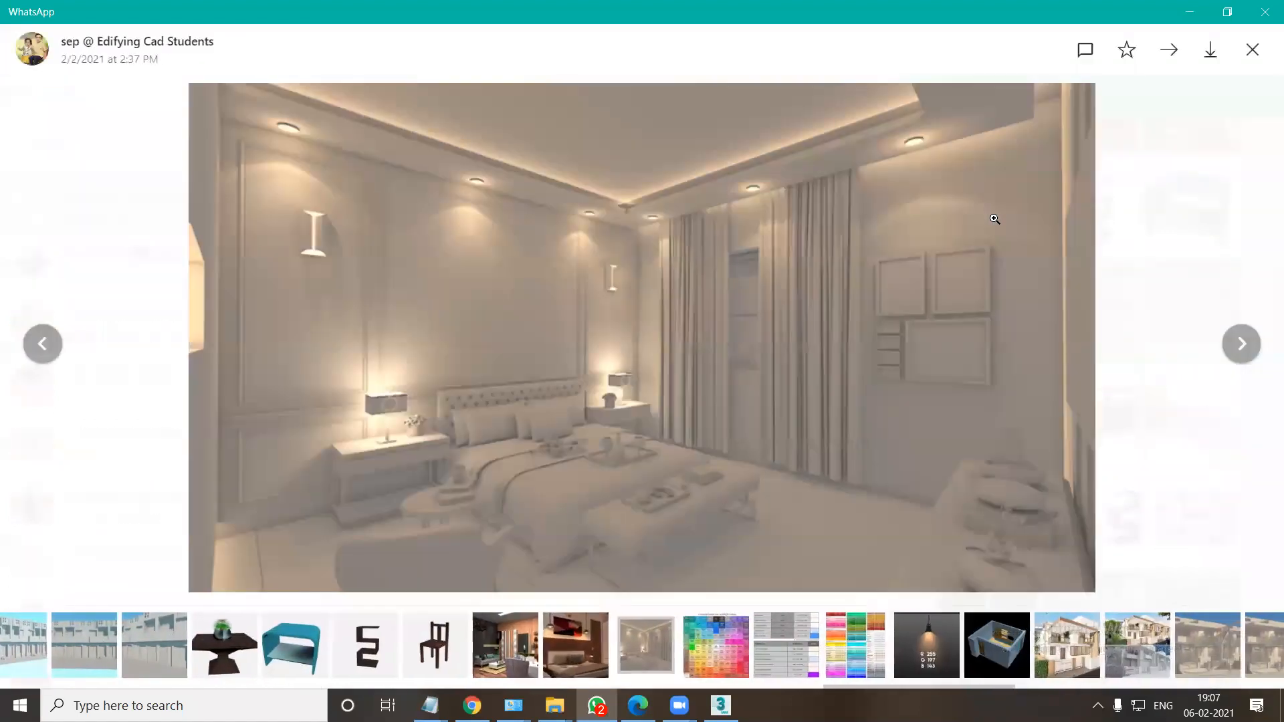
key("Escape")
Open an office floor render, page on to the red table and zigzag shelf render, and close the viewer.
scroll(1095, 476, "down", 5)
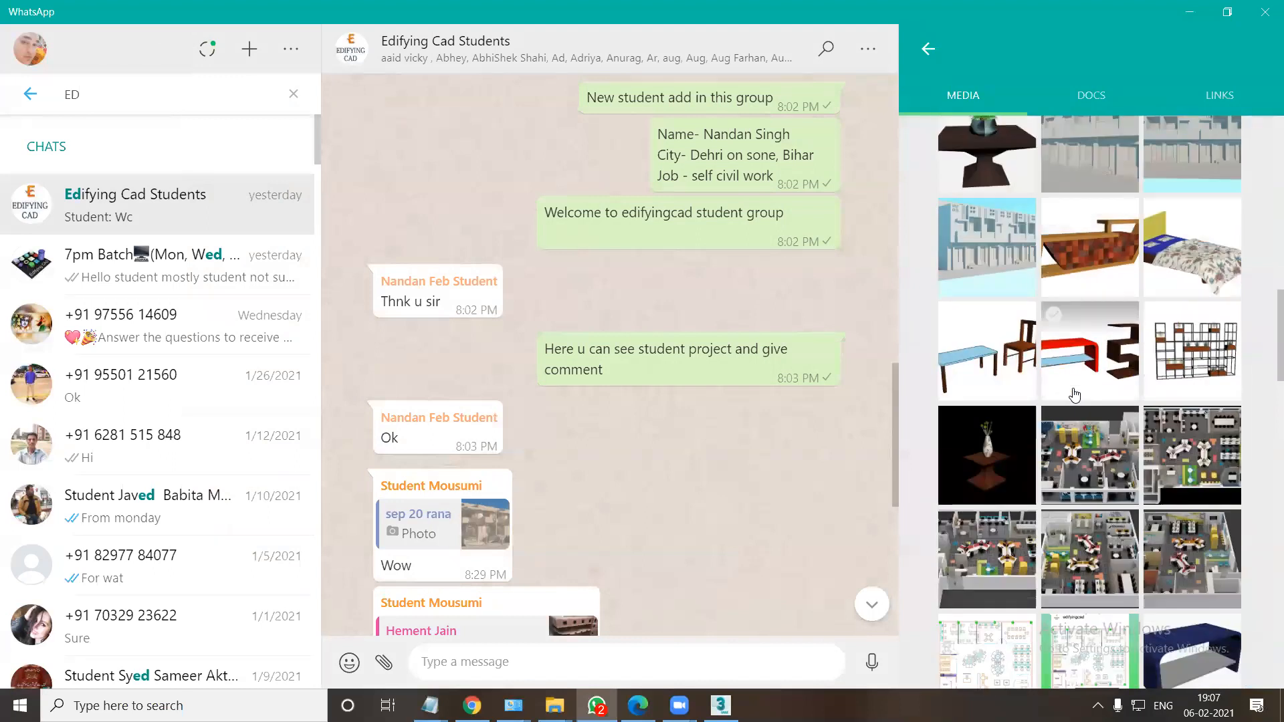
left_click(1094, 476)
key("Right")
key("Left")
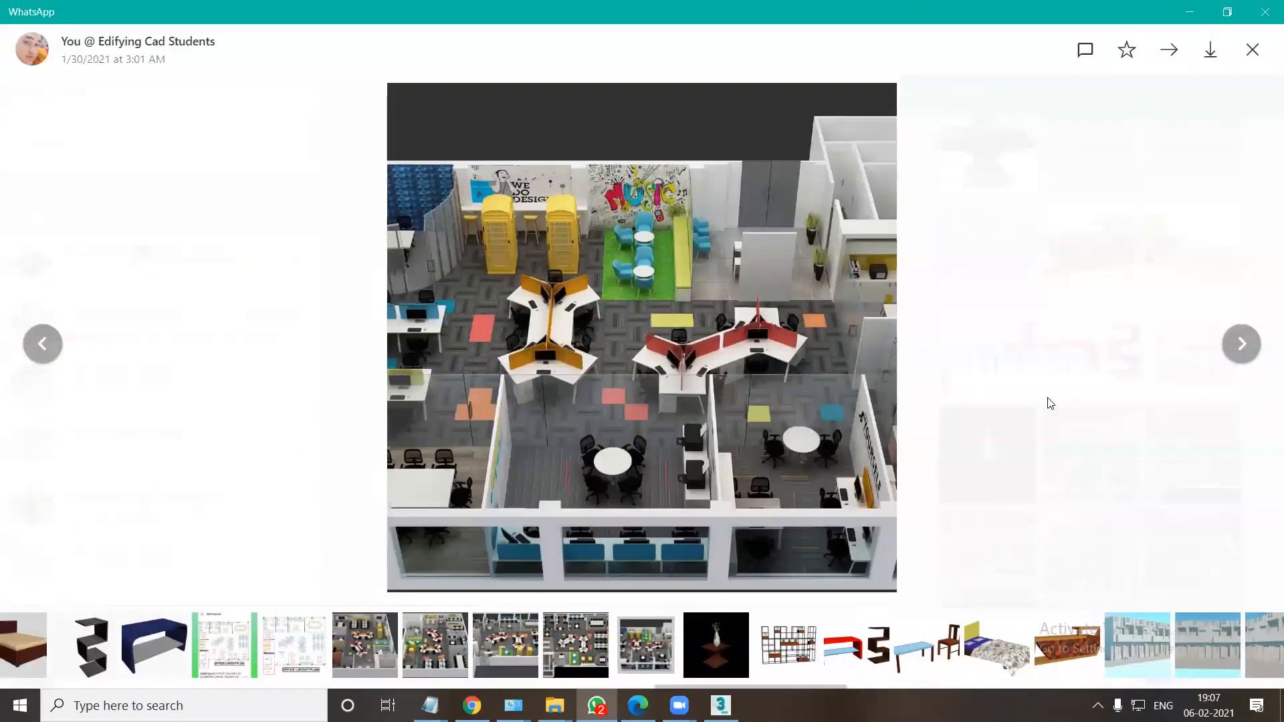
left_click(1241, 343)
left_click(1241, 343)
left_click(1242, 344)
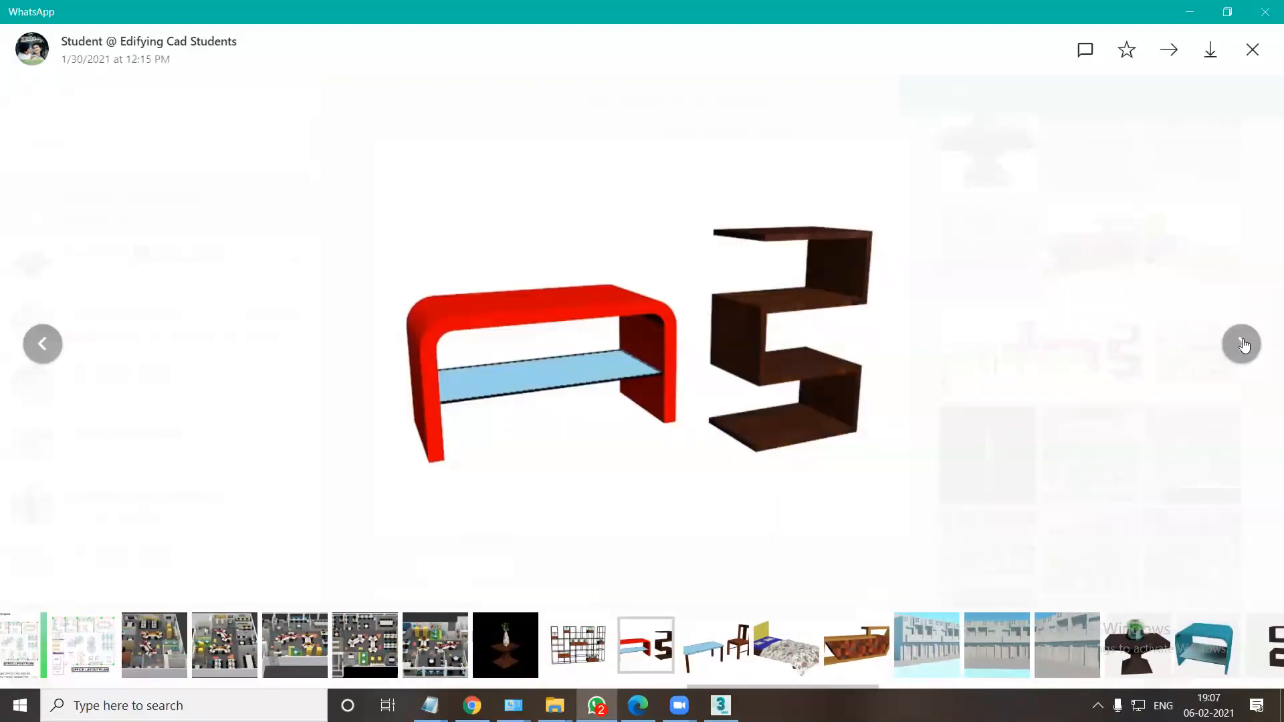
key("Escape")
Show the desktop and open the CHANGE NOTES folder inside the Edifying folder on drive D in File Explorer.
key("super+d")
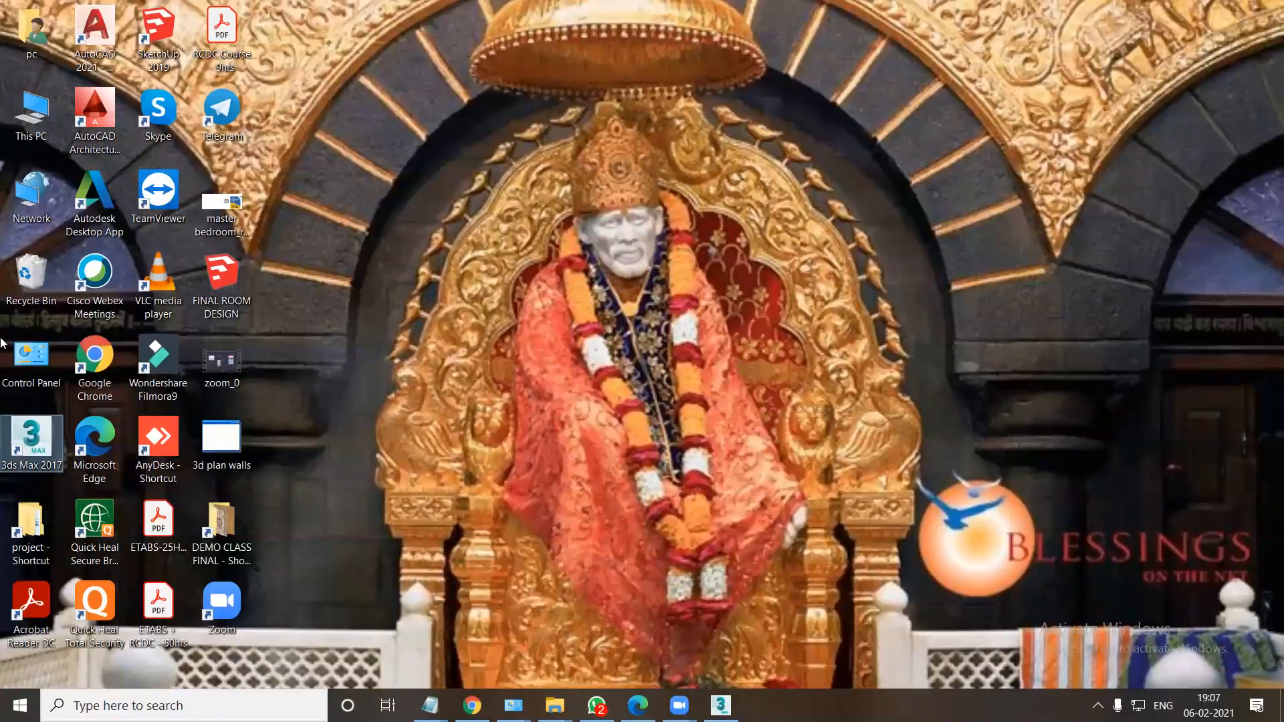
double_click(31, 113)
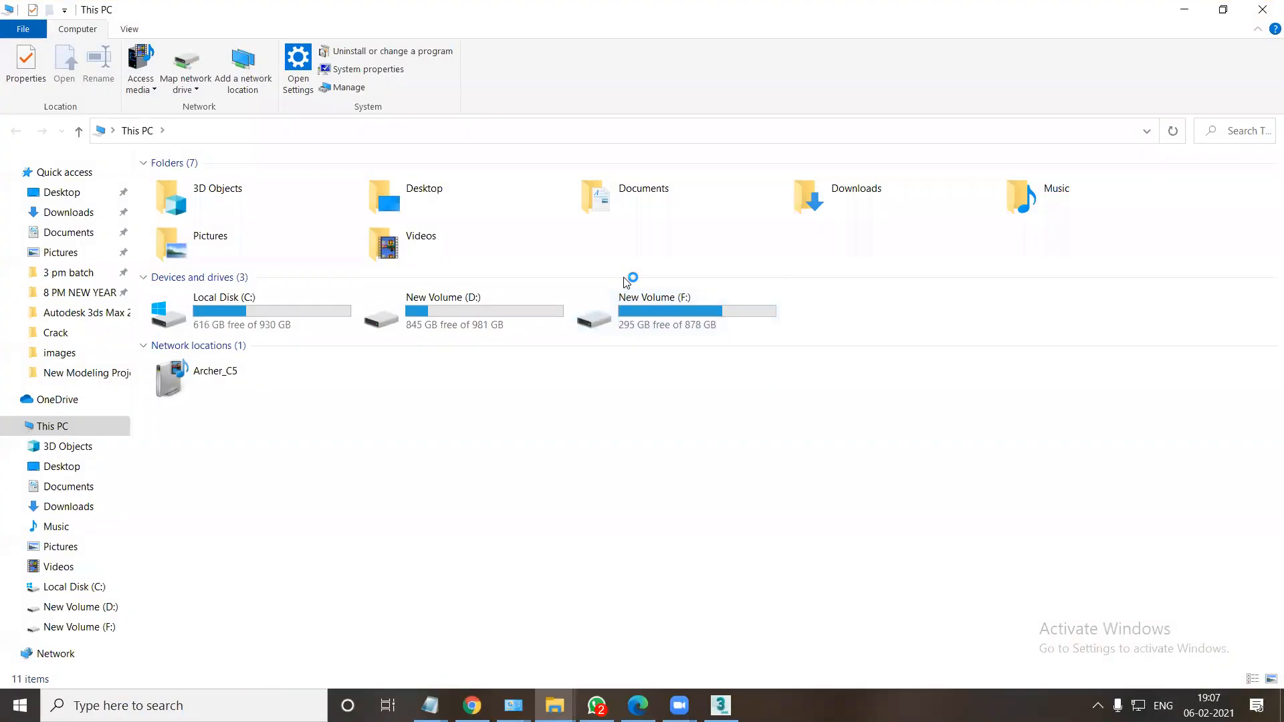
double_click(471, 312)
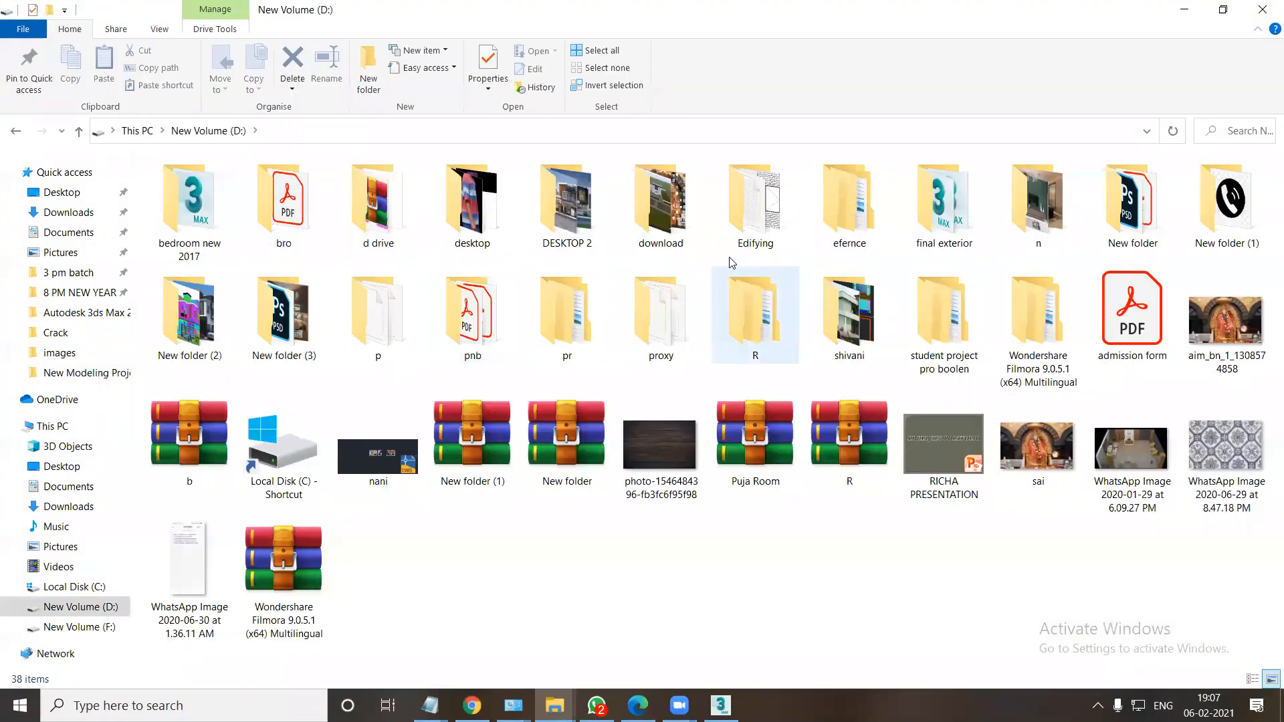
double_click(754, 231)
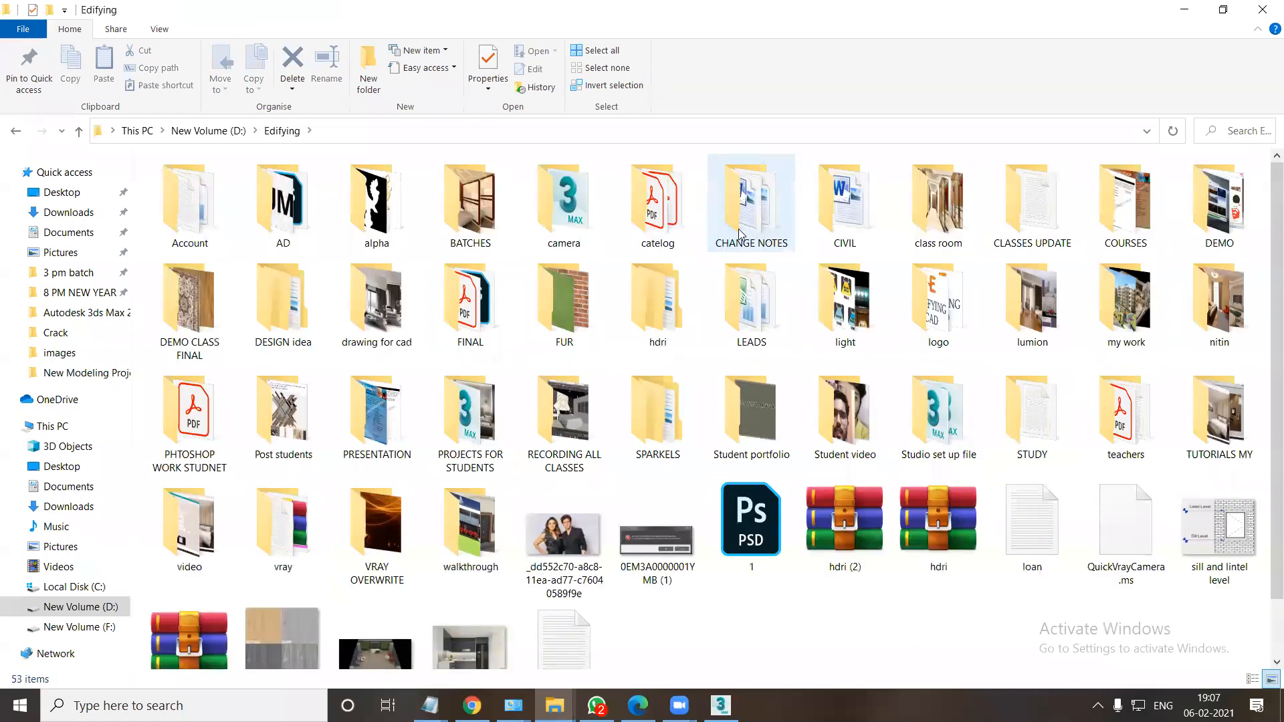
double_click(734, 228)
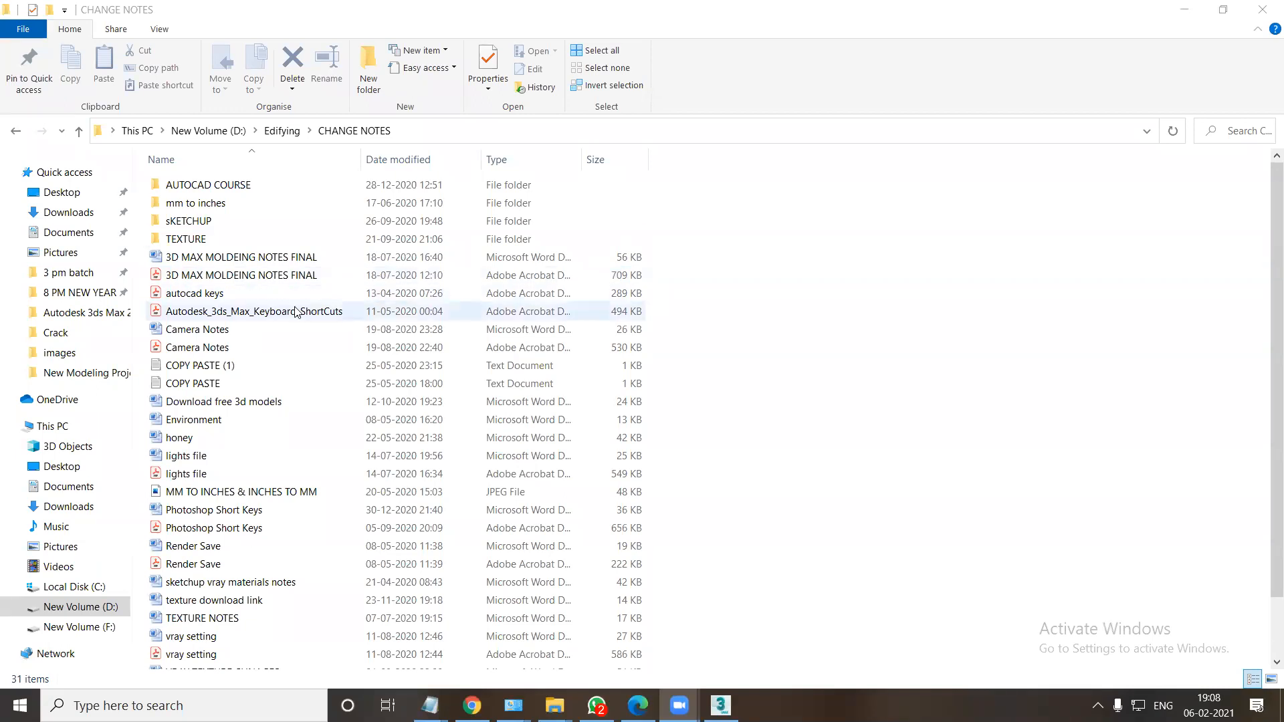
Open the 3D MAX MOLDEING NOTES FINAL PDF and look through the Main Toolbar Customize and Other Useful Command sections.
double_click(262, 279)
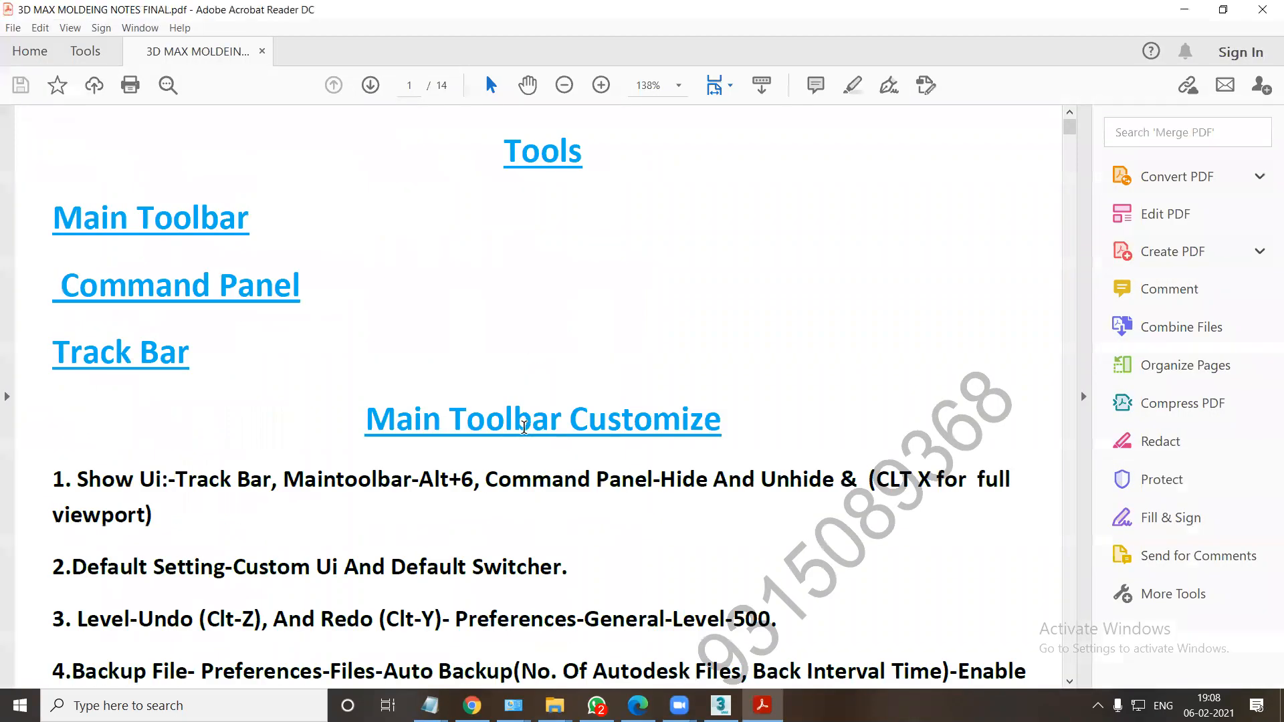
scroll(524, 427, "down", 1)
scroll(524, 428, "down", 1)
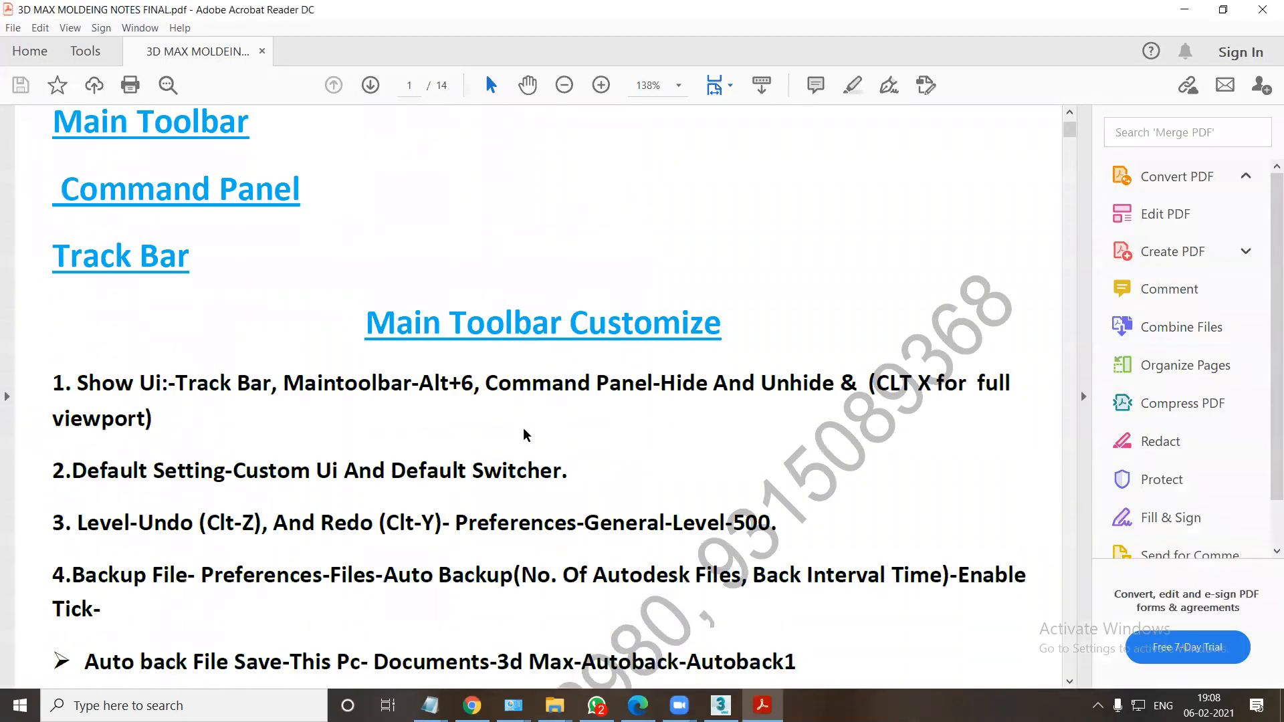
scroll(524, 431, "up", 1)
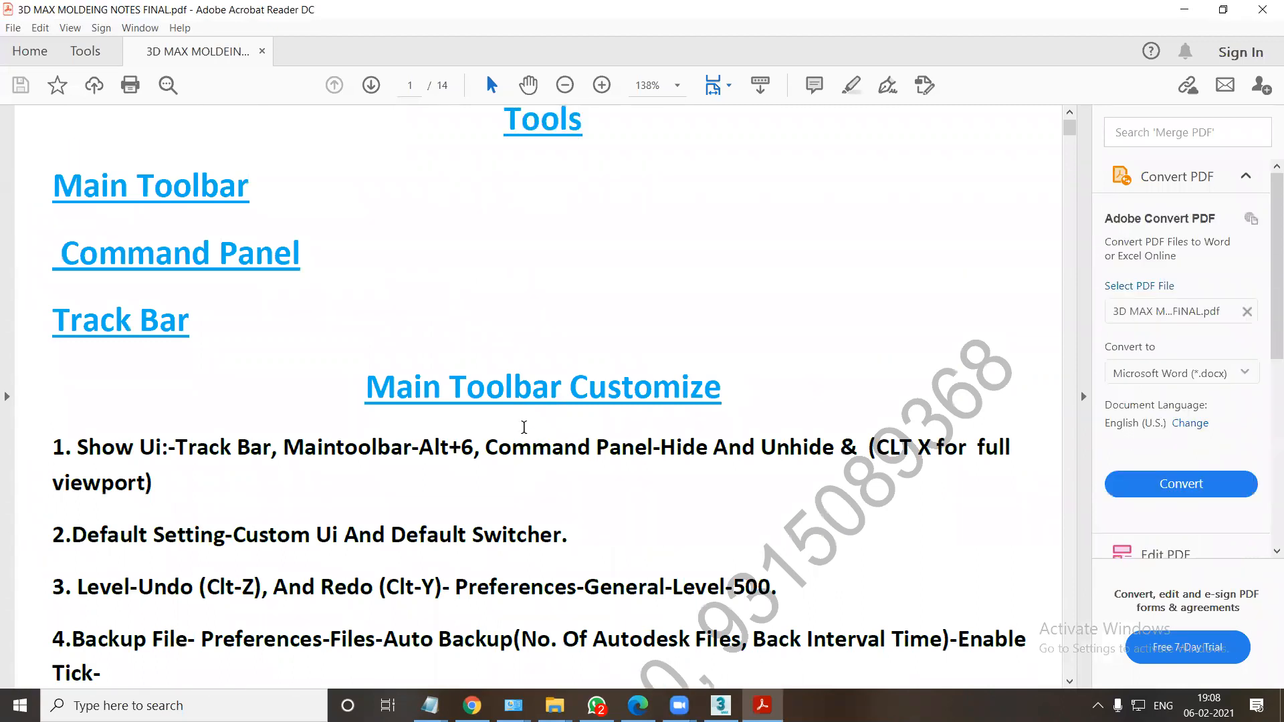
scroll(524, 428, "down", 4)
scroll(525, 428, "down", 8)
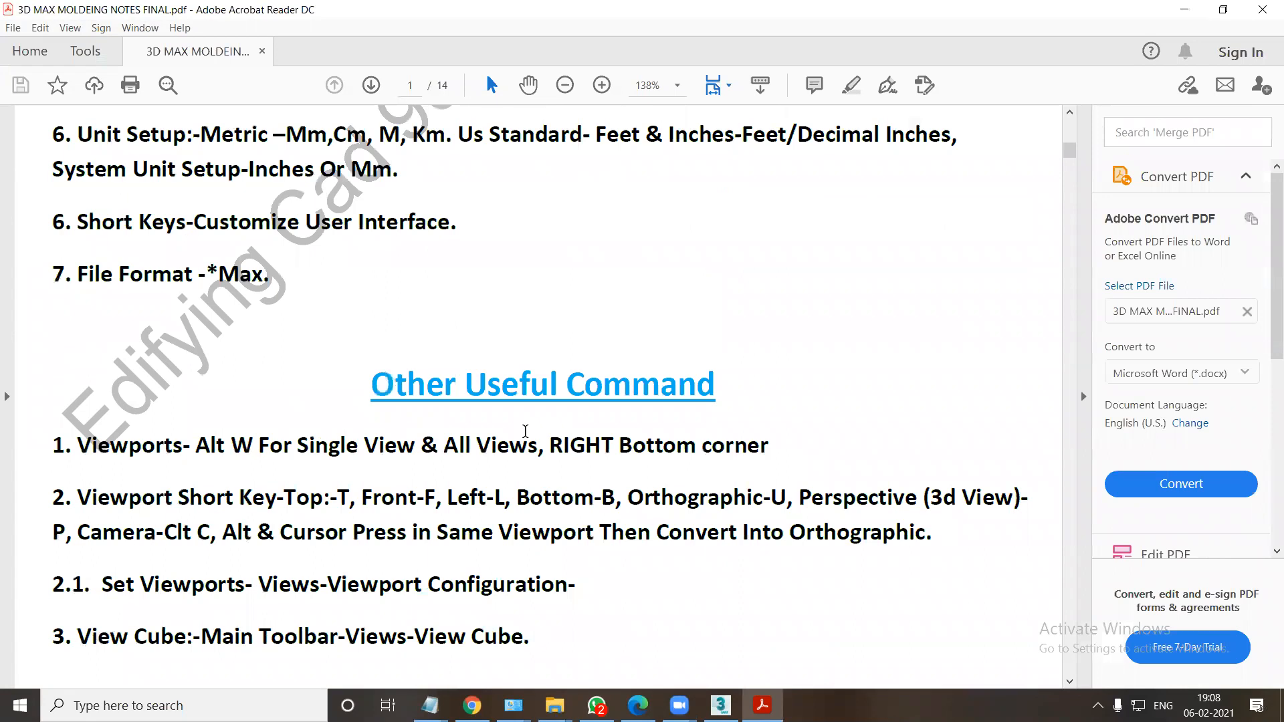
scroll(525, 432, "up", 10)
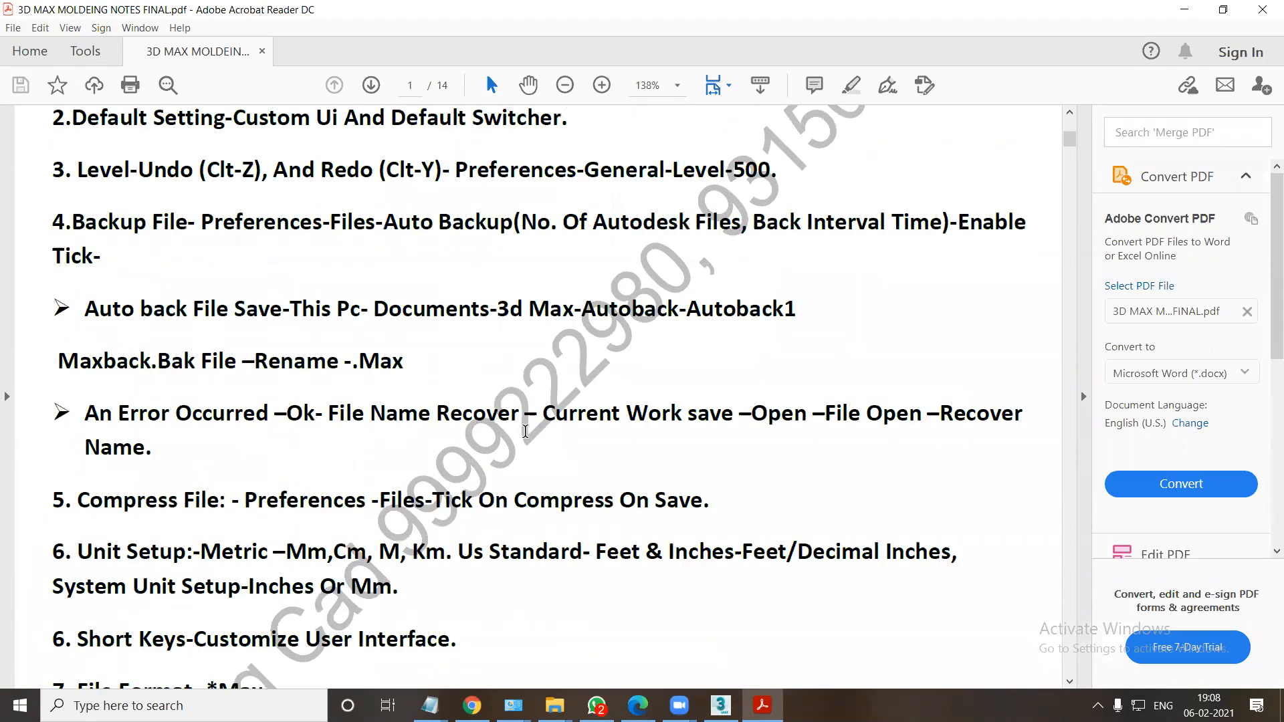
scroll(525, 431, "up", 1)
Return to the CHANGE NOTES folder, open the VRAY TEXTURE CHNAGES PDF from its TEXTURE folder and skim to Others Setting on page 3.
mouse_move(554, 705)
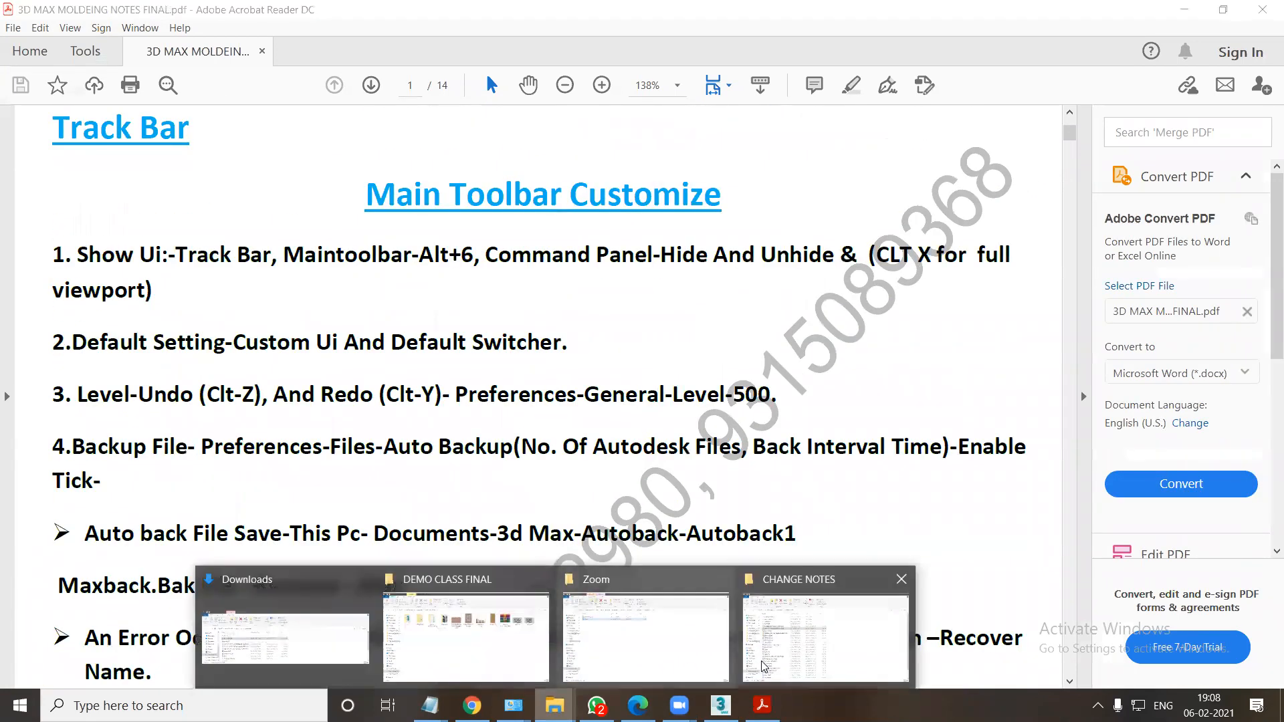
left_click(738, 657)
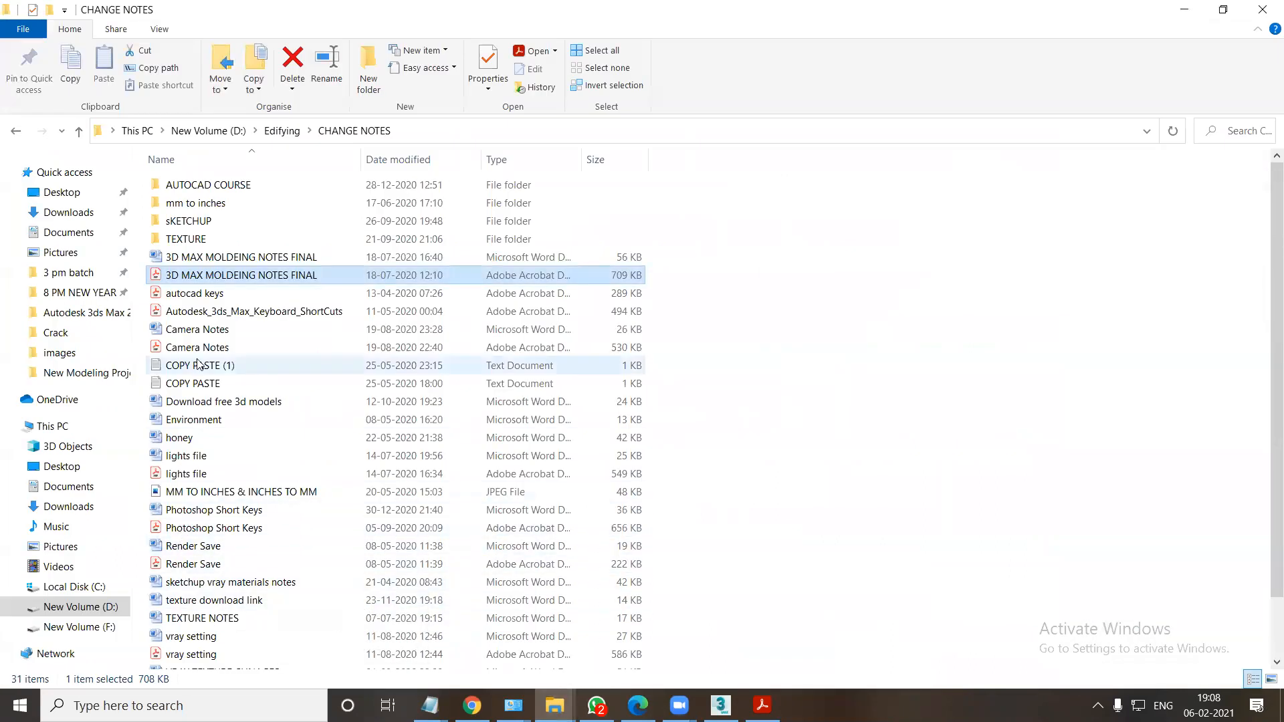
double_click(201, 240)
double_click(218, 204)
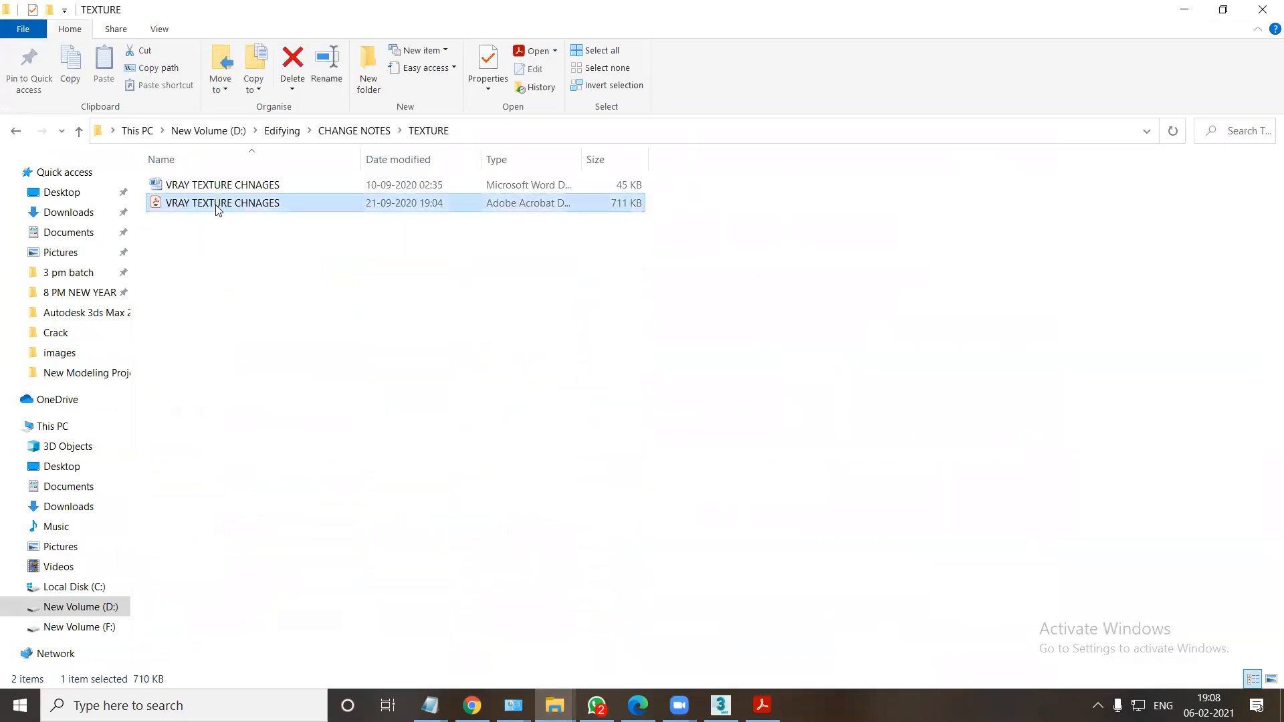
scroll(488, 367, "down", 8)
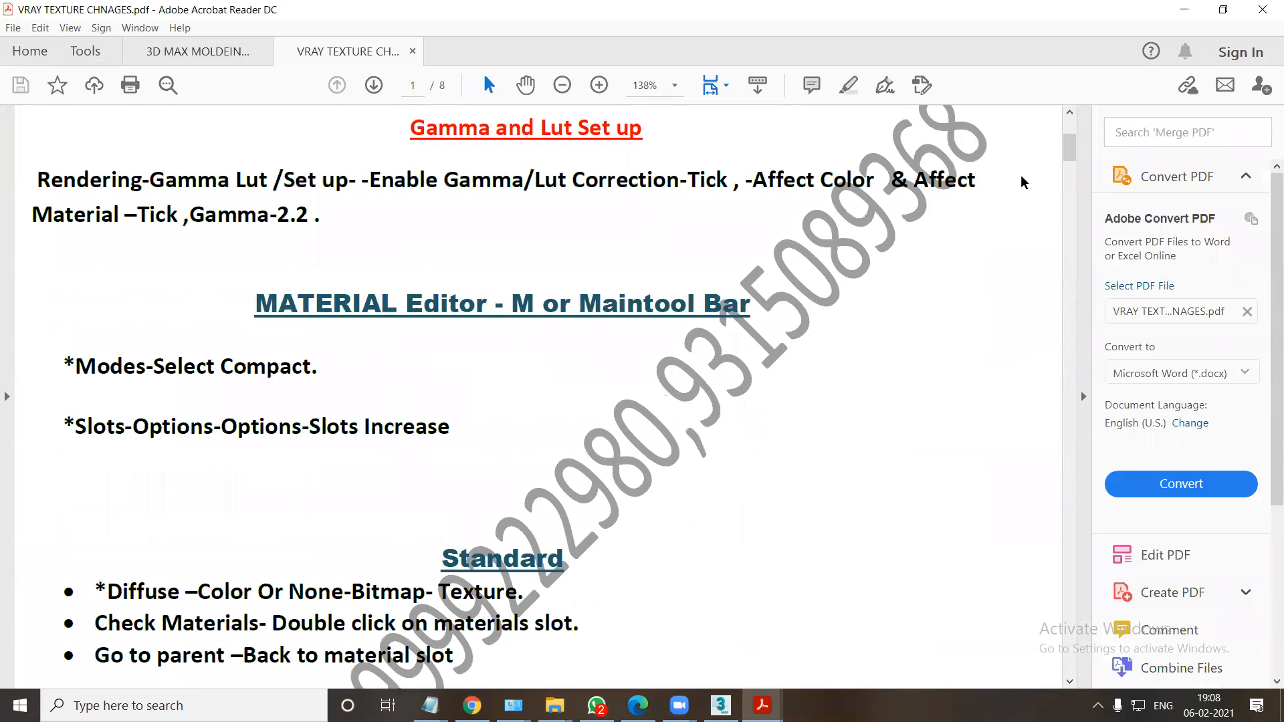
left_click_drag(1071, 159, 1071, 281)
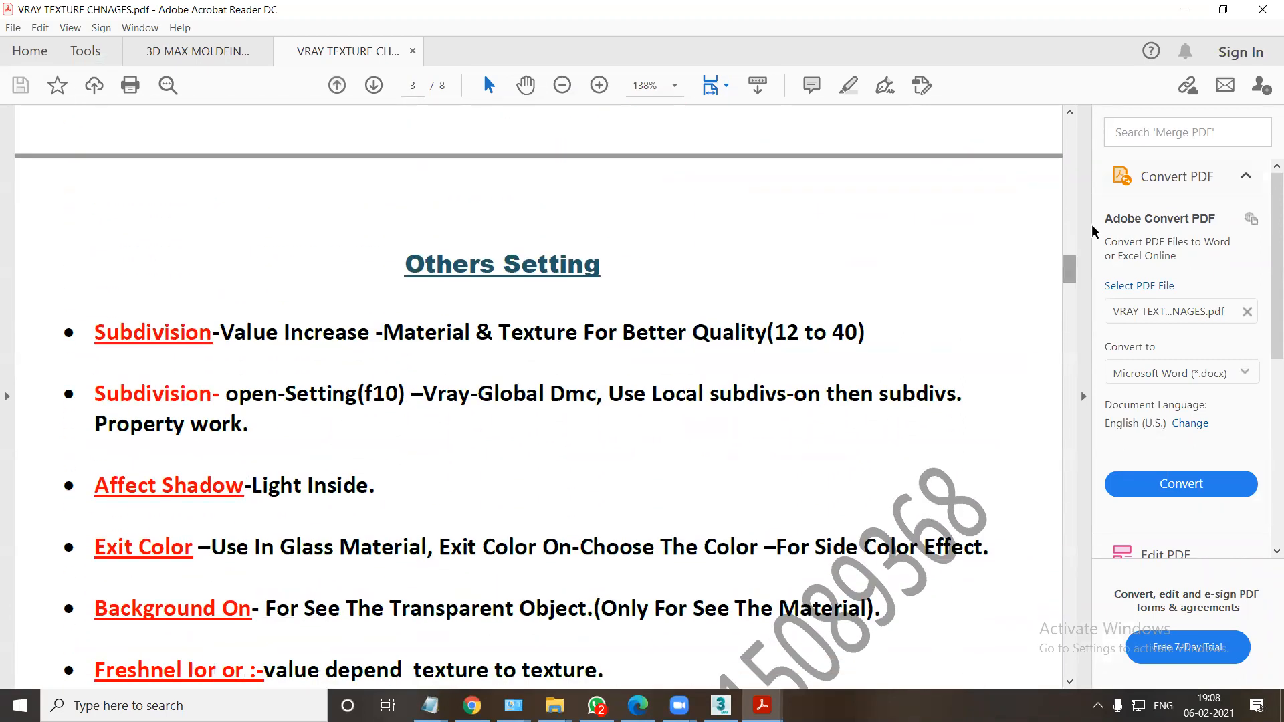
Close all open PDFs and go back to the CHANGE NOTES folder.
left_click(1260, 12)
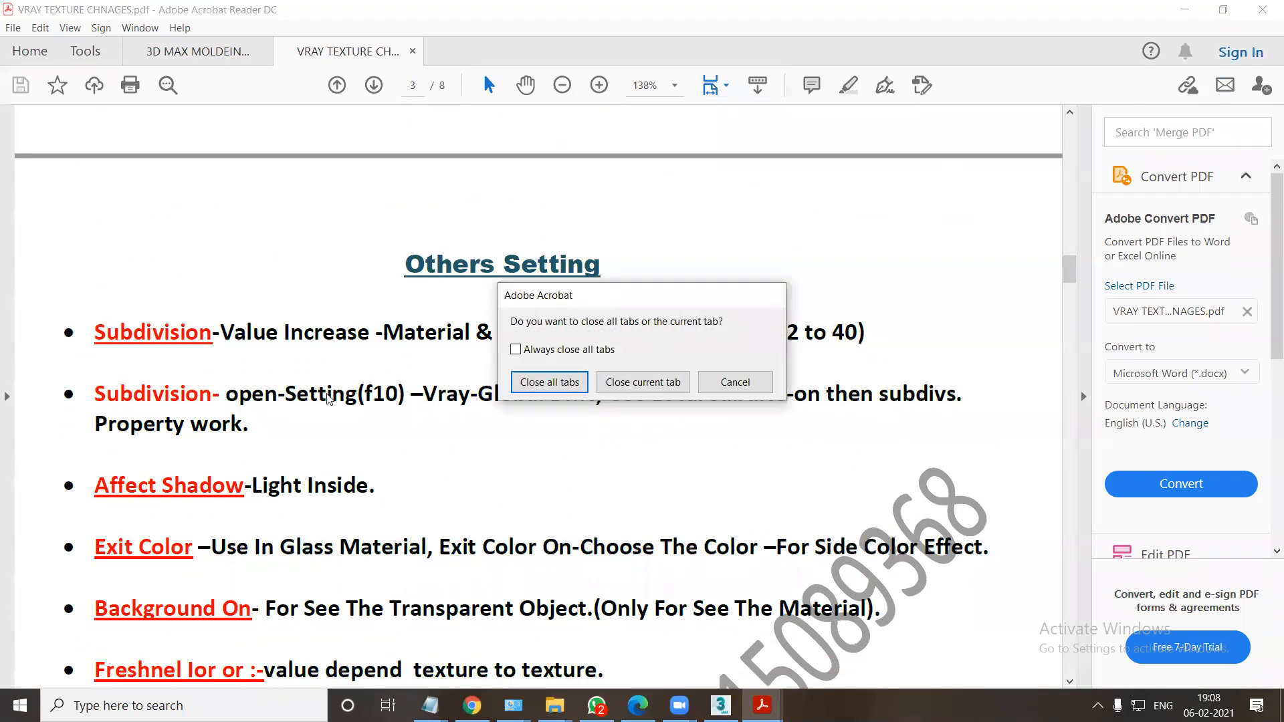
left_click(528, 383)
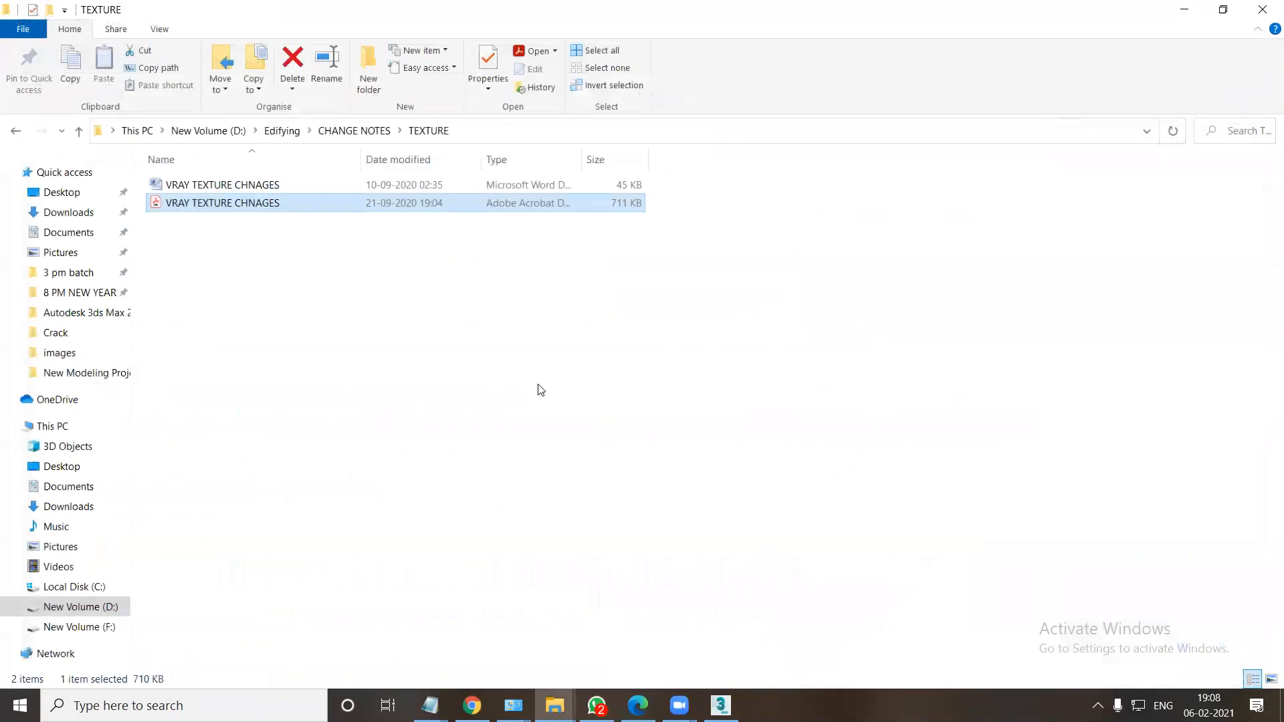
left_click(16, 131)
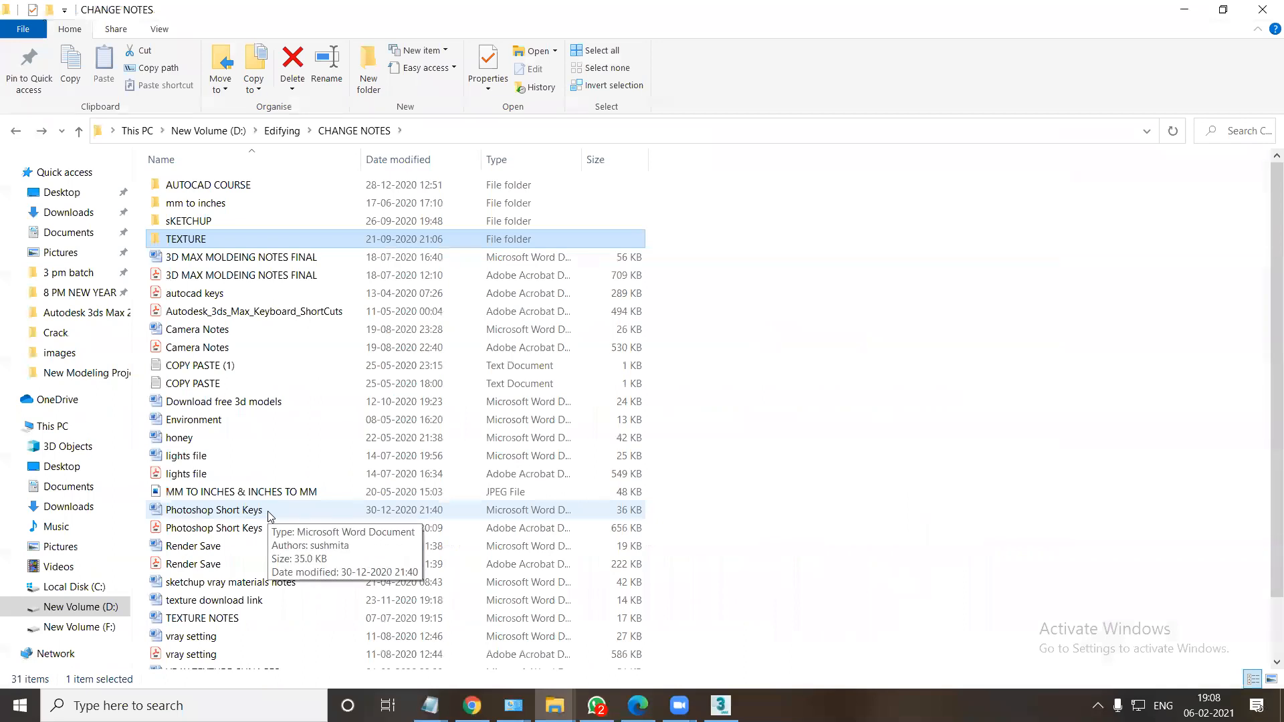
Open the lights file PDF, read from Vray Sun down to the Vray Plan in window section, and close it.
double_click(195, 474)
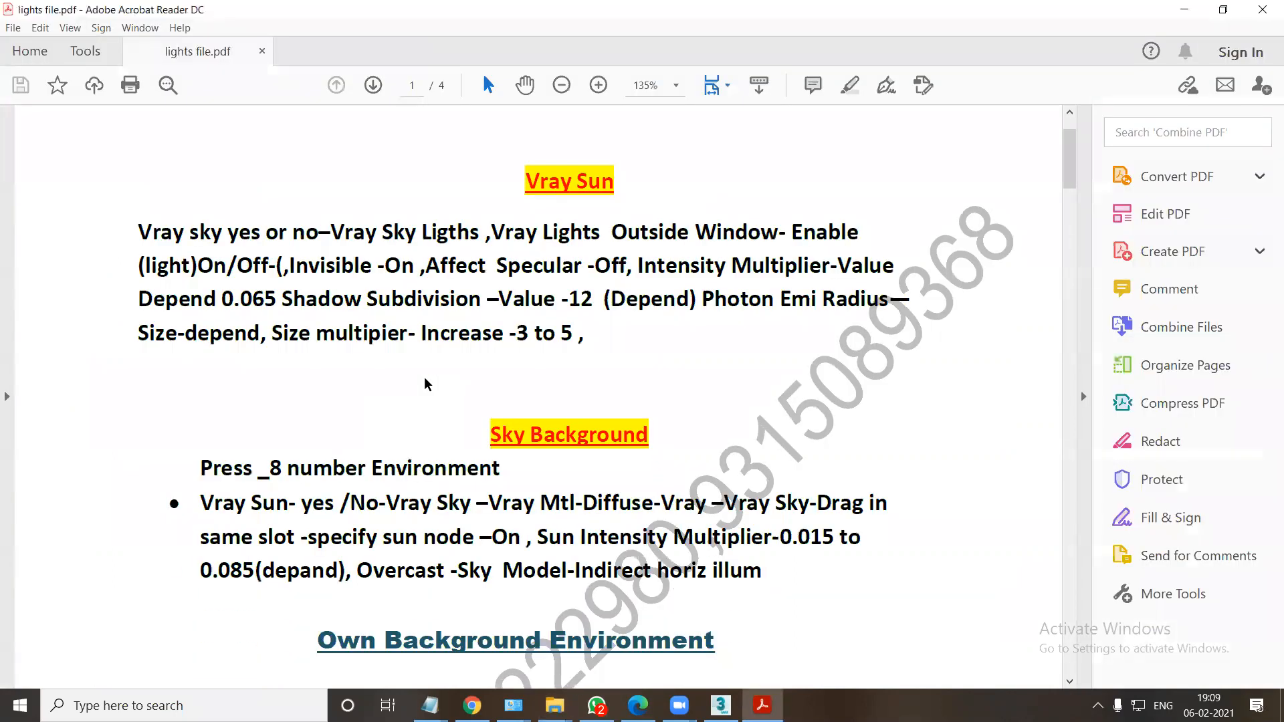
scroll(425, 383, "down", 10)
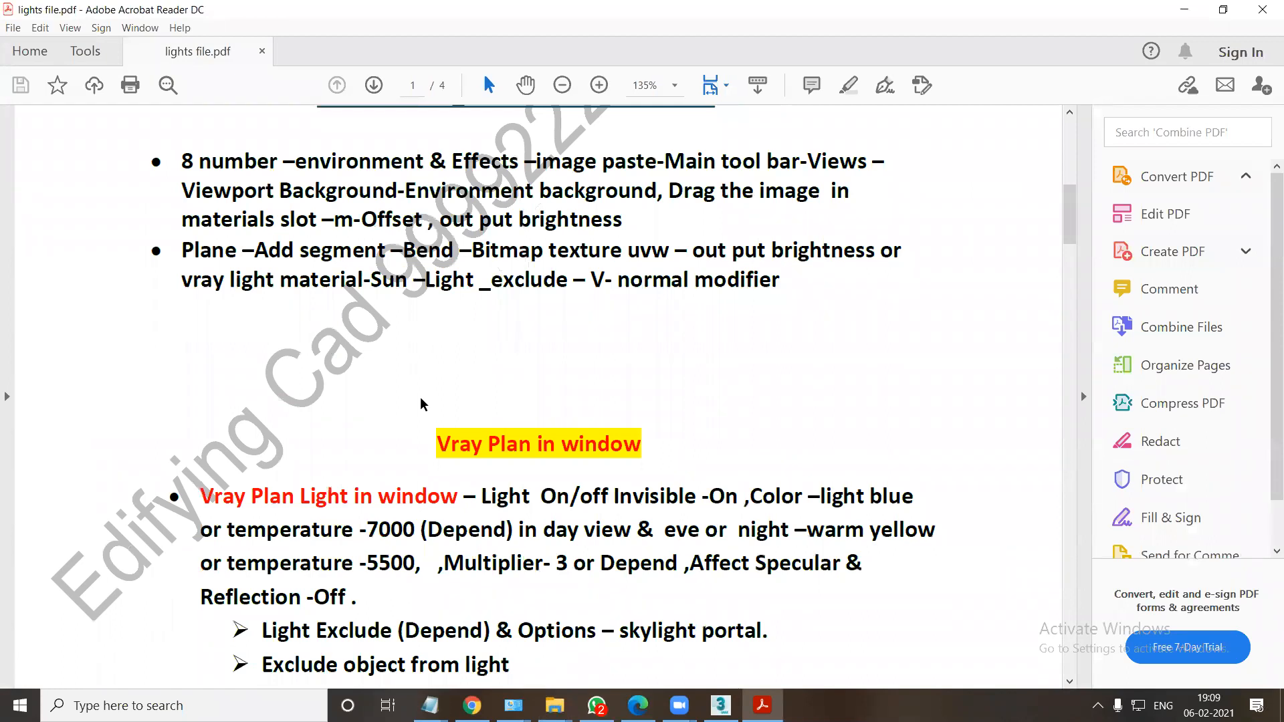
left_click(1262, 10)
Reopen the 3D MAX MOLDEING NOTES FINAL PDF and view the Tools list on its first page.
double_click(263, 275)
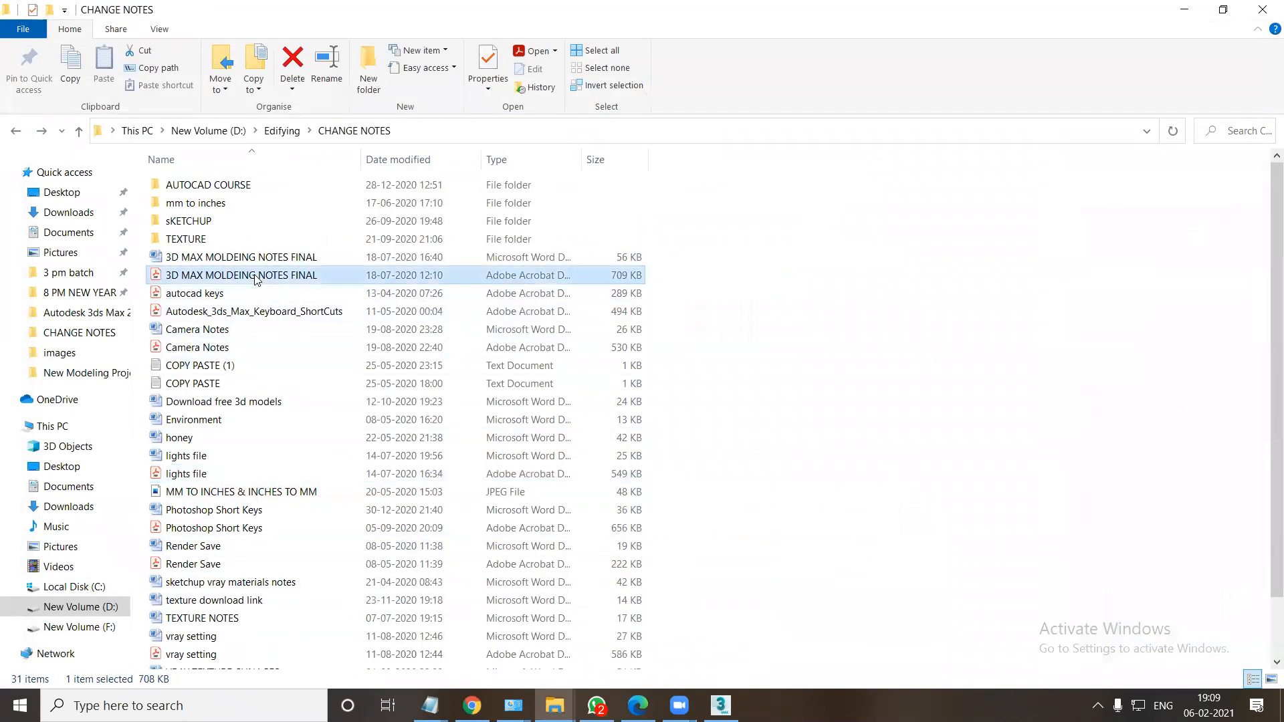
scroll(603, 410, "down", 2)
scroll(605, 404, "up", 2)
Switch to 3ds Max, make the Front viewport active, and compare the interface with the Tools list in the PDF notes.
left_click(720, 705)
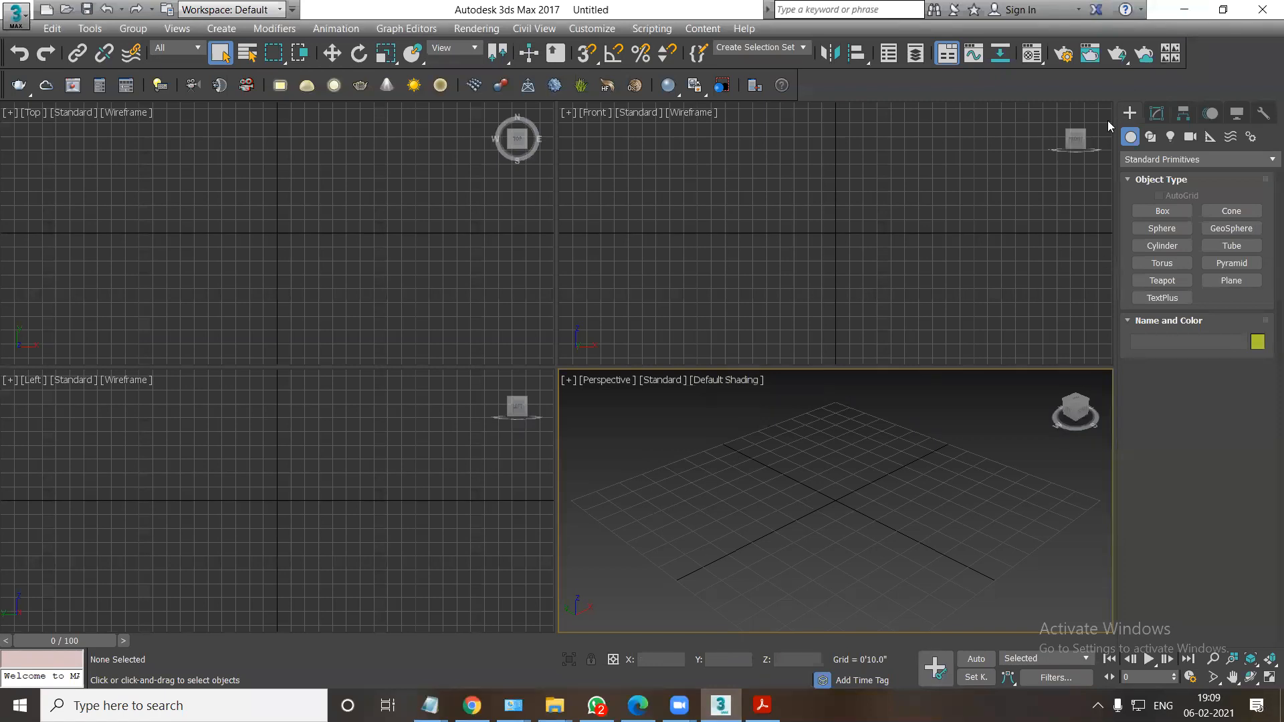
left_click(750, 229)
left_click(762, 705)
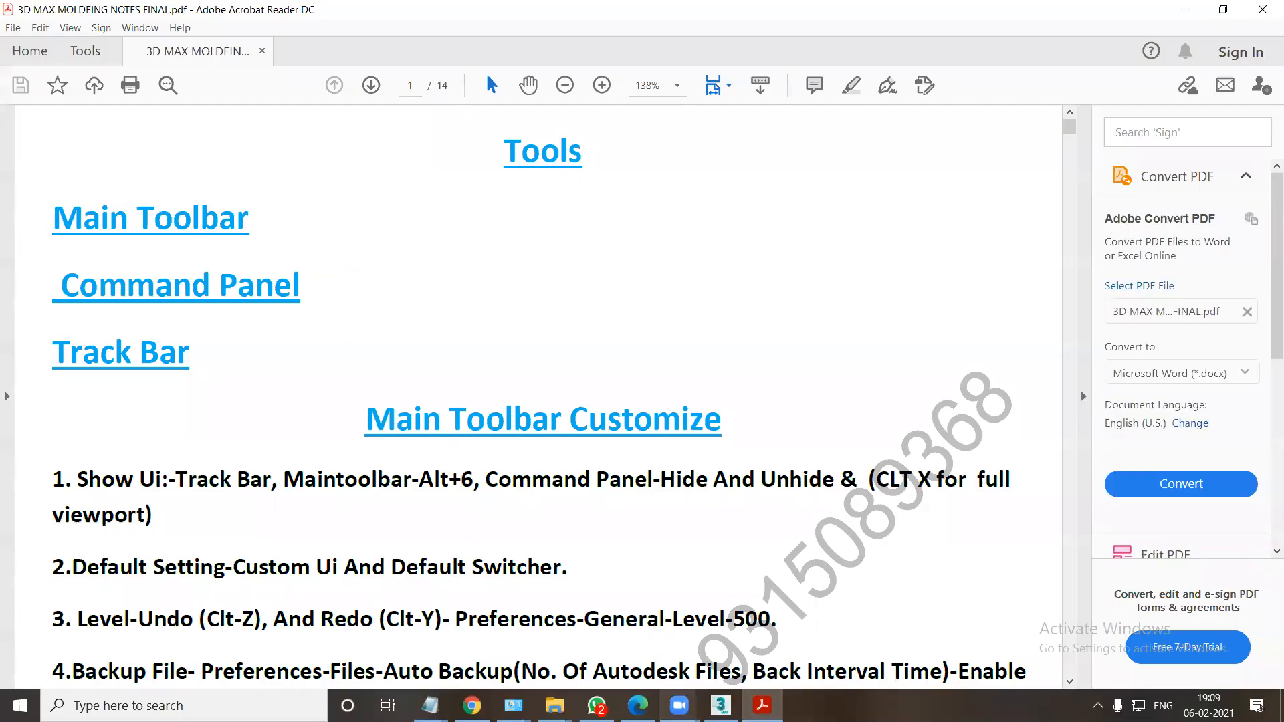
left_click(720, 705)
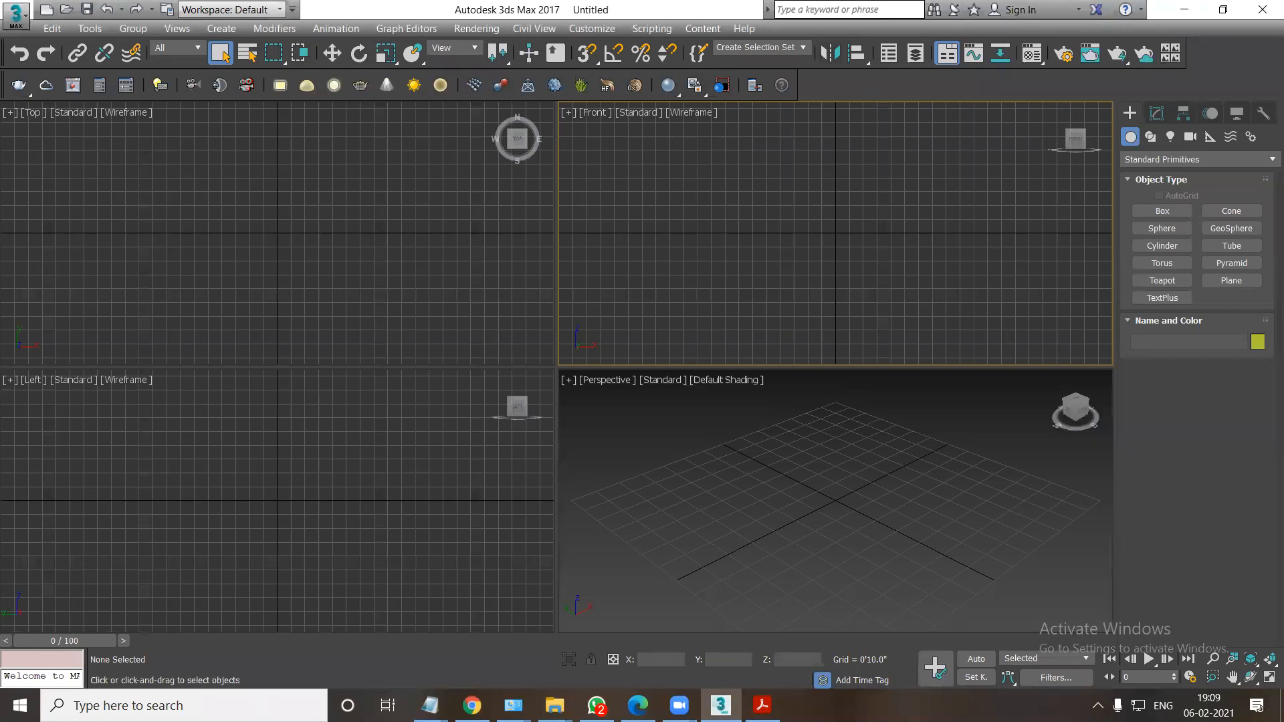
left_click(762, 705)
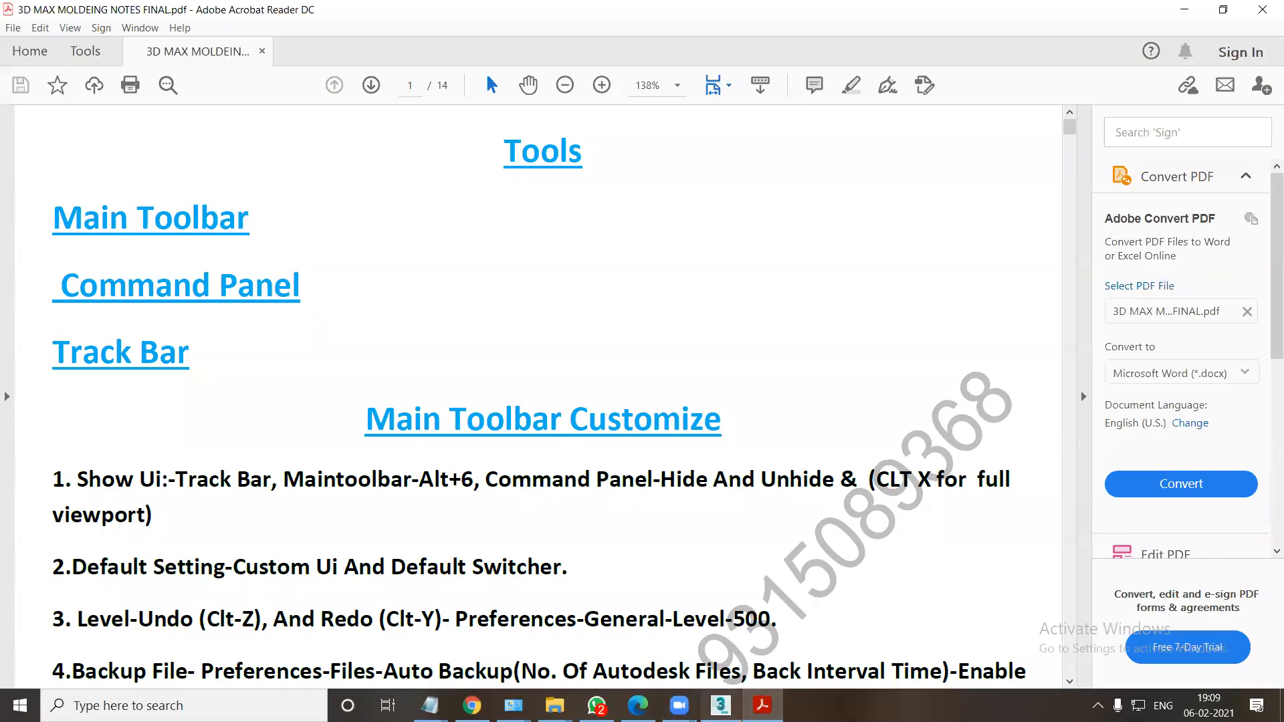
left_click(720, 704)
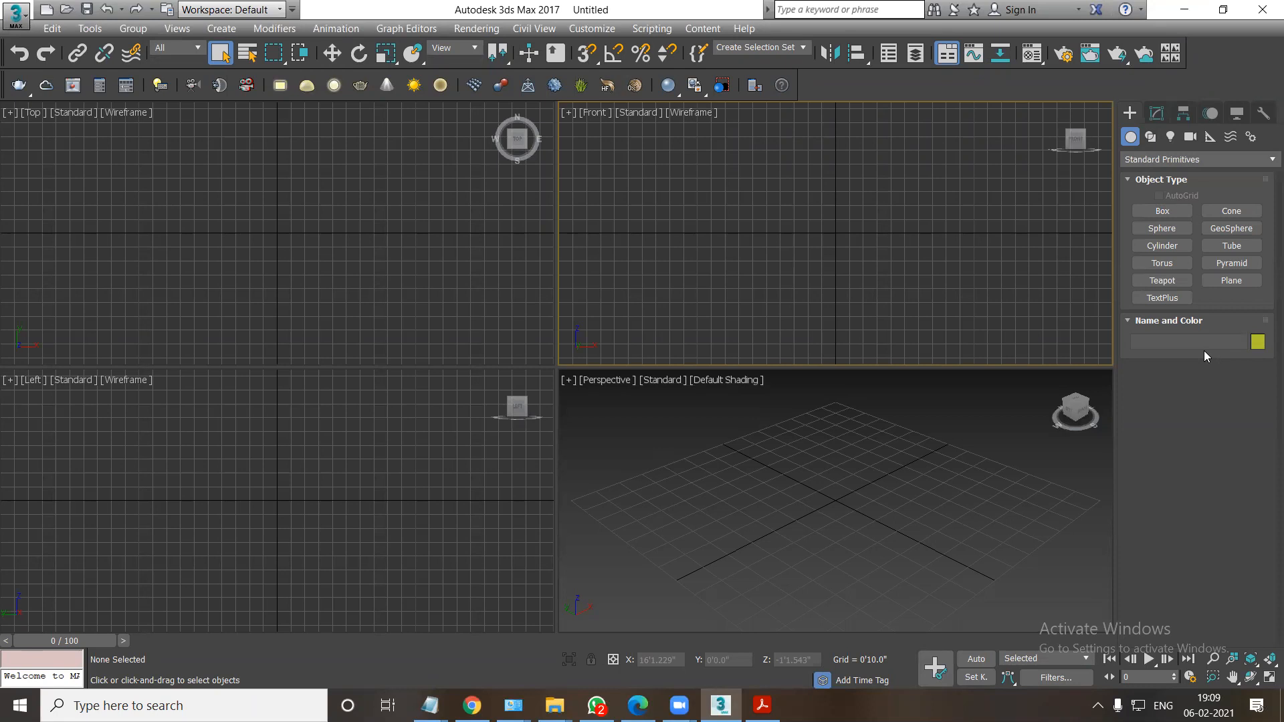
Create a box about 3'3" long, 3'0" wide and 2'4" high near the centre of the Perspective viewport.
left_click(1158, 216)
left_click_drag(787, 472, 785, 547)
left_click(787, 478)
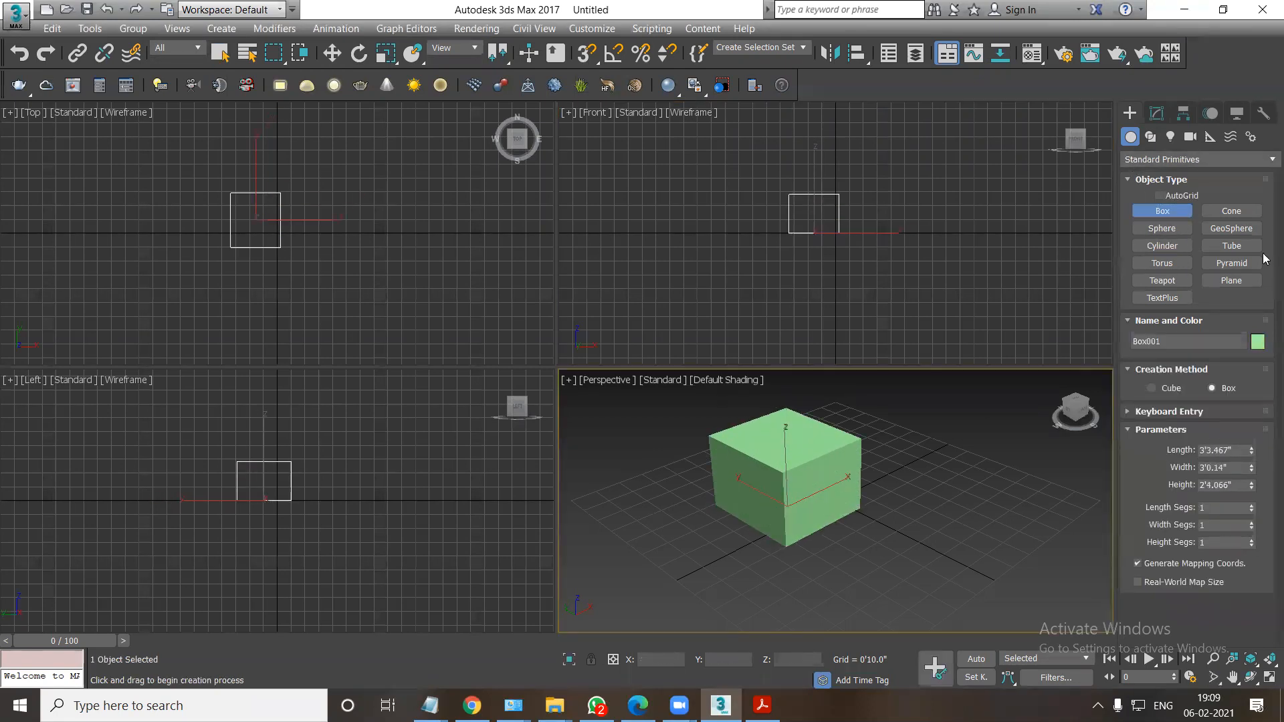
Create a truncated cone beside the box with radii of about 2'4" and 1'2" and a height of about 2'4".
left_click(1230, 210)
left_click_drag(954, 478, 963, 438)
left_click(973, 477)
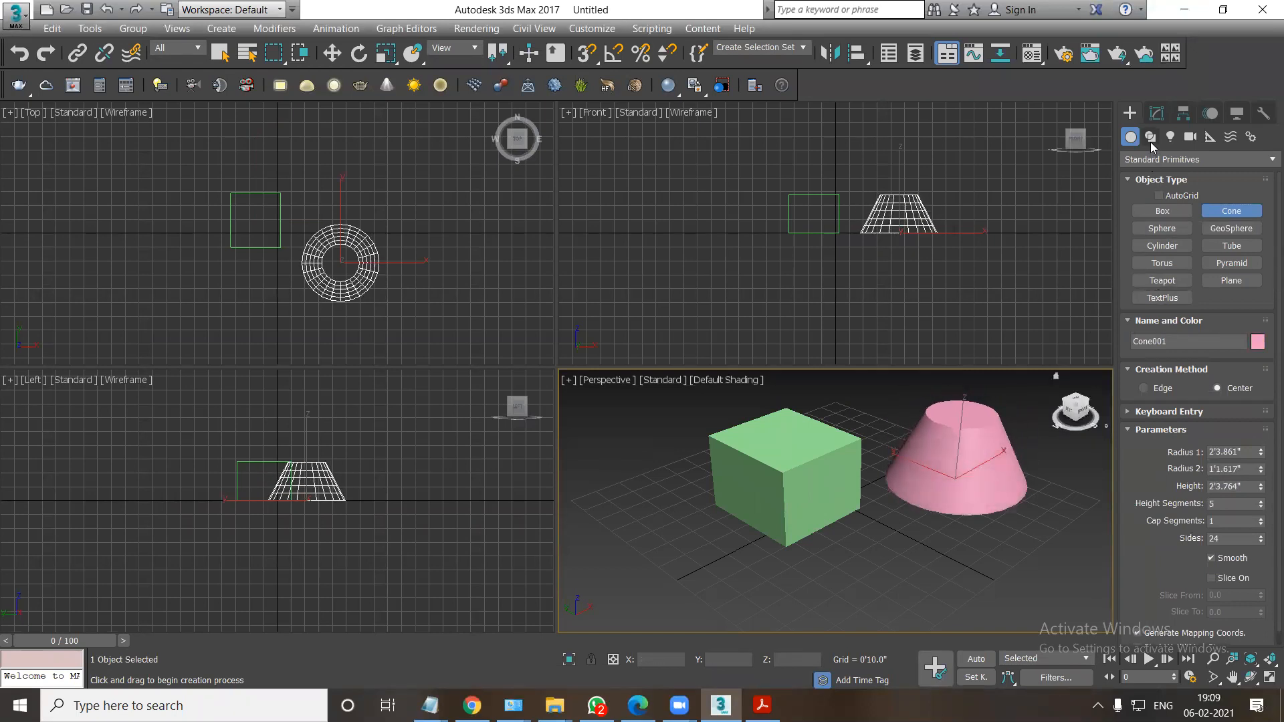
Create an Extended Primitives ChamferBox in front of the box, about 3'1" by 3'8" by 5" high with a fillet of about 1.6".
left_click(1157, 159)
left_click(1149, 190)
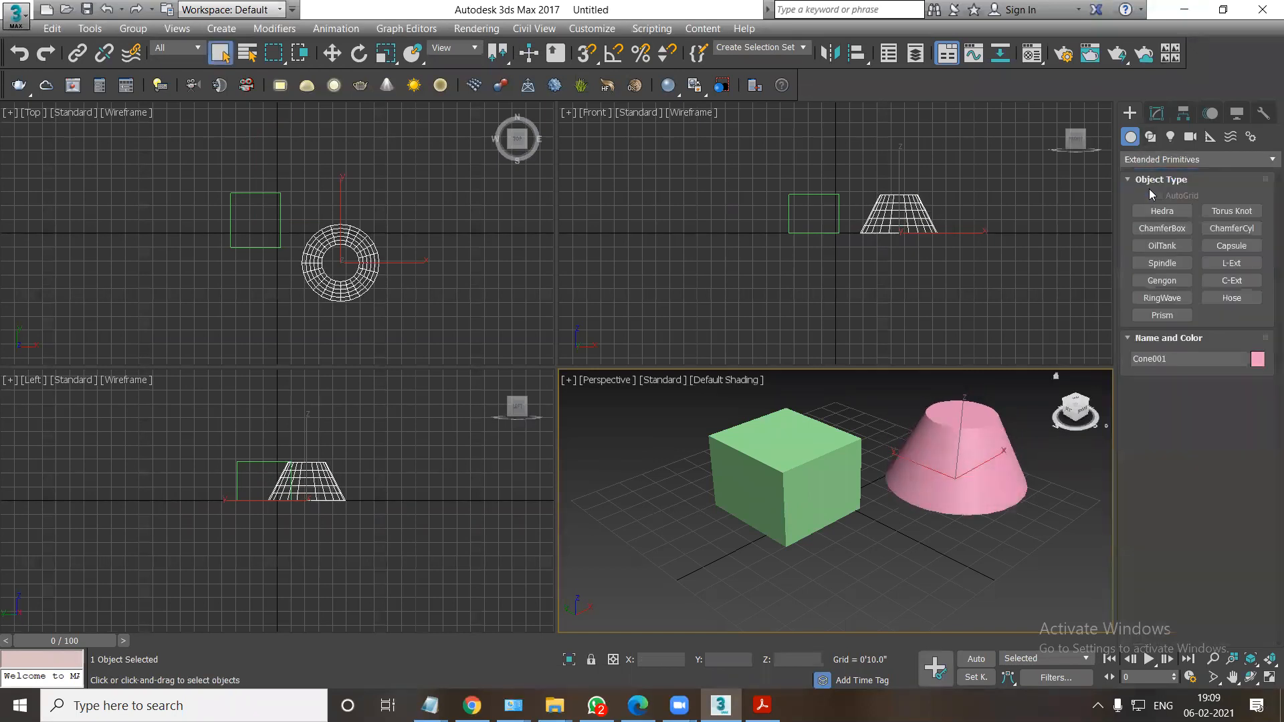
left_click(1163, 228)
left_click_drag(723, 531, 681, 605)
left_click(682, 595)
left_click(692, 571)
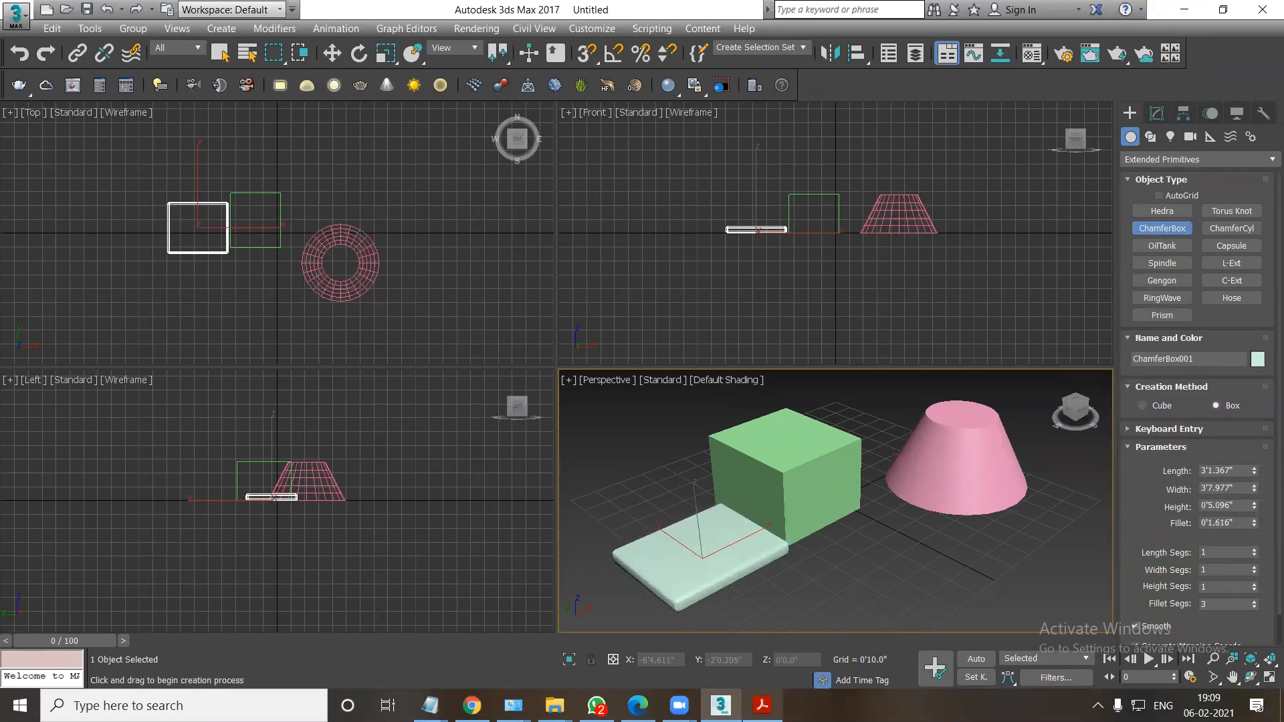
Switch to the PDF notes and review the Command Panel page with its Geometry list.
left_click(762, 705)
scroll(329, 521, "down", 9)
scroll(329, 521, "down", 12)
scroll(326, 538, "down", 12)
scroll(320, 550, "down", 11)
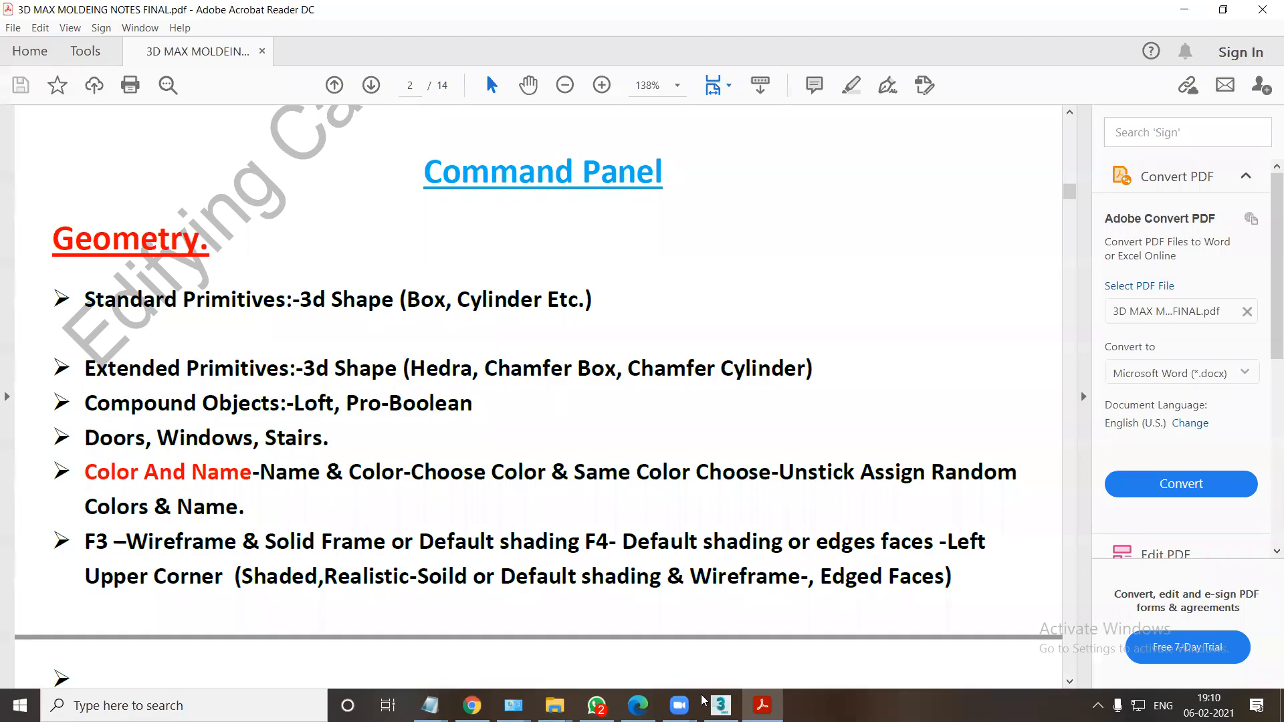
Return to 3ds Max and draw a rectangle spline and an arc spline in front of the solids in the Perspective viewport.
left_click(720, 705)
left_click(1150, 136)
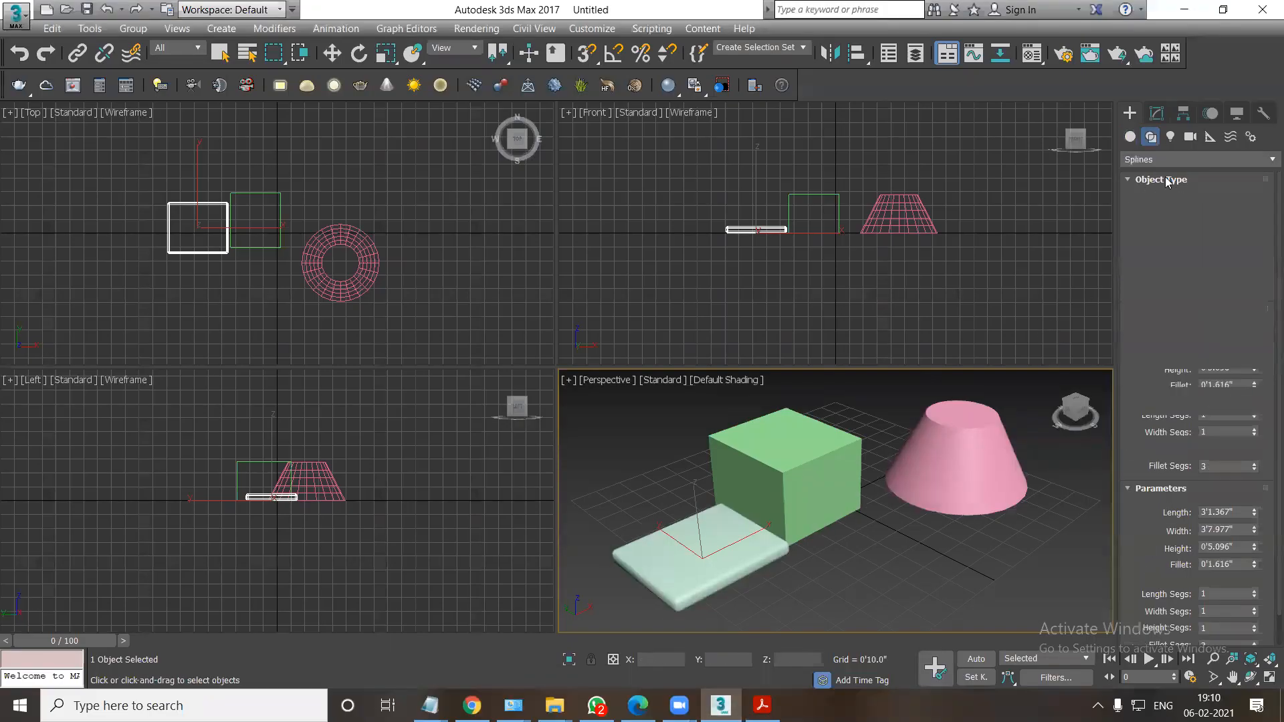
left_click(1230, 225)
left_click_drag(870, 553, 847, 620)
left_click(1163, 260)
left_click_drag(961, 560, 1000, 596)
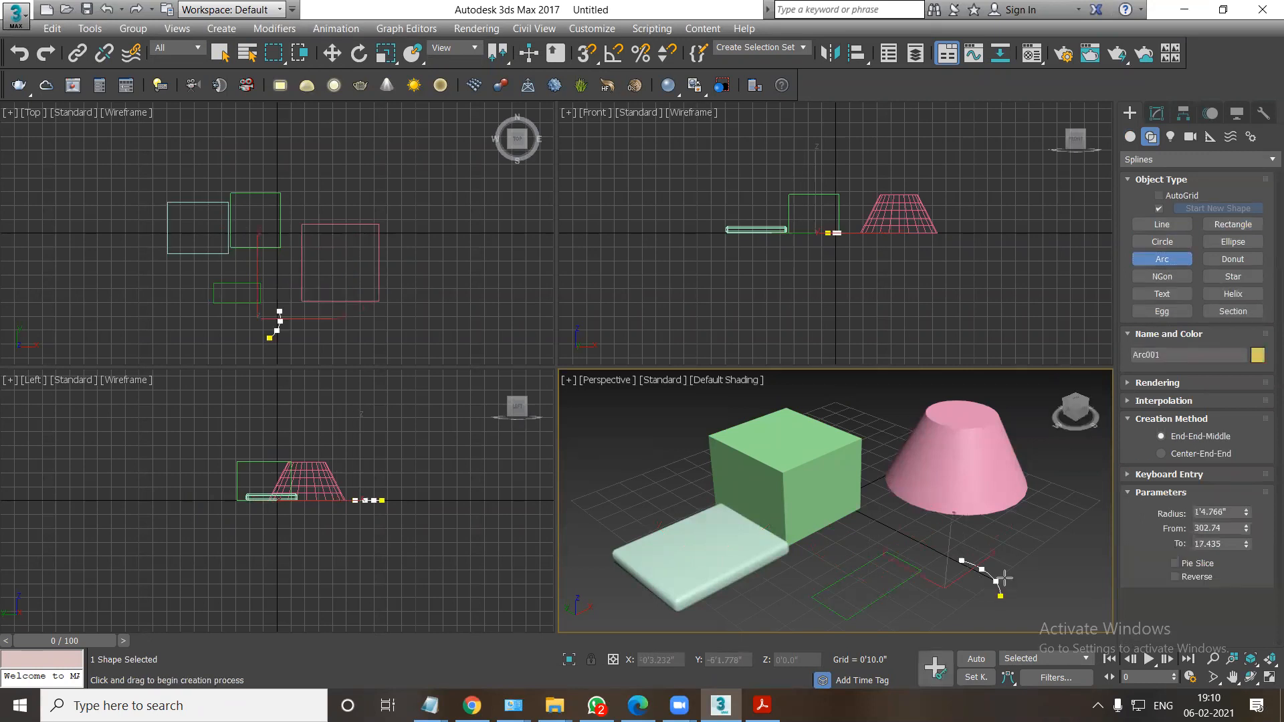
left_click(1014, 564)
Try to place a VRayLight plane of about 5'11" by 7'1" behind the box in the Perspective viewport.
left_click(1171, 138)
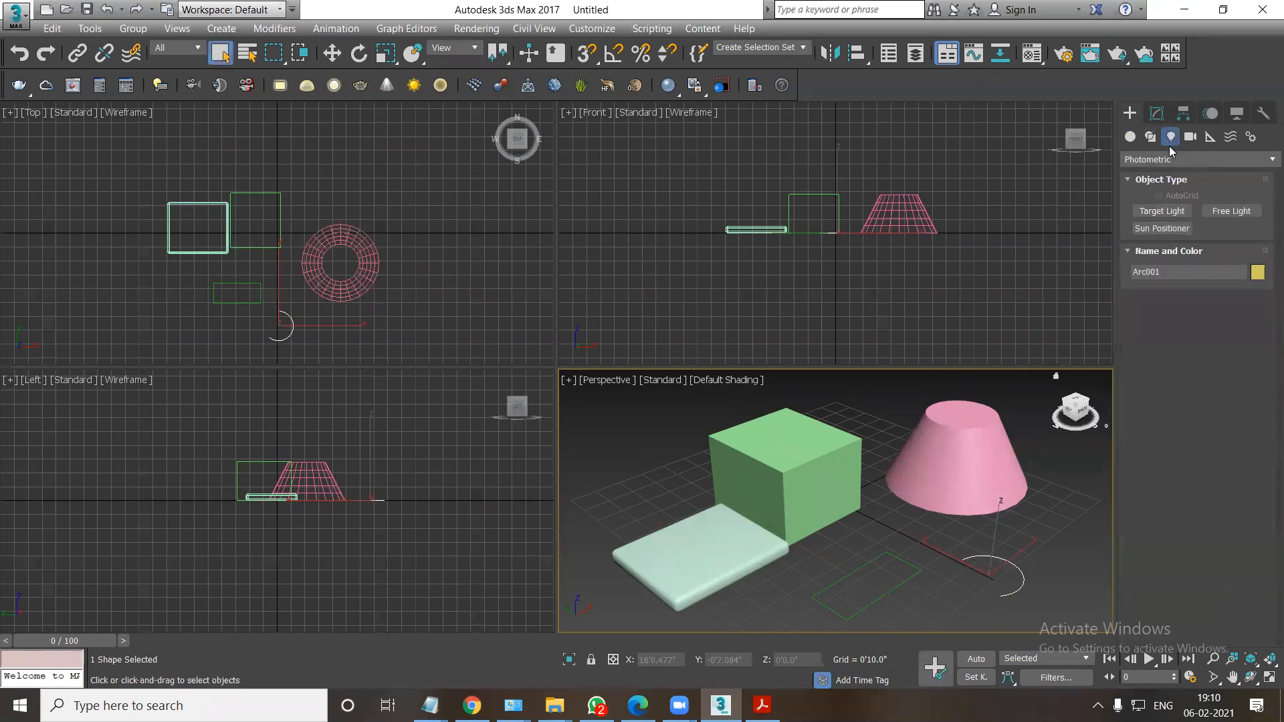
left_click(1150, 159)
left_click(1138, 206)
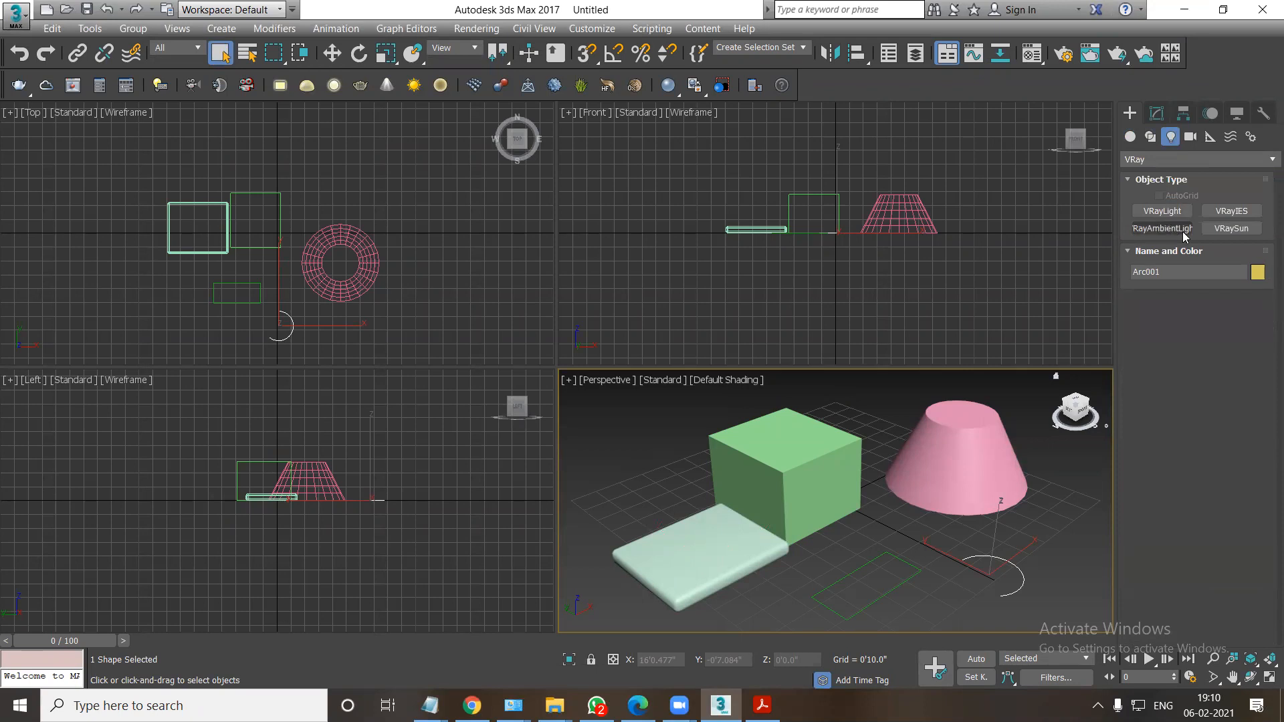
left_click(1163, 211)
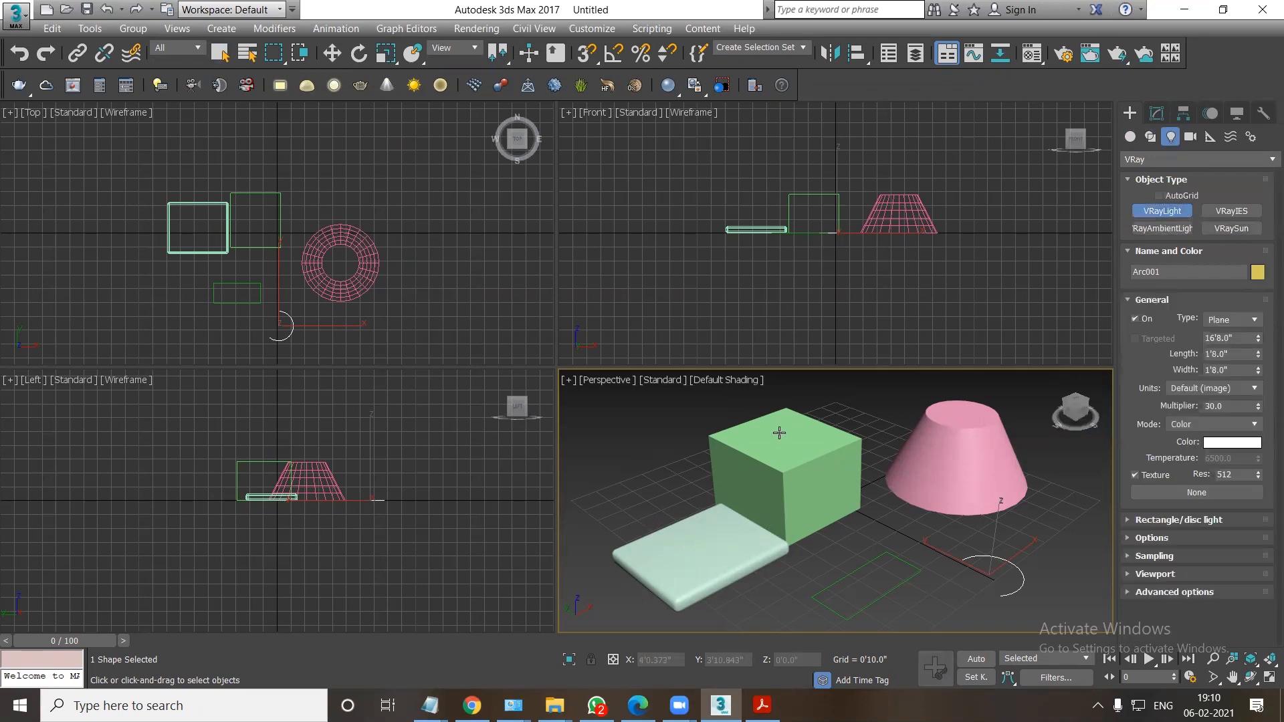
left_click_drag(610, 446, 863, 455)
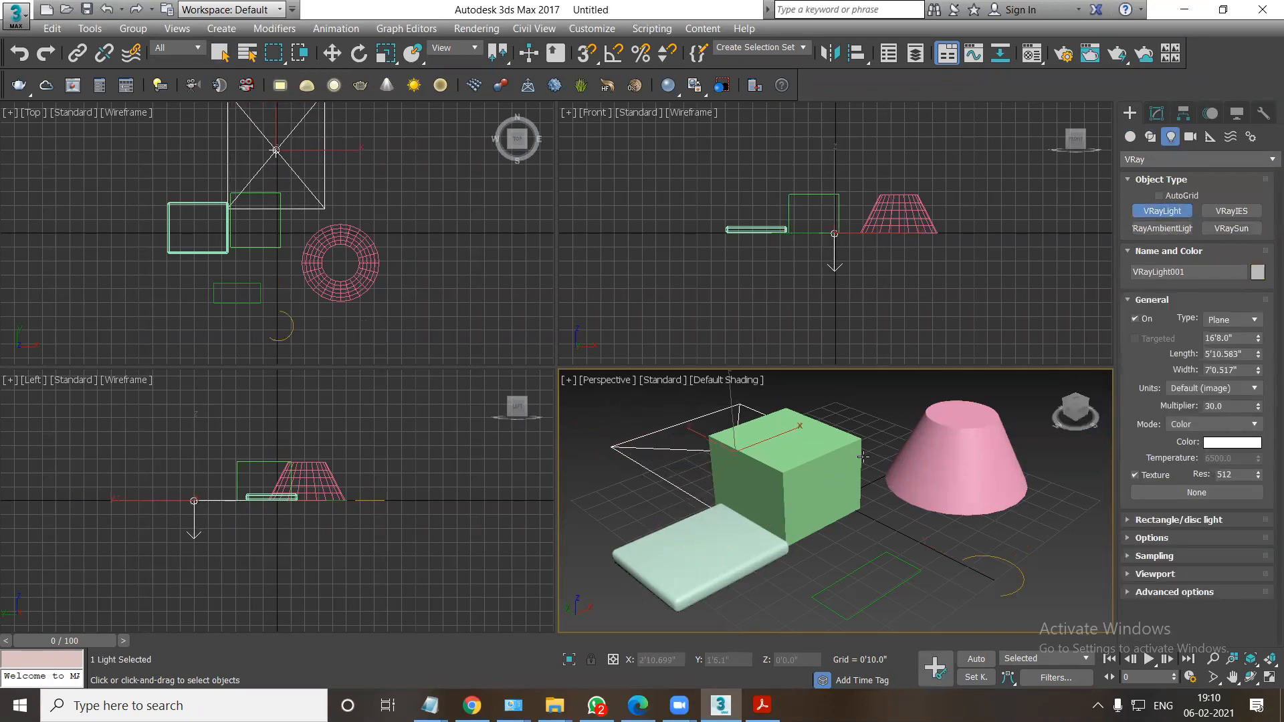
right_click(863, 456)
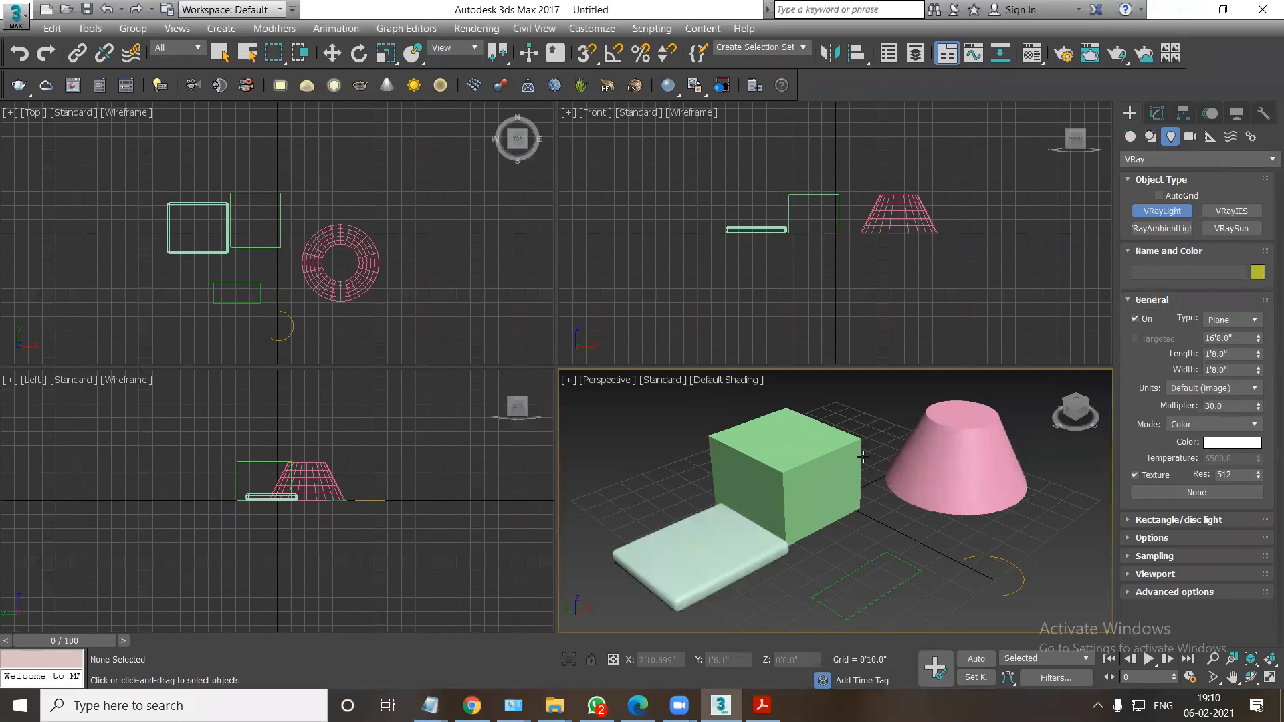
Select every object in the scene and delete them all.
key("ctrl+a")
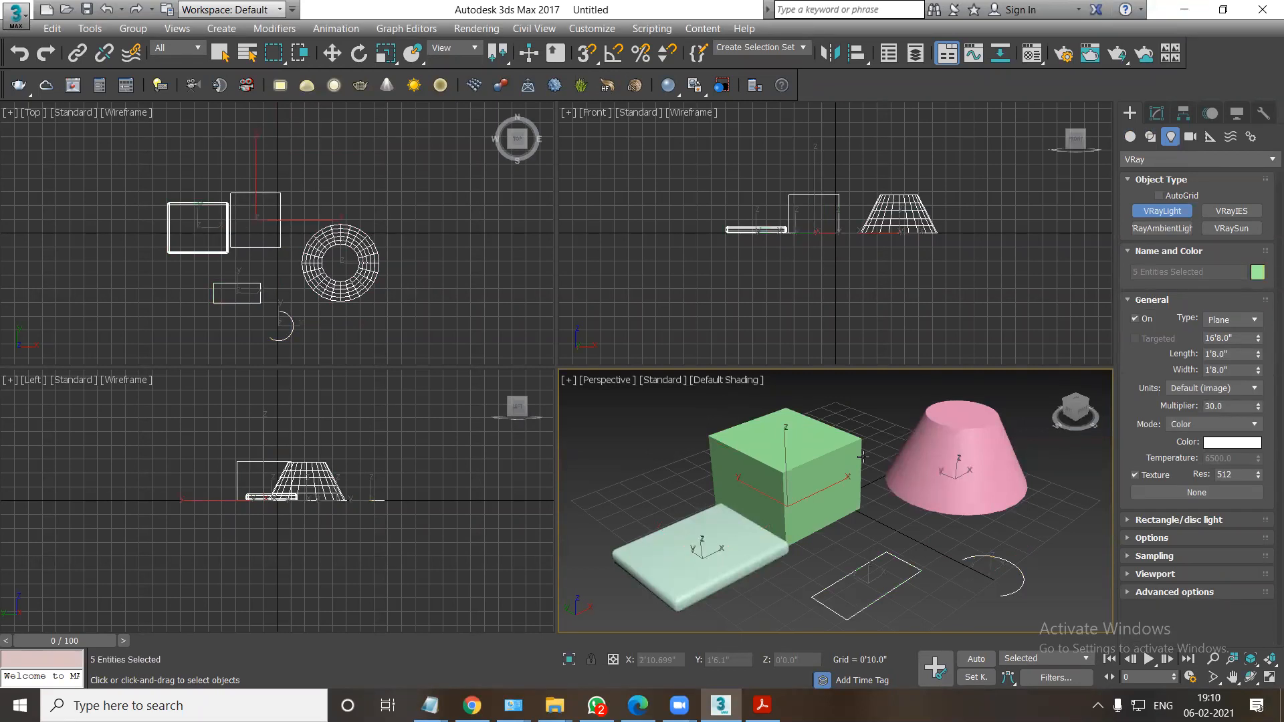
key("Delete")
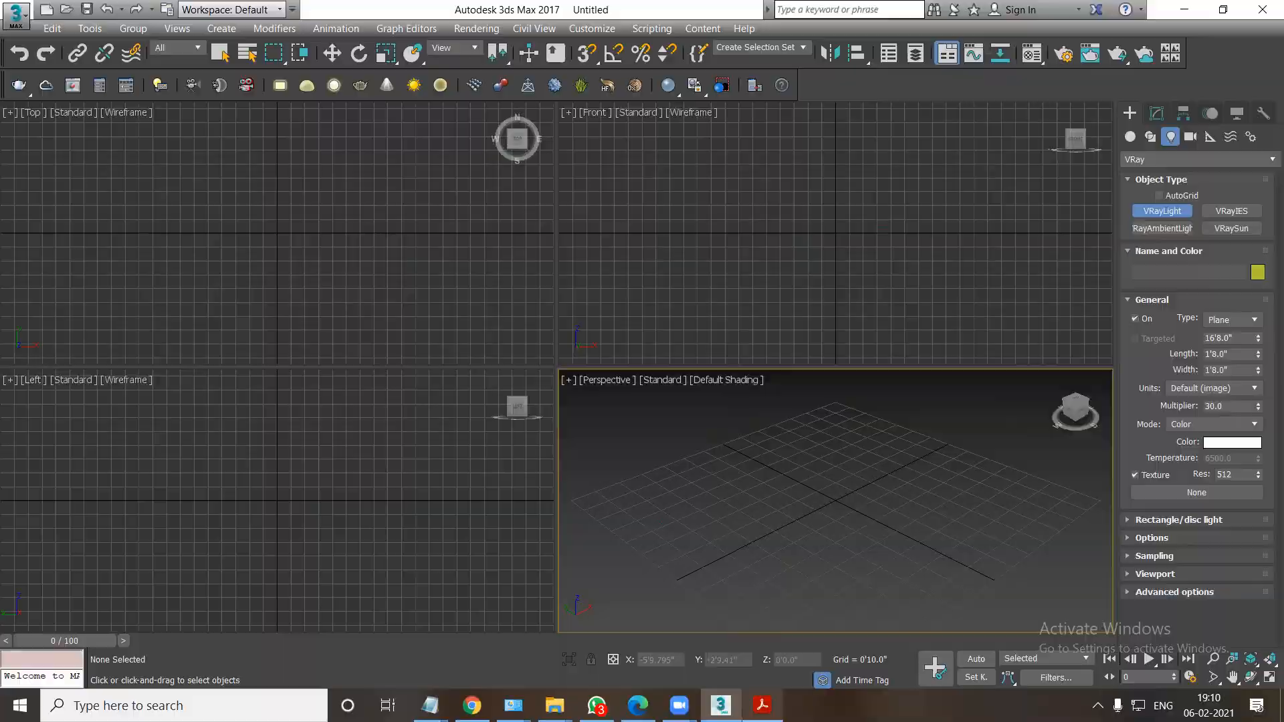
Review the Tools list at the start of the PDF notes and return to 3ds Max.
key("alt+Tab")
scroll(1035, 200, "up", 10)
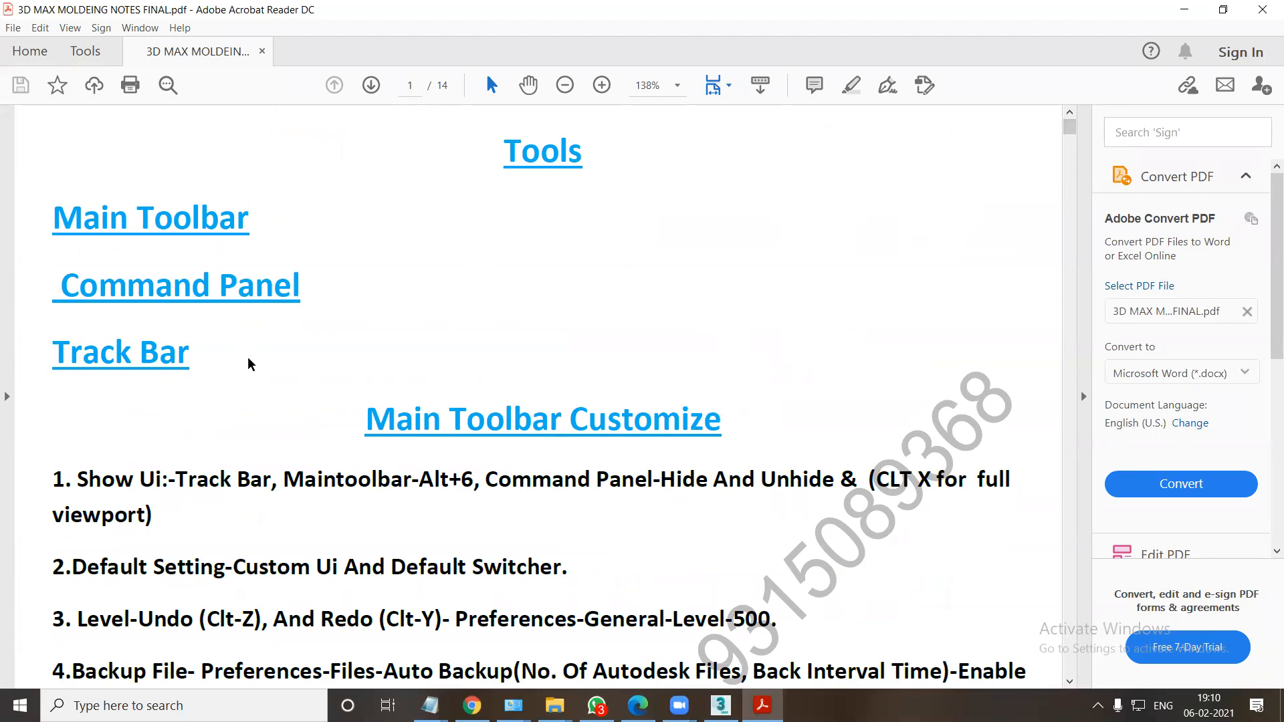
key("alt+Tab")
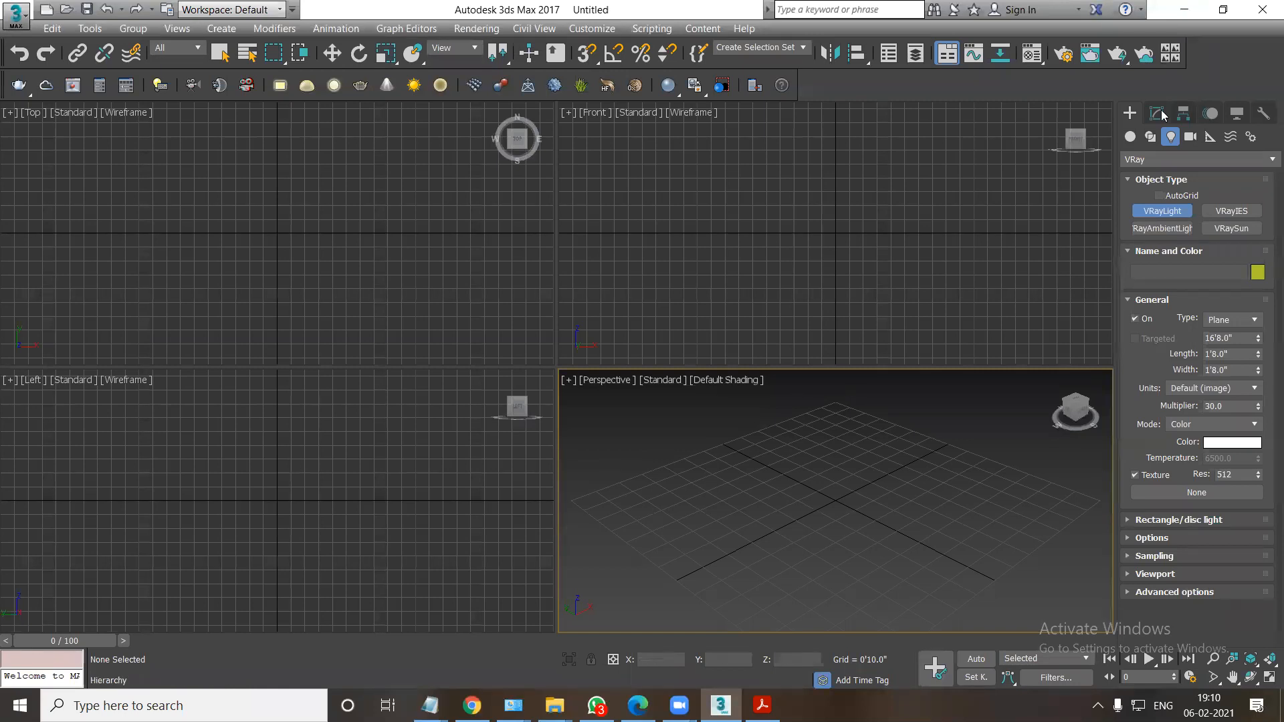
Create a Standard Primitives box about 4'8" long, 5'7" wide and 3'0" high in the Perspective viewport.
left_click(1130, 136)
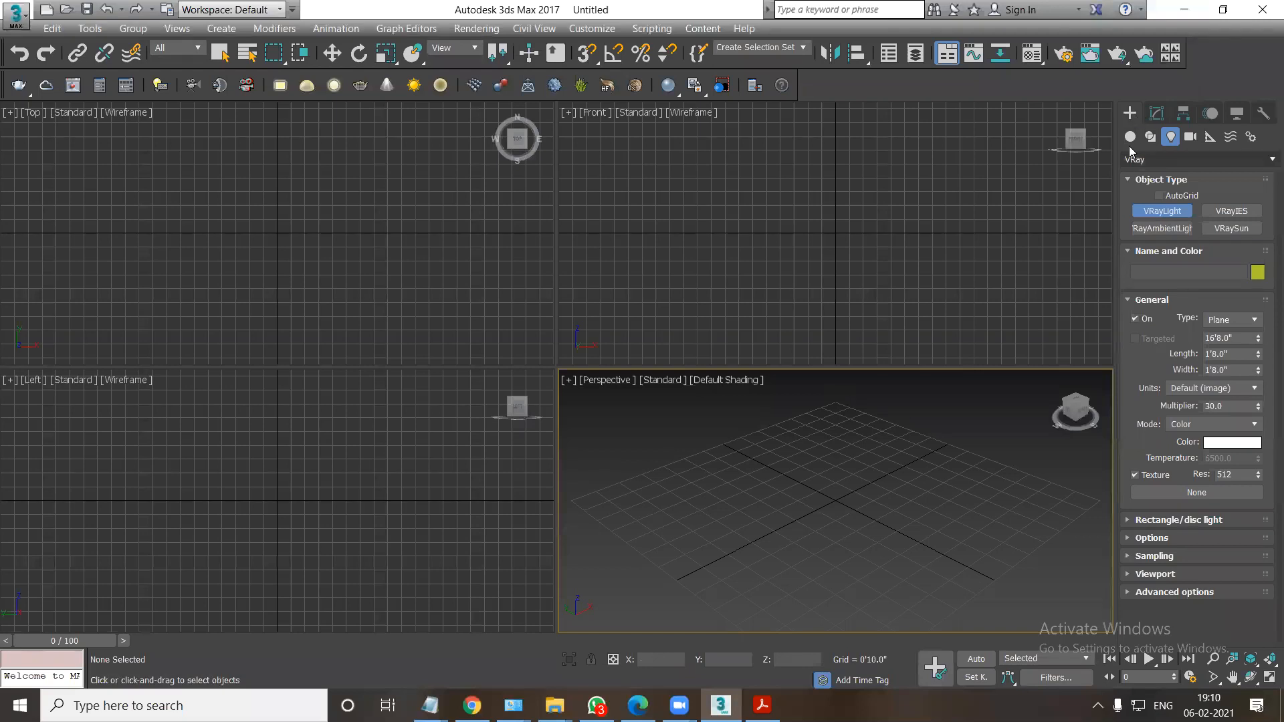
left_click(1166, 158)
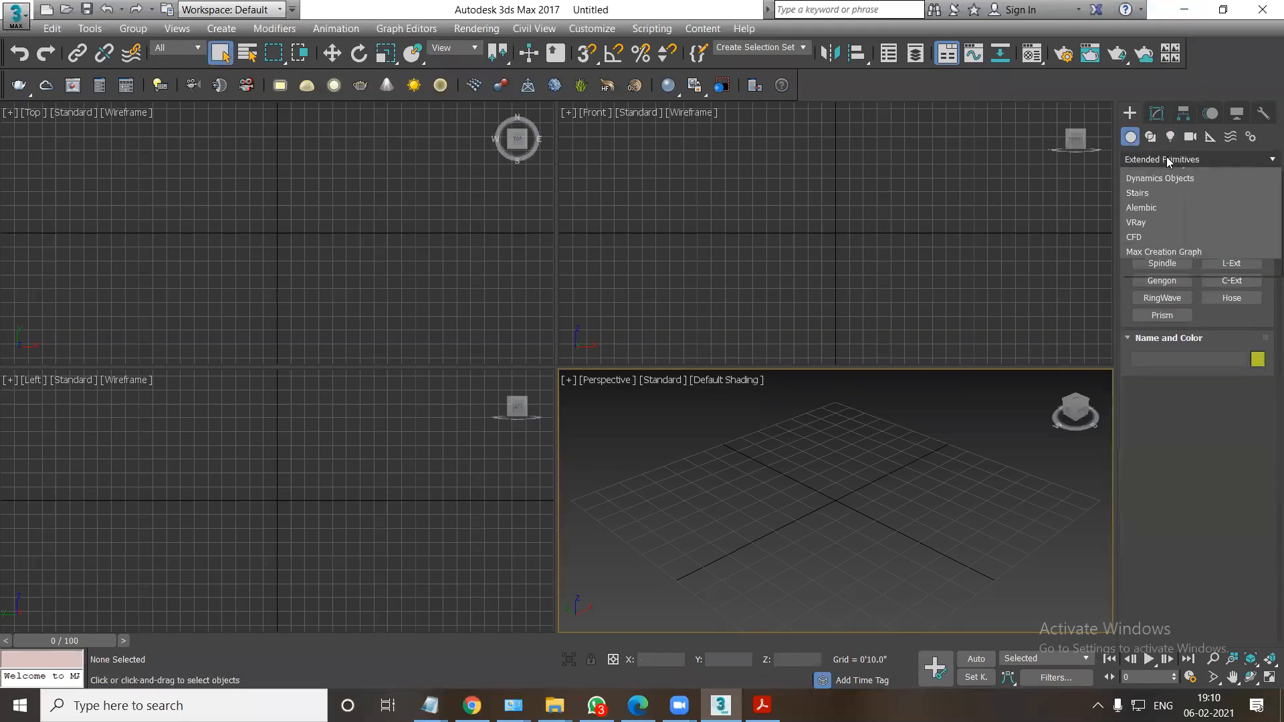
left_click(1163, 170)
left_click(1167, 213)
left_click_drag(802, 461, 773, 573)
left_click(777, 509)
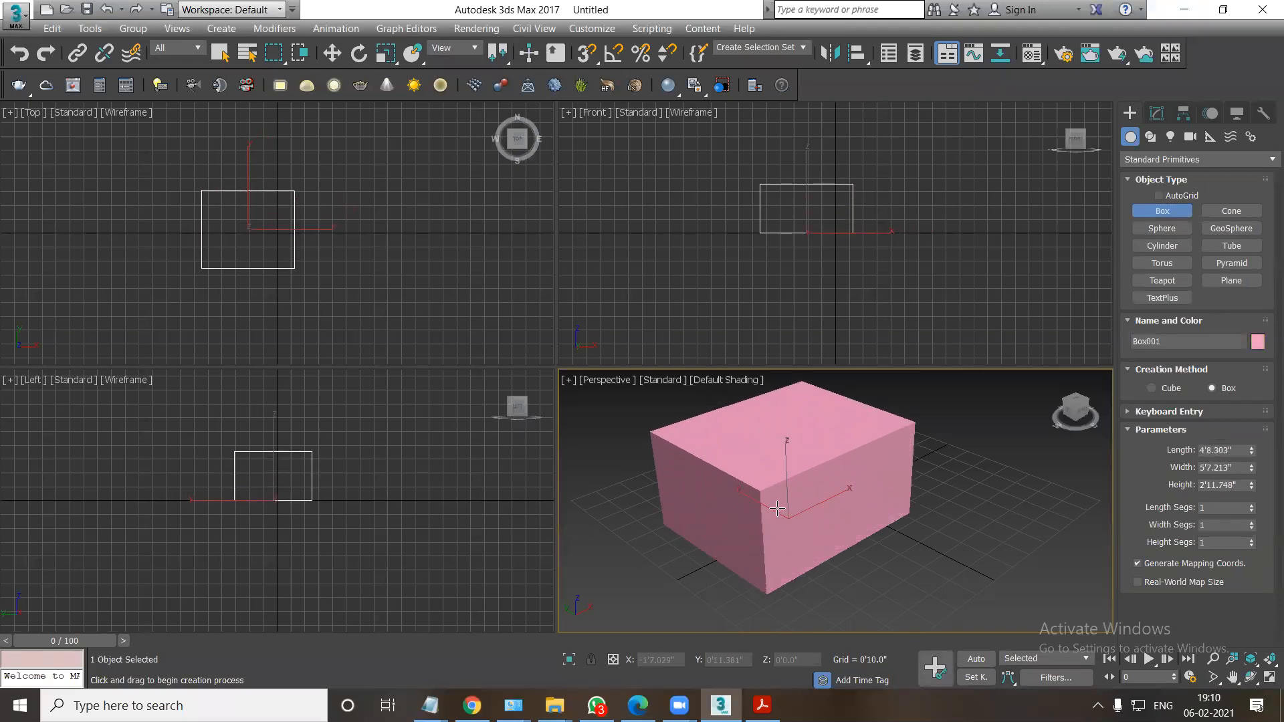
Activate the Move tool and switch the Top, Front and Left viewports from wireframe to Default Shading.
left_click(334, 58)
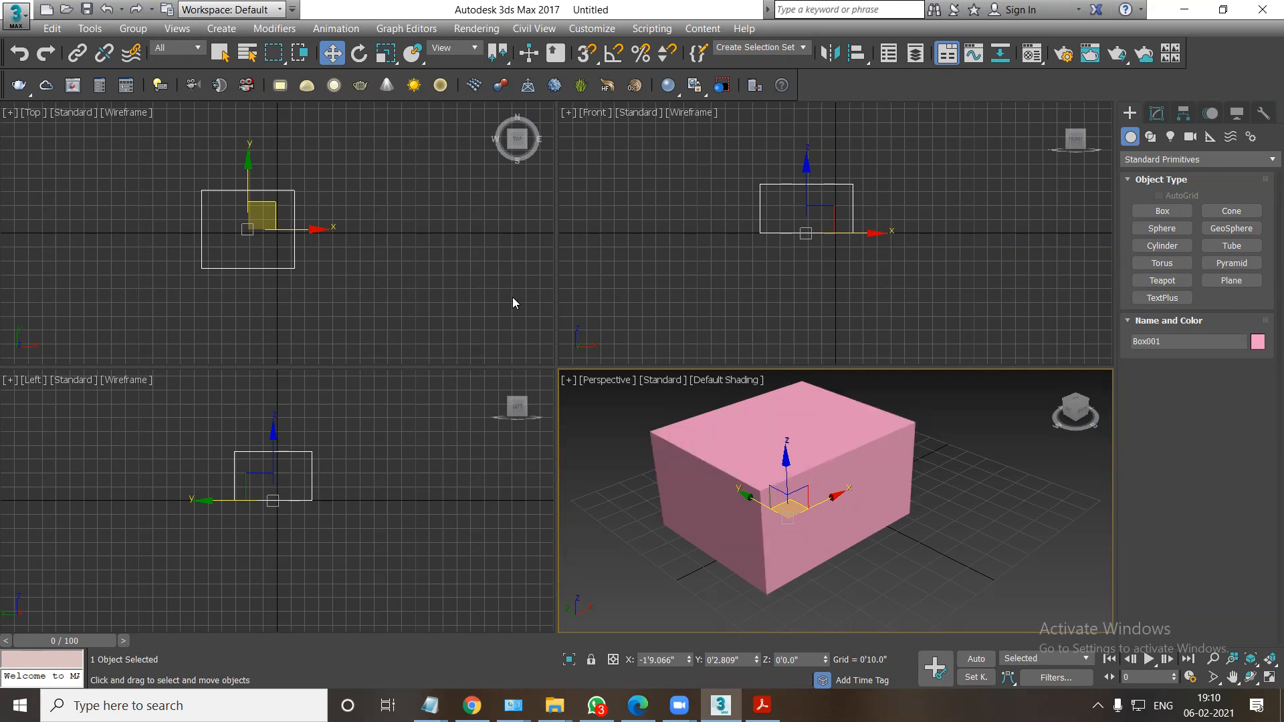
left_click(322, 300)
key("F3")
left_click(641, 234)
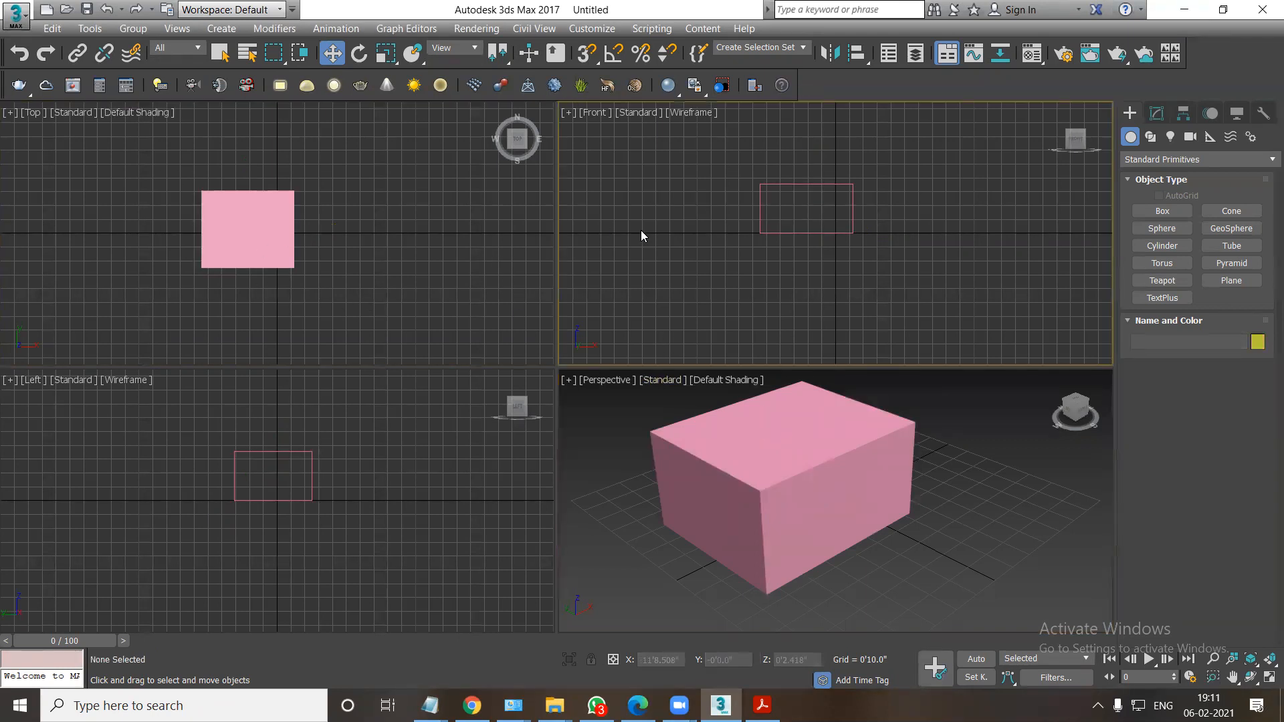
key("F3")
left_click(368, 555)
key("F3")
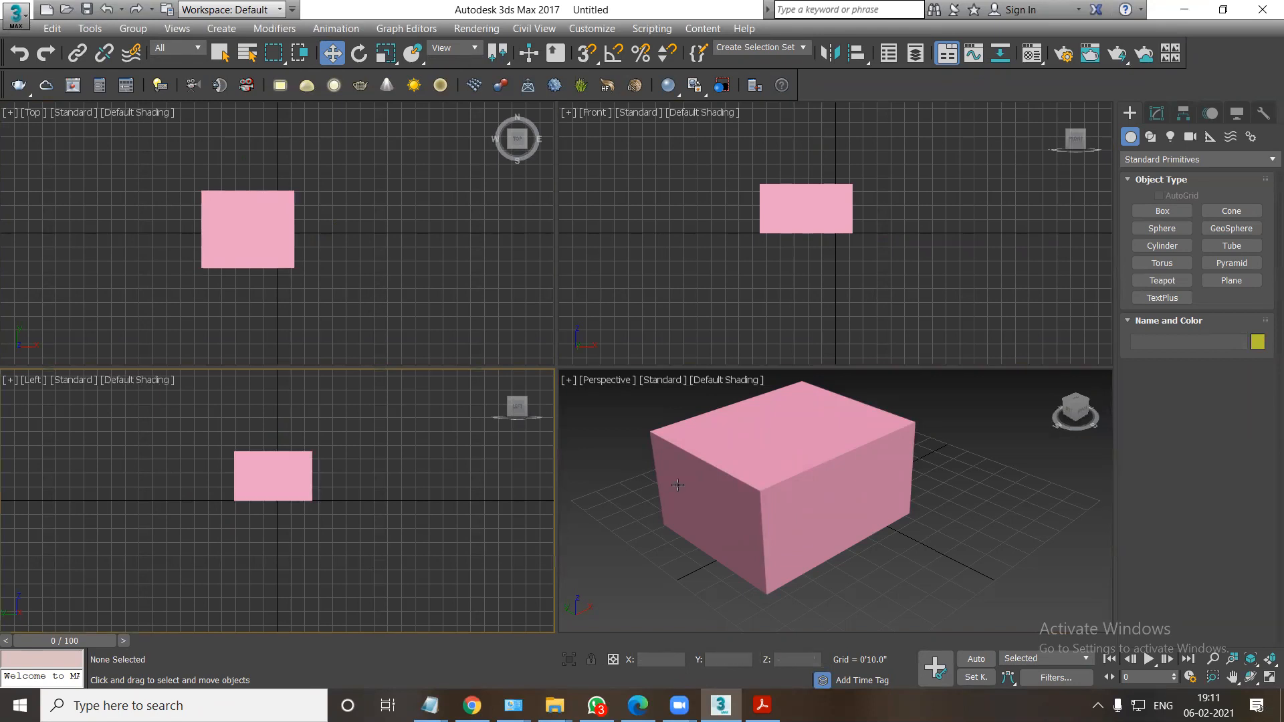
Maximize and restore the Perspective viewport and the Front viewport in turn to compare them with the four-view layout.
left_click(723, 477)
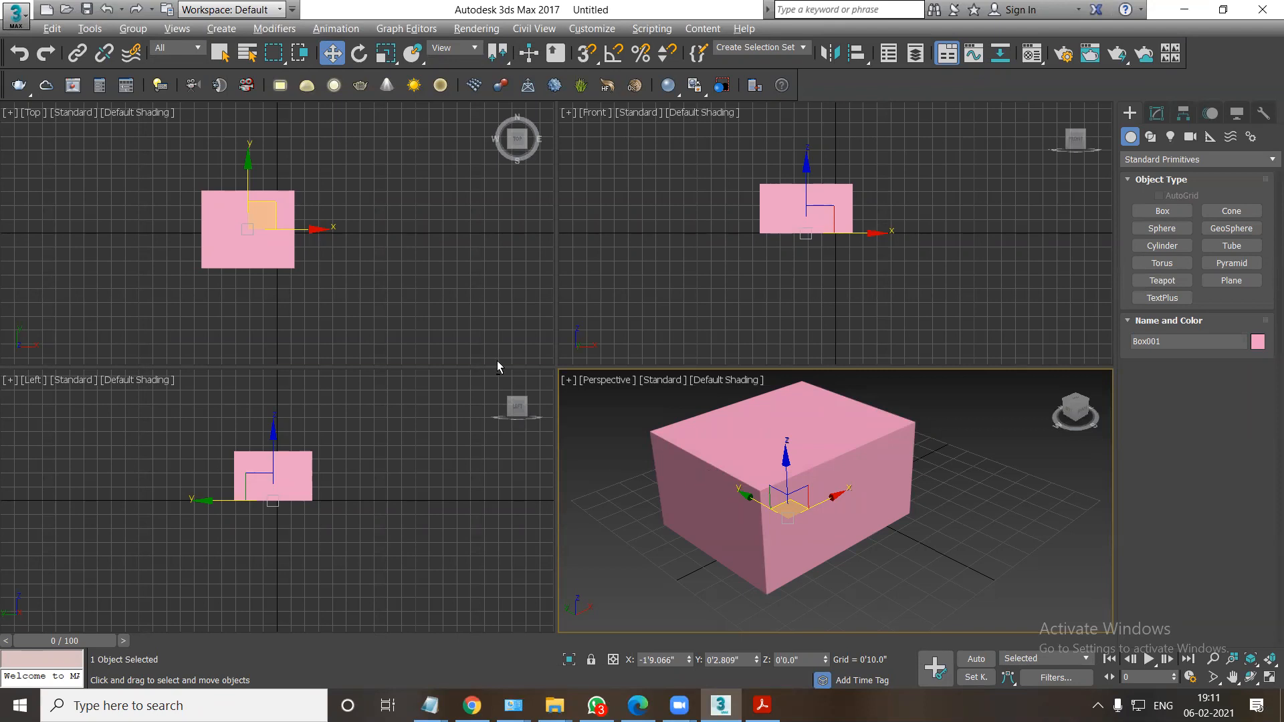
key("alt+w")
key("alt+w")
key("alt+w")
key("alt+w")
left_click(649, 315)
key("alt+w")
key("alt+w")
left_click(512, 507)
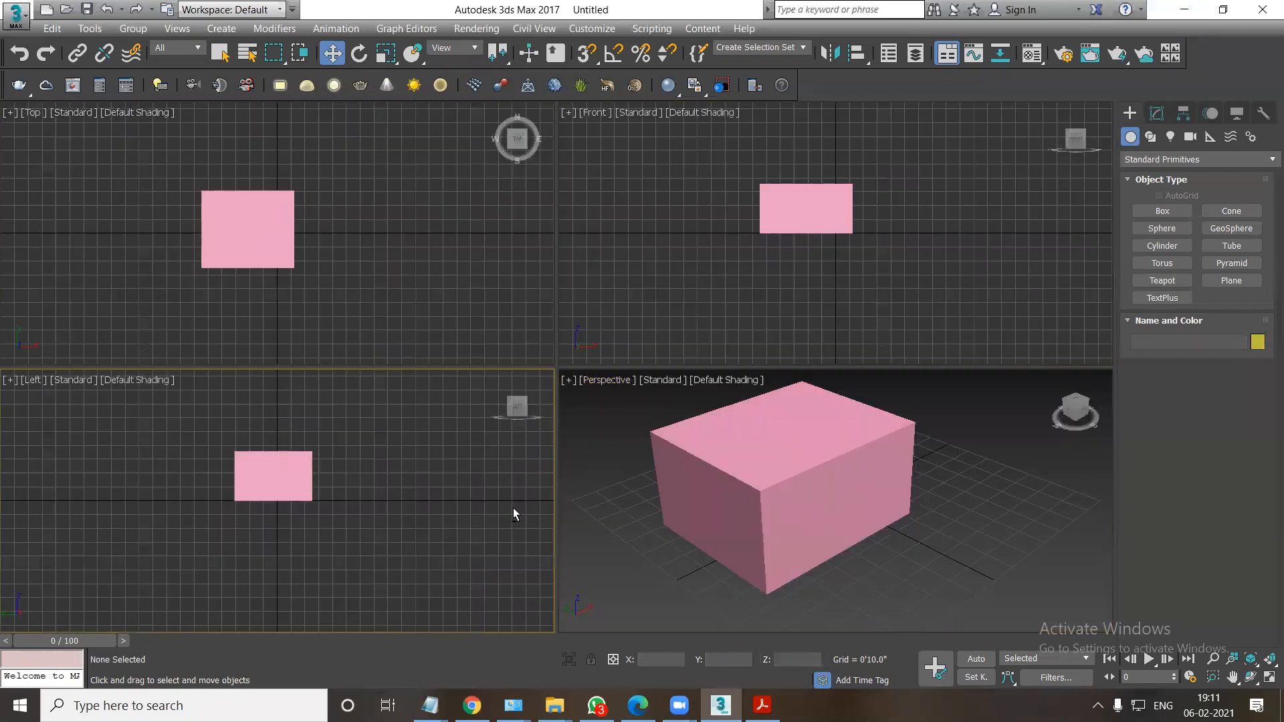
Select the pink box in the Perspective viewport and delete it.
left_click(767, 457)
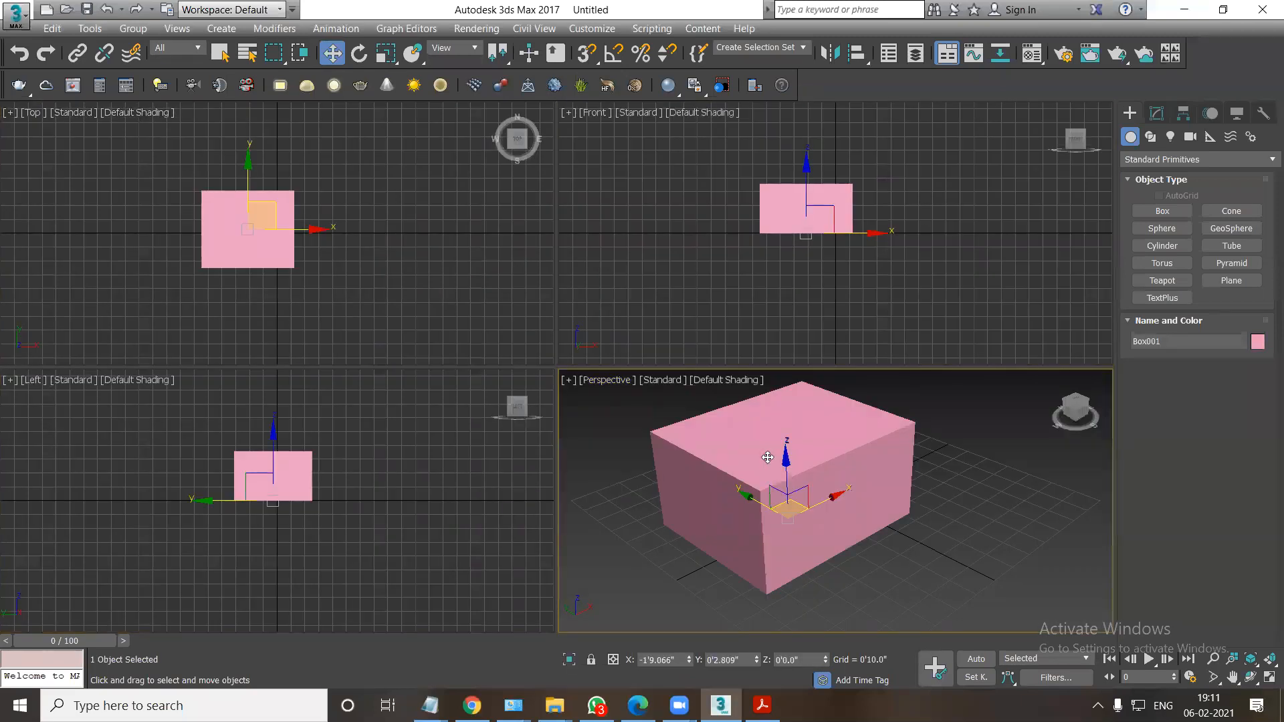
key("Delete")
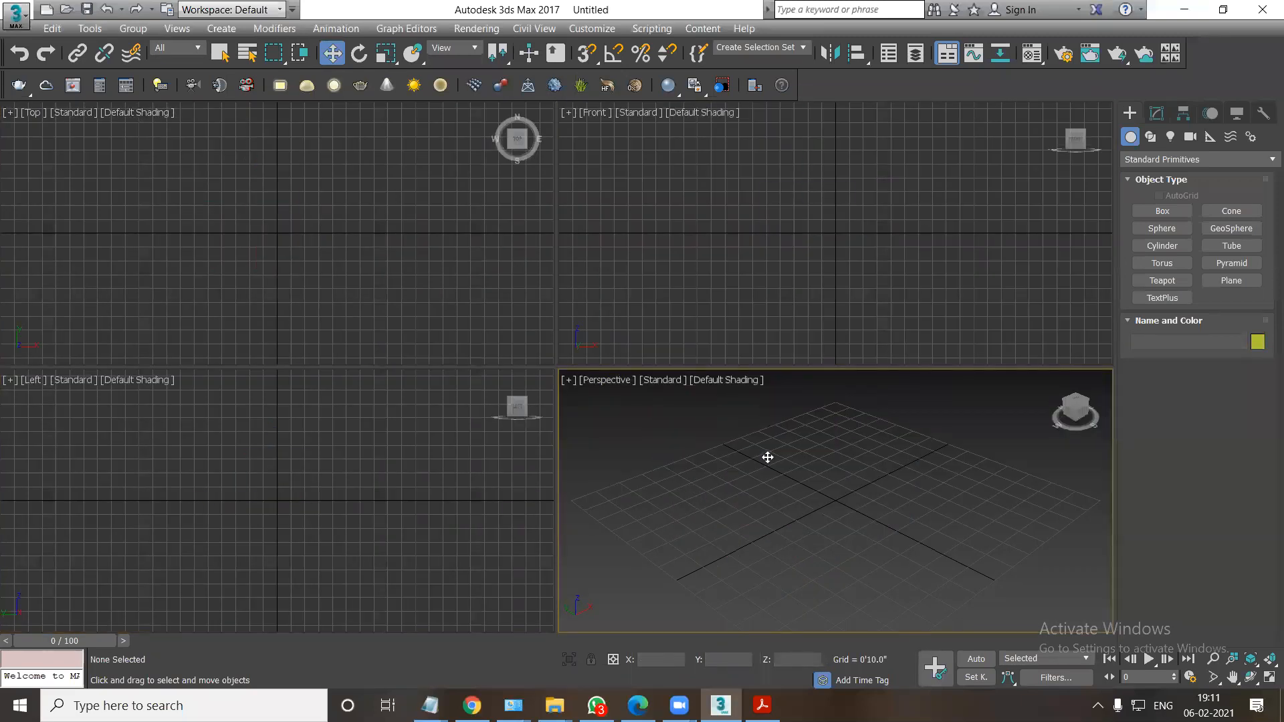
Open the 3d autocad wall DWG drawing in AutoCAD from the DEMO CLASS FINAL > 3d > autocad wall folder on the desktop.
key("super+d")
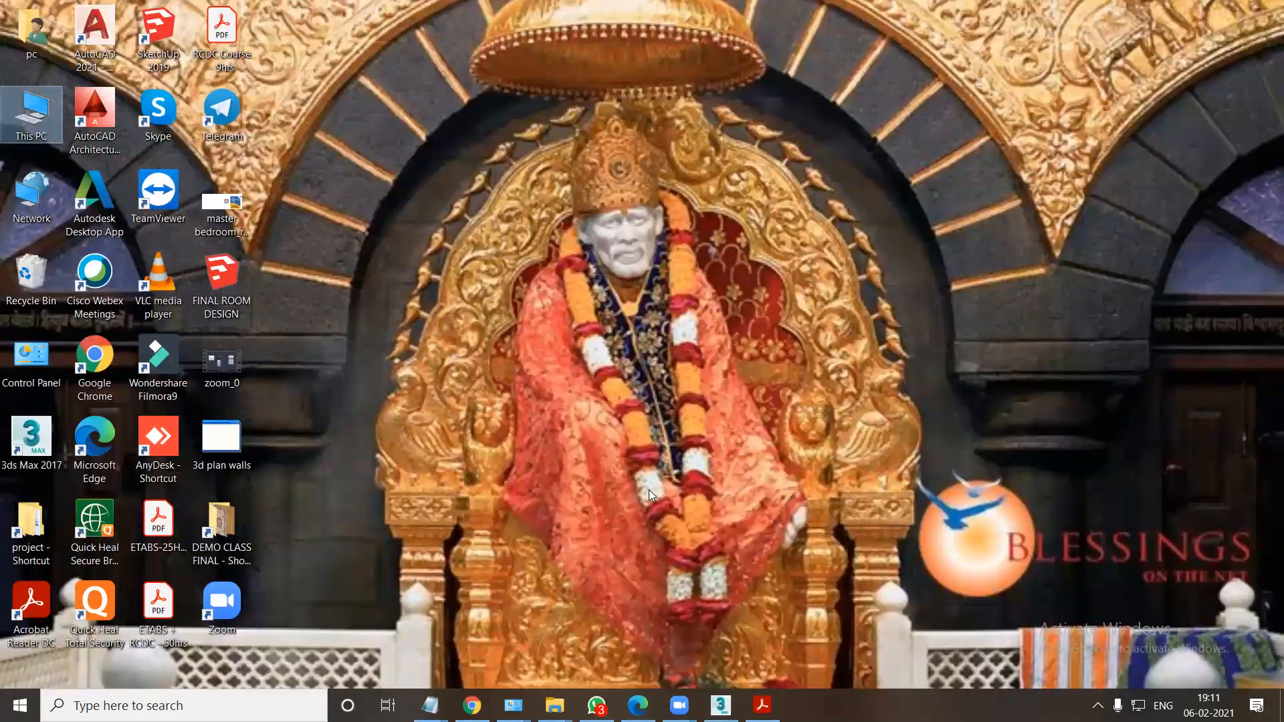
double_click(221, 525)
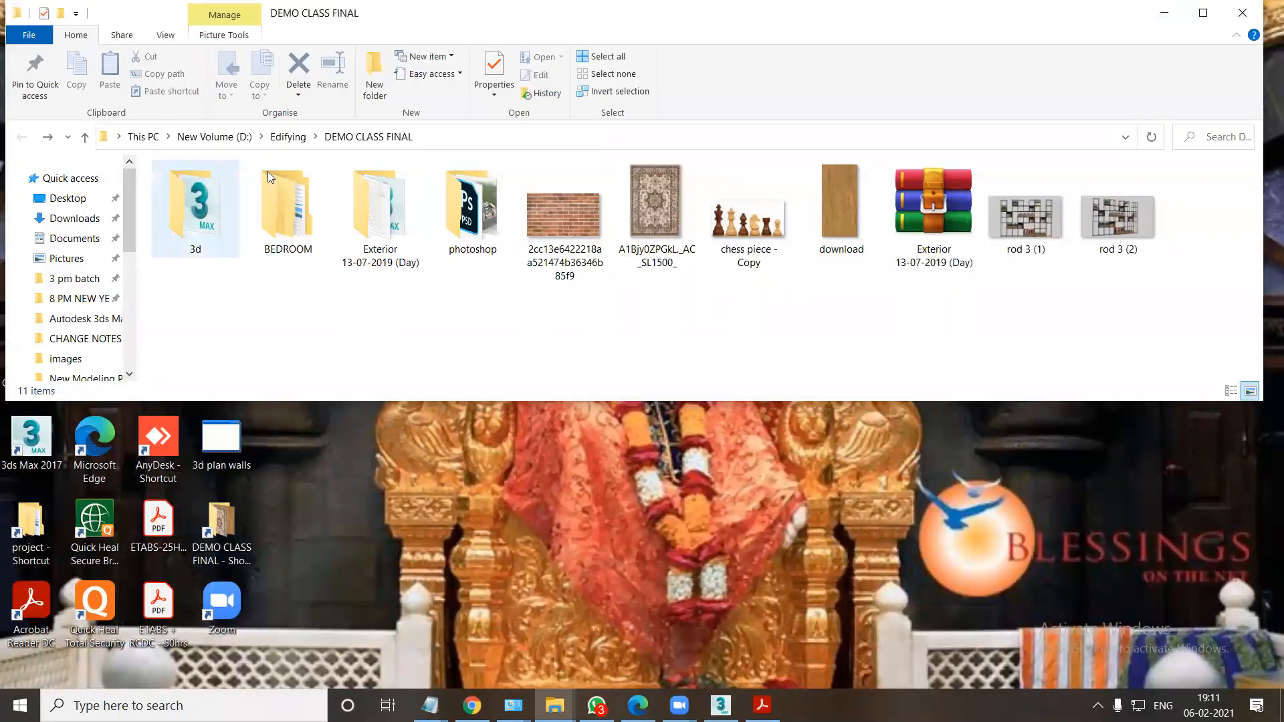
double_click(420, 12)
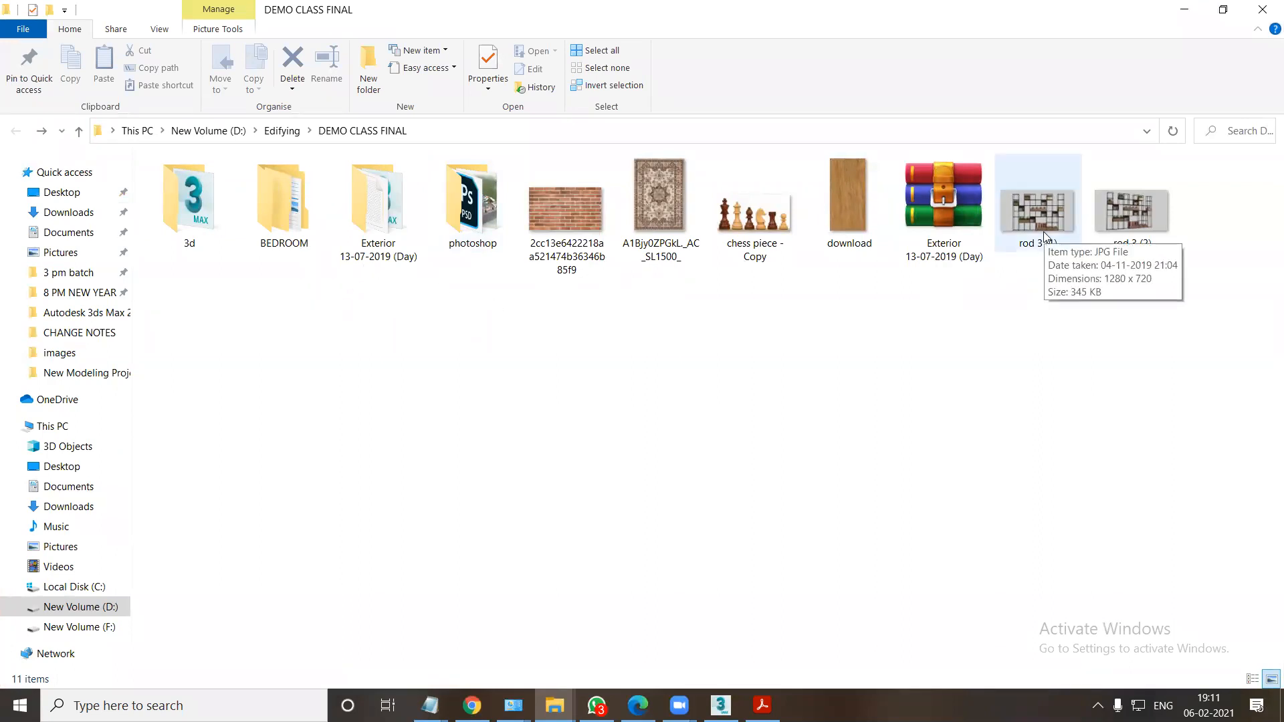
double_click(207, 223)
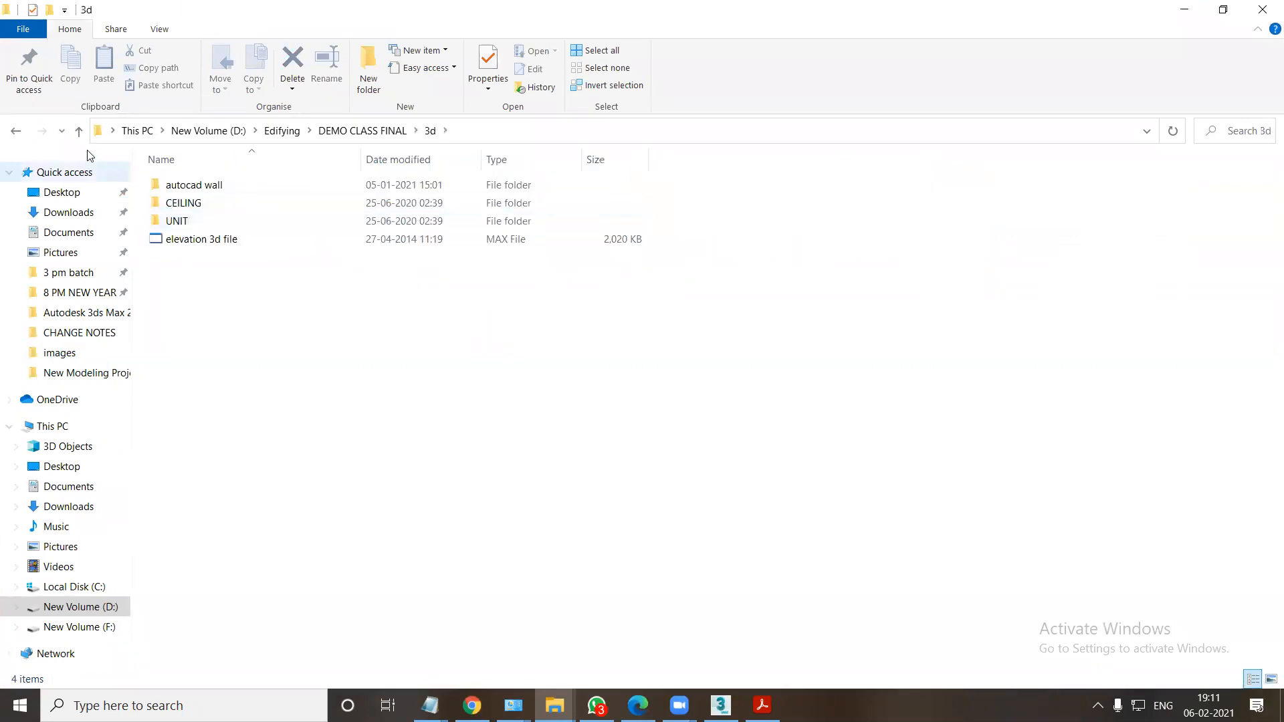
left_click(174, 192)
double_click(174, 191)
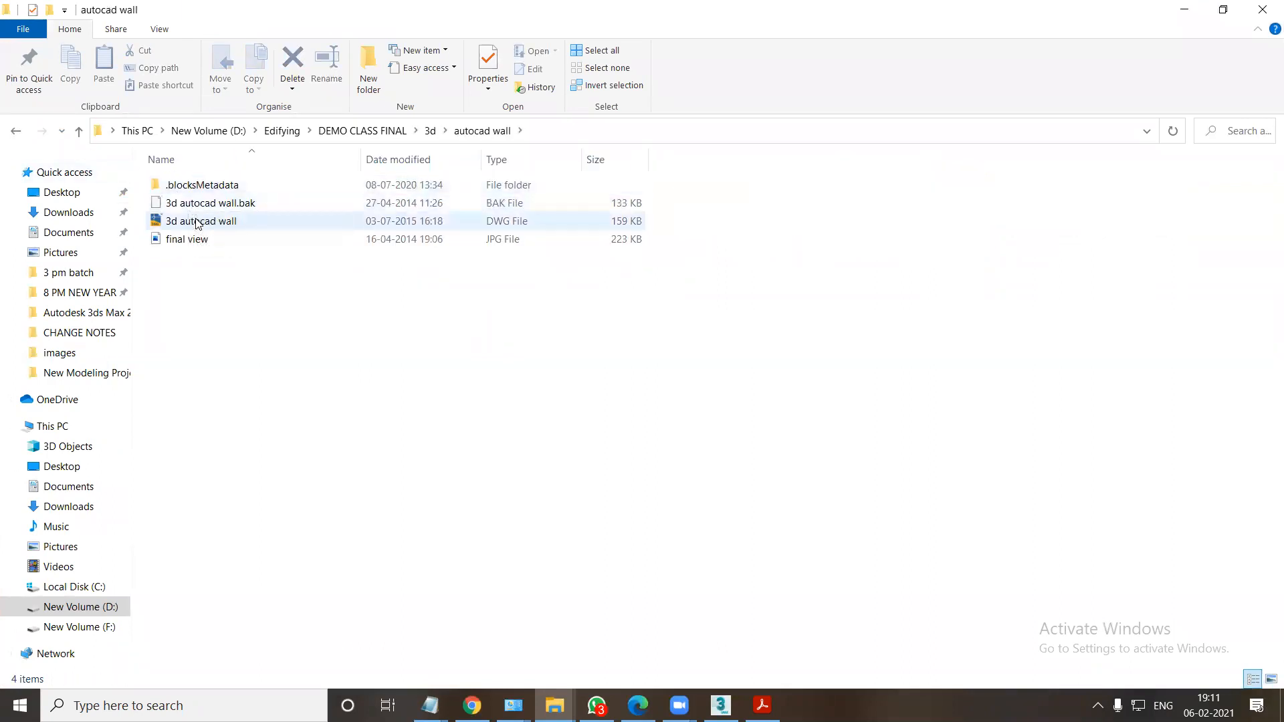
left_click(195, 221)
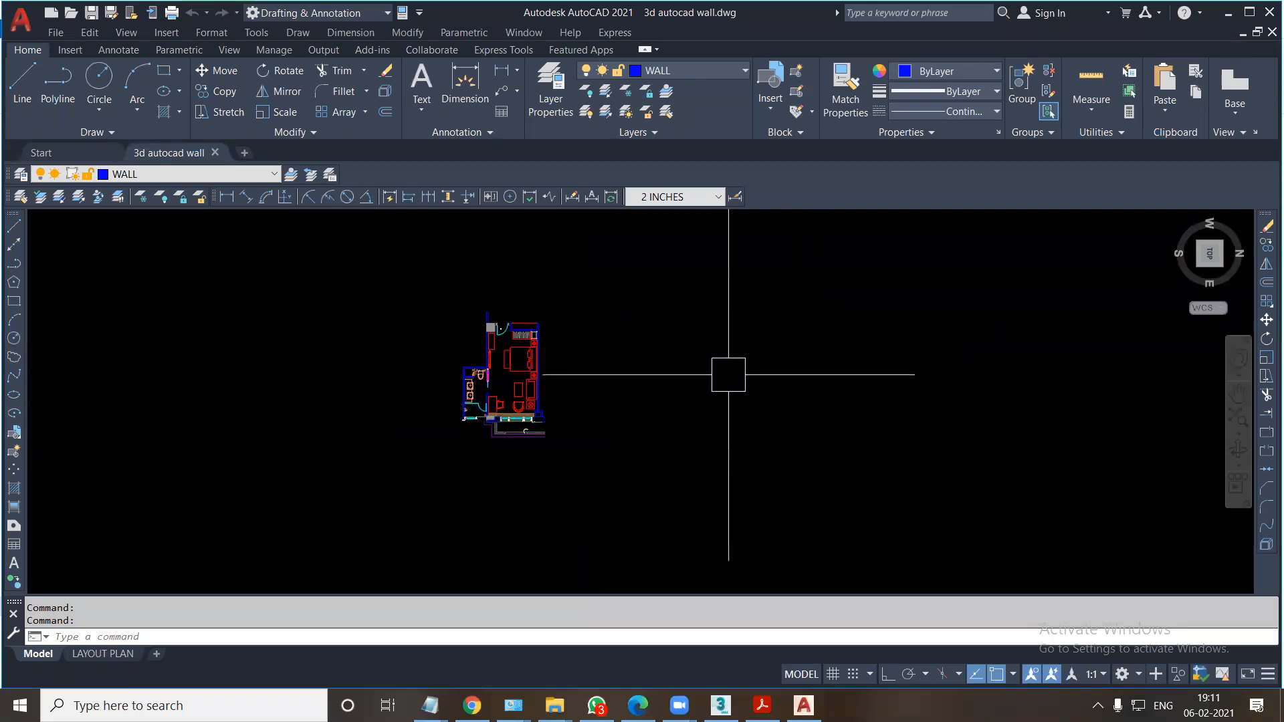
Copy the entire bedroom floor plan to the empty space on its right in the drawing.
scroll(483, 445, "up", 2)
scroll(444, 447, "up", 3)
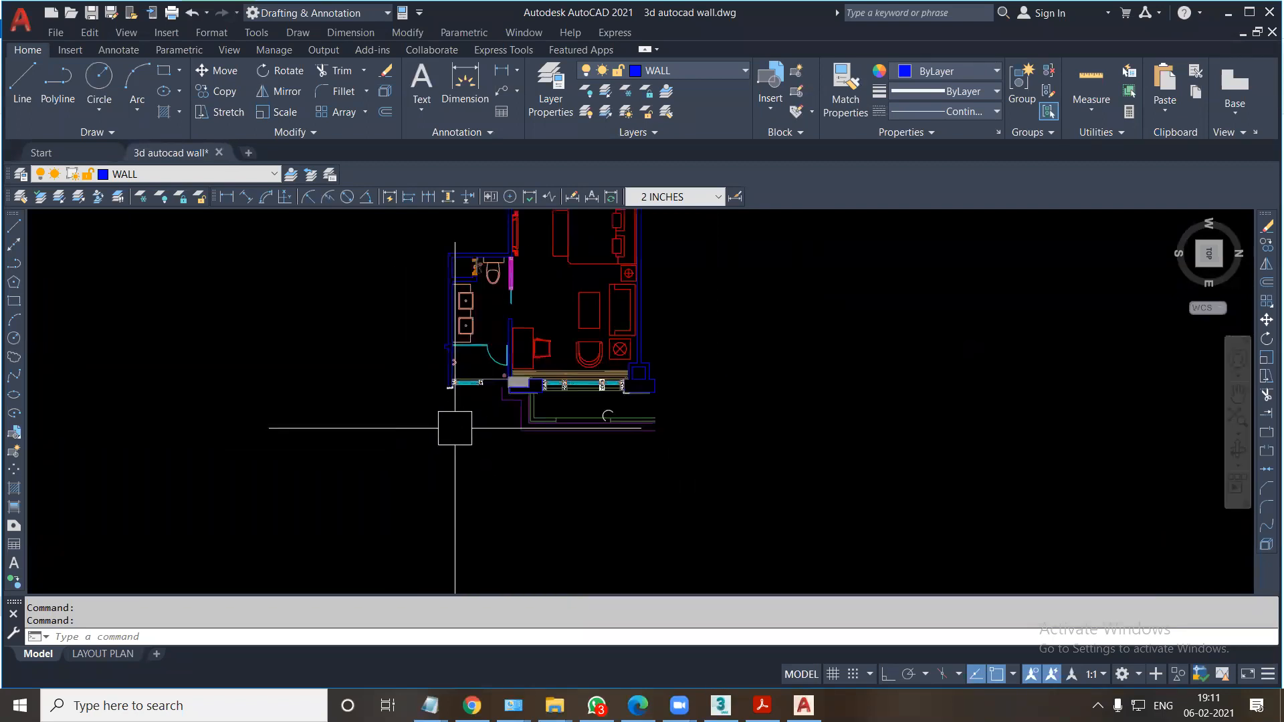
scroll(581, 368, "up", 3)
scroll(581, 368, "down", 6)
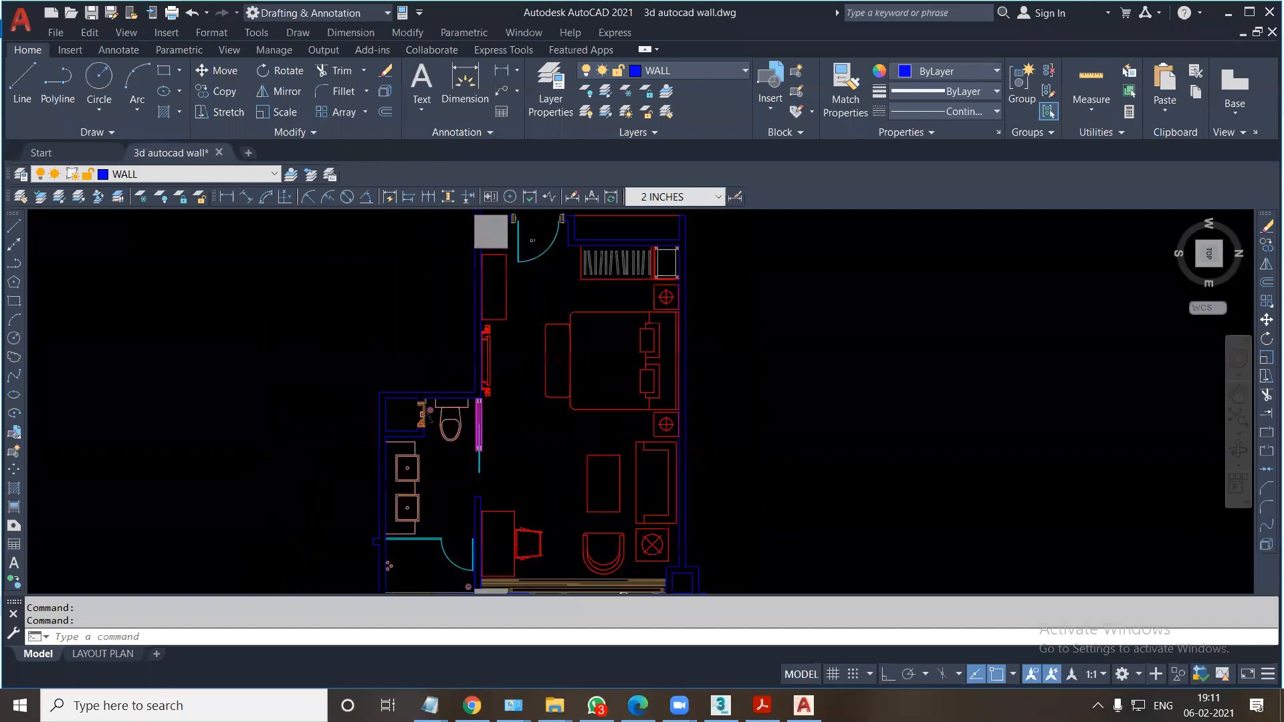
left_click(417, 251)
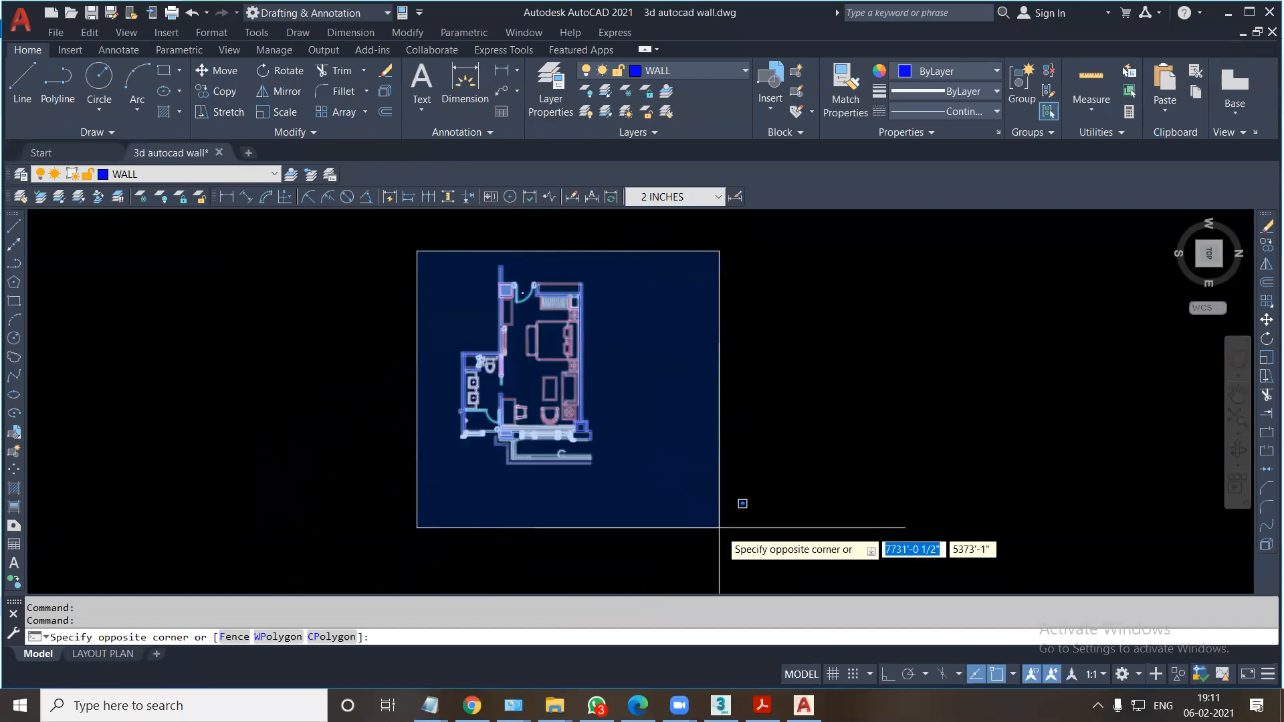
left_click(714, 523)
type("C")
key("Return")
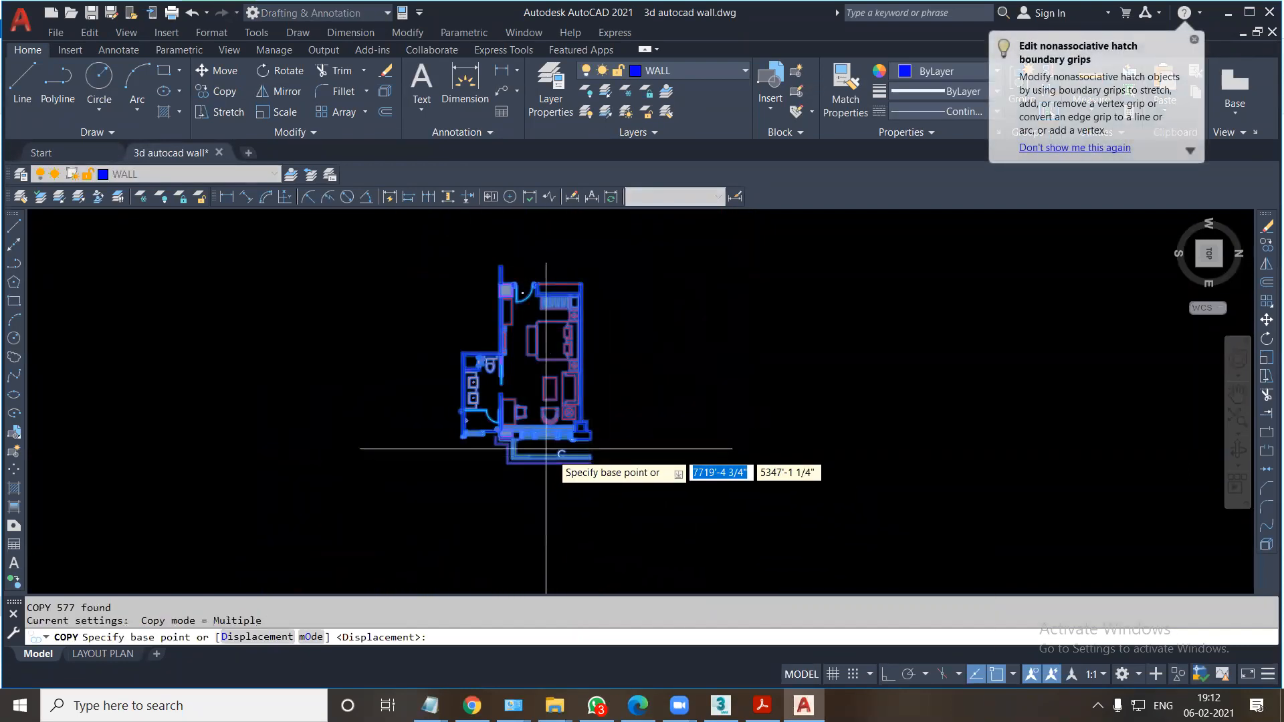
left_click(536, 433)
left_click(845, 431)
key("Escape")
middle_click_drag(712, 479, 652, 496)
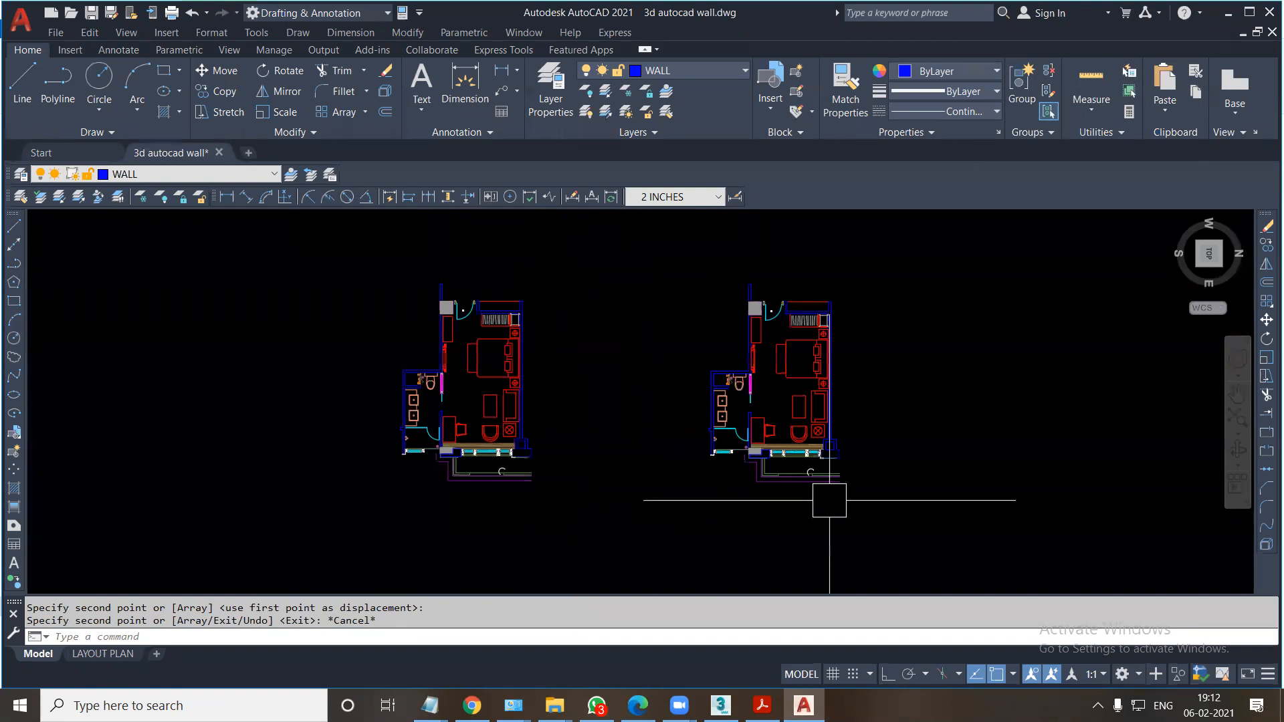
Examine the furniture, windows and walls at the lower end of the copied floor plan.
scroll(789, 431, "up", 8)
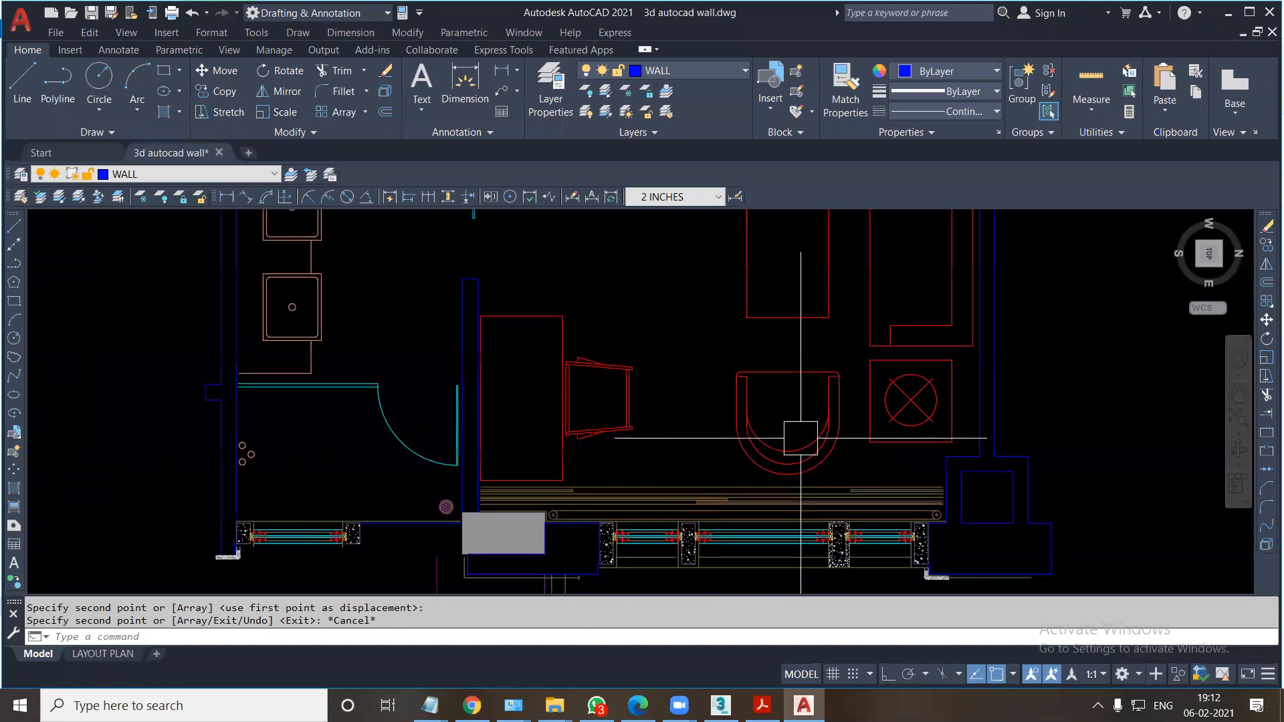
scroll(801, 438, "down", 5)
scroll(814, 430, "down", 6)
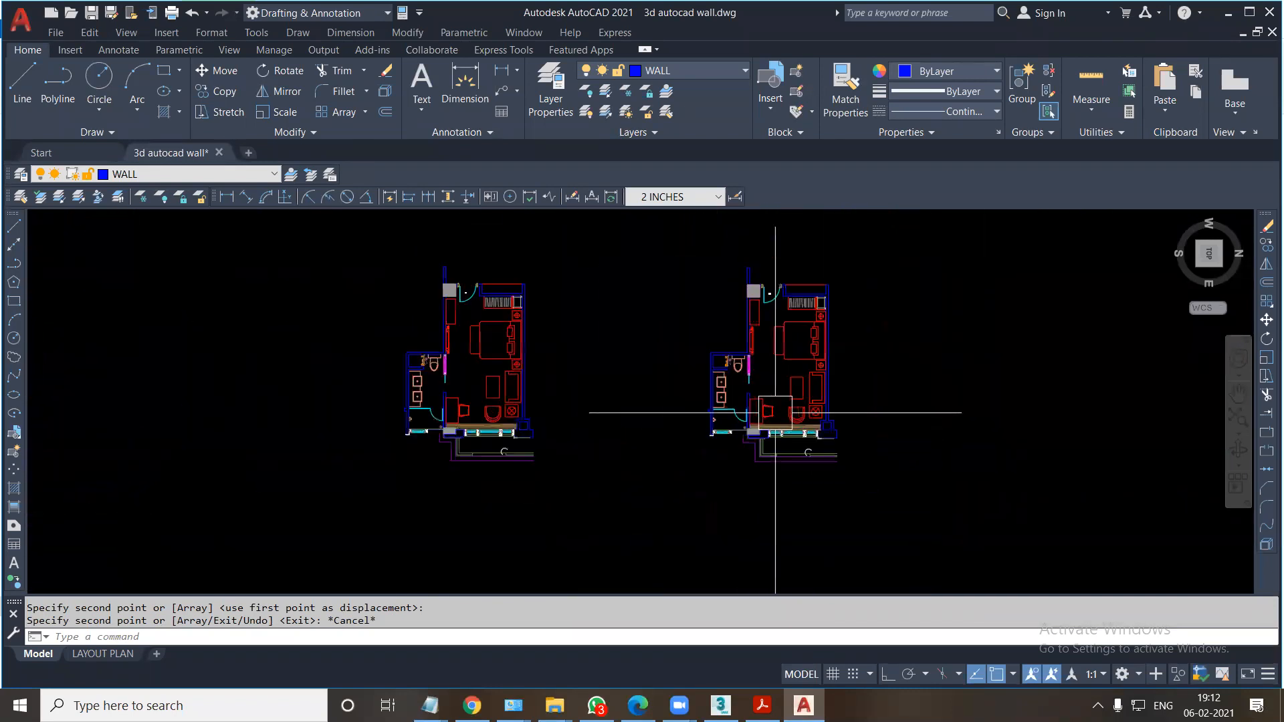
Examine the bathroom and furniture areas of the copied floor plan and compare it with the original plan.
scroll(775, 411, "up", 8)
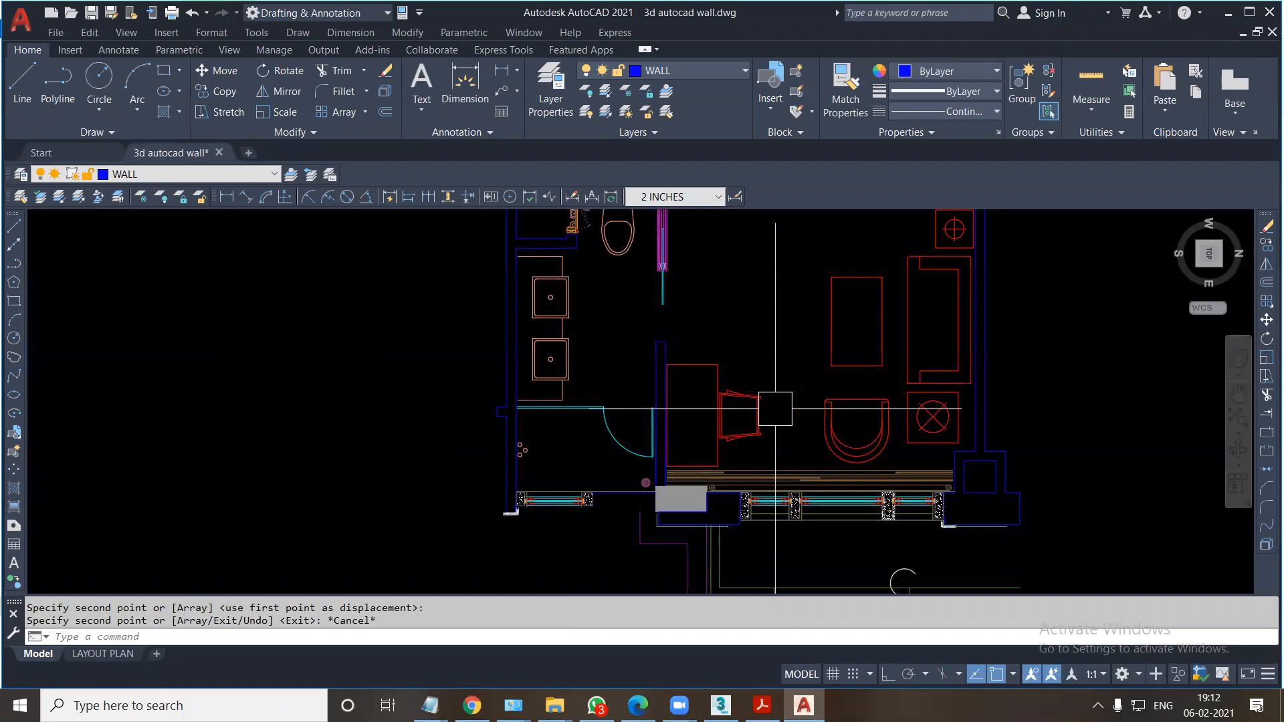
scroll(775, 409, "down", 5)
scroll(774, 408, "down", 3)
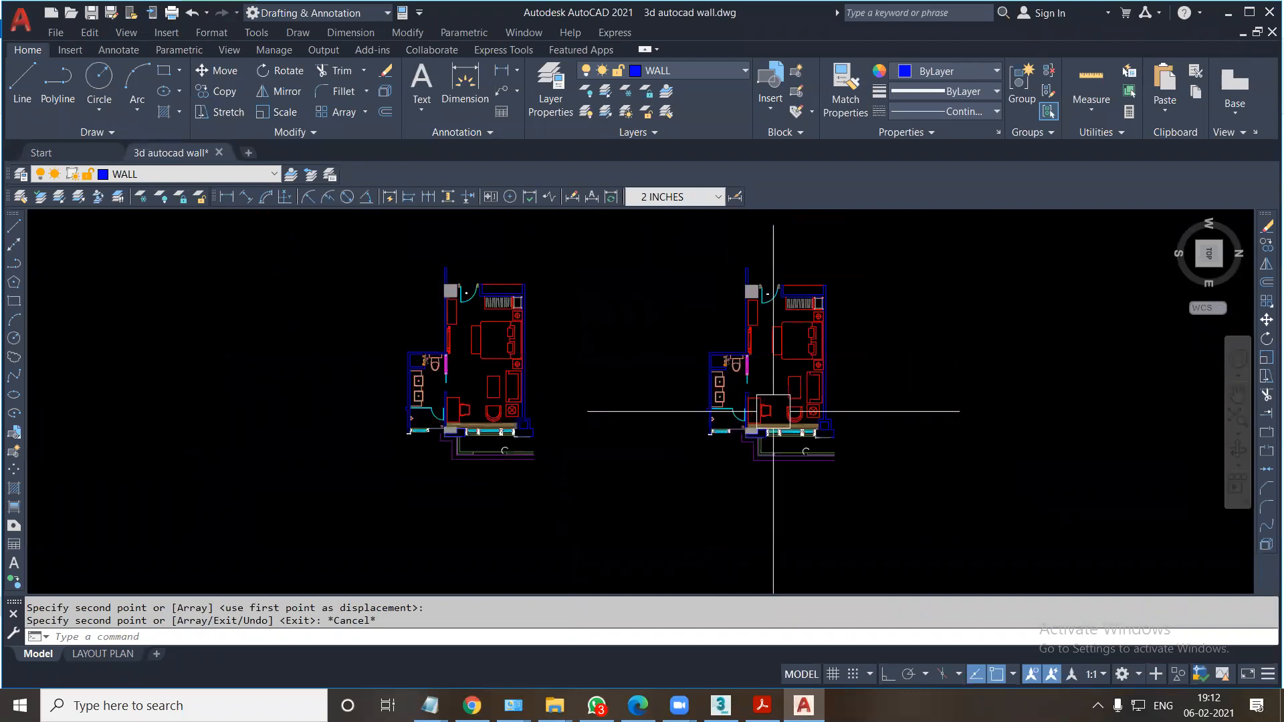
scroll(699, 380, "up", 3)
middle_click_drag(699, 379, 632, 383)
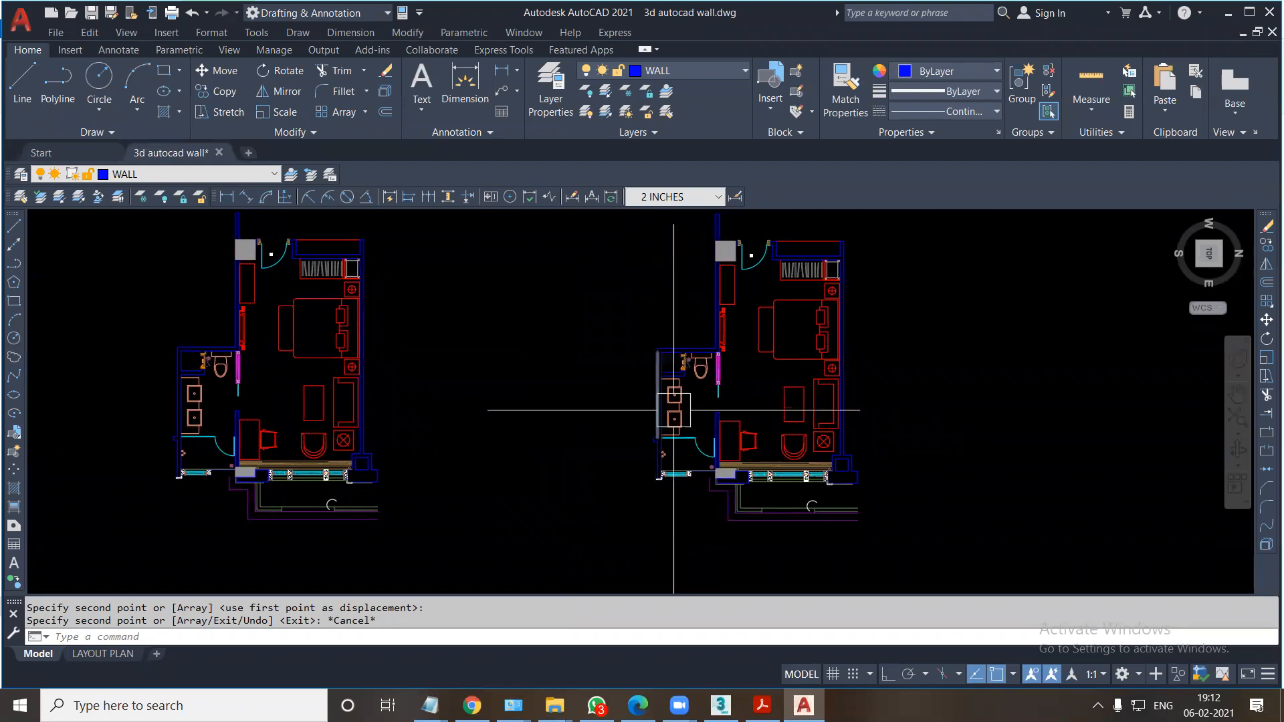
scroll(668, 428, "up", 3)
middle_click_drag(579, 380, 599, 400)
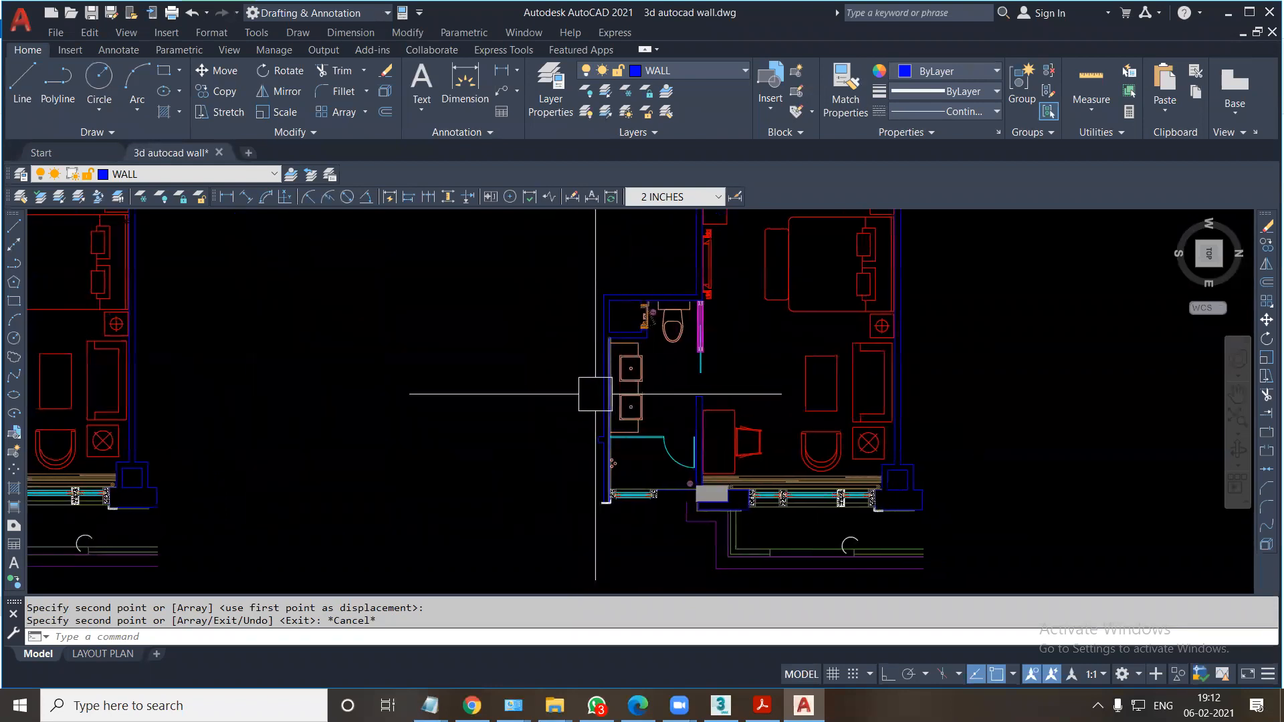
scroll(595, 394, "down", 3)
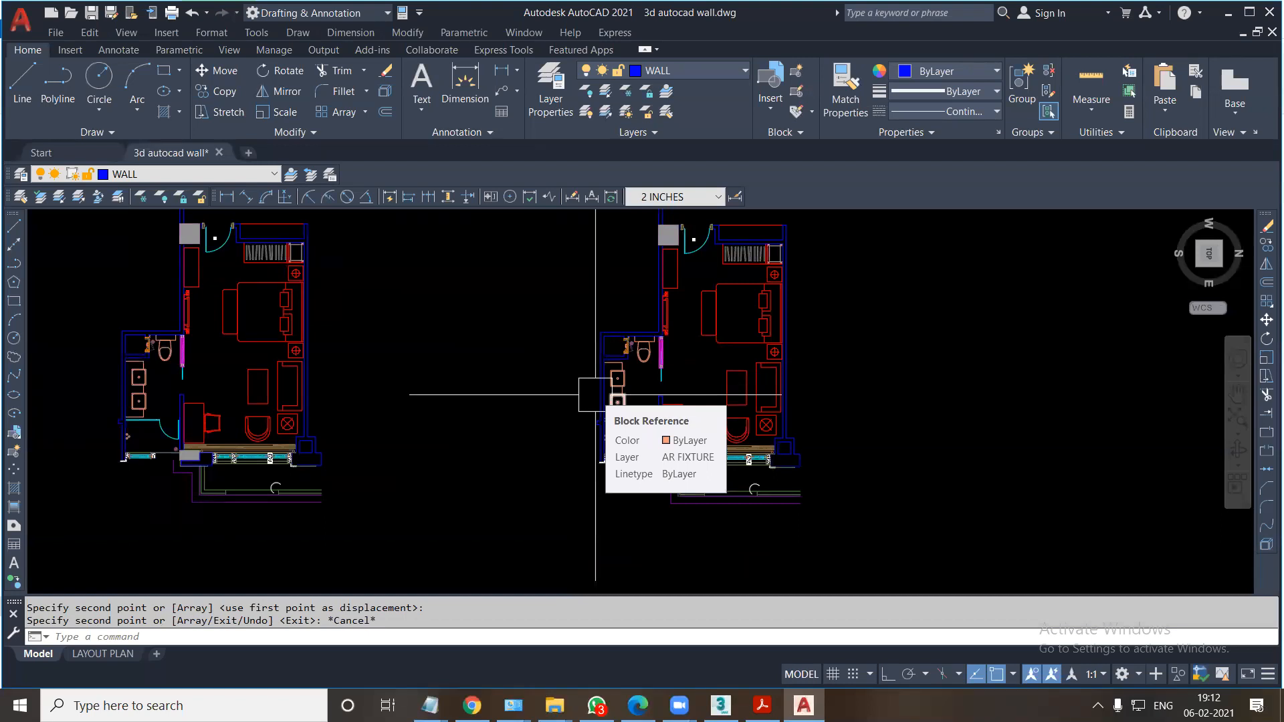
middle_click_drag(594, 415, 589, 450)
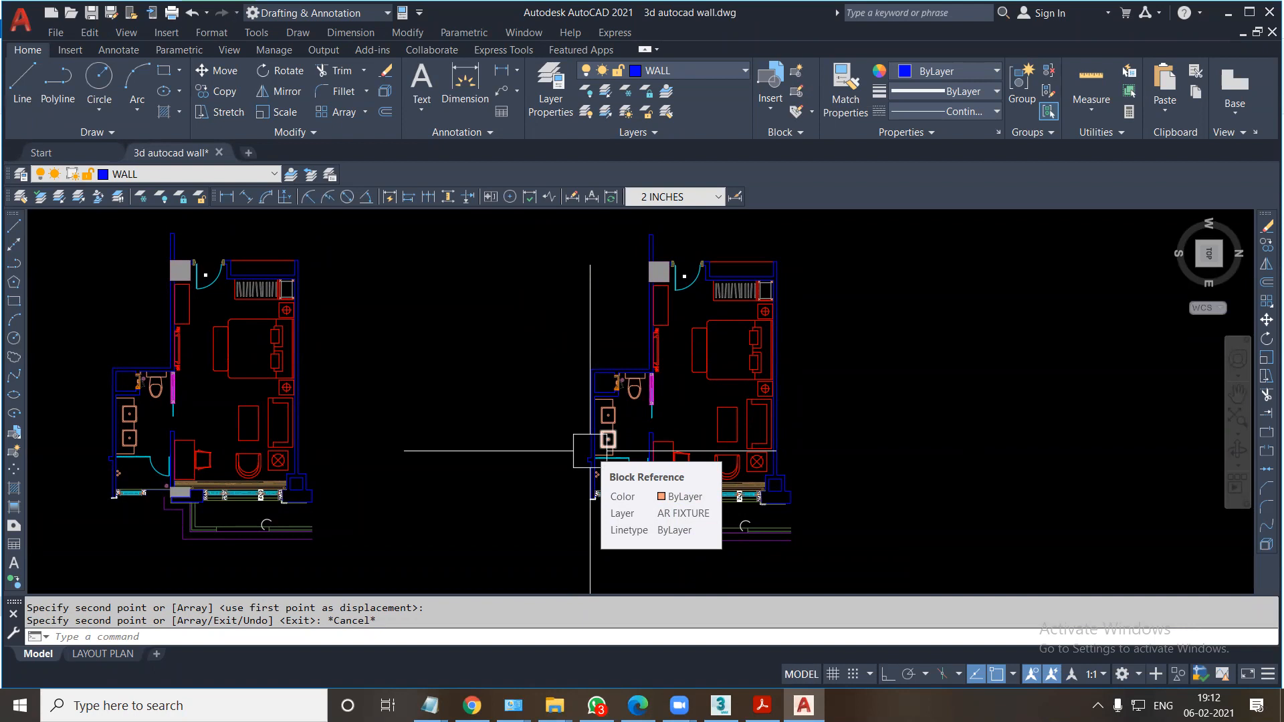
Start a Write Block and select all objects of the original floor plan as its source.
type("W")
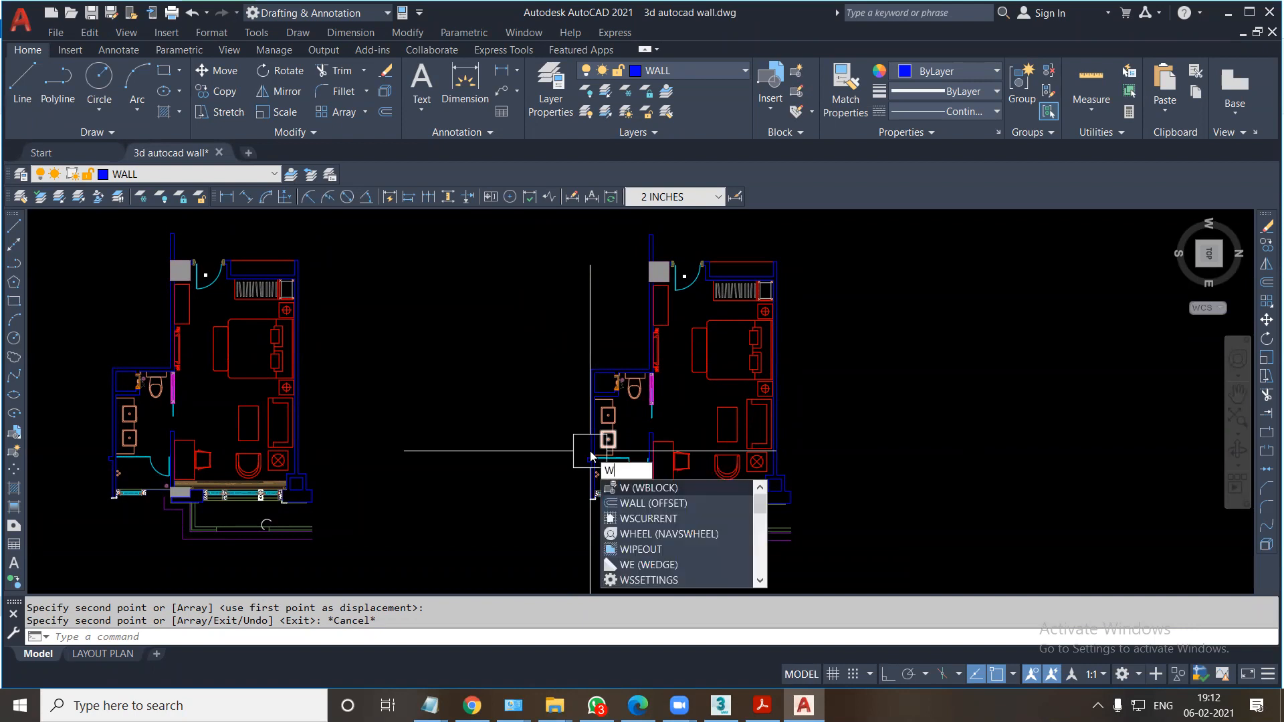
key("Return")
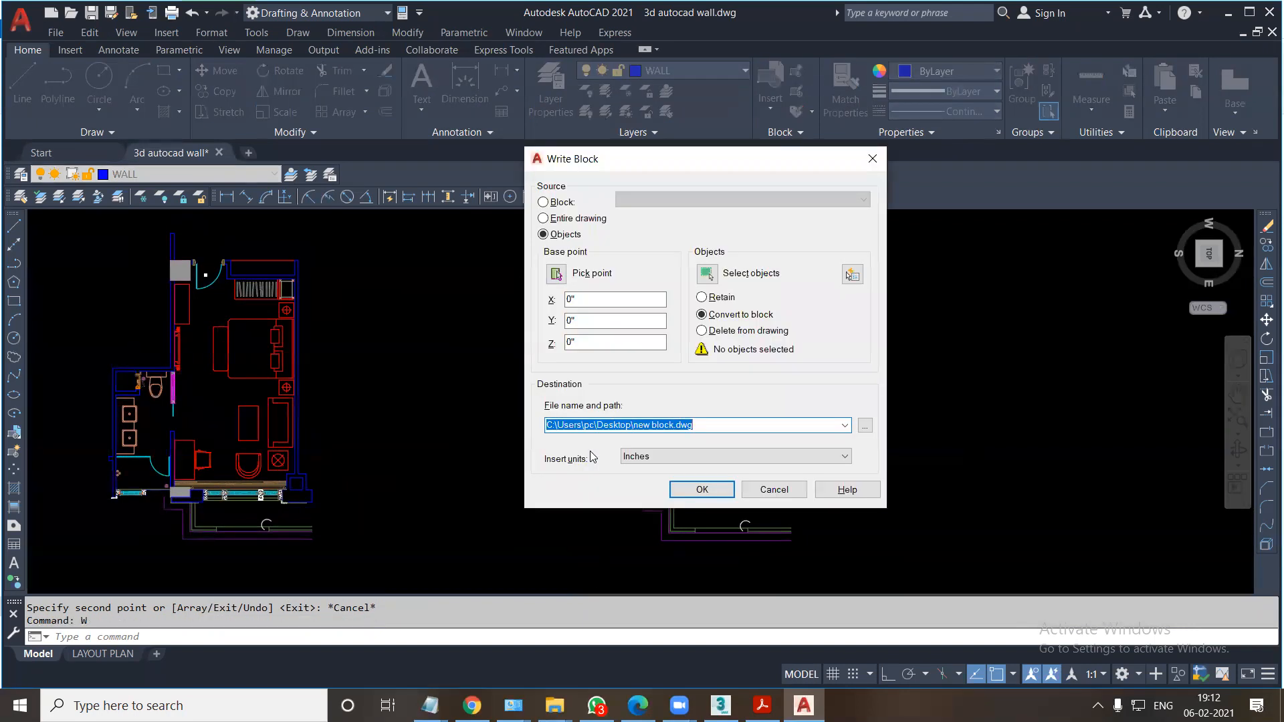
left_click(707, 273)
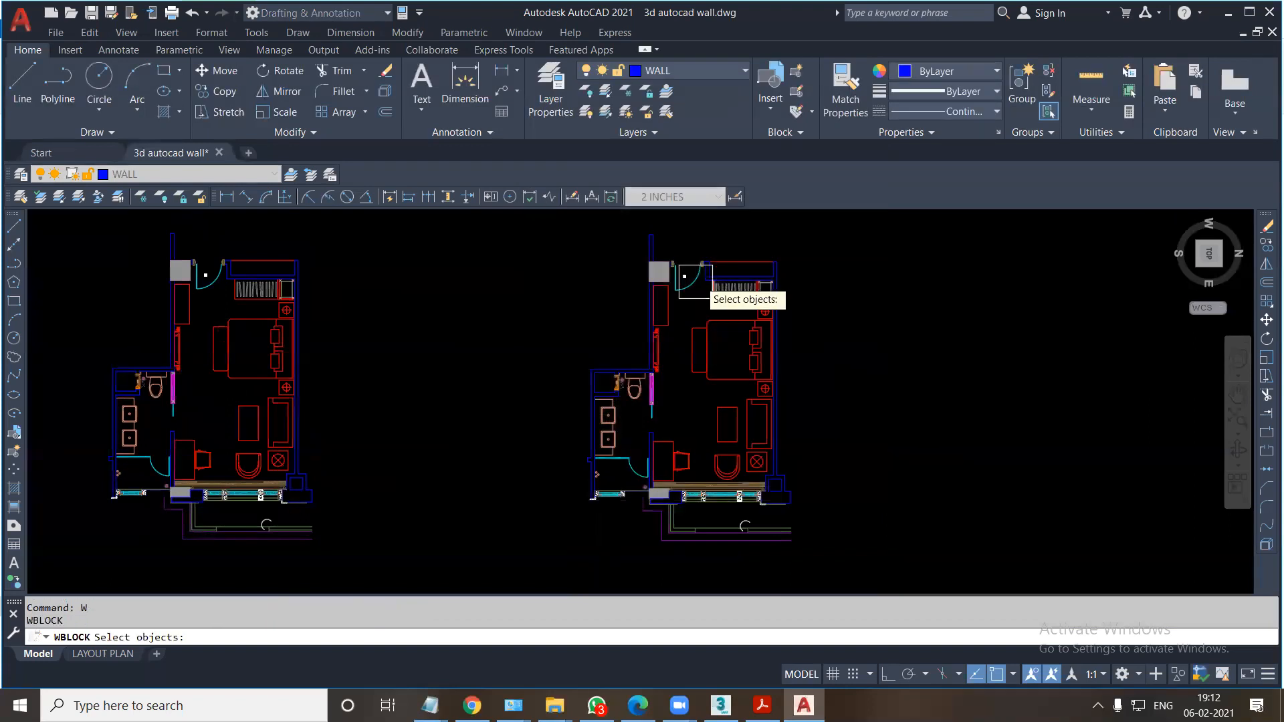
scroll(653, 323, "down", 4)
left_click(536, 256)
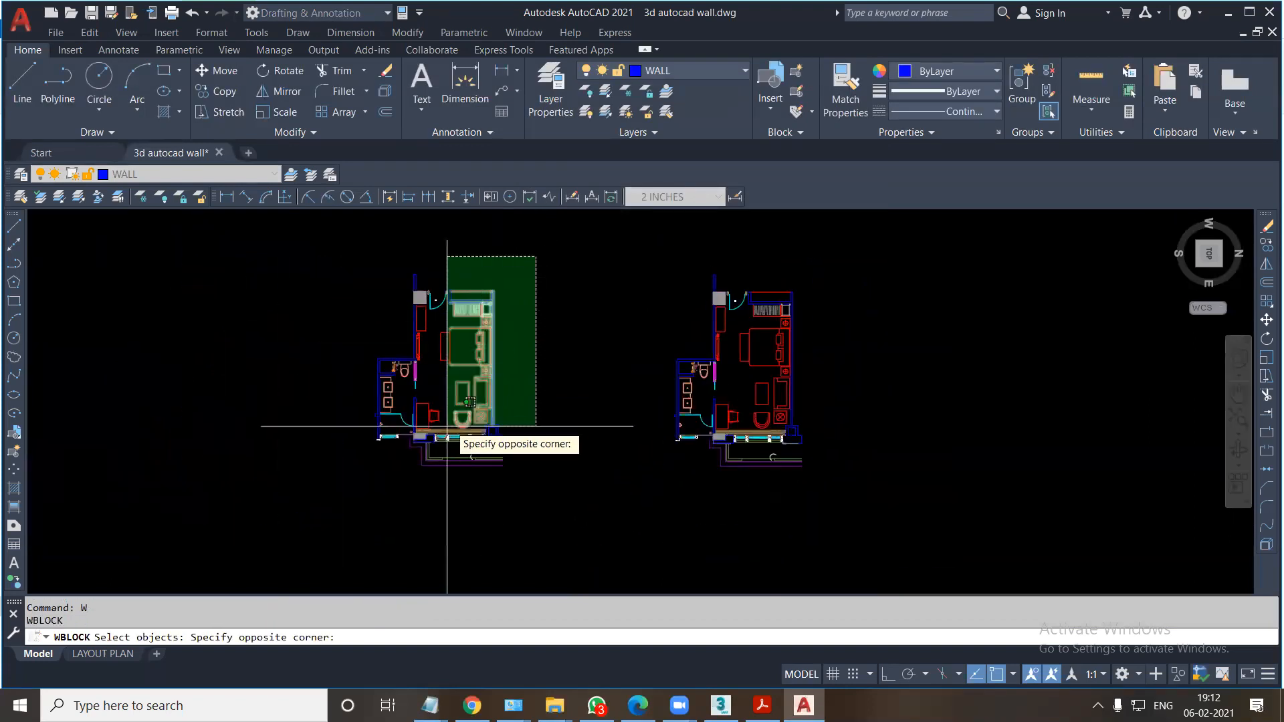
left_click(334, 519)
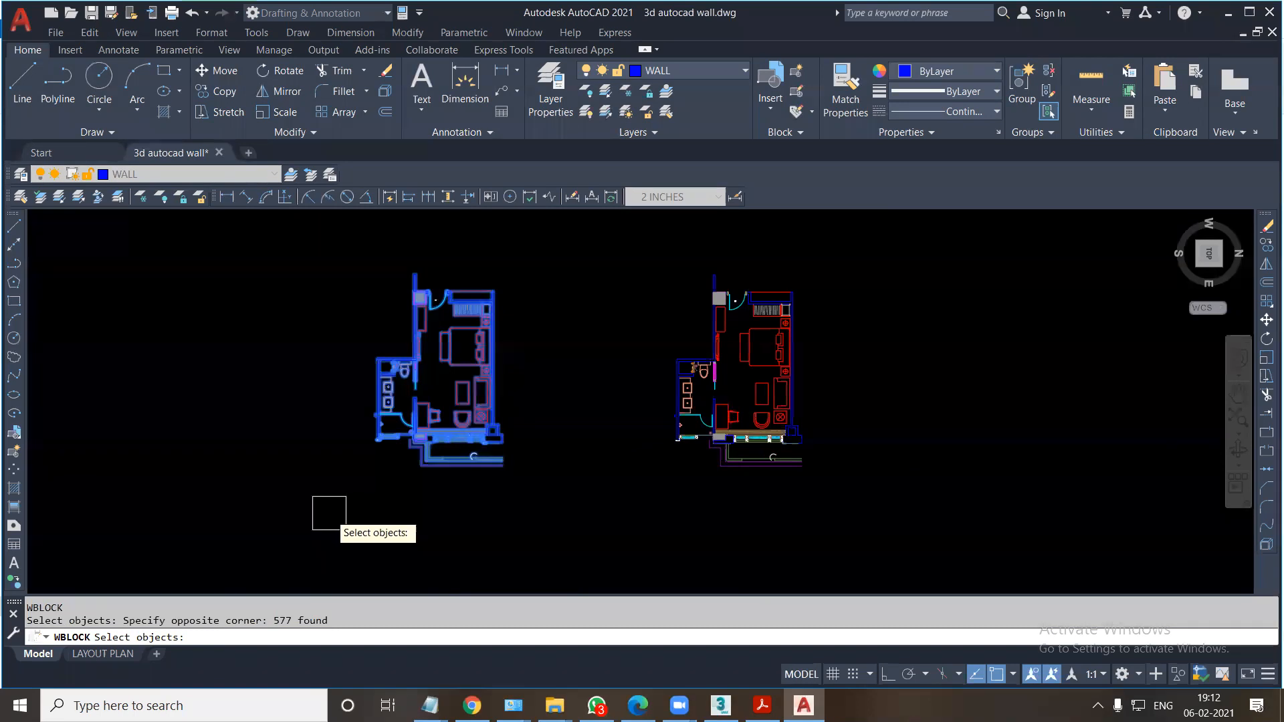
key("Return")
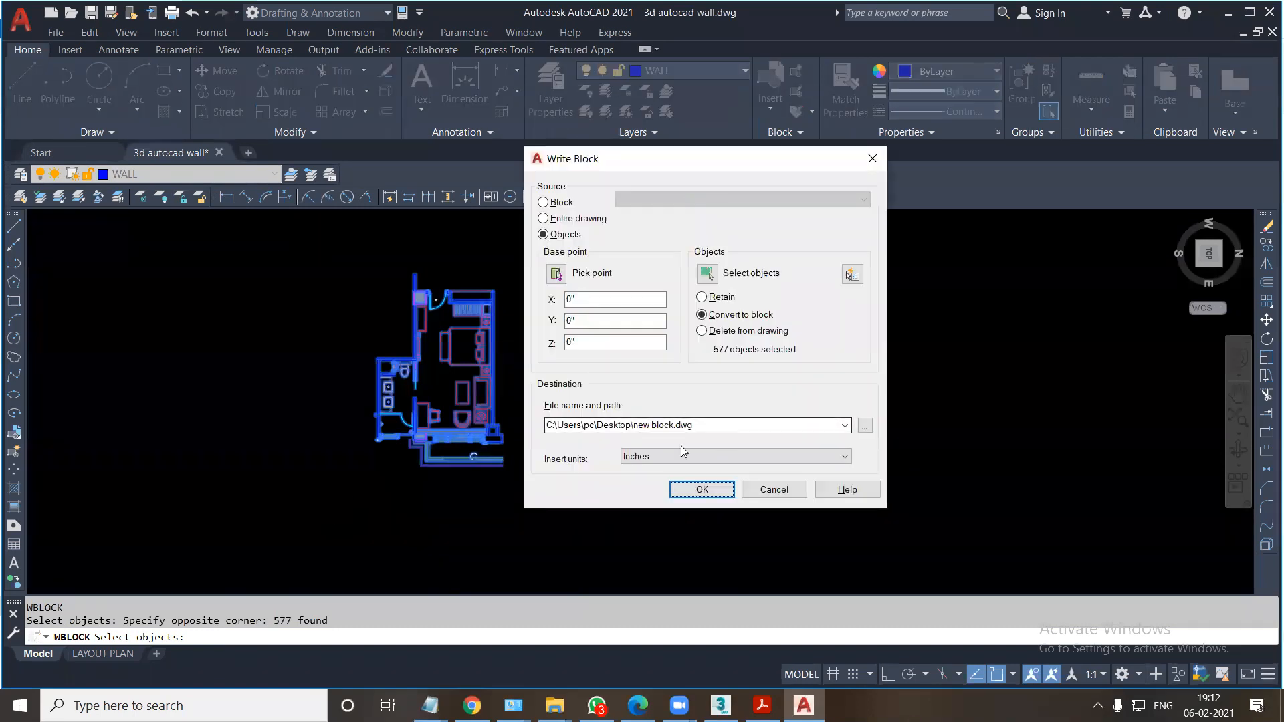
Write the selected plan to the desktop as new block.dwg, keeping inches as the insert units.
left_click(865, 426)
left_click(742, 445)
left_click(917, 493)
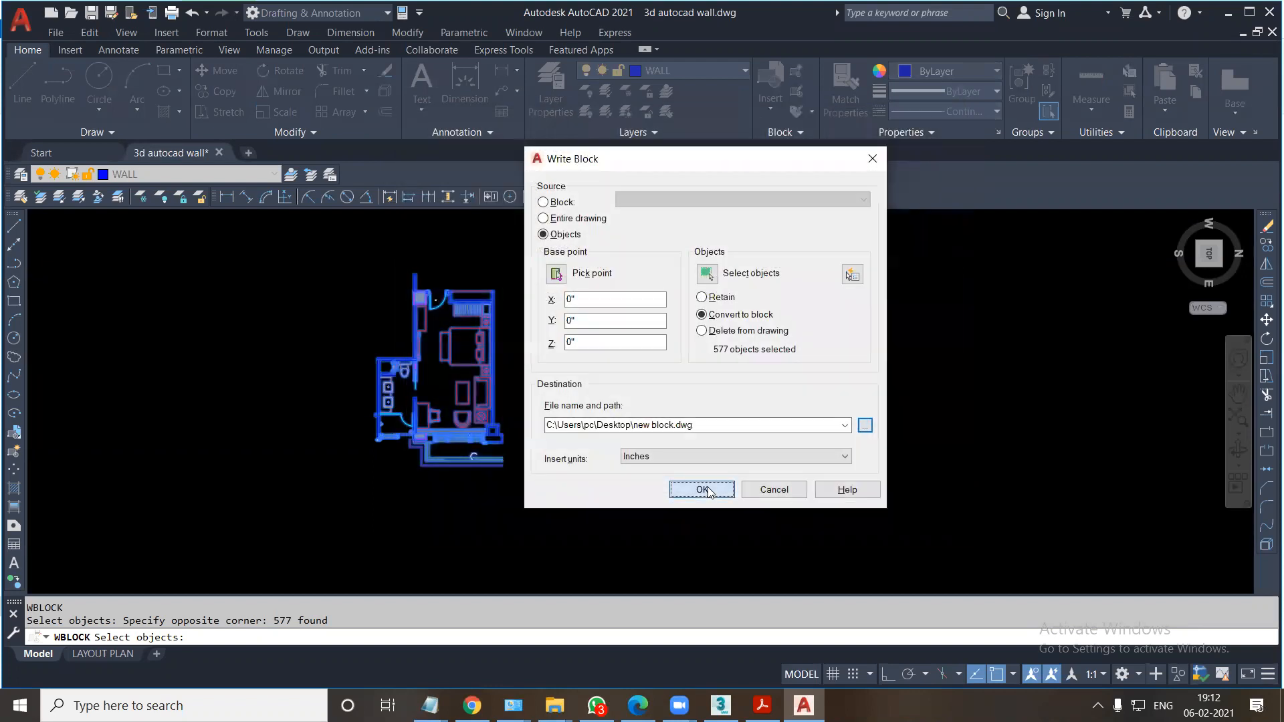
left_click(694, 490)
Open new block.dwg from the desktop to check its contents and return to the 3d autocad wall drawing.
key("super+d")
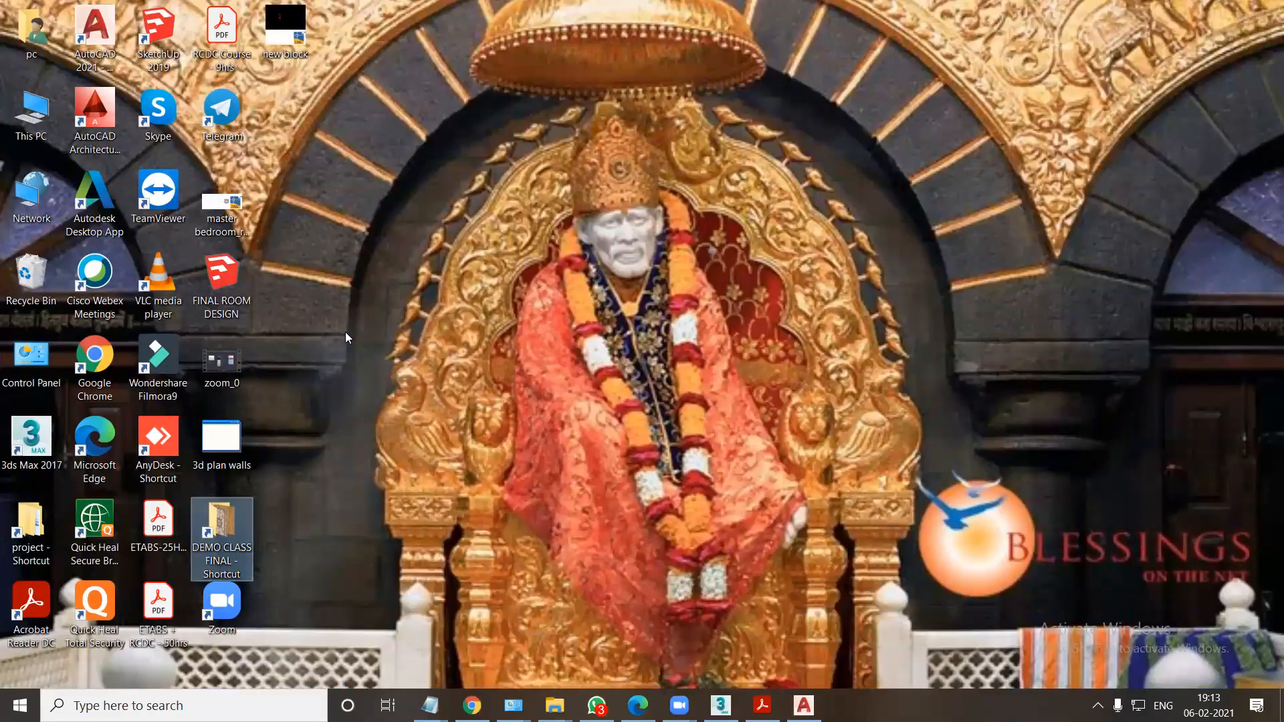
double_click(284, 49)
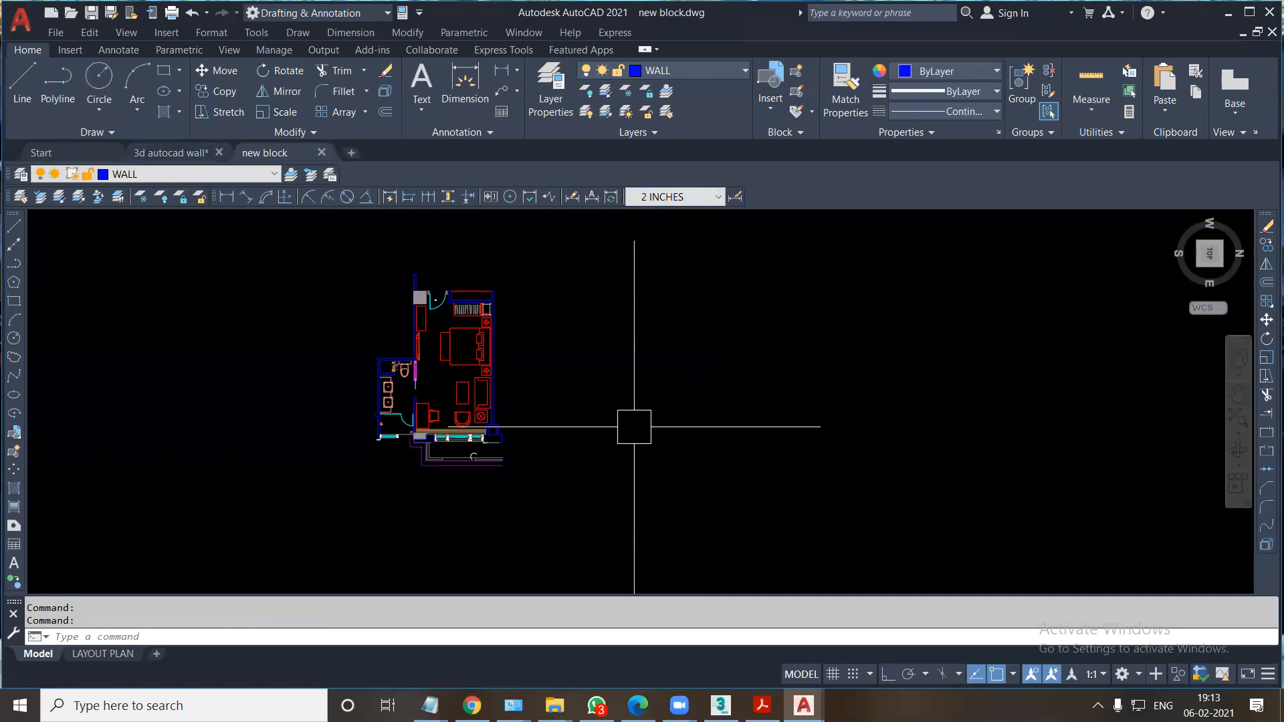
left_click(196, 156)
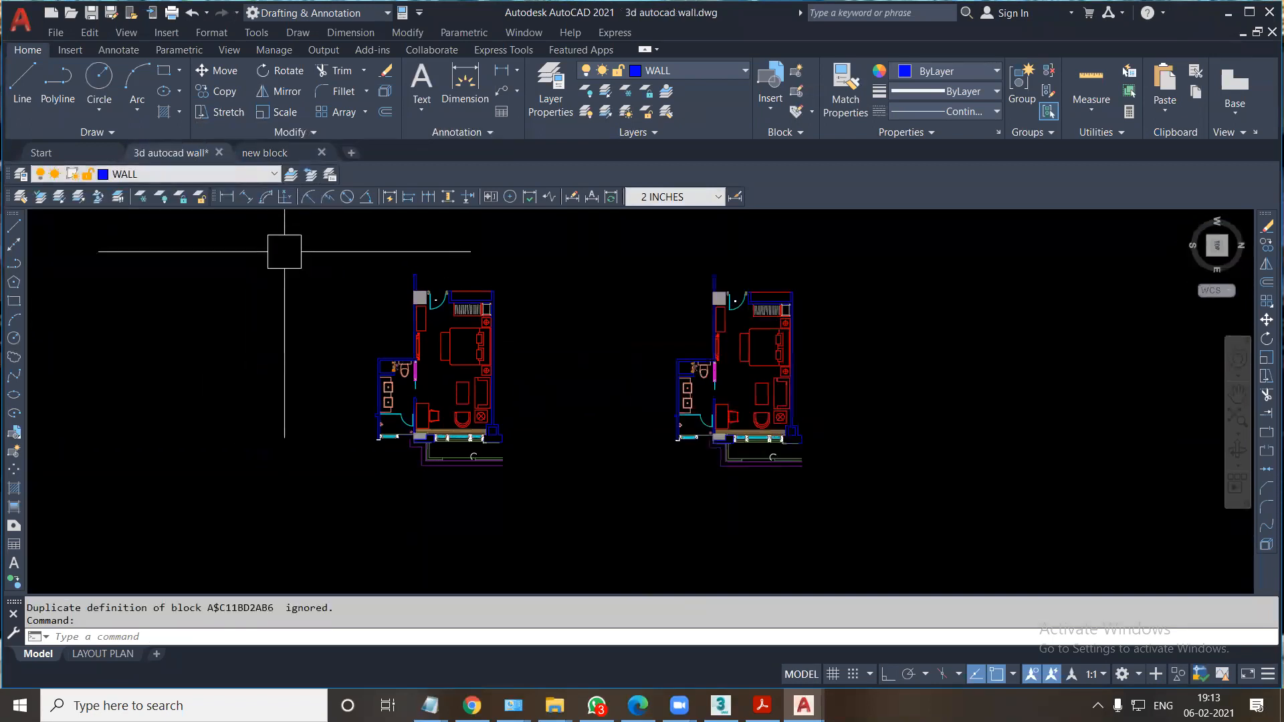
Examine the hatched columns, window frames and walls along the lower edge of the copied floor plan.
scroll(595, 468, "up", 4)
middle_click_drag(754, 431, 461, 444)
scroll(677, 459, "up", 4)
middle_click_drag(724, 409, 687, 473)
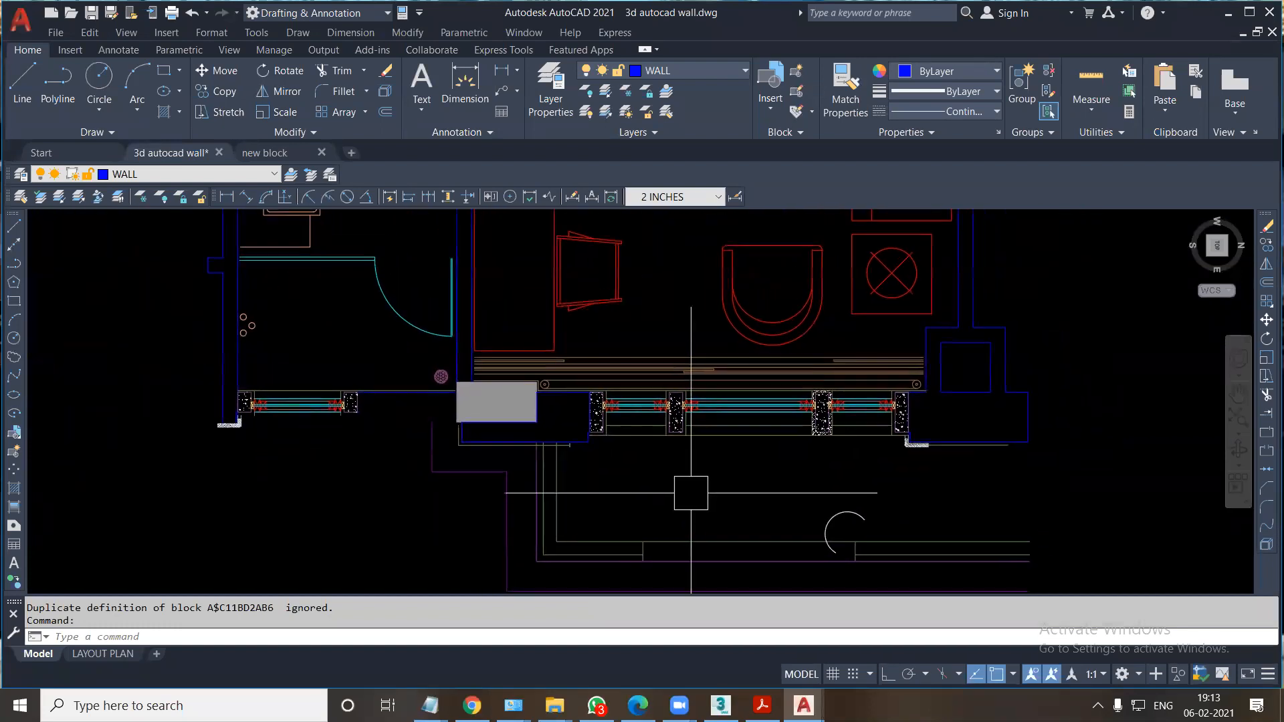
scroll(695, 455, "up", 3)
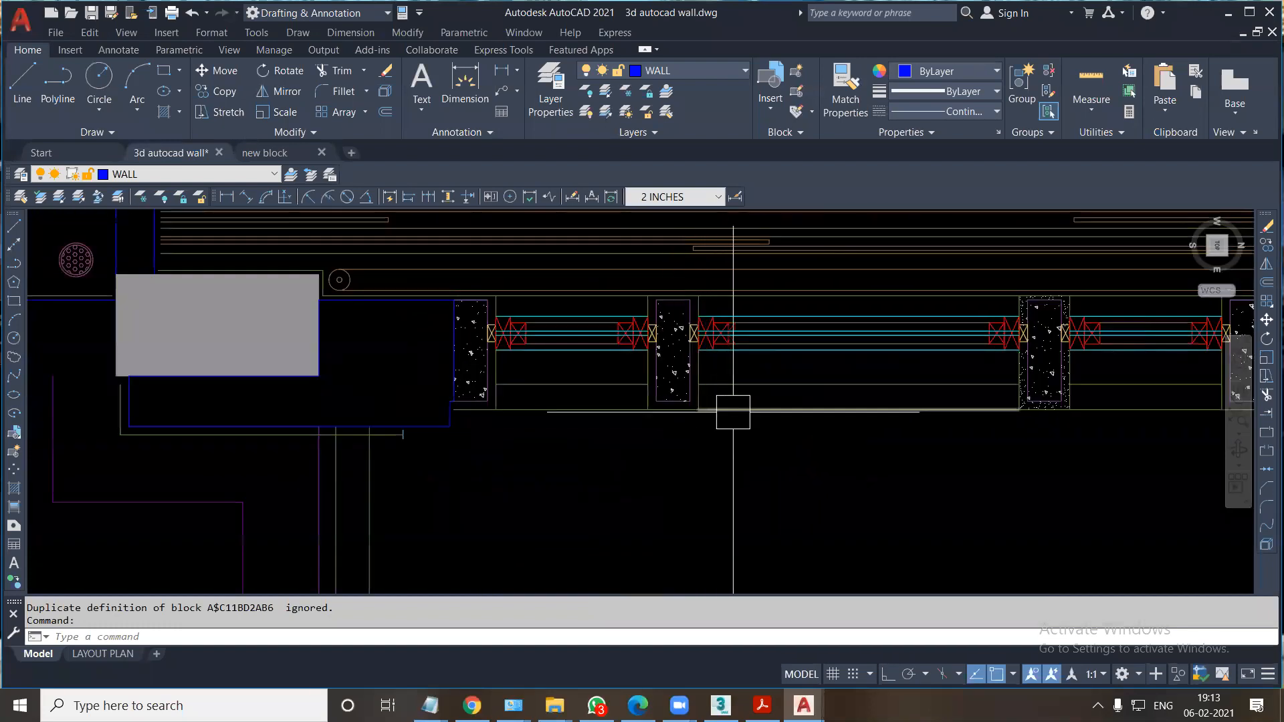
scroll(945, 439, "down", 5)
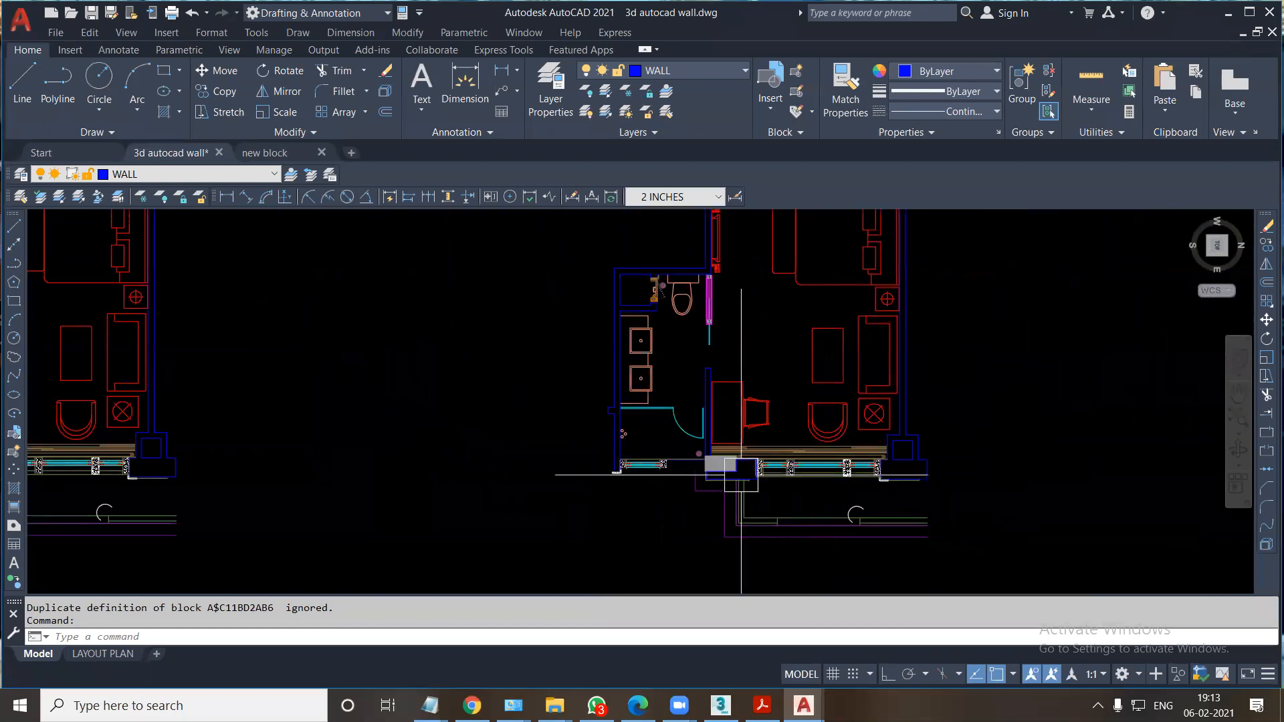
scroll(801, 484, "up", 4)
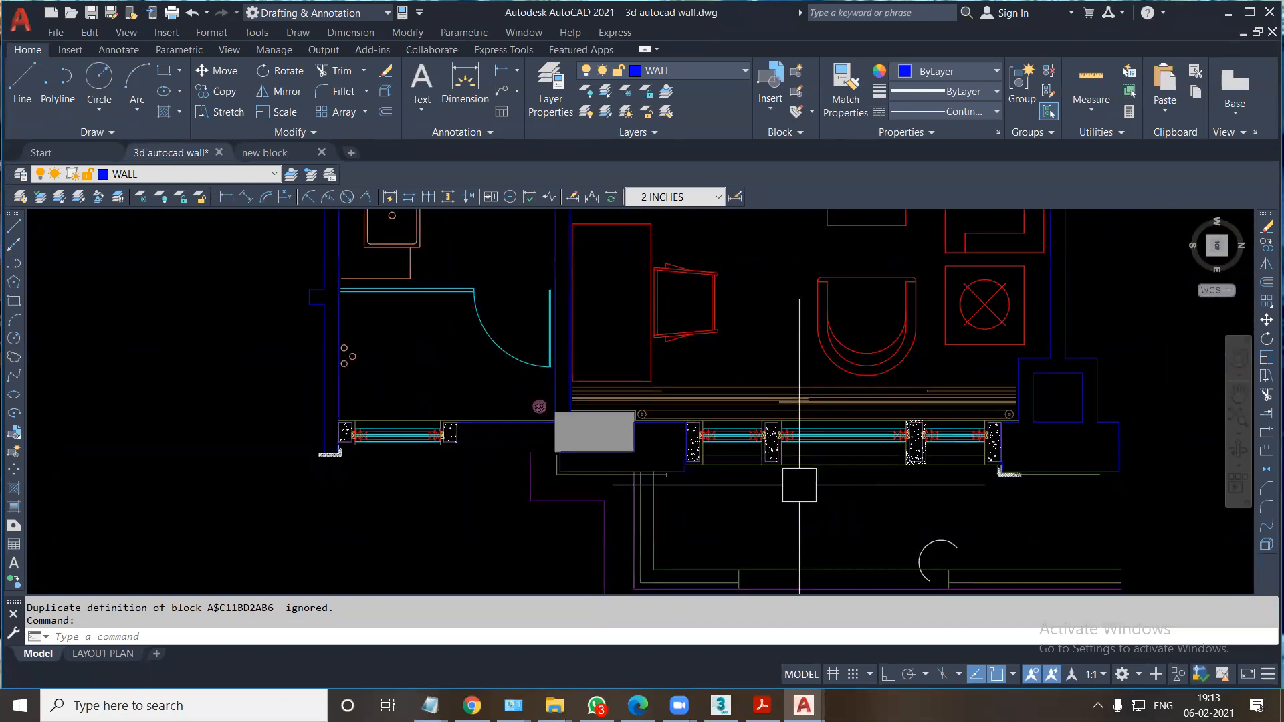
scroll(799, 485, "down", 5)
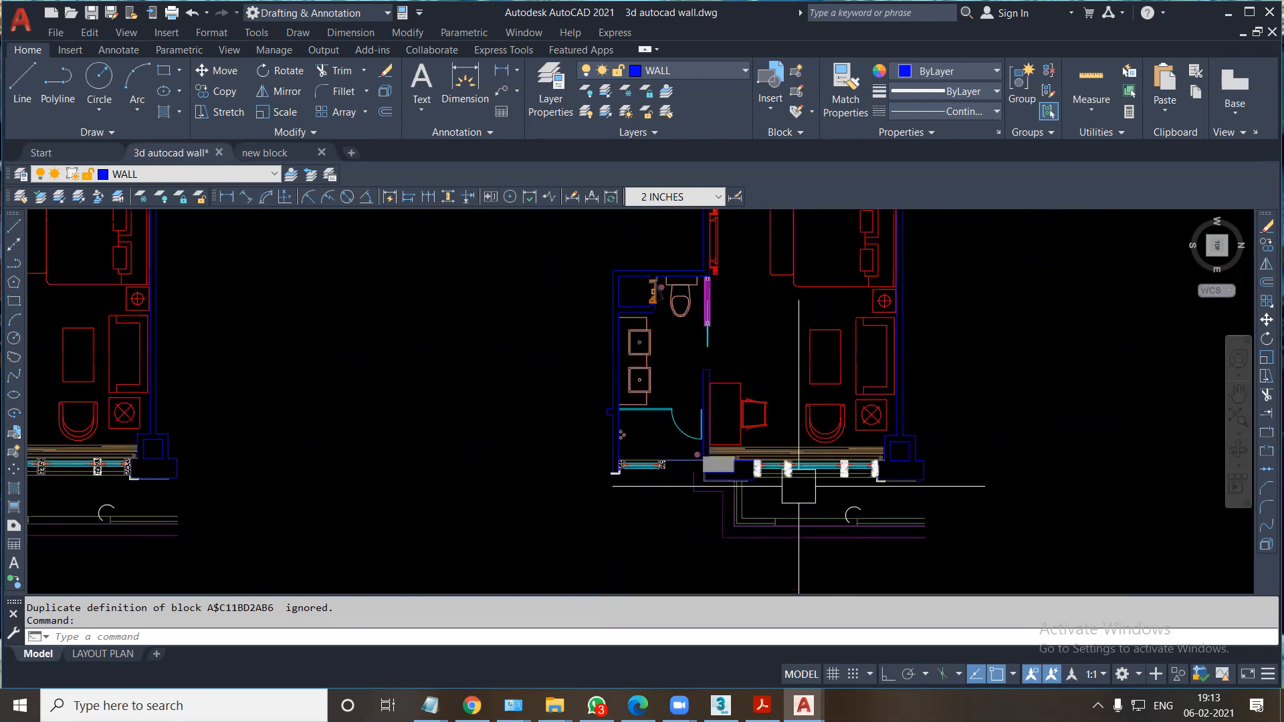
scroll(438, 479, "down", 1)
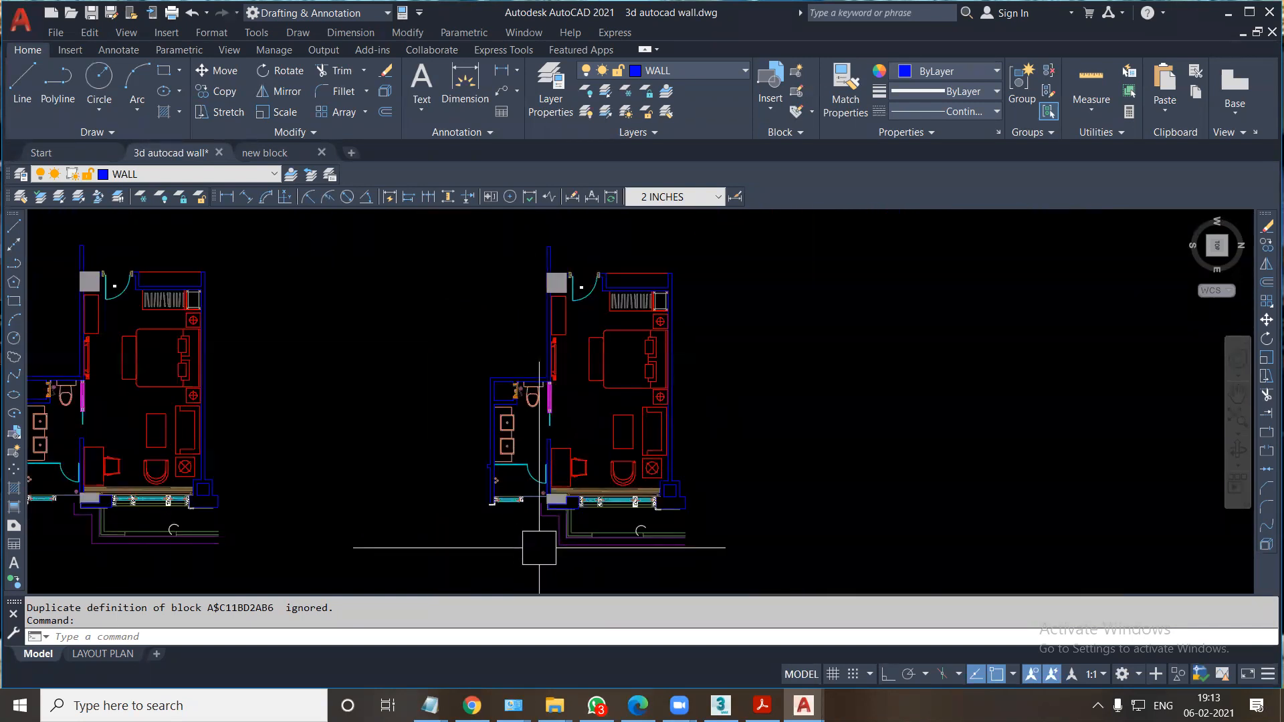
Turn FILL mode off and regenerate the drawing so the columns and window jambs are drawn without hatching.
scroll(662, 467, "up", 8)
scroll(662, 468, "down", 4)
middle_click_drag(662, 468, 628, 508)
type("FILL")
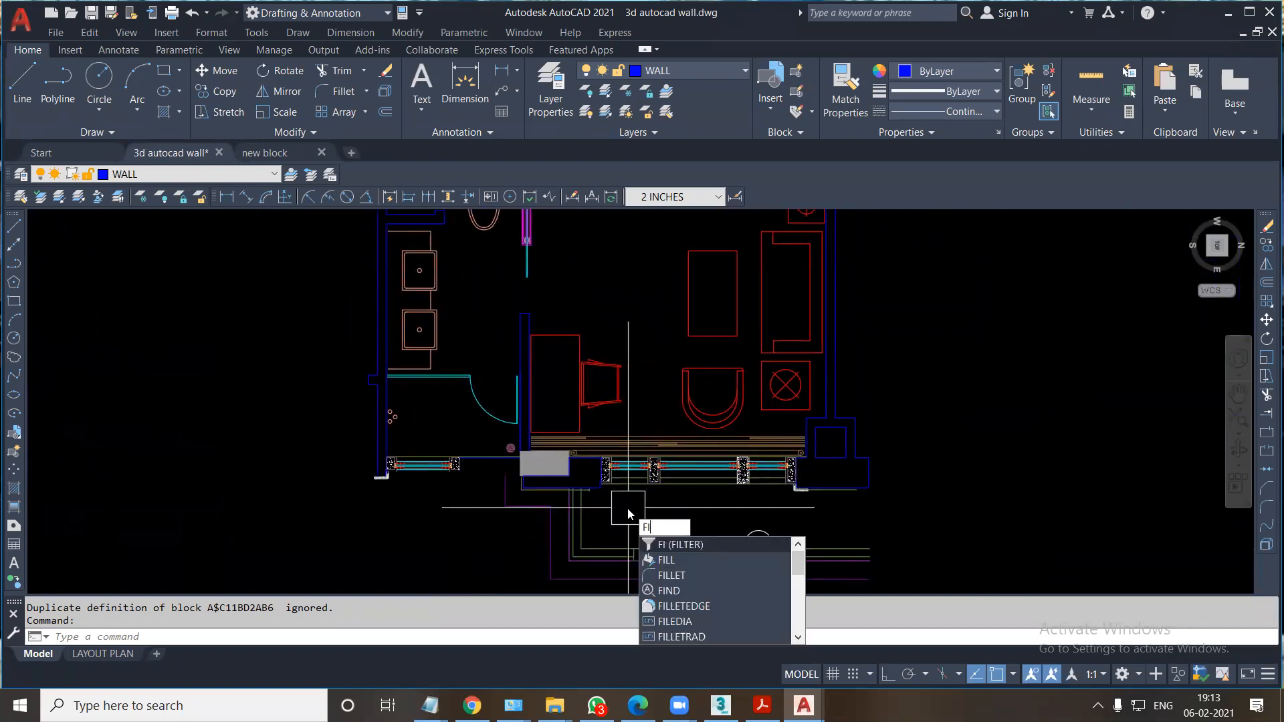
key("Return")
type("OFF")
key("Return")
type("RE")
key("Return")
scroll(628, 507, "up", 5)
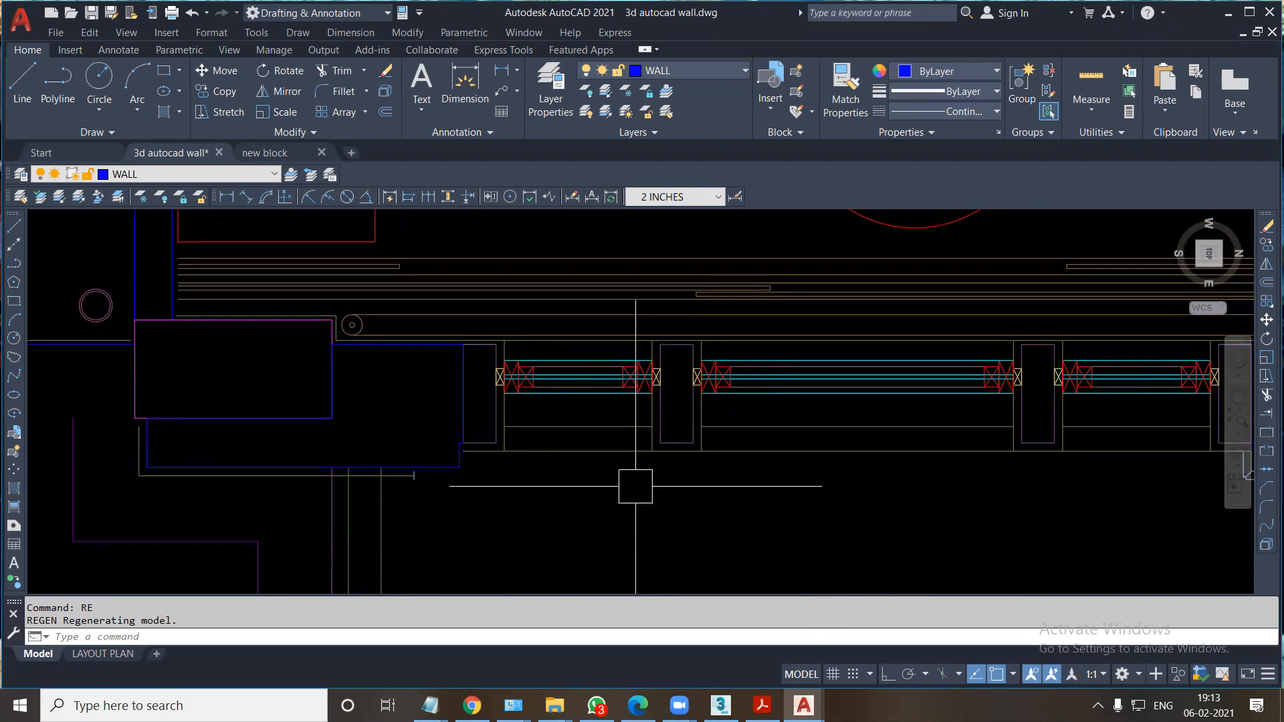
Copy the second floor plan, with its fills hidden, into the empty space to its right.
scroll(635, 486, "down", 6)
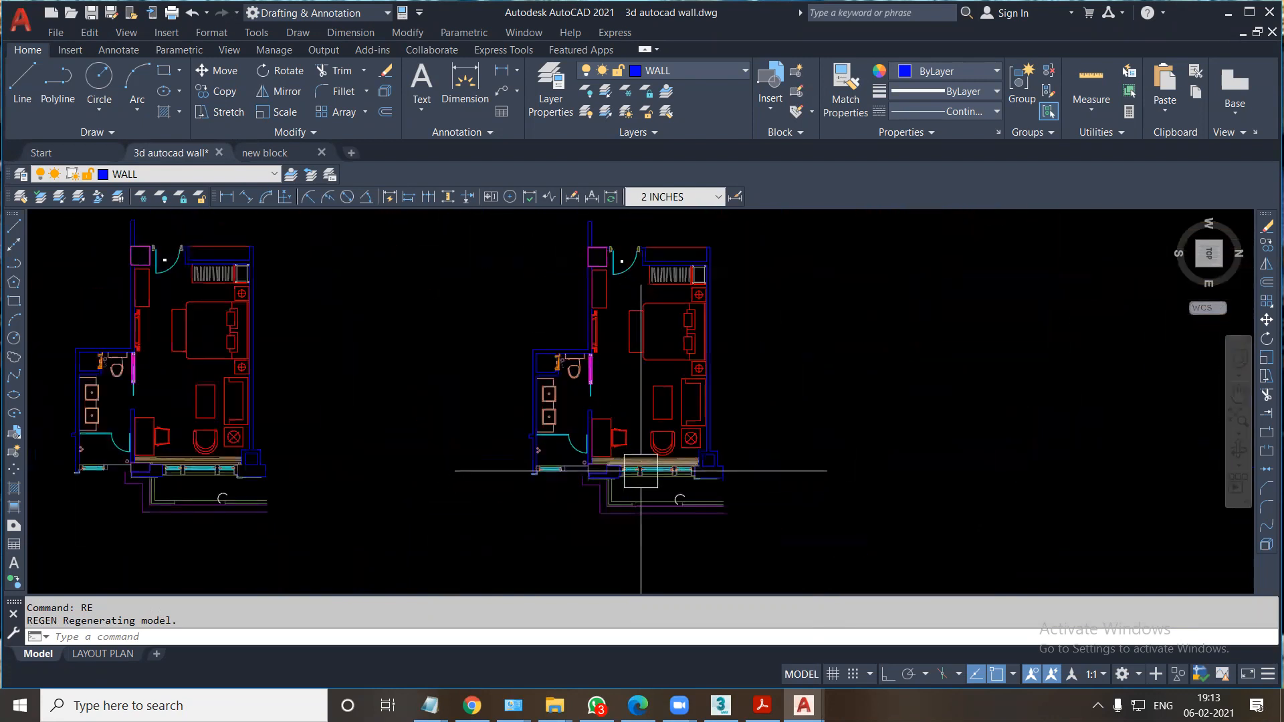
middle_click_drag(640, 471, 616, 490)
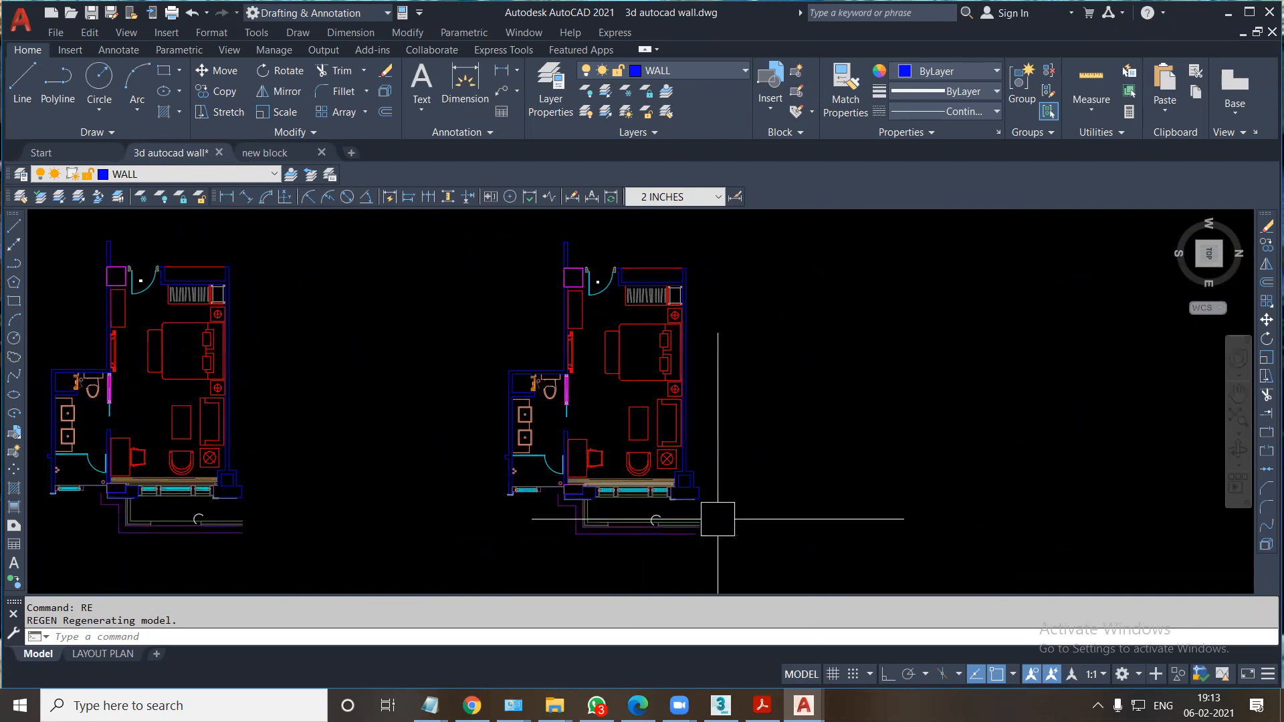
left_click(752, 554)
left_click(466, 234)
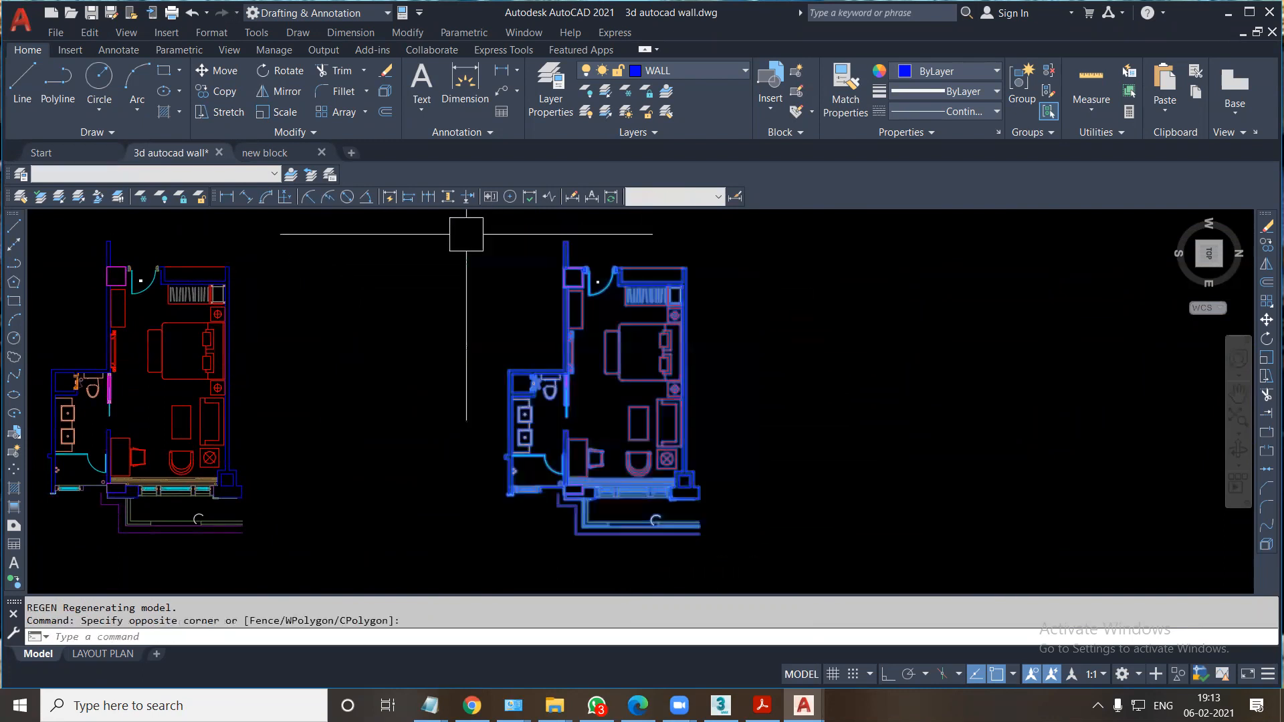
type("co")
key("Return")
left_click(639, 423)
left_click(1011, 422)
key("Escape")
key("Escape")
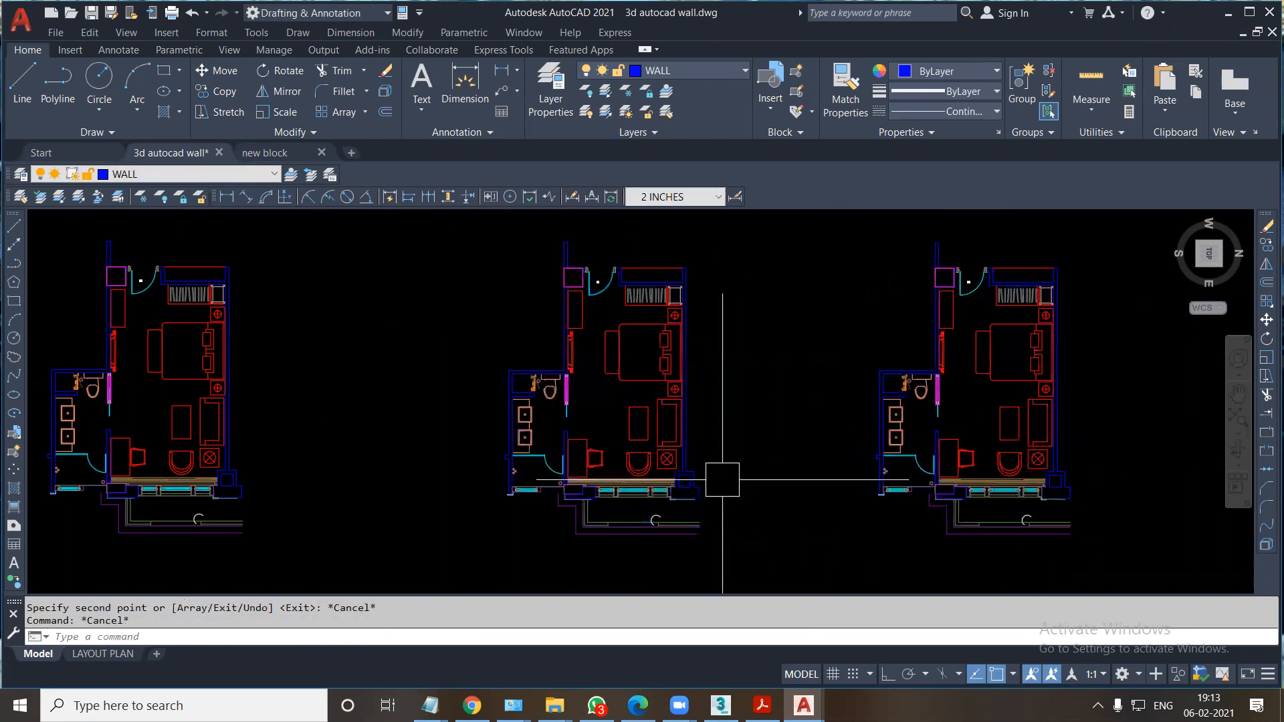
Turn FILL mode back on, regenerate the drawing and compare the three floor plans.
scroll(722, 480, "up", 2)
type("FI")
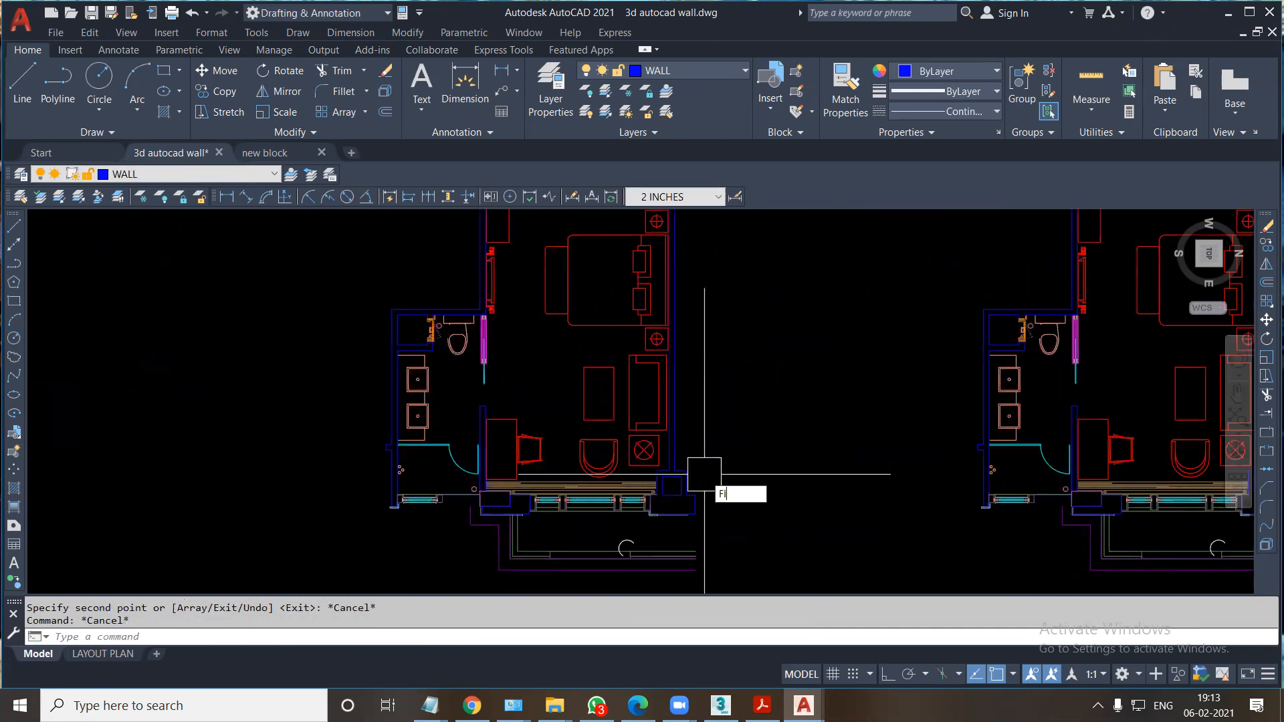
type("LL")
key("Return")
type("O")
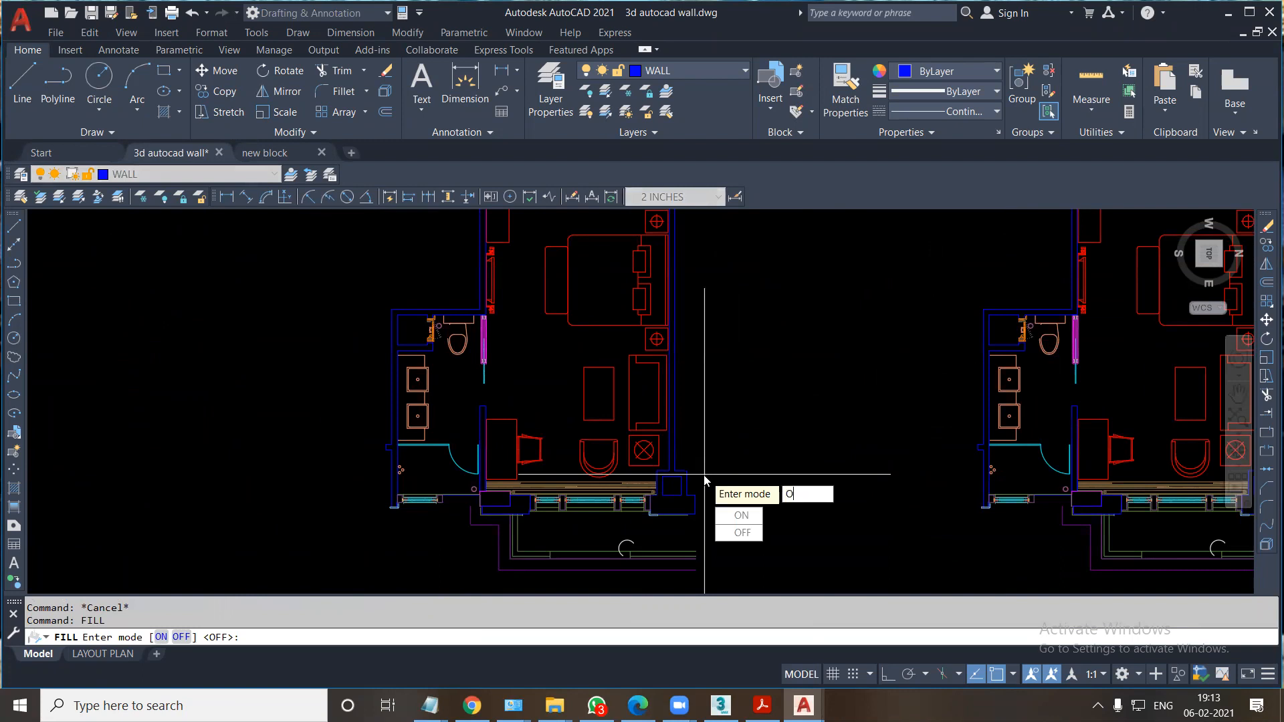
type("N")
key("Return")
type("RE")
key("Return")
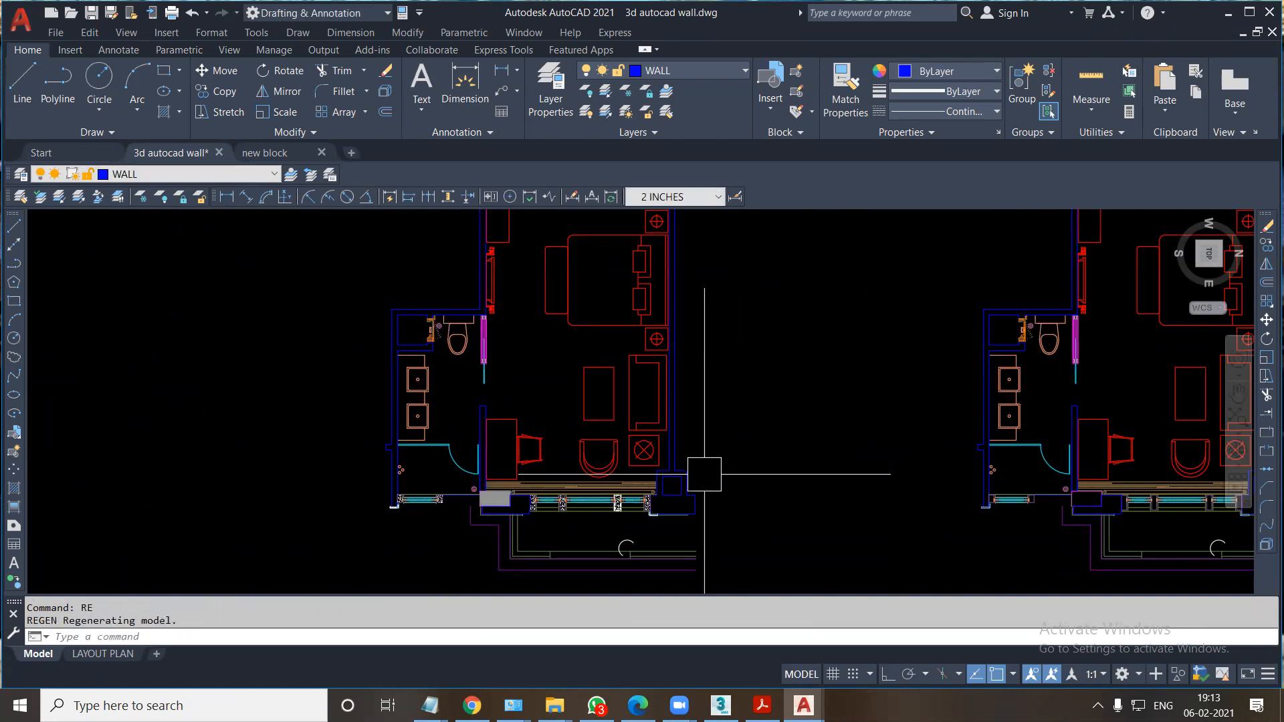
middle_click_drag(704, 474, 297, 476)
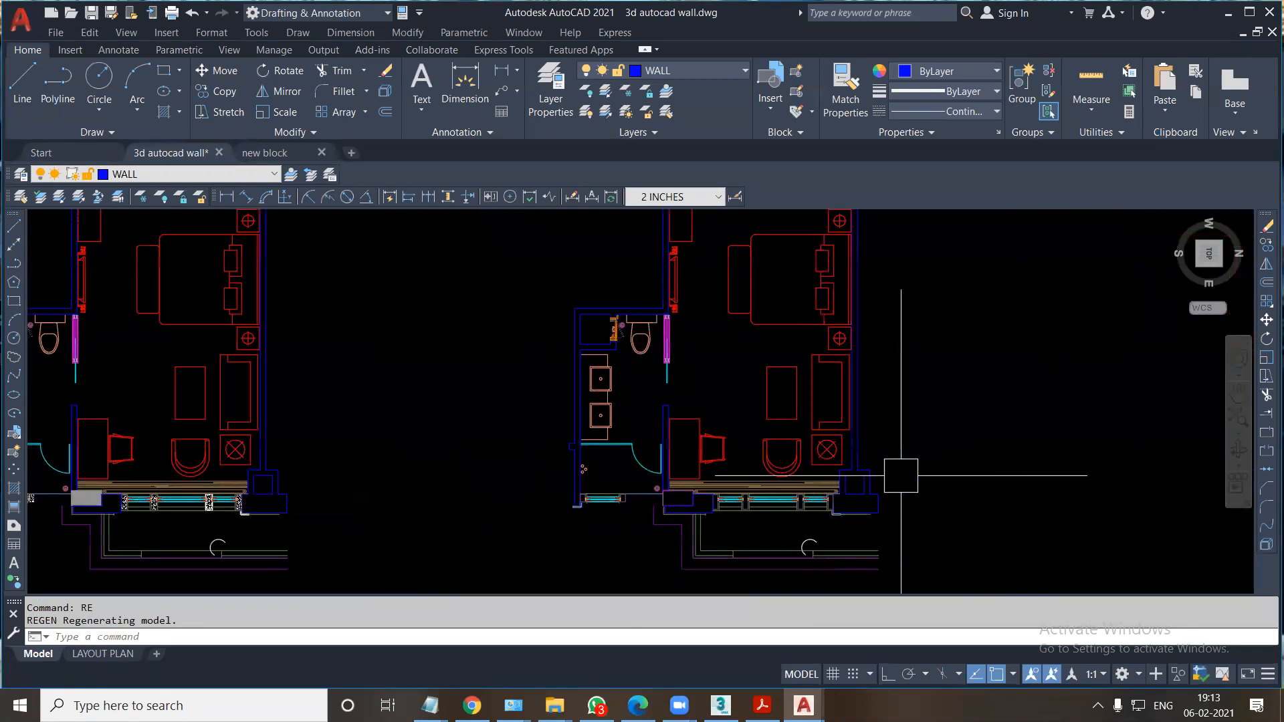
scroll(900, 475, "down", 4)
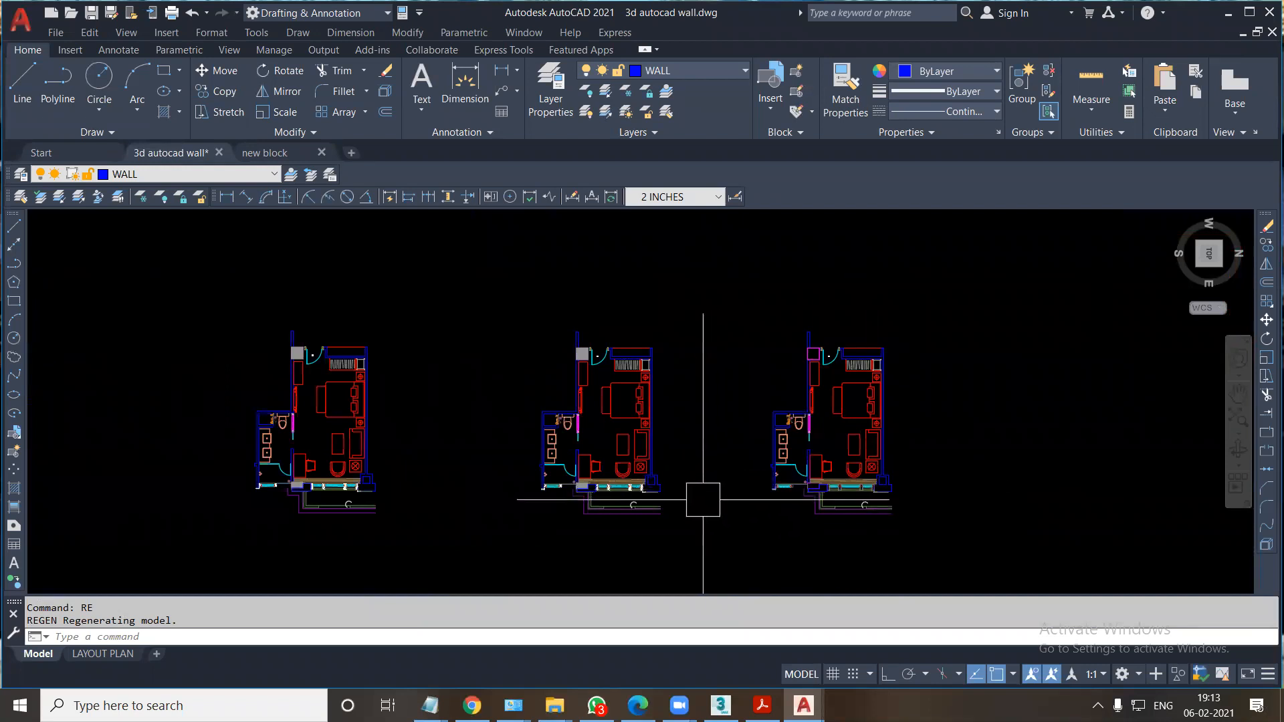
scroll(703, 500, "up", 2)
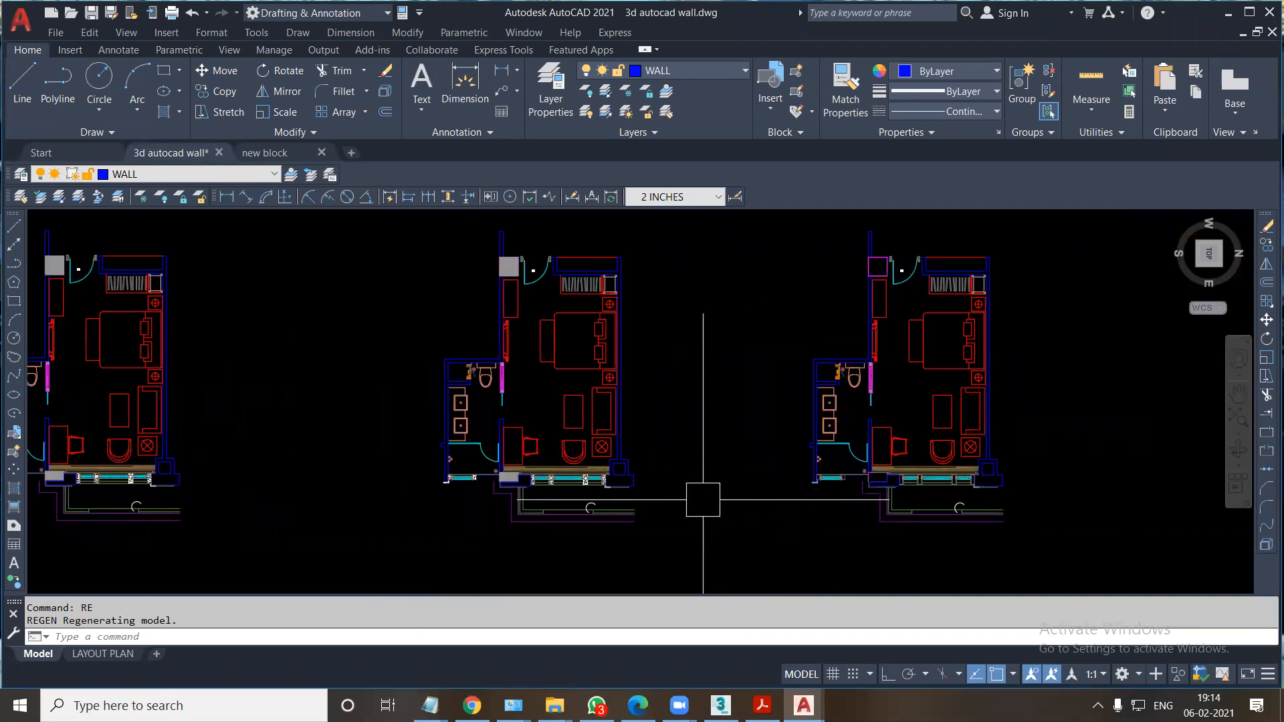
middle_click_drag(702, 499, 763, 496)
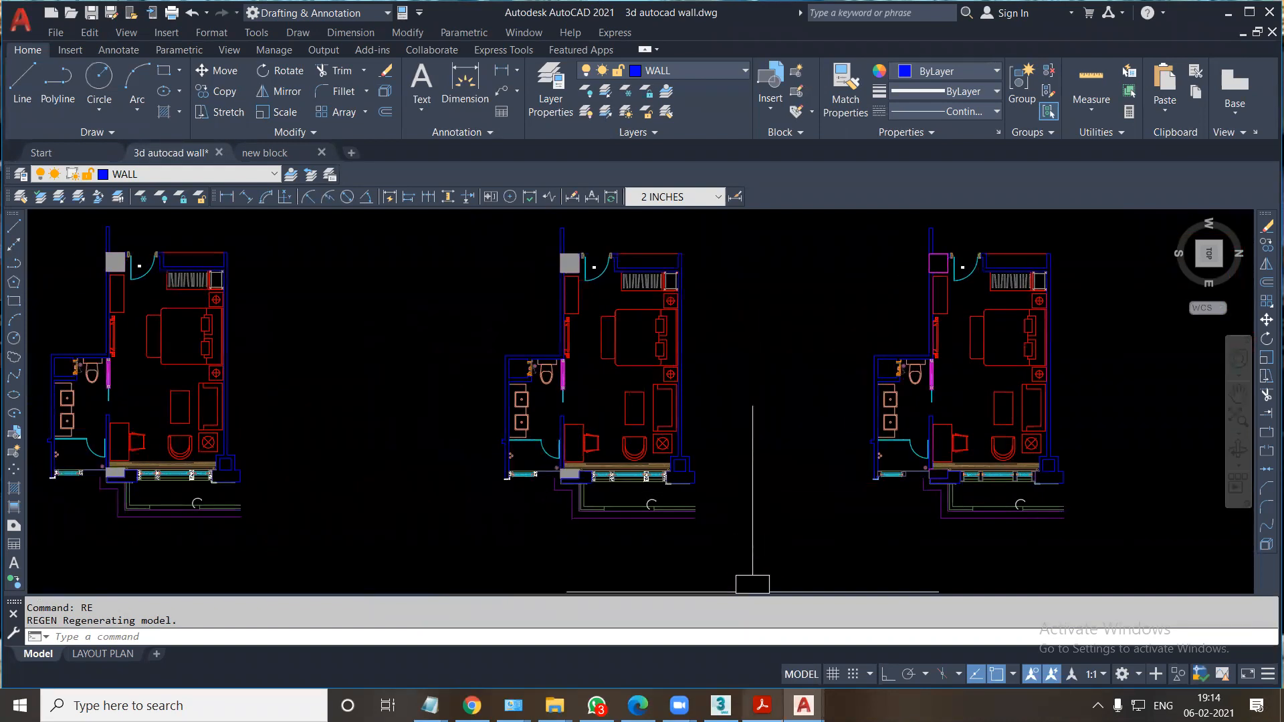
Review the AutoCAD import section of the PDF notes in Acrobat Reader and check the drawing units of 3d autocad wall.dwg in AutoCAD.
left_click(762, 706)
left_click_drag(1069, 129, 1069, 282)
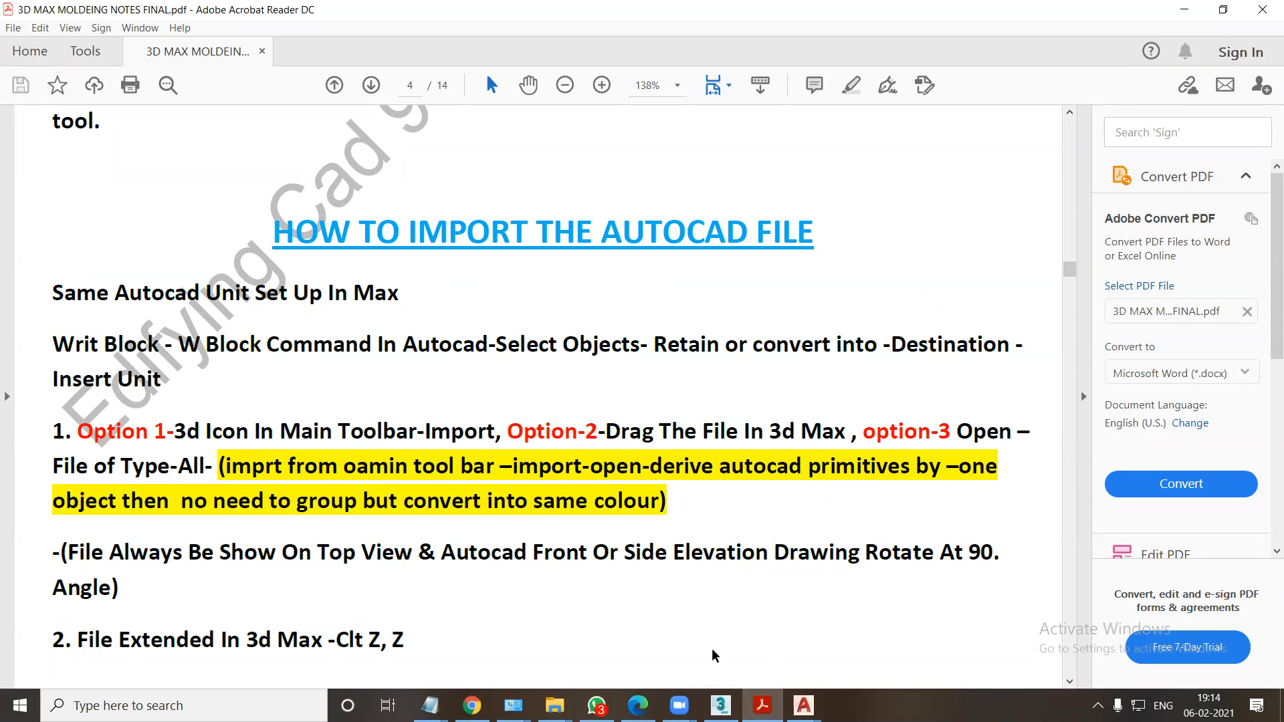
left_click(803, 706)
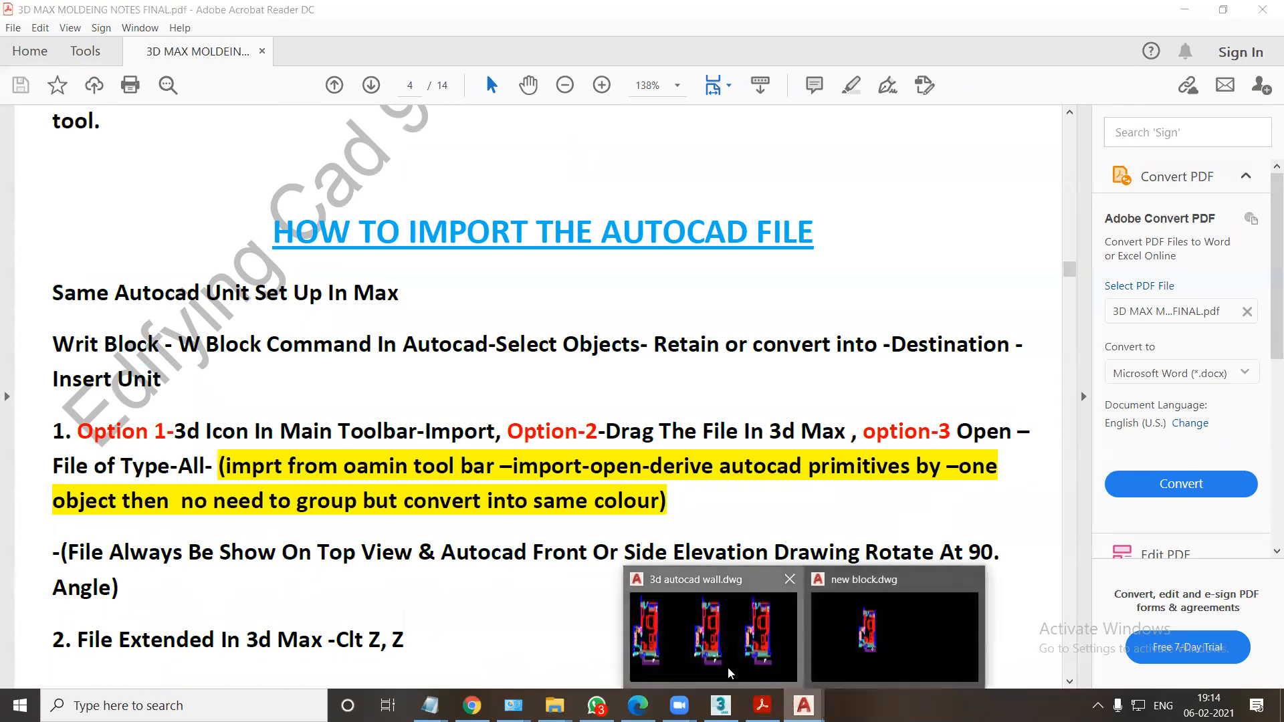
left_click(749, 668)
type("UN")
key("Return")
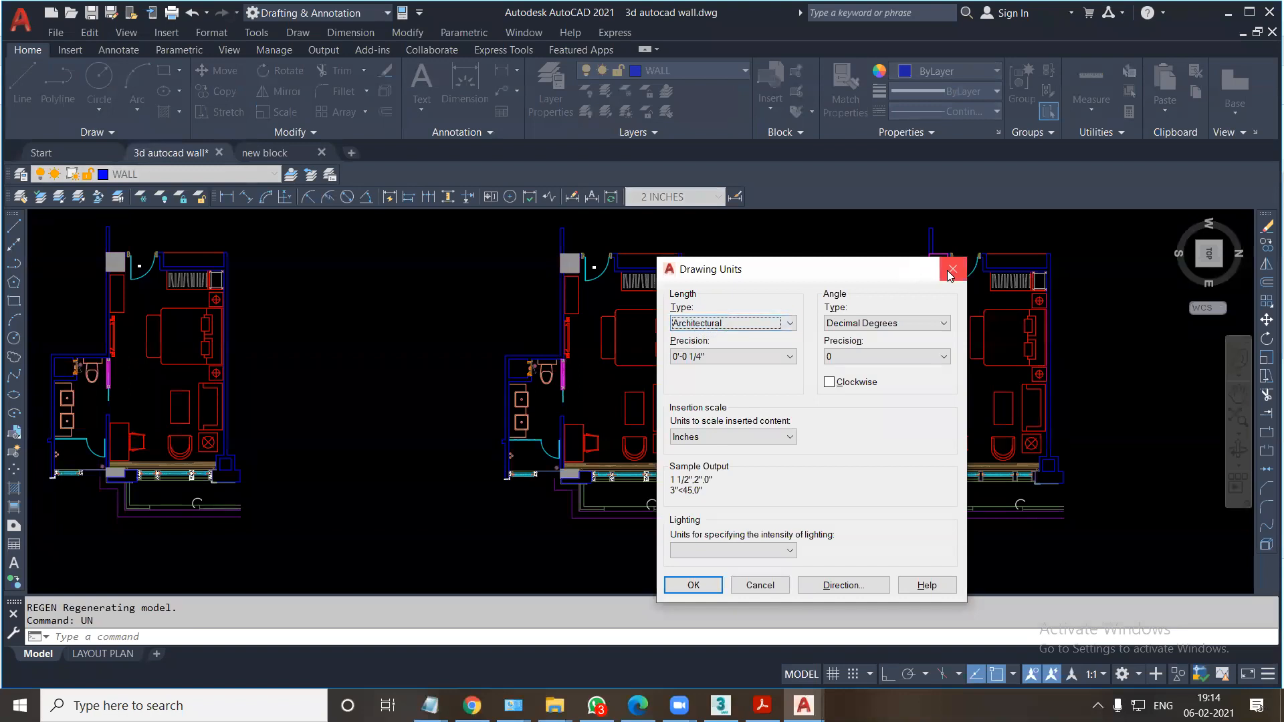
left_click(954, 276)
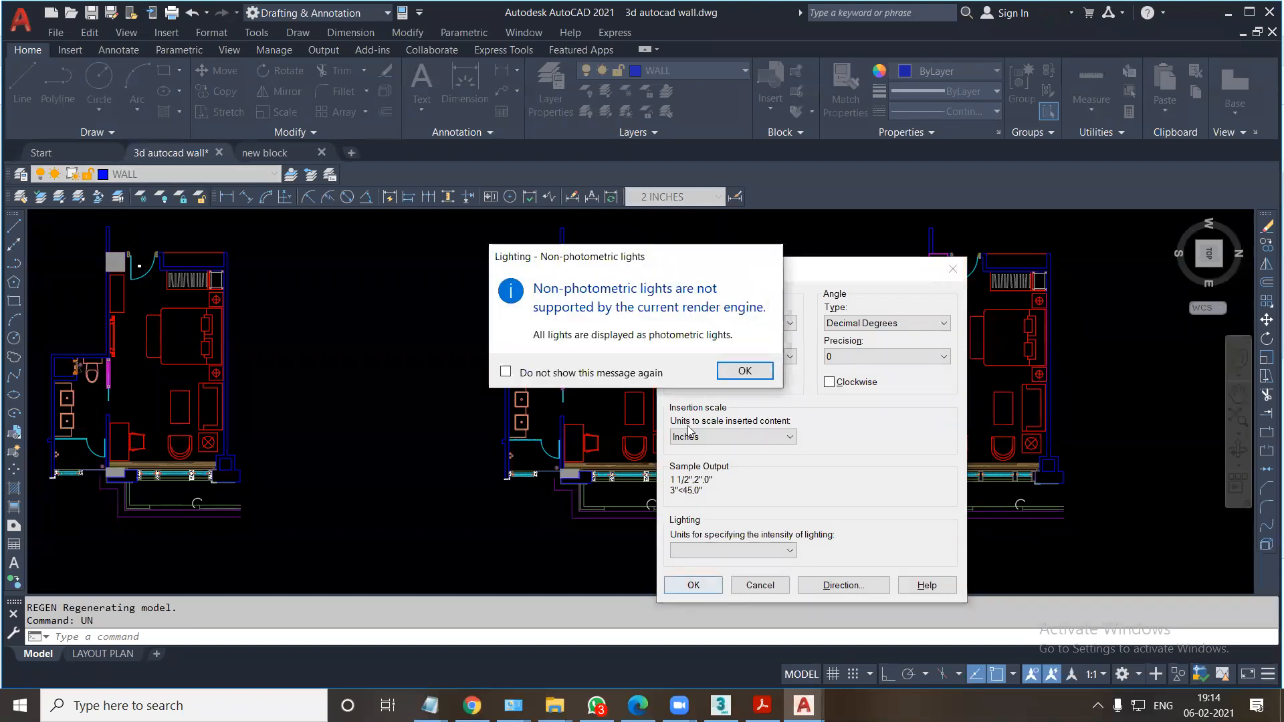
left_click(740, 371)
Switch to 3ds Max and check that its display units and system unit scale match the AutoCAD drawing's inch-based units.
left_click(720, 705)
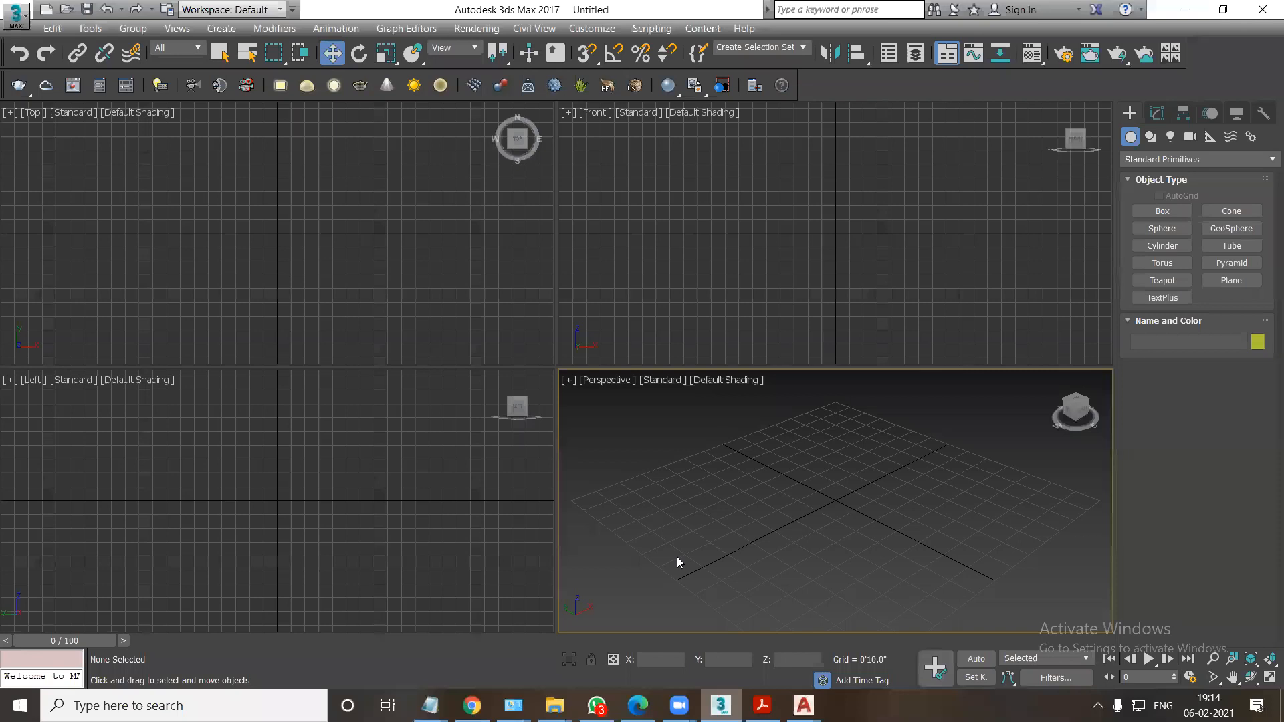
left_click(592, 29)
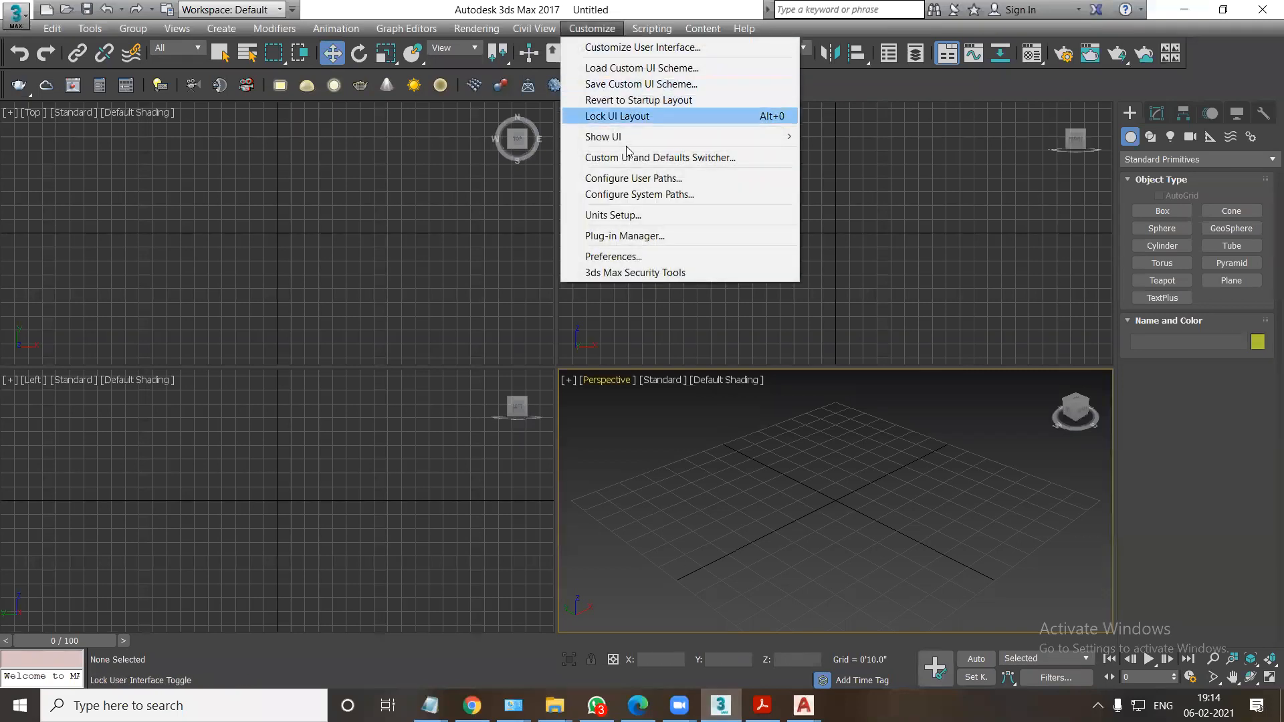
left_click(627, 215)
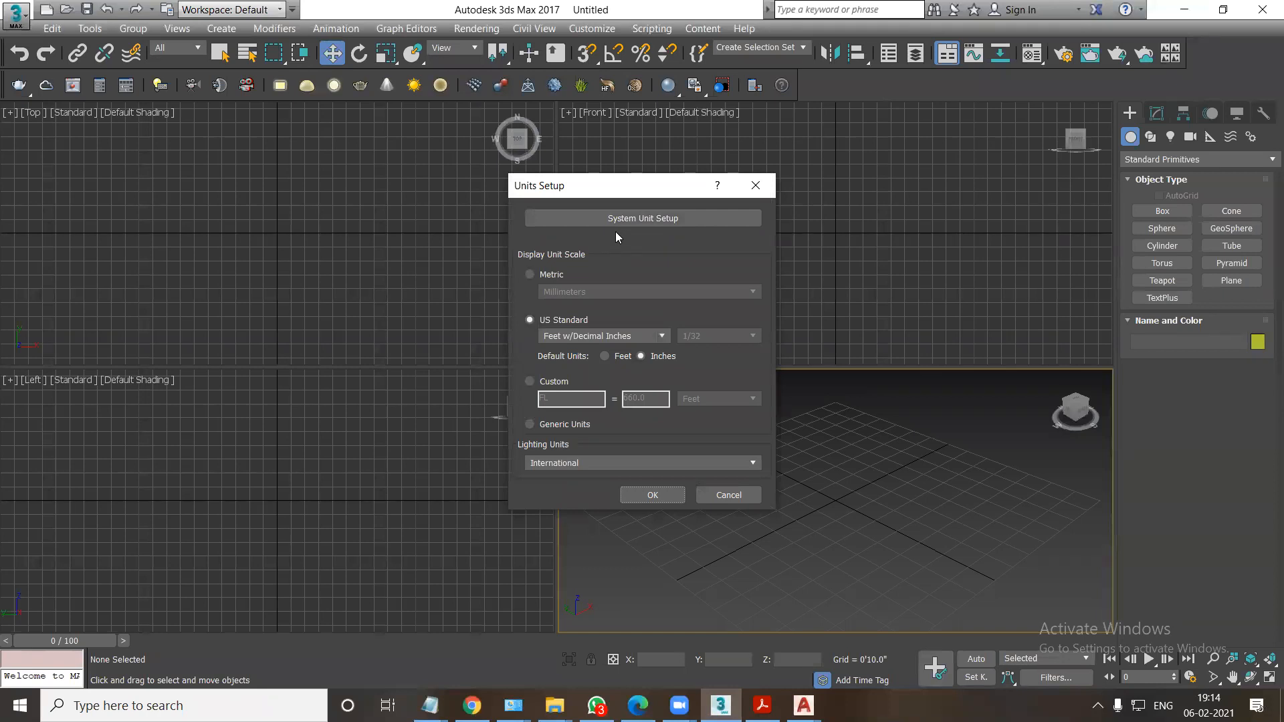
left_click(630, 219)
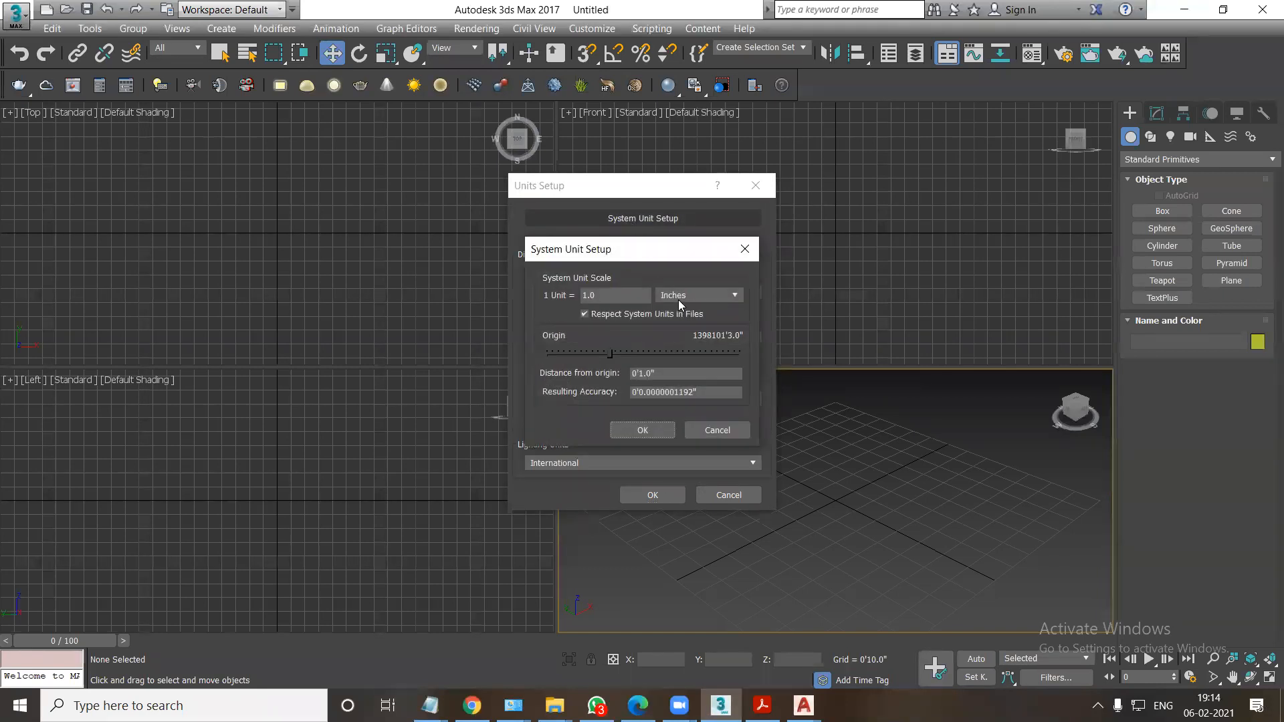
left_click(642, 430)
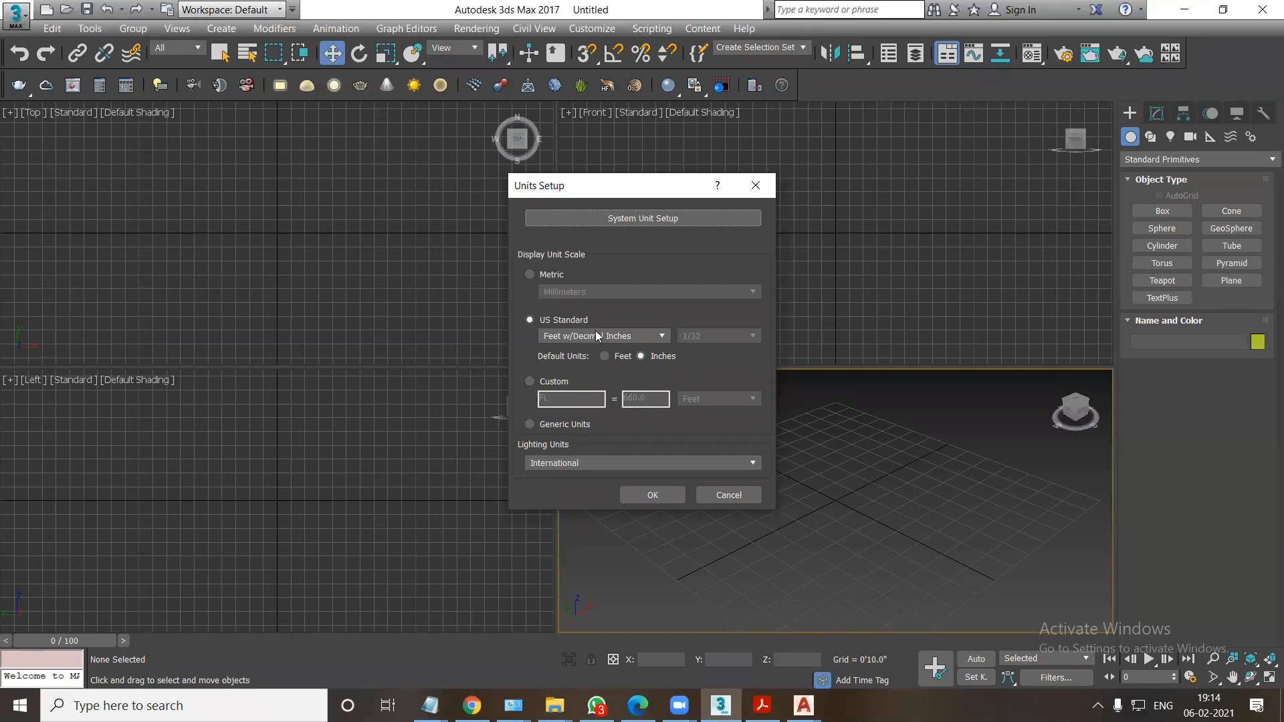
left_click(644, 220)
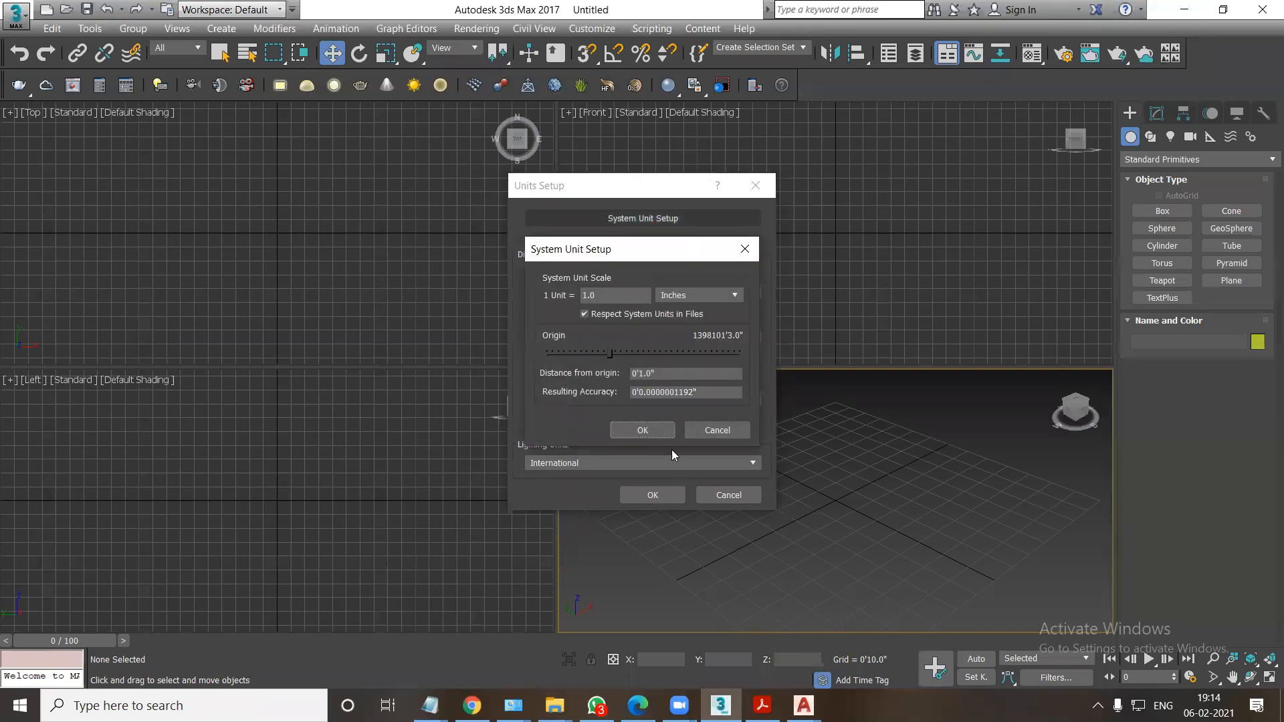
left_click(642, 427)
left_click(651, 494)
Import the new block drawing from the desktop into the Top viewport of 3ds Max and maximize that viewport.
left_click(763, 705)
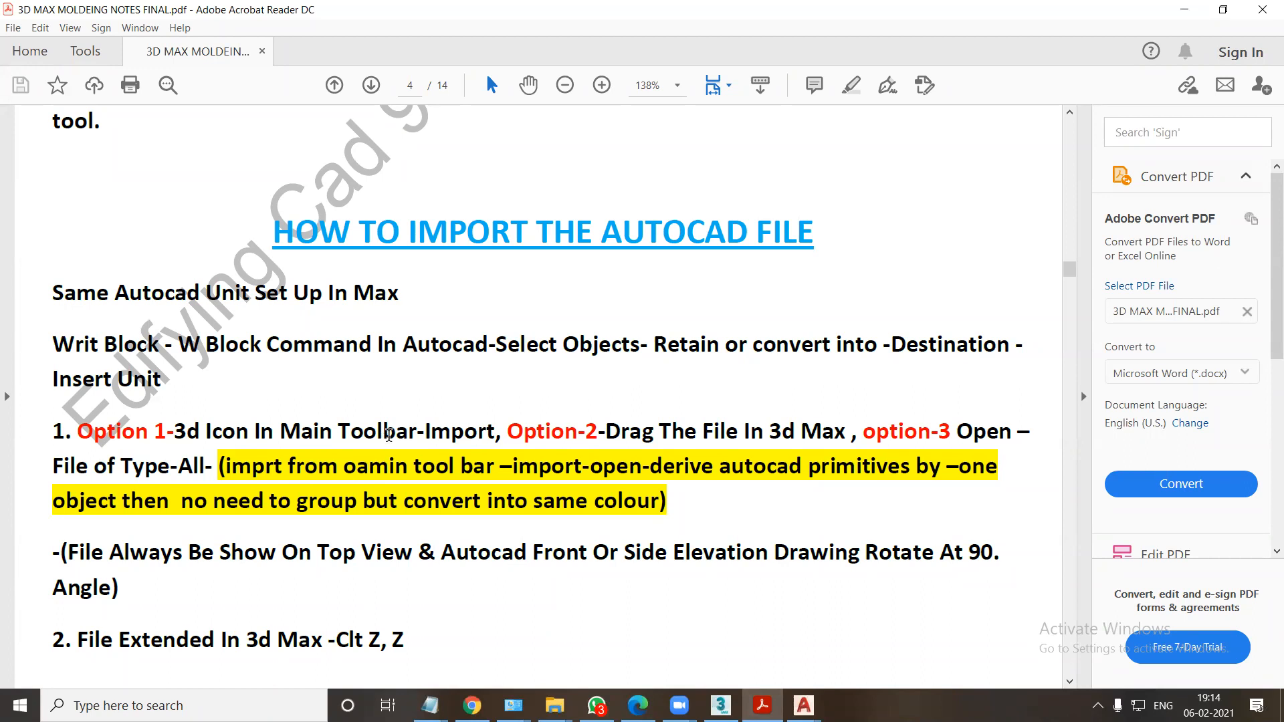
left_click(760, 706)
left_click(722, 705)
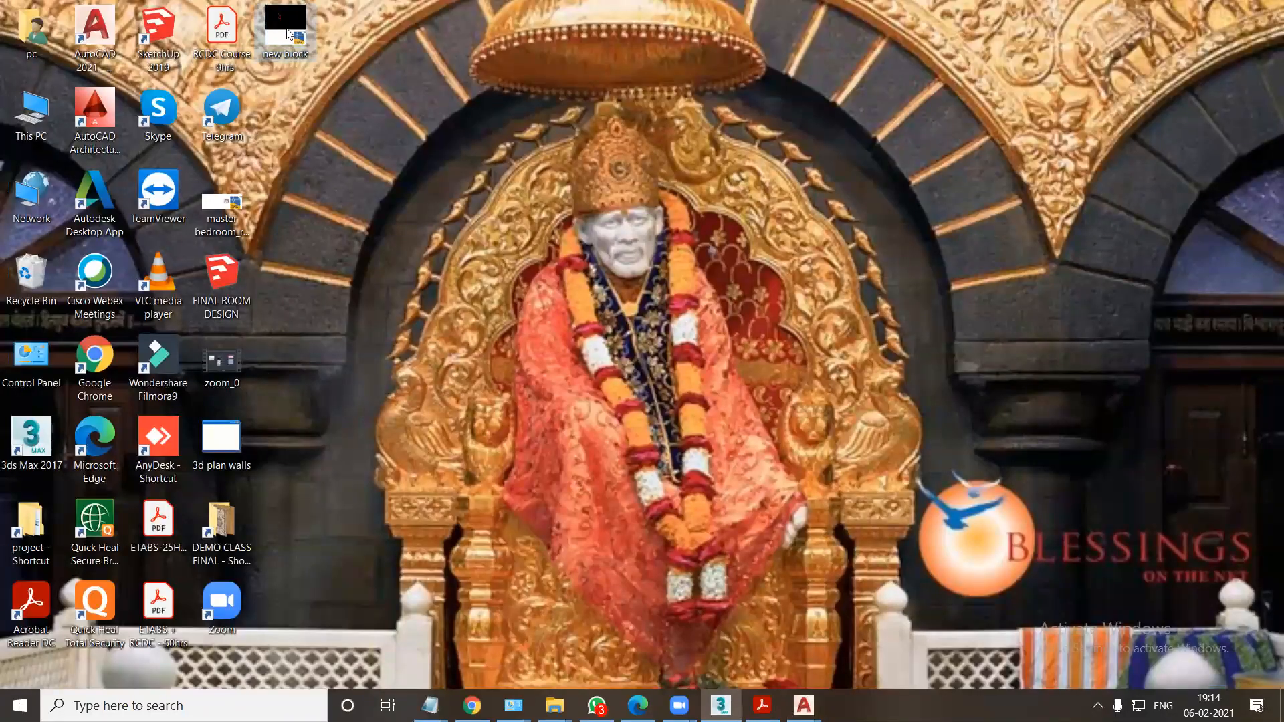
left_click(720, 705)
left_click_drag(720, 705, 322, 270)
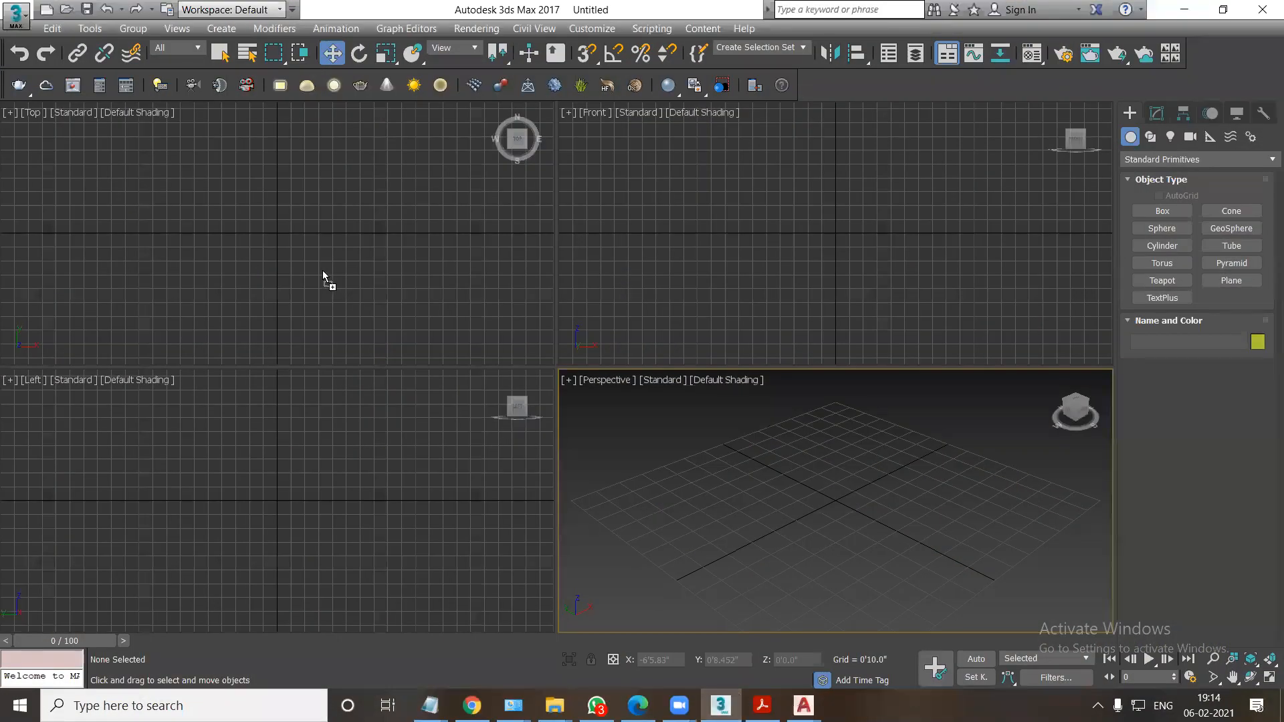
left_click(354, 283)
right_click(354, 284)
key("w")
key("alt+w")
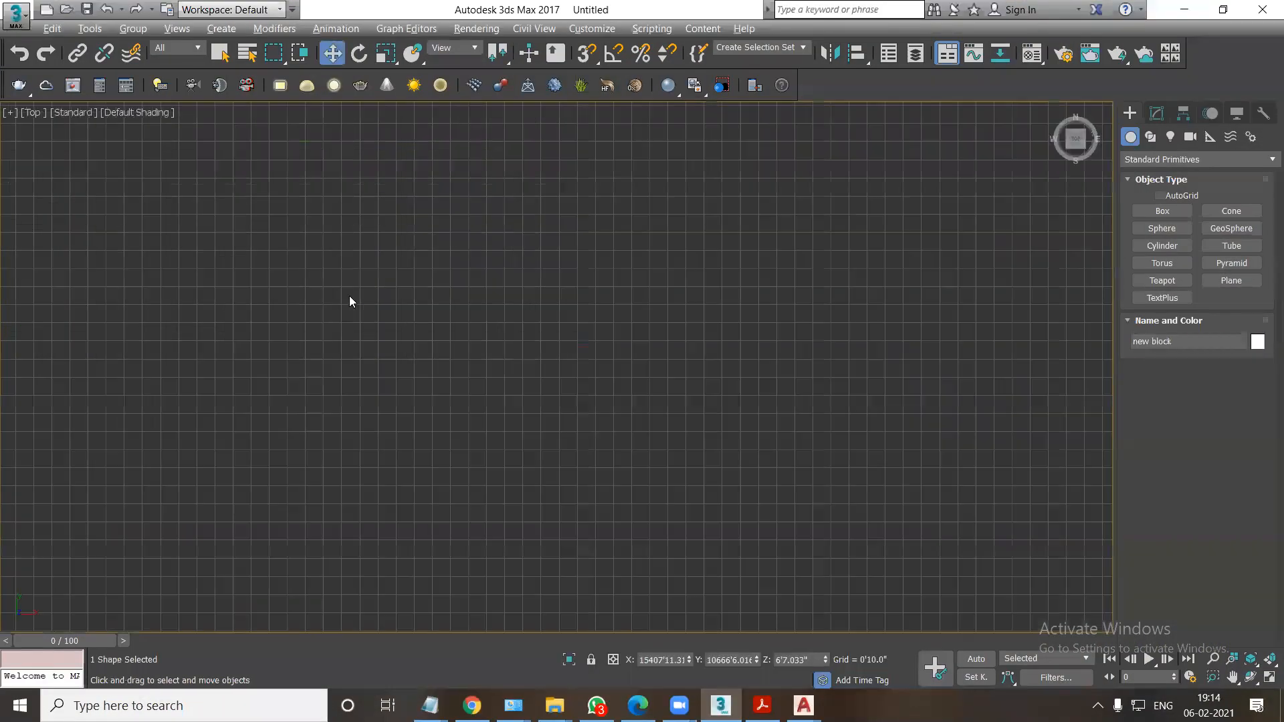
Frame the imported floor plan in the Top view and switch the view to wireframe display.
middle_click_drag(349, 295, 475, 366)
key("z")
scroll(469, 276, "down", 3)
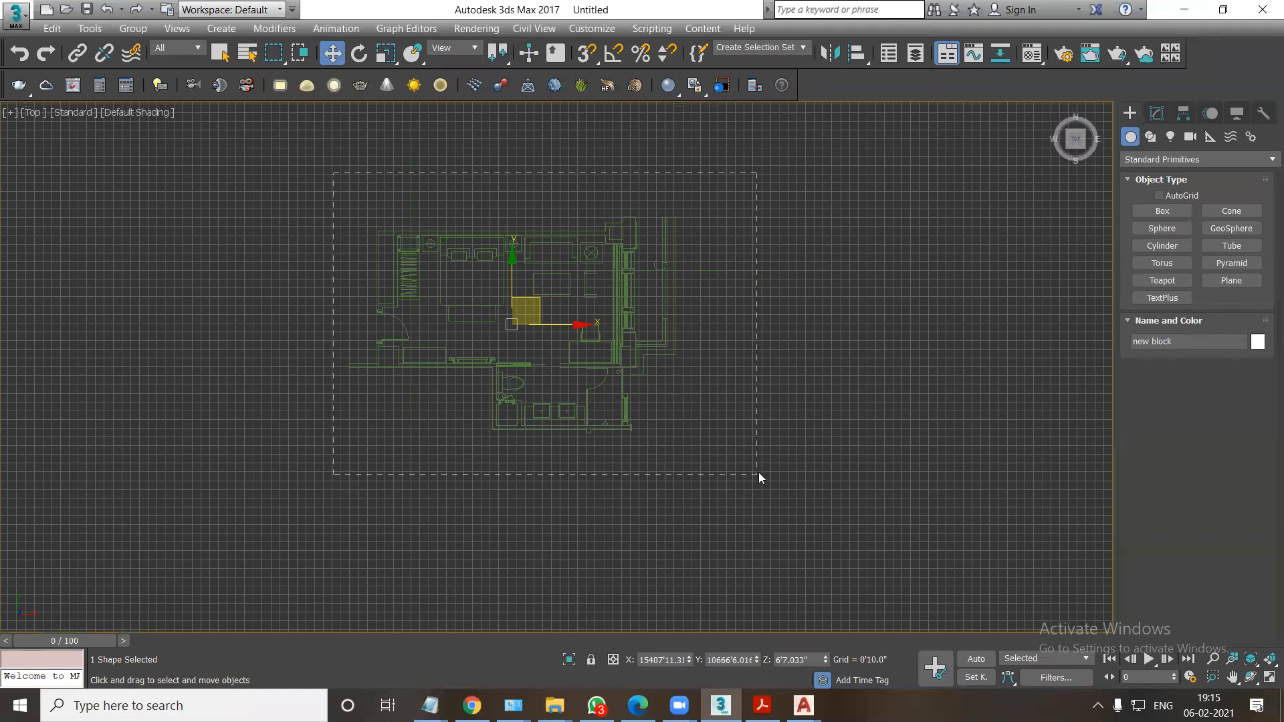
left_click_drag(758, 472, 758, 472)
key("F3")
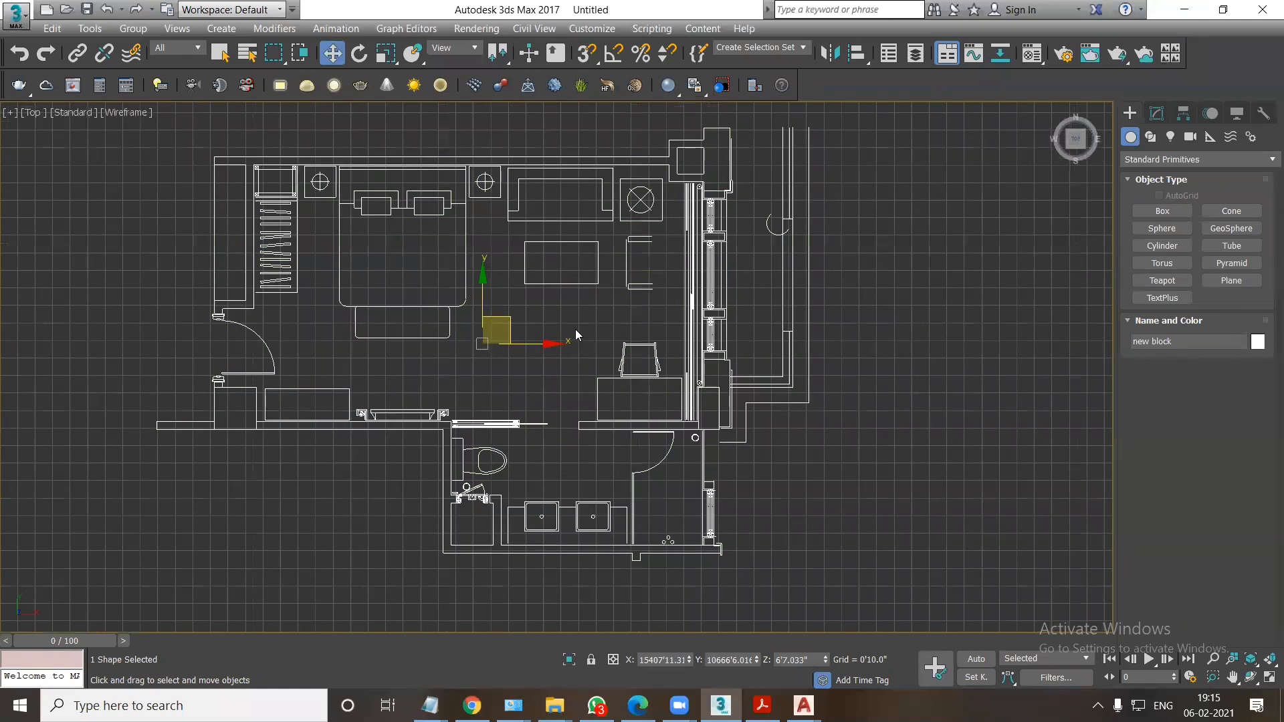
middle_click_drag(575, 328, 592, 361)
left_click(905, 436)
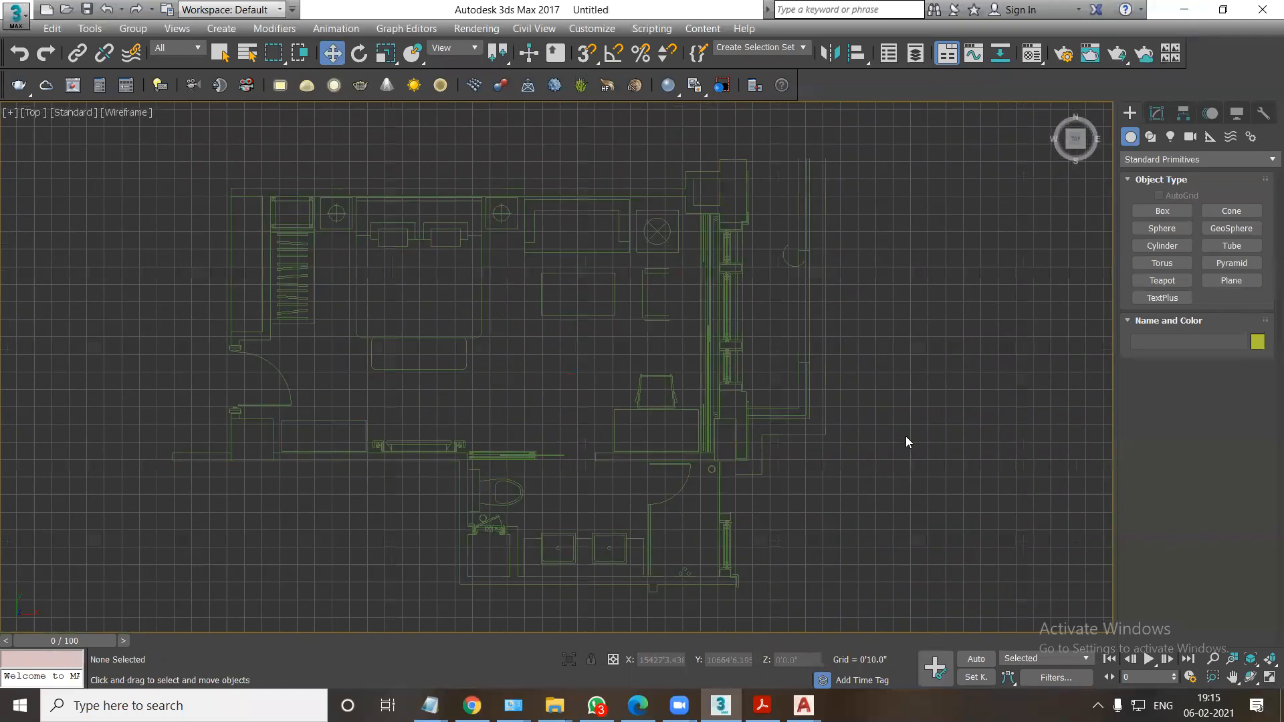
Move the imported plan to the origin by resetting its X, Y and Z position to 0'0.0".
left_click_drag(573, 328, 574, 328)
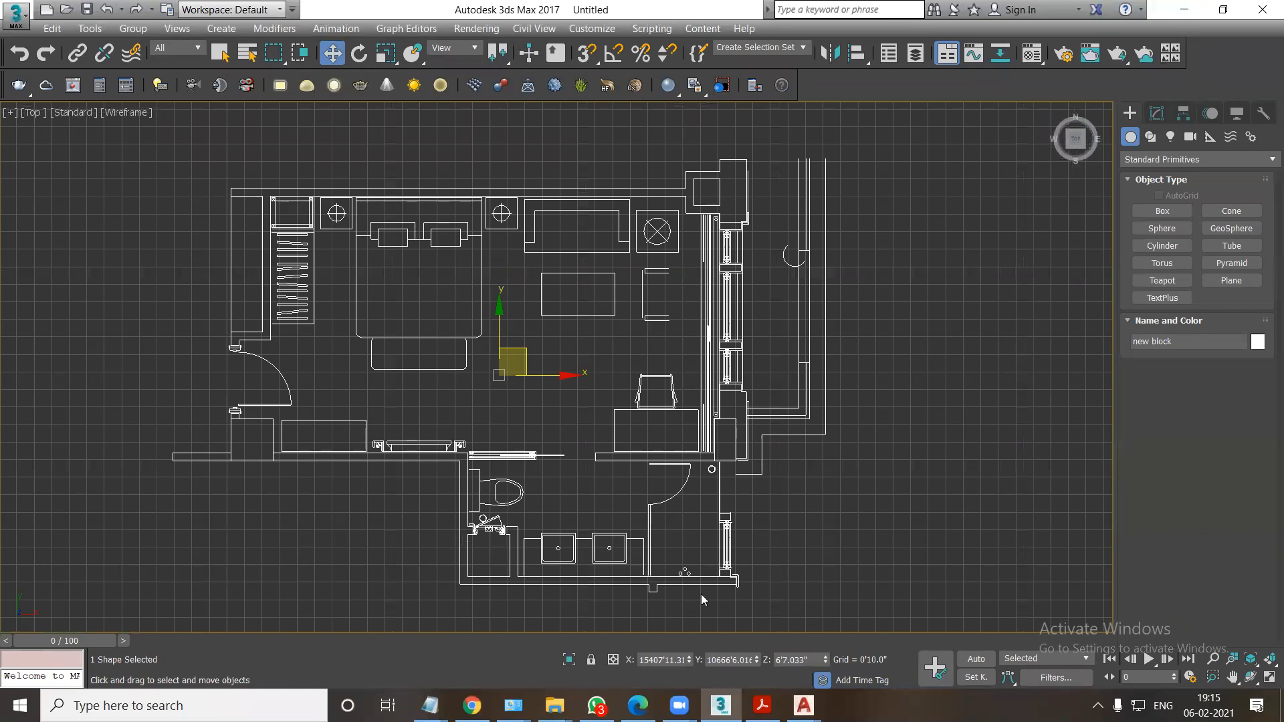
right_click(689, 660)
right_click(756, 659)
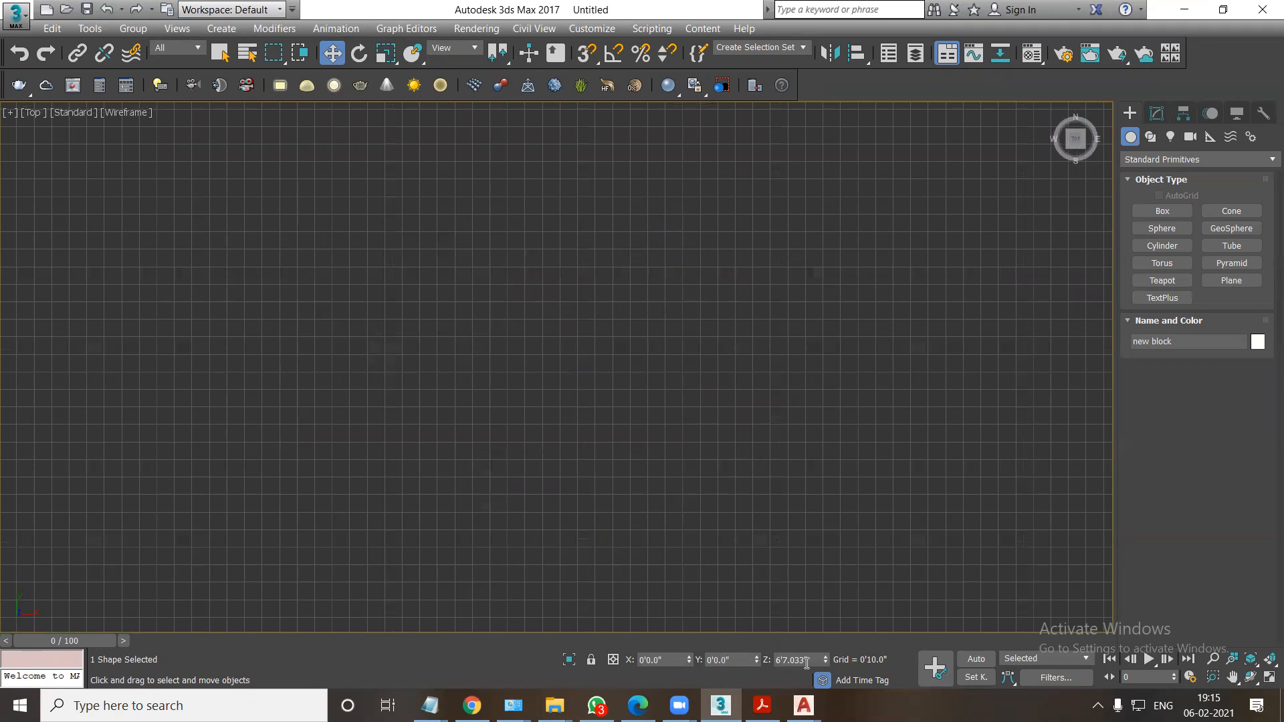
key("z")
middle_click_drag(731, 469, 729, 472)
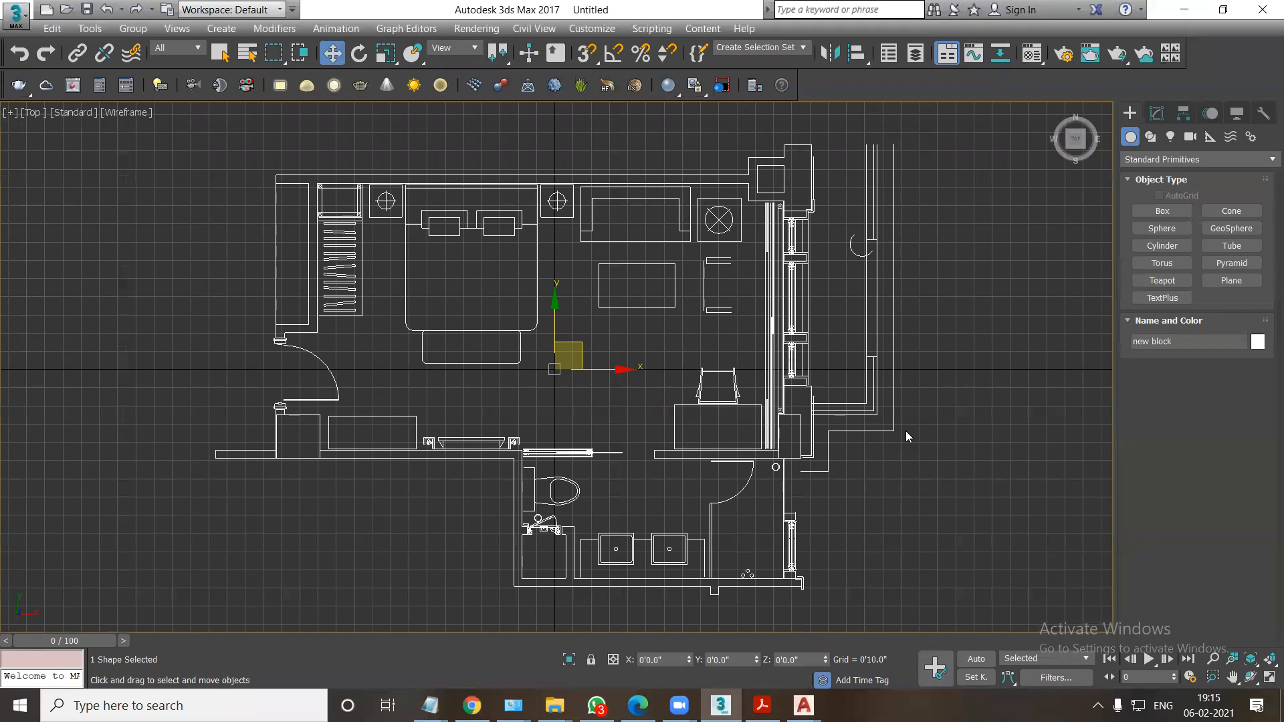
Check that Vertex is the active snap type, hide the grid in the Top view and deselect the plan.
right_click(585, 61)
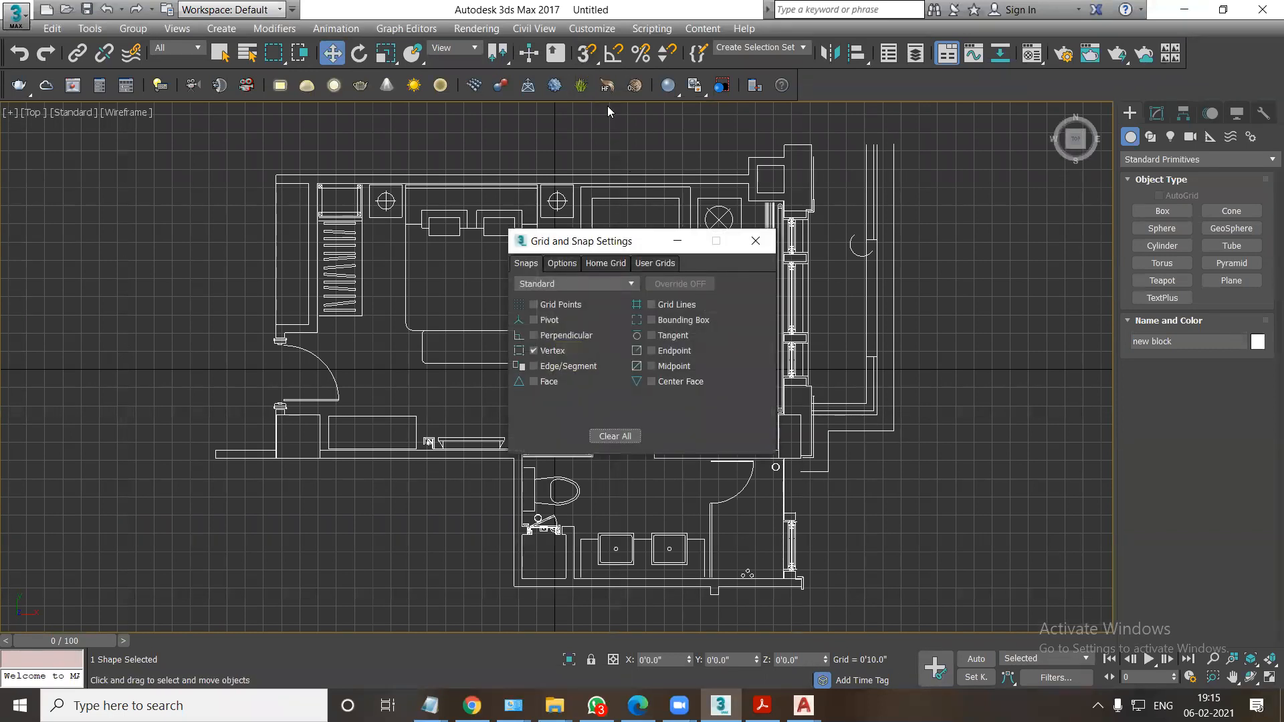
left_click(756, 245)
key("g")
left_click(1078, 240)
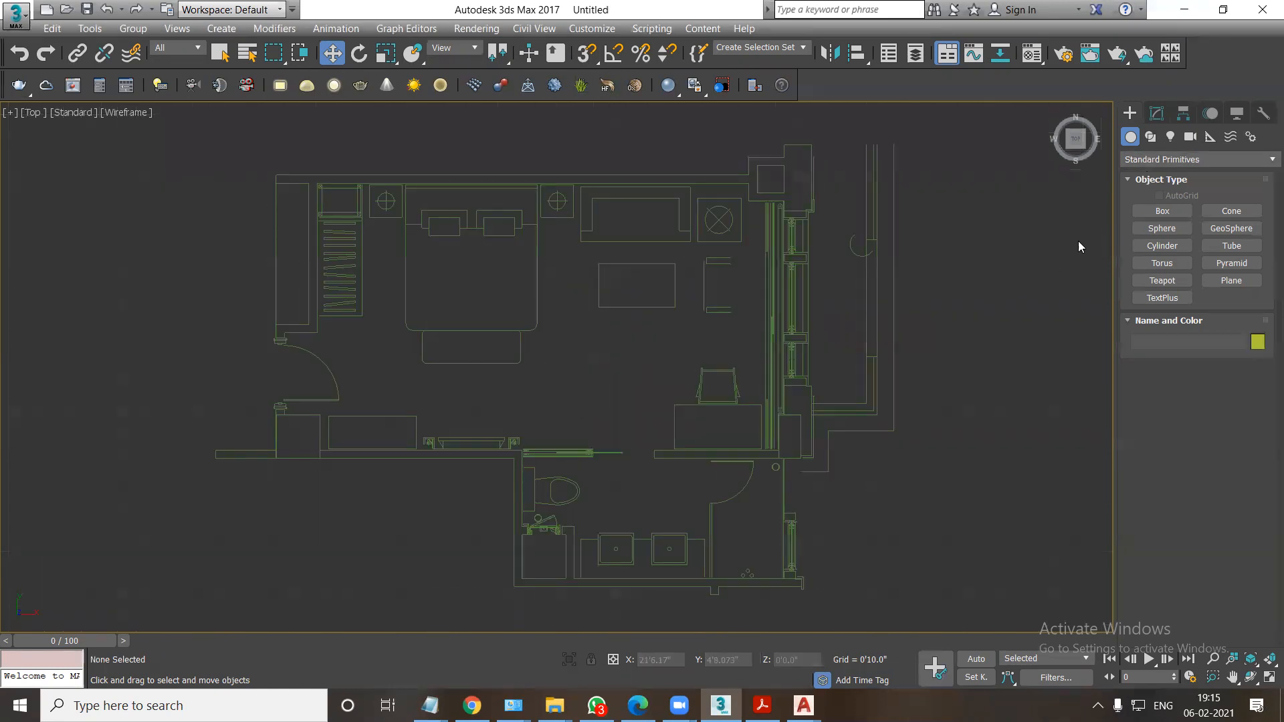
Start the Rectangle spline with a light red object color and turn off random color assignment.
left_click(1150, 138)
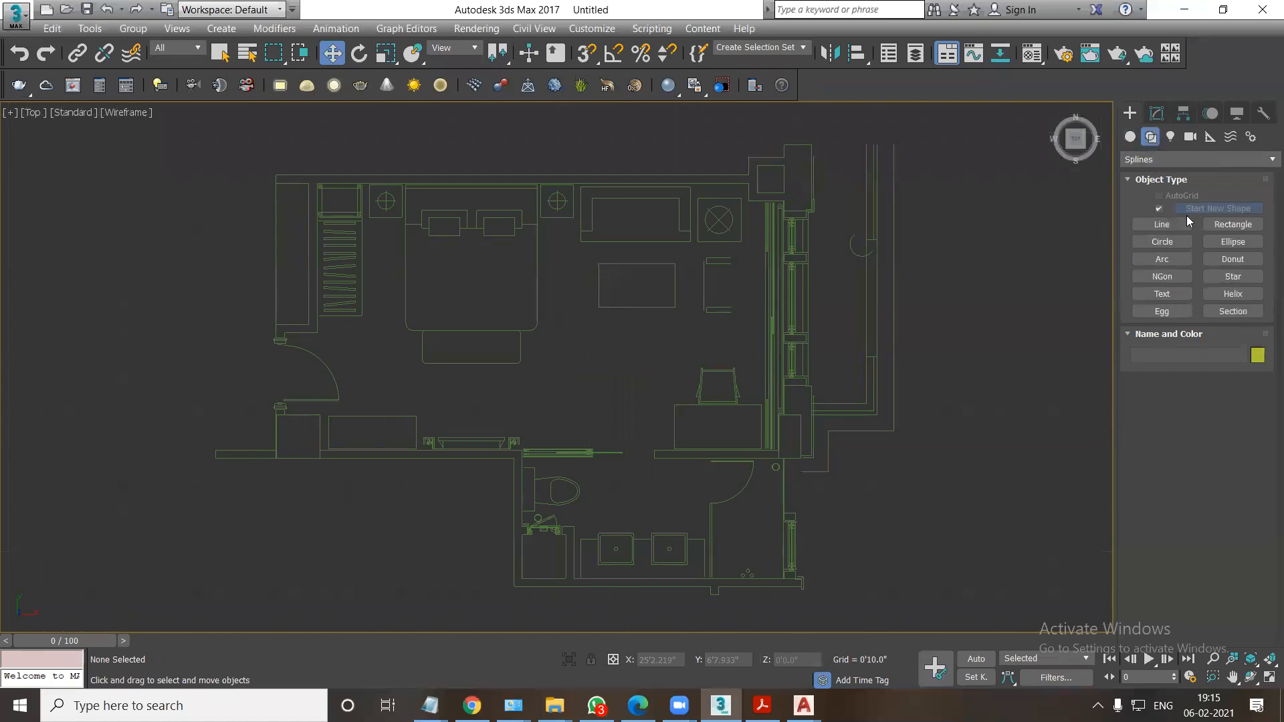
left_click(1224, 223)
left_click(1257, 355)
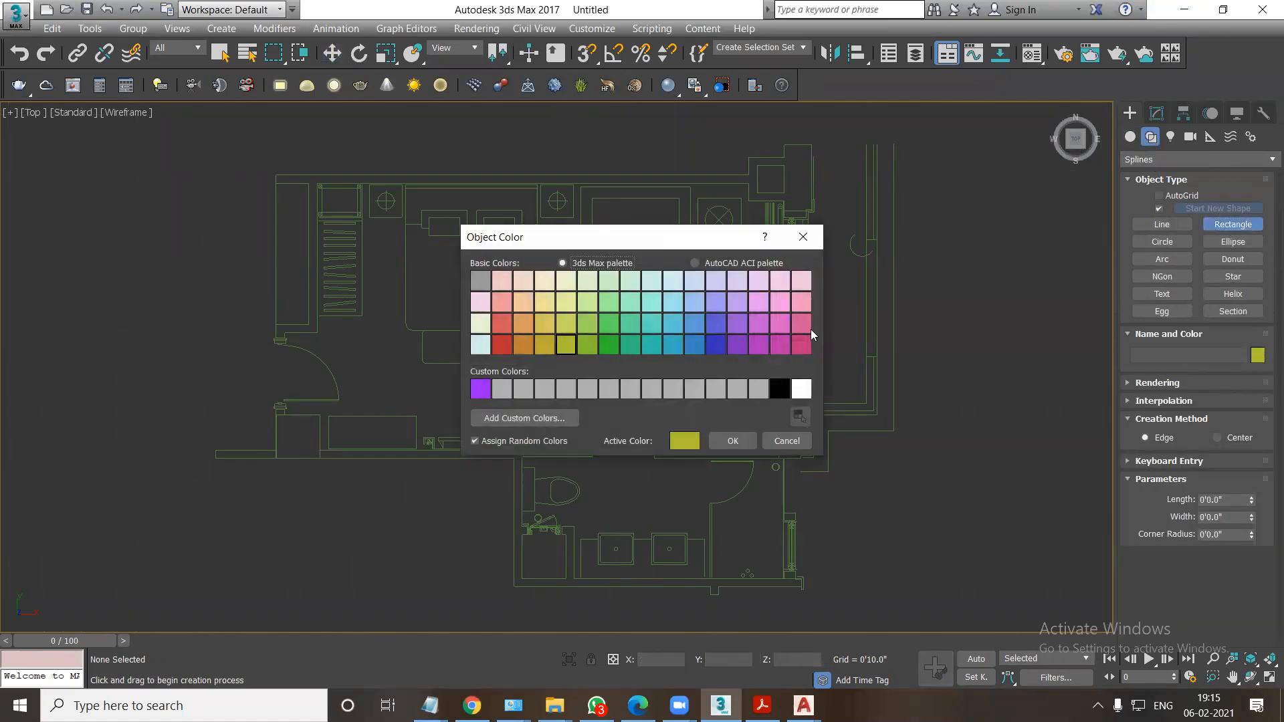
left_click(498, 329)
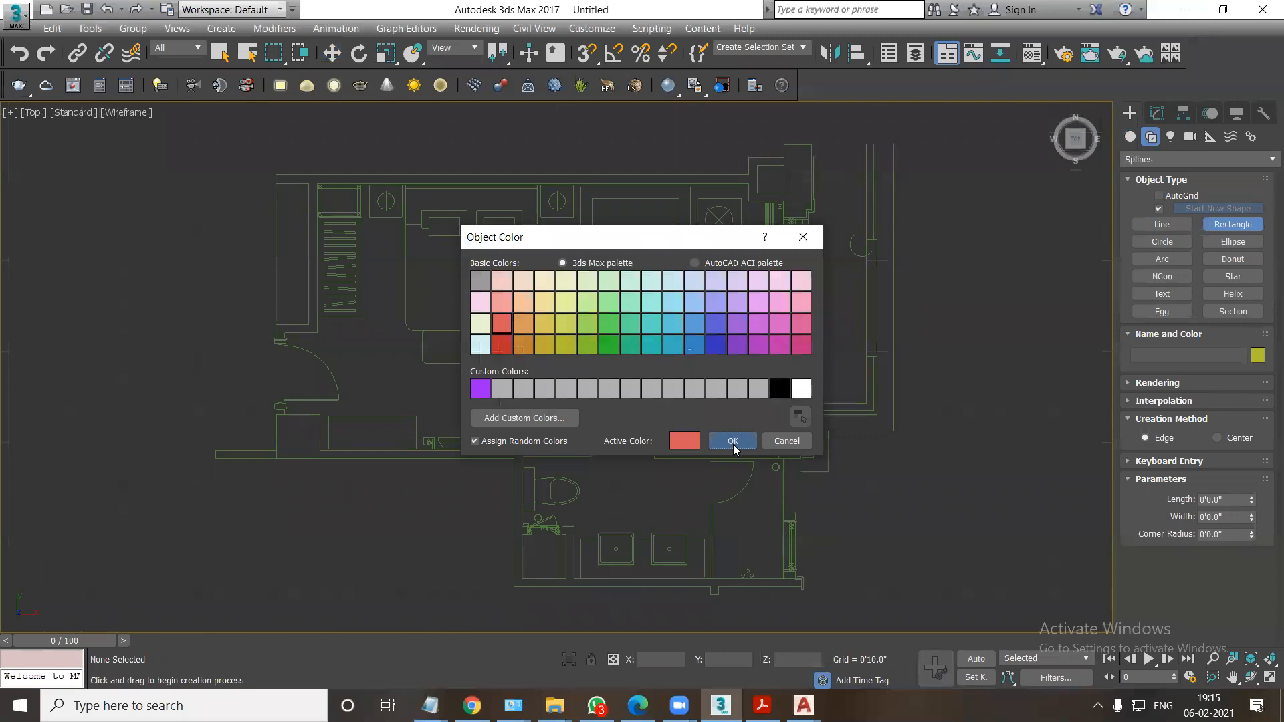
left_click(732, 441)
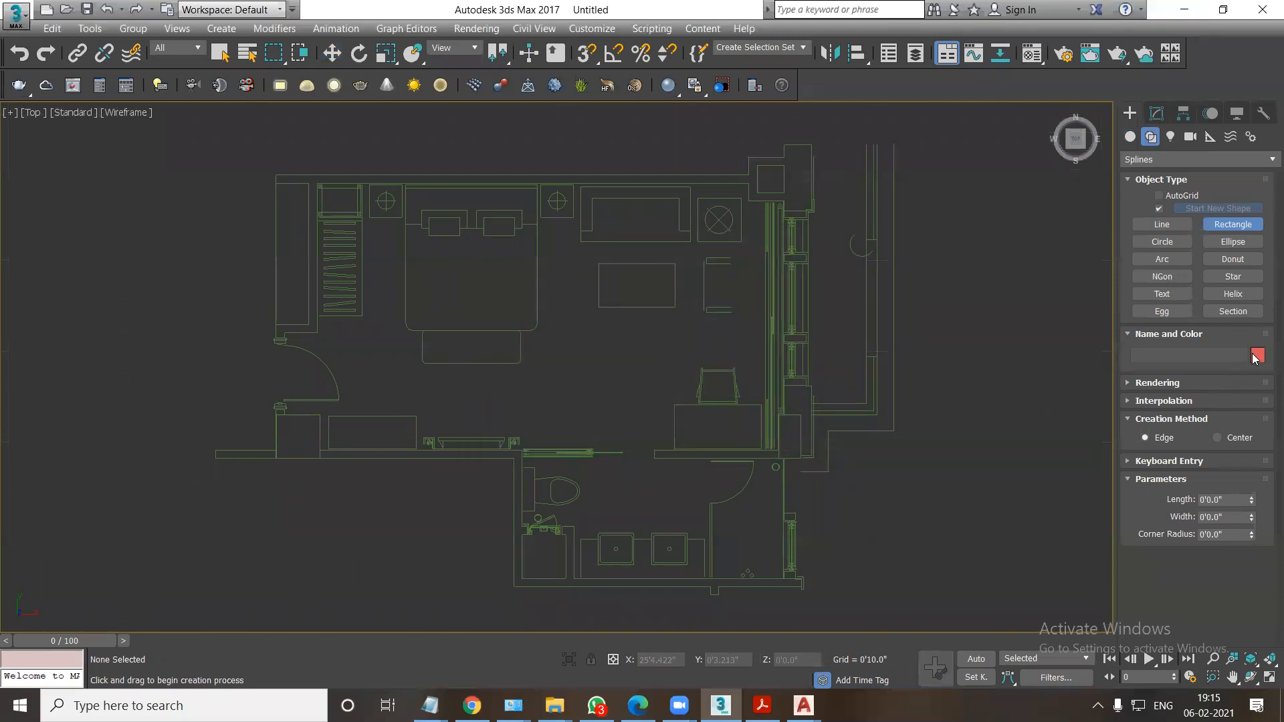
left_click(1256, 357)
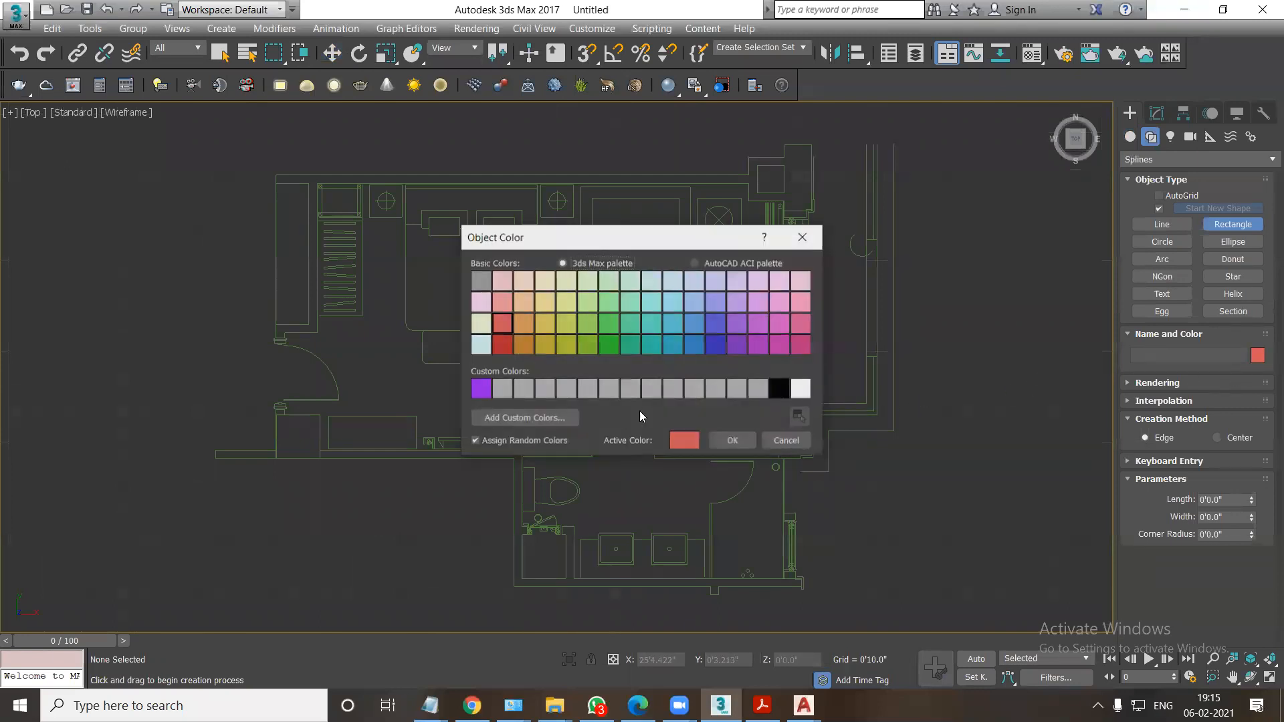
left_click(732, 441)
Turn on 3D snap and trace the bedroom's upper wall with a rectangle 0'4.5" long and 21'7.5" wide.
middle_click_drag(512, 189, 464, 261)
left_click(586, 53)
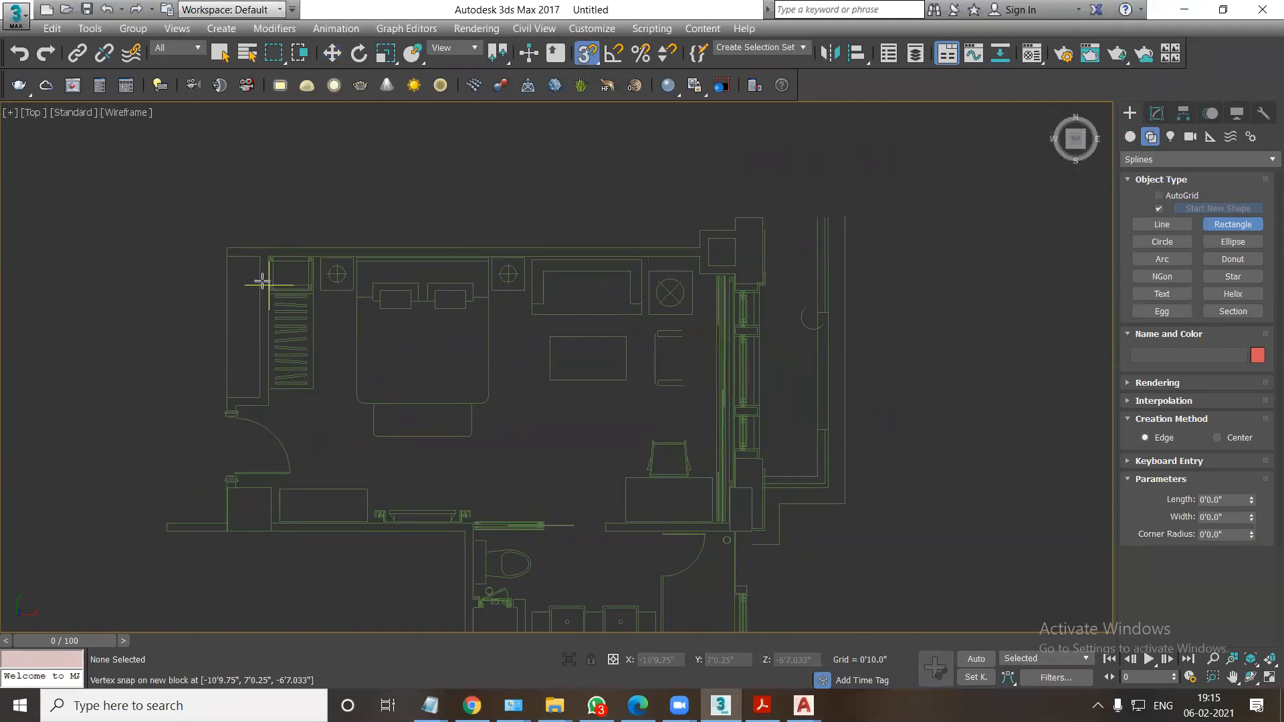
scroll(258, 278, "up", 3)
mouse_move(119, 274)
left_mouse_down()
mouse_move(587, 367)
mouse_move(861, 354)
left_mouse_up()
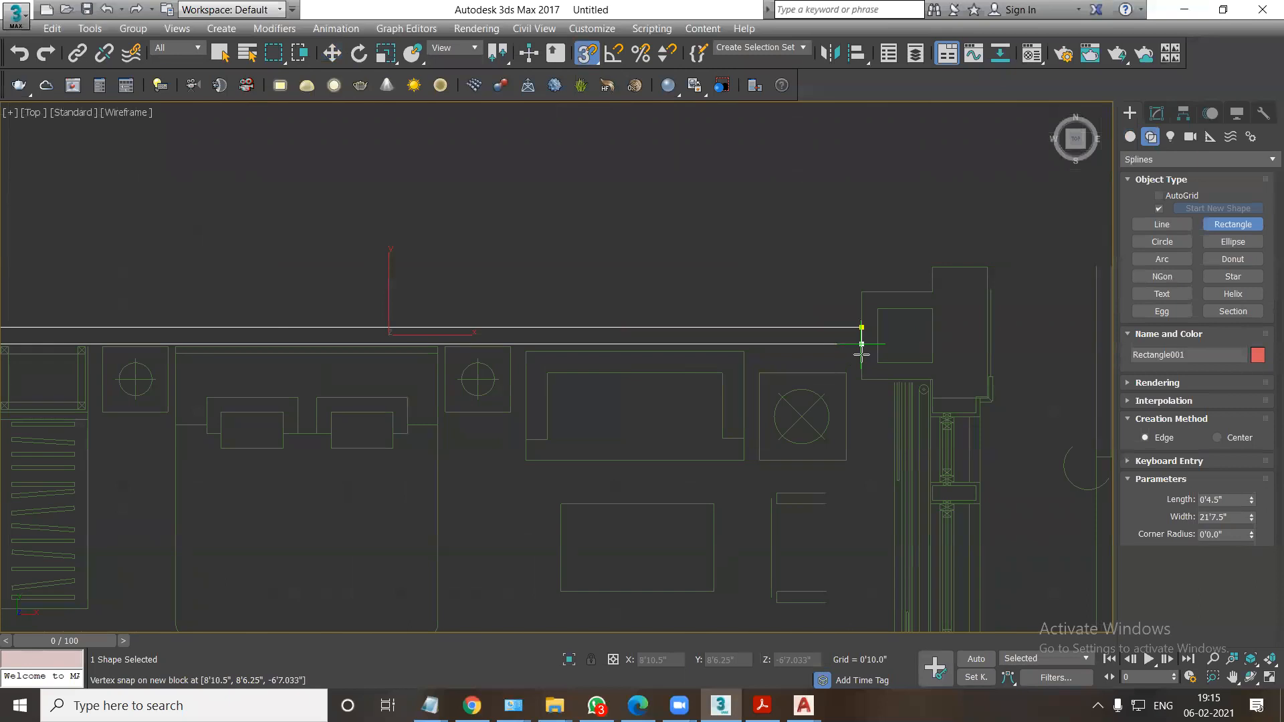
Trace rectangles over the columns at both ends of the bedroom's window wall, the lowest one 2'0.0" by 1'7.5".
left_click_drag(858, 288, 932, 379)
left_click_drag(937, 261, 988, 398)
mouse_move(1010, 630)
middle_mouse_down()
mouse_move(889, 522)
mouse_move(828, 341)
mouse_move(846, 397)
middle_mouse_up()
mouse_move(830, 334)
left_mouse_down()
mouse_move(764, 442)
mouse_move(837, 570)
left_mouse_up()
middle_click_drag(630, 474, 636, 378)
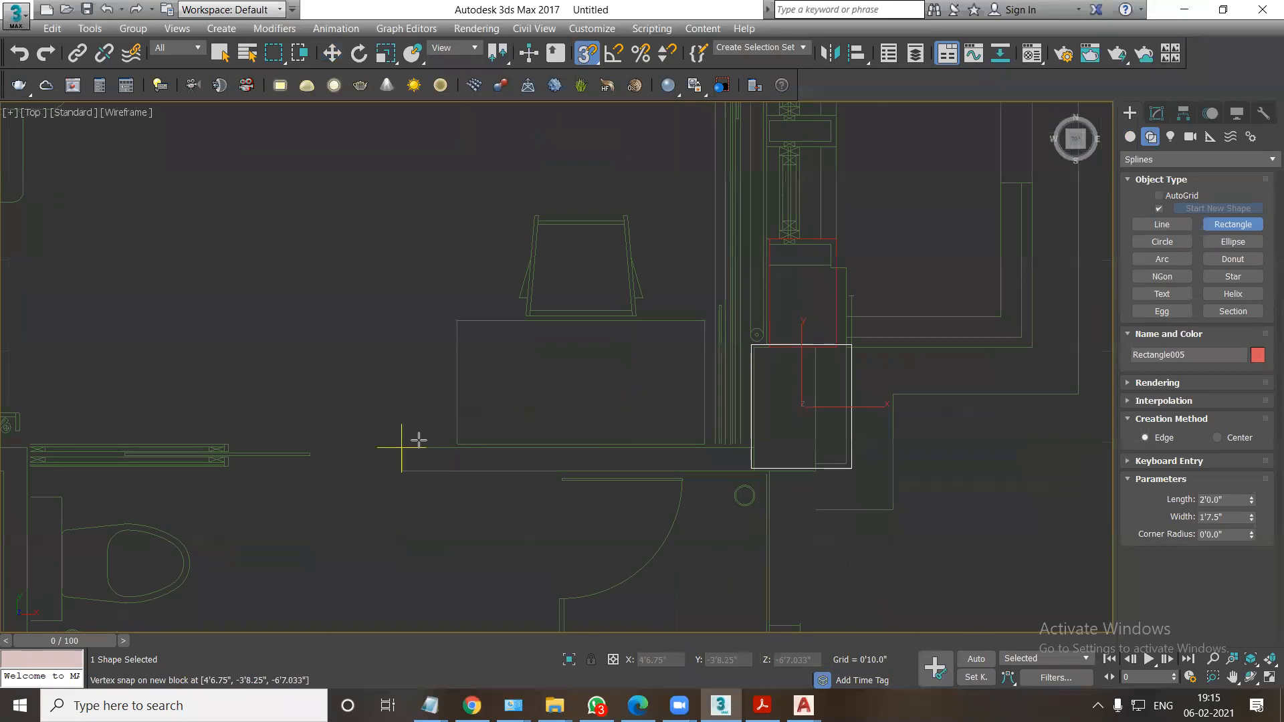
Trace the wall behind the desk as a 0'4.5" by 5'8.25" rectangle and the shower partition as 3'4.75" by 0'1.0".
left_click_drag(402, 470, 754, 448)
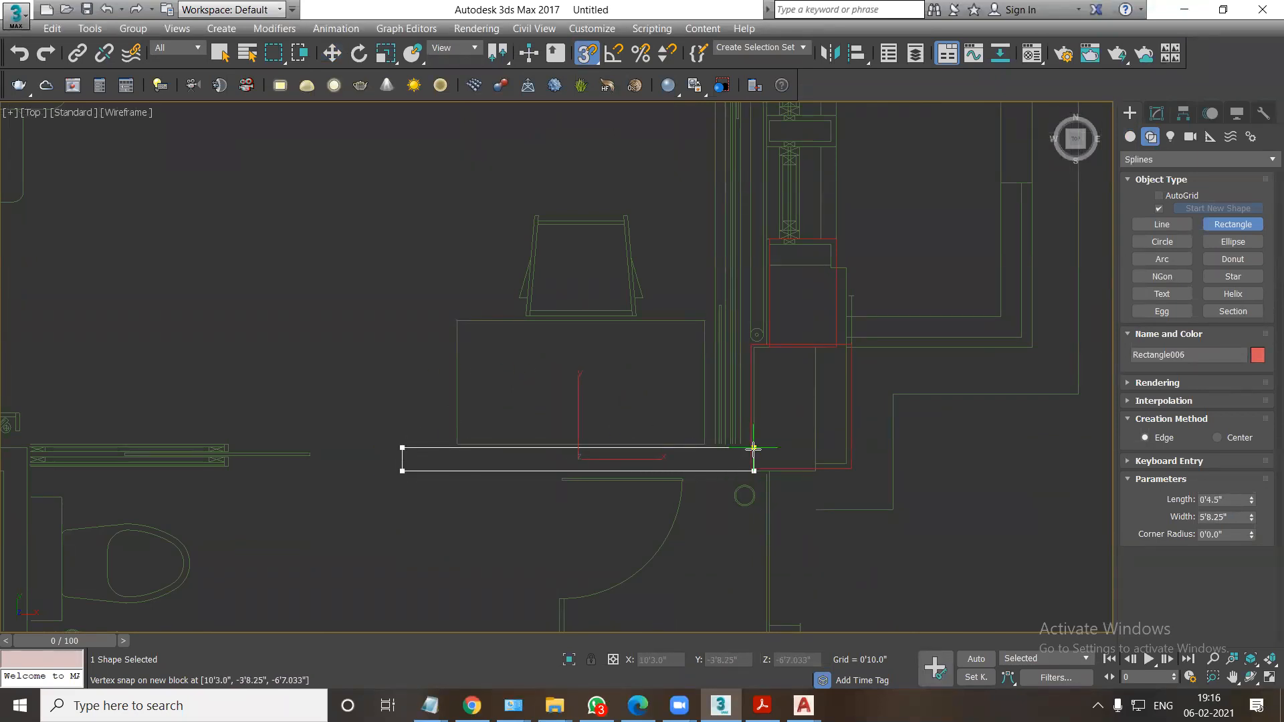
middle_click_drag(680, 501, 712, 341)
middle_click_drag(651, 430, 662, 328)
left_click_drag(597, 349, 608, 542)
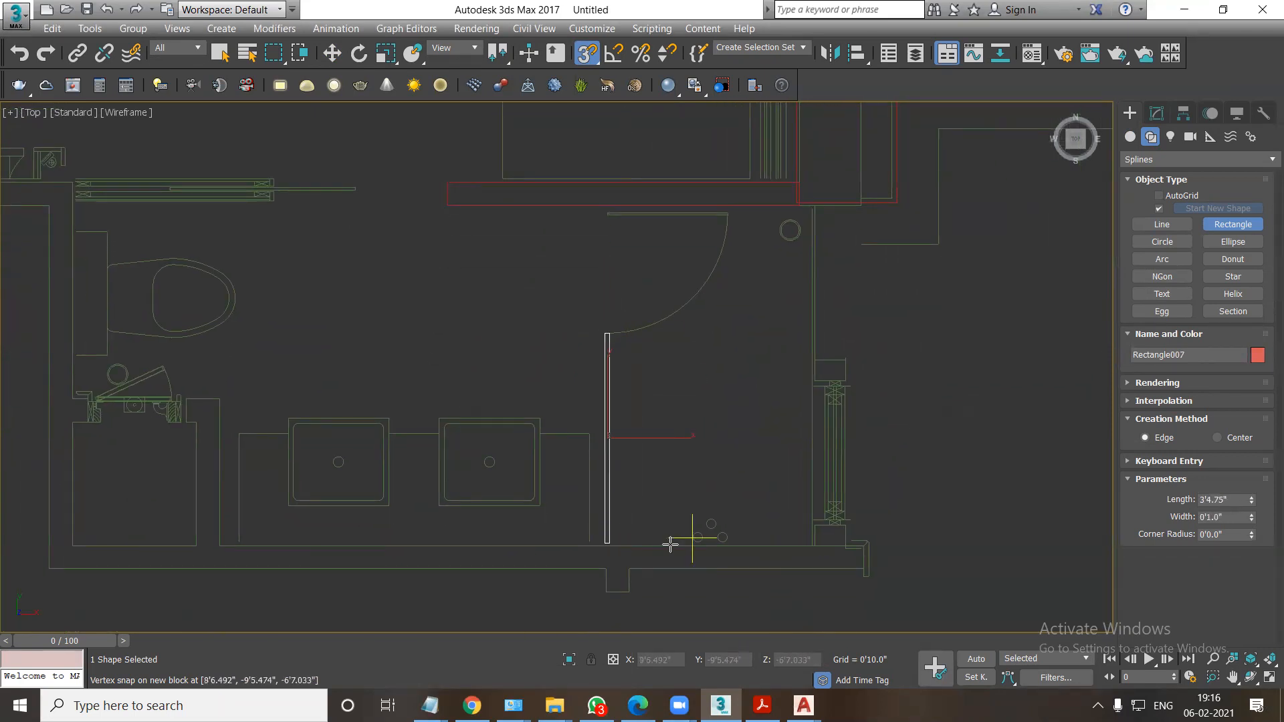
Trace rectangles over the wall pieces beside the bathroom window and along the bathroom's lower wall.
middle_click_drag(838, 555, 873, 449)
mouse_move(895, 440)
left_mouse_down()
mouse_move(642, 461)
mouse_move(674, 490)
left_mouse_up()
scroll(642, 470, "up", 1)
middle_click_drag(674, 481, 765, 457)
scroll(765, 457, "down", 1)
left_click_drag(761, 421, 185, 442)
Trace rectangles over the bathroom's left wall and the short walls around the shaft below the toilet.
left_click_drag(353, 273, 331, 421)
scroll(339, 305, "up", 2)
left_click_drag(327, 261, 315, 290)
middle_click_drag(159, 304, 315, 350)
left_click_drag(306, 509, 600, 309)
middle_click_drag(669, 601, 550, 450)
scroll(551, 515, "up", 3)
left_click_drag(483, 346, 532, 420)
Trace the wall behind the TV unit as a 0'4.5" by 9'3.0" rectangle and the adjoining entrance column as 2'0.0" by 2'0.0".
scroll(525, 401, "down", 5)
middle_click_drag(515, 349, 667, 513)
left_click_drag(656, 329, 326, 357)
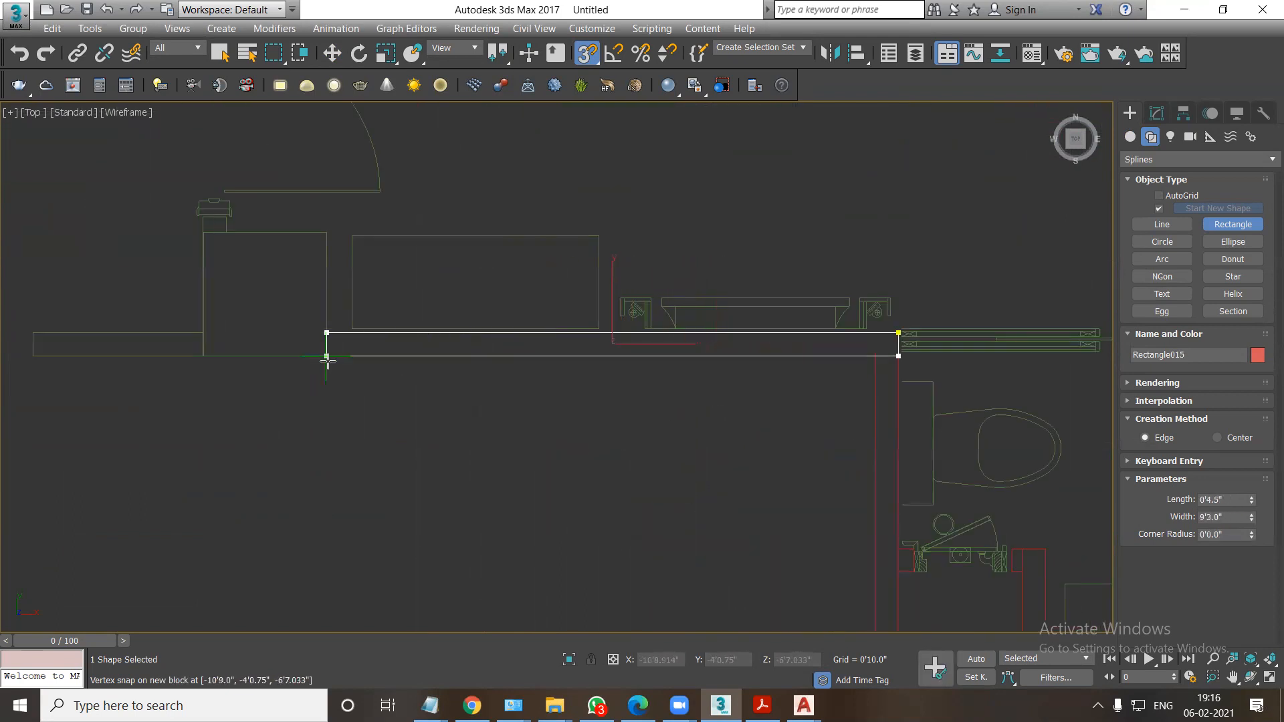
left_click_drag(325, 233, 200, 357)
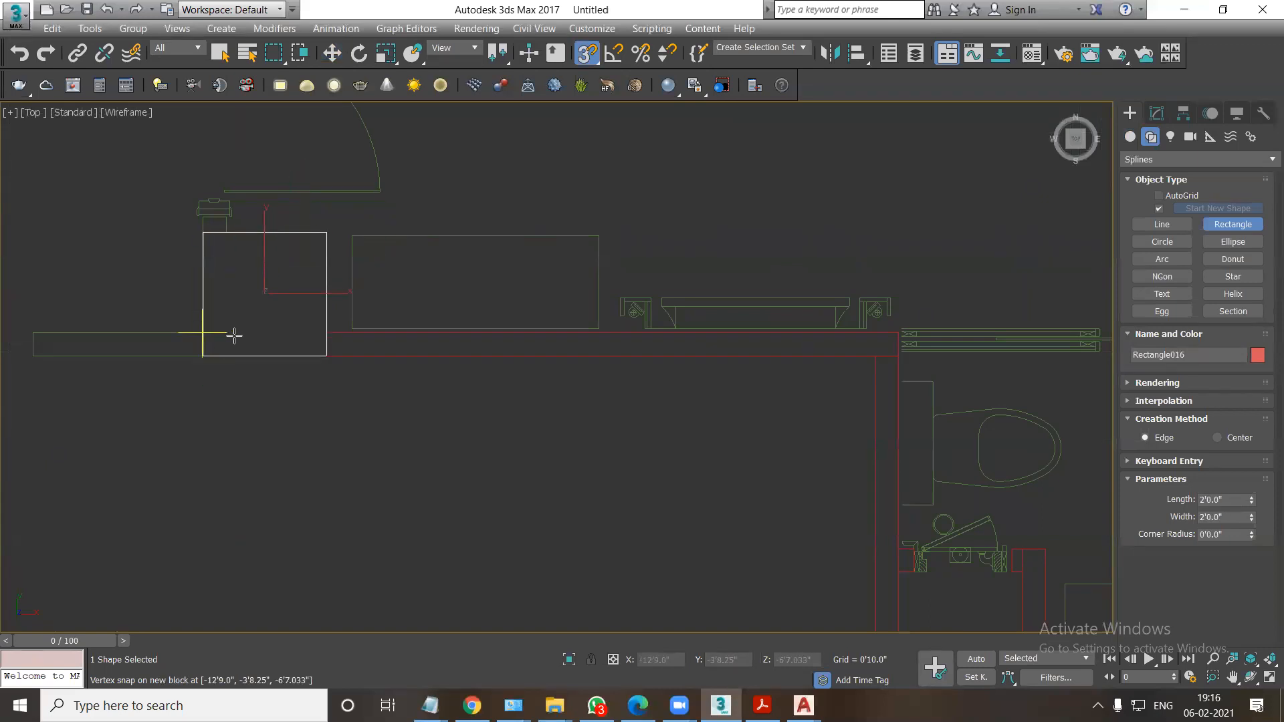
Trace the short wall piece above the entrance door with a rectangle 0'7.5" long and 0'4.5" wide.
scroll(234, 335, "down", 1)
middle_click_drag(235, 329, 339, 507)
scroll(312, 452, "up", 2)
scroll(312, 449, "down", 2)
middle_click_drag(333, 368, 341, 439)
scroll(341, 439, "up", 3)
left_click_drag(296, 429, 327, 484)
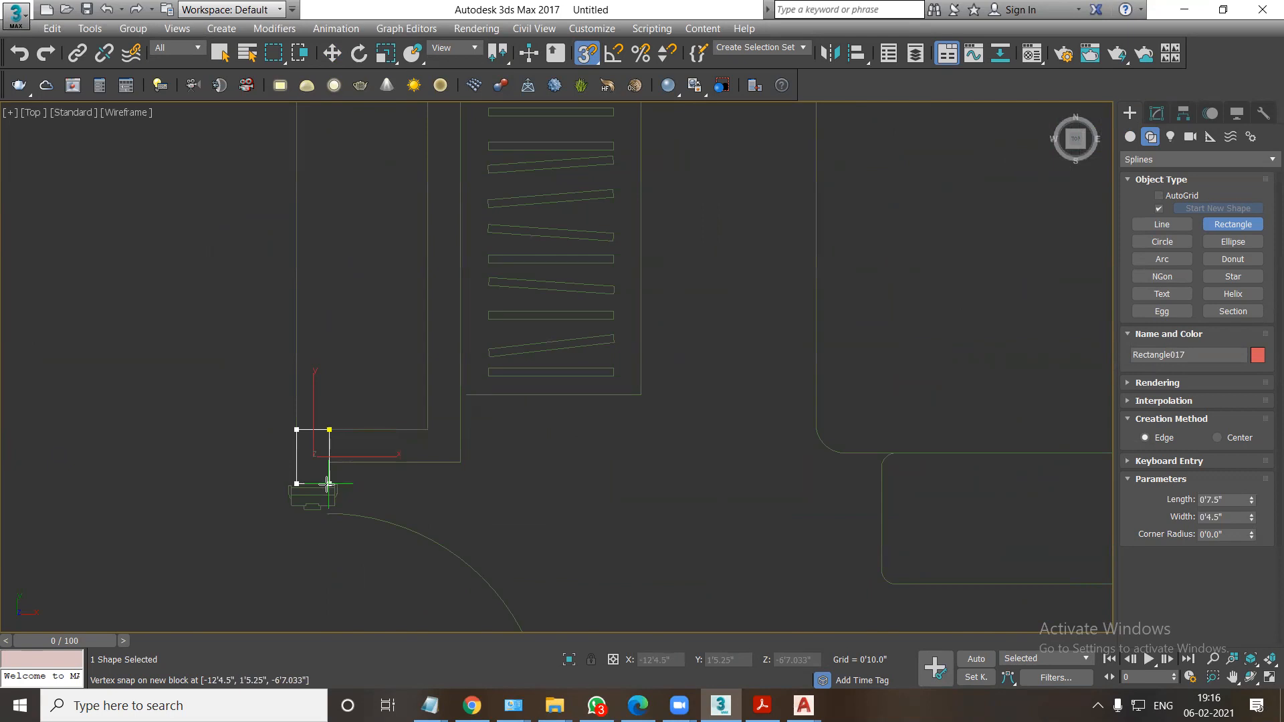
Trace rectangles over the short wall near the entrance door and the 6'5.5" by 0'4.5" wall beside the wardrobe.
left_click_drag(329, 429, 460, 461)
scroll(418, 374, "down", 3)
left_click_drag(430, 260, 446, 544)
scroll(544, 443, "down", 3)
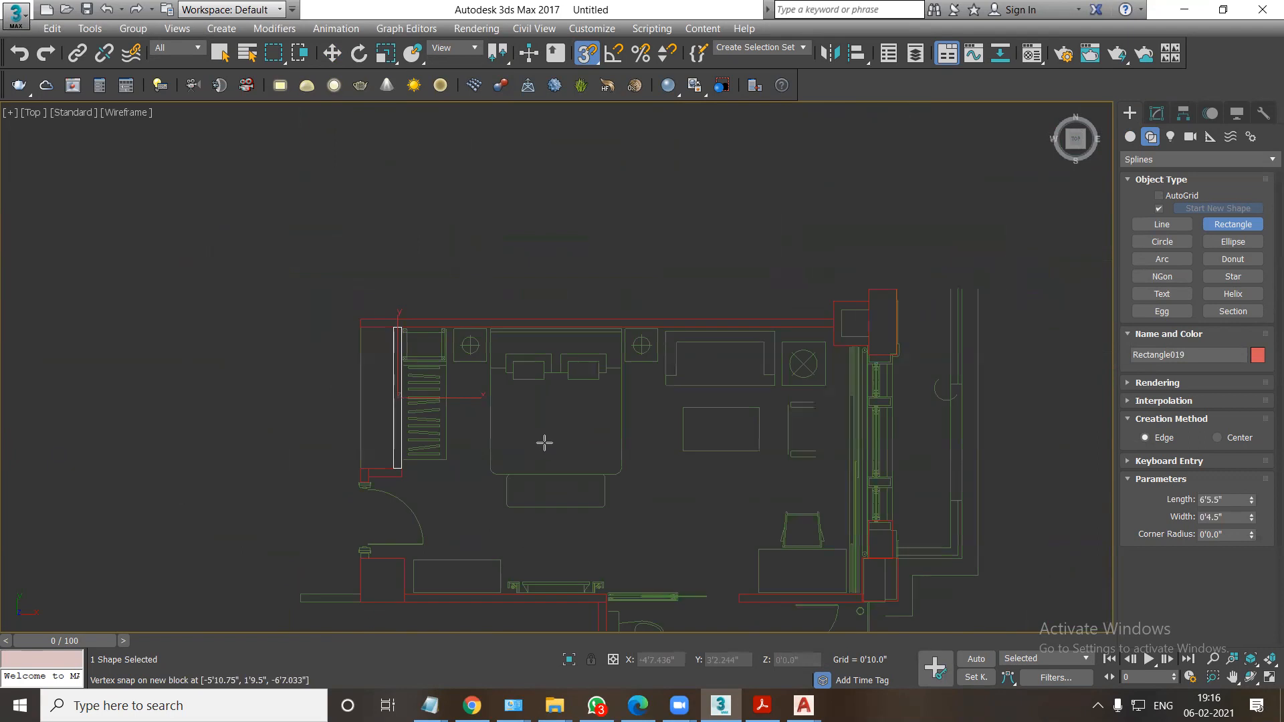
Select the imported AutoCAD plan and hide it so only the traced rectangles remain in view.
left_click(332, 55)
middle_click_drag(646, 403, 589, 345)
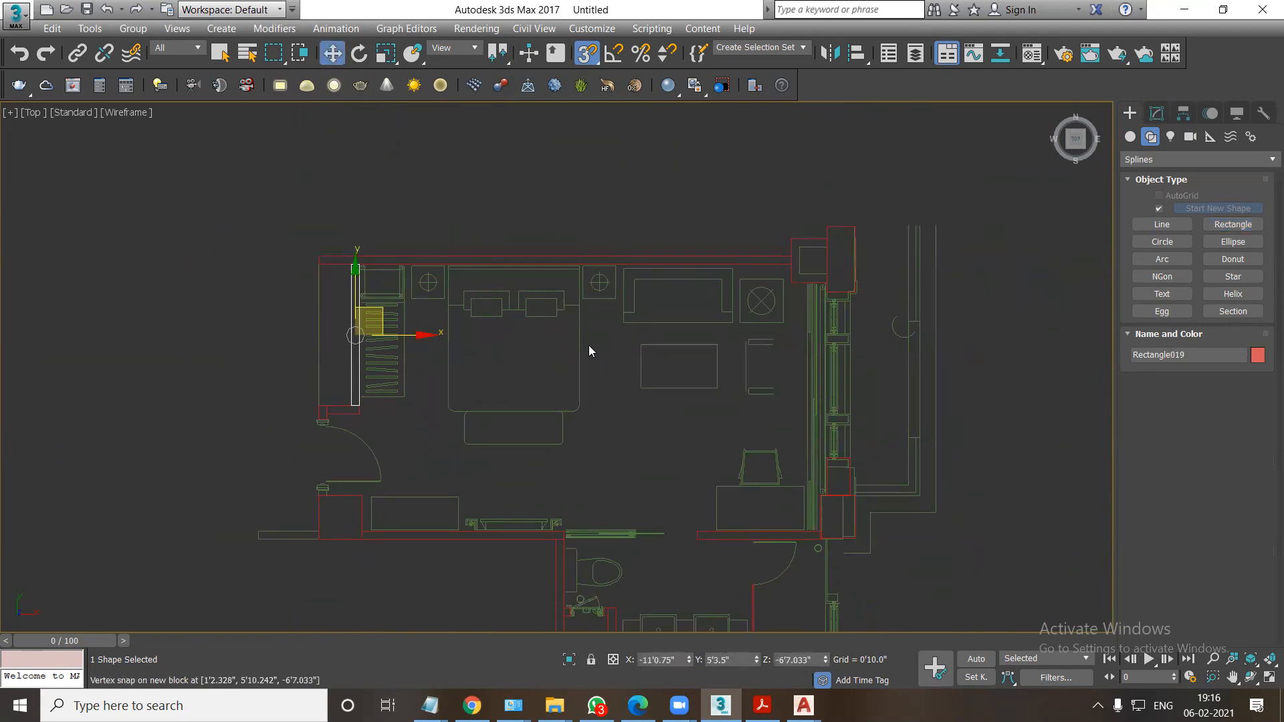
left_click(612, 298)
right_click(610, 303)
left_click(647, 255)
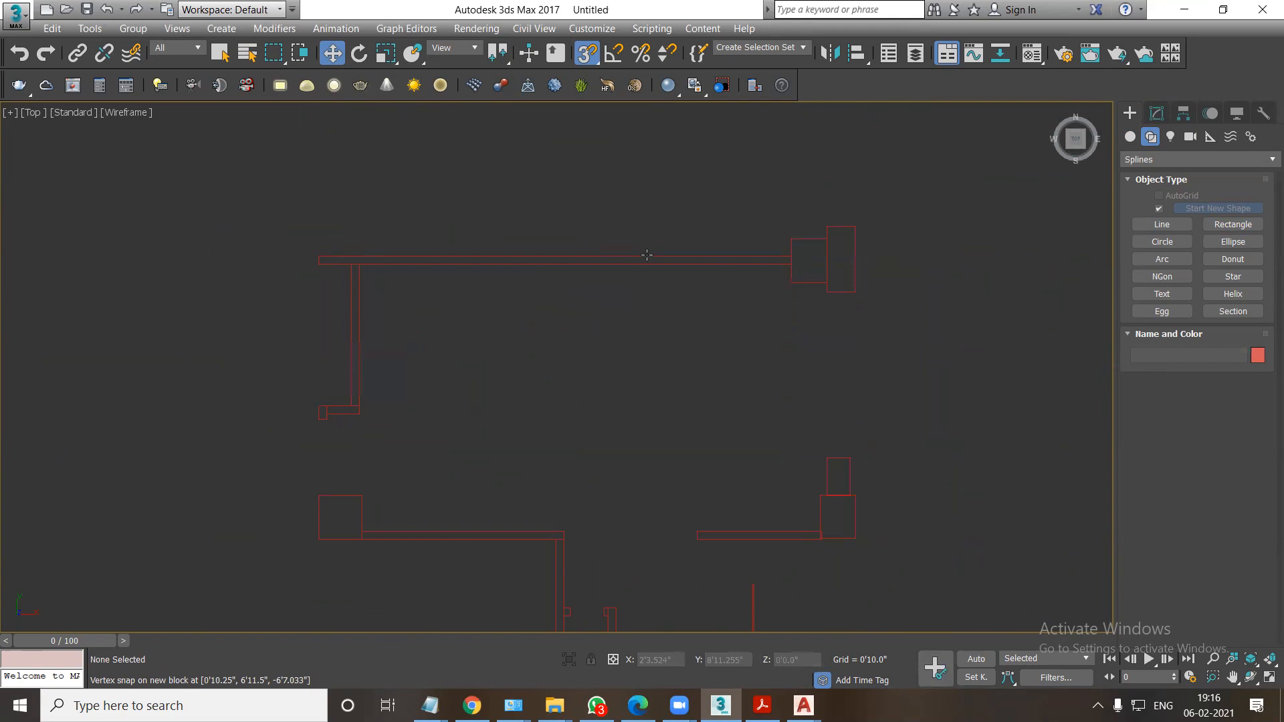
Apply Edit Spline to the long wall rectangle behind the bed and attach all the other traced rectangles to it.
left_click(646, 255)
left_click(1155, 113)
left_click(1139, 161)
left_click(1153, 95)
scroll(1207, 516, "down", 3)
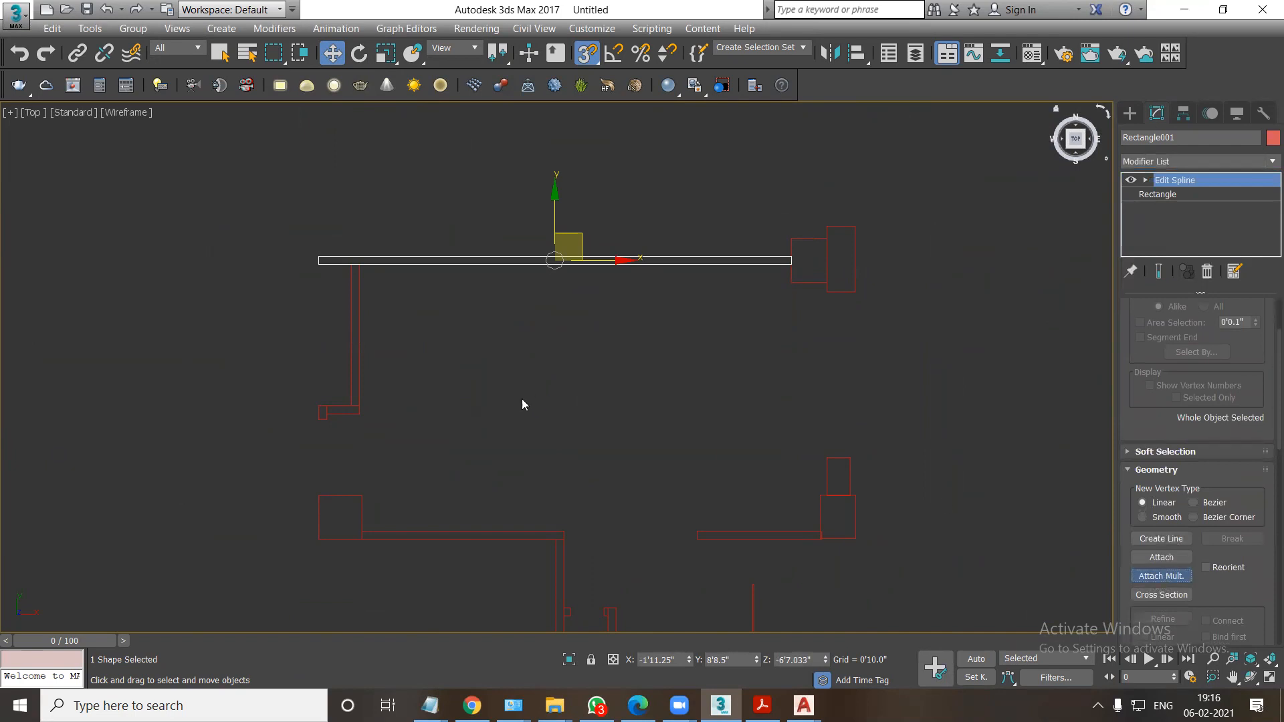
key("ctrl+a")
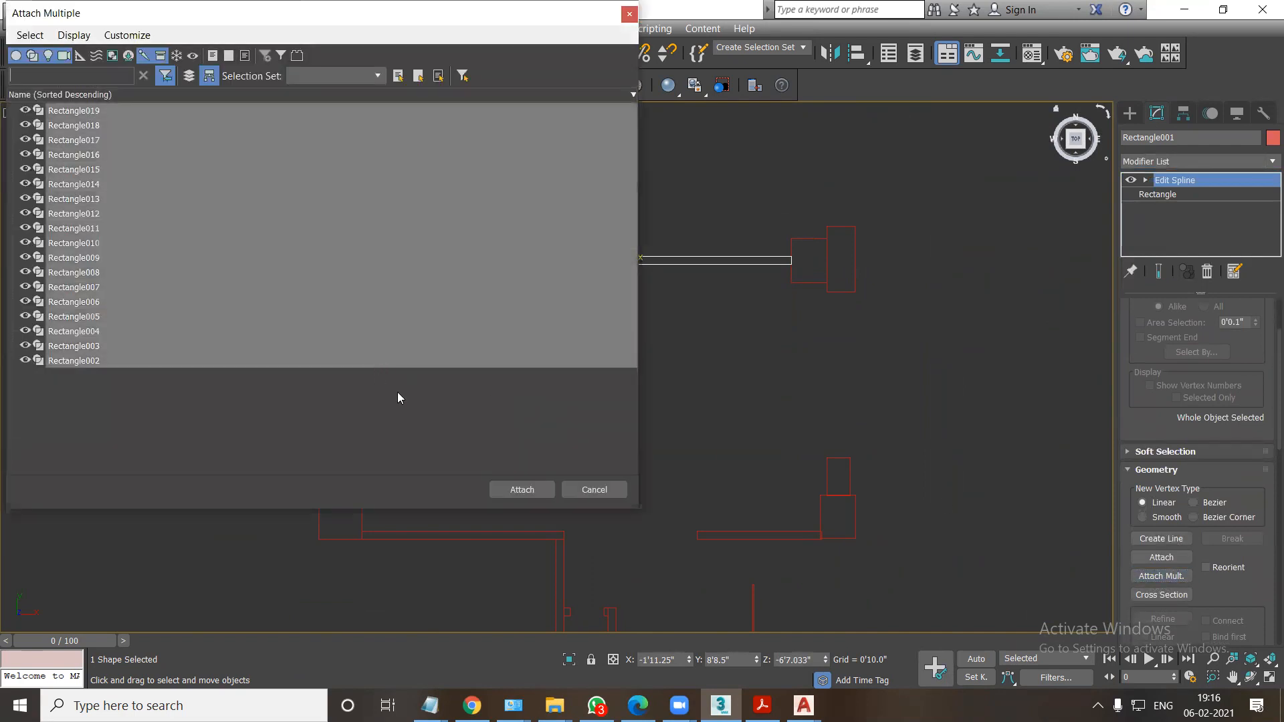
left_click(532, 492)
Unfreeze all objects and unhide the imported AutoCAD plan.
middle_click_drag(864, 442, 867, 412)
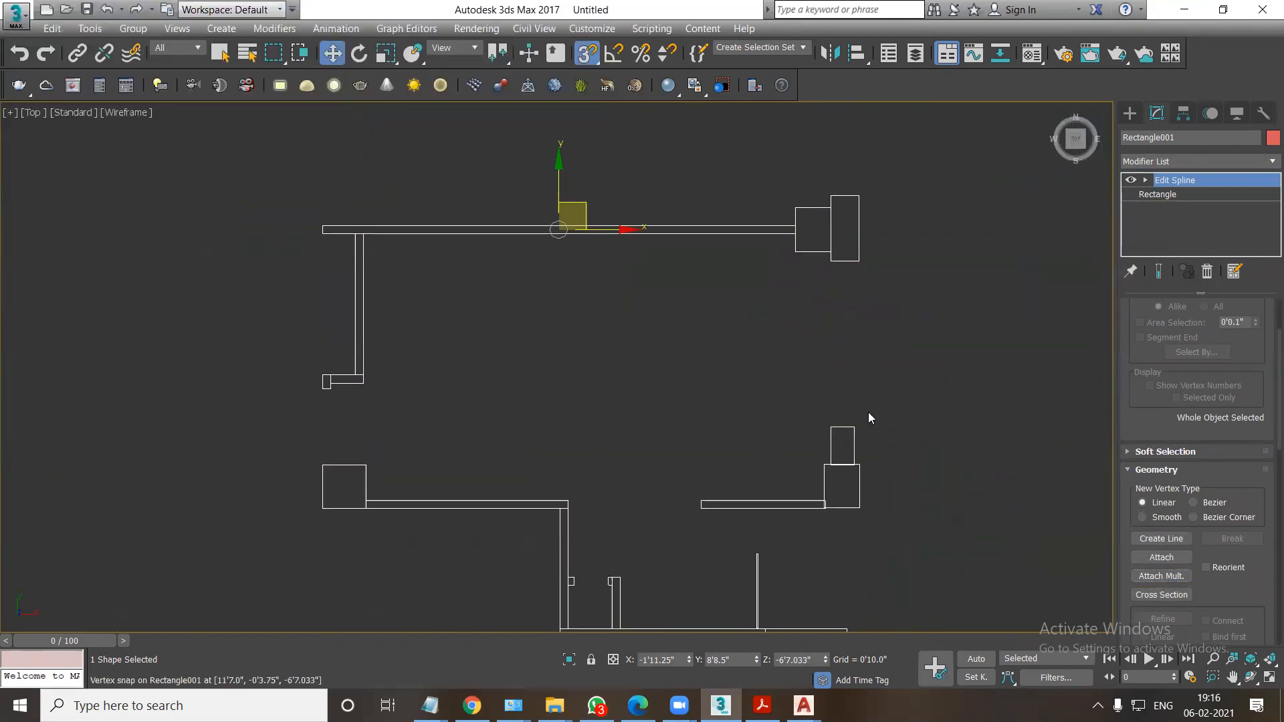
left_click(1130, 114)
middle_click_drag(773, 462, 738, 415)
scroll(738, 414, "up", 3)
right_click(737, 415)
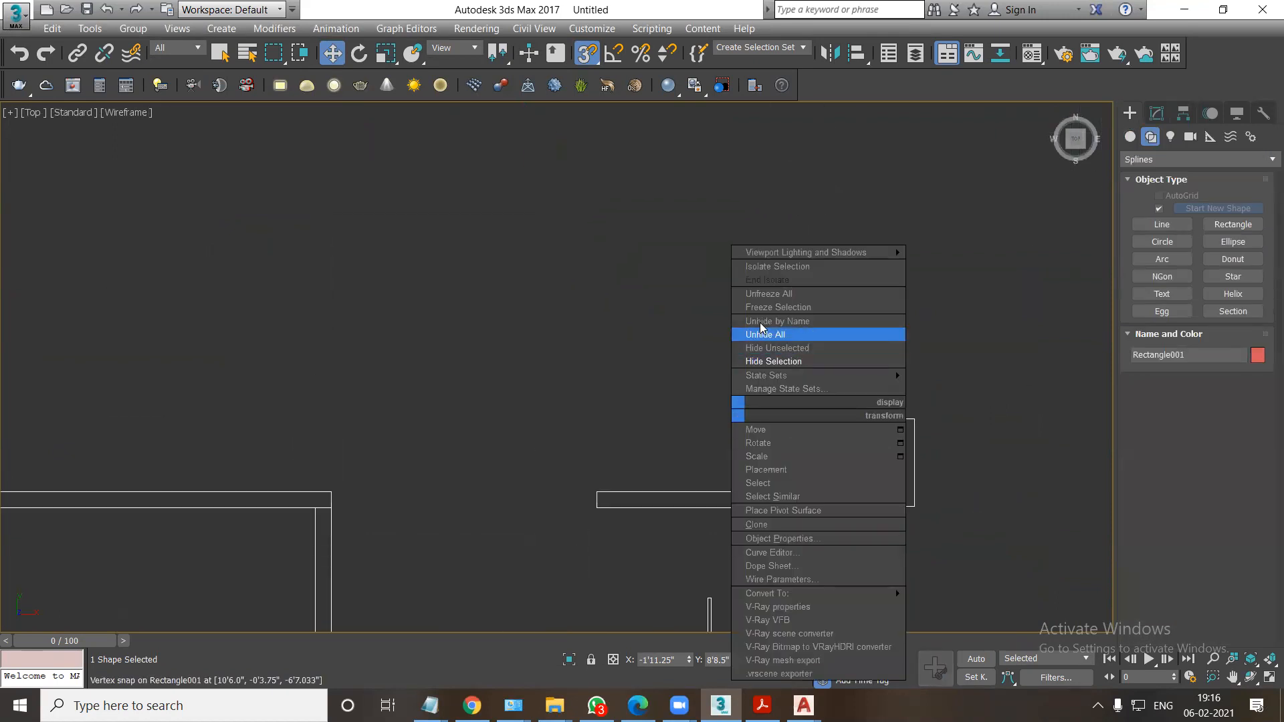
left_click(768, 297)
right_click(714, 382)
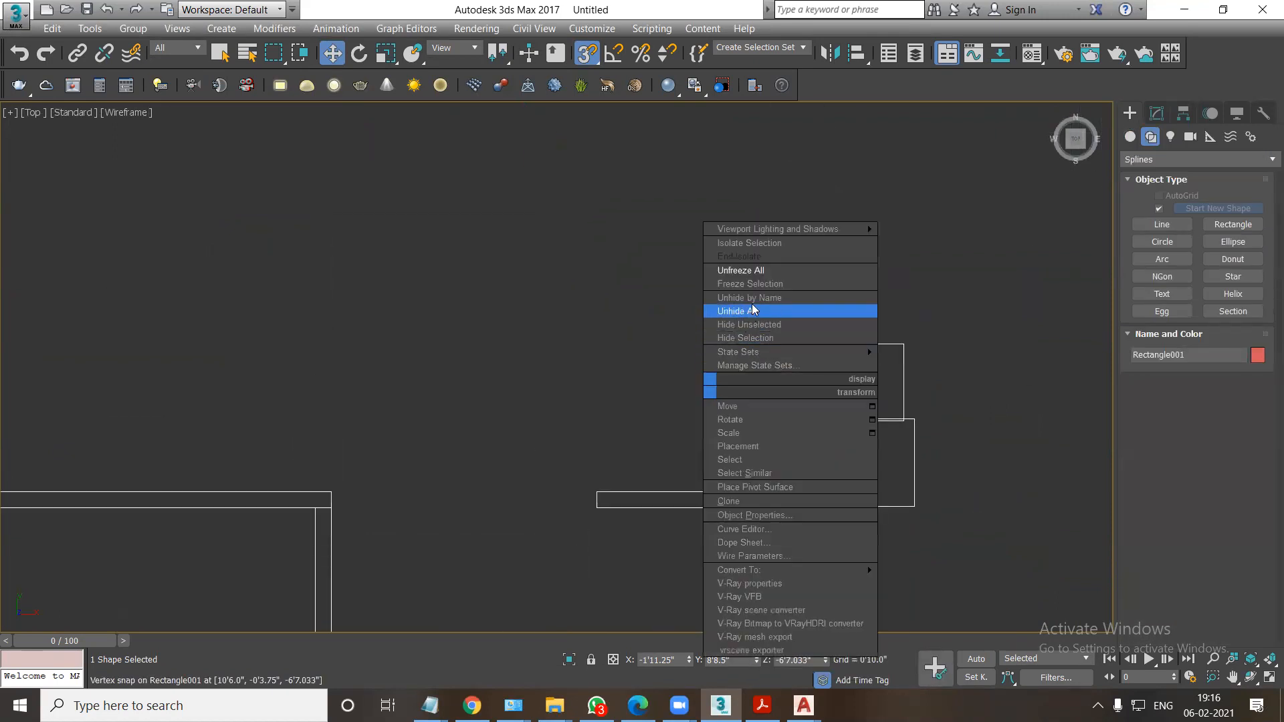
left_click(756, 271)
right_click(666, 396)
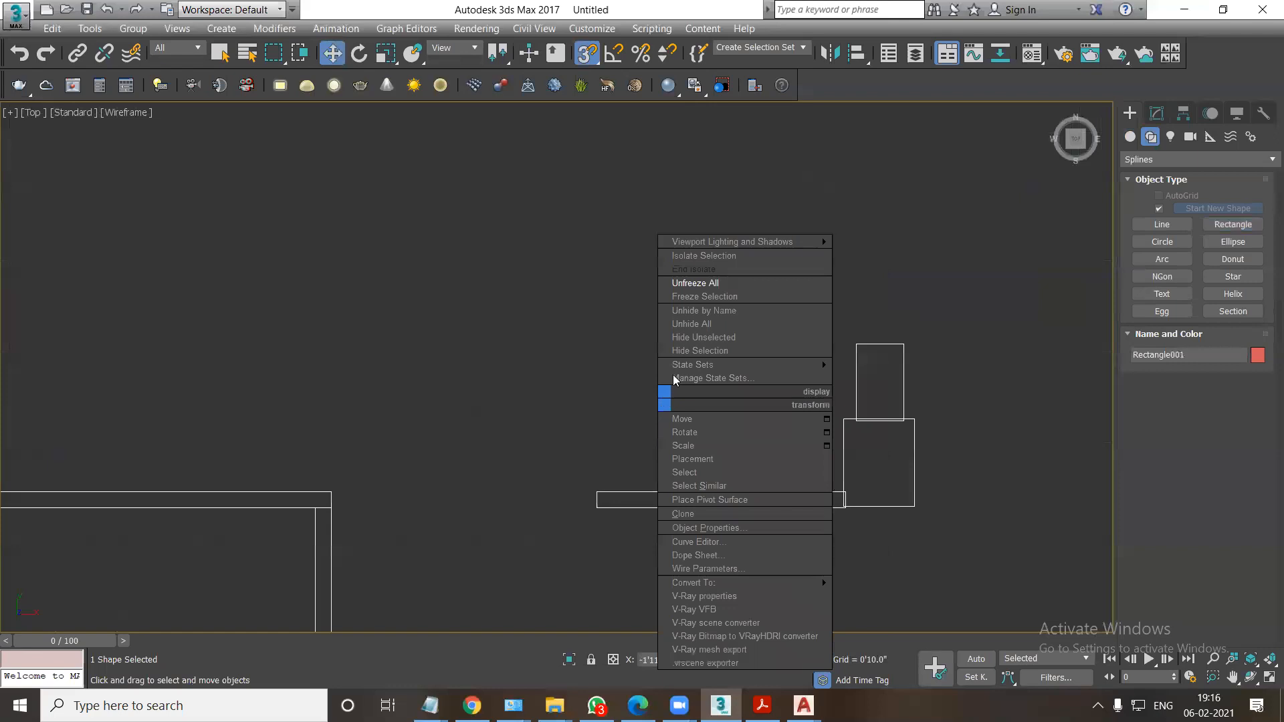
left_click(702, 321)
At segment level, snap the column beside the study table so its inner side meets the wall end and its lower side aligns with the wall.
middle_click_drag(730, 507, 683, 471)
scroll(682, 471, "up", 4)
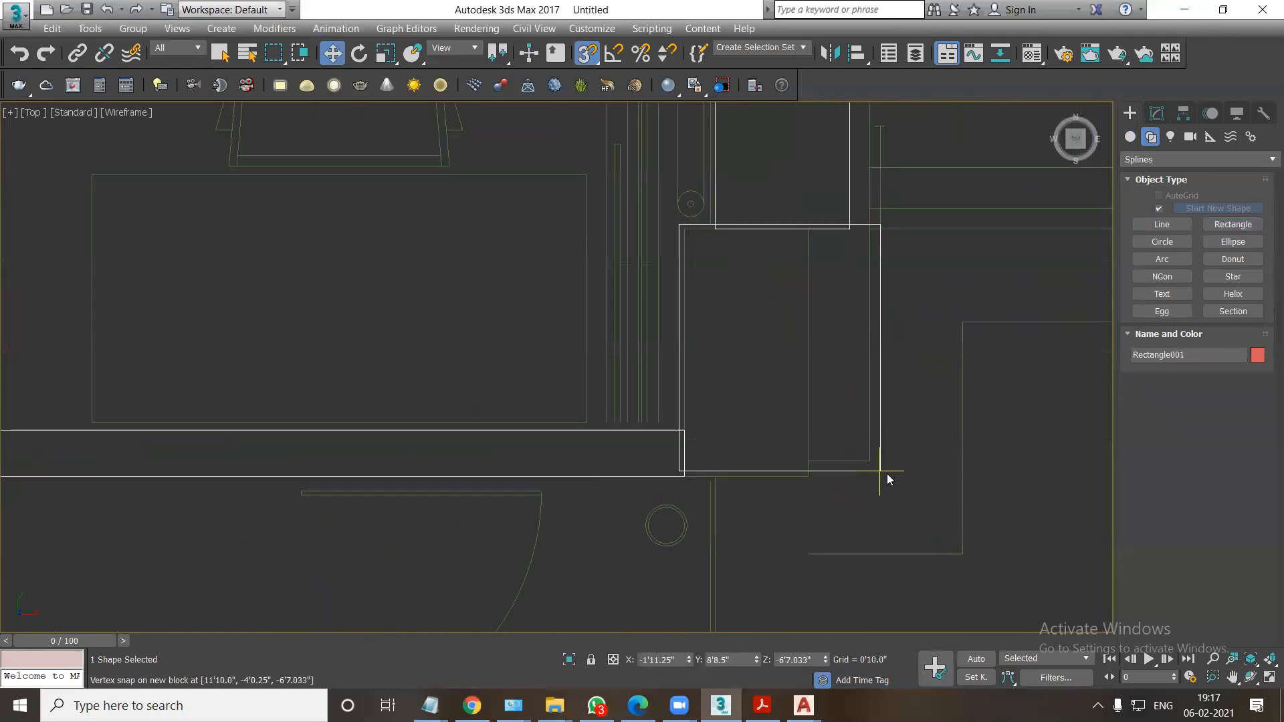
left_click(1155, 113)
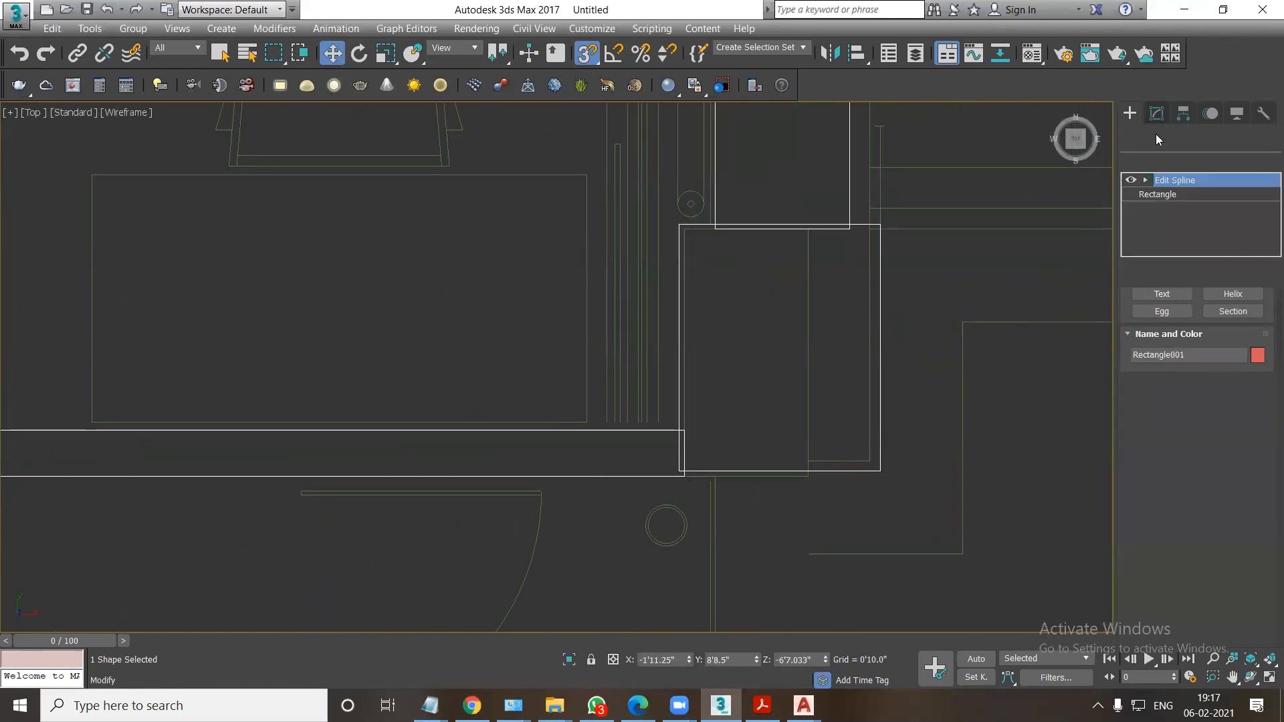
left_click(1145, 180)
left_click(1178, 208)
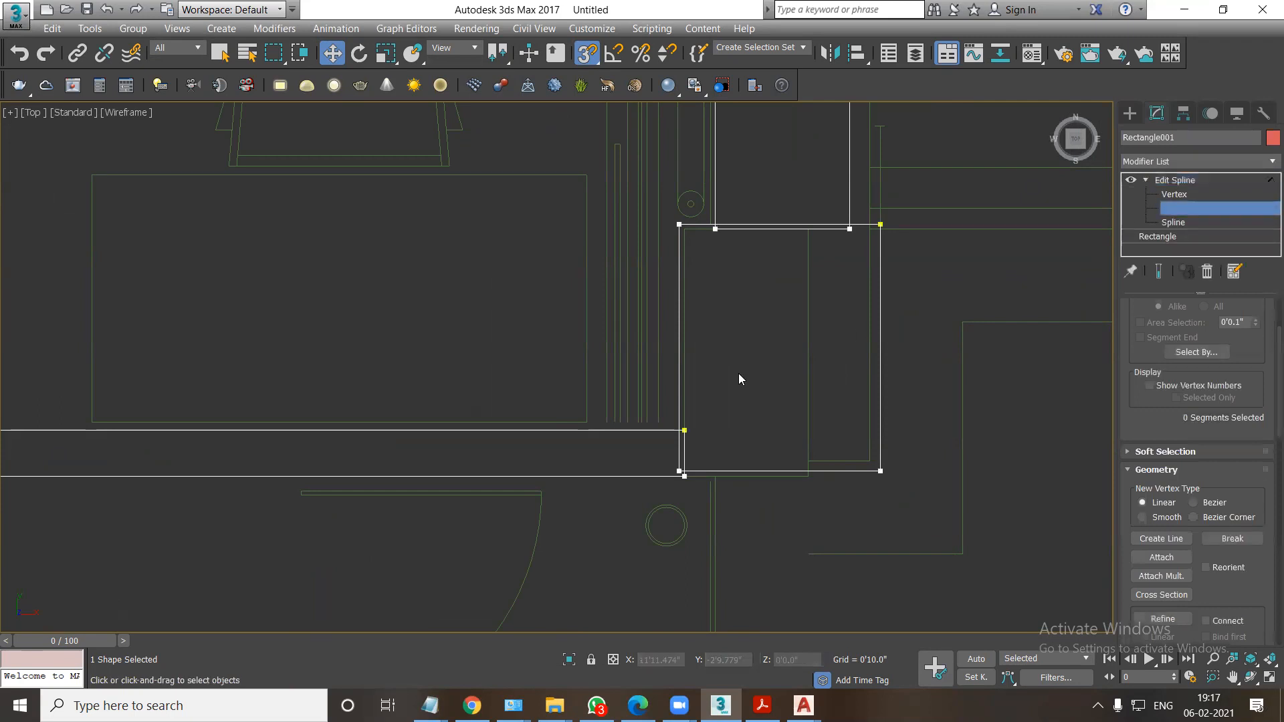
left_click(677, 379)
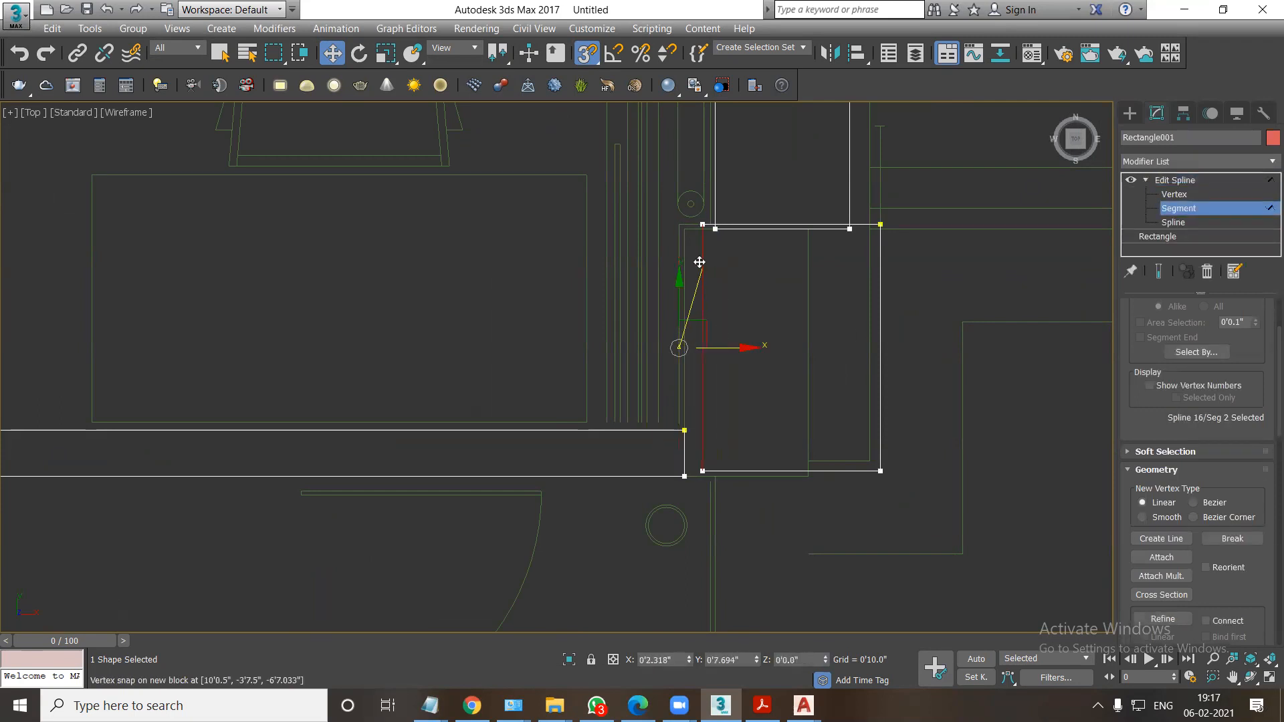
left_click_drag(680, 226, 684, 224)
left_click(781, 470)
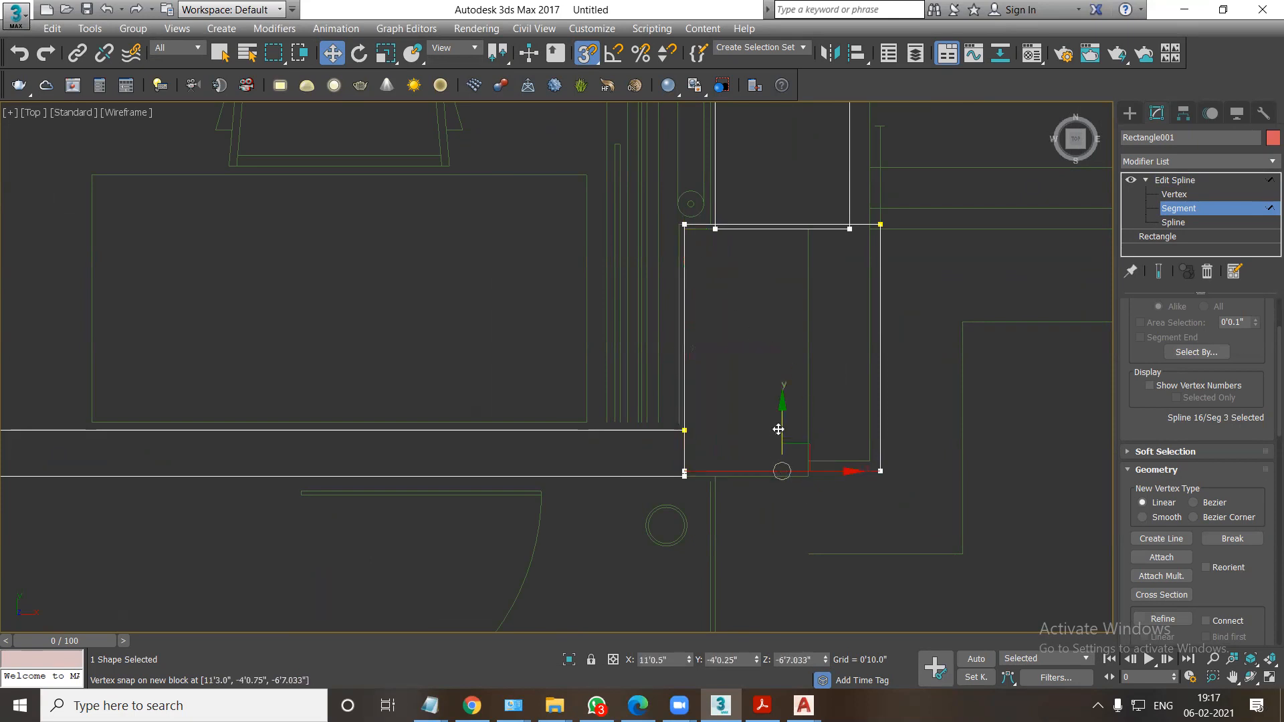
scroll(807, 472, "down", 2)
scroll(808, 472, "down", 2)
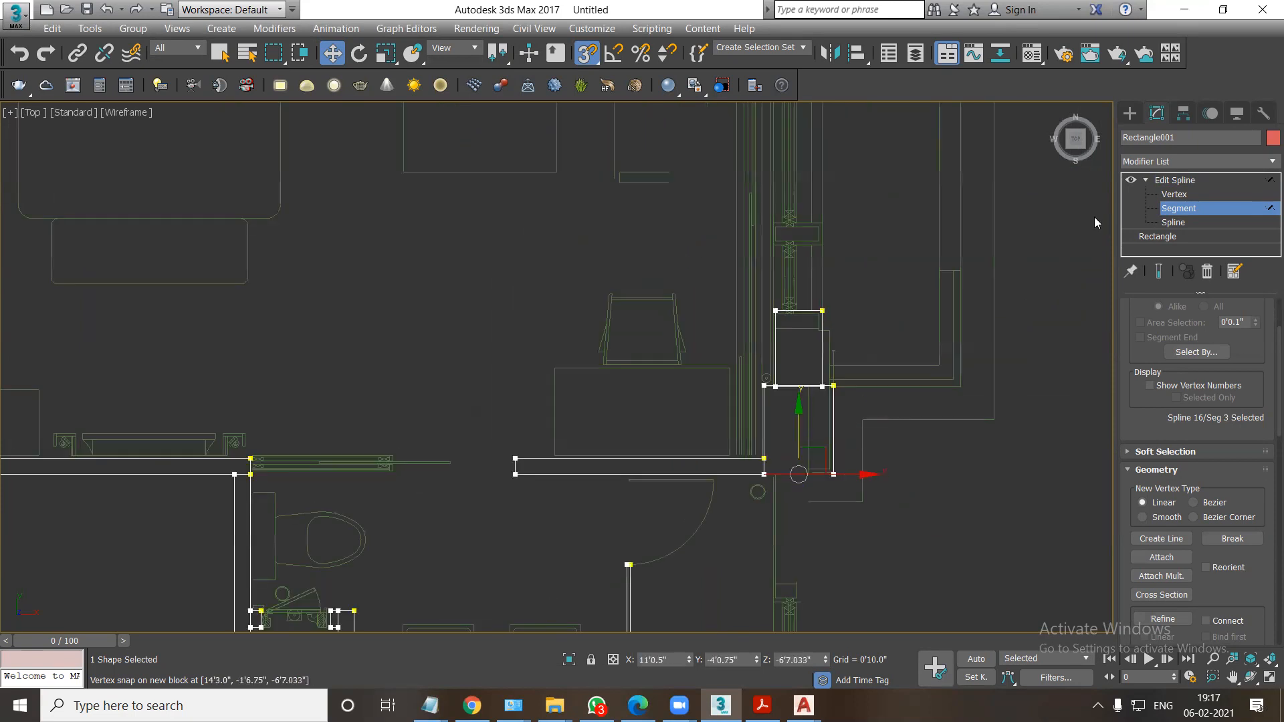
left_click(1171, 182)
Add an Extrude modifier to the attached wall outlines with an amount of 10'0.0".
scroll(693, 355, "down", 3)
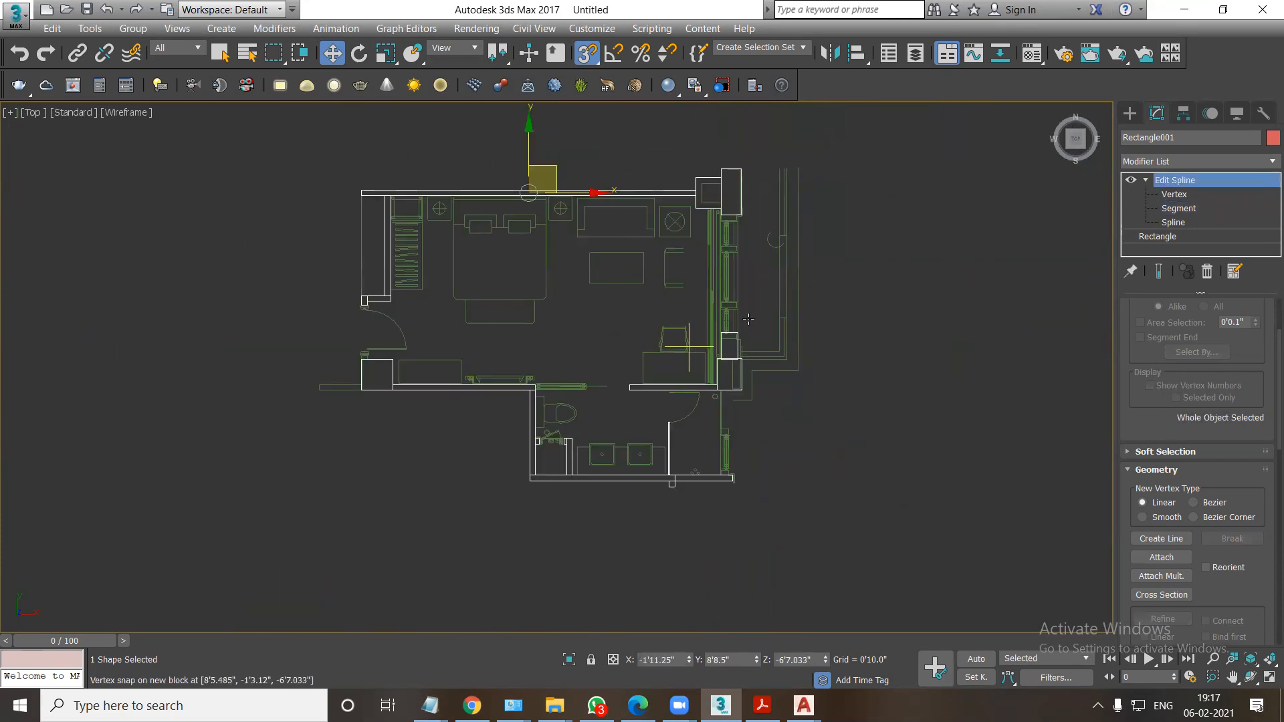
left_click(1161, 166)
scroll(1160, 162, "down", 5)
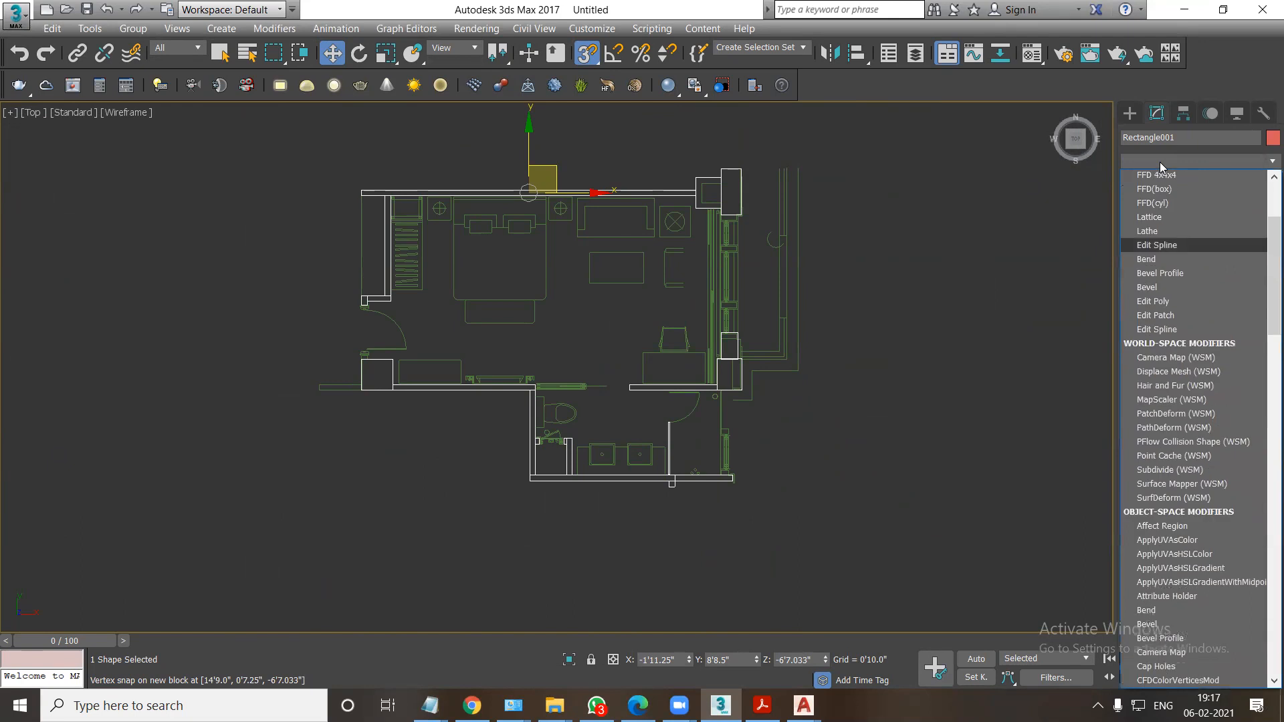
scroll(1163, 220, "down", 14)
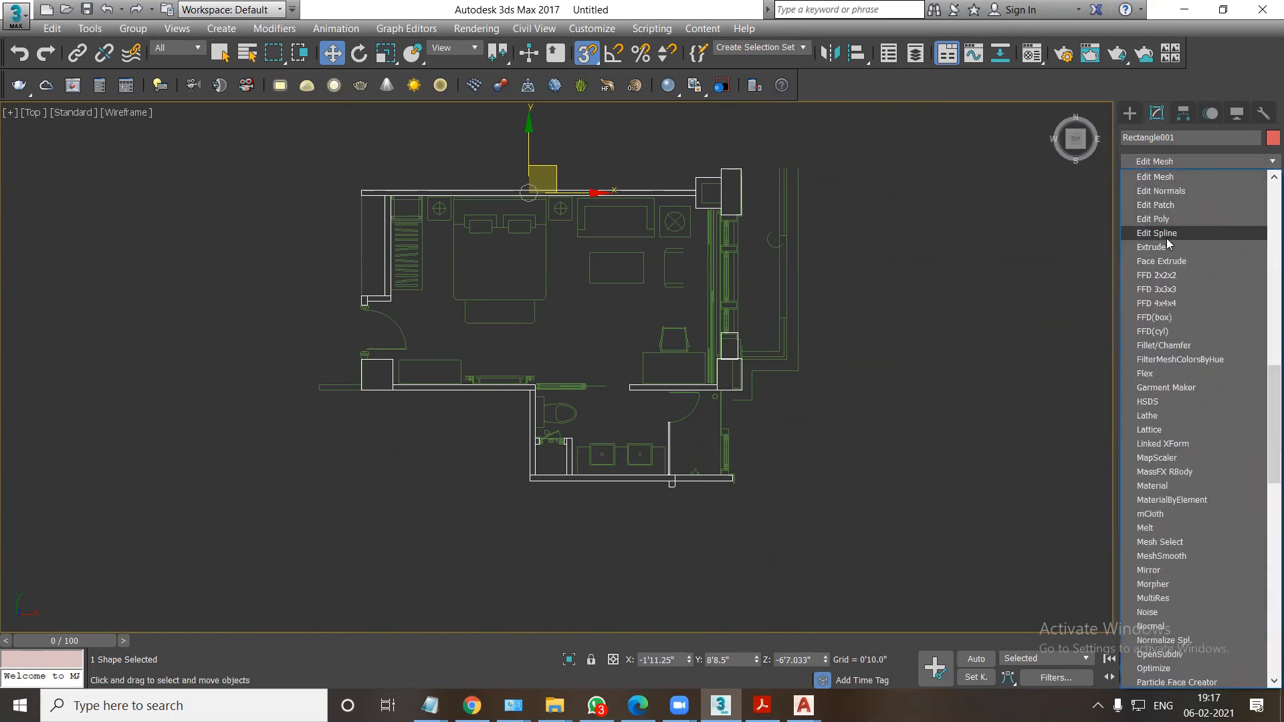
left_click(1160, 247)
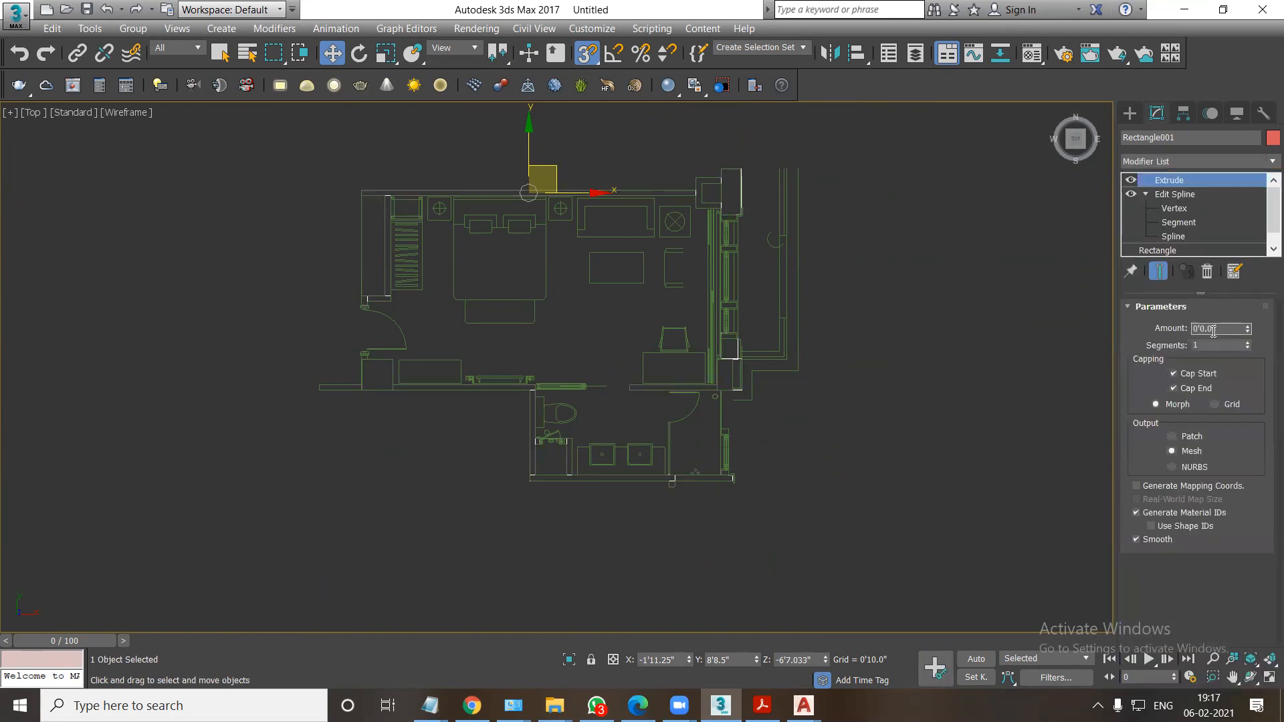
type("10")
key("Return")
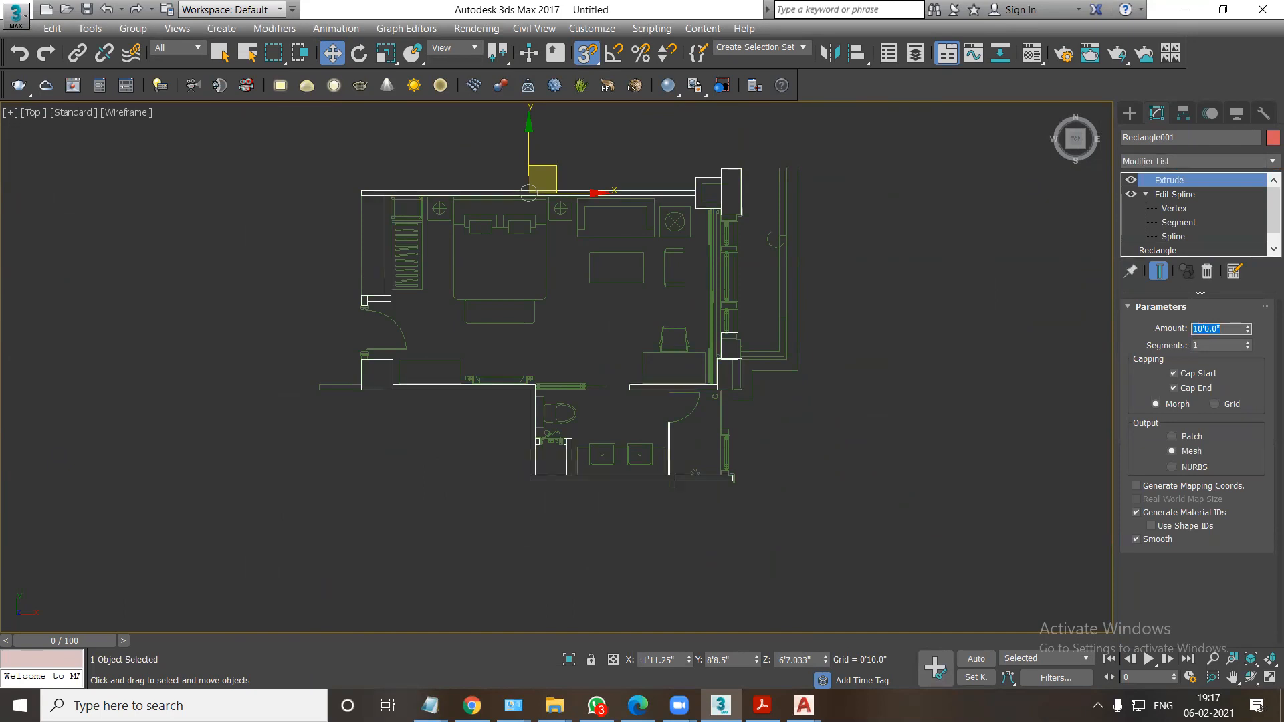
Frame the extruded walls in the Front and Left views and inspect them in the maximized Perspective view.
key("alt+w")
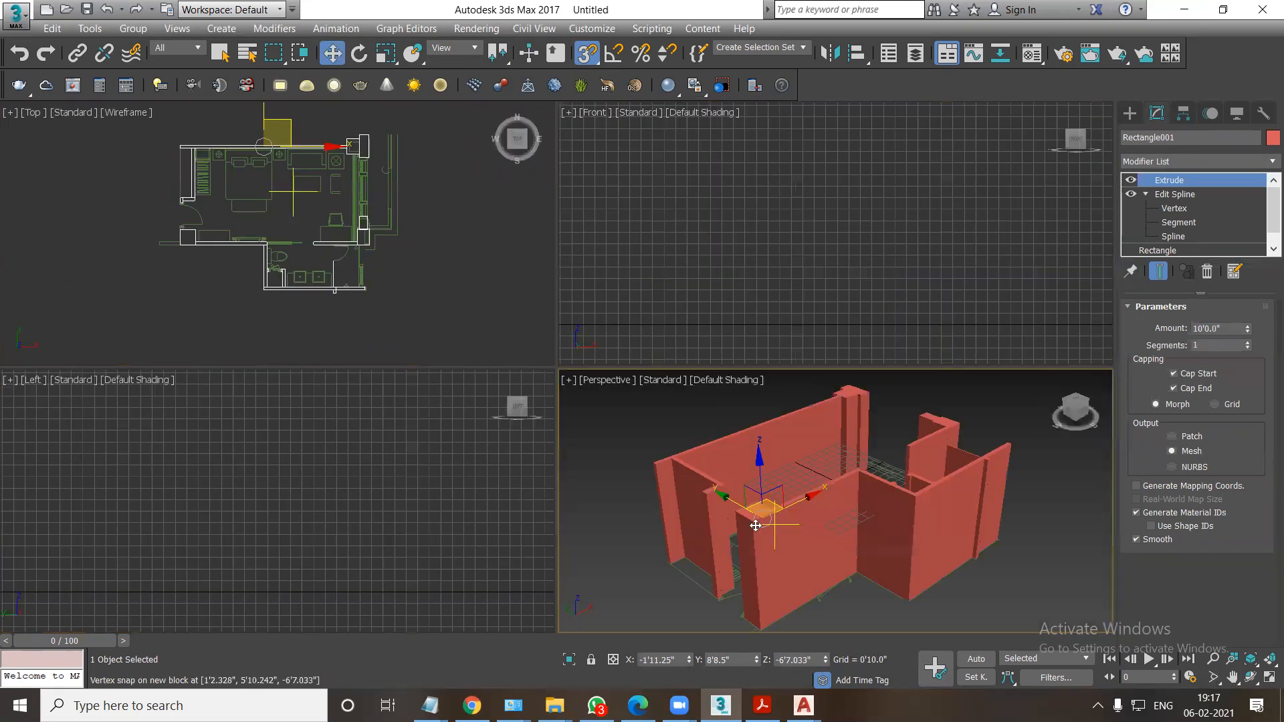
key("alt+w")
key("z")
key("alt+w")
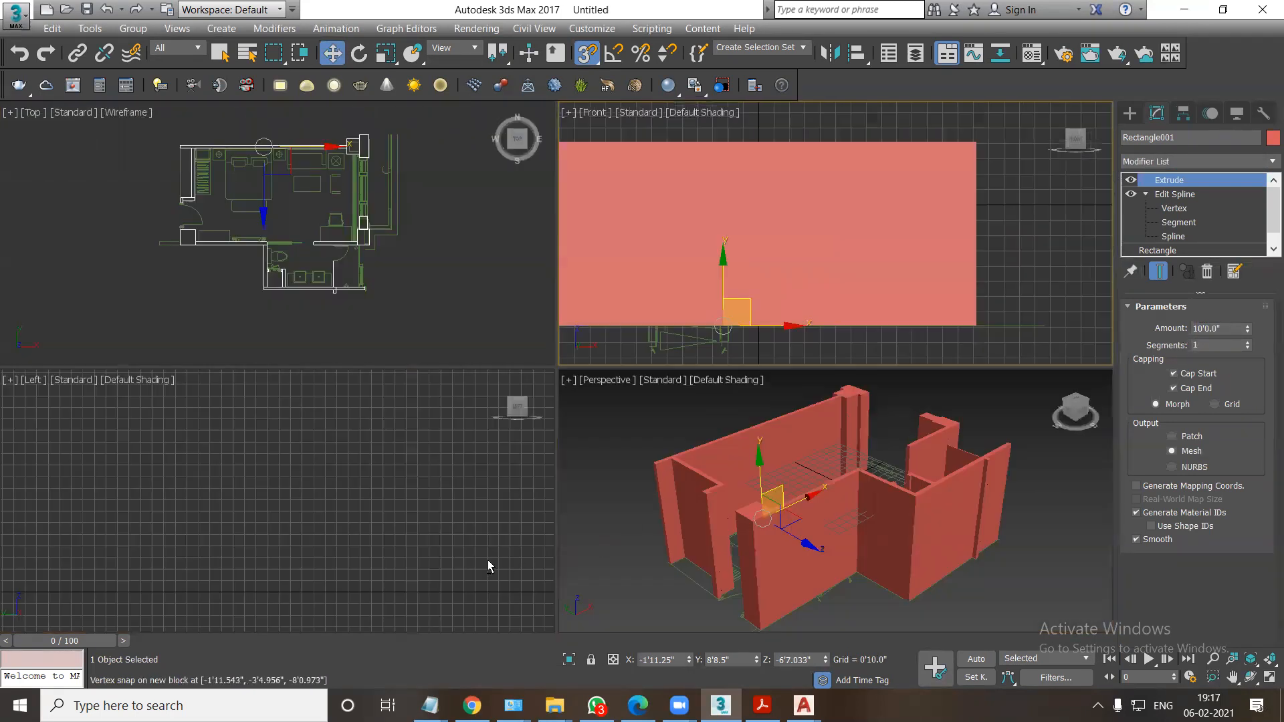
right_click(487, 562)
key("alt+w")
key("z")
key("alt+w")
right_click(705, 556)
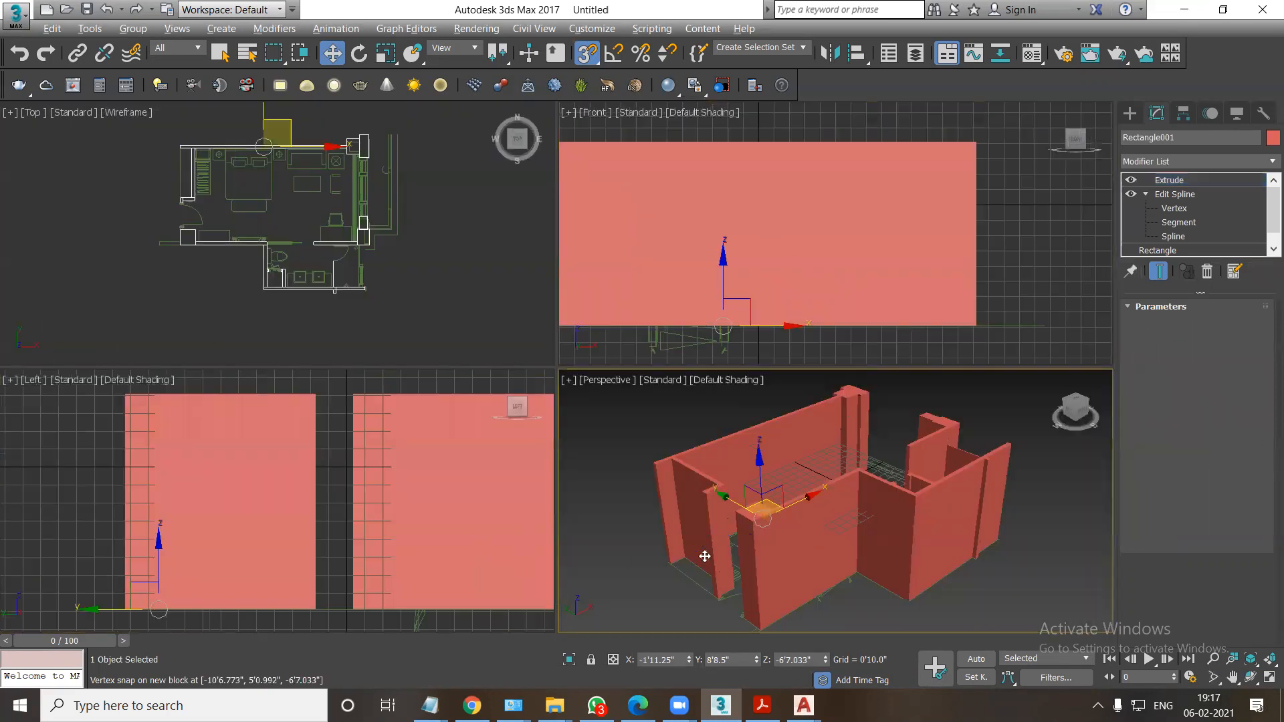
key("alt+w")
middle_click_drag(625, 451, 661, 479, "alt")
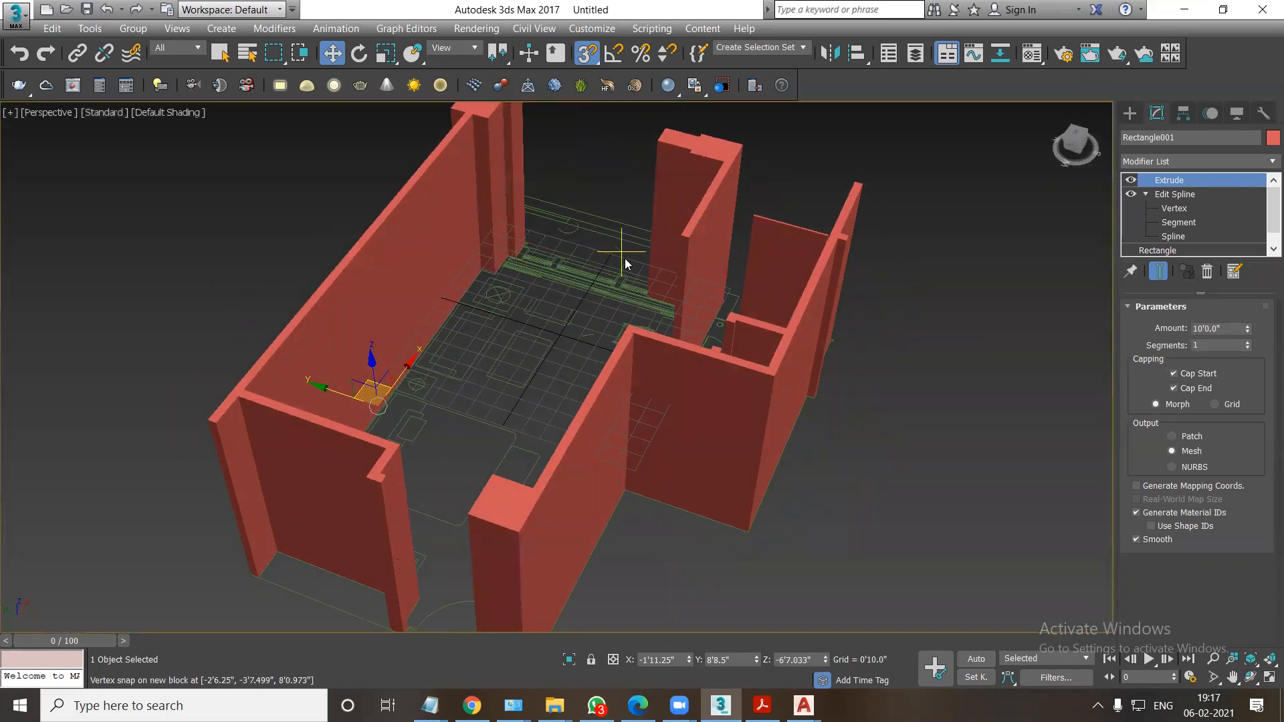
Select the AutoCAD plan block and flatten its uneven lines by scaling it vertically in the wireframe Front view.
left_click(557, 322)
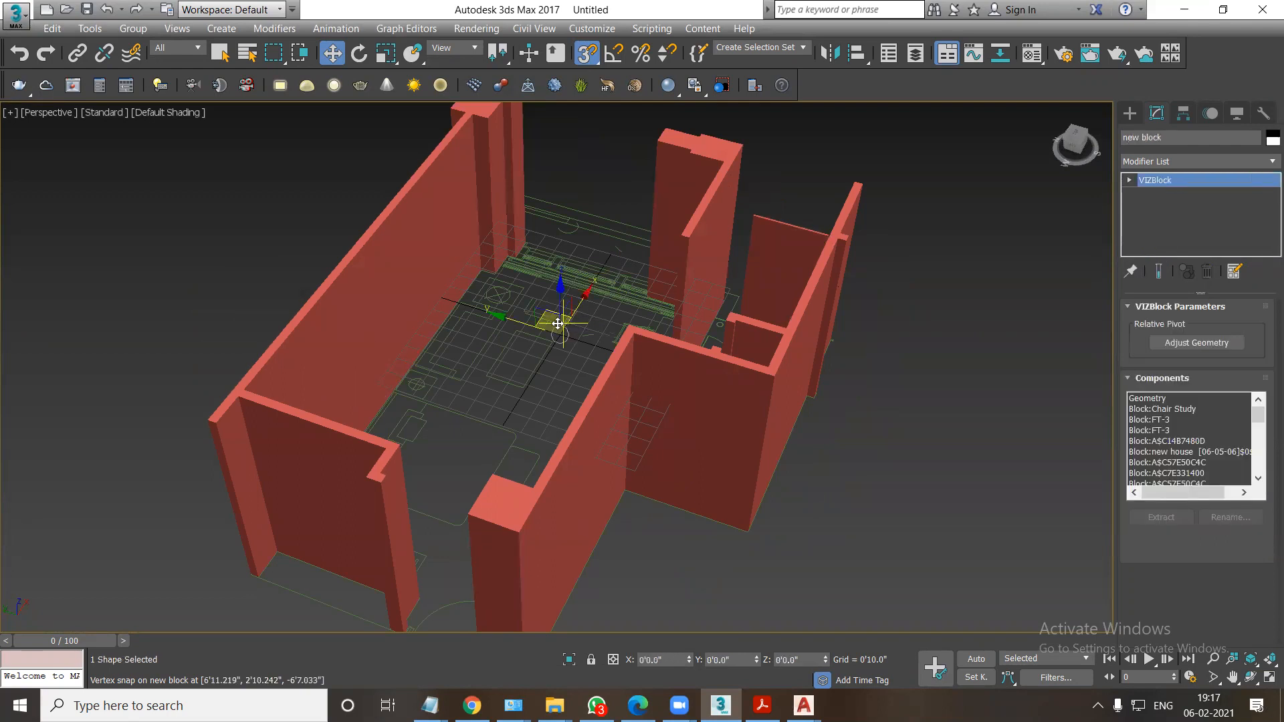
key("t")
key("f")
key("F3")
middle_click_drag(589, 364, 595, 330)
scroll(561, 394, "down", 3)
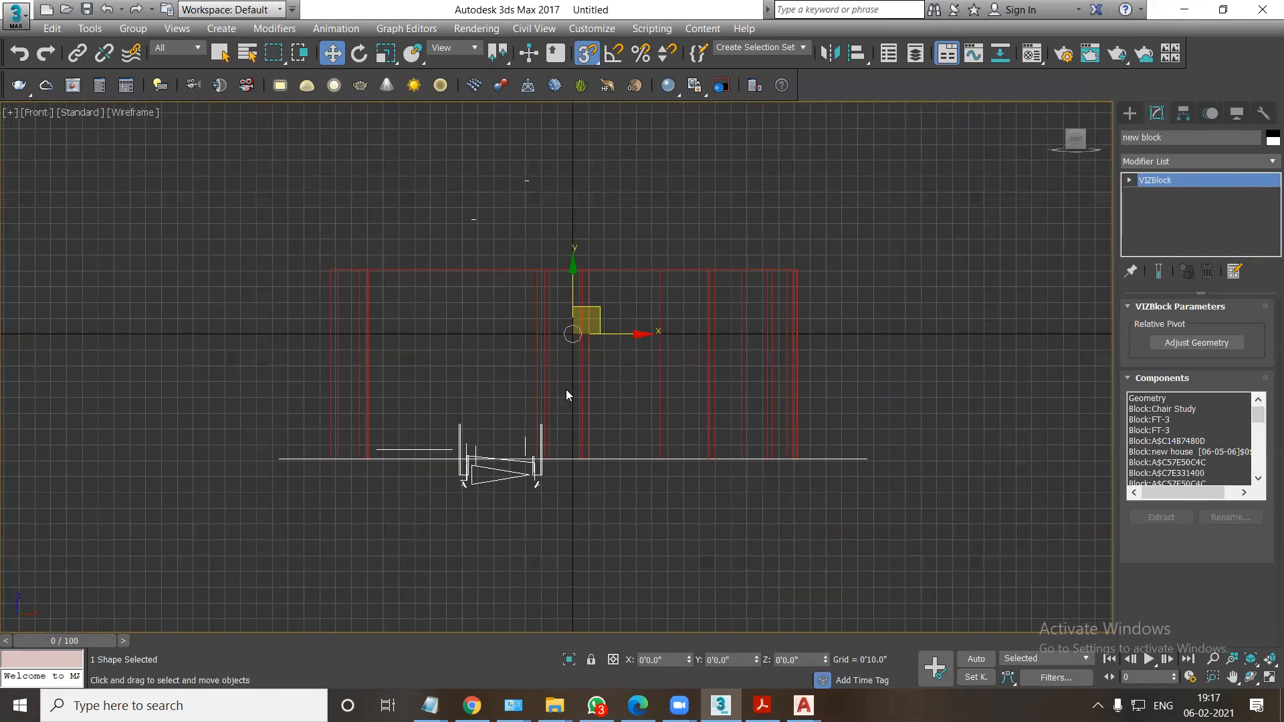
key("r")
left_click_drag(572, 267, 80, 348)
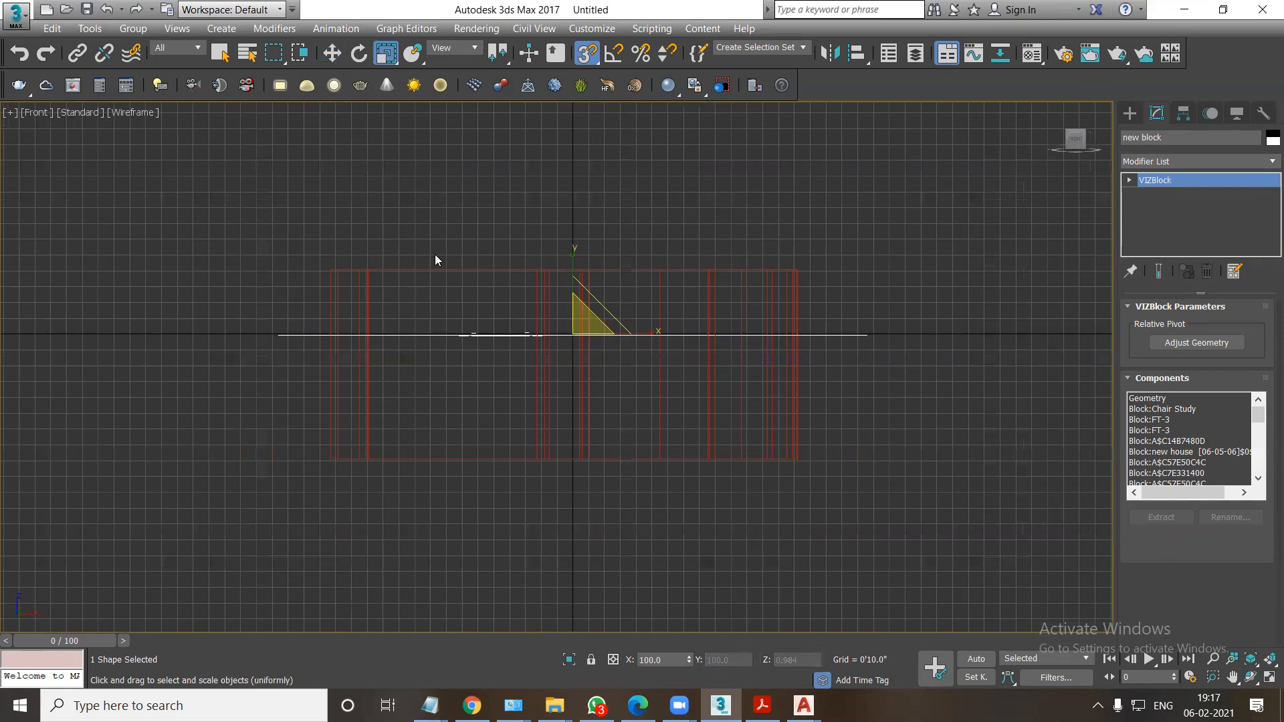
left_click_drag(579, 257, 384, 570)
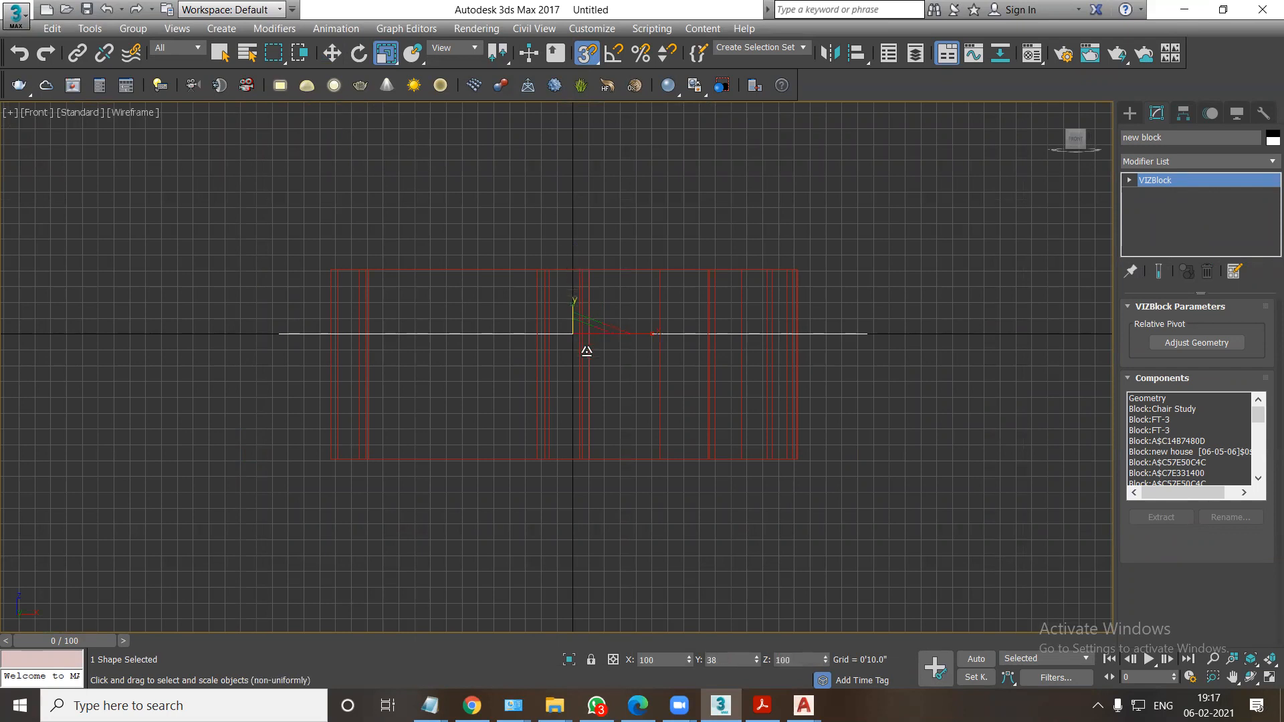
Move the flattened plan vertically down to the base of the extruded walls, at Z -6'7.033".
key("w")
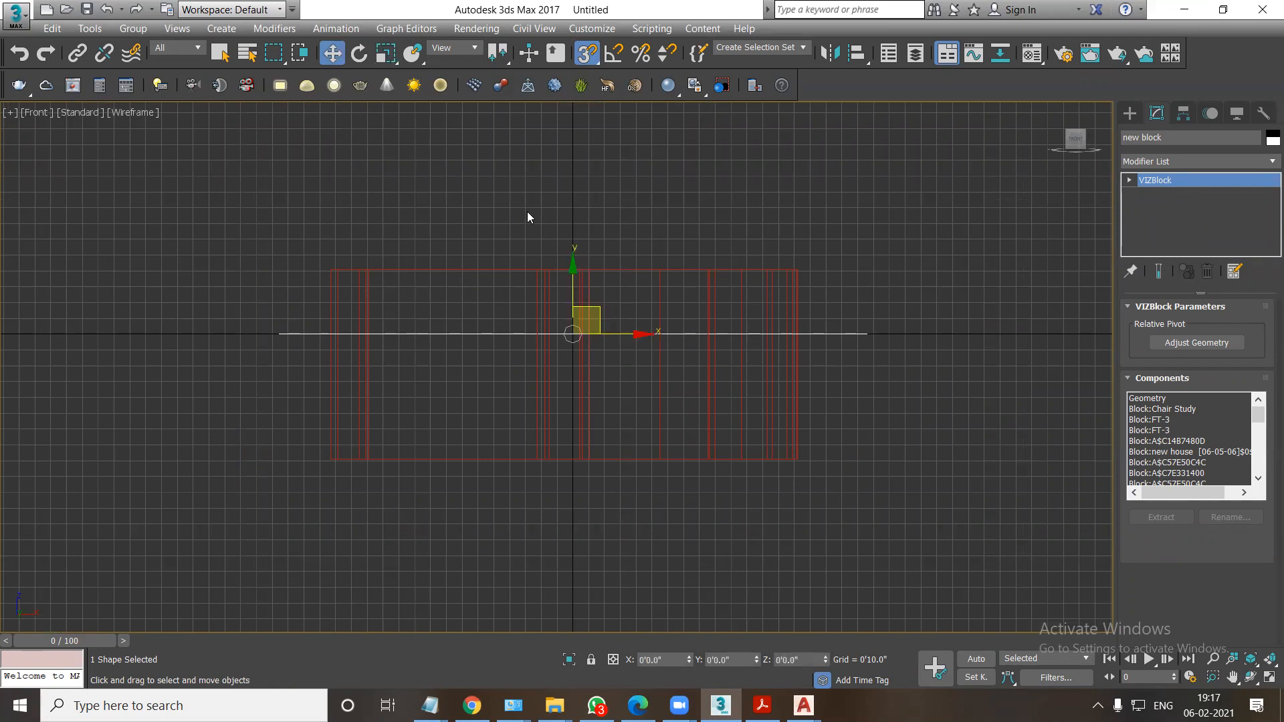
left_click_drag(568, 303, 587, 453)
middle_click_drag(586, 459, 605, 483, "alt")
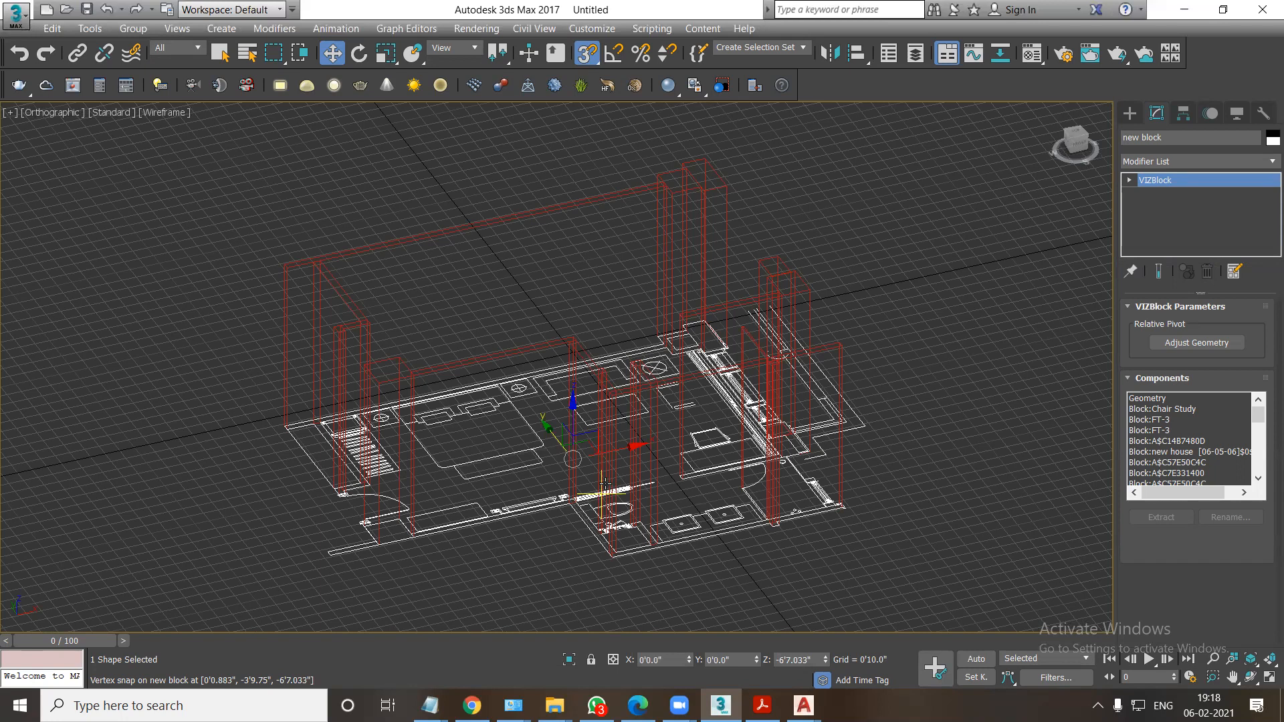
Switch to Adobe Acrobat Reader and review the AutoCAD import notes, from unit setup and importing through tracing and extruding the shapes.
left_click(762, 705)
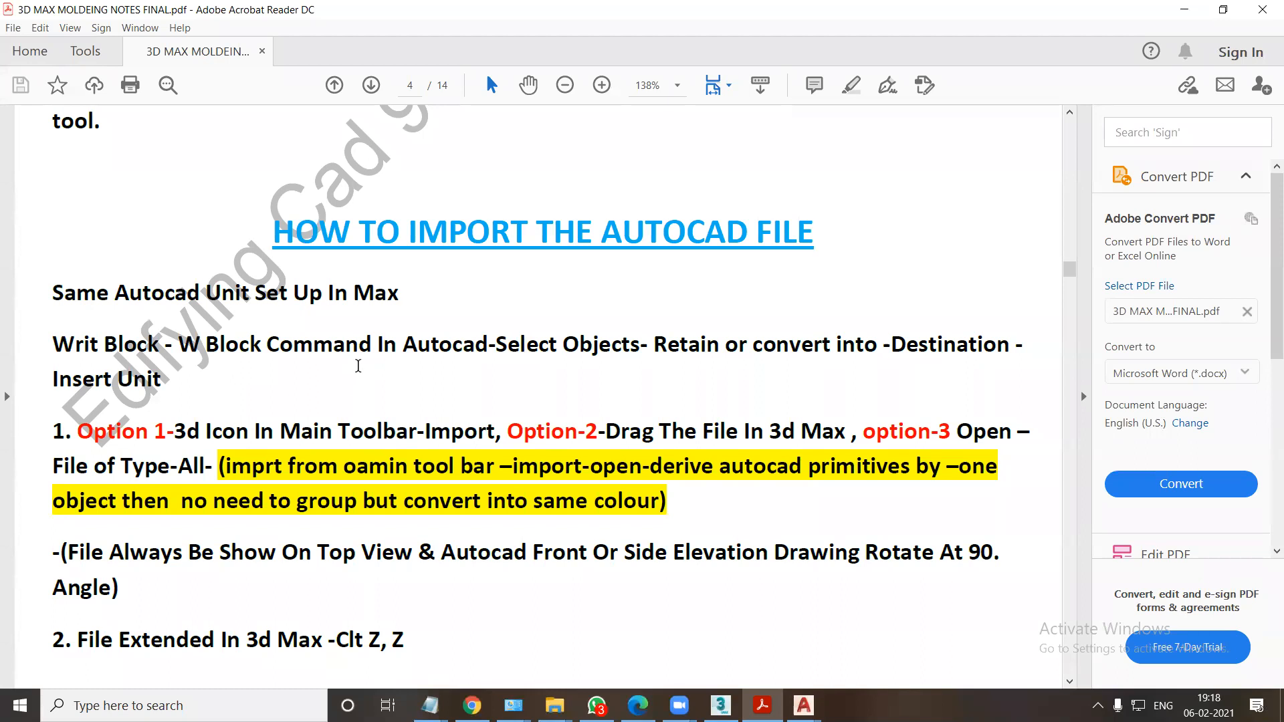
scroll(259, 457, "down", 1)
scroll(277, 435, "down", 3)
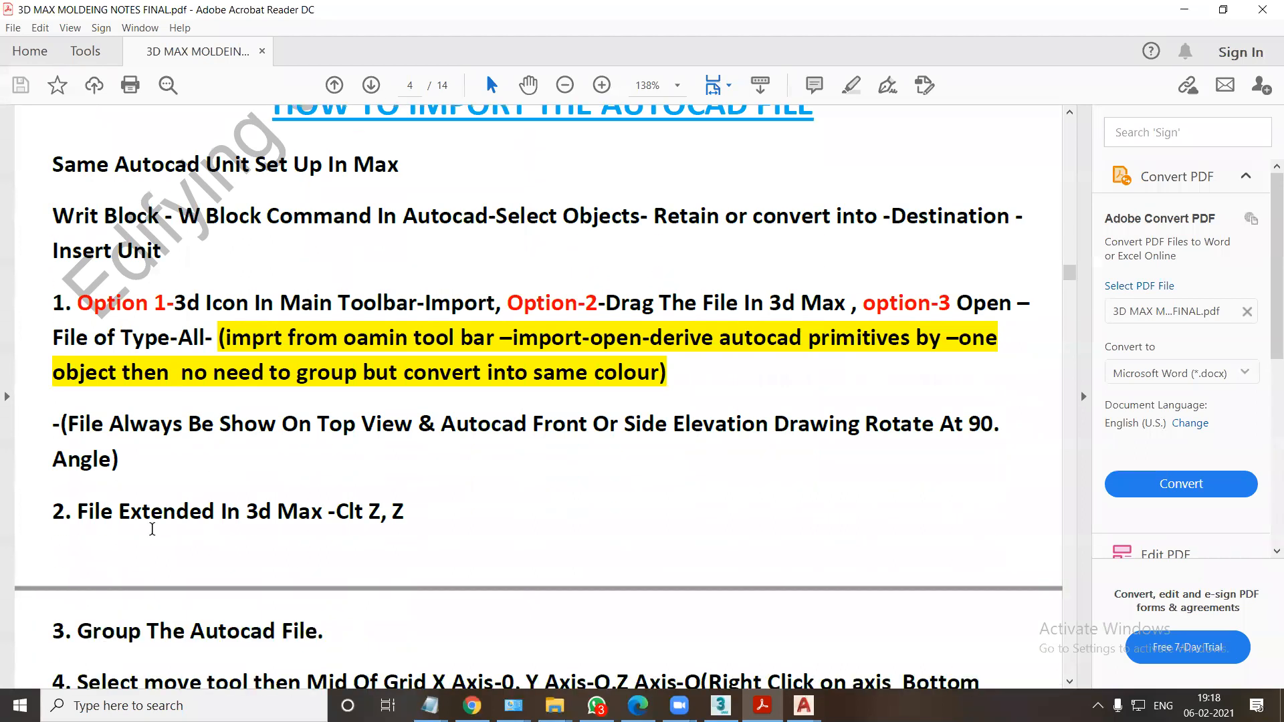
scroll(381, 516, "down", 2)
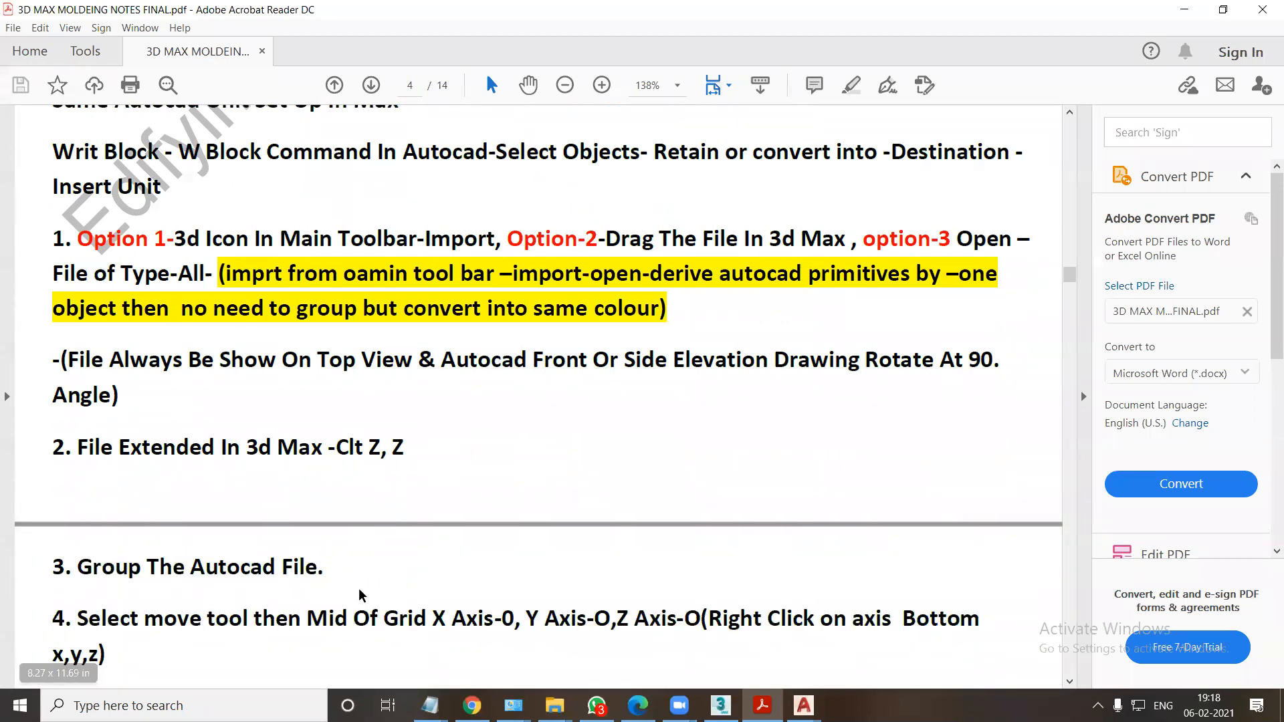
scroll(359, 588, "down", 3)
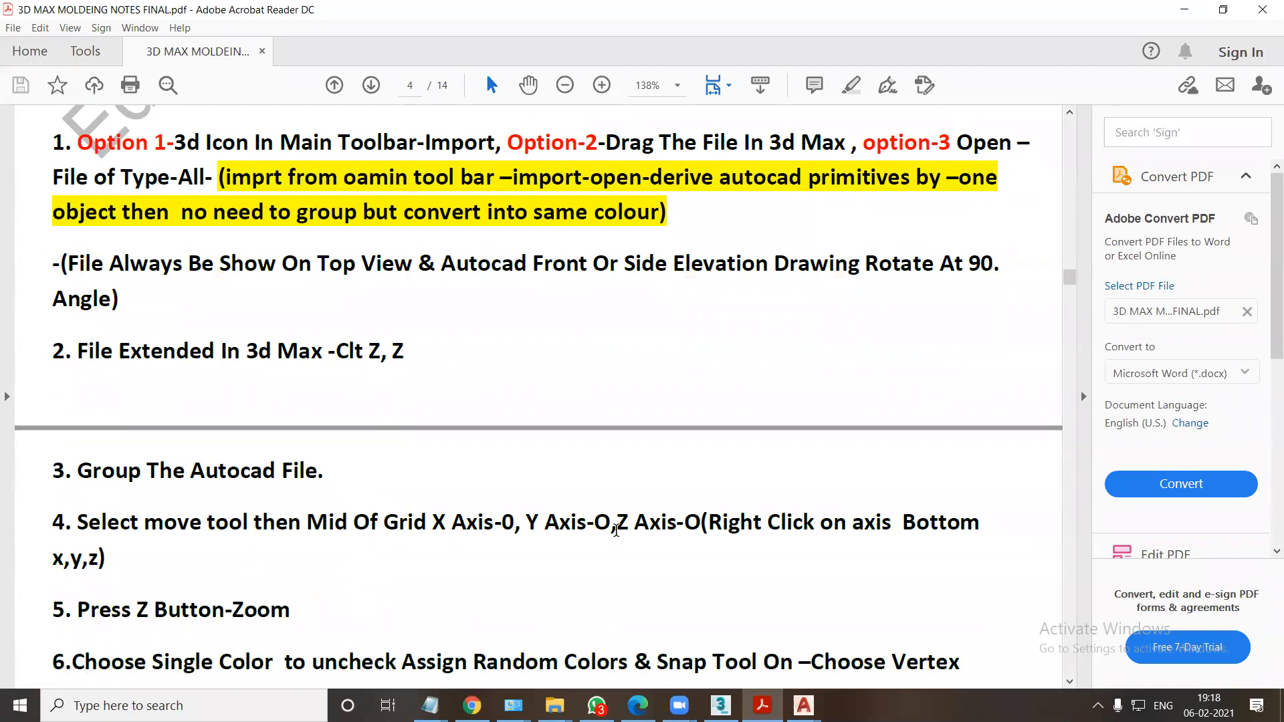
scroll(580, 534, "down", 4)
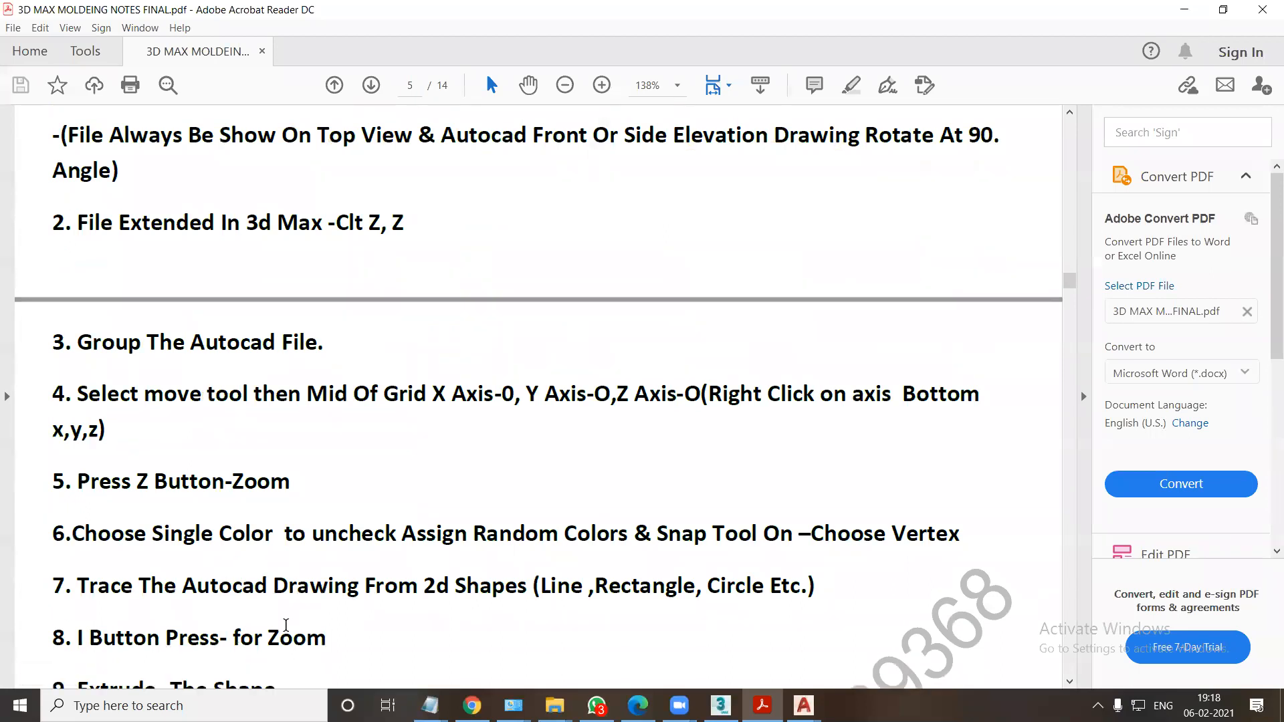
scroll(240, 601, "down", 1)
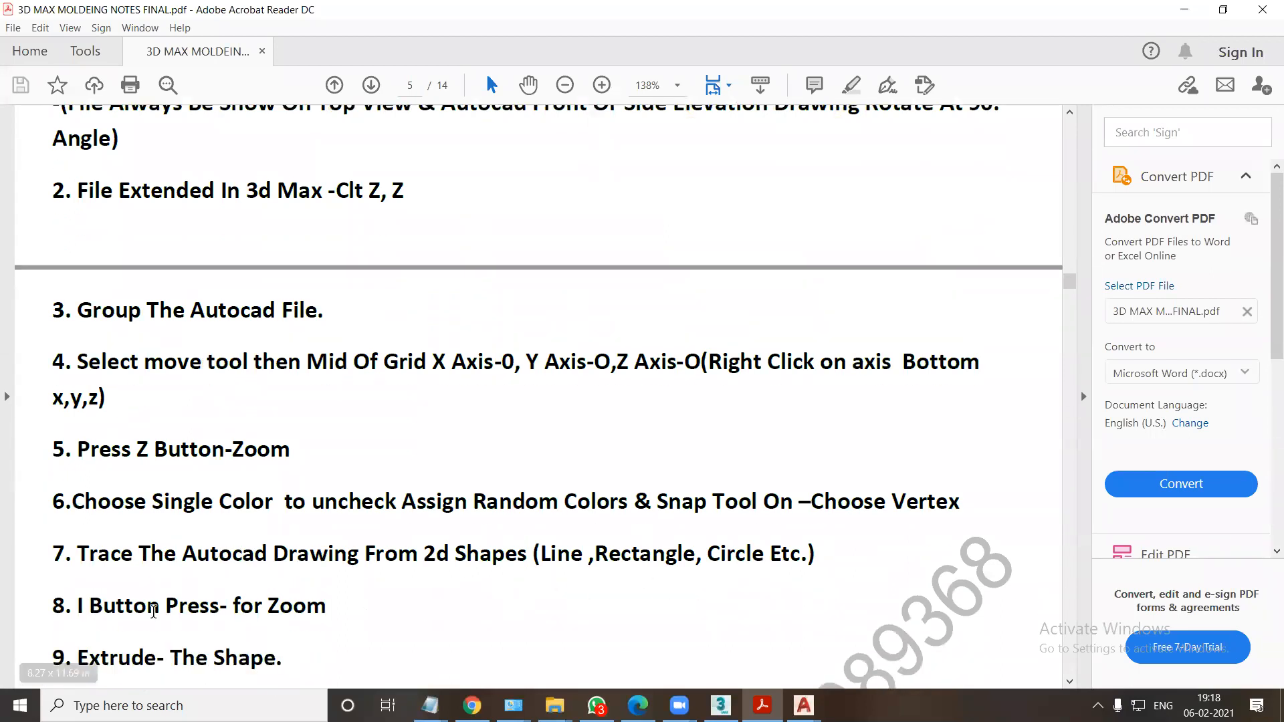
scroll(157, 605, "down", 1)
scroll(314, 615, "down", 2)
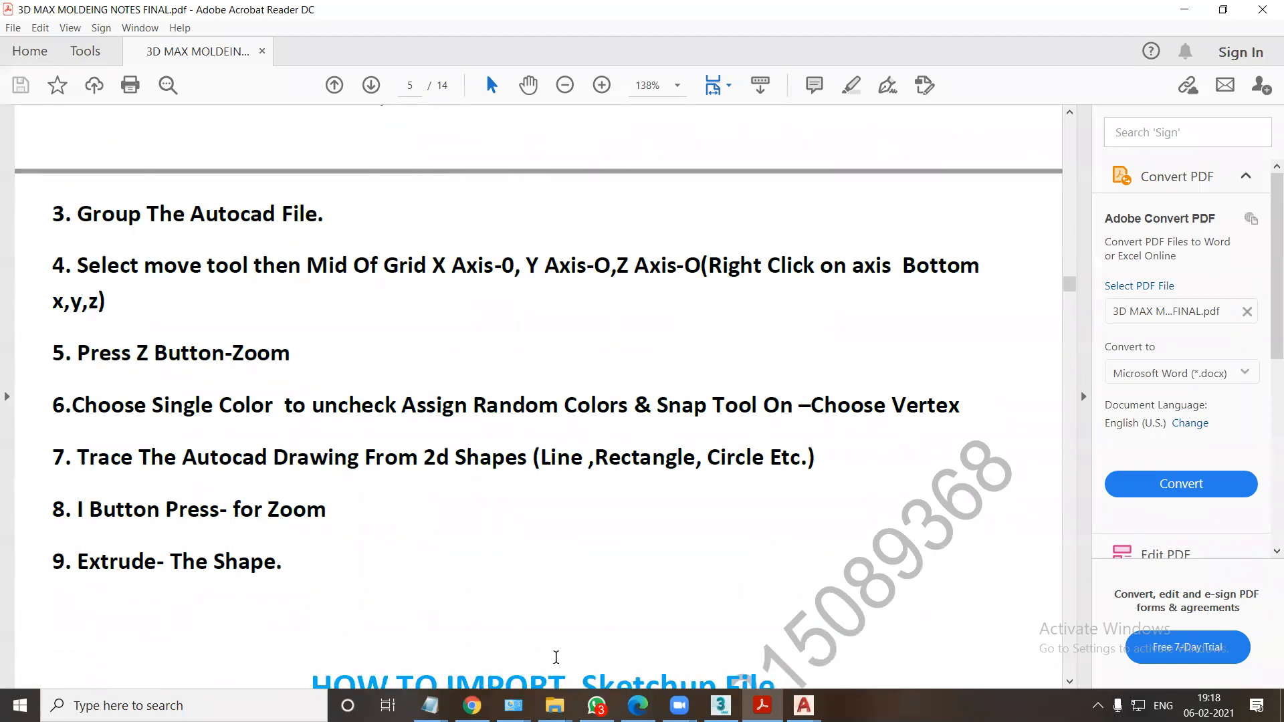
Switch back to 3ds Max and trace rectangles over the window and entrance door openings in the Top view as a single shape.
left_click(720, 705)
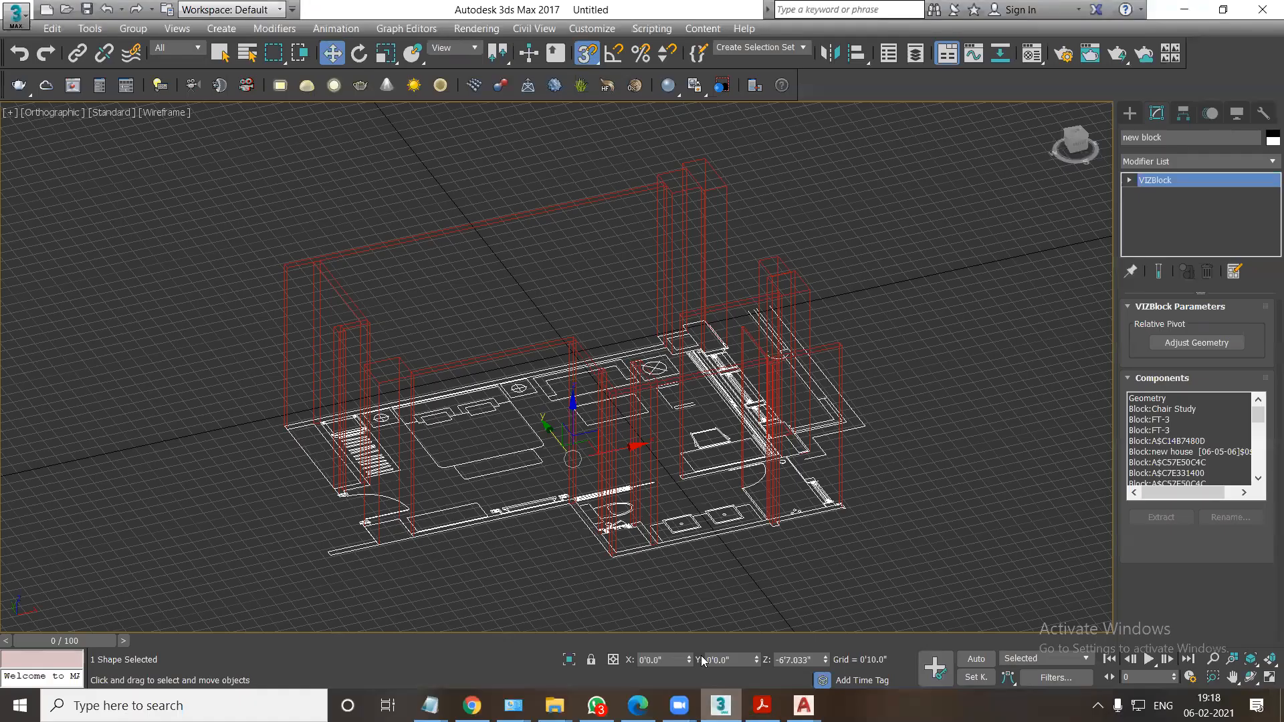
left_click(544, 345)
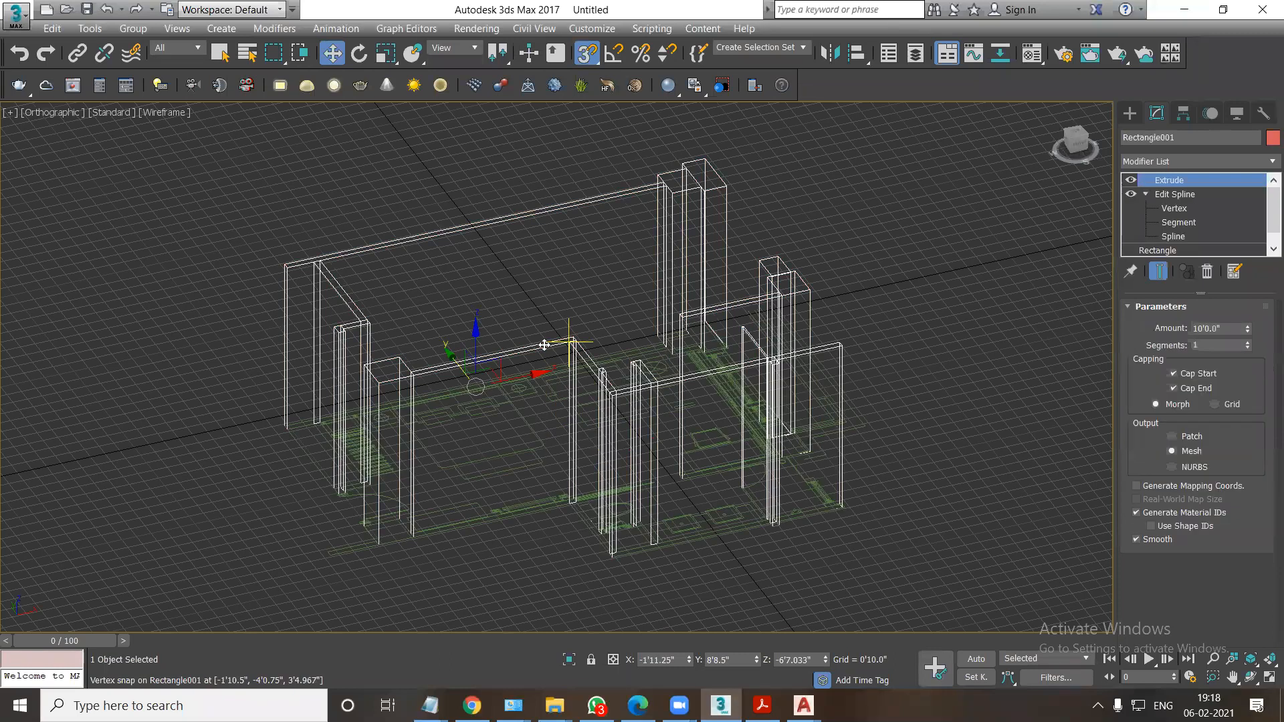
key("t")
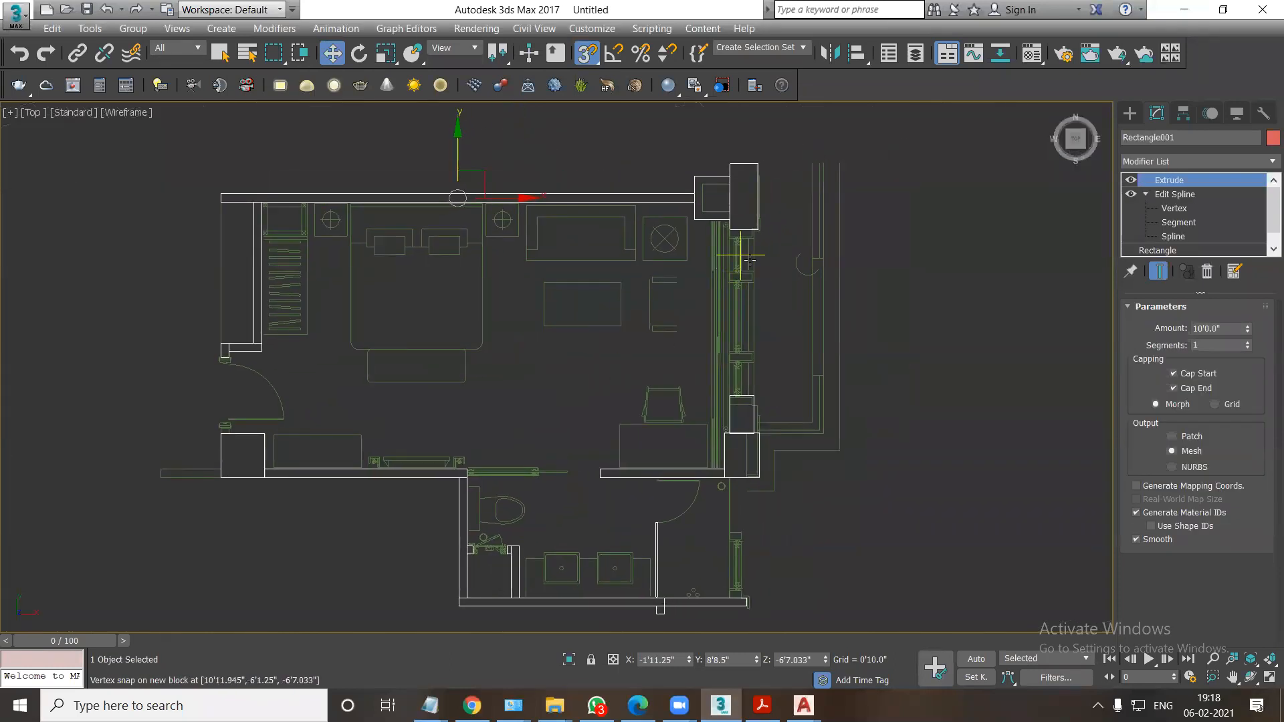
left_click(1131, 116)
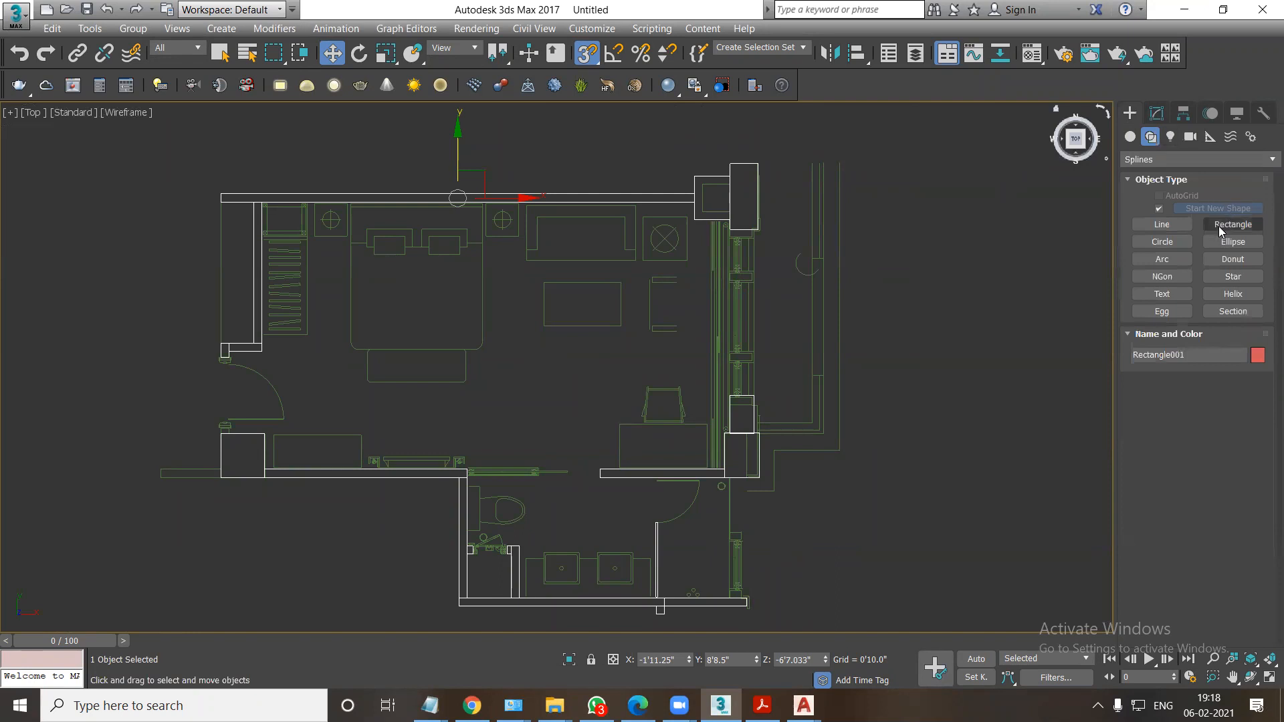
left_click(1219, 230)
mouse_move(730, 230)
left_mouse_down()
mouse_move(754, 283)
mouse_move(754, 397)
left_mouse_up()
left_click(1159, 209)
scroll(261, 334, "up", 5)
left_click_drag(265, 321, 250, 472)
Add an Extrude modifier to the window and door opening rectangles with an amount of 3'0.0".
left_click(1156, 113)
left_click(1166, 161)
key("e")
key("e")
key("e")
key("e")
left_click(1159, 247)
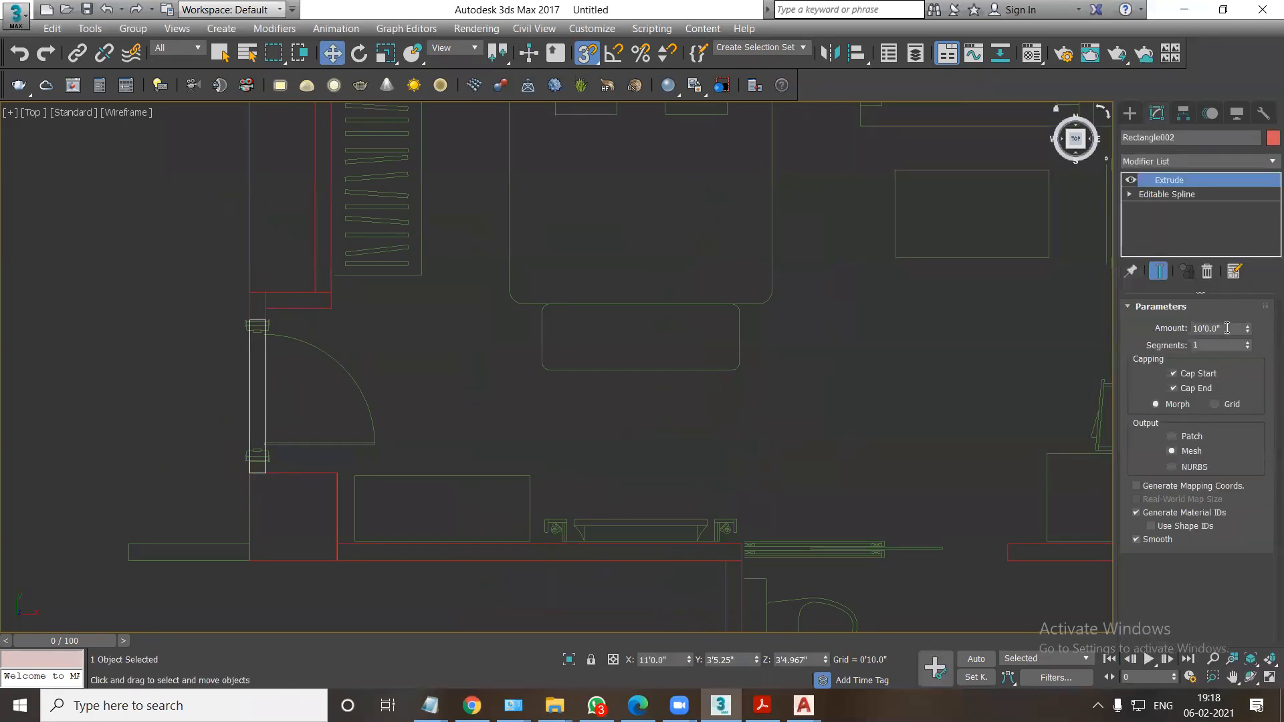
type("3'")
type("f")
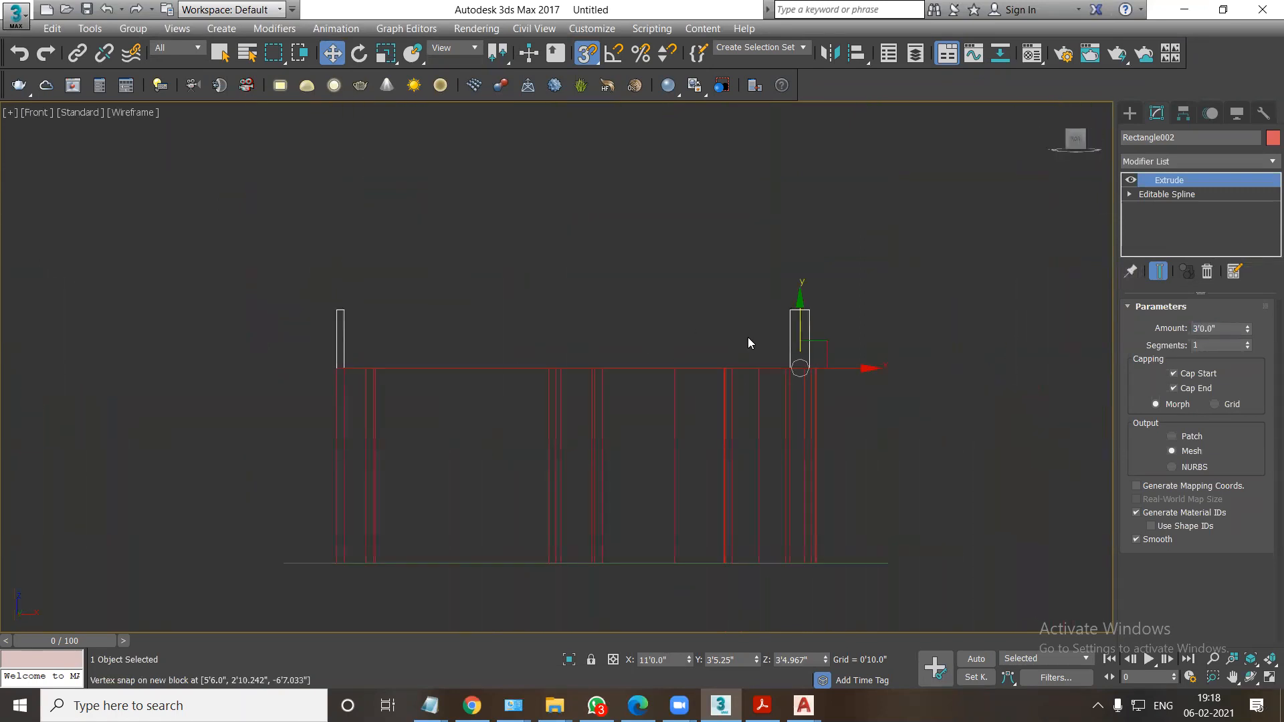
Lower the extruded opening pieces in the Front view until their tops meet the wall tops, at Z 0'4.967", and inspect them in Perspective.
left_click_drag(336, 313, 337, 363)
key("alt+w")
right_click(788, 535)
key("alt+w")
middle_click_drag(756, 486, 565, 395, "alt")
left_click(867, 317)
left_click(635, 367)
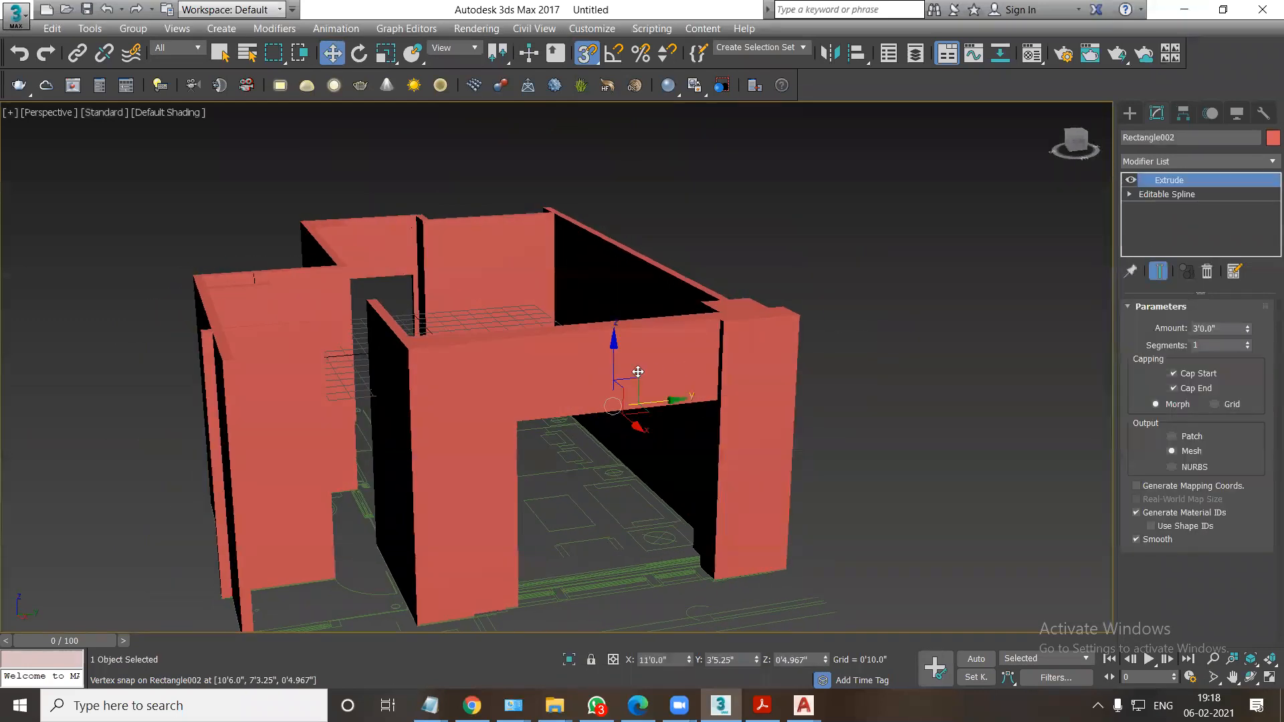
At Spline level, copy the window opening's spline straight down to the wall base in the Front view, at Z -6'7.033".
key("F3")
left_click(1129, 194)
left_click(1157, 236)
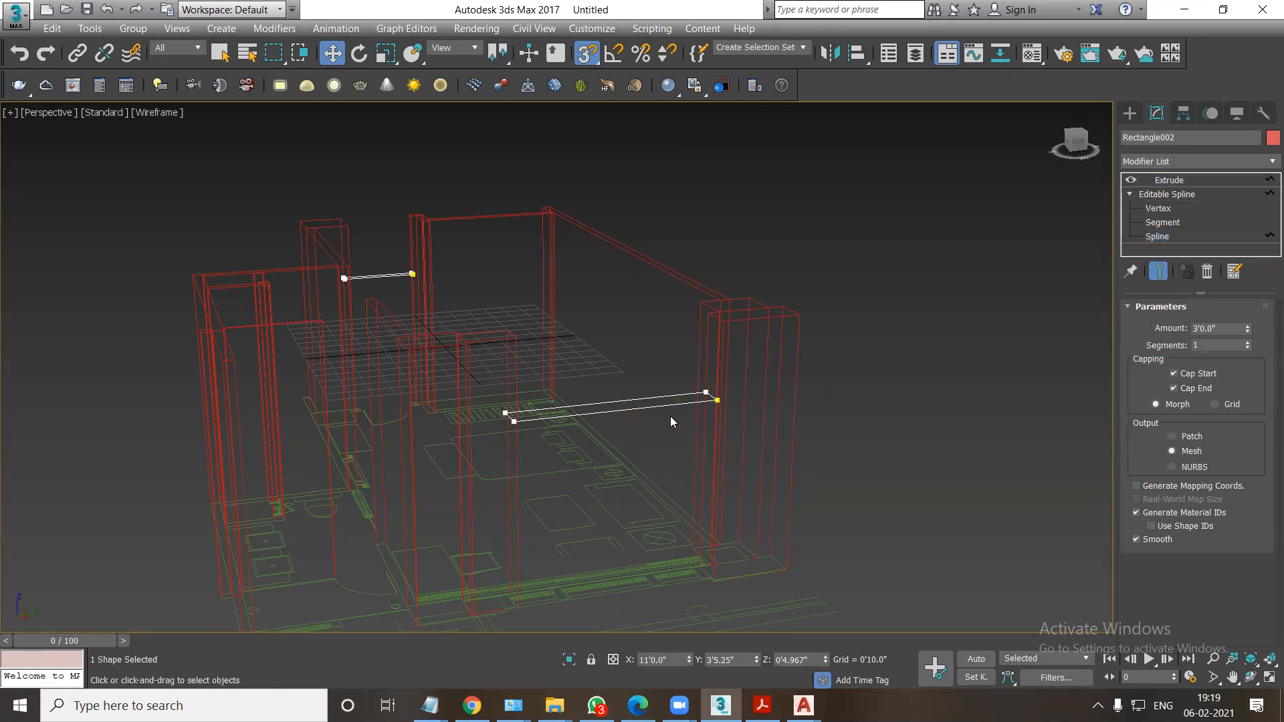
left_click(627, 411)
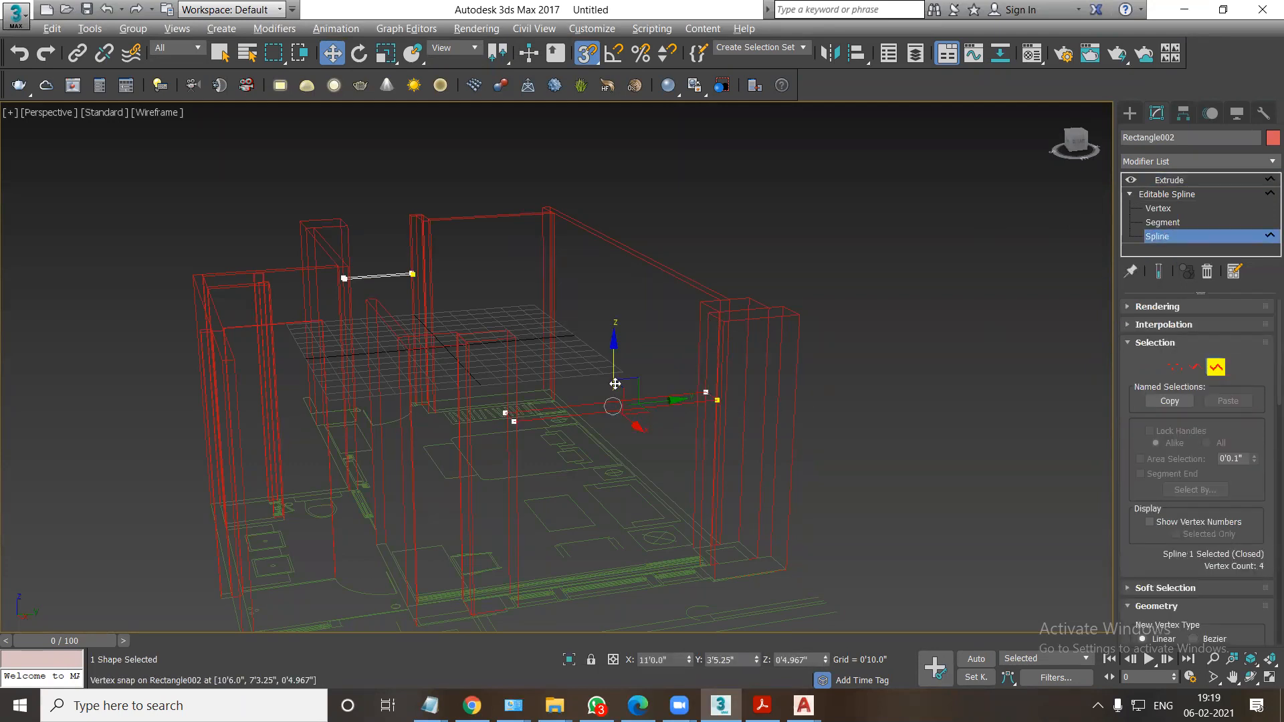
key("alt+w")
right_click(717, 287)
key("alt+w")
key("f")
scroll(573, 271, "down", 5)
scroll(561, 246, "down", 2)
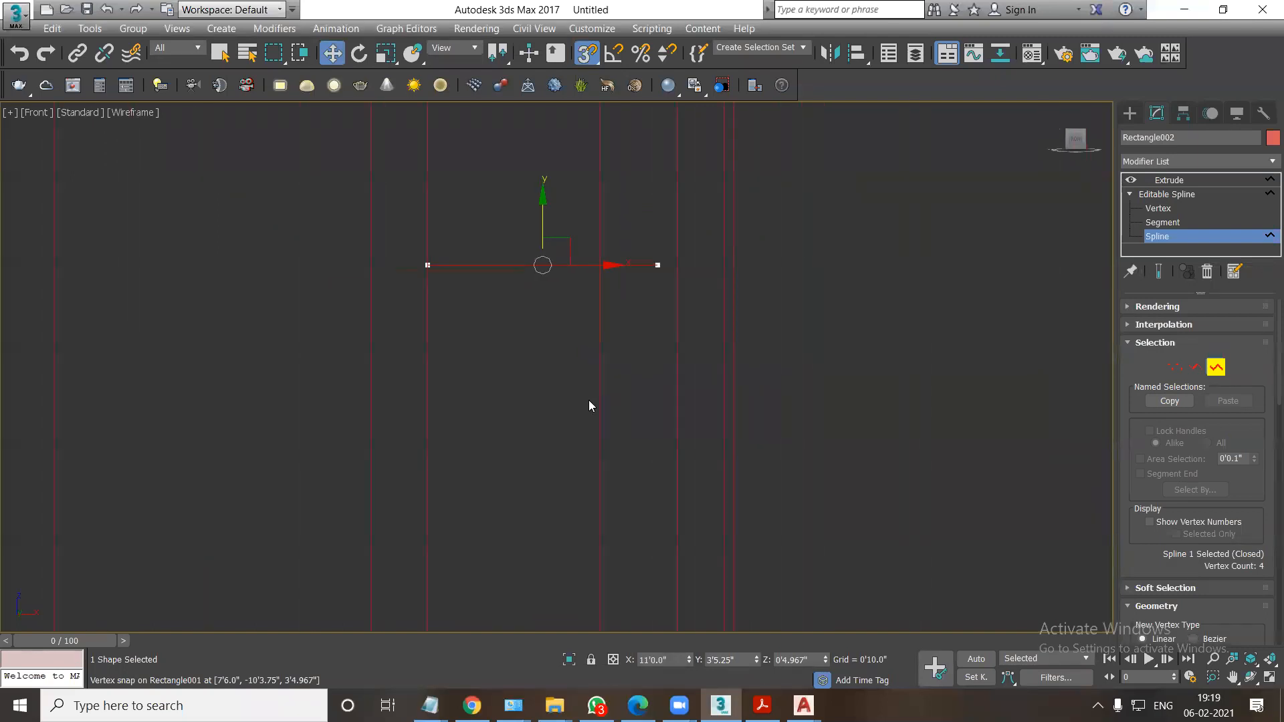
middle_click_drag(542, 353, 588, 309)
scroll(588, 309, "down", 7)
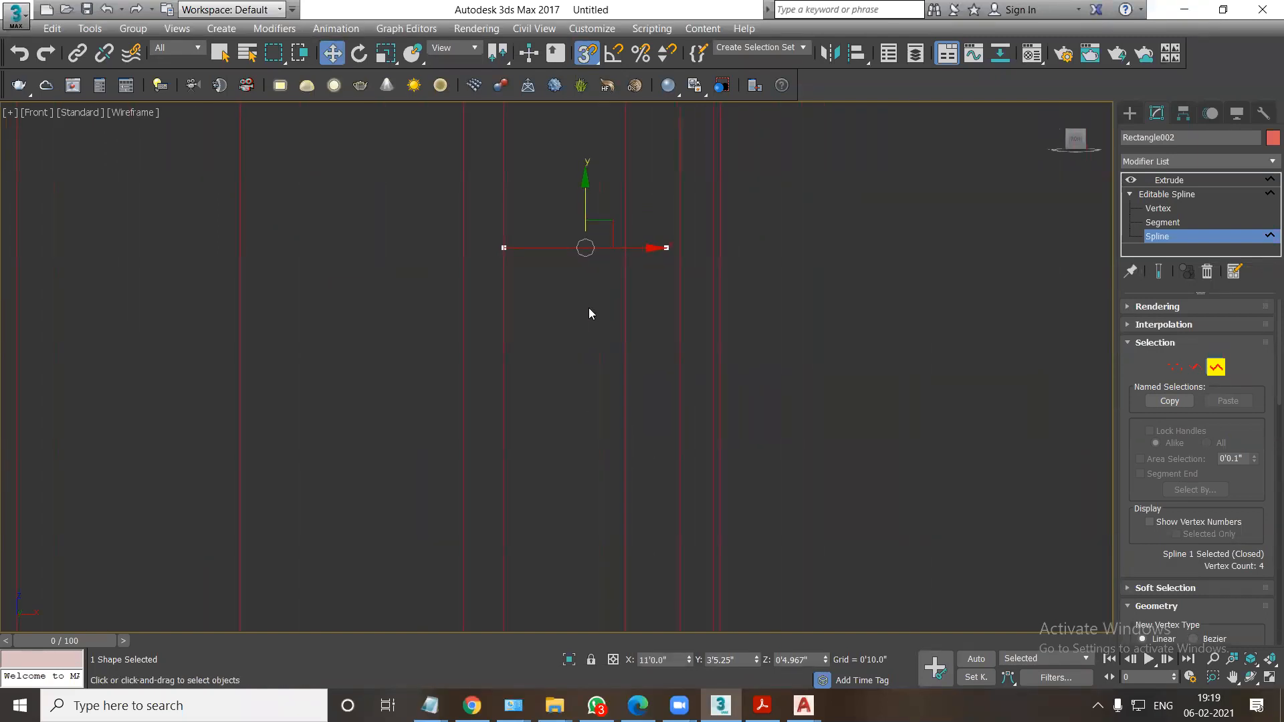
left_click_drag(588, 282, 577, 444)
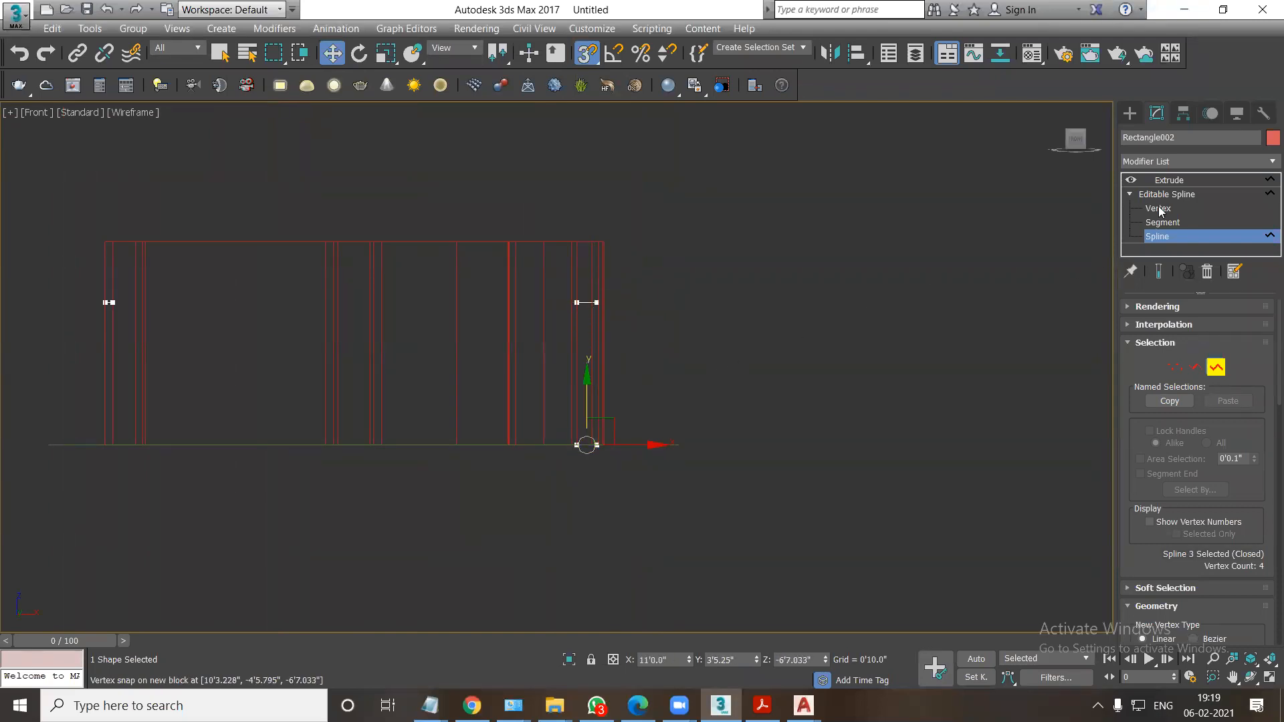
Return to the Extrude level and check the window and door openings from several angles in shaded and wireframe display.
left_click(1168, 180)
middle_click_drag(769, 371, 809, 397, "alt")
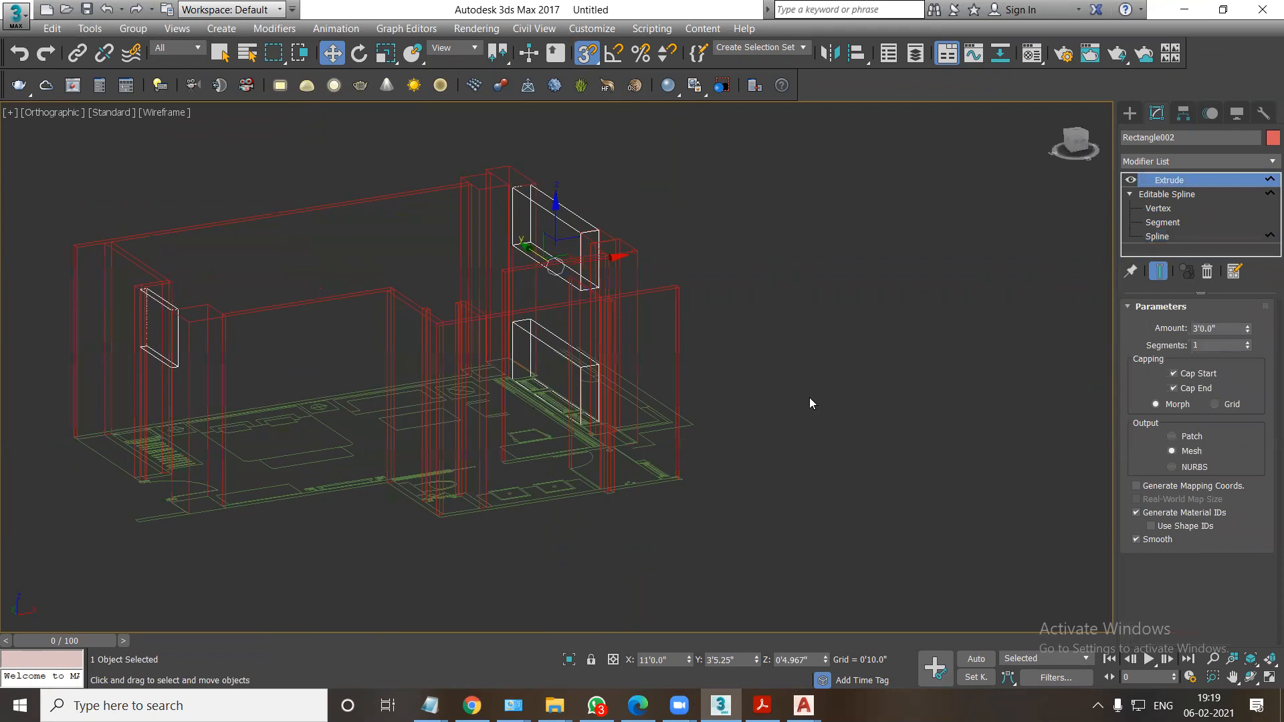
key("F3")
middle_click_drag(636, 394, 700, 413, "alt")
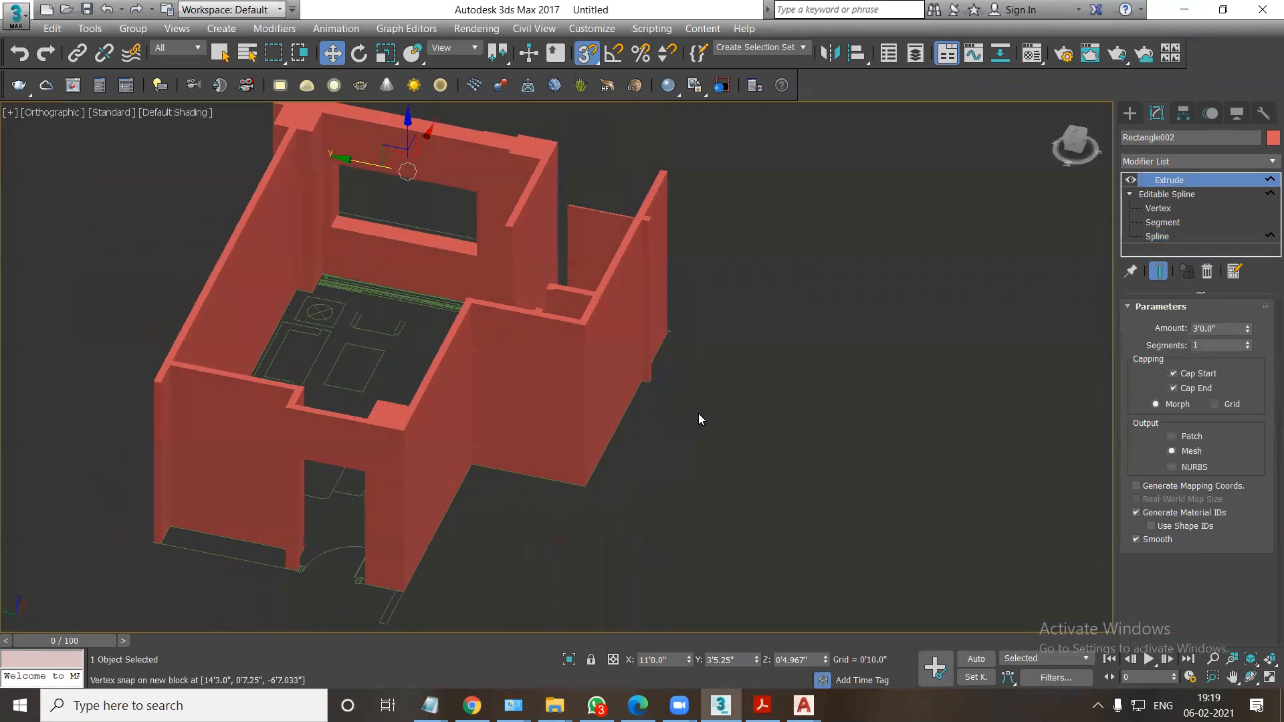
key("F3")
key("F3")
key("F3")
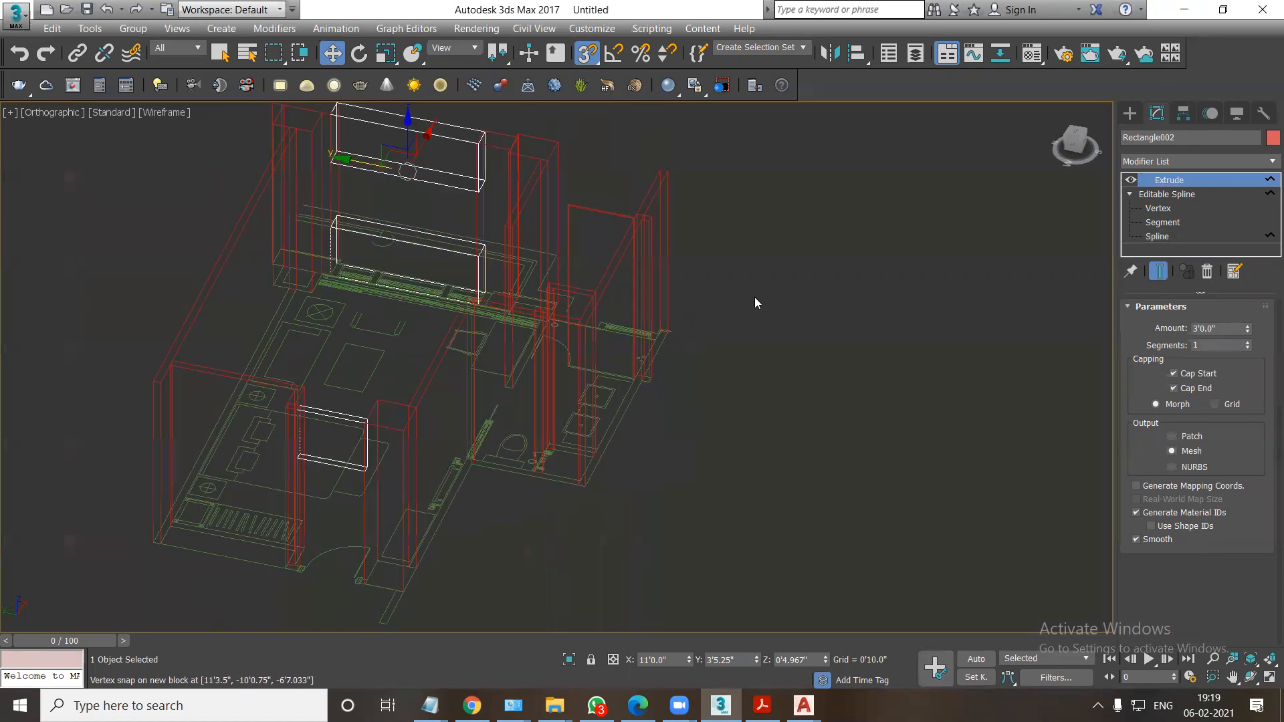
Isolate the walls and opening pieces from the AutoCAD plan and display them shaded.
left_click(510, 187, "ctrl")
key("alt+q")
left_click(805, 246)
key("F3")
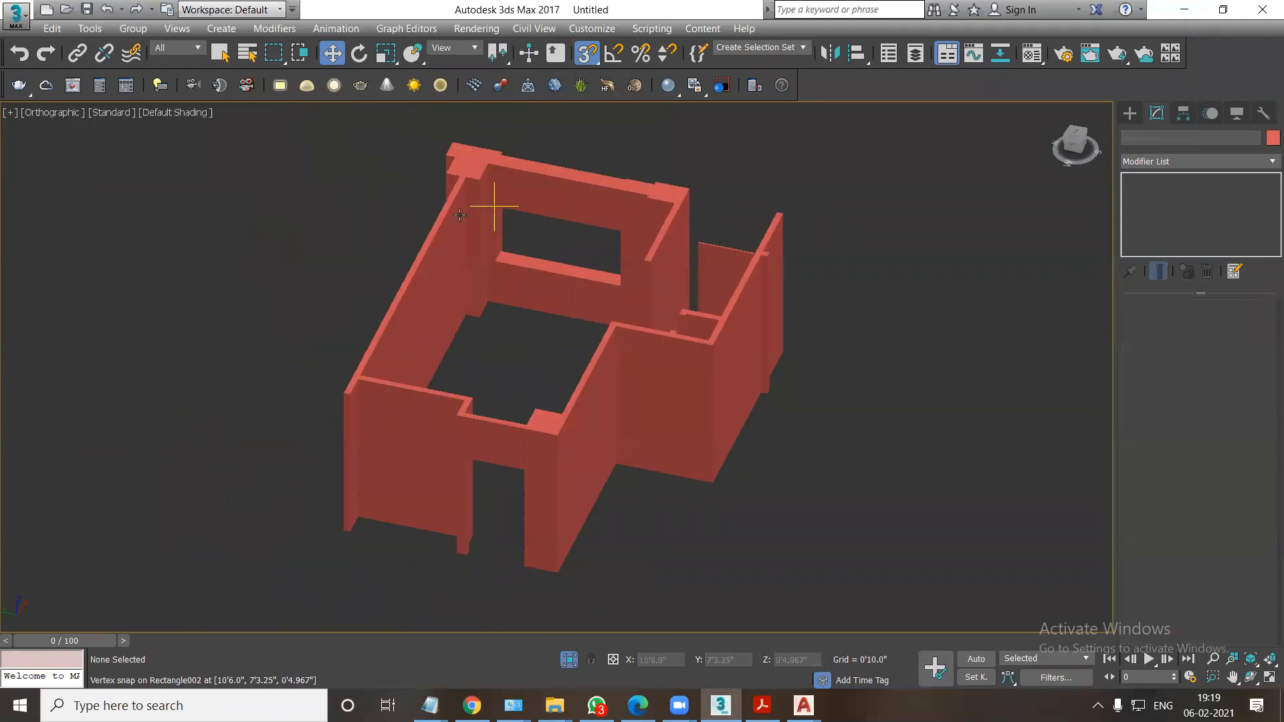
Add an Edit Poly modifier to the walls and attach the extruded window and door opening pieces to them.
left_click(460, 214)
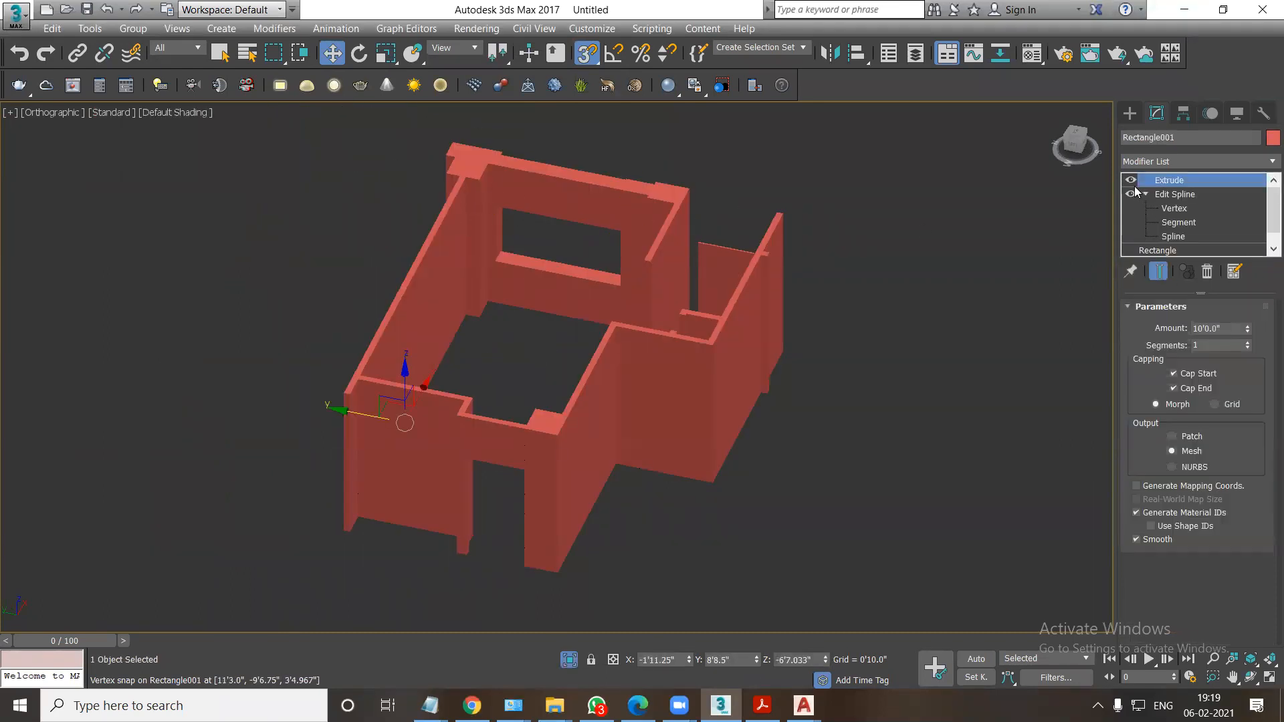
left_click(1156, 163)
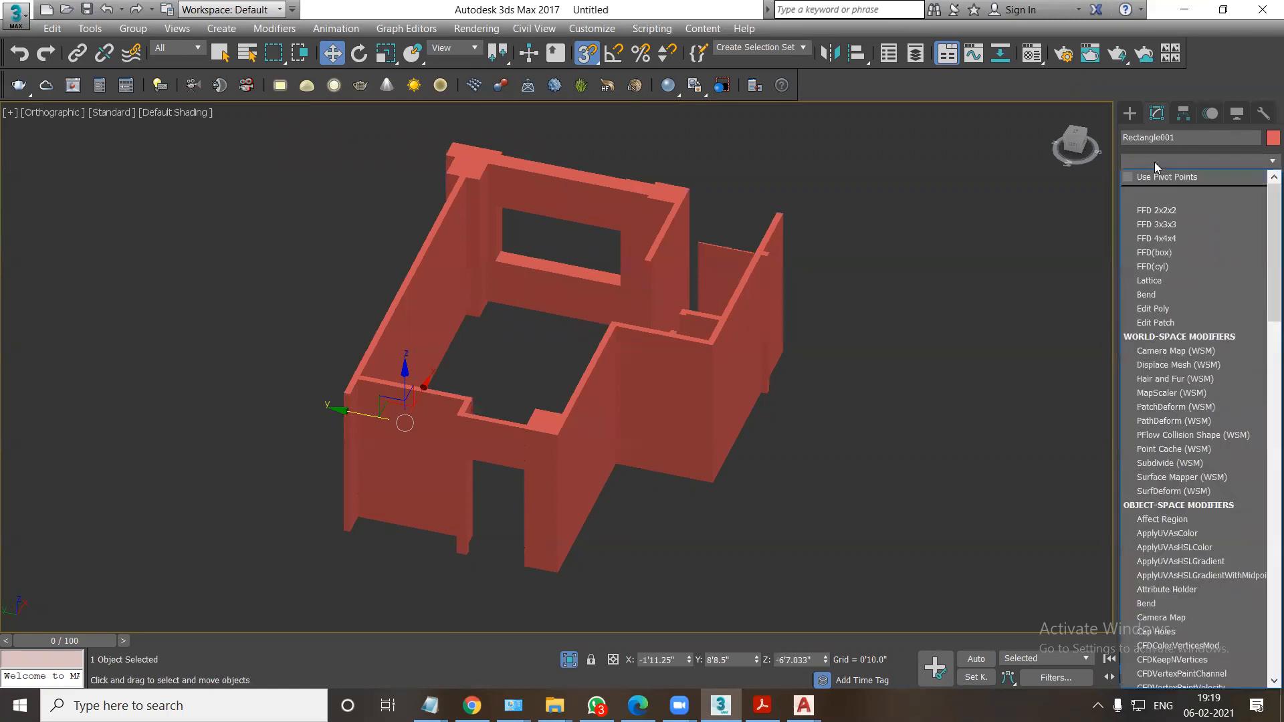
left_click(1153, 178)
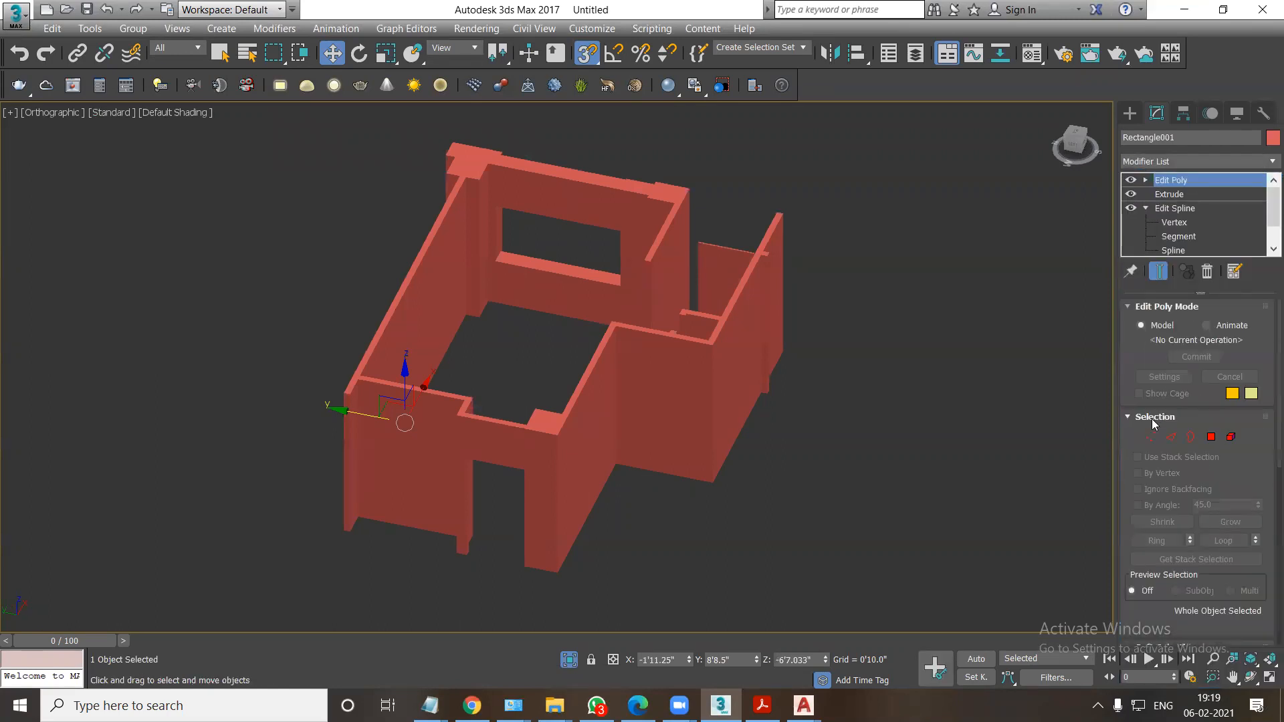
scroll(1170, 531, "down", 3)
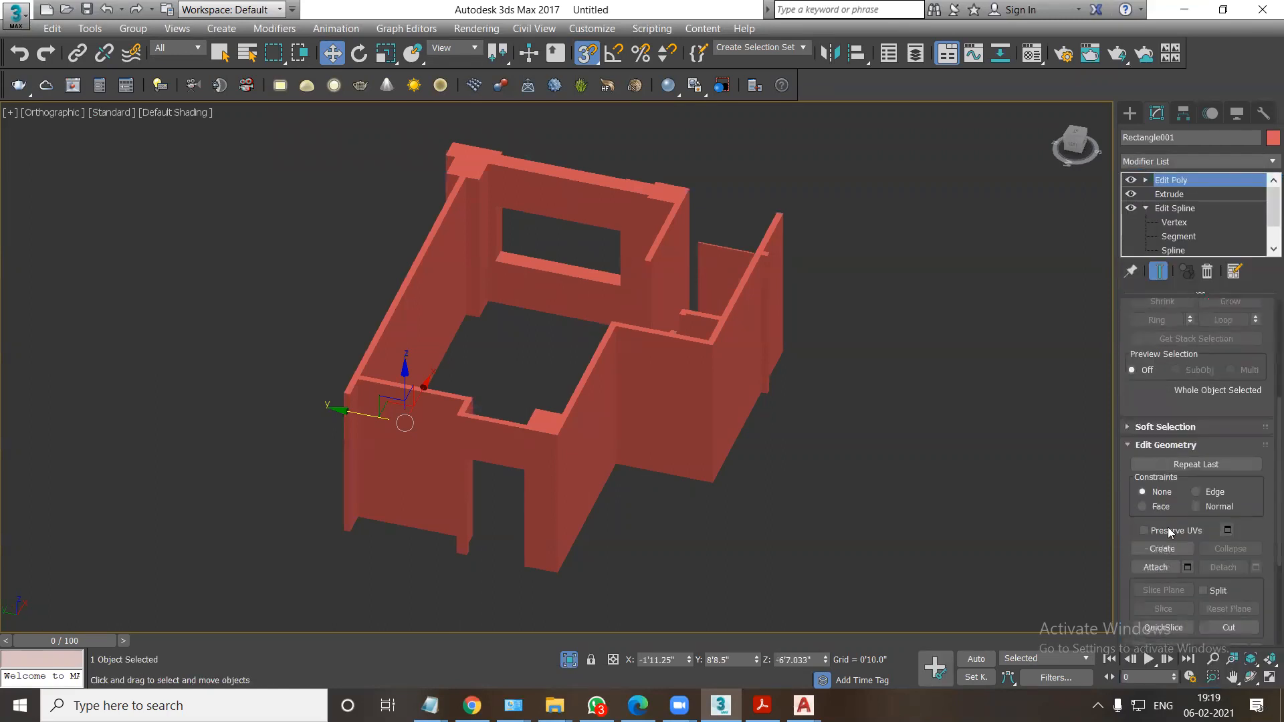
left_click(1155, 567)
key("F3")
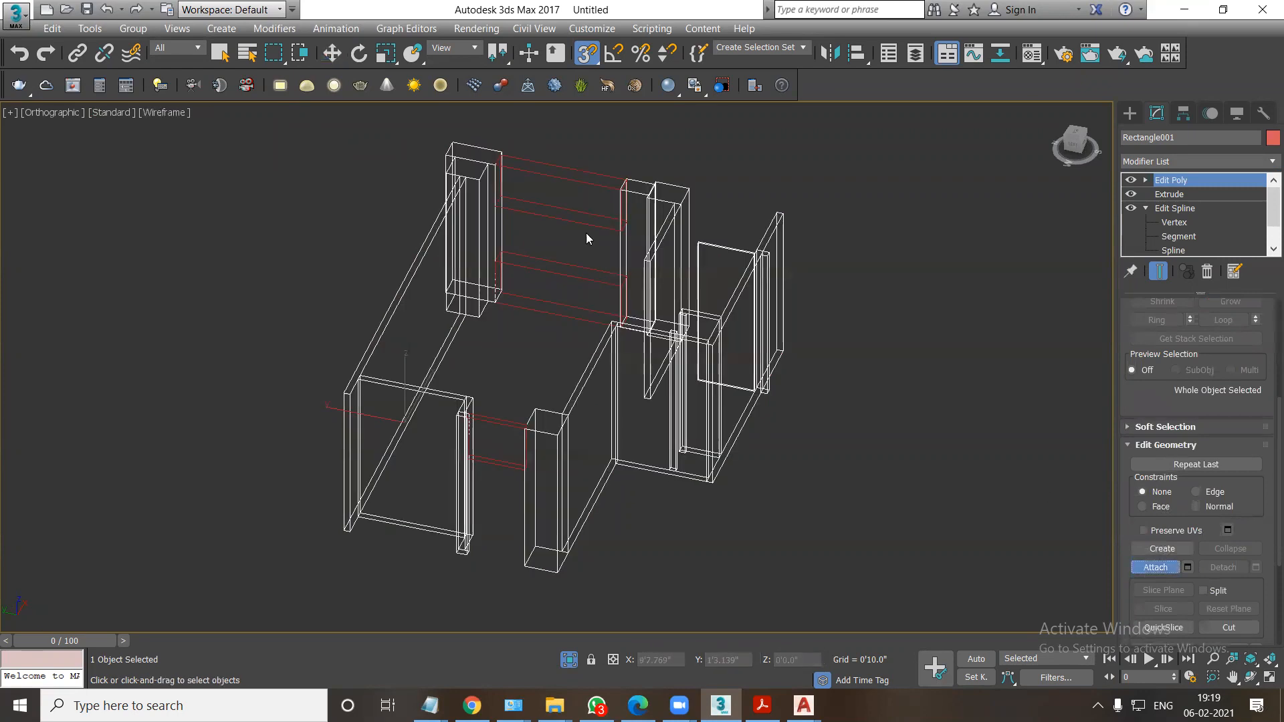
left_click(593, 184)
key("F3")
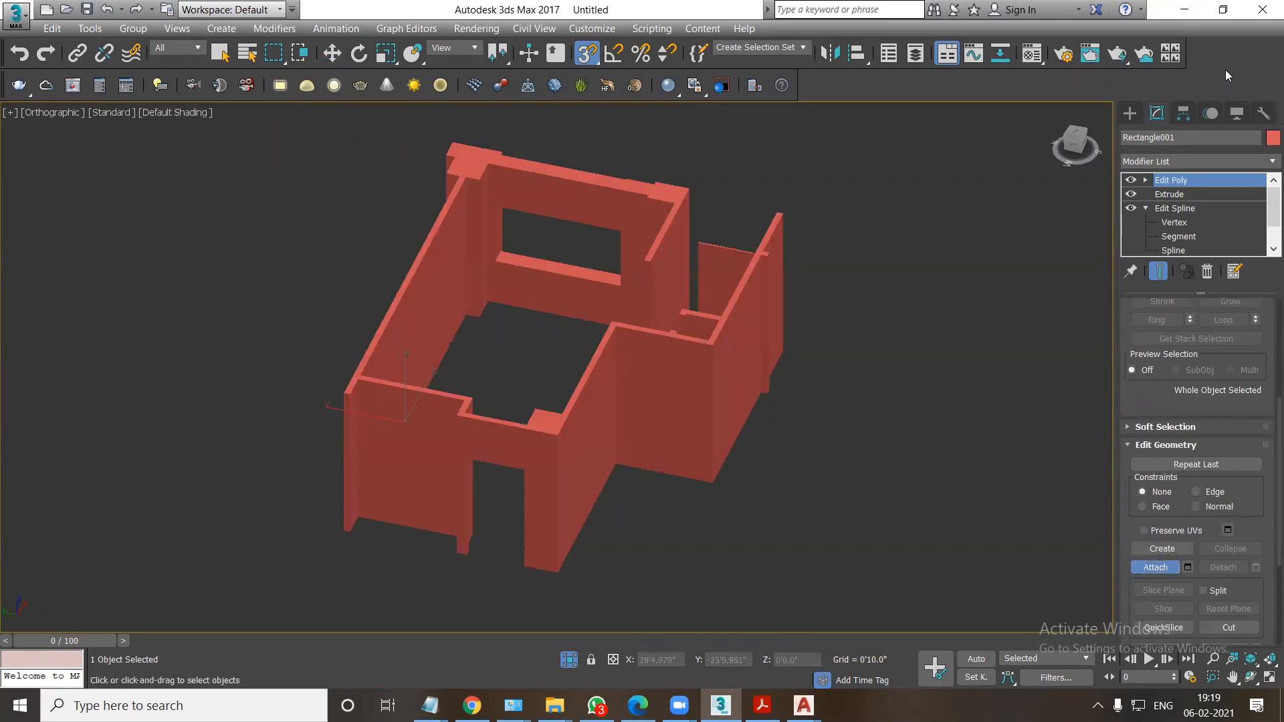
Test-move the attached walls as one object and undo the move.
left_click(1133, 117)
key("w")
left_click_drag(348, 407, 468, 393)
key("ctrl+z")
key("ctrl+z")
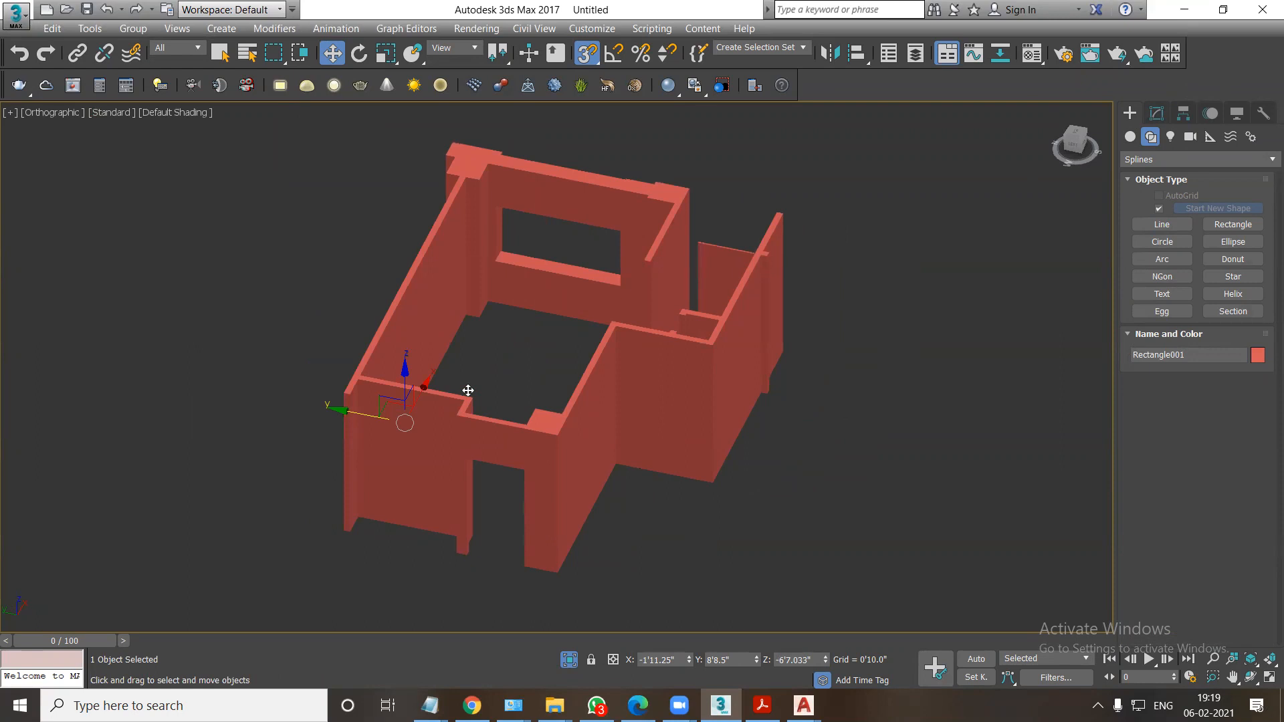
End the isolation in the Top view to bring back the AutoCAD plan.
key("t")
scroll(649, 357, "down", 4)
right_click(639, 361)
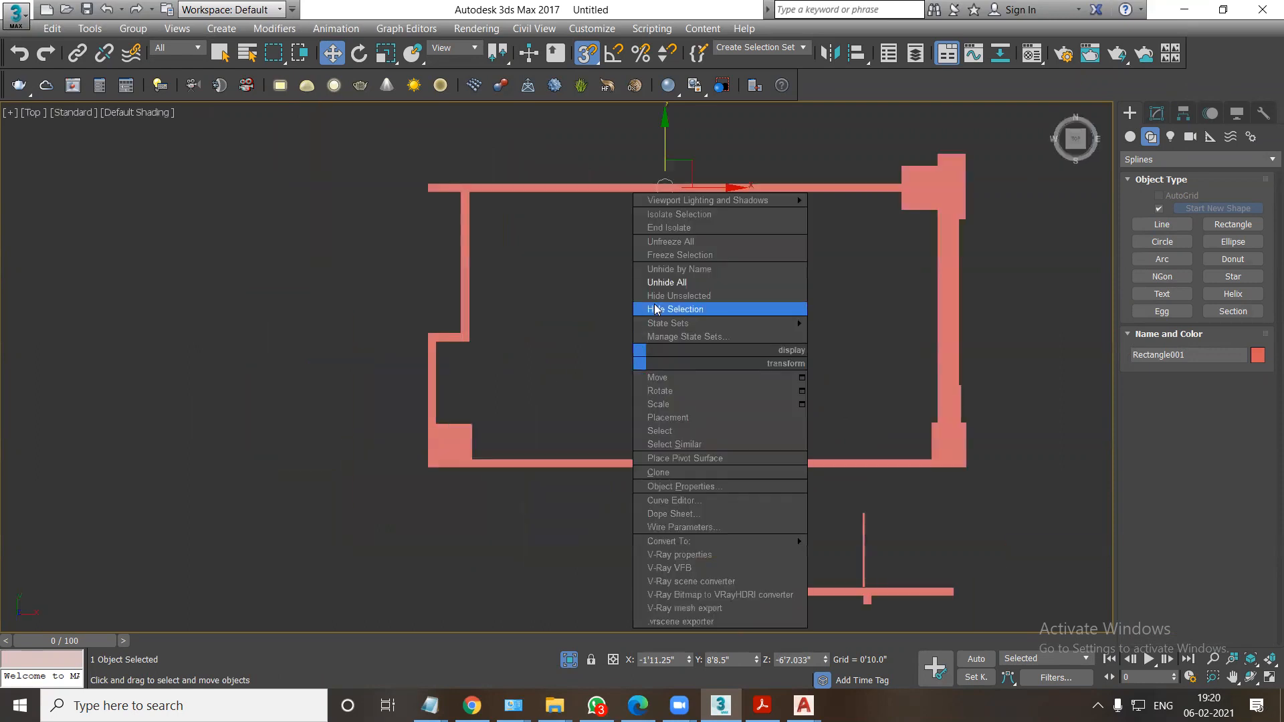
left_click(674, 241)
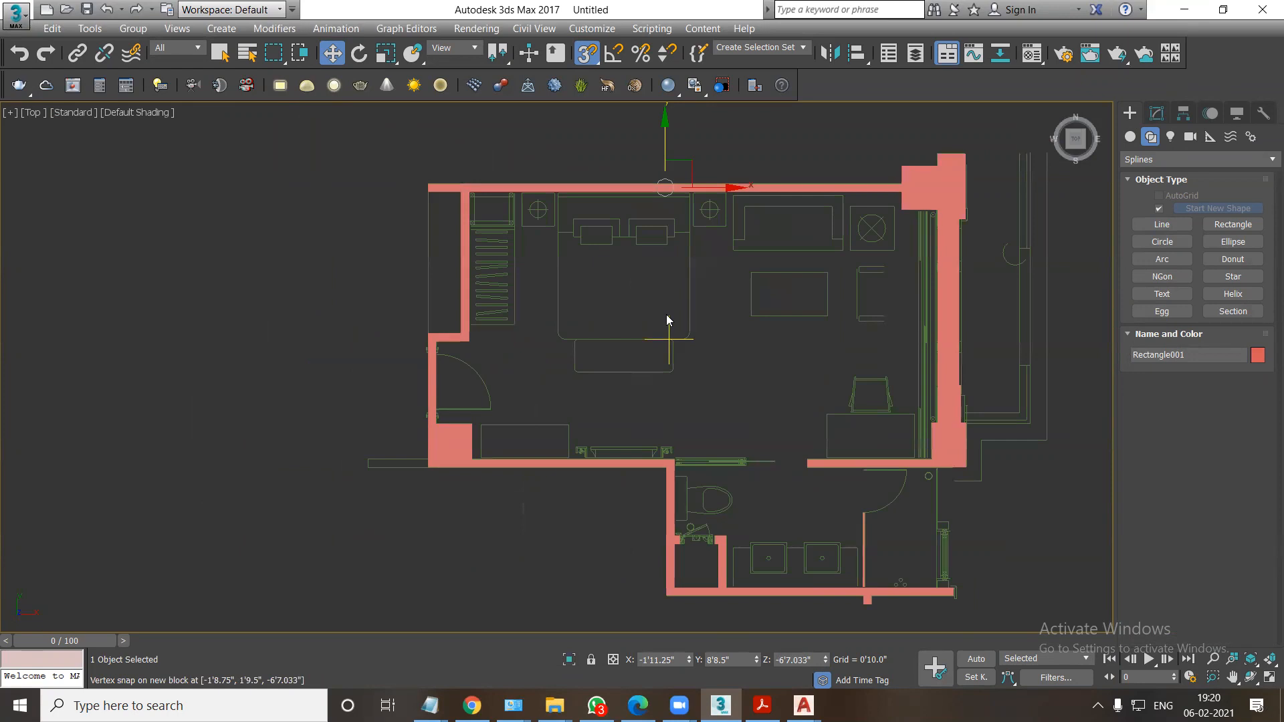
Display the Top view in wireframe and try starting a line at the plan's upper-left outer corner.
left_click(1162, 224)
key("F3")
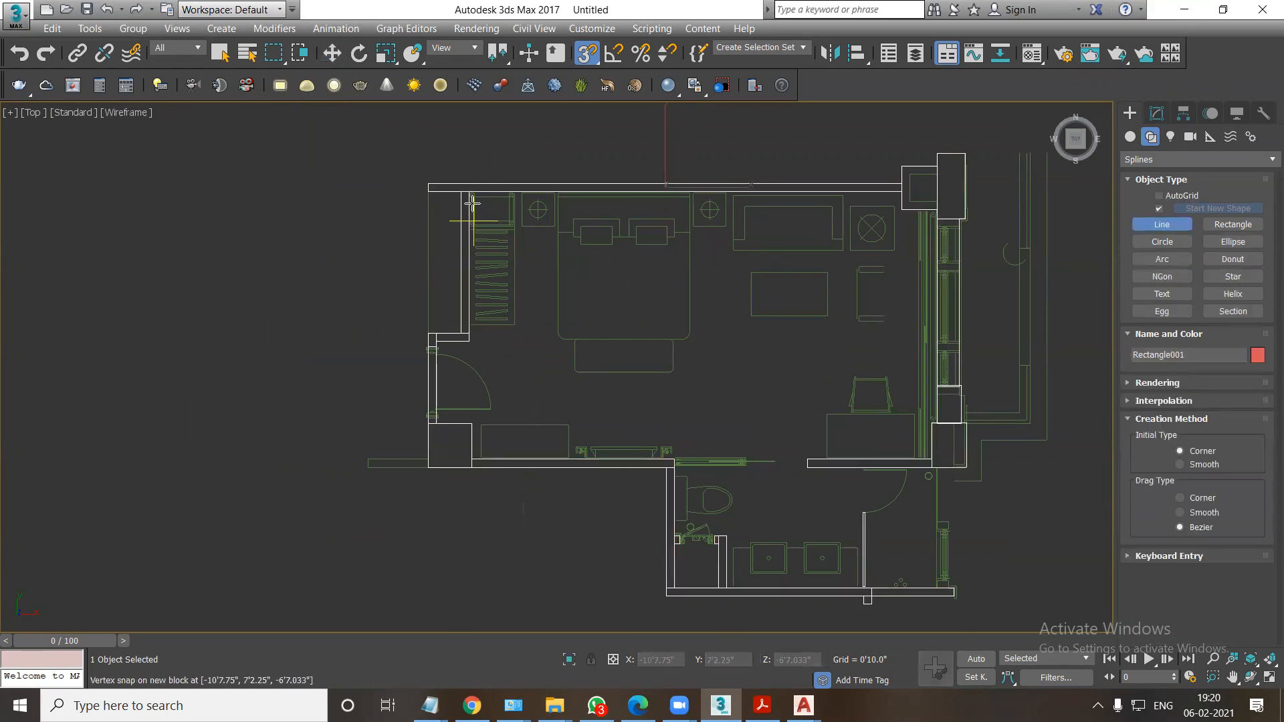
left_click(428, 183)
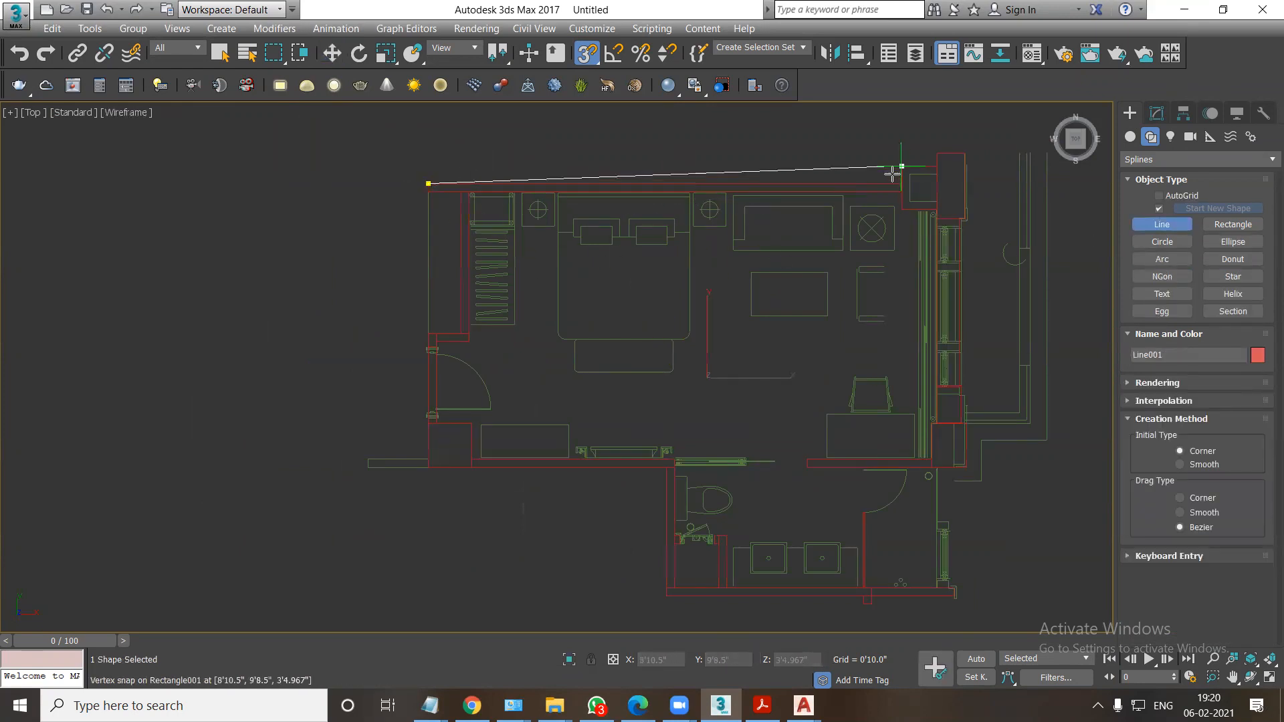
right_click(575, 181)
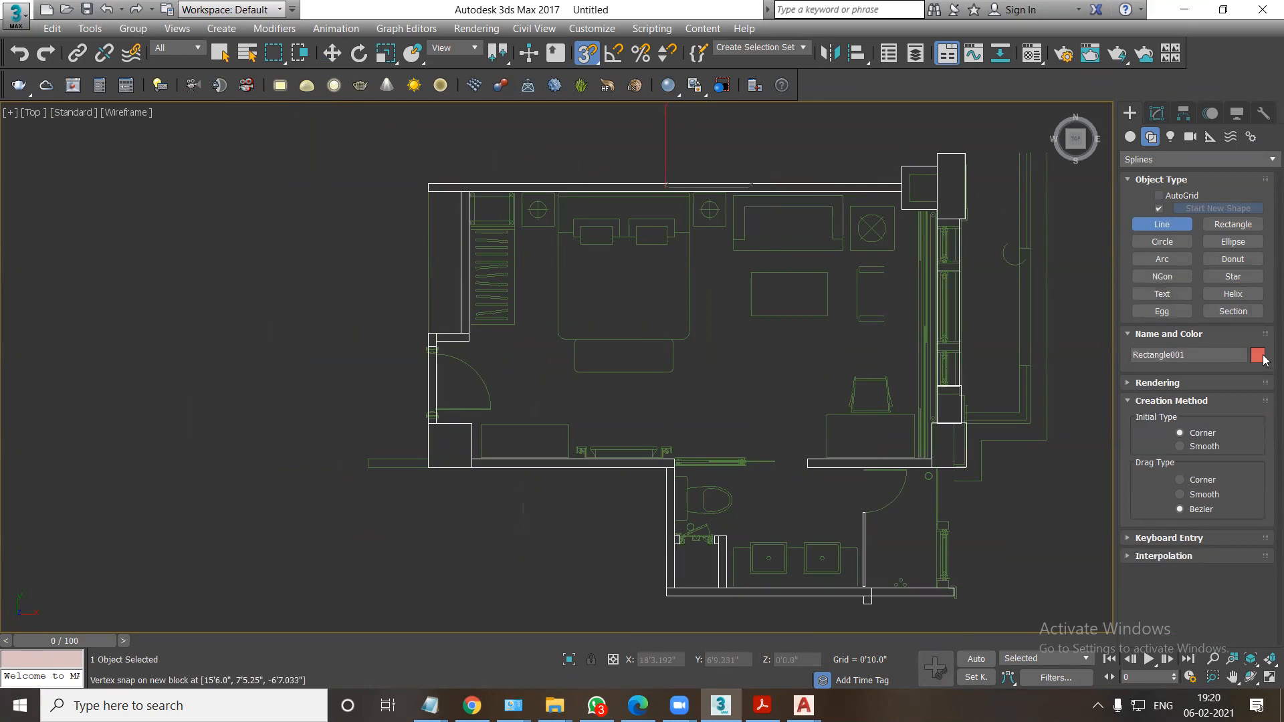
Deselect the walls and set the color for new objects to olive yellow.
left_click(1258, 355)
left_click(798, 444)
key("w")
left_click(278, 175)
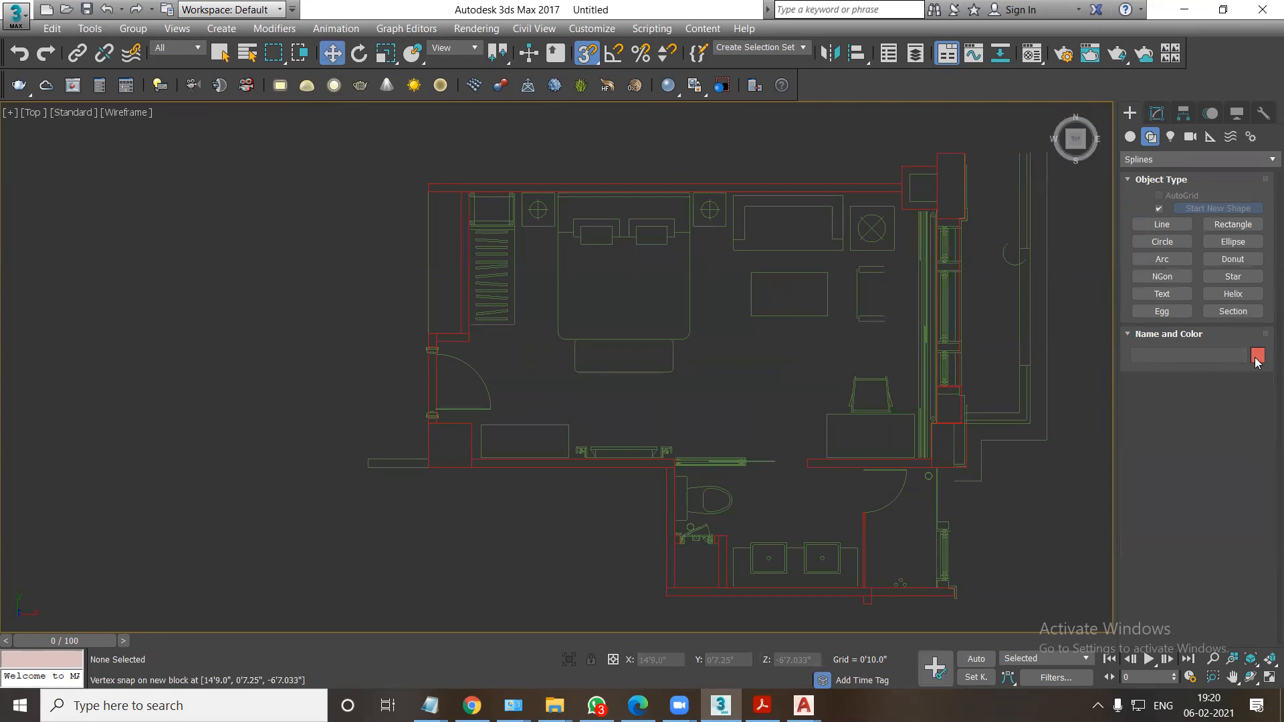
left_click(1257, 355)
left_click(567, 346)
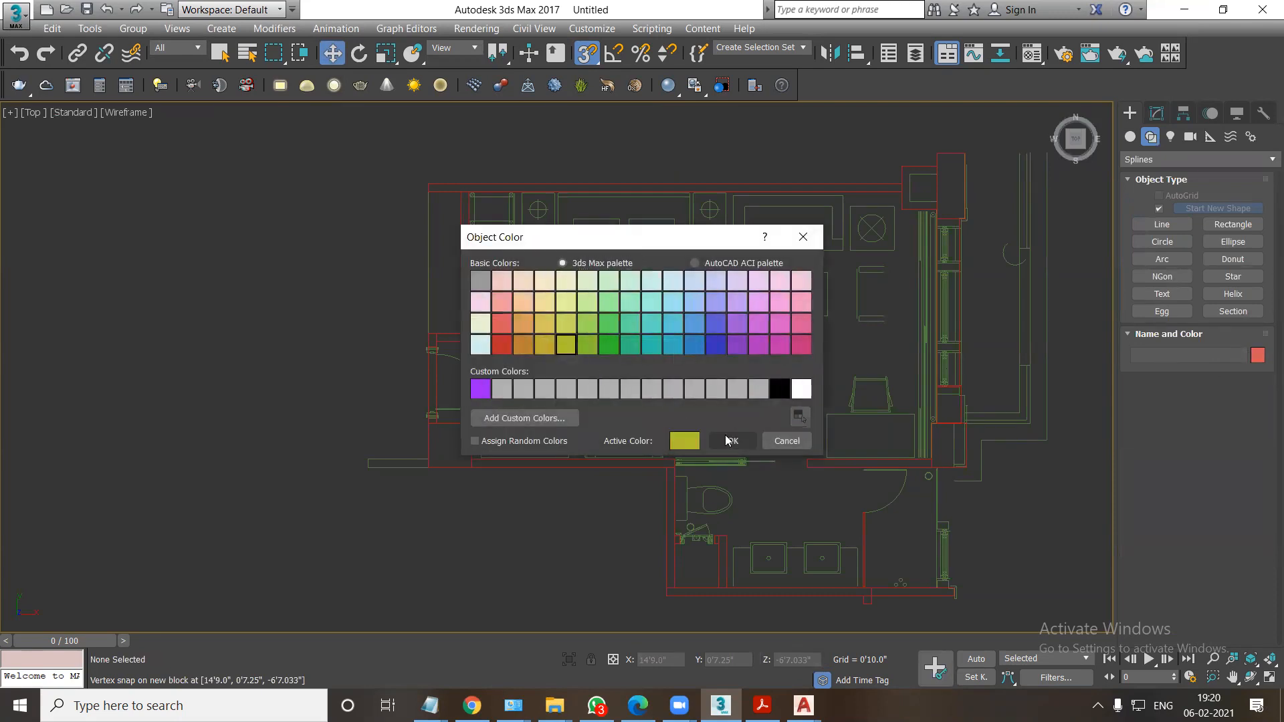
left_click(732, 440)
Trace the floor outline with a line from the upper-left wall corner along the top wall and around the right-hand columns.
left_click(1161, 224)
left_click(428, 184)
left_click(901, 166)
left_click(936, 166)
left_click(937, 153)
left_click(964, 154)
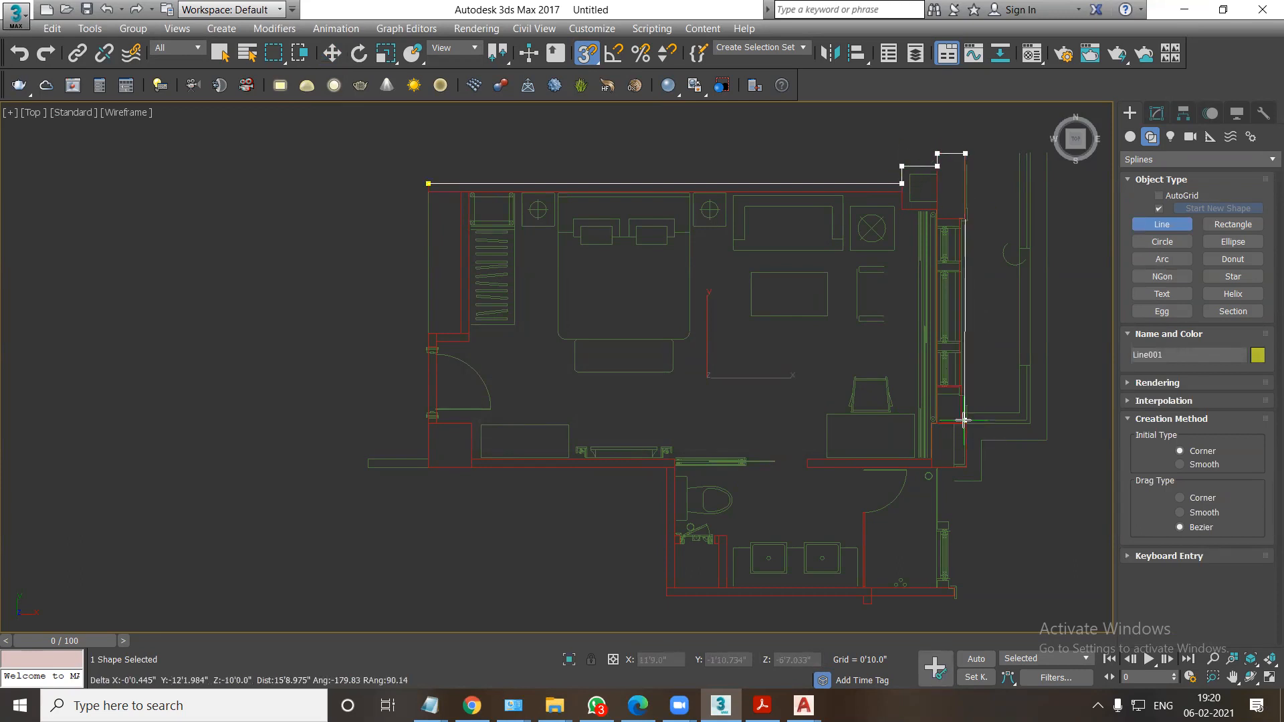
scroll(961, 419, "up", 3)
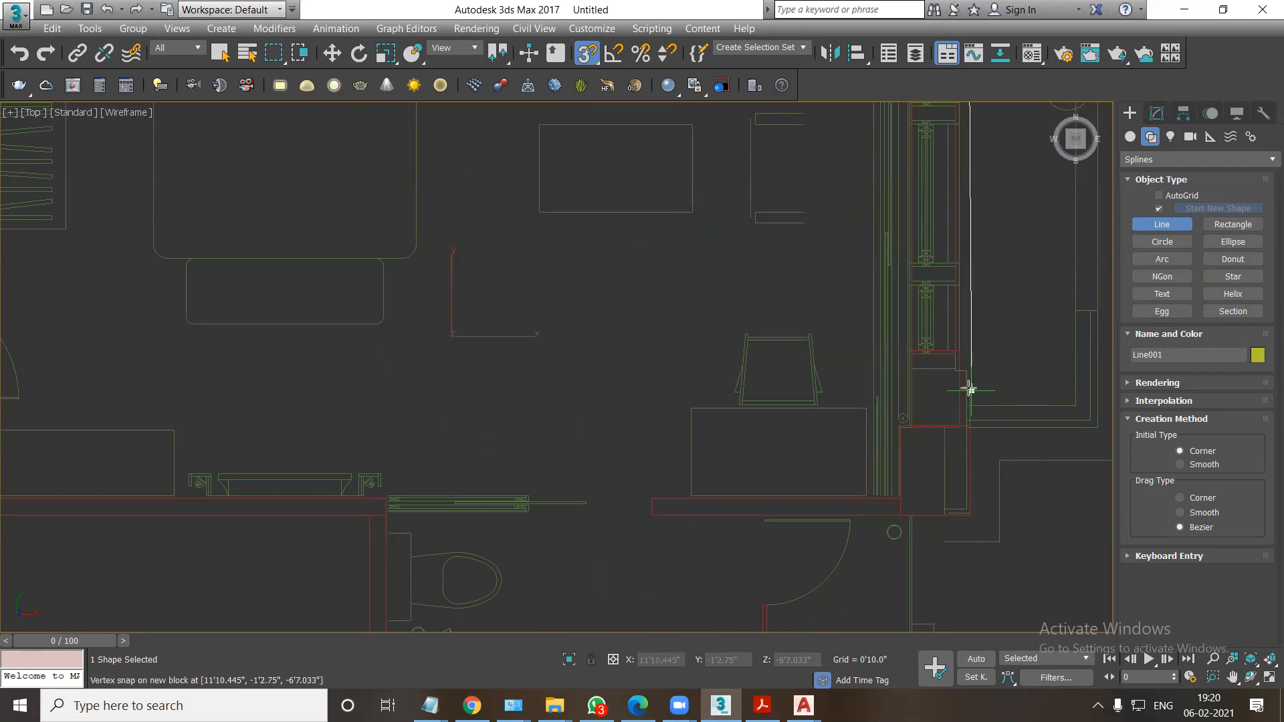
left_click(966, 428)
left_click(969, 515)
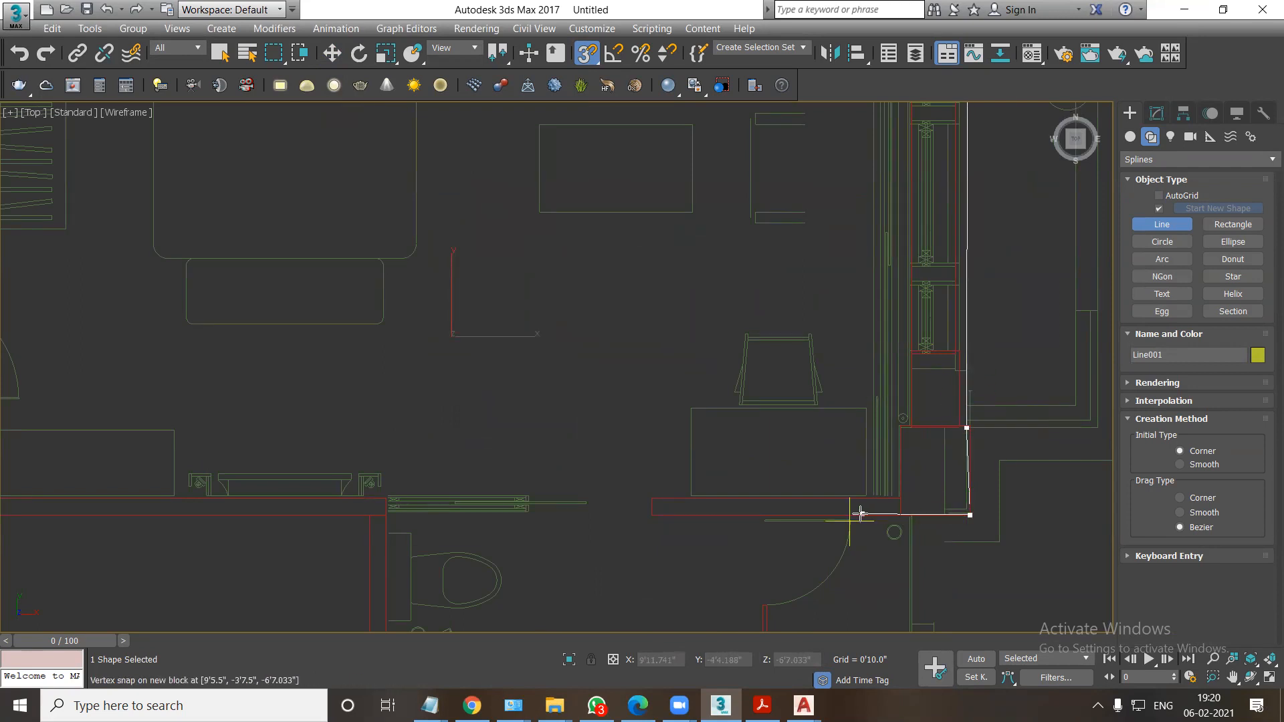
Continue the floor outline around the bathroom's outer corners and along the bedroom's lower wall to its lower-left corner.
scroll(925, 519, "down", 3)
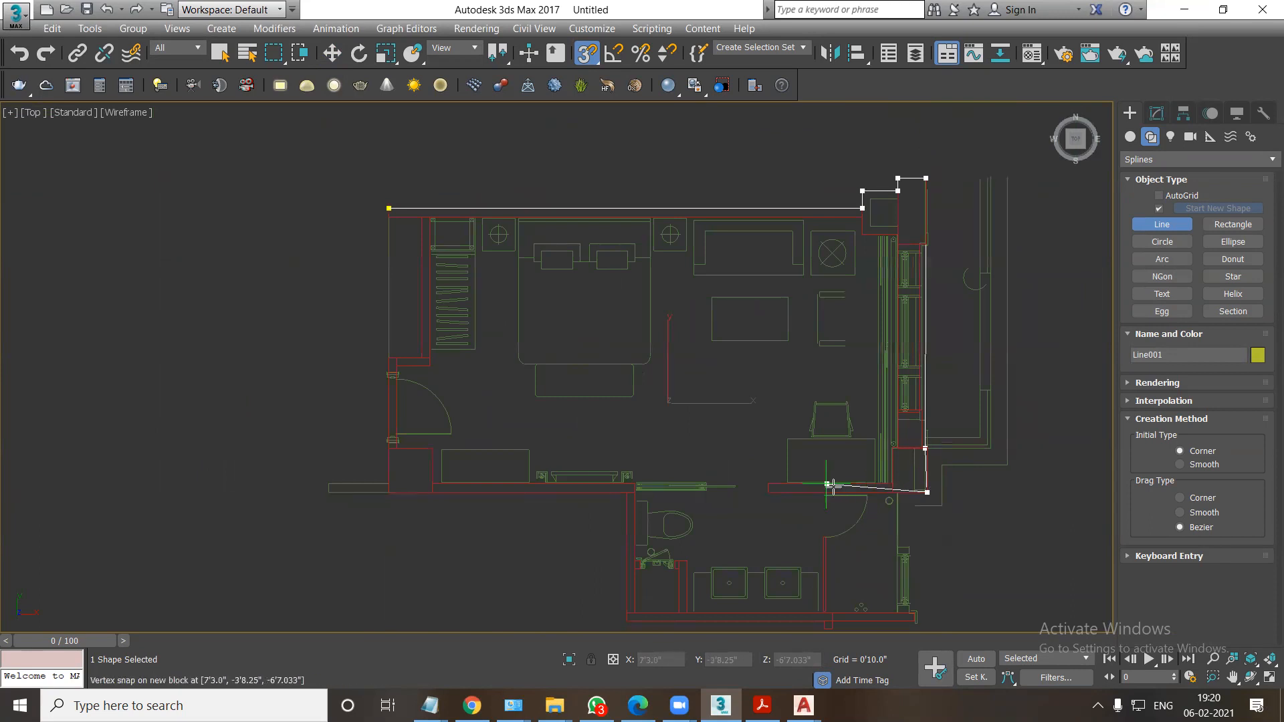
left_click(917, 623)
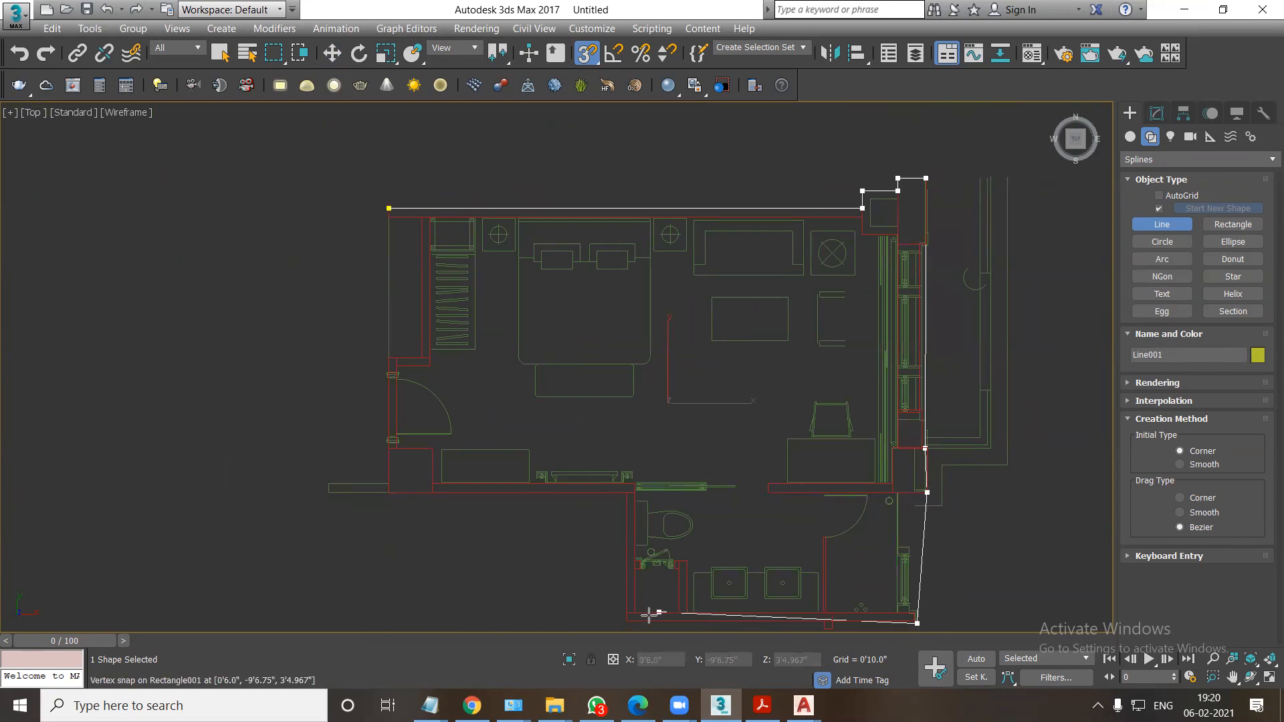
left_click(627, 621)
left_click(627, 492)
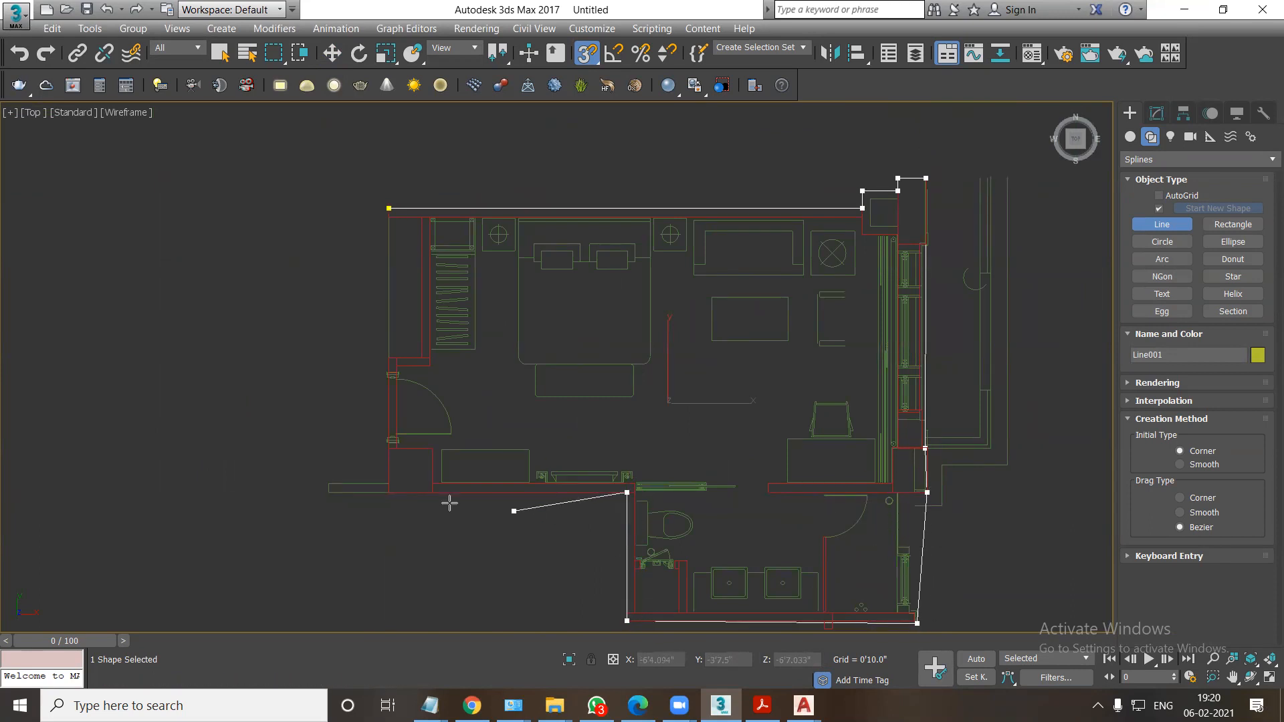
left_click(389, 492)
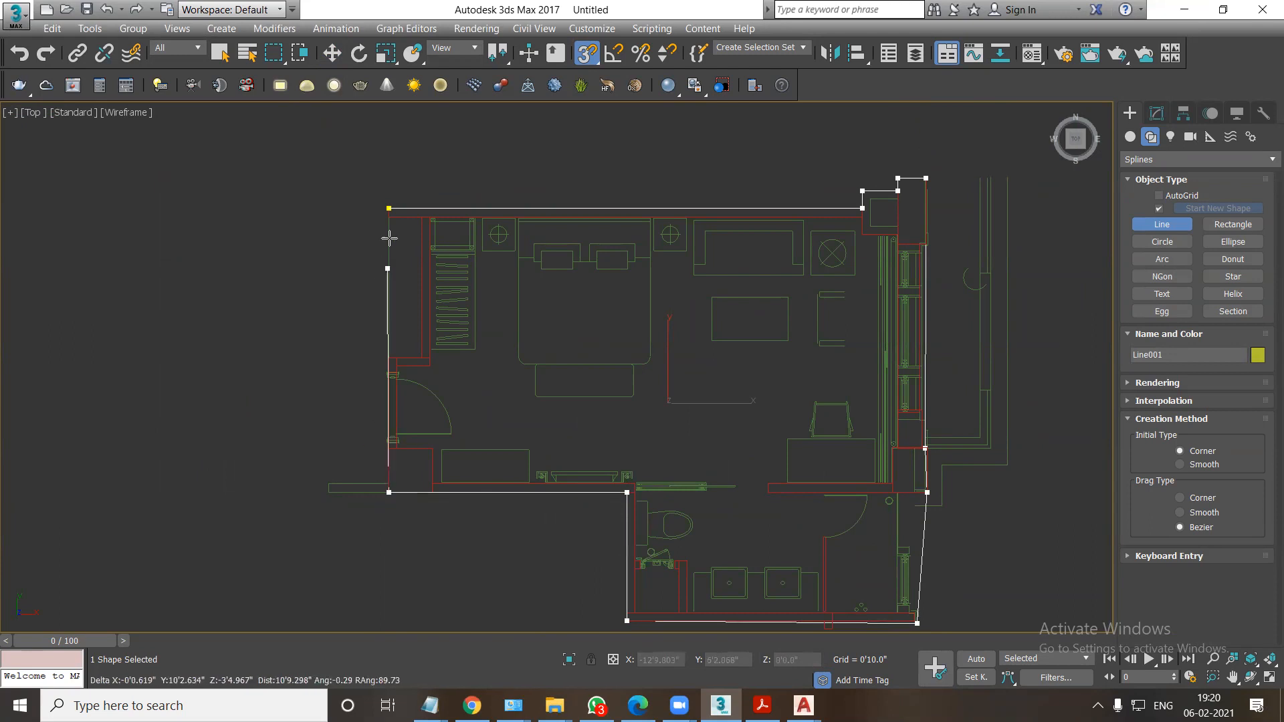
Trace the outline up past the entrance and around the wardrobe recess, and close the spline at its starting point.
left_click(389, 358)
left_click(422, 358)
left_click(421, 217)
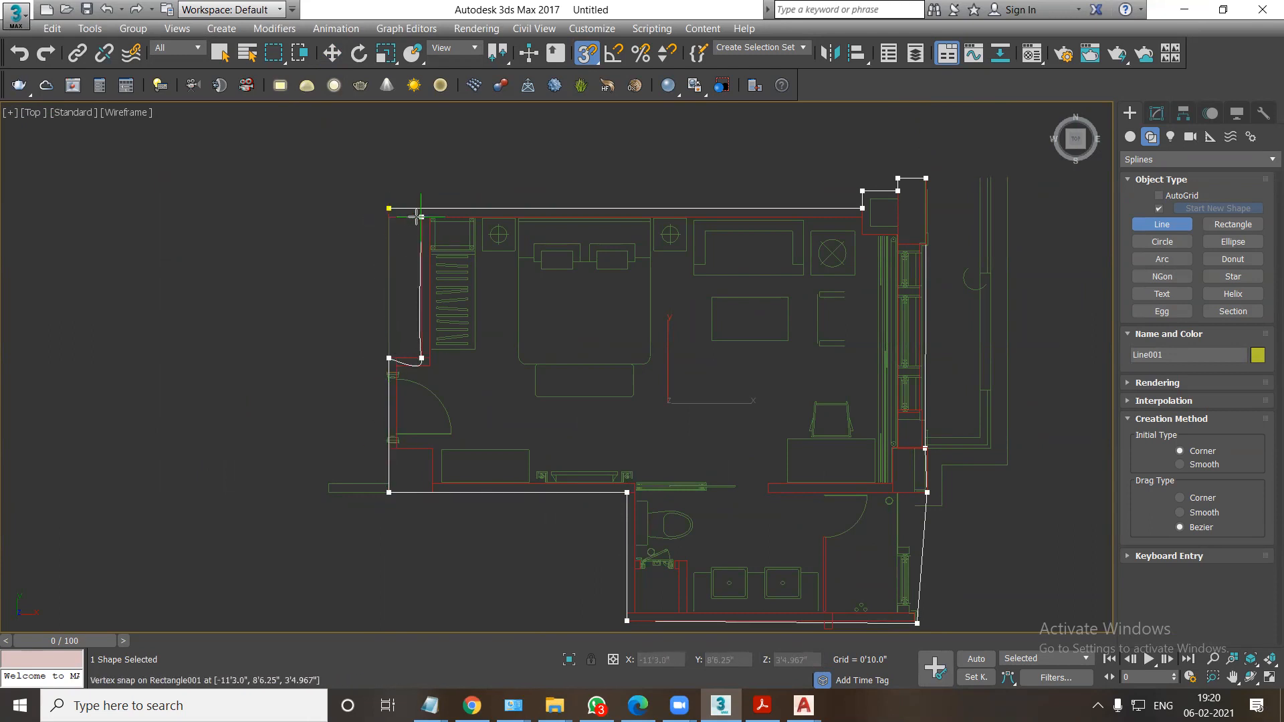
left_click(388, 218)
left_click(389, 209)
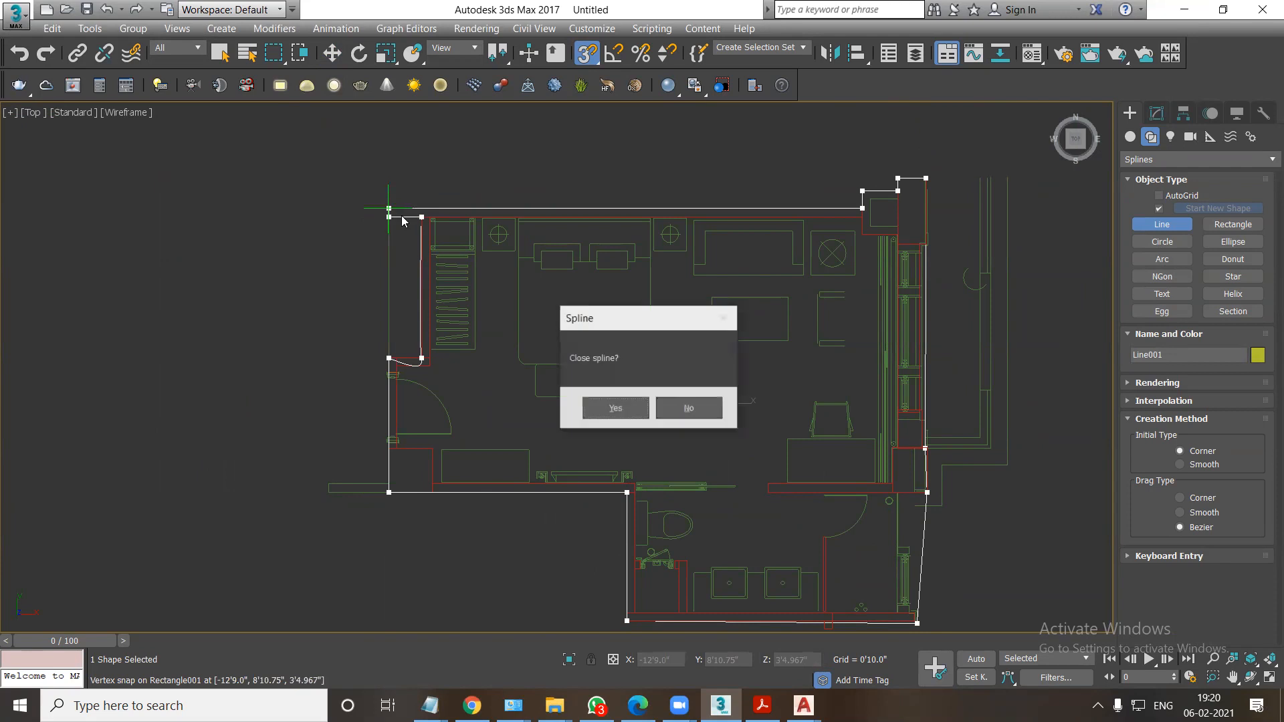
left_click(615, 408)
Convert all vertices of the floor outline to Corner type.
middle_click_drag(637, 416, 567, 324)
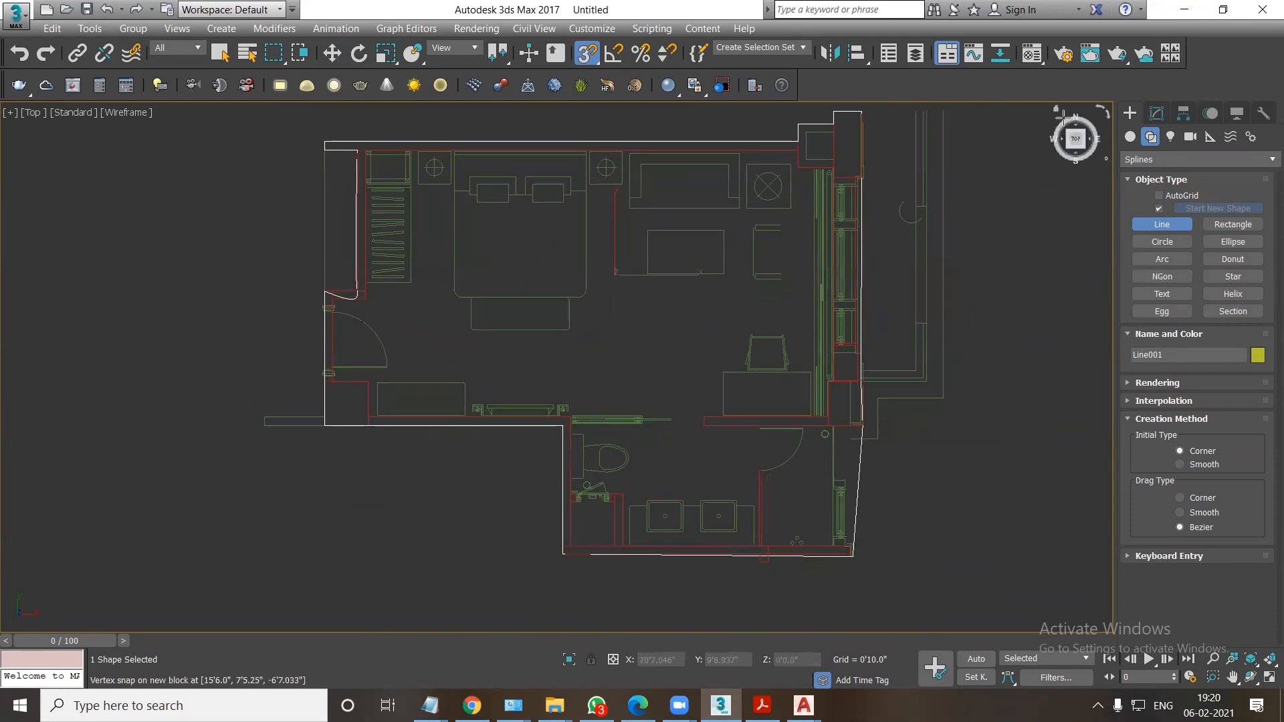
left_click(1157, 113)
left_click(1128, 180)
left_click(1158, 194)
scroll(597, 326, "down", 2)
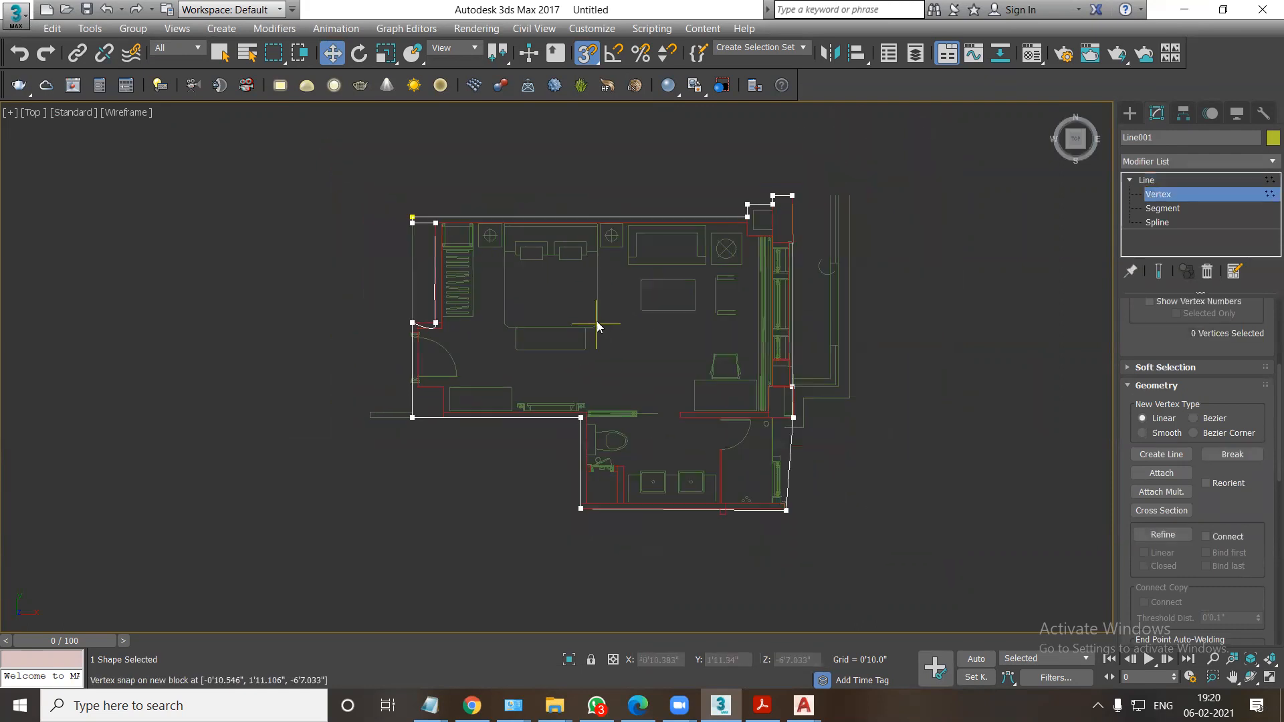
left_click_drag(252, 148, 919, 536)
right_click(541, 329)
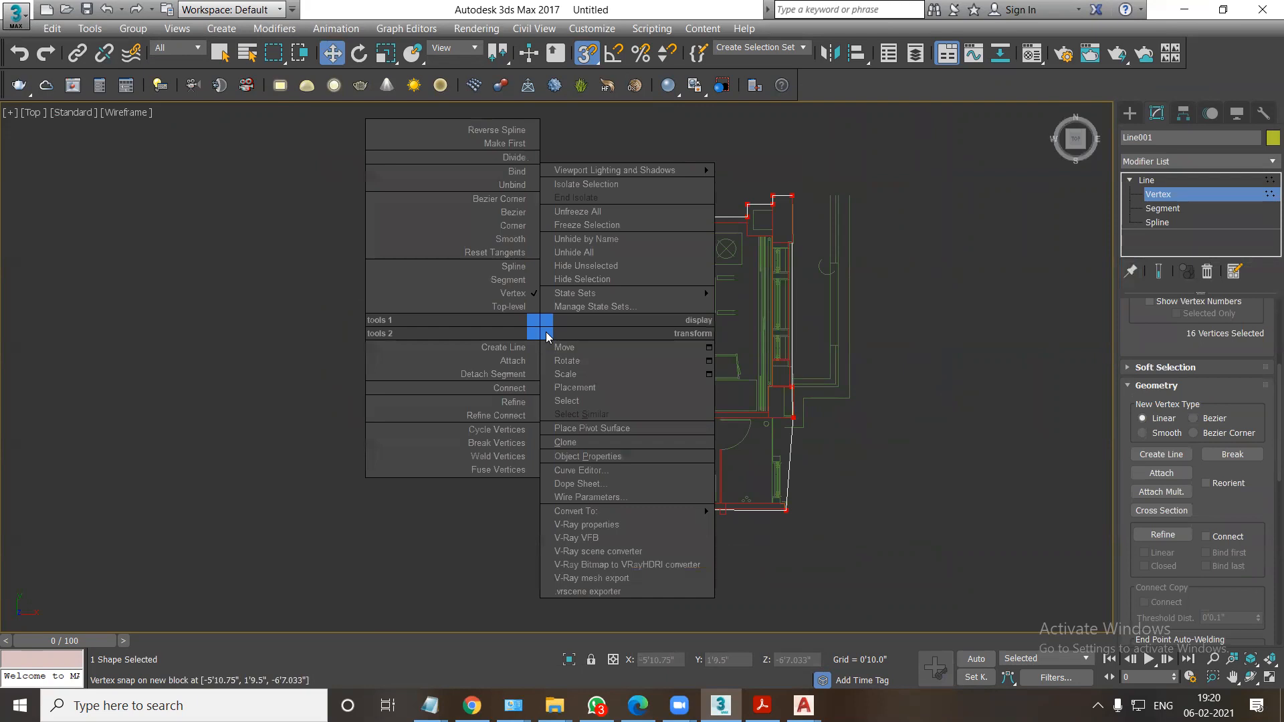
left_click(516, 231)
left_click(722, 389)
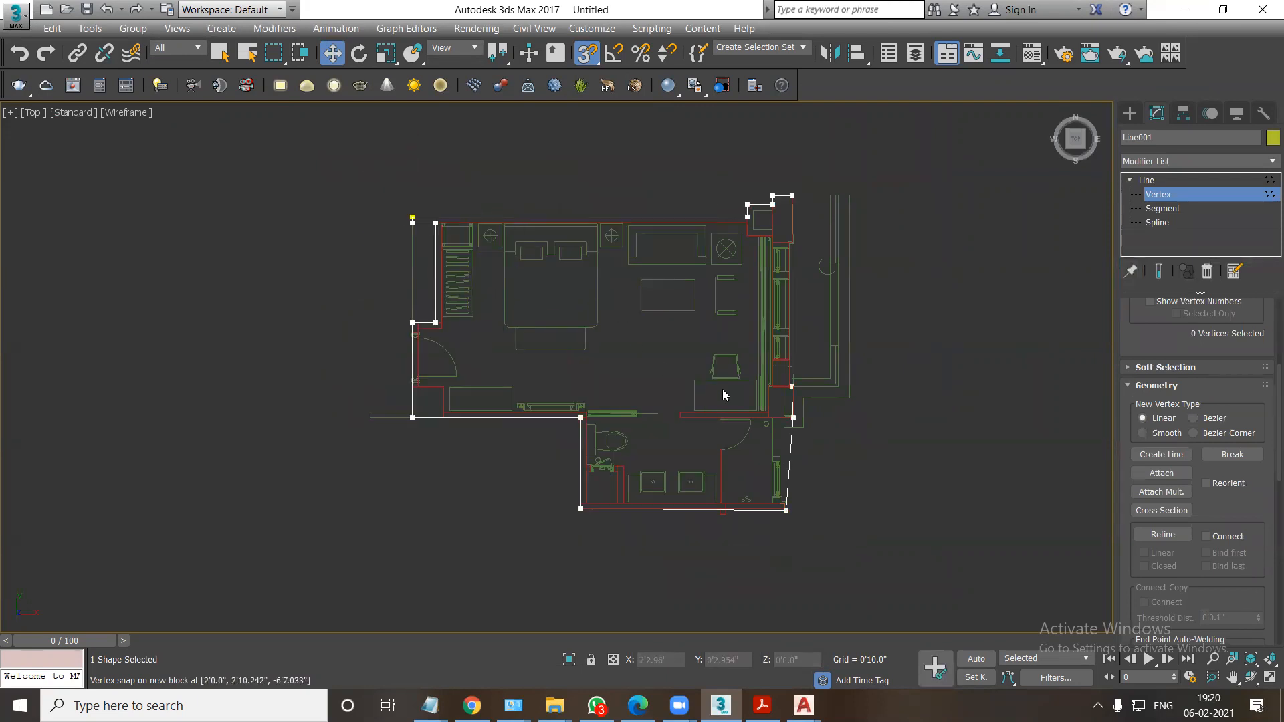
Reposition the three outline vertices near the lower-right column and bathroom wall to follow the wall corners.
left_click_drag(821, 439, 730, 416)
scroll(814, 417, "up", 3)
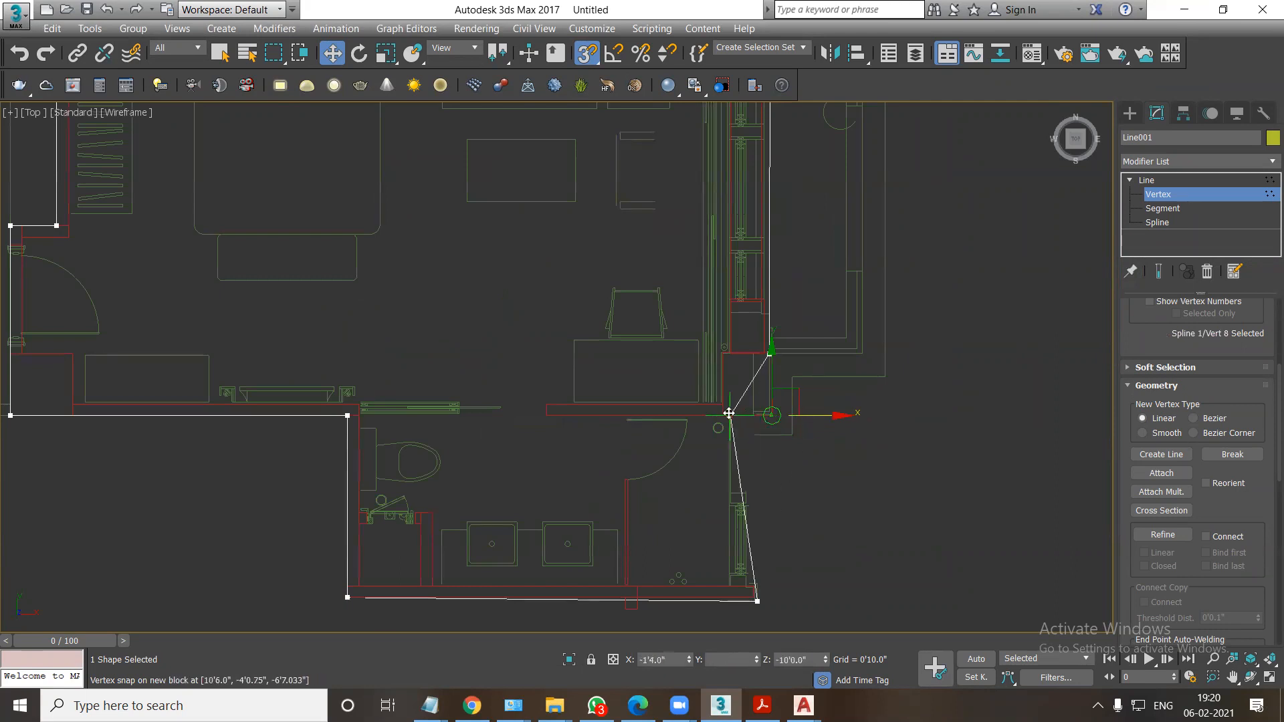
left_click(756, 600)
left_click_drag(800, 604, 766, 603)
left_click(770, 353)
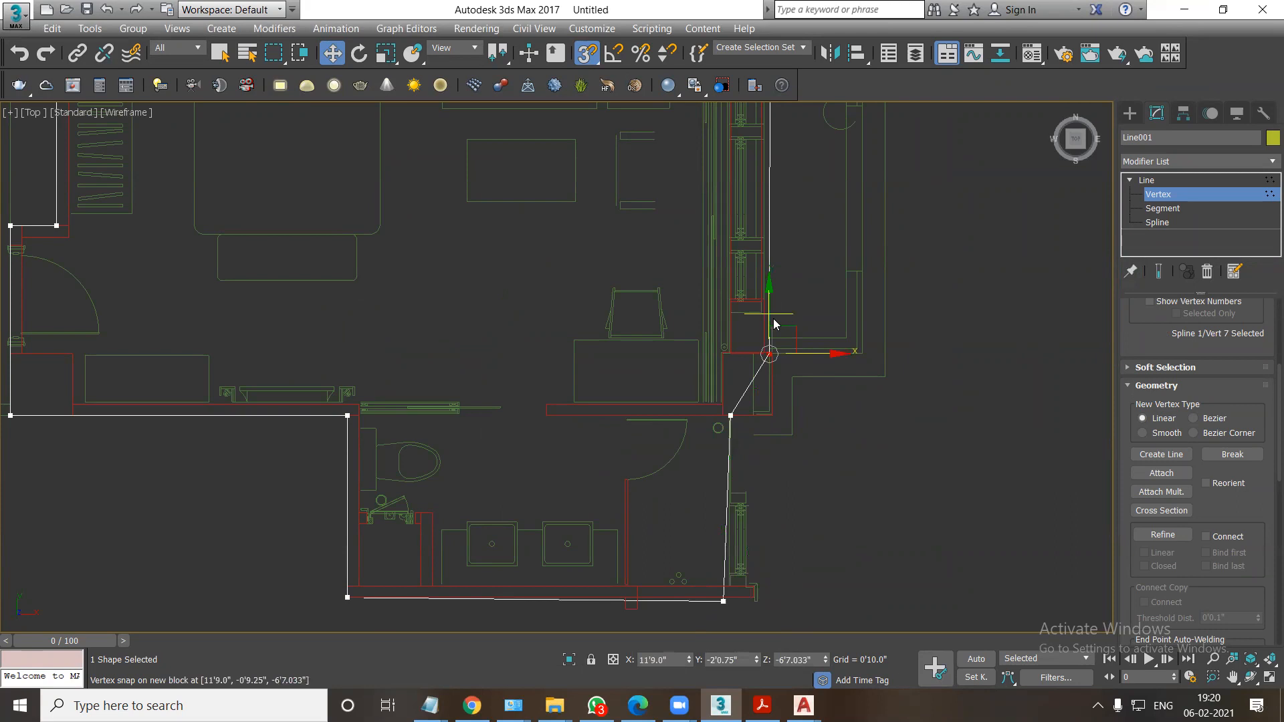
left_click_drag(769, 351, 761, 415)
Add an Extrude modifier to the floor outline with an amount of 0.2 inches.
left_click(1183, 161)
scroll(1160, 224, "down", 1)
scroll(1159, 227, "down", 5)
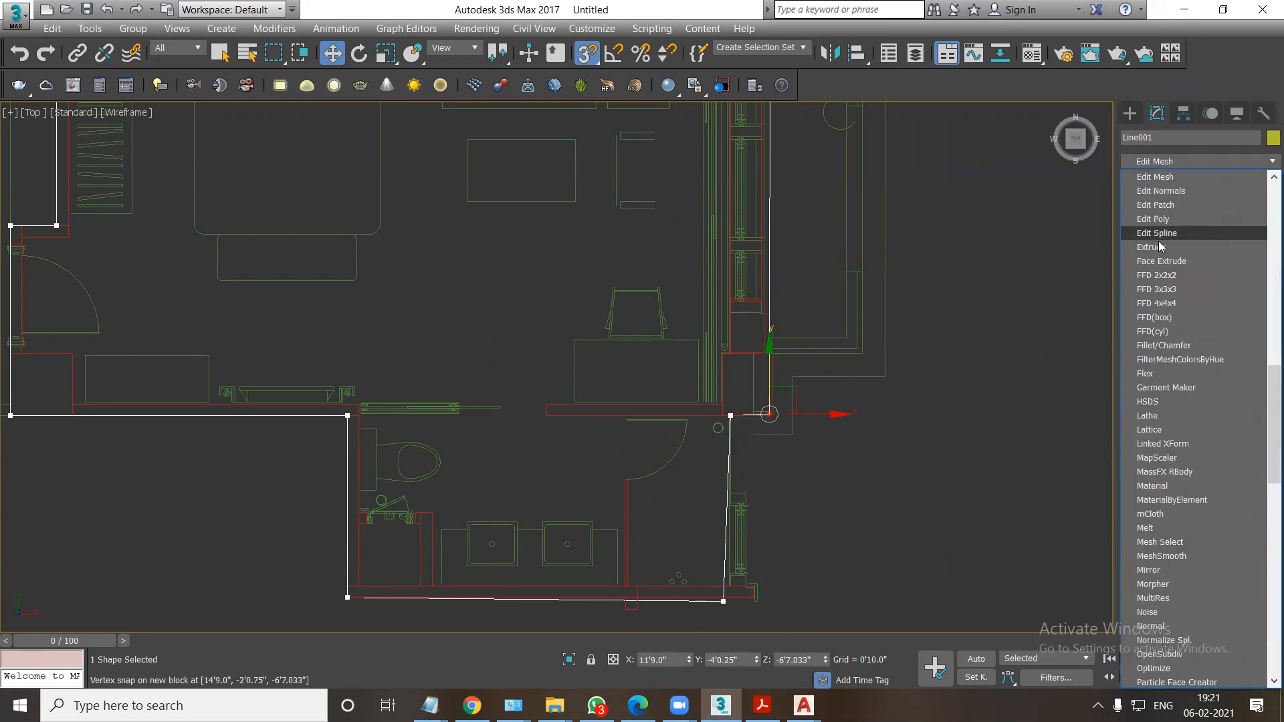
left_click(1158, 241)
double_click(1227, 331)
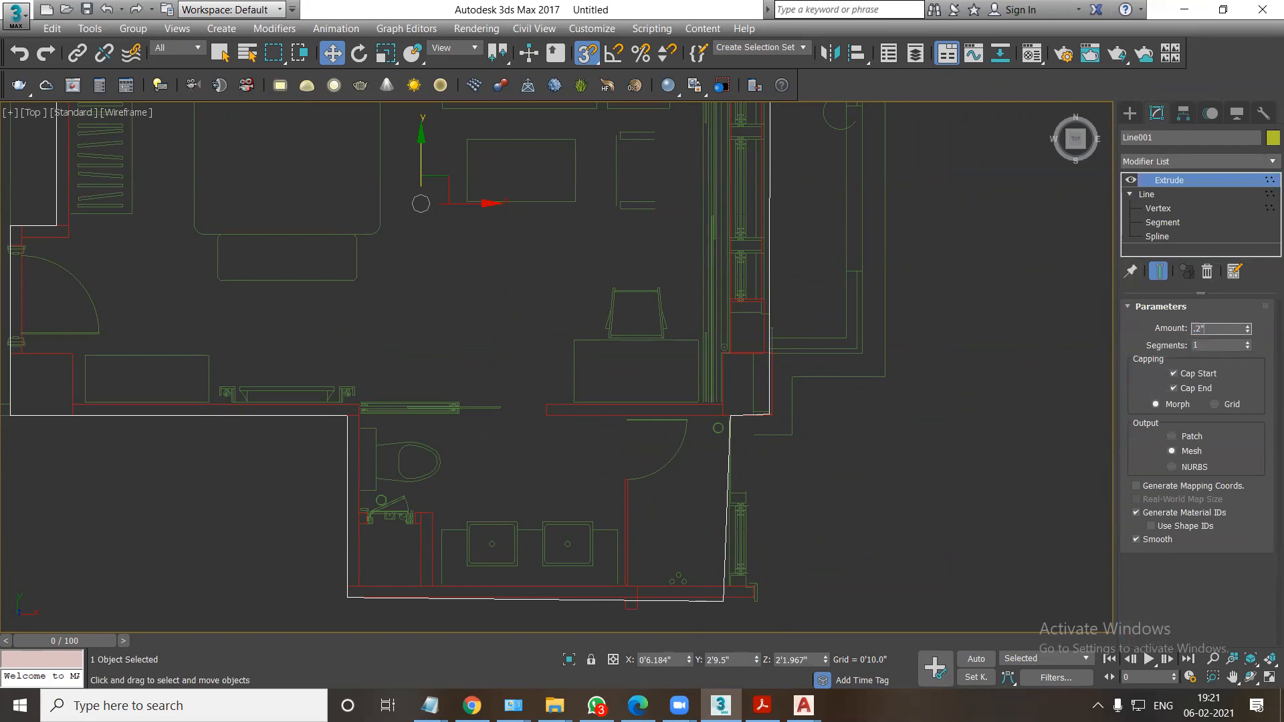
In the Front view, move the low outline vertices up to the same height as the others.
key("f")
scroll(699, 400, "down", 3)
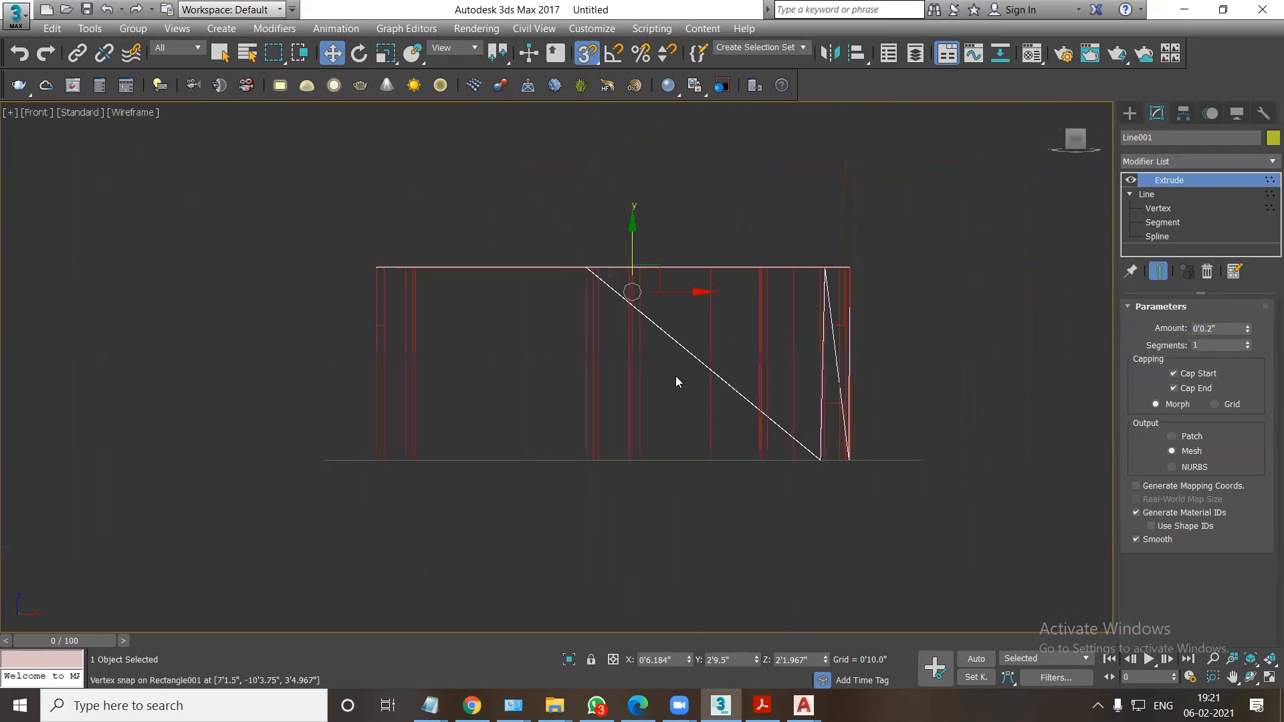
left_click(1155, 209)
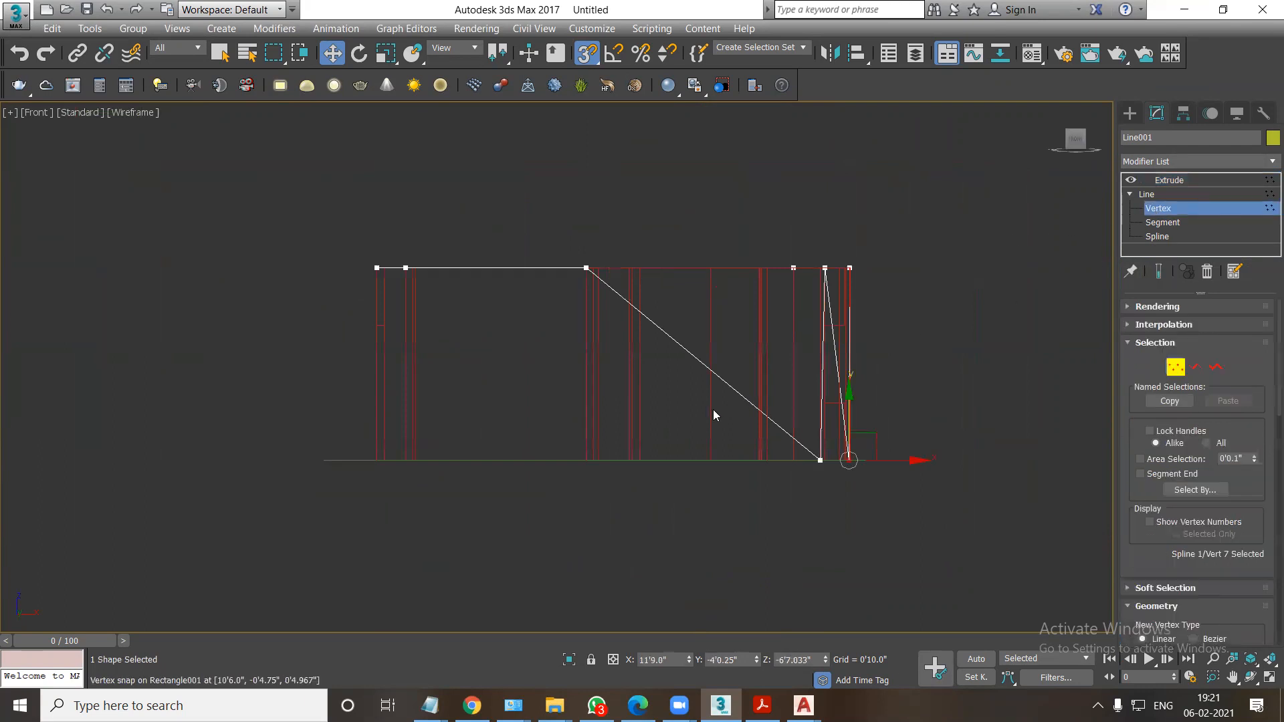
left_click_drag(820, 460, 828, 272)
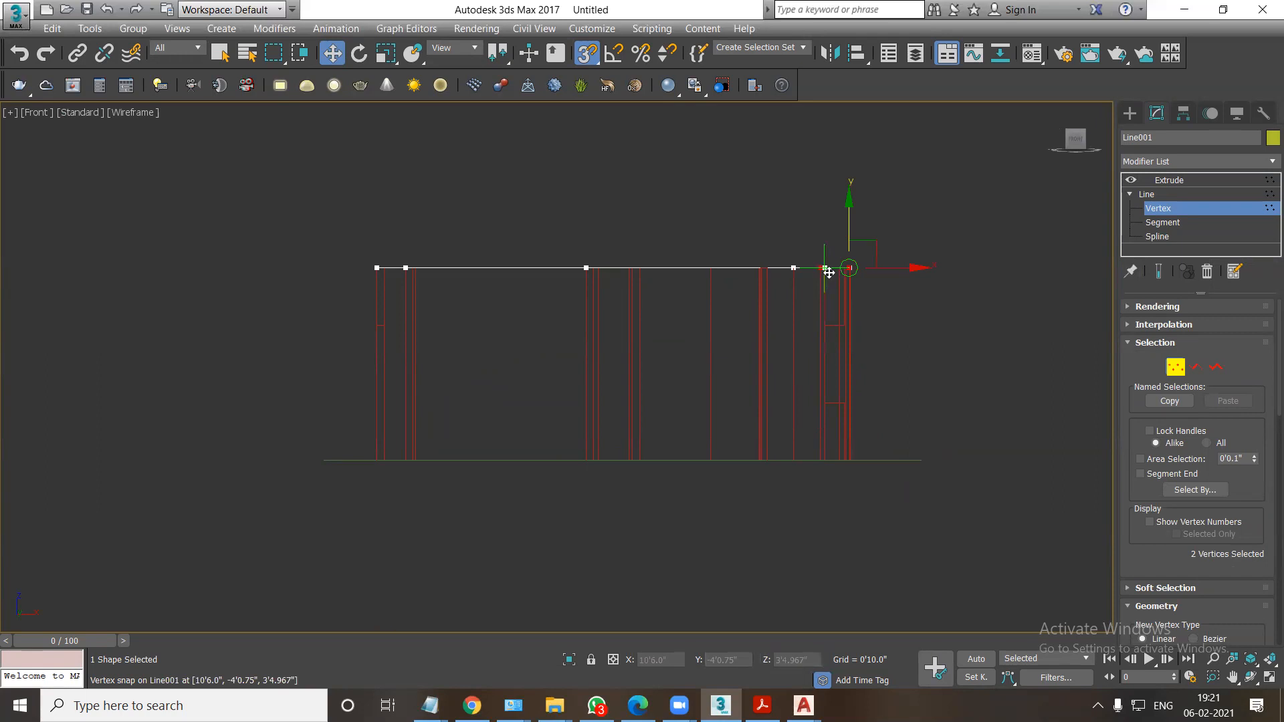
Relocate the floor's pivot to its right-hand corner, snap the floor down to the walls' base, and display the model shaded in perspective-like orthographic view.
left_click(1169, 180)
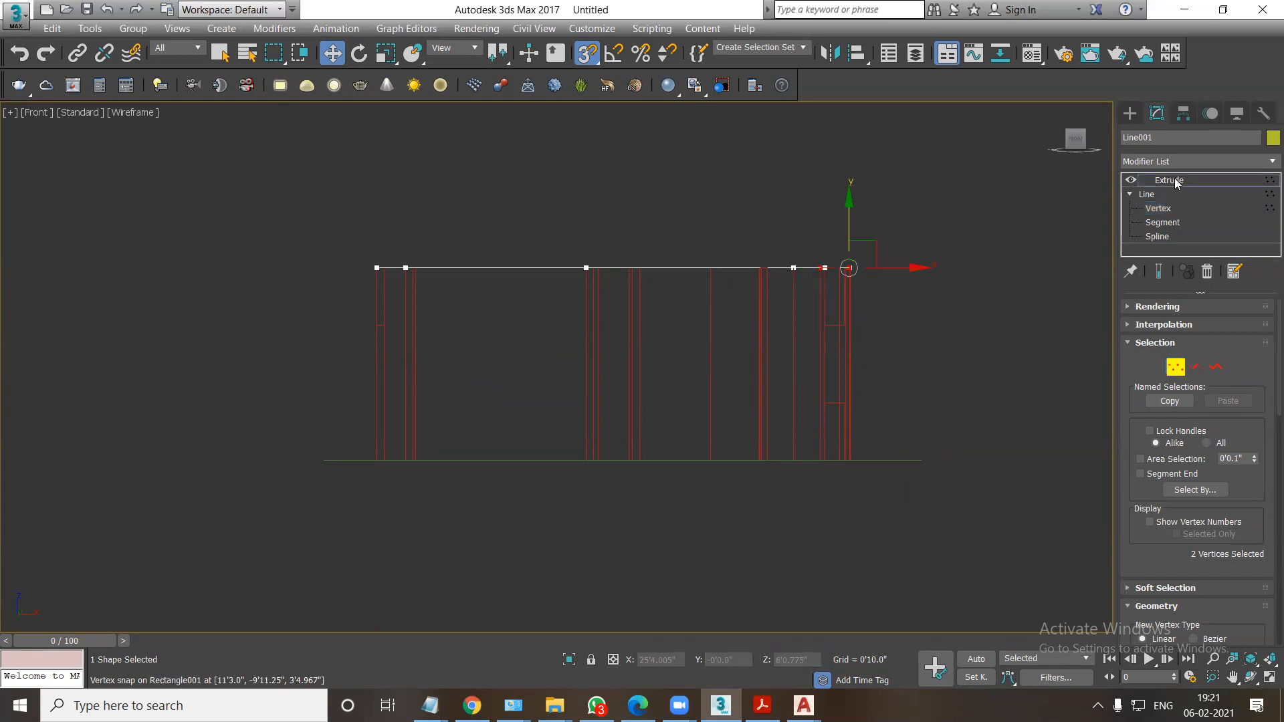
left_click_drag(631, 291, 848, 455)
left_click(1182, 115)
left_click(1197, 221)
left_click(1129, 113)
mouse_move(811, 448)
middle_mouse_down("alt")
mouse_move(831, 459)
mouse_move(724, 452)
mouse_move(750, 462)
middle_mouse_up("alt")
key("F3")
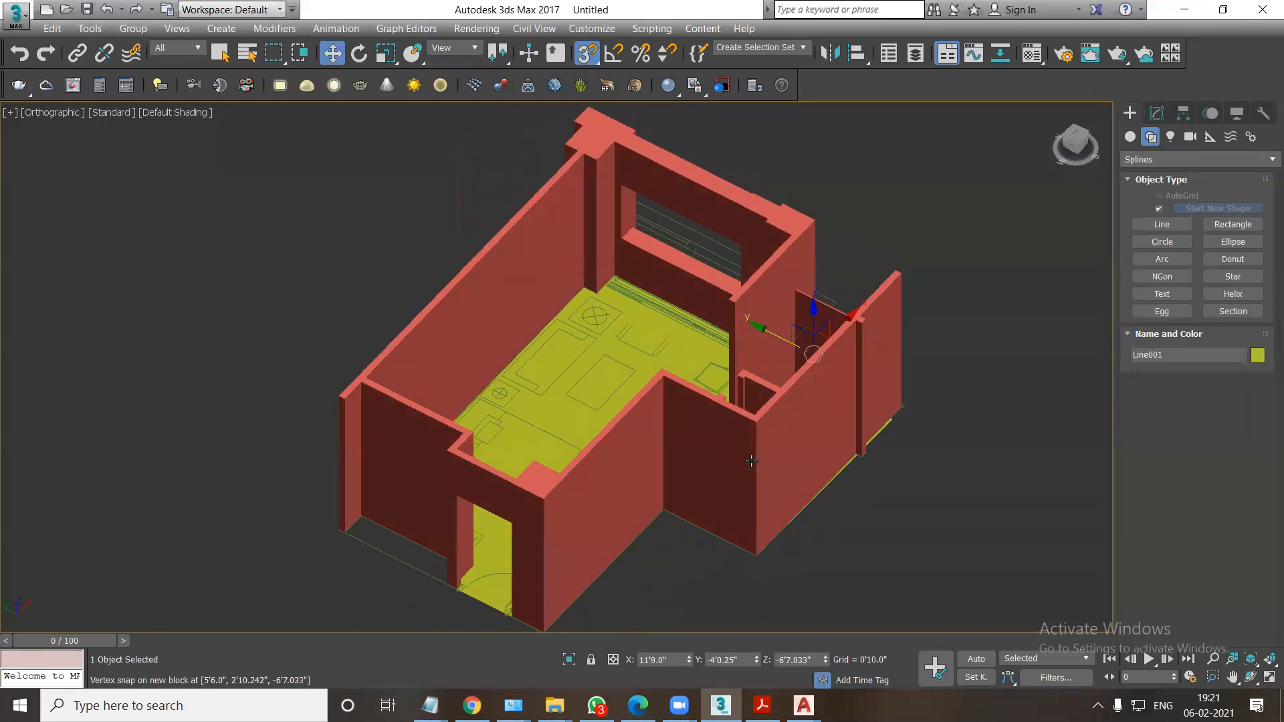
Isolate the AutoCAD plan in wireframe and show it in the Top view.
key("F3")
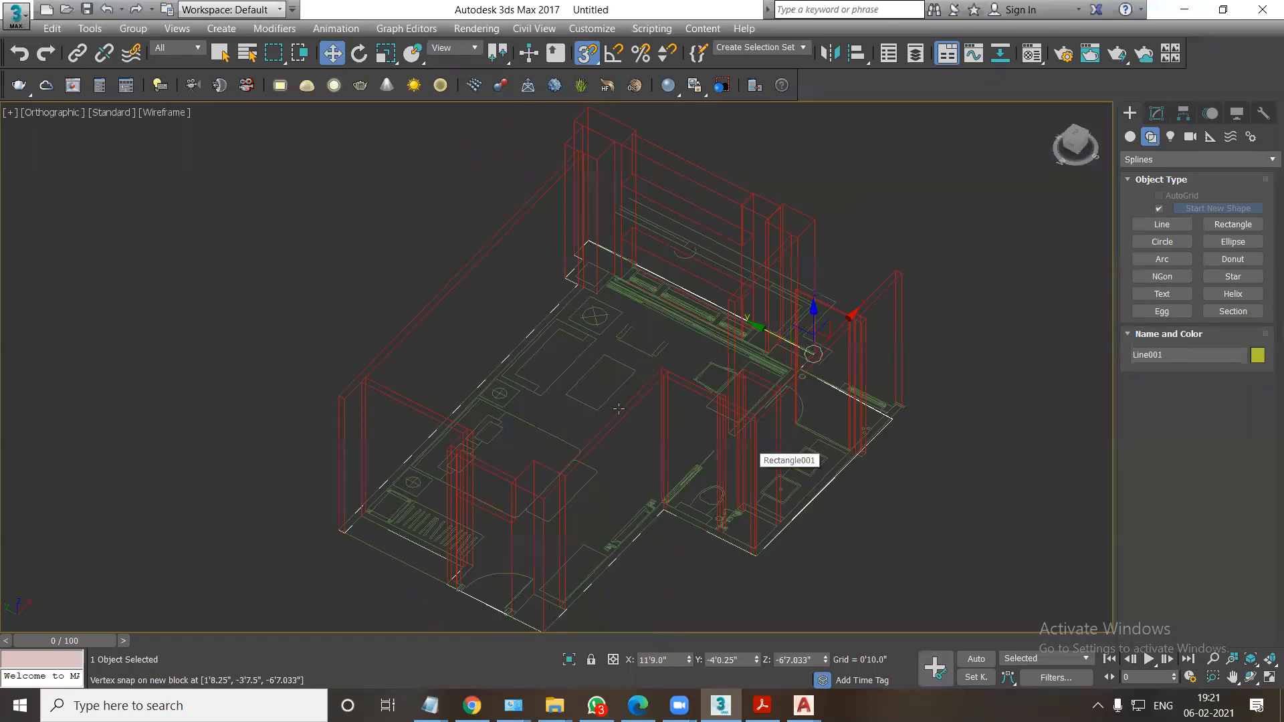
left_click(587, 373)
key("alt+q")
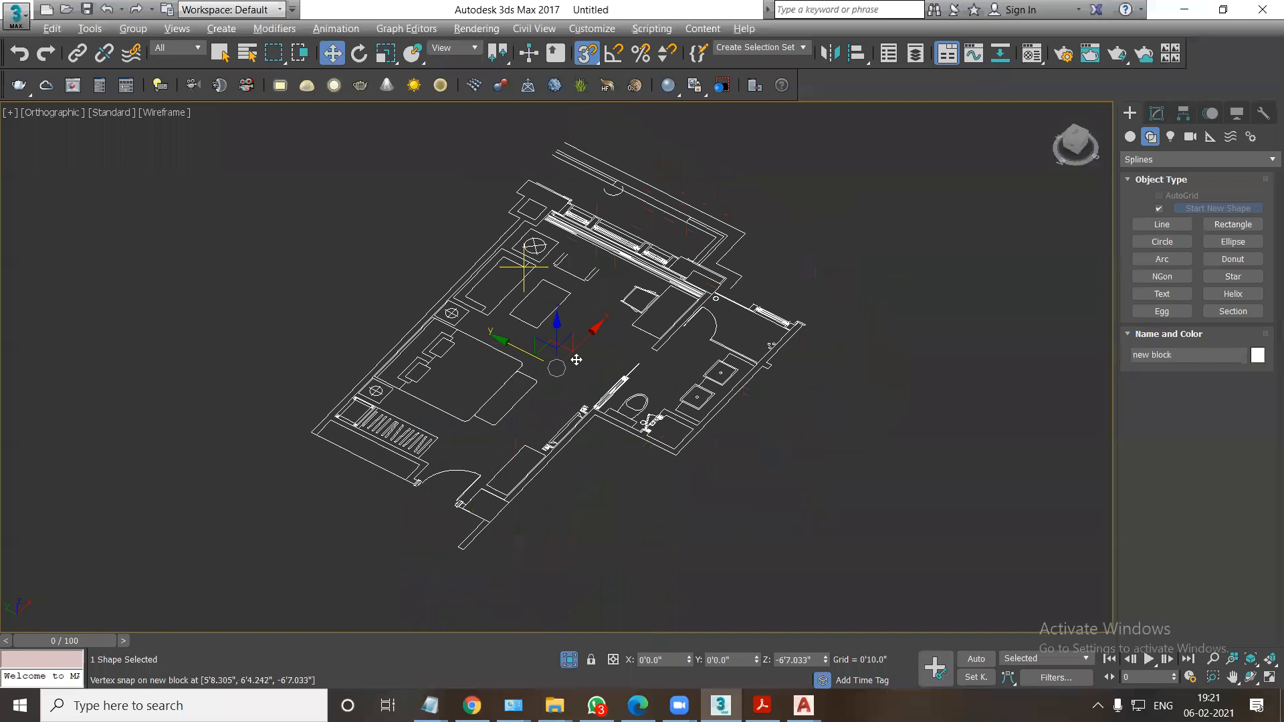
key("t")
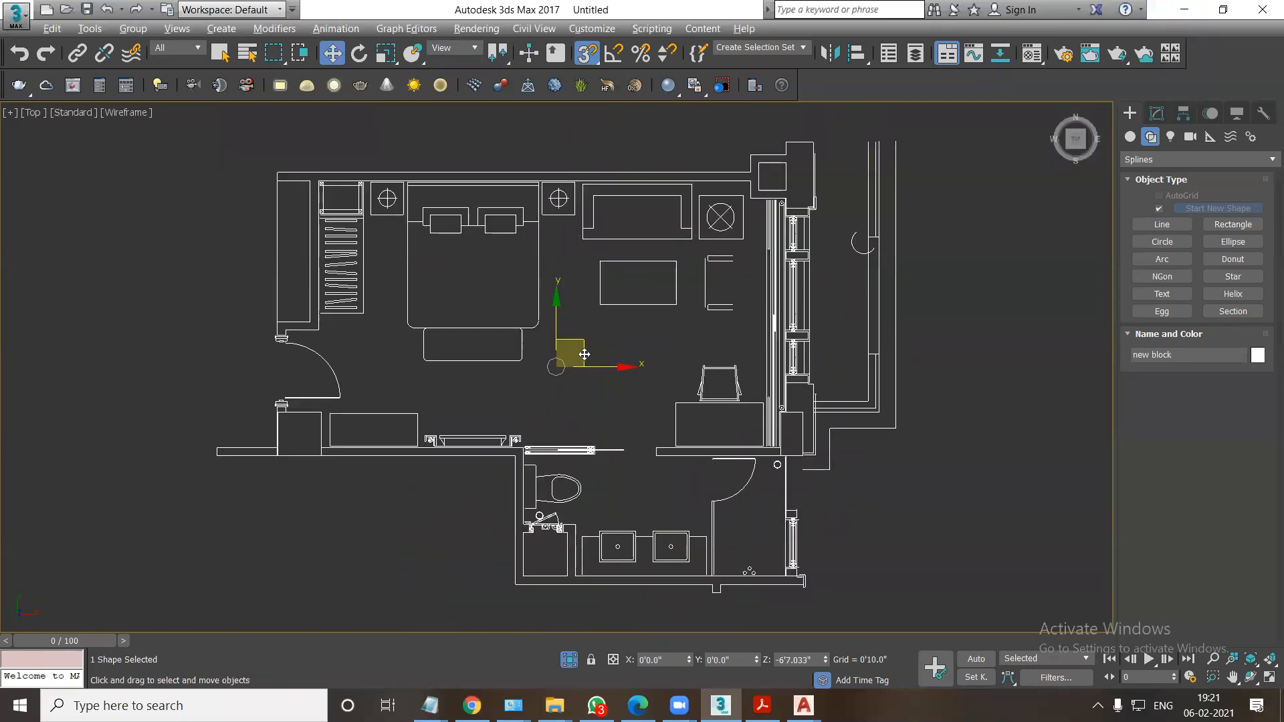
Draw a long rectangle about 35'4" wide and 2'10" long below the bathroom in the plan.
left_click(1232, 224)
scroll(751, 321, "down", 3)
middle_click_drag(733, 355, 621, 276)
left_click_drag(458, 431, 845, 462)
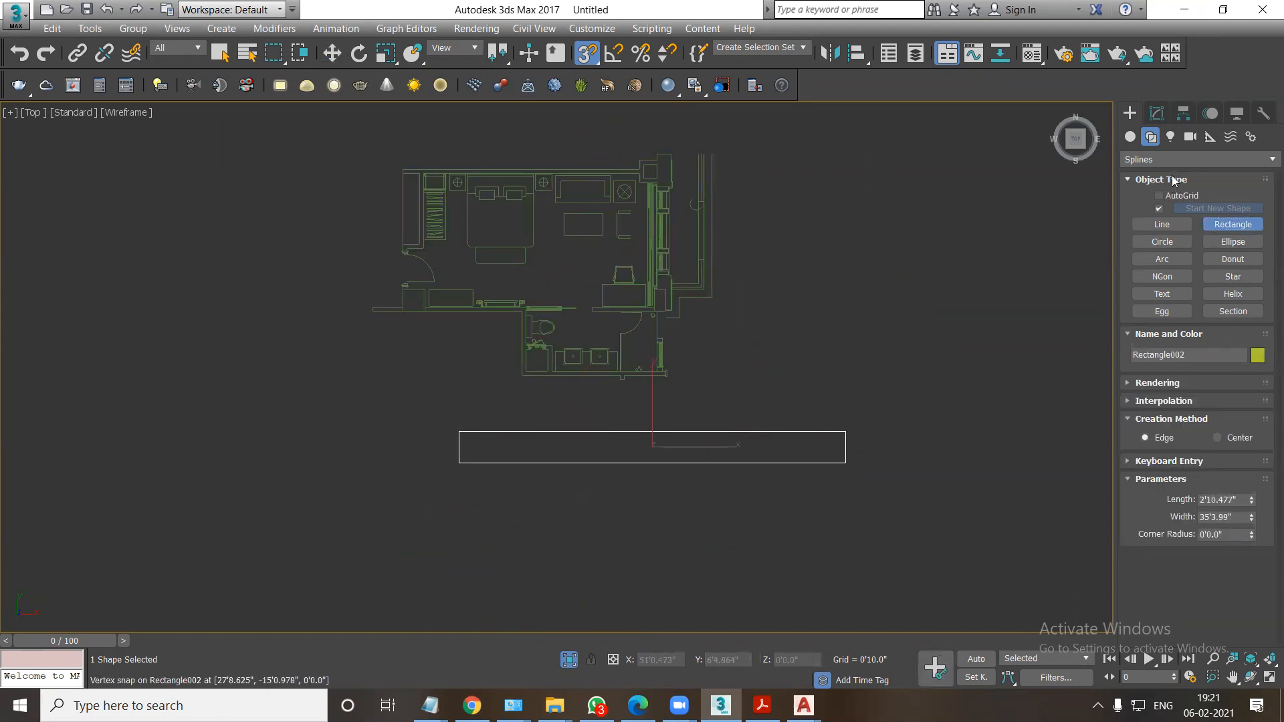
Set the rectangle's width to 10 feet and its length to 9 inches.
left_click(1156, 113)
double_click(1242, 386)
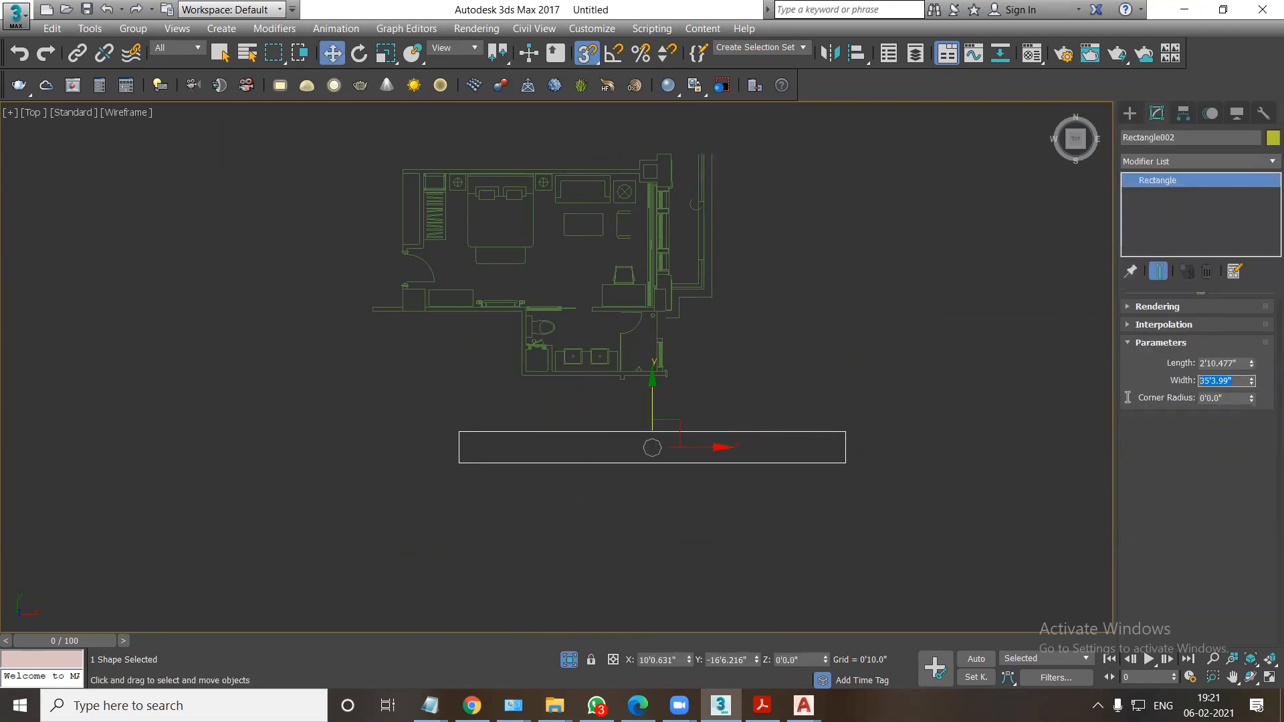
type("10")
key("Return")
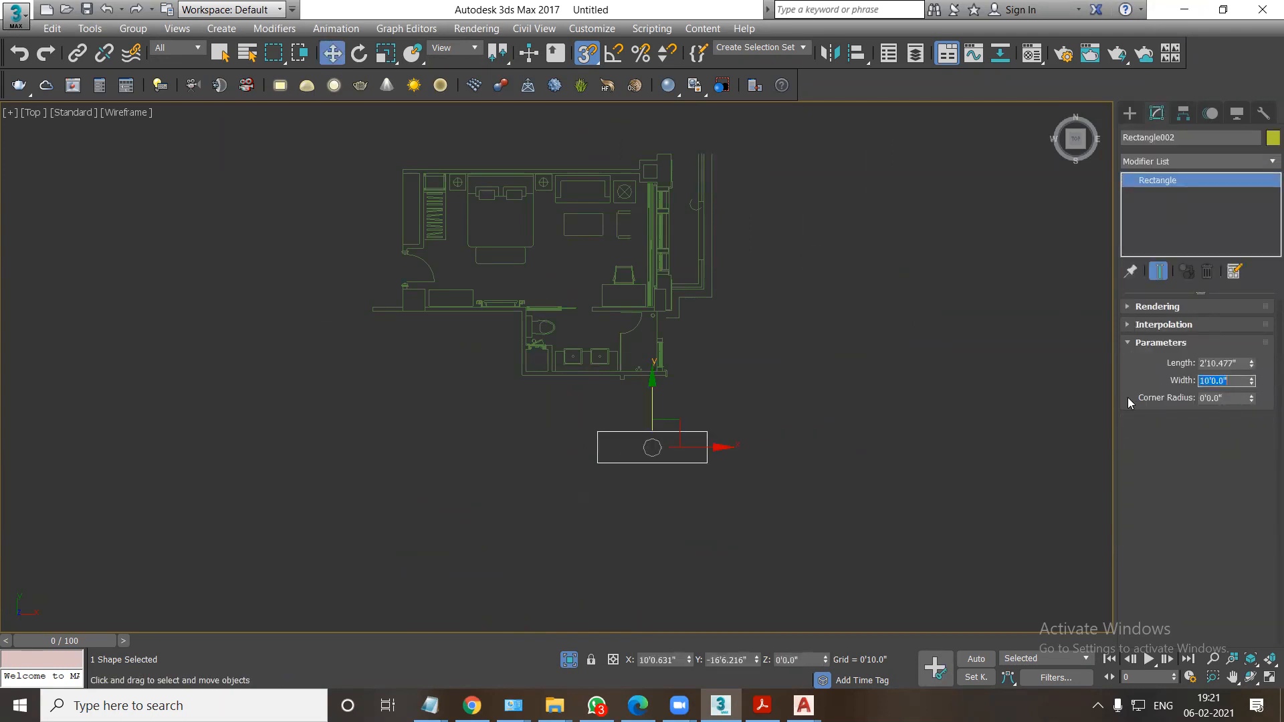
double_click(1234, 366)
type("9")
key("Return")
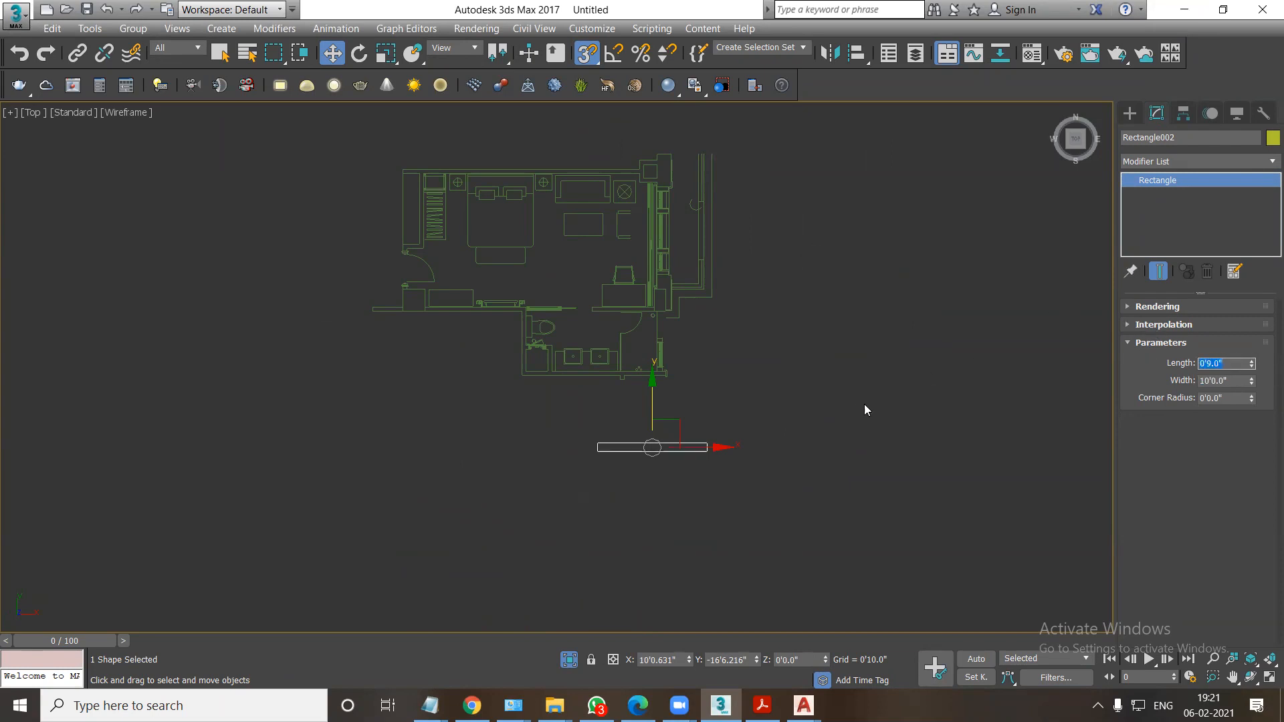
Extrude the rectangle 10 feet and display the resulting wall shaded in an orthographic view.
scroll(670, 449, "up", 3)
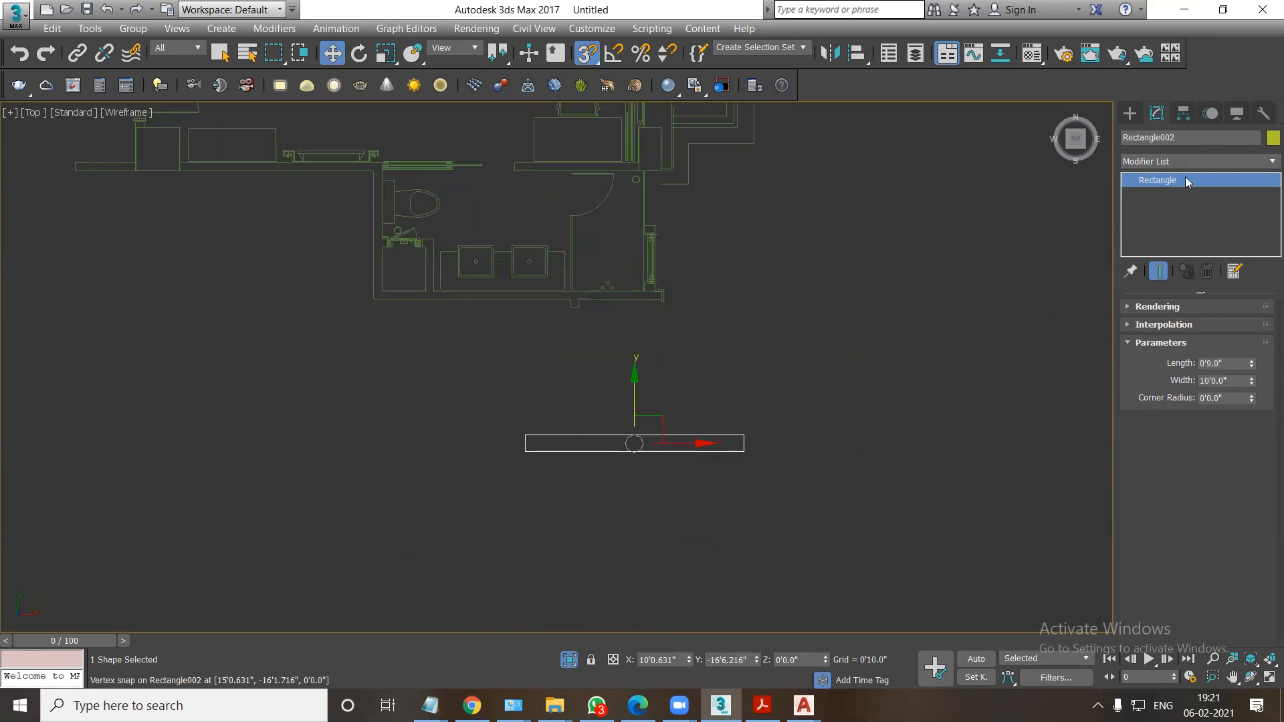
left_click(1160, 161)
key("e")
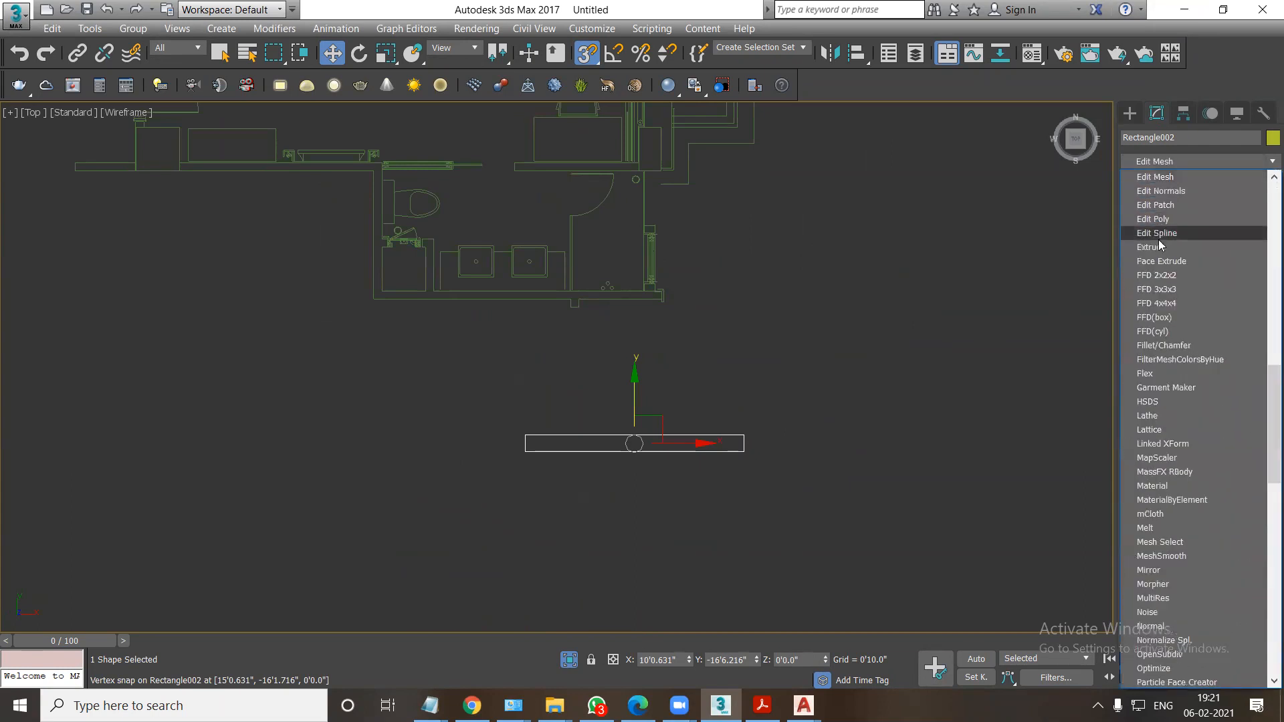
left_click(1153, 246)
middle_click_drag(644, 514, 690, 453, "alt")
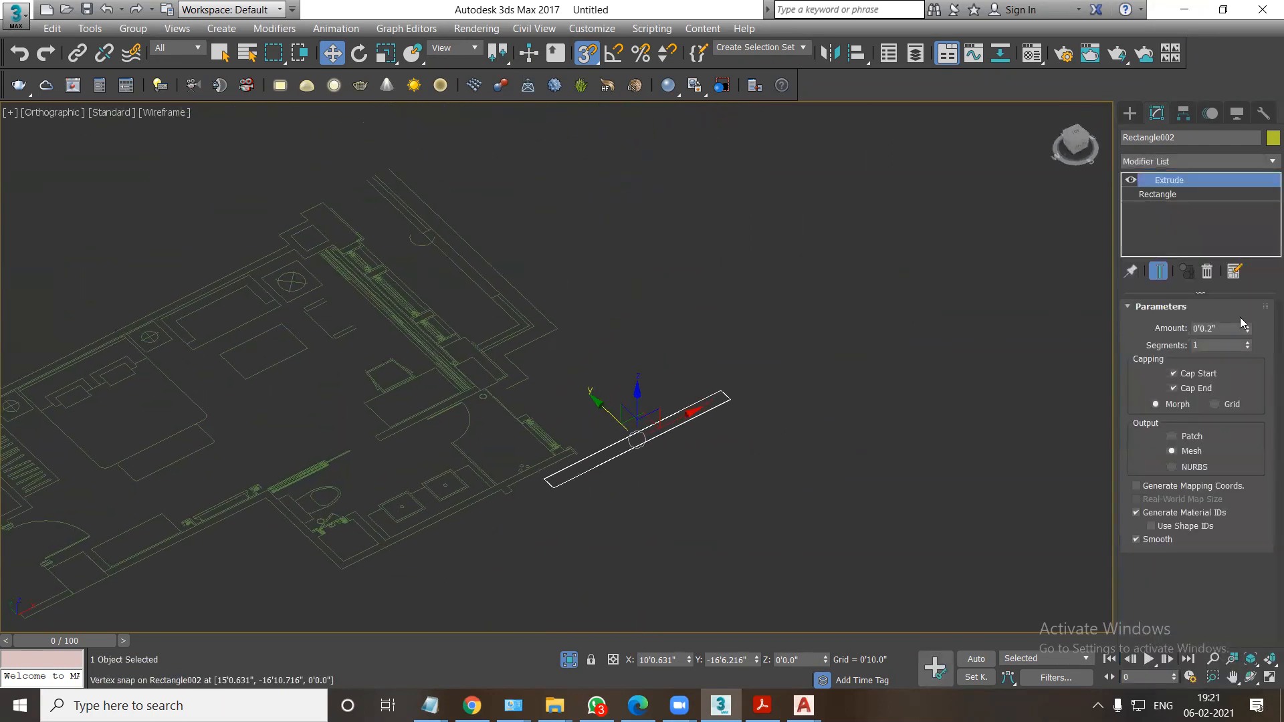
left_click(1218, 330)
type("10")
key("Return")
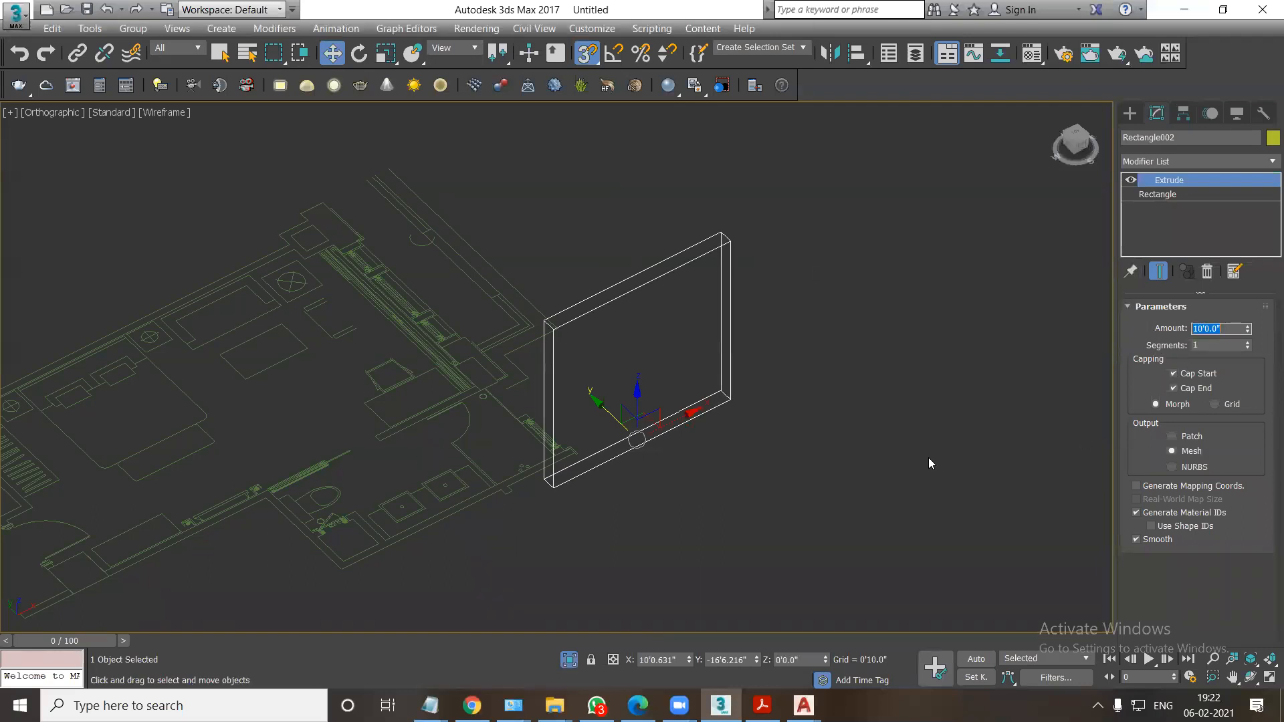
scroll(928, 463, "down", 2)
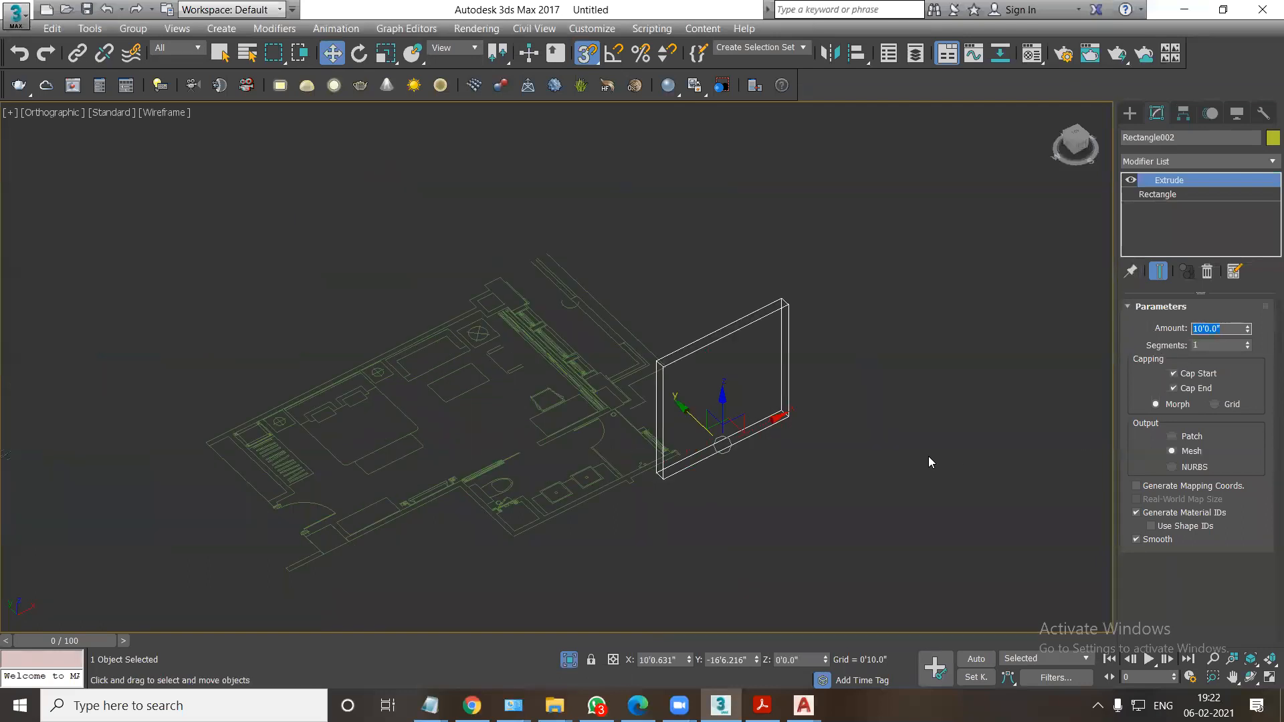
left_click(1129, 113)
key("F3")
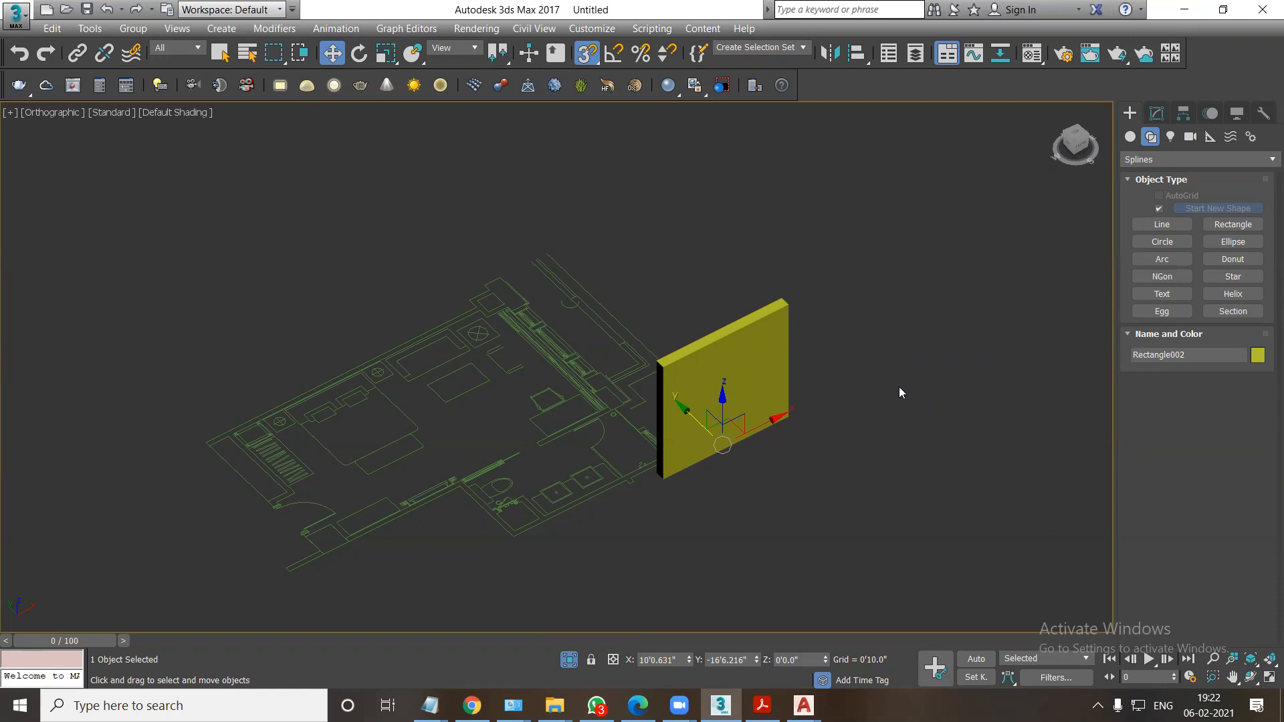
Delete the practice wall and end isolation to bring back the bedroom model.
key("Delete")
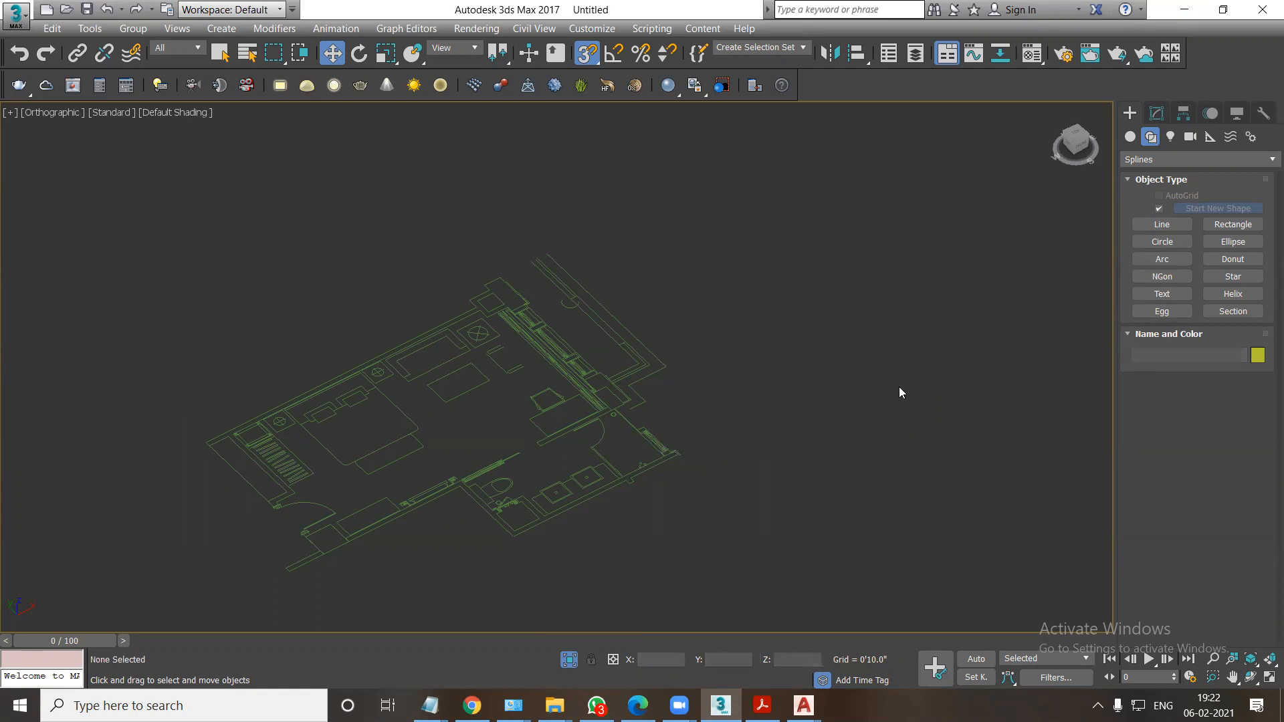
right_click(658, 373)
left_click(700, 242)
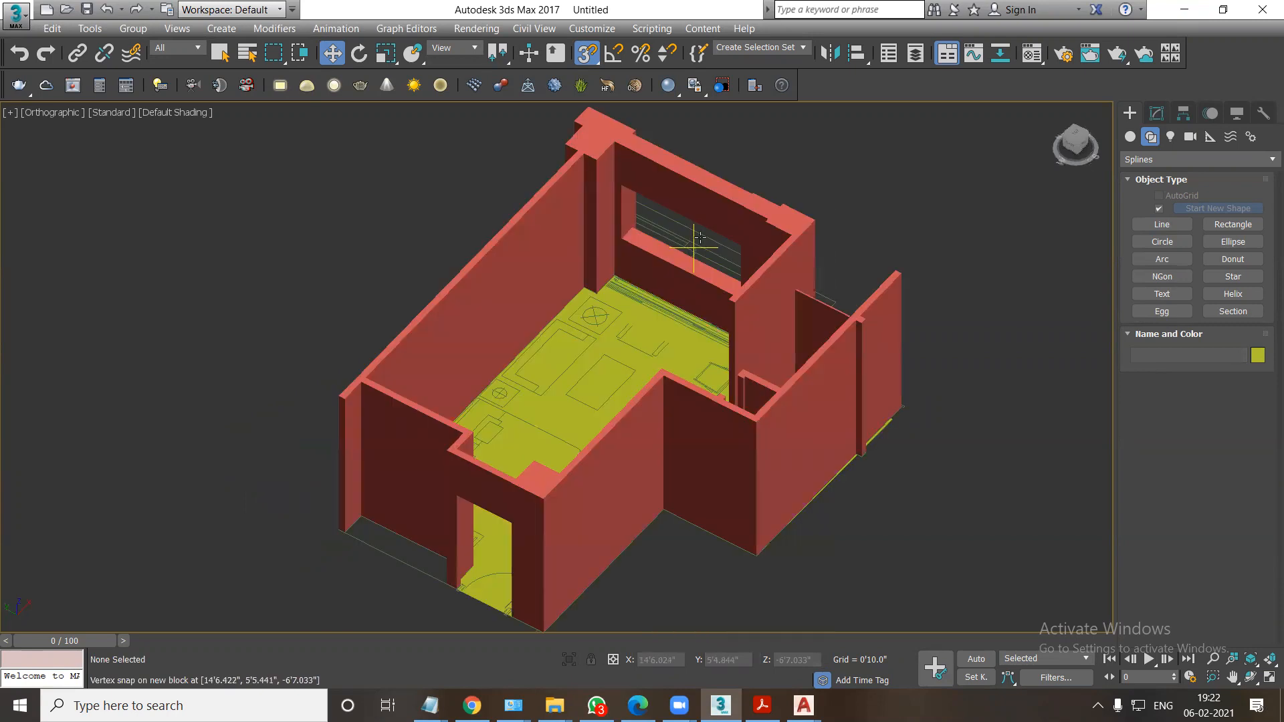
Isolate the red bedroom walls and show them in wireframe in the Top view.
left_click(678, 272)
key("F3")
key("F3")
middle_click_drag(678, 266, 596, 278, "alt")
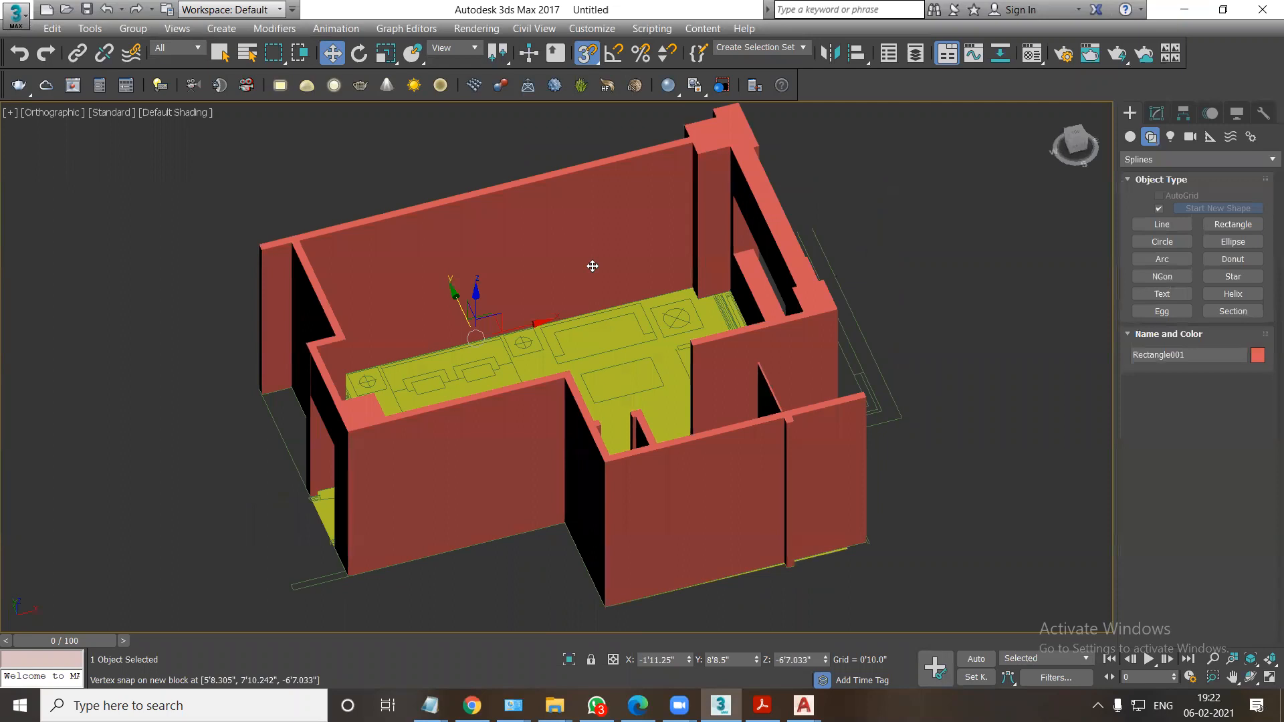
key("alt+q")
key("t")
key("F3")
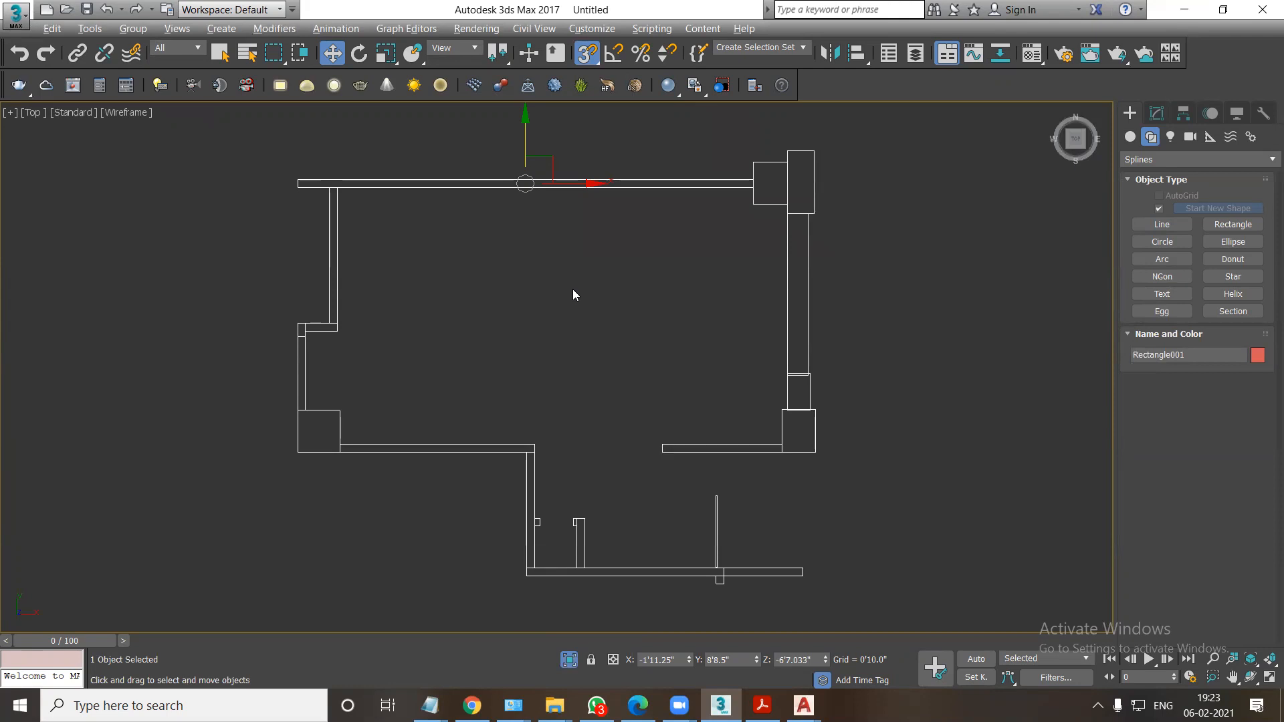
In File Explorer, open the cove ceiling image from Edifying > PROJECTS FOR STUDENTS > AUTOCAD > ceiling > cove on drive D.
left_click(555, 705)
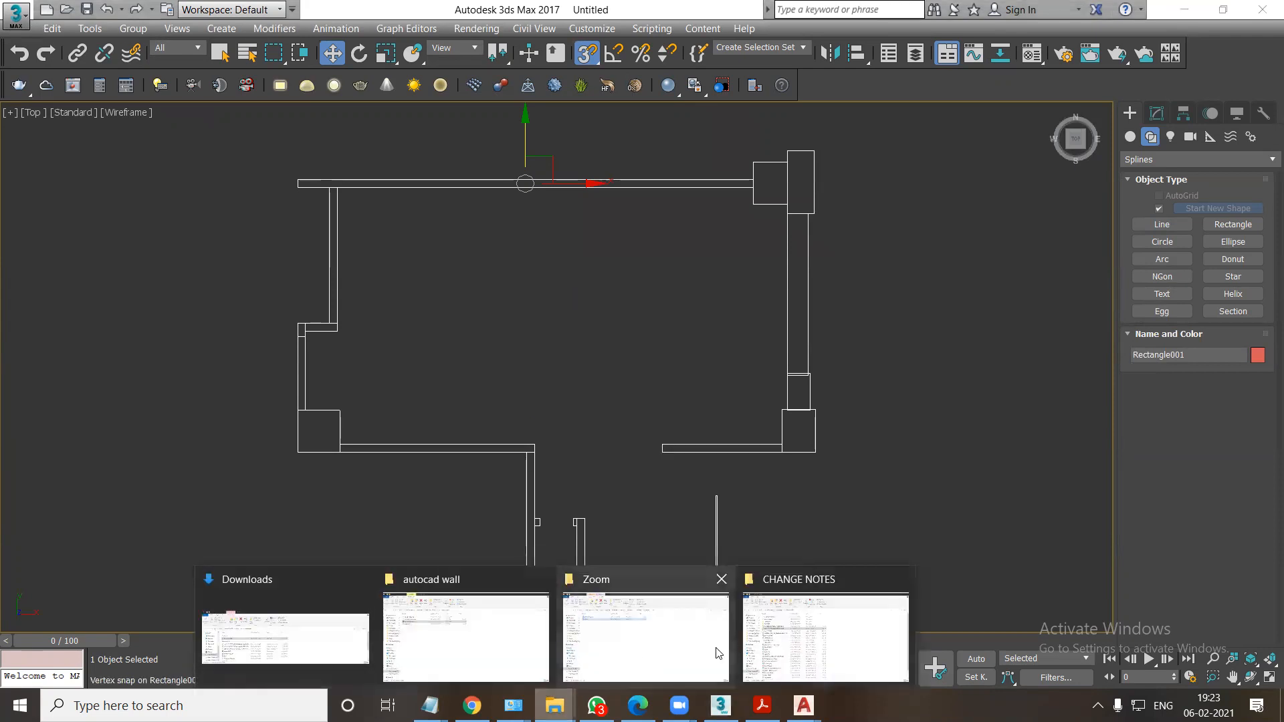
left_click(456, 646)
left_click(15, 131)
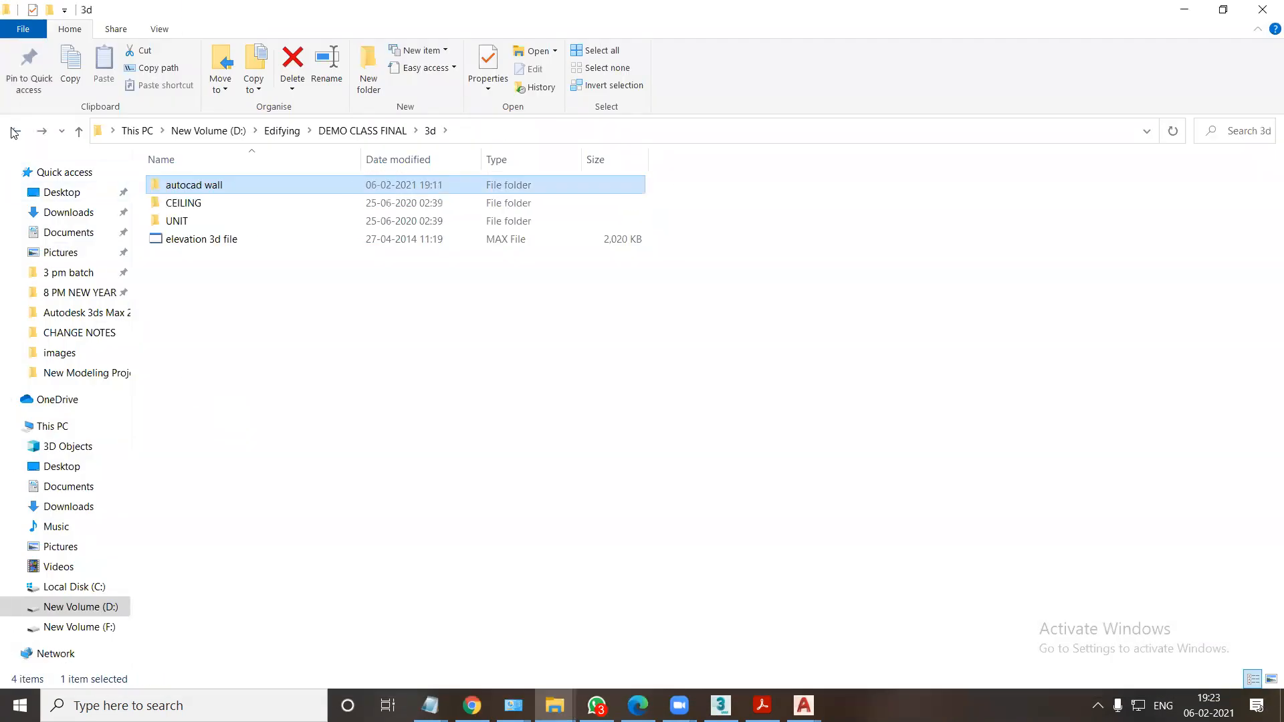
left_click(14, 131)
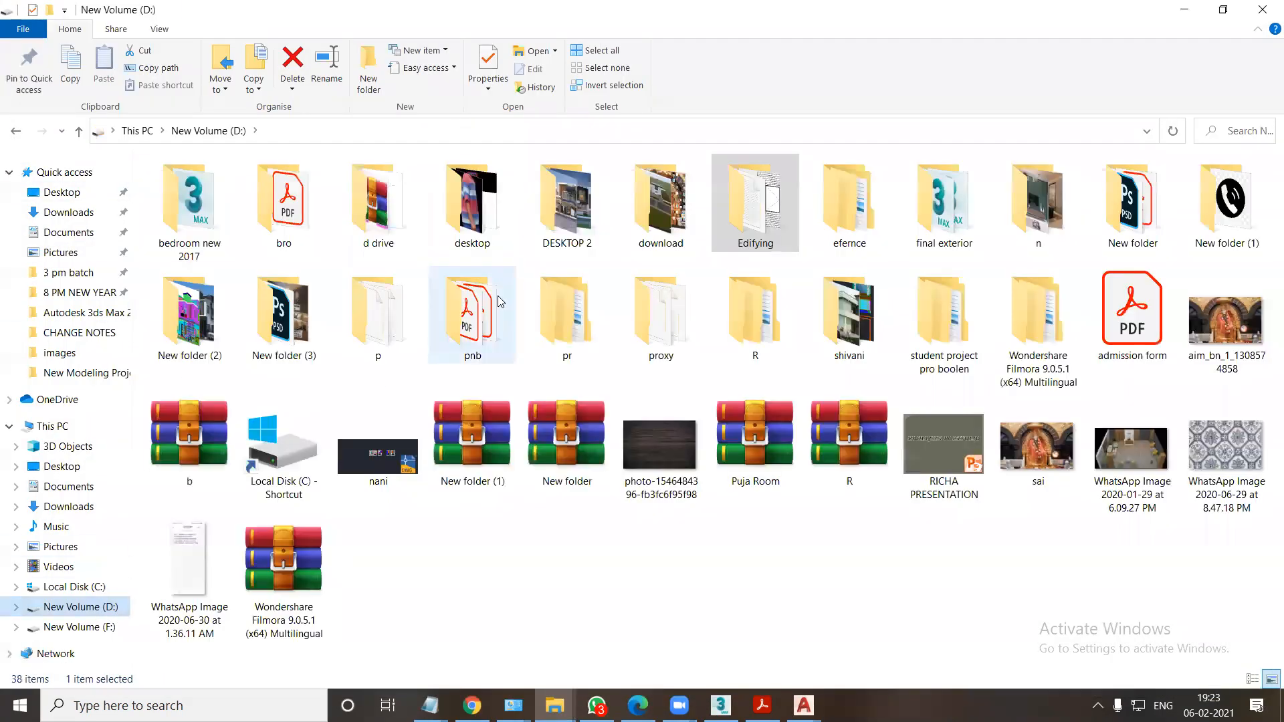
double_click(762, 228)
double_click(475, 431)
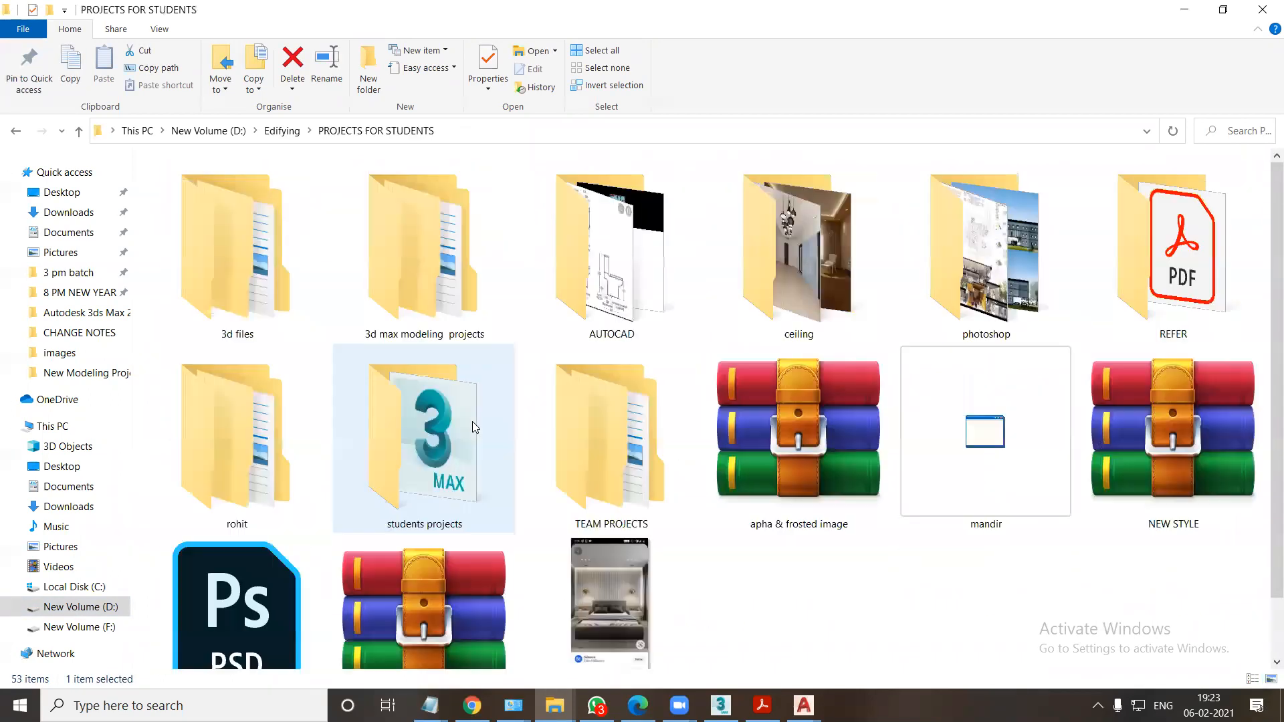
double_click(615, 301)
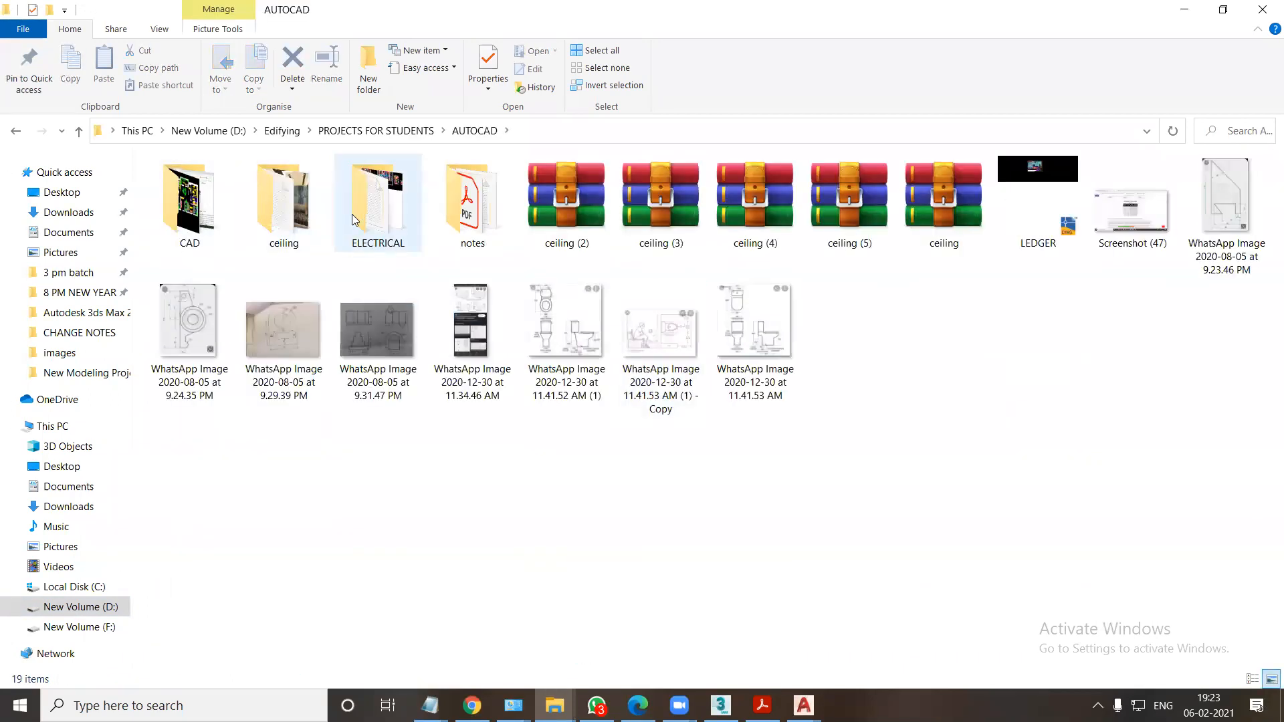
double_click(294, 214)
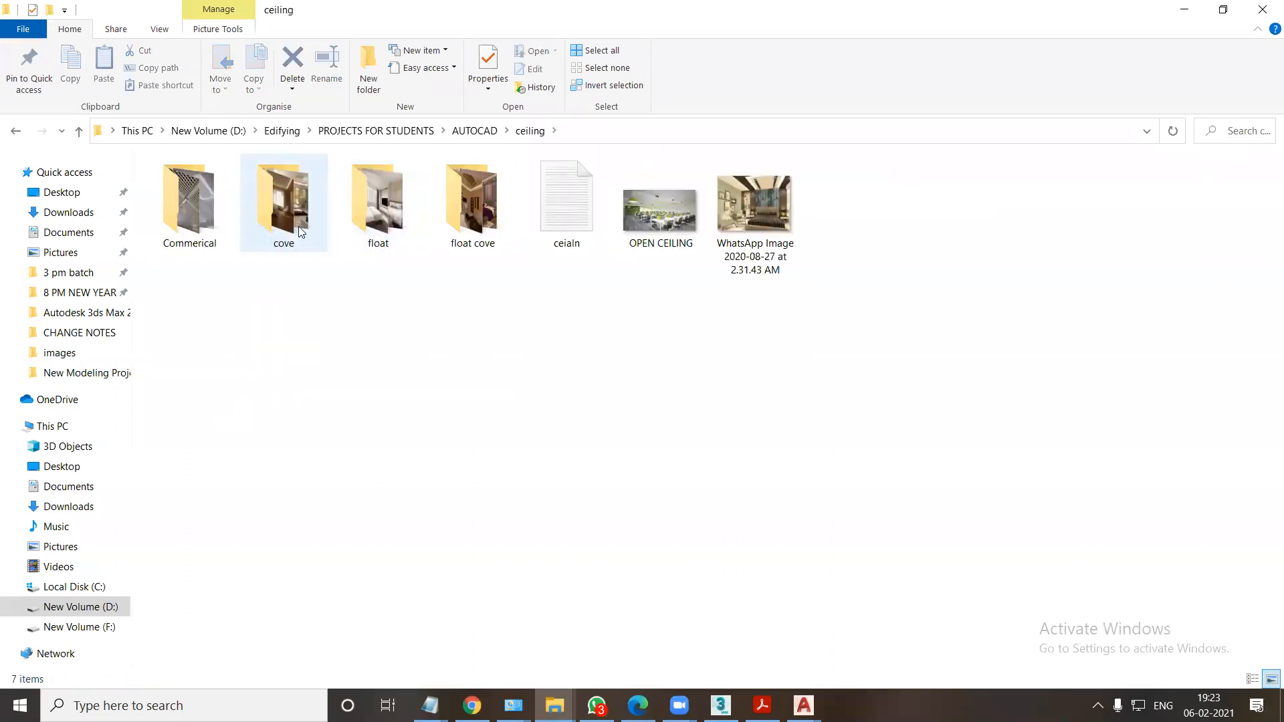
double_click(298, 229)
left_click(299, 222)
double_click(298, 223)
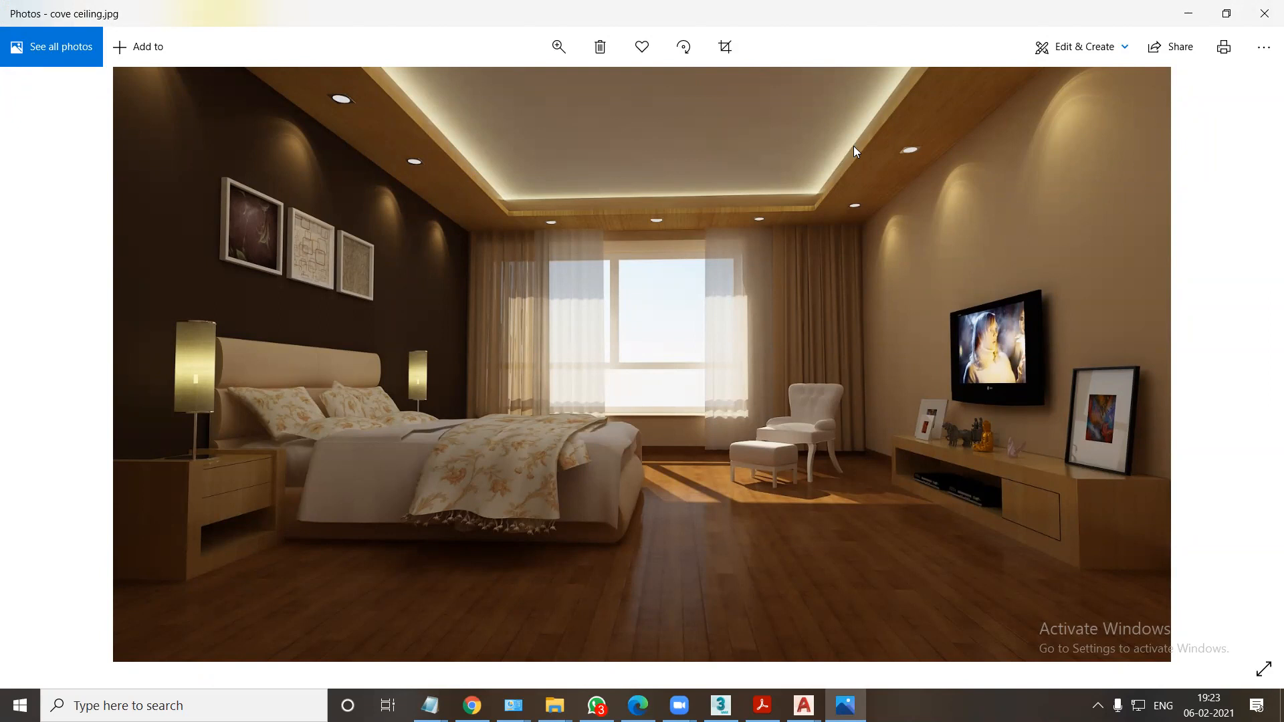
Compare the two cove ceiling reference images and close the photo viewer.
key("Right")
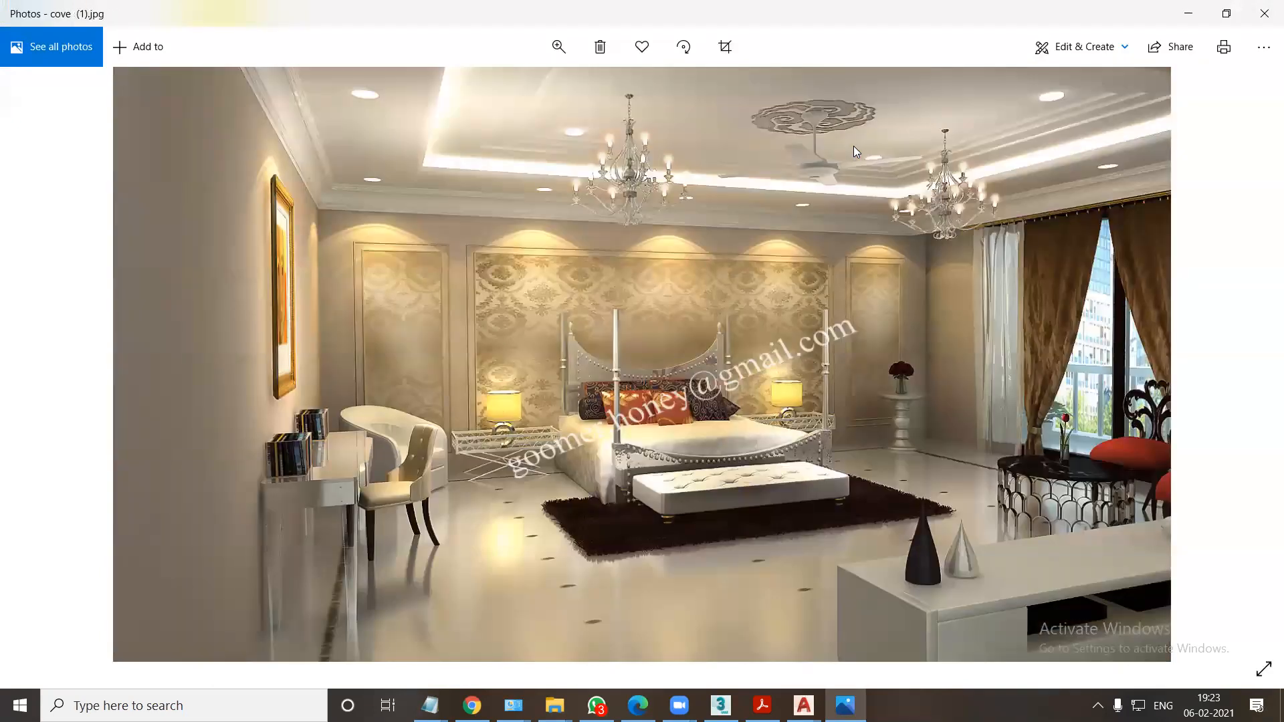
key("Right")
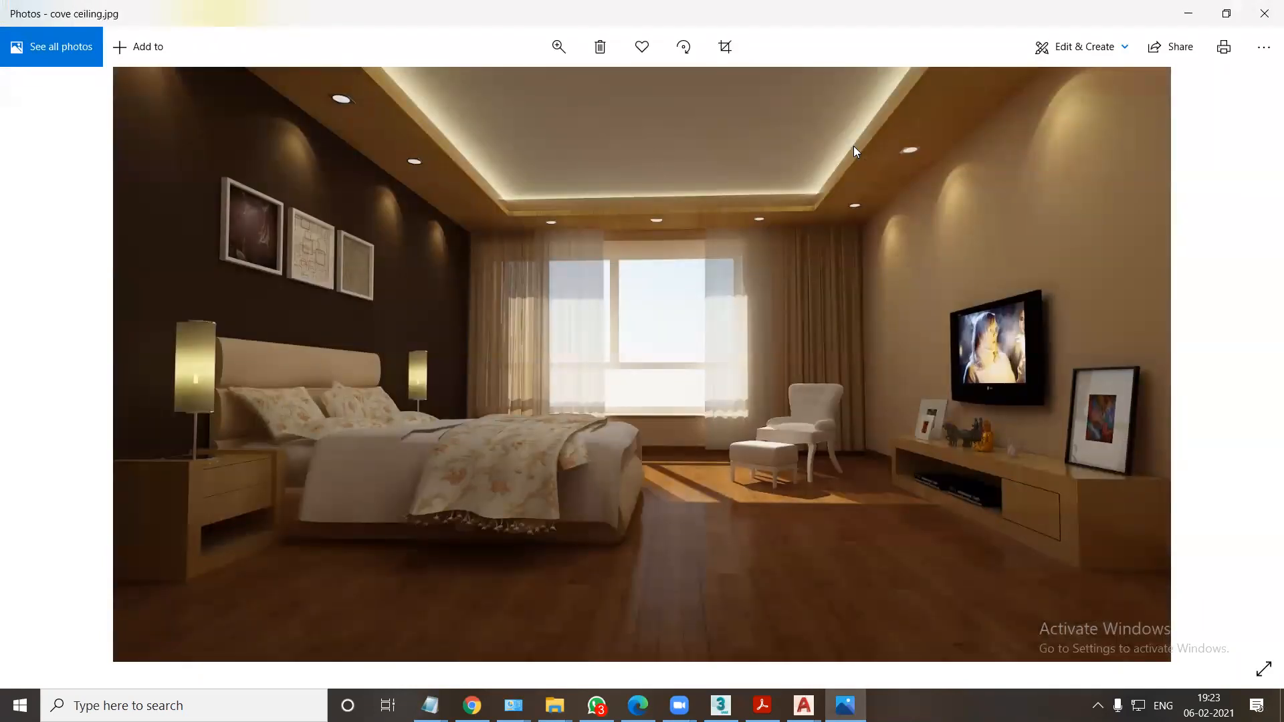
left_click(1265, 13)
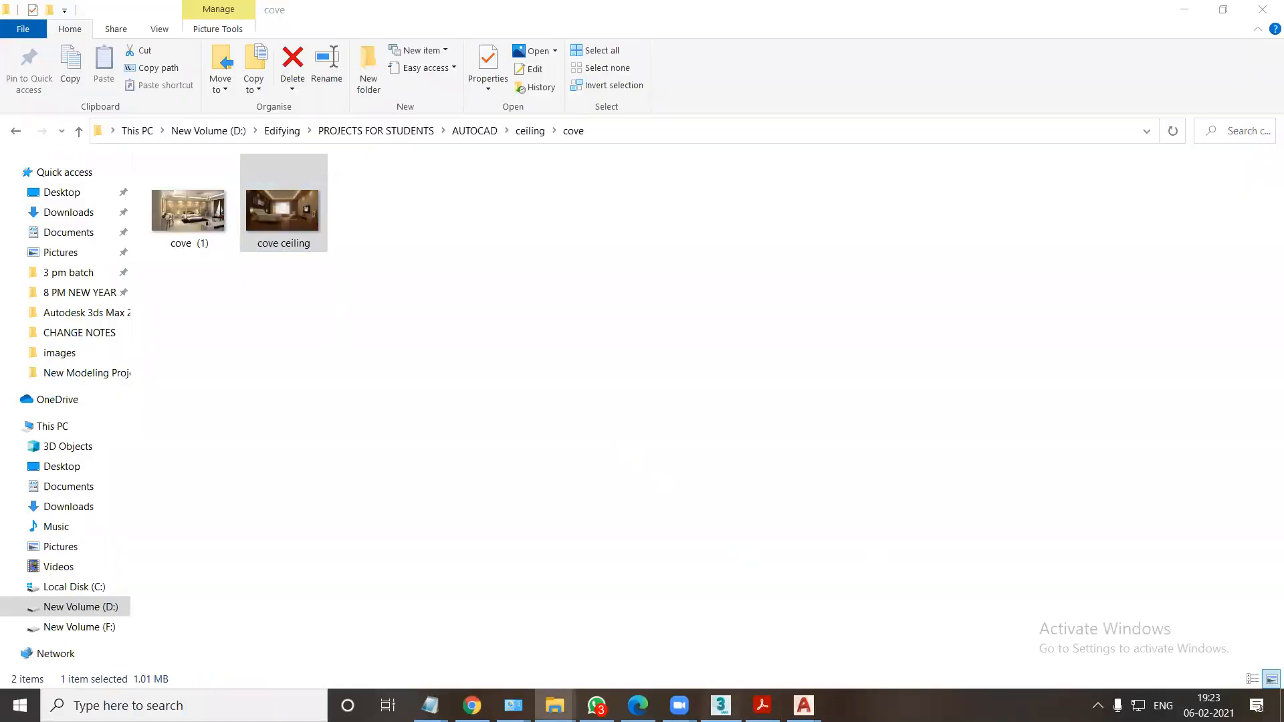
Switch to 3ds Max and trace the bedroom's inner wall corners with a closed, vertex-snapped Line.
left_click(720, 705)
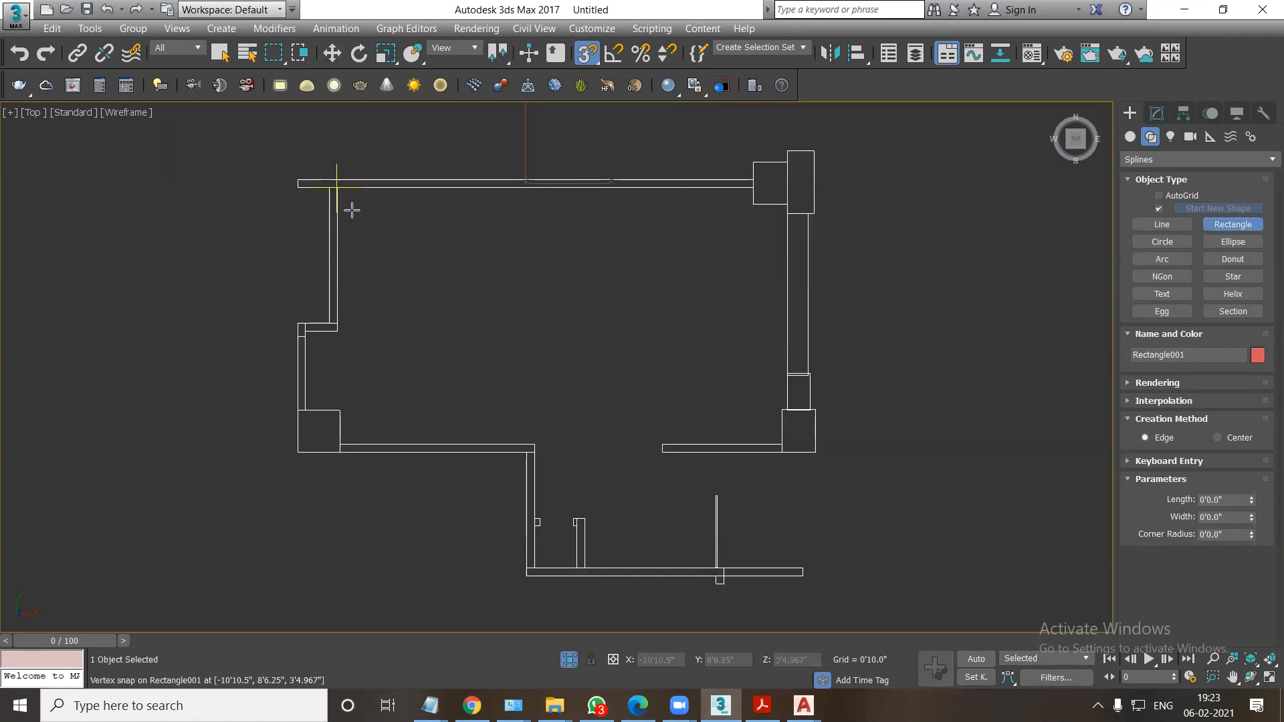
key("w")
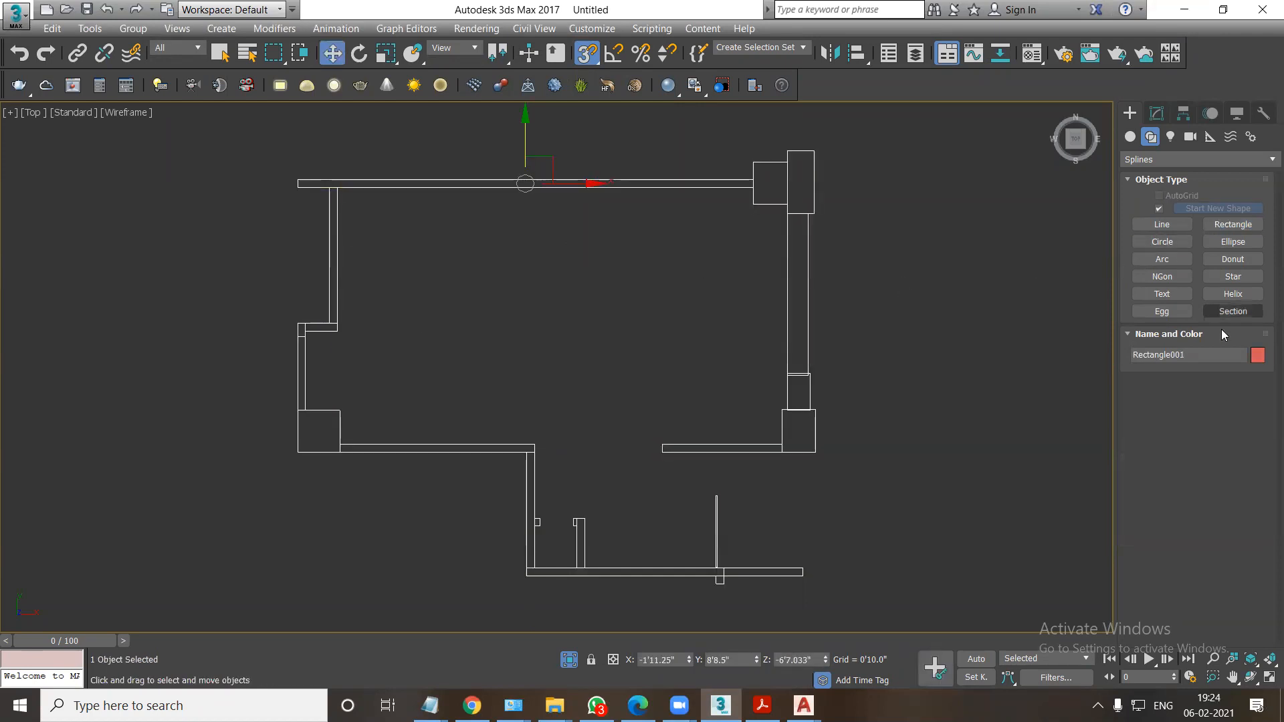
left_click(1163, 223)
left_click(337, 331)
left_click(337, 188)
left_click(753, 187)
left_click(754, 204)
left_click(787, 204)
left_click(787, 409)
left_click(782, 410)
left_click(782, 445)
left_click(681, 447)
key("BackSpace")
left_click(341, 443)
left_click(340, 410)
left_click(305, 410)
left_click(306, 332)
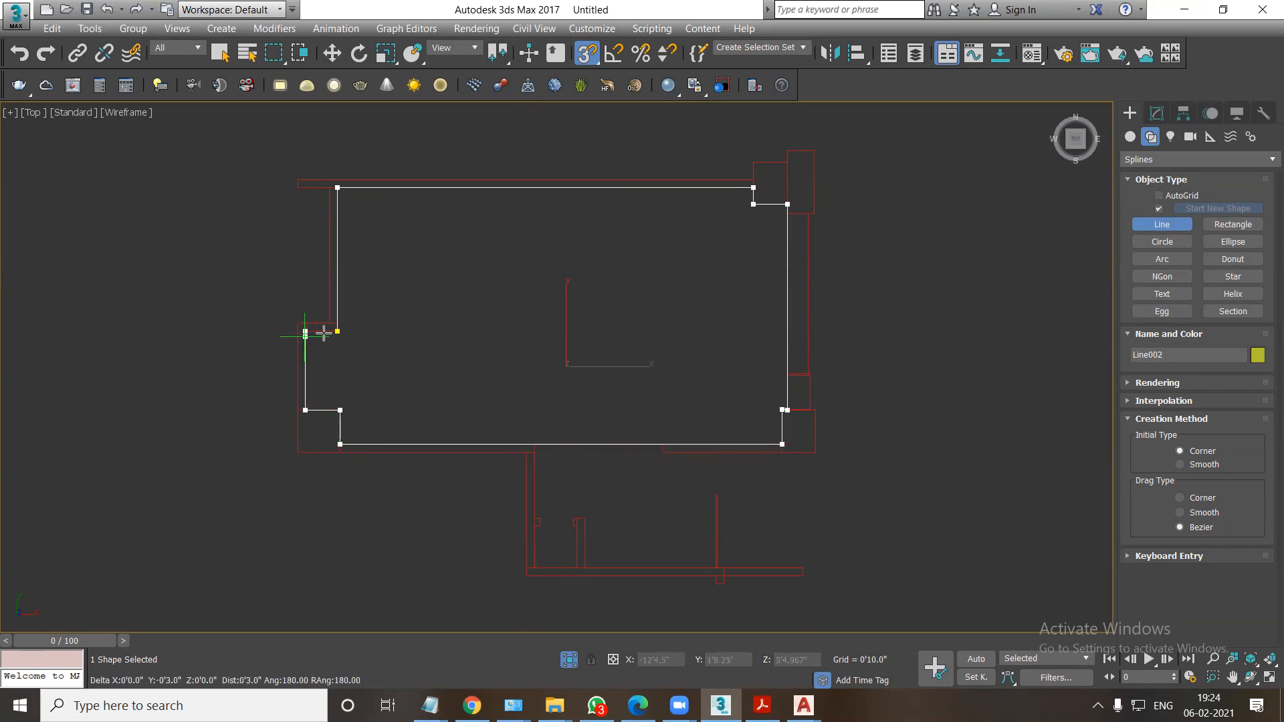
left_click(336, 331)
left_click(614, 406)
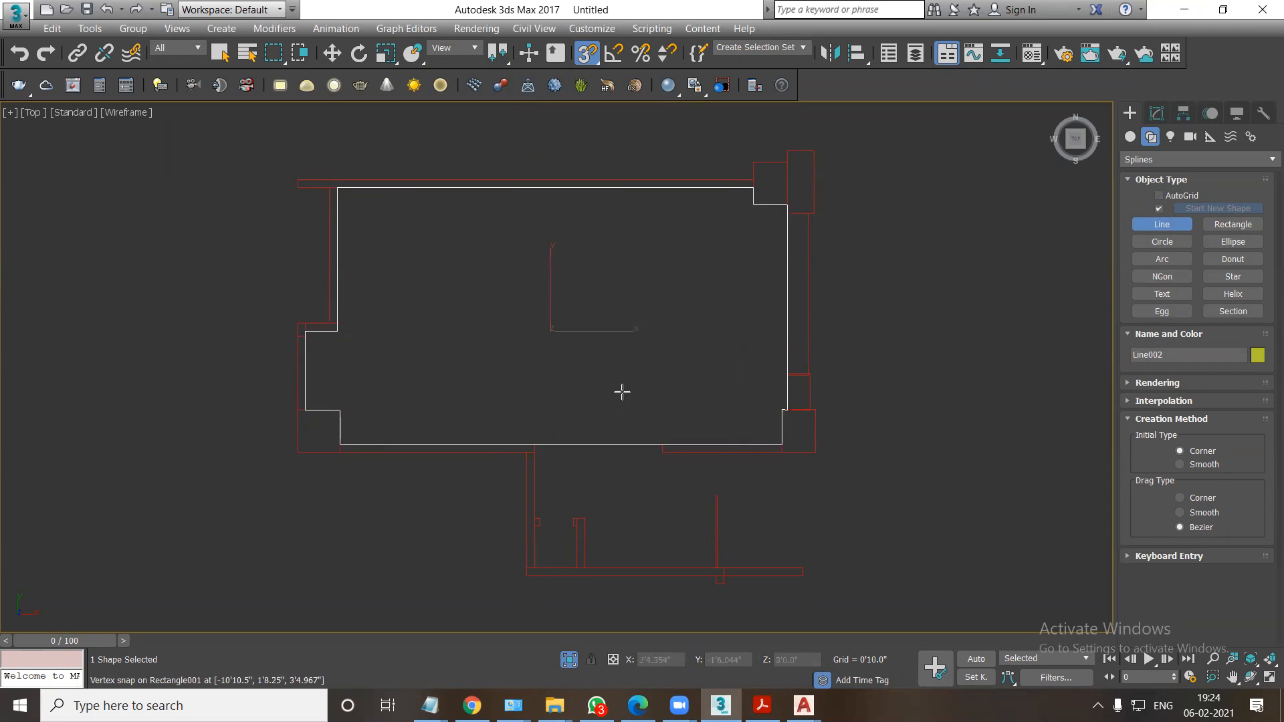
Enter Spline sub-object editing for the traced bedroom line.
left_click(1156, 113)
left_click(1130, 180)
left_click(1143, 221)
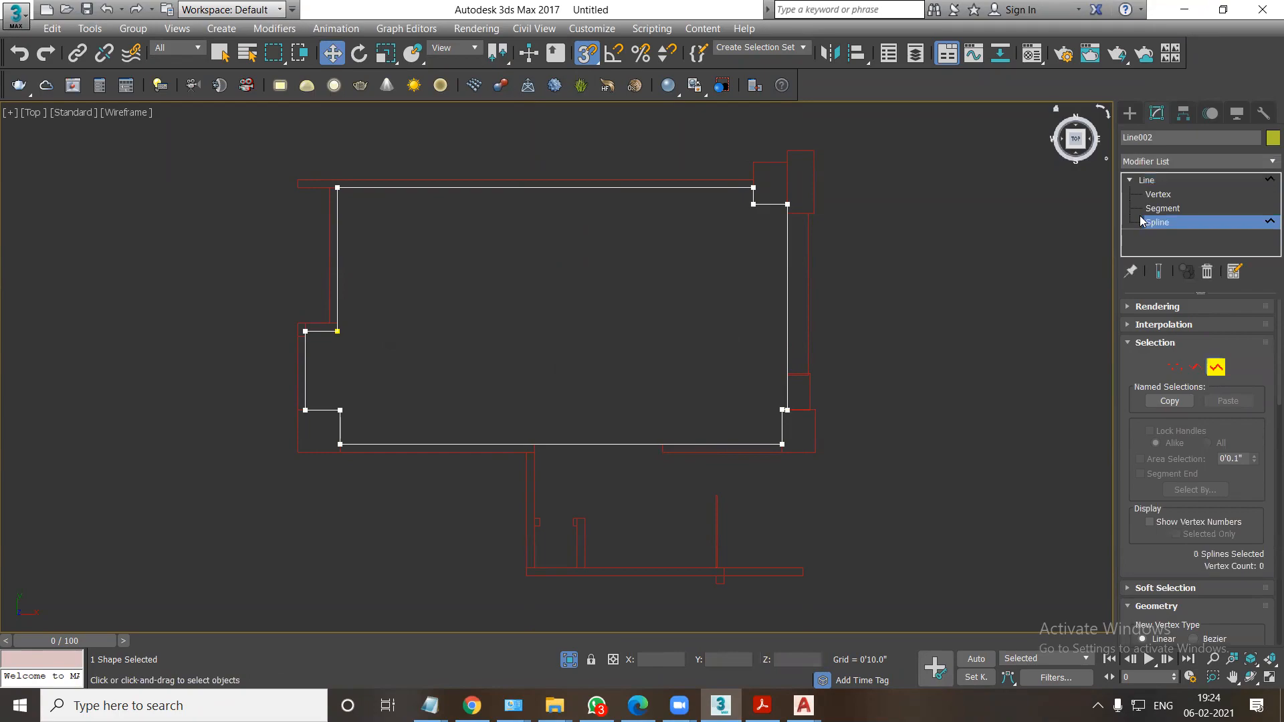
Examine the recessed border in the cove ceiling reference image and return to 3ds Max.
key("alt+Tab")
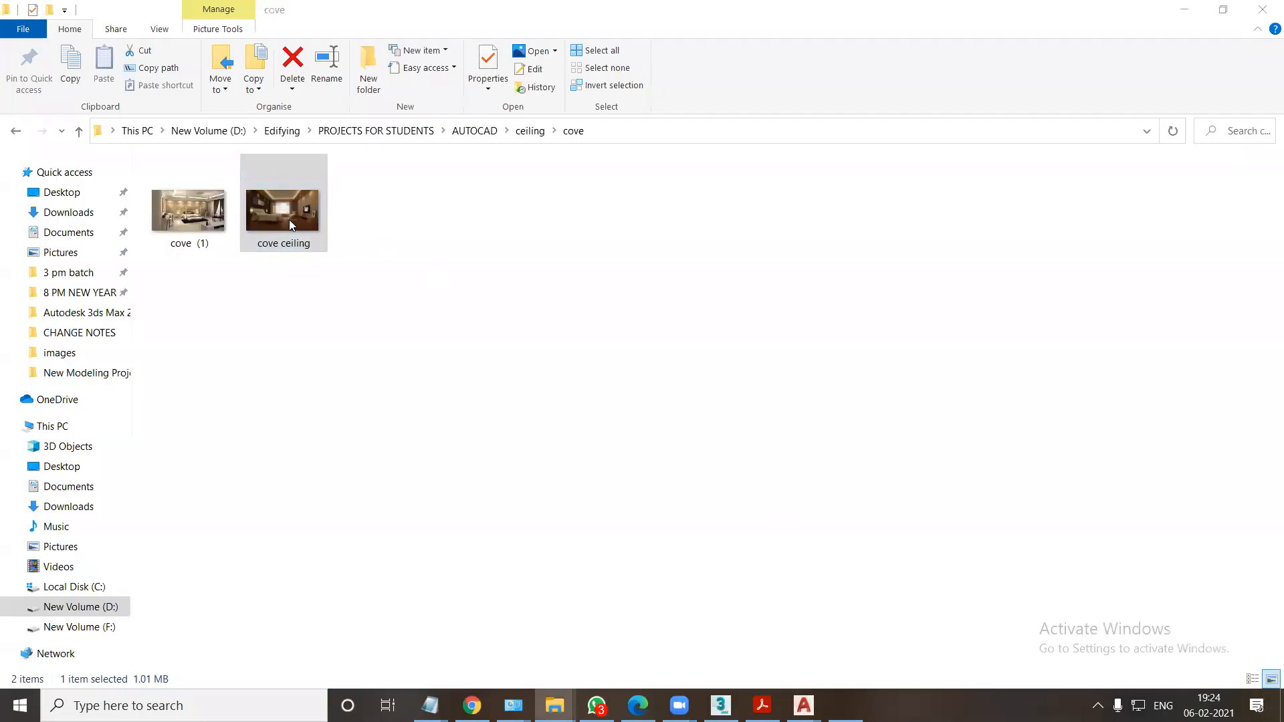
double_click(289, 219)
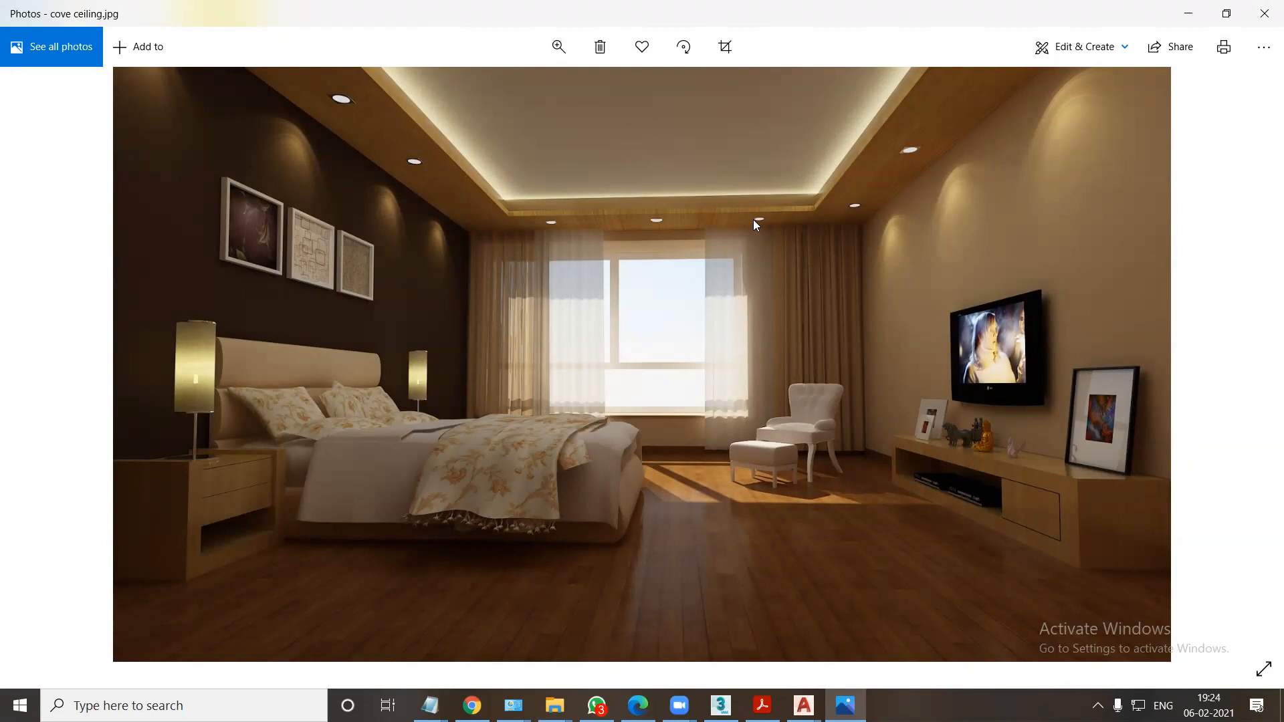
left_click(721, 705)
Try to outline the traced bedroom spline by 1 foot.
scroll(1160, 456, "down", 6)
scroll(1175, 512, "down", 2)
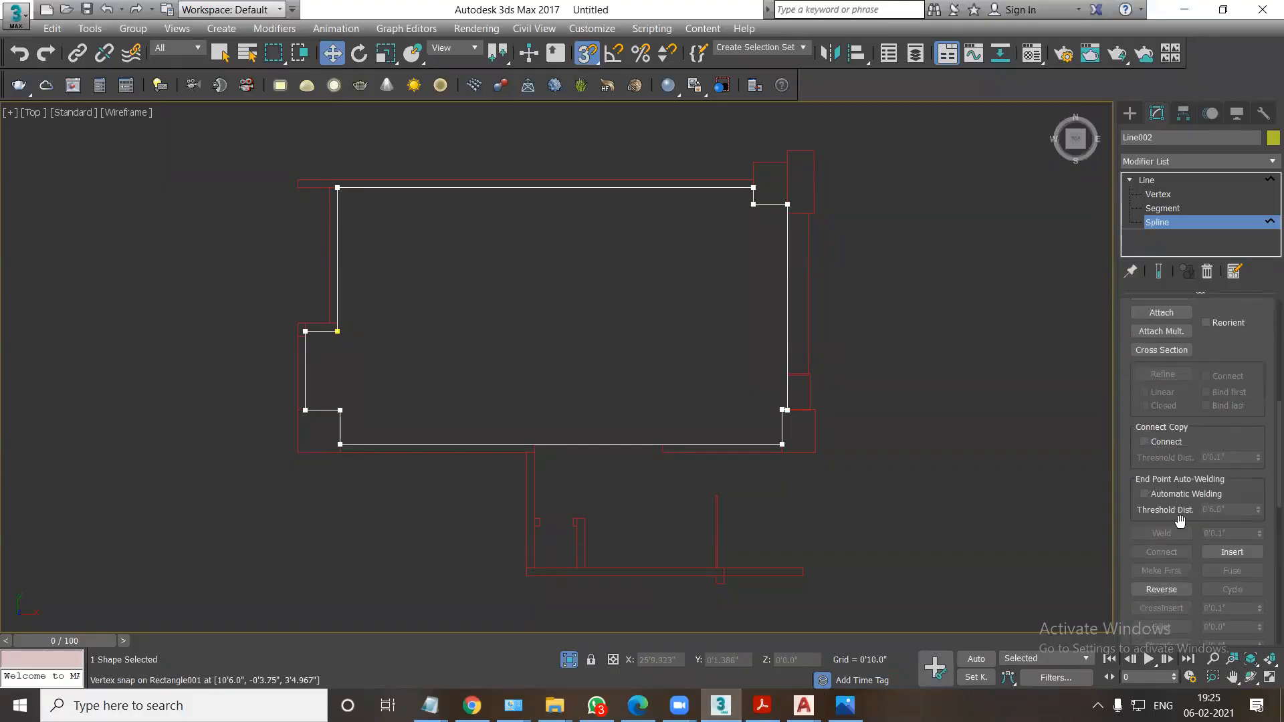
scroll(1202, 576, "down", 1)
left_click(1230, 604)
type("12\"")
key("Return")
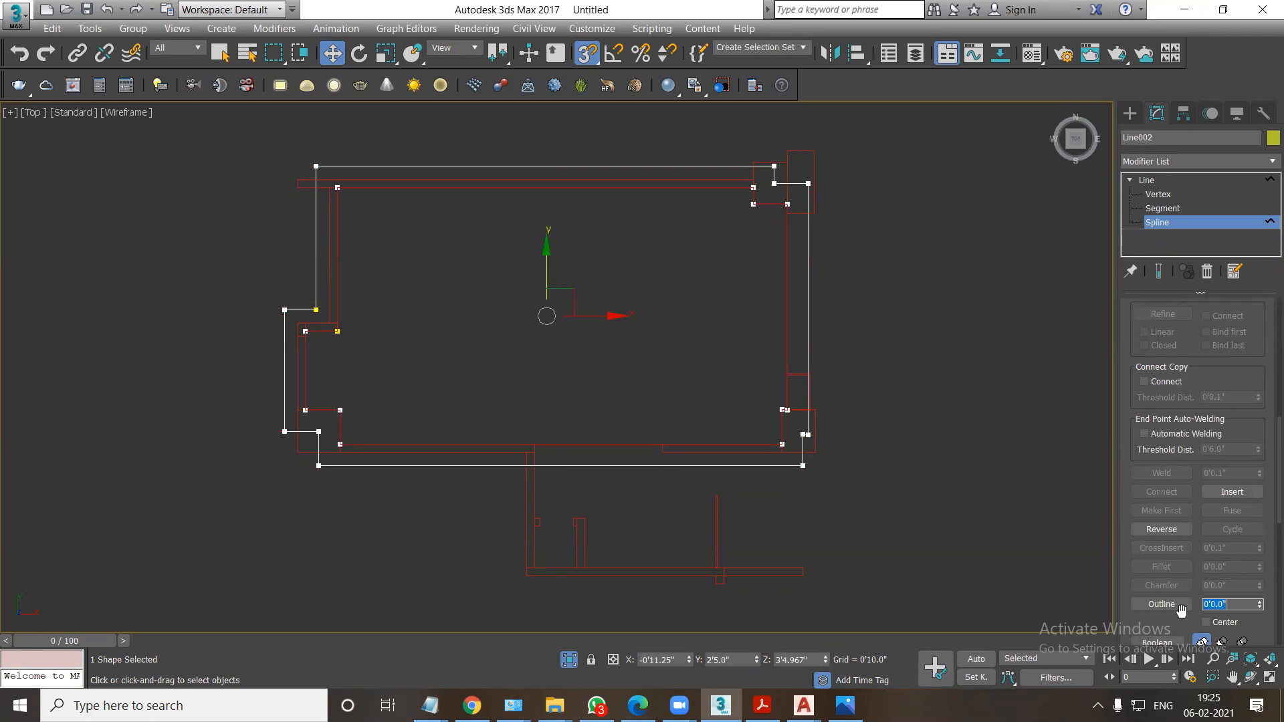
Outline the traced bedroom spline by -1 foot to form the inner border of the ceiling.
left_click(1230, 603)
type("-1")
key("Return")
Delete the two outer vertices of the small notch on the inner outline's left side.
left_click(1151, 196)
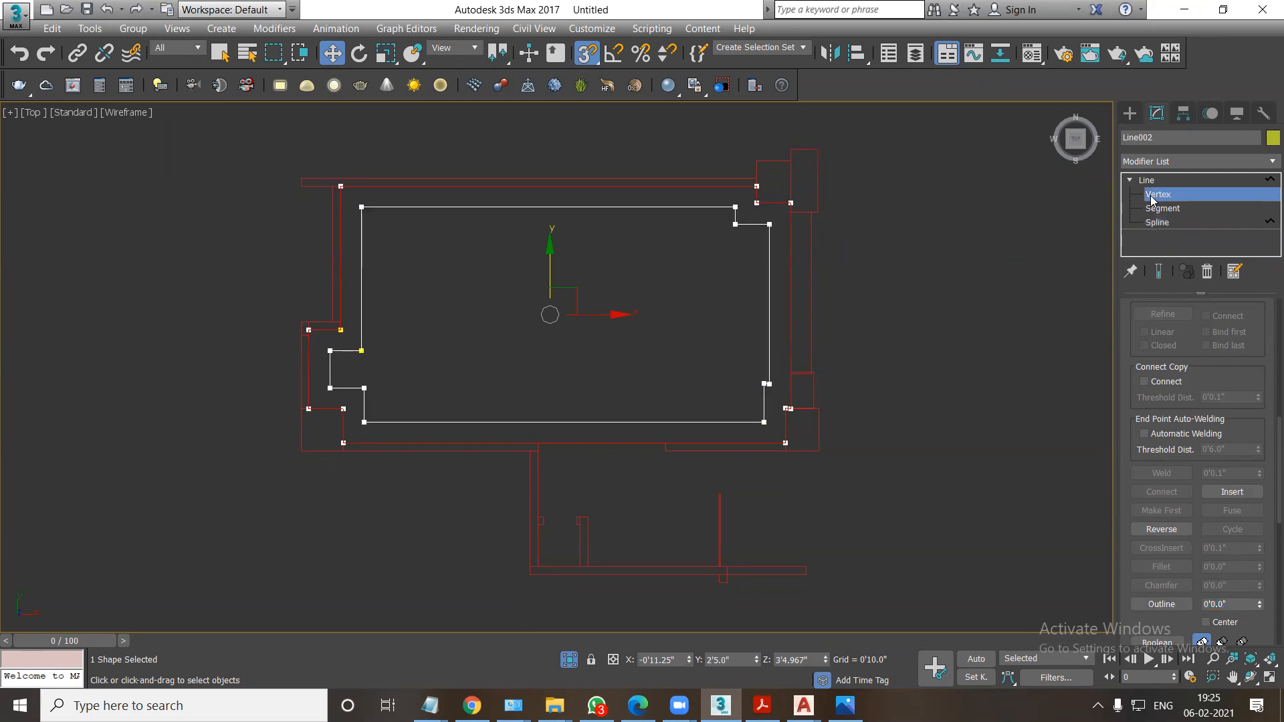
scroll(264, 385, "up", 3)
left_click_drag(383, 301, 416, 397)
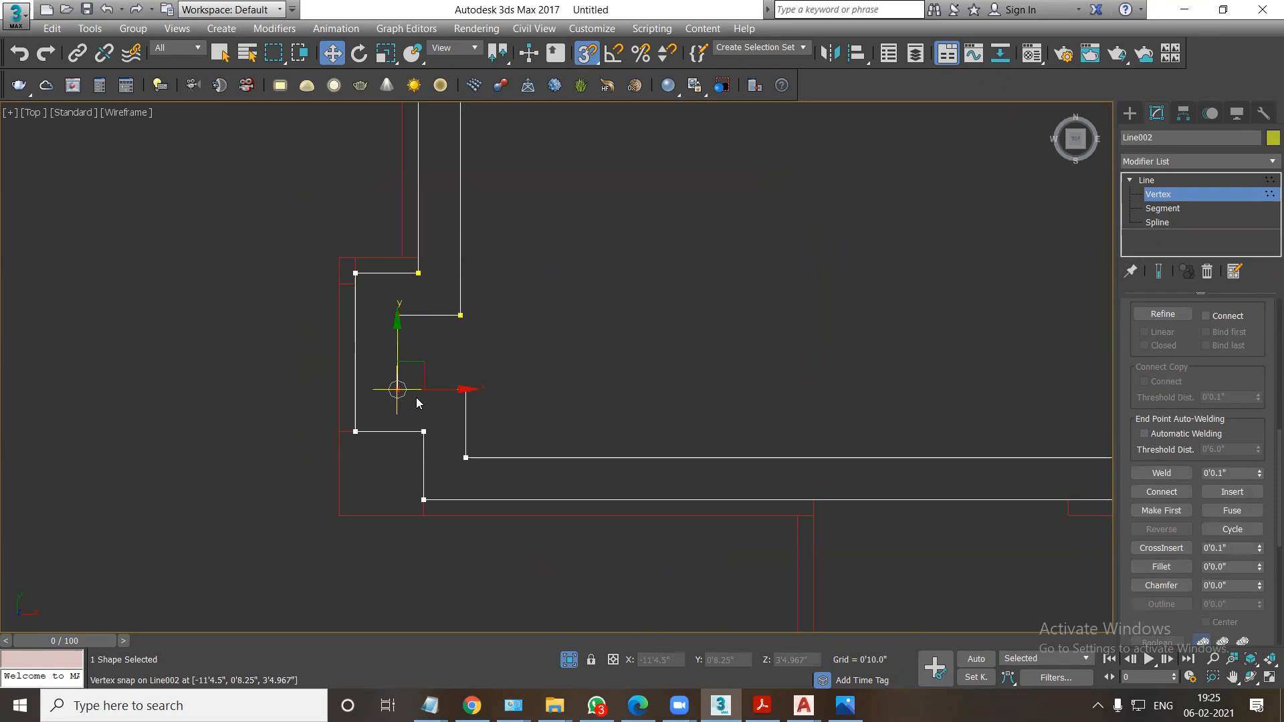
key("Delete")
Move the inner outline's lower-left vertices into line with its left edge to make that edge straight.
left_click(466, 390)
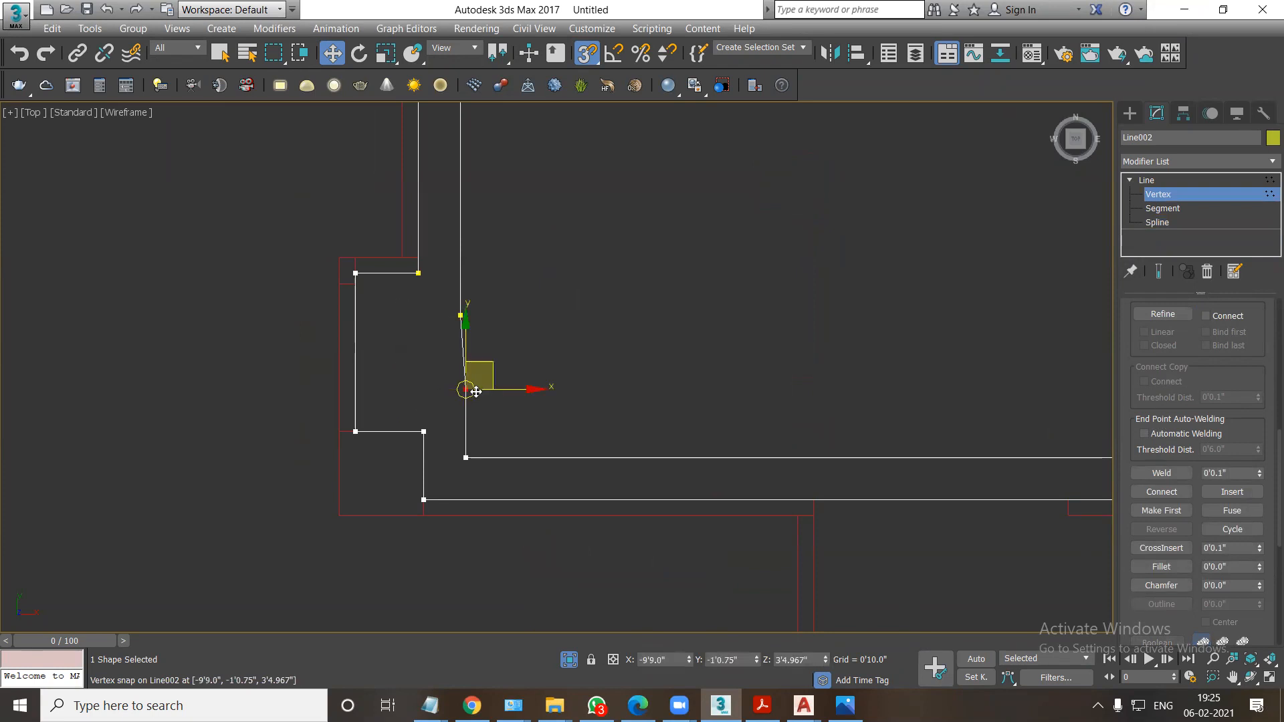
left_click_drag(493, 388, 463, 320)
left_click_drag(449, 436, 460, 400)
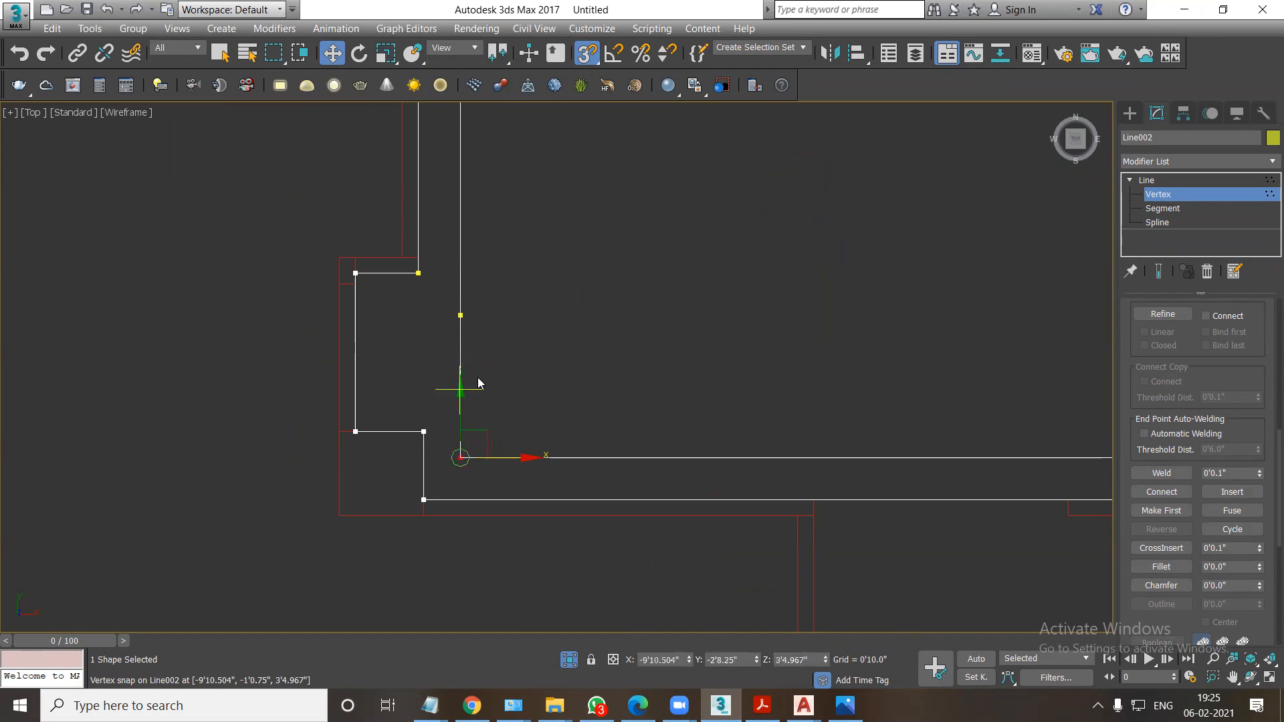
left_click(544, 375)
scroll(544, 378, "down", 6)
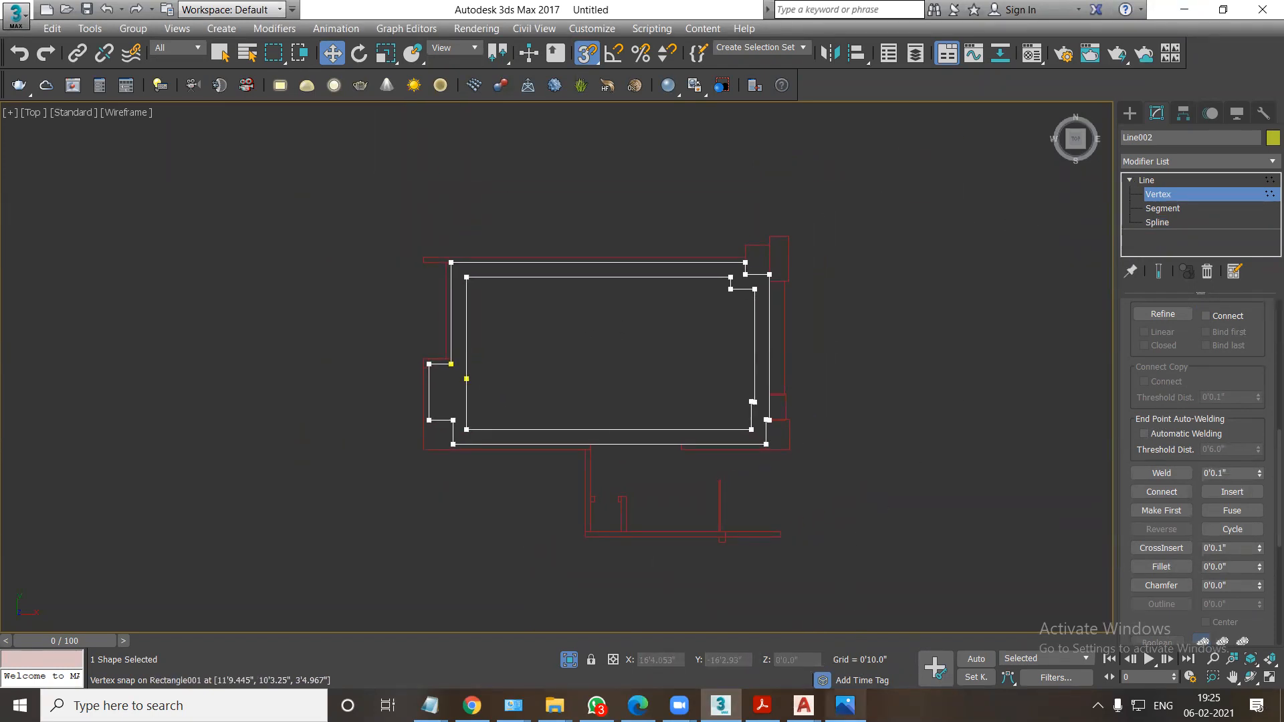
Recheck the cove ceiling reference image and extrude the outlined ceiling border 2 inches in 3ds Max.
left_click(845, 705)
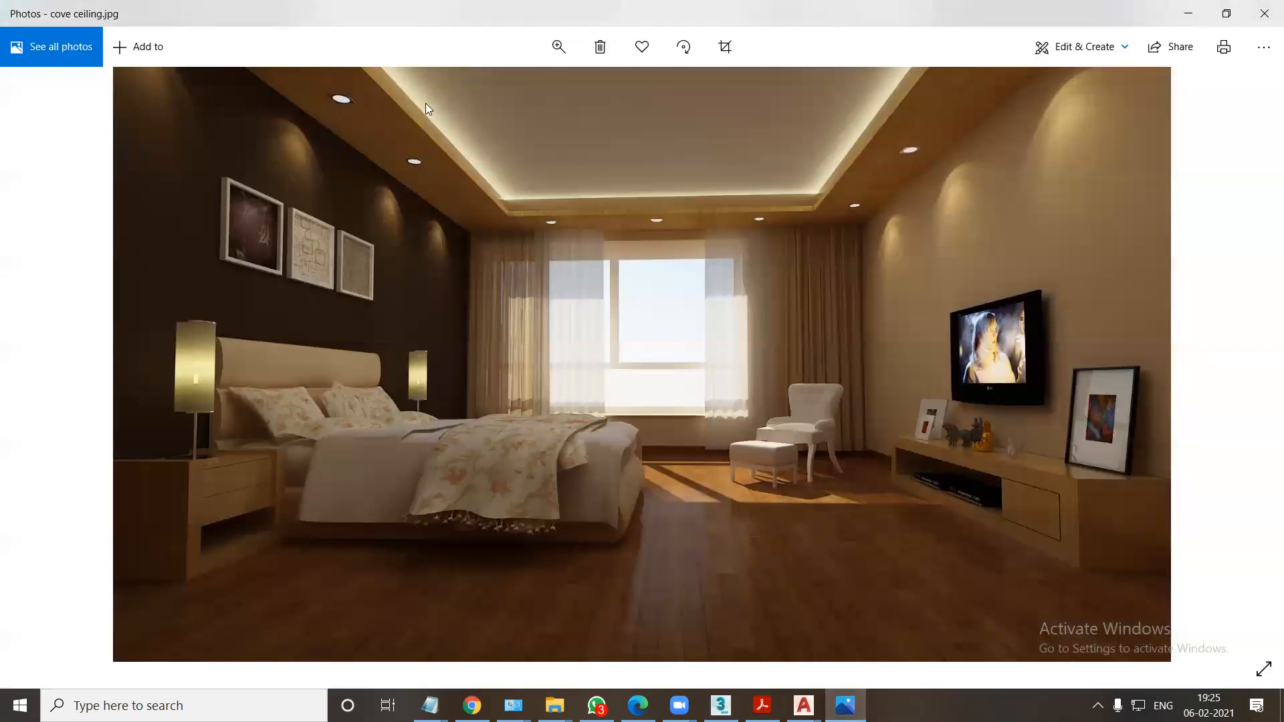
key("alt+Tab")
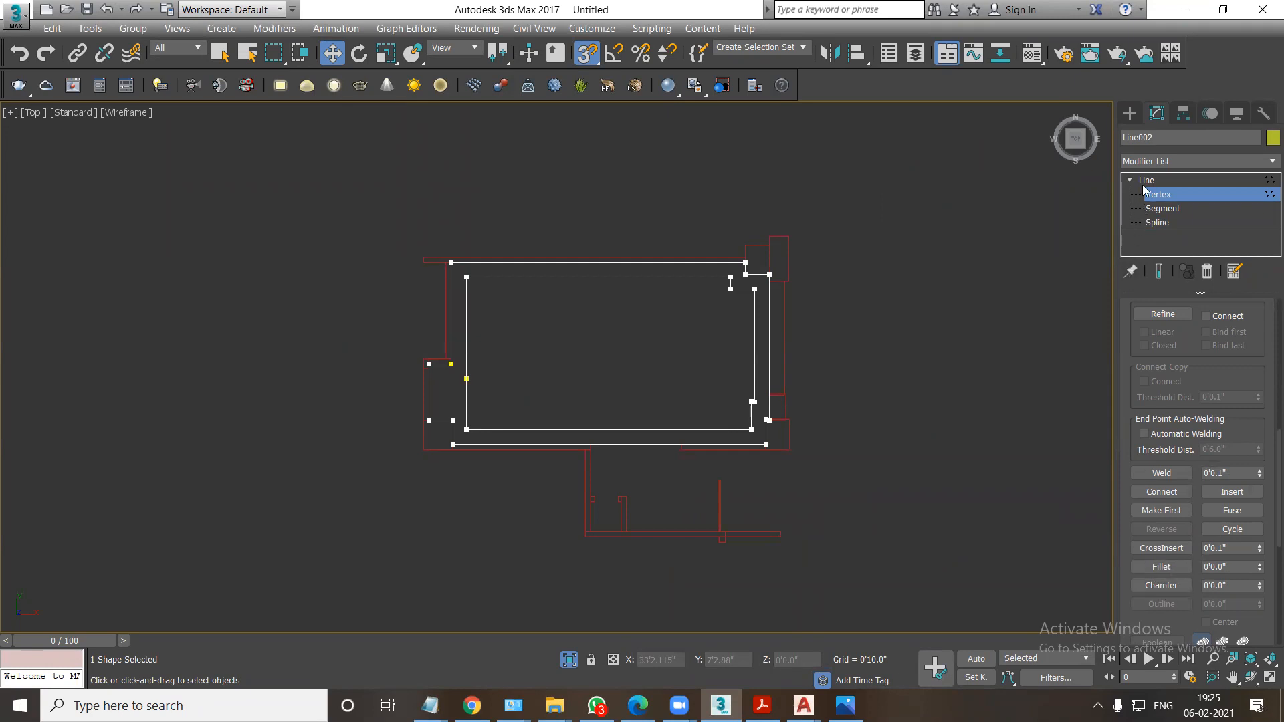
left_click(1146, 159)
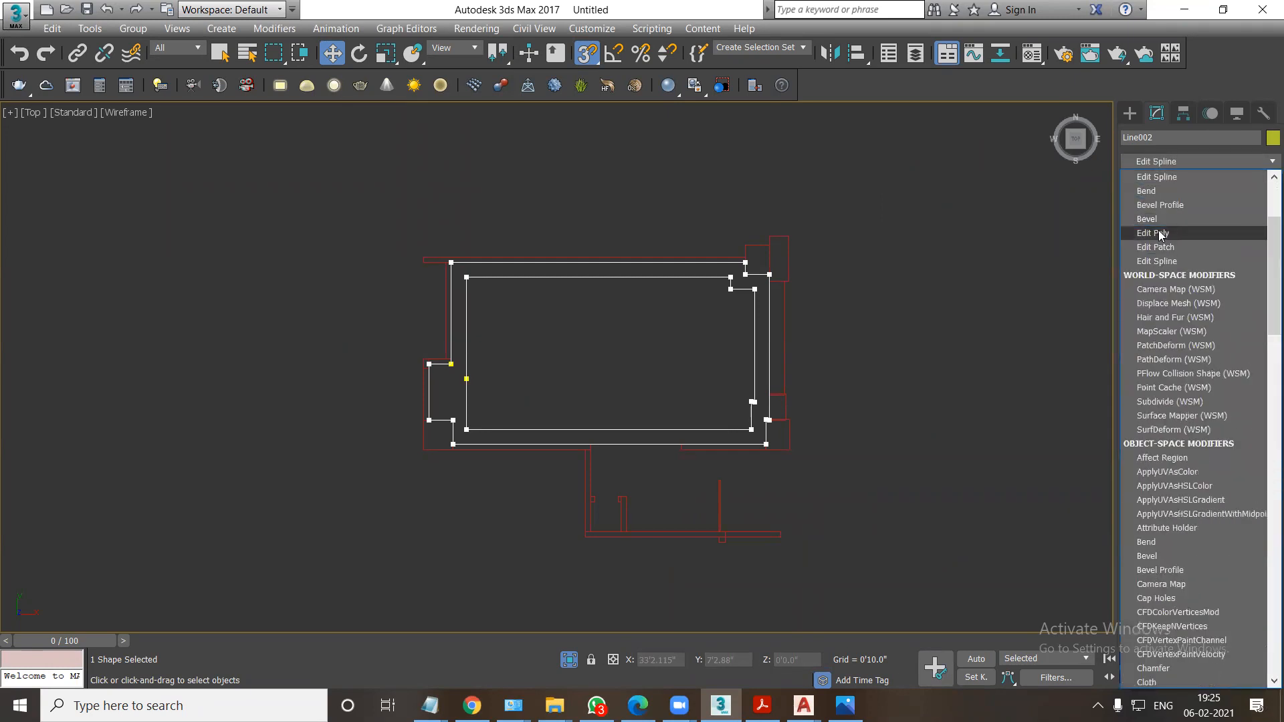
scroll(1159, 233, "down", 15)
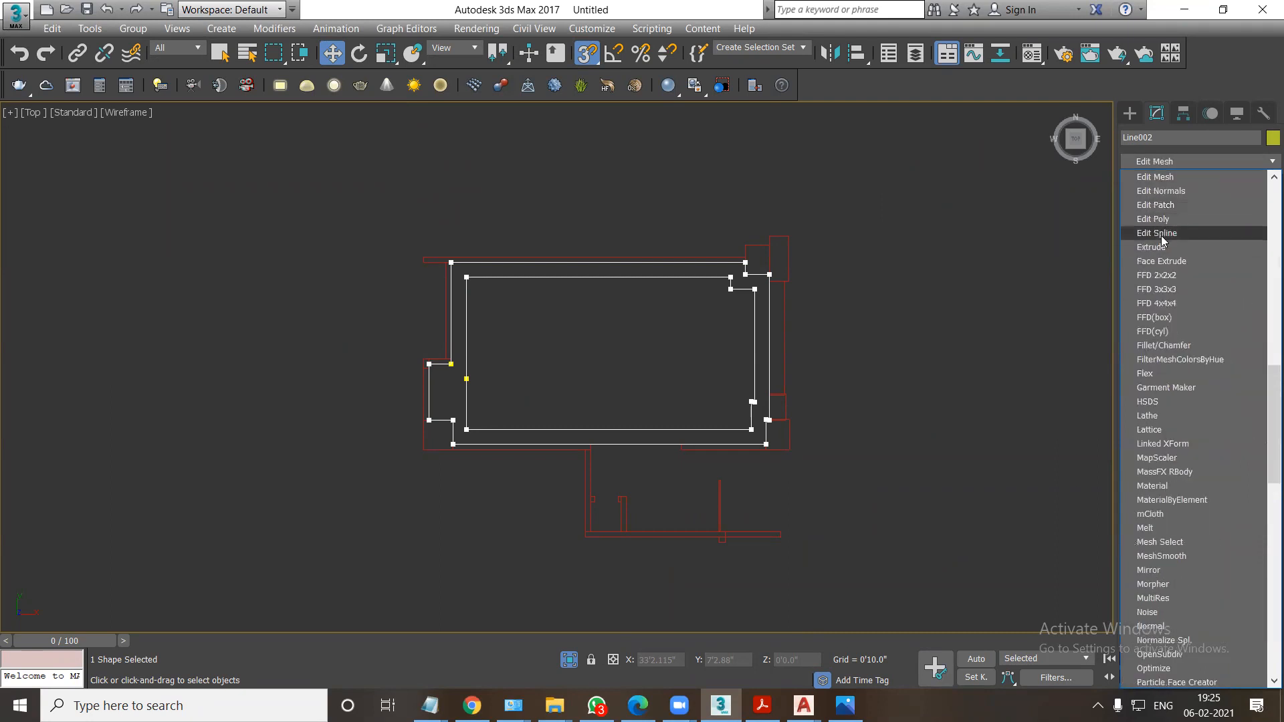
left_click(1151, 247)
type("2")
key("Return")
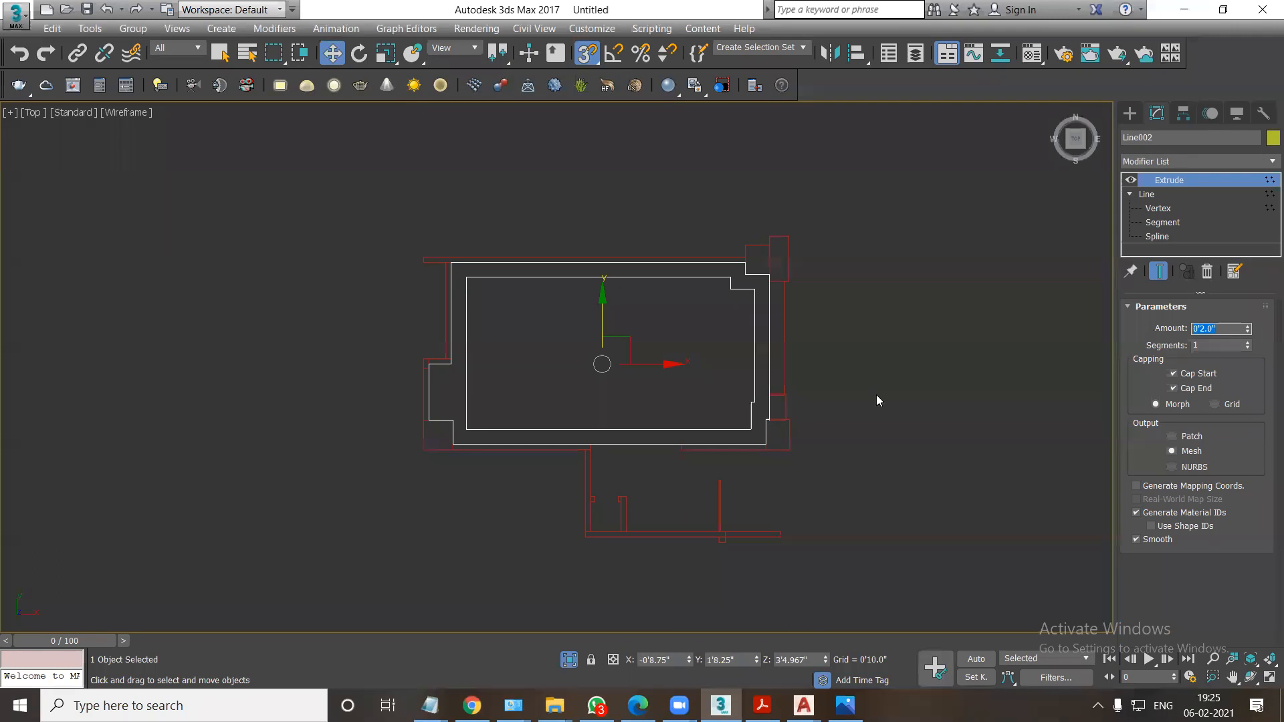
Lower the extruded ceiling border in the front view with a vertical offset of -3 inches.
key("f")
scroll(574, 403, "up", 3)
left_click_drag(568, 293, 285, 410)
key("ctrl+z")
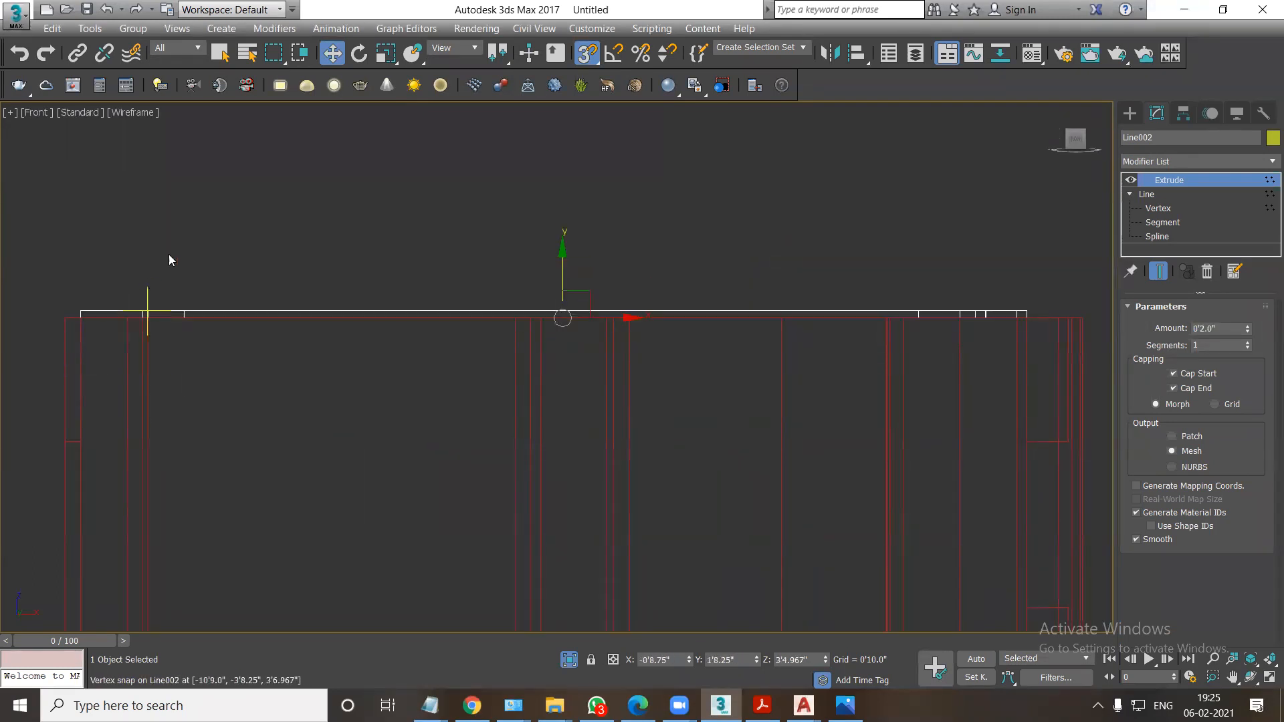
right_click(329, 63)
double_click(318, 216)
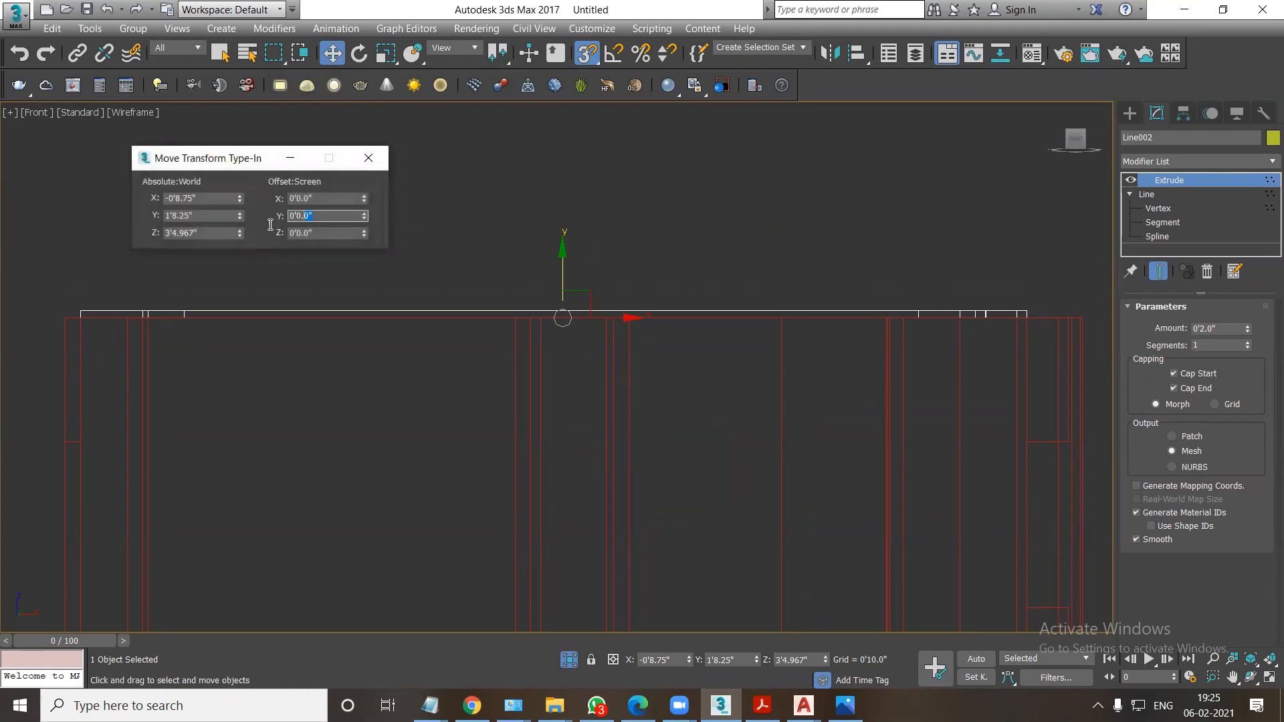
type("-3")
key("Return")
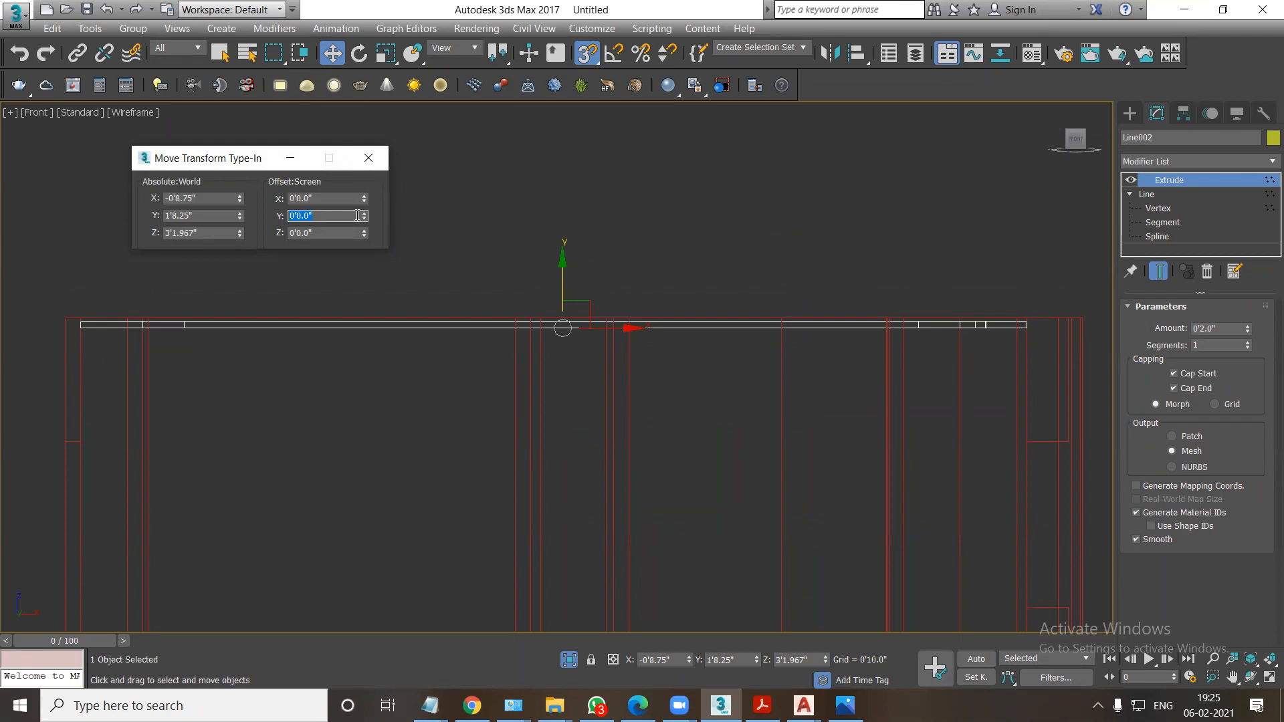
type("-3")
Lower the ceiling border by a further 3 inches and display the model in a shaded 3D view.
key("Return")
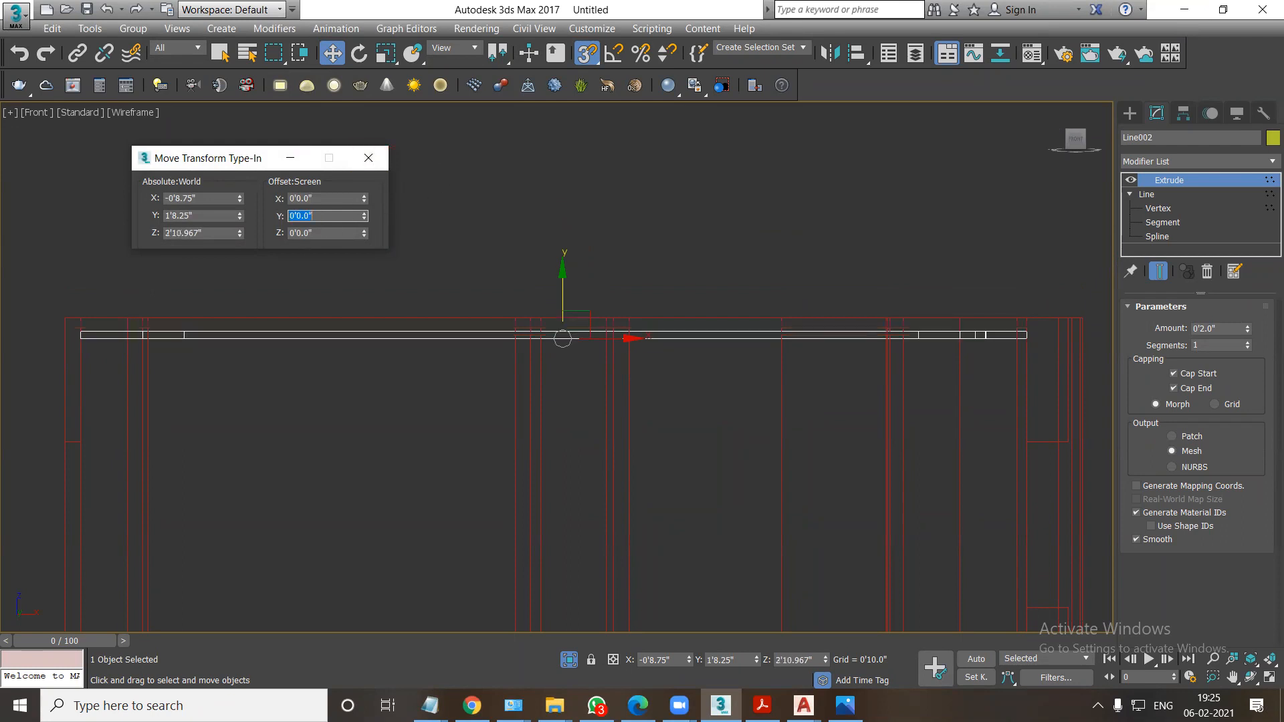
left_click(368, 172)
mouse_move(430, 287)
middle_mouse_down("alt")
mouse_move(588, 327)
mouse_move(638, 359)
middle_mouse_up("alt")
key("F3")
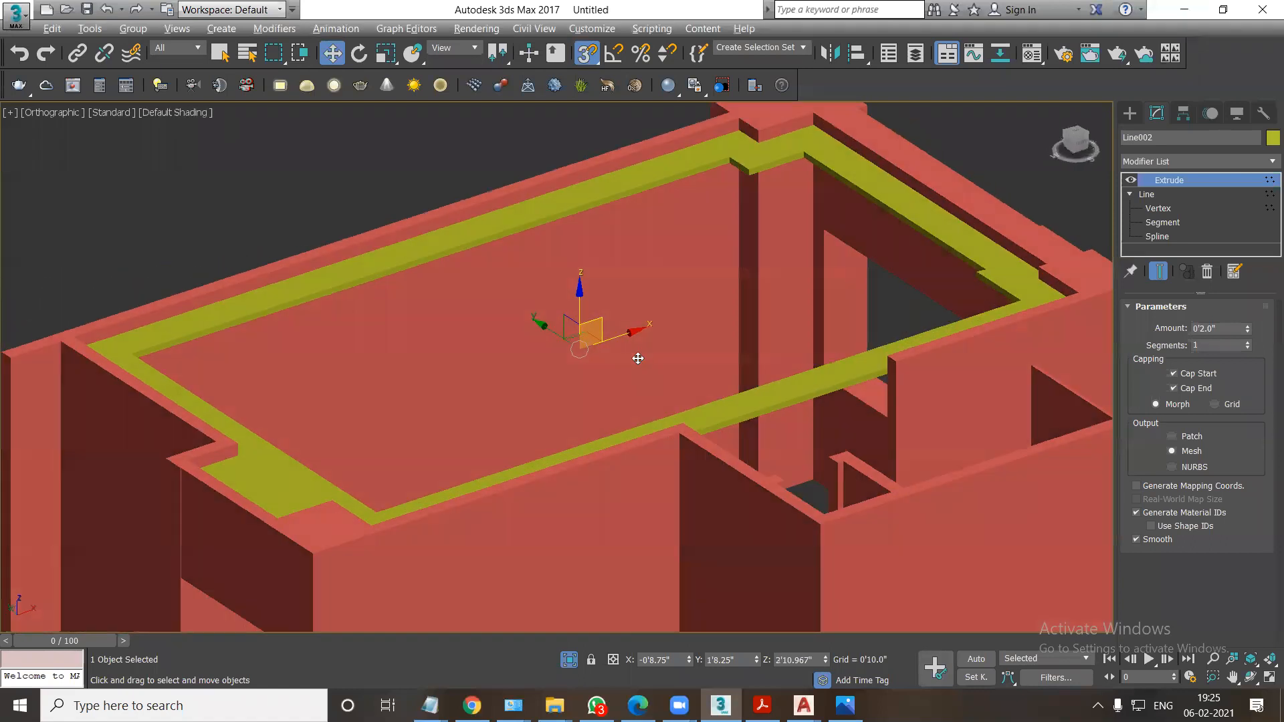
Unhide all hidden objects in the scene.
scroll(638, 359, "down", 5)
right_click(605, 372)
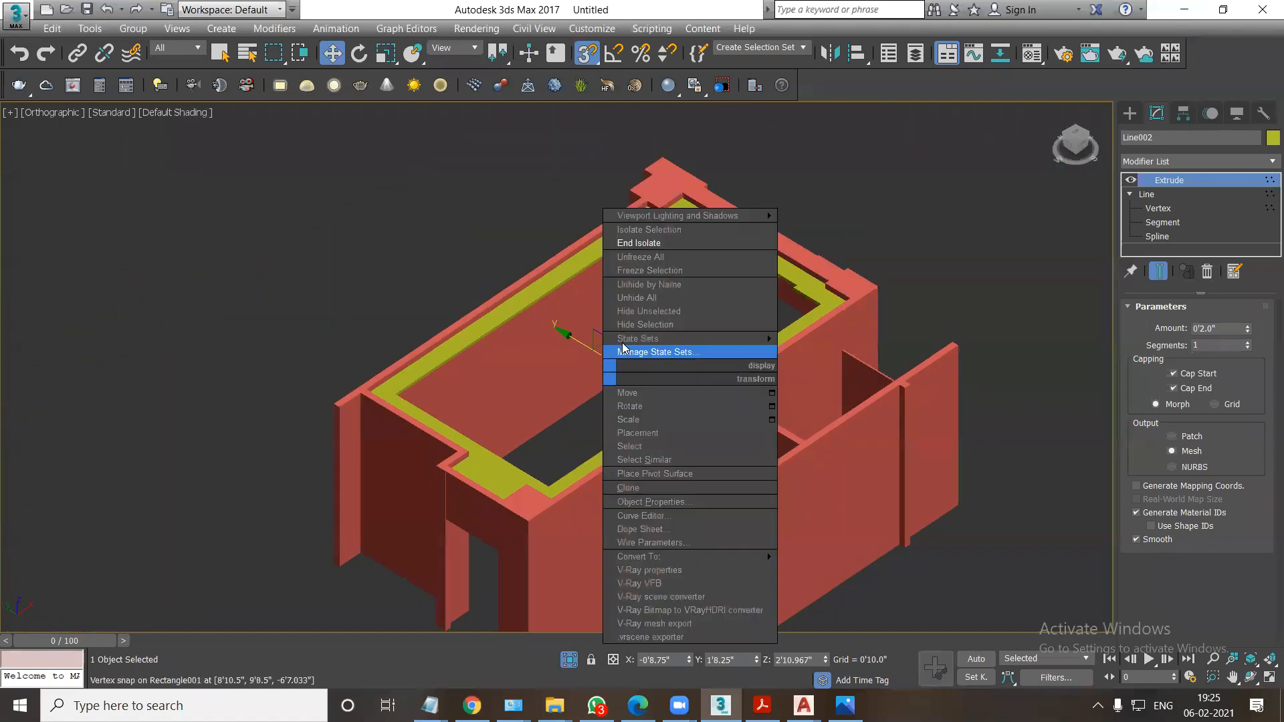
left_click(646, 298)
Copy the thin floor slab up to the top of the walls as an independent copy to form the roof slab.
left_click(610, 406)
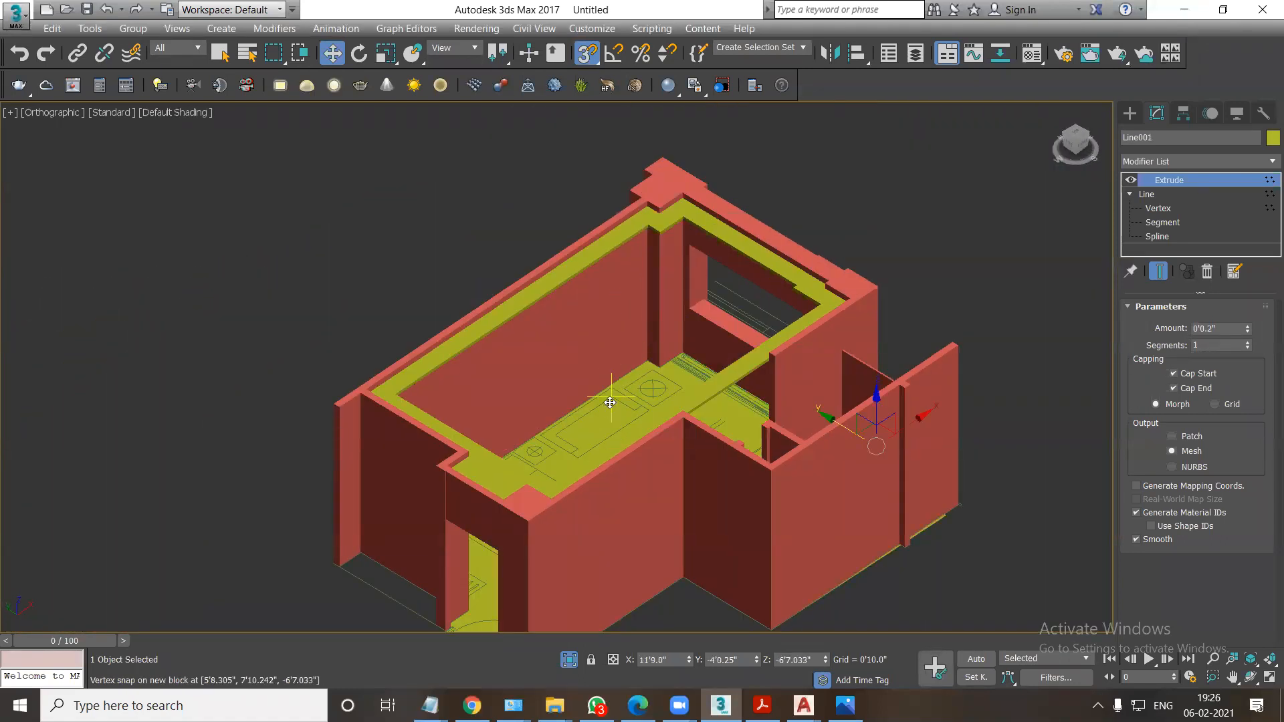
key("f")
key("F3")
scroll(659, 381, "down", 4)
mouse_move(754, 359)
left_mouse_down("shift")
mouse_move(742, 219)
mouse_move(754, 258)
left_mouse_up("shift")
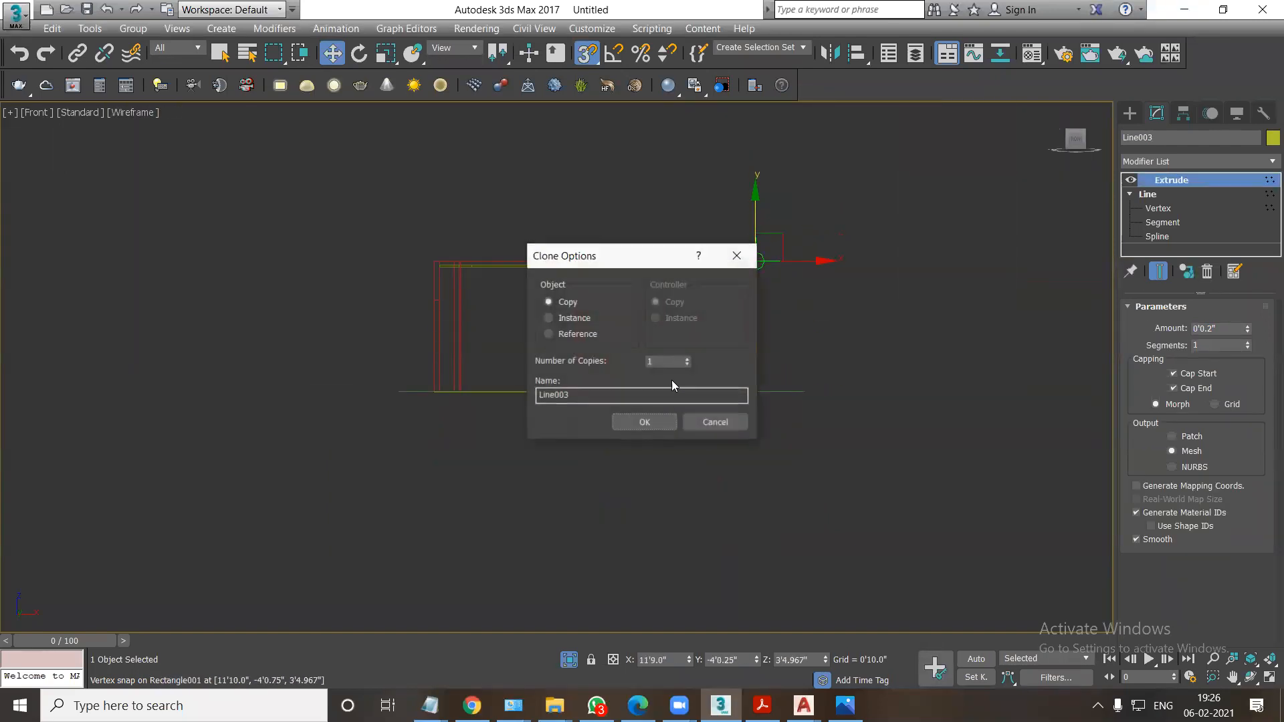
left_click(654, 426)
middle_click_drag(643, 354, 664, 372, "alt")
key("F3")
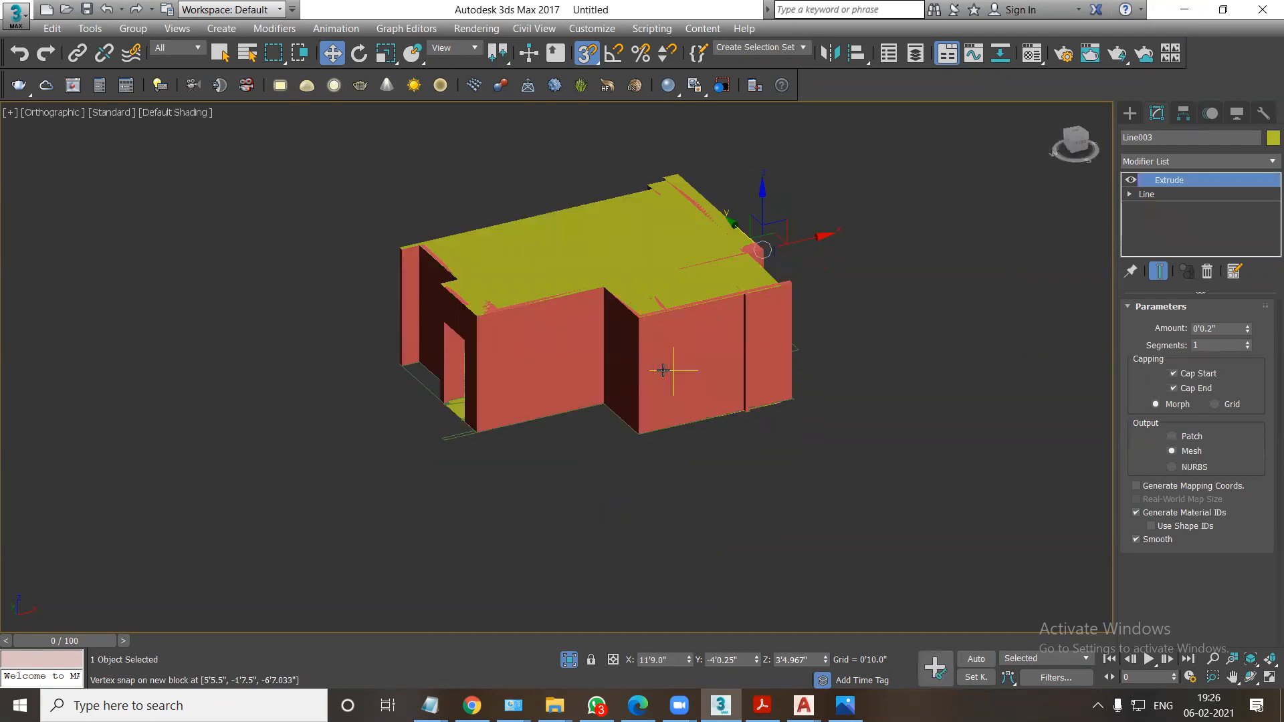
Change the roof slab's object color to orange.
left_click(1273, 137)
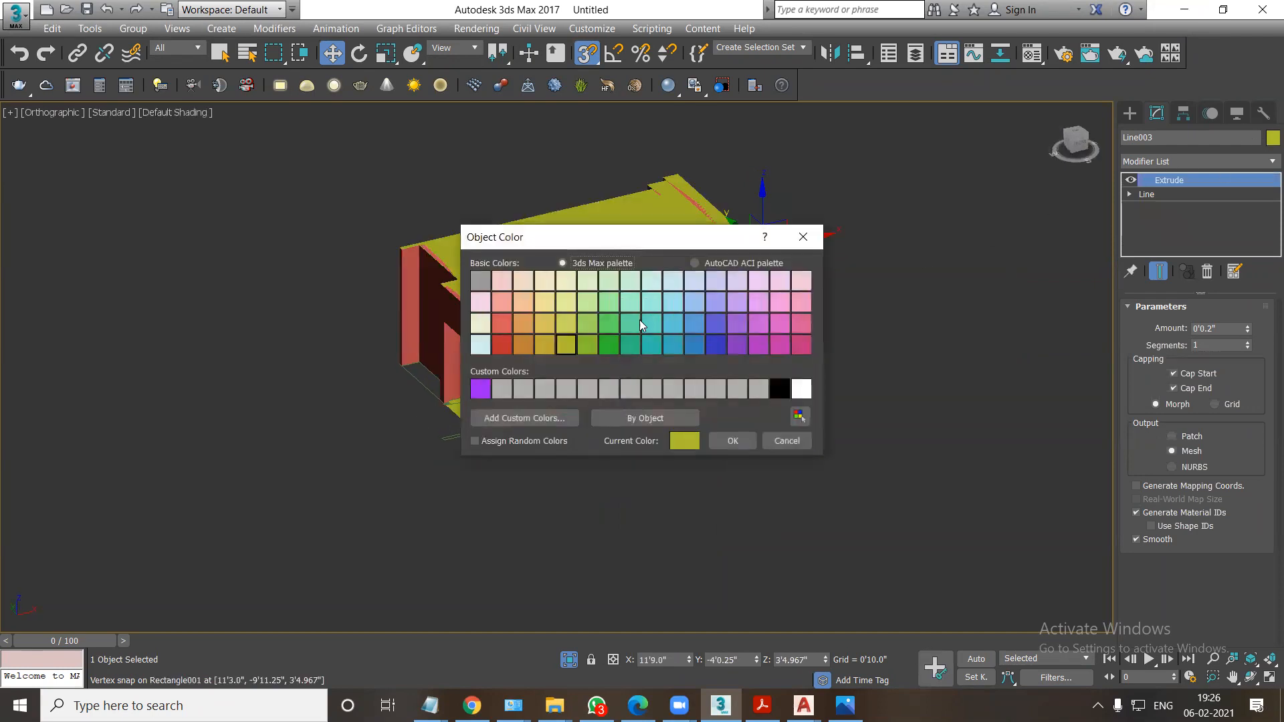
left_click(522, 344)
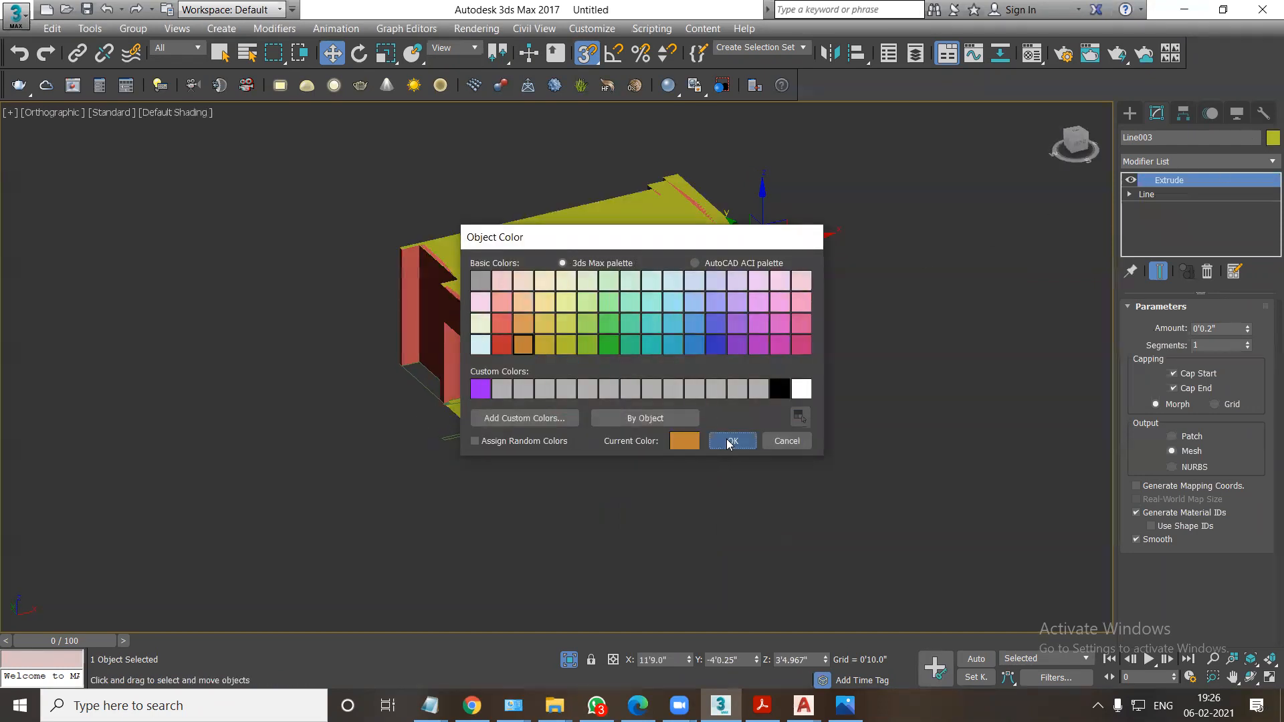
left_click(724, 438)
scroll(625, 281, "up", 4)
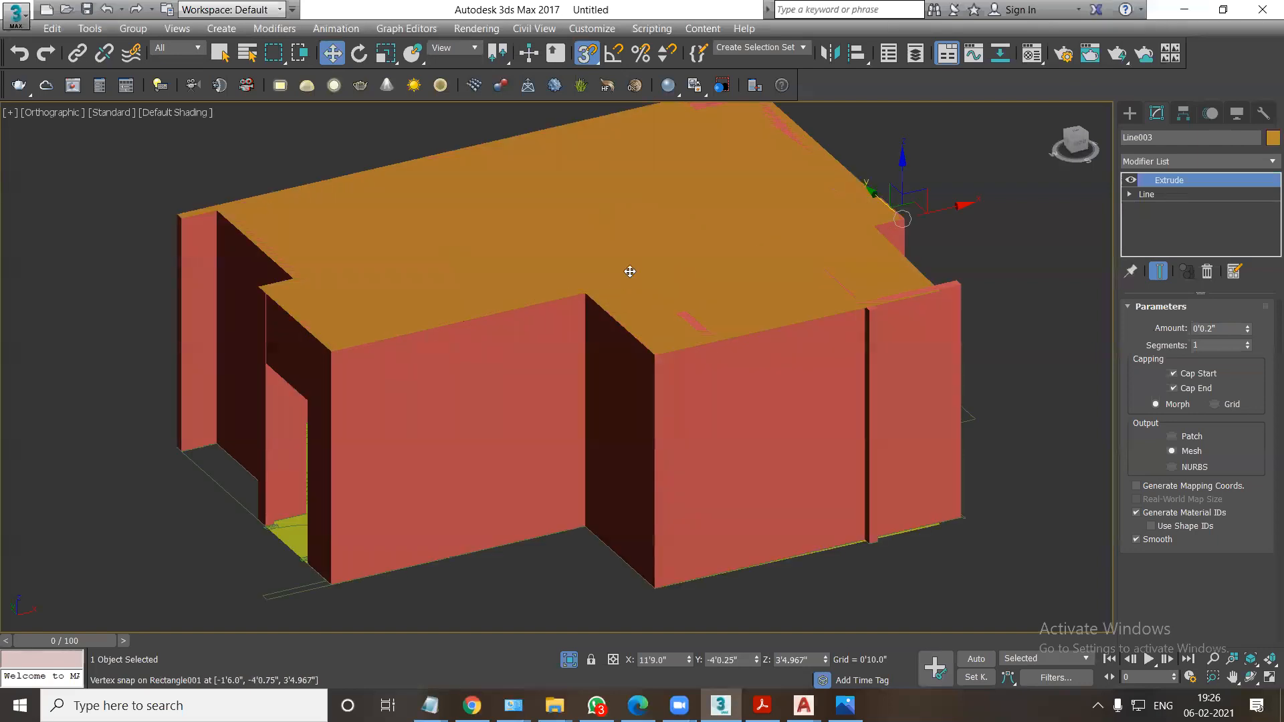
Select the roof slab and the cove ceiling border in the top wireframe view and isolate them.
key("t")
key("F3")
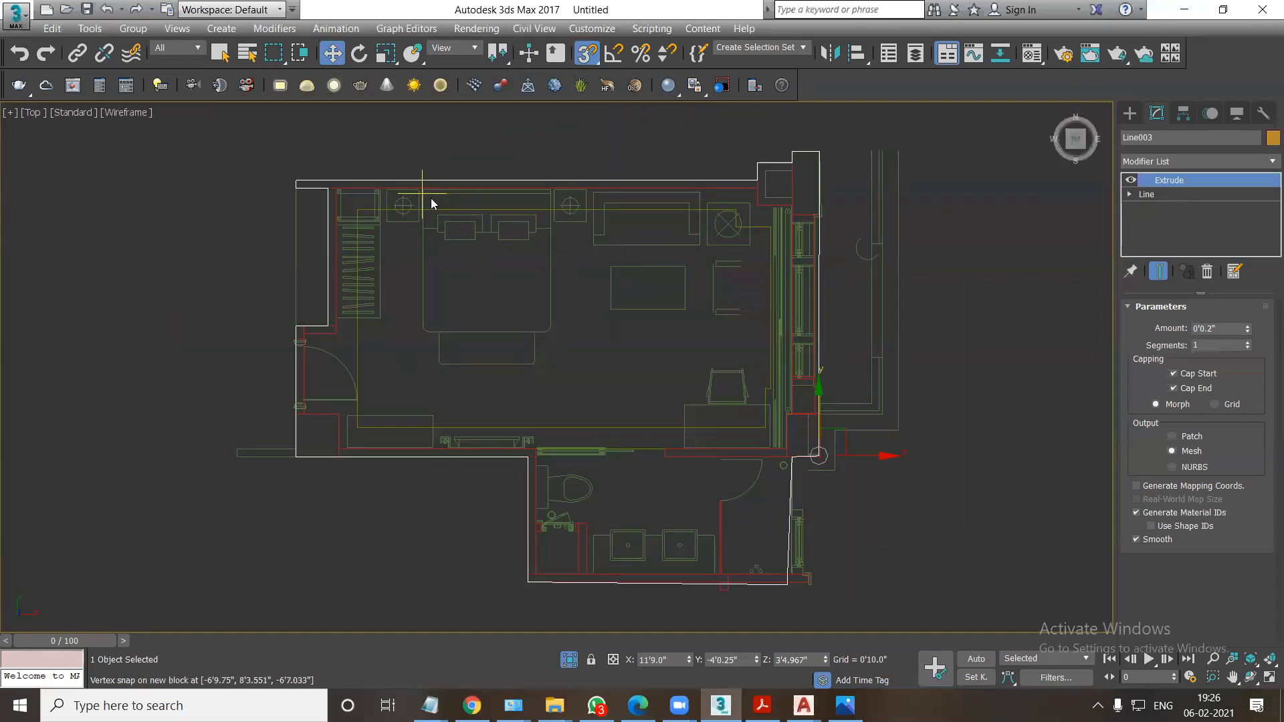
left_click(390, 427, "ctrl")
key("alt+q")
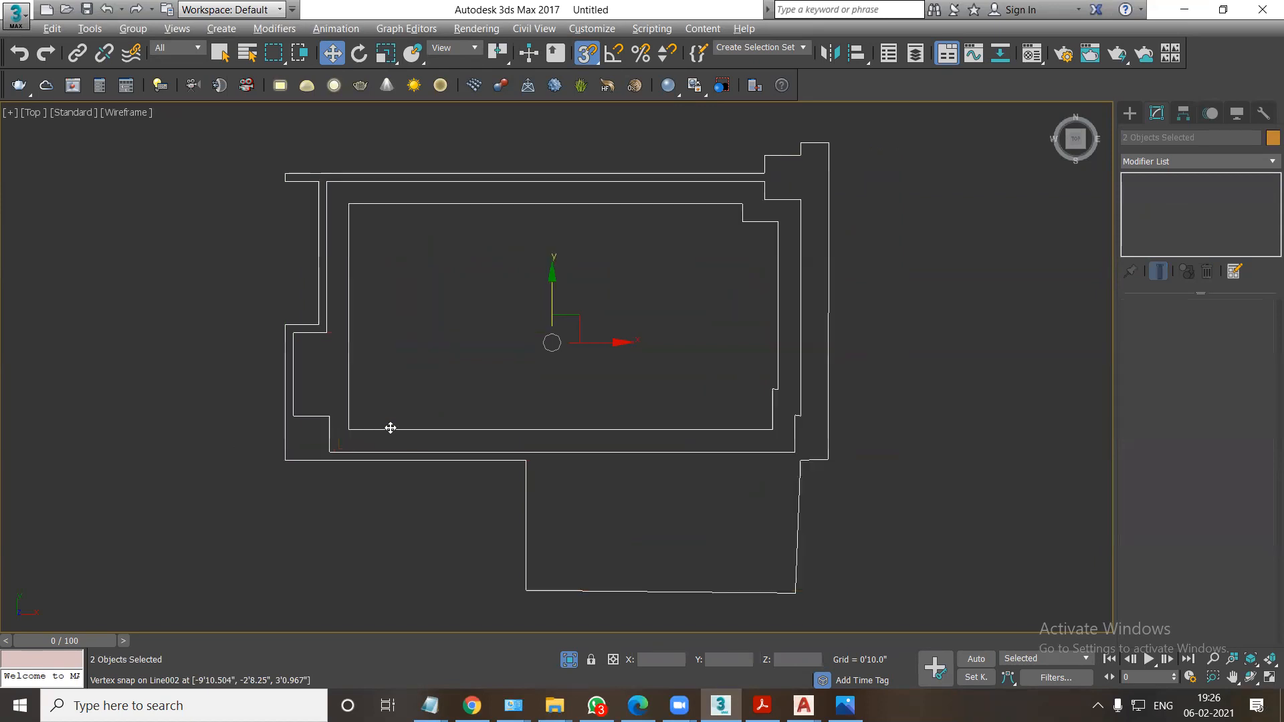
Clone the cove ceiling border in place as an independent copy.
left_click(797, 372)
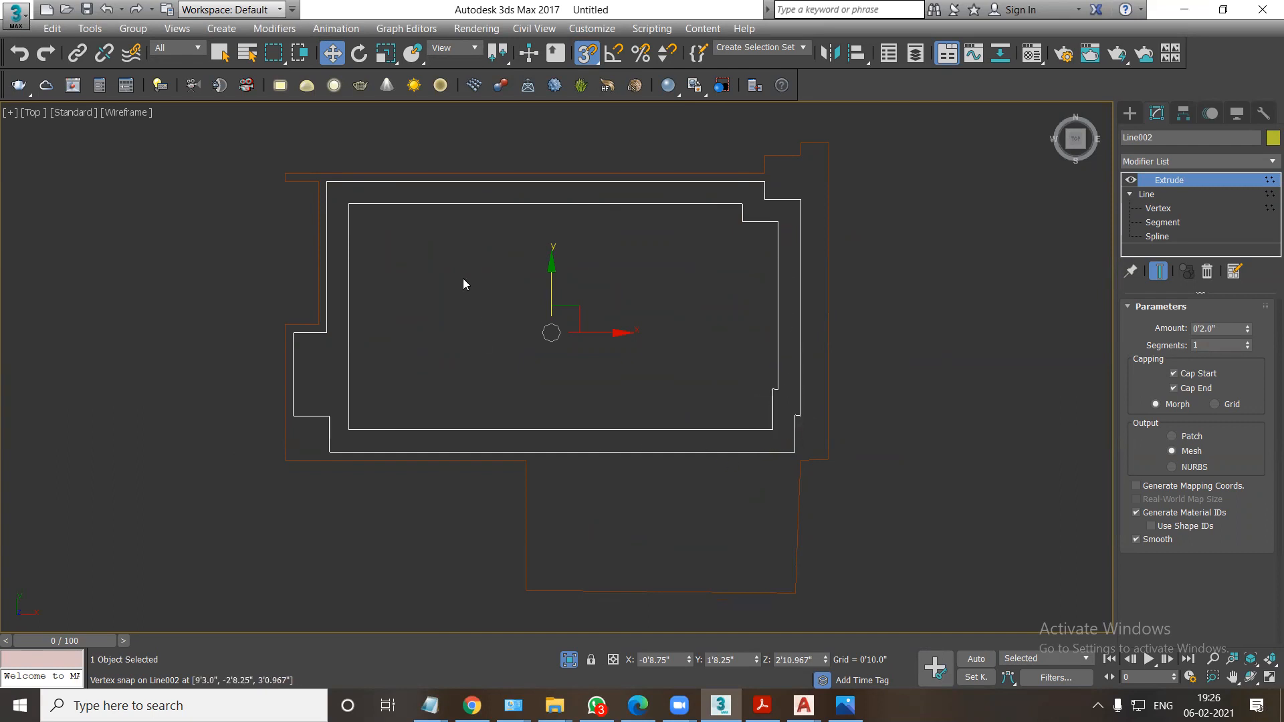
key("f")
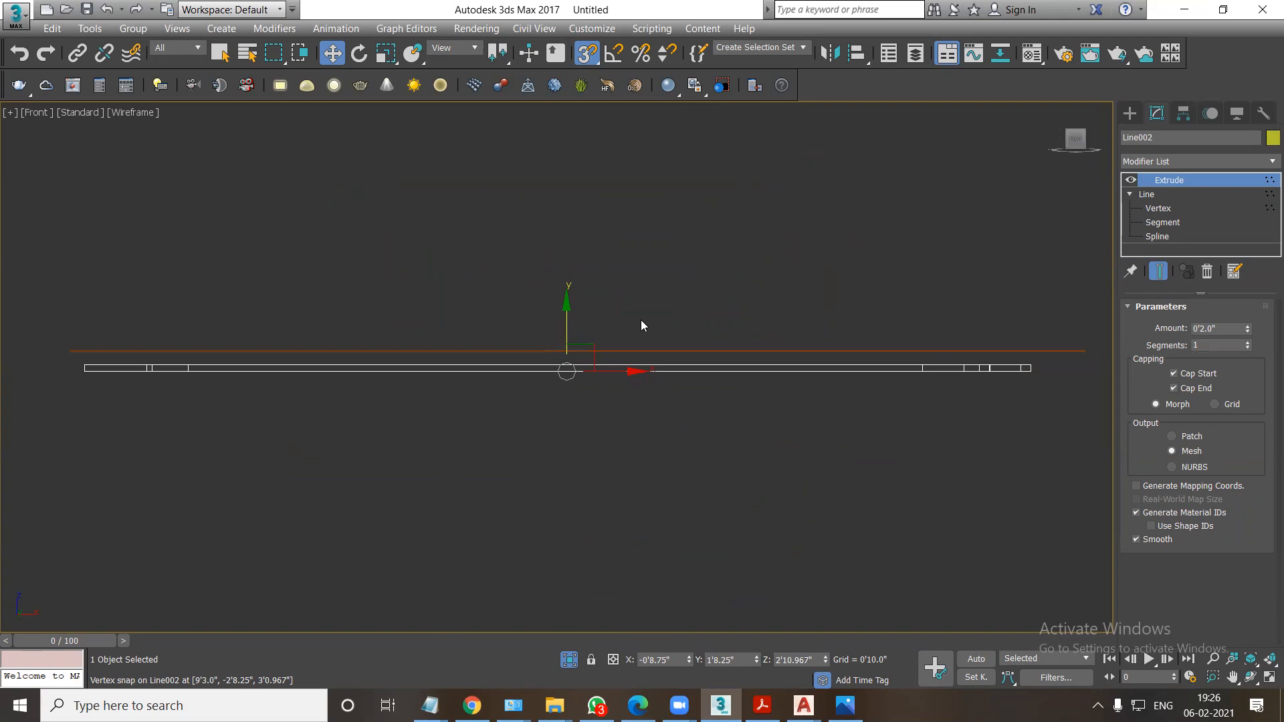
key("t")
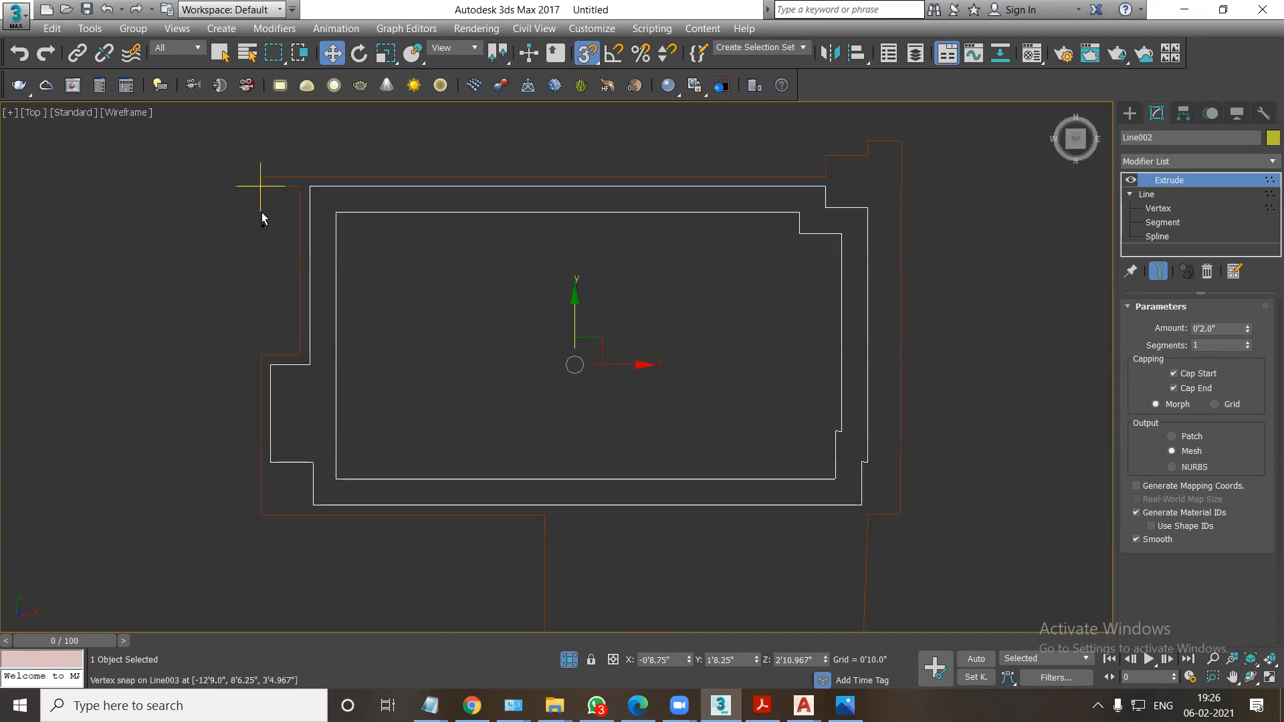
key("ctrl+v")
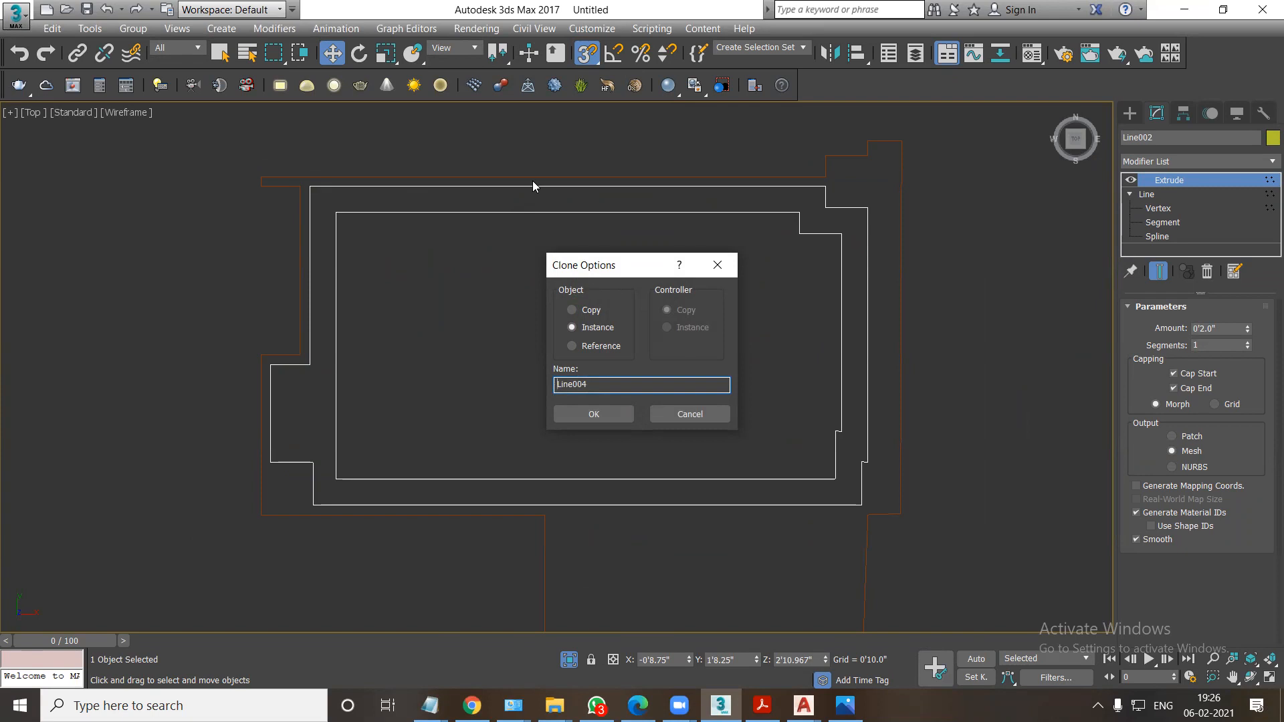
left_click(571, 310)
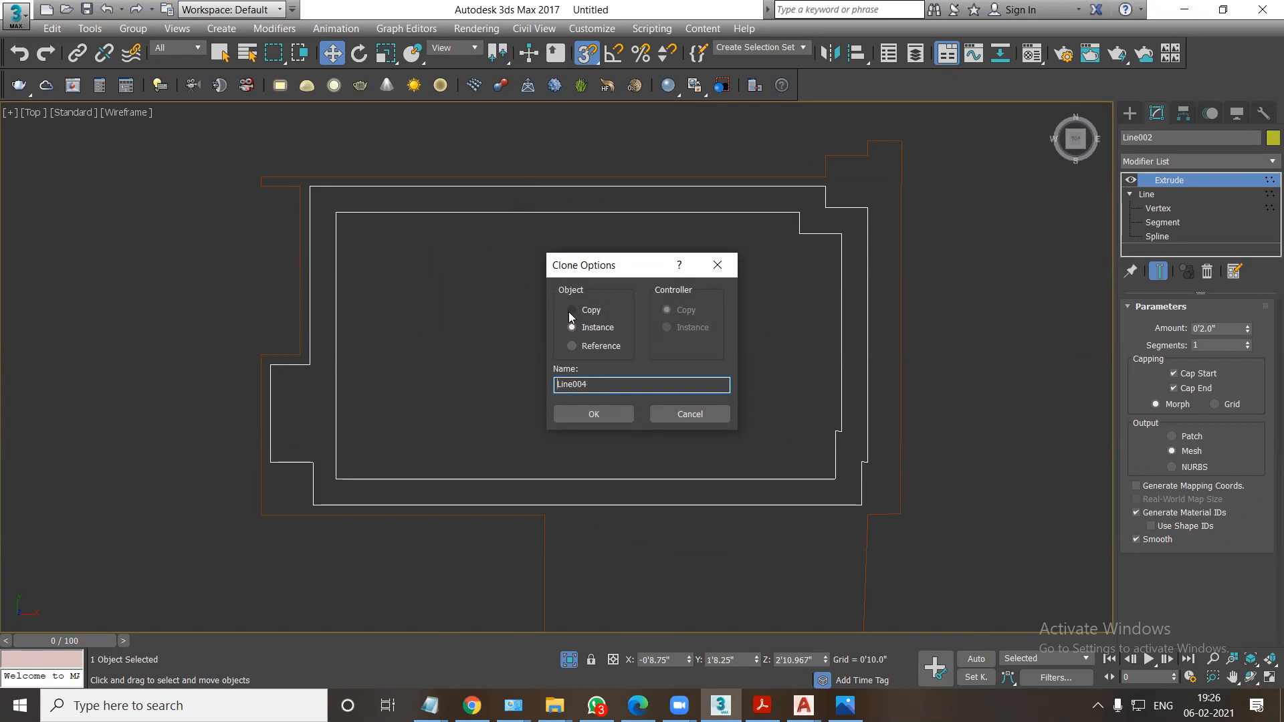
left_click(593, 414)
Delete the copied border's inner spline and scale its outer spline down to run between the original border's edges.
left_click(1128, 194)
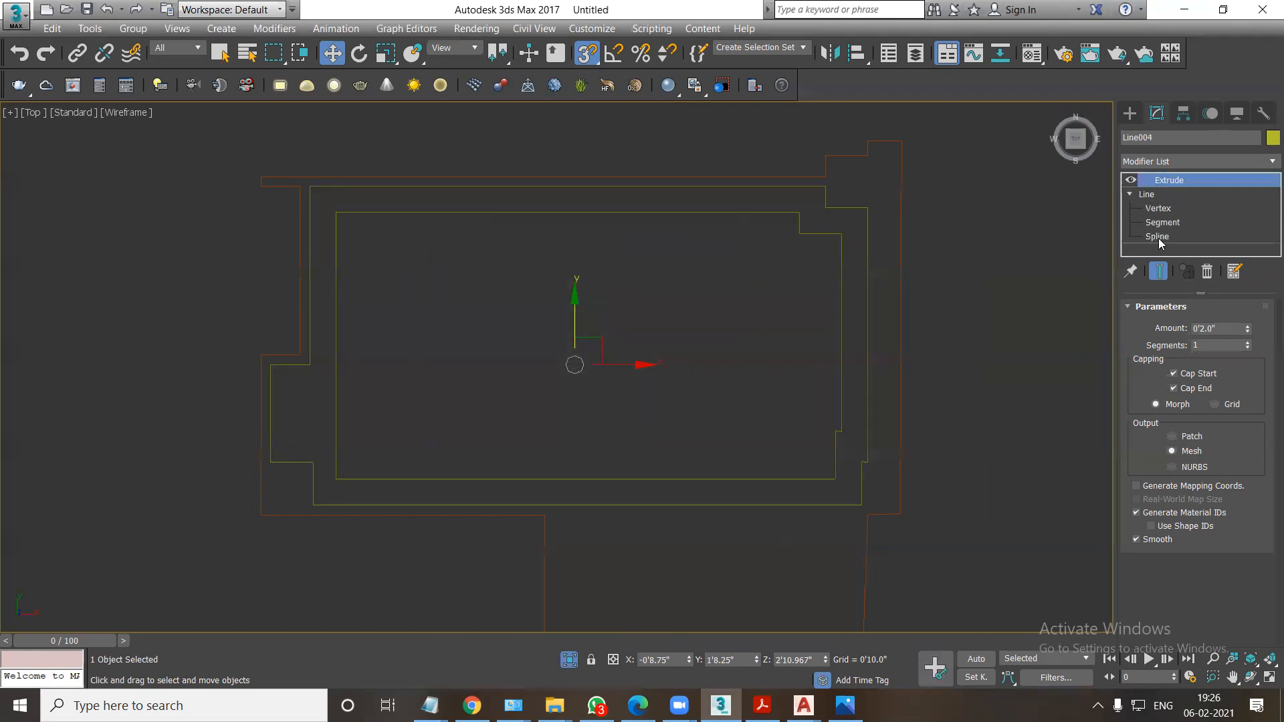
left_click(1157, 237)
left_click(865, 249)
left_click(841, 258)
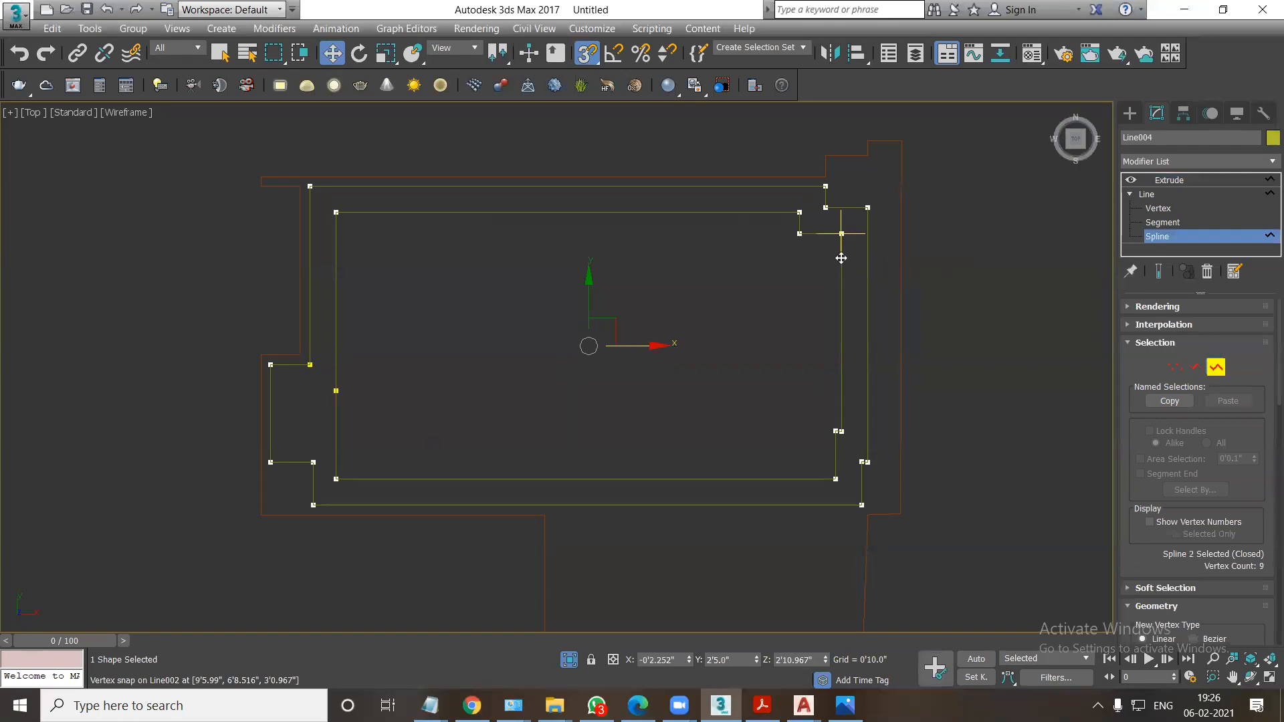
left_click(857, 207)
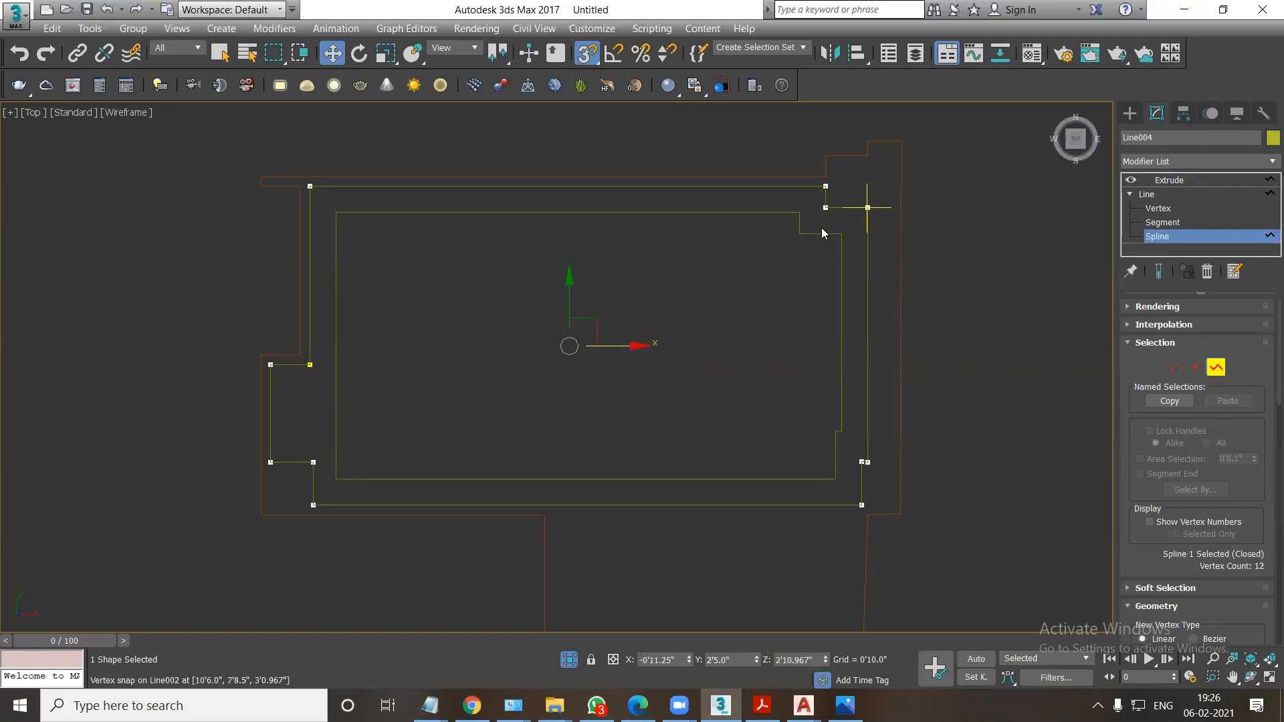
key("r")
left_click_drag(574, 339, 581, 348)
Delete the two outer vertices of the notch on the scaled spline's left side.
left_click(1157, 208)
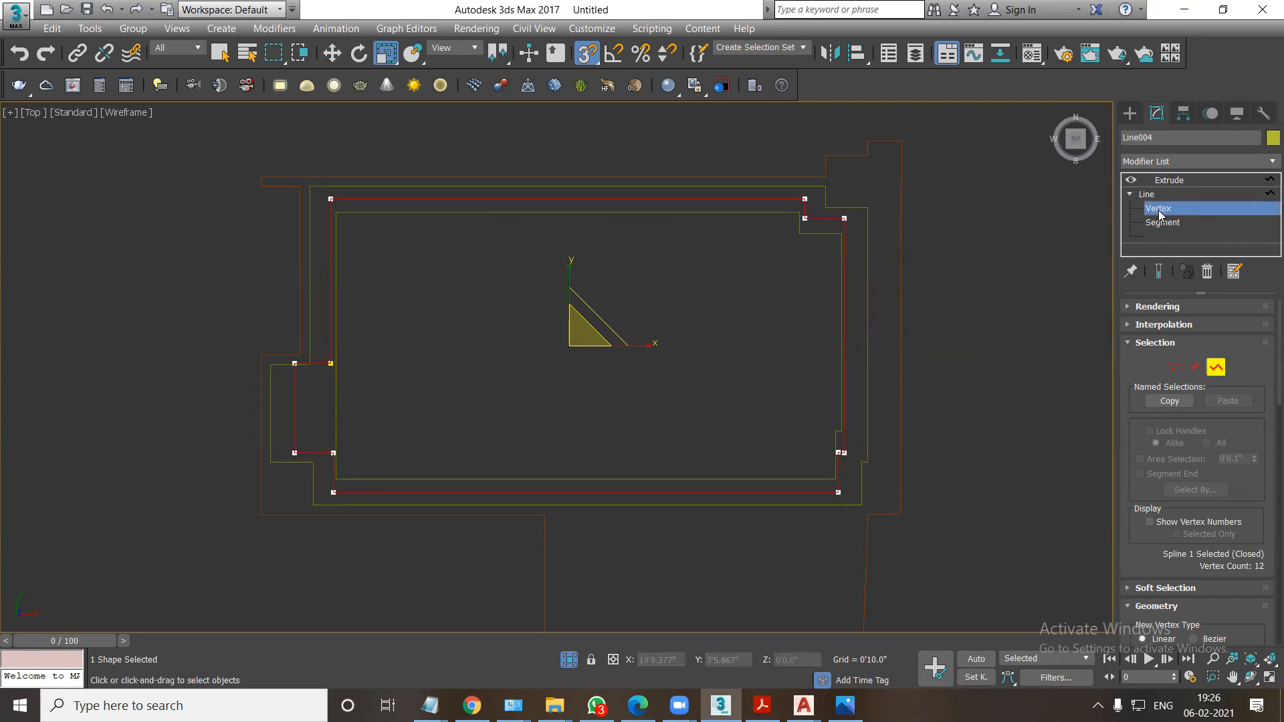
left_click_drag(245, 329, 309, 466)
key("Delete")
Straighten the scaled spline's left side by aligning its vertices, and shift that edge midway between the original border's edges.
key("w")
left_click_drag(336, 366, 333, 365)
left_click_drag(313, 474, 341, 468)
left_click_drag(311, 186, 375, 540)
key("s")
left_click_drag(372, 359, 366, 361)
Outline the adjusted spline slightly outward, freehand, to form a thin closed strip around the ceiling.
left_click(1157, 237)
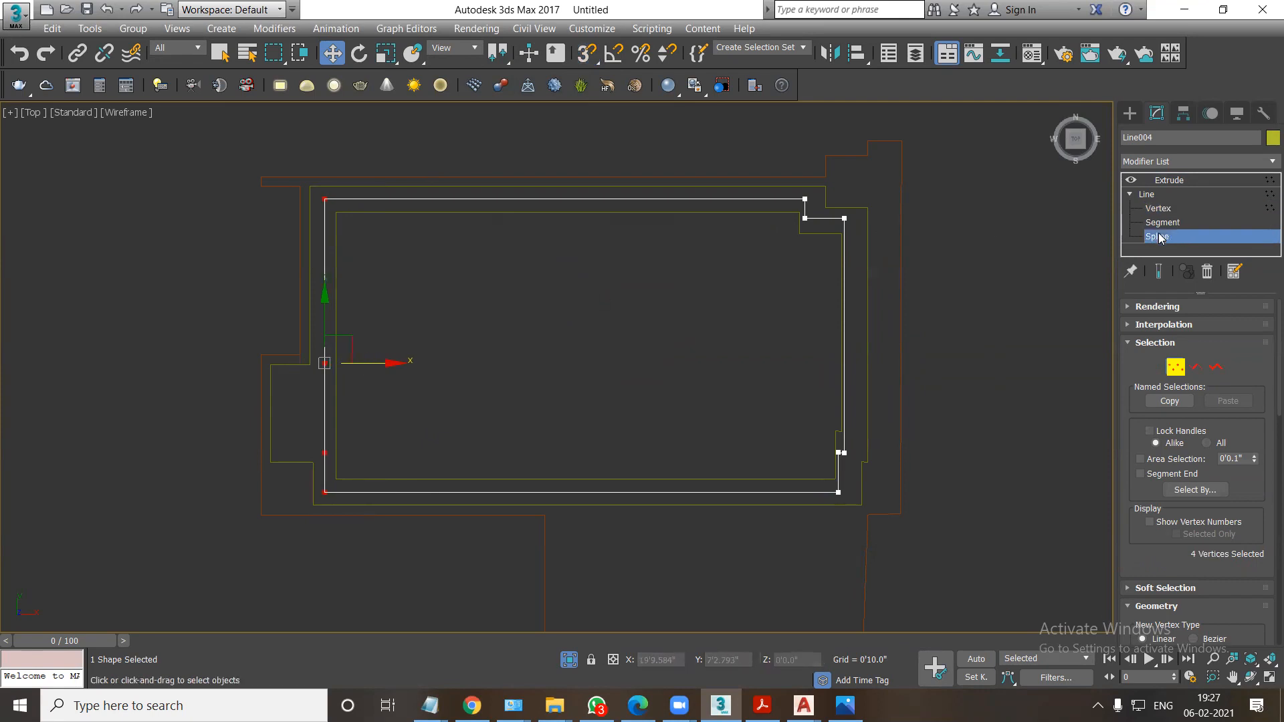
scroll(1264, 592, "down", 8)
scroll(1263, 592, "down", 1)
scroll(1265, 561, "up", 5)
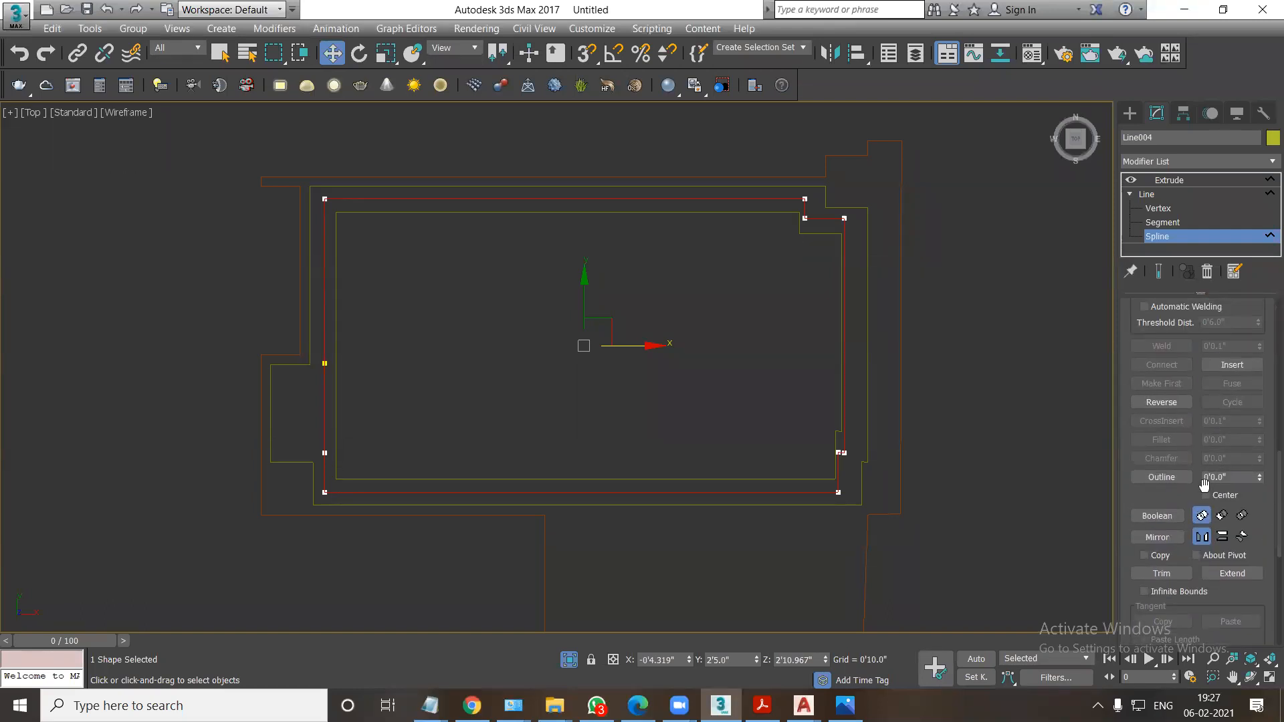
left_click(1170, 477)
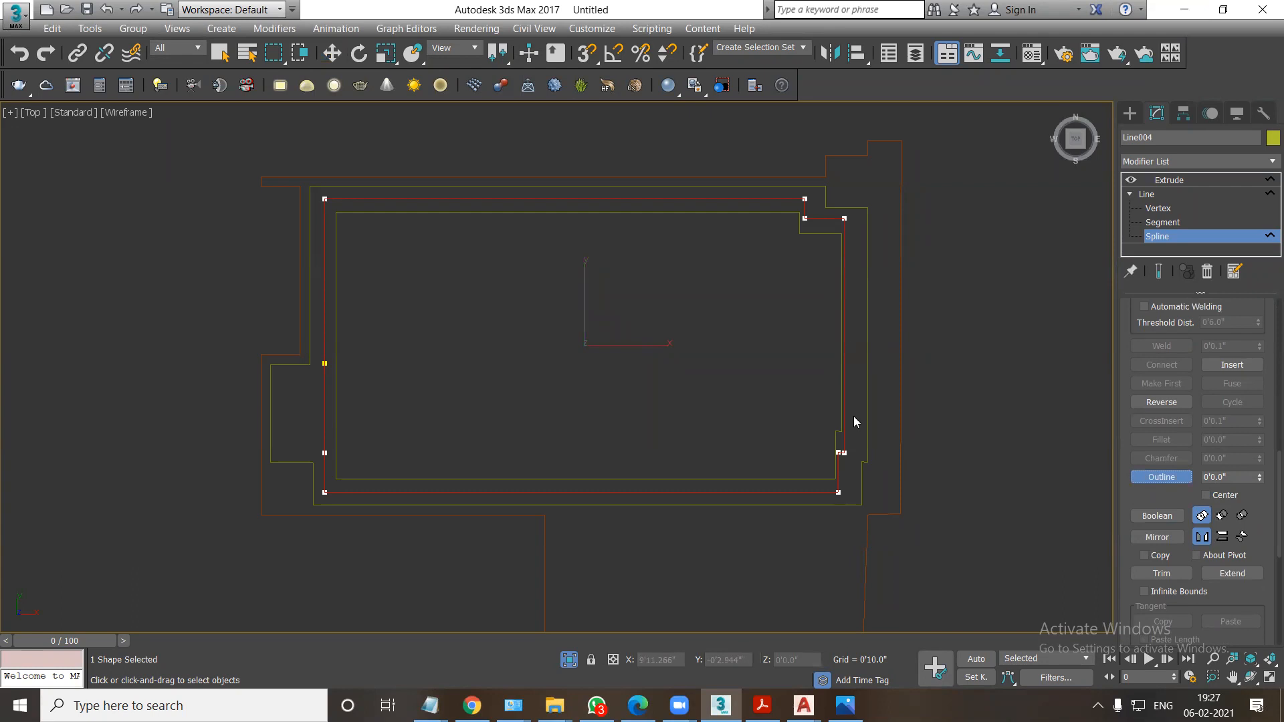
left_click_drag(843, 450, 857, 446)
Set the thin strip's extrusion amount to 3 inches.
left_click(1170, 180)
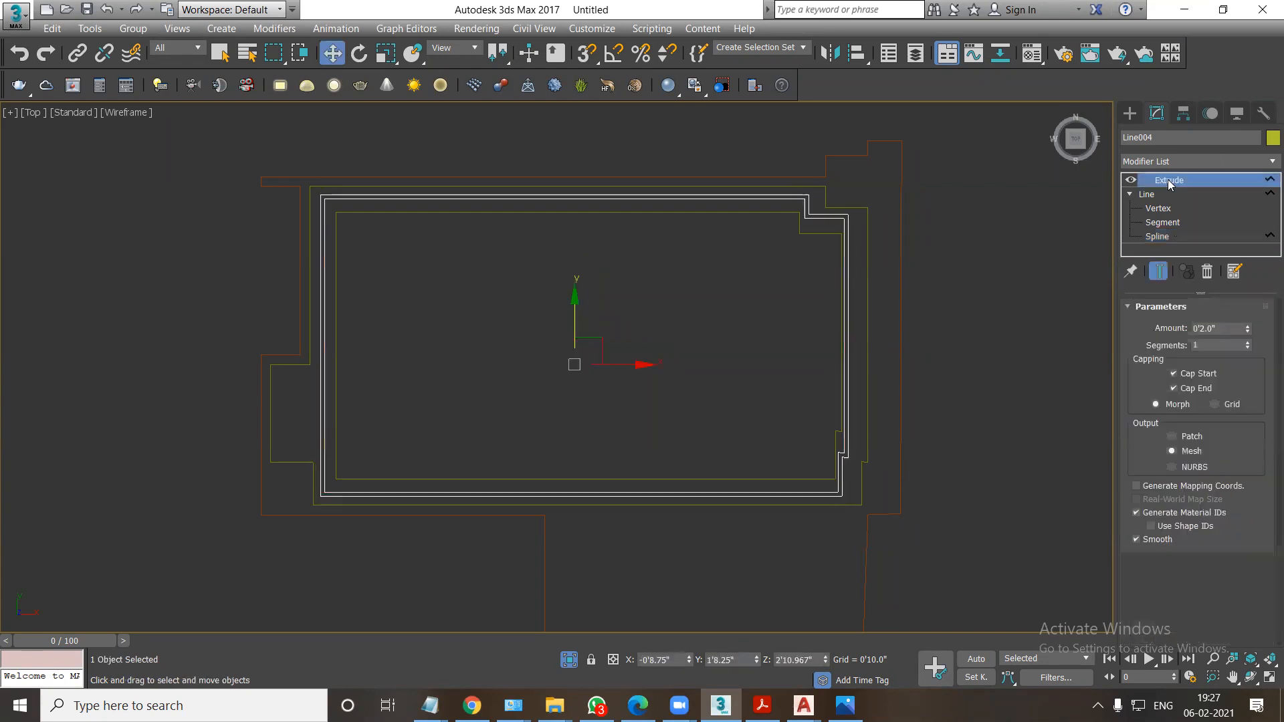
key("f")
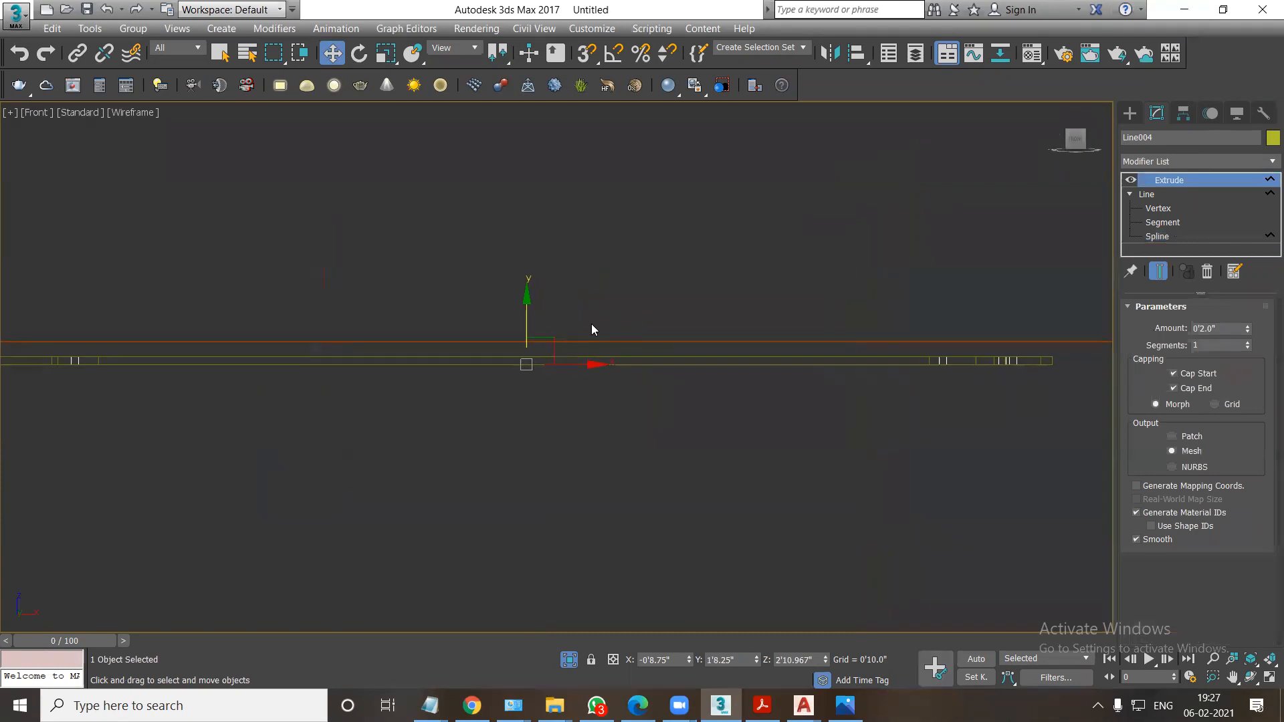
left_click_drag(1223, 329, 1170, 331)
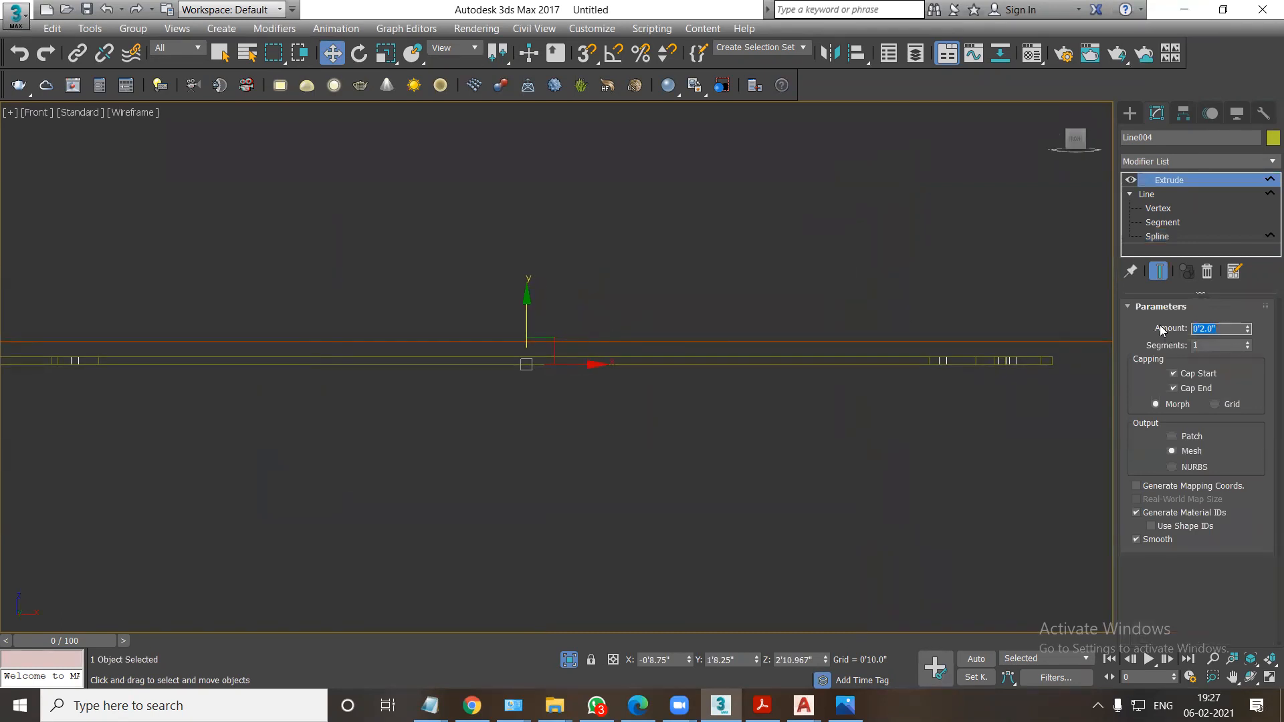
key("Return")
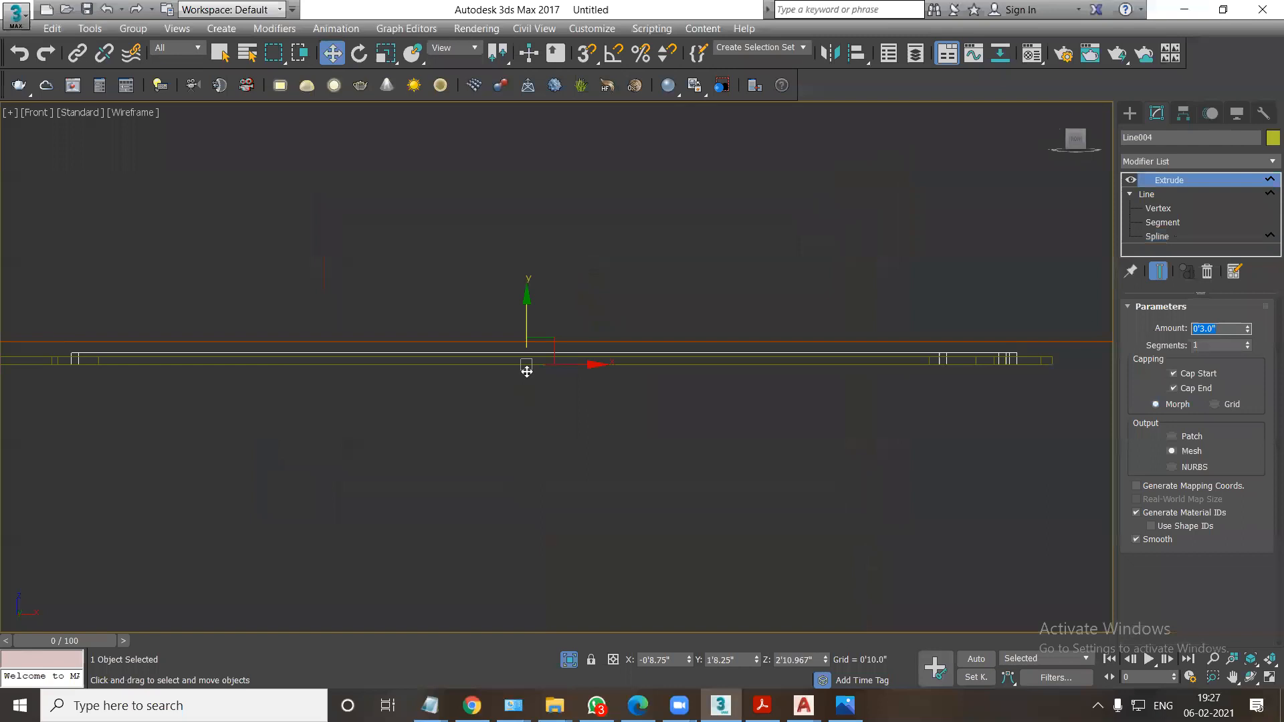
Move the thin strip vertically with 3D snap so that it rests on top of the cove ceiling border.
left_click(583, 55)
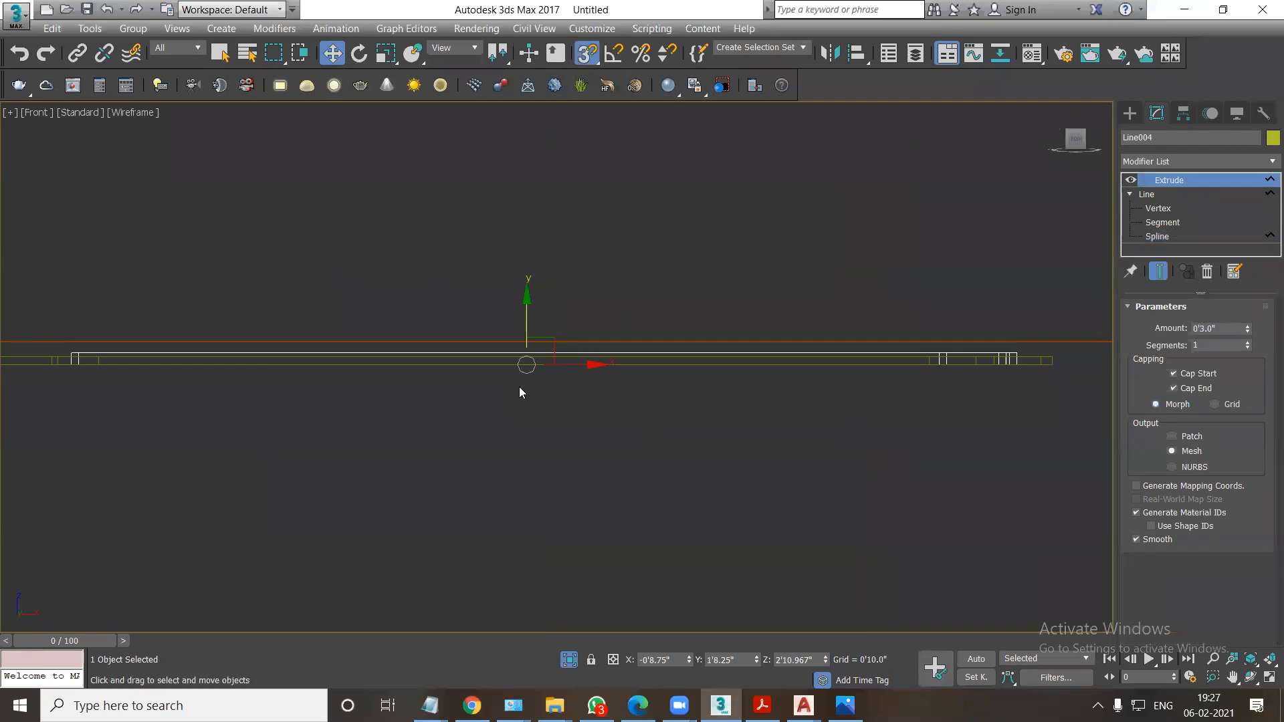
left_click_drag(520, 352, 1000, 320)
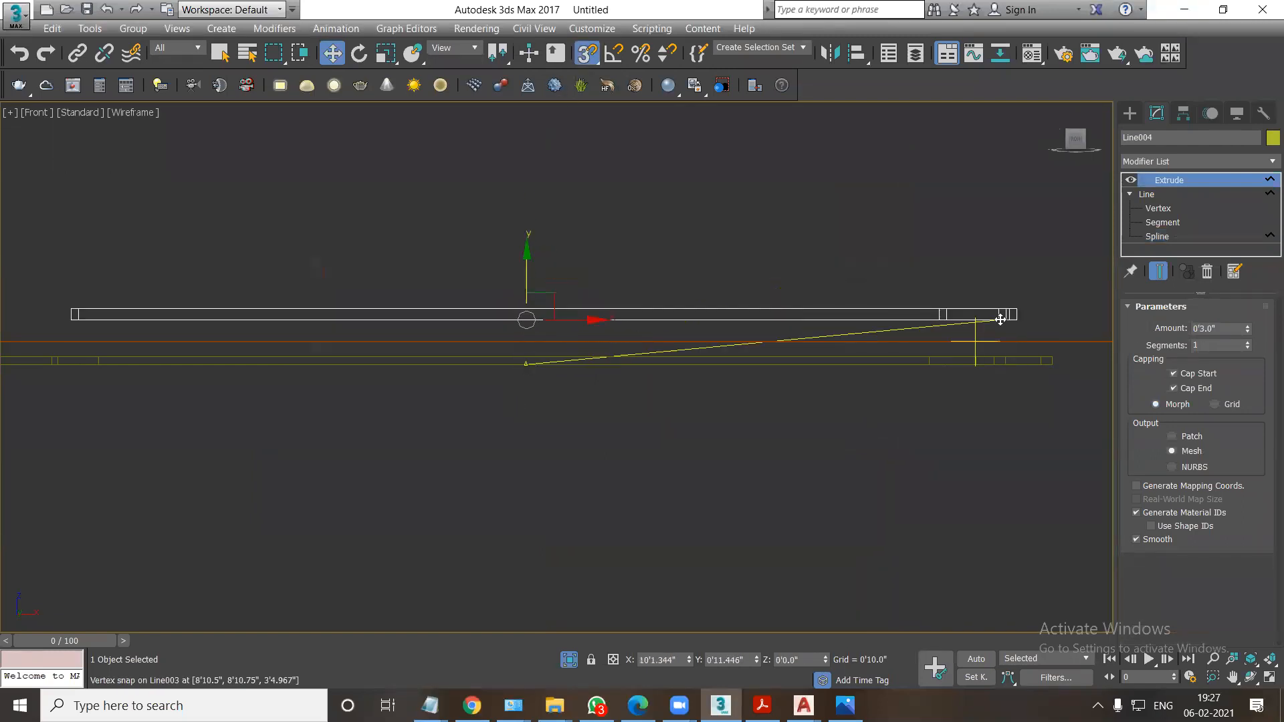
left_click(662, 254)
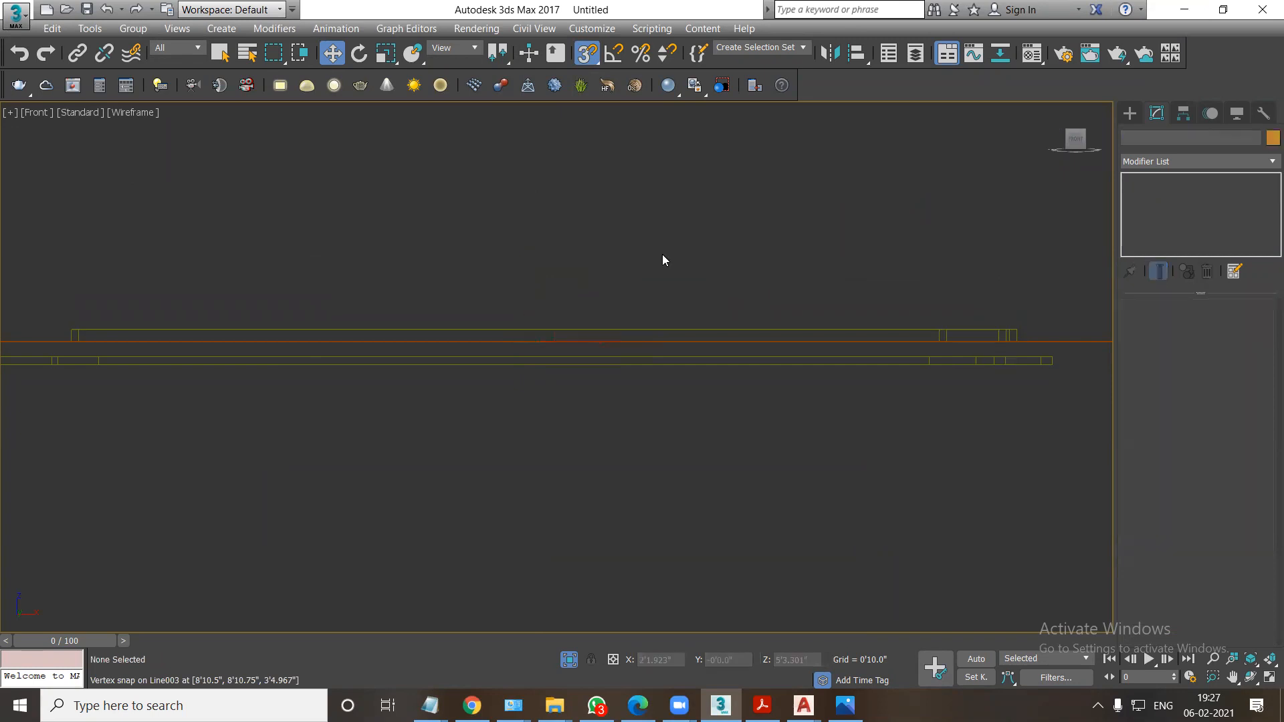
left_click(618, 327)
left_click_drag(533, 312, 960, 410)
Examine the stacked ceiling pieces from below in shaded view, and select the slab, border and strip together in the top view.
middle_click_drag(958, 405, 917, 363, "alt")
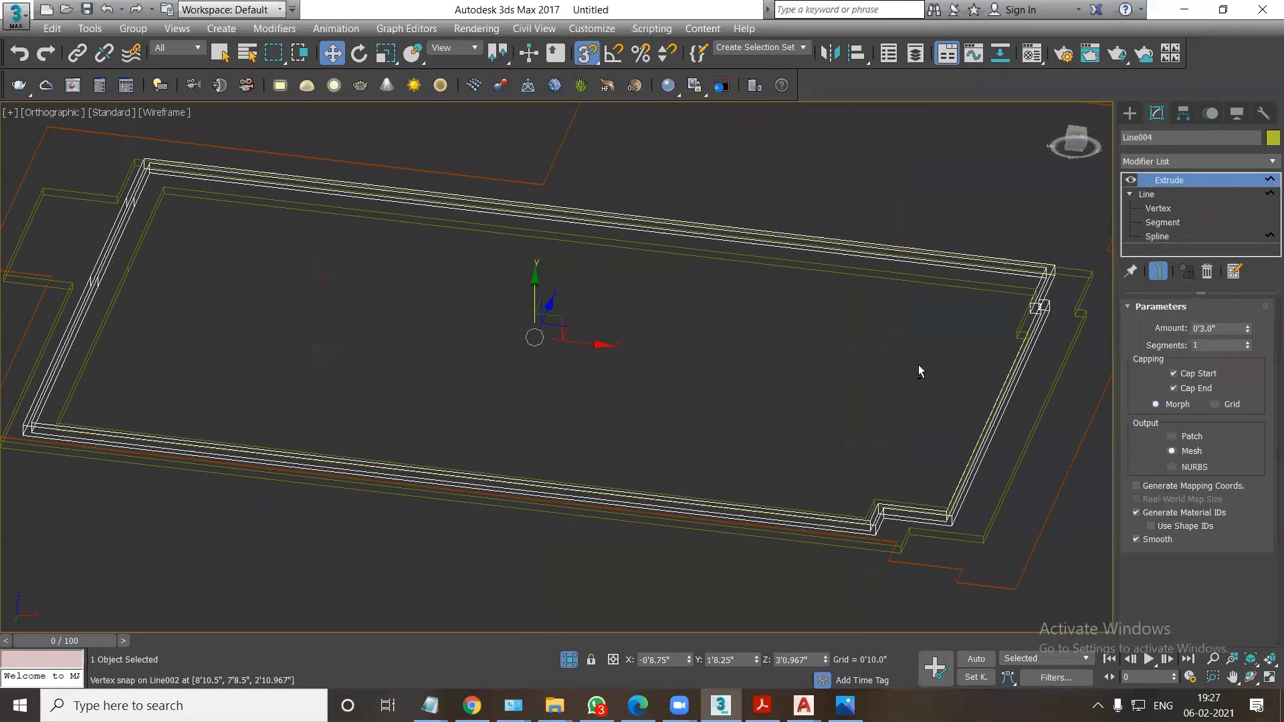
key("F3")
scroll(795, 368, "up", 5)
scroll(795, 368, "down", 4)
middle_click_drag(795, 368, 873, 396, "alt")
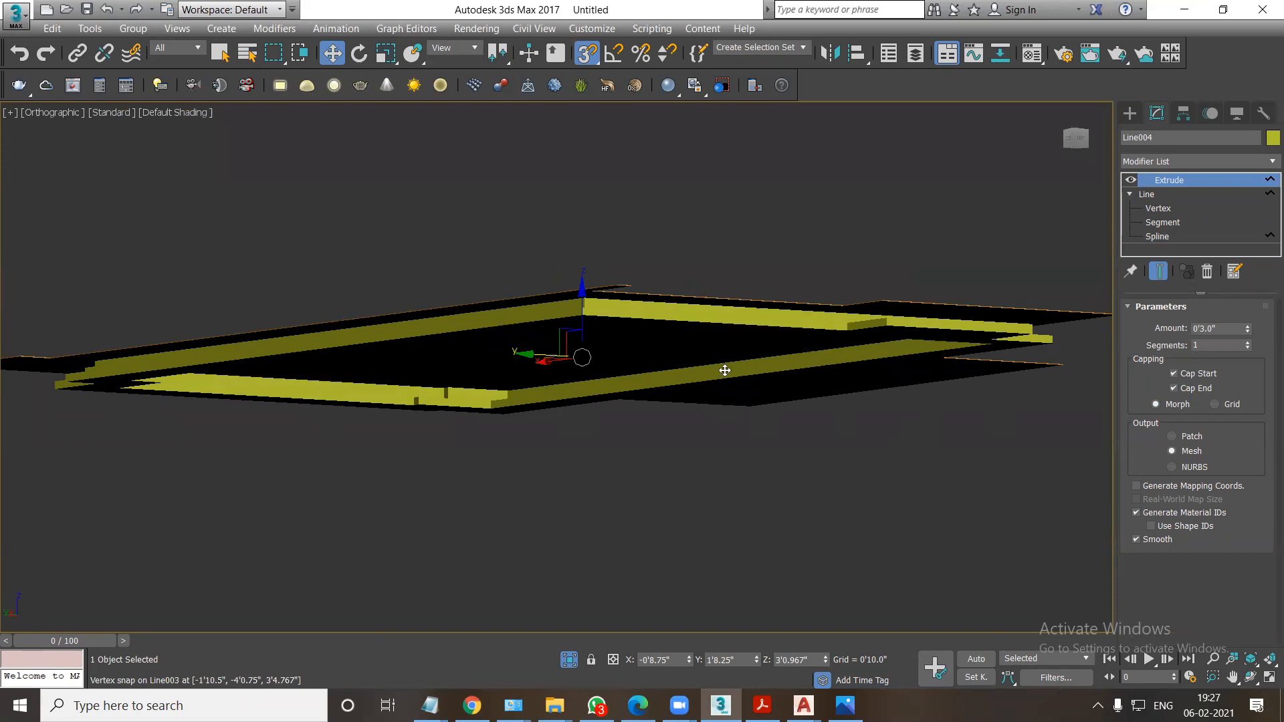
scroll(607, 371, "down", 5)
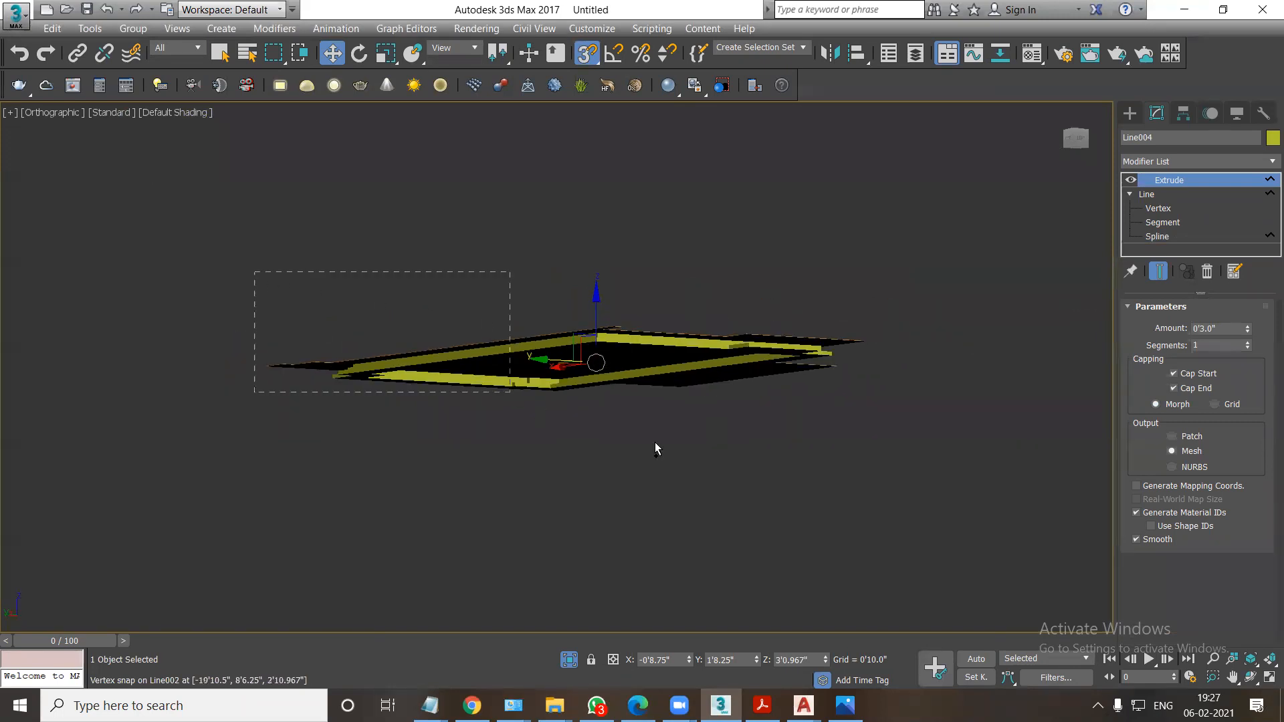
left_click_drag(655, 449, 951, 530)
key("t")
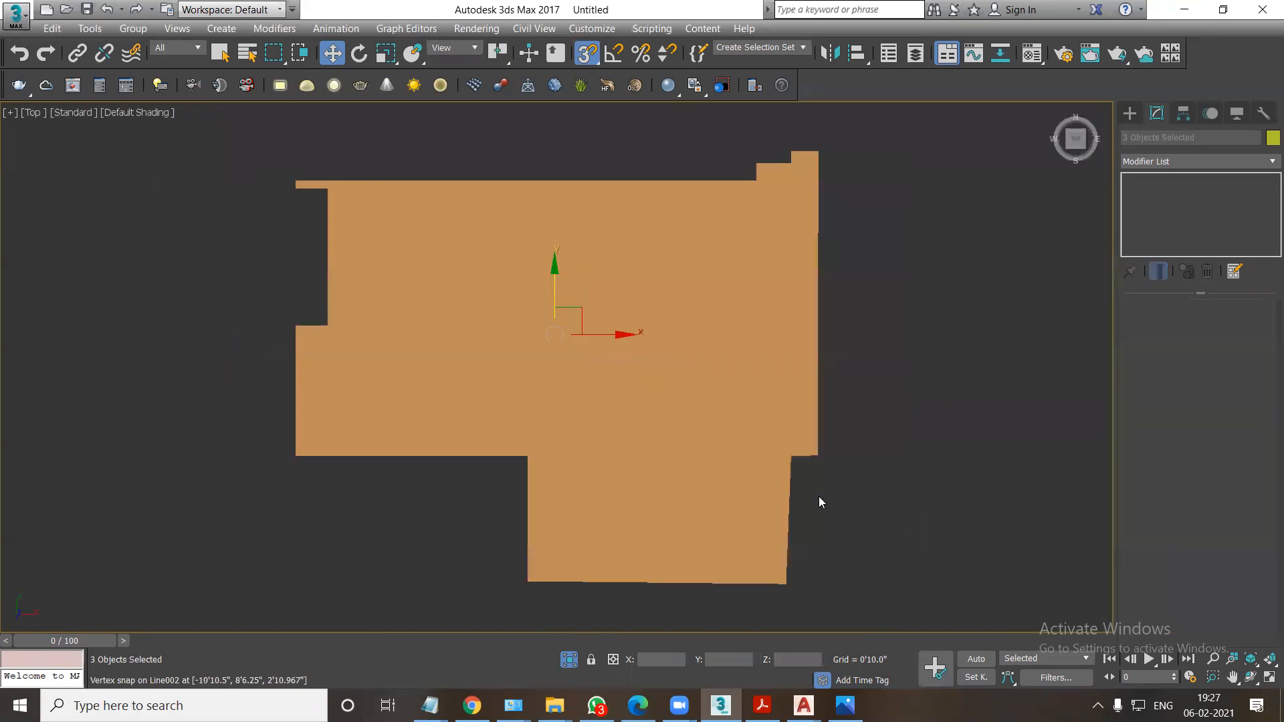
Select the whole bedroom model and delete it to leave an empty scene.
right_click(734, 417)
left_click(766, 290)
key("F3")
mouse_move(610, 407)
middle_mouse_down("alt")
mouse_move(652, 347)
mouse_move(640, 331)
middle_mouse_up("alt")
key("F3")
scroll(652, 347, "down", 5)
left_click_drag(457, 285, 908, 567)
key("Delete")
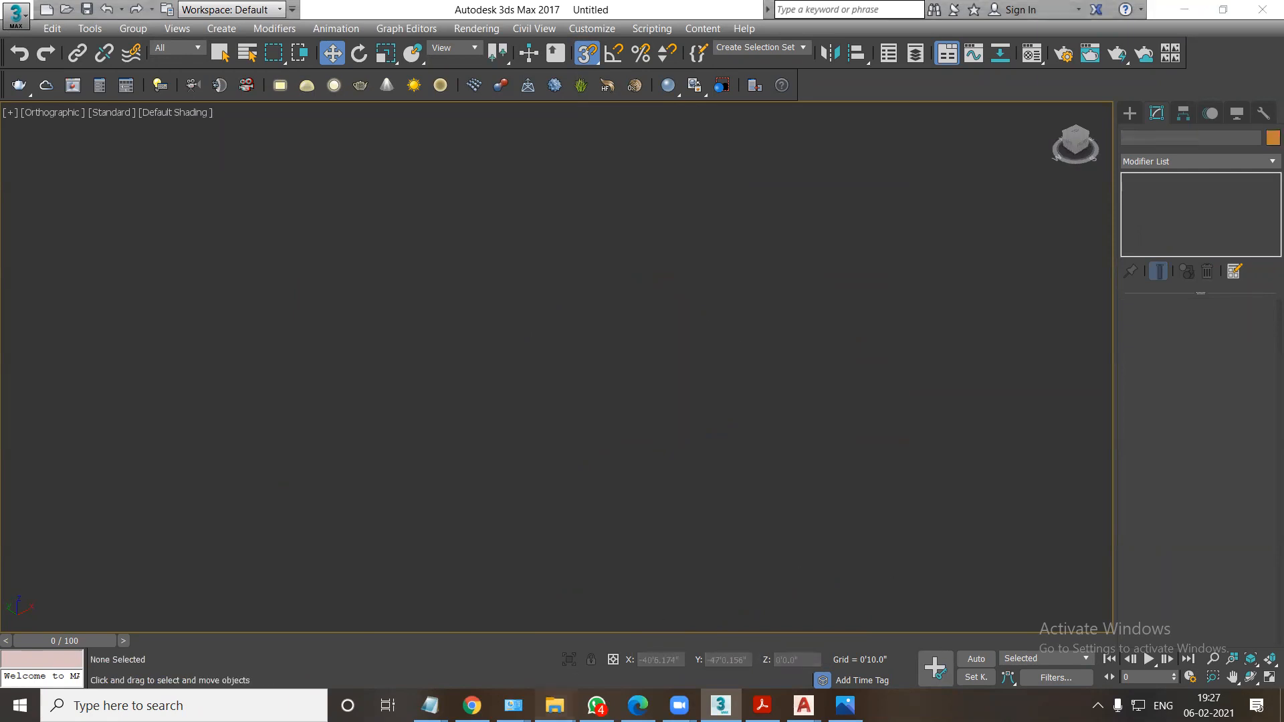
Find the DEMO CLASS FINAL folder in File Explorer and view the reference image rod 3 (2).
mouse_move(555, 706)
left_click(476, 644)
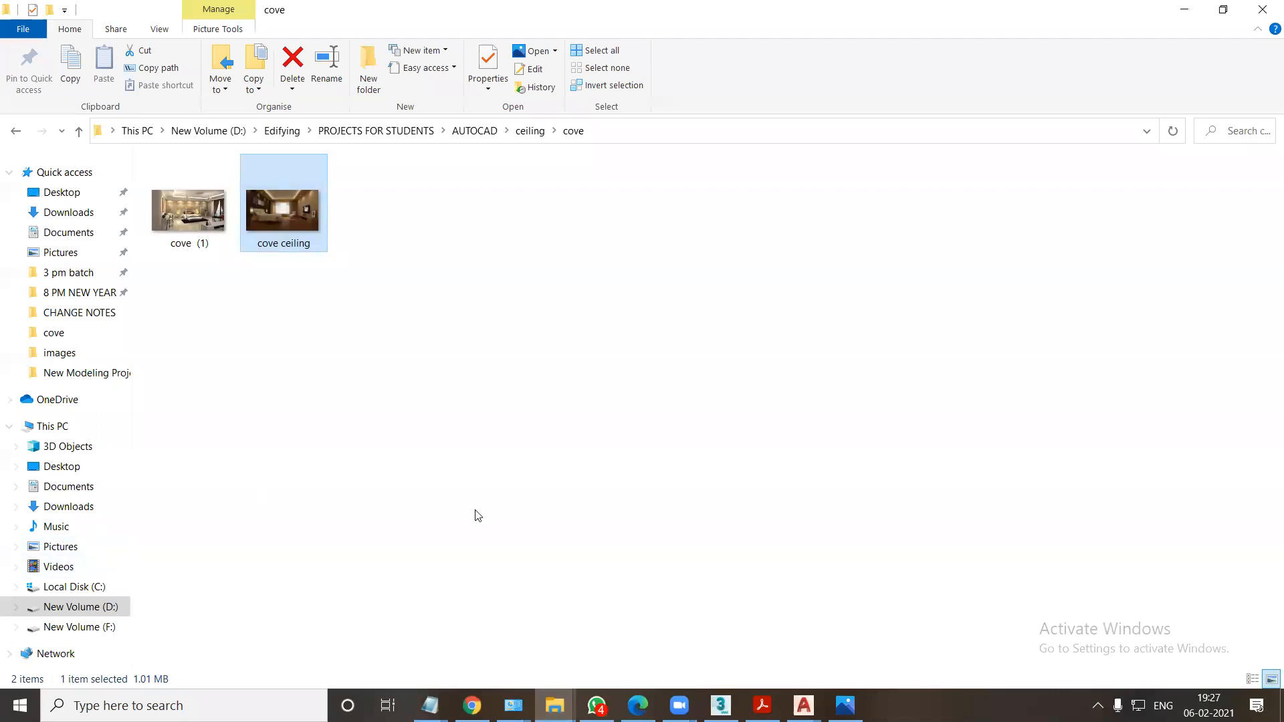
key("super+d")
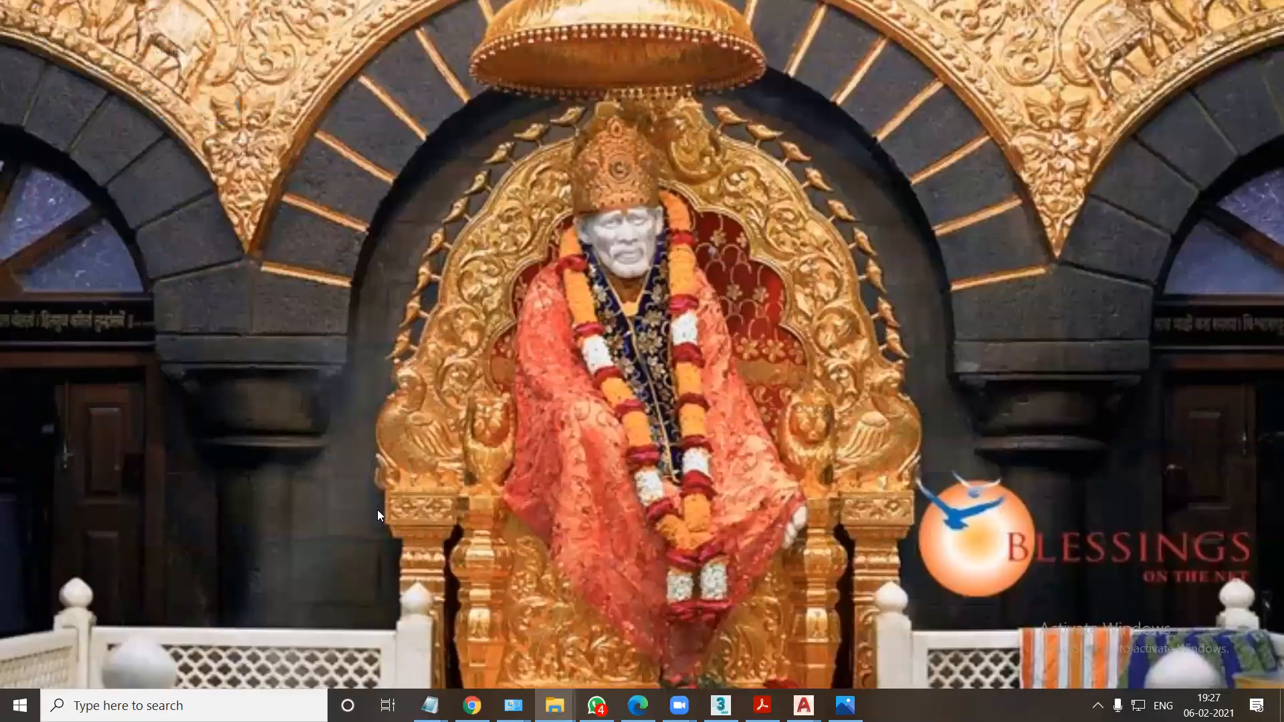
double_click(231, 528)
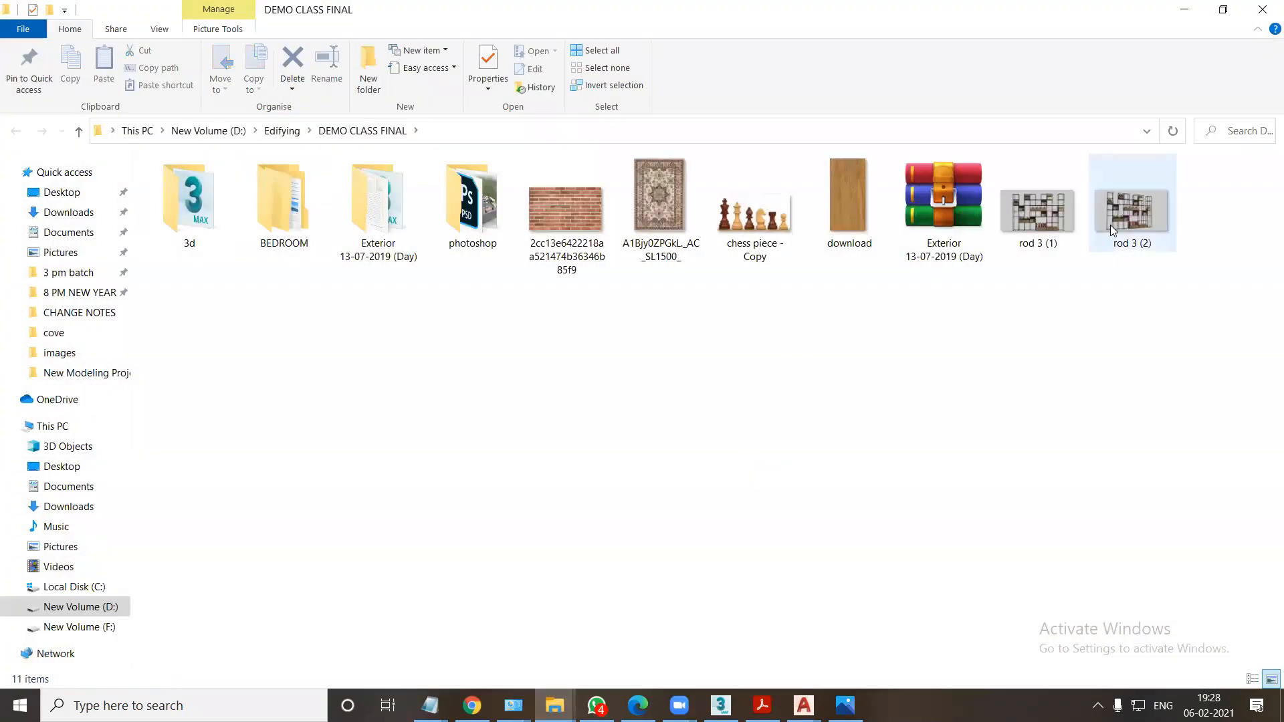
double_click(1112, 228)
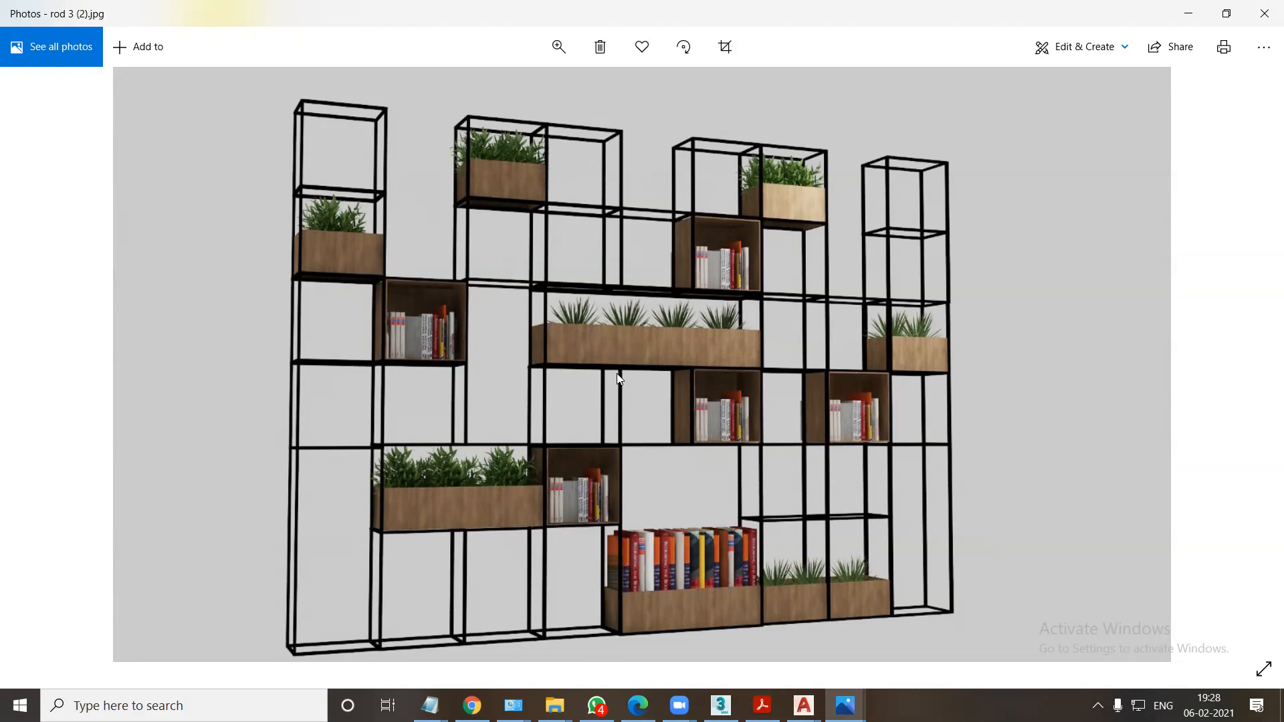
left_click(1263, 13)
Copy the DEMO CLASS FINAL folder path and open rod 3 (2) from it as a viewed image file in 3ds Max.
left_click(478, 138)
key("ctrl+c")
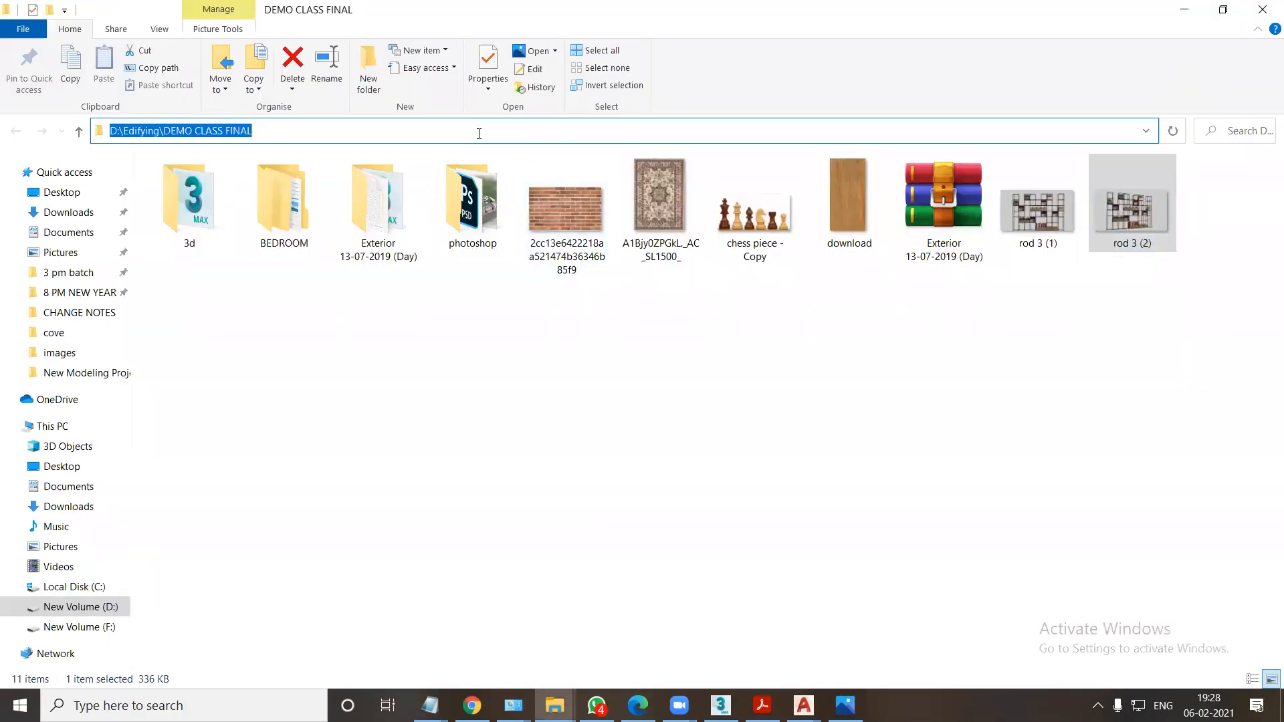
left_click(720, 706)
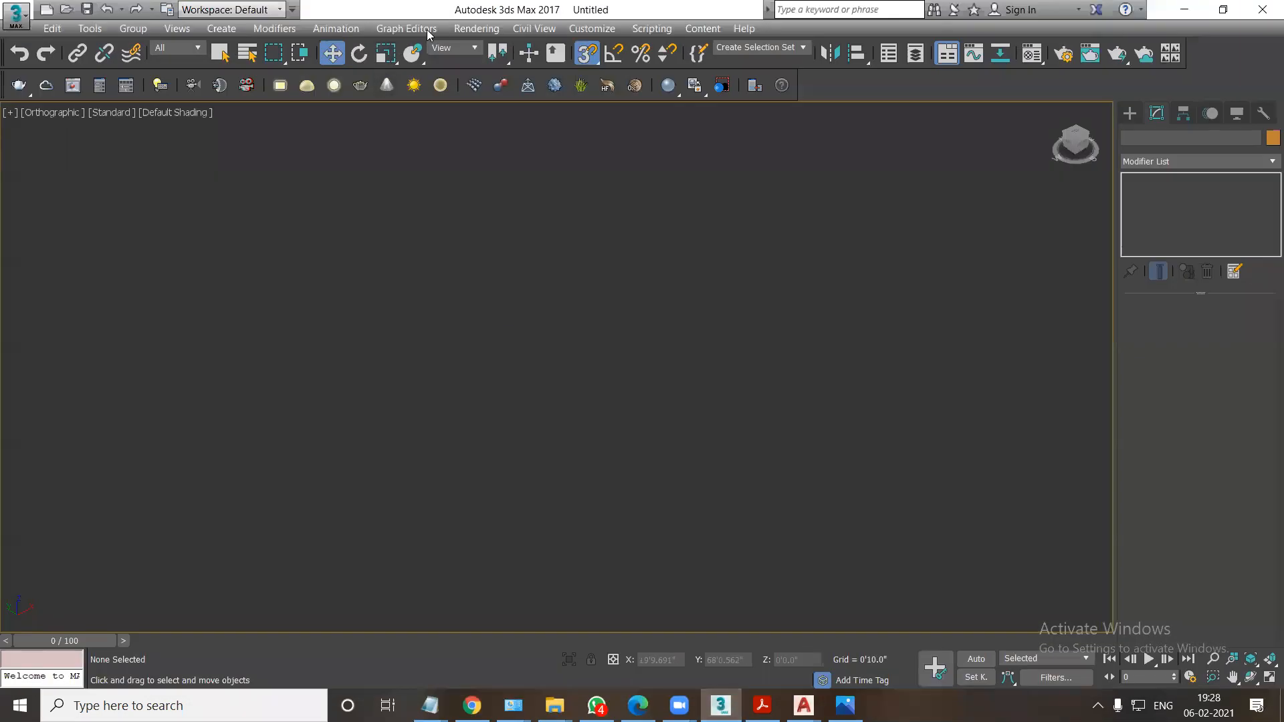
left_click(476, 28)
left_click(512, 382)
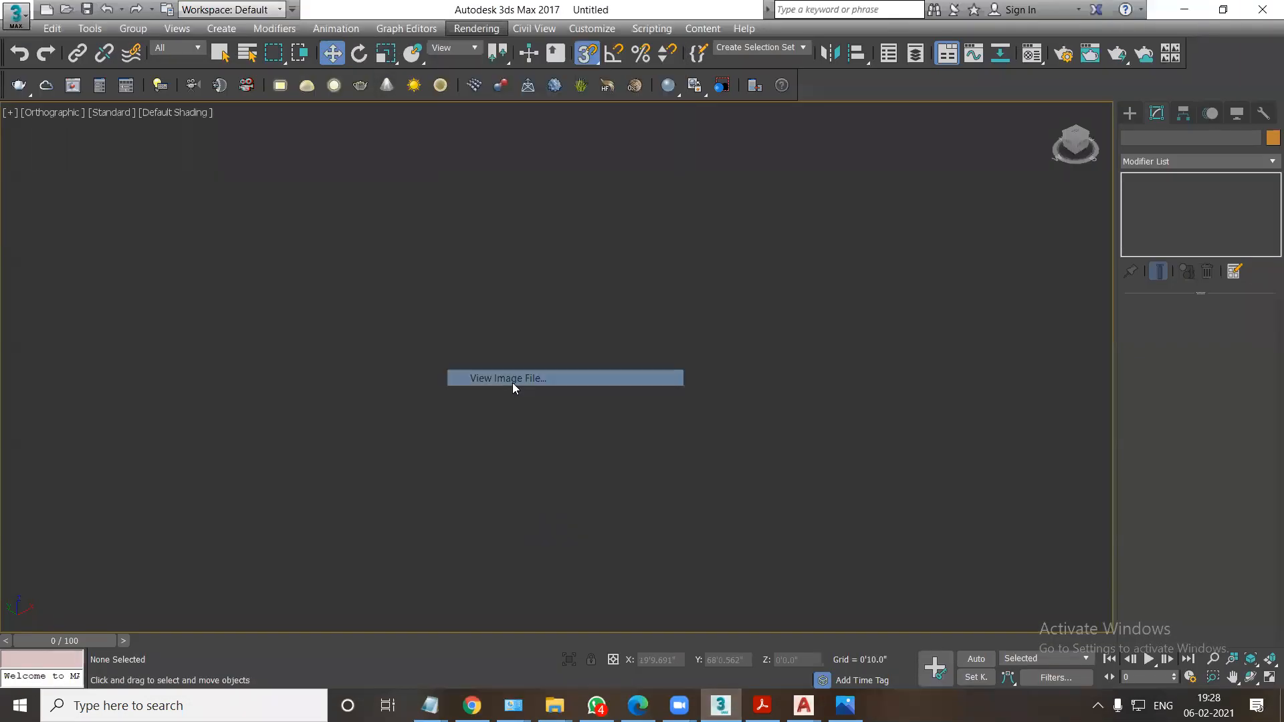
key("ctrl+v")
key("Return")
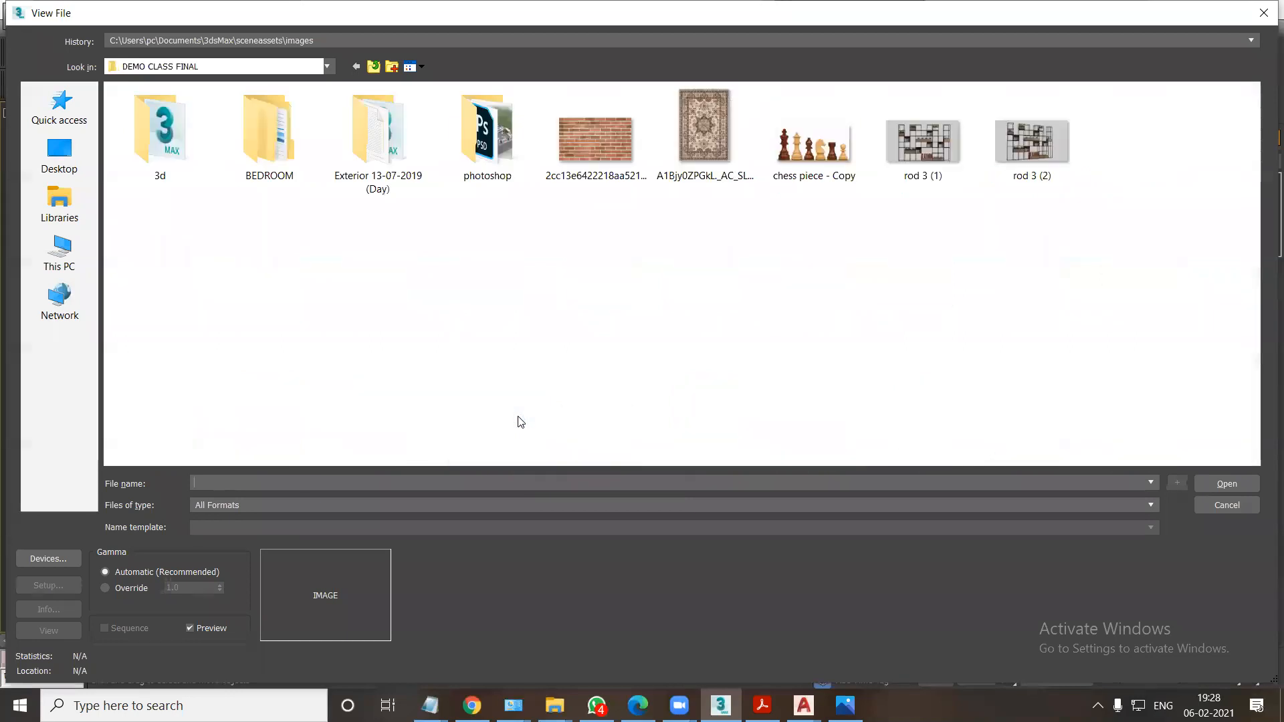
left_click(1047, 152)
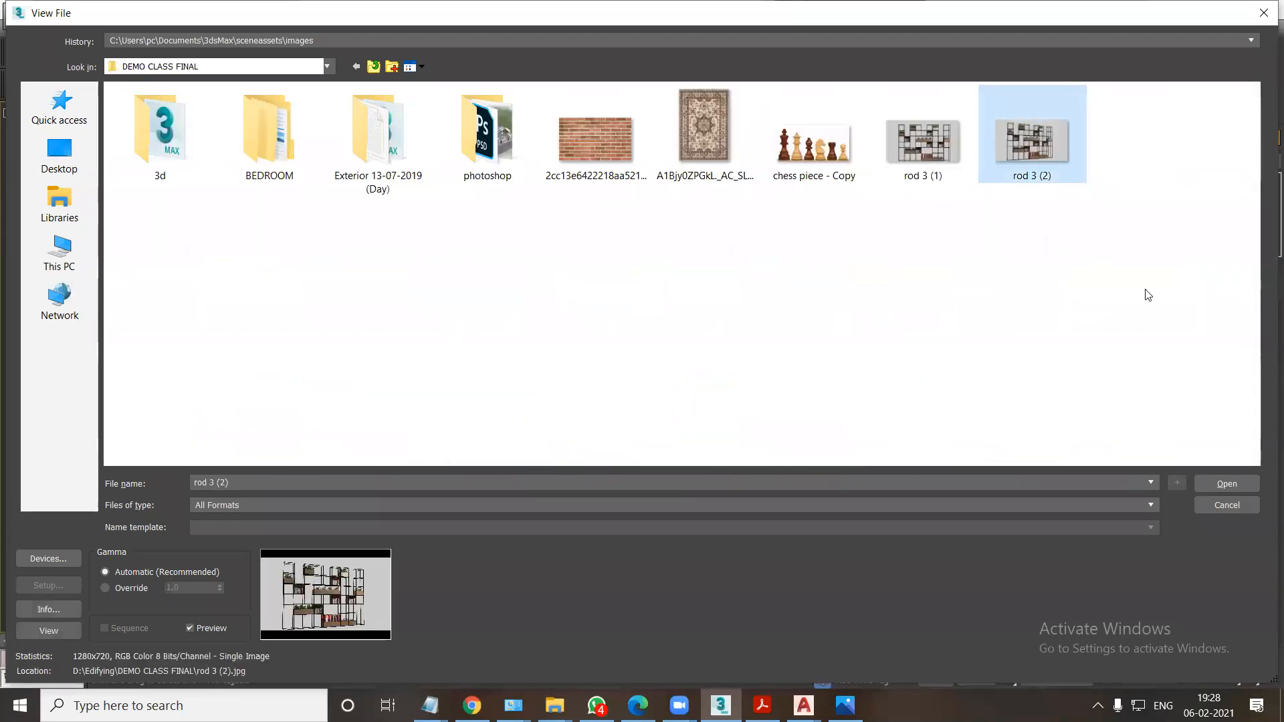
left_click(1223, 483)
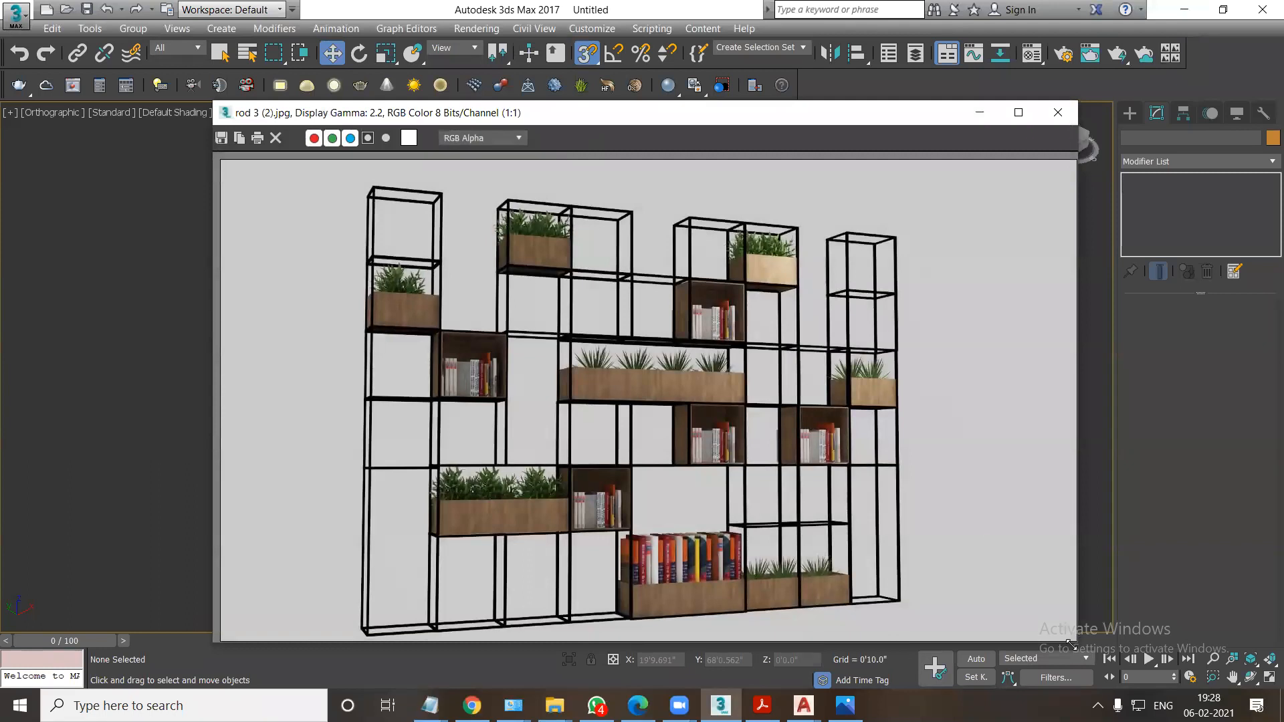
Shrink the reference image window, reduce its display to 1:2, and place it beside the free part of the viewport.
left_click_drag(1071, 645, 837, 553)
scroll(638, 385, "down", 2)
scroll(638, 384, "up", 1)
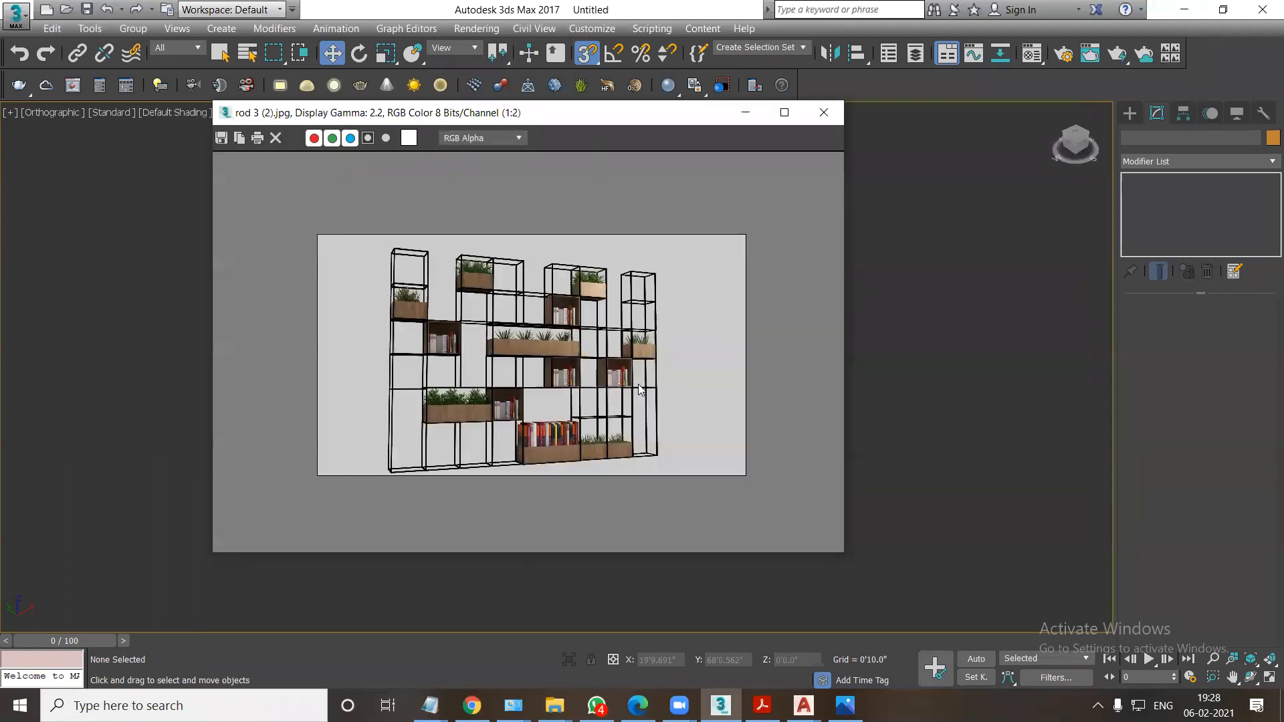
left_click_drag(550, 117, 218, 85)
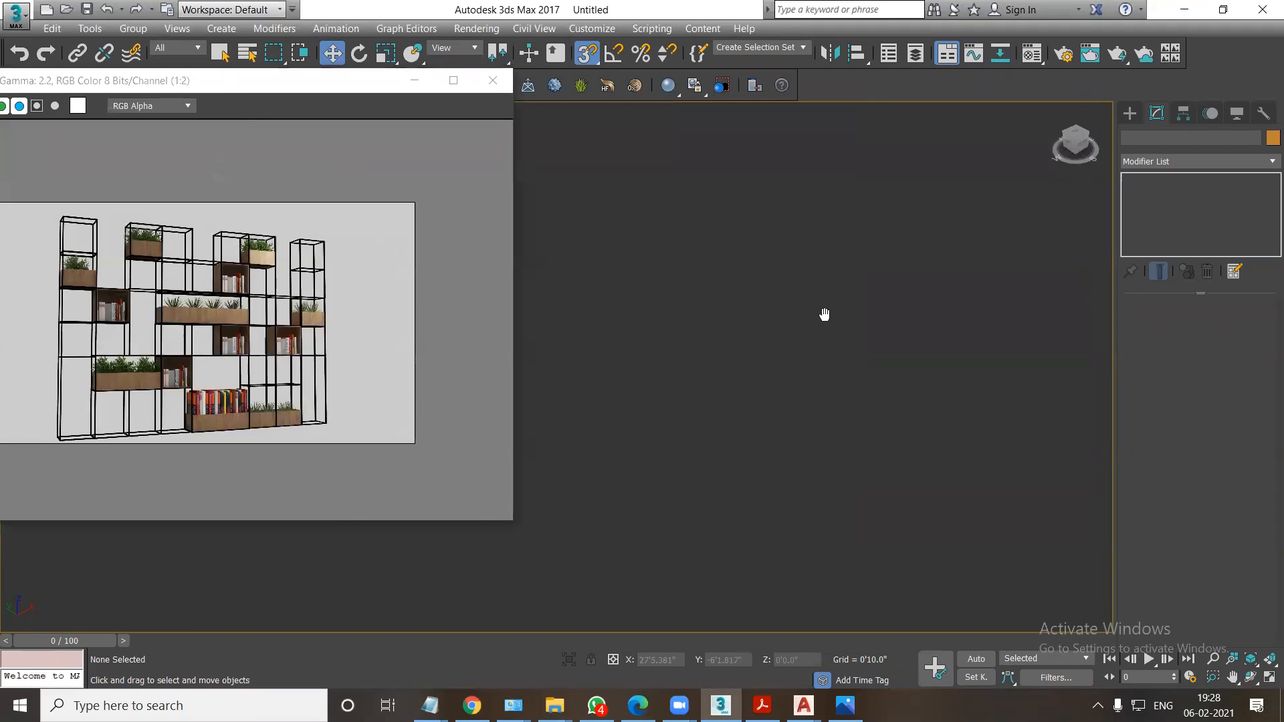
Draw a rectangle about 4'5" long and 5'1" wide in the top view, beside the reference image.
left_click(1129, 113)
left_click(1232, 225)
left_click_drag(220, 86, 445, 80)
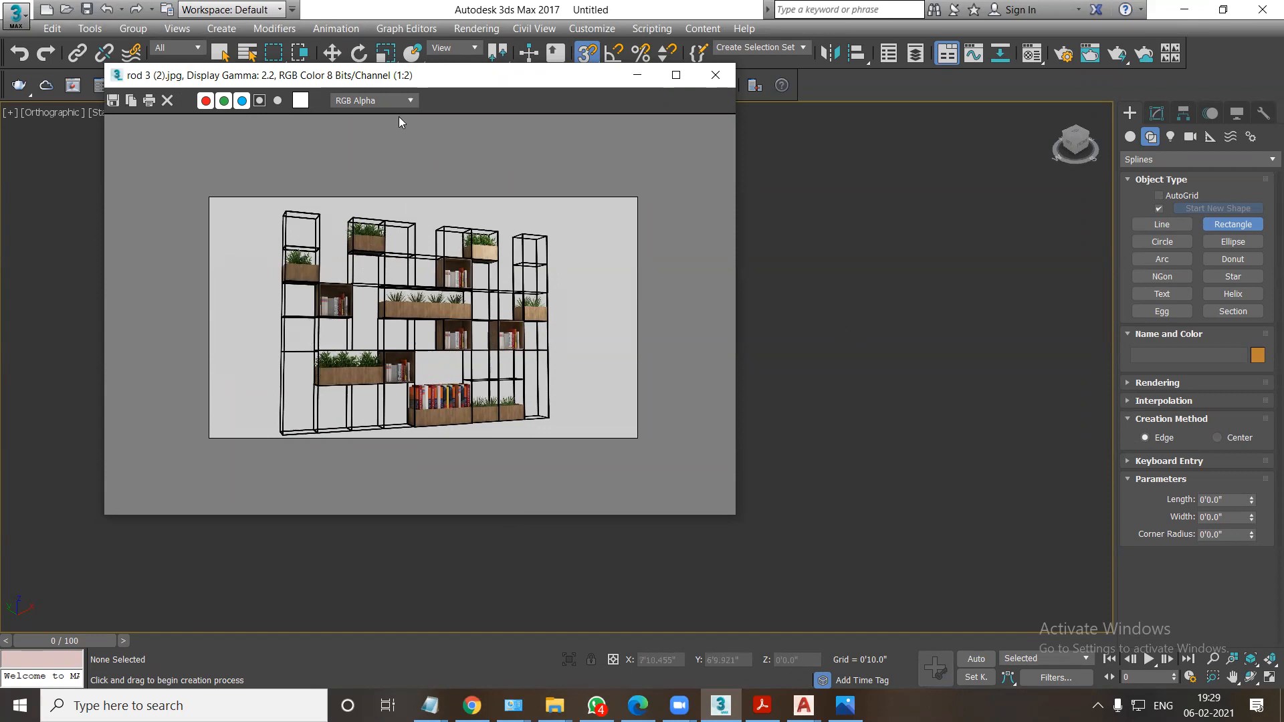
left_click_drag(425, 82, 312, 99)
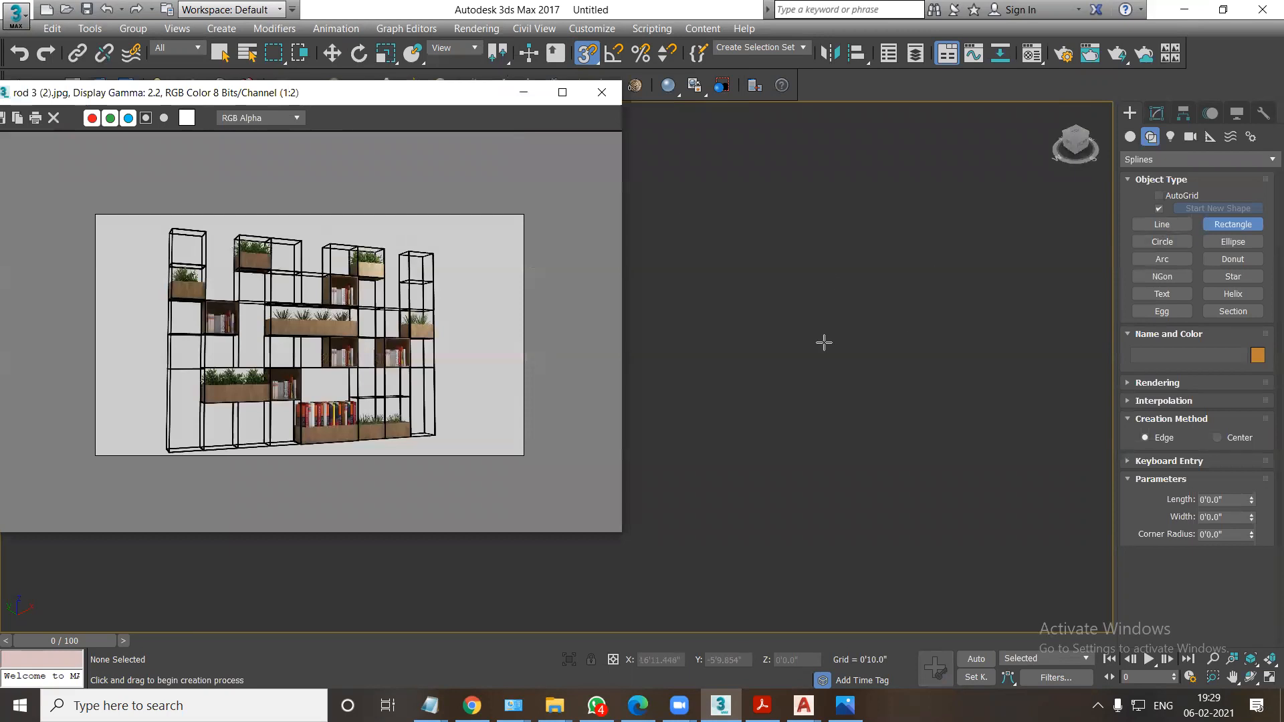
left_click_drag(881, 435, 879, 435)
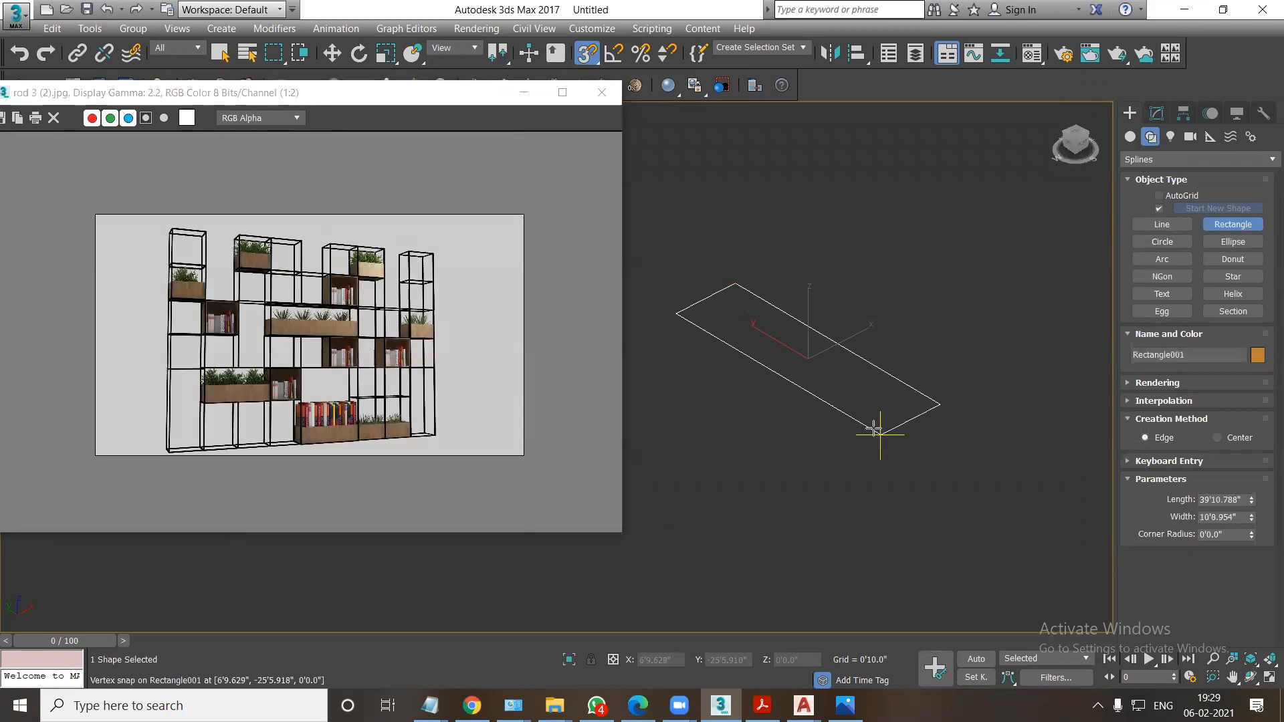
key("Delete")
key("t")
left_click_drag(725, 276, 894, 423)
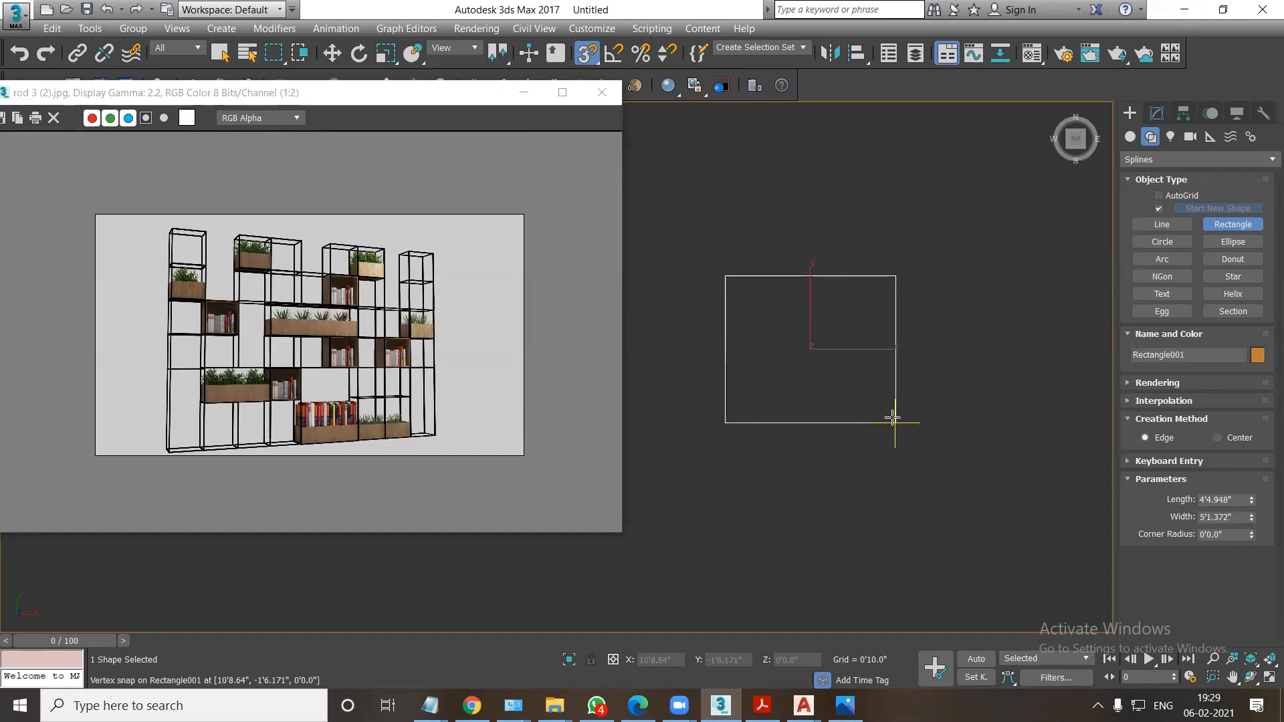
Set the rectangle's length and width to 12 inches each.
left_click(1156, 115)
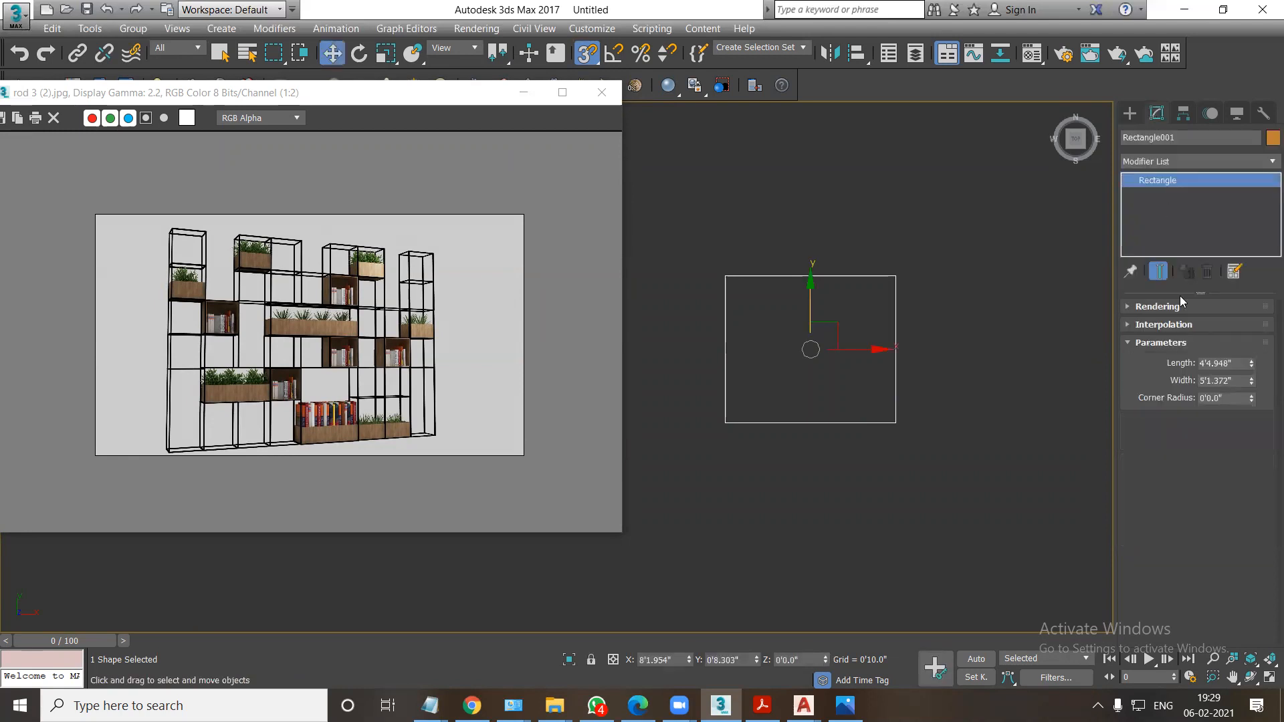
double_click(1228, 362)
type("12")
key("Return")
key("Tab")
type("12")
key("Return")
Apply an Extrude modifier to the square with an amount of 1'0".
left_click(1156, 161)
scroll(1152, 191, "down", 4)
scroll(1154, 214, "down", 2)
left_click(1151, 246)
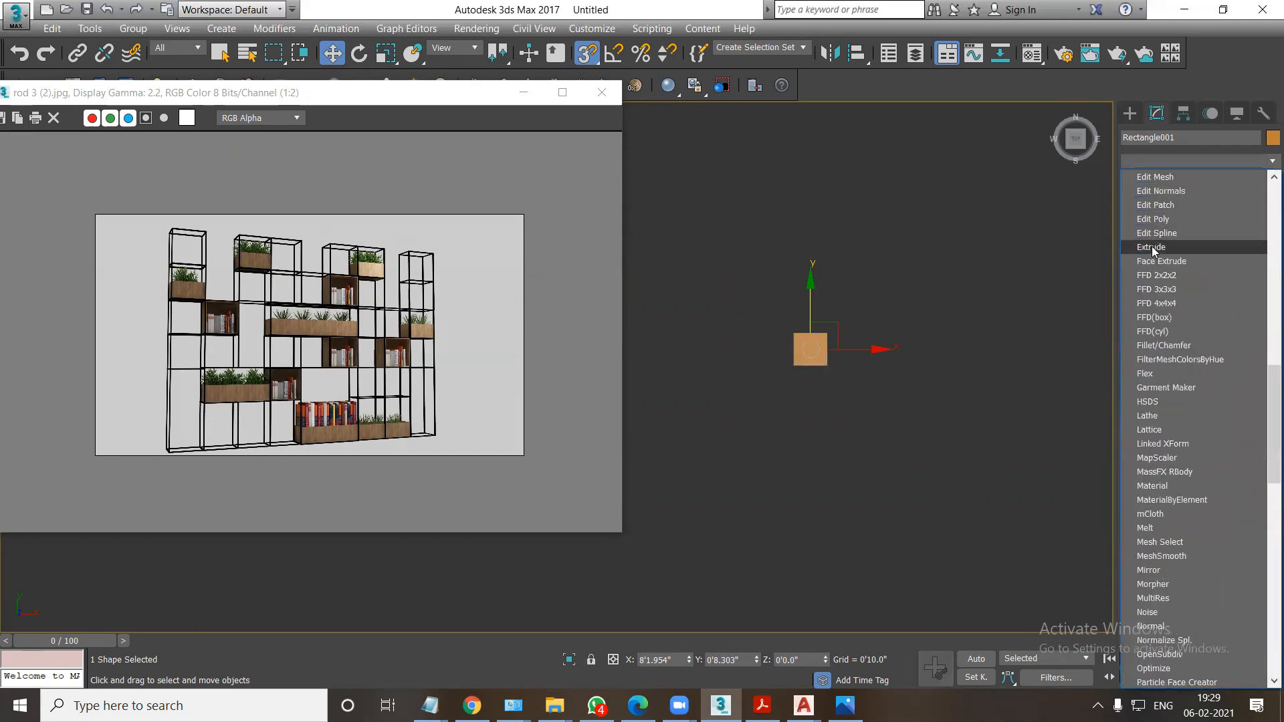
double_click(1199, 327)
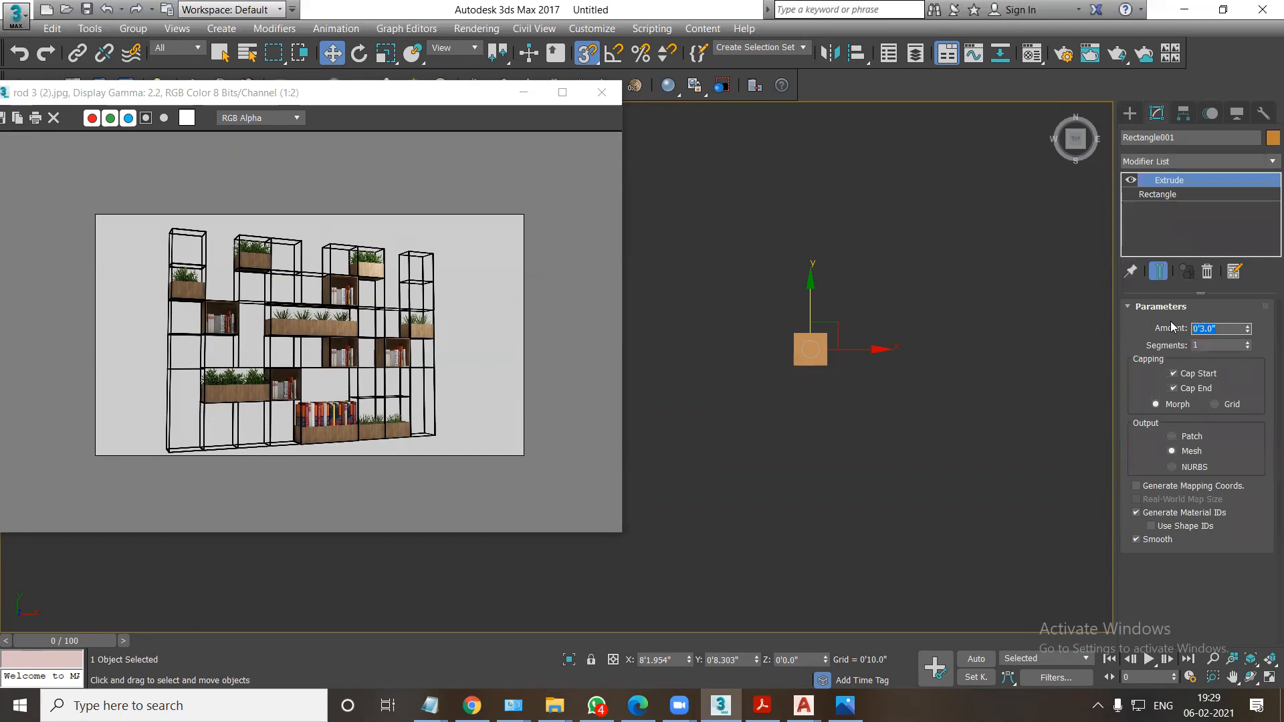
type("1")
key("Return")
Examine the extruded cube in the front view and in a shaded perspective view.
key("alt+w")
right_click(847, 286)
key("alt+w")
key("f")
key("z")
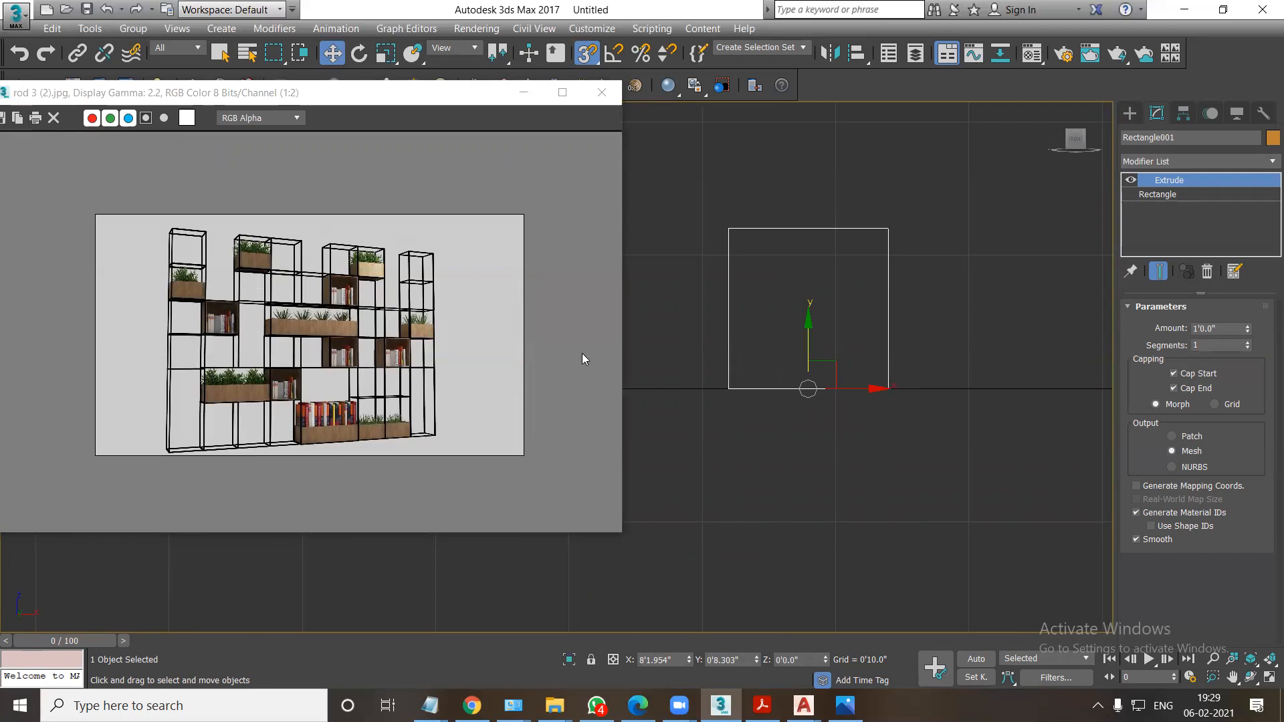
key("alt+w")
right_click(835, 448)
key("alt+w")
key("z")
mouse_move(822, 457)
middle_mouse_down()
mouse_move(964, 388)
mouse_move(882, 398)
middle_mouse_up()
scroll(964, 388, "down", 4)
key("F3")
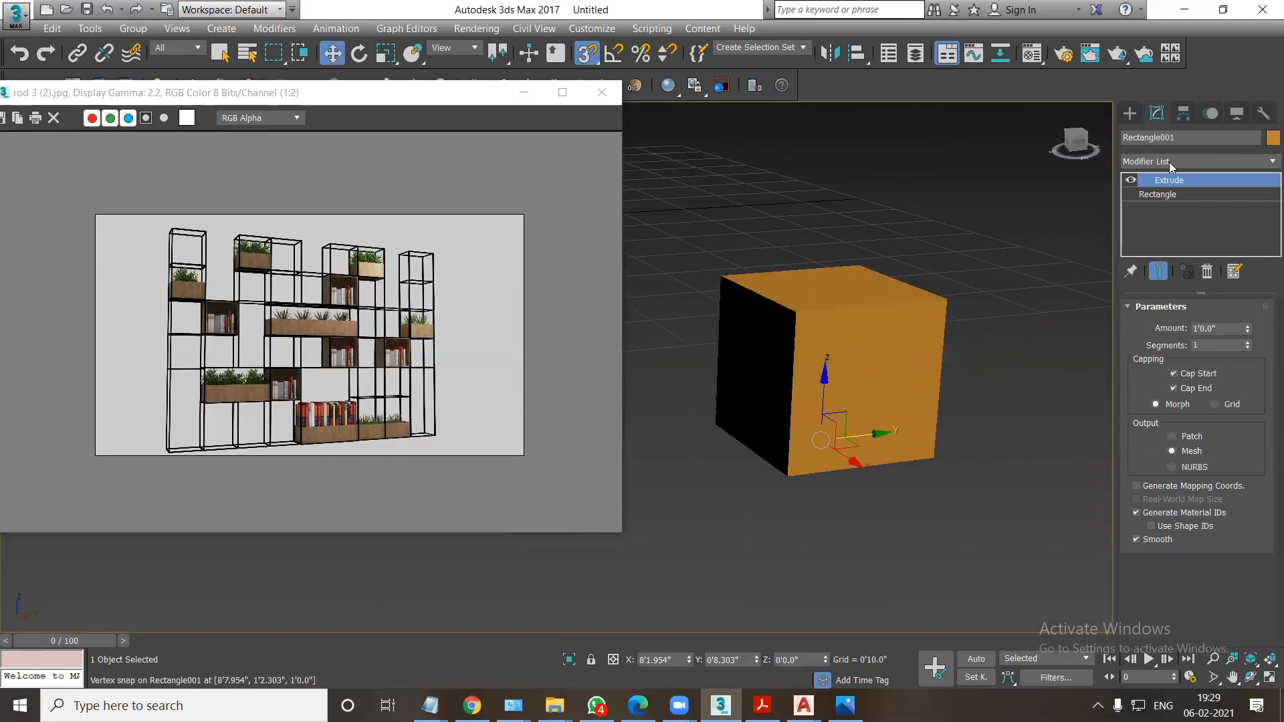
Apply a Lattice modifier to the cube and give its struts a 0.5-inch radius, 6 sides and smoothing.
left_click(1173, 159)
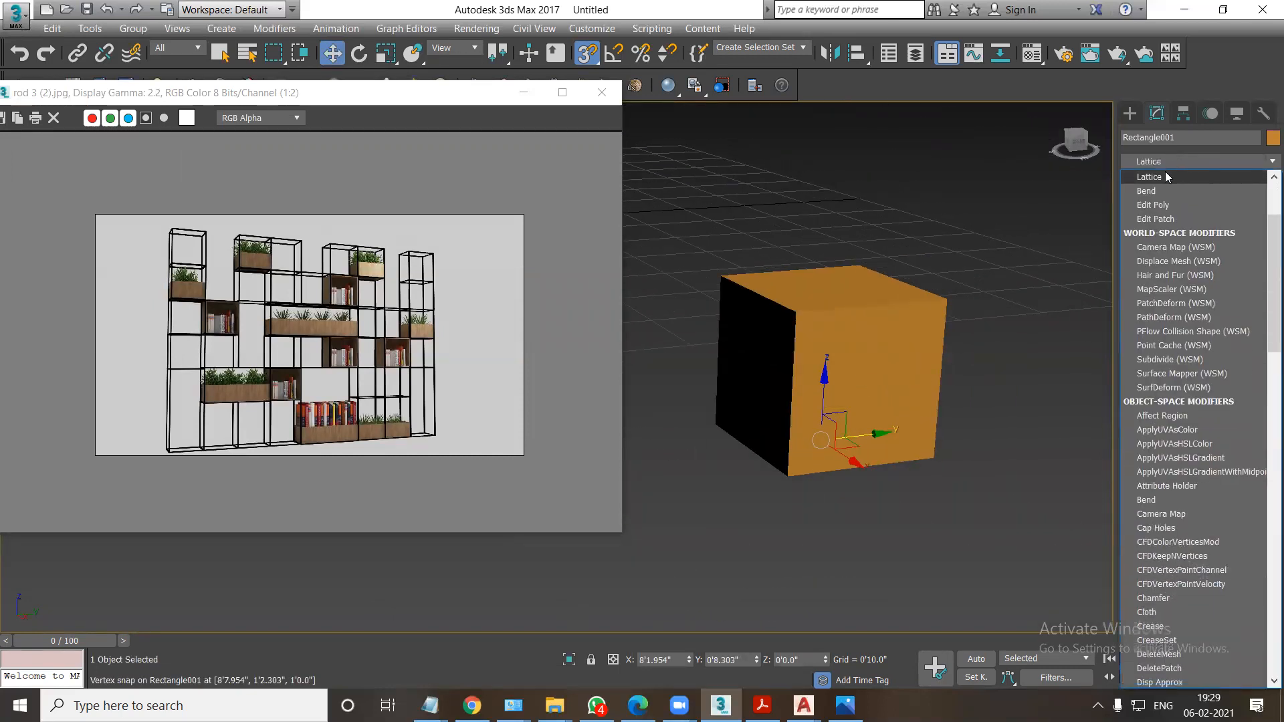
left_click(1152, 180)
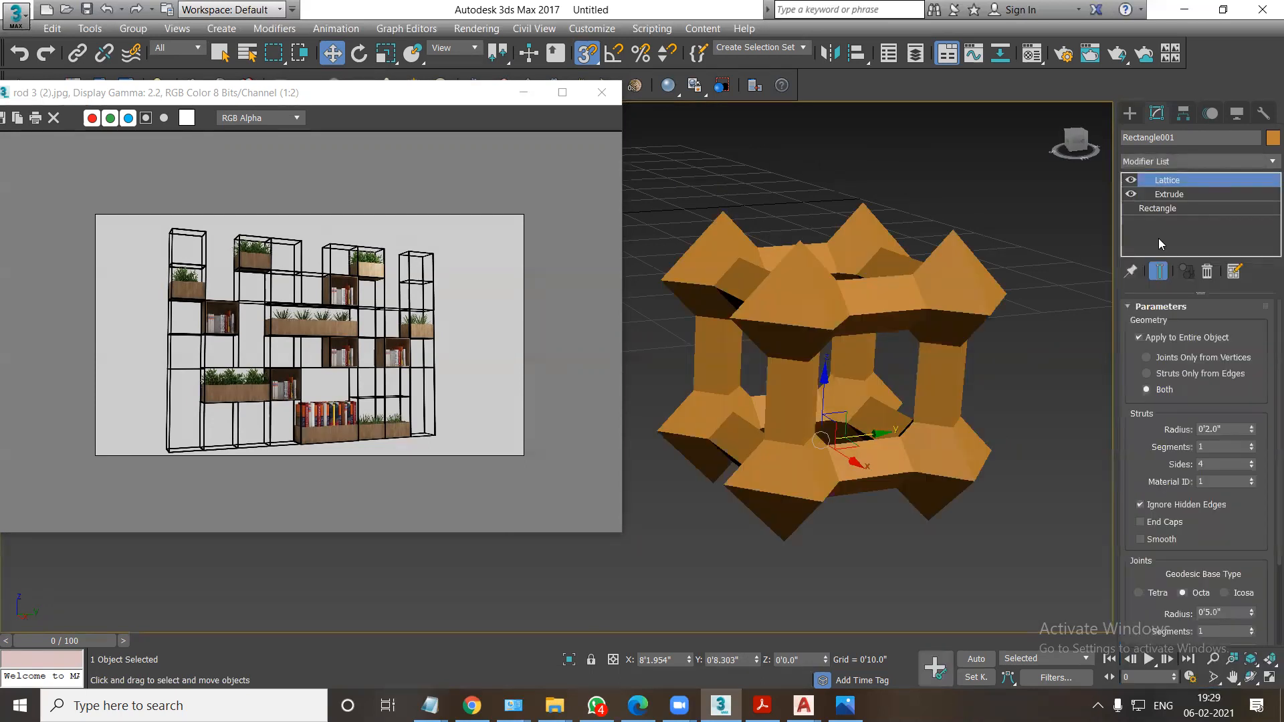
double_click(1219, 428)
type(".5")
key("Return")
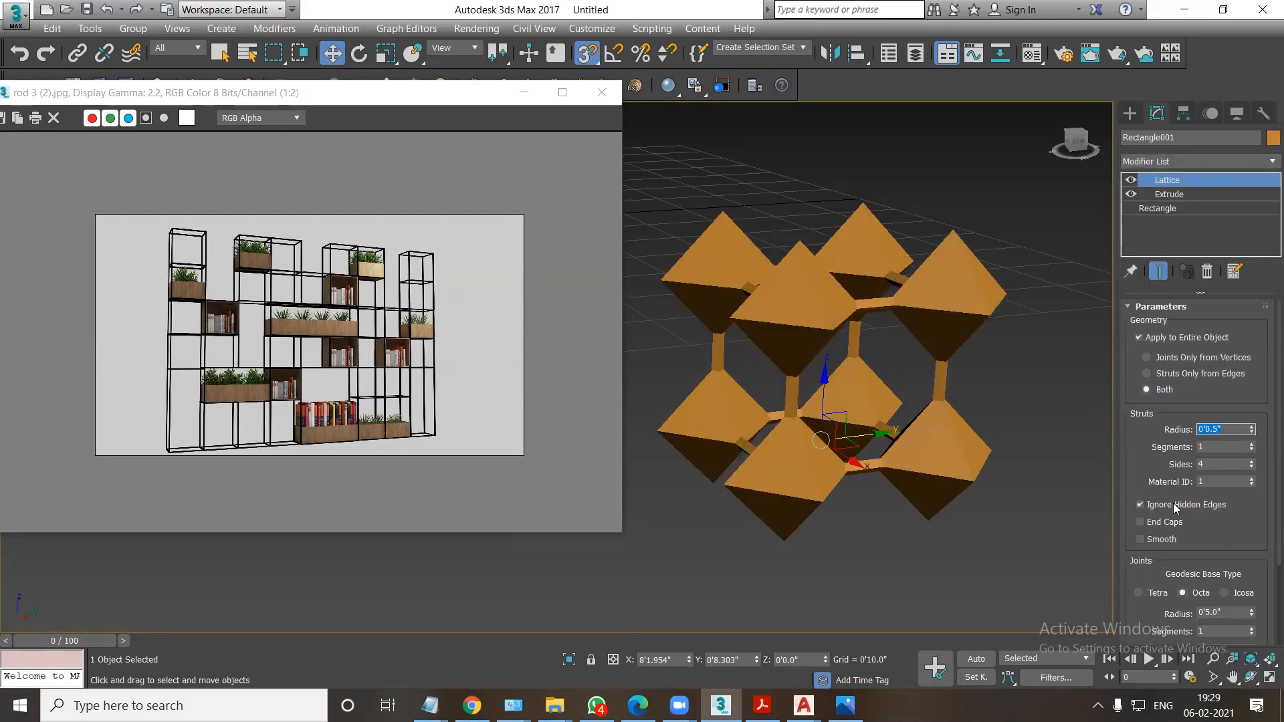
left_click(1251, 461)
left_click(1251, 462)
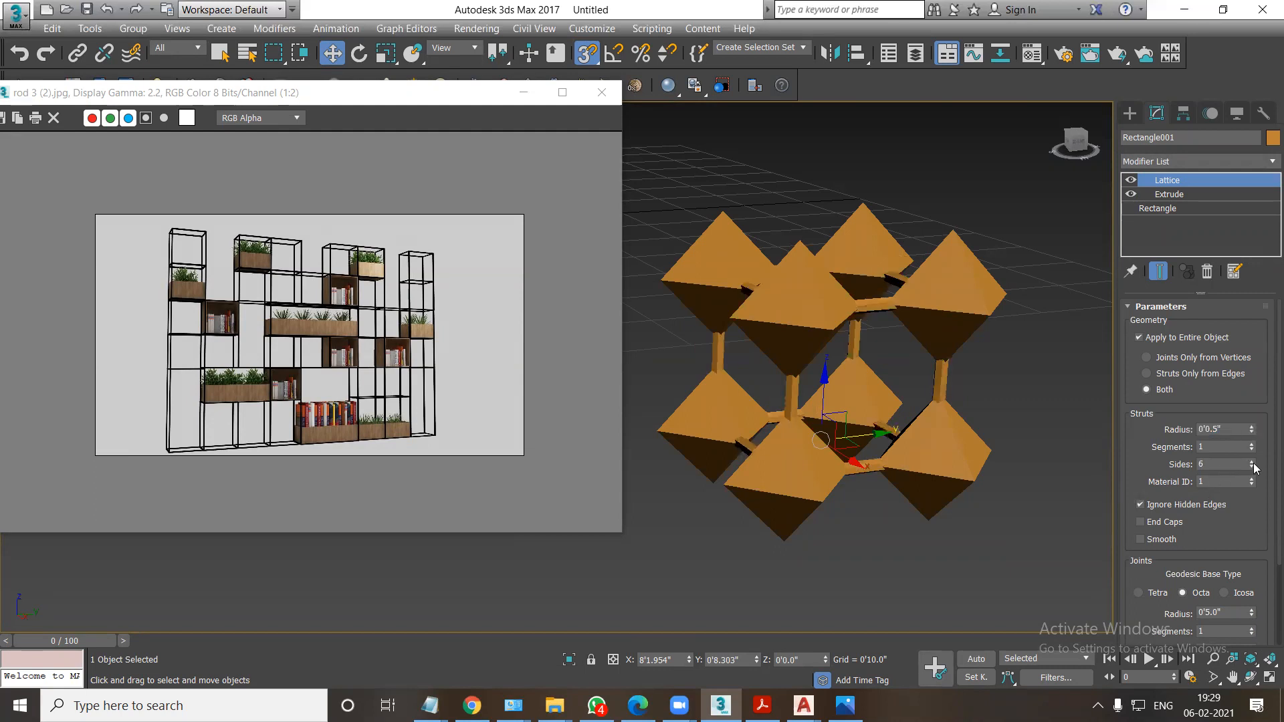
left_click(1139, 539)
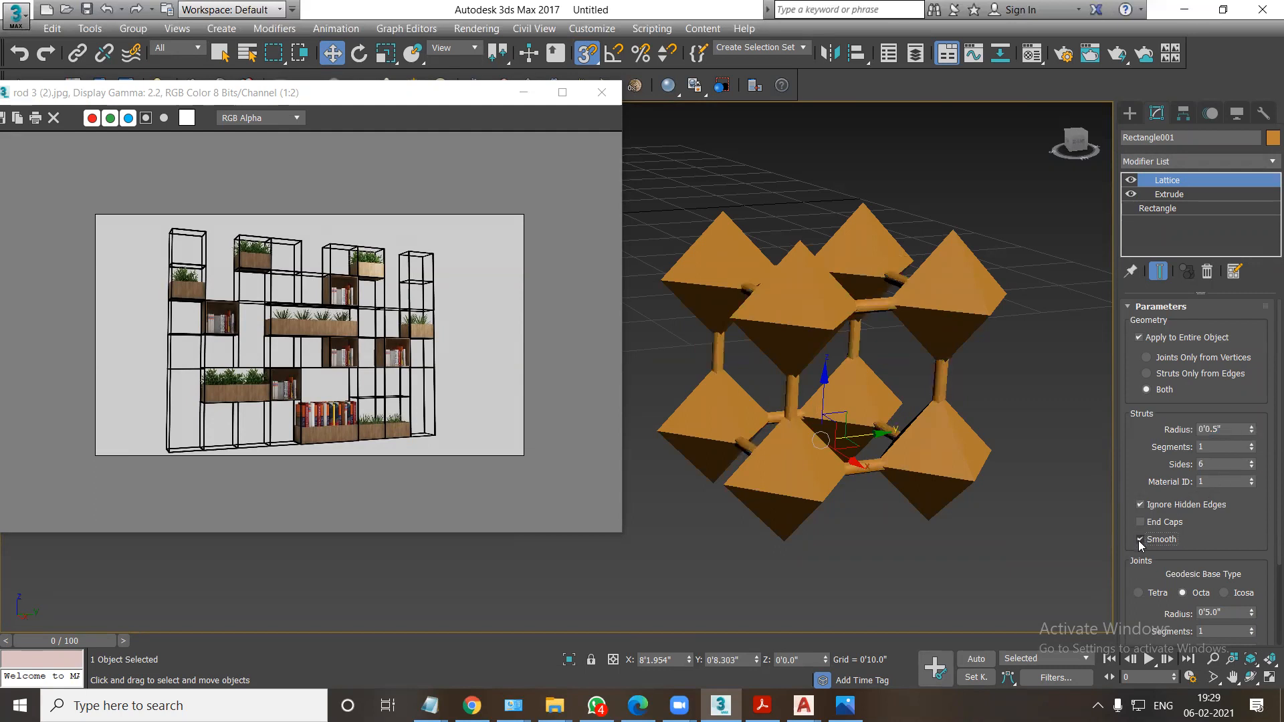
Set the lattice joints to a 0.2-inch radius and 14 segments, with smoothing on.
double_click(1224, 612)
type(".2")
key("Return")
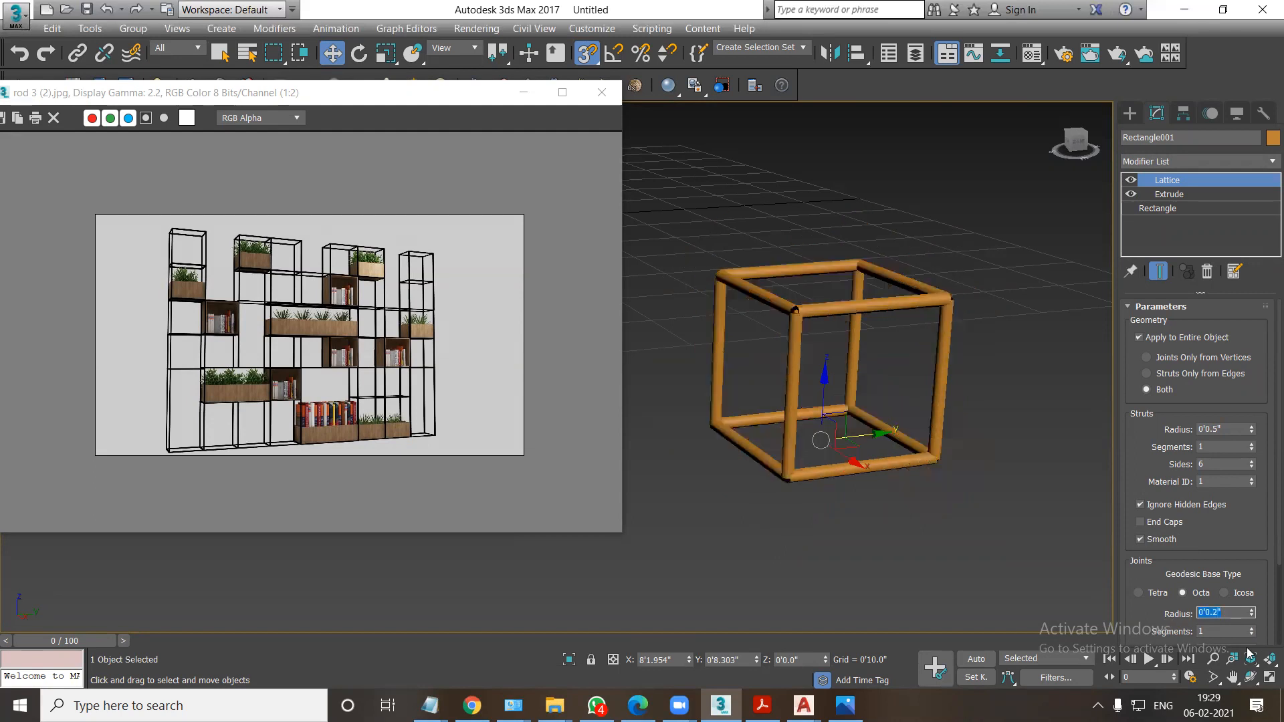
scroll(1148, 604, "down", 2)
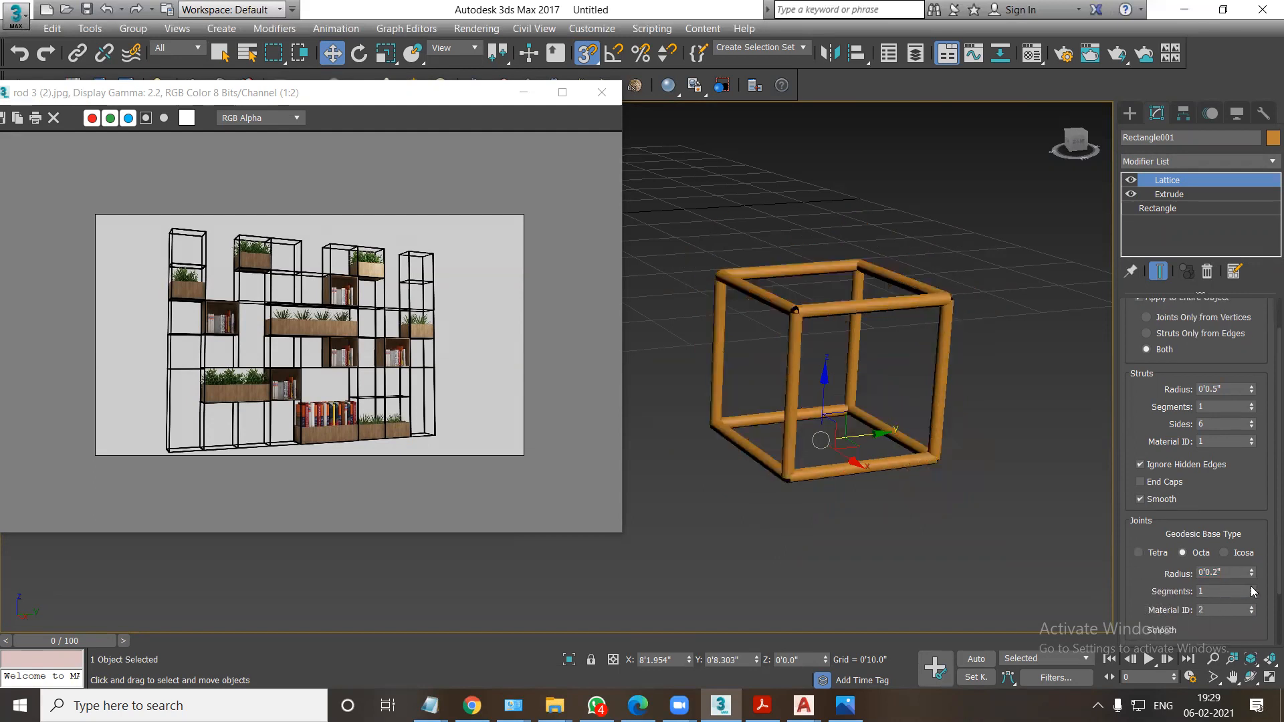
left_click_drag(1253, 587, 1252, 573)
scroll(1154, 561, "down", 3)
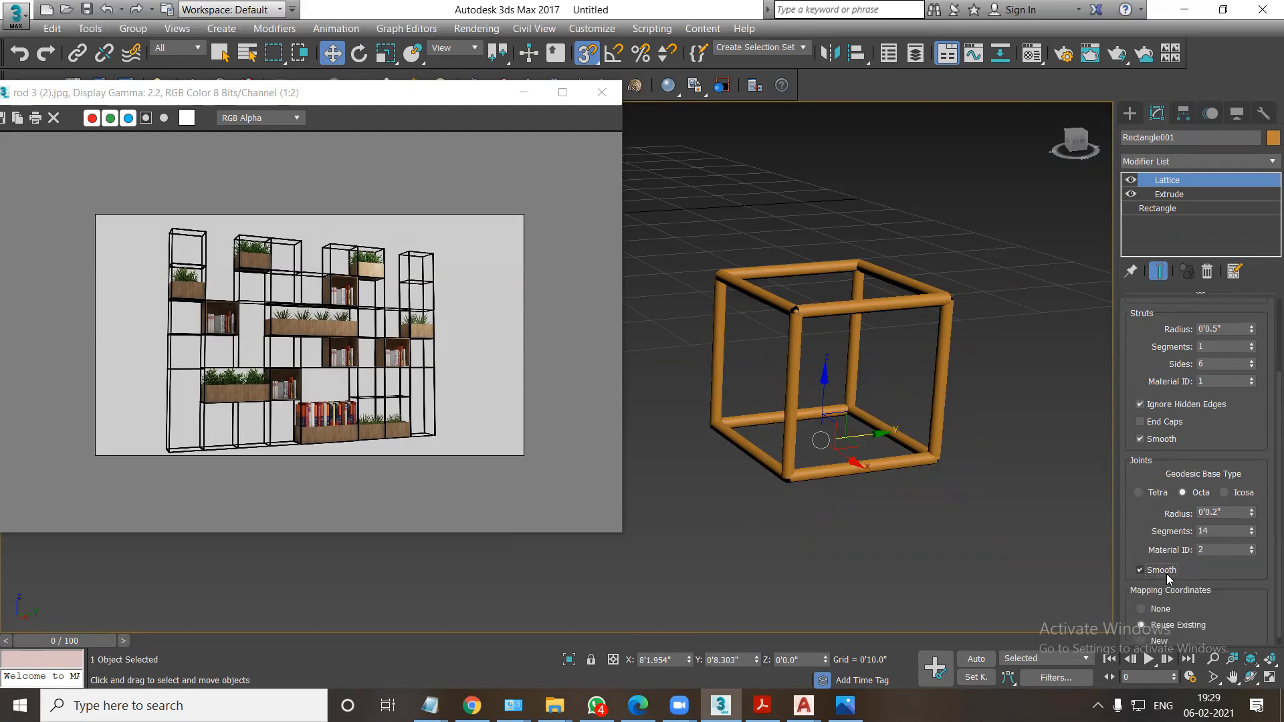
Change the lattice joints to a 0.5-inch radius and 1 segment.
middle_click_drag(966, 494, 923, 454, "alt")
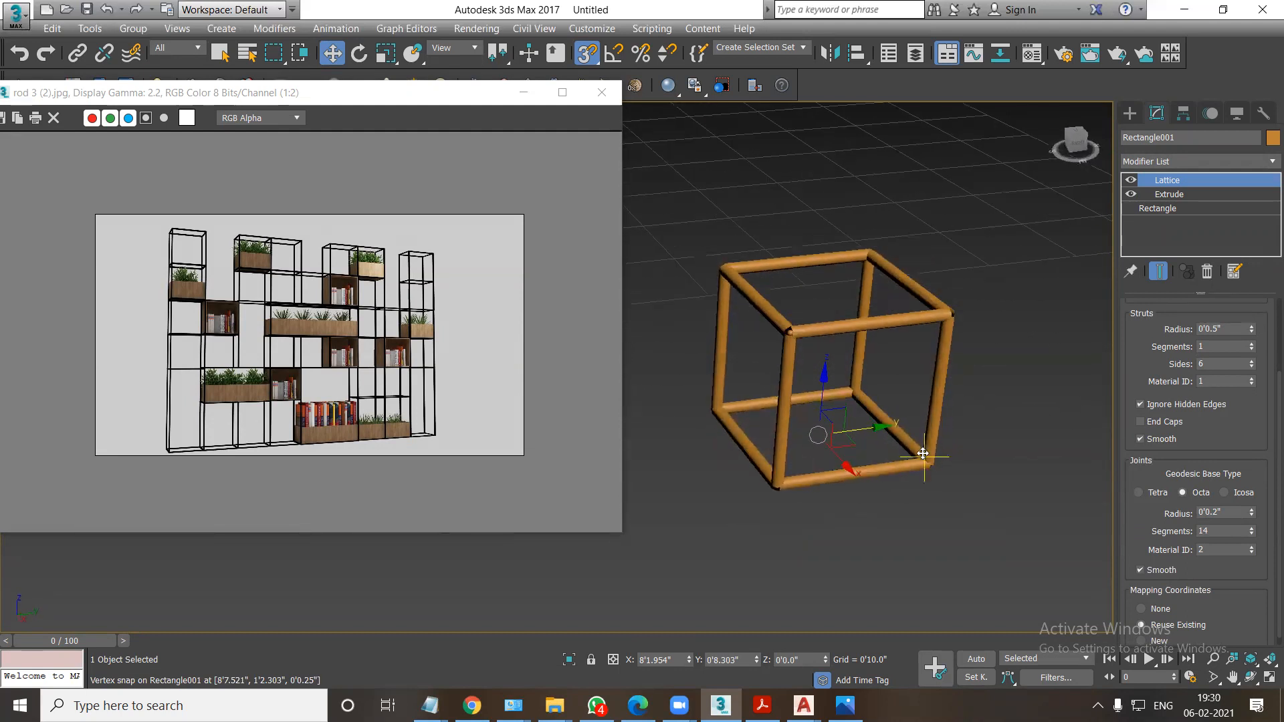
left_click_drag(1227, 513, 1147, 516)
type(".5")
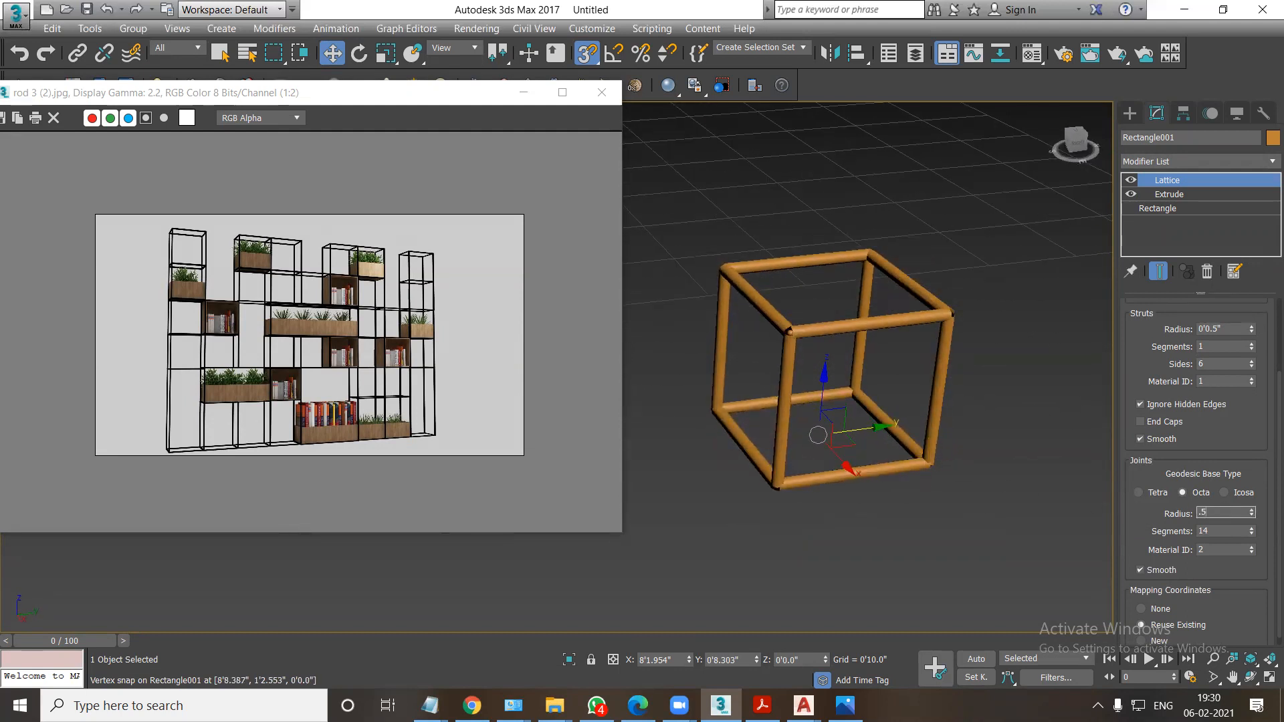
key("Return")
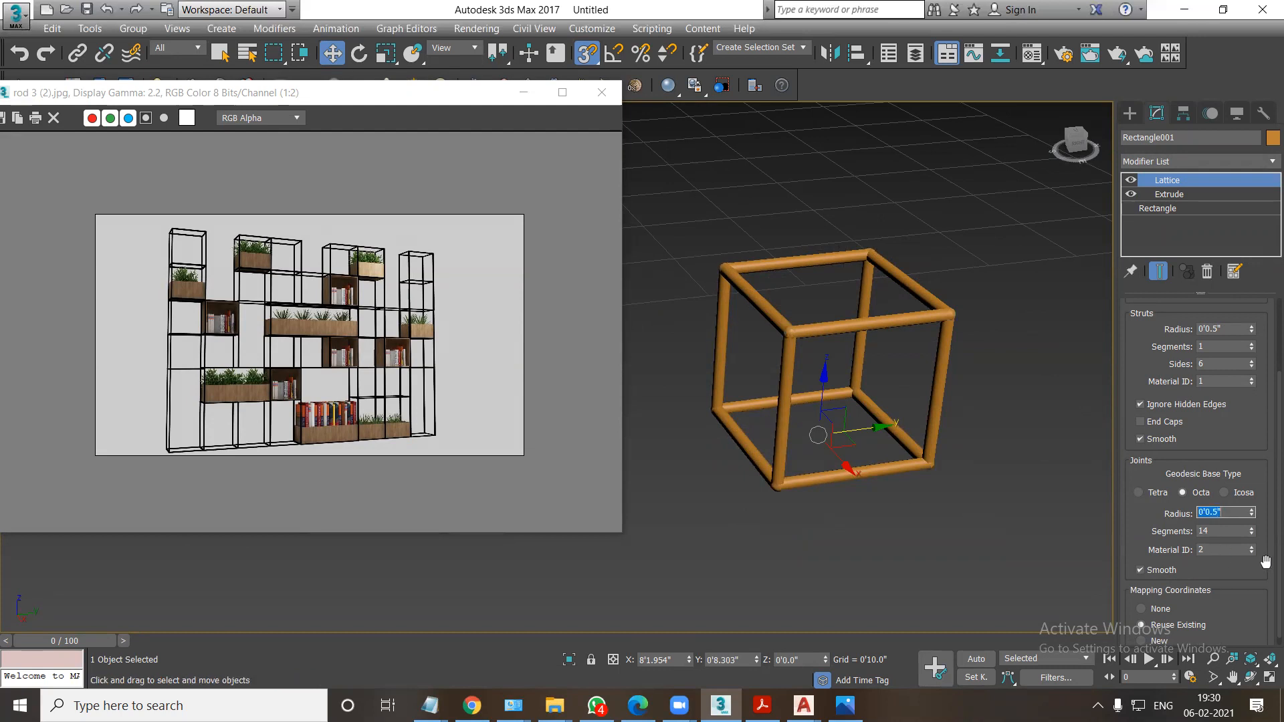
left_click_drag(1252, 533, 1258, 552)
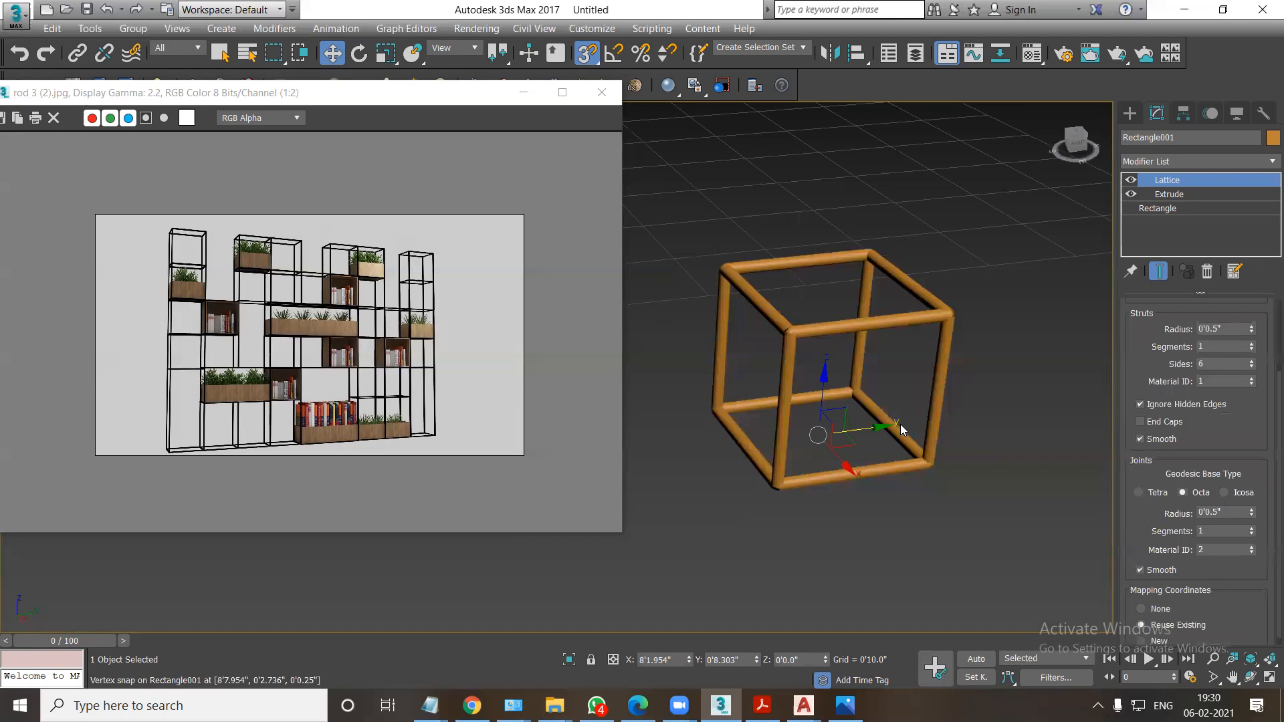
Delete the Lattice modifier from the cube, leaving the plain extruded shape.
right_click(1163, 181)
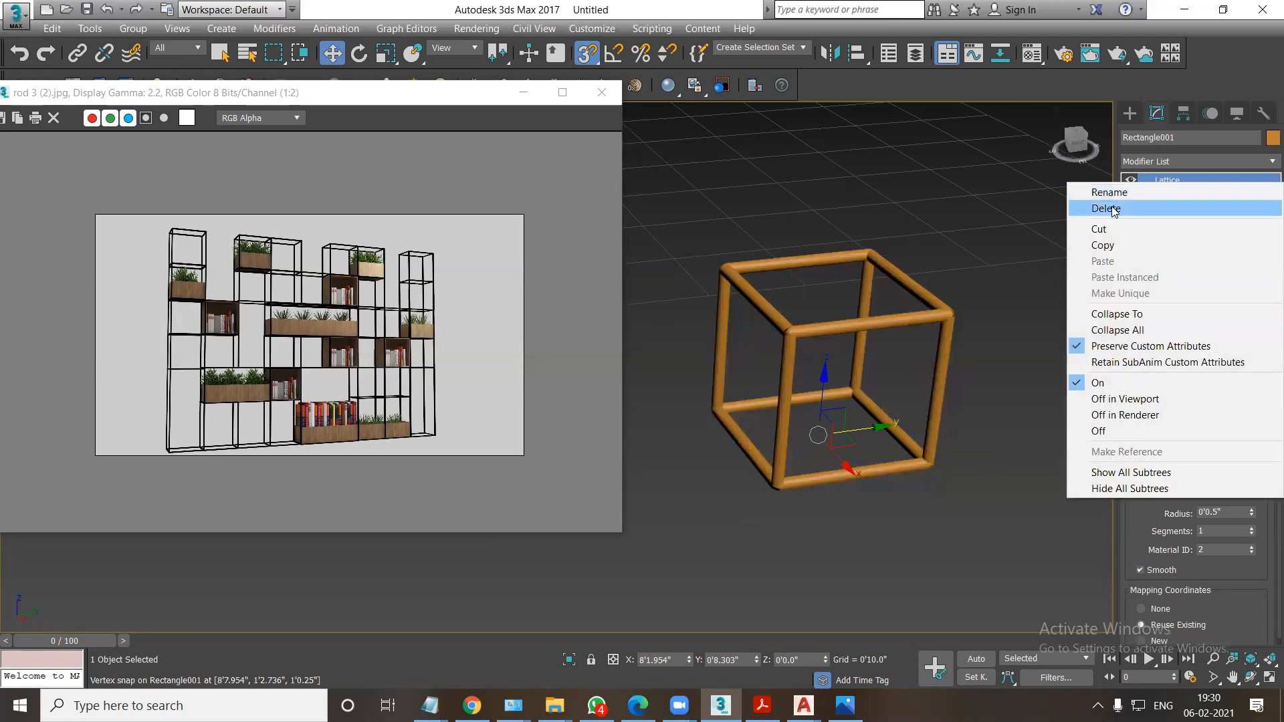
left_click(1112, 211)
key("t")
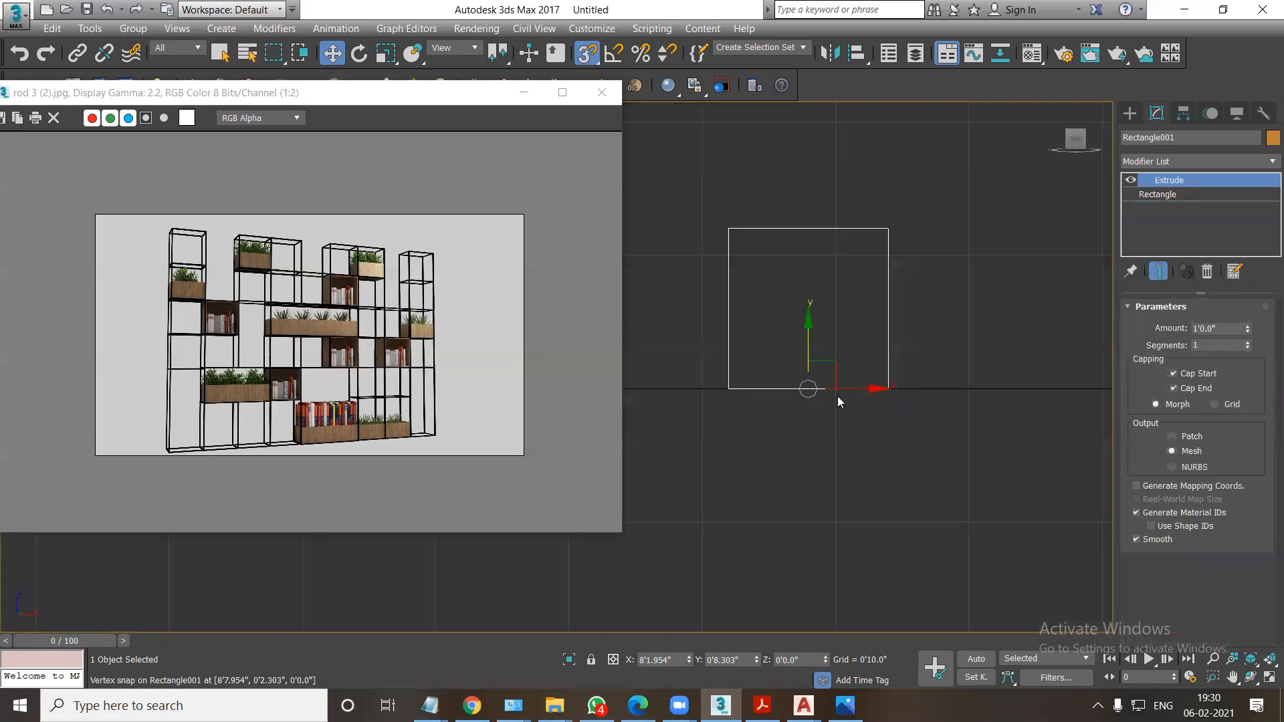
Clone the cube downward as an instance, snap it beneath the original, and clone the pair below to form a four-cube column.
middle_click_drag(826, 388, 768, 364)
left_click_drag(766, 368, 766, 567, "shift")
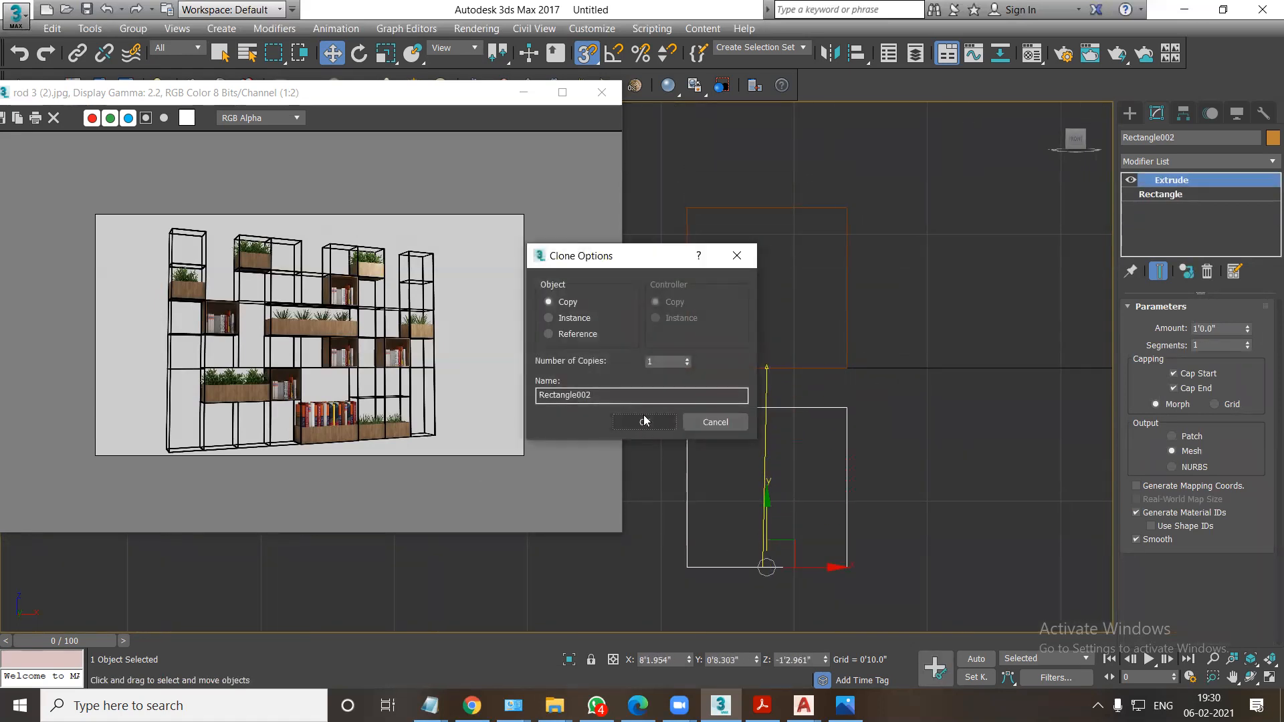
left_click(552, 317)
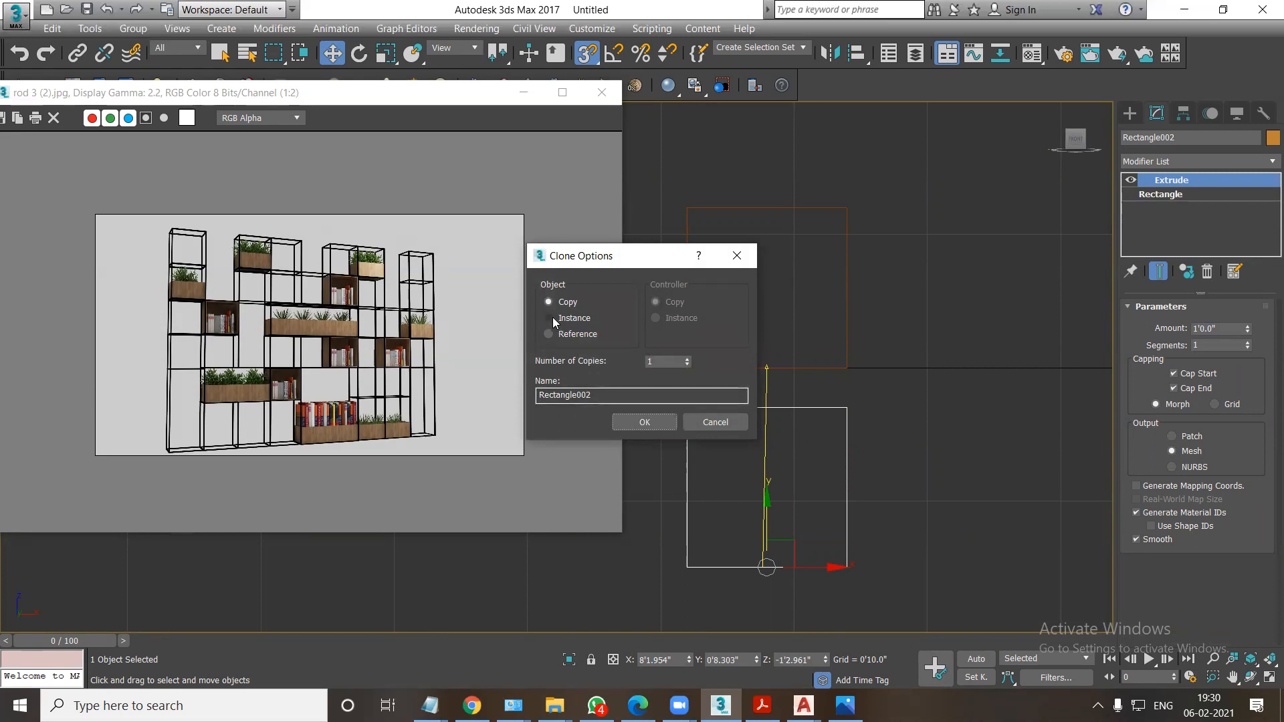
left_click(638, 421)
left_click_drag(687, 410, 688, 369)
mouse_move(882, 530)
left_mouse_down()
mouse_move(676, 184)
mouse_move(695, 249)
mouse_move(687, 528)
left_mouse_up()
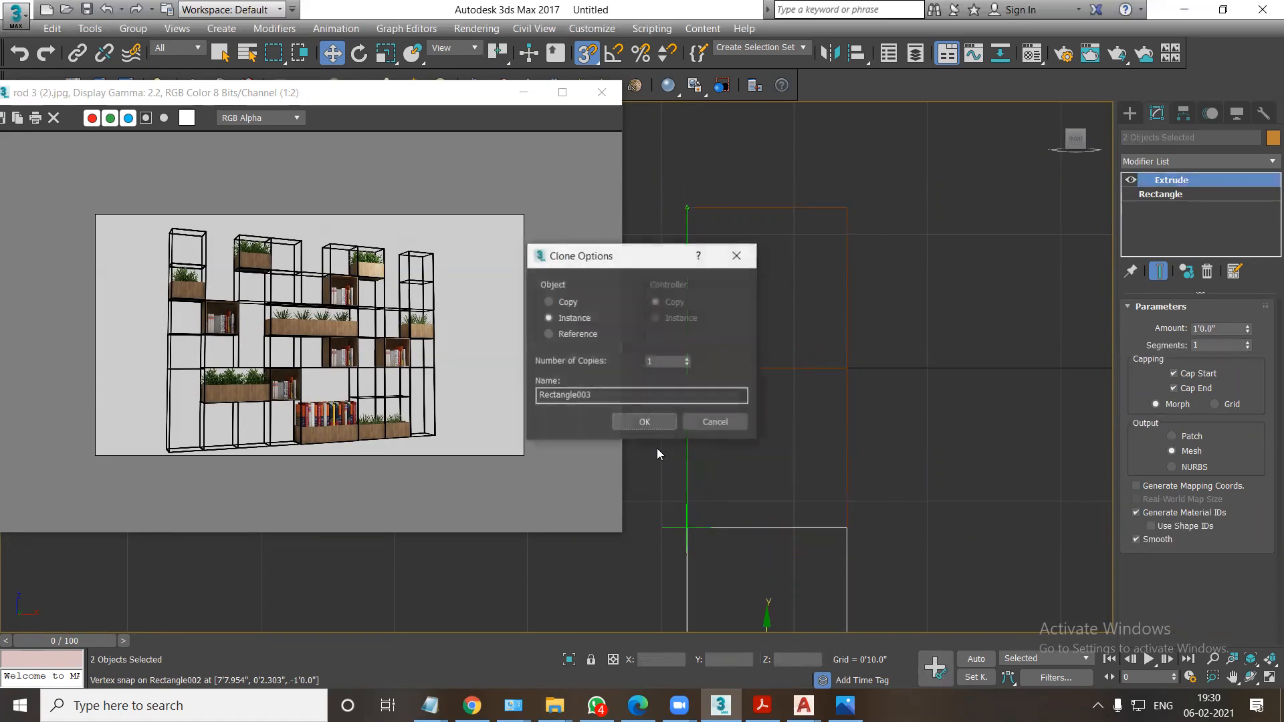
left_click(644, 422)
scroll(721, 423, "down", 2)
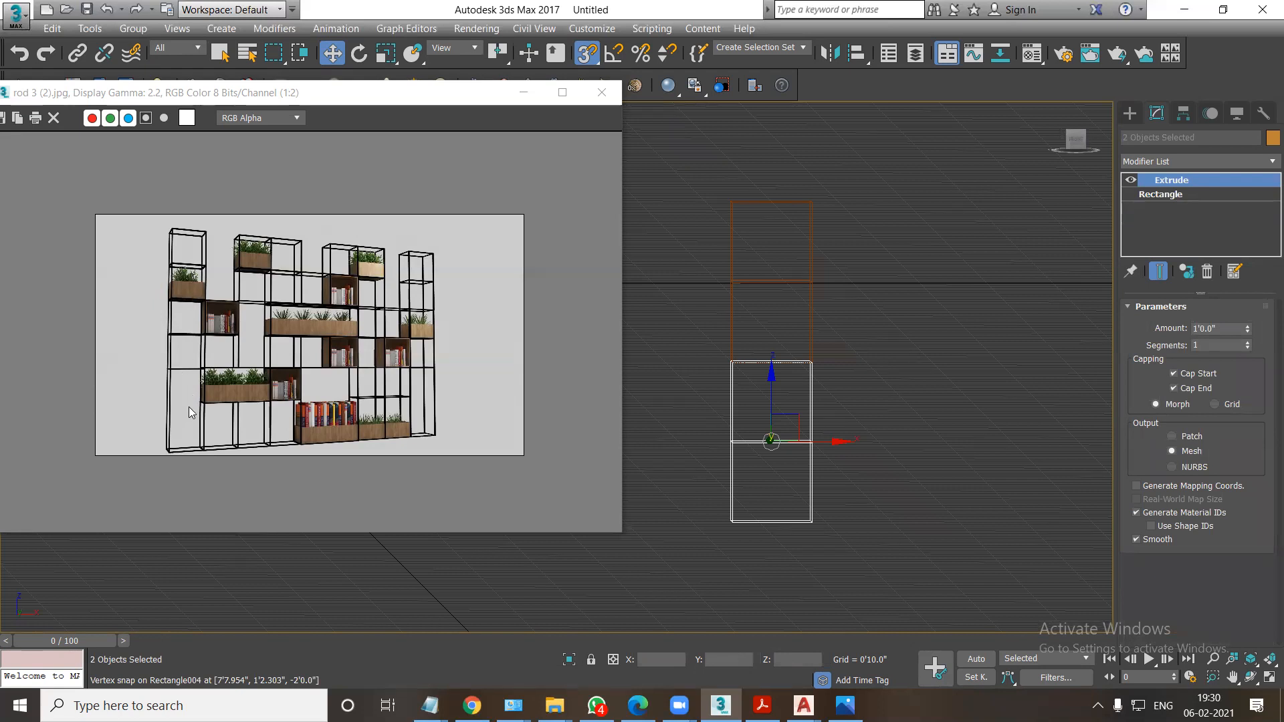
Copy the lowest cube and snap the copy to the bottom of the column in the front view.
key("f")
scroll(896, 338, "down", 2)
middle_click_drag(904, 619, 896, 333)
middle_click_drag(850, 424, 863, 443)
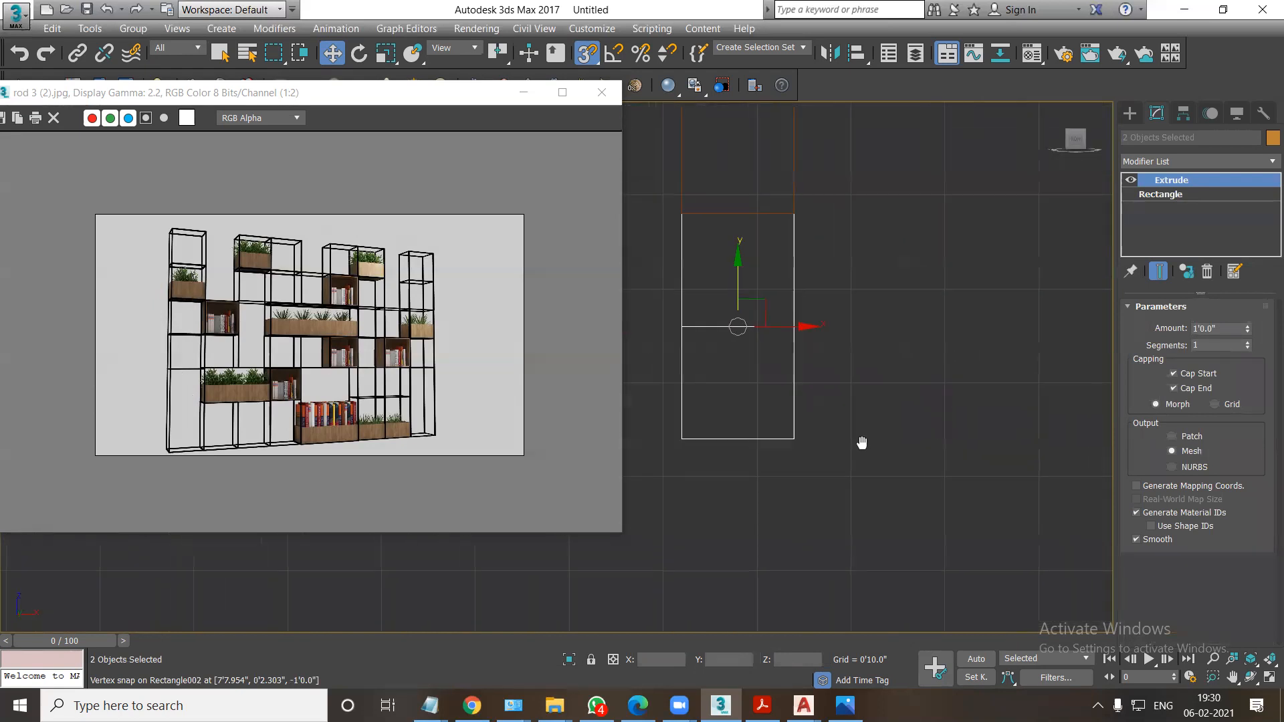
left_click(857, 465)
left_click(709, 394)
left_click_drag(738, 394, 746, 630)
left_click(632, 425)
left_click_drag(681, 489, 681, 439)
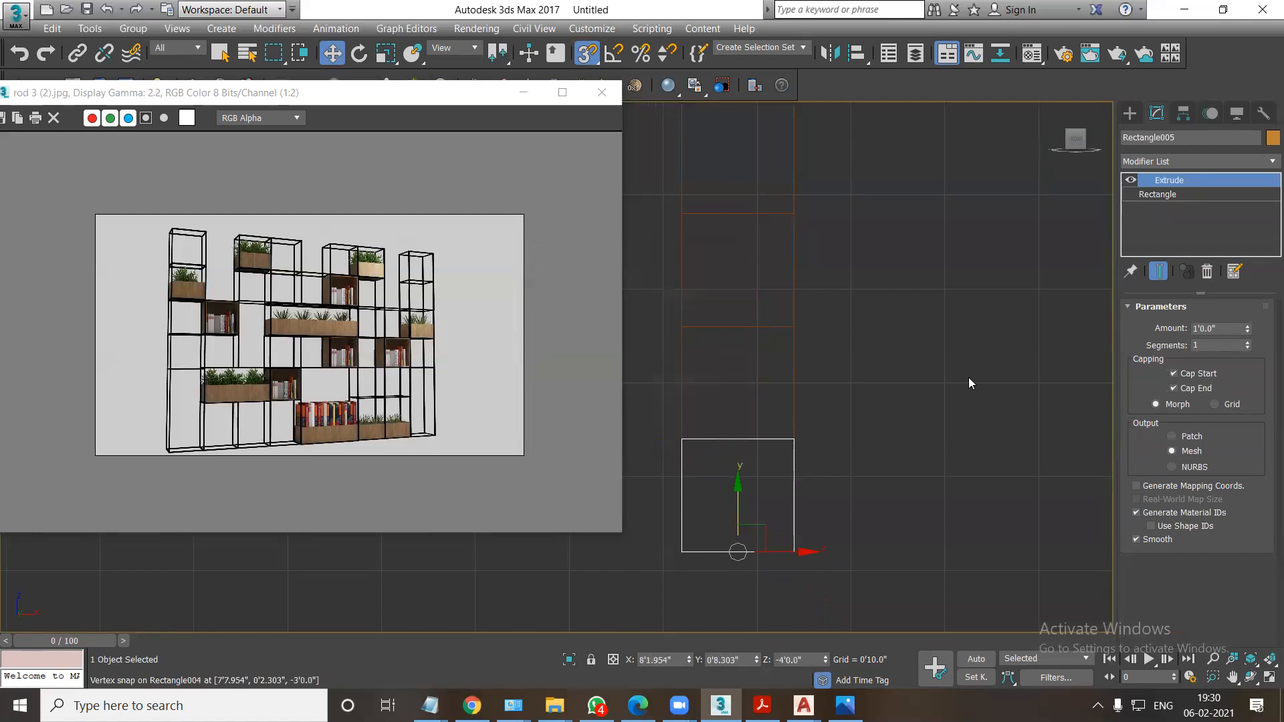
Set the bottom box's extrusion to 3 feet and snap its top edge to the underside of the cubes above.
left_click(1208, 329)
type("3")
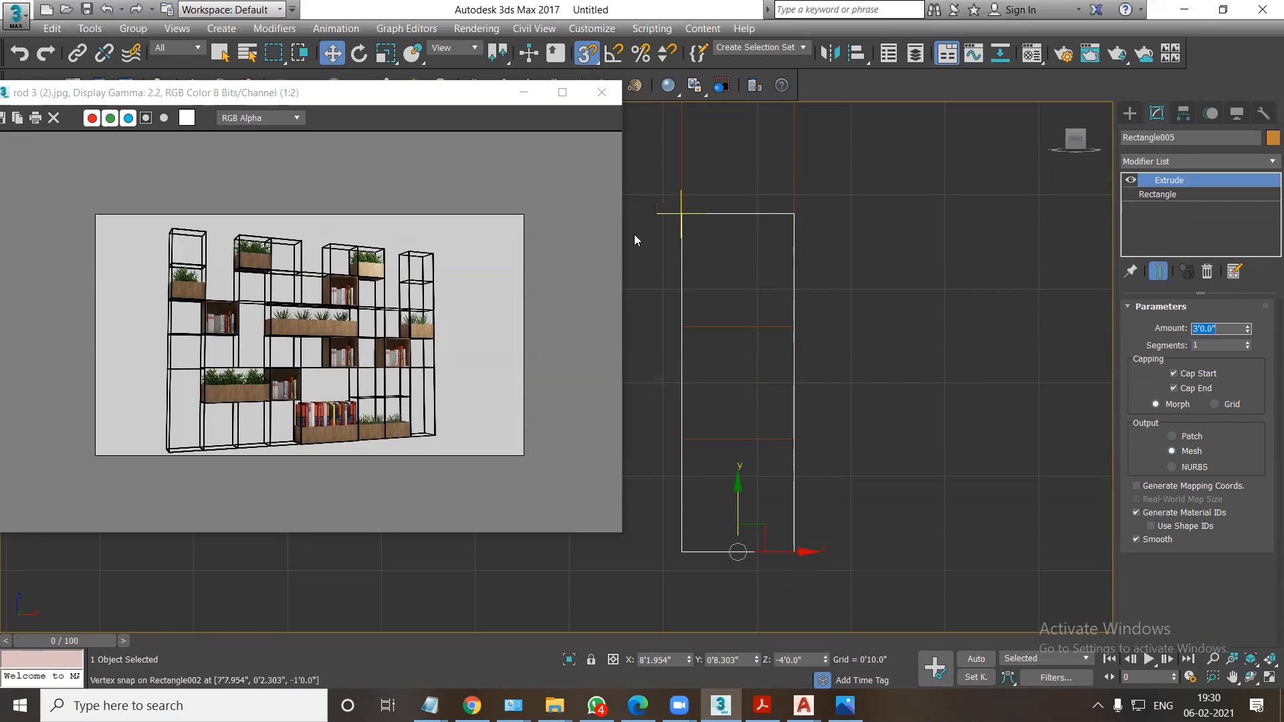
left_click_drag(699, 213, 702, 220)
key("ctrl+z")
middle_click_drag(734, 507, 747, 412)
left_click_drag(748, 406, 750, 703)
left_click_drag(695, 366, 695, 344)
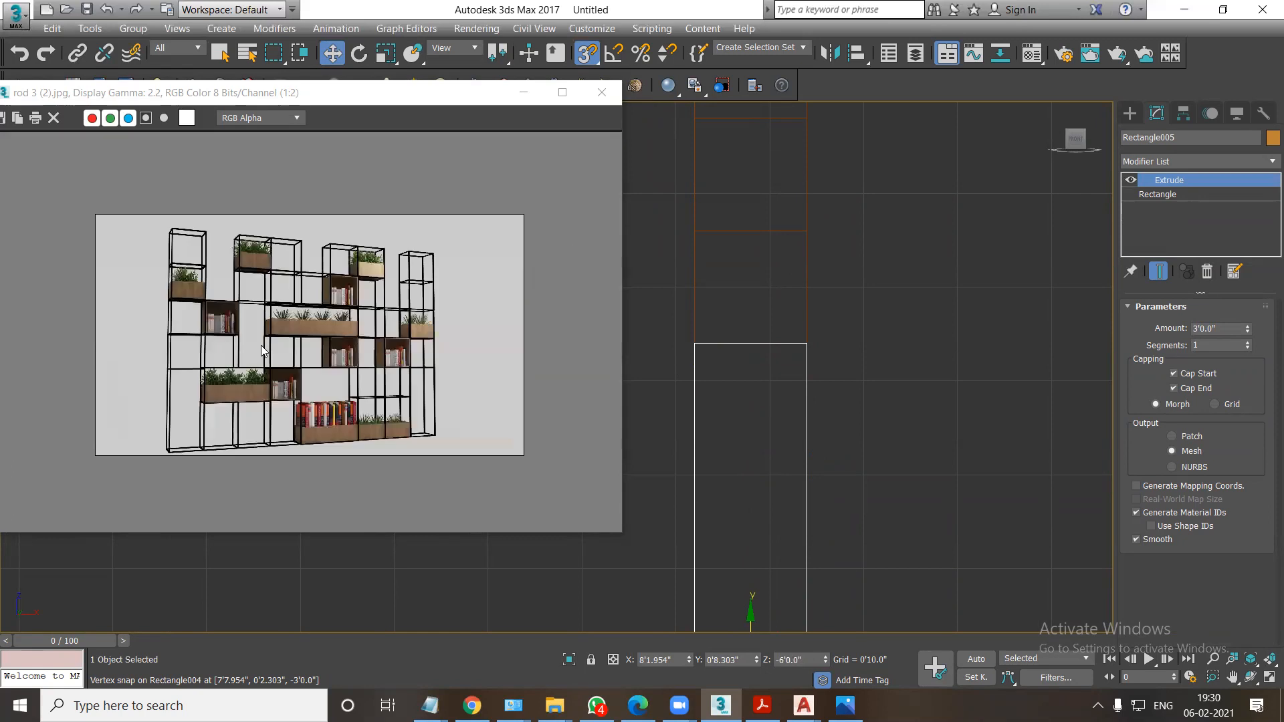
Copy the column's lower two cubes sideways and snap them against its right side.
middle_click_drag(908, 337, 843, 384)
scroll(844, 384, "down", 2)
mouse_move(831, 355)
left_mouse_down()
mouse_move(733, 283)
mouse_move(914, 310)
left_mouse_up()
left_click(645, 424)
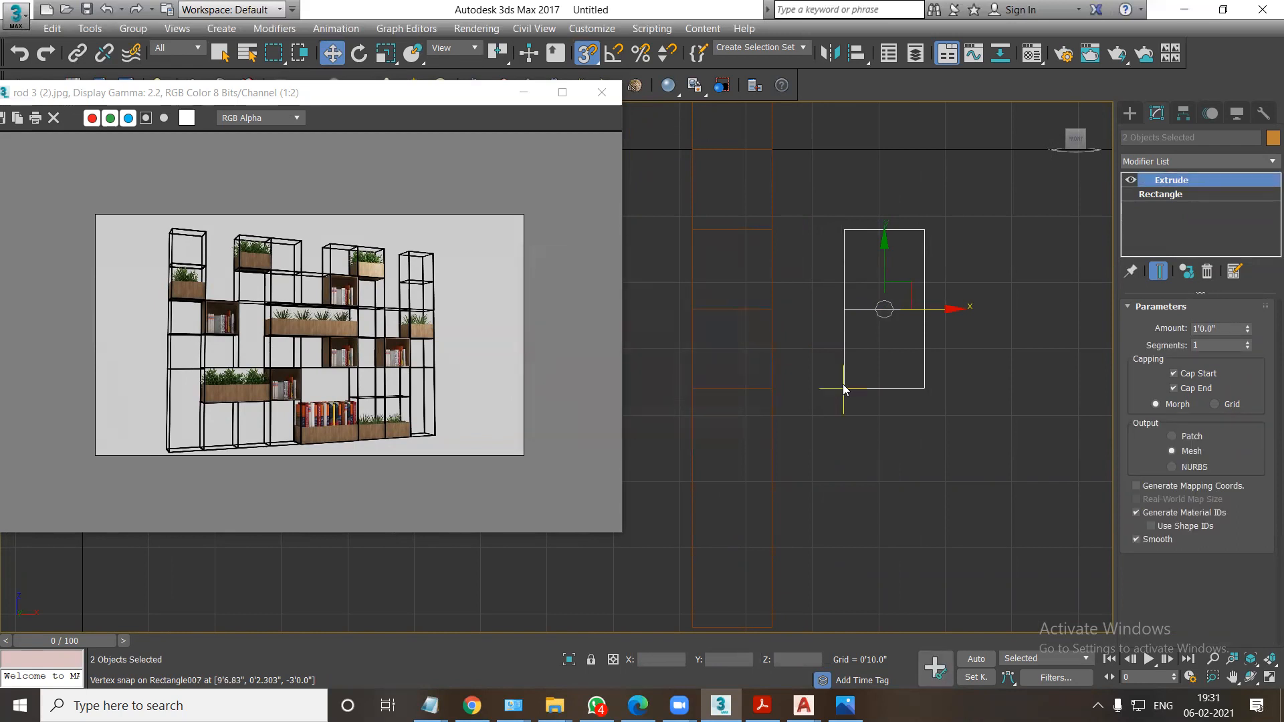
left_click_drag(844, 390, 770, 389)
Copy the lower cube of the second column and snap the copy directly beneath it.
left_click(977, 420)
mouse_move(888, 407)
left_mouse_down()
mouse_move(767, 364)
mouse_move(813, 386)
mouse_move(802, 494)
left_mouse_up()
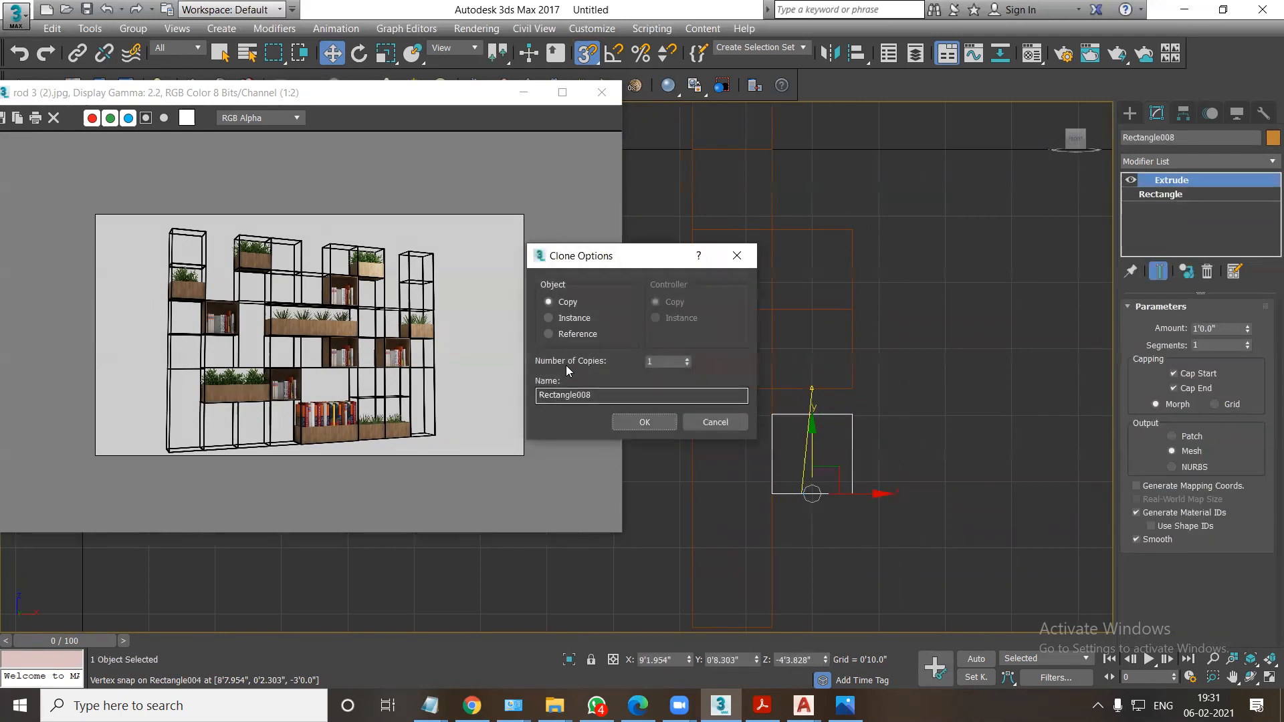
left_click(649, 423)
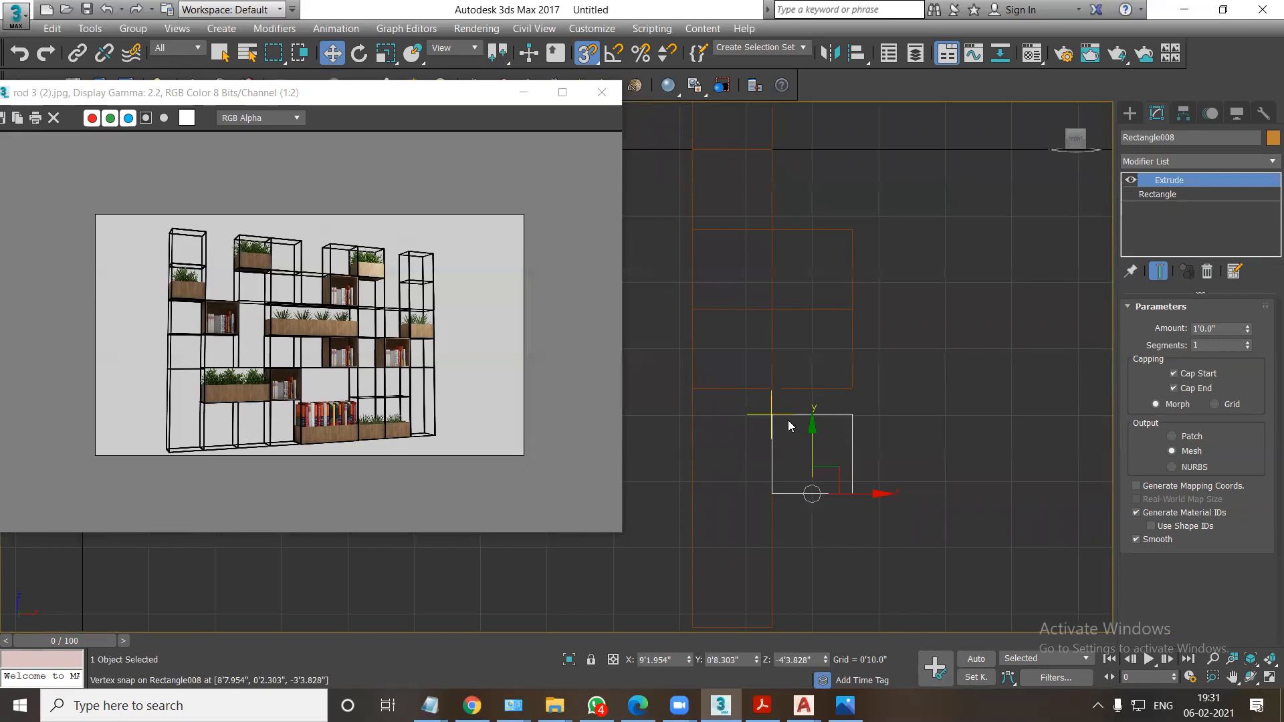
left_click_drag(783, 418, 775, 393)
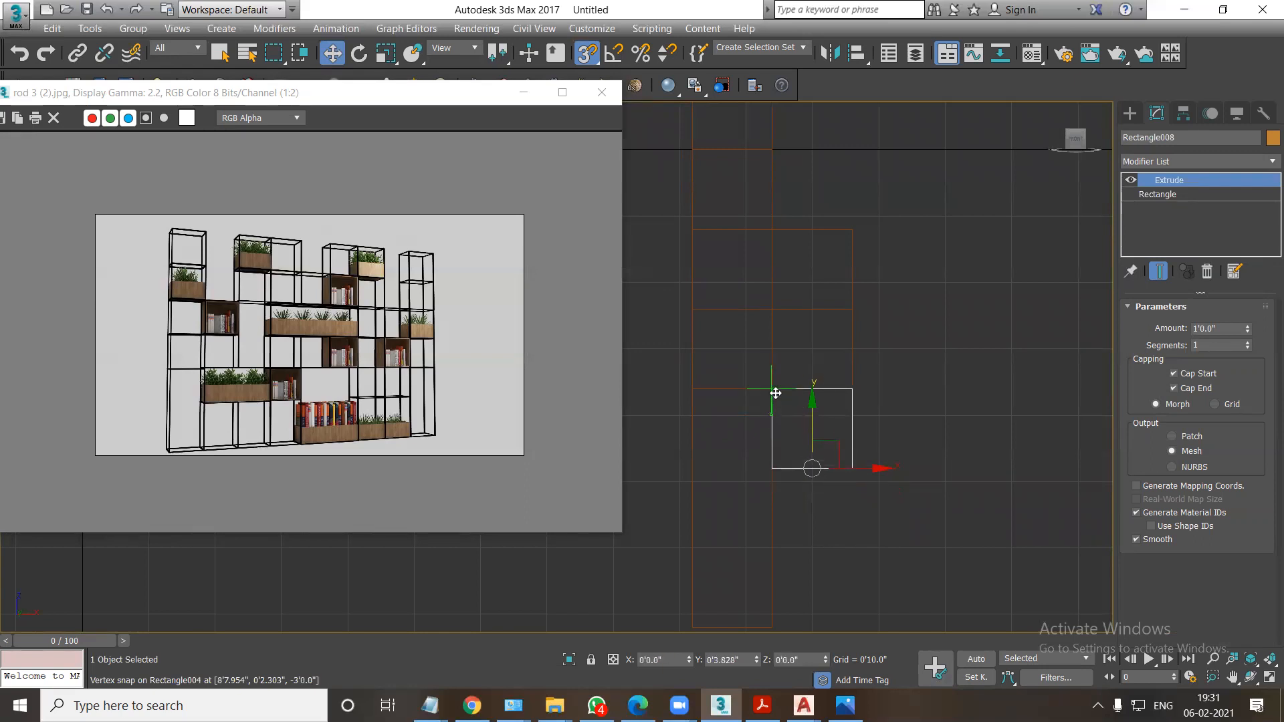
Set the copied box's rectangle width to 2 feet and shift it sideways beneath the second column.
left_click(1159, 194)
left_click_drag(1224, 380, 1153, 383)
type("2")
key("Return")
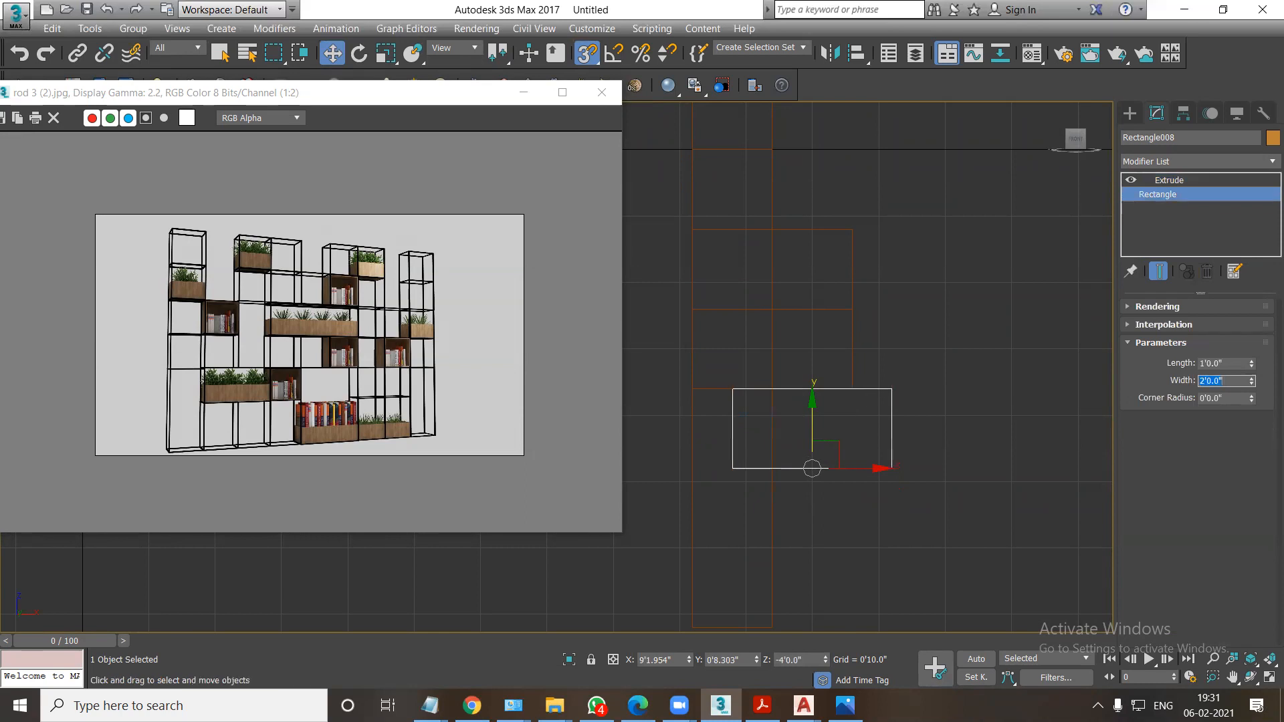
left_click_drag(731, 405, 774, 390)
middle_click_drag(793, 421, 779, 407)
Copy the one-foot cube down the second column and snap its base level with the bottom of the tall box.
mouse_move(760, 376)
left_mouse_down()
mouse_move(870, 355)
mouse_move(783, 419)
mouse_move(749, 583)
left_mouse_up()
left_click(811, 337)
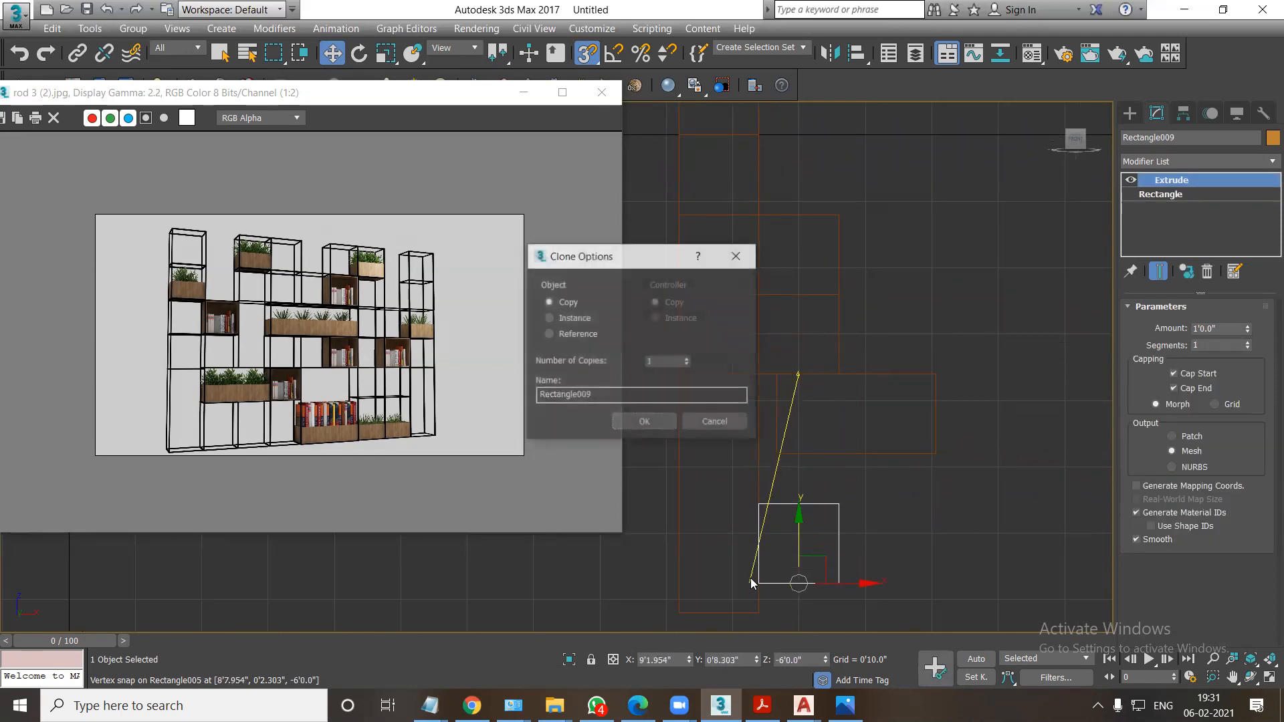
left_click(643, 419)
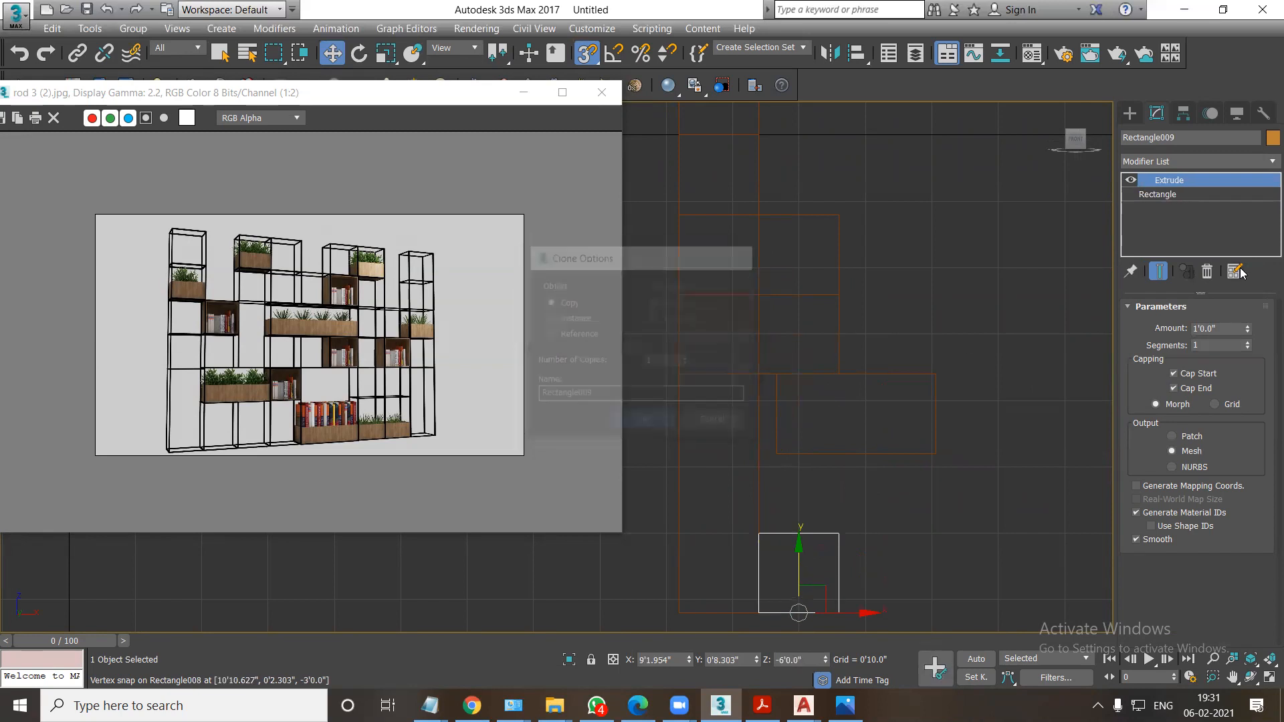
left_click(1167, 194)
left_click_drag(1229, 363, 1167, 369)
type("2")
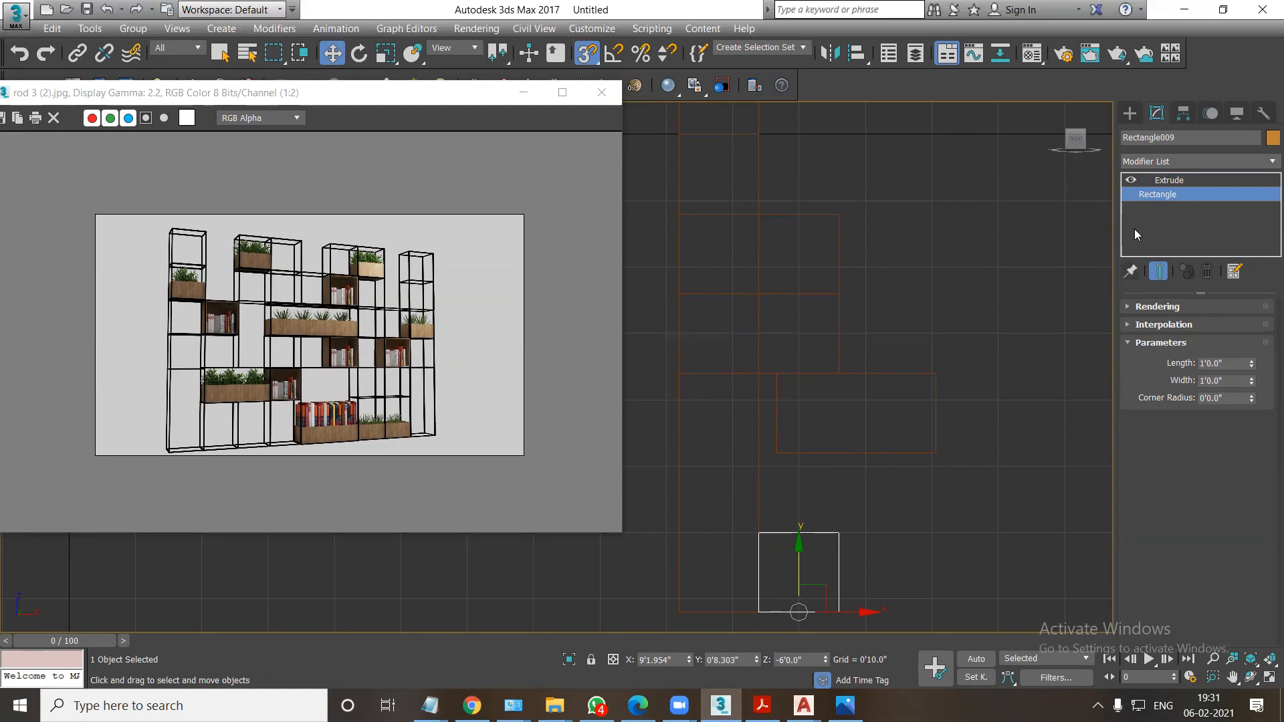
Set the extrusion amount of the second column's bottom box to 2 feet.
left_click(1155, 180)
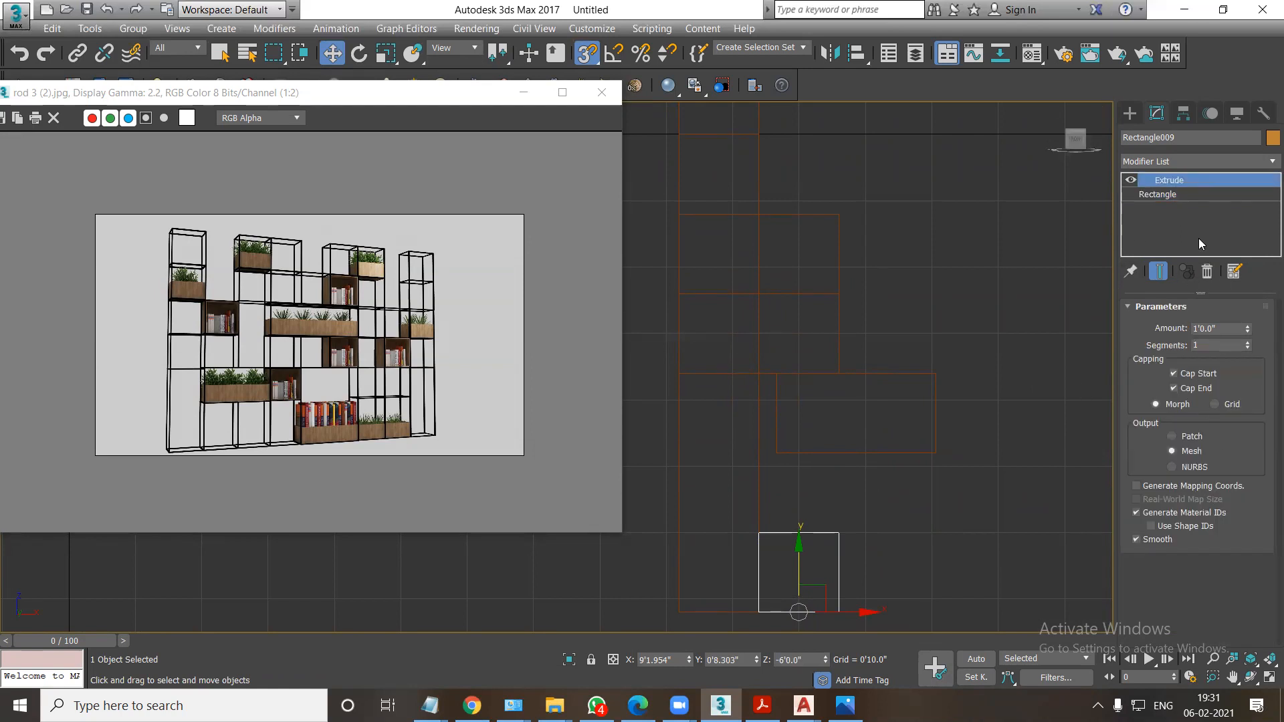
left_click_drag(1216, 326, 1152, 336)
type("2'")
key("Return")
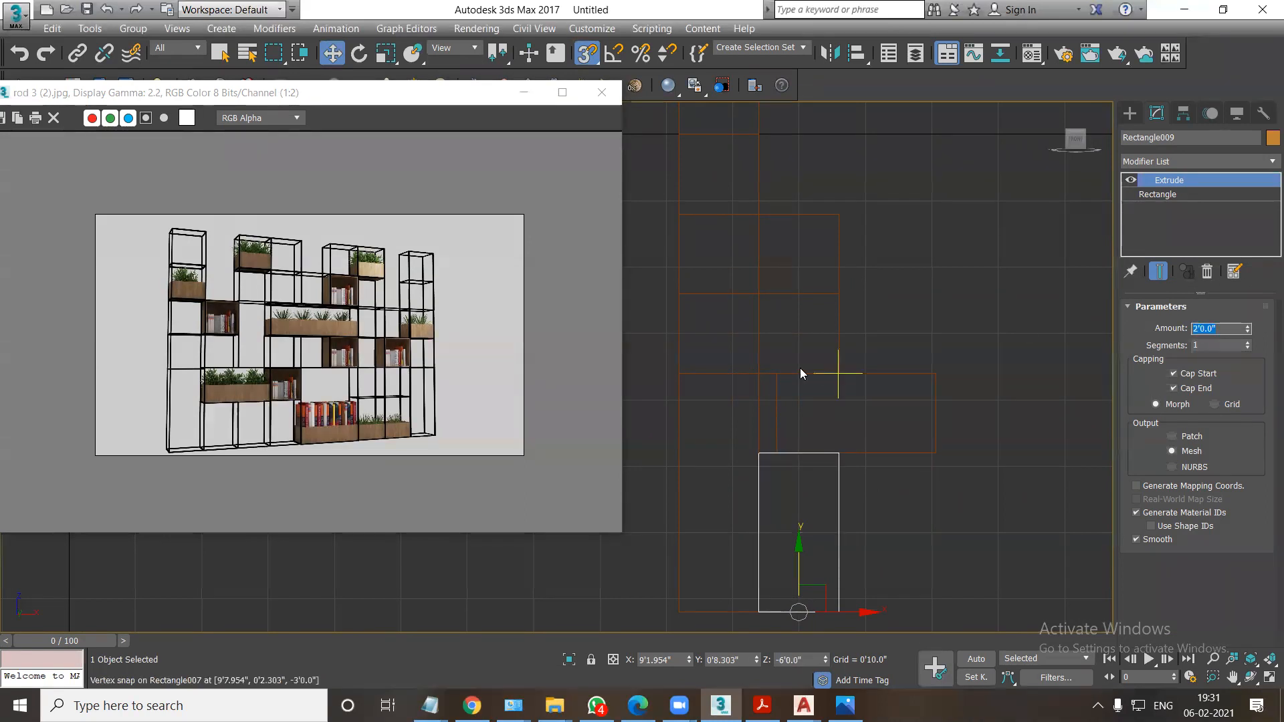
Snap the 2-foot-wide box's upper corner to the right edge of the tall column and check the model in perspective.
left_click(771, 395)
left_click_drag(916, 450, 758, 373)
key("alt+w")
middle_click(851, 556)
key("alt+w")
scroll(785, 487, "down", 6)
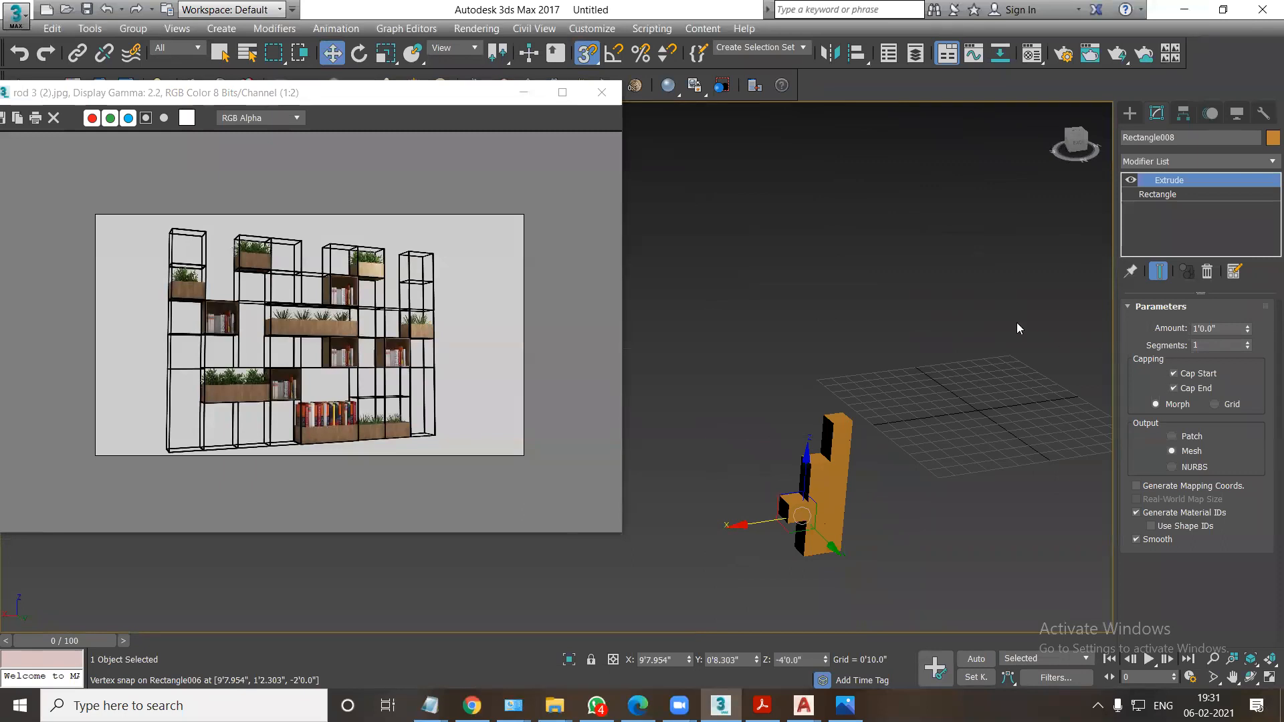
Select all nine boxes and apply one Lattice modifier to them together.
left_click(640, 372)
left_click_drag(851, 466, 937, 611)
left_click(1170, 163)
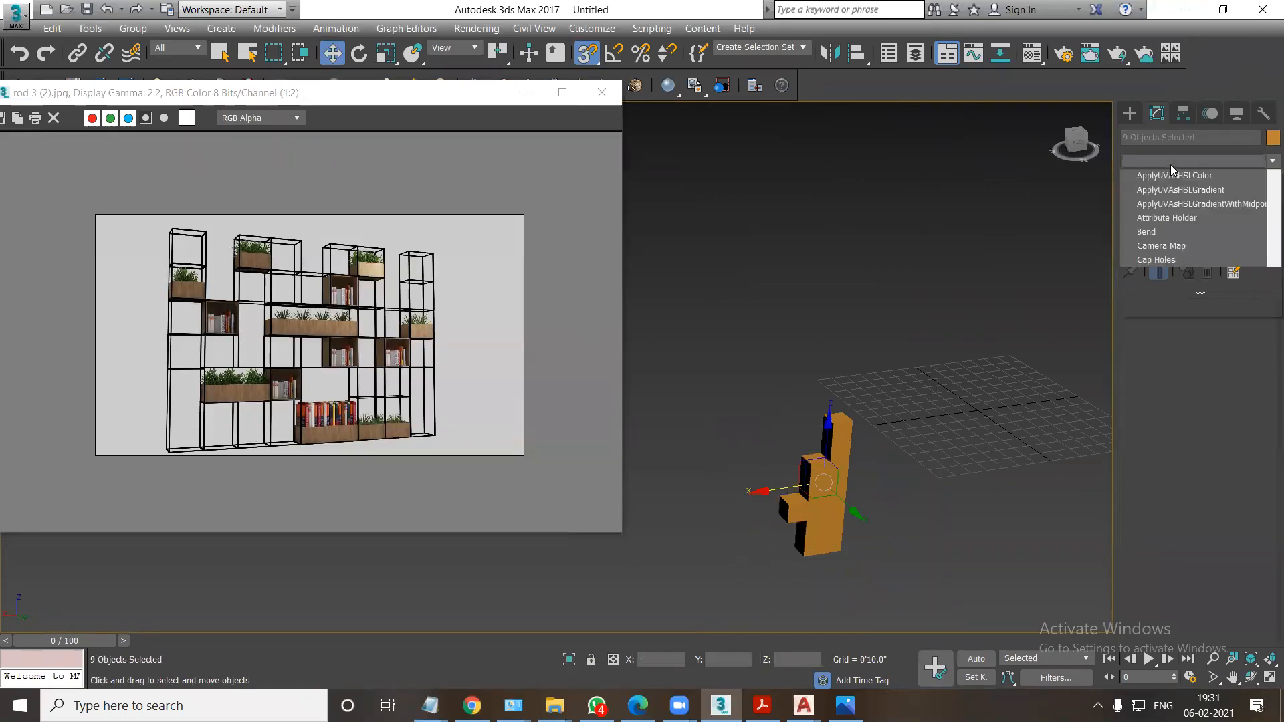
left_click(1161, 177)
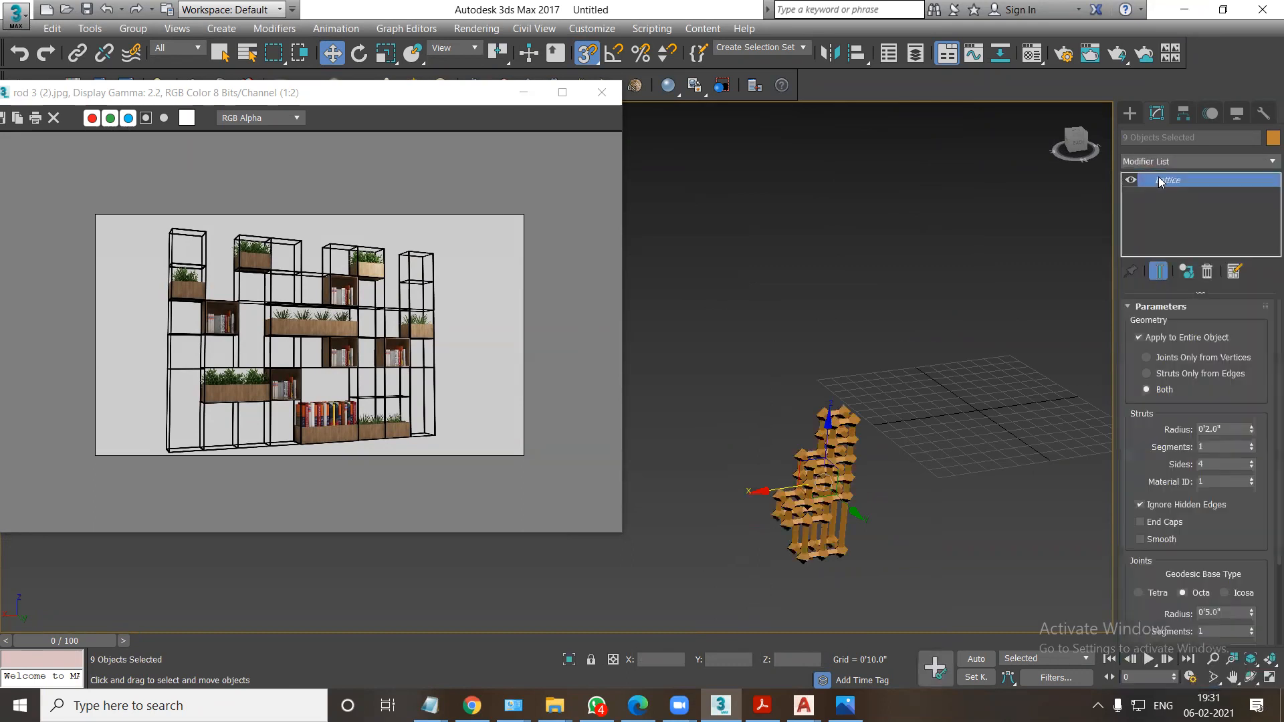
Set the lattice strut radius to 0.5 inches and turn on strut smoothing.
key("z")
middle_click_drag(749, 473, 899, 445)
left_click(1224, 428)
type(".")
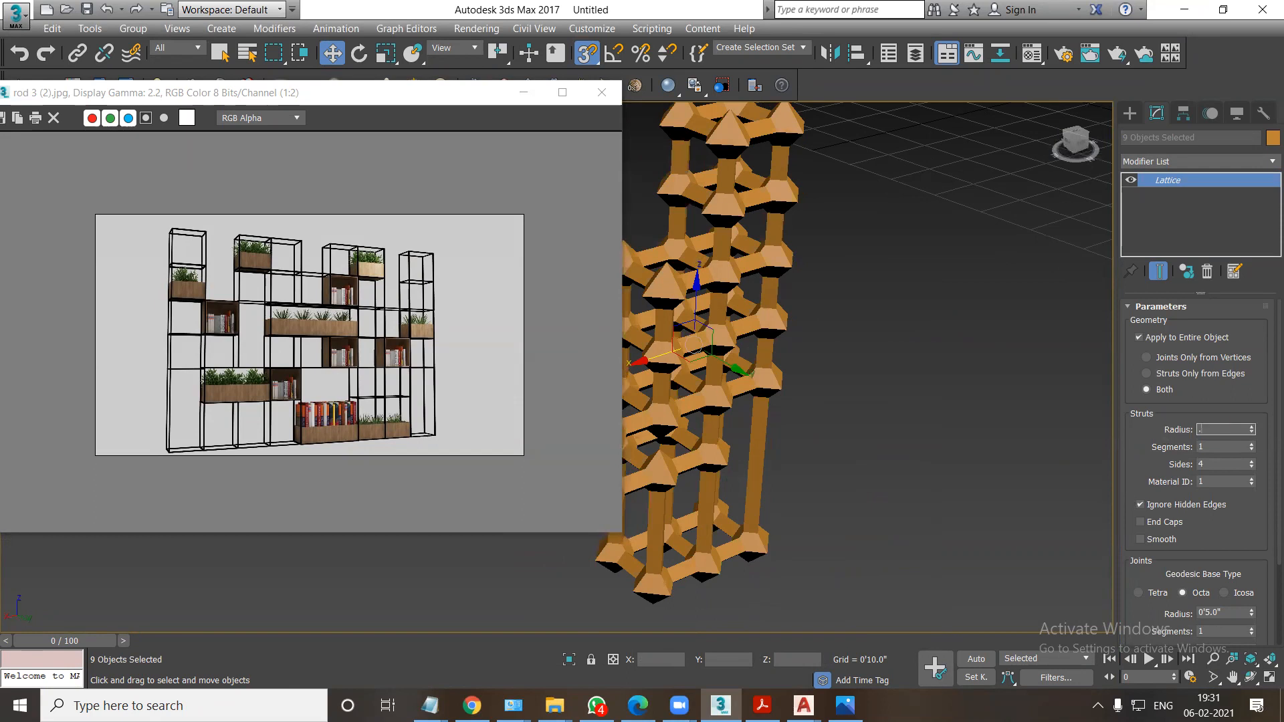
type("5")
key("Return")
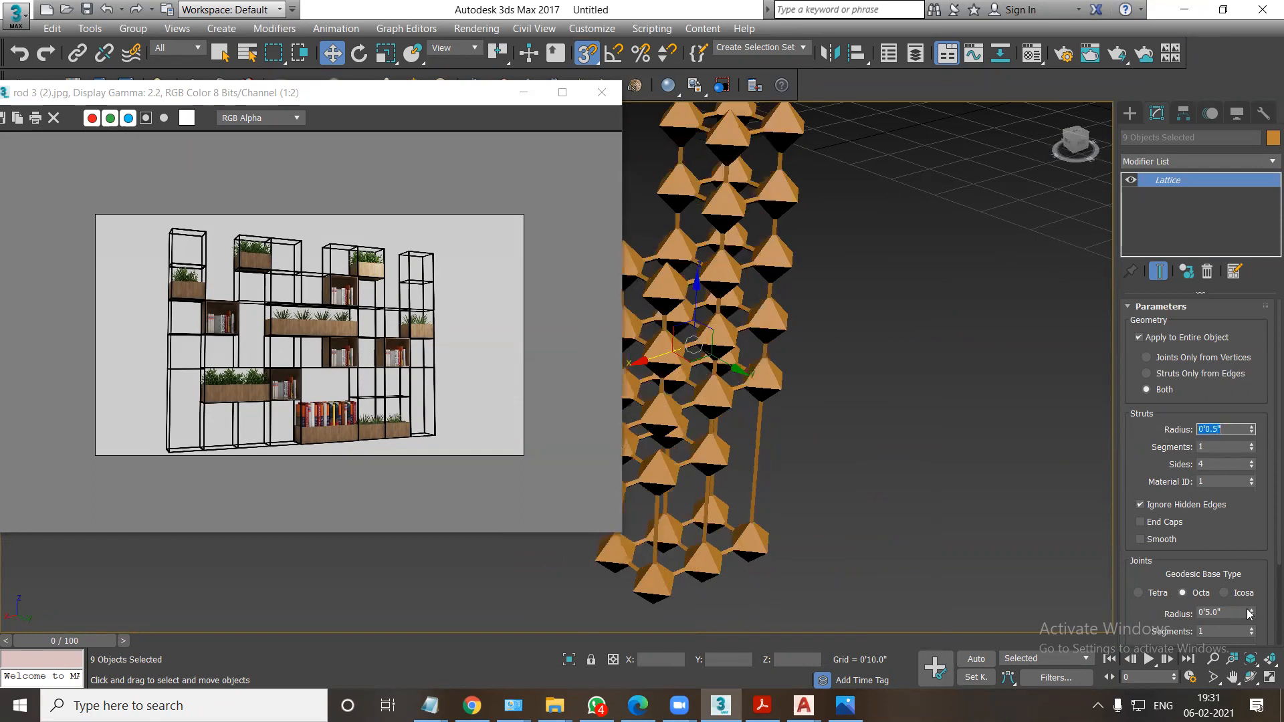
left_click(1140, 539)
Set the lattice joint radius to 0.5 inches and inspect the rod frame from another side.
left_click(1222, 611)
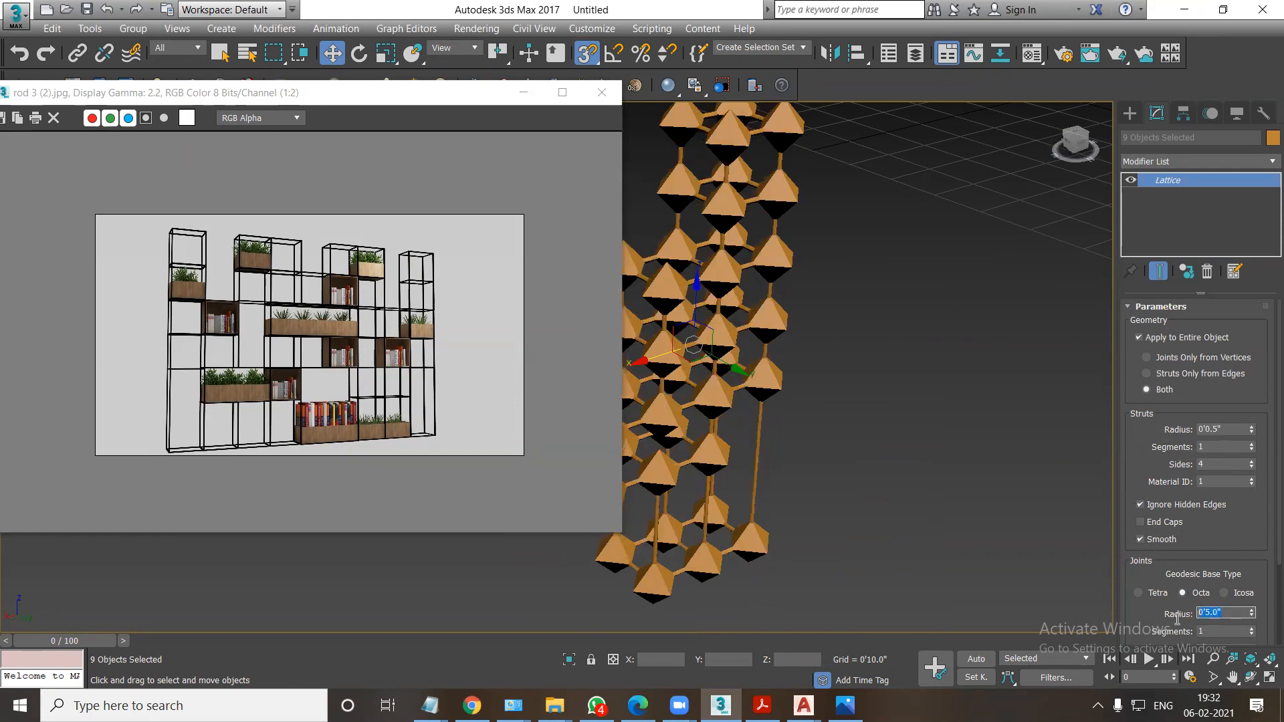
type(".5")
key("Return")
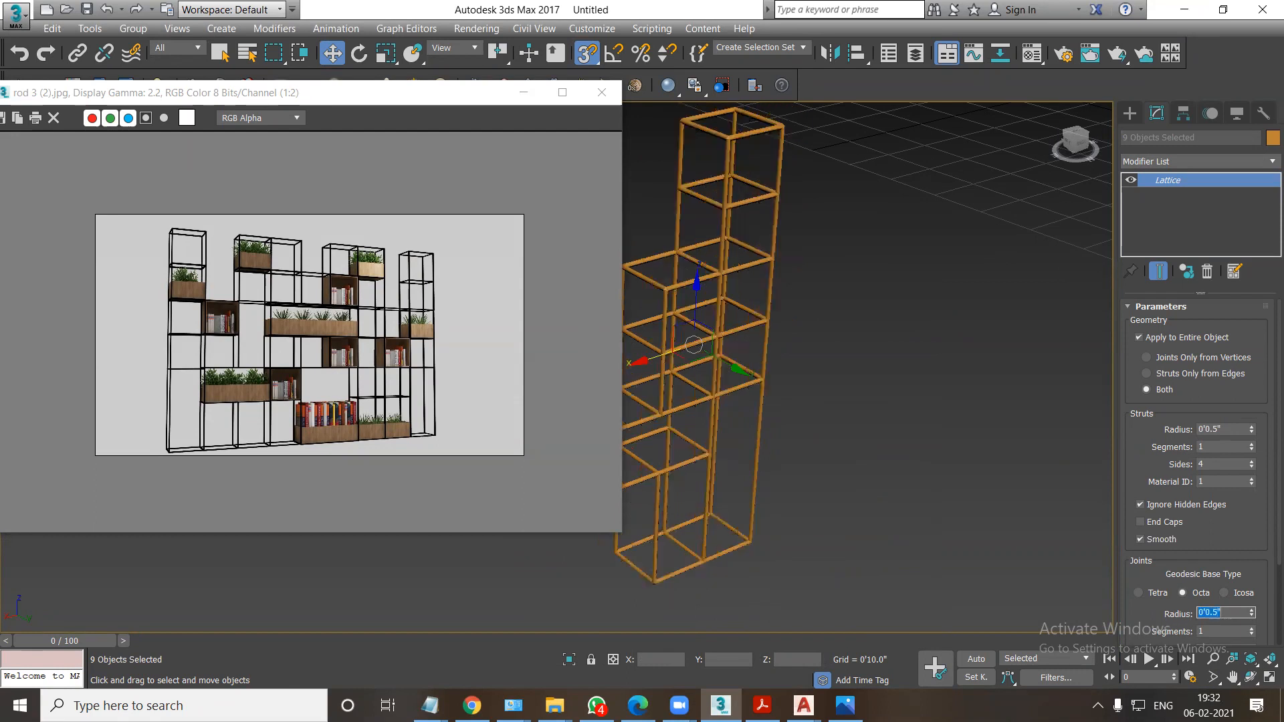
middle_click_drag(1065, 576, 1072, 448, "alt")
middle_click_drag(898, 441, 903, 465, "alt")
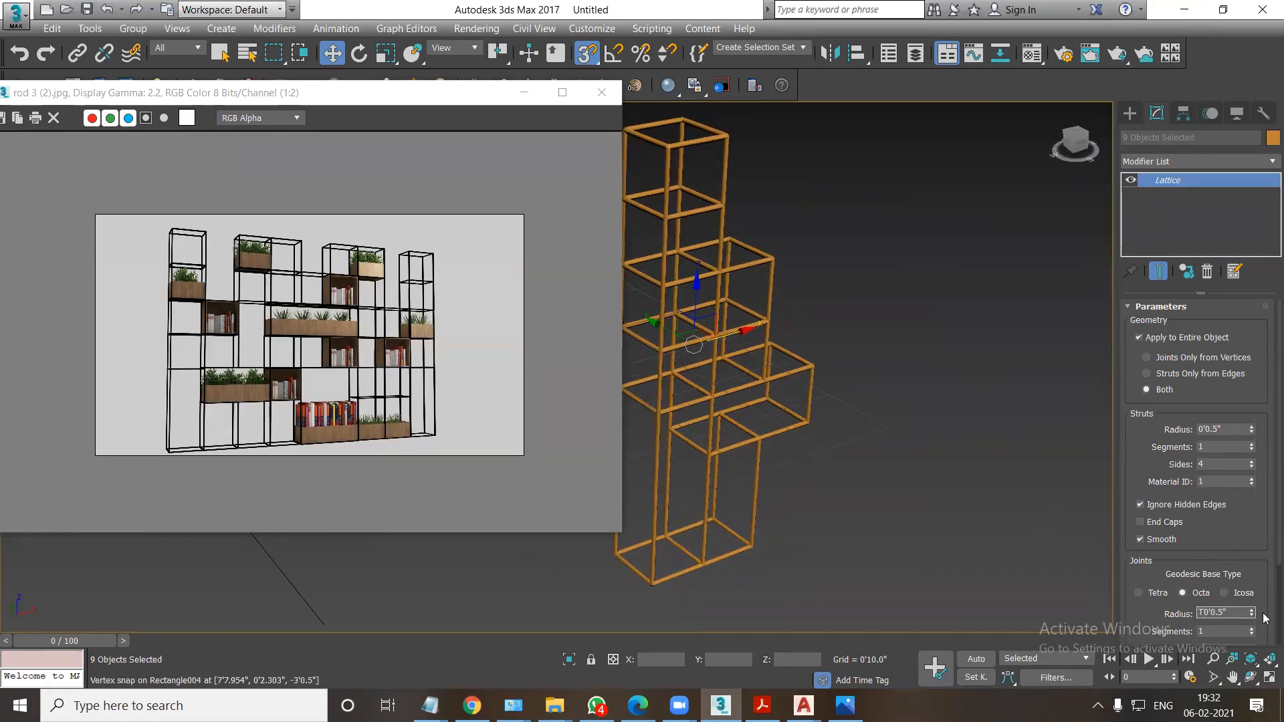
Draw a box about 11.5 by 11.5 inches and 4 feet high over the frame's first bay in the top view.
left_click(849, 452)
key("t")
scroll(807, 322, "up", 4)
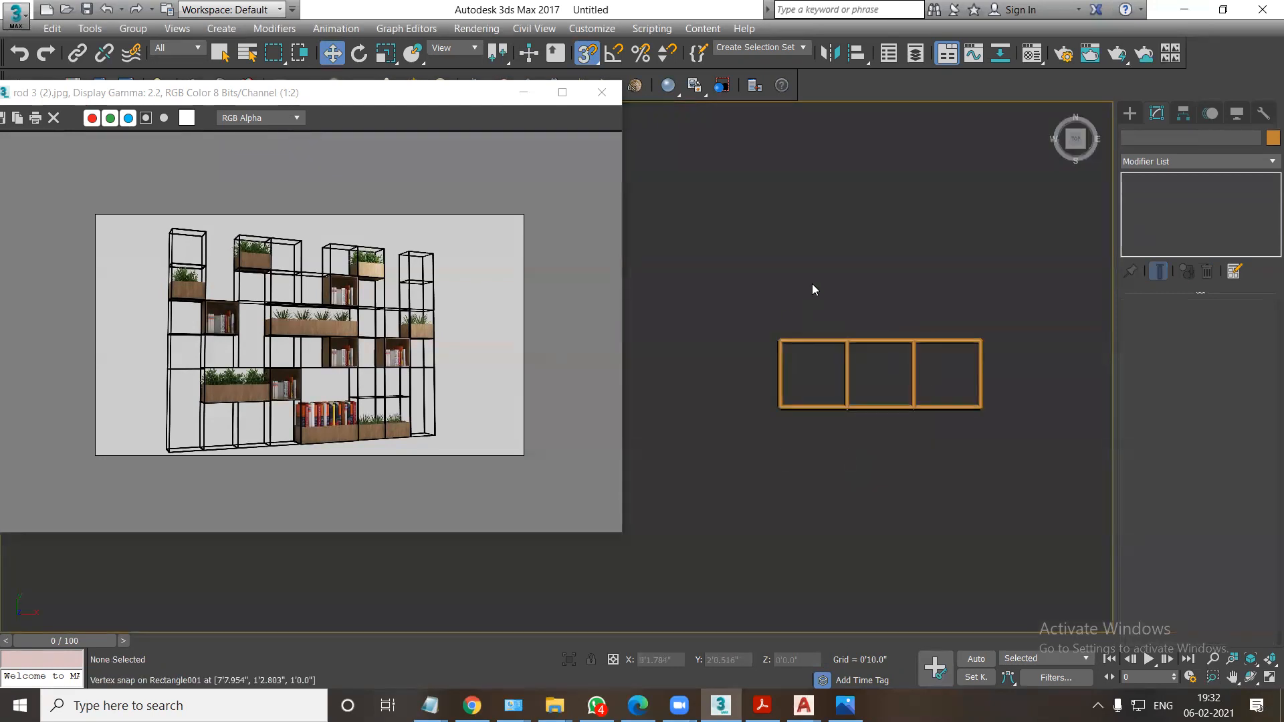
left_click(1130, 113)
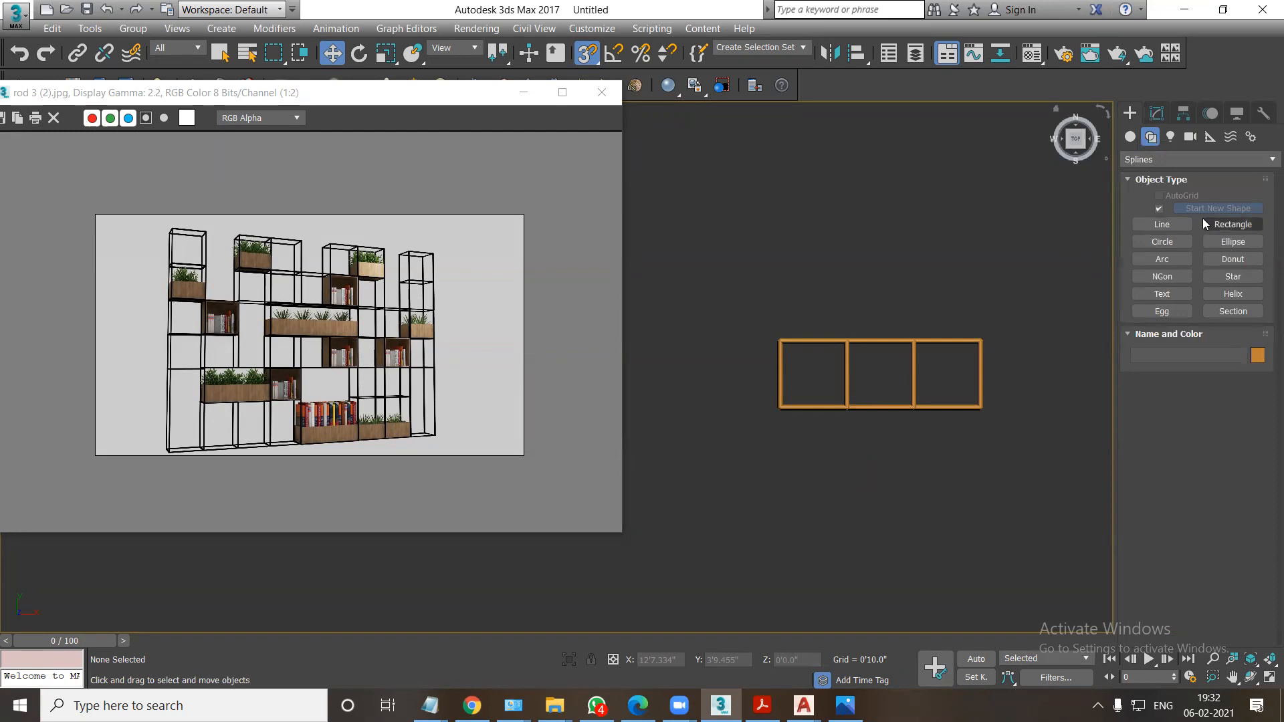
left_click(1131, 135)
left_click(1164, 212)
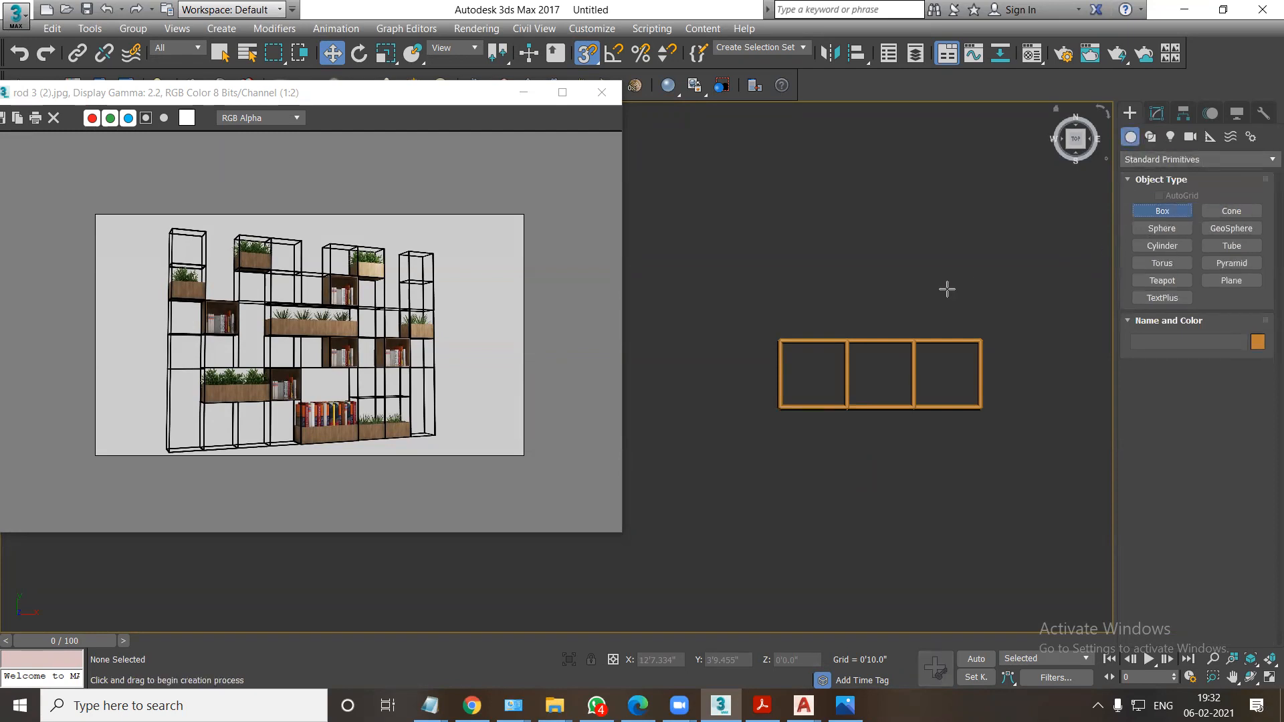
scroll(889, 318, "up", 1)
middle_click_drag(782, 396, 709, 415)
scroll(723, 389, "up", 2)
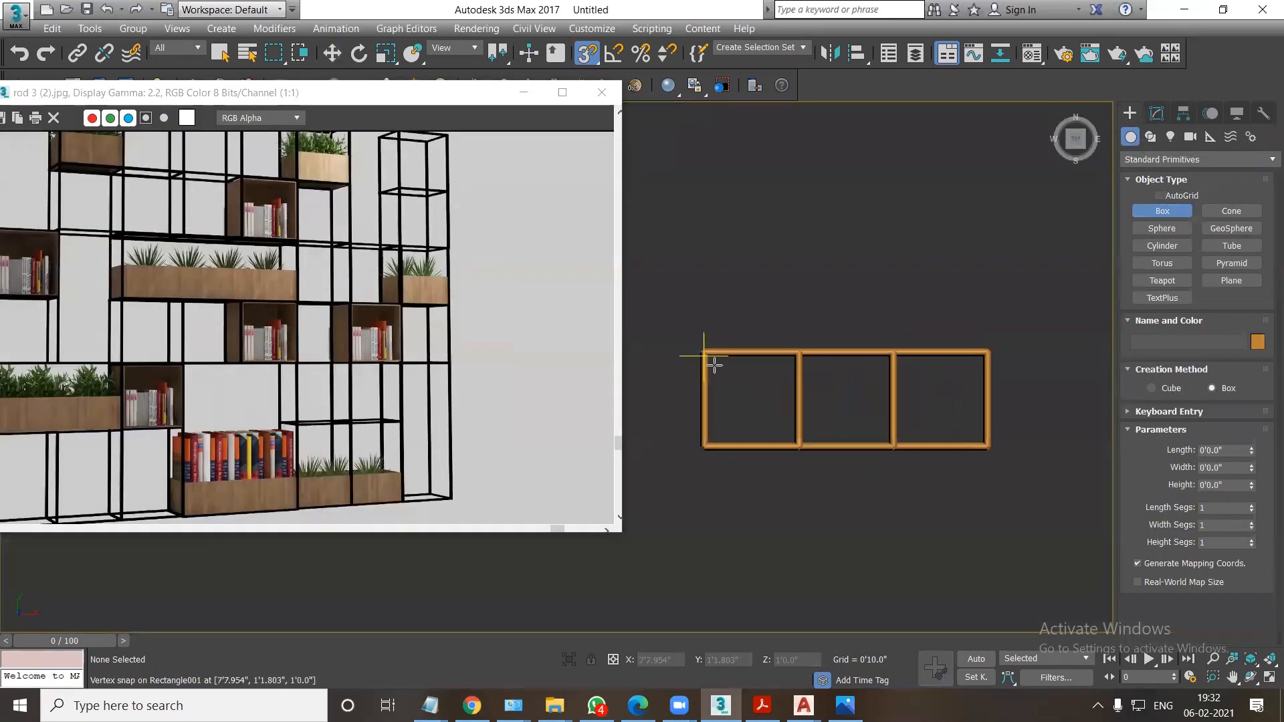
left_click_drag(710, 357, 769, 417)
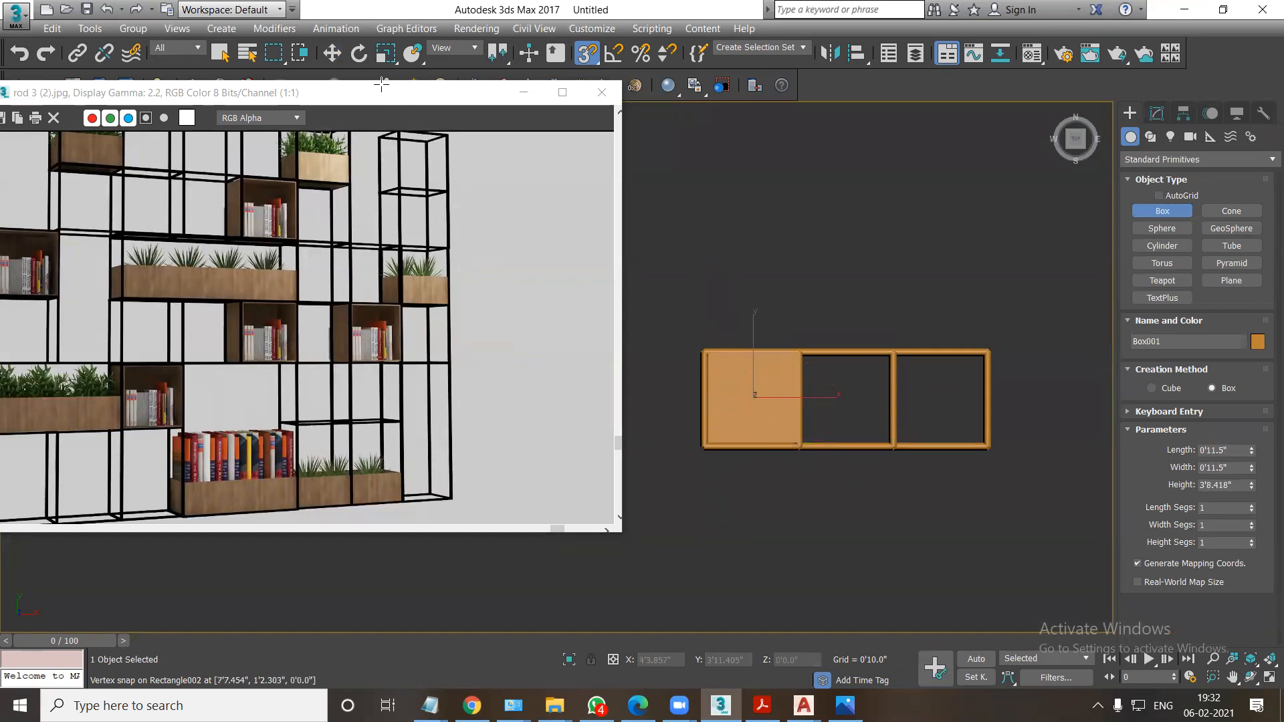
Move the new box down in the front view, snapping its base to the bottom of the frame's top compartment.
left_click(332, 53)
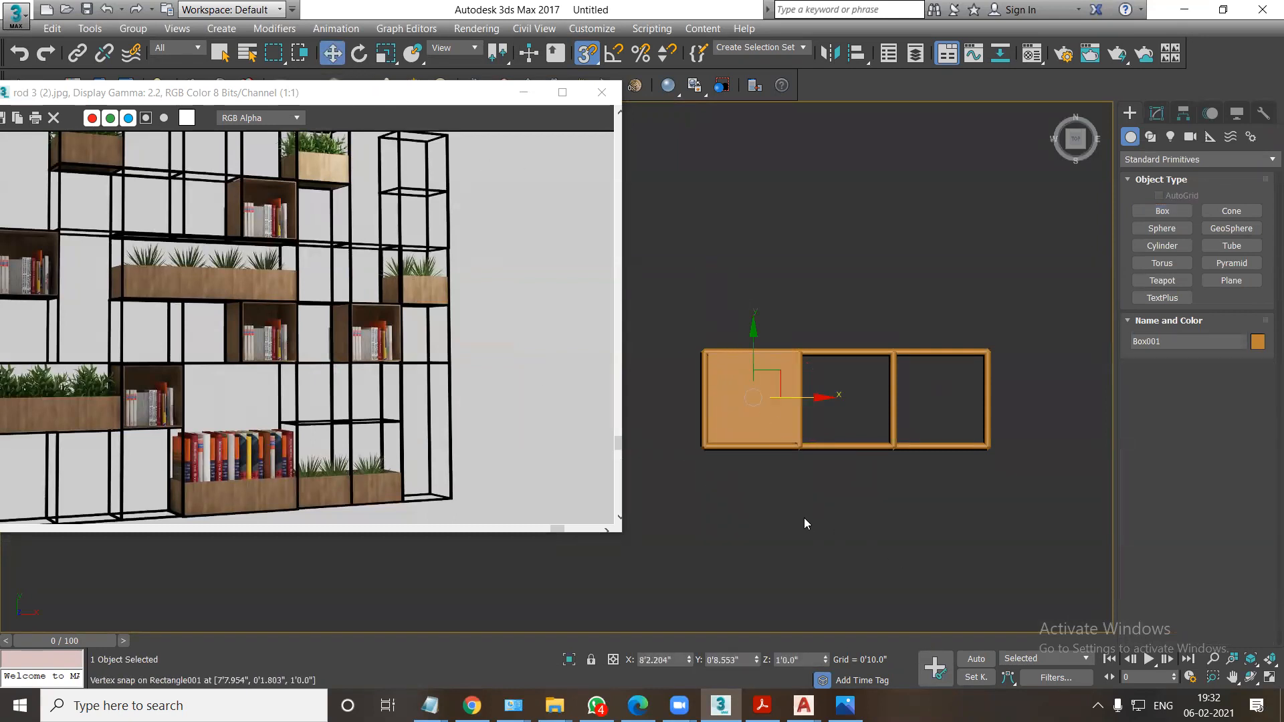
key("f")
scroll(761, 477, "down", 4)
mouse_move(668, 496)
middle_mouse_down()
mouse_move(808, 452)
mouse_move(736, 317)
middle_mouse_up()
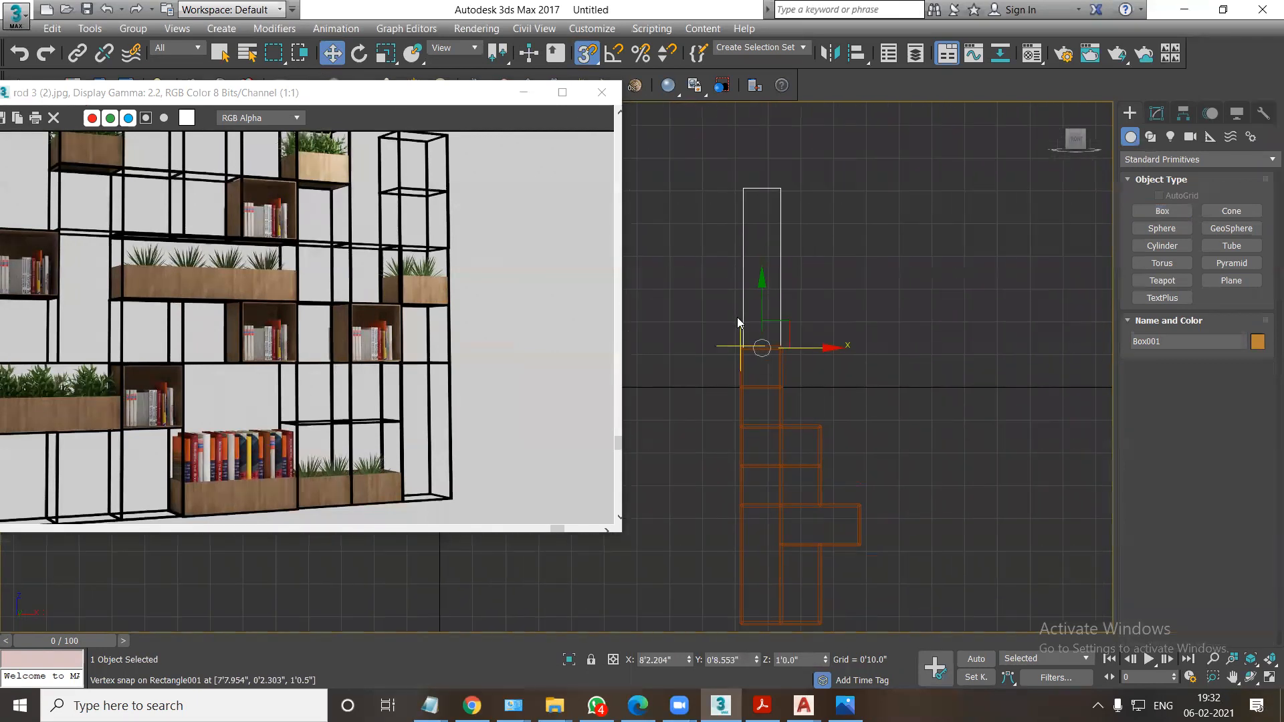
left_click_drag(760, 296, 754, 388)
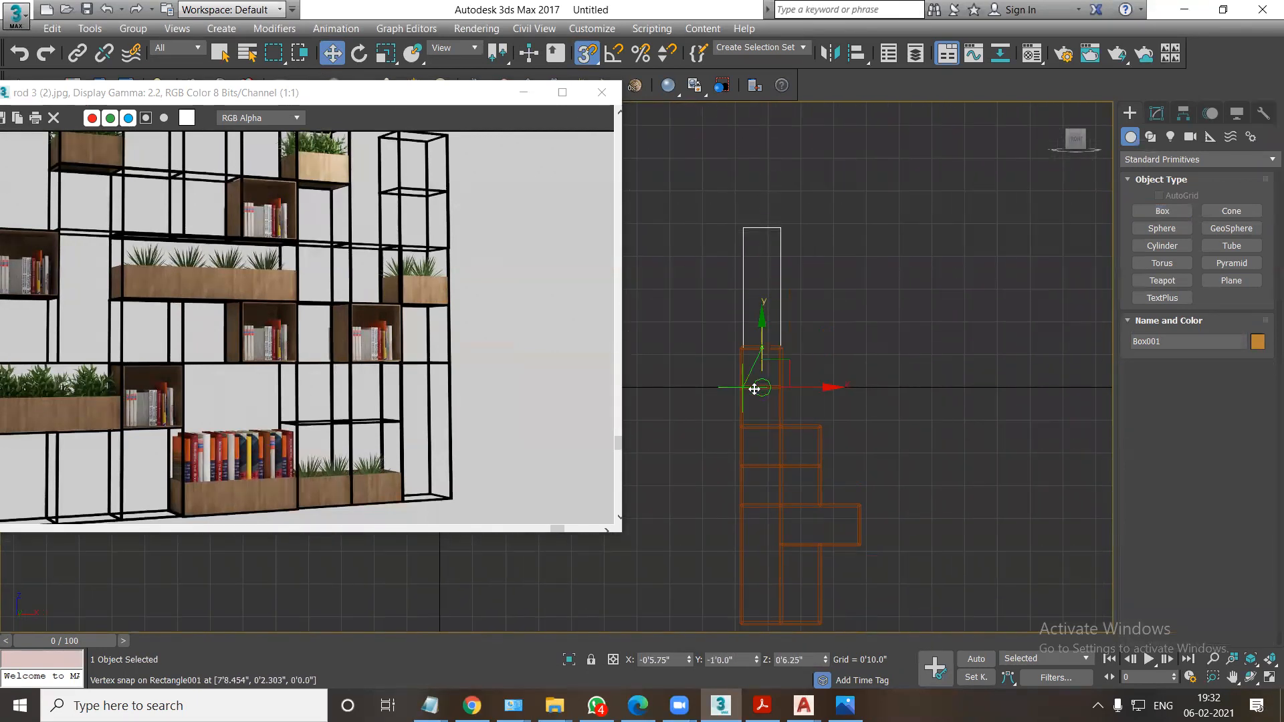
Set the box's height to 6 inches and inspect it in shaded perspective inside the frame's top compartment.
left_click(1156, 113)
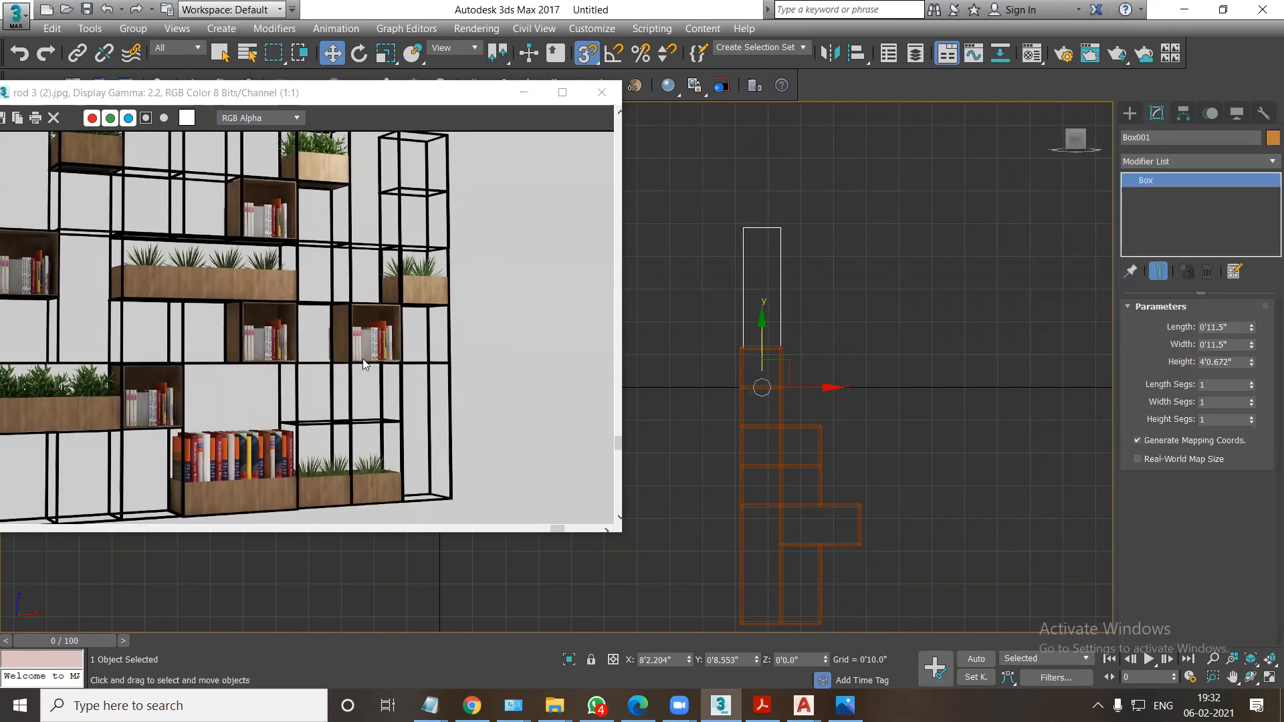
scroll(362, 358, "down", 1)
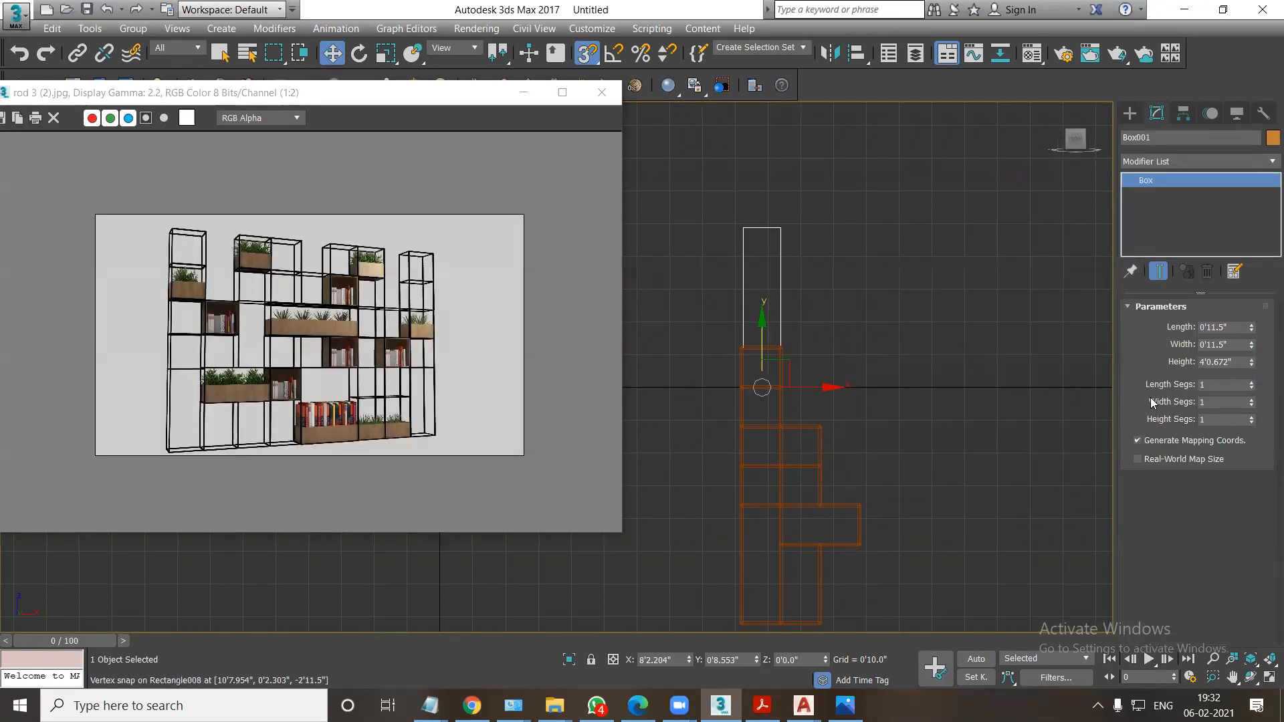
left_click(1220, 361)
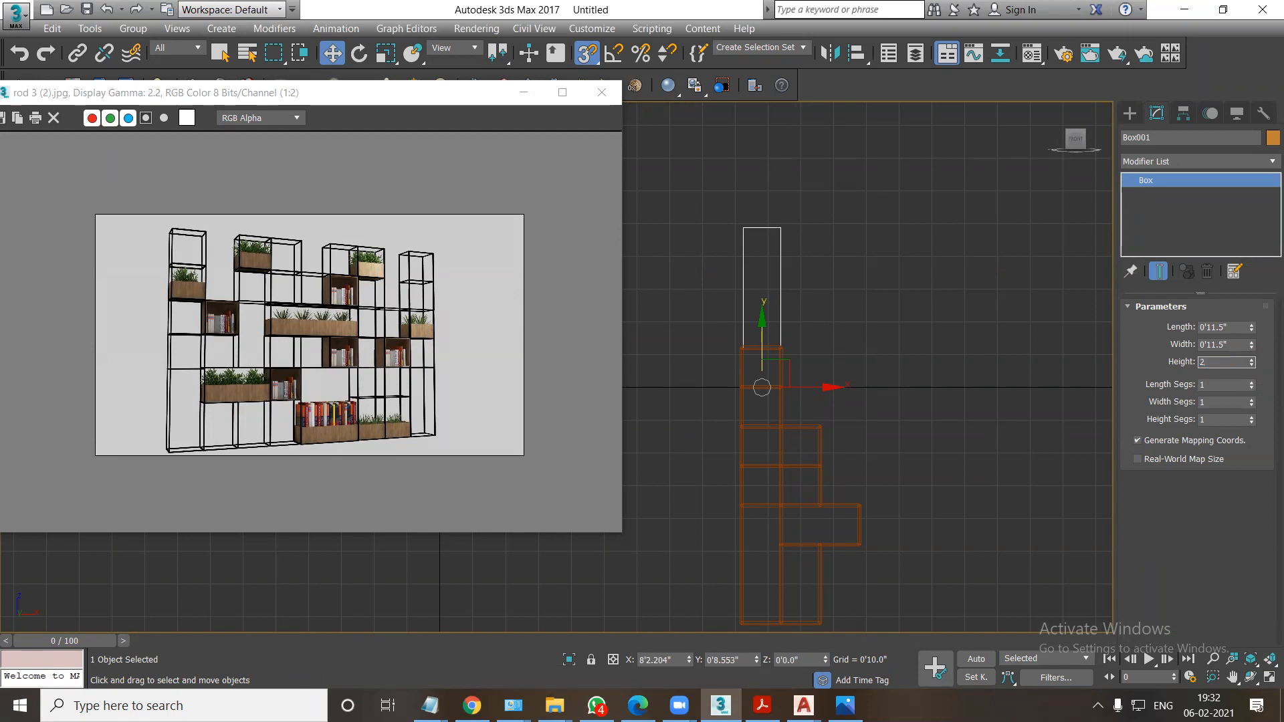
key("Return")
left_click_drag(1250, 367, 1254, 419)
middle_click_drag(774, 433, 805, 467, "alt")
key("F3")
scroll(765, 375, "up", 3)
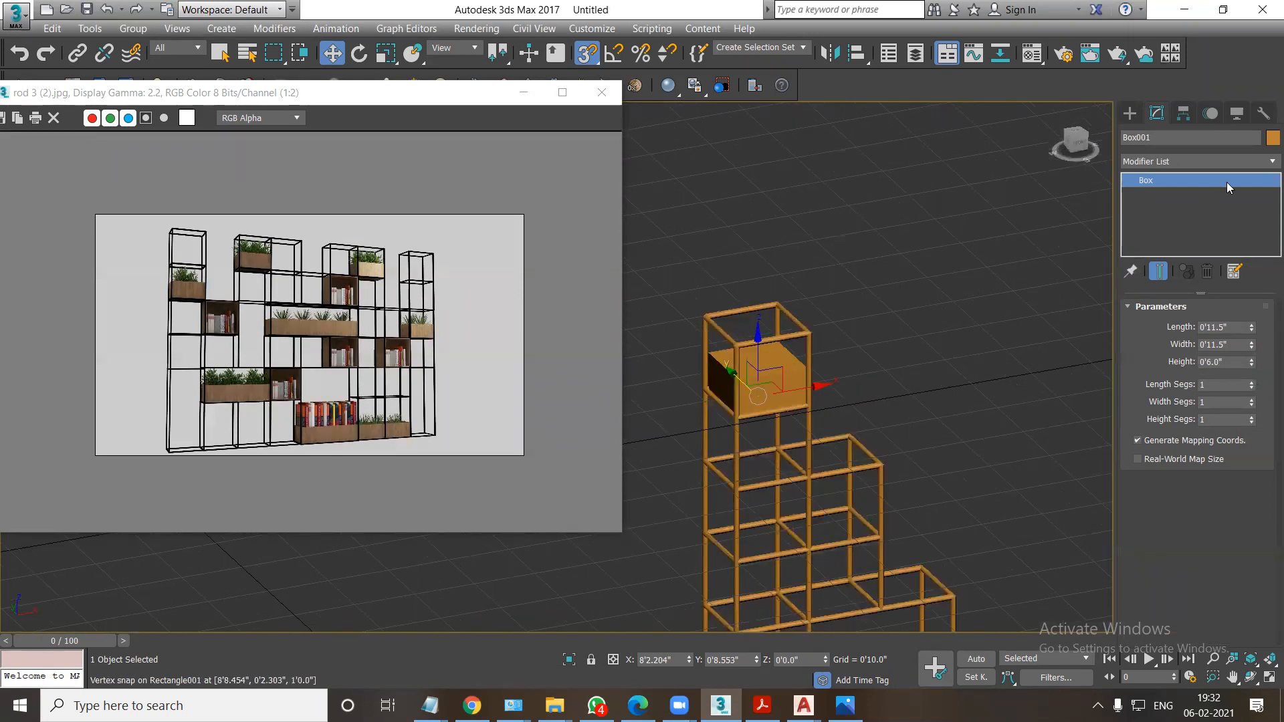
Change the planter box's object colour to teal.
left_click(1272, 137)
left_click(651, 344)
left_click(733, 438)
scroll(737, 418, "up", 4)
middle_click_drag(746, 353, 751, 395, "alt")
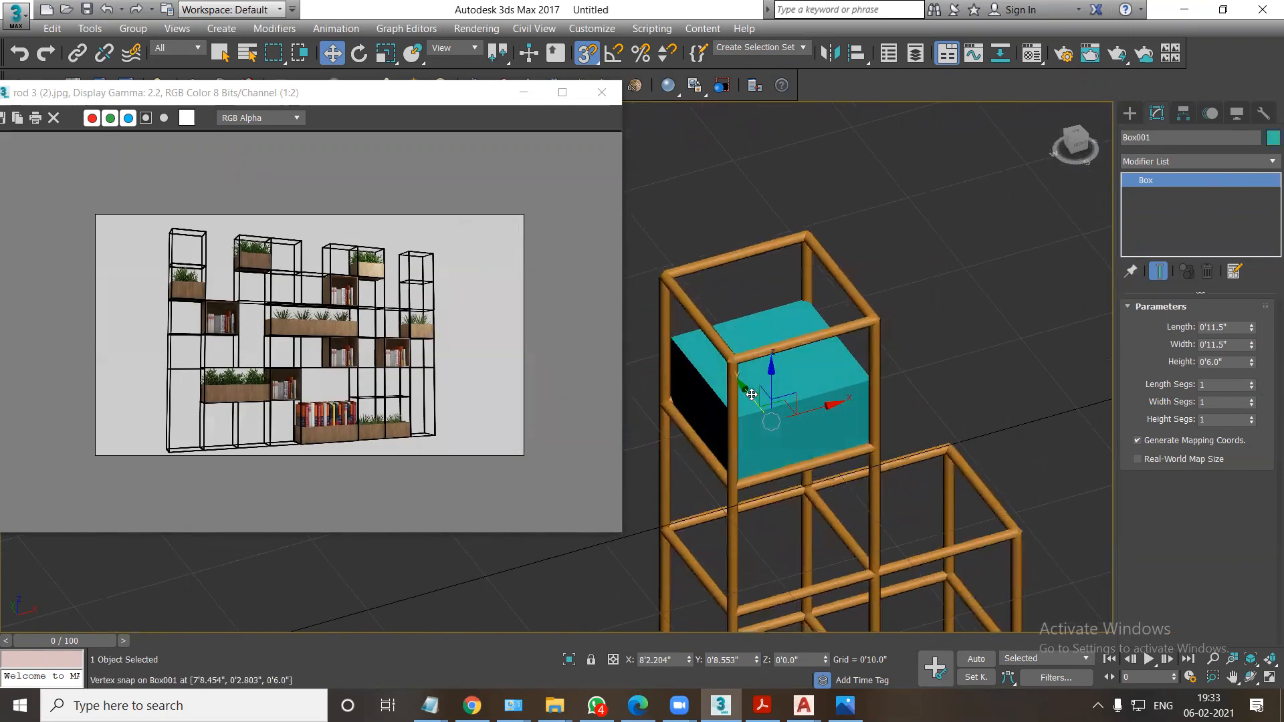
Add an Edit Poly modifier to the box and inset its top polygon slightly to form a thin rim.
left_click(1143, 163)
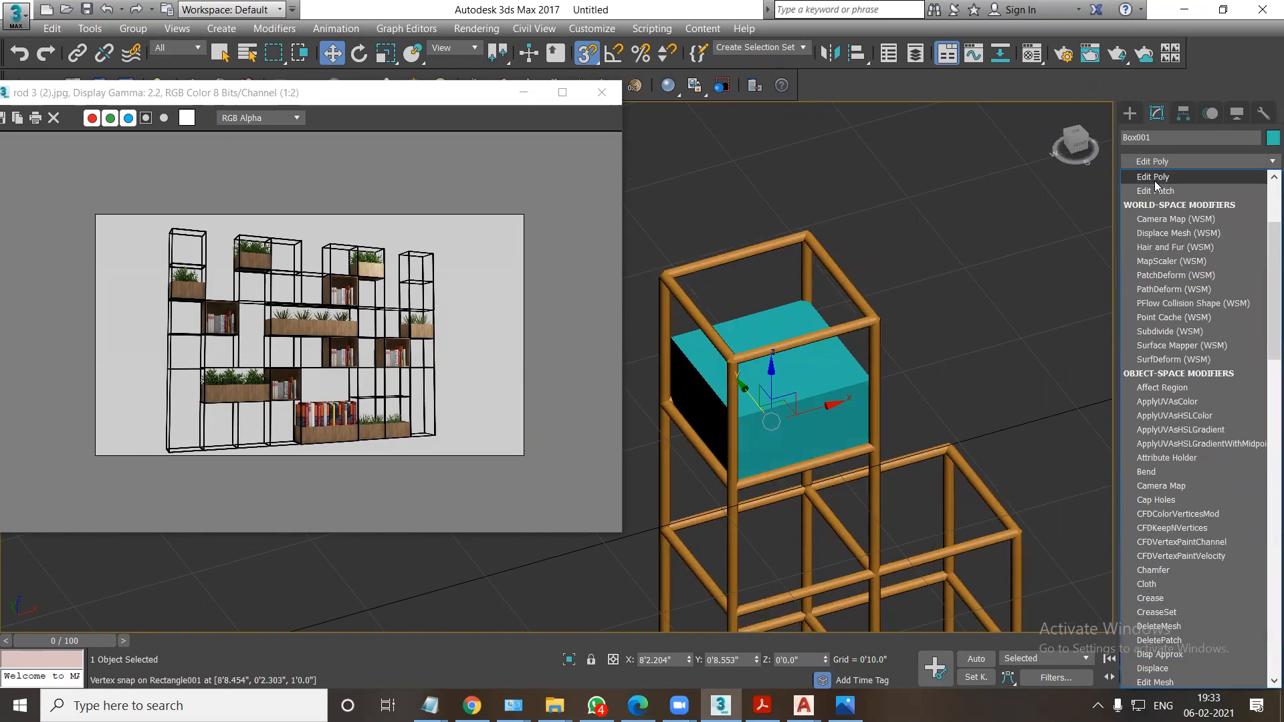
left_click(1154, 181)
left_click(1176, 236)
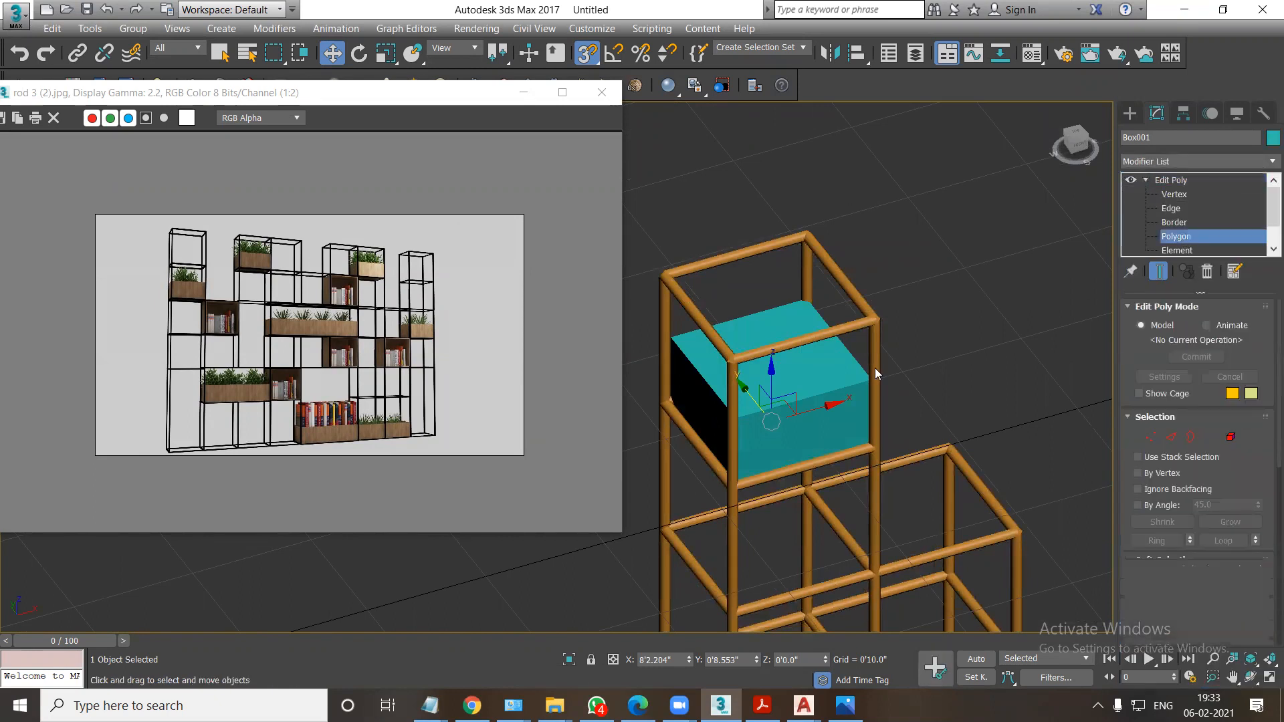
left_click(786, 368)
scroll(1235, 460, "down", 1)
scroll(1235, 460, "down", 3)
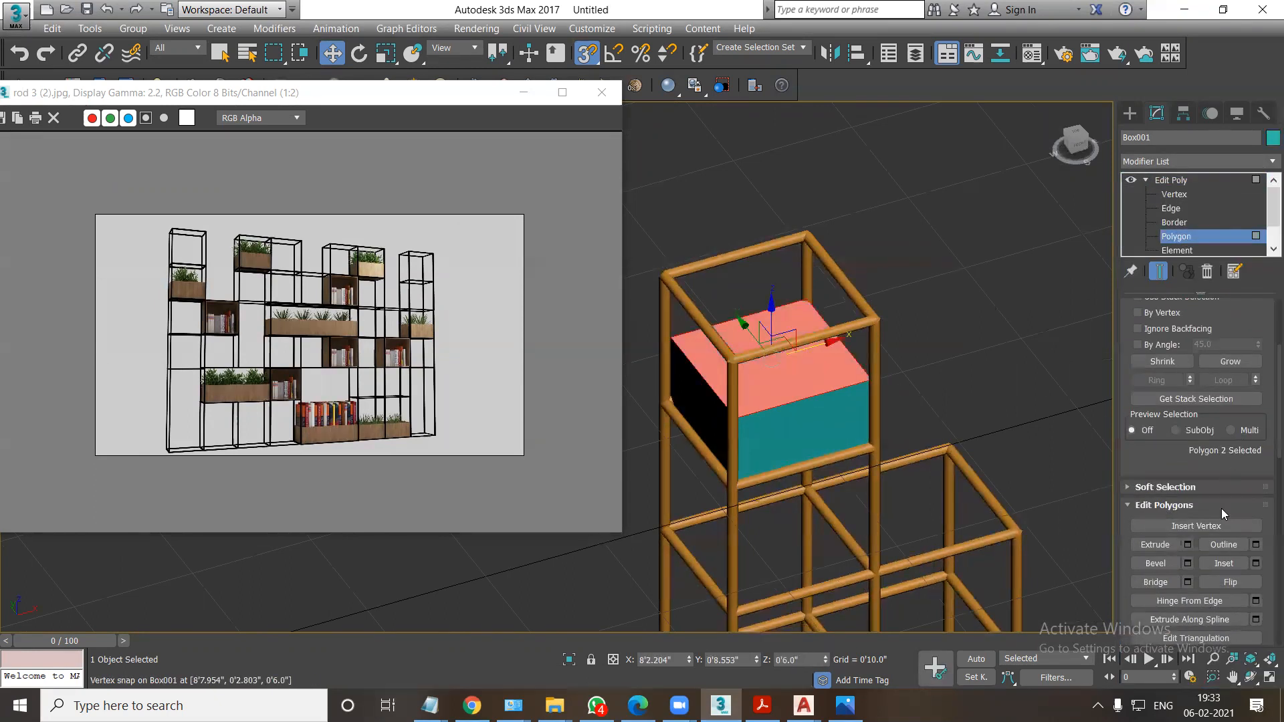
left_click(1217, 565)
left_click_drag(780, 387, 783, 391)
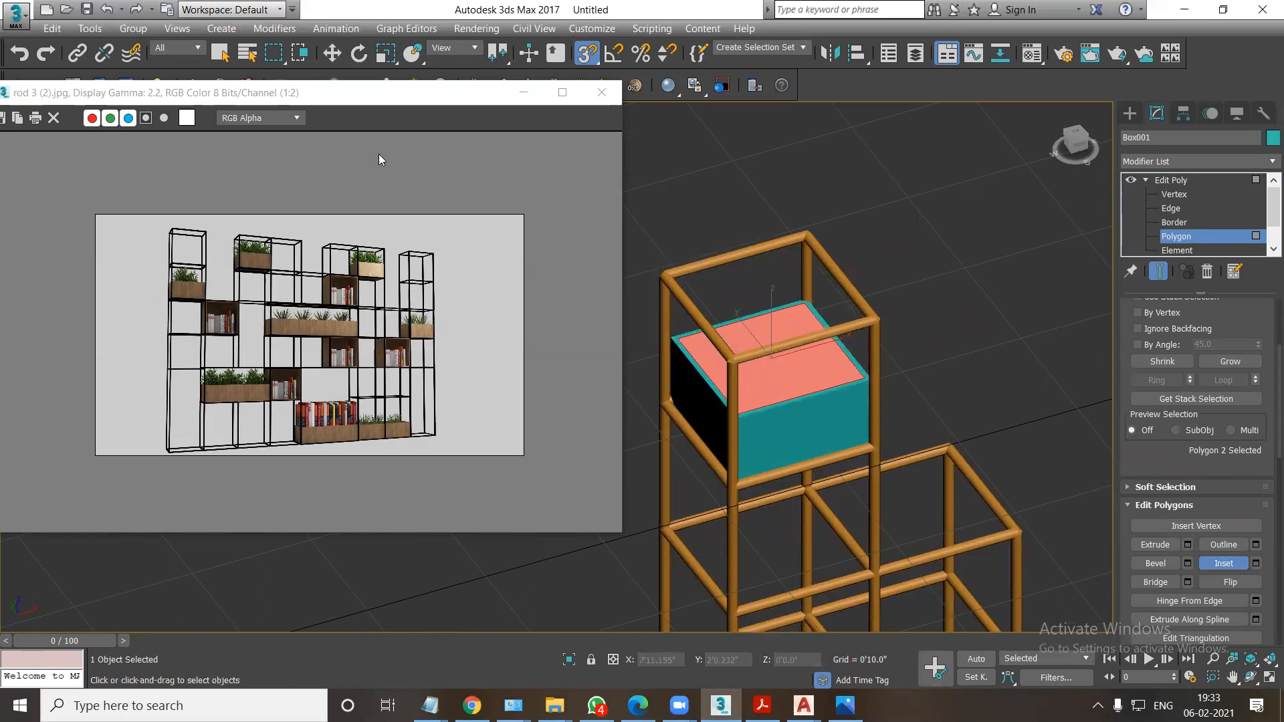
Extrude the inset top polygon downward by about 5.8 inches to hollow out the planter box.
left_click(332, 56)
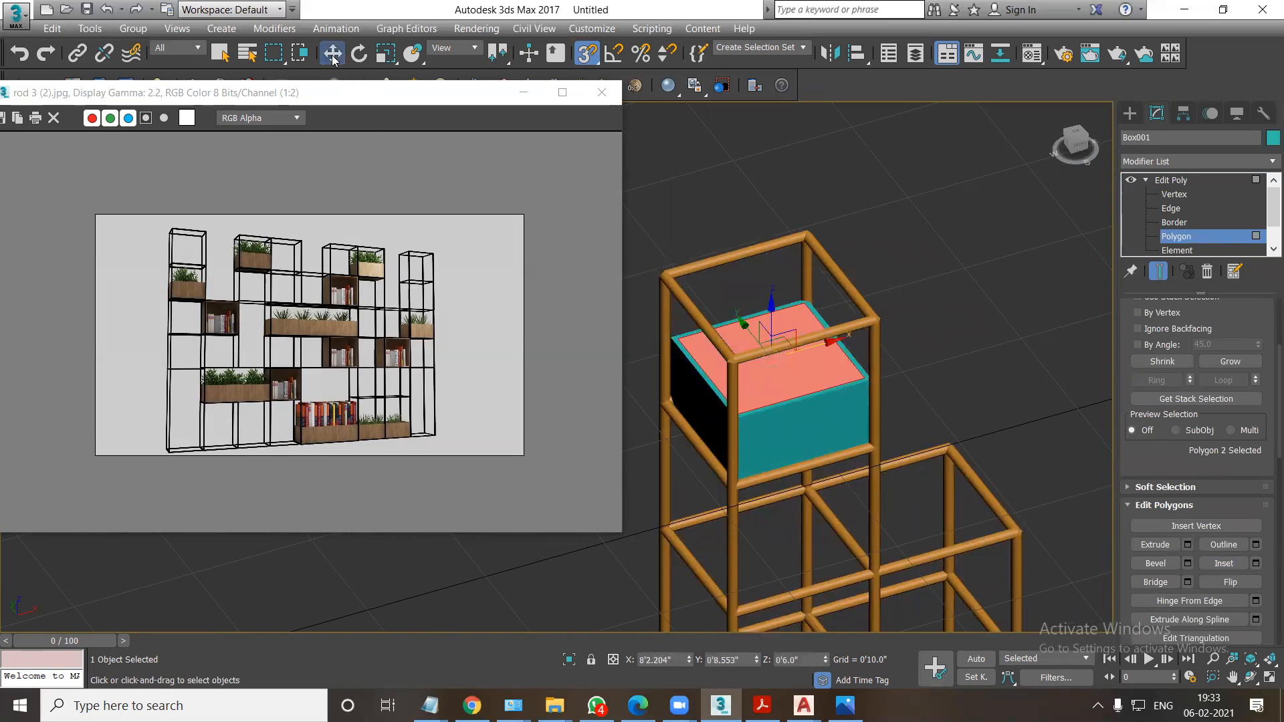
left_click(1187, 544)
left_click_drag(569, 399, 583, 479)
left_click(565, 423)
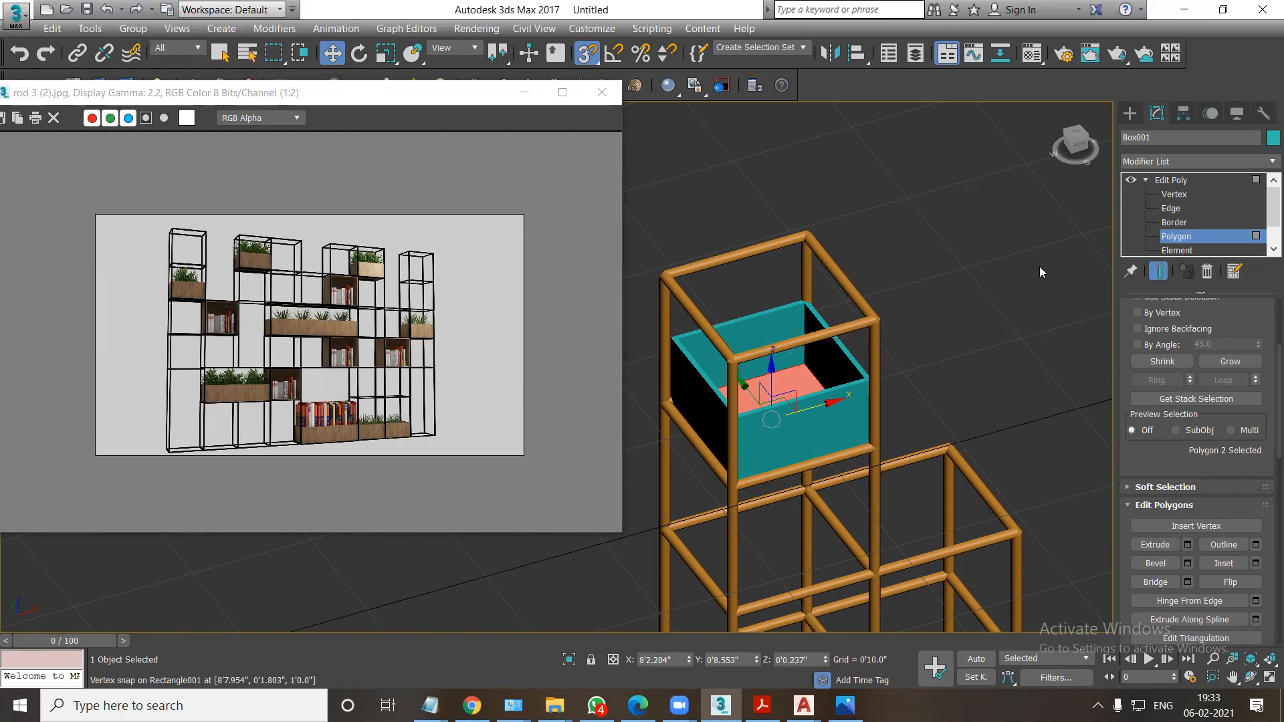
Start the Foliage tool from the AEC Extended objects and browse its favourite plants.
left_click(1129, 113)
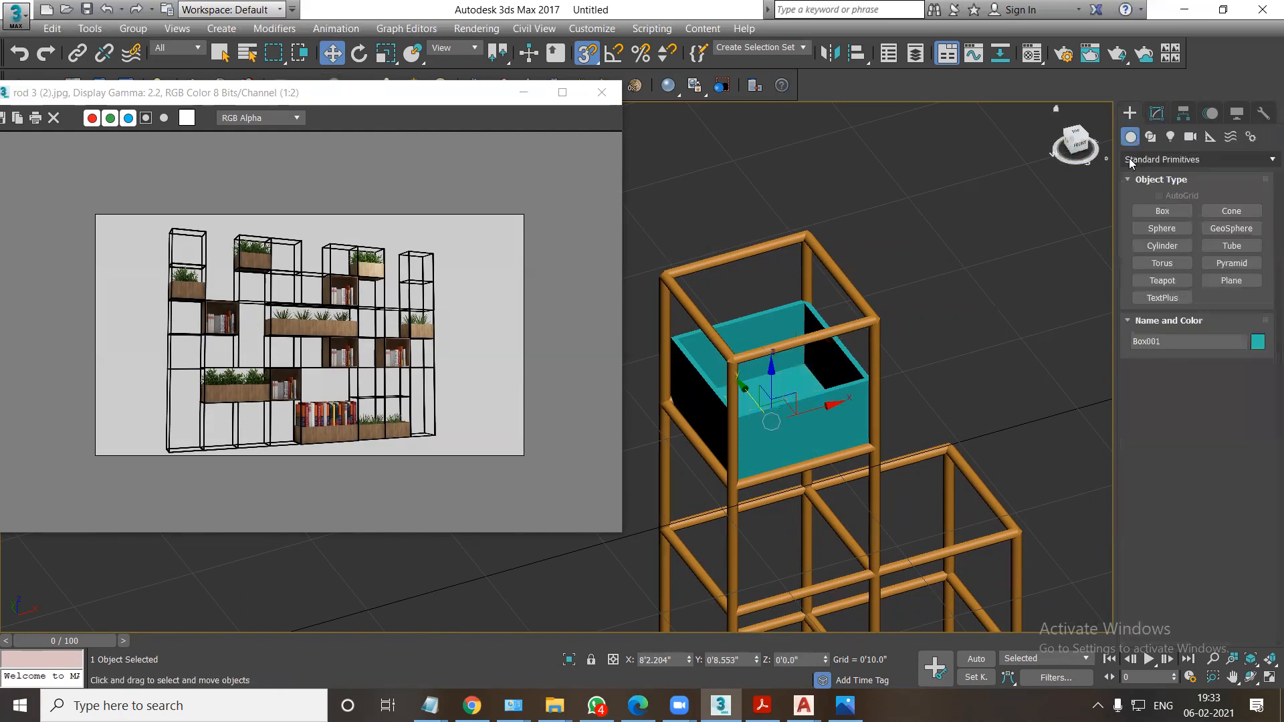
left_click(1130, 160)
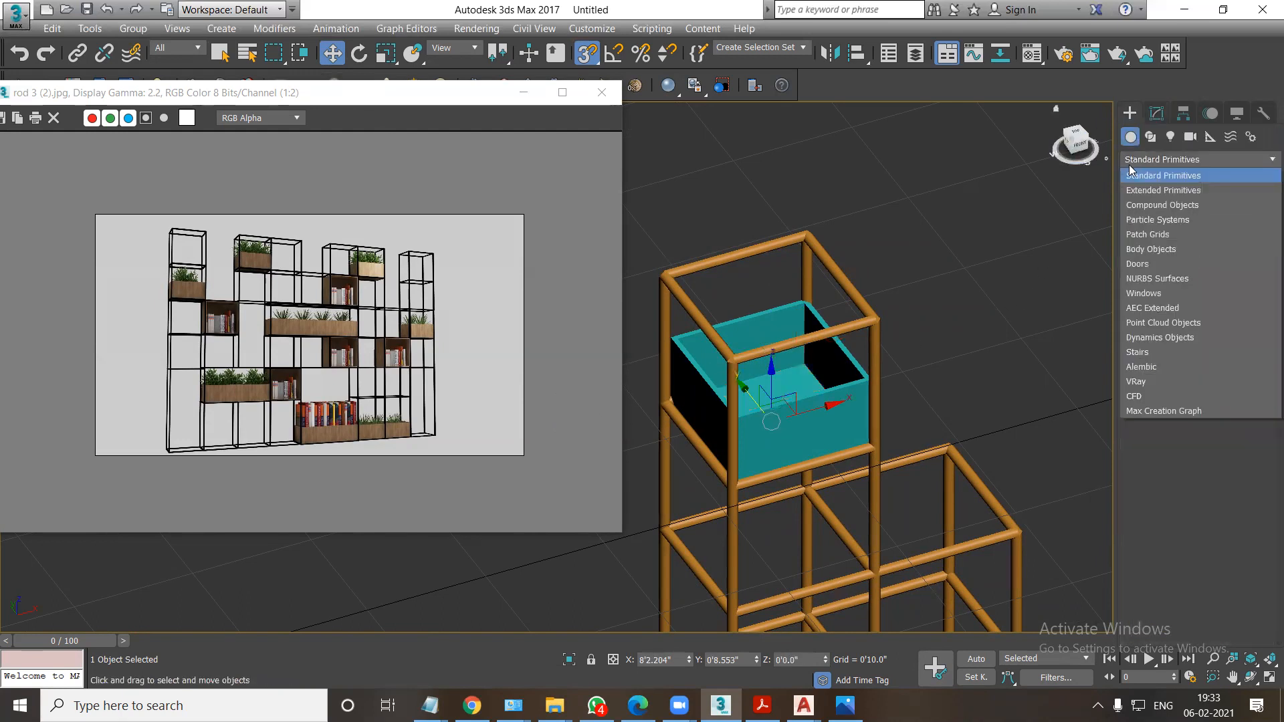
left_click(1132, 206)
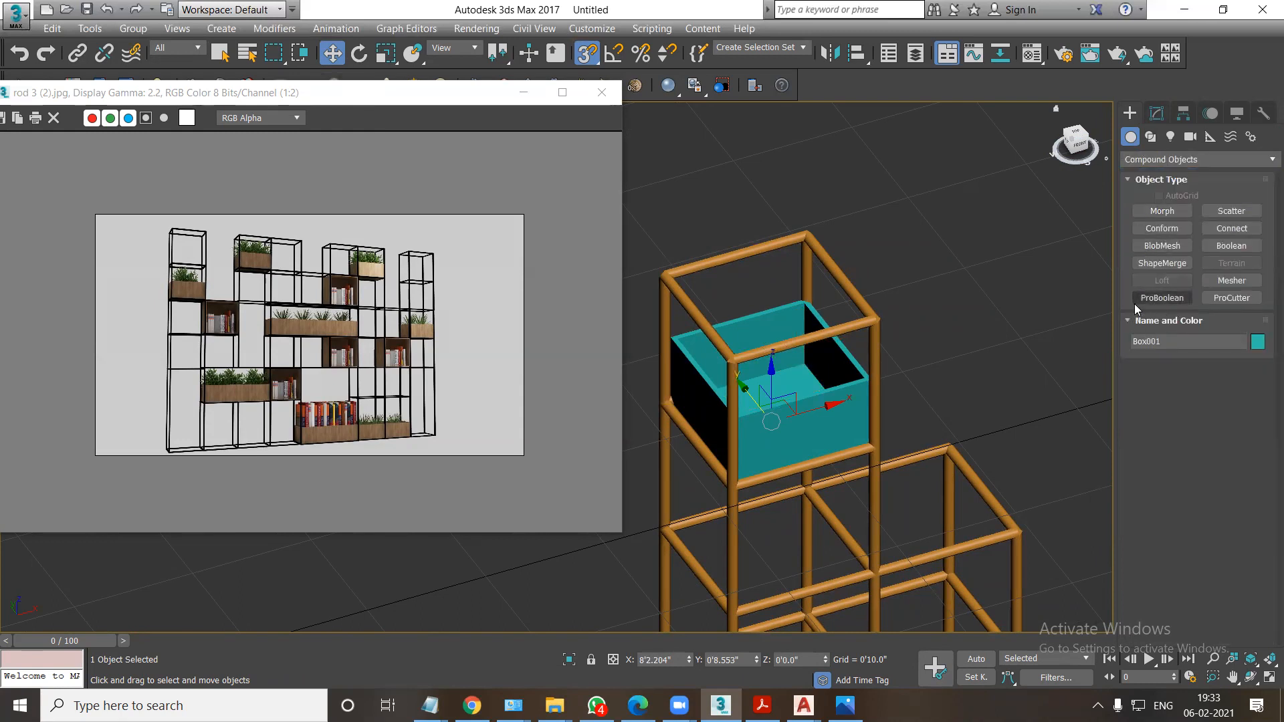
left_click(1145, 161)
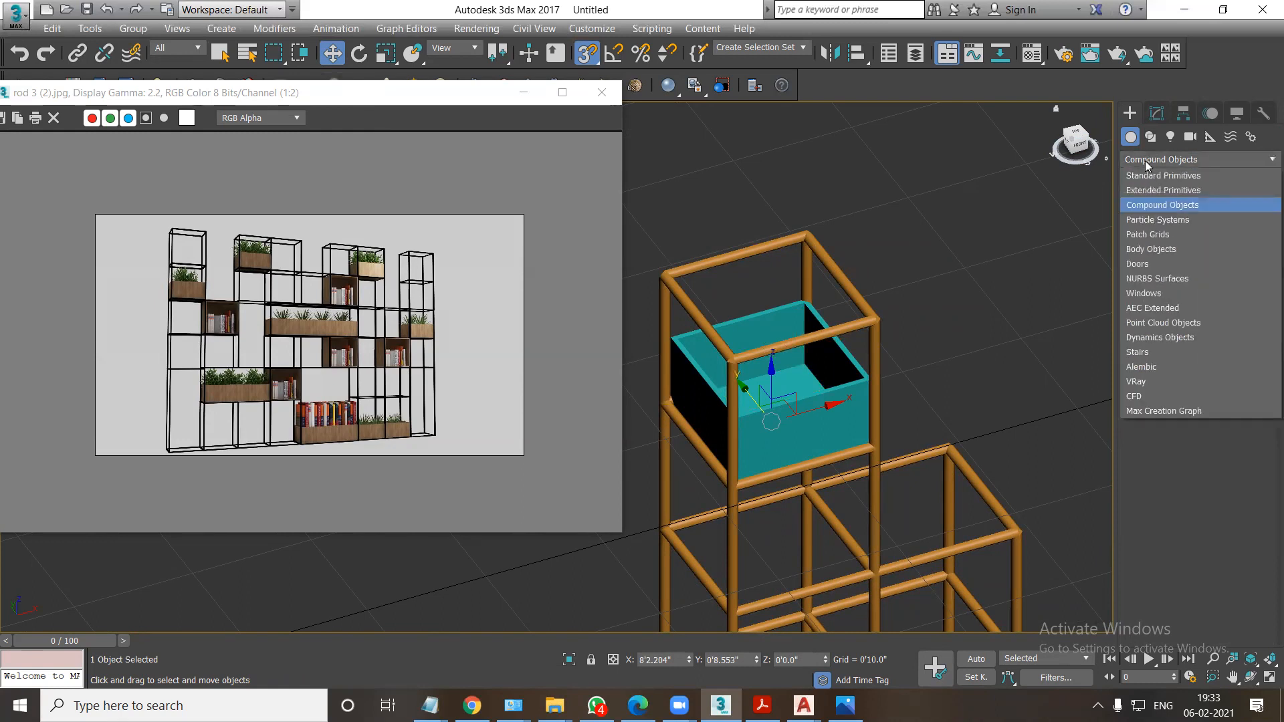
left_click(1152, 308)
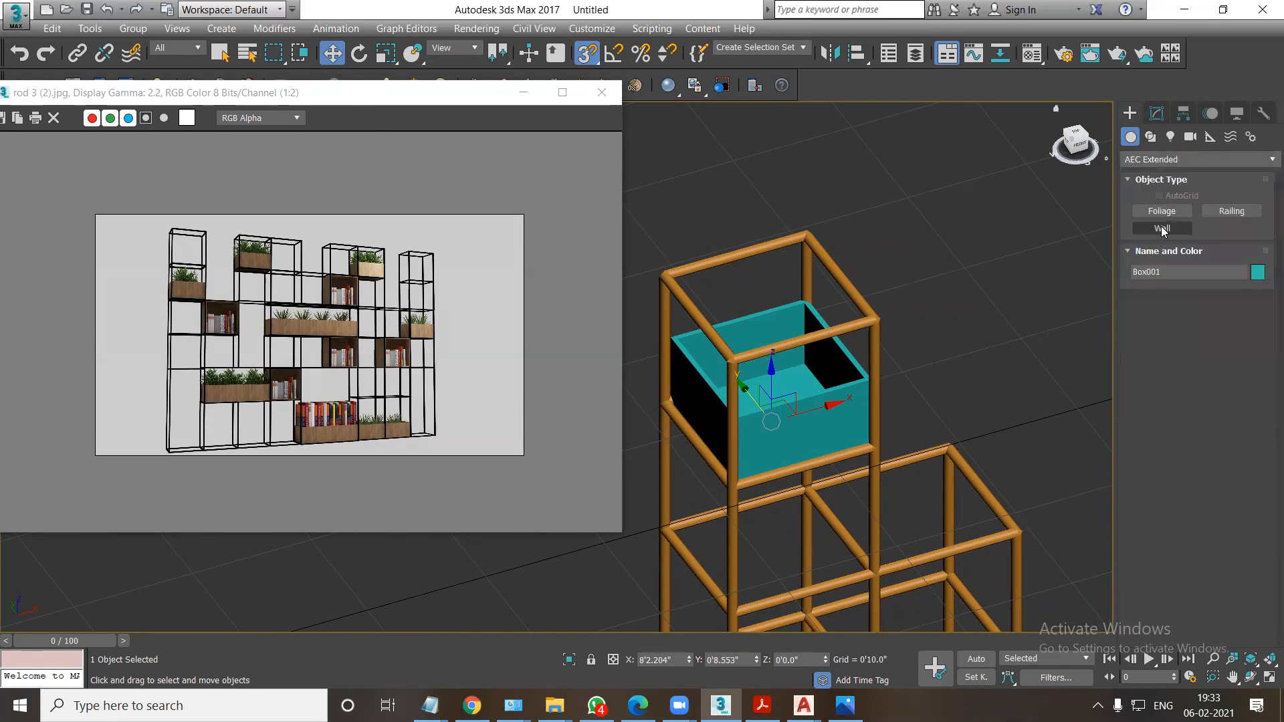
left_click(1161, 211)
scroll(1180, 441, "down", 10)
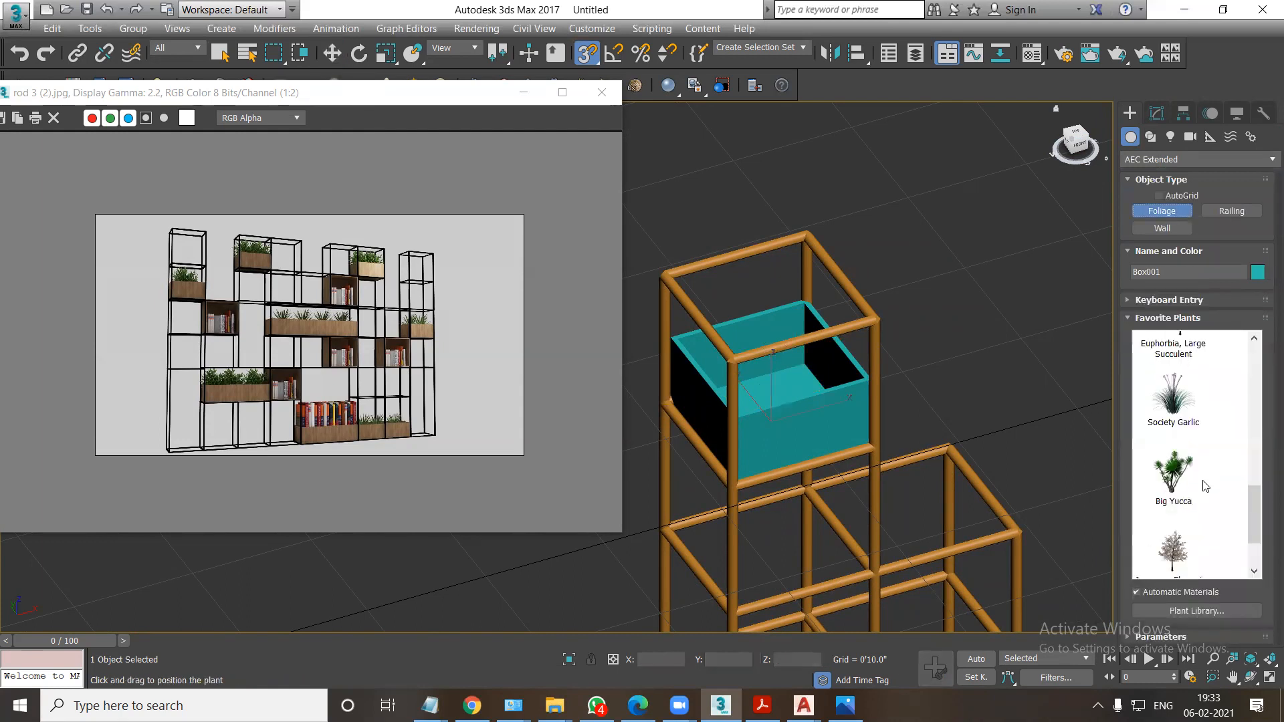
Try placing a Big Yucca plant in the planter box, then delete it.
left_click_drag(1172, 387, 815, 410)
scroll(815, 410, "down", 5)
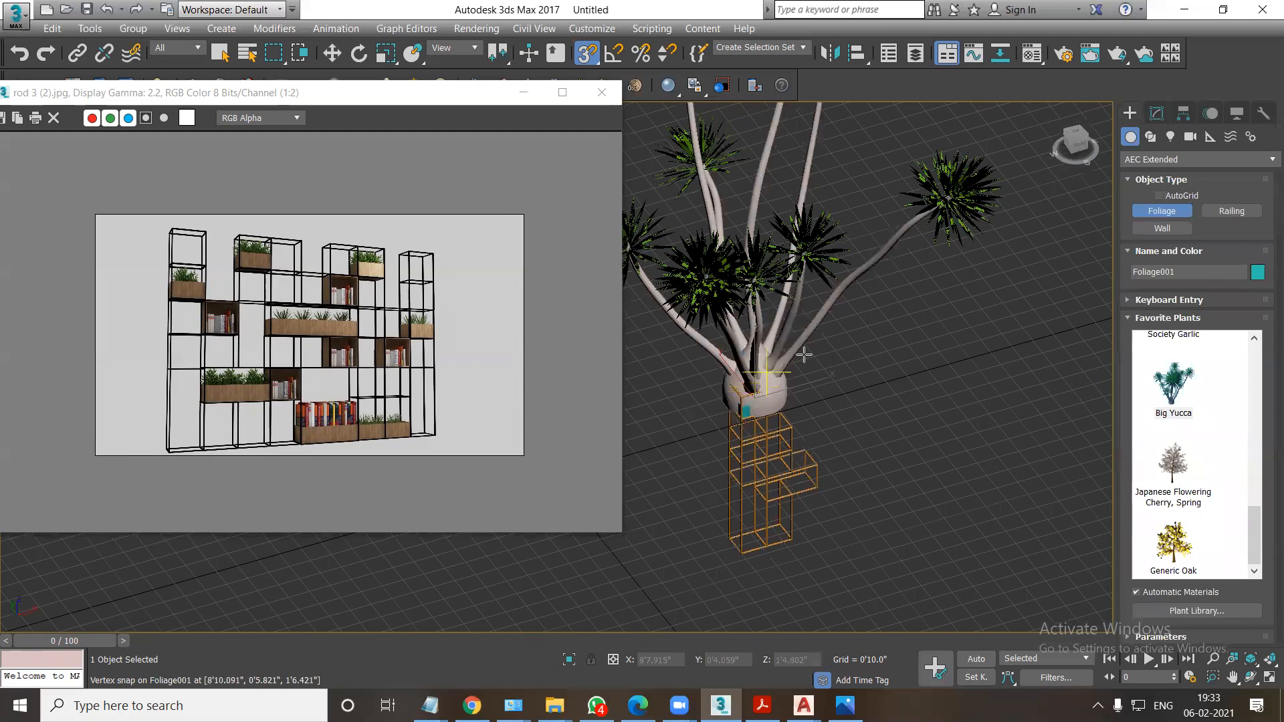
key("Delete")
Place a Society Garlic plant and move it to the centre of the planter box in the top view.
left_click_drag(1253, 534, 1252, 494)
left_click_drag(1172, 481, 754, 399)
key("t")
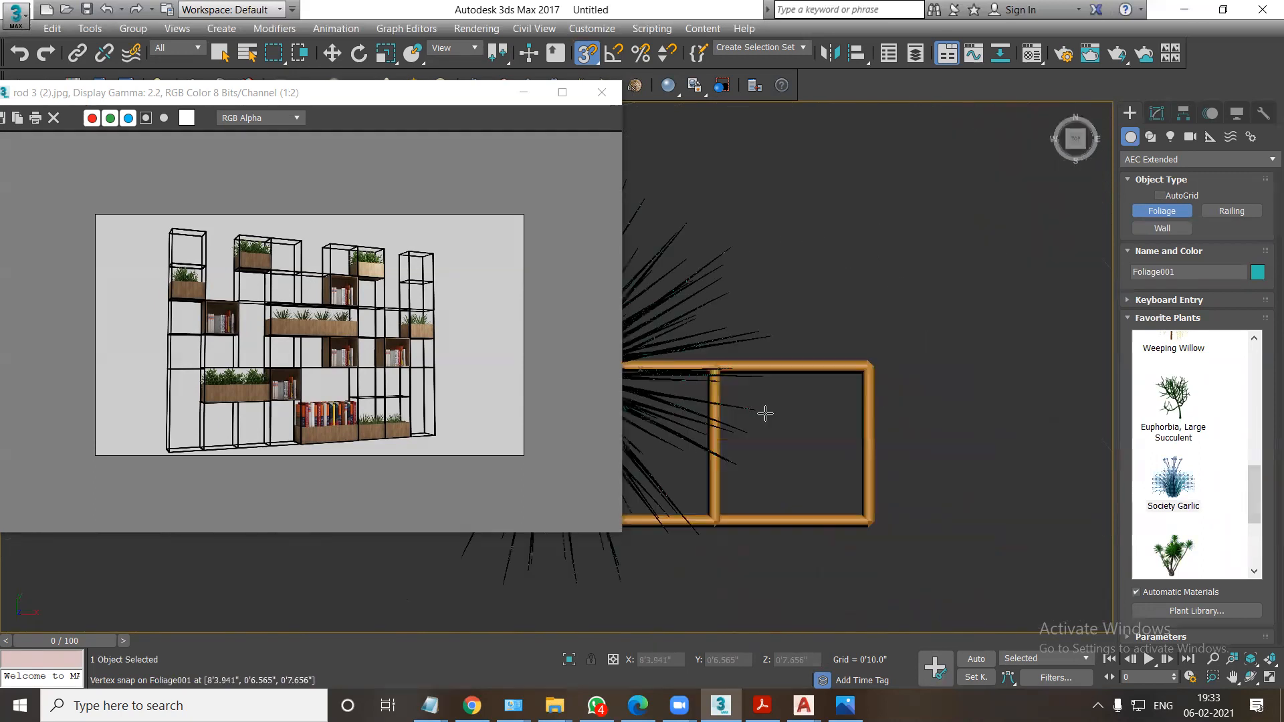
scroll(831, 401, "down", 5)
left_click(332, 53)
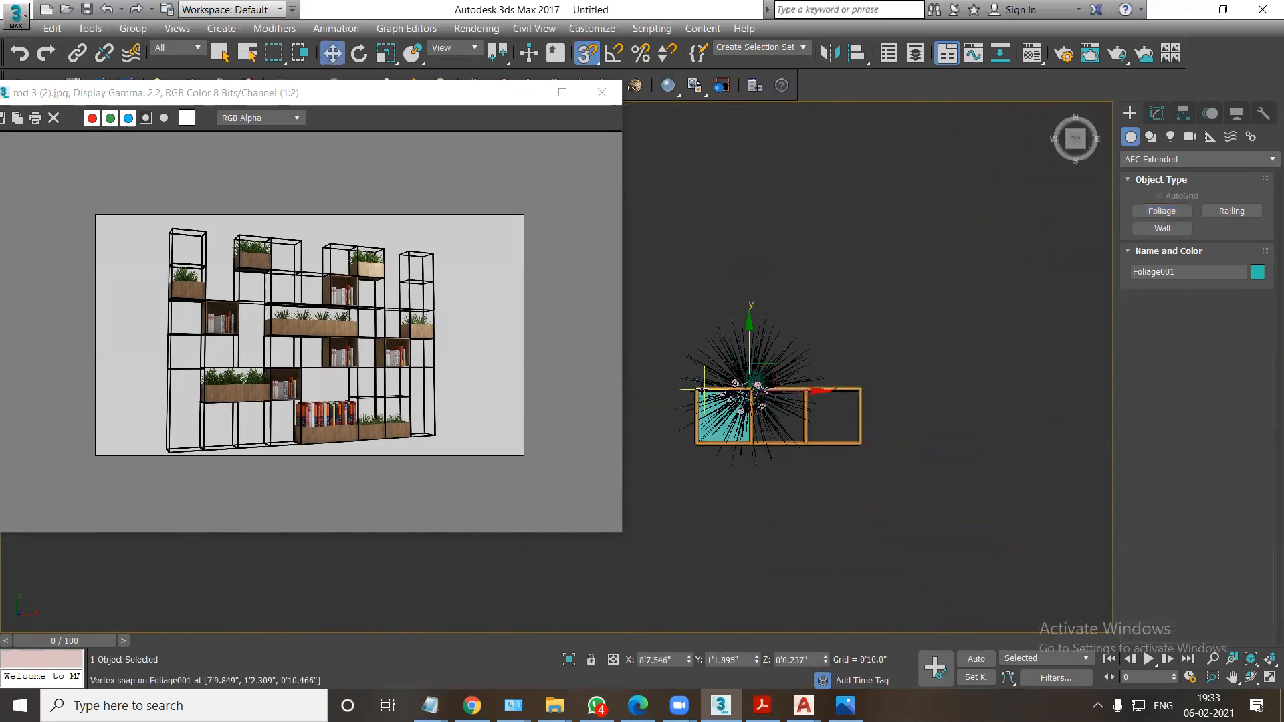
scroll(727, 400, "up", 5)
left_click_drag(722, 445, 724, 446)
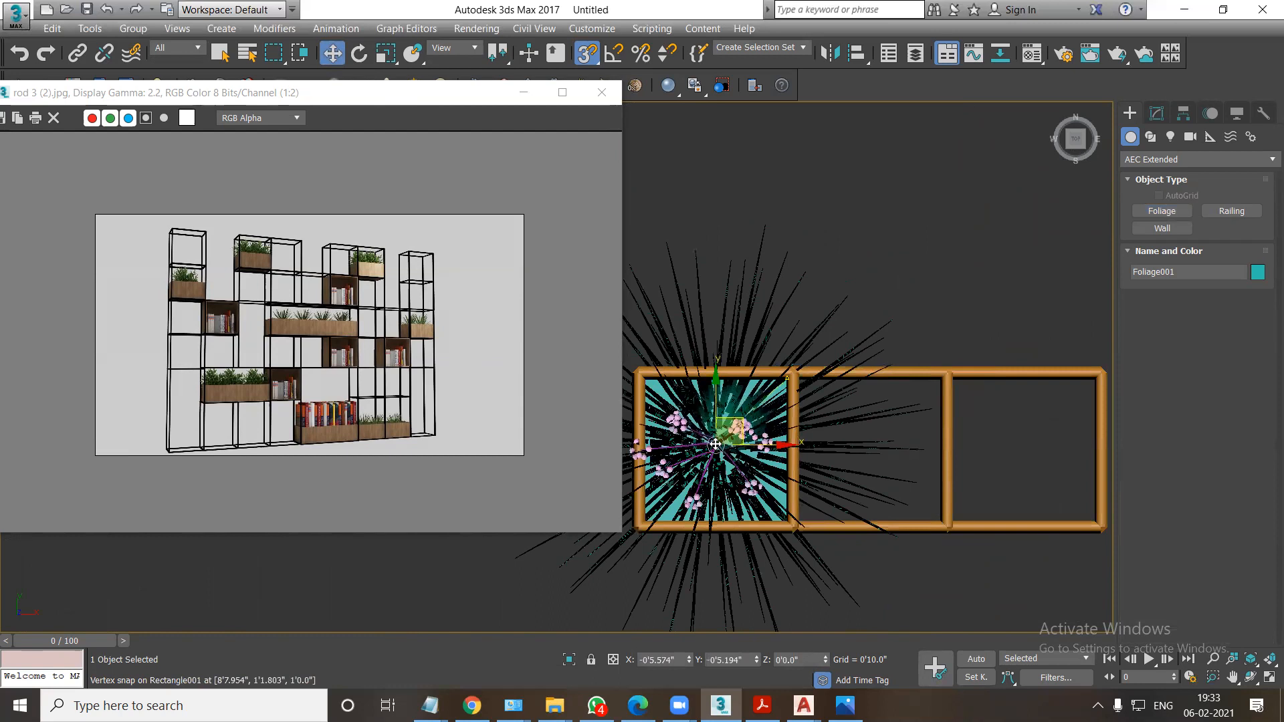
Scale the plant down uniformly with snapping off so it fits the planter box.
key("f")
key("z")
scroll(758, 445, "down", 3)
middle_click_drag(738, 436, 819, 382)
scroll(729, 441, "up", 2)
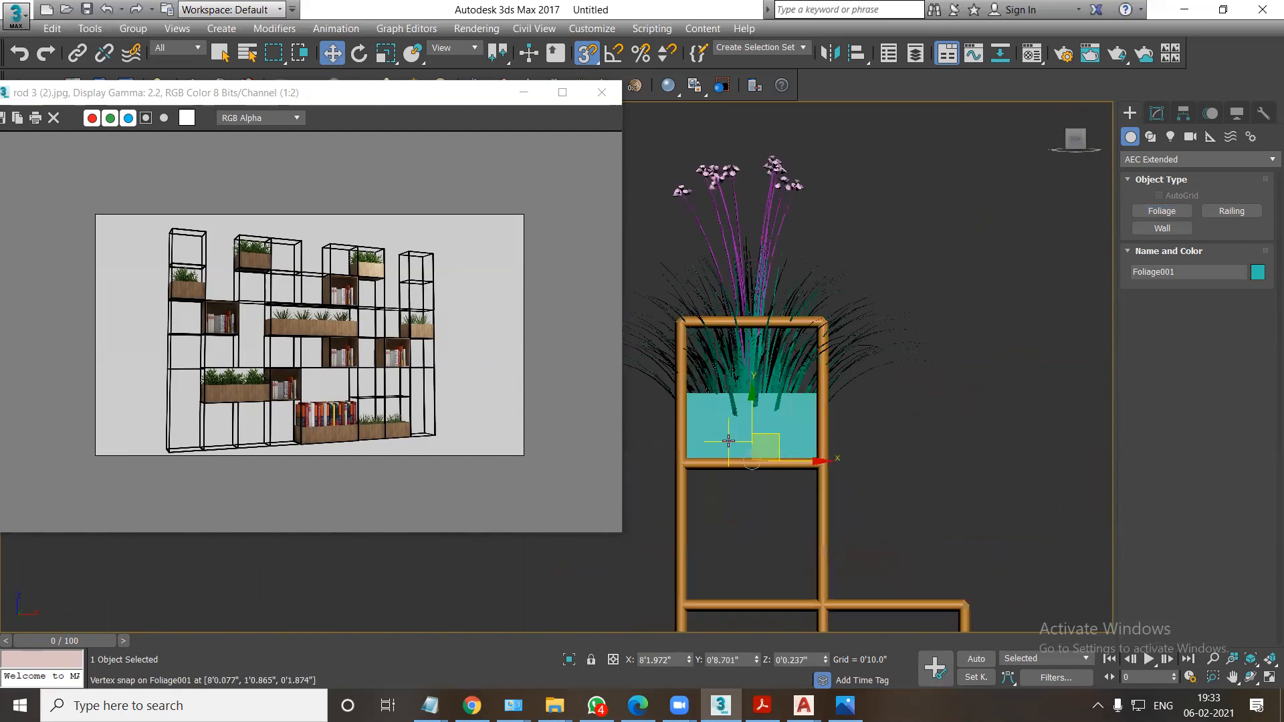
key("r")
left_click(588, 63)
left_click_drag(758, 439, 765, 470)
middle_click_drag(764, 470, 798, 485, "alt")
Raise the scaled plant about 1 inch inside the planter box.
key("w")
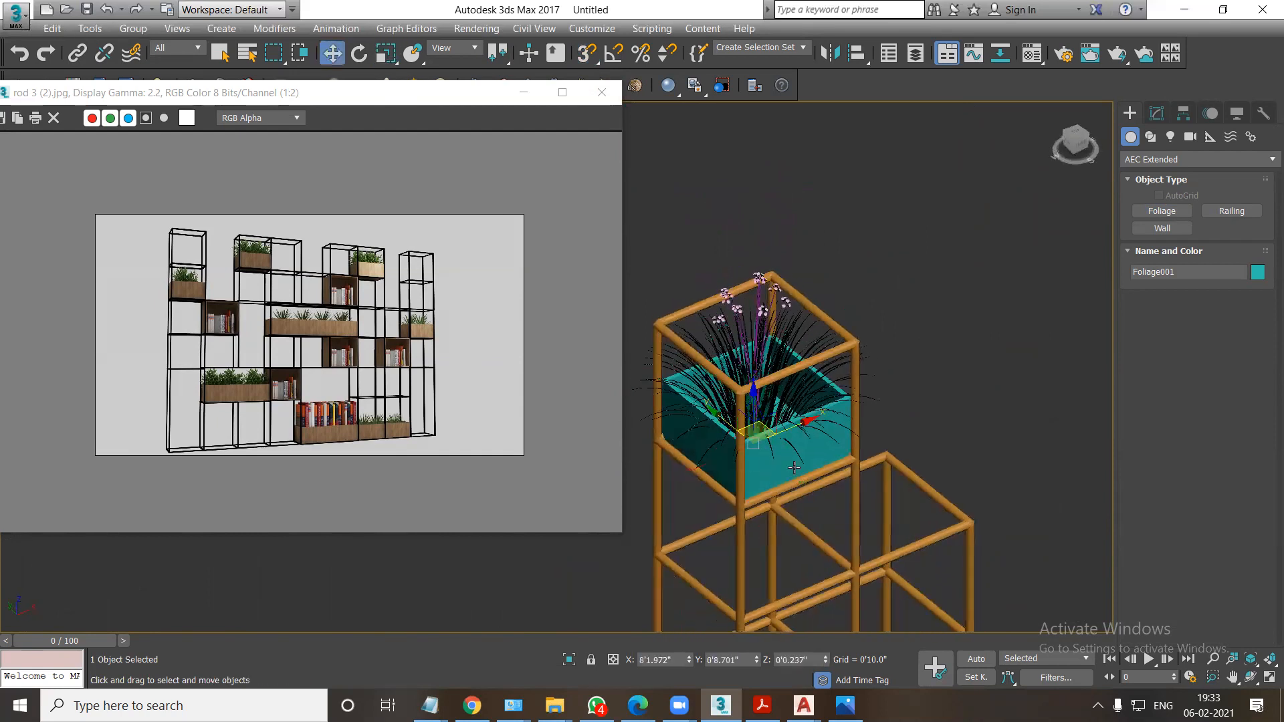
mouse_move(755, 418)
left_mouse_down()
mouse_move(757, 382)
mouse_move(762, 420)
left_mouse_up()
scroll(764, 415, "down", 2)
middle_click_drag(763, 413, 751, 281, "alt")
scroll(858, 445, "down", 1)
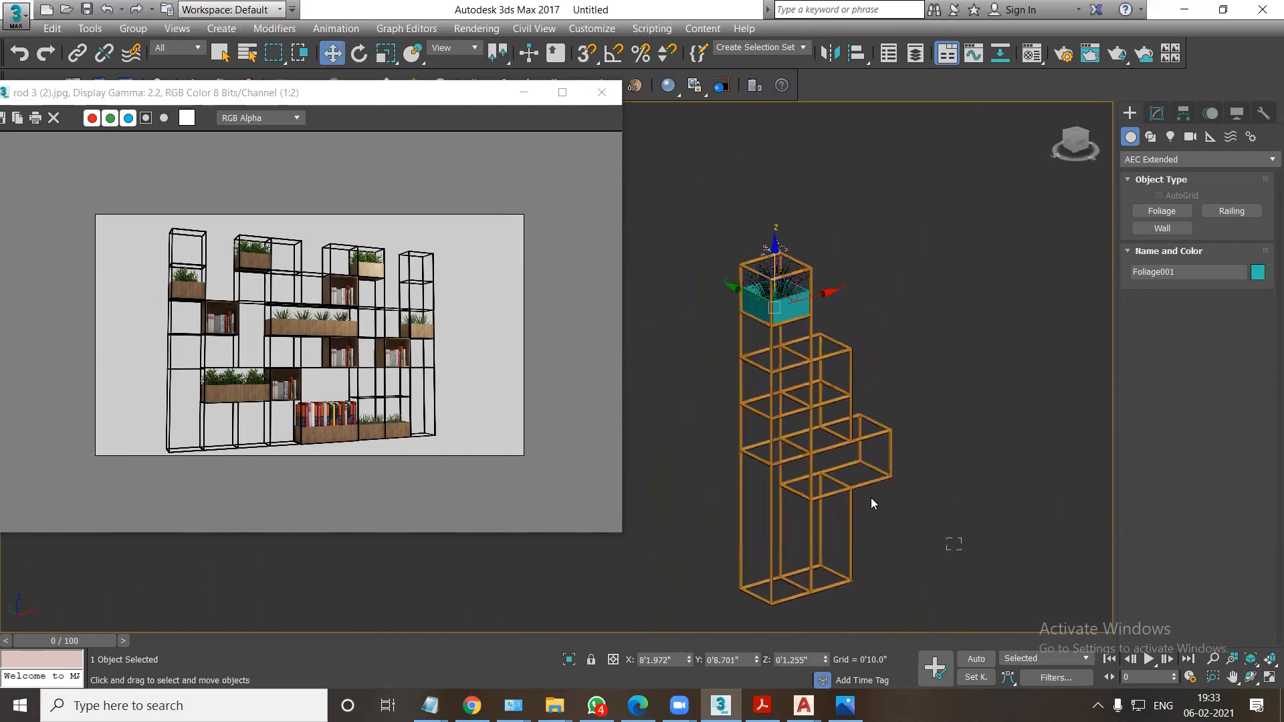
Select the nine rod-frame objects and assign them the first VRay material with its diffuse colour value set to 0 (black).
left_click_drag(870, 497, 745, 443)
left_click_drag(931, 392, 742, 326, "ctrl")
key("F3")
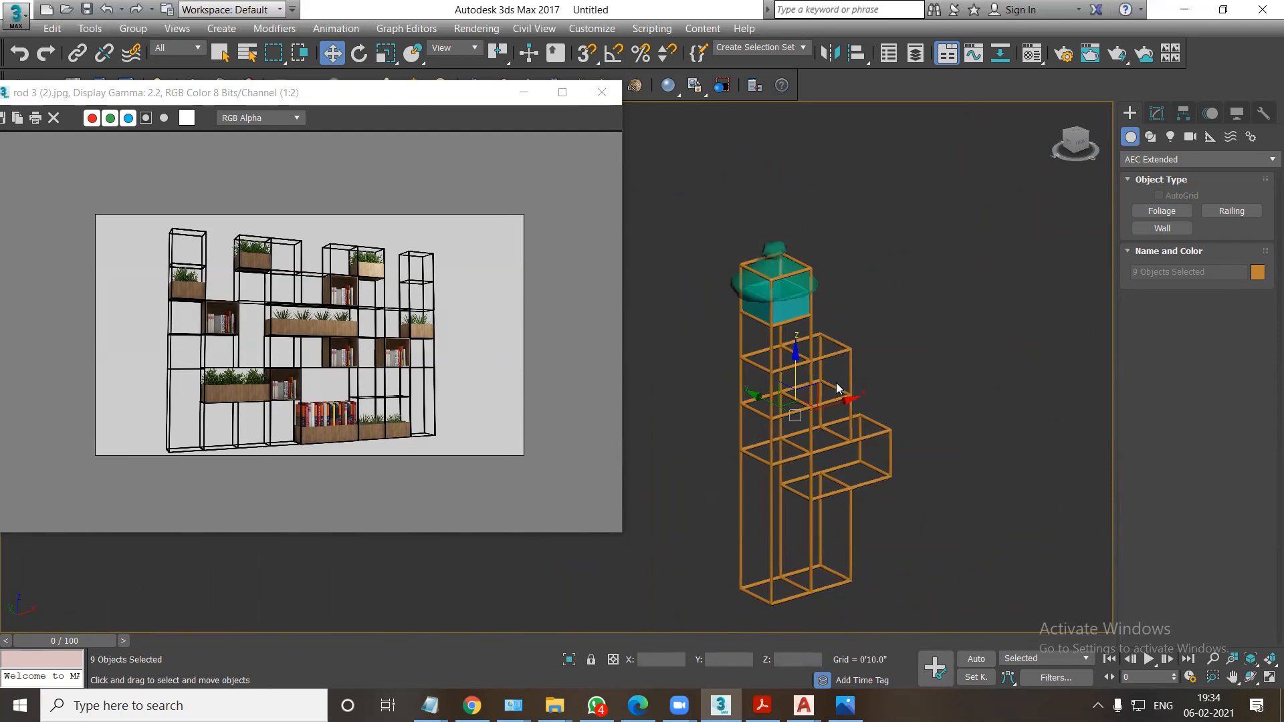
key("m")
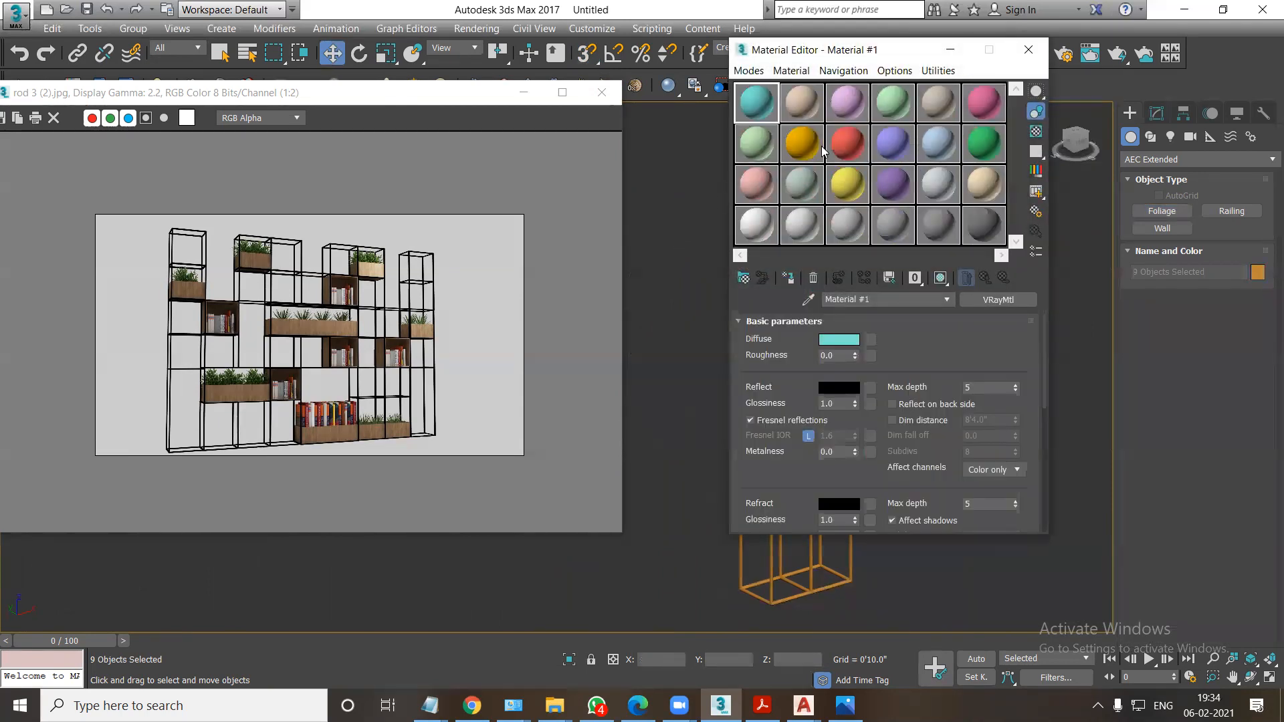
left_click(839, 341)
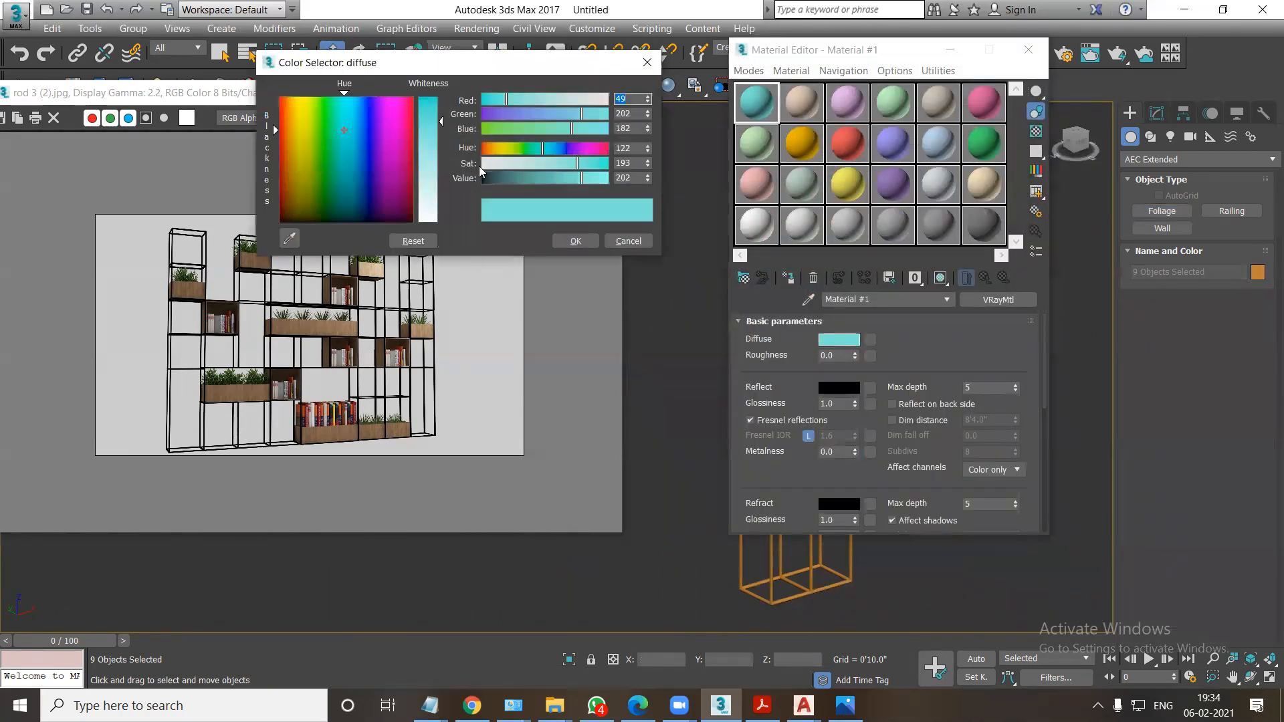
double_click(629, 181)
type("0")
key("Return")
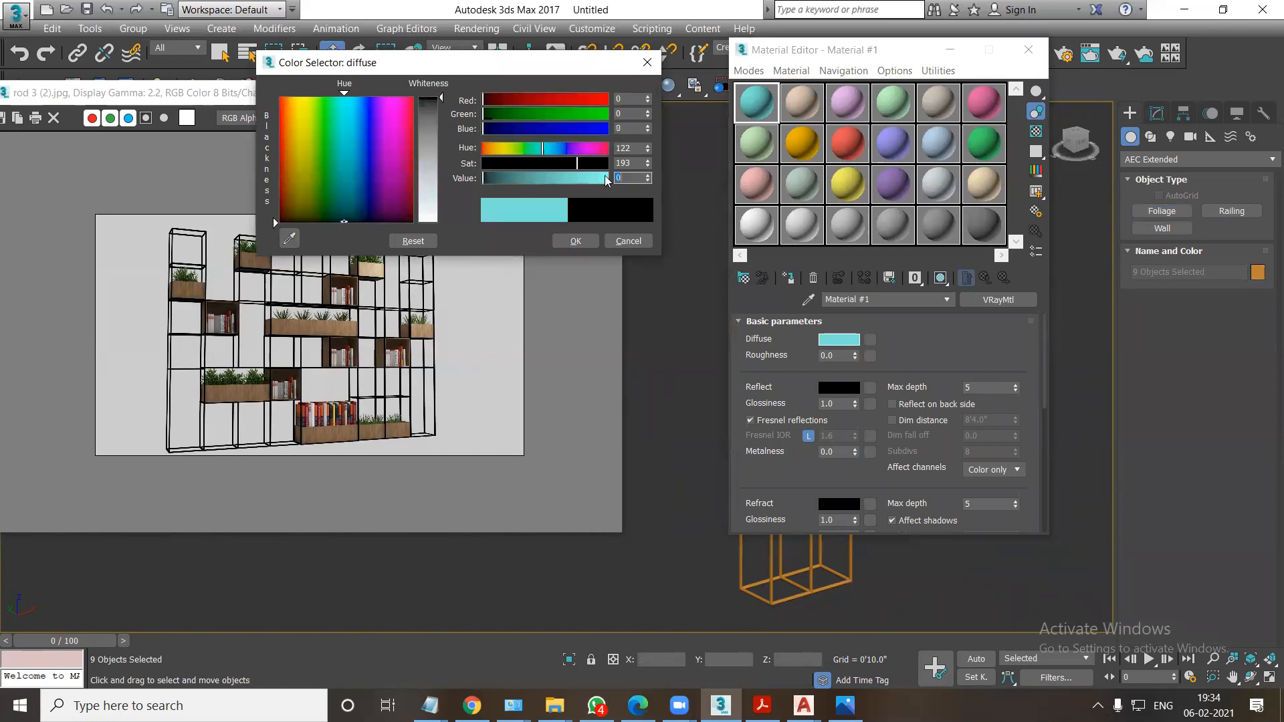
left_click(574, 241)
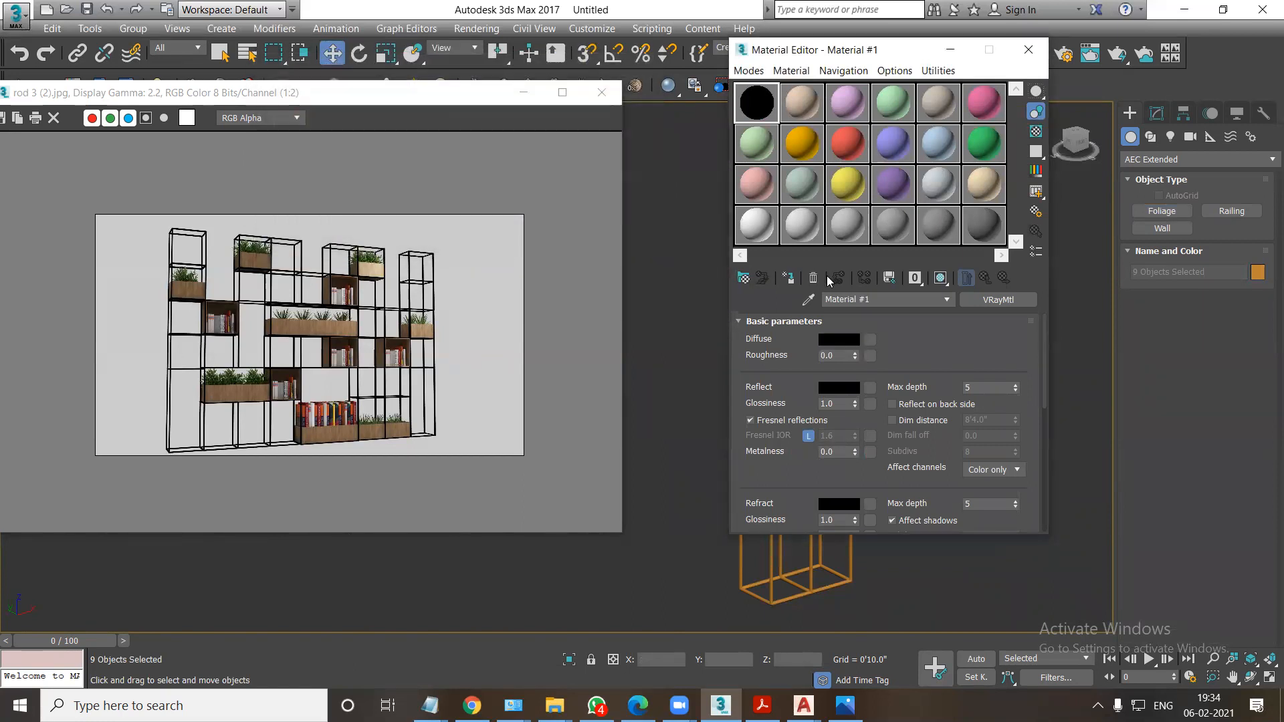
left_click(788, 279)
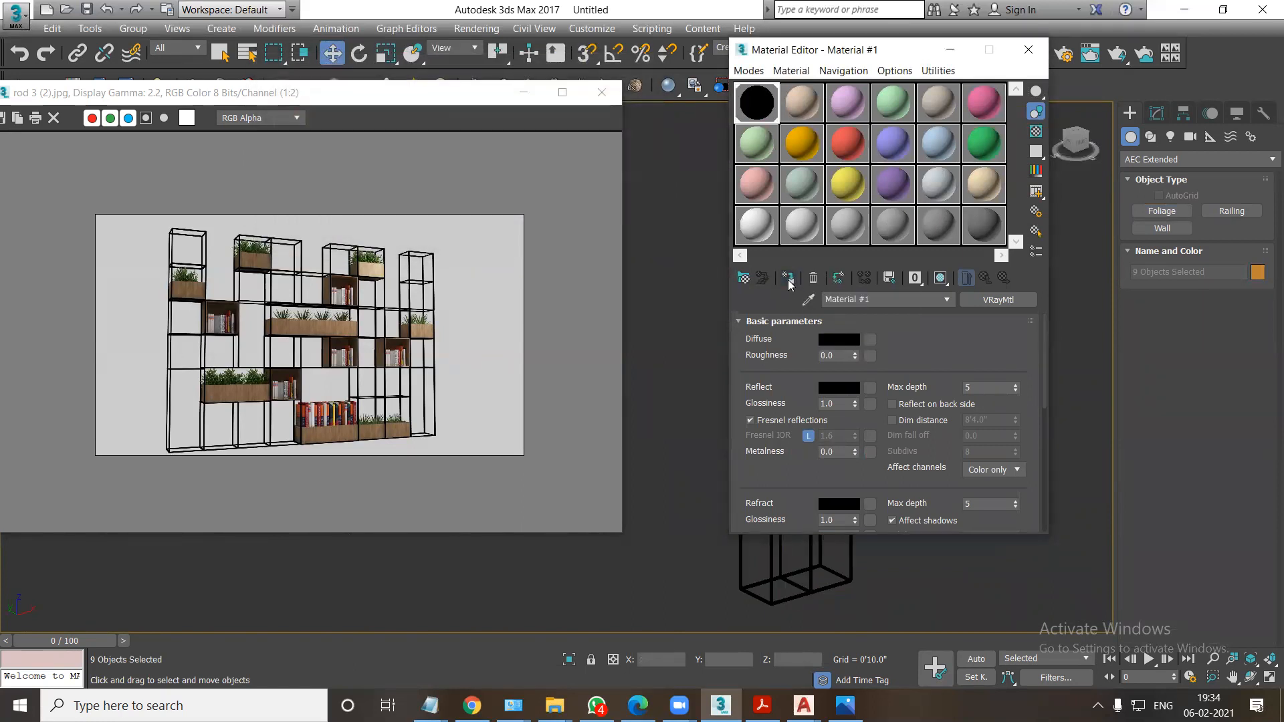
left_click(1019, 58)
left_click(665, 366)
Select the planter box and load the wood image 961 as the diffuse bitmap of the second VRay material.
scroll(664, 366, "up", 4)
left_click(914, 262)
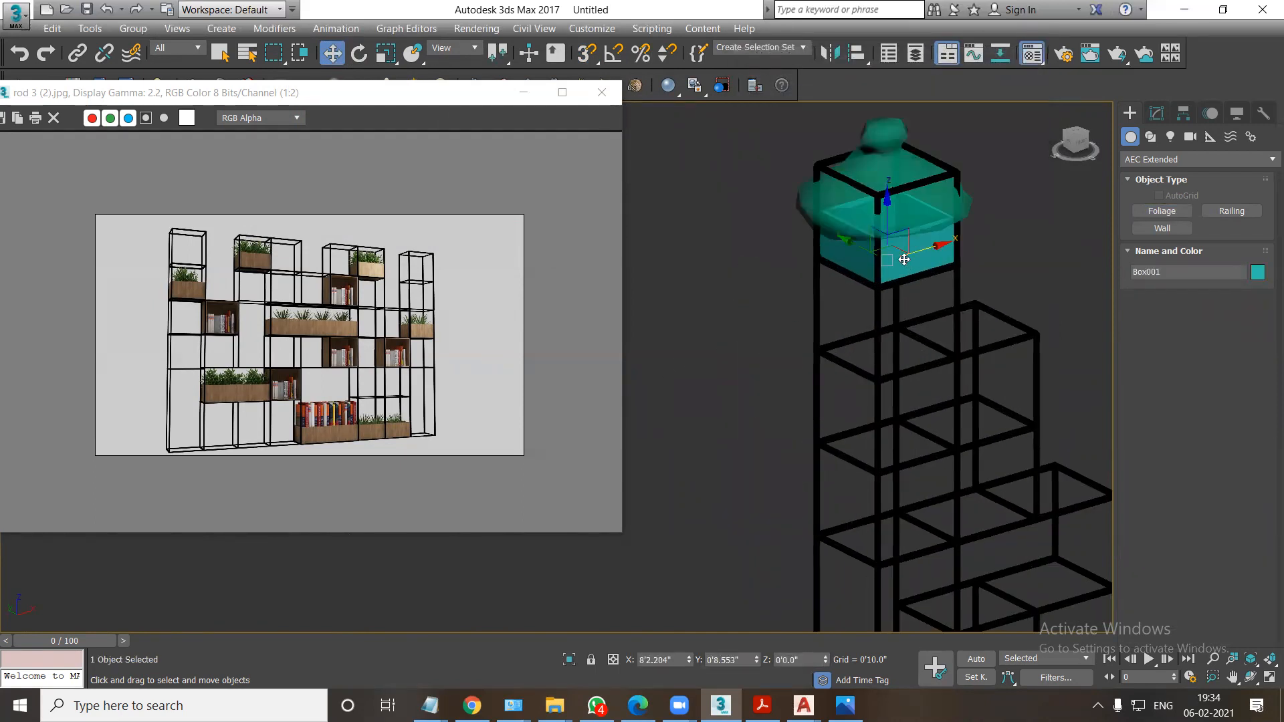
key("m")
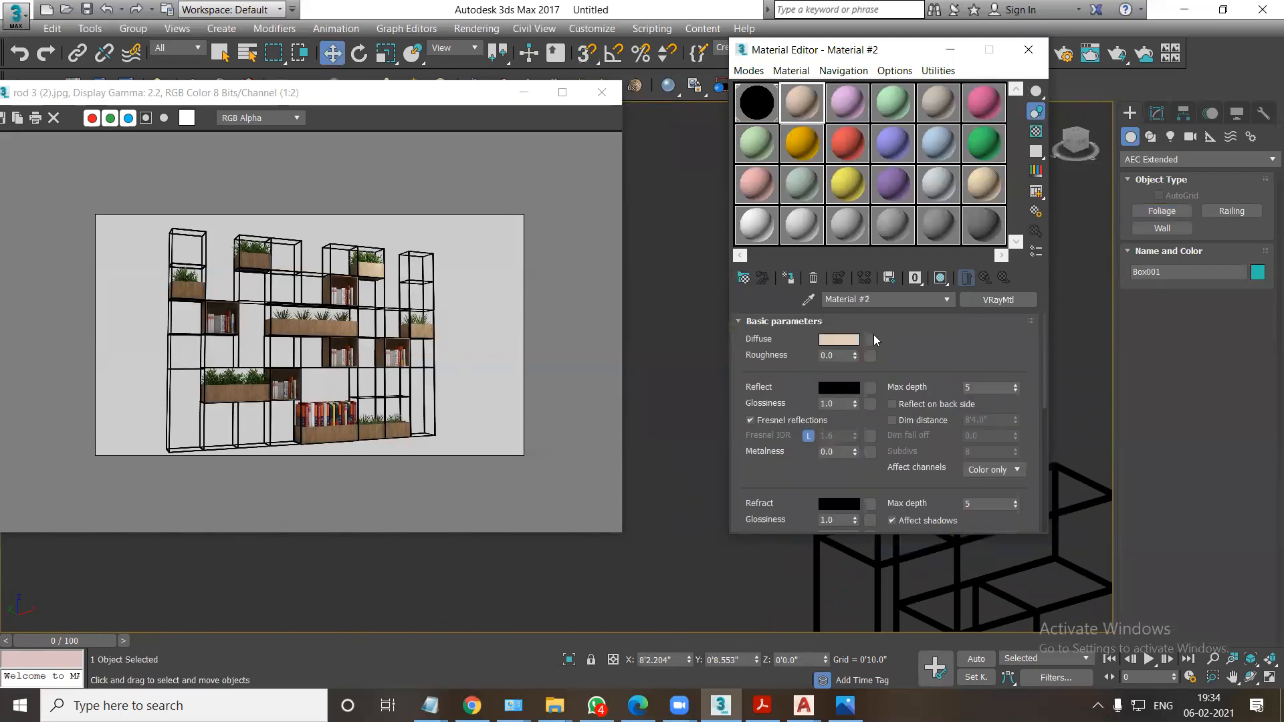
double_click(399, 127)
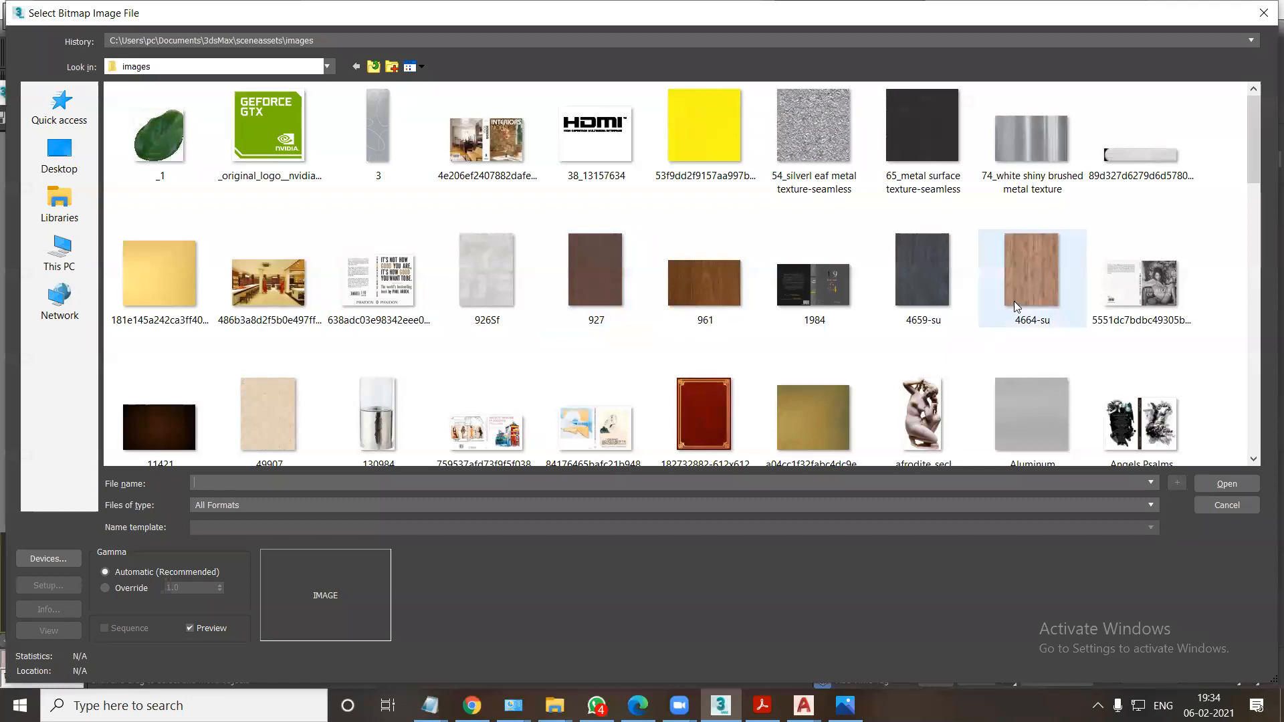
scroll(736, 374, "down", 2)
scroll(769, 341, "up", 2)
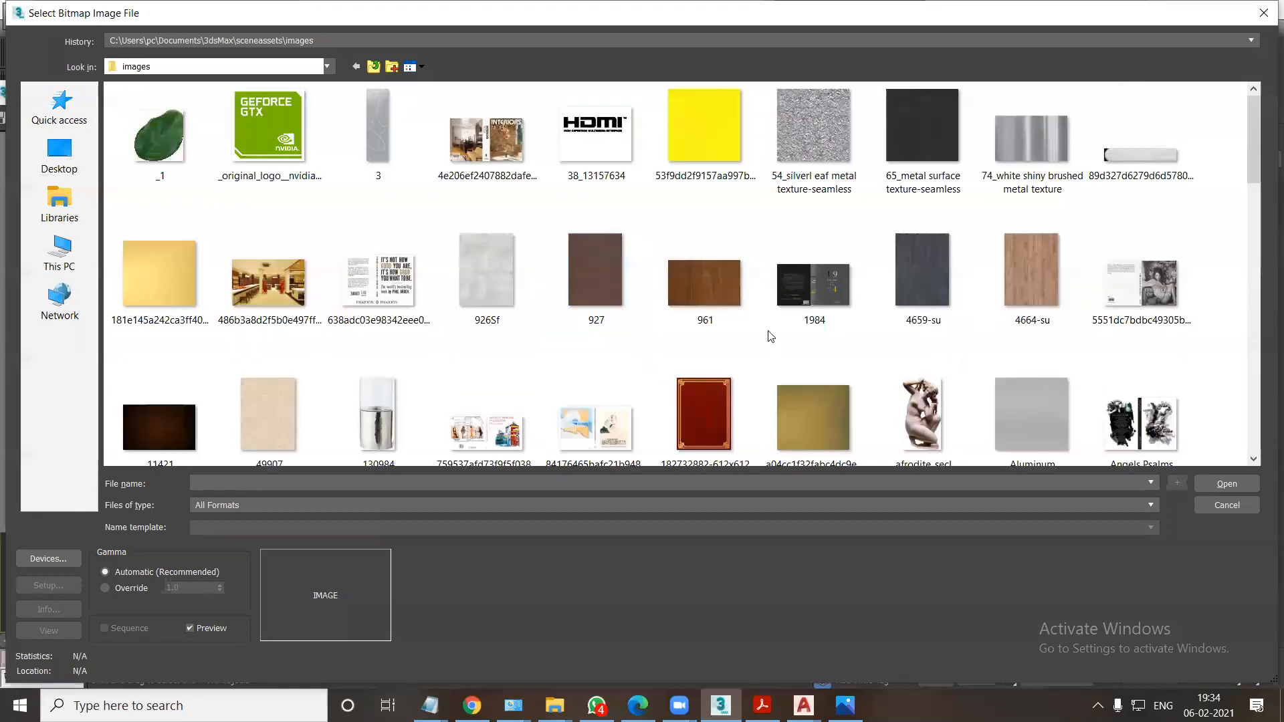
left_click(709, 288)
left_click(1237, 485)
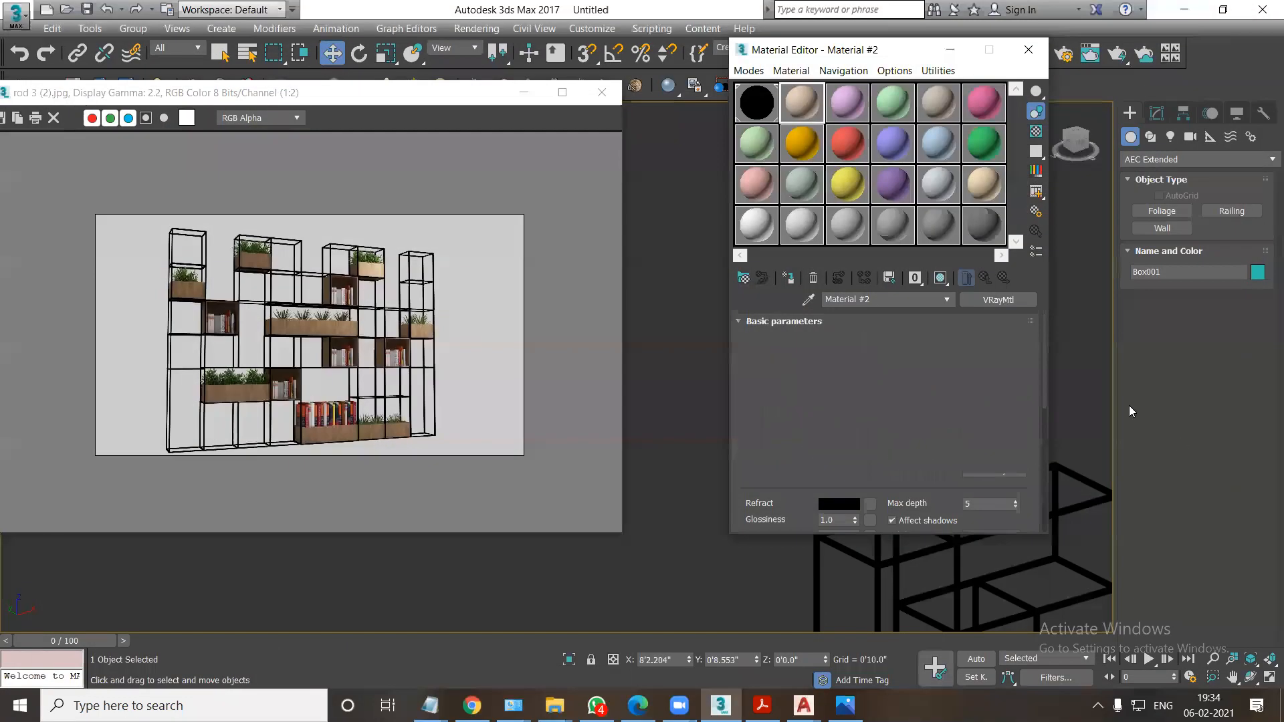
Assign the wood material to the selected planter box and show its texture in the viewport.
left_click_drag(809, 52, 473, 73)
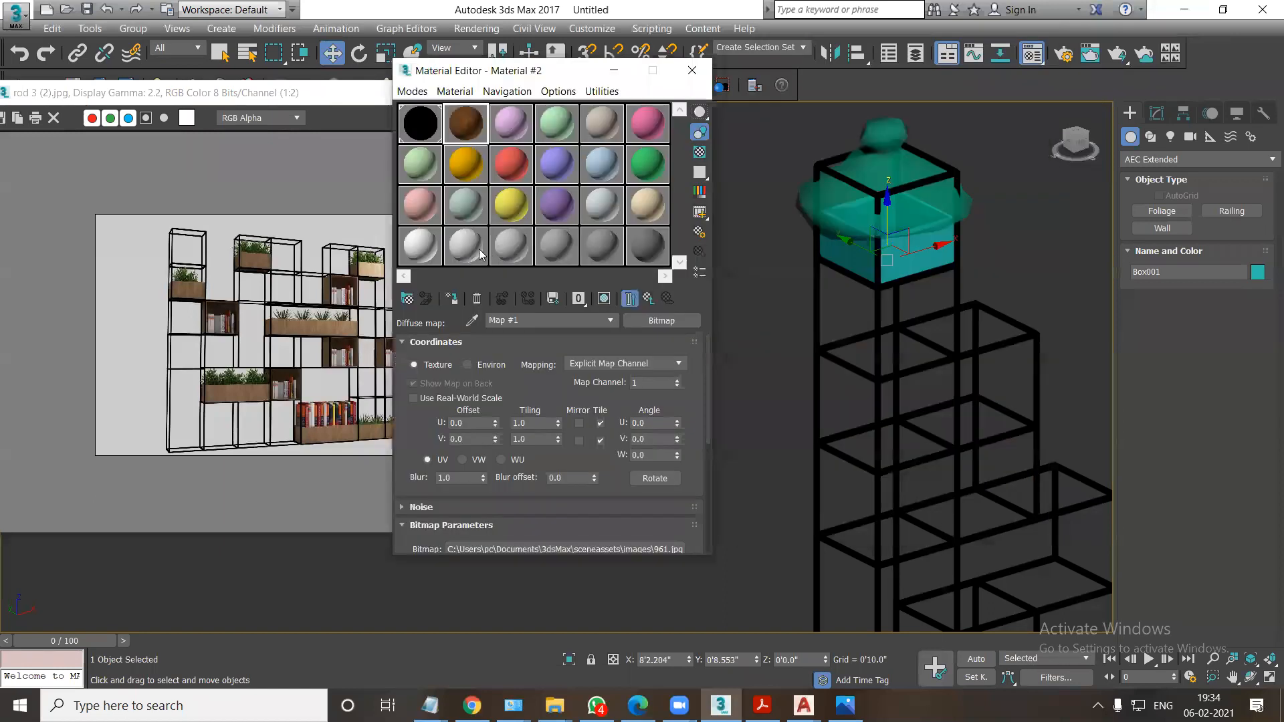
left_click(452, 300)
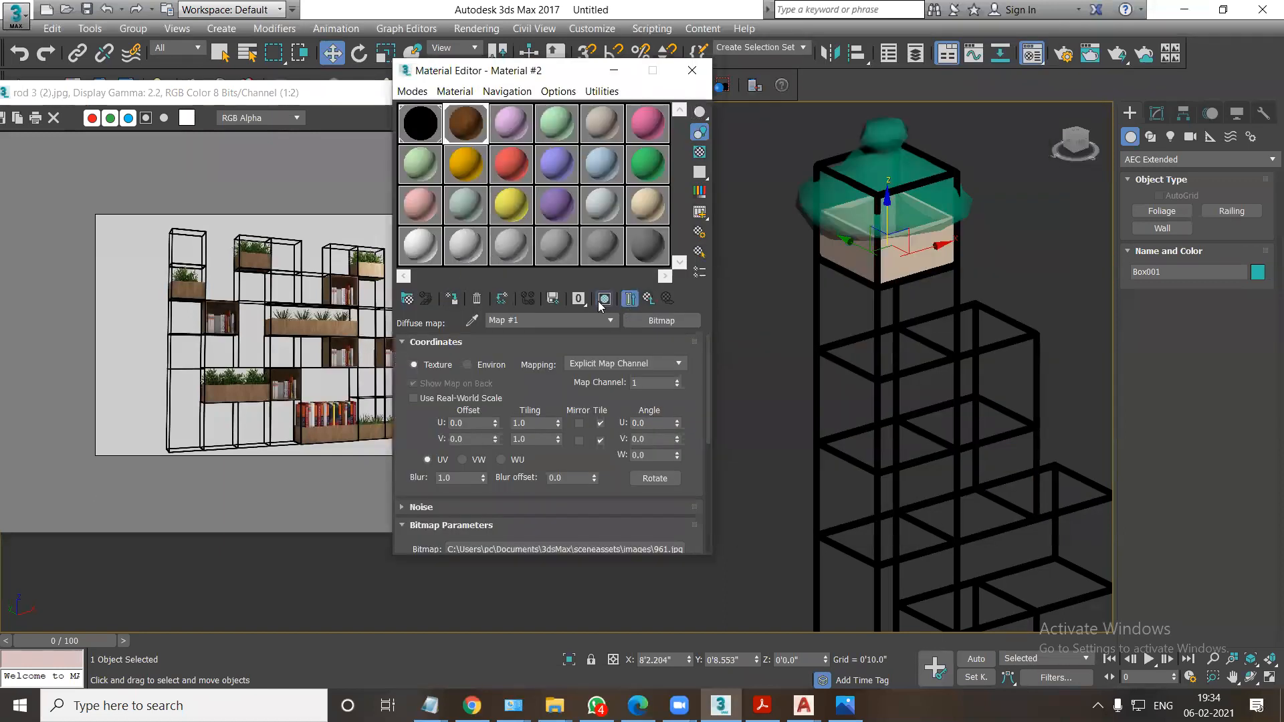
left_click(604, 298)
left_click(648, 299)
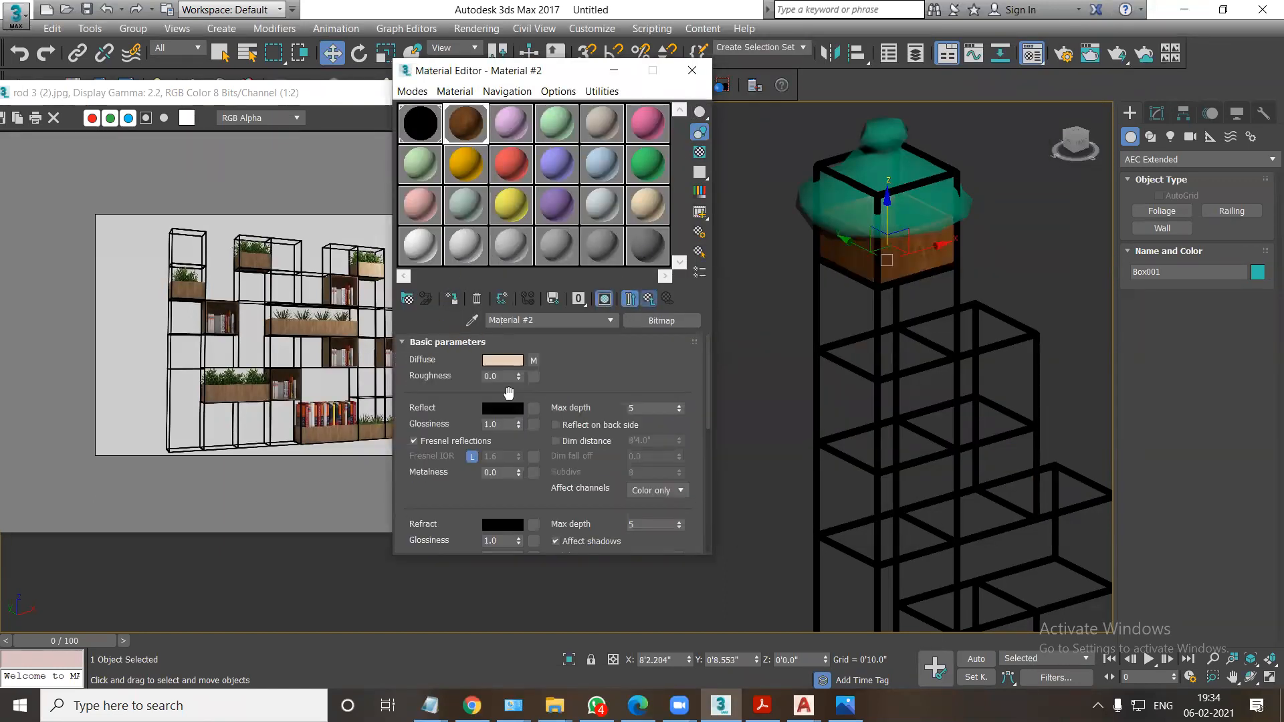
Set the wood material's reflection colour to a value of 132 and glossiness to 0.6, and unlock its Fresnel IOR.
left_click(498, 410)
left_click_drag(484, 177, 547, 178)
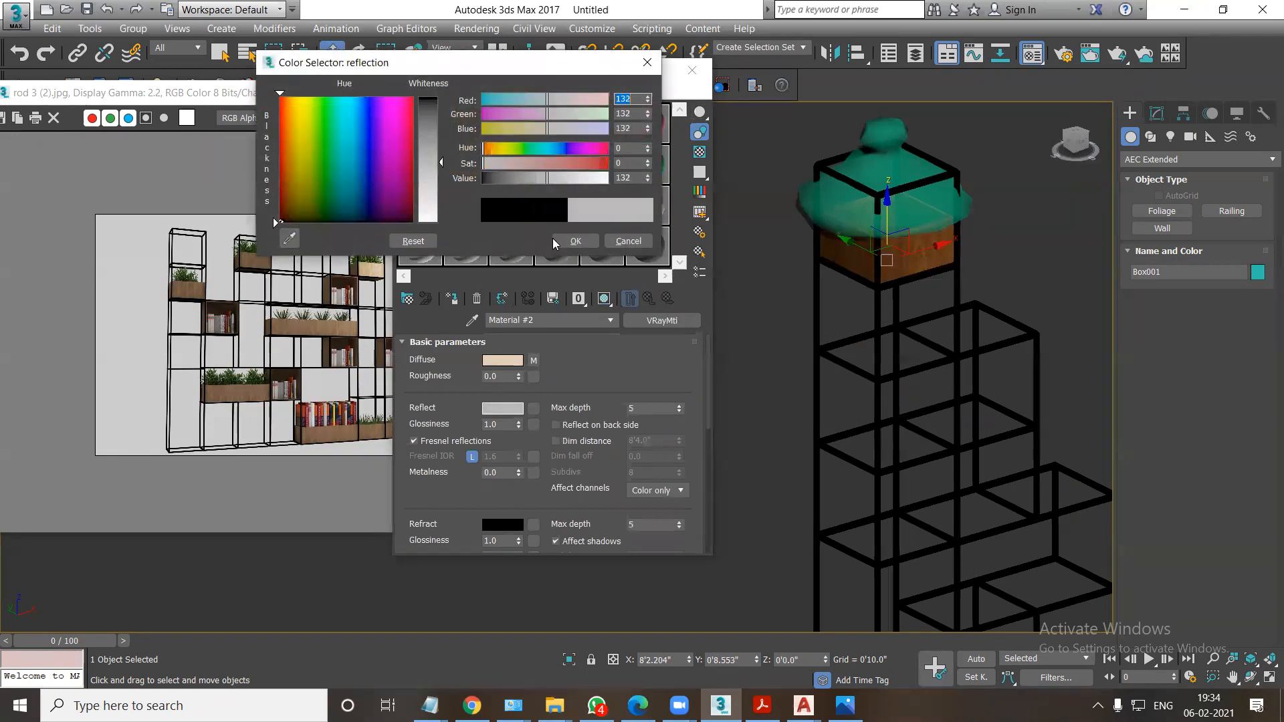
left_click(574, 242)
double_click(505, 421)
type(".6")
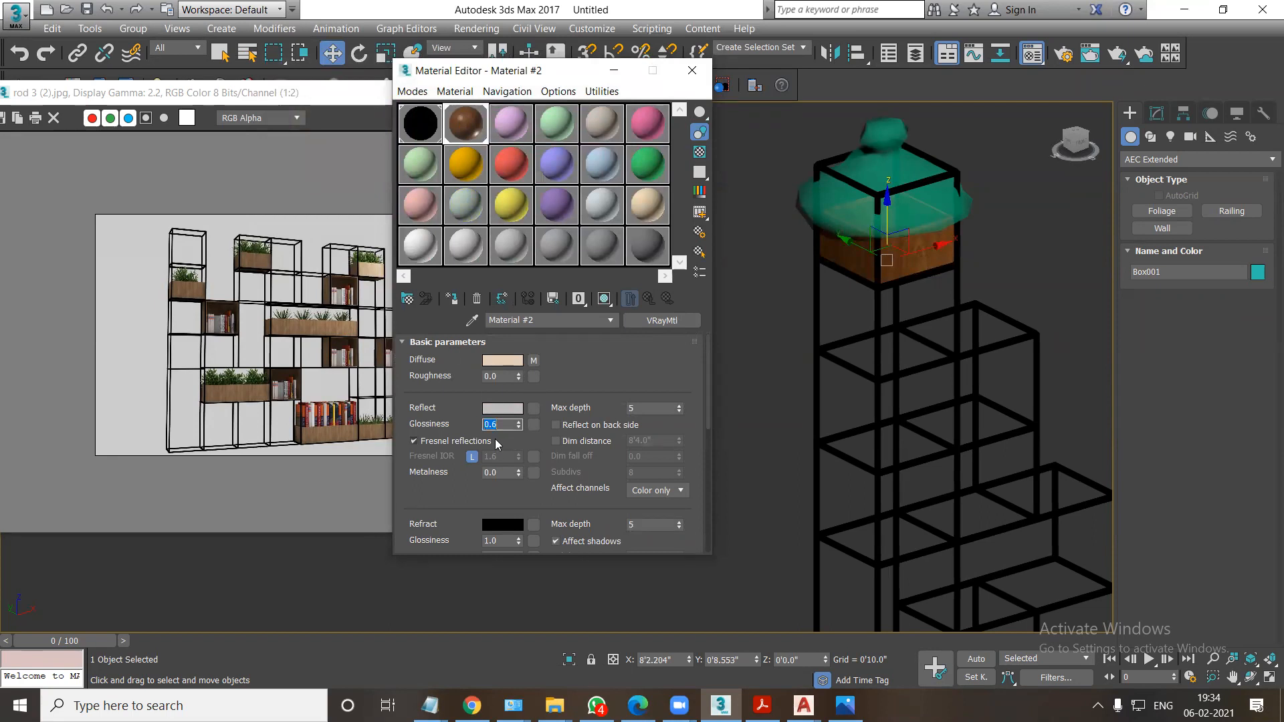
left_click(472, 456)
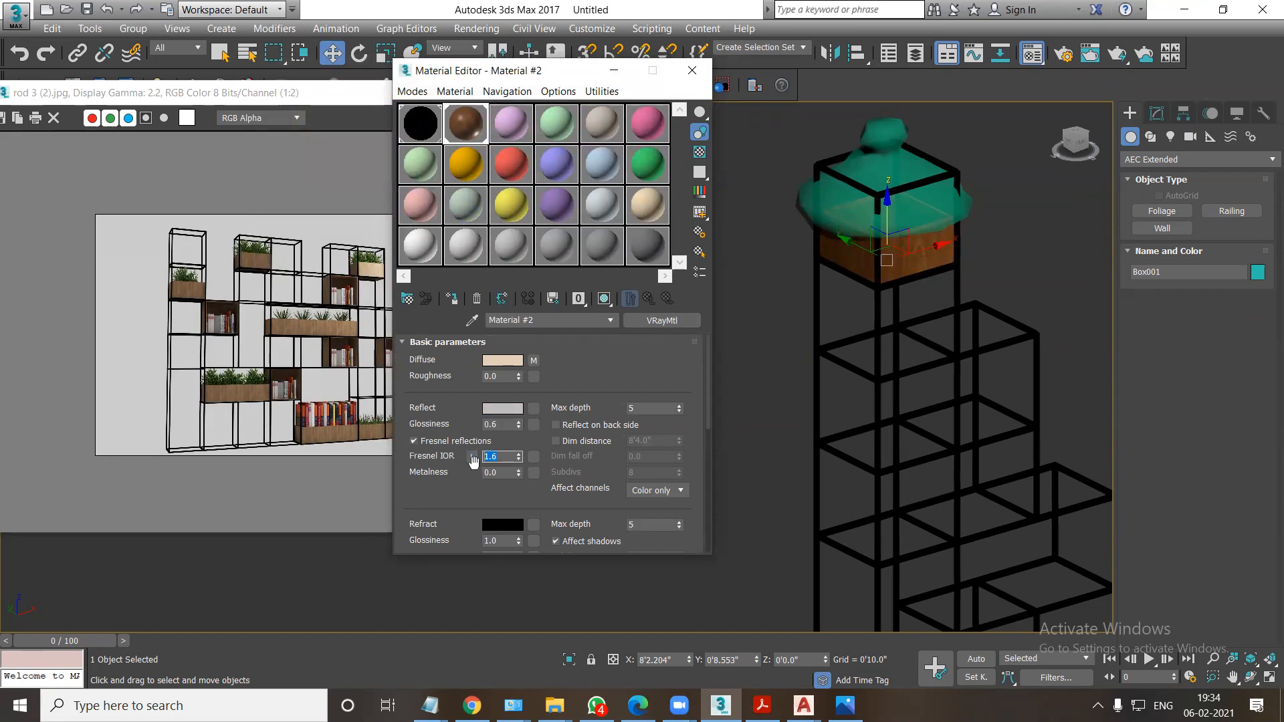
key("Return")
left_click(692, 71)
Create a plane around the shelving unit in the top view and scale it up uniformly to about 425%.
scroll(755, 372, "down", 4)
key("t")
key("z")
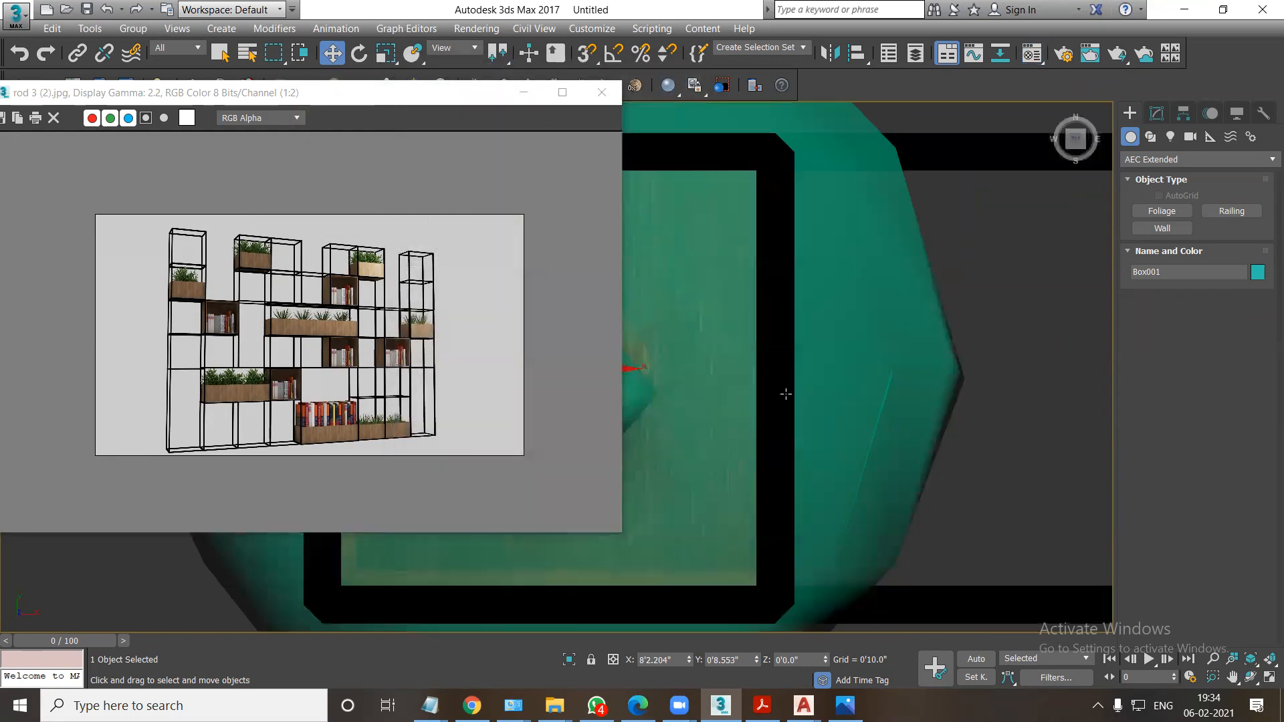
scroll(786, 395, "down", 6)
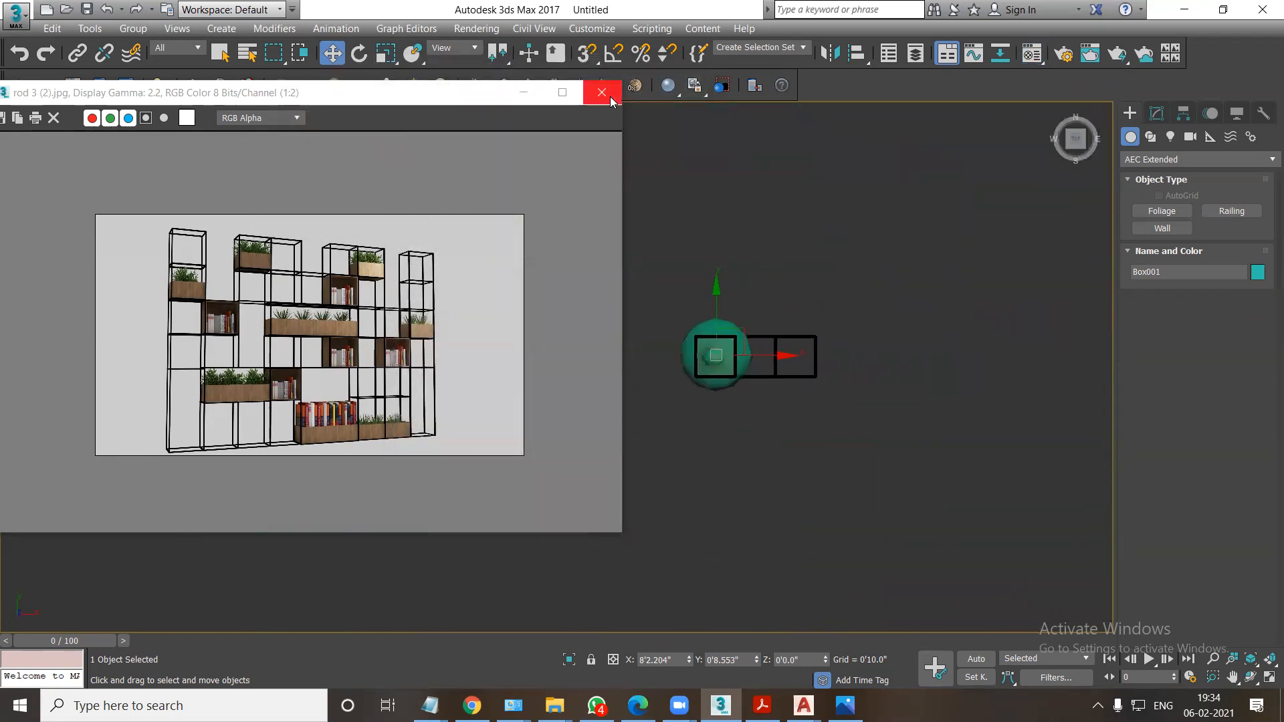
left_click(1139, 159)
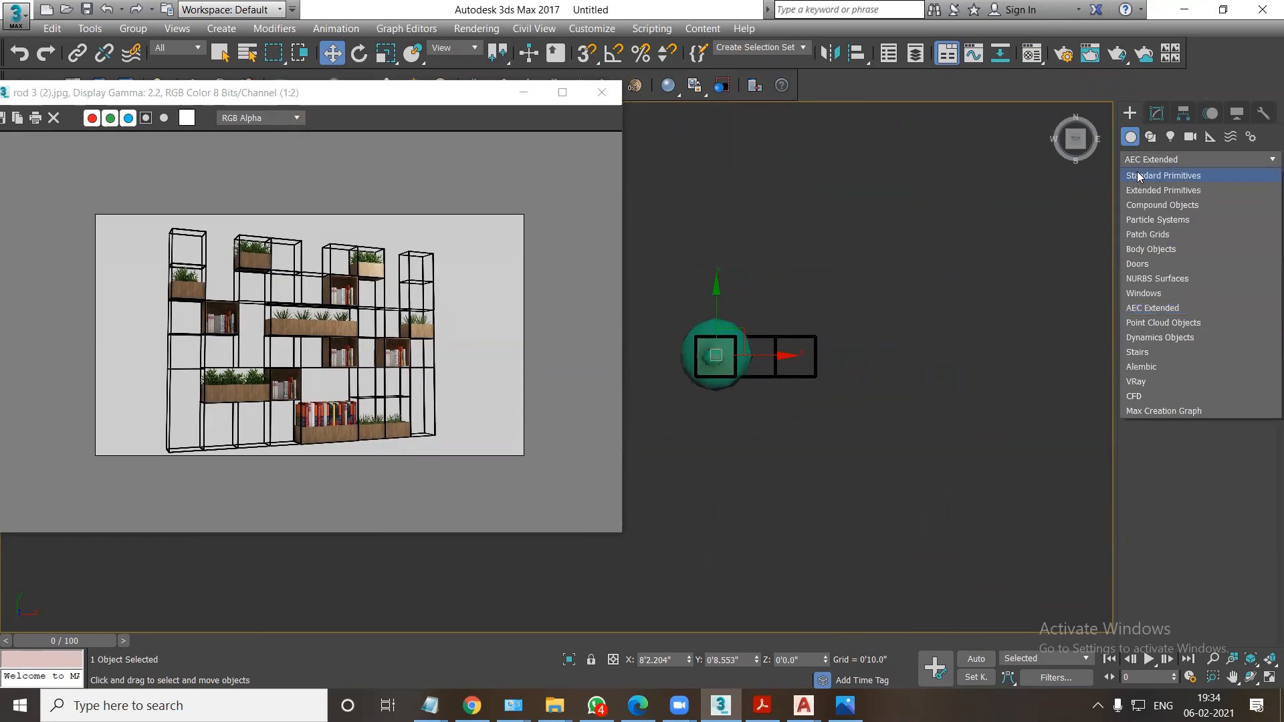
left_click(1139, 175)
left_click(1230, 280)
left_click_drag(732, 246, 933, 399)
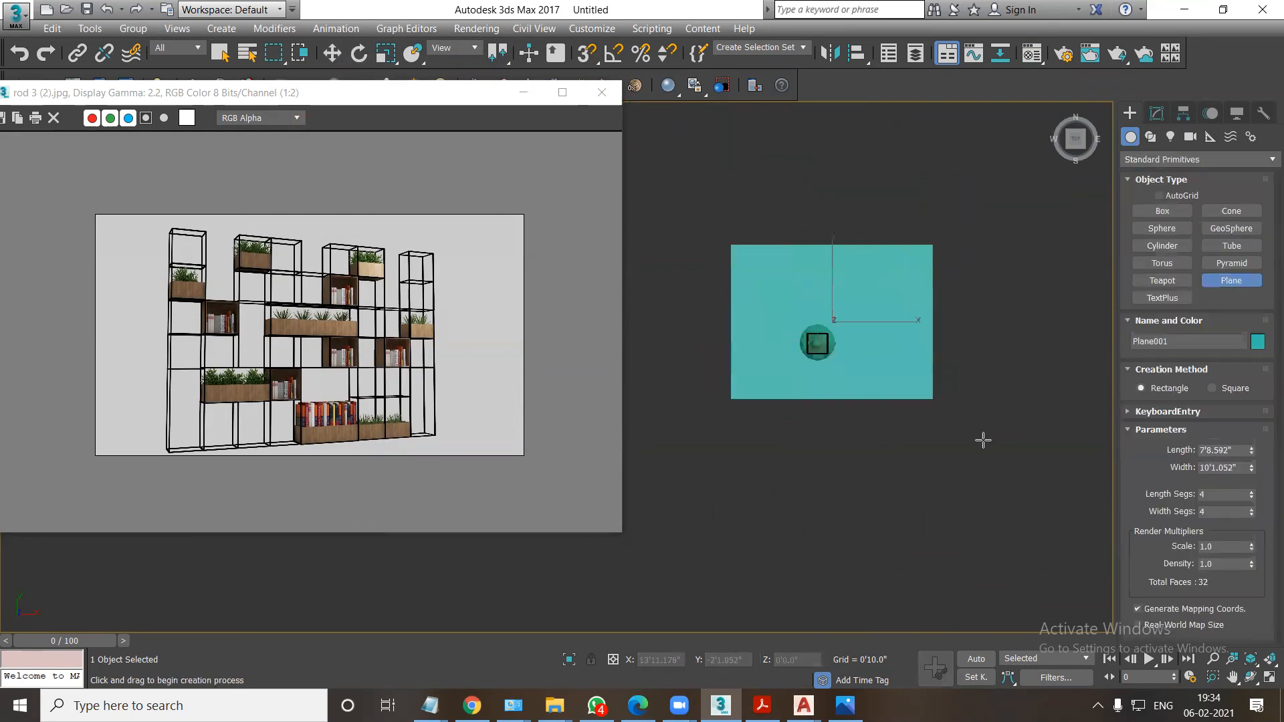
left_click_drag(983, 440, 1063, 504)
key("w")
key("r")
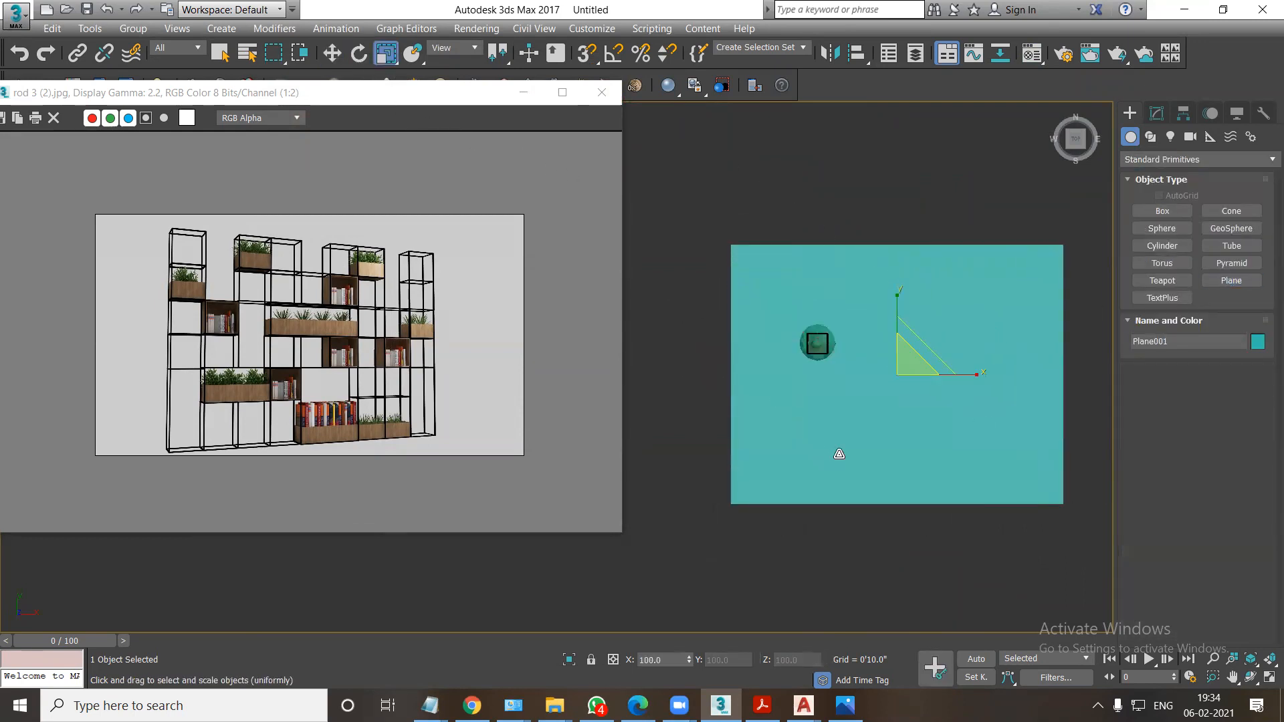
left_click_drag(909, 371, 872, 147)
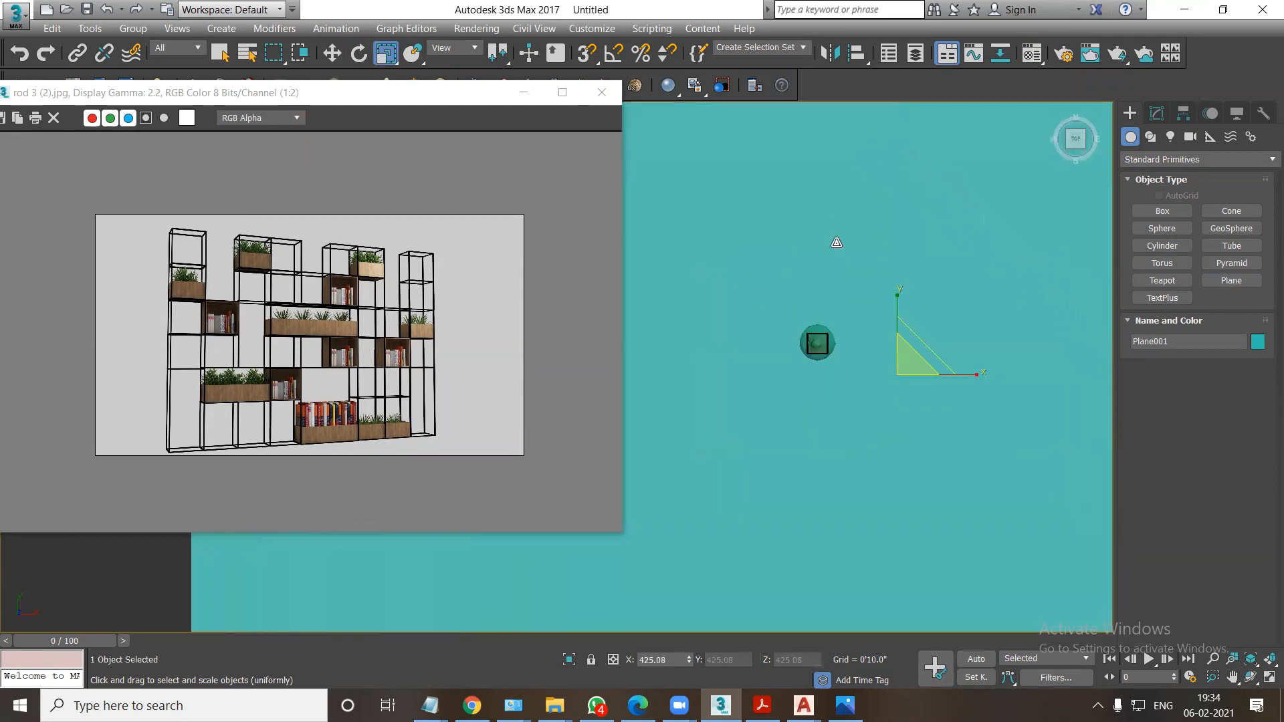
Move the plane in the front view, using snapping to bring it down to the base of the shelving unit.
key("f")
key("z")
scroll(762, 351, "down", 10)
key("w")
middle_click_drag(860, 364, 784, 344)
left_click(587, 55)
left_click_drag(772, 328, 749, 432)
key("alt+w")
left_click(802, 517, "alt")
key("alt+w")
scroll(796, 498, "down", 5)
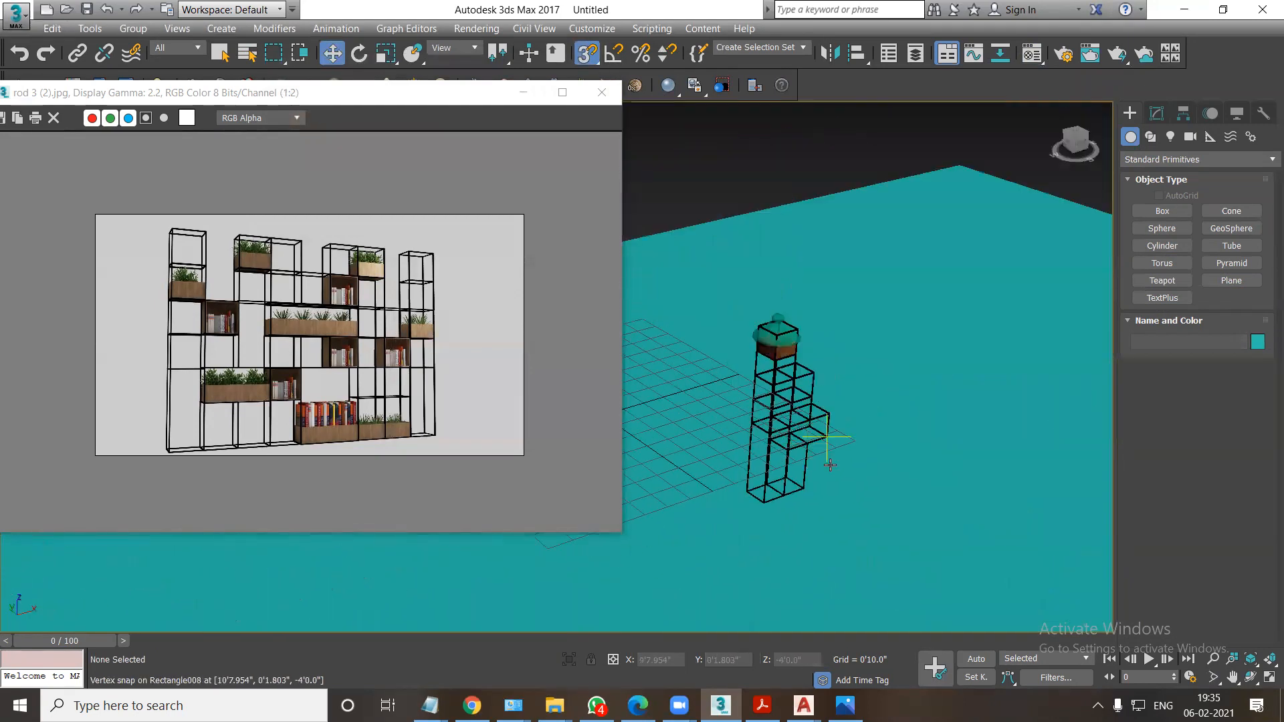
Assign the third VRay material to the floor plane with a dark grey diffuse, light grey reflection and Fresnel reflections off.
left_click(845, 480)
key("m")
left_click(512, 129)
left_click(512, 360)
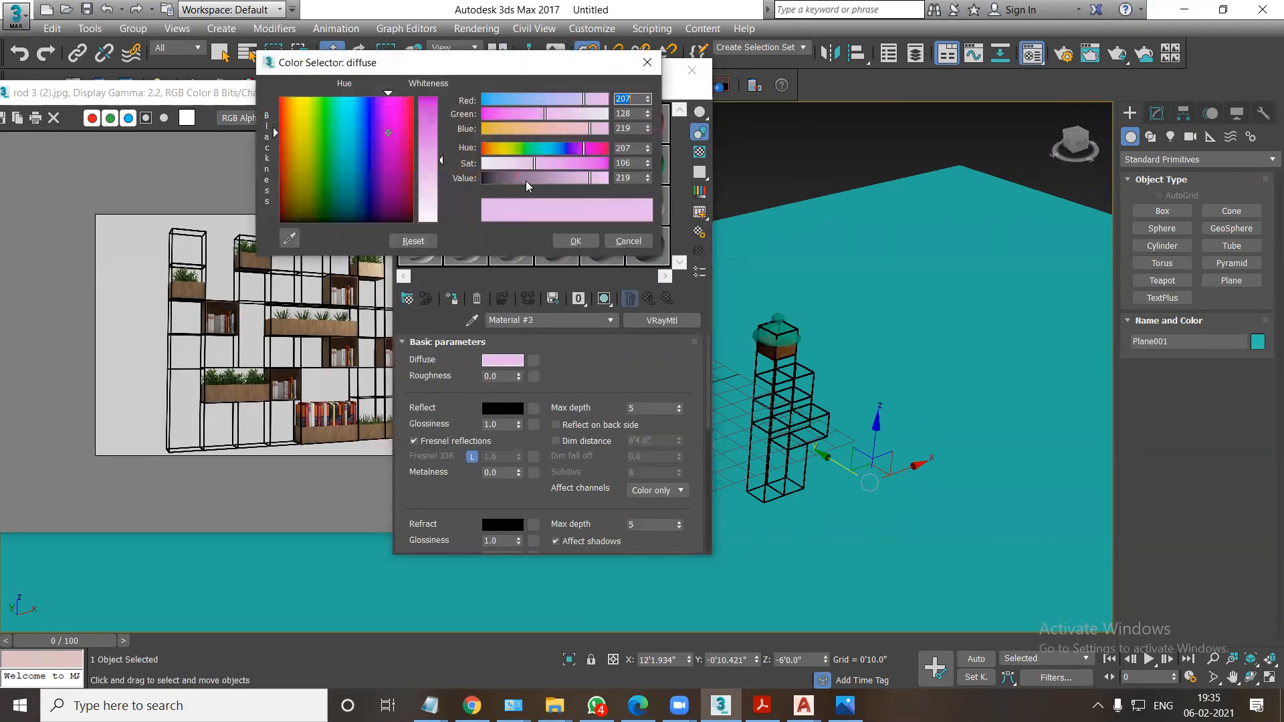
double_click(628, 178)
type("0")
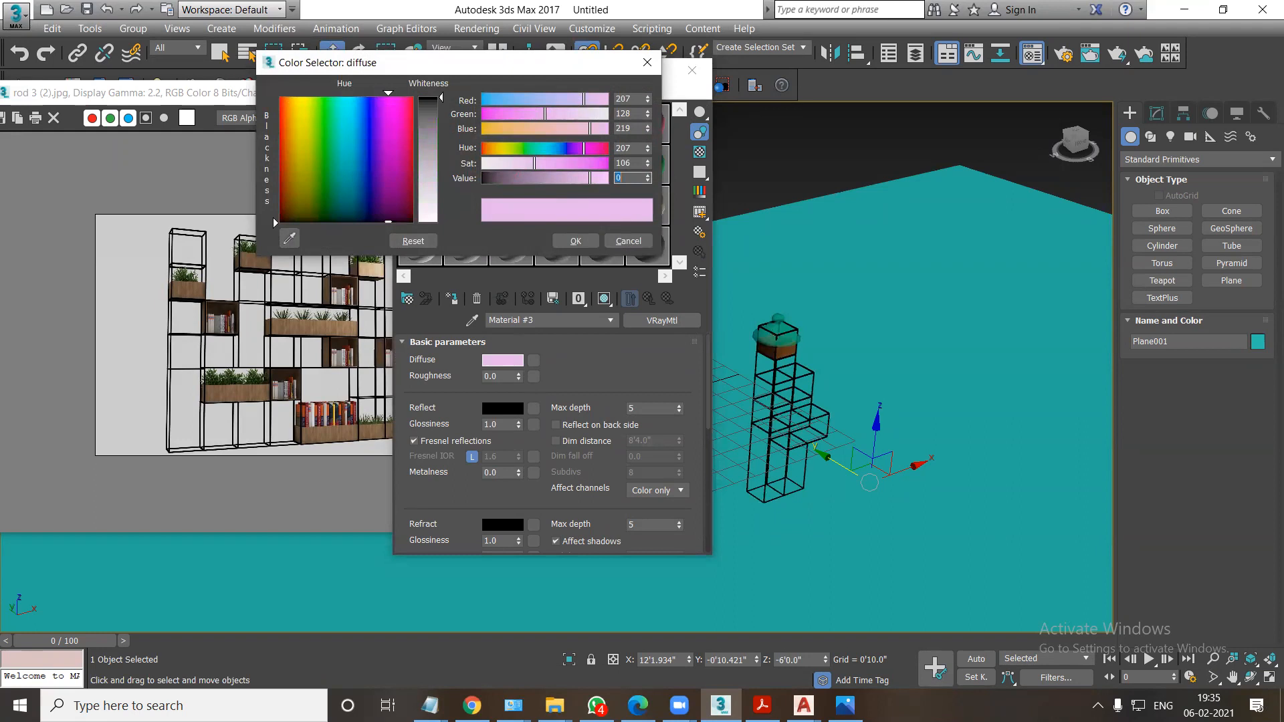
mouse_move(442, 99)
left_mouse_down()
mouse_move(441, 142)
mouse_move(464, 198)
left_mouse_up()
left_click(572, 242)
left_click(502, 407)
left_click(573, 242)
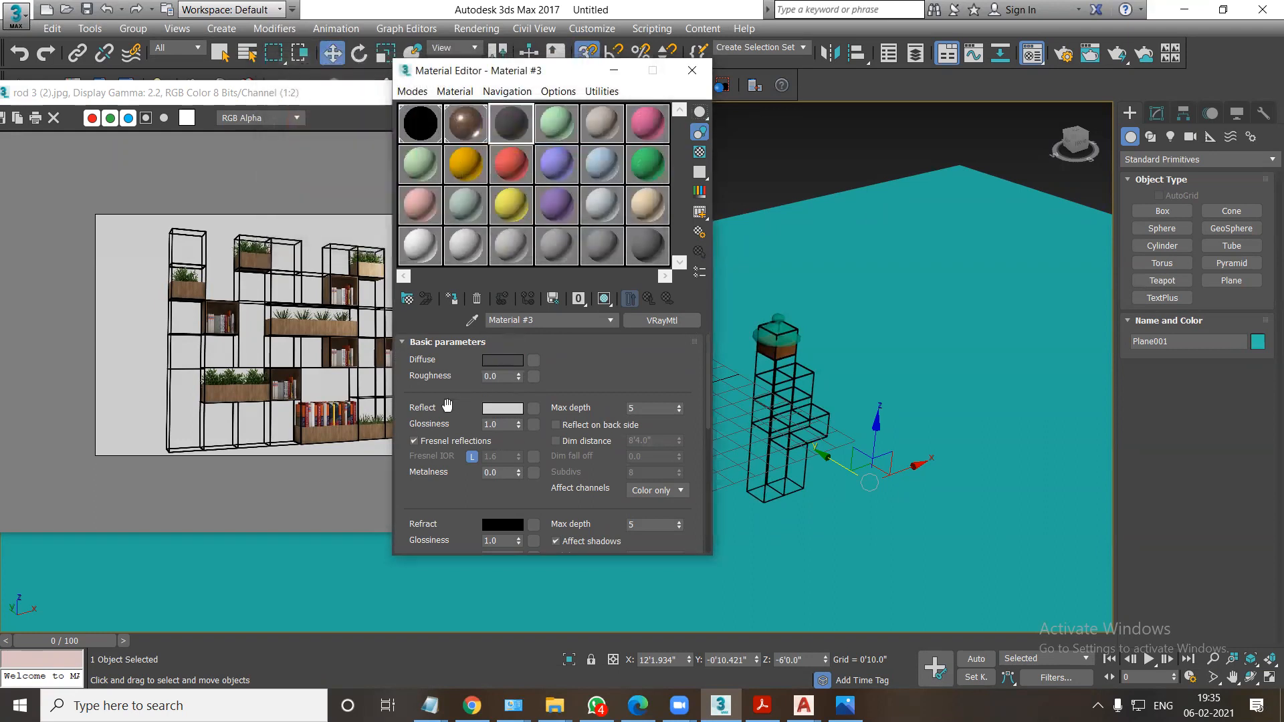
left_click(415, 441)
left_click(453, 300)
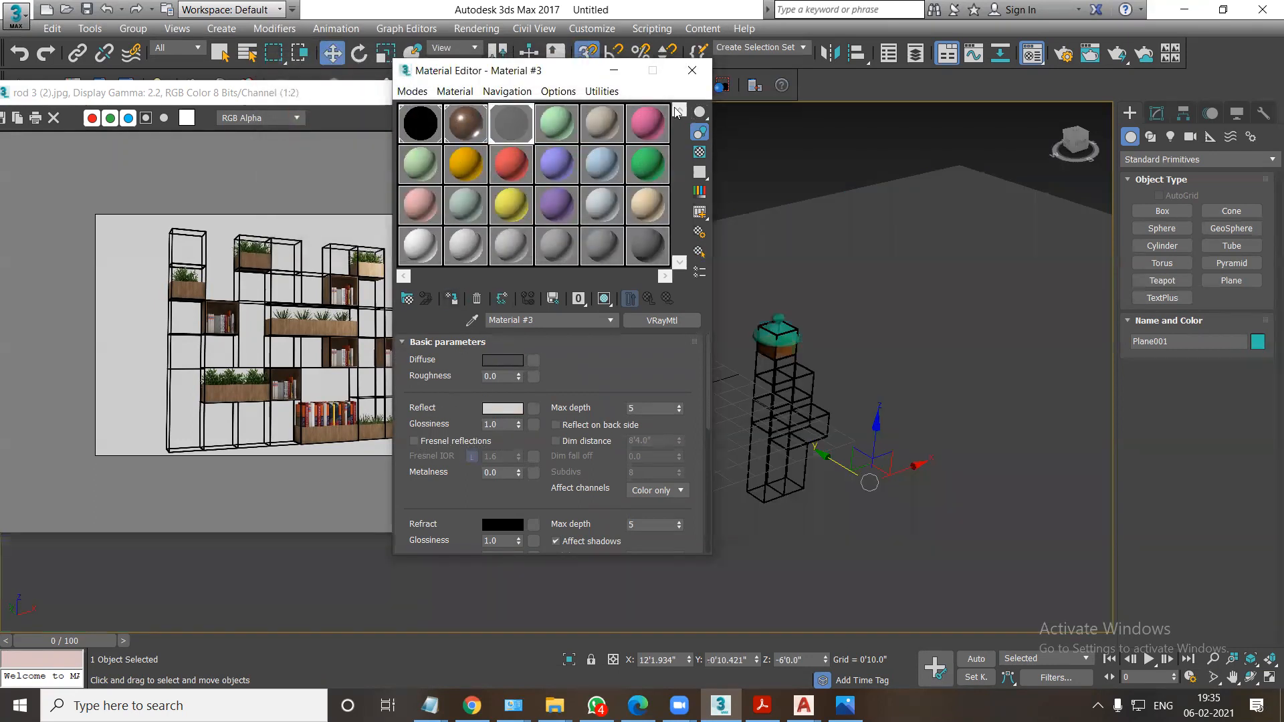
left_click(692, 69)
Close the reference image and frame the shelving unit in the perspective view with safe frames shown.
scroll(836, 421, "up", 4)
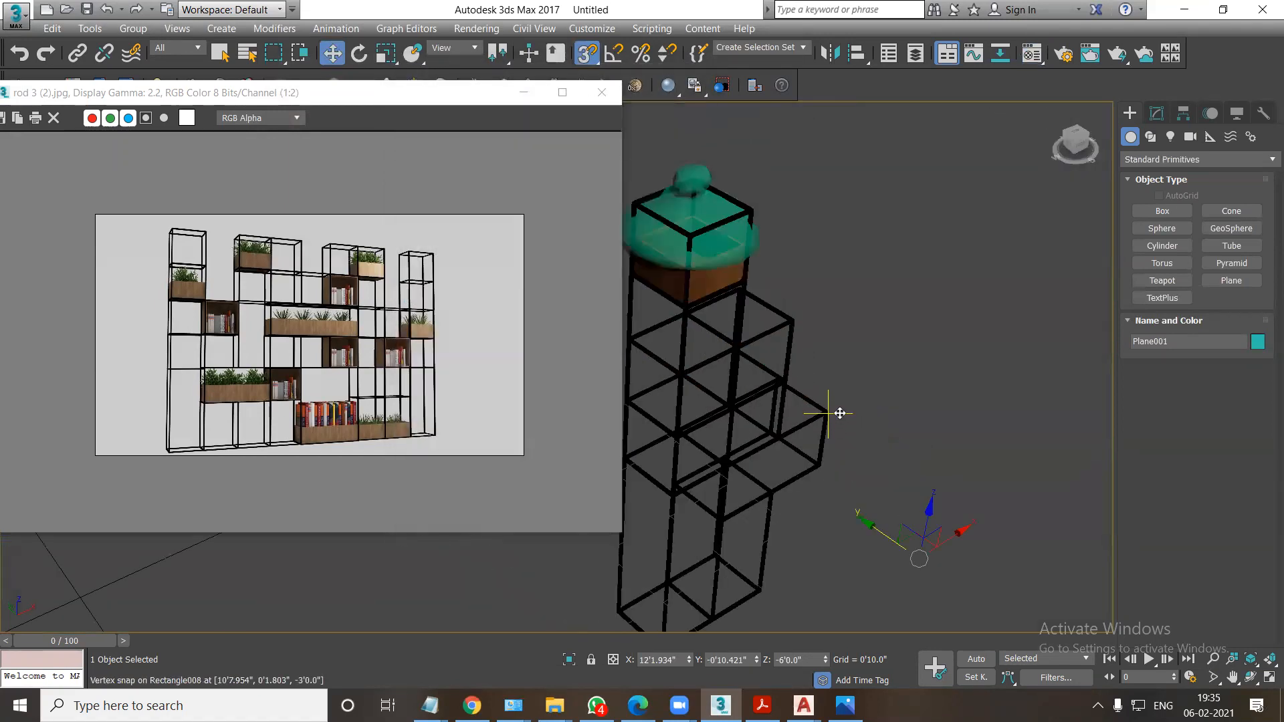
scroll(839, 413, "down", 2)
left_click(609, 99)
middle_click_drag(769, 349, 689, 321)
key("shift+f")
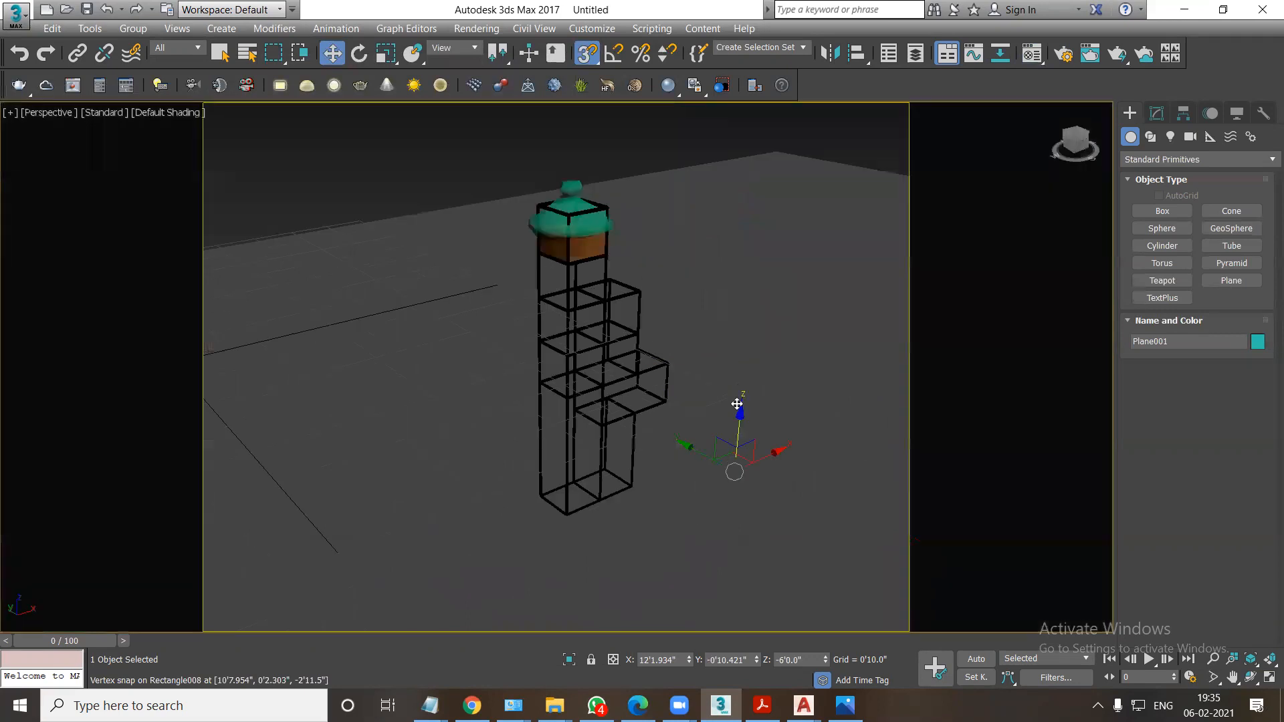
scroll(692, 451, "up", 4)
middle_click_drag(697, 489, 689, 484, "alt")
left_click(1212, 659)
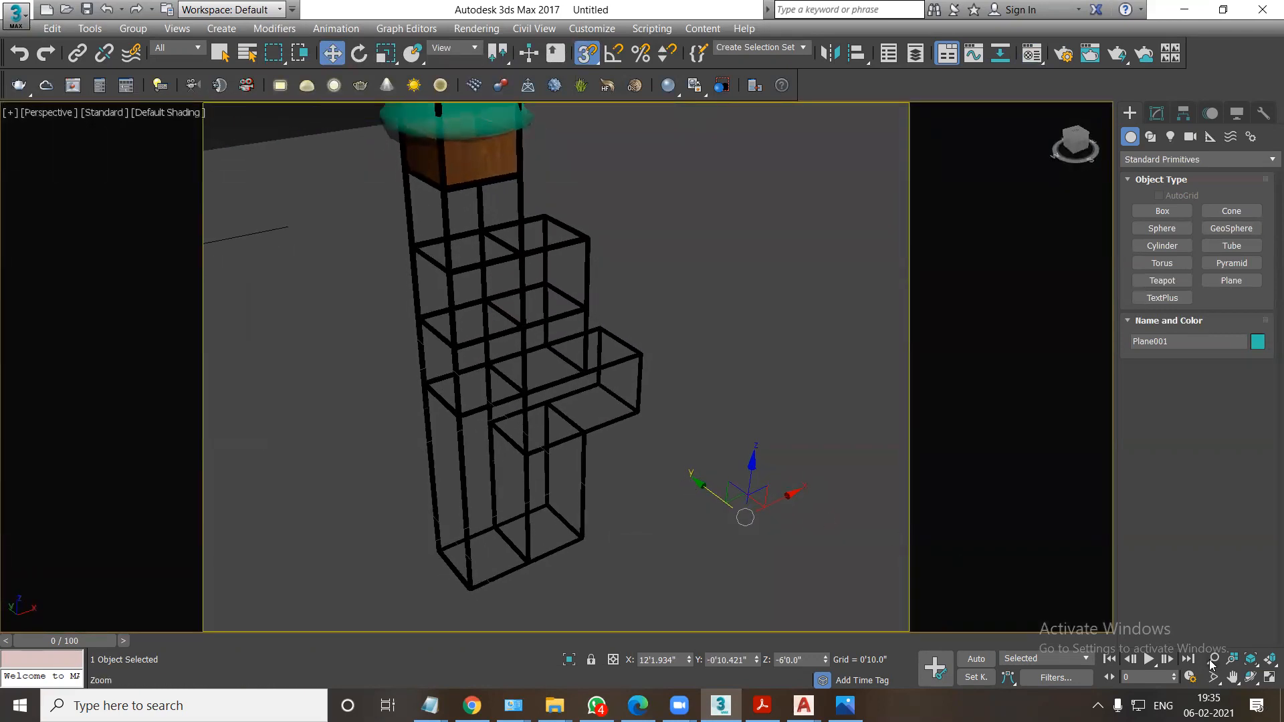
left_click_drag(648, 450, 650, 462)
Set the environment background colour to near white with a value of 233.
key("8")
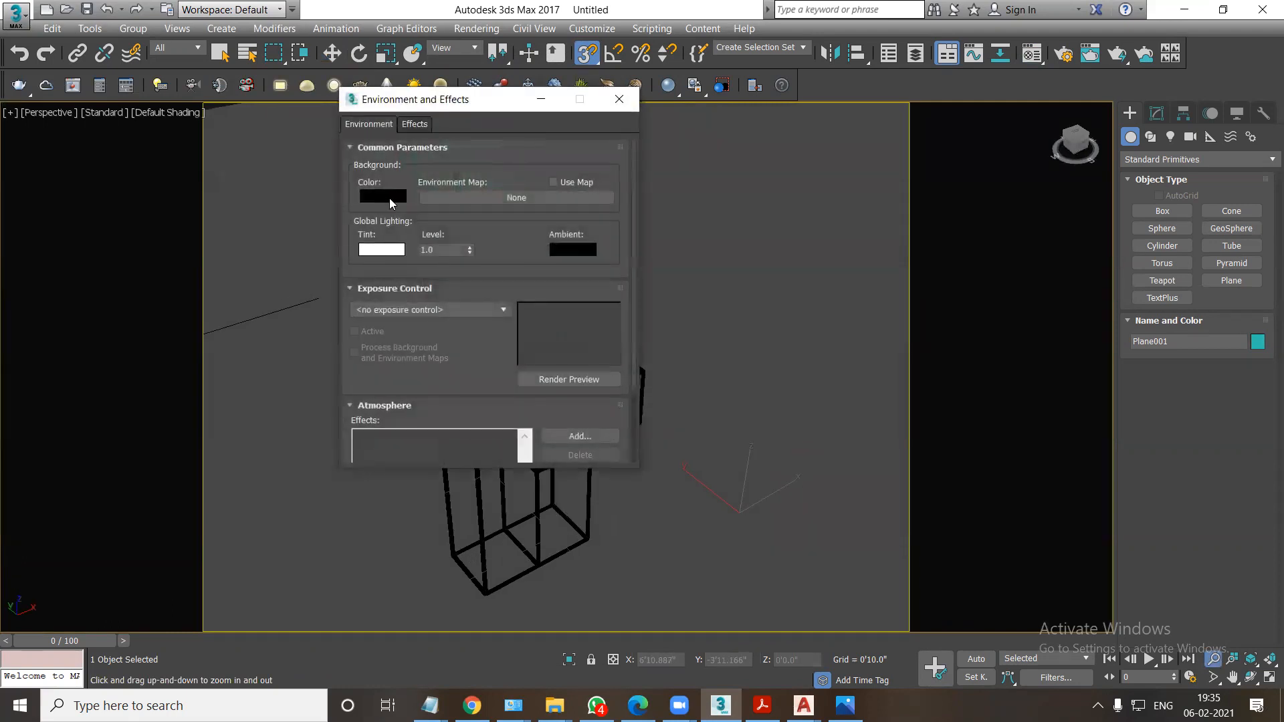
left_click(392, 203)
left_click_drag(448, 203, 444, 212)
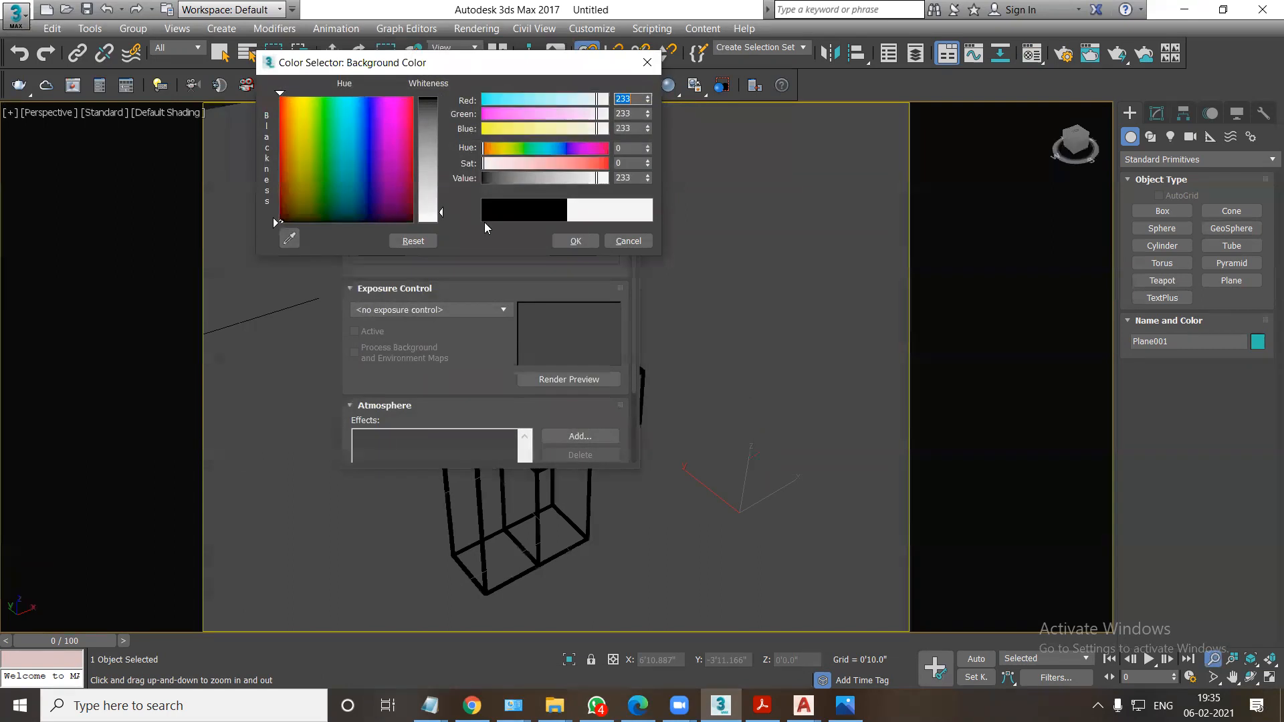
left_click(565, 242)
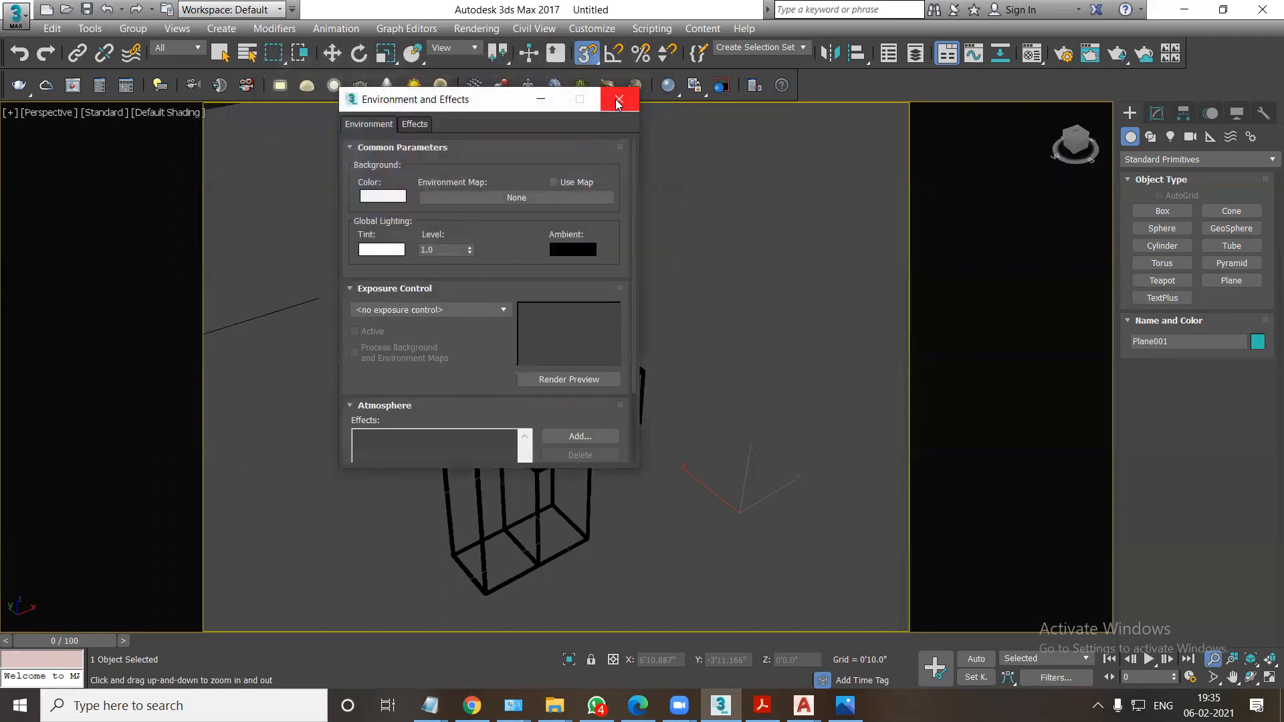
left_click(617, 101)
Open the render setup for V-Ray Next, update 2.1 and toggle the Enable GI option.
scroll(666, 300, "down", 1)
scroll(665, 298, "up", 1)
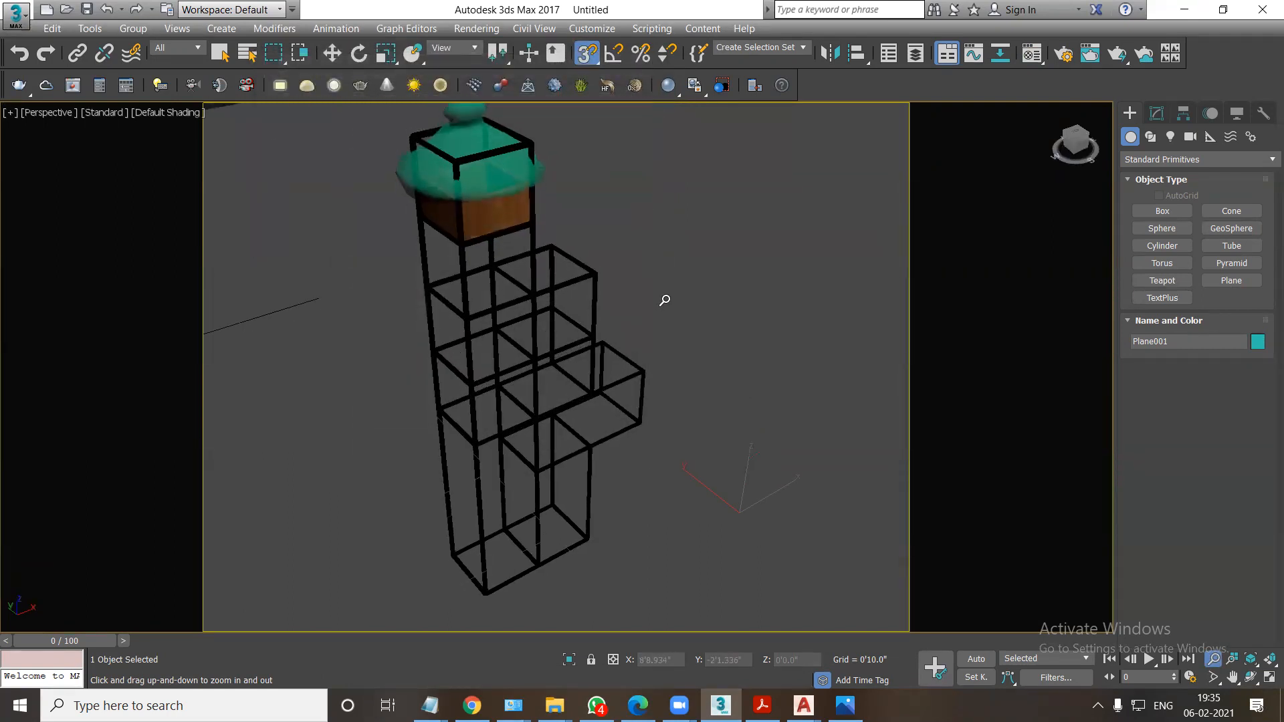
scroll(665, 298, "down", 1)
scroll(705, 273, "up", 1)
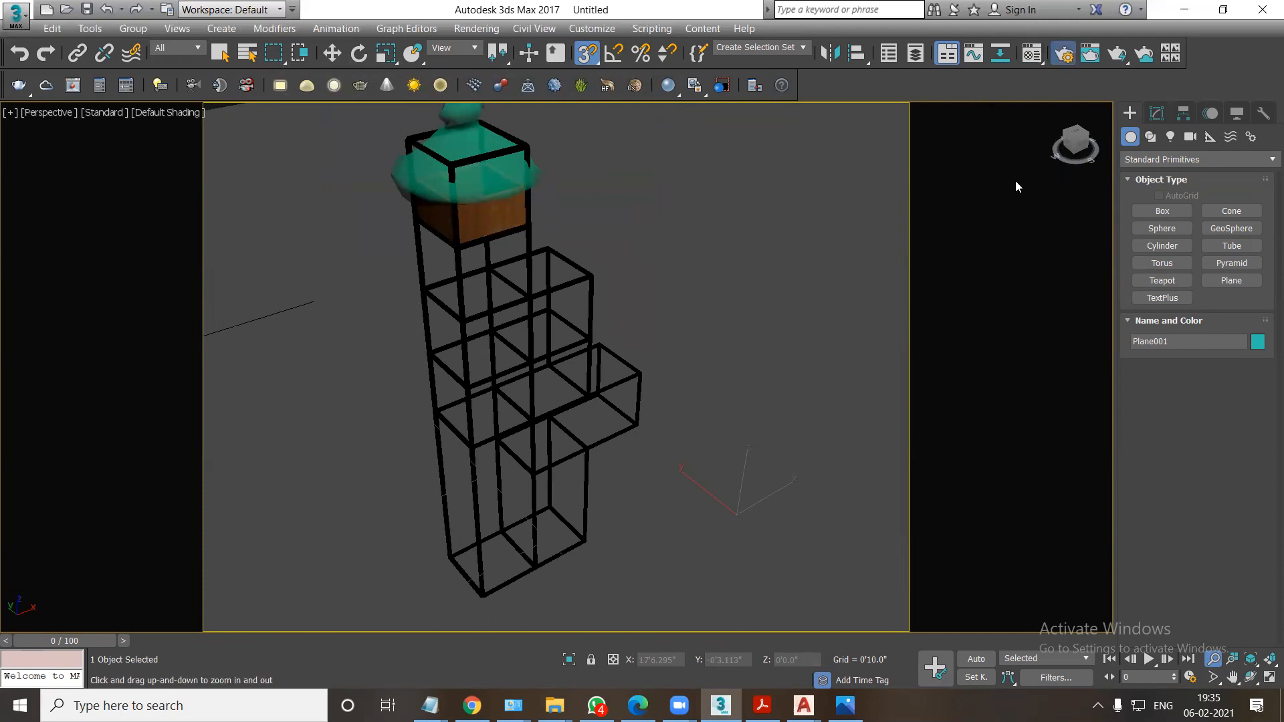
left_click(769, 159)
left_click(766, 156)
left_click(738, 211)
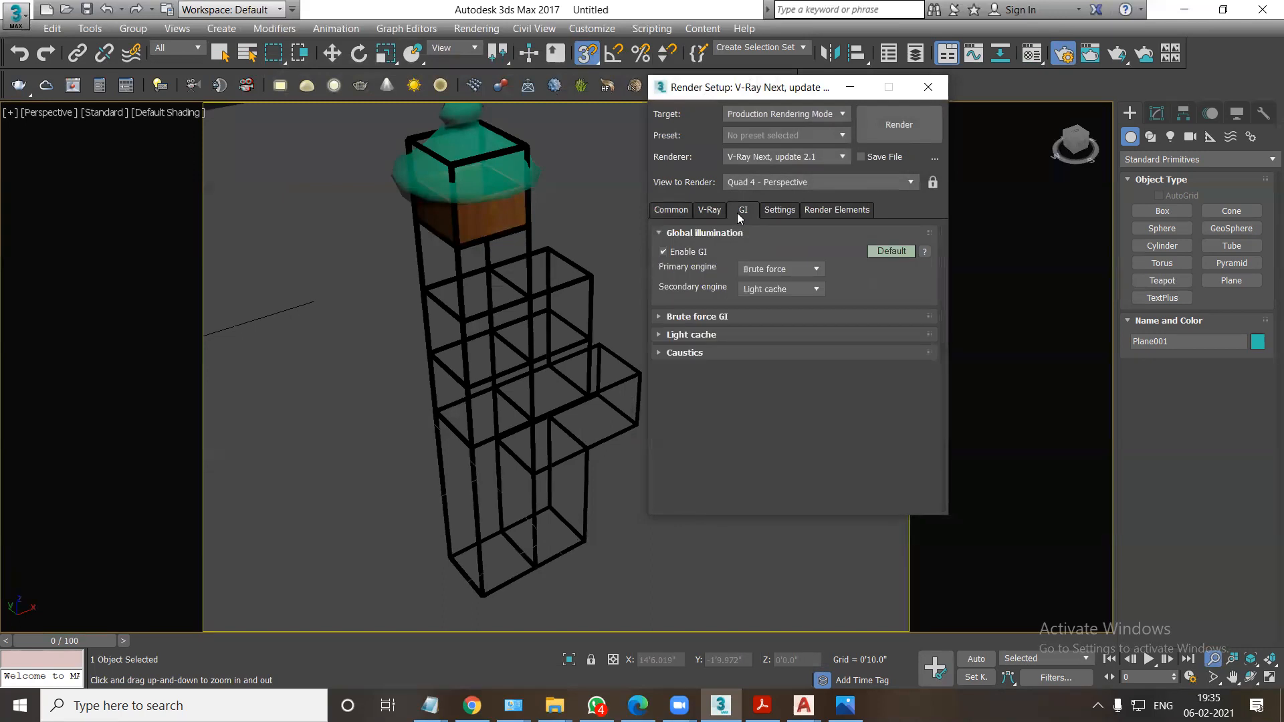
left_click(664, 252)
Set the progressive image sampler's maximum subdivs to 4, check the output size settings and close the render setup.
left_click(707, 211)
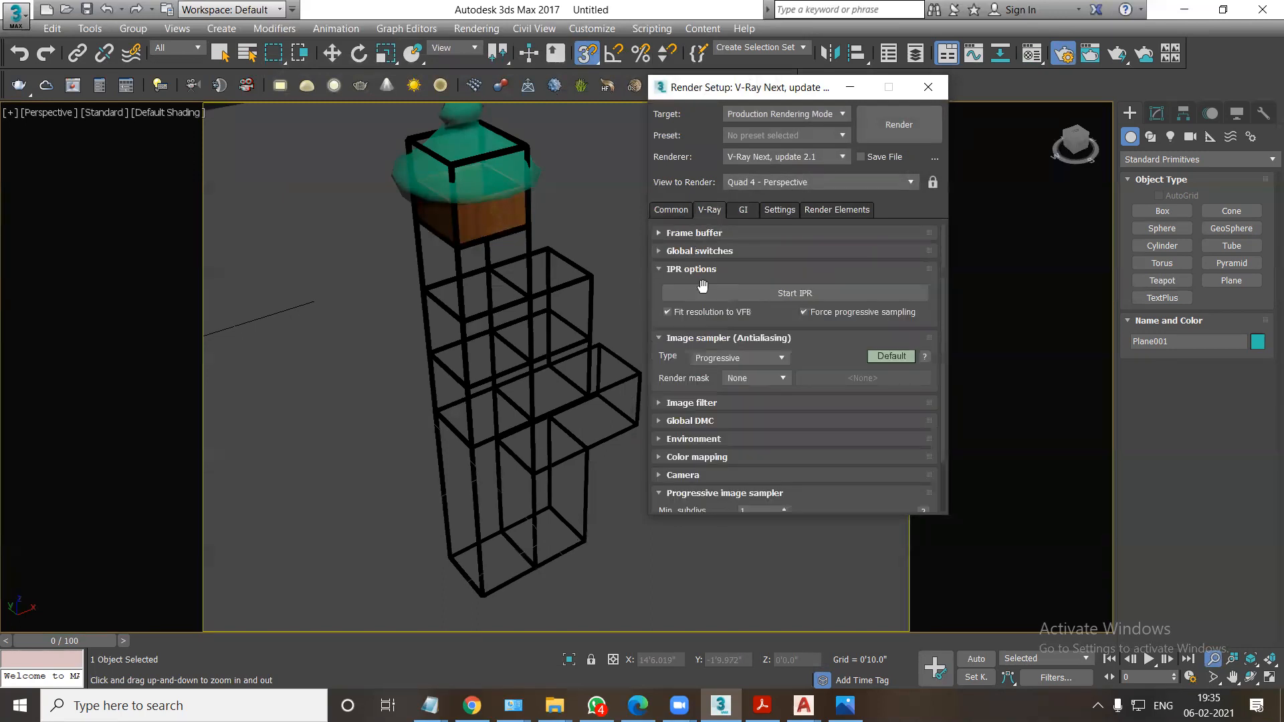
scroll(721, 439, "down", 2)
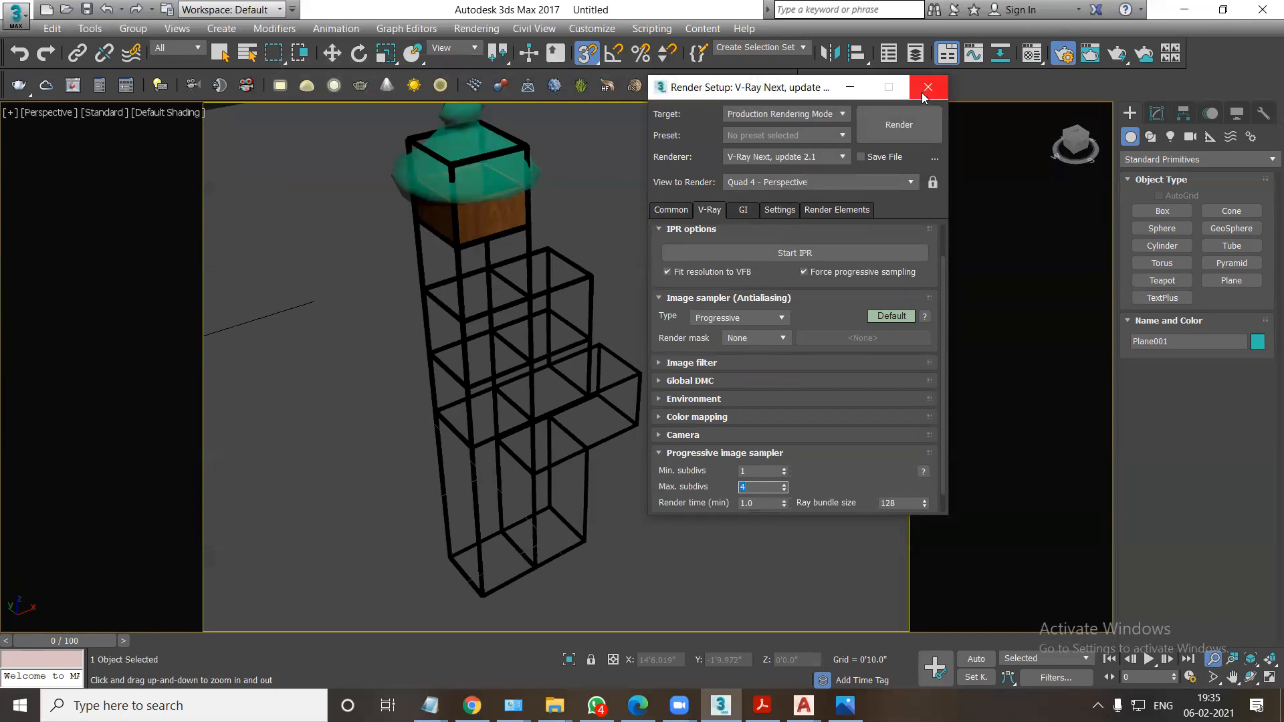
left_click(676, 213)
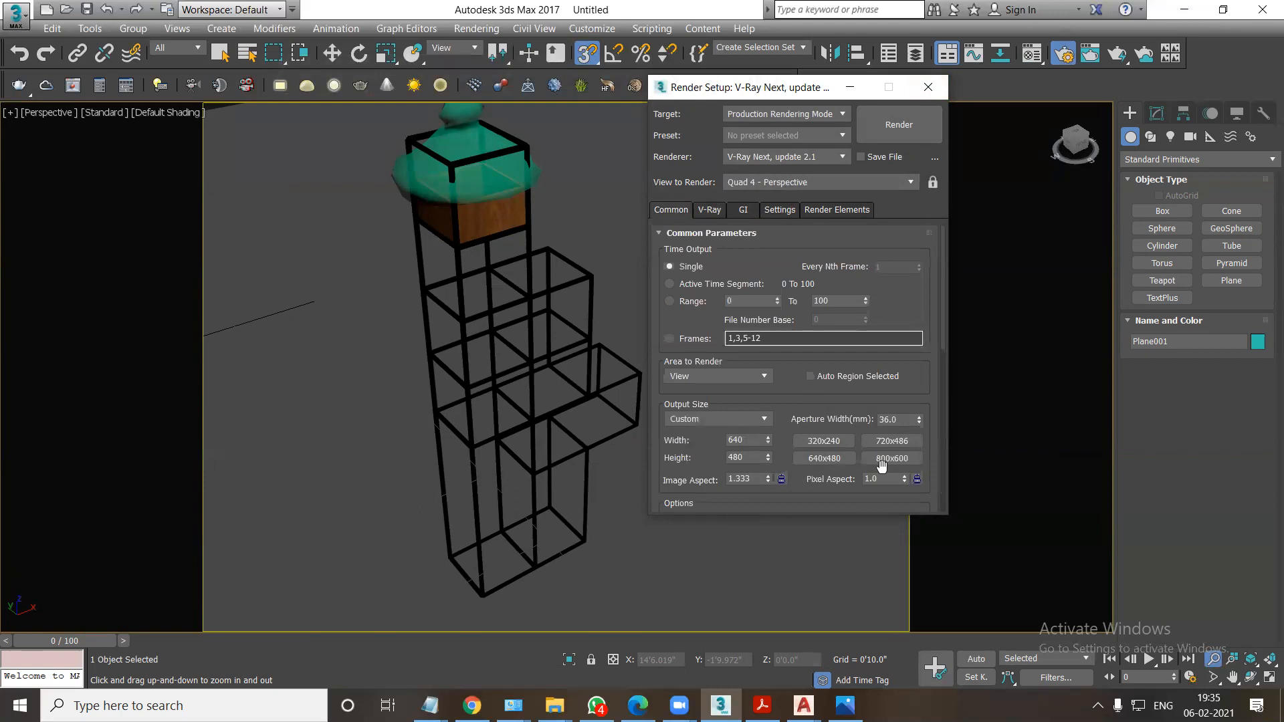
left_click(928, 88)
mouse_move(700, 392)
middle_mouse_down("alt")
mouse_move(698, 367)
mouse_move(700, 397)
middle_mouse_up("alt")
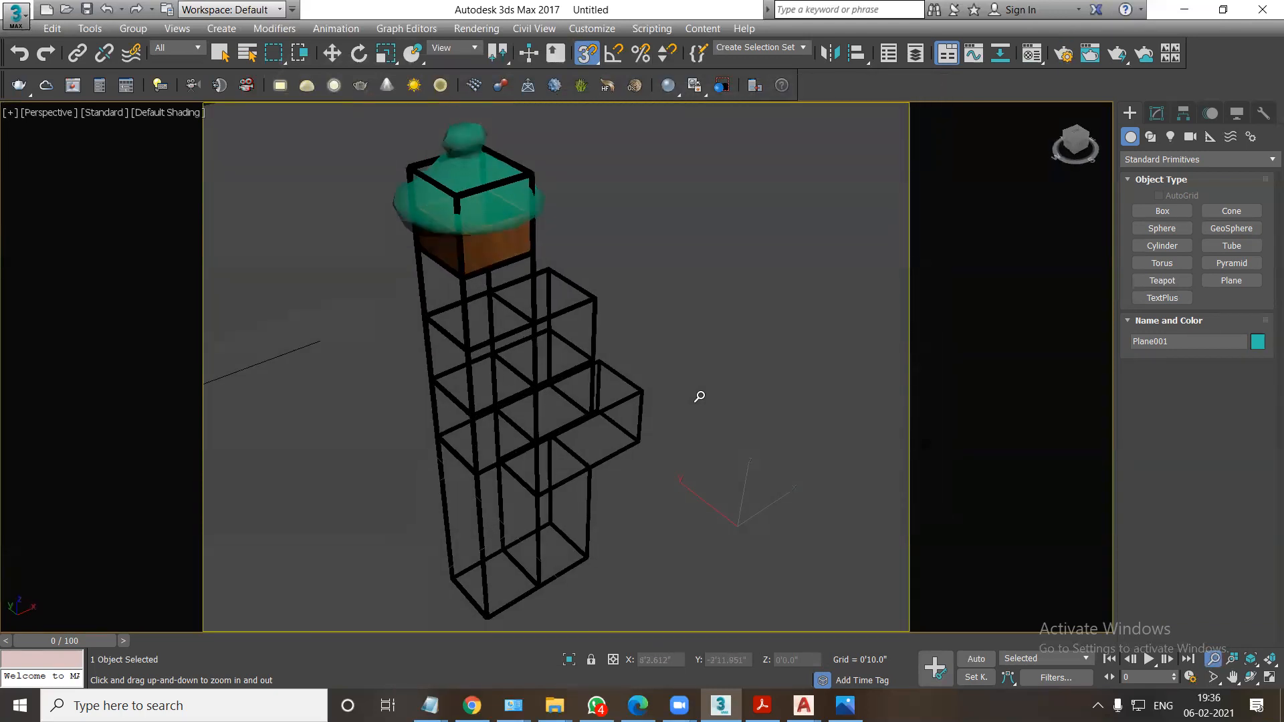
Render the perspective view of the shelving unit, review the image and close the frame buffer.
key("shift+q")
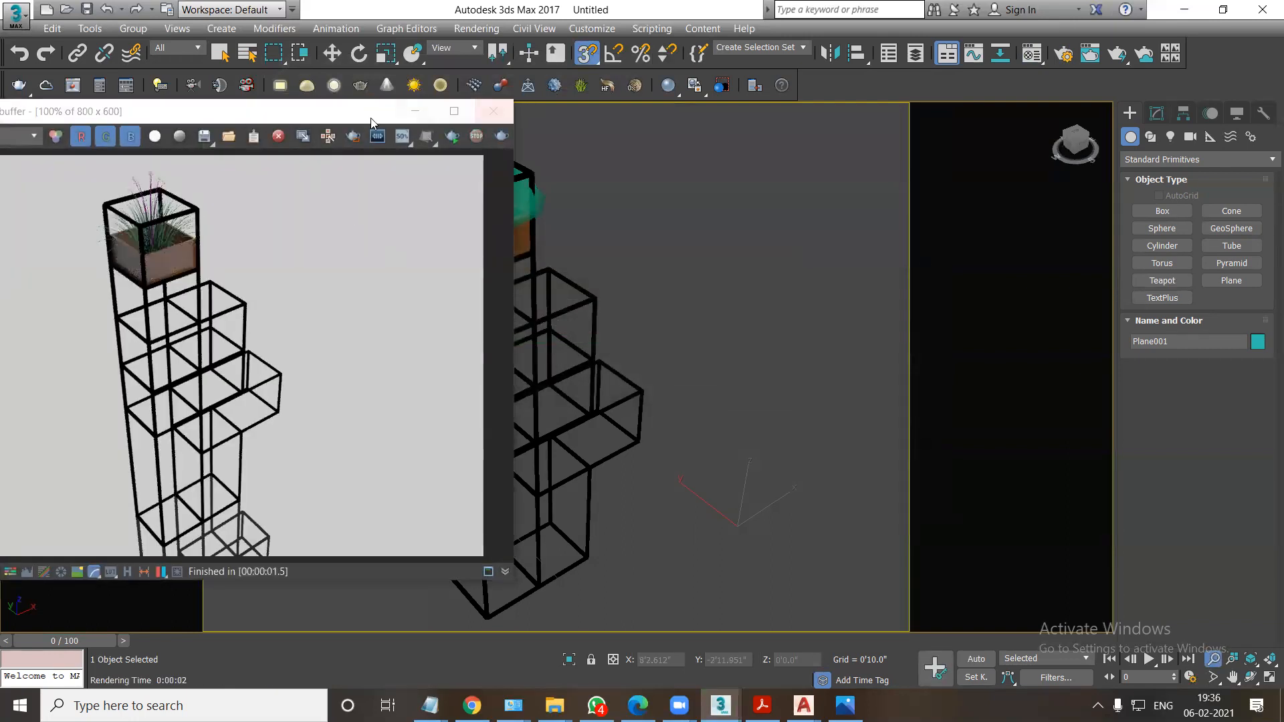
scroll(569, 281, "down", 1)
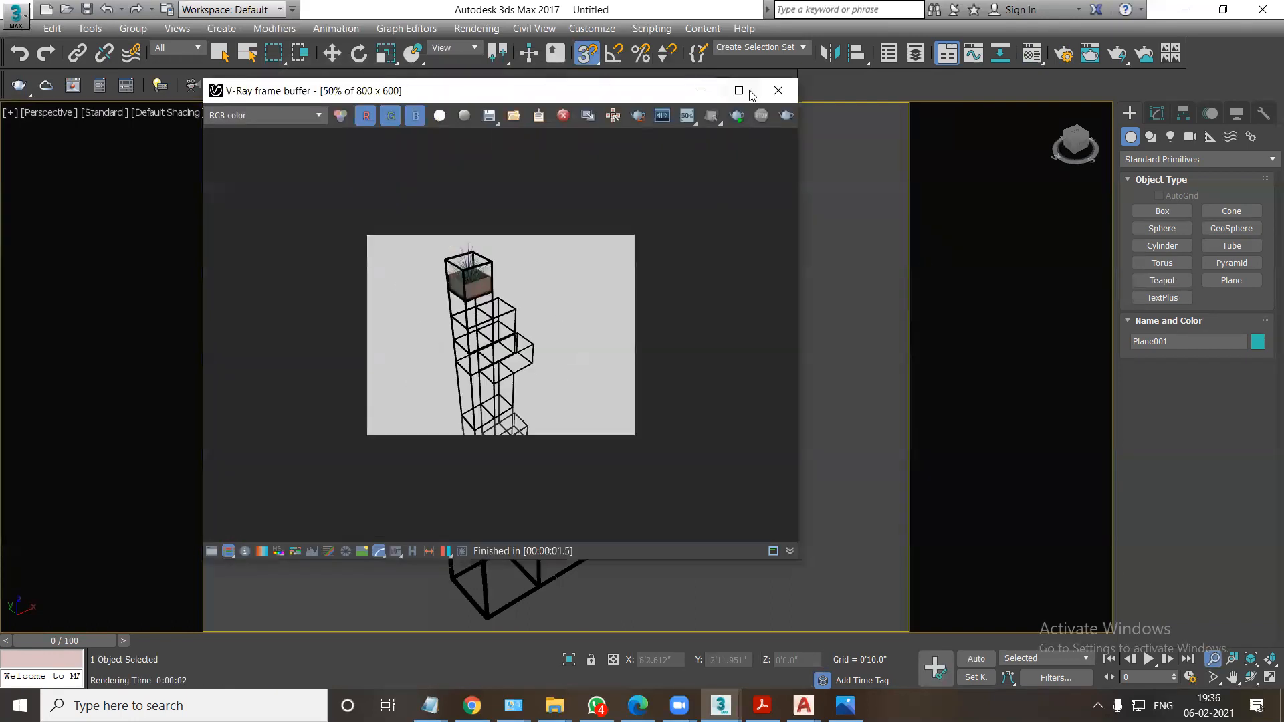
left_click(777, 91)
Render the perspective view again with the shelving unit smaller in the frame, check the image and close it.
scroll(611, 392, "down", 3)
scroll(602, 415, "down", 1)
mouse_move(601, 424)
middle_mouse_down("alt")
mouse_move(604, 453)
mouse_move(587, 418)
middle_mouse_up("alt")
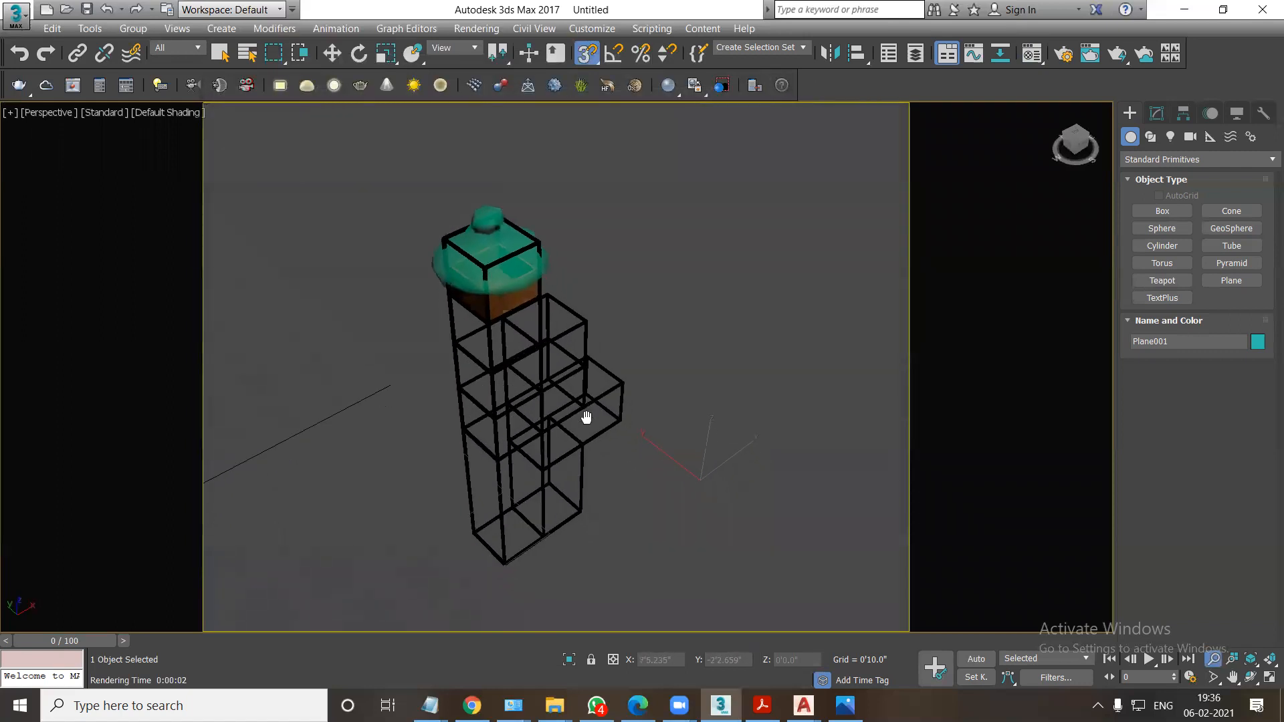
key("shift+q")
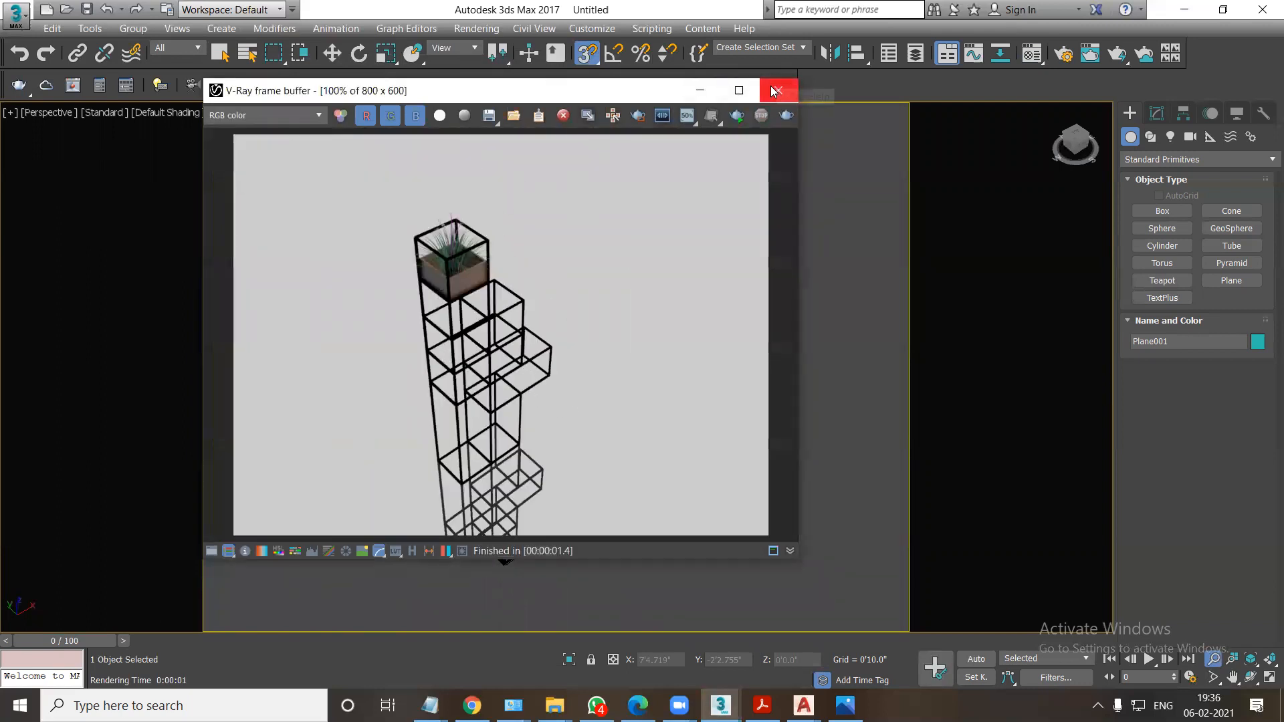
scroll(554, 310, "down", 2)
scroll(553, 310, "up", 1)
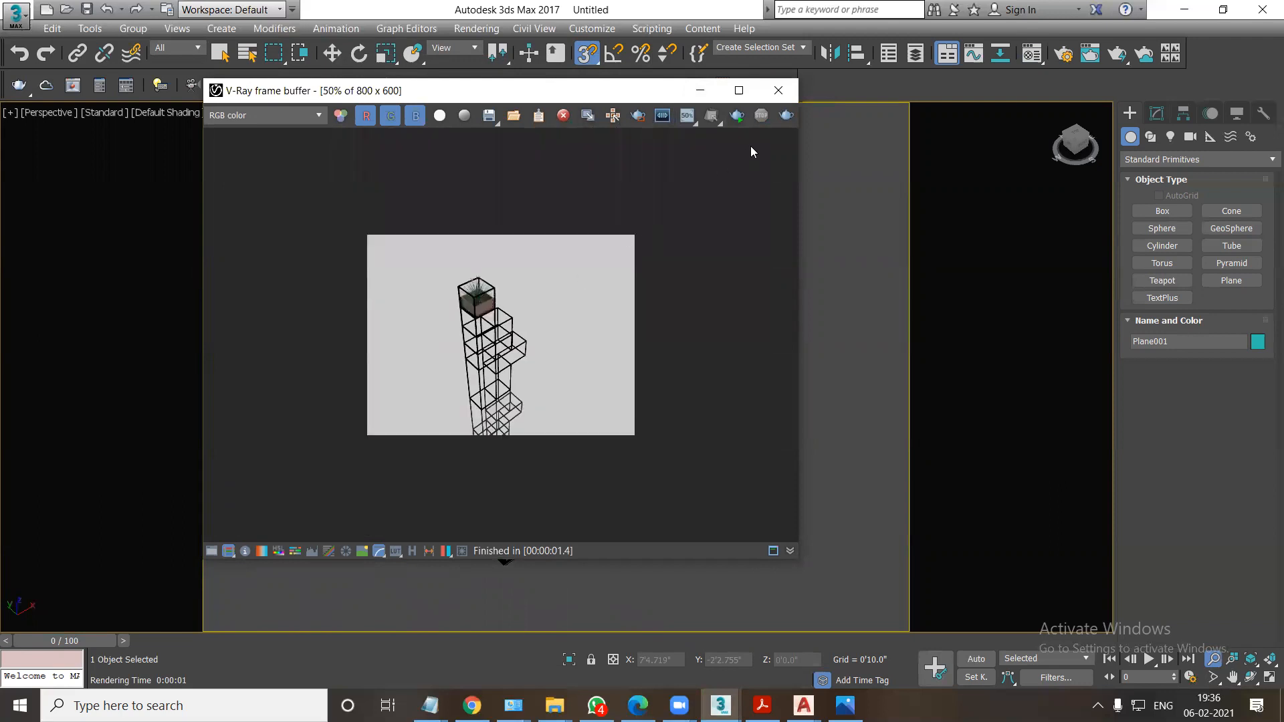
left_click(777, 92)
Set the render output size to 640 × 480 in the render setup.
left_click_drag(708, 277, 733, 286)
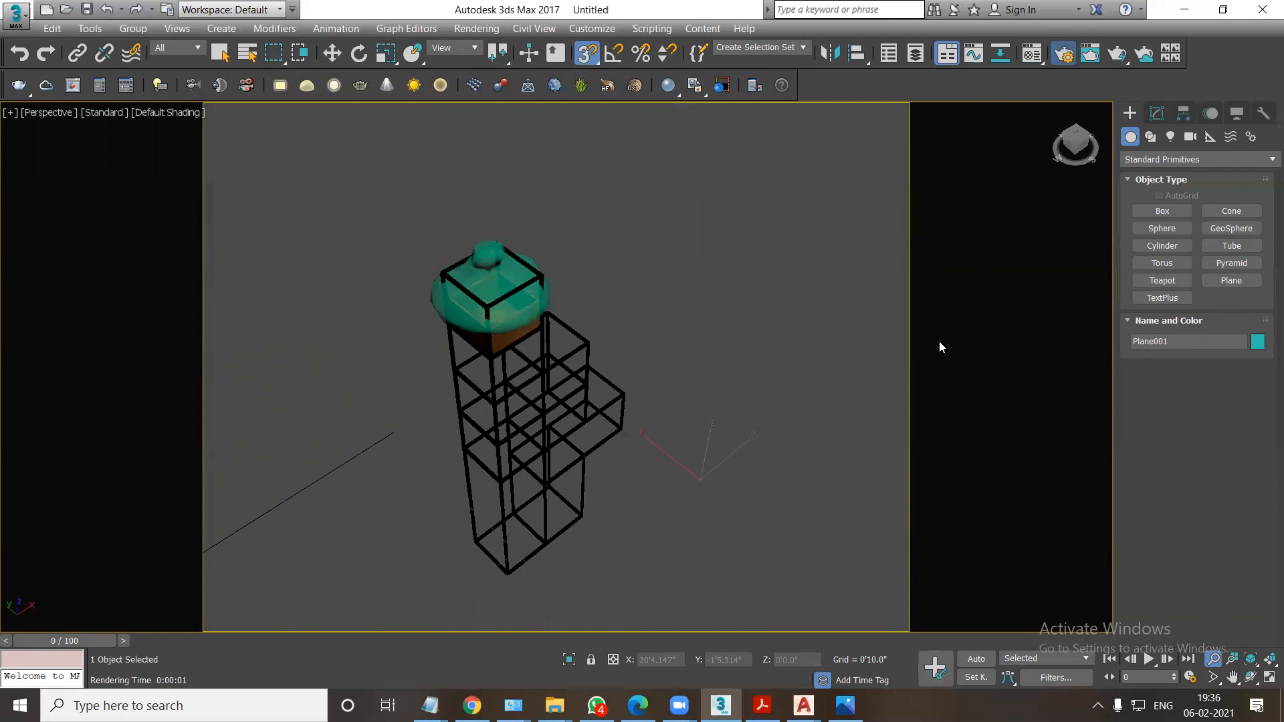
key("F10")
left_click(712, 377)
left_click(680, 388)
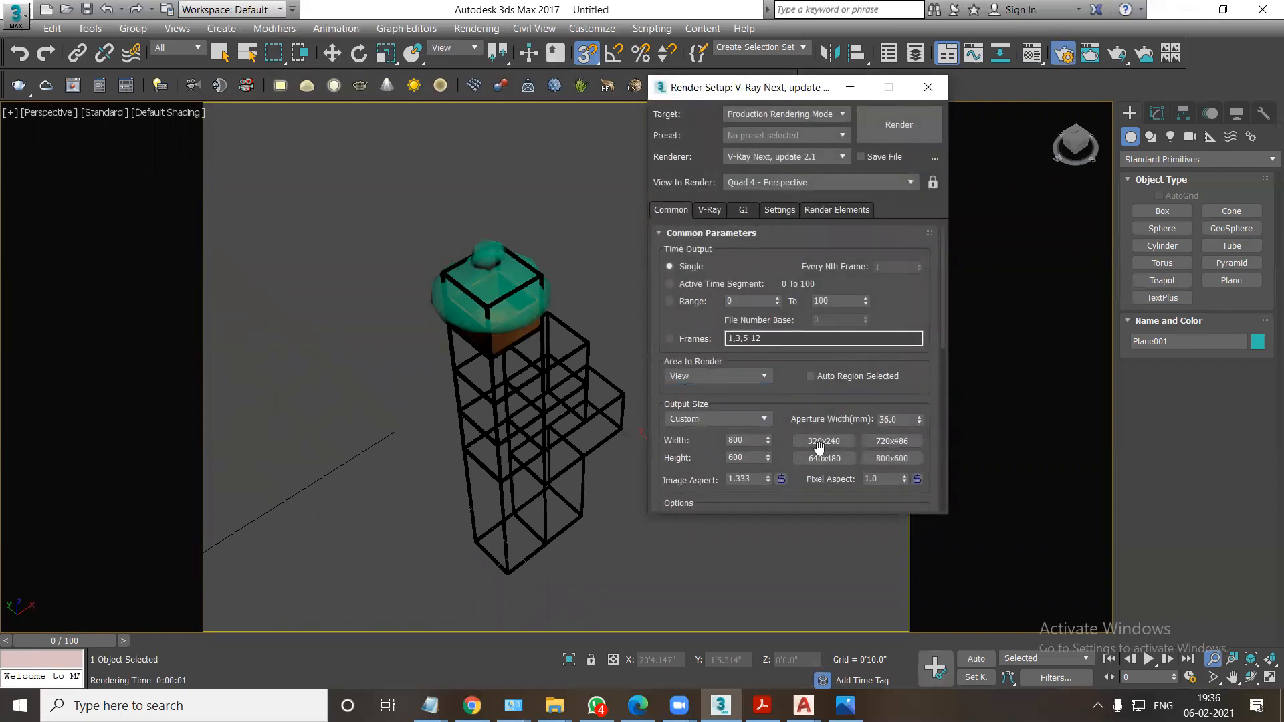
Render the perspective view at 640 × 480, inspect the planter and rods in the maximized frame buffer, and close it.
scroll(548, 474, "up", 3)
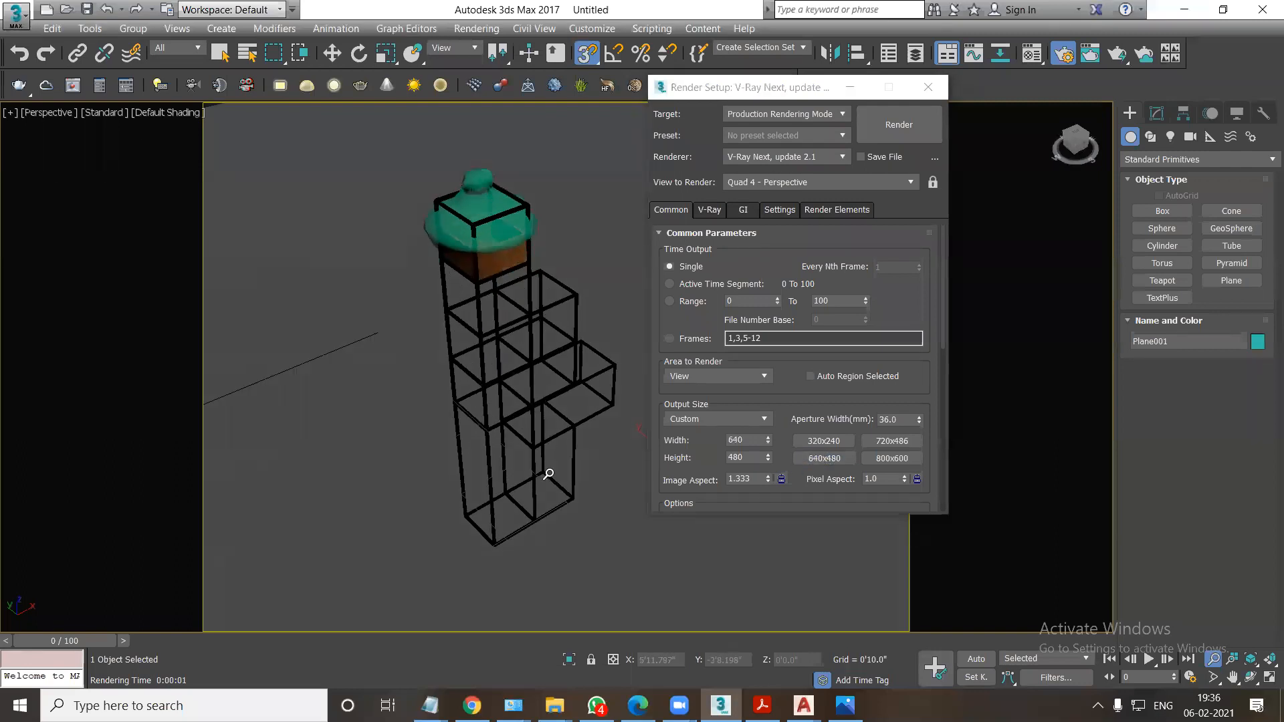
key("shift+q")
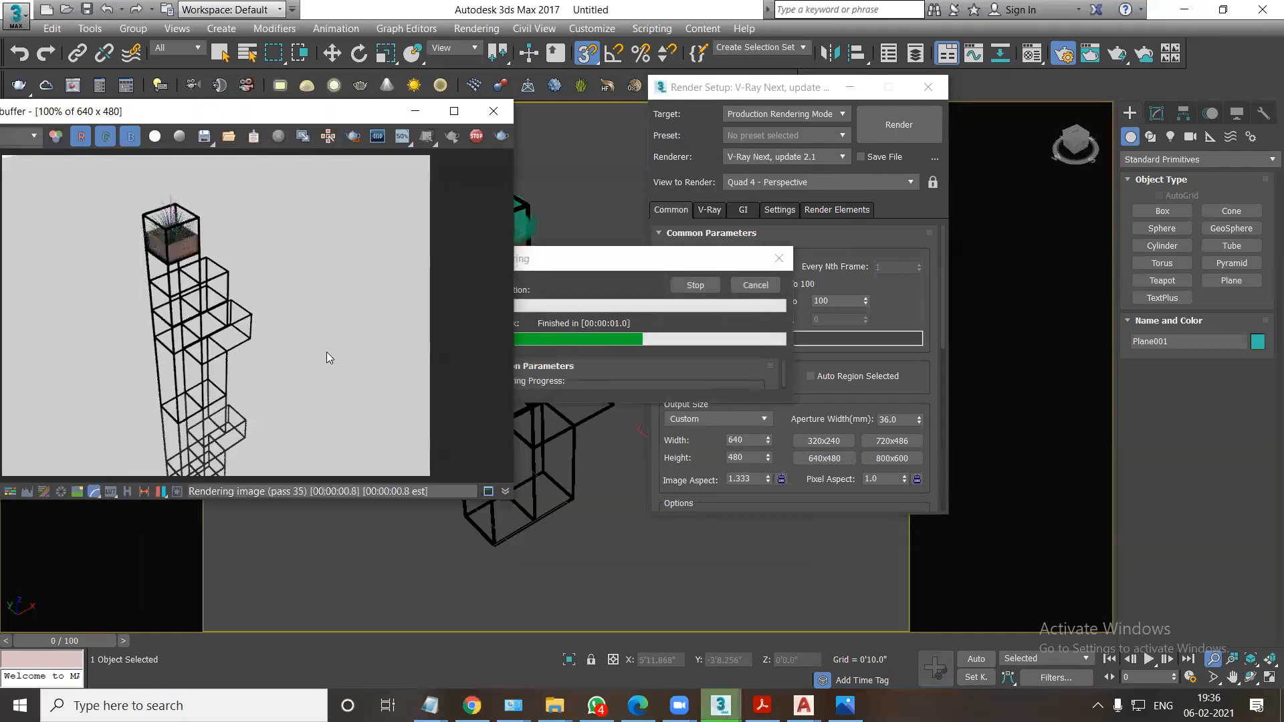
left_click(454, 111)
scroll(674, 315, "up", 4)
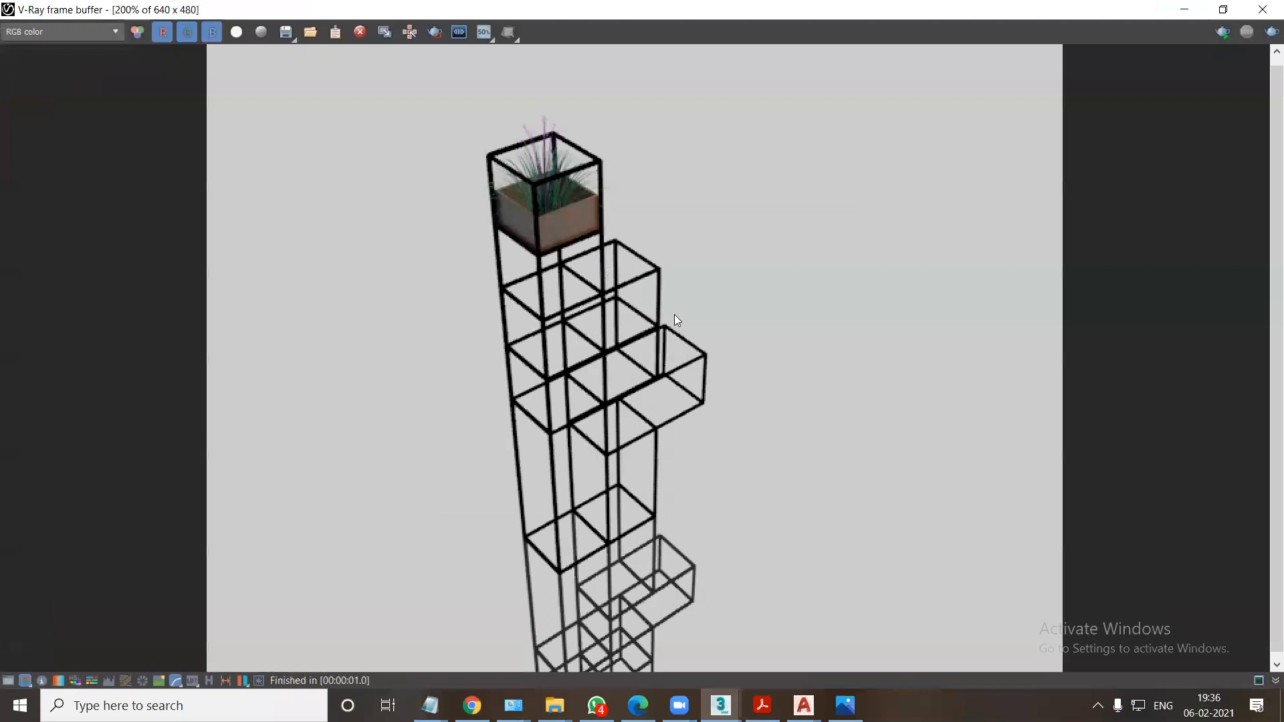
scroll(605, 273, "down", 2)
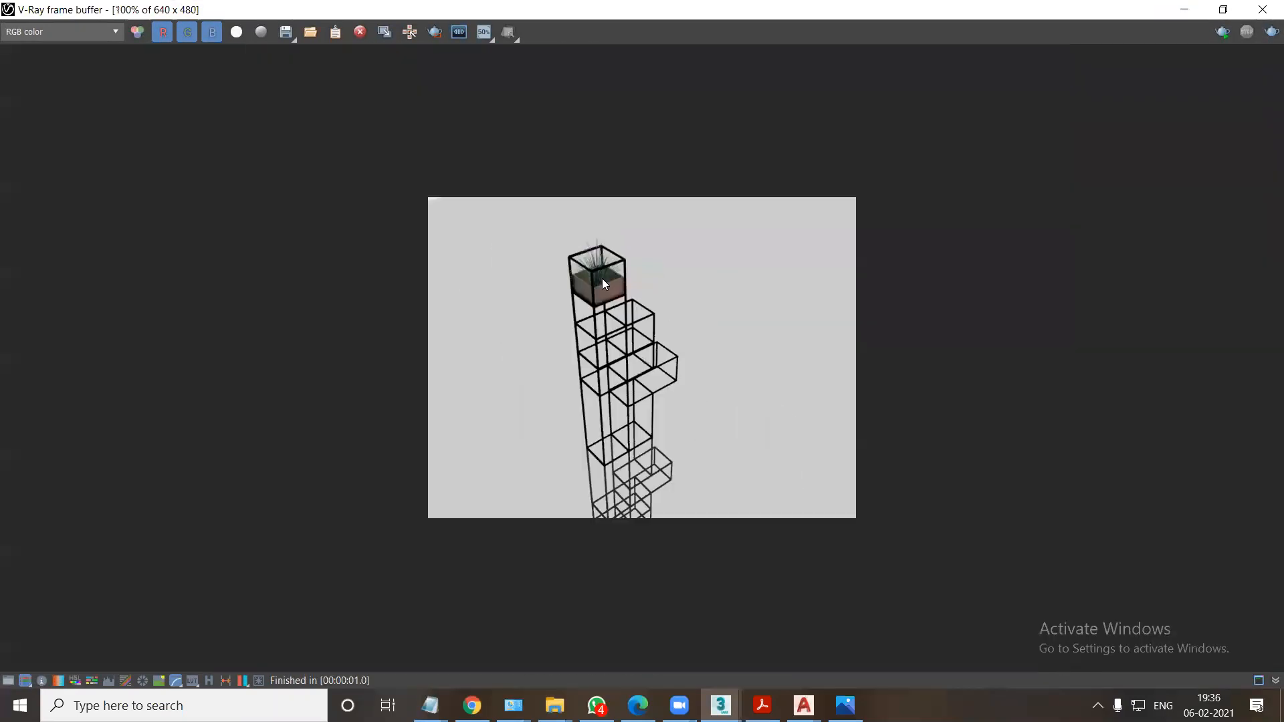
scroll(609, 315, "up", 1)
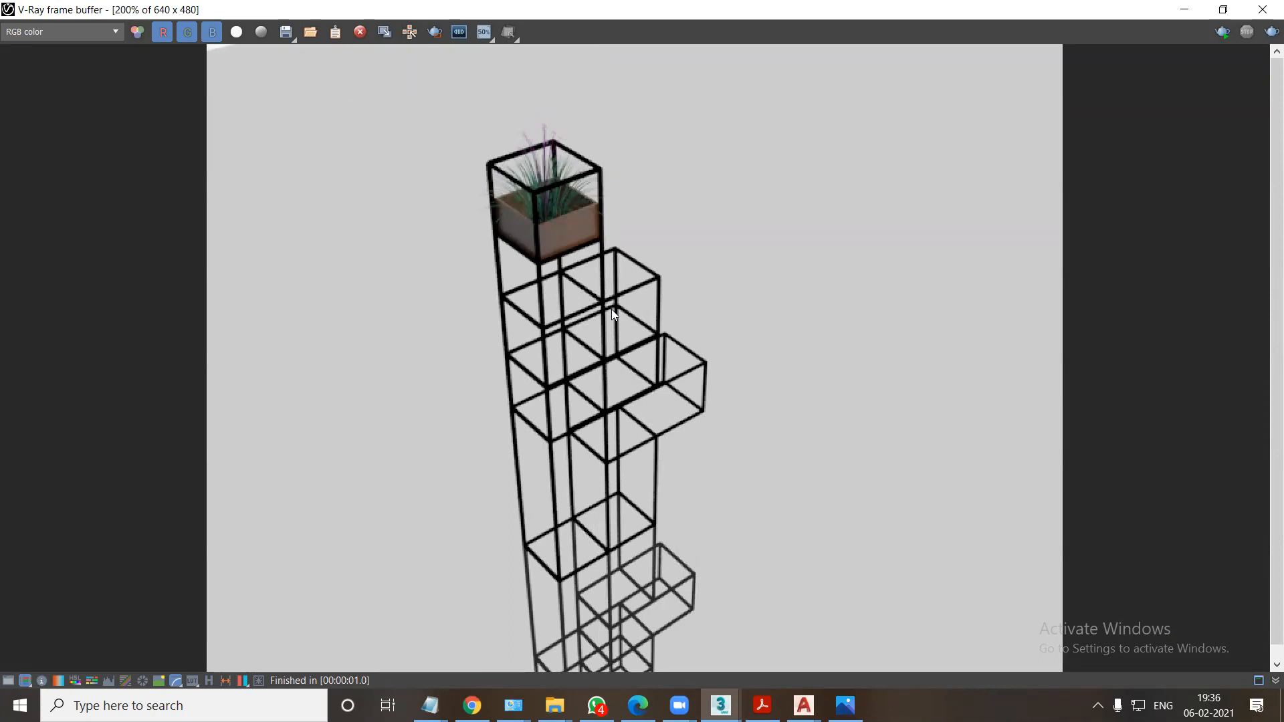
left_click(1262, 10)
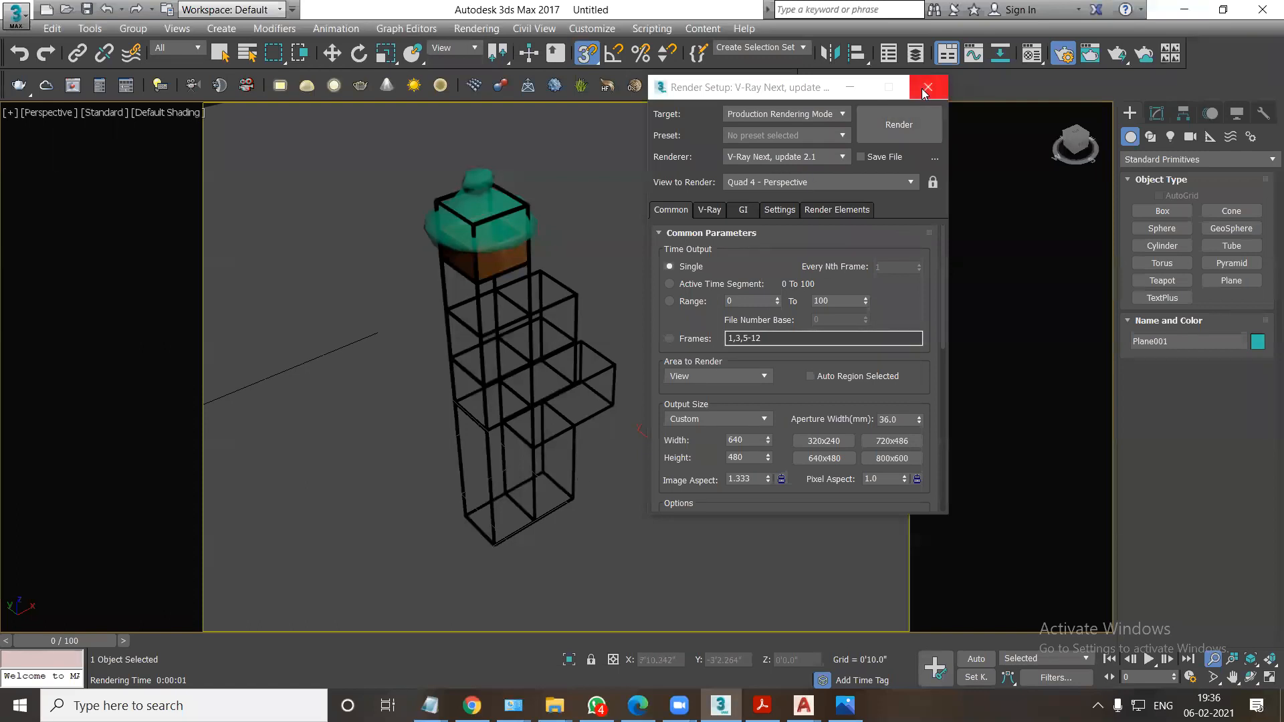
Check the V-Ray image sampler settings, close the render setup and render the shelving unit from a slightly changed viewing angle.
left_click(710, 210)
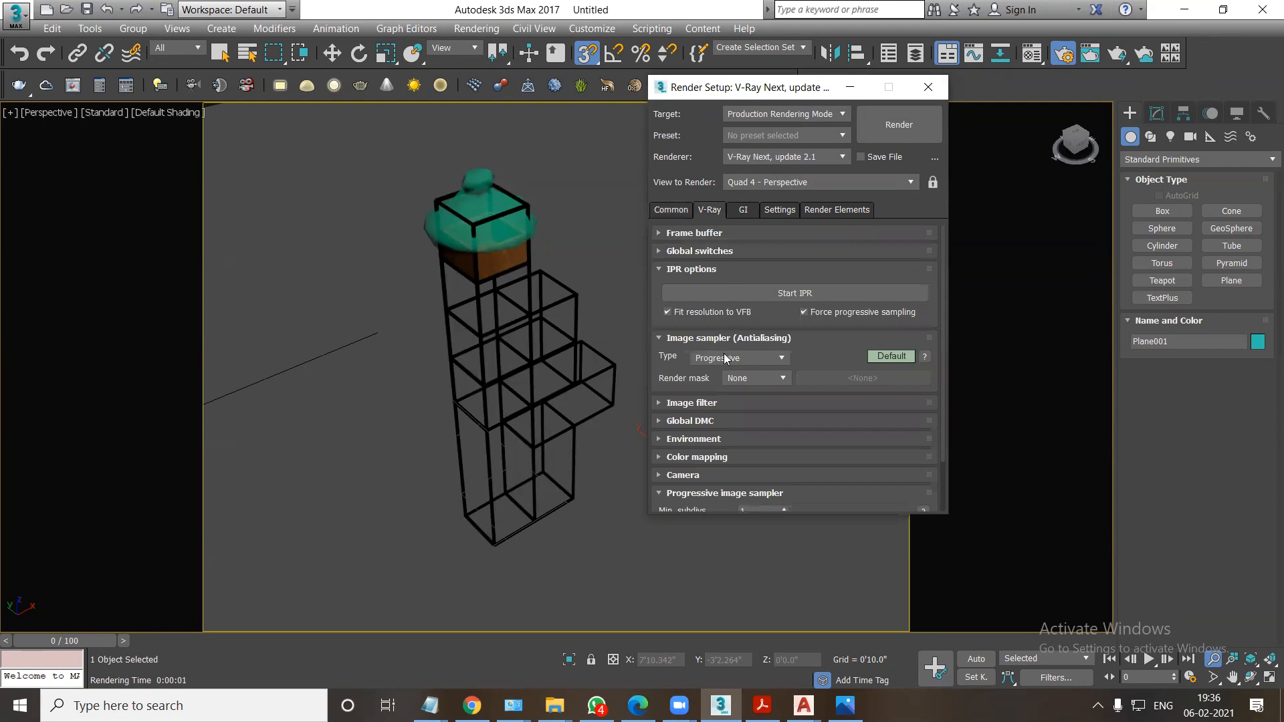
left_click(927, 87)
scroll(610, 446, "up", 2)
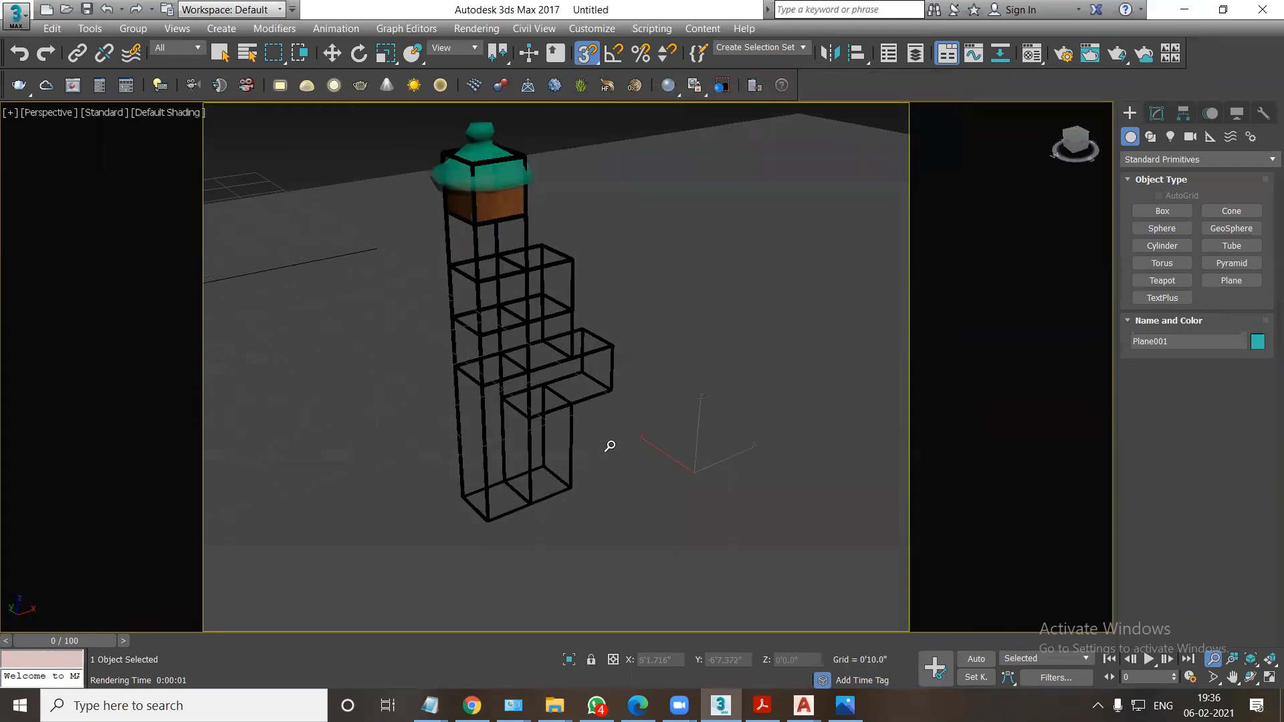
scroll(610, 446, "down", 1)
key("shift+q")
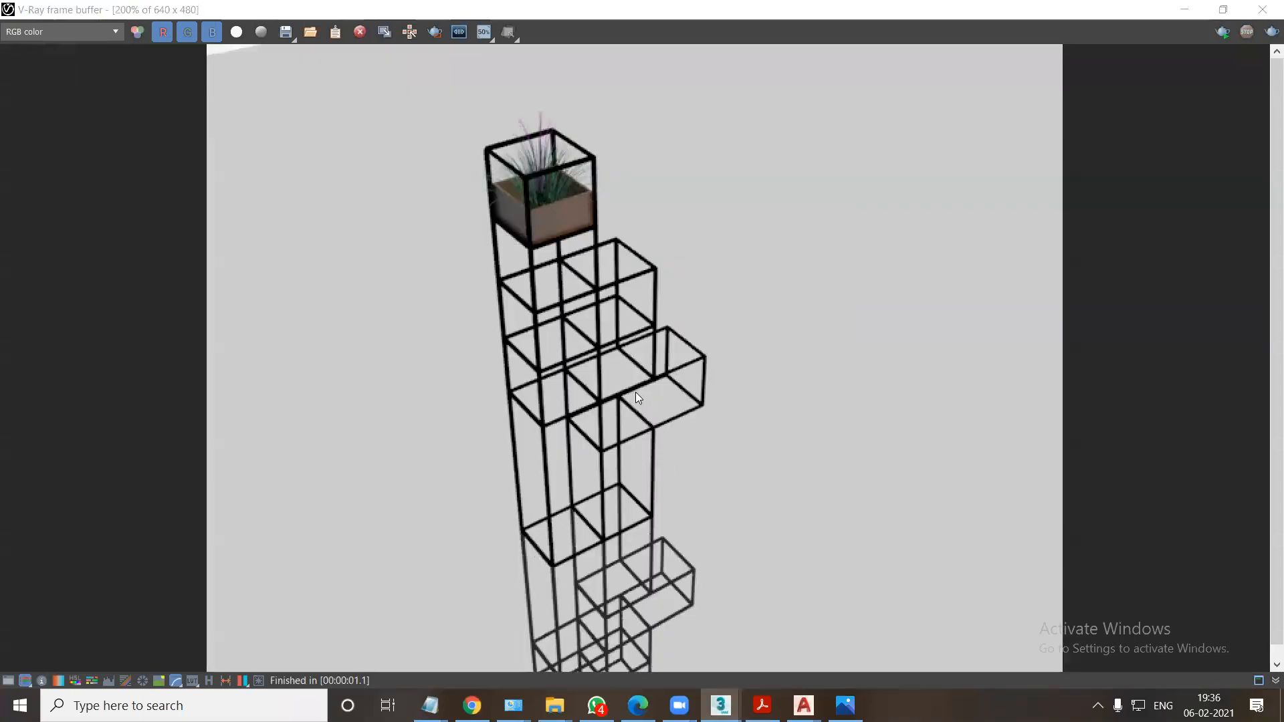
left_click(1262, 10)
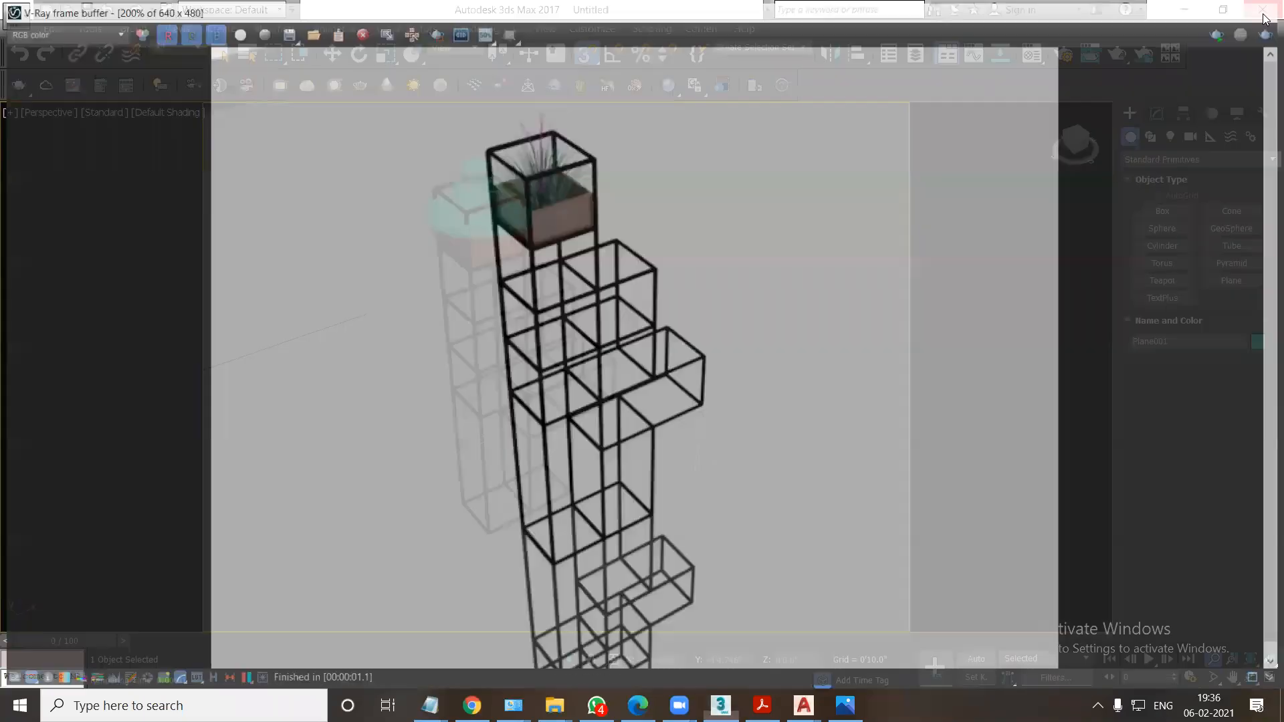
Reset to an empty default scene without saving the shelving unit.
left_click(16, 13)
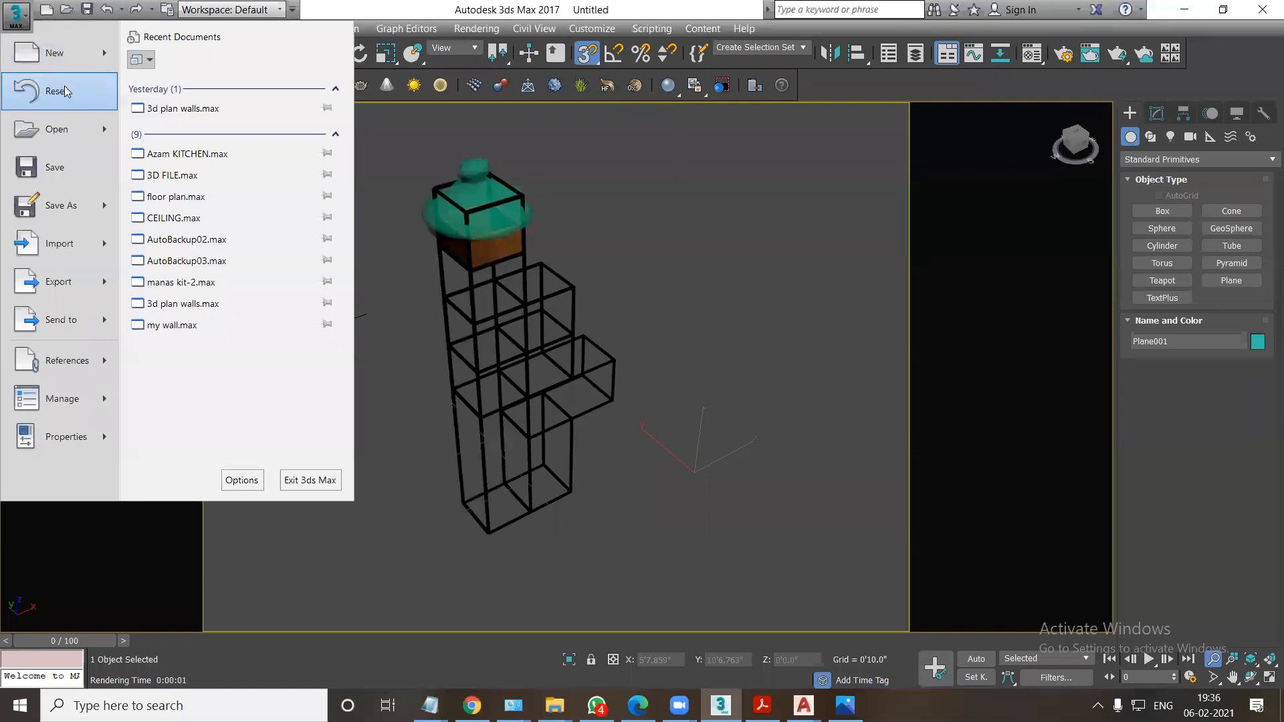
left_click(65, 91)
left_click(646, 372)
left_click(595, 380)
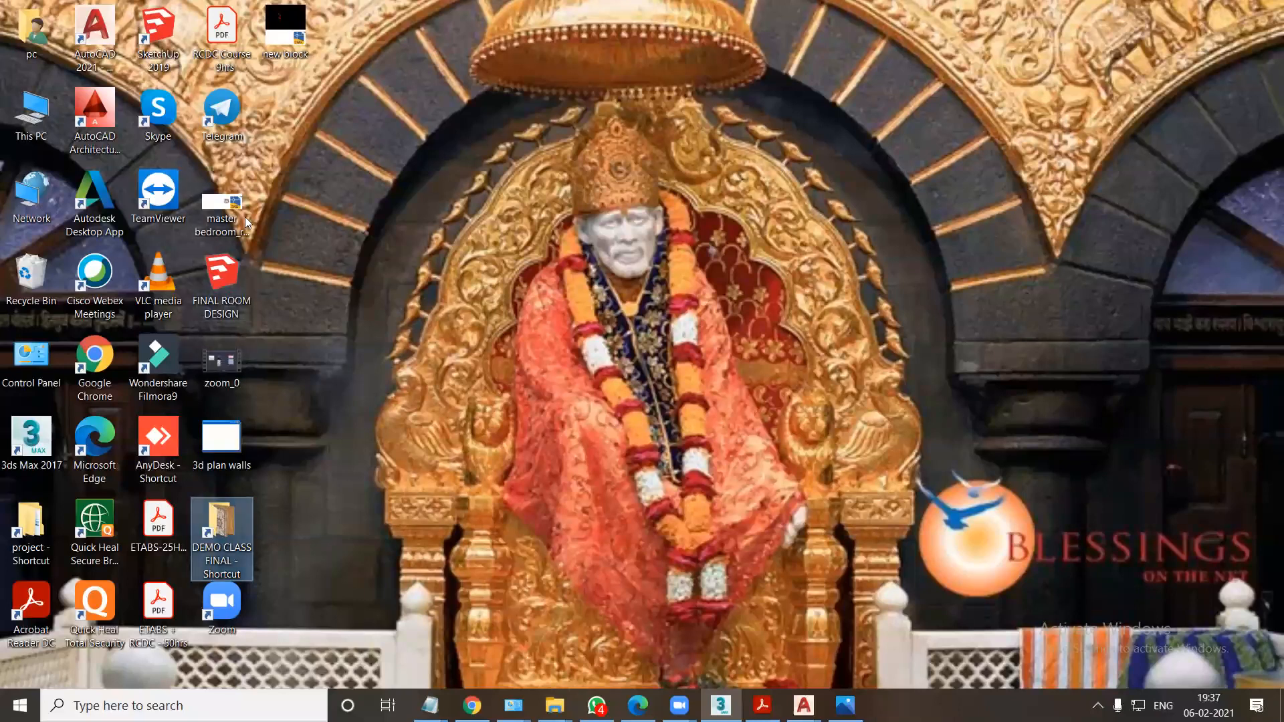
Switch to File Explorer and open the Corona batch folder under Edifying and BATCHES on New Volume (D:).
double_click(43, 127)
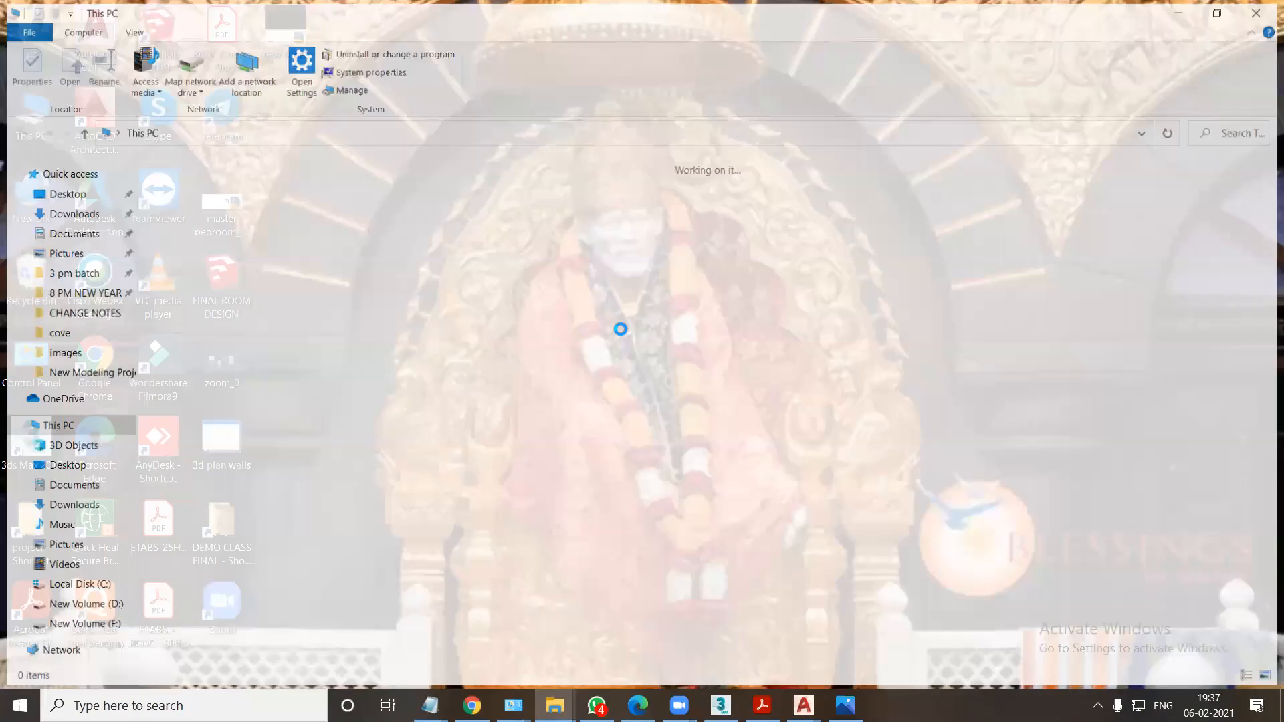
double_click(491, 313)
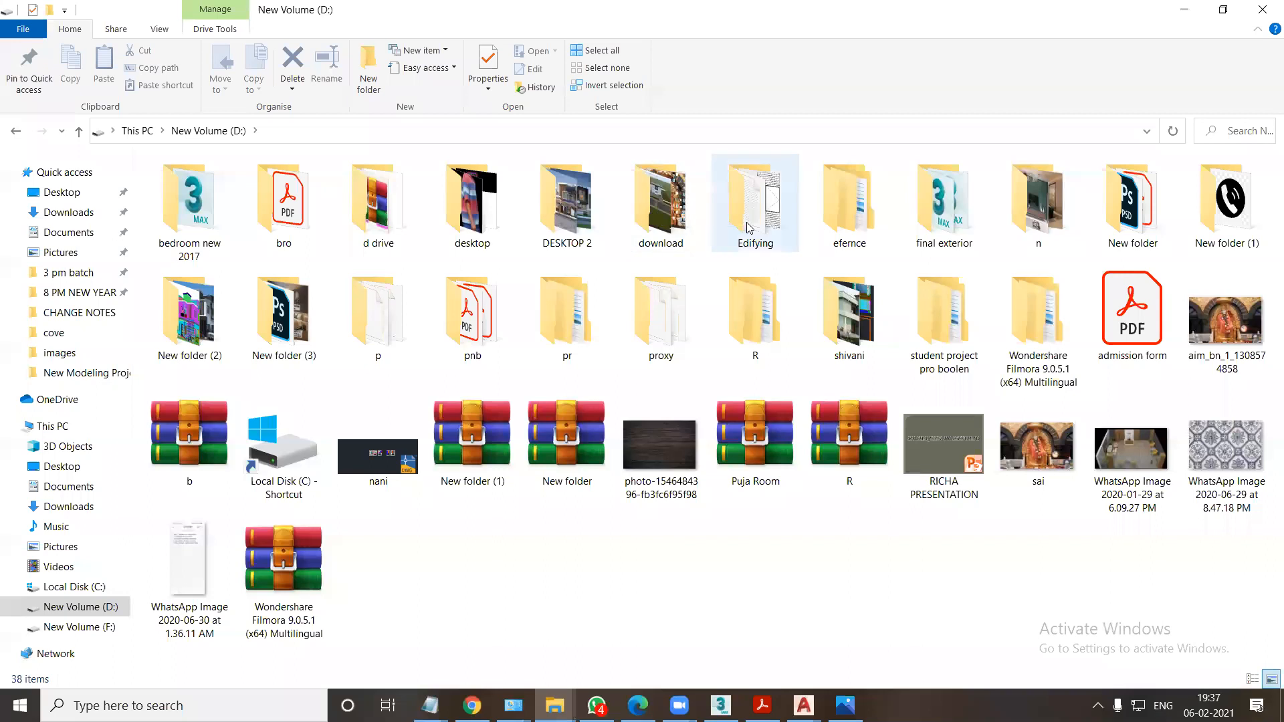
double_click(745, 214)
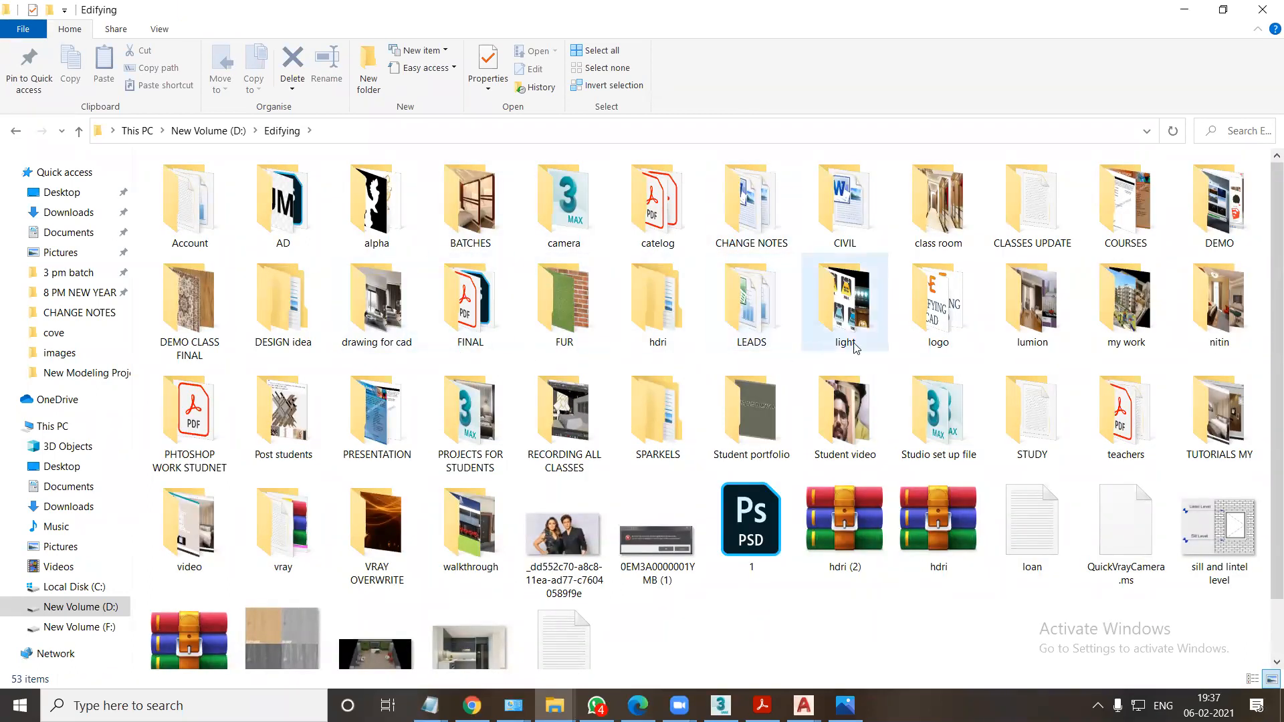
double_click(502, 218)
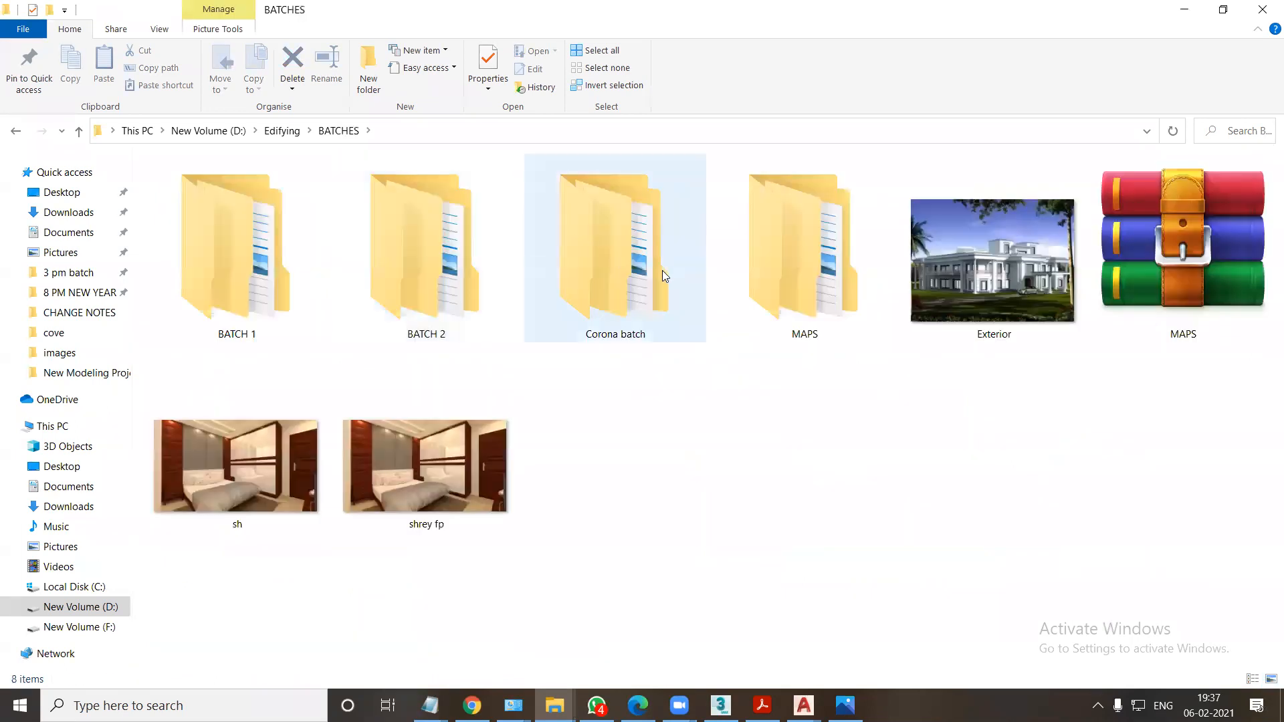
double_click(660, 270)
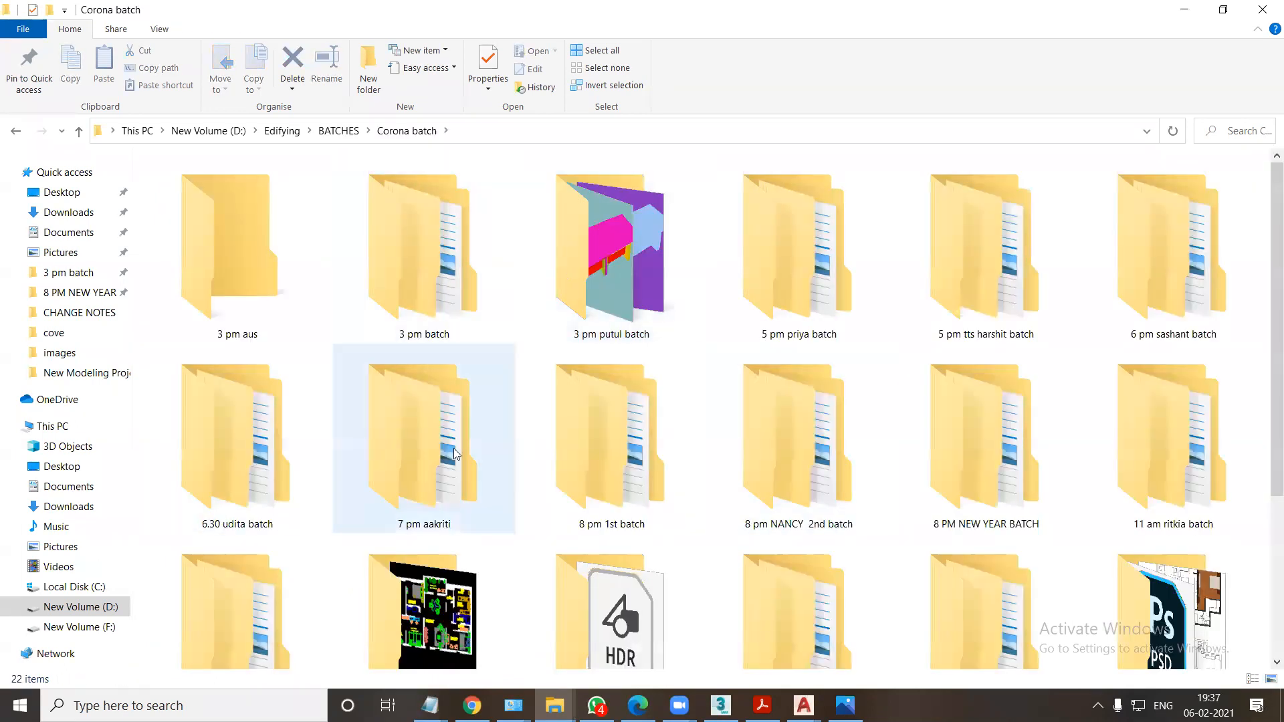
Open the REFER folder inside the 11 am batch's bedroom project.
left_click(1194, 498)
double_click(1195, 498)
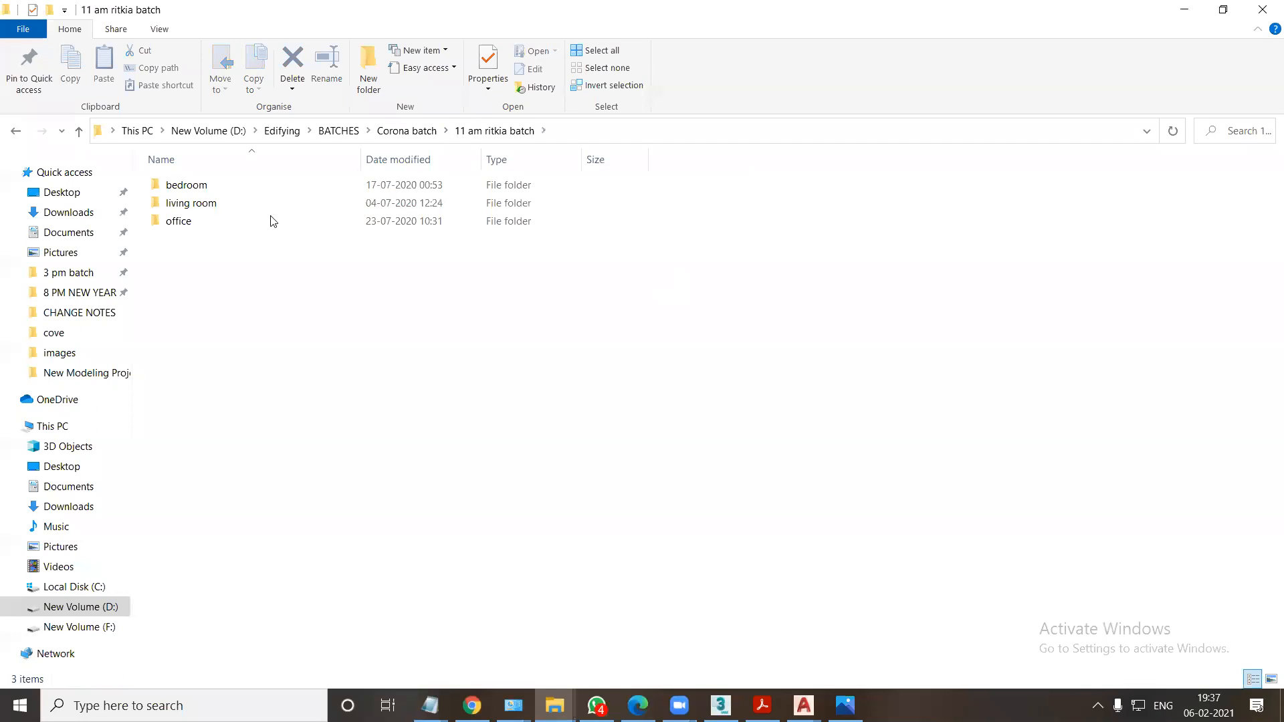
double_click(200, 191)
double_click(195, 190)
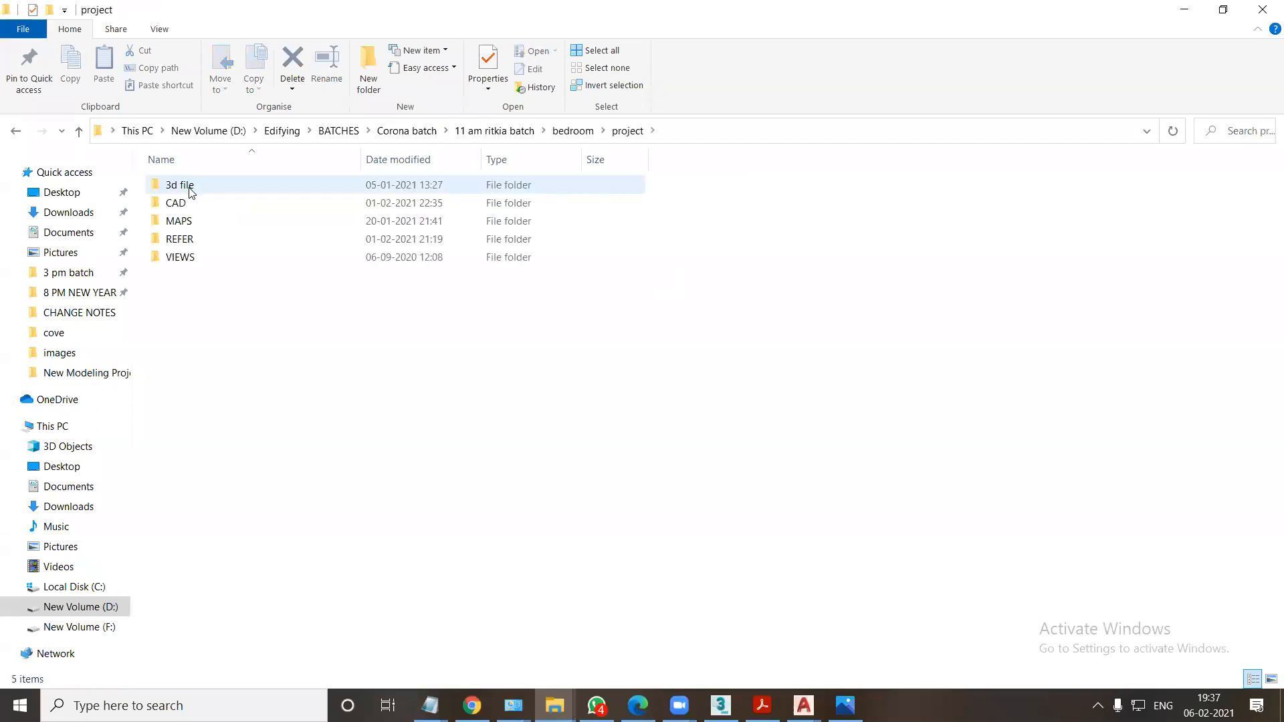
double_click(184, 239)
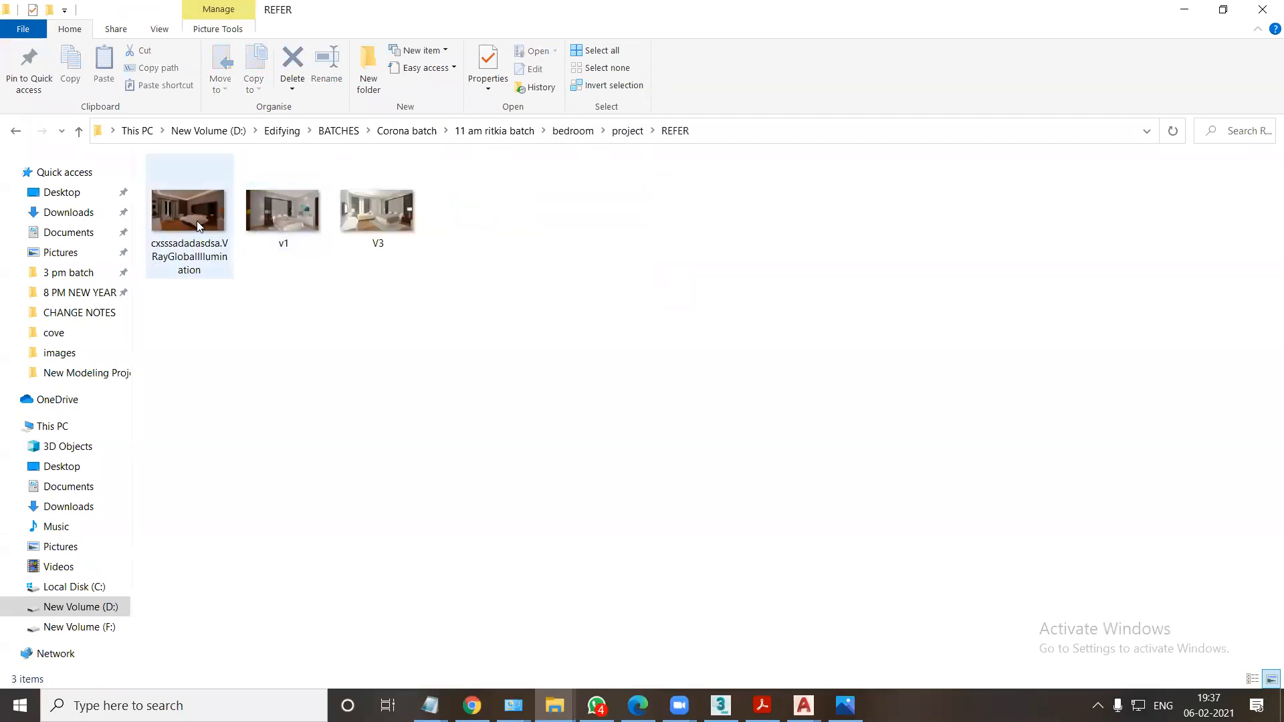
Browse the three bedroom reference images in the photo viewer, comparing their lighting and furnishings, and close the viewer.
double_click(197, 220)
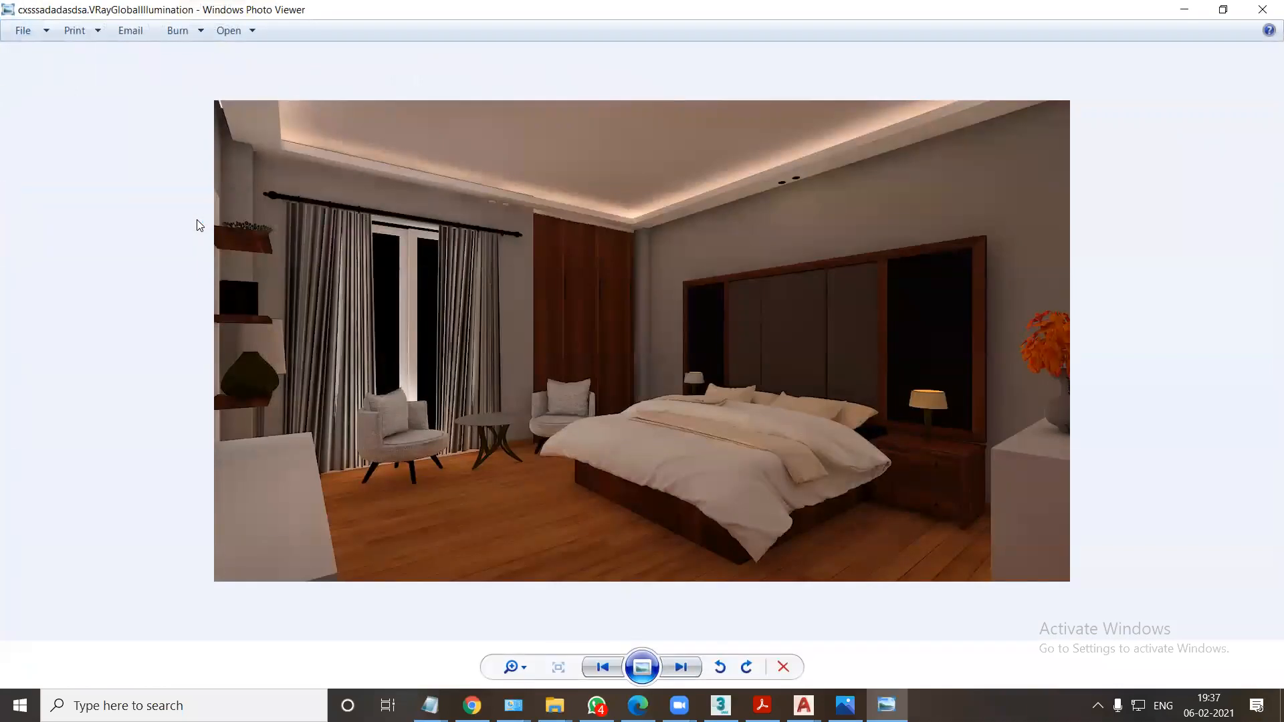
key("Right")
key("Right")
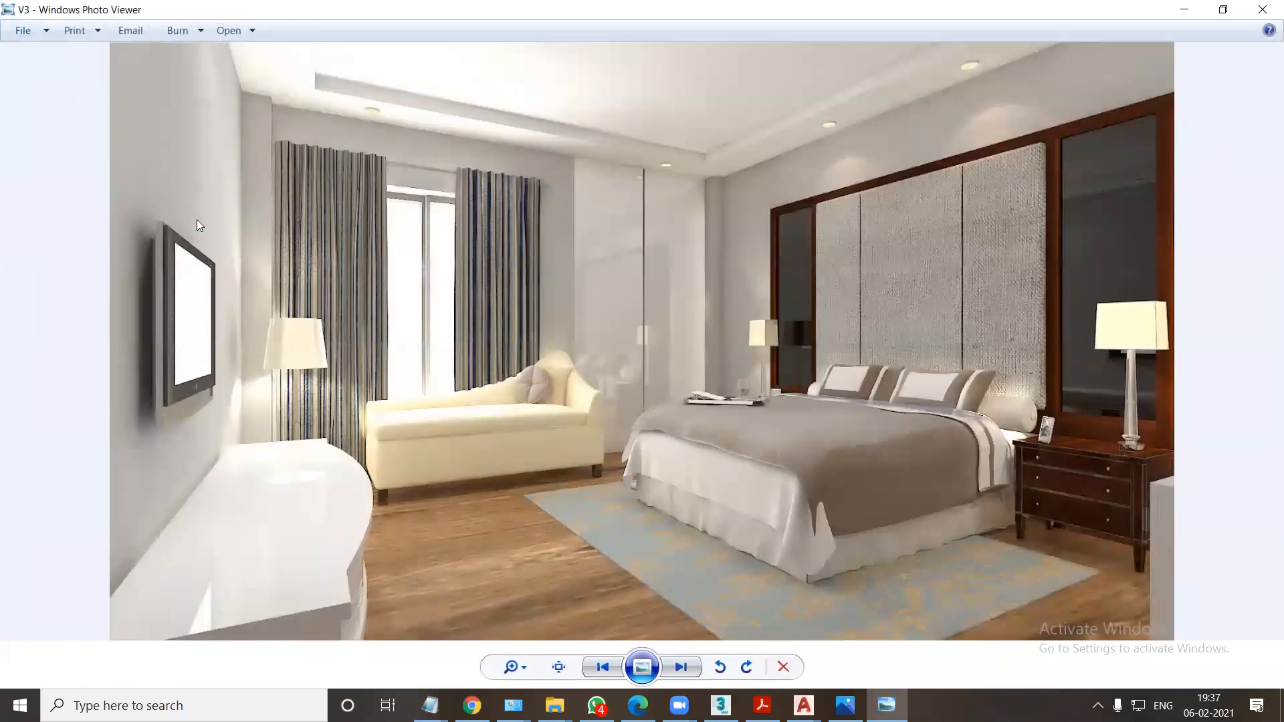
key("Left")
key("Left")
key("Right")
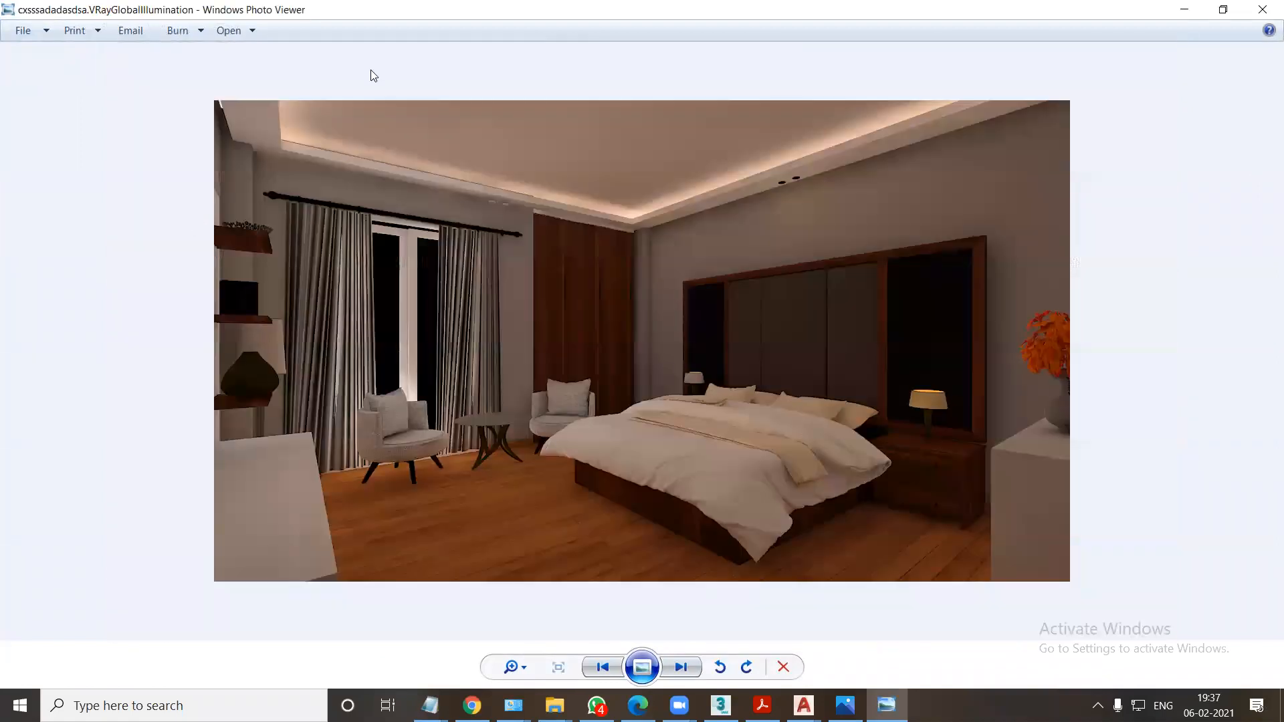
key("alt+F4")
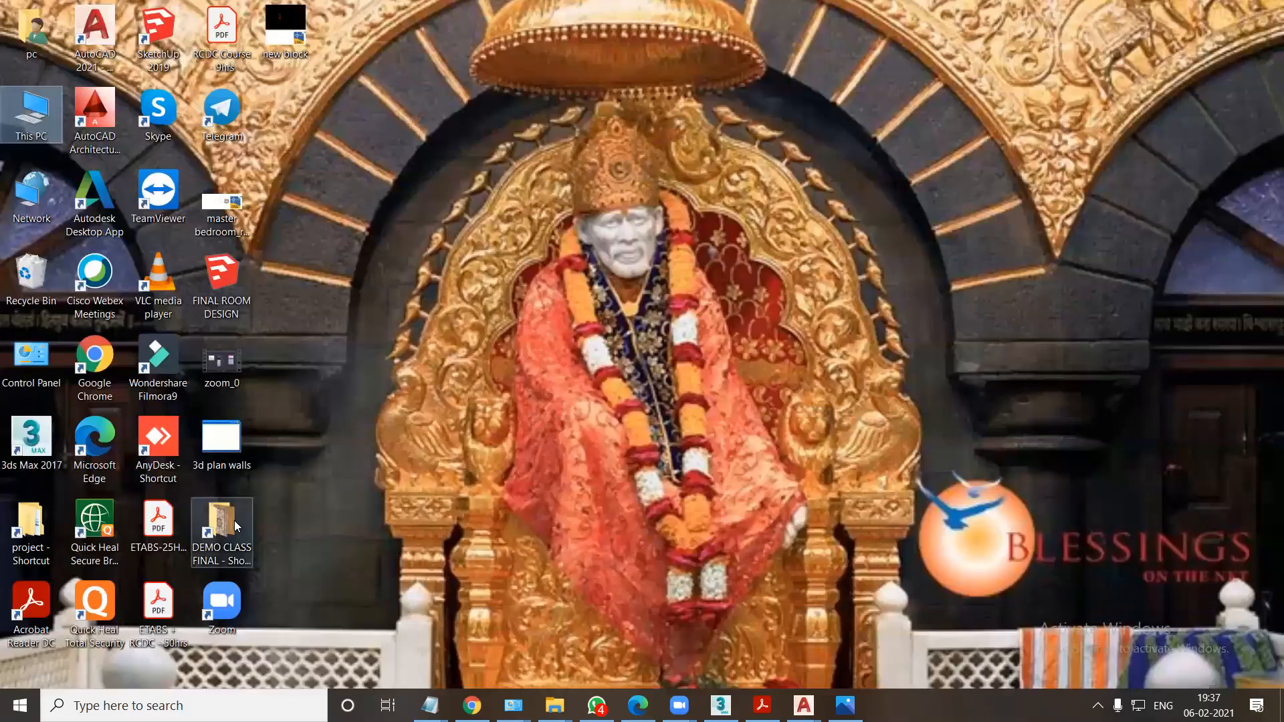
Open the project shortcut folder from the desktop and go to 3d file, then its 02-10-20 subfolder.
left_click(223, 521)
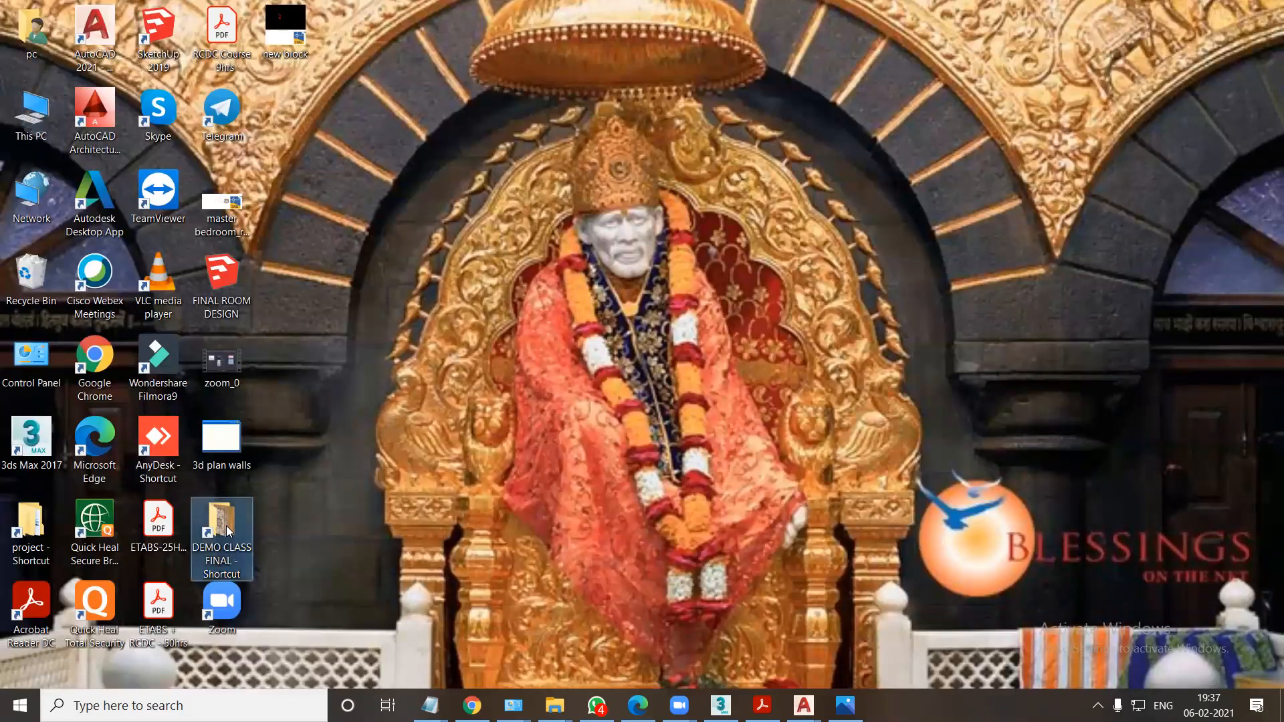
double_click(31, 528)
double_click(184, 186)
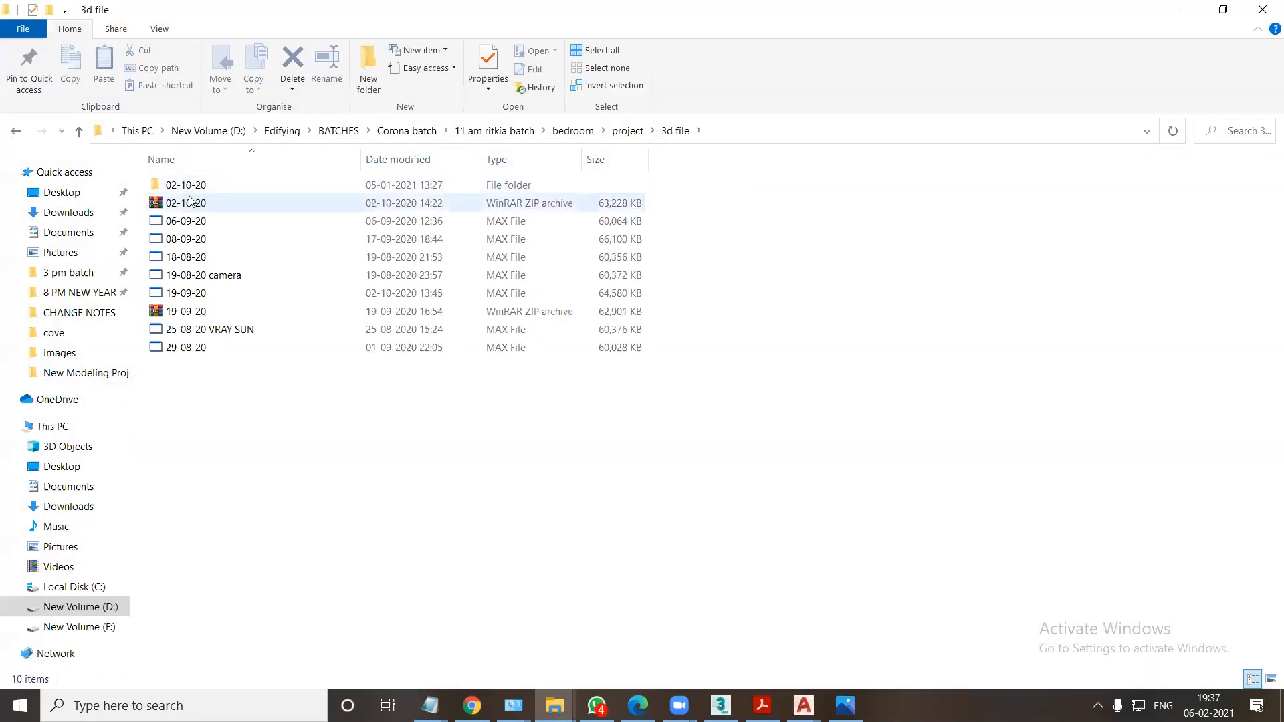
double_click(186, 186)
Open 02-10-20.max from the folder in 3ds Max and continue loading it despite the missing DLLs.
left_click_drag(186, 274, 720, 553)
left_click(760, 565)
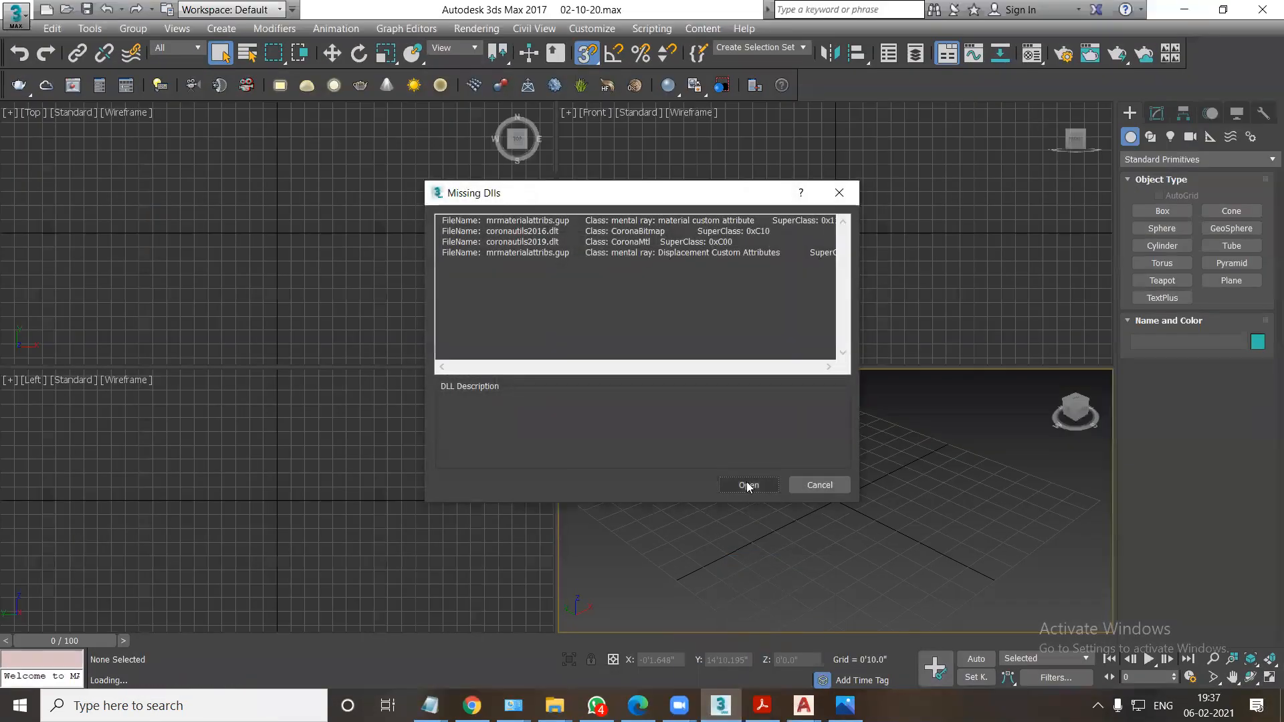
left_click(746, 482)
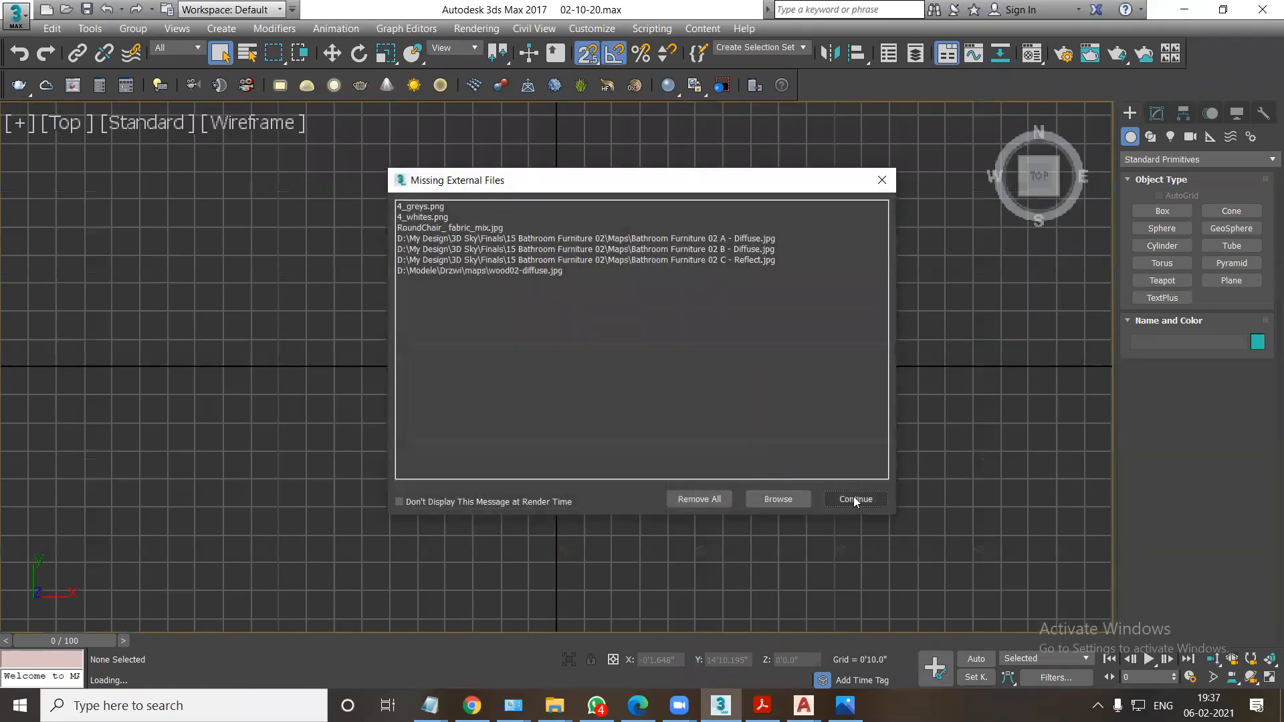
Examine the bedroom camera view in shaded and wireframe display, selecting the ceiling lights, window curtains and round chair in turn.
left_click(855, 500)
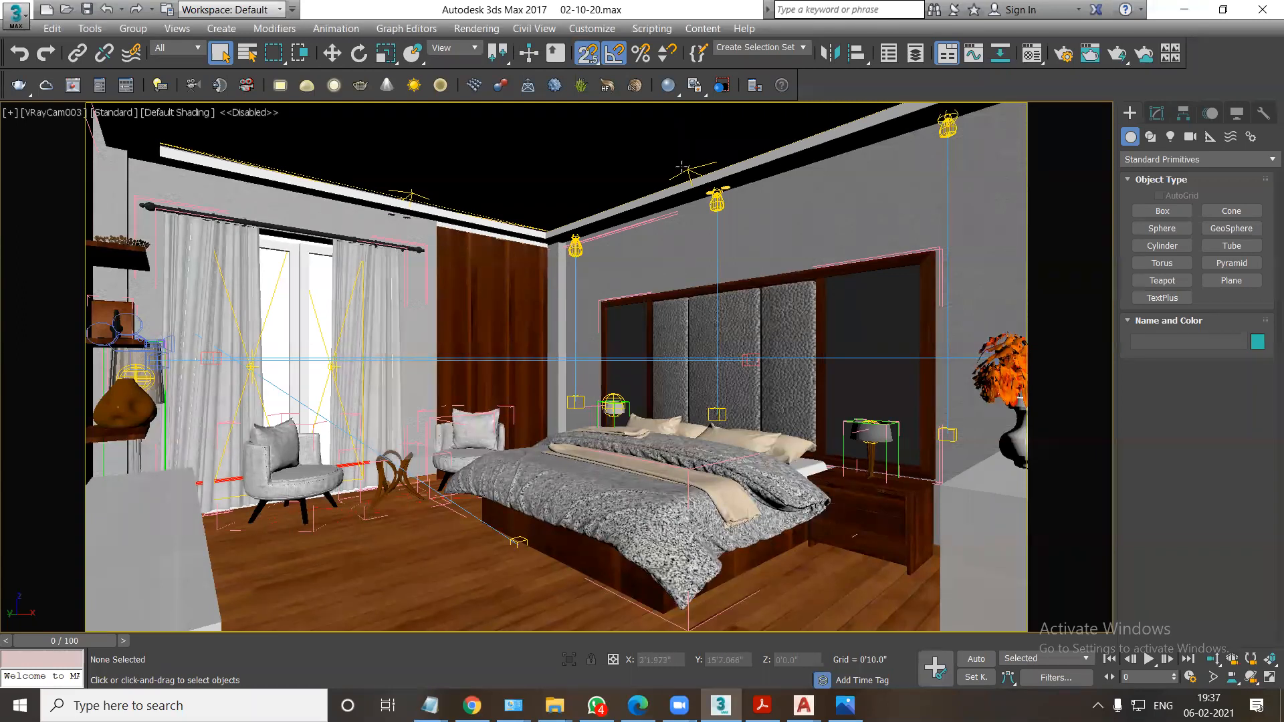
key("F3")
left_click(690, 171)
left_click(413, 194)
key("F3")
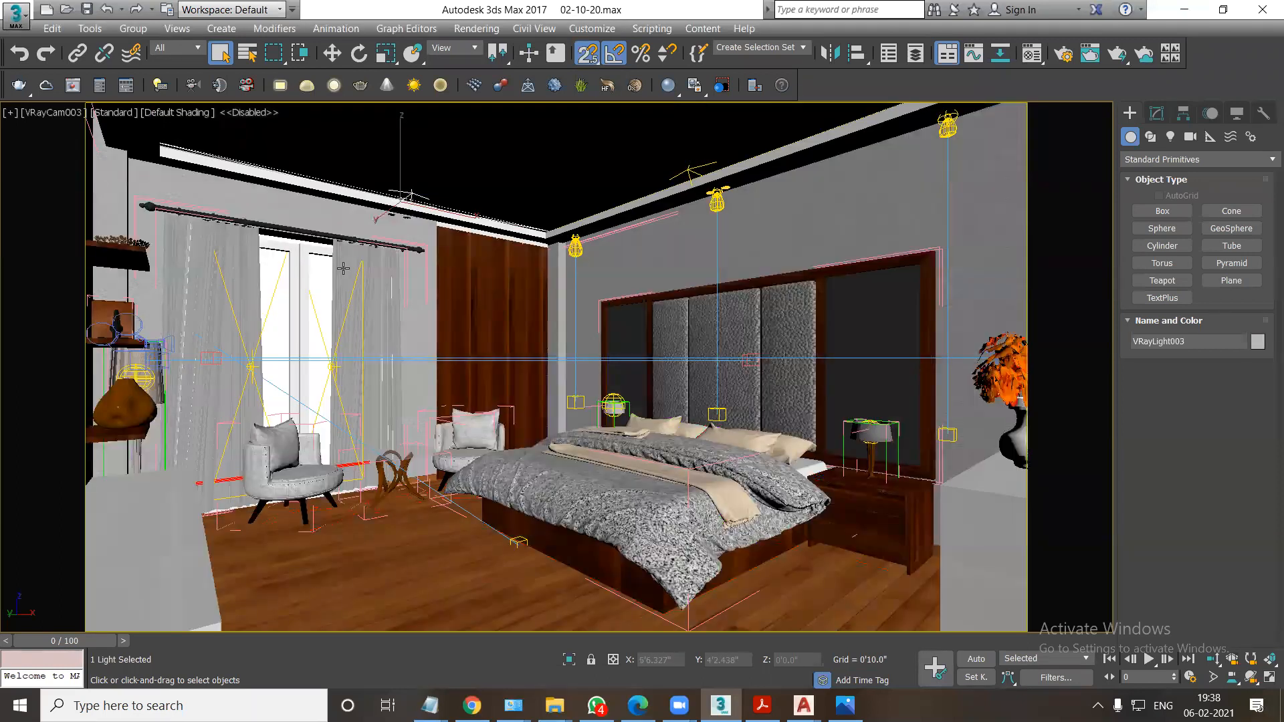
left_click(324, 334)
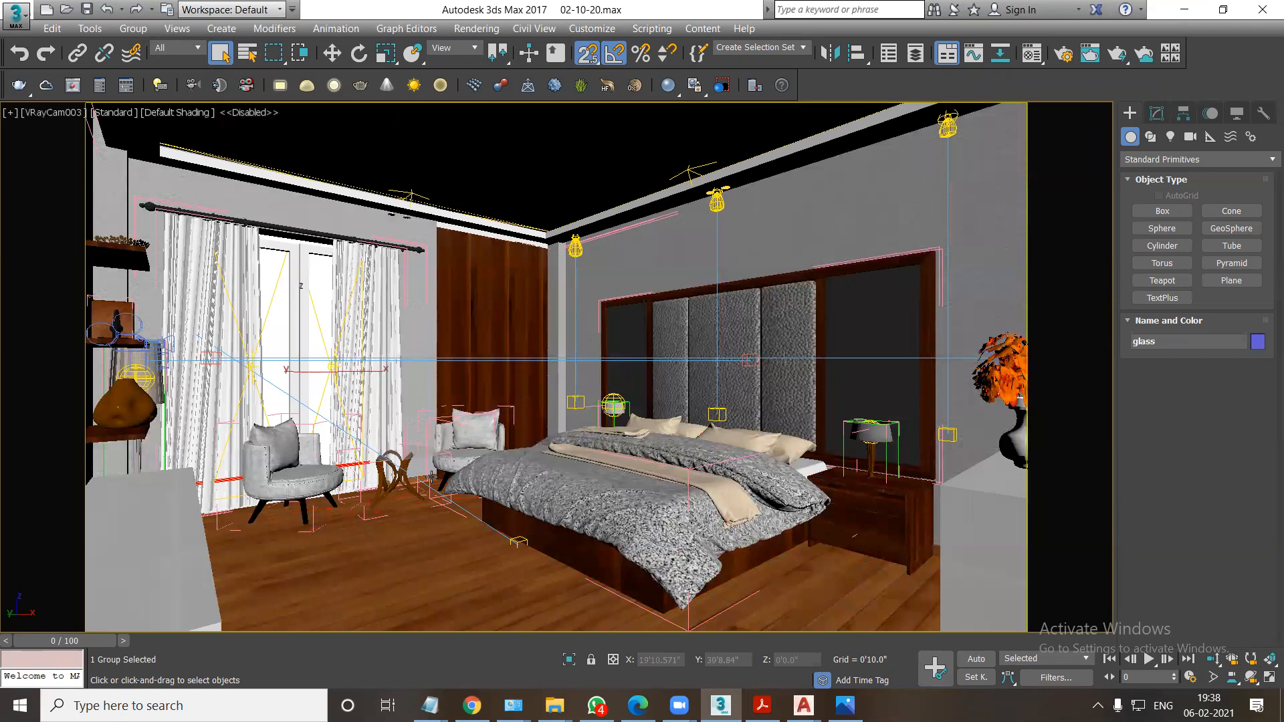
left_click(304, 488)
key("F3")
key("F3")
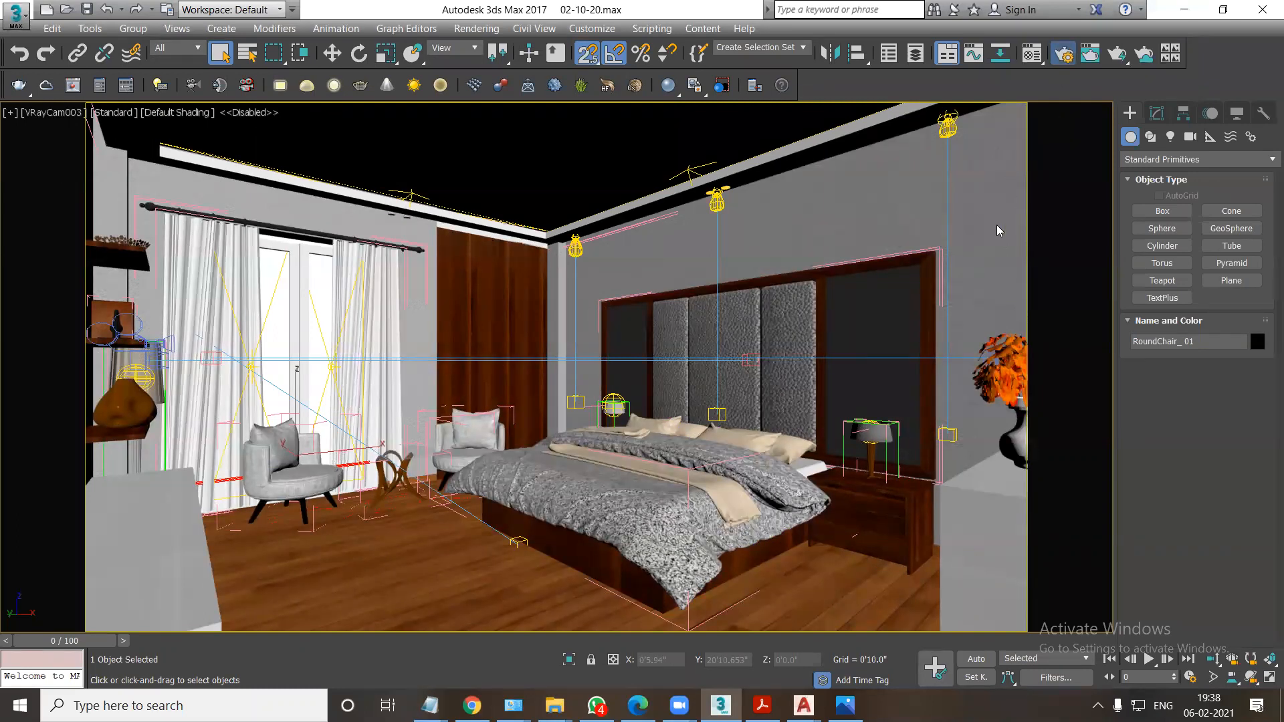
Open the render setup and choose the 1280x720 preset as the output size.
key("F10")
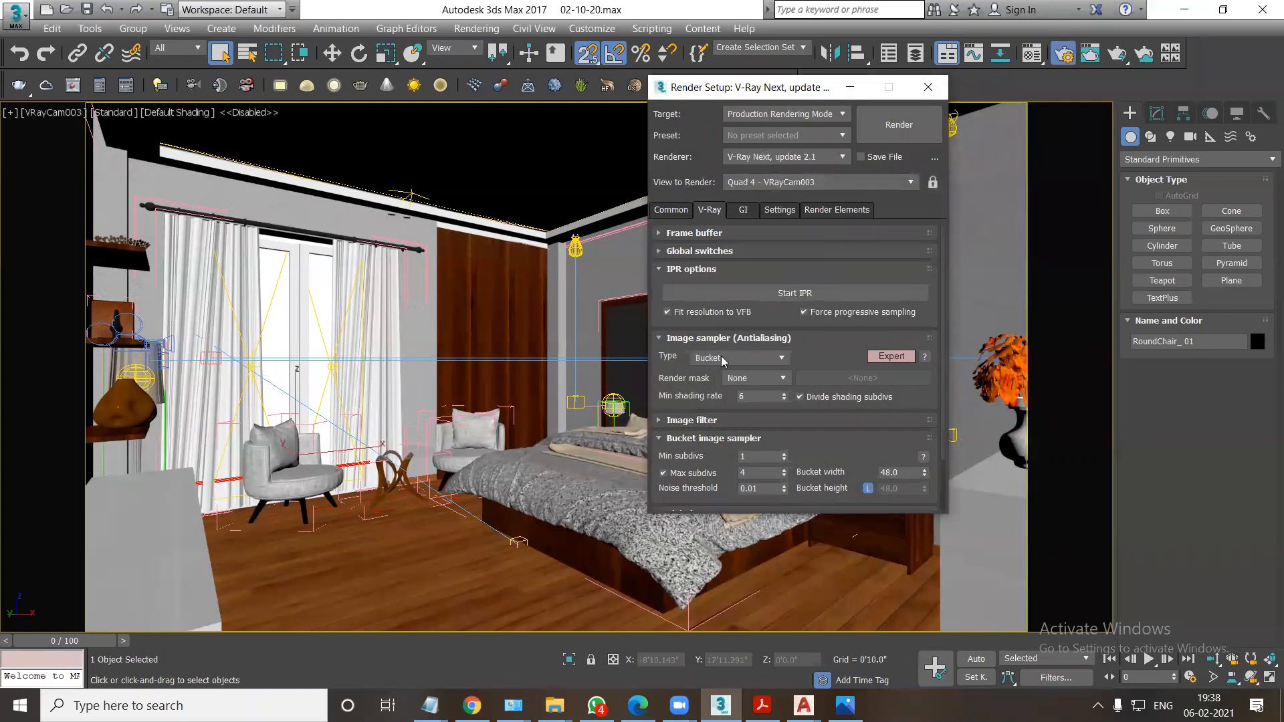
left_click(674, 210)
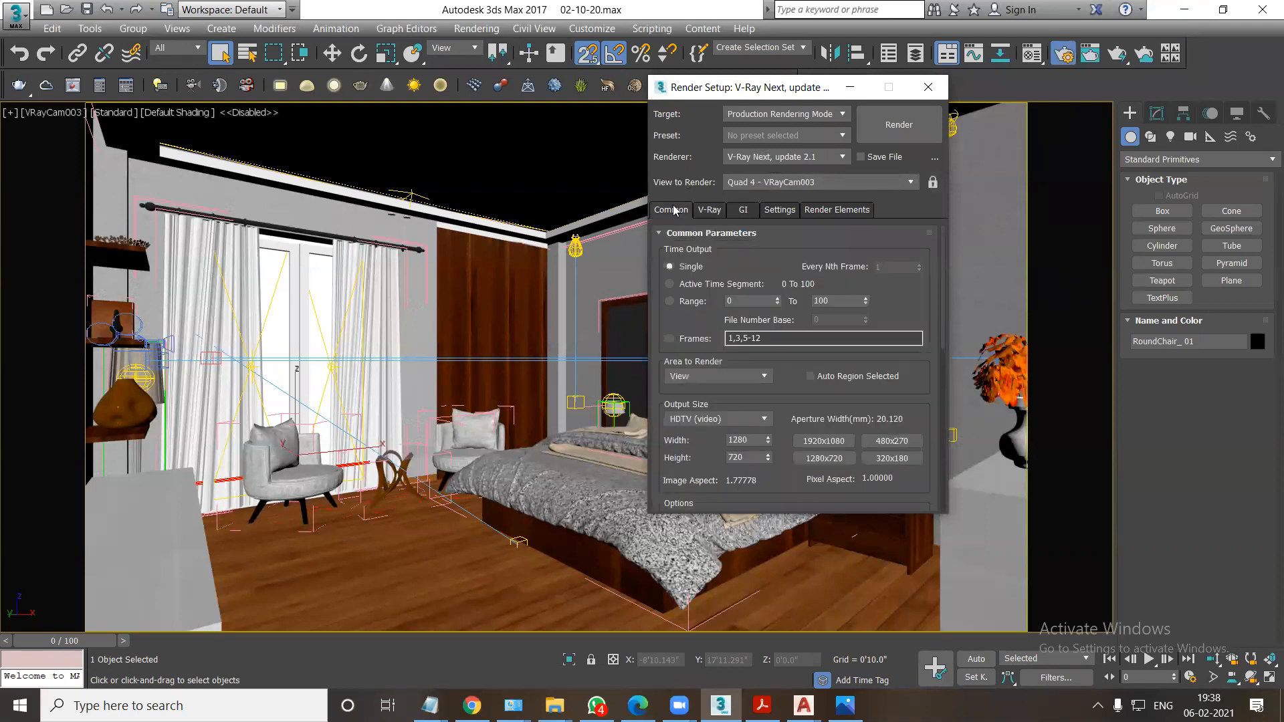
left_click(827, 458)
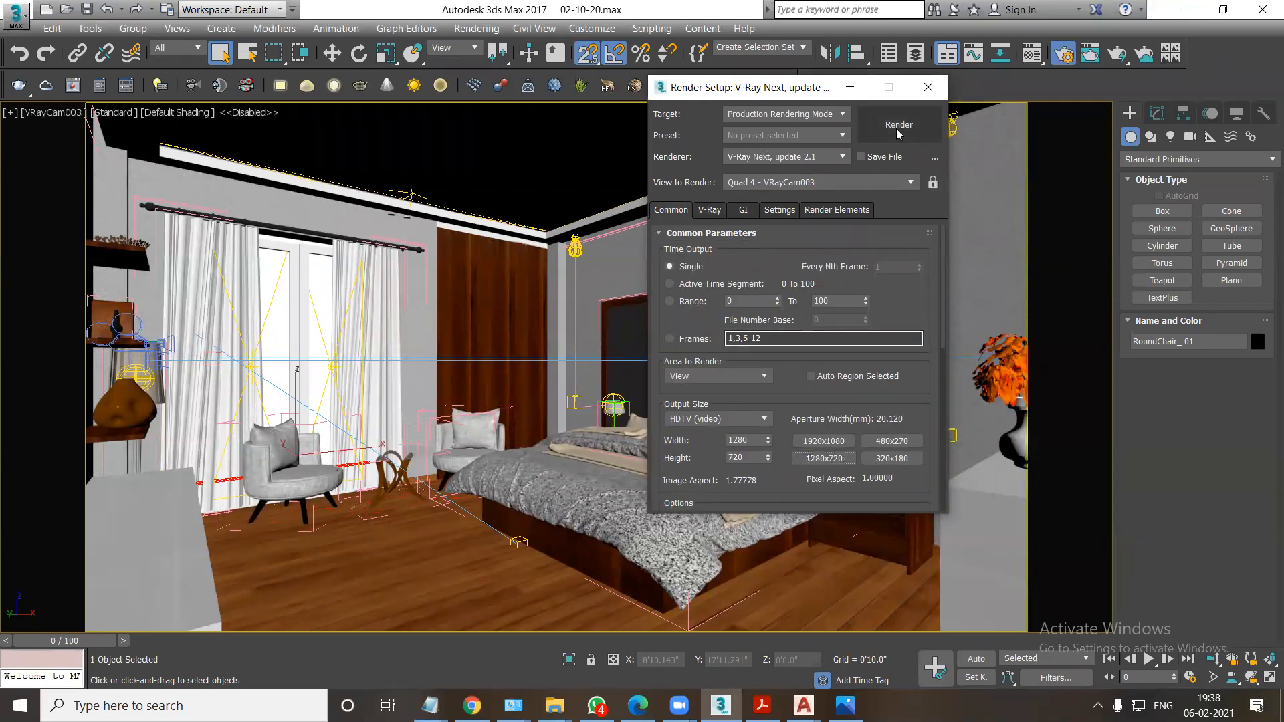
Add the VRayWireColor and VRayRenderID render elements to the render setup.
left_click(827, 211)
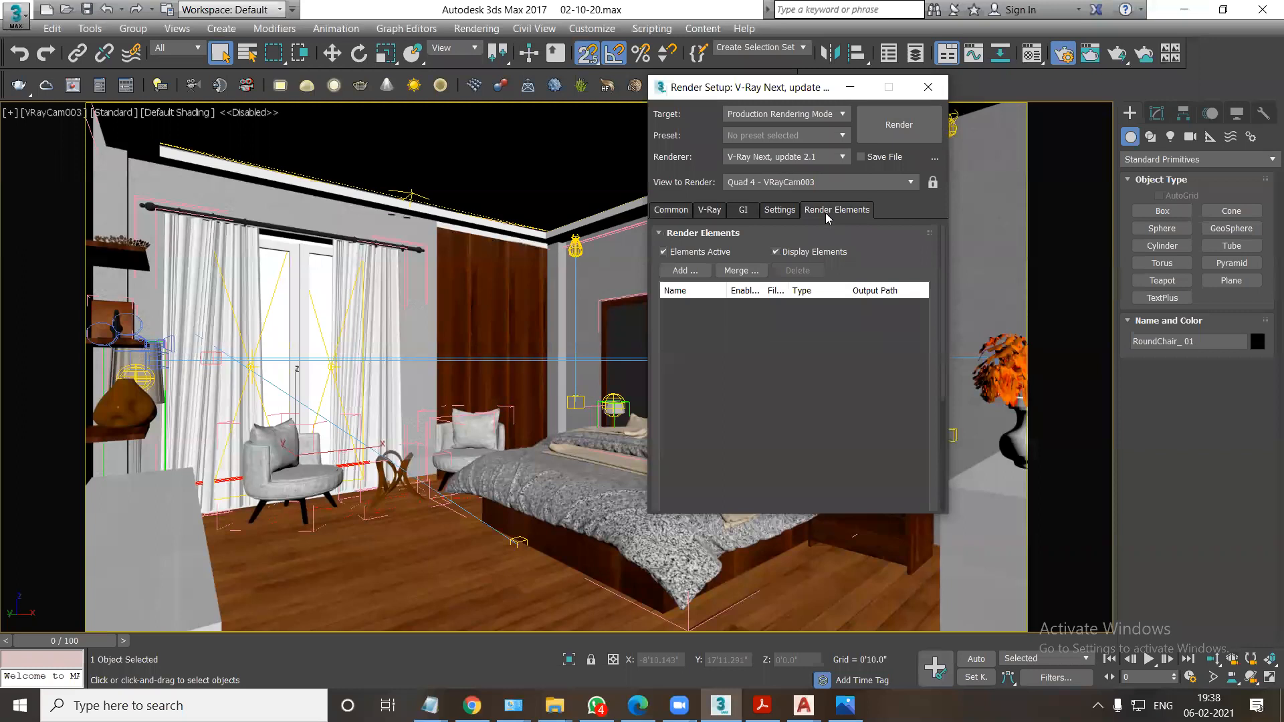
left_click(695, 275)
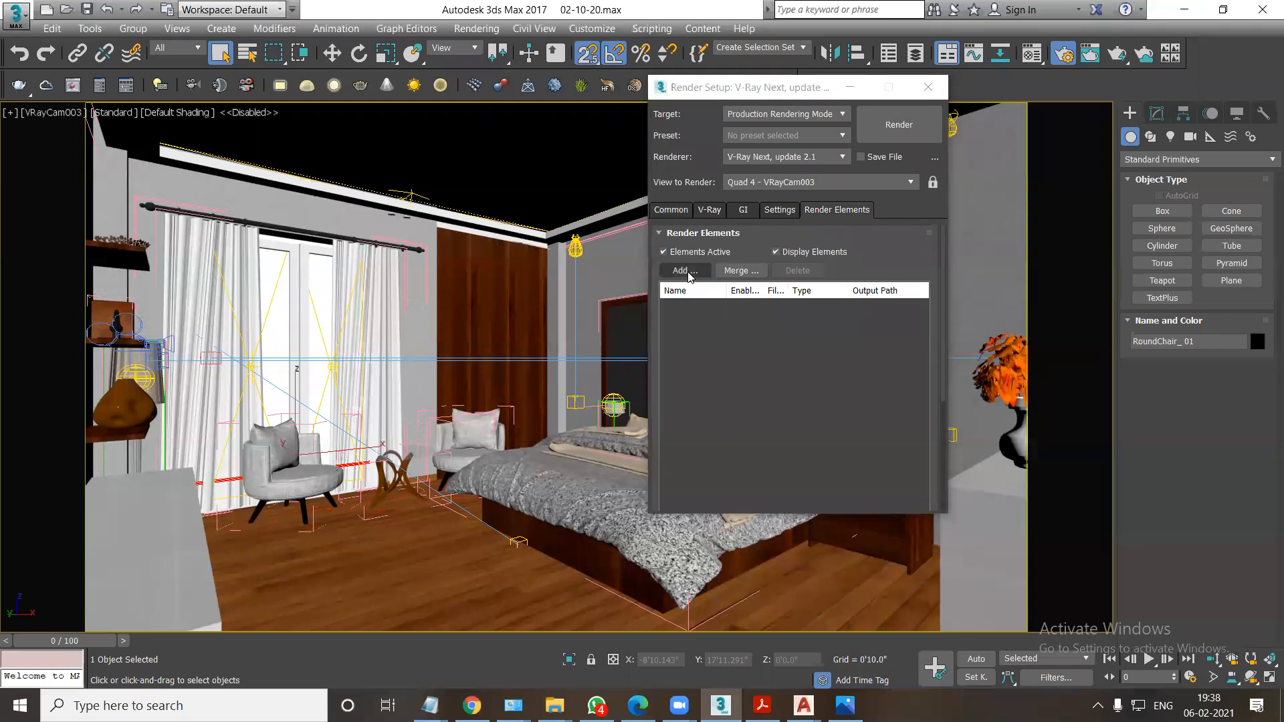
scroll(716, 328, "down", 10)
scroll(729, 399, "down", 1)
left_click(694, 382)
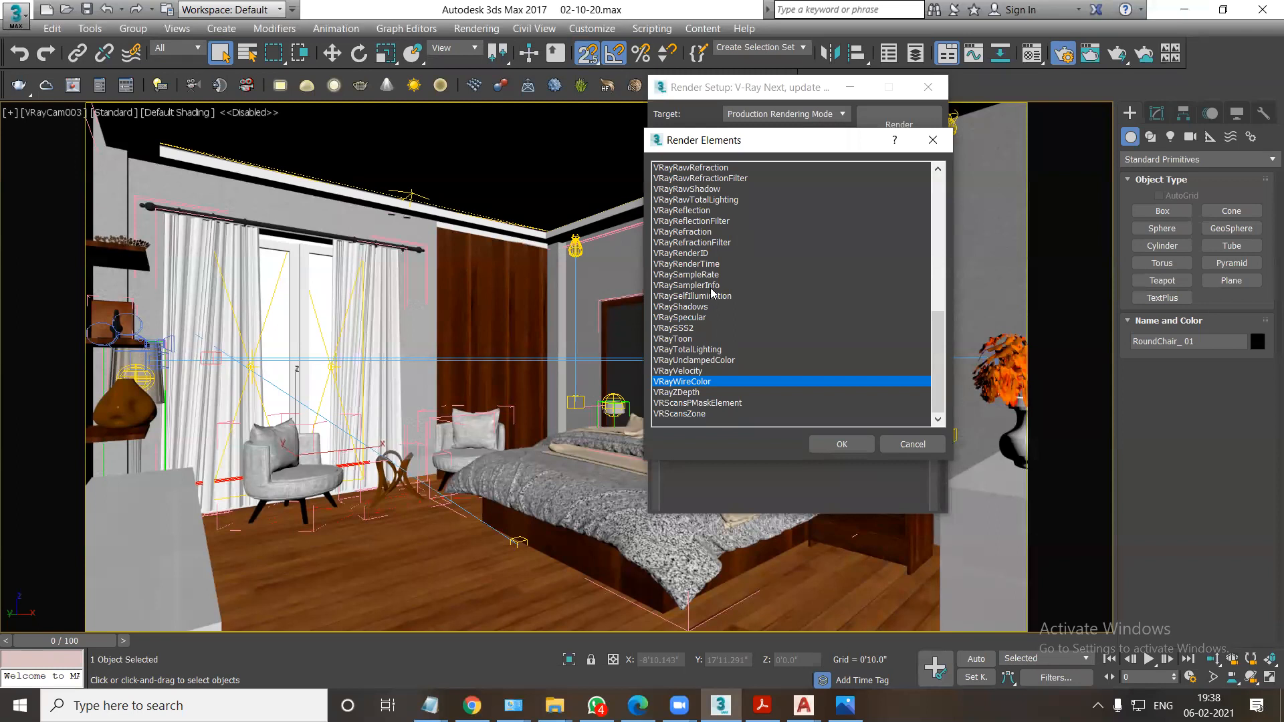
left_click(698, 254, "ctrl")
left_click(846, 444)
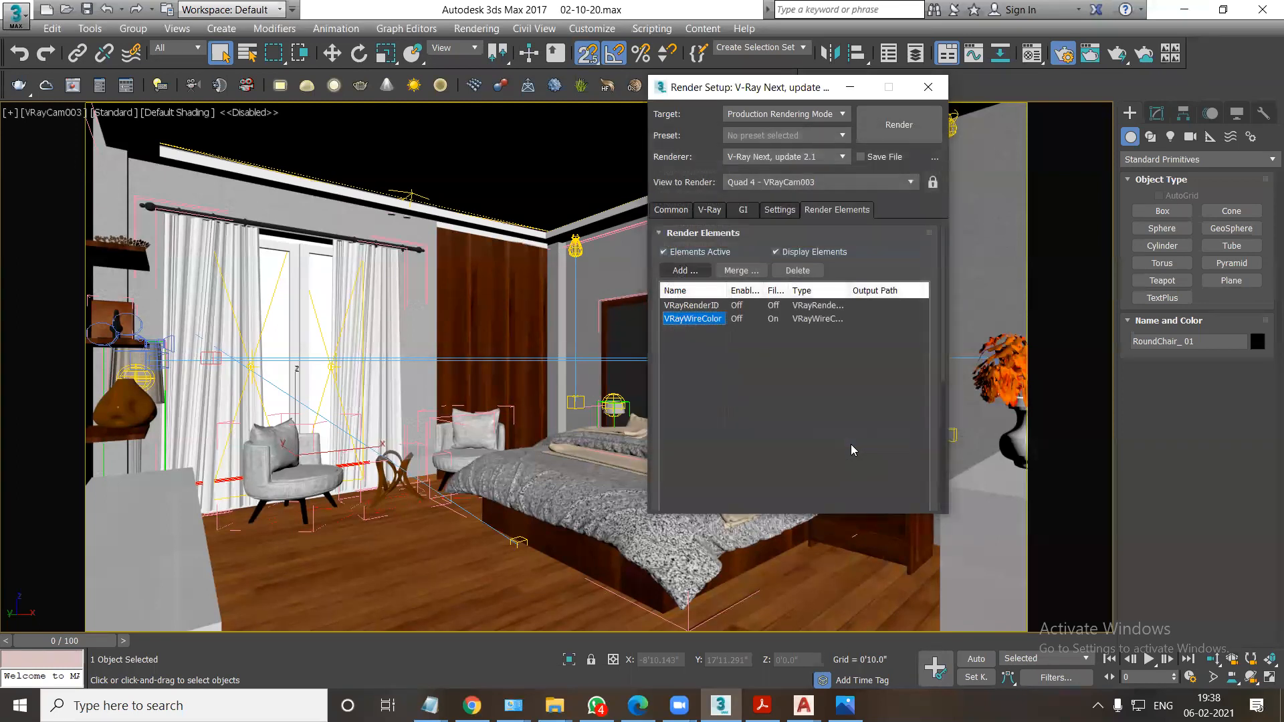
Render the VRayCam003 view and inspect the developing bedroom image at several zoom levels in the V-Ray frame buffer.
left_click(670, 210)
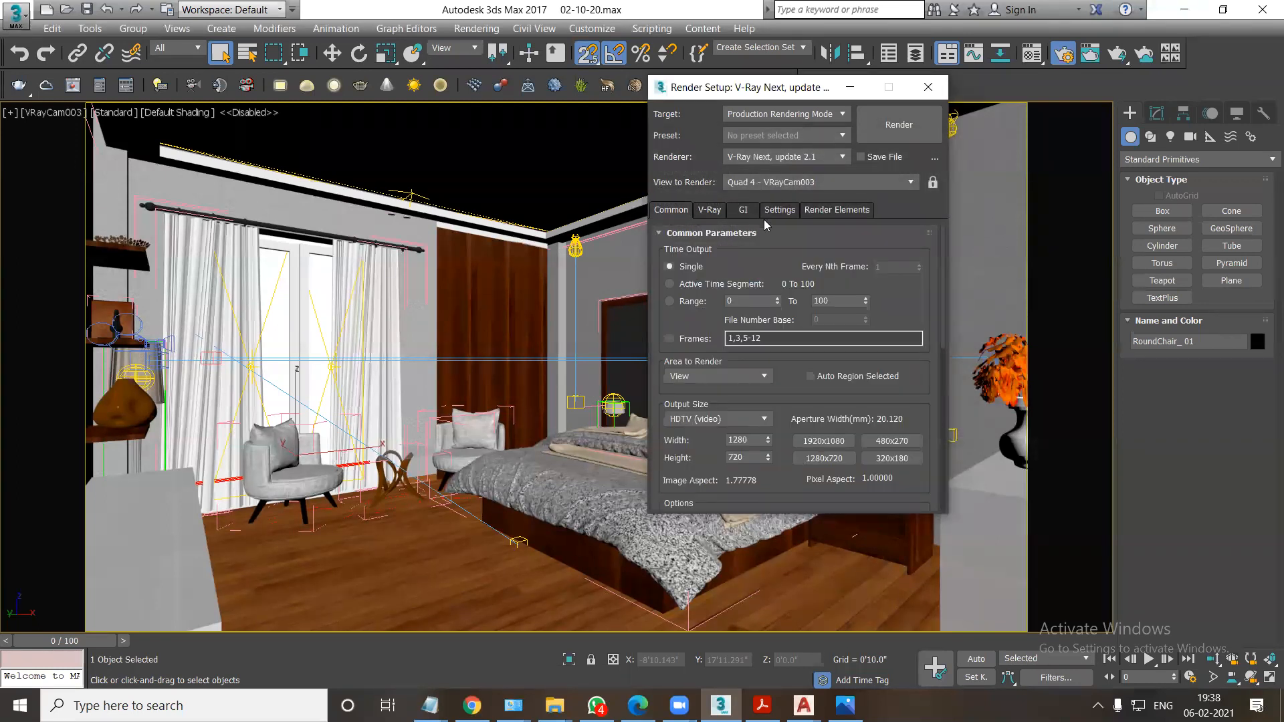
left_click(893, 136)
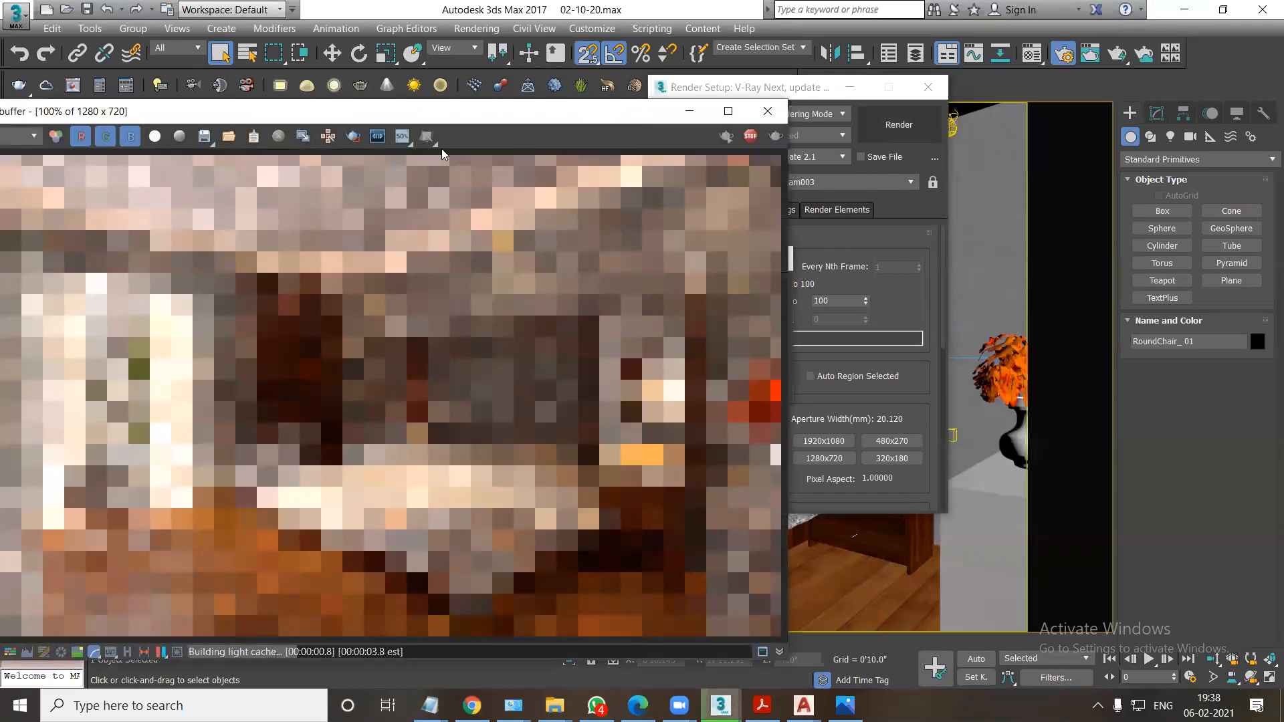
left_click_drag(477, 113, 798, 69)
scroll(674, 285, "down", 2)
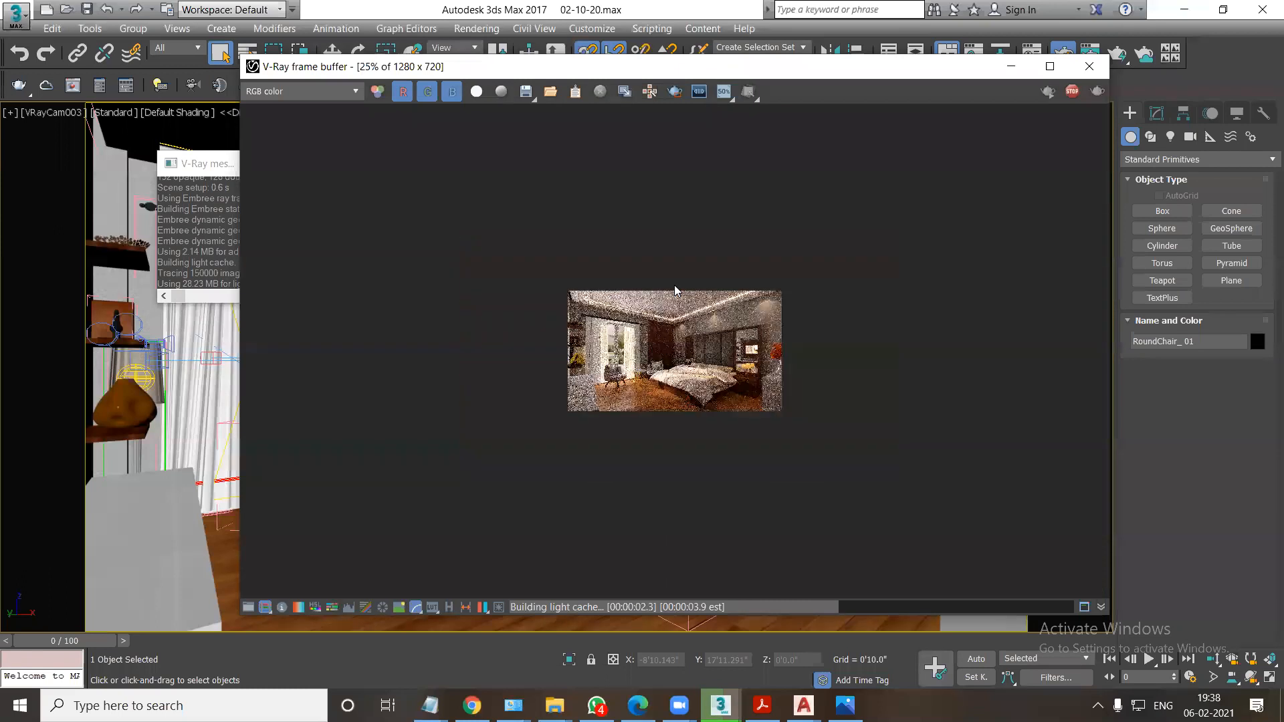
scroll(718, 378, "up", 1)
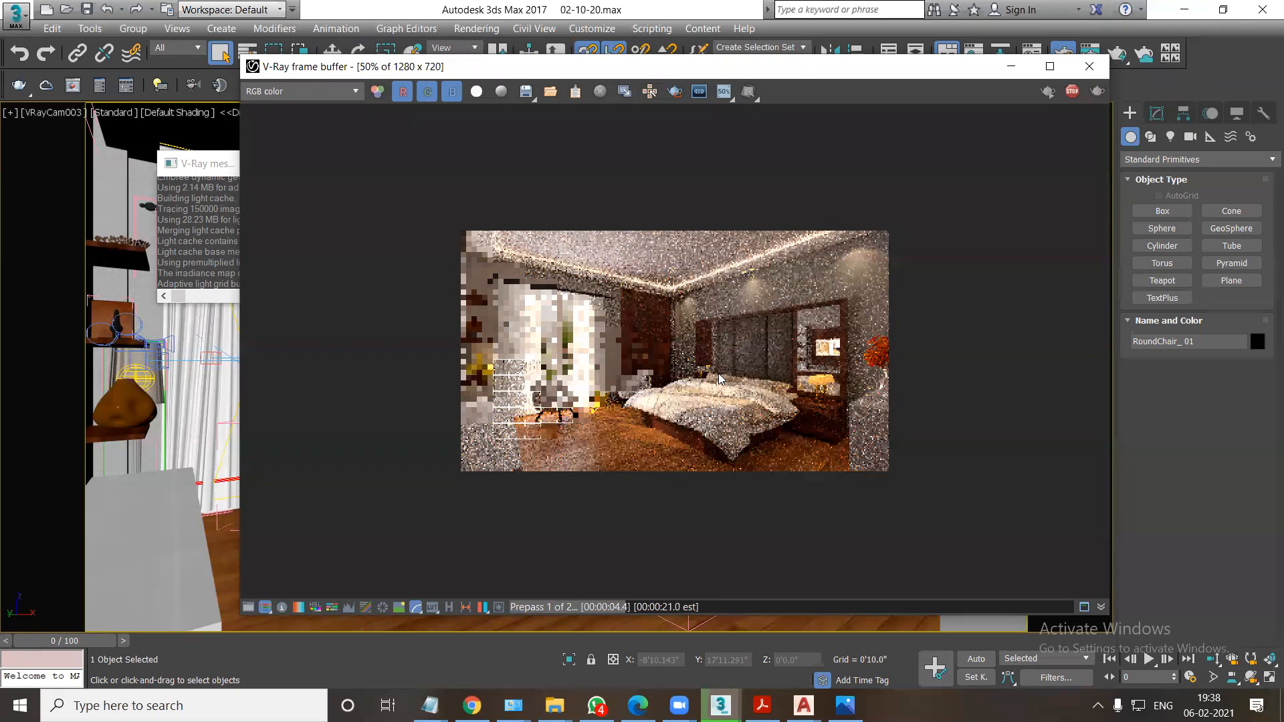
scroll(580, 417, "up", 1)
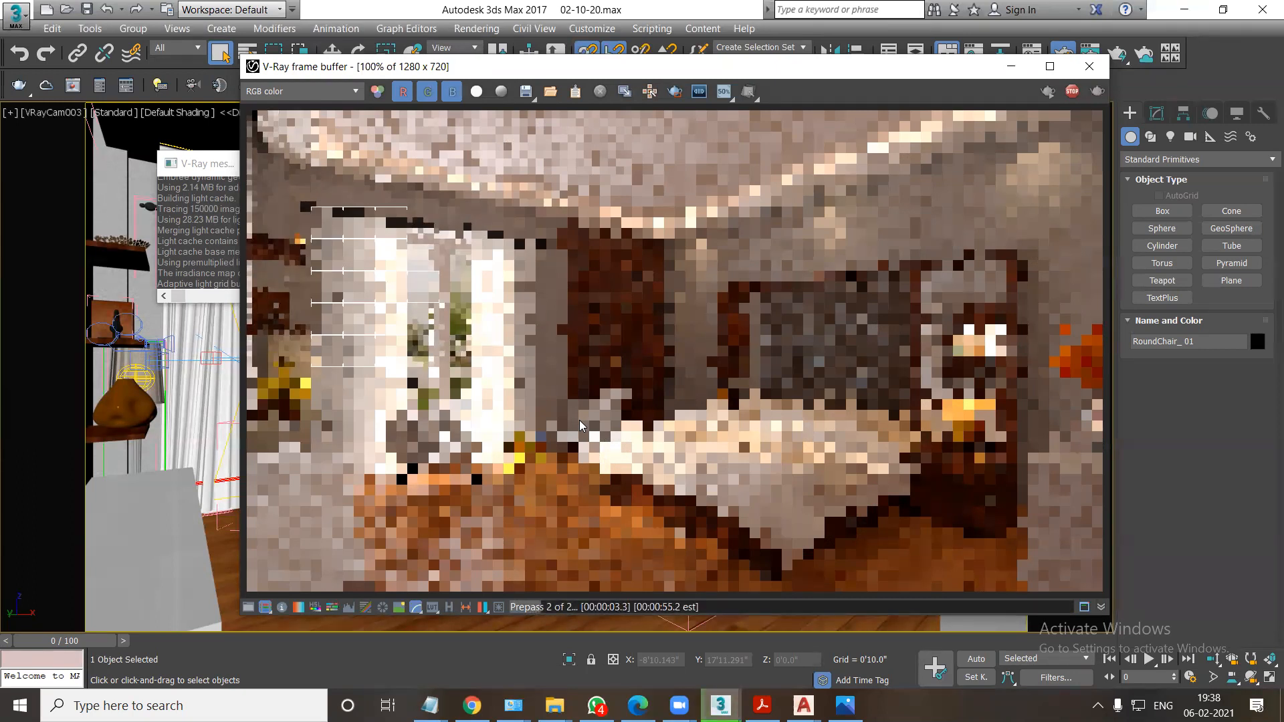
scroll(605, 365, "down", 1)
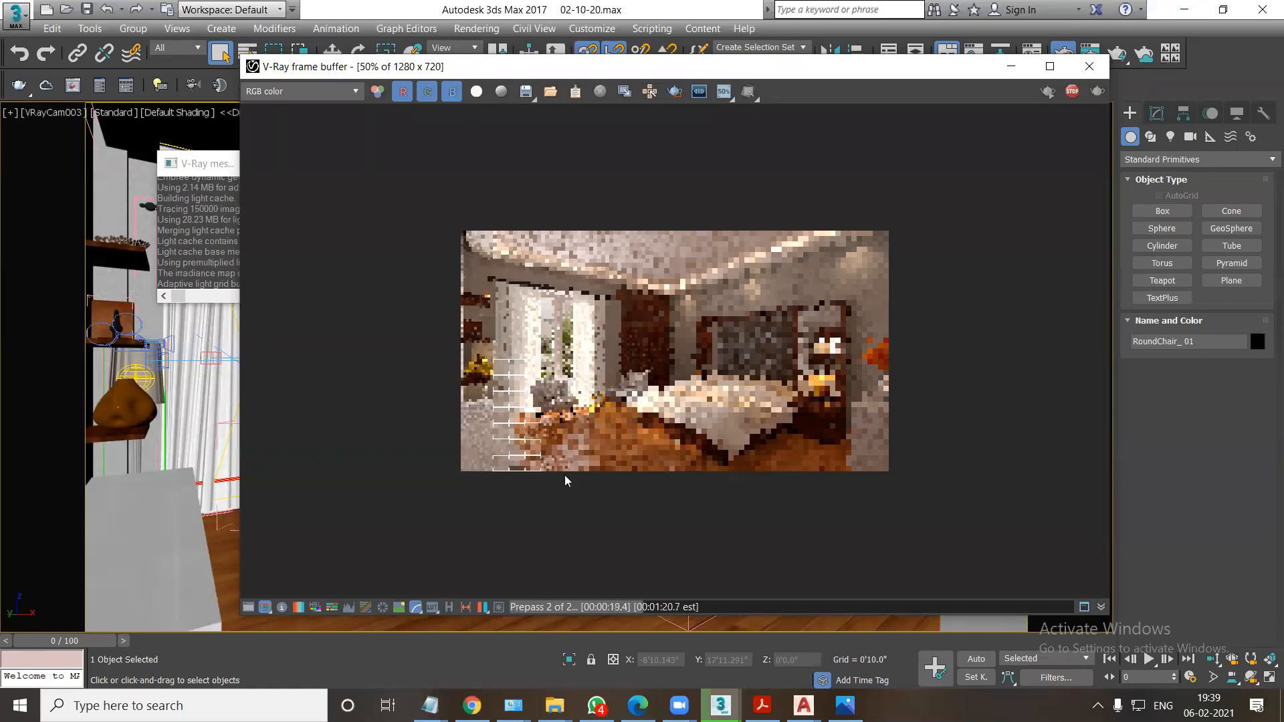
Switch to File Explorer and open the Arc Model folder inside model bank on New Volume (F:).
left_click(554, 705)
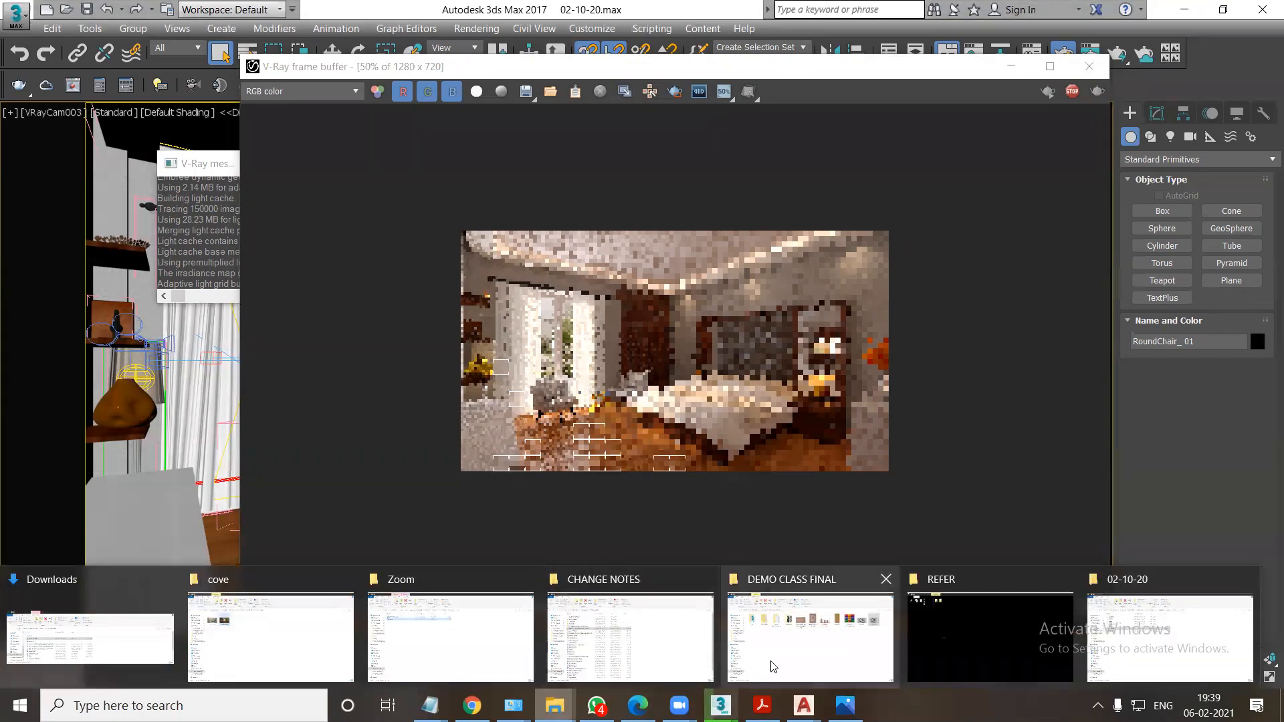
left_click(769, 639)
left_click(79, 626)
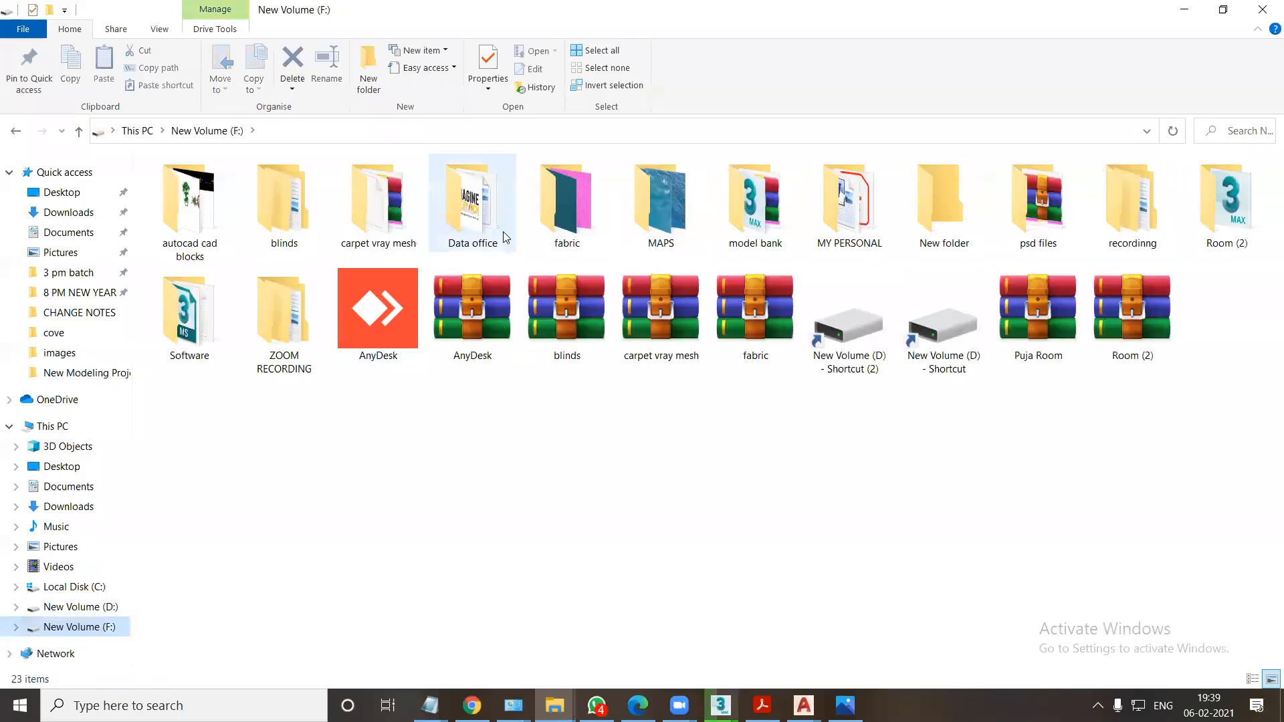
left_click(748, 227)
double_click(747, 227)
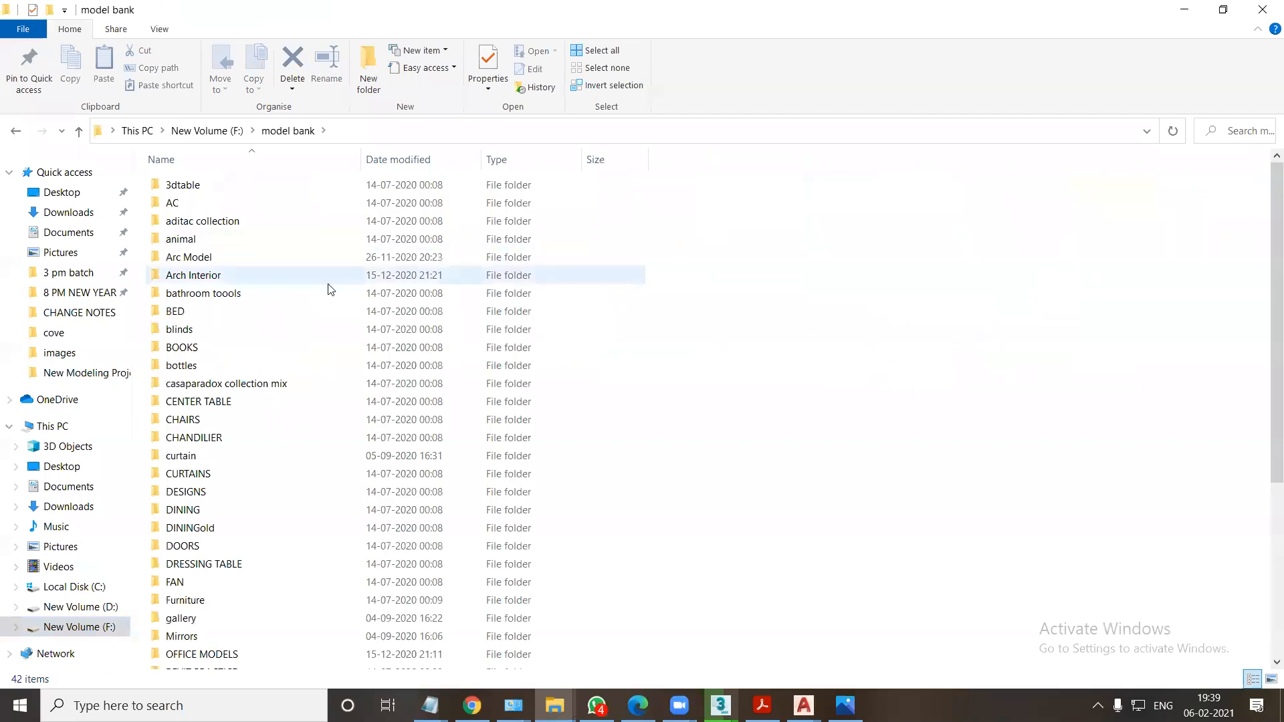
double_click(206, 258)
Open the ArchModels Volumes 1-60 PDF catalogue from the Arc Model folder.
scroll(221, 361, "down", 18)
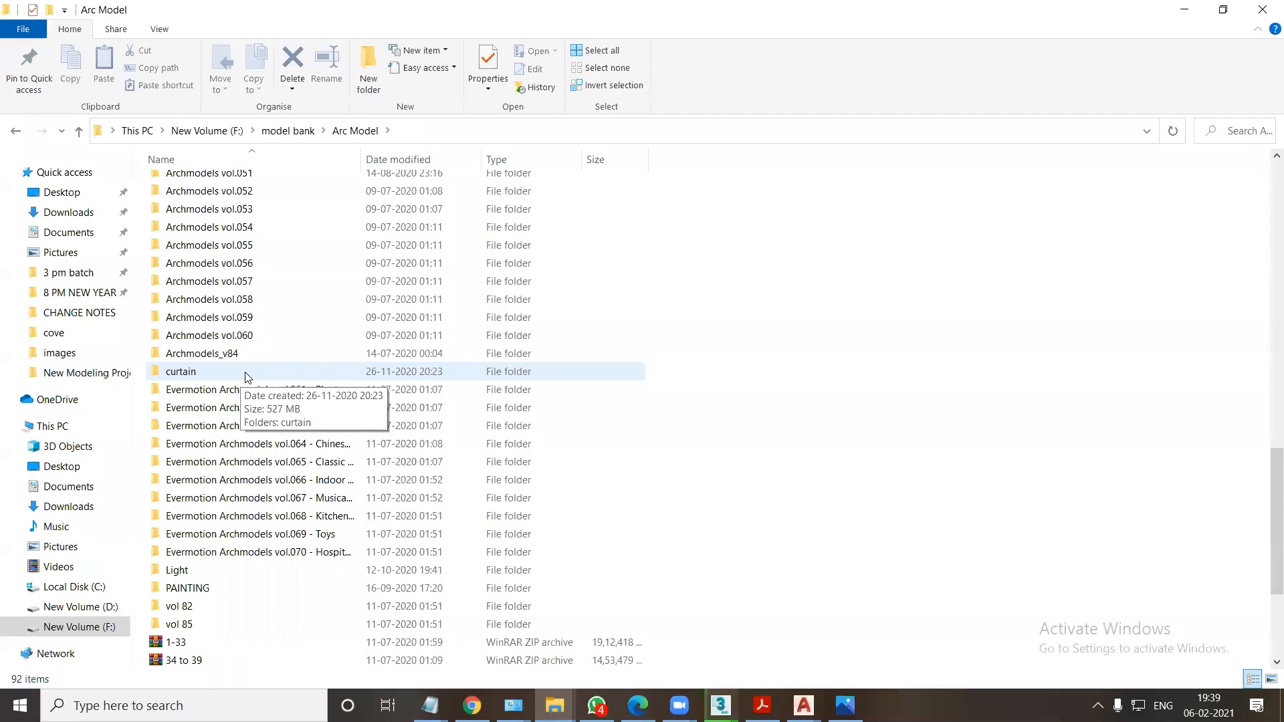
scroll(261, 468, "down", 4)
double_click(260, 535)
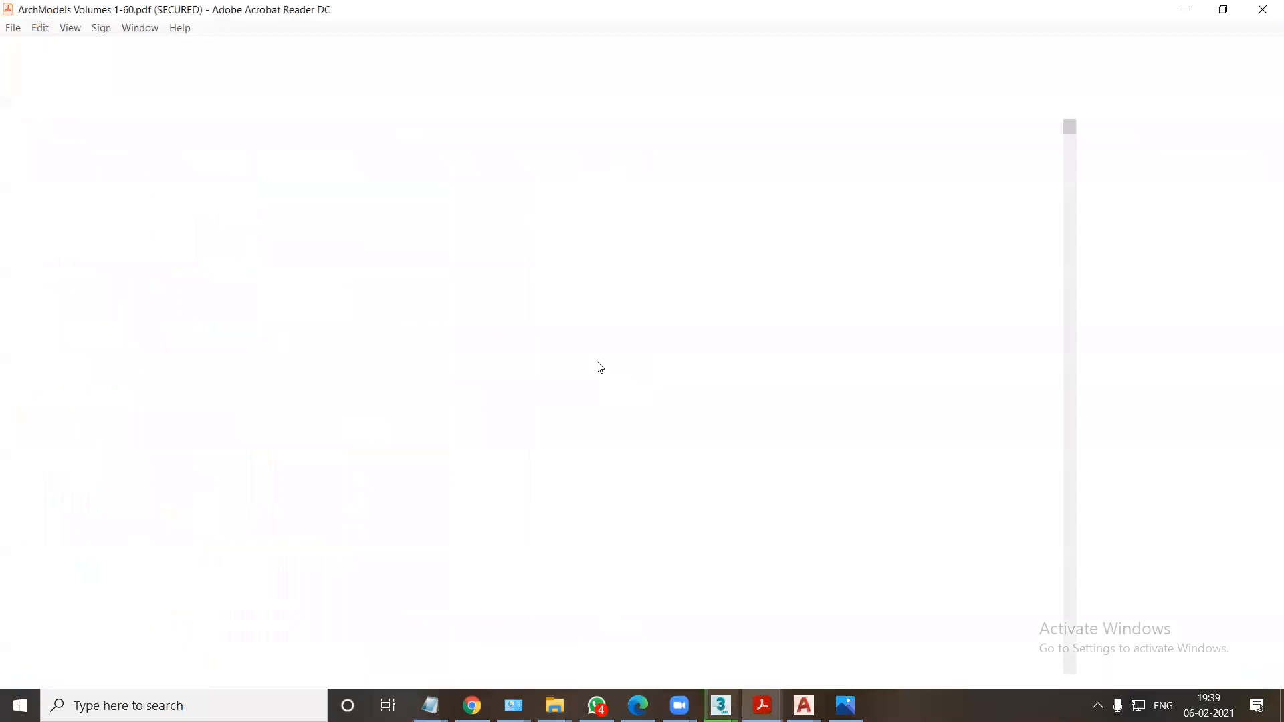
Browse the ArchModels catalogue from the vol.1 furniture through the vol.22 garden items to the vol.24 potted plants.
scroll(679, 388, "down", 4)
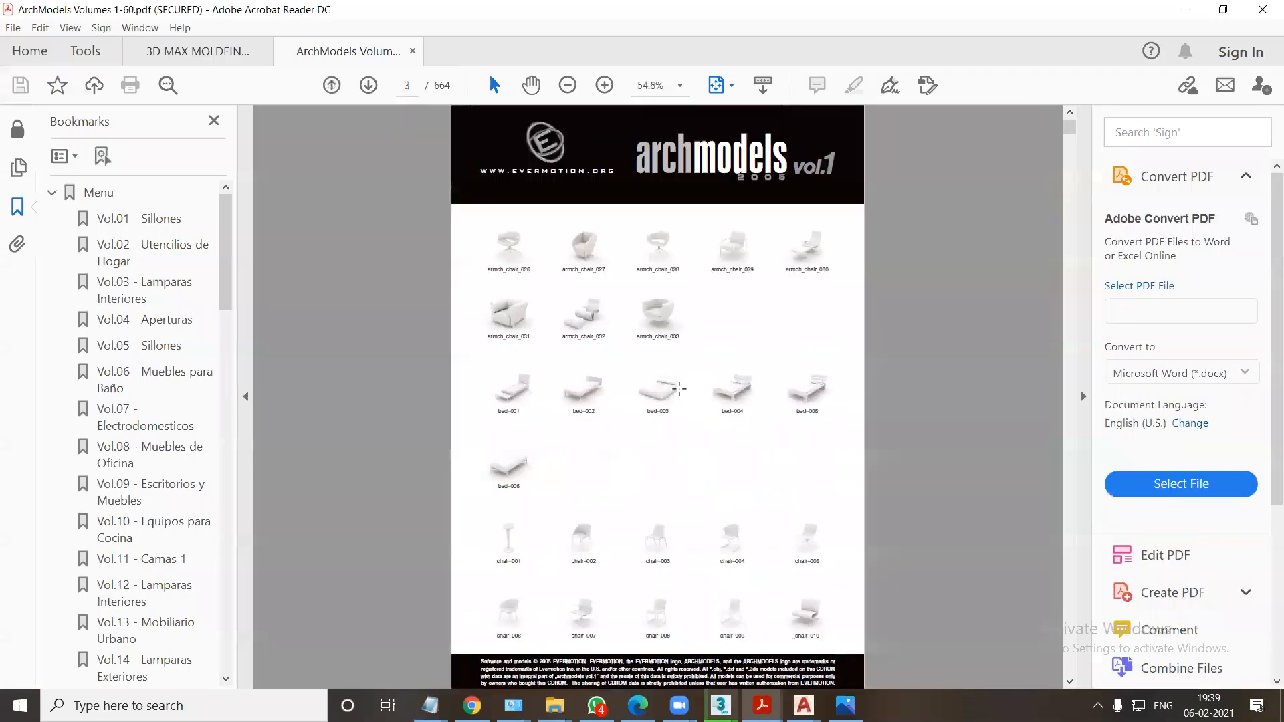
scroll(679, 388, "up", 1, "ctrl")
scroll(684, 391, "down", 2)
left_click_drag(1073, 145, 1086, 320)
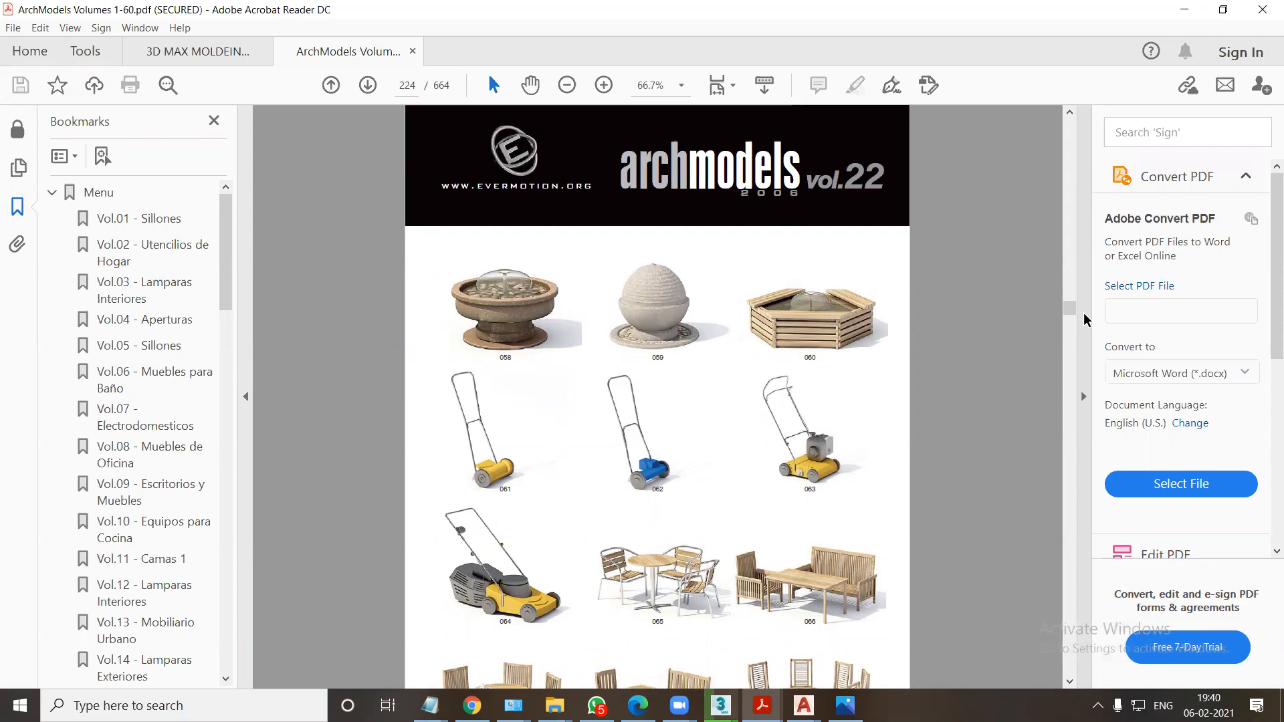
left_click_drag(1070, 311, 1071, 325)
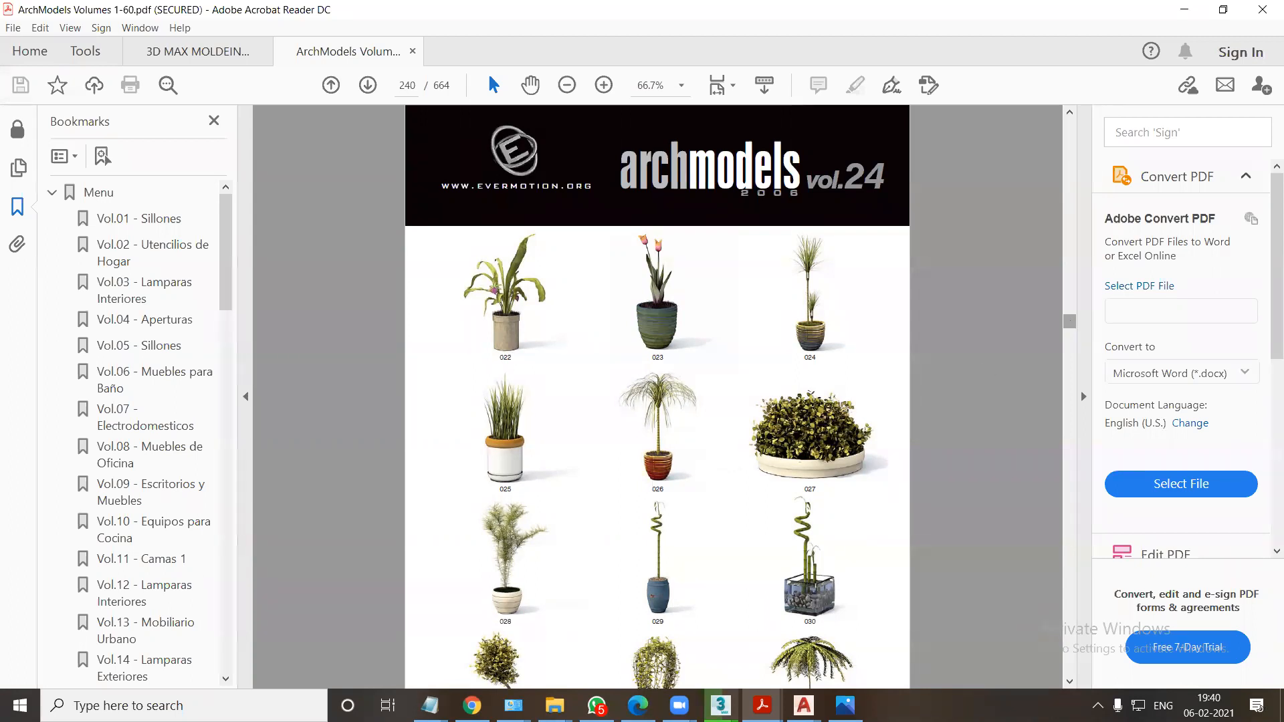
Switch back to the V-Ray frame buffer in 3ds Max and enlarge the bedroom render to check its progress.
mouse_move(720, 706)
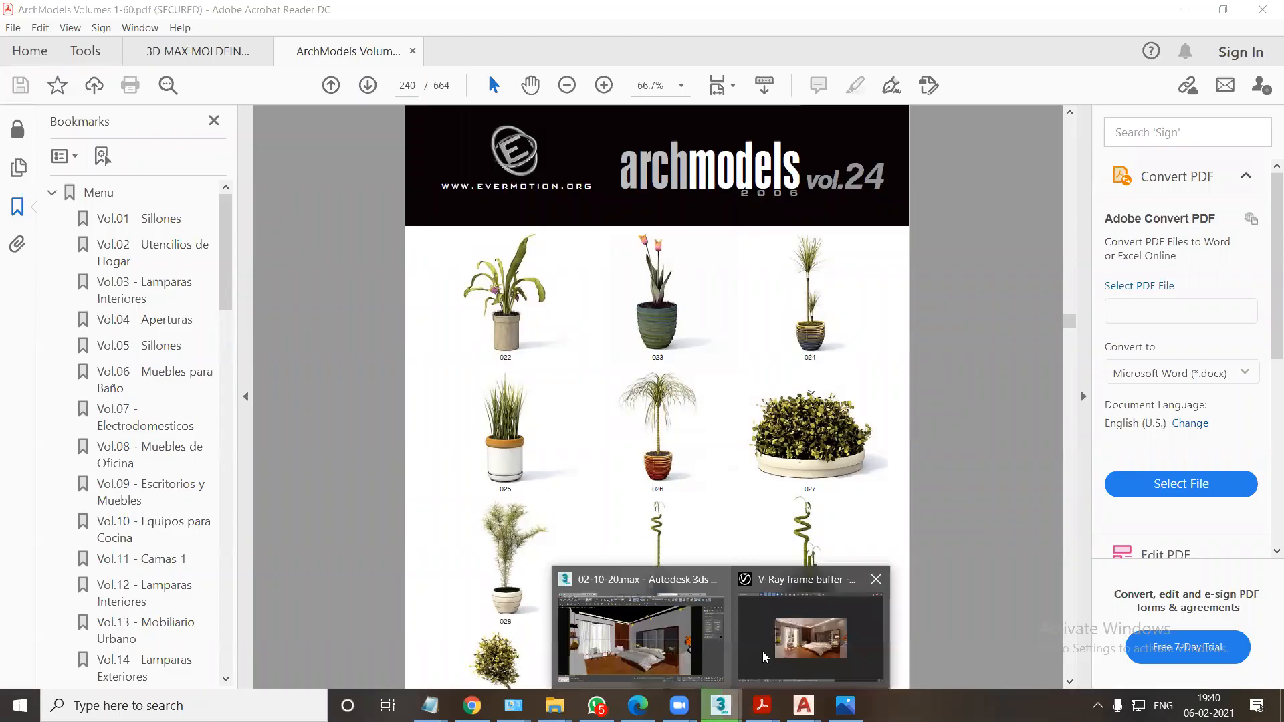
left_click(742, 595)
double_click(732, 515)
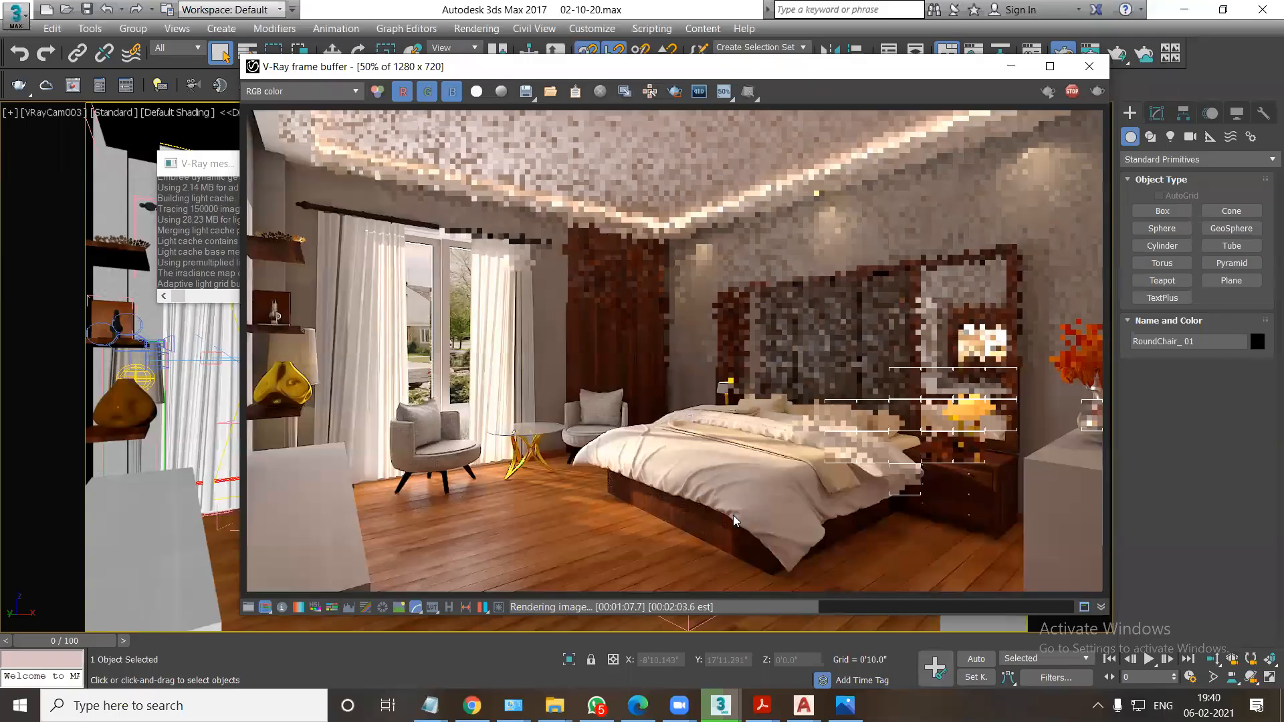
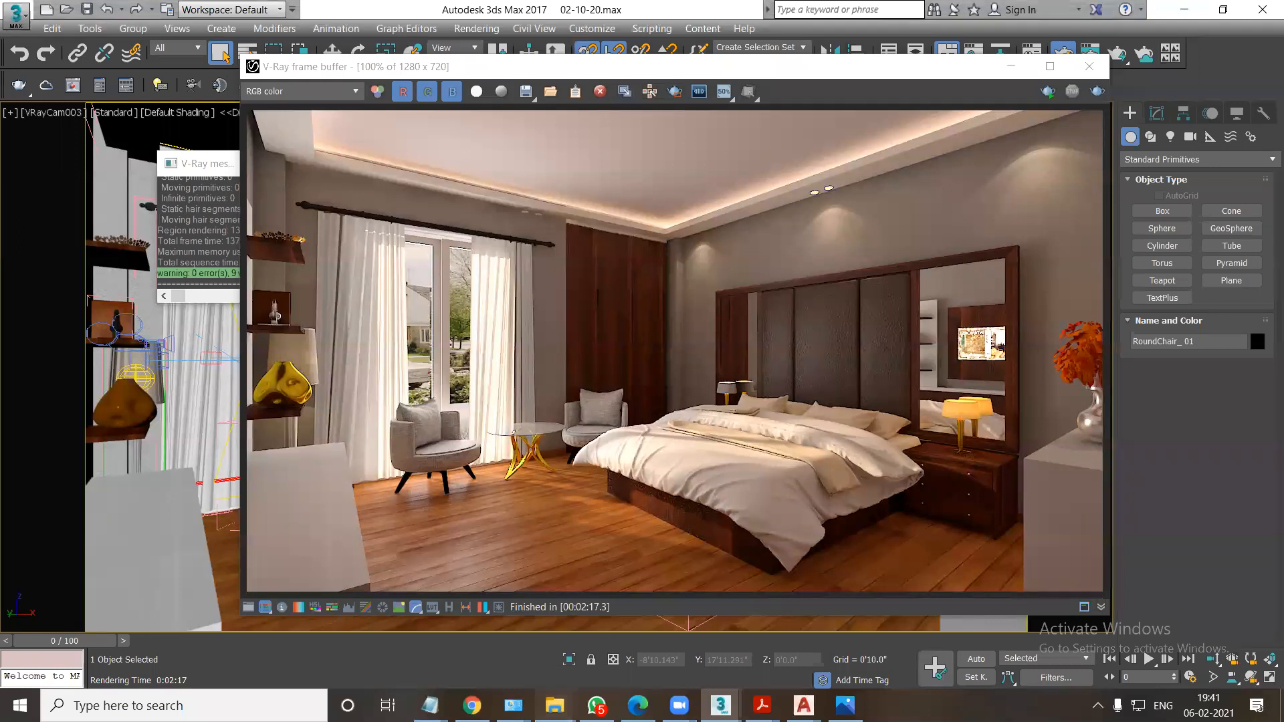
Maximize the frame buffer and examine the bedroom render's headboard, bedding, armchairs, glass table and wooden floor up close at 200% zoom.
left_click(1056, 655)
left_click(734, 480)
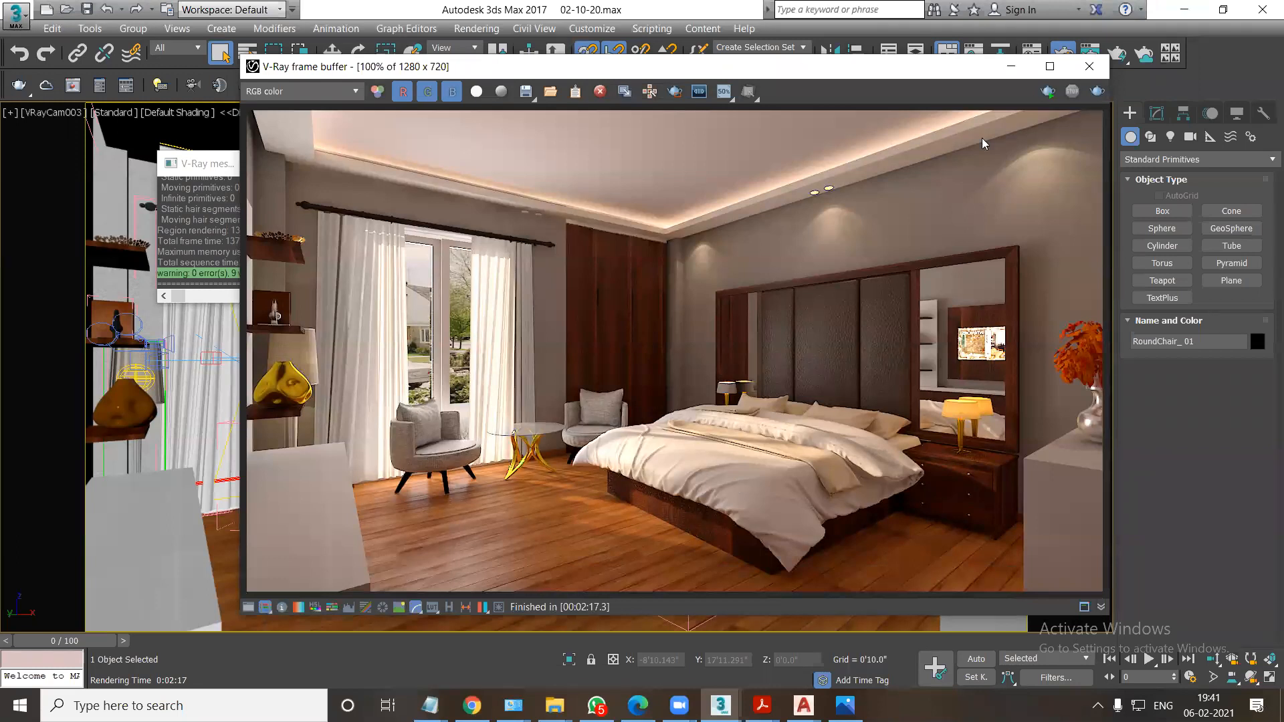
left_click(1049, 65)
scroll(1032, 416, "up", 2)
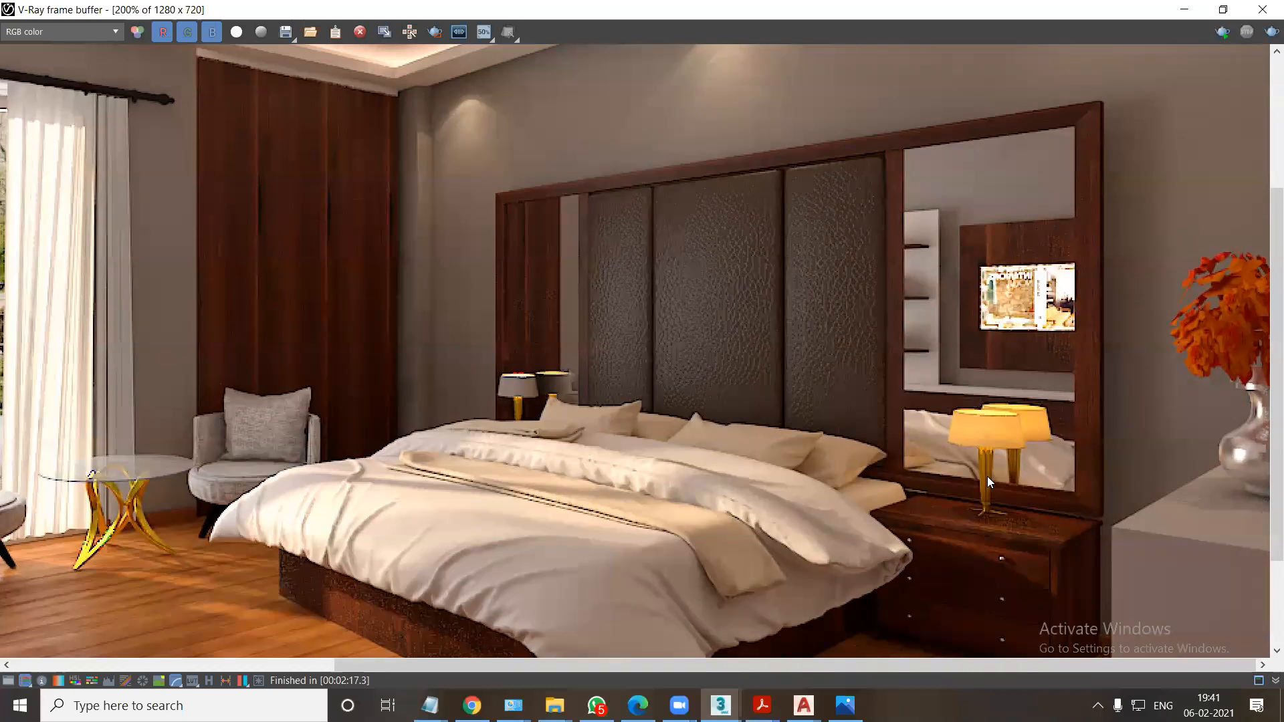
middle_click_drag(696, 337, 784, 313)
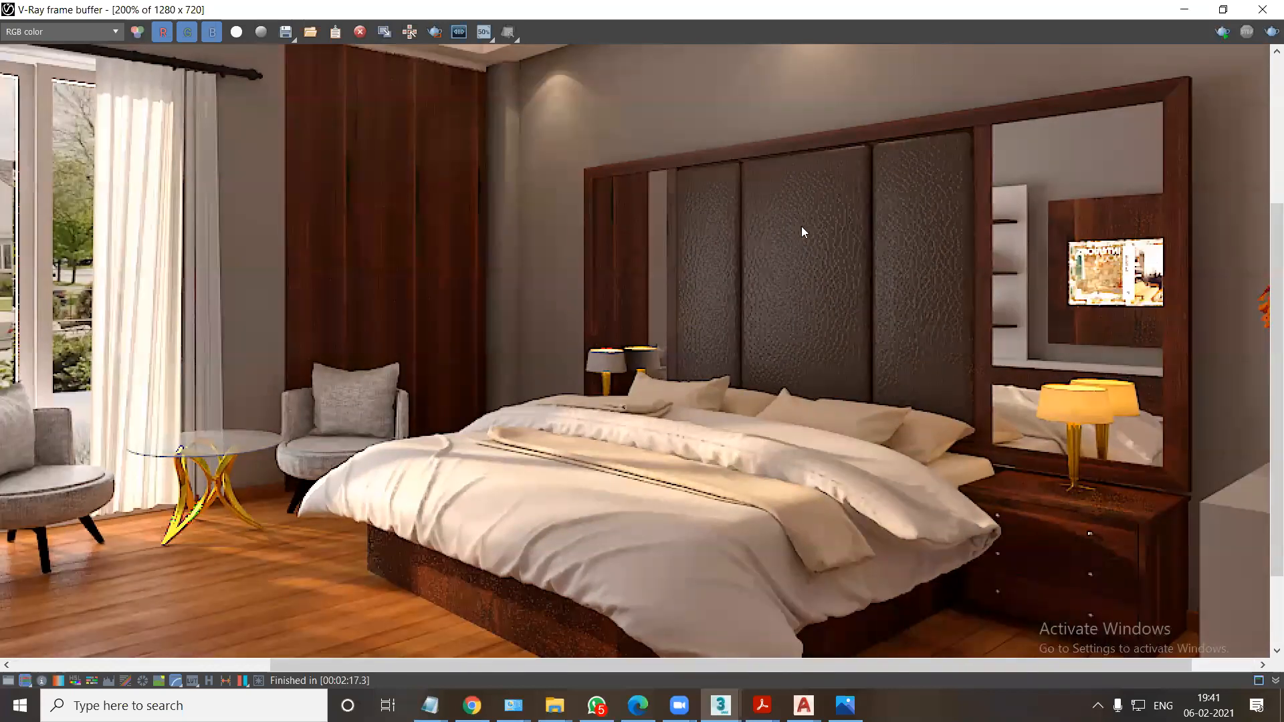
scroll(820, 213, "up", 2)
scroll(832, 250, "down", 2)
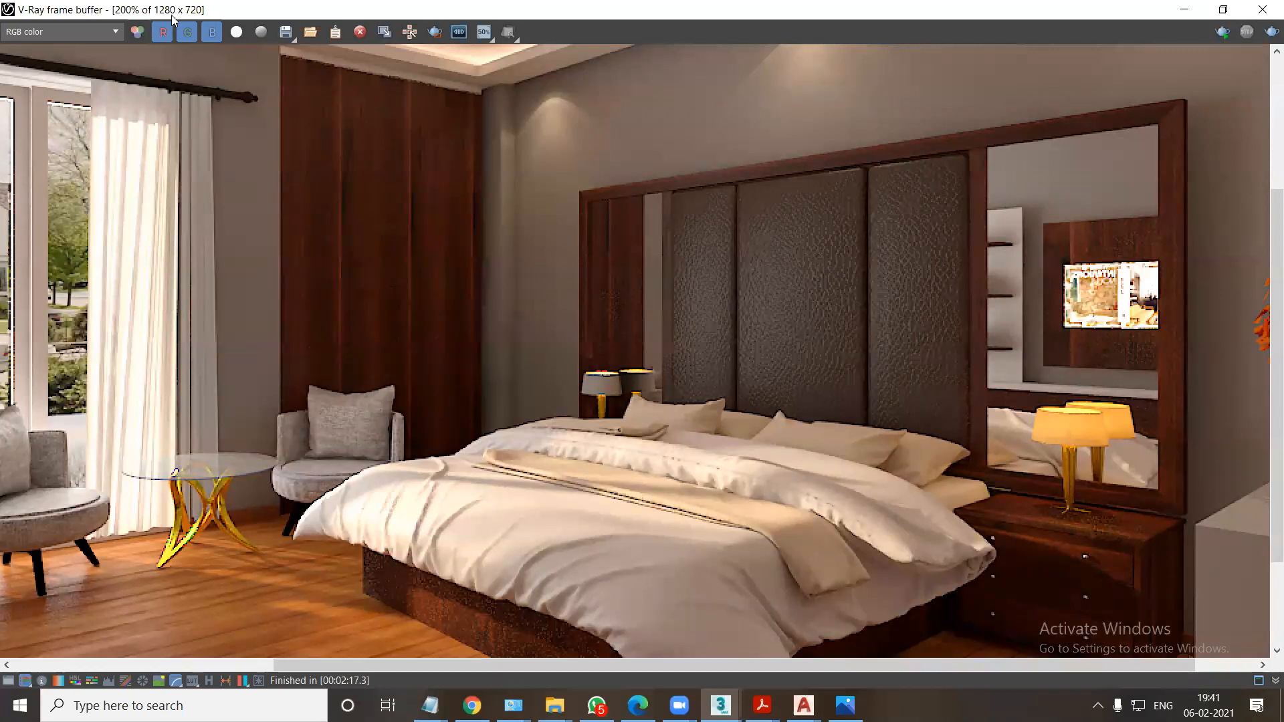
middle_click_drag(467, 470, 766, 442)
middle_click_drag(484, 480, 470, 443)
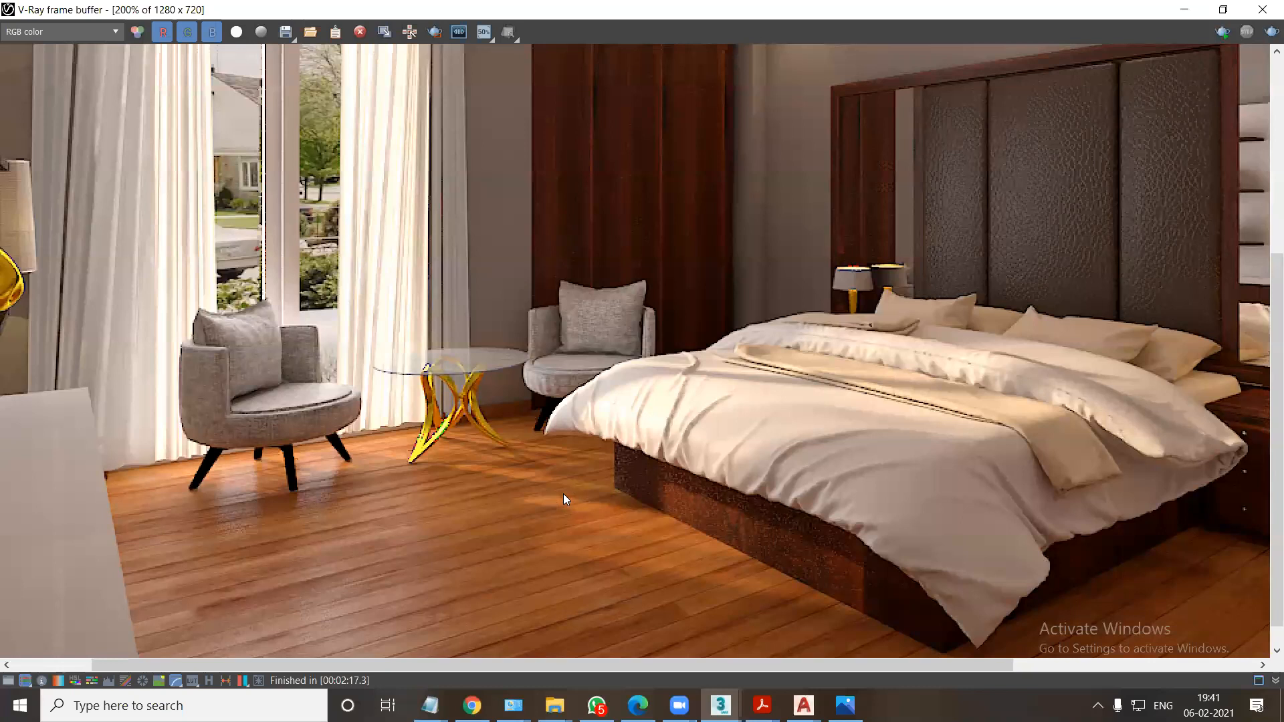
scroll(559, 475, "up", 1)
scroll(605, 452, "down", 2)
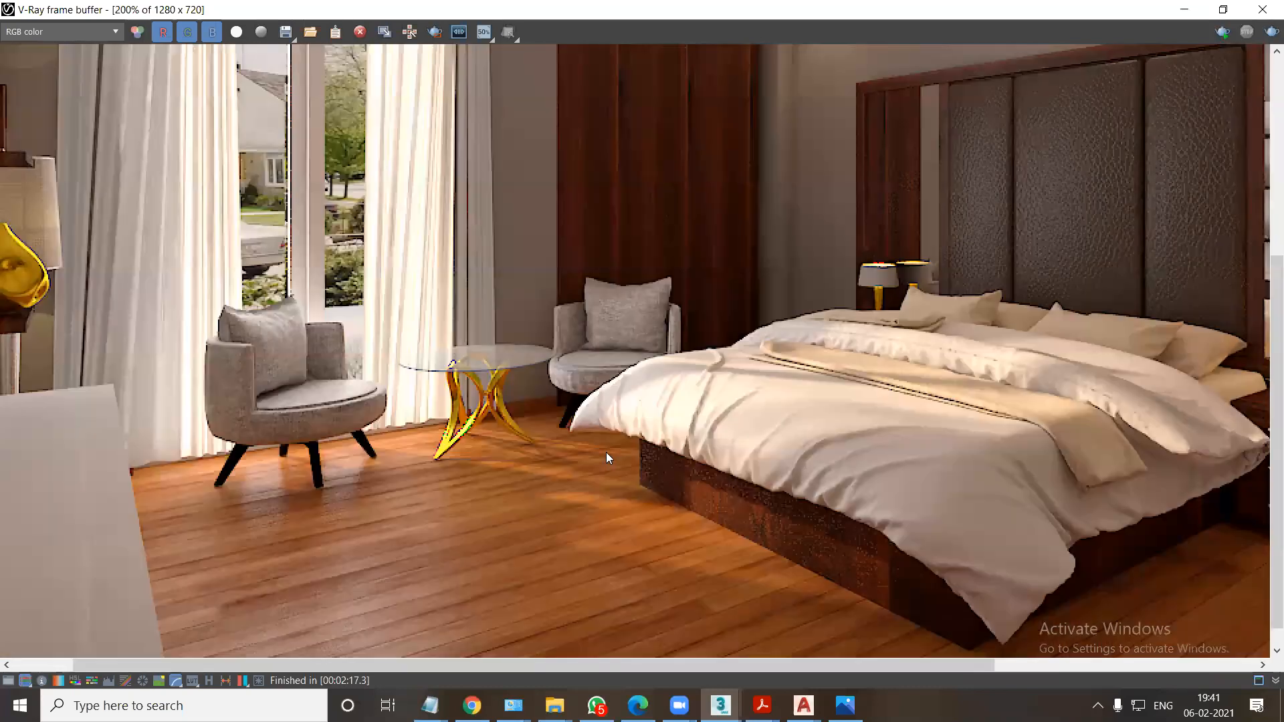
Close the V-Ray frame buffer and the V-Ray messages window, and minimize Render Setup.
left_click(1262, 10)
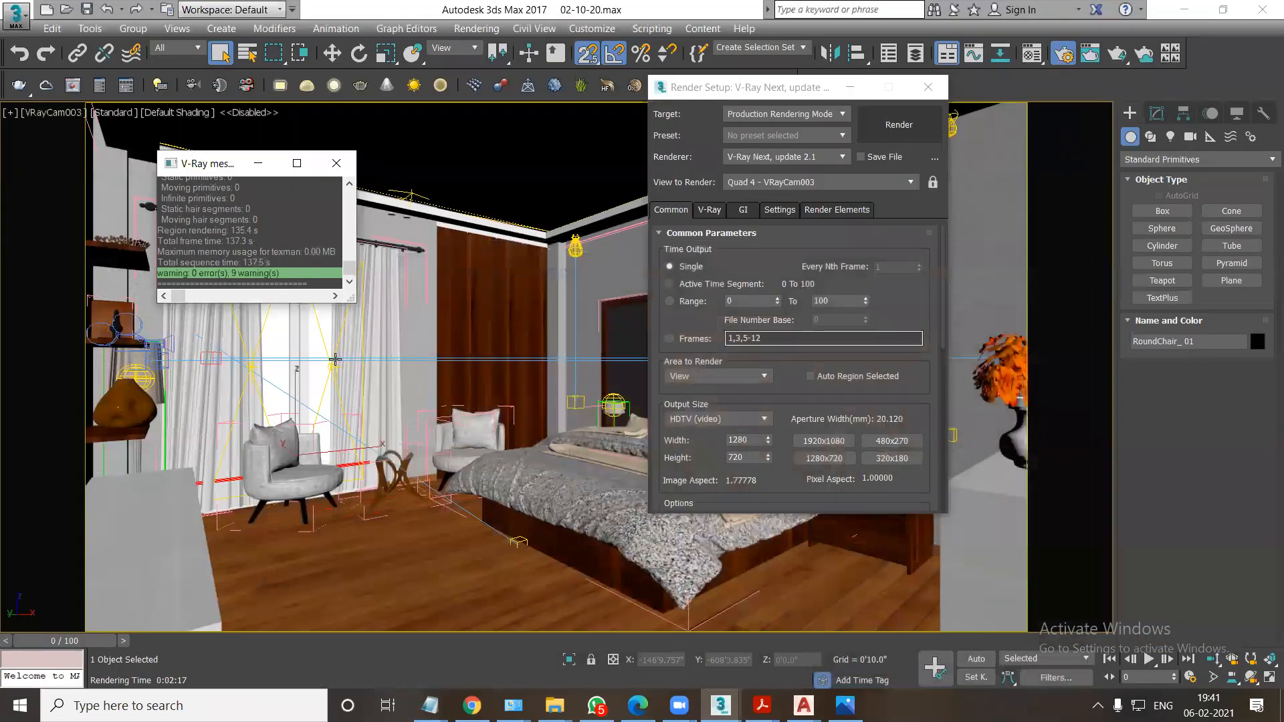
left_click(850, 87)
left_click(337, 163)
Examine the V-Ray sun light outside the bedroom in a wireframe perspective view.
left_click(280, 394)
key("F3")
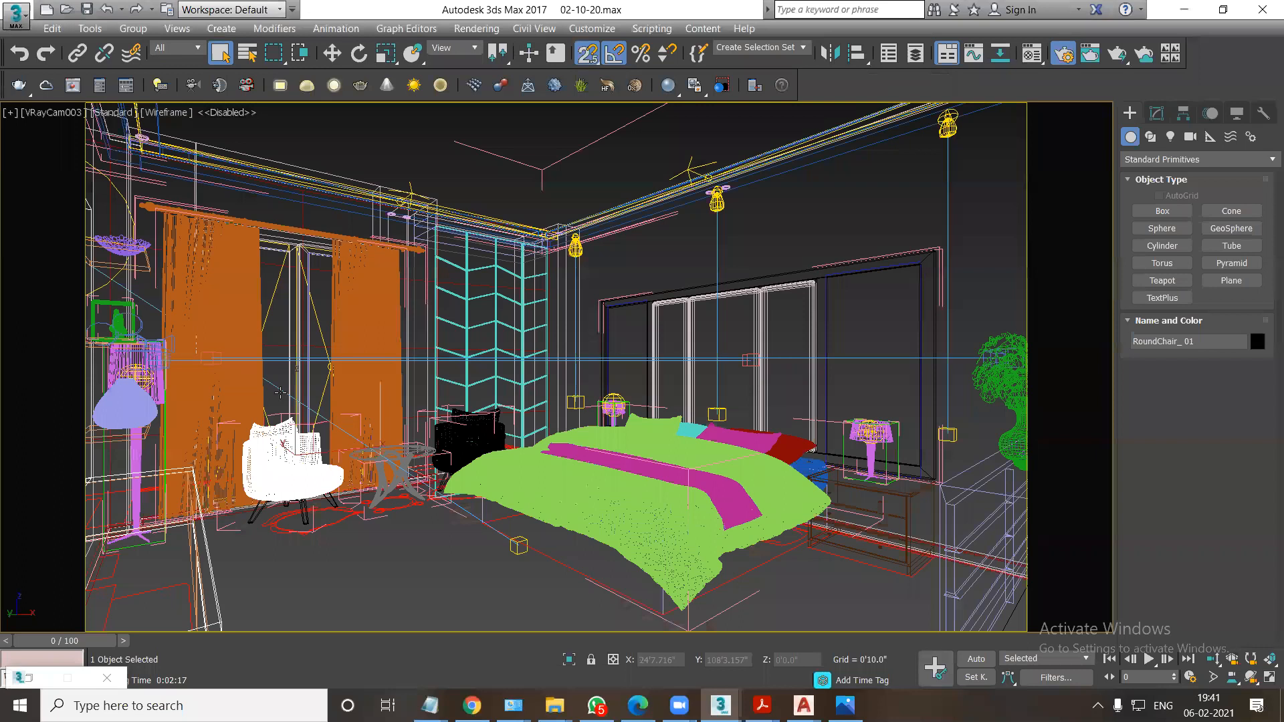
key("p")
middle_click_drag(597, 465, 675, 508, "alt")
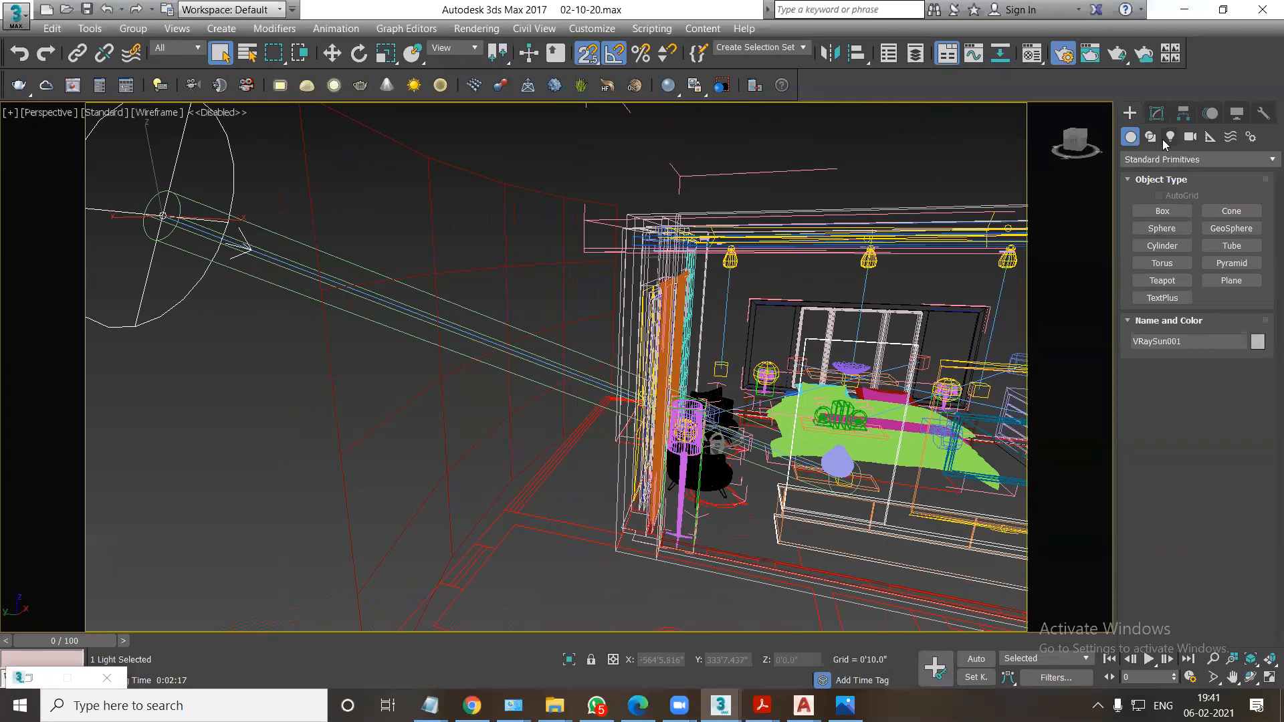
middle_click_drag(788, 286, 699, 309)
Return to the shaded VRayCam003 camera view and select the middle ceiling spotlight group above the headboard.
key("c")
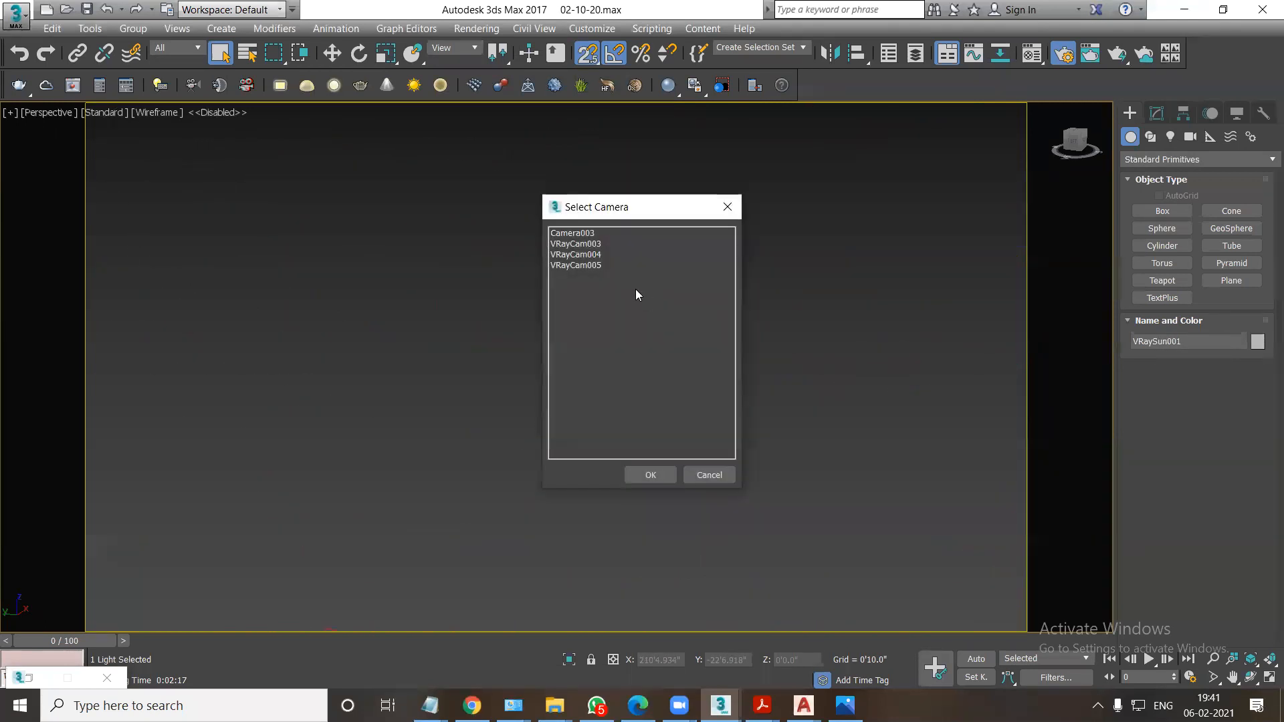
left_click(592, 244)
left_click(651, 472)
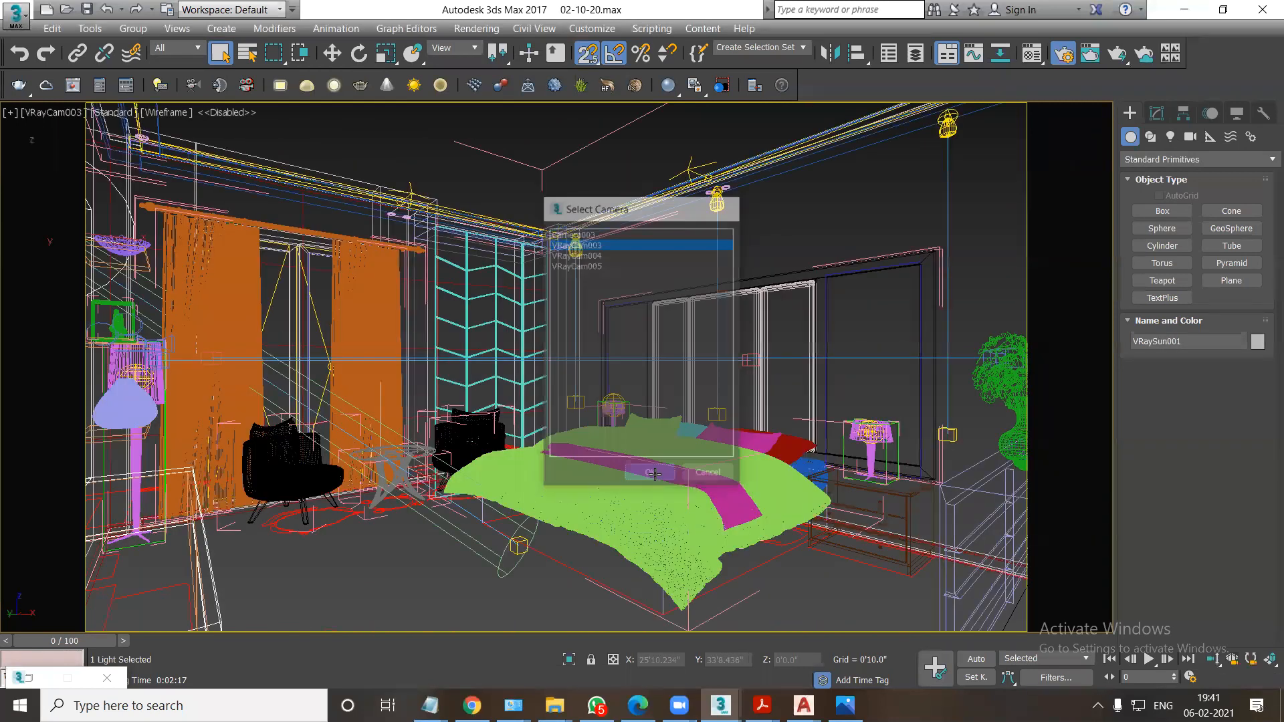
key("F3")
left_click(715, 204)
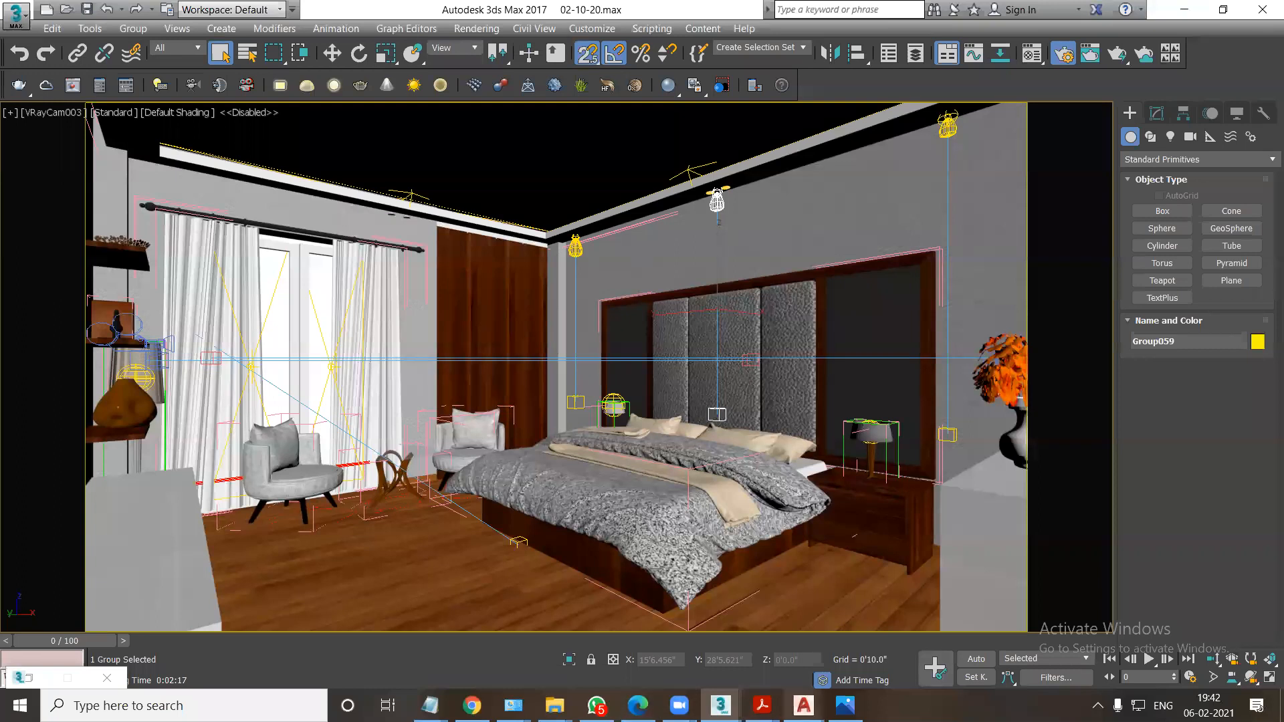
Bring the V-Ray frame buffer back up and examine the finished bedroom render.
left_click(720, 706)
left_click(793, 656)
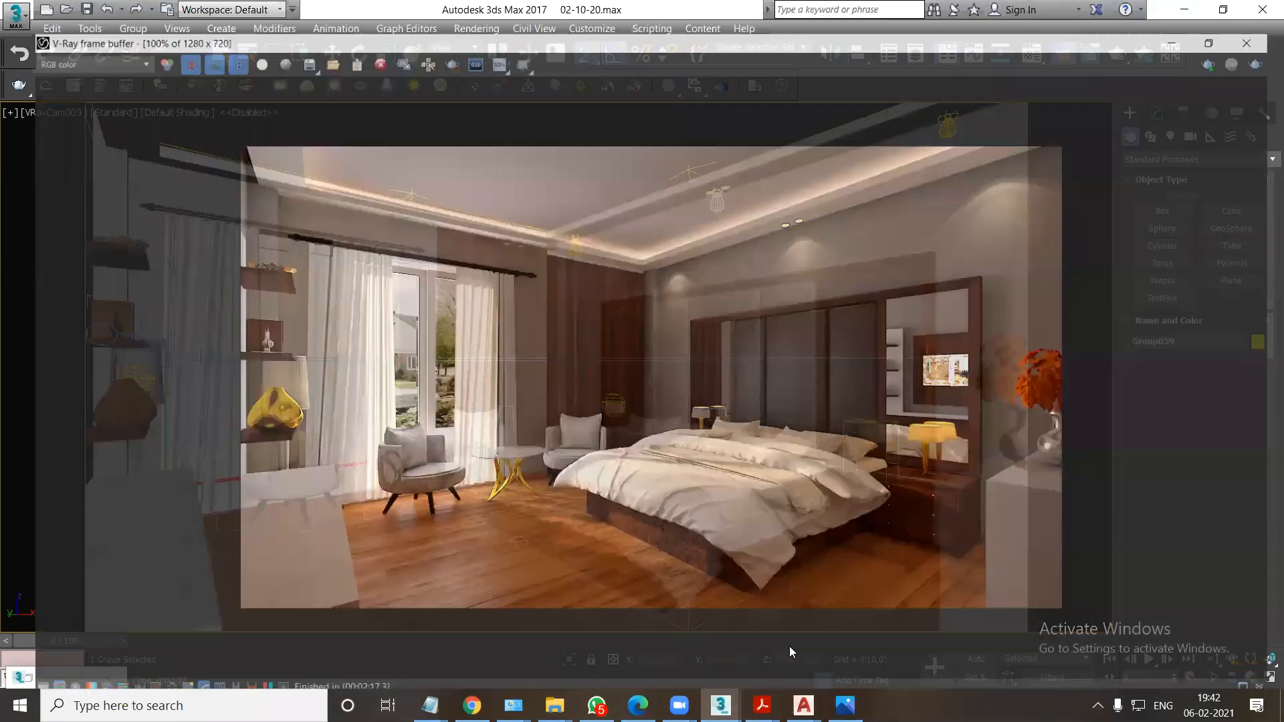
scroll(504, 463, "up", 2)
scroll(504, 462, "down", 2)
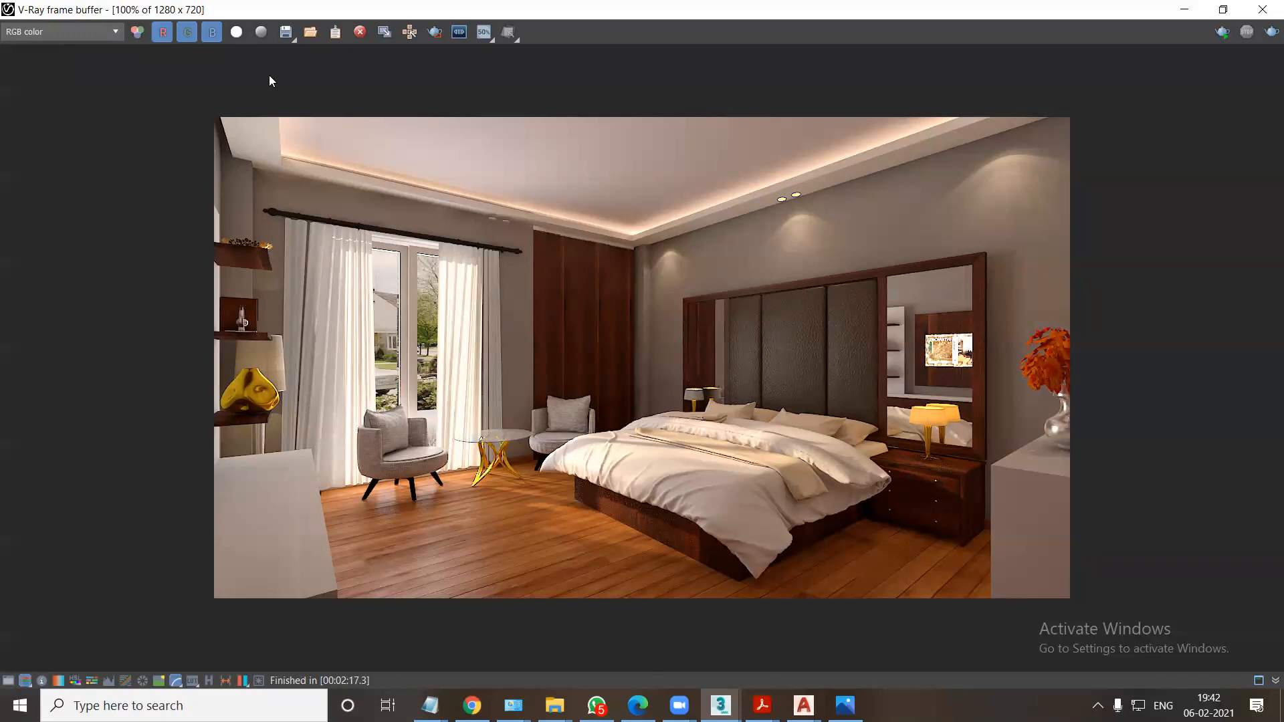
Display the render's VRayRenderID channel, followed by the VRayWireColor channel, in the frame buffer.
left_click(294, 38)
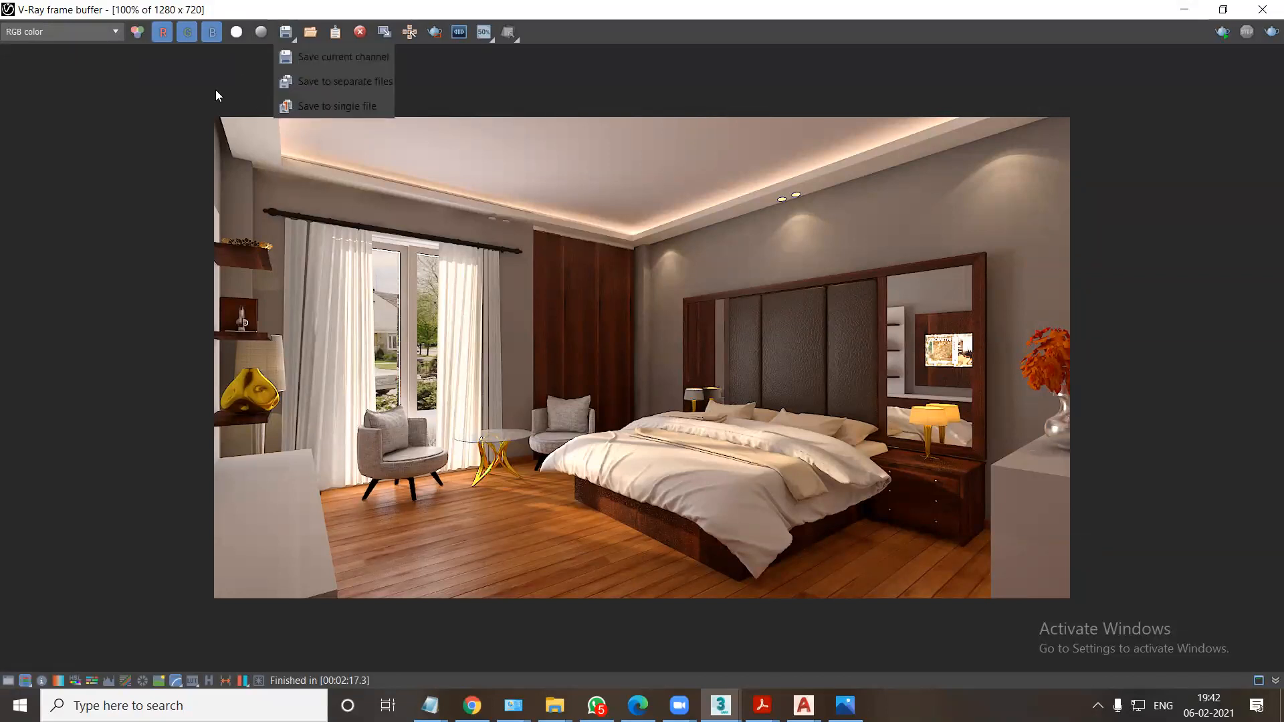
left_click(85, 50)
left_click(74, 33)
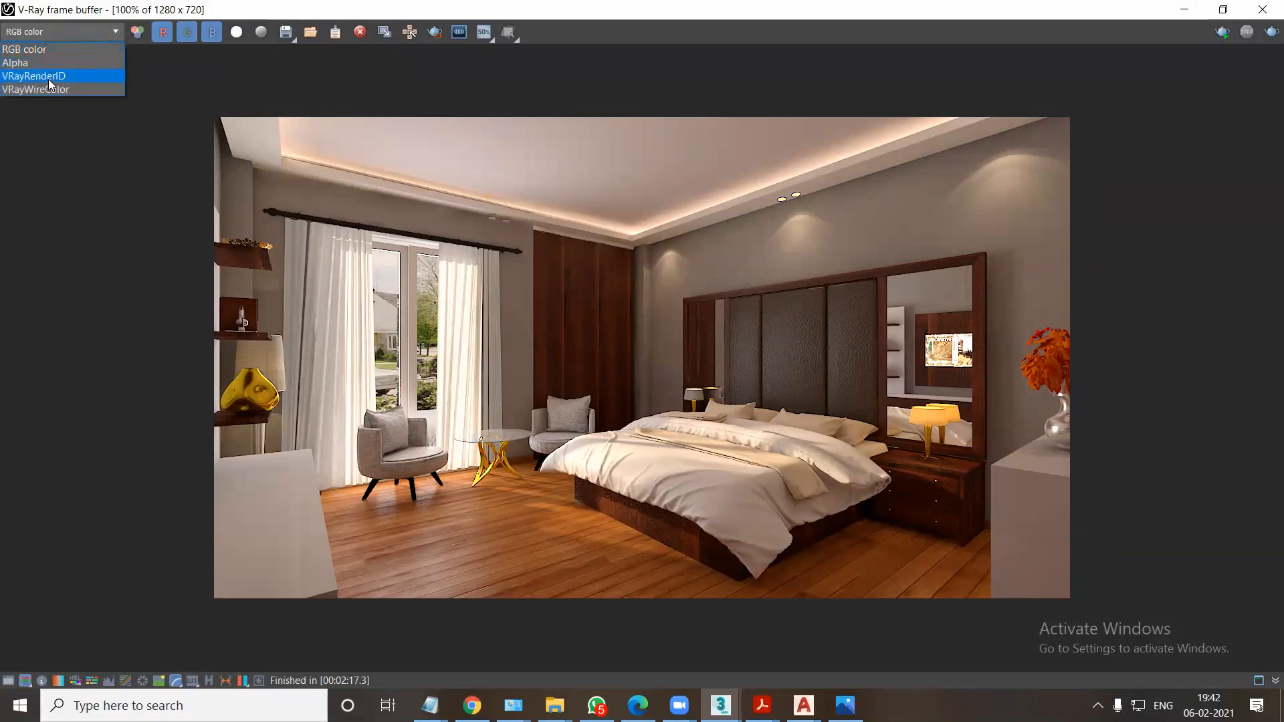
left_click(48, 78)
left_click(70, 34)
left_click(55, 89)
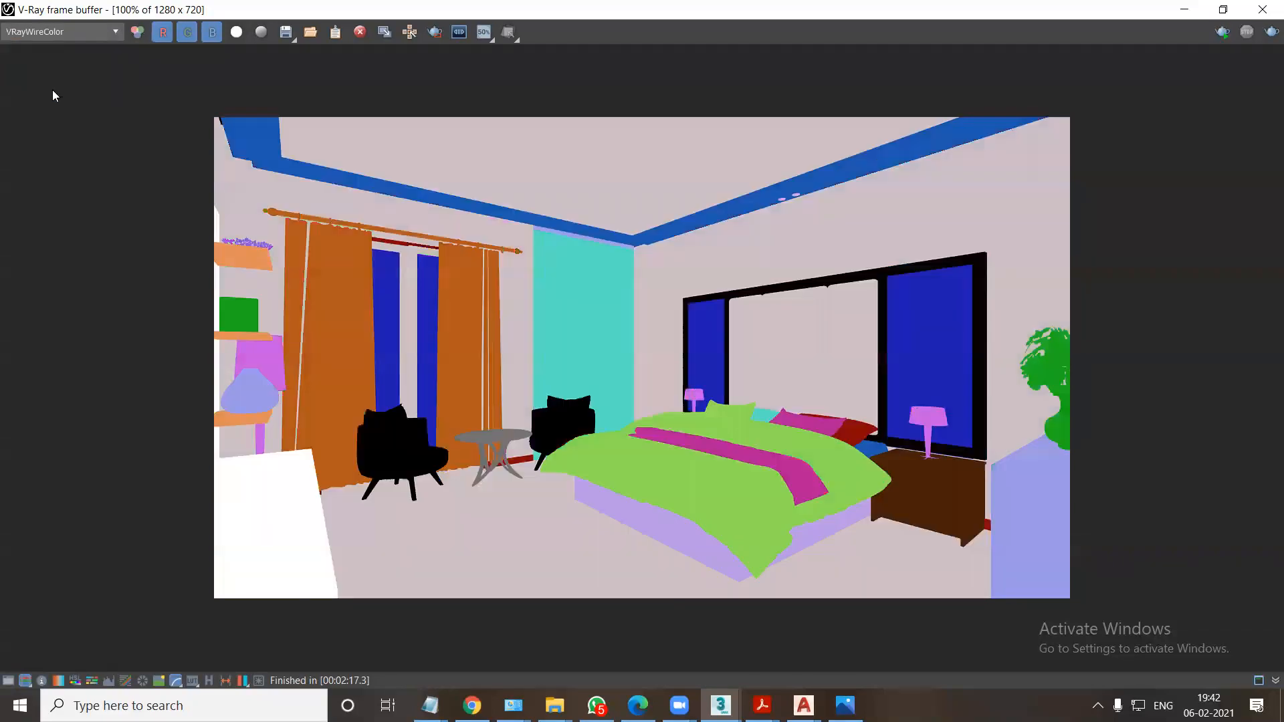
Start saving all image channels to separate files, with the Desktop as location and JPEG as file type.
left_click(286, 31)
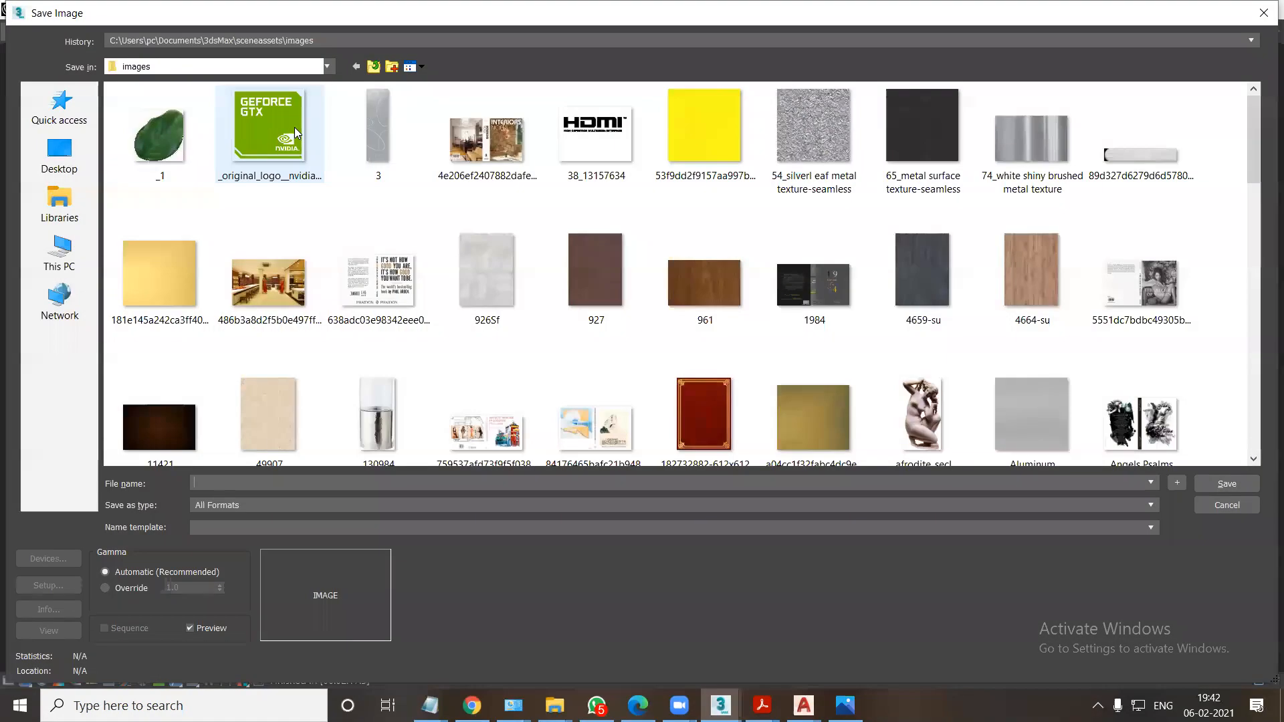
left_click(59, 154)
left_click(241, 509)
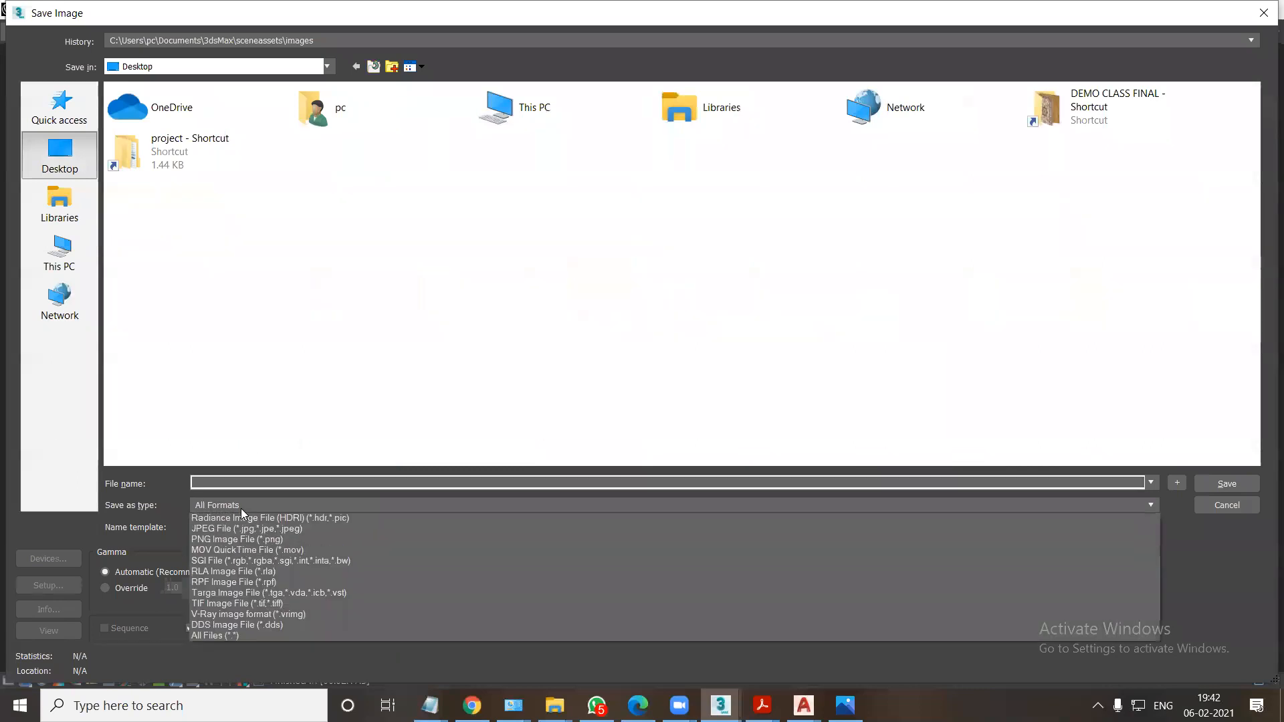
left_click(240, 594)
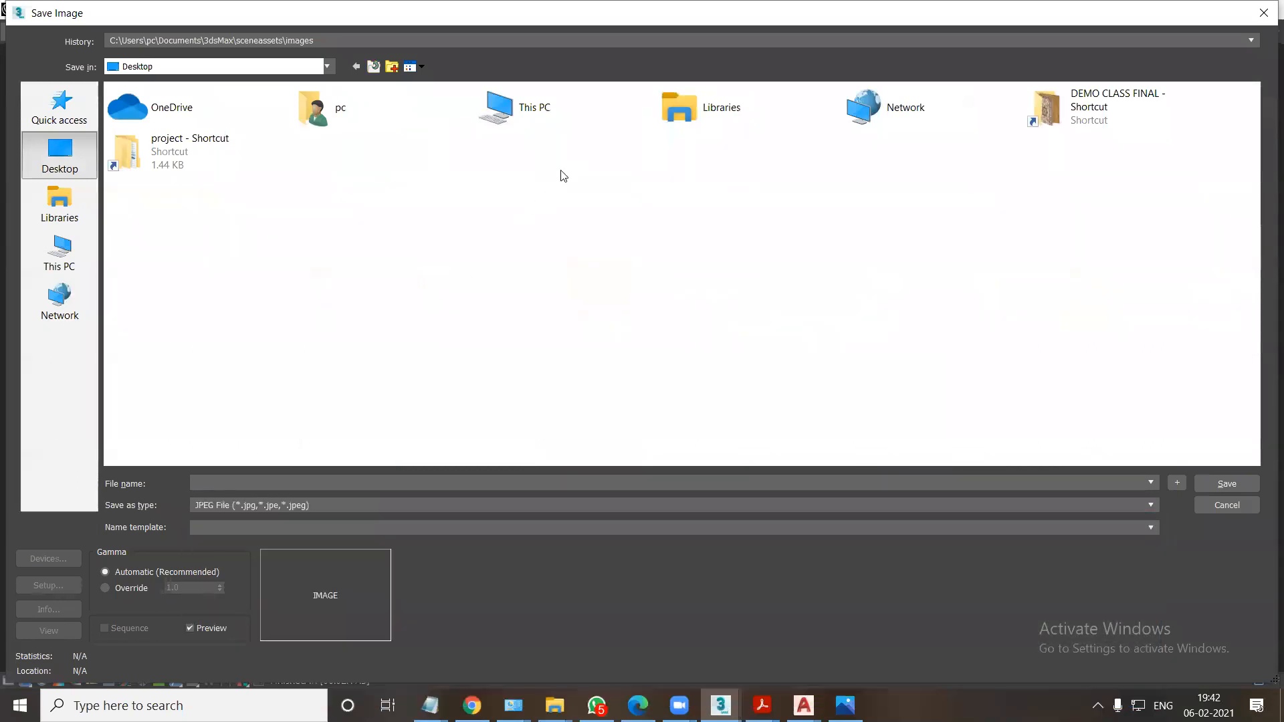
Create a new folder named FGH on the Desktop and open it as the save location.
right_click(502, 220)
mouse_move(652, 361)
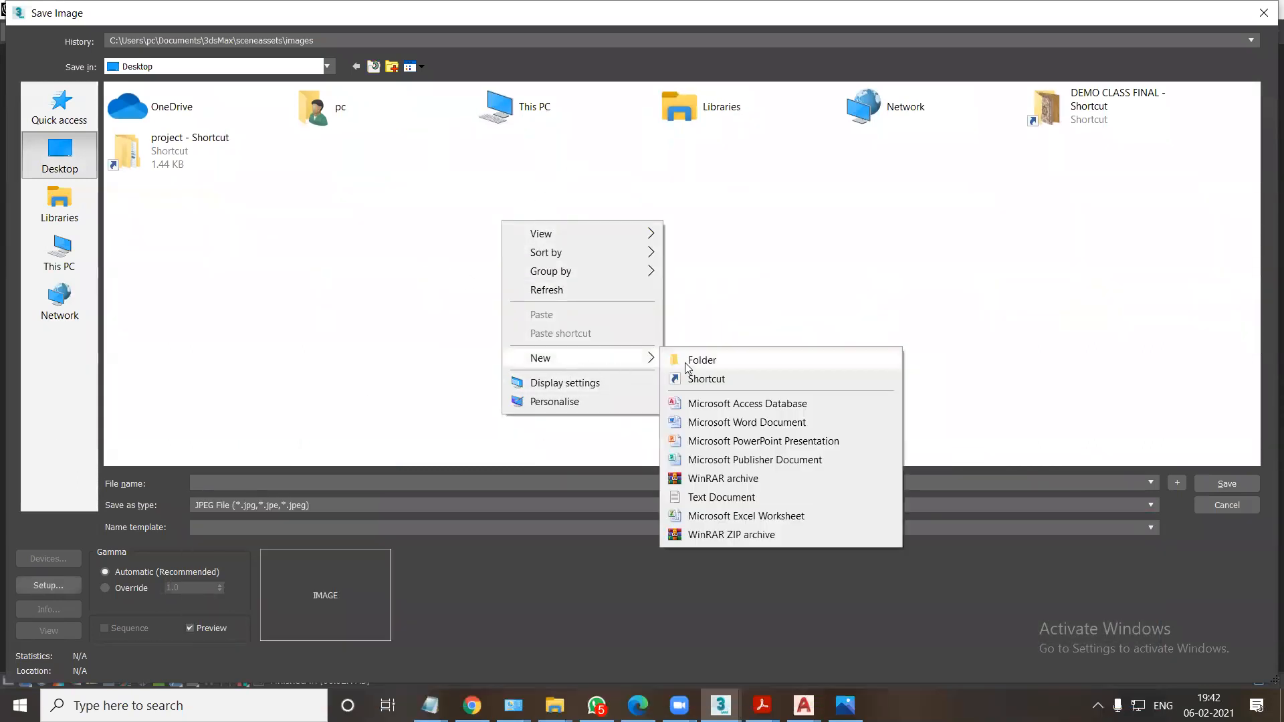
left_click(701, 362)
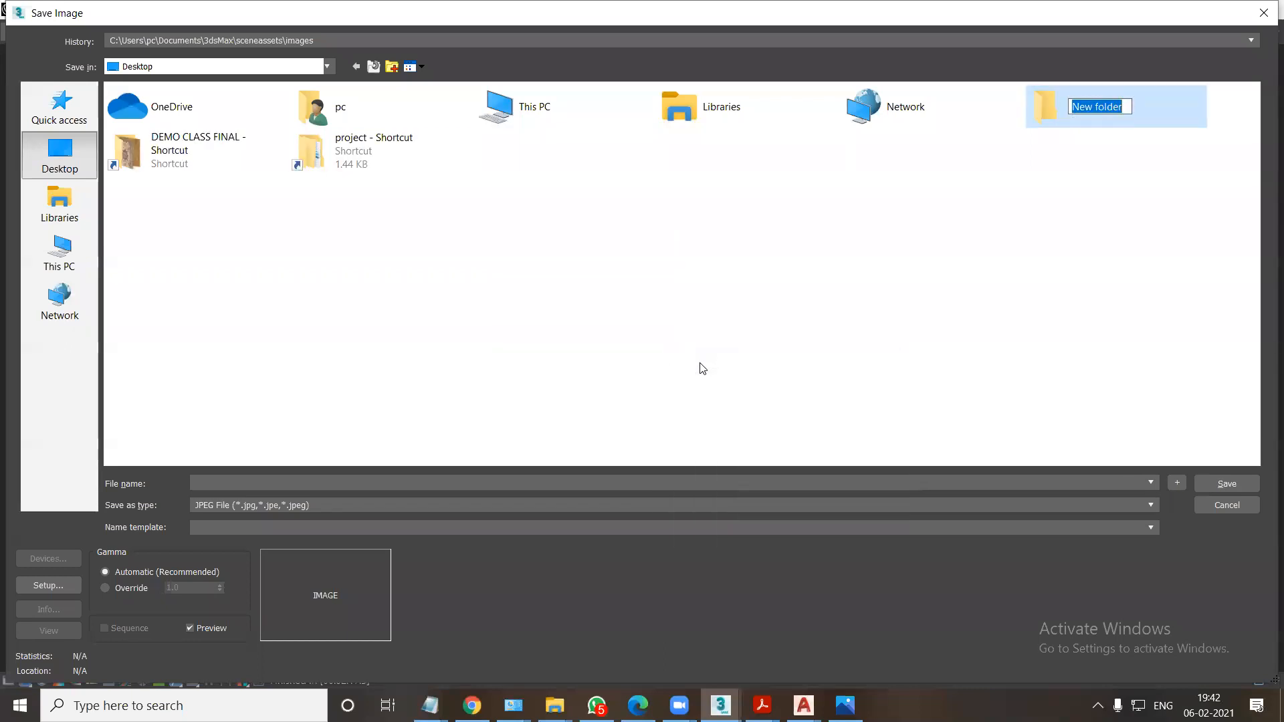
type("FGH")
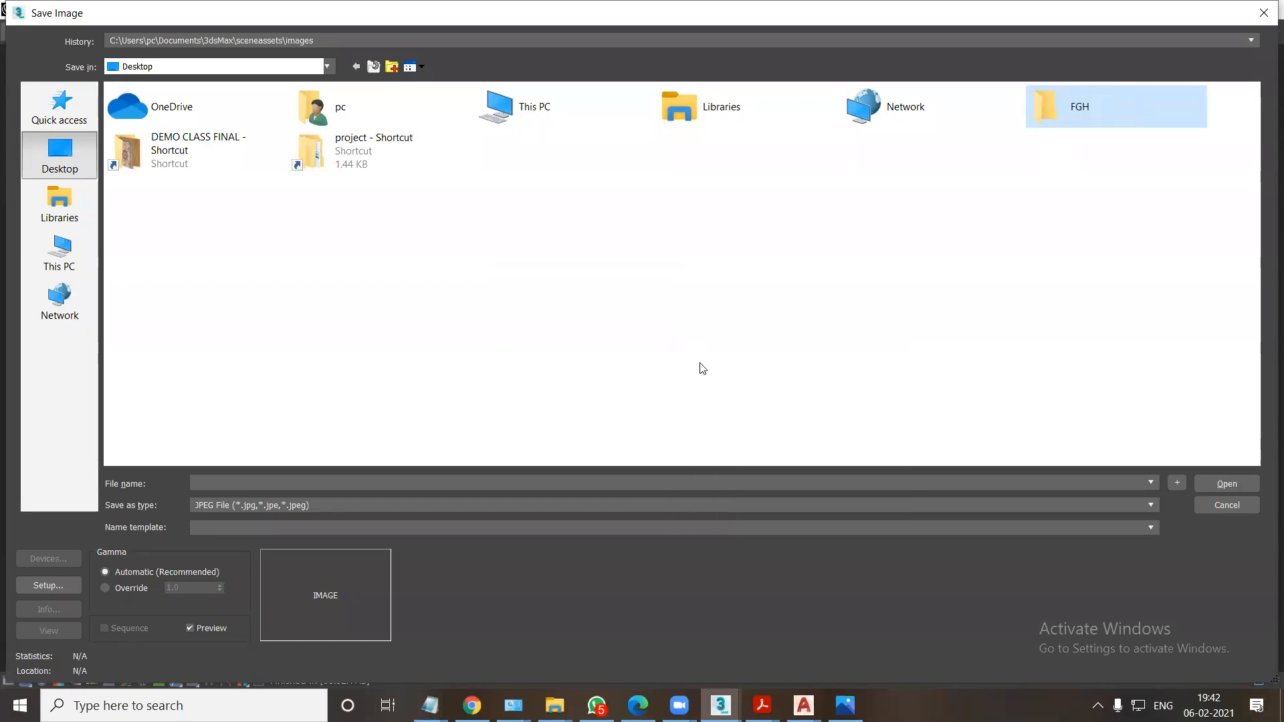
key("Return")
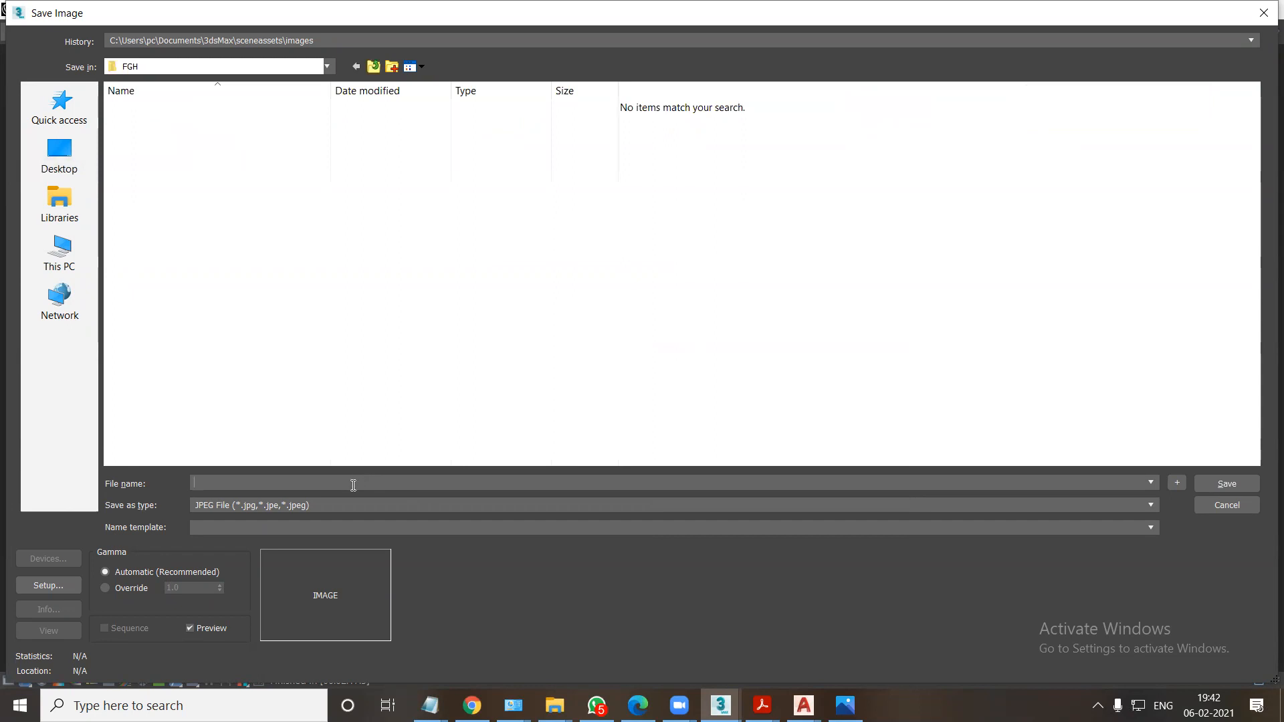
Save the channel images under the file name 1 and open the FGH folder on the desktop to check them.
key("Return")
key("Return")
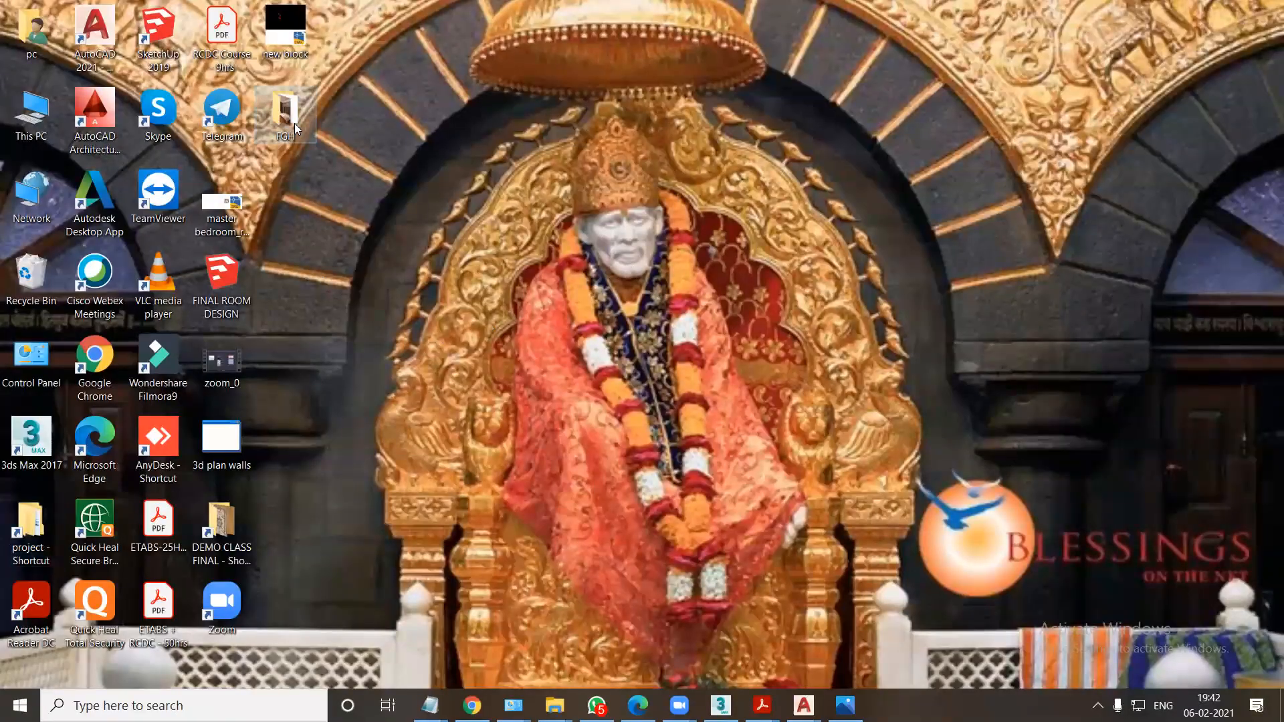
double_click(298, 131)
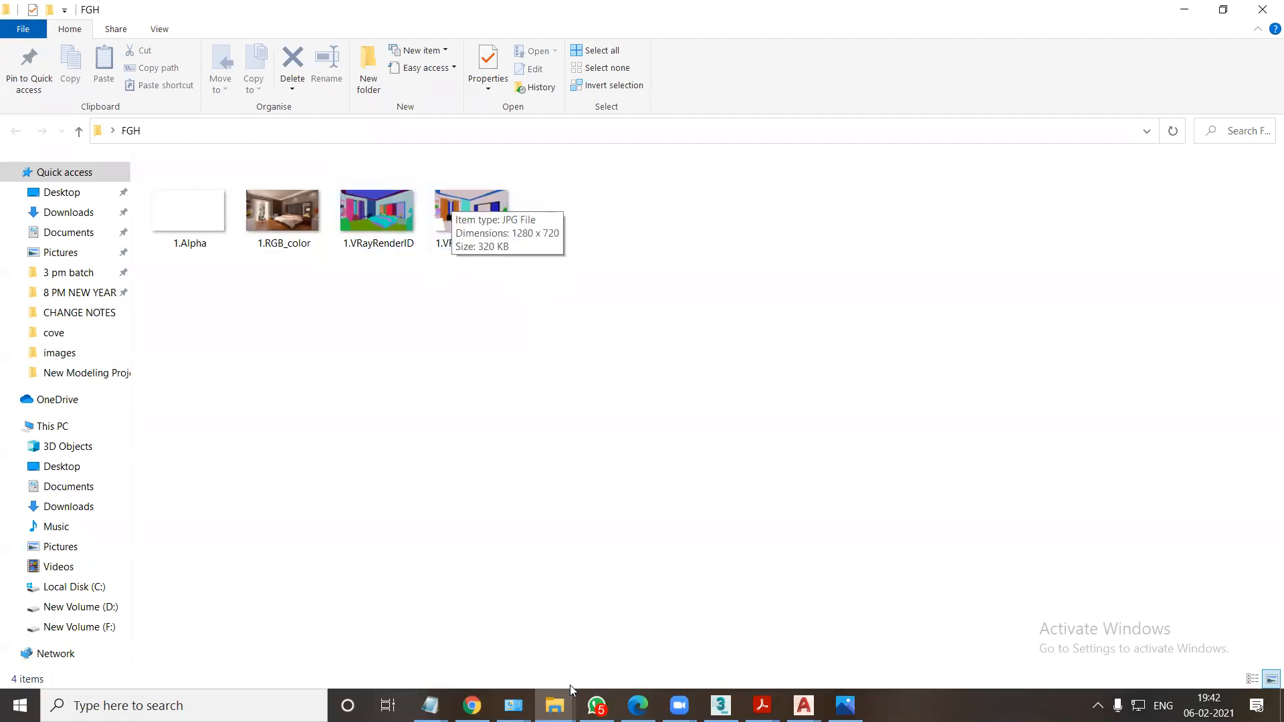
Switch back to 3ds Max and close the Render Setup and V-Ray frame buffer windows.
left_click(721, 705)
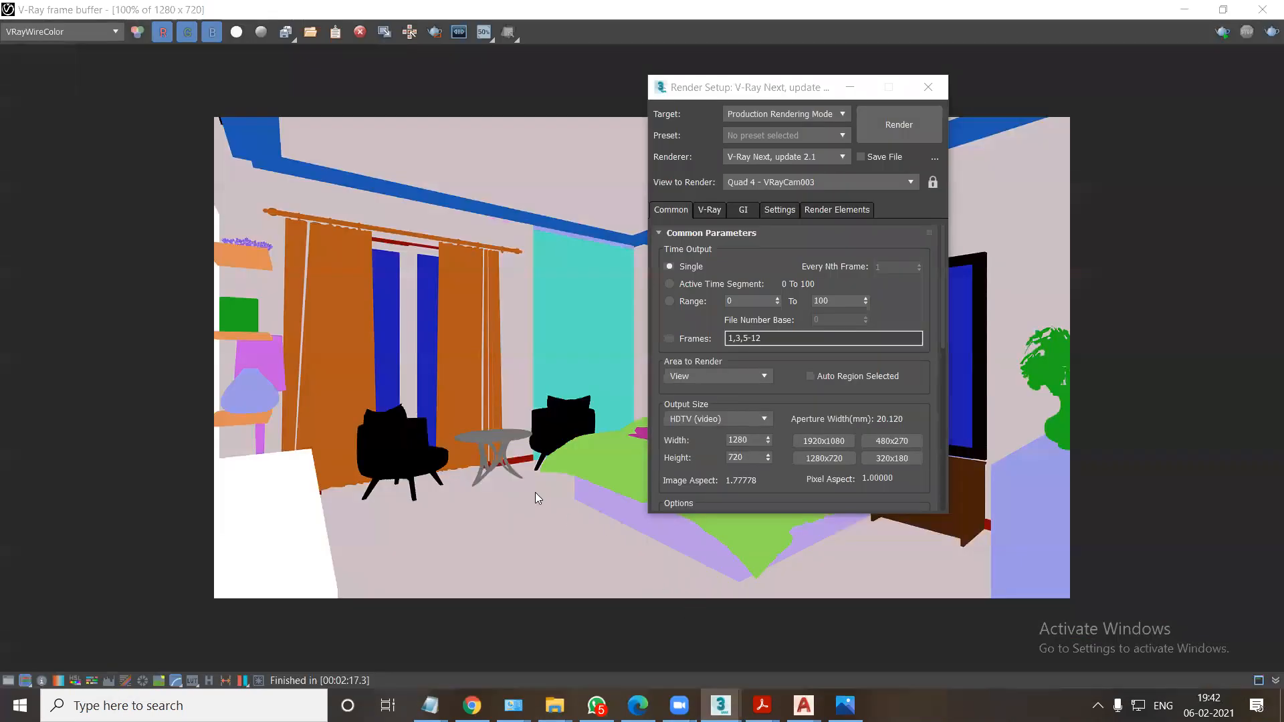
left_click(927, 87)
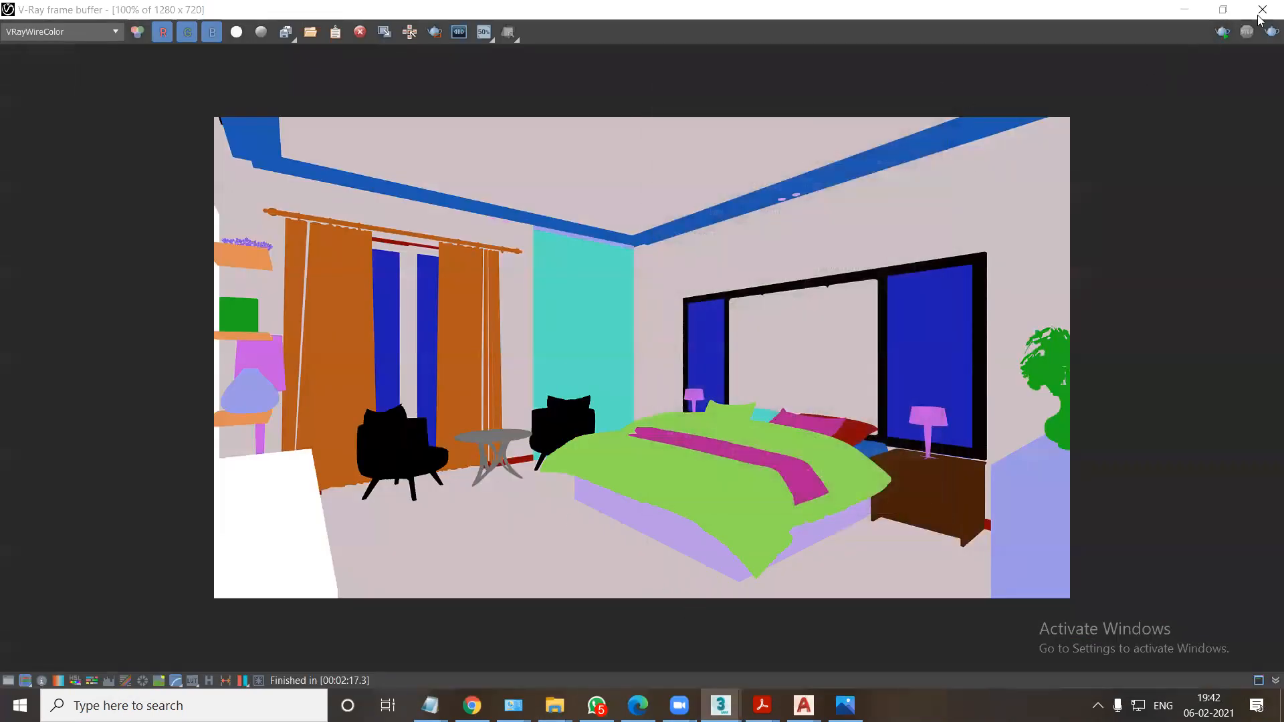
left_click(1262, 9)
Reset 3ds Max to a new scene without saving the changes to the bedroom file.
left_click(16, 15)
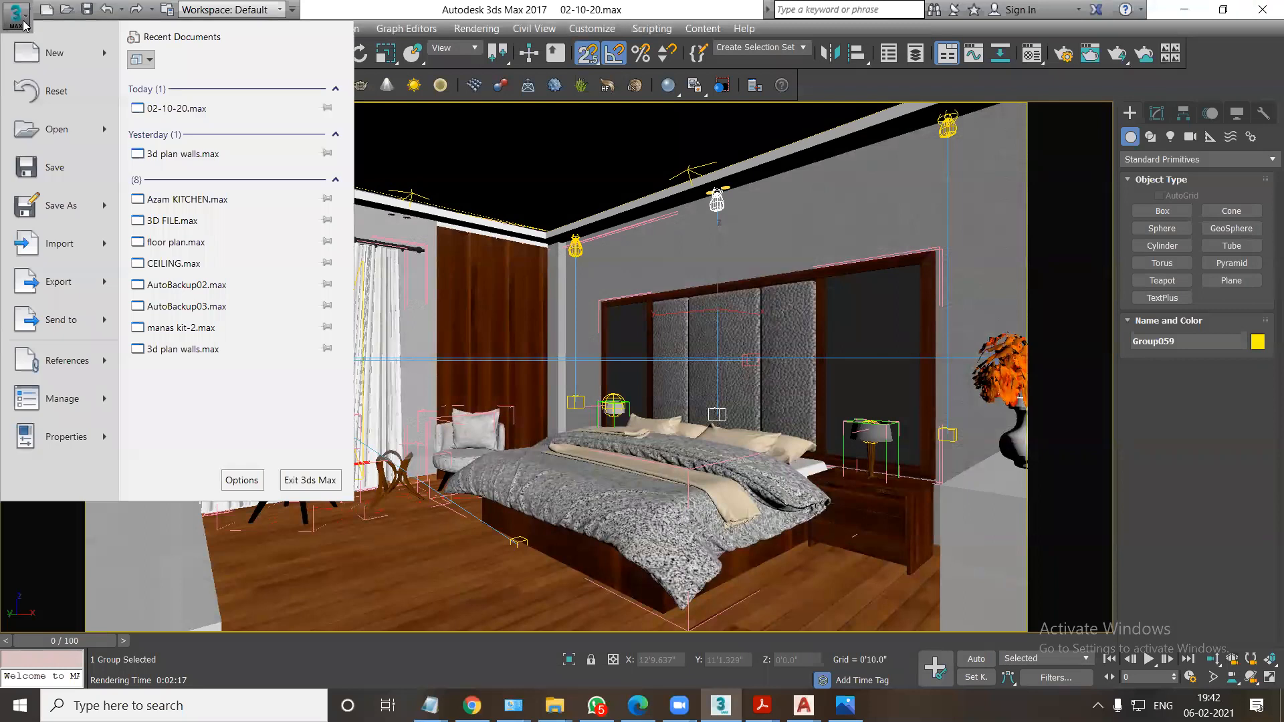
left_click(74, 97)
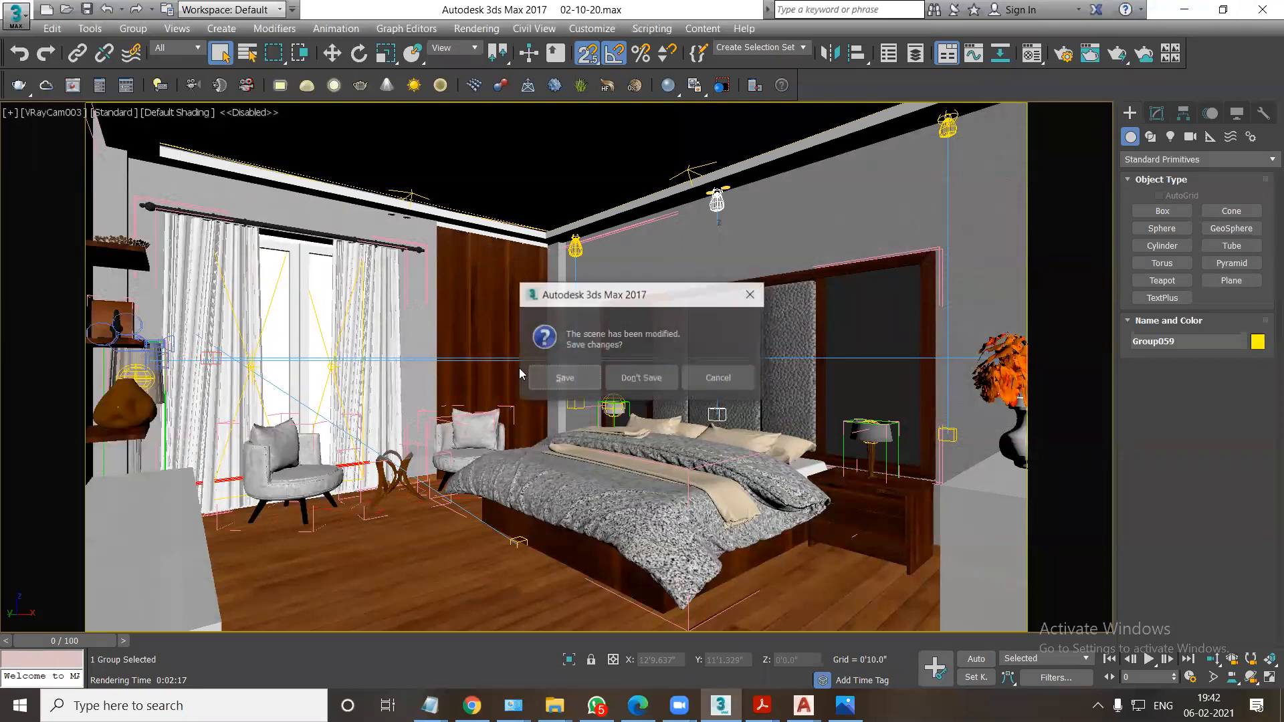
left_click(642, 378)
left_click(591, 379)
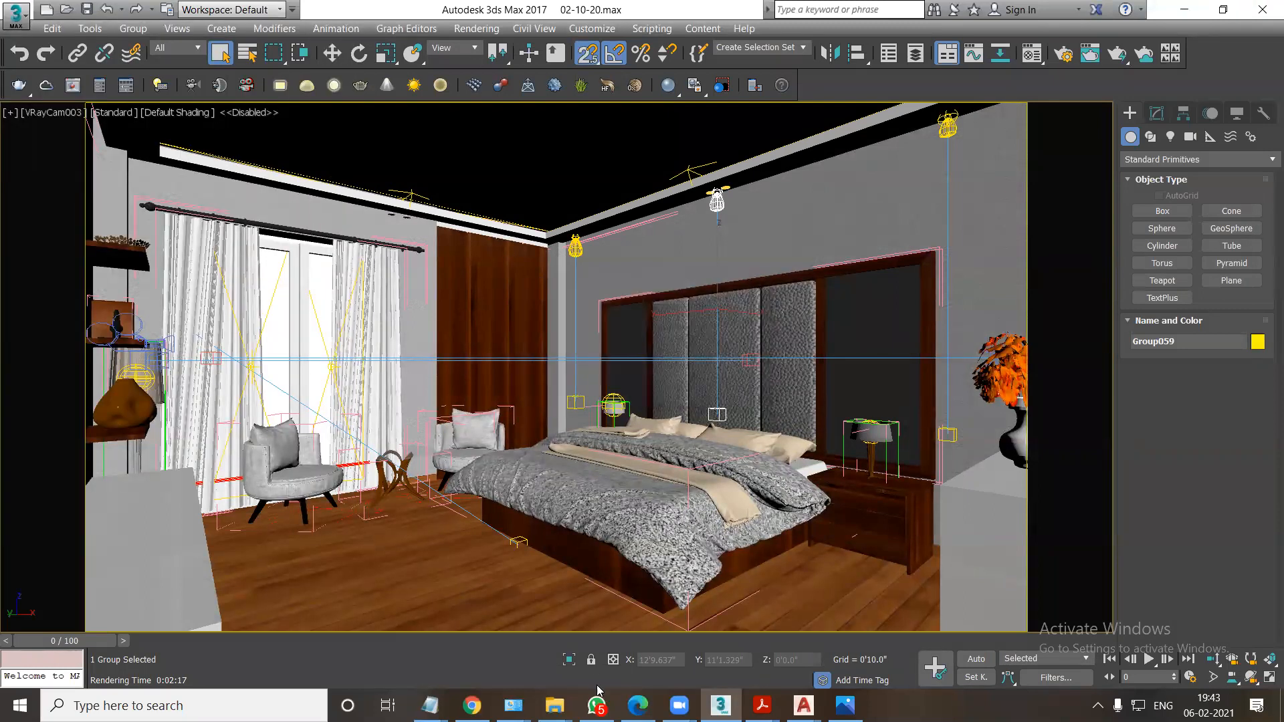
Switch to File Explorer and open the Edifying folder on New Volume (D:).
mouse_move(554, 706)
left_click(1016, 642)
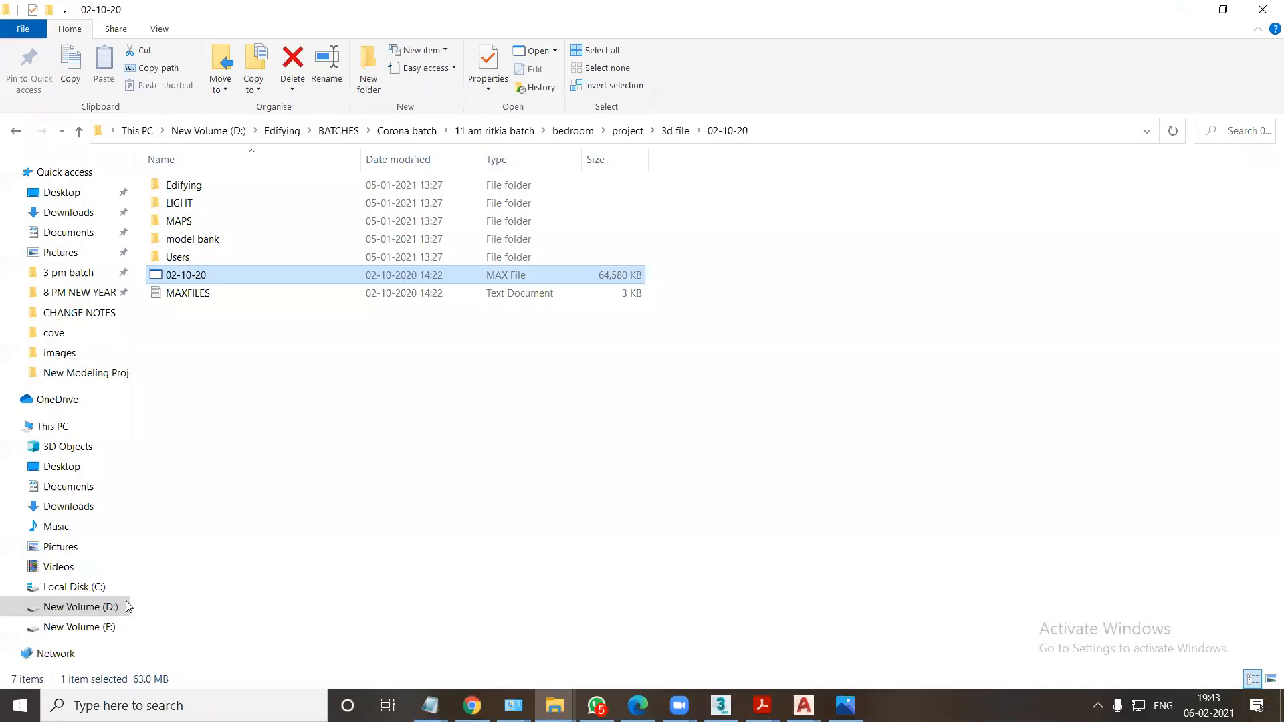
left_click(75, 607)
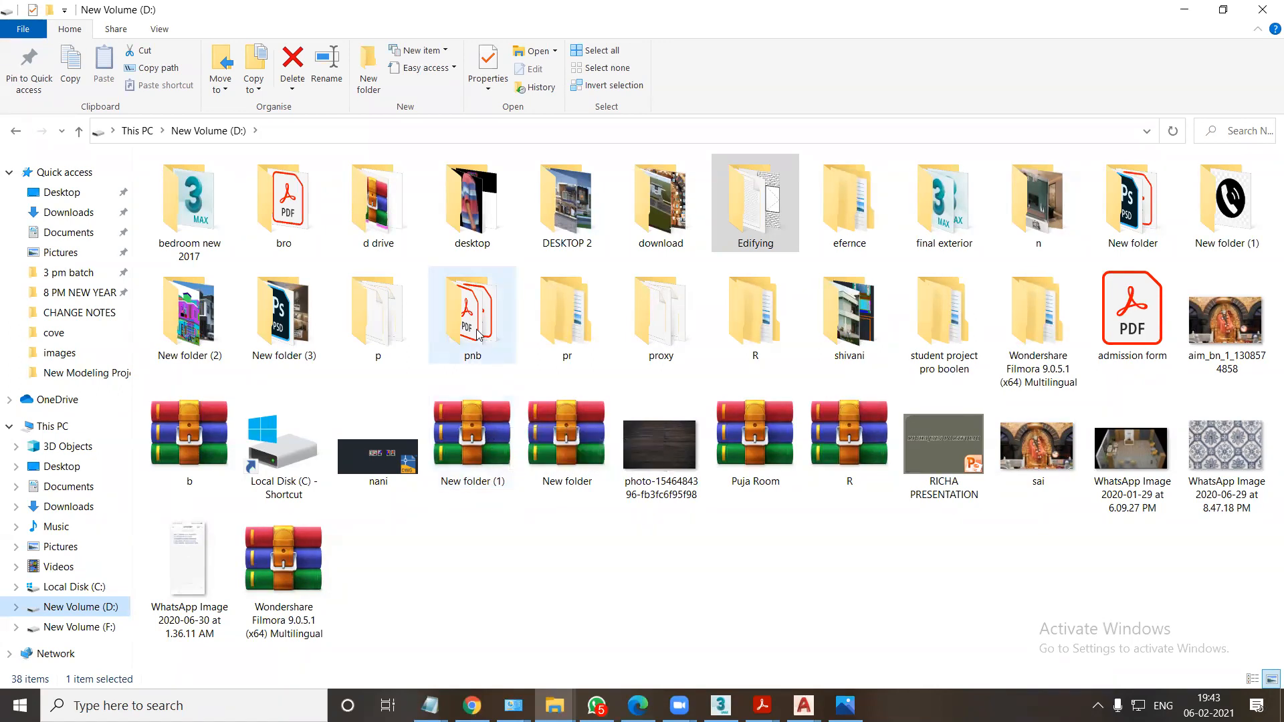
left_click(286, 334)
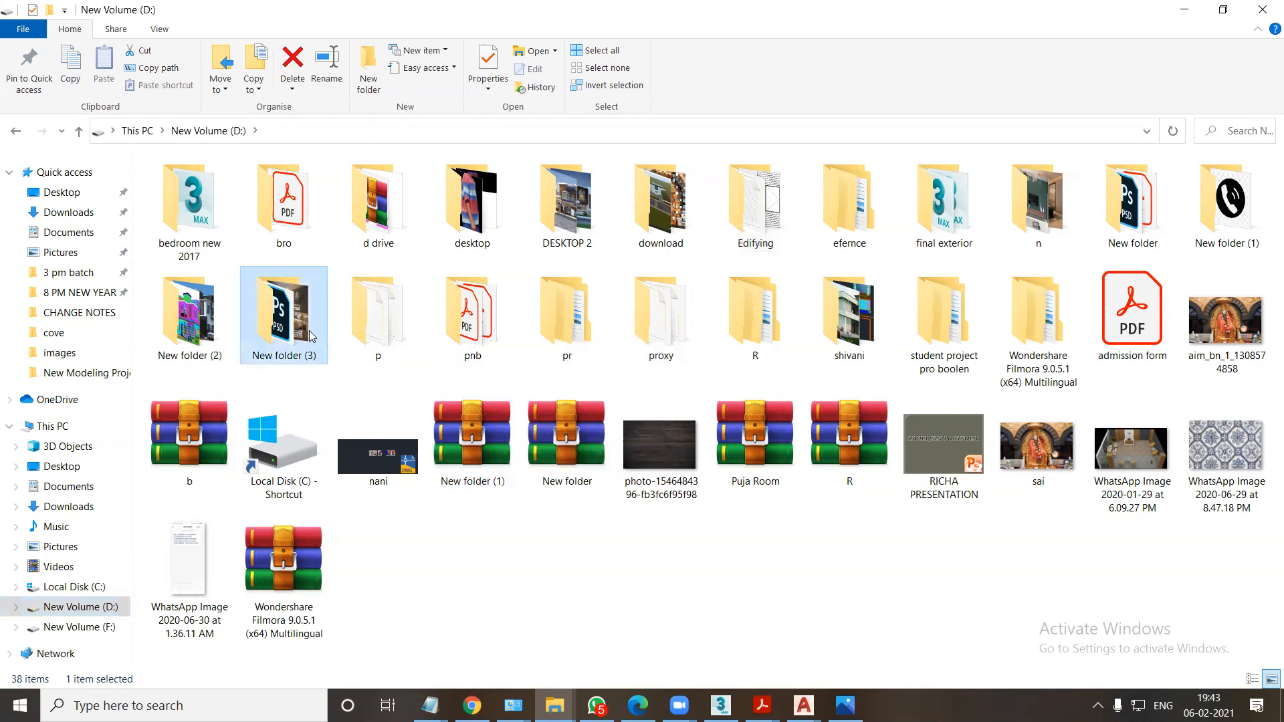
double_click(751, 215)
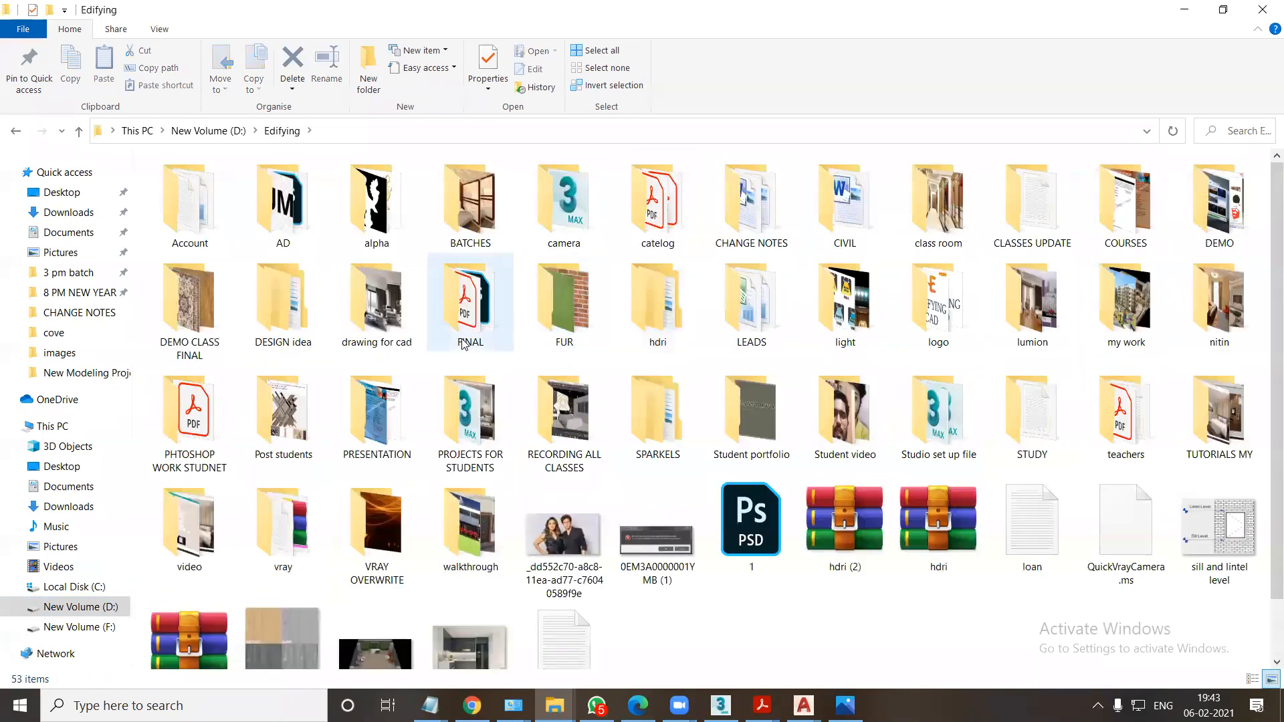
Open the walkthrough folder and watch the WhatsApp Video 2021-02-03 at 4.46.28 AM, closing the player at the end.
left_click(491, 510)
double_click(486, 551)
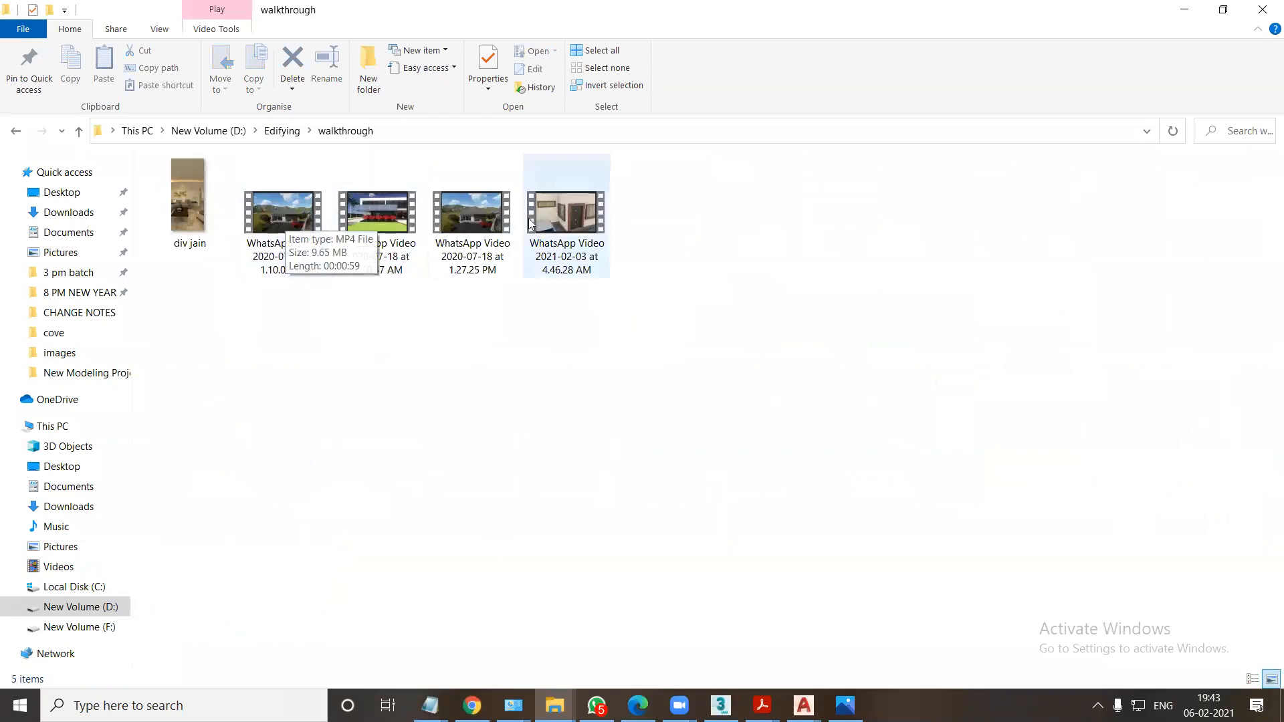
double_click(576, 257)
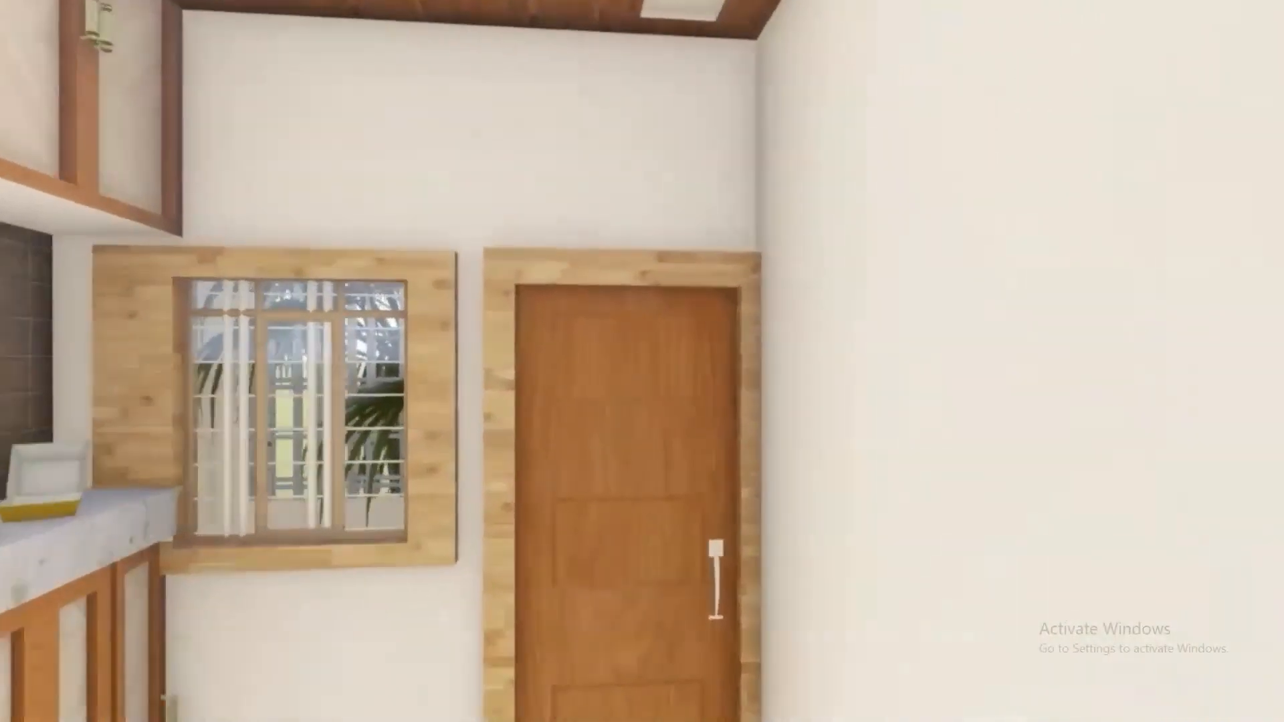
key("alt+F4")
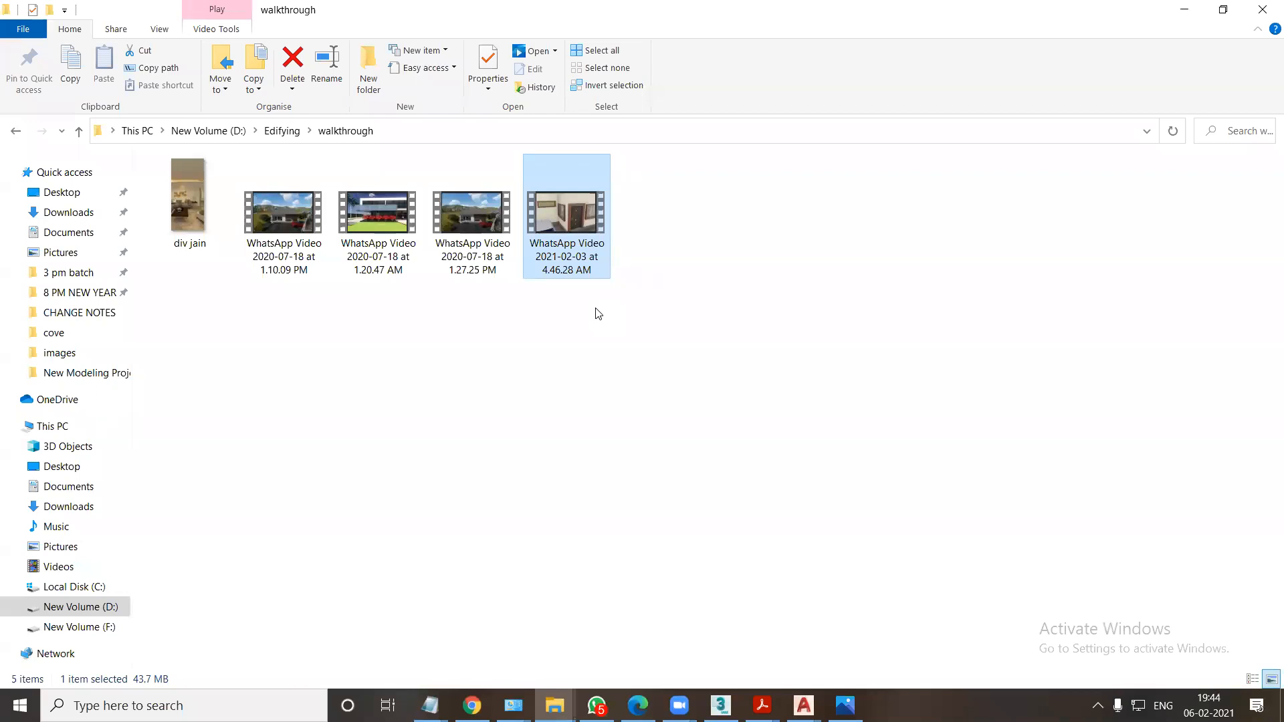
Replay the 2021-02-03 house walkthrough from its start, skip to around its middle, and close the player.
double_click(582, 228)
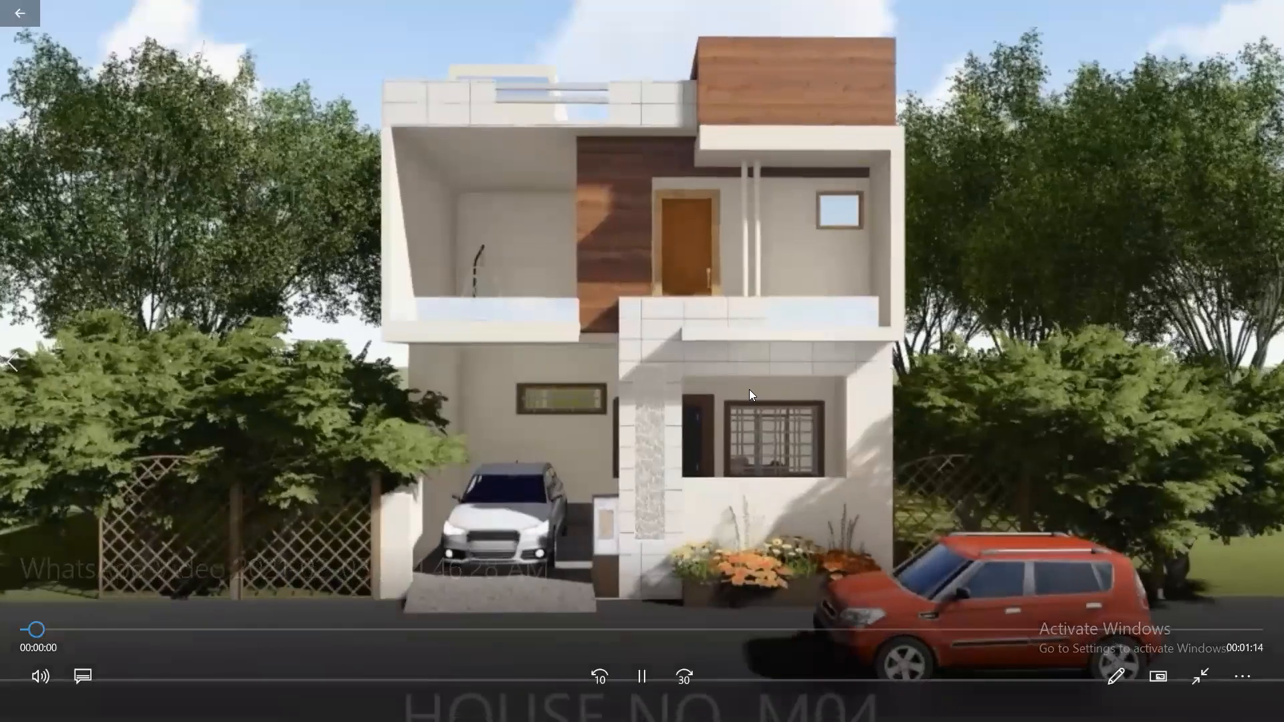
left_click_drag(638, 630, 568, 629)
key("alt+F4")
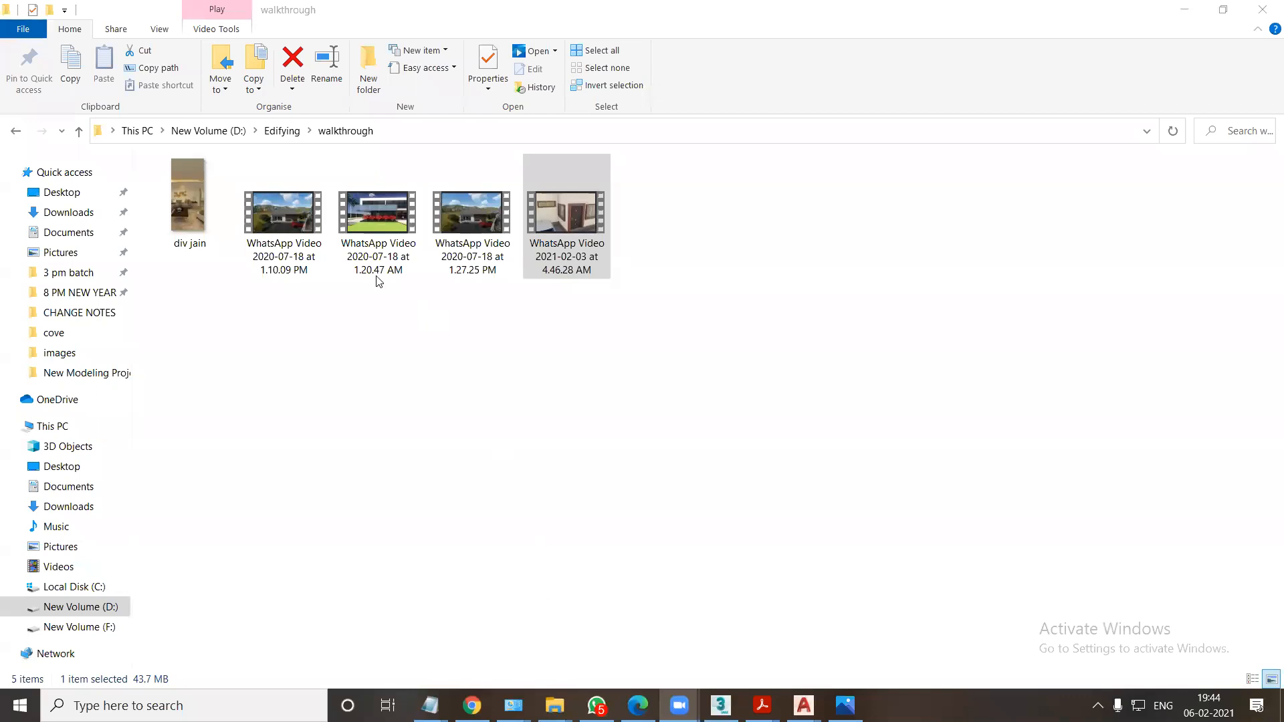
Play WhatsApp Video 2020-07-18 at 1.10.09 PM from about 14 seconds, close it, and return to the Edifying folder.
double_click(297, 241)
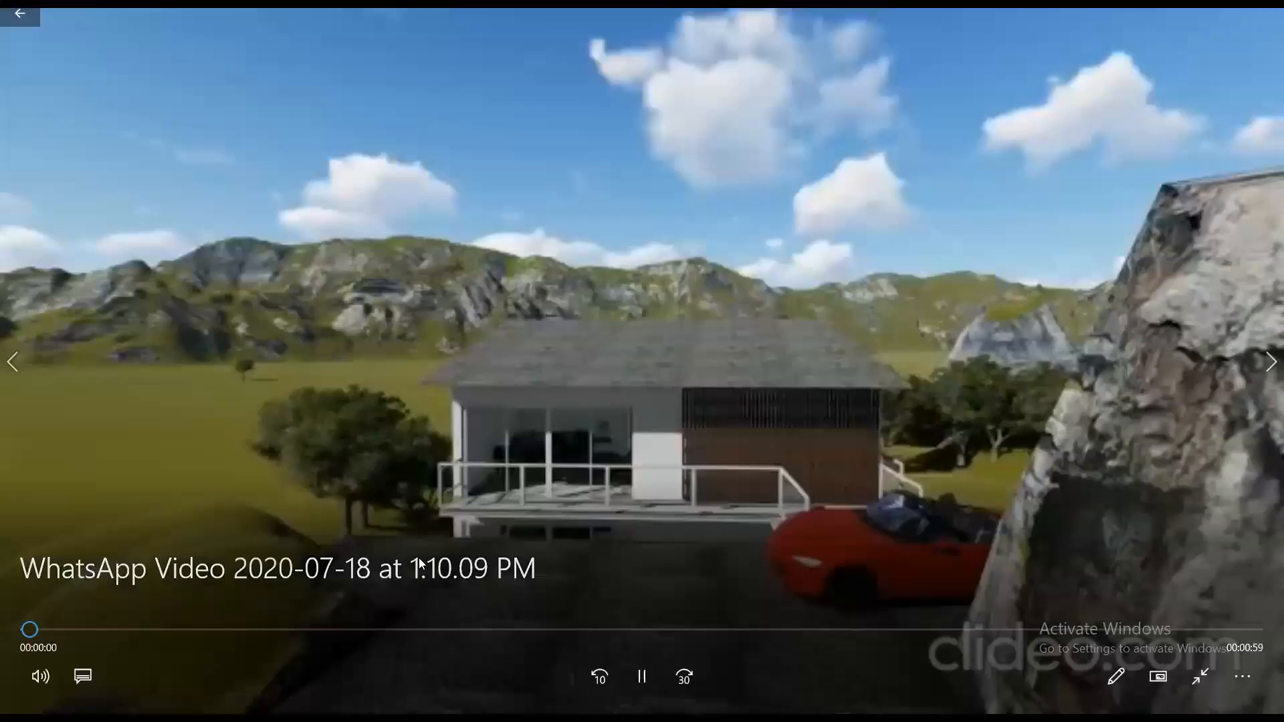
left_click(325, 629)
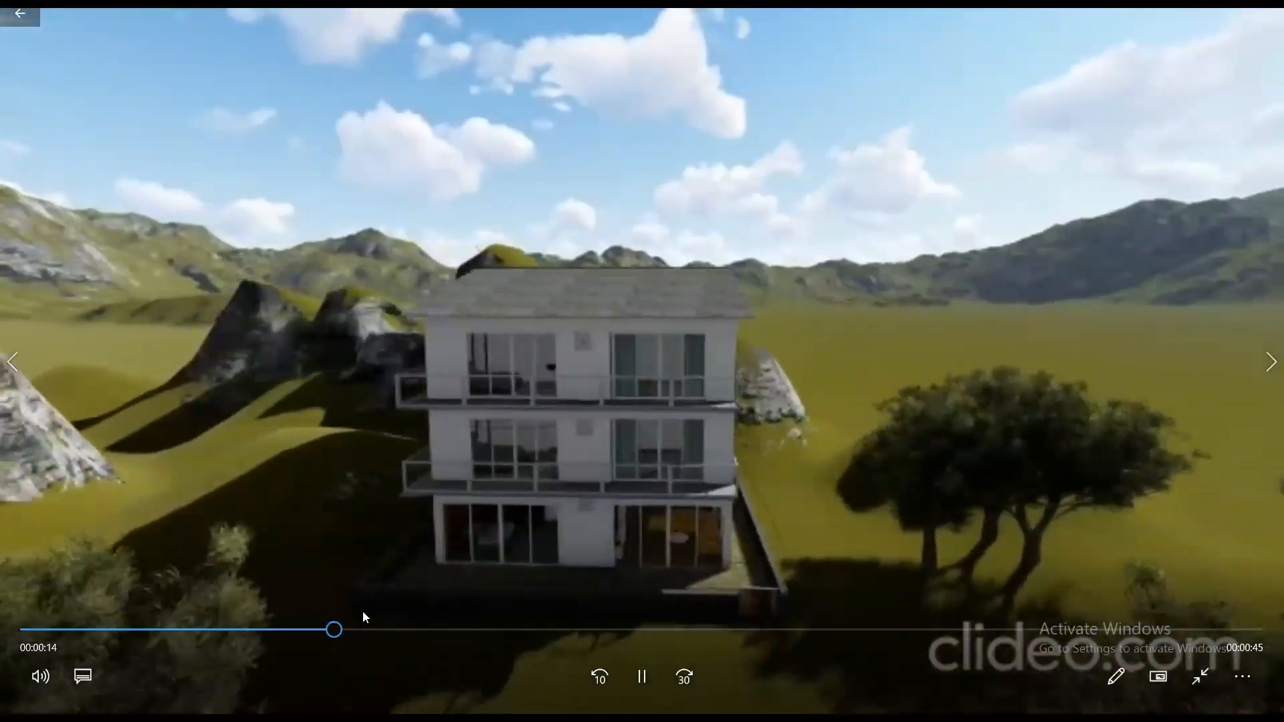
key("alt+F4")
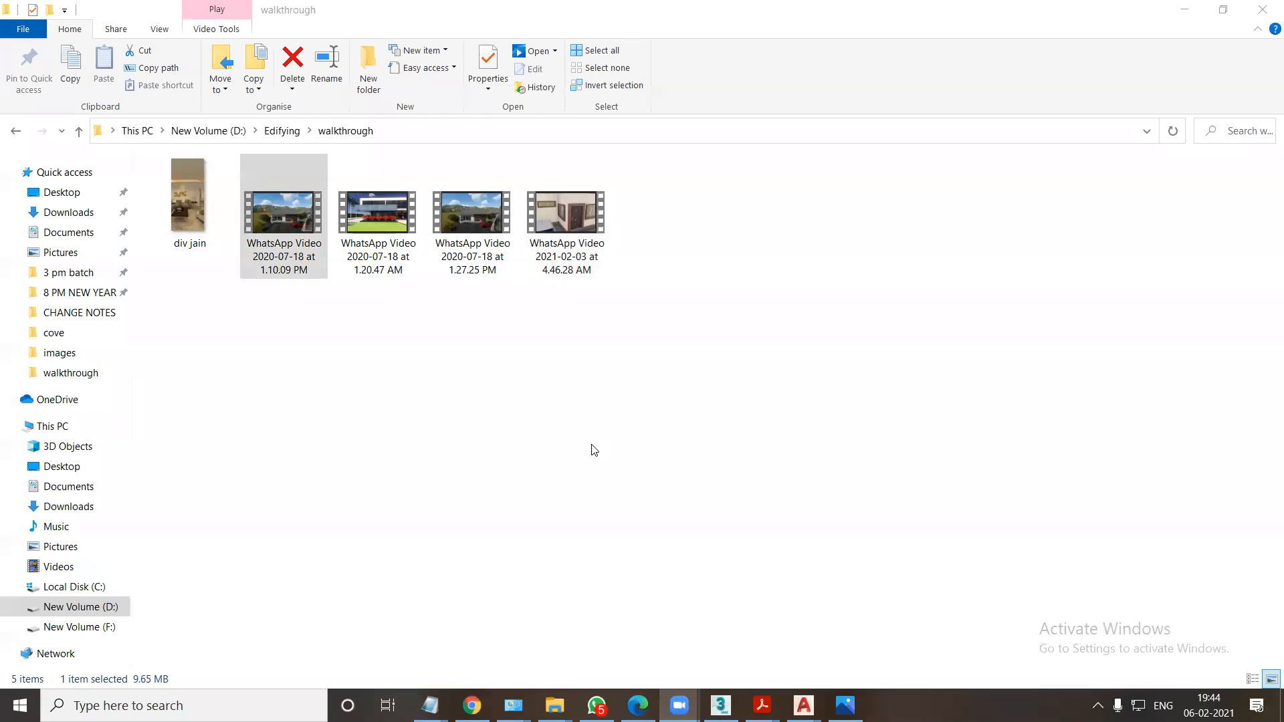
left_click(16, 132)
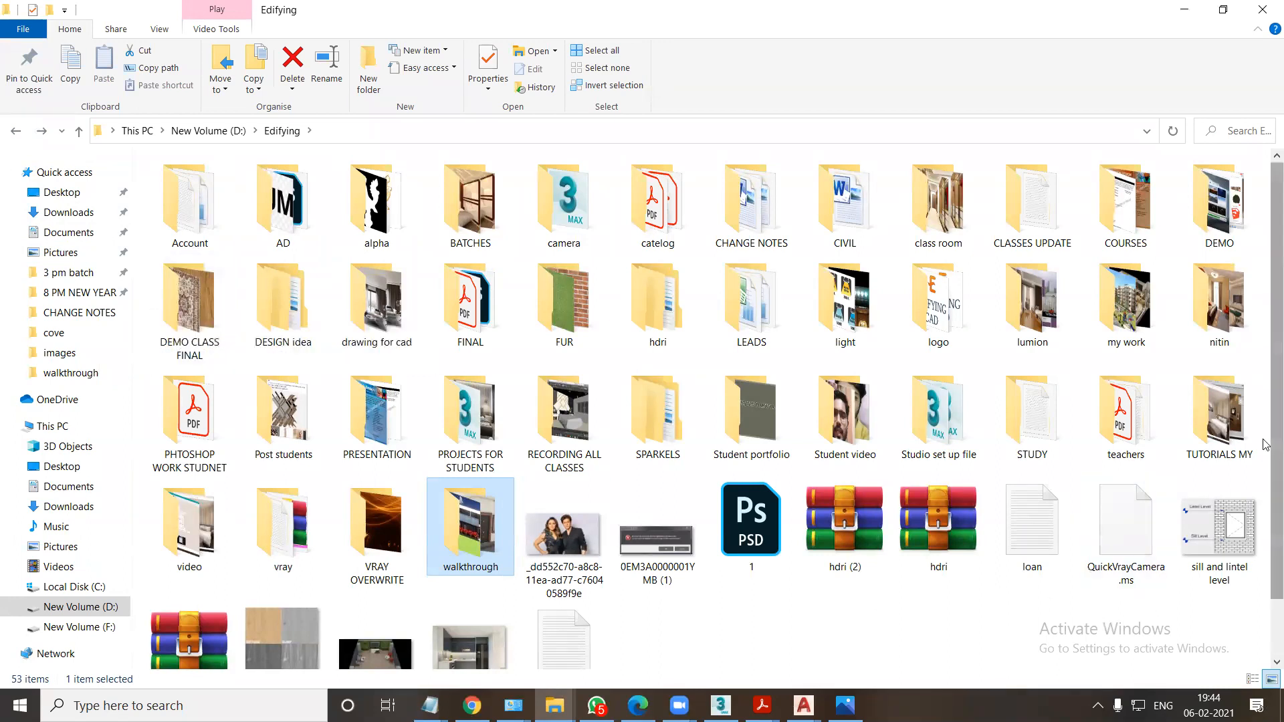
Reopen the walkthrough folder, view the 1.10.09 PM video around its 30-second mark, and go back to the Edifying folder.
double_click(468, 546)
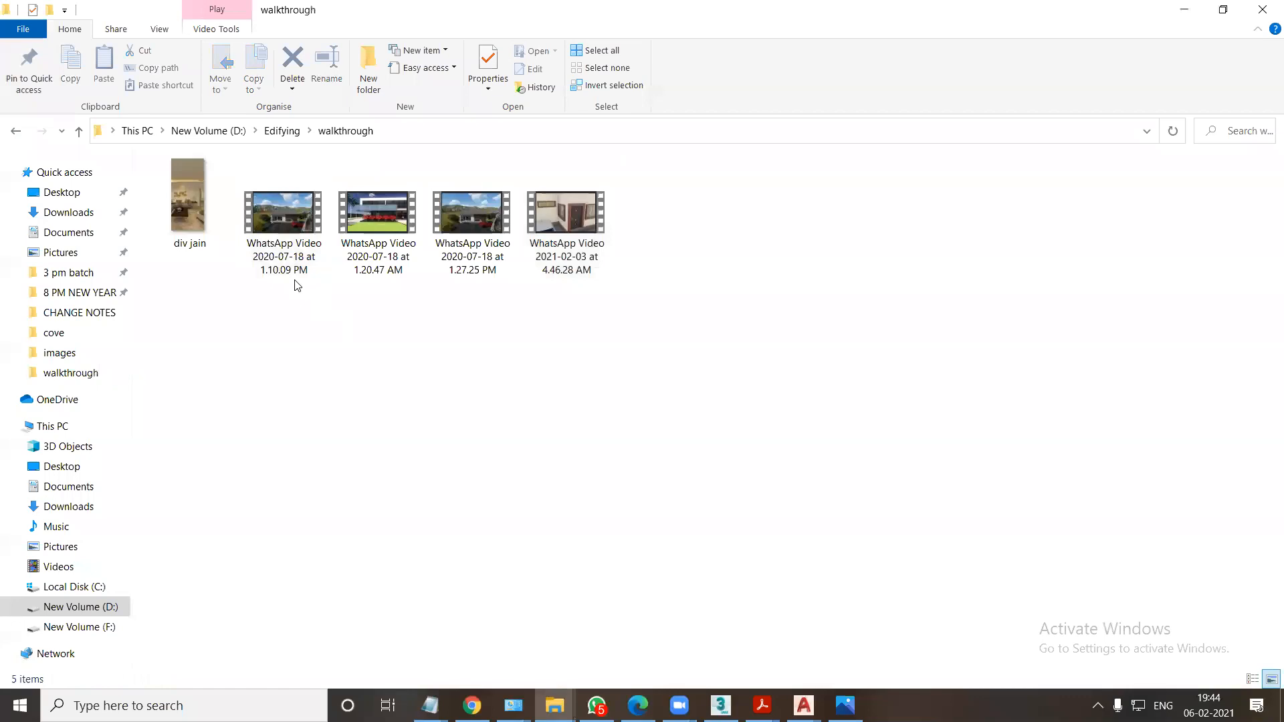
left_click(378, 220)
double_click(281, 241)
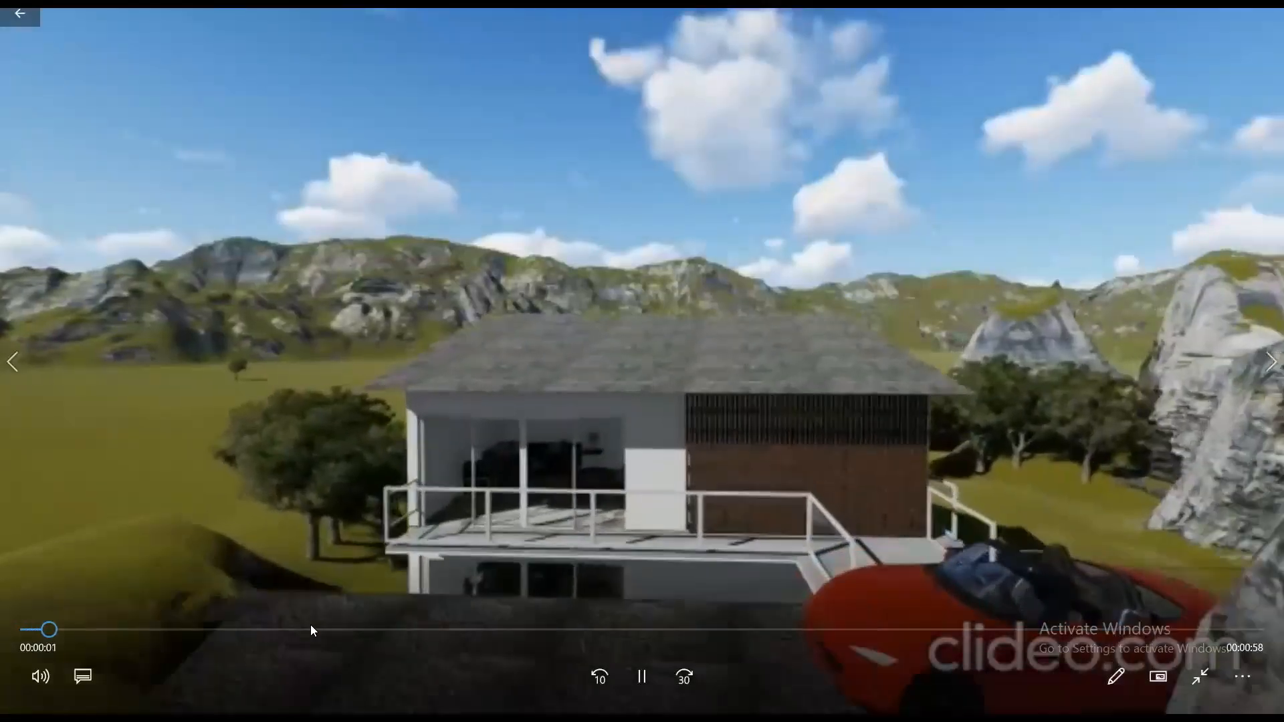
left_click_drag(311, 627, 584, 627)
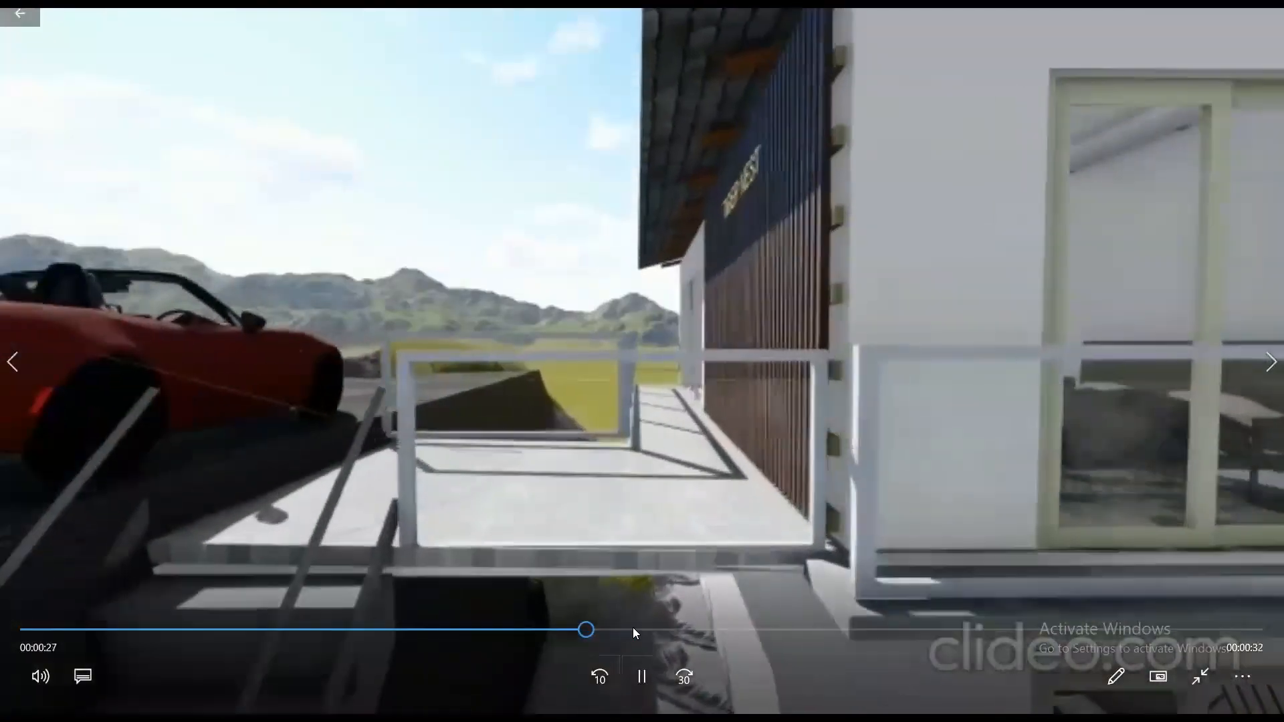
left_click(632, 627)
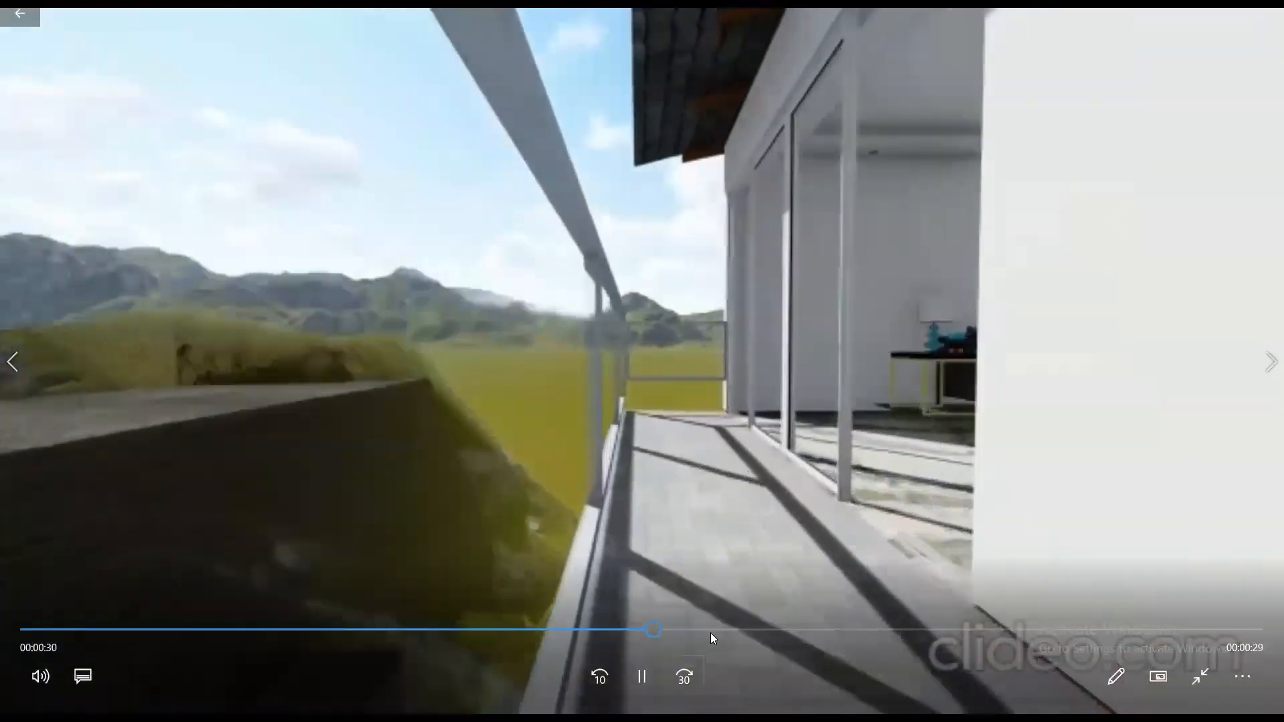
key("alt+F4")
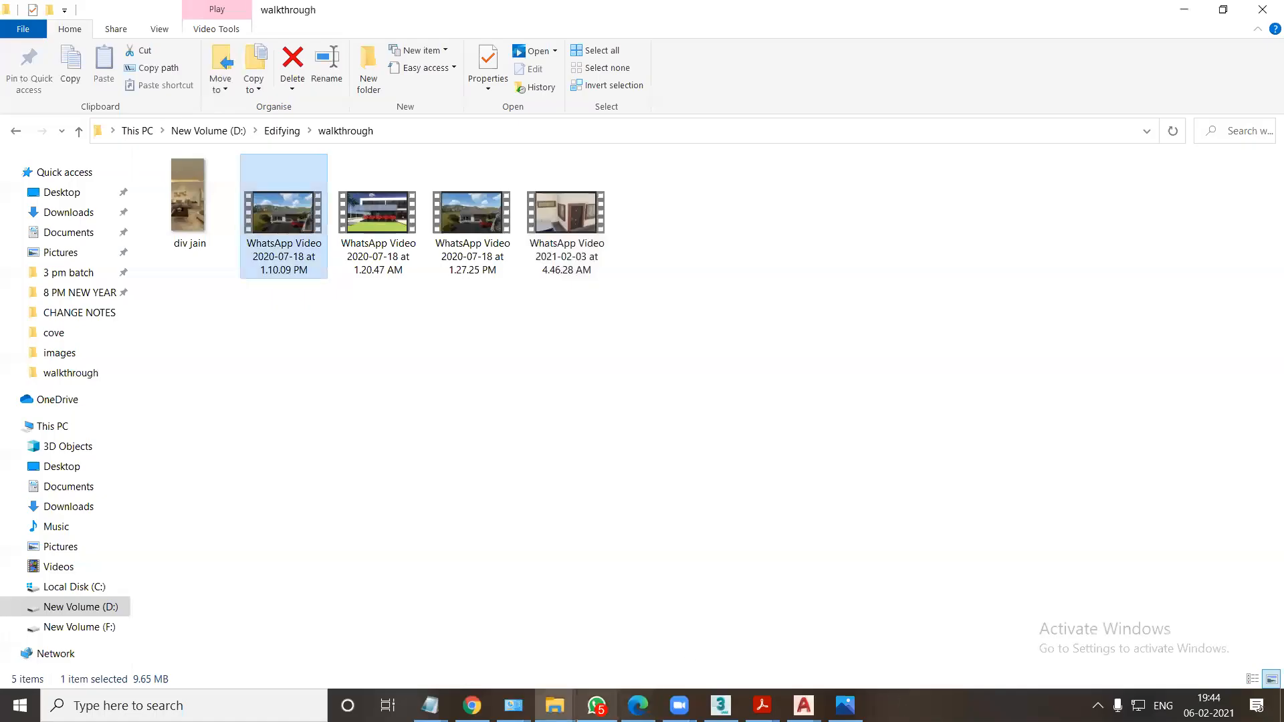
left_click(12, 130)
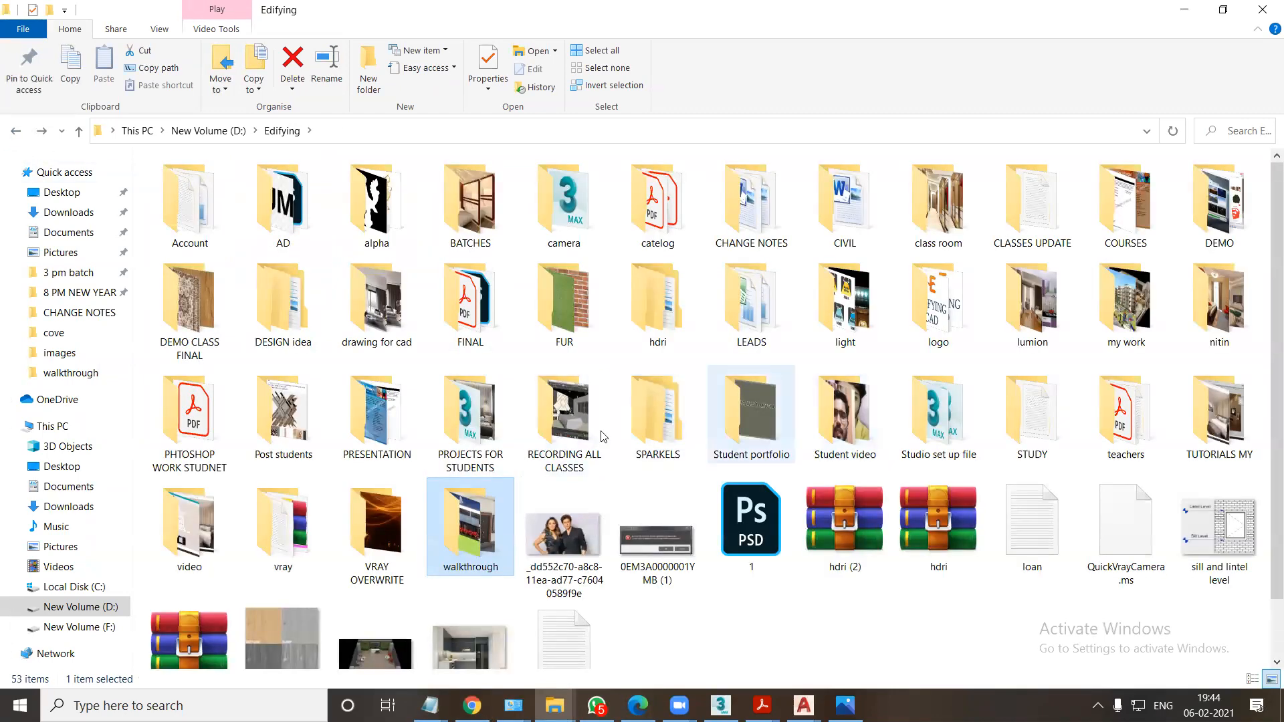
Switch to Chrome, open facebook.com in a new tab, and go to the account's own profile page.
scroll(200, 508, "down", 1)
key("alt+Tab")
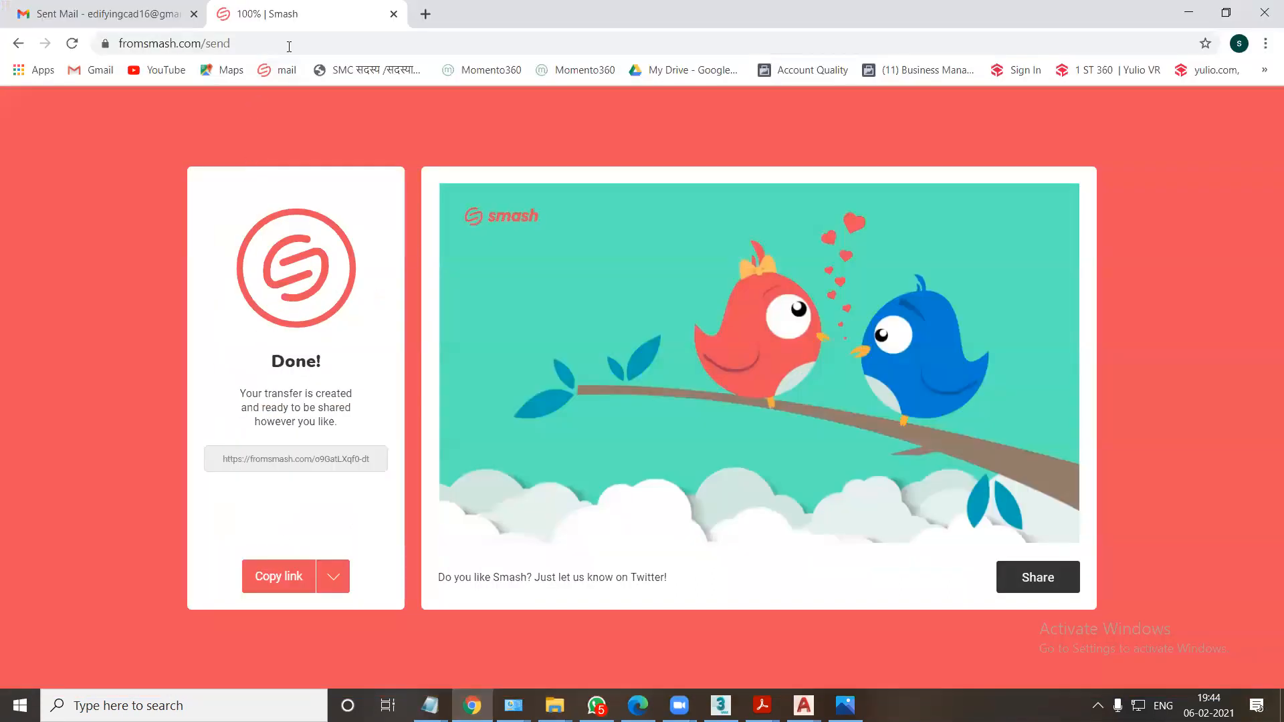
left_click(425, 14)
type("FACE")
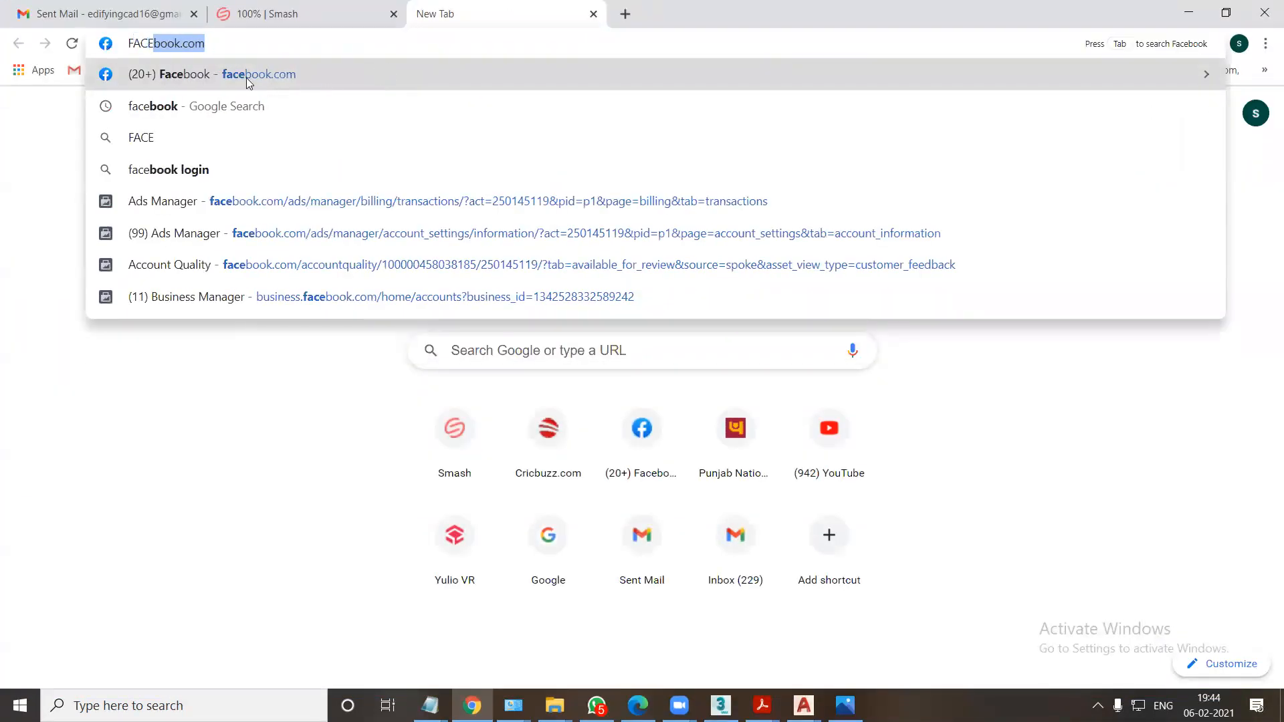
left_click(246, 78)
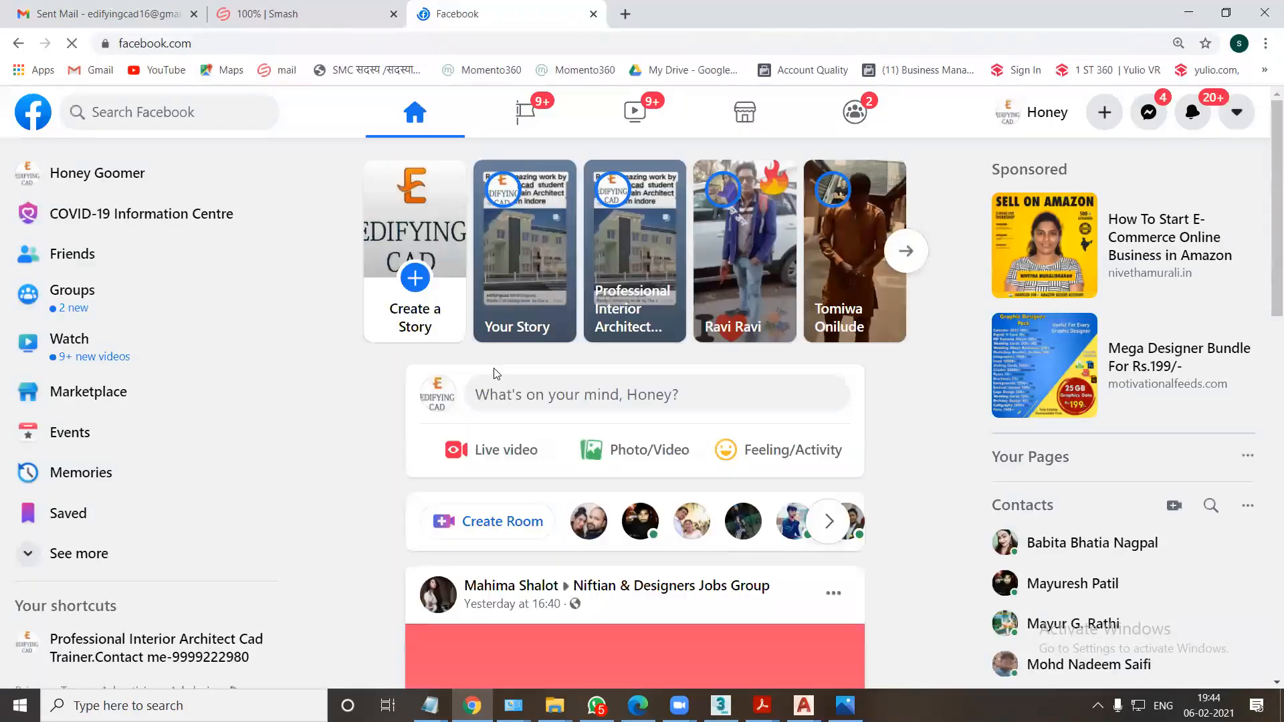
scroll(496, 373, "down", 10)
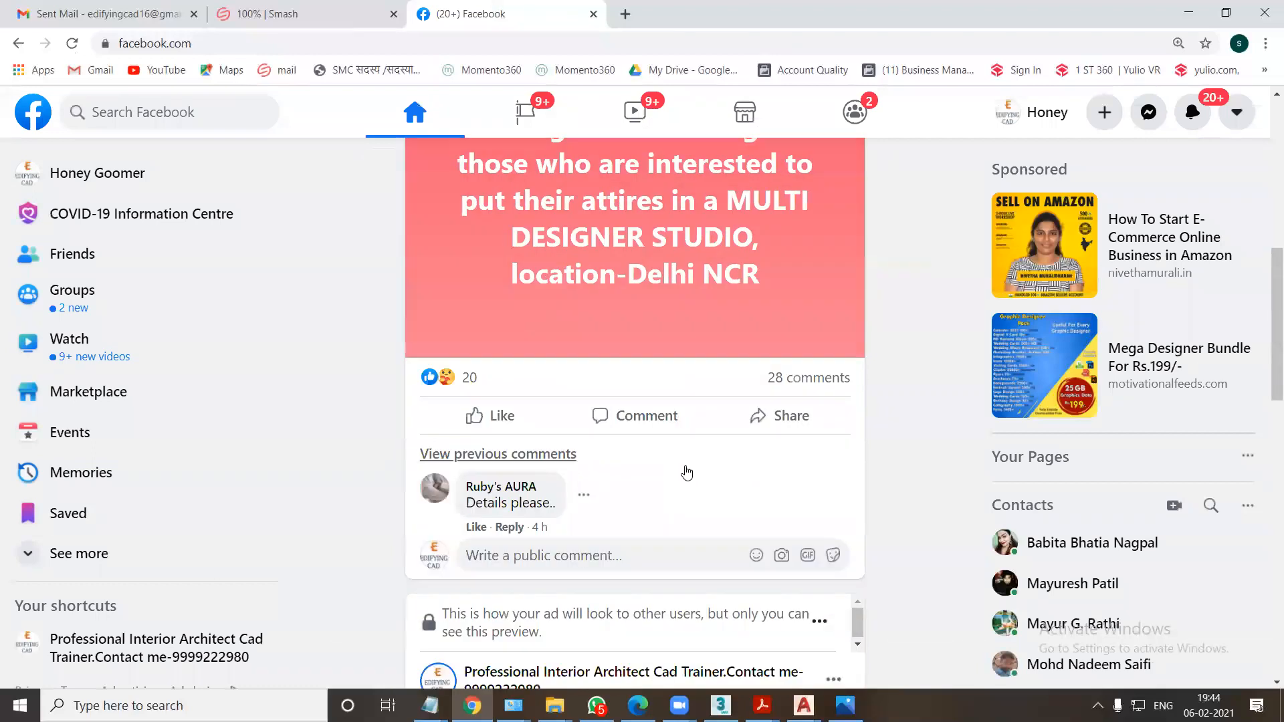
left_click(89, 176)
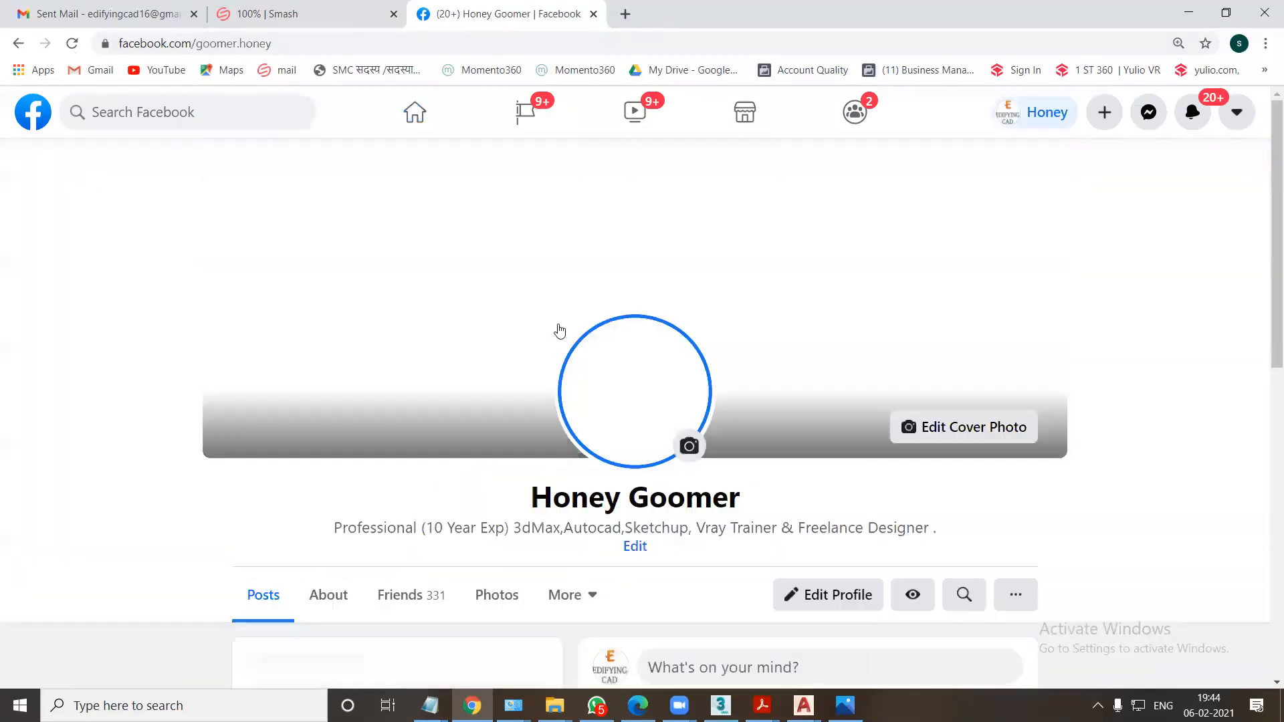
Browse the student work posts on the profile down to the 5 January 360-degree interior photo and rotate its view.
left_click_drag(1263, 228, 1264, 641)
scroll(798, 504, "down", 12)
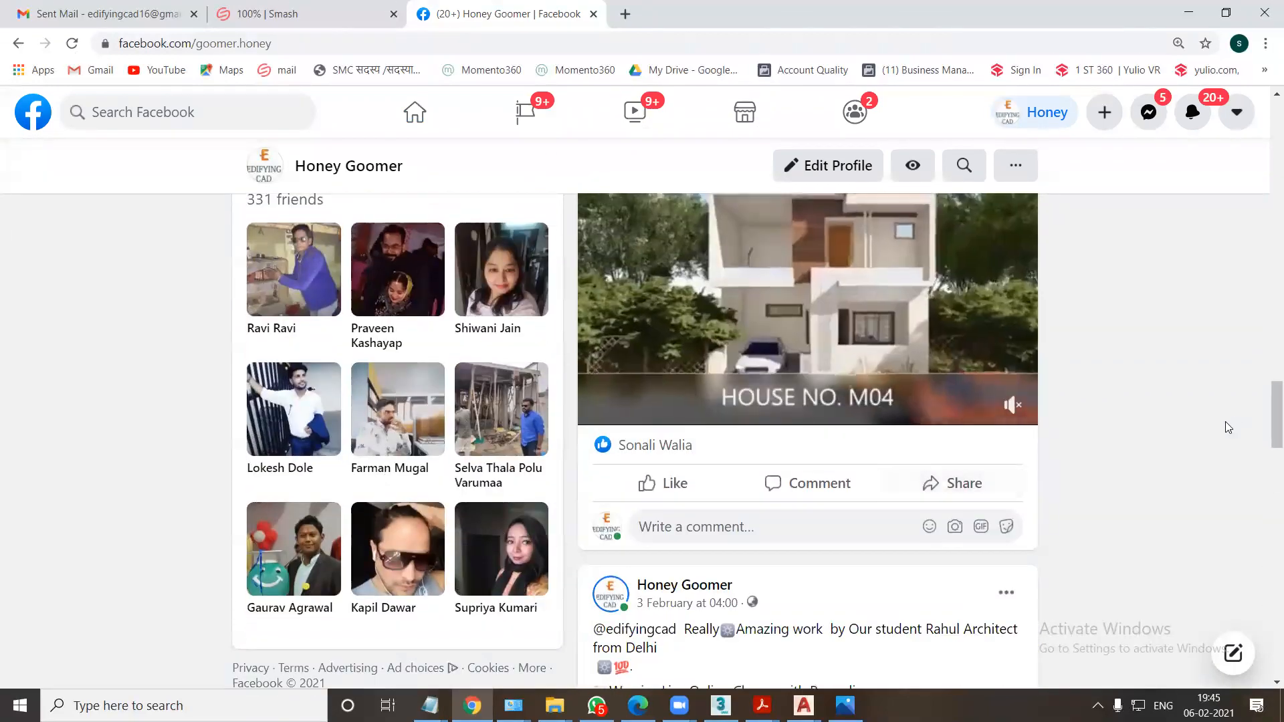
scroll(798, 505, "down", 15)
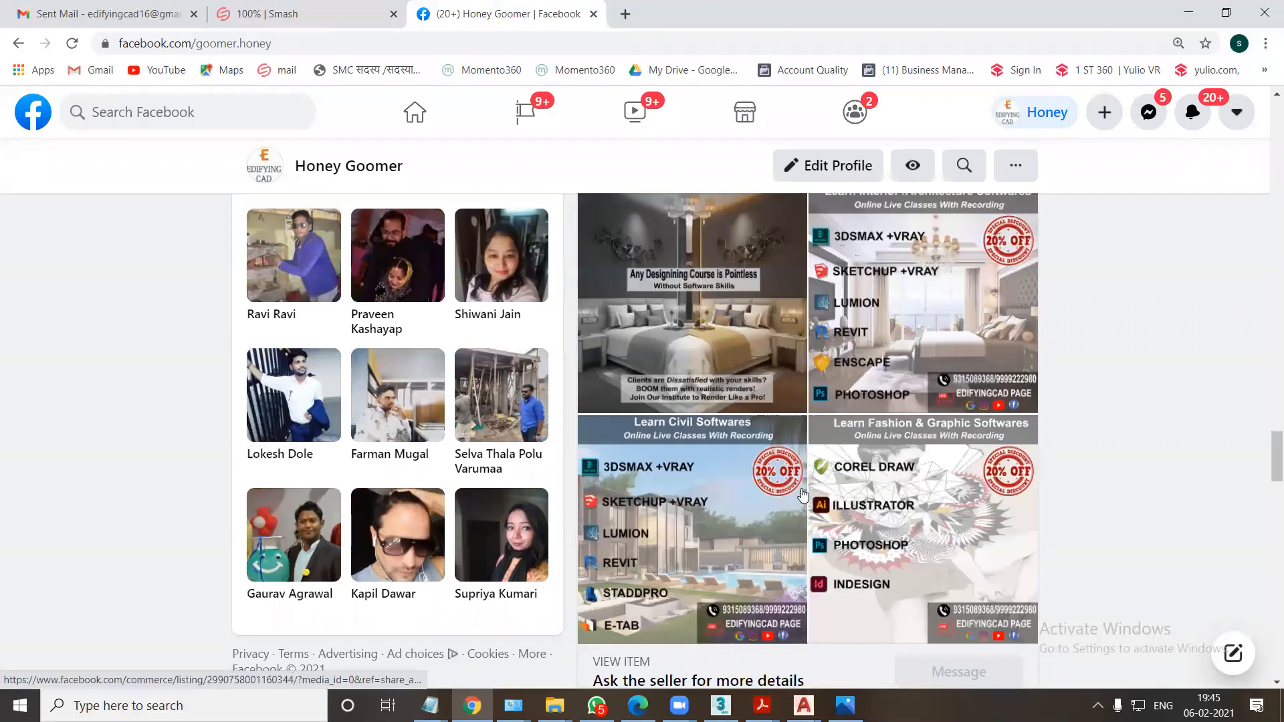
scroll(800, 496, "down", 20)
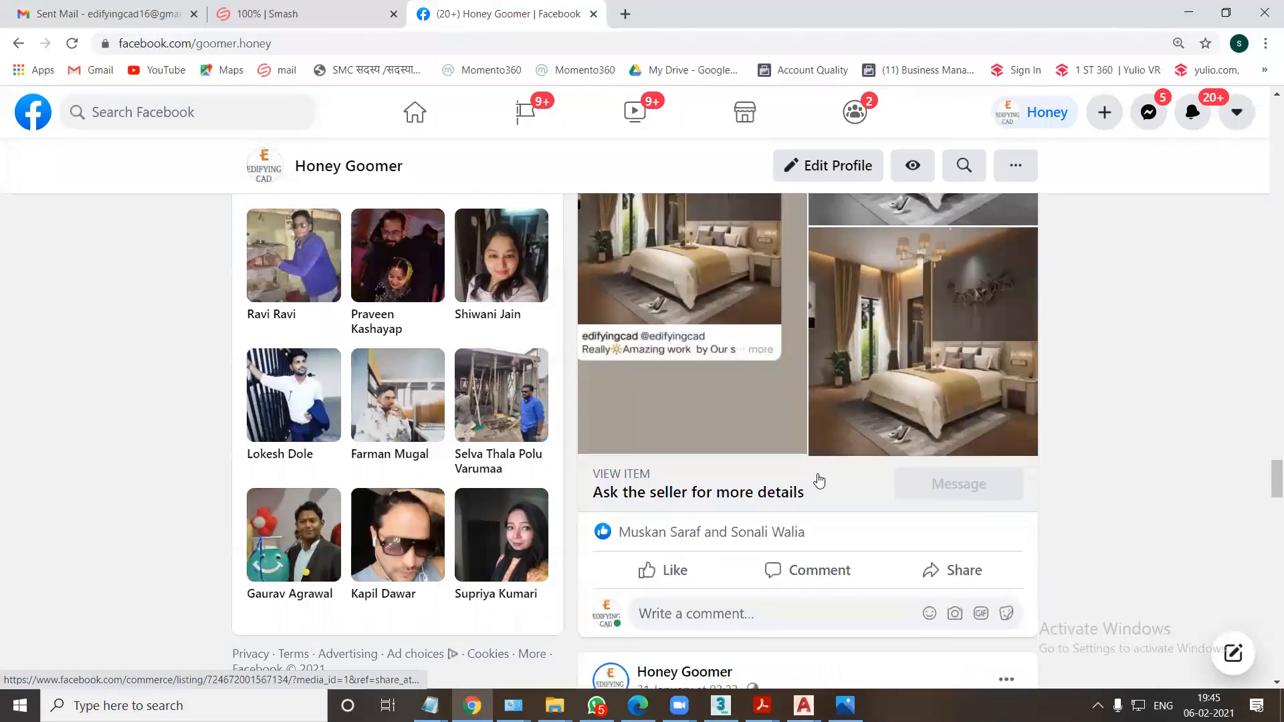
scroll(812, 498, "down", 15)
scroll(822, 481, "up", 3)
scroll(823, 482, "down", 15)
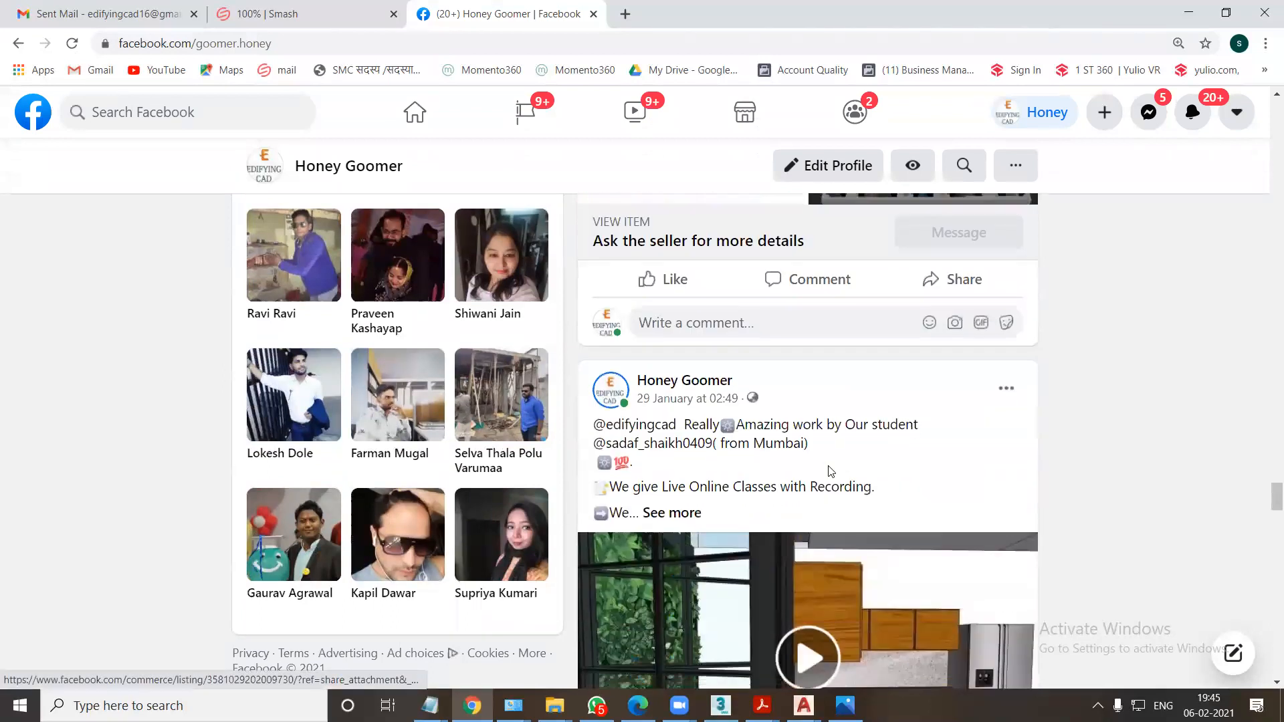
scroll(811, 461, "down", 10)
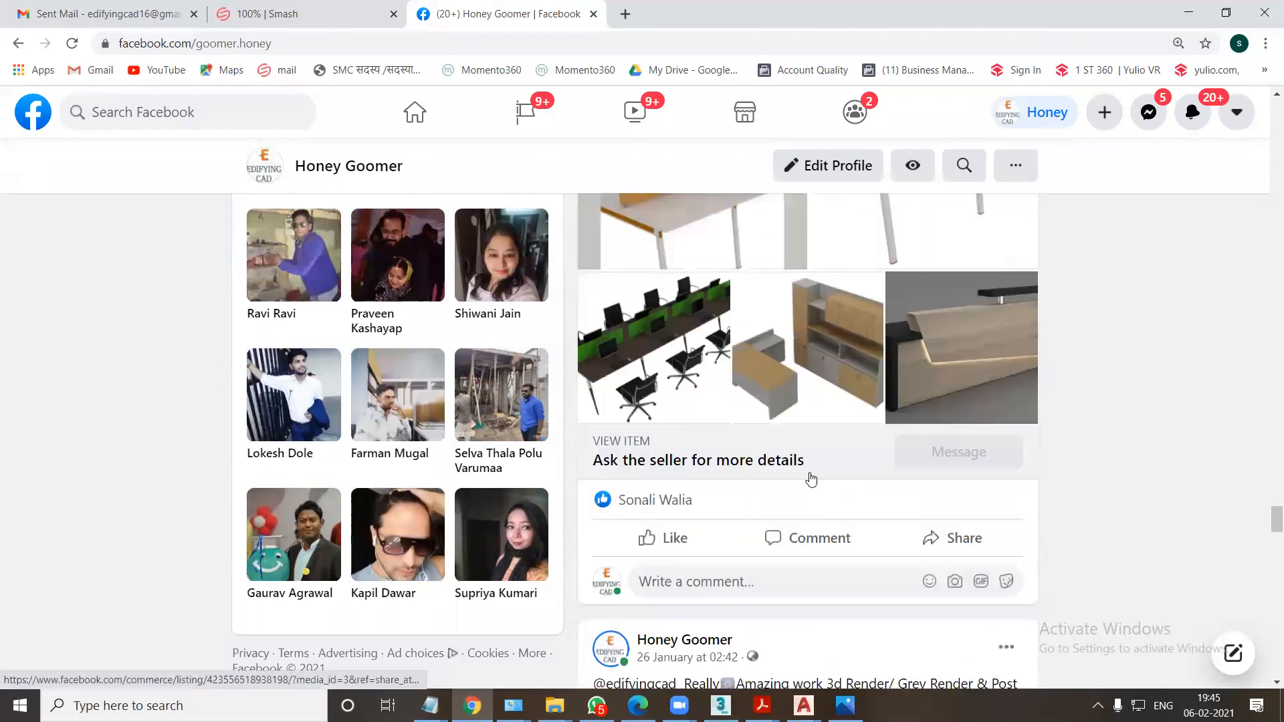
scroll(806, 485, "down", 20)
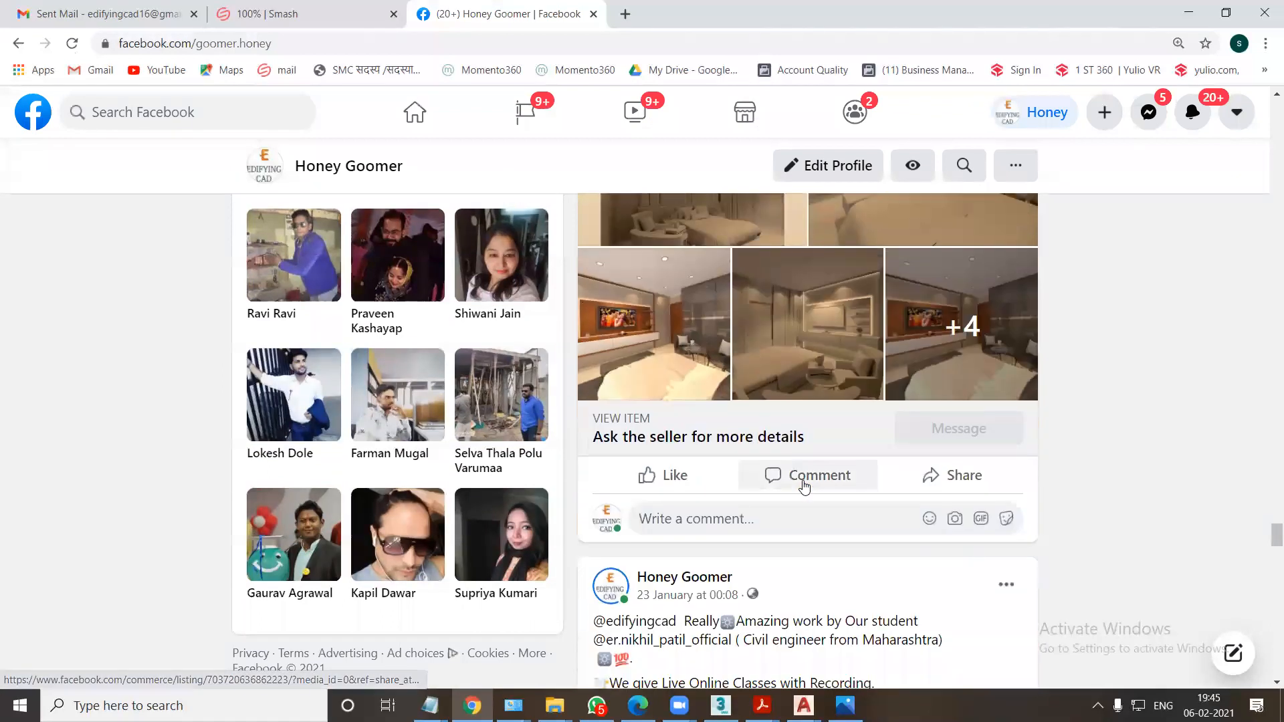
scroll(803, 493, "down", 4)
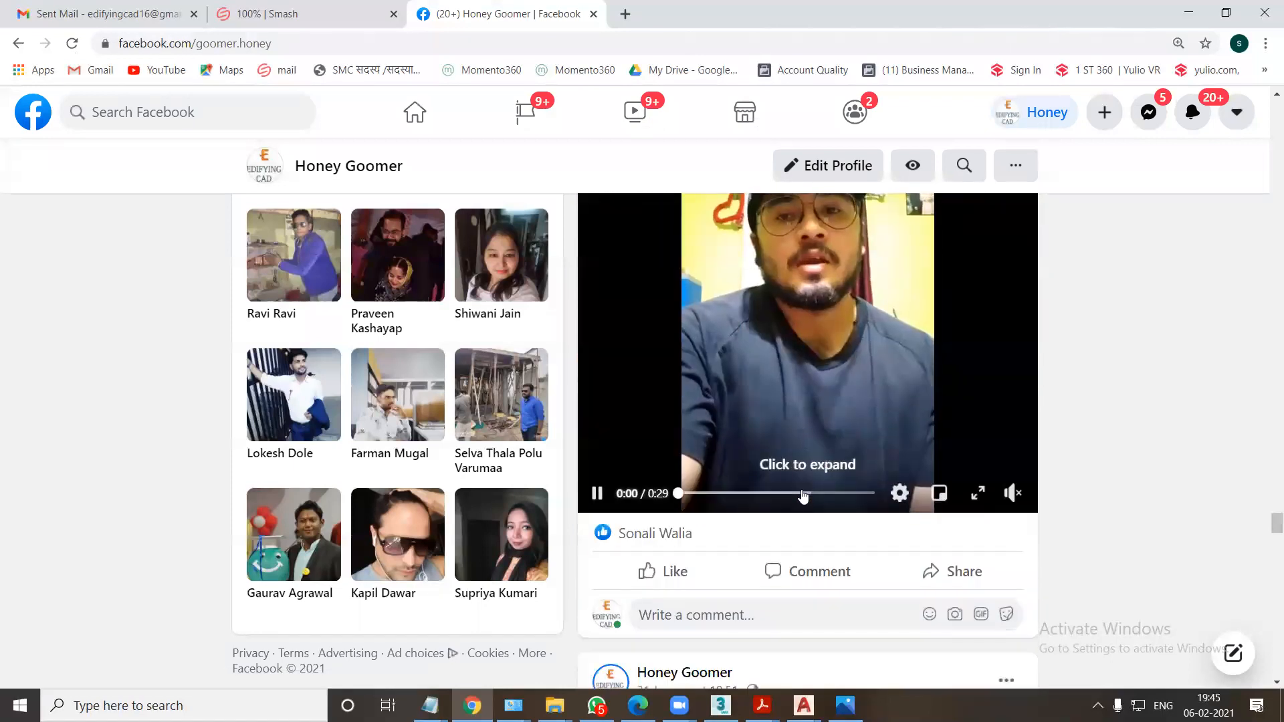
scroll(806, 482, "down", 9)
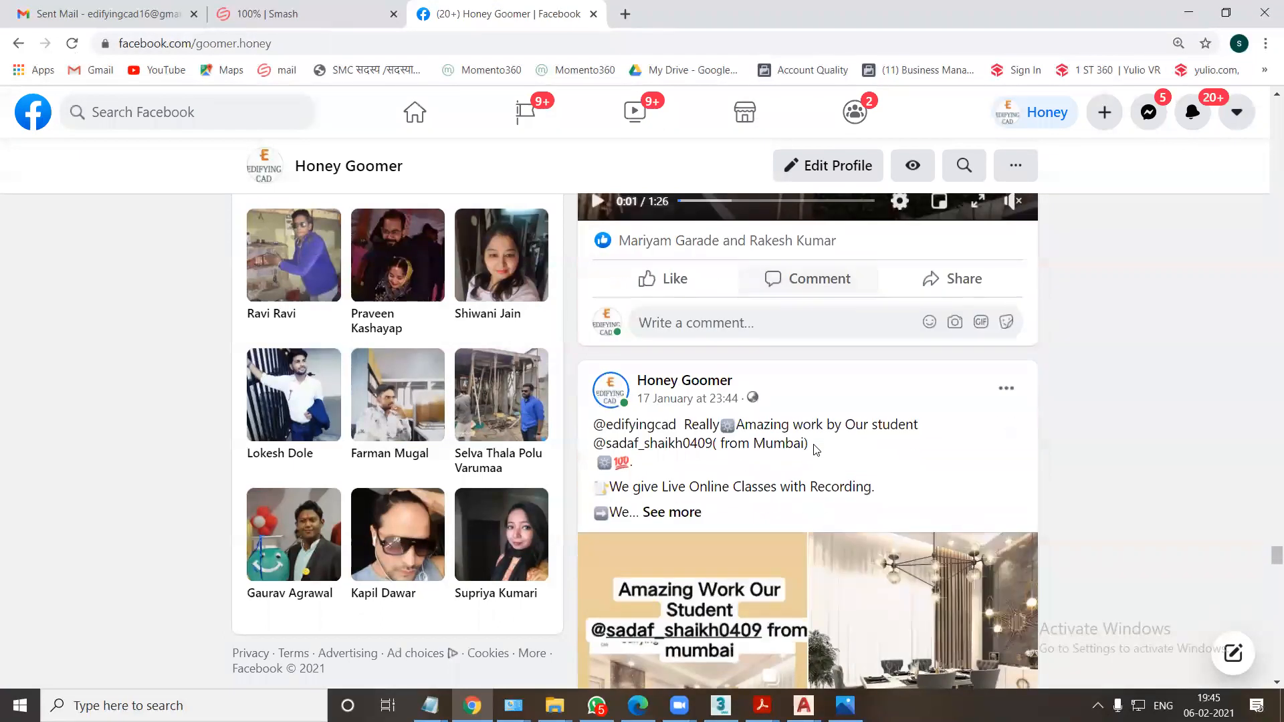
scroll(815, 449, "up", 6)
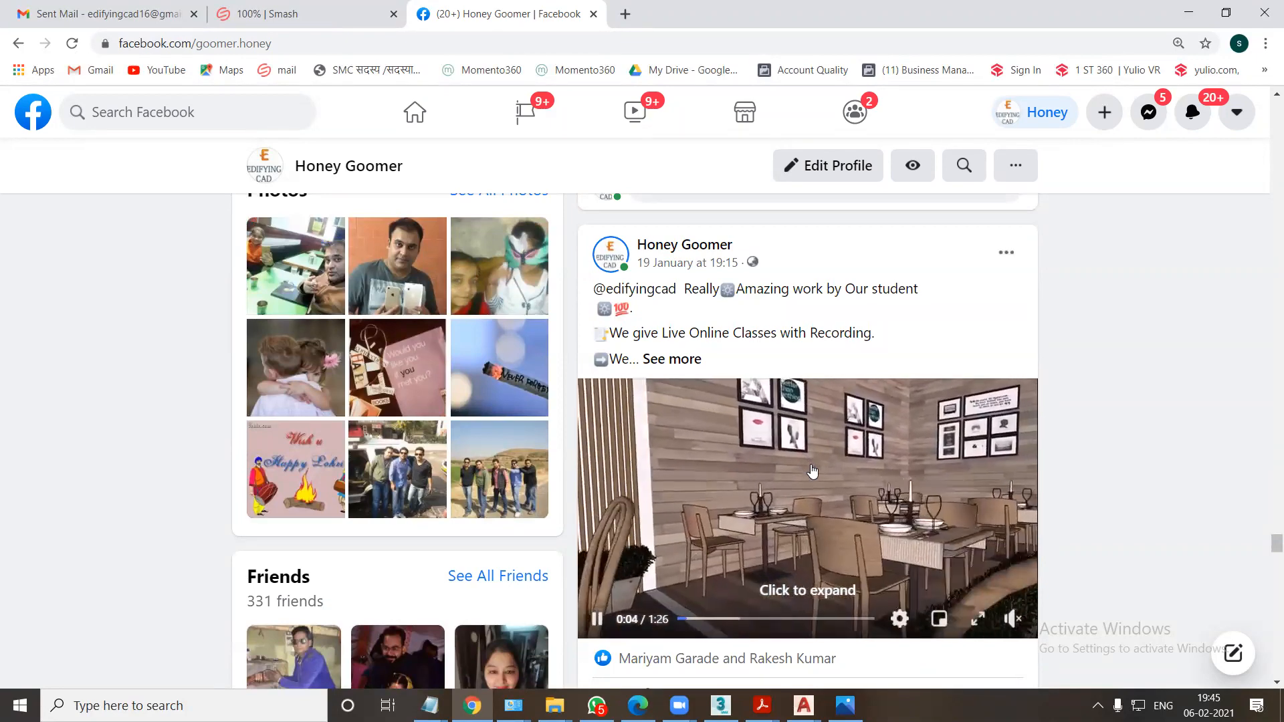
scroll(812, 471, "down", 18)
scroll(802, 474, "down", 20)
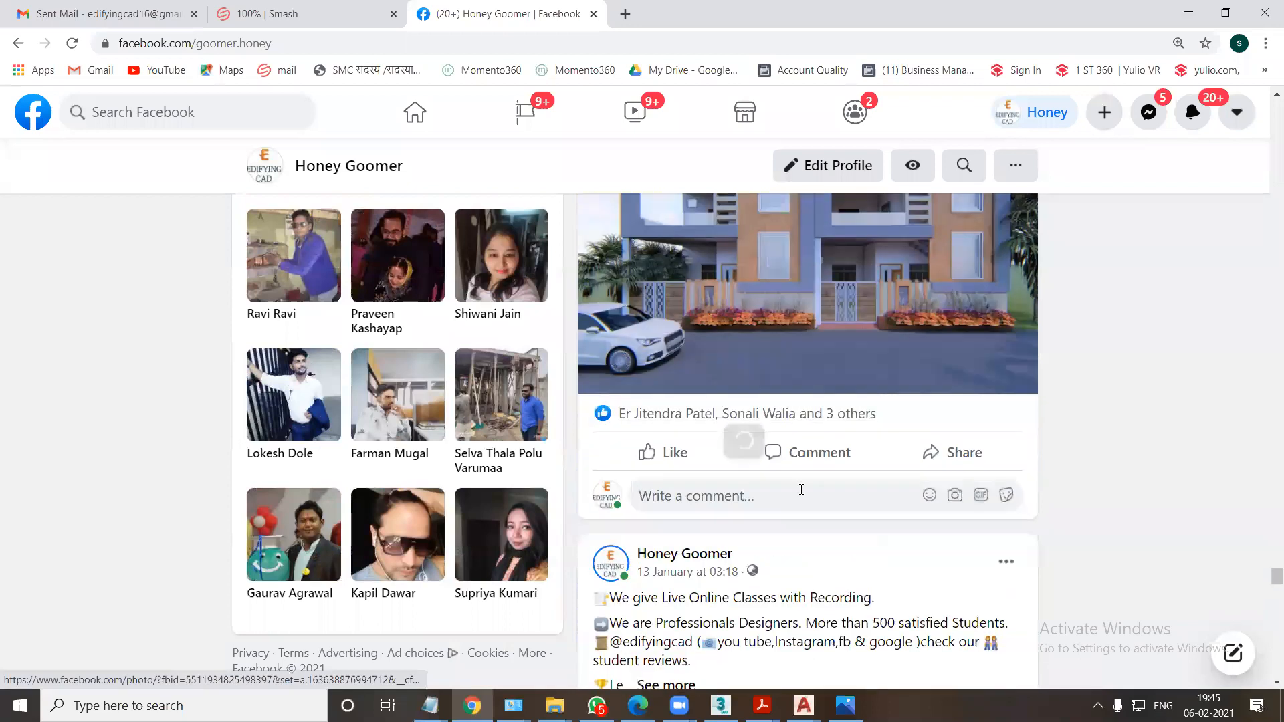
scroll(806, 487, "down", 18)
scroll(811, 486, "down", 20)
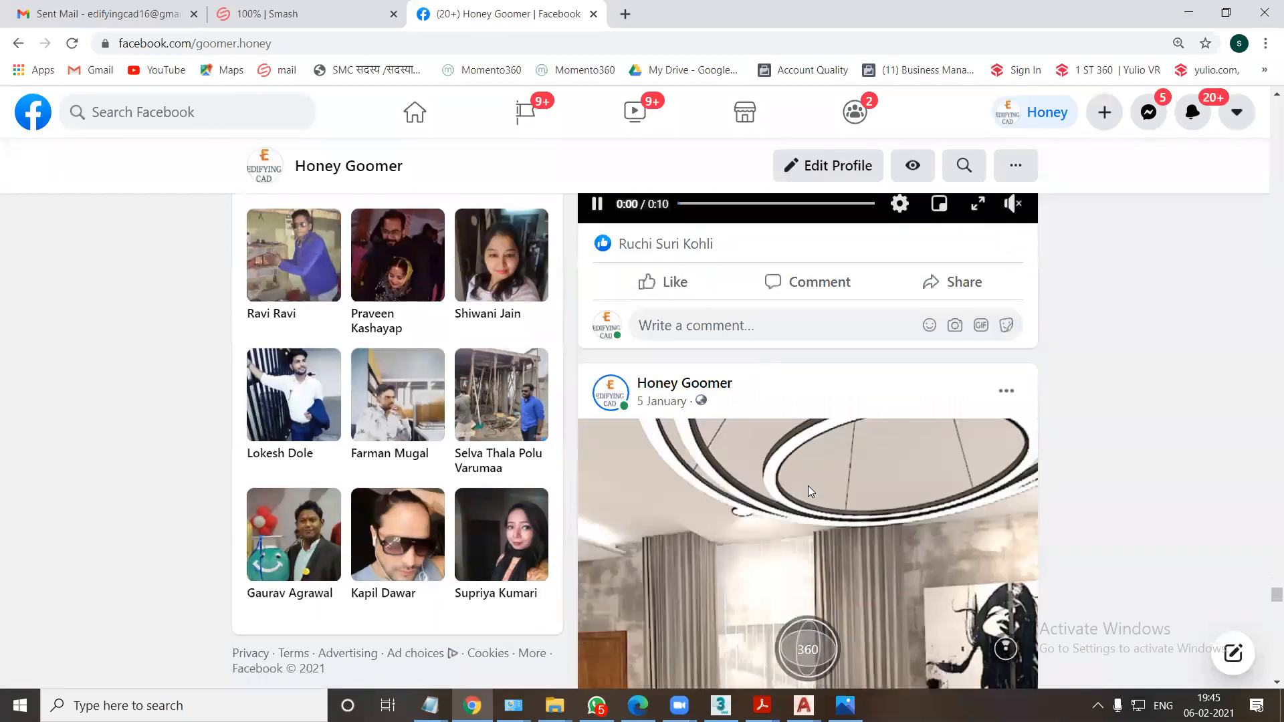
scroll(810, 492, "down", 5)
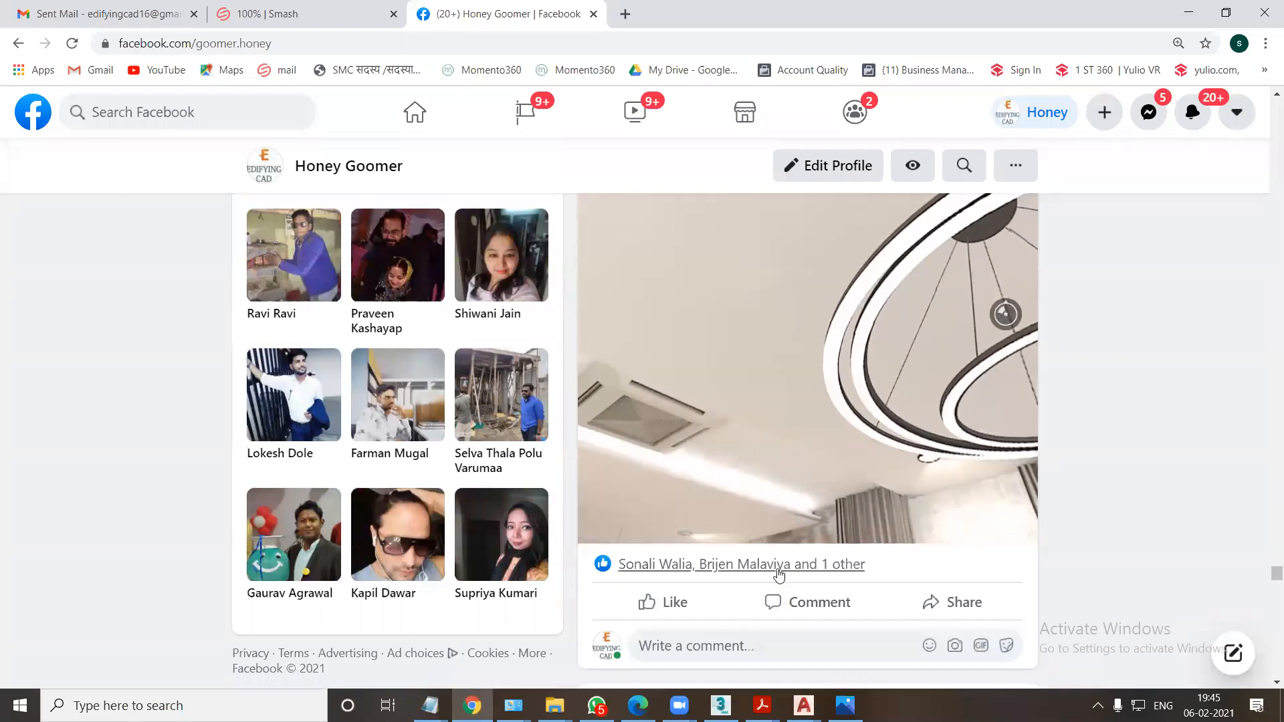
left_click_drag(808, 424, 852, 364)
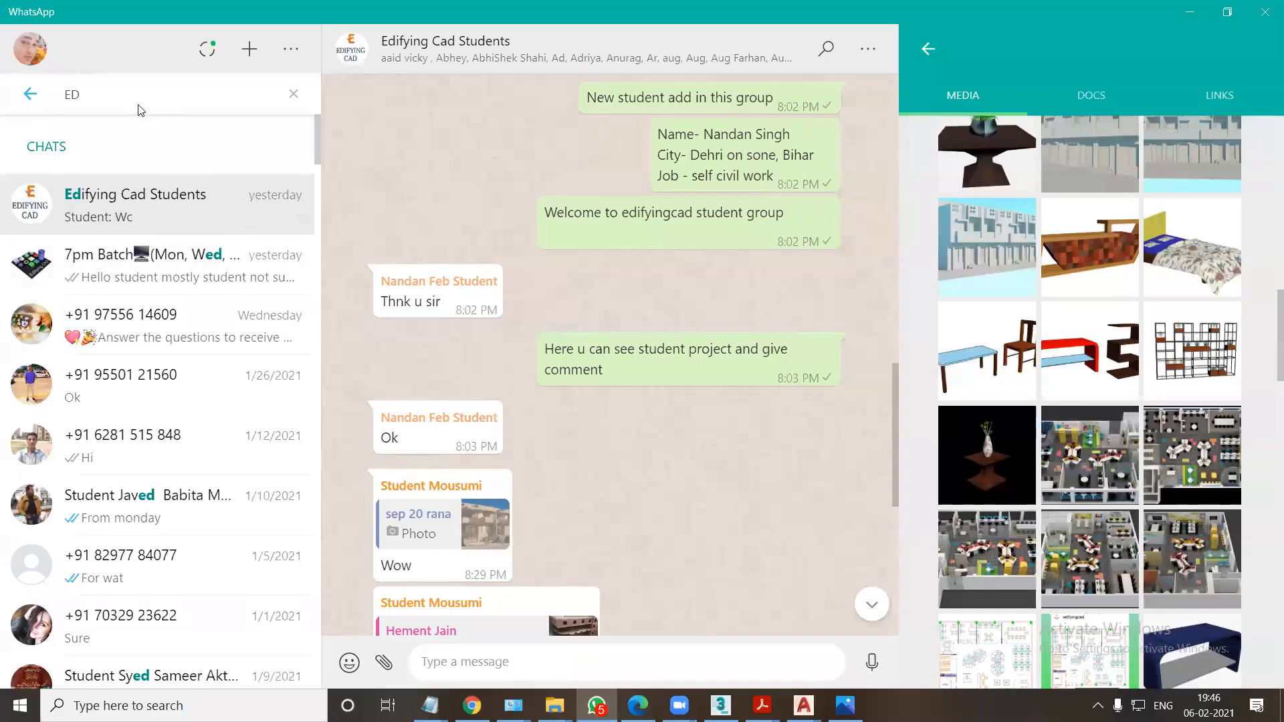
Switch to WhatsApp, search for the student contact by name, and open the contact info of that chat.
left_click_drag(137, 105, 25, 103)
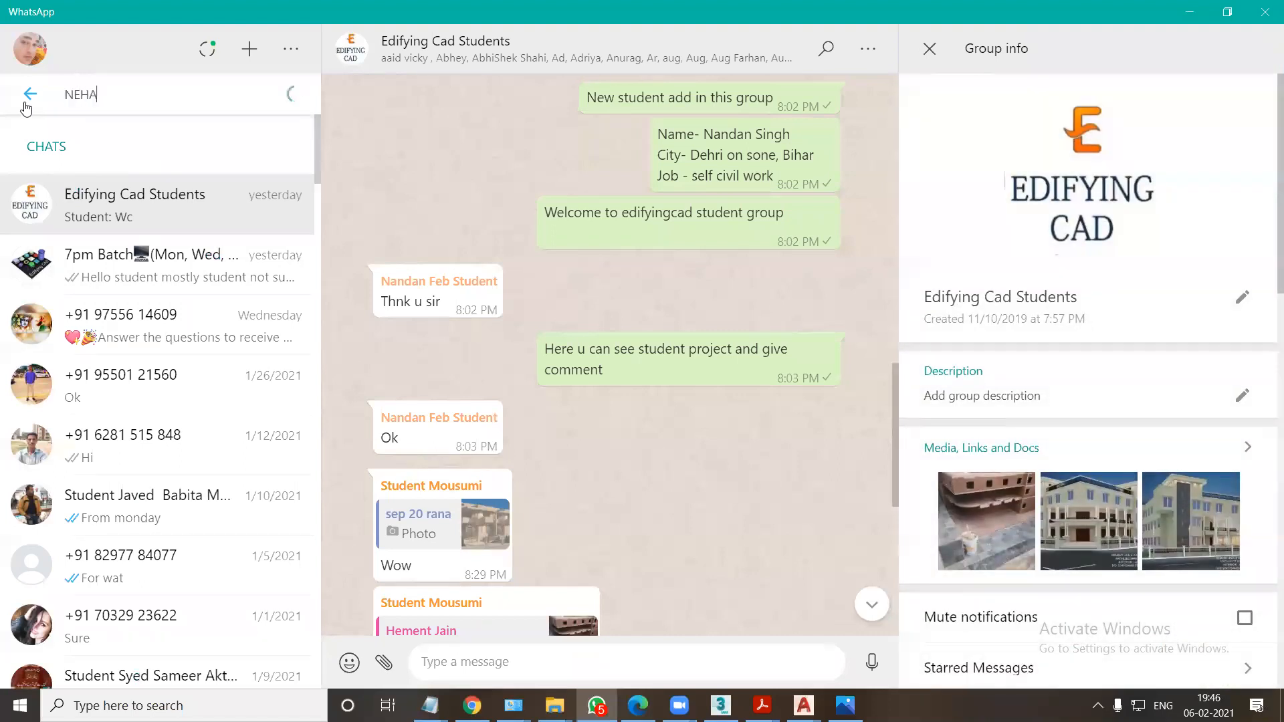
left_click(100, 200)
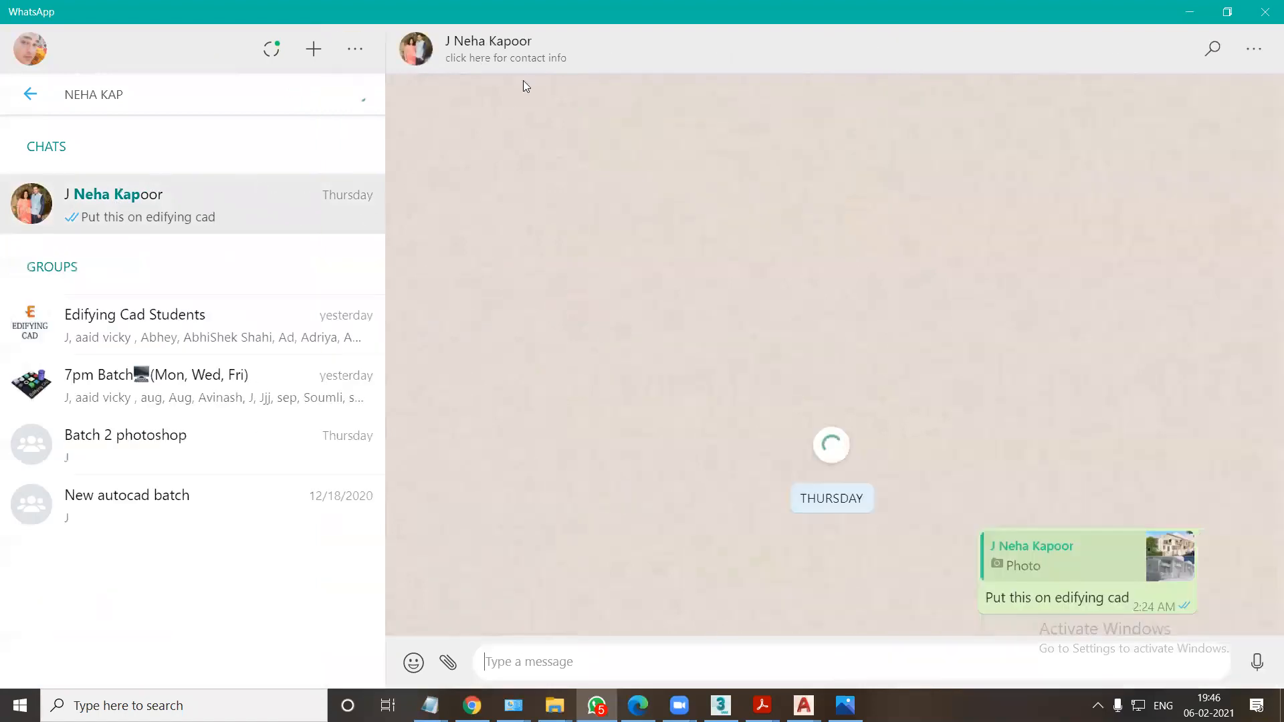
left_click(530, 57)
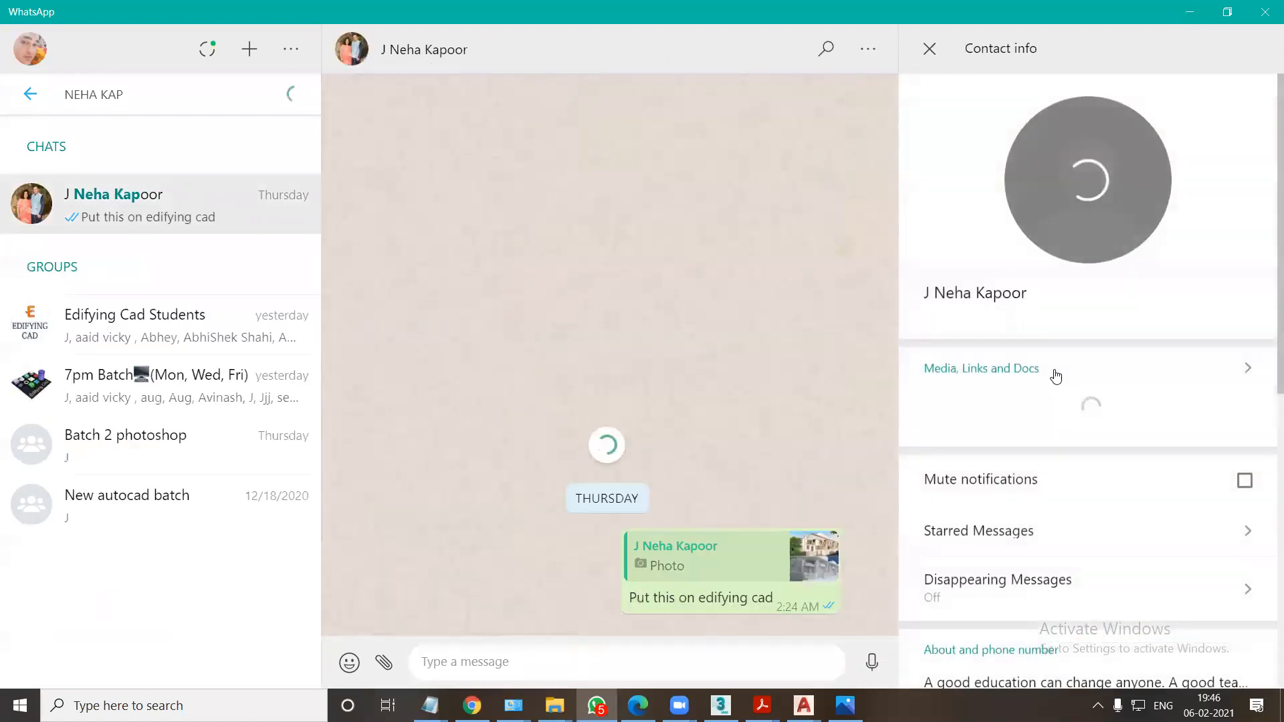
Look in the student contact's shared media, return to the contact info, and close it.
left_click(1248, 372)
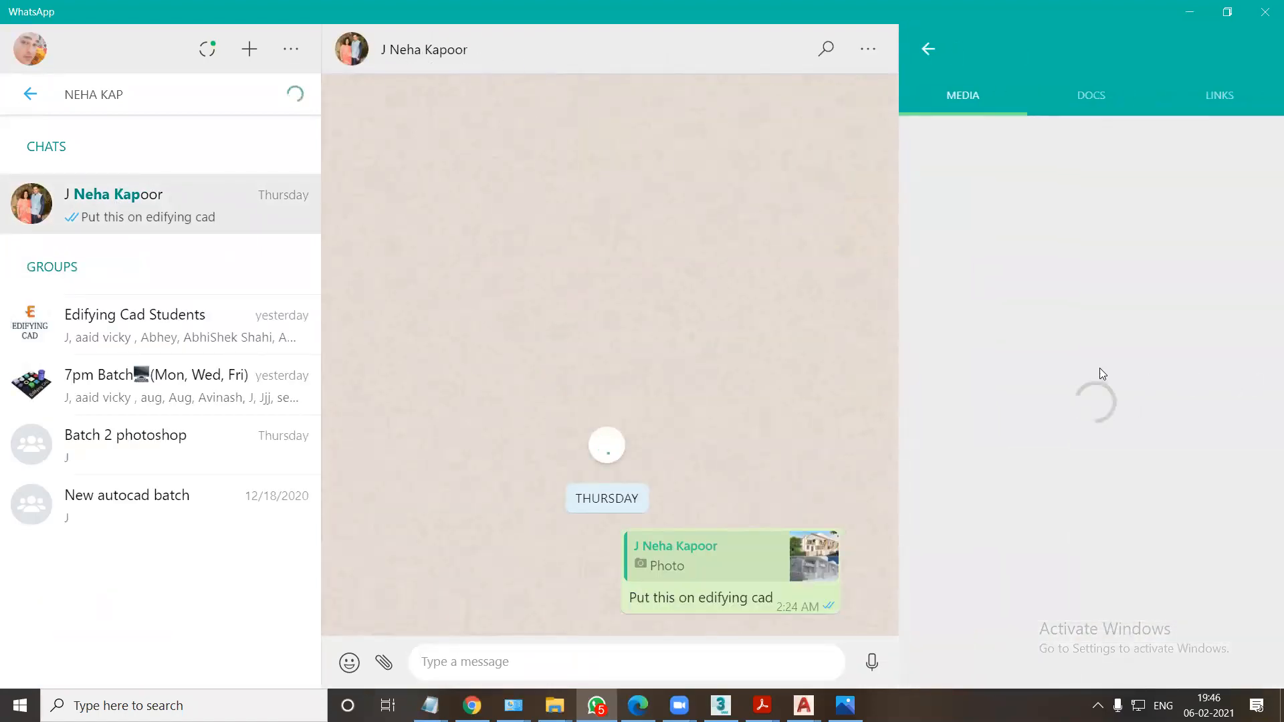
key("Escape")
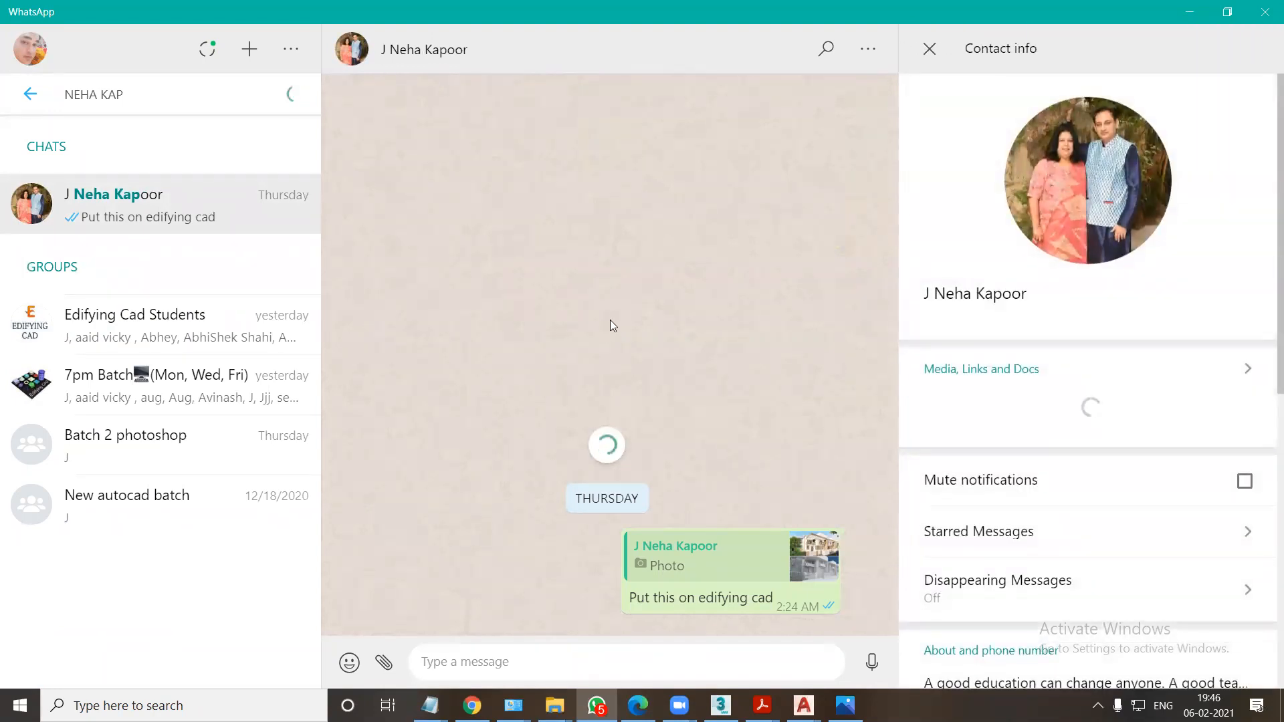
left_click(929, 49)
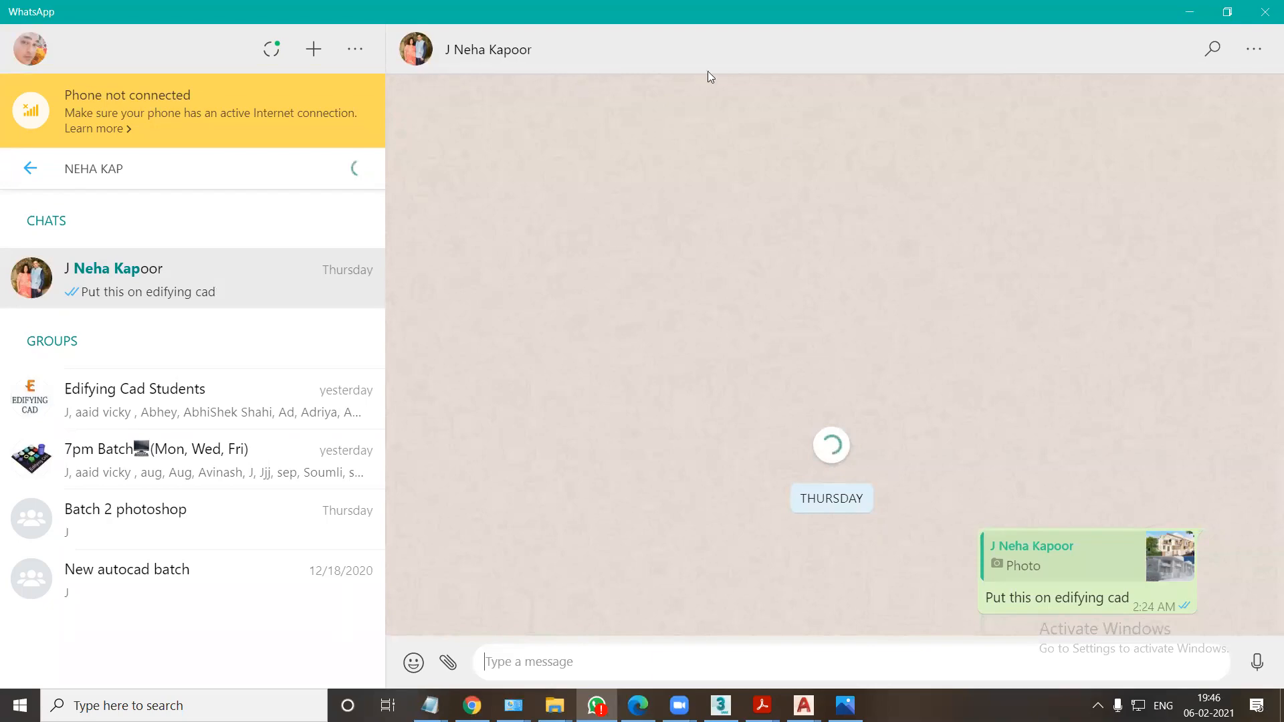
left_click(721, 706)
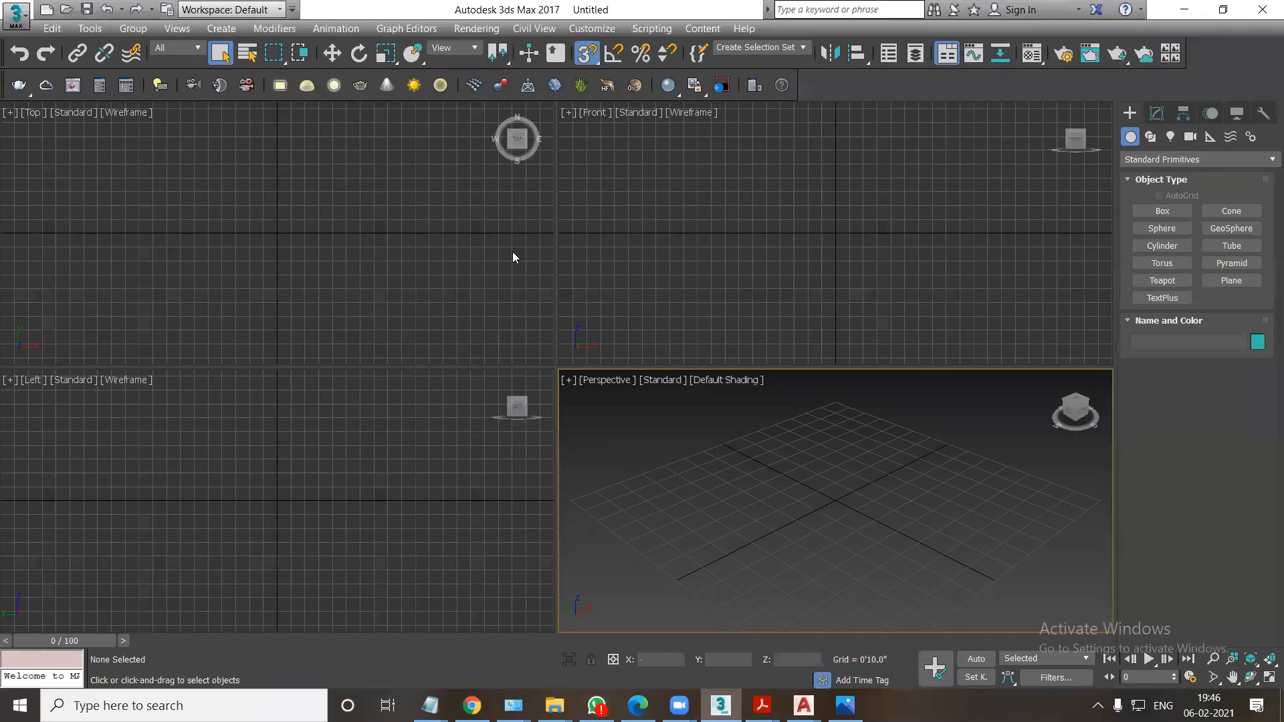
mouse_move(554, 705)
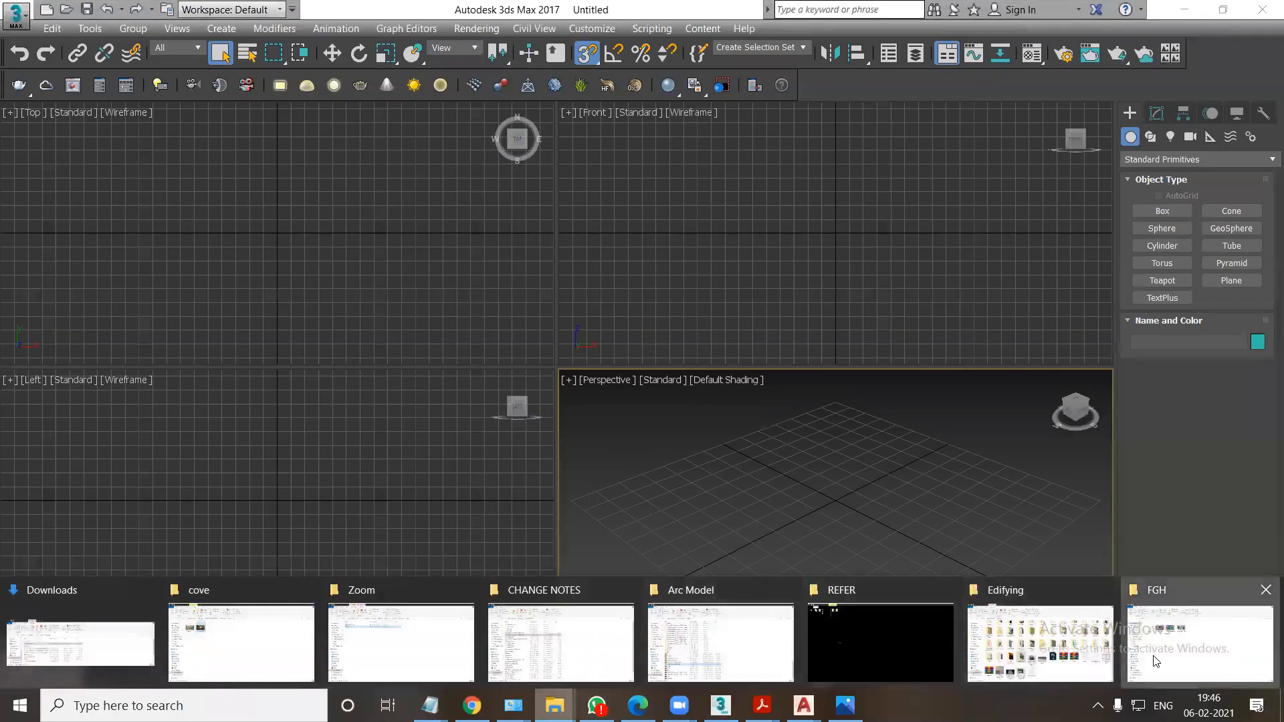
left_click(1160, 653)
left_click(80, 607)
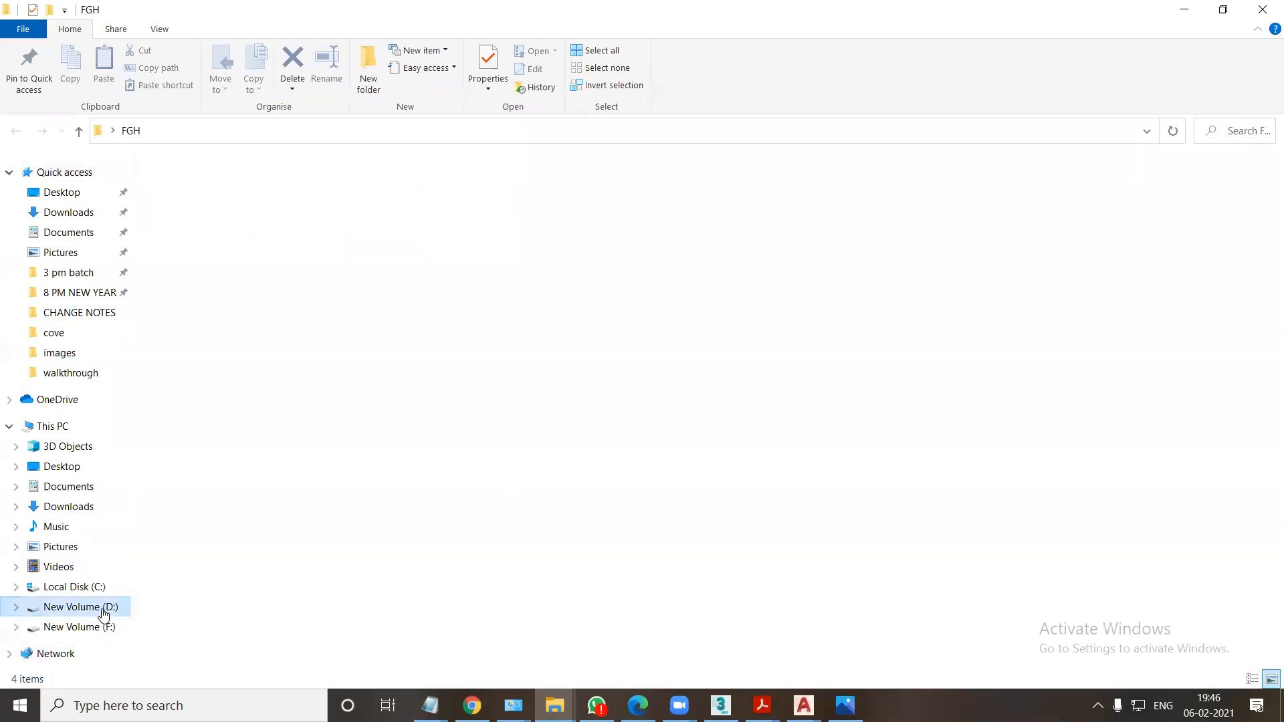
Open the DEMO CLASS FINAL folder from the desktop, enter Exterior 13-07-2019 (Day), and view its WhatsApp image of the house.
key("super+d")
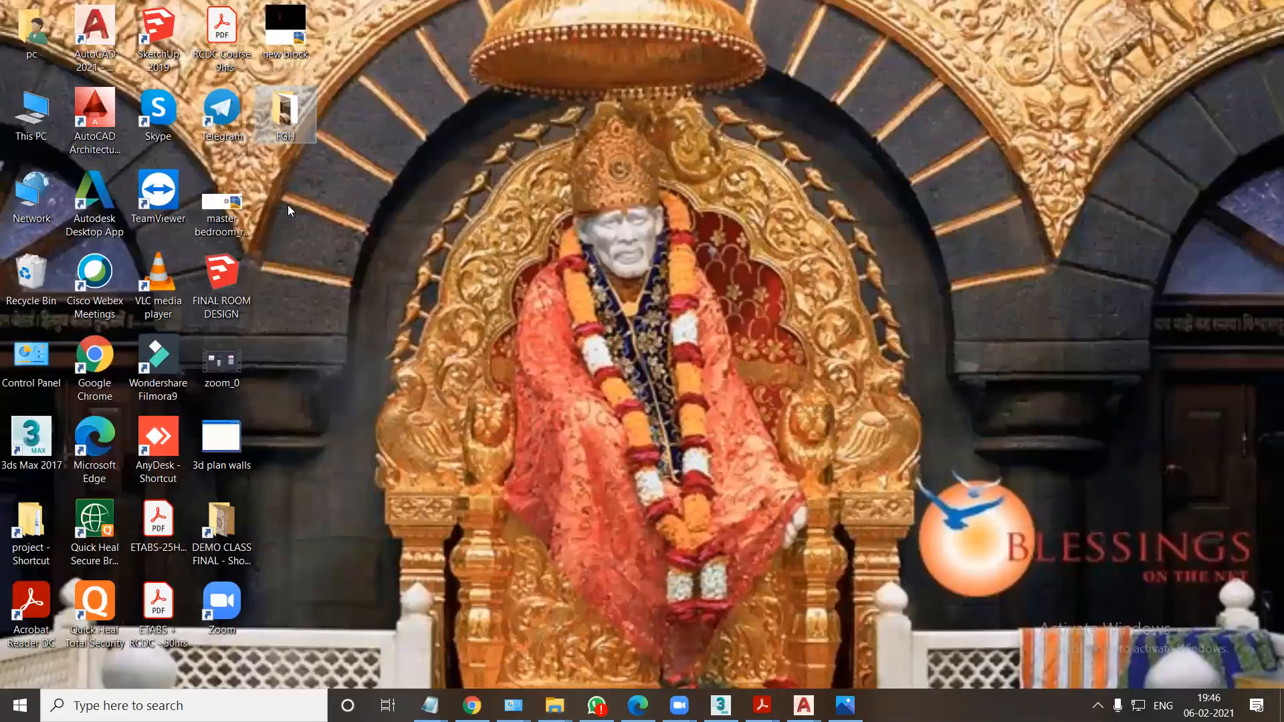
double_click(239, 519)
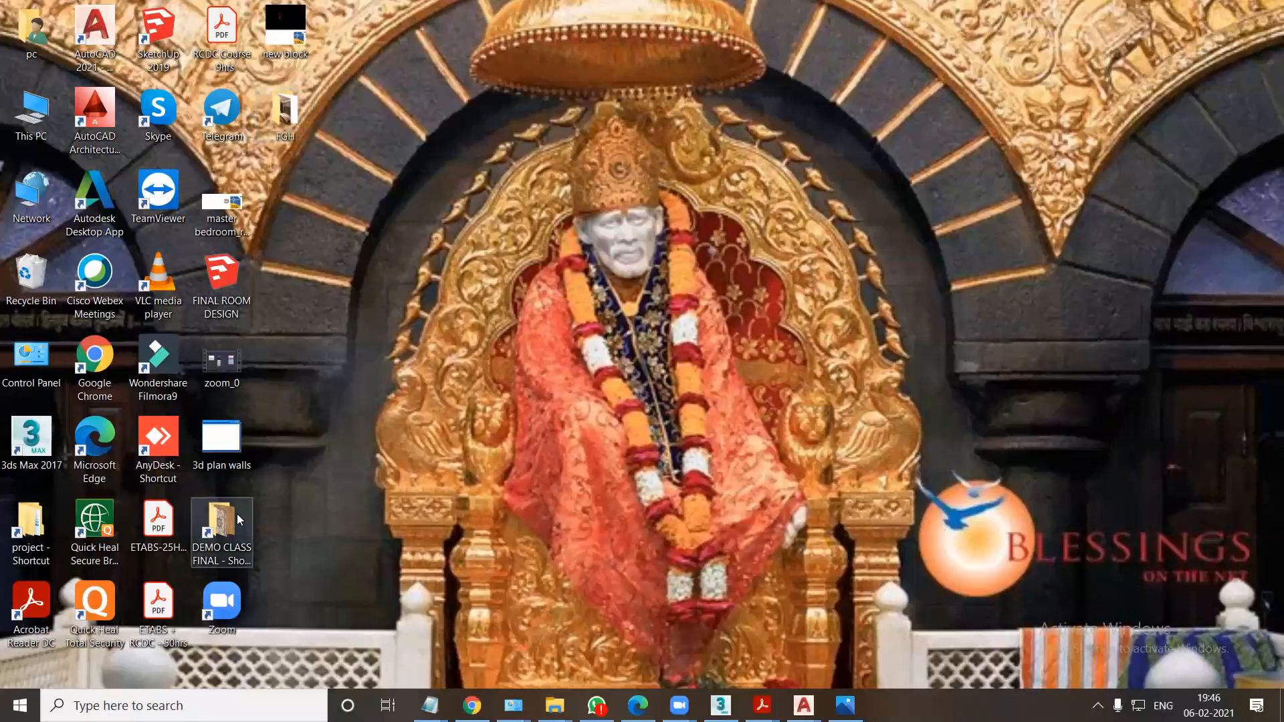
double_click(386, 224)
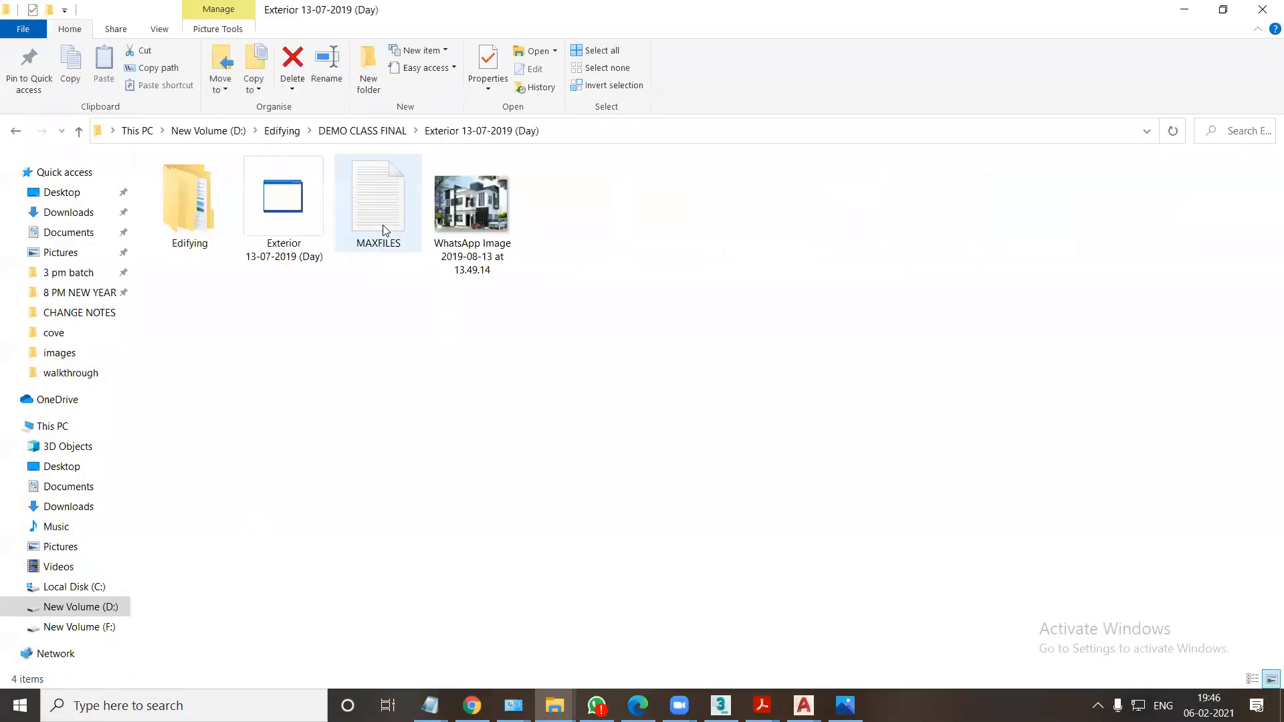
left_click(515, 228)
double_click(512, 222)
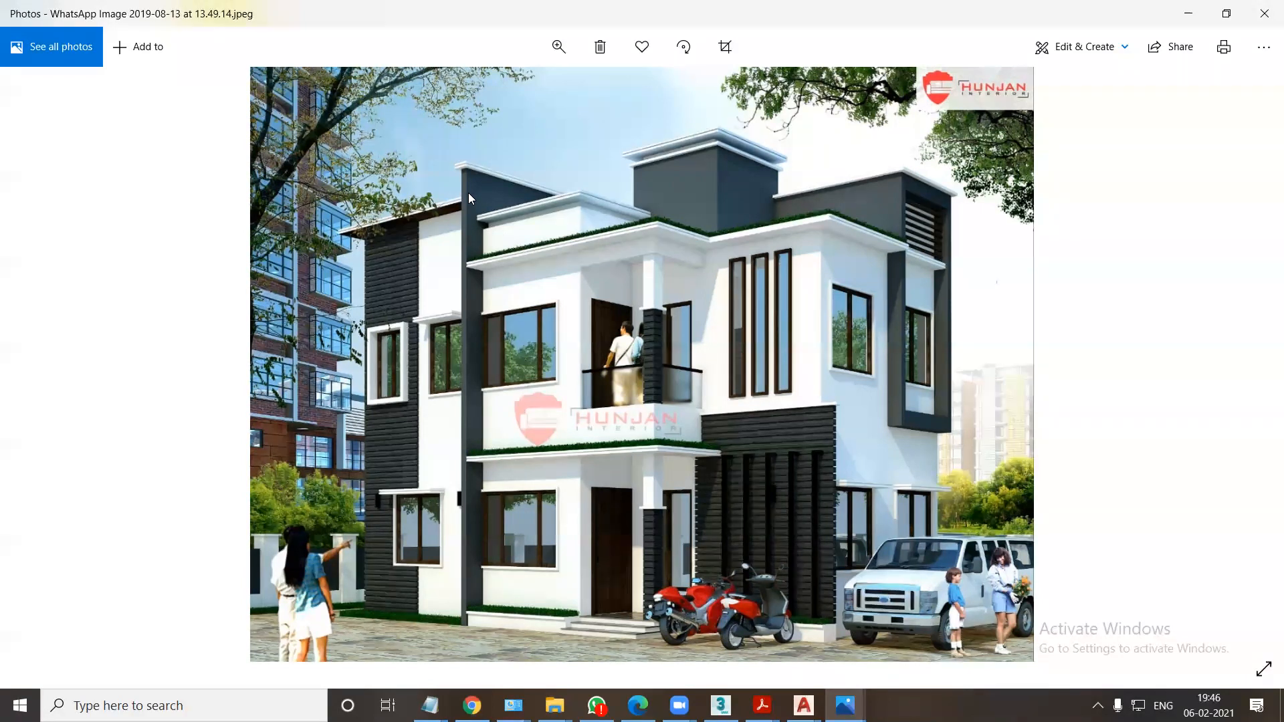
left_click(1264, 14)
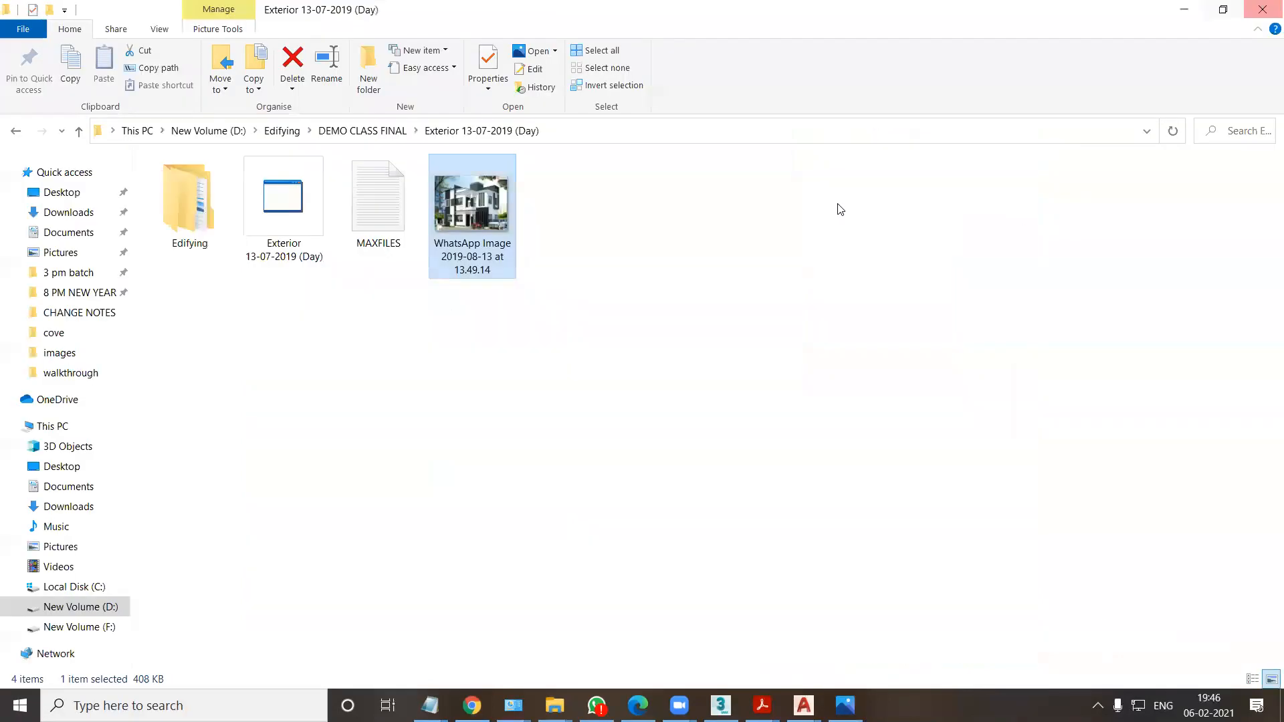
Open the Exterior 13-07-2019 (Day) scene in 3ds Max, adopting the file's gamma and LUT settings and cleaning the scene corruption.
left_click_drag(279, 221, 758, 566)
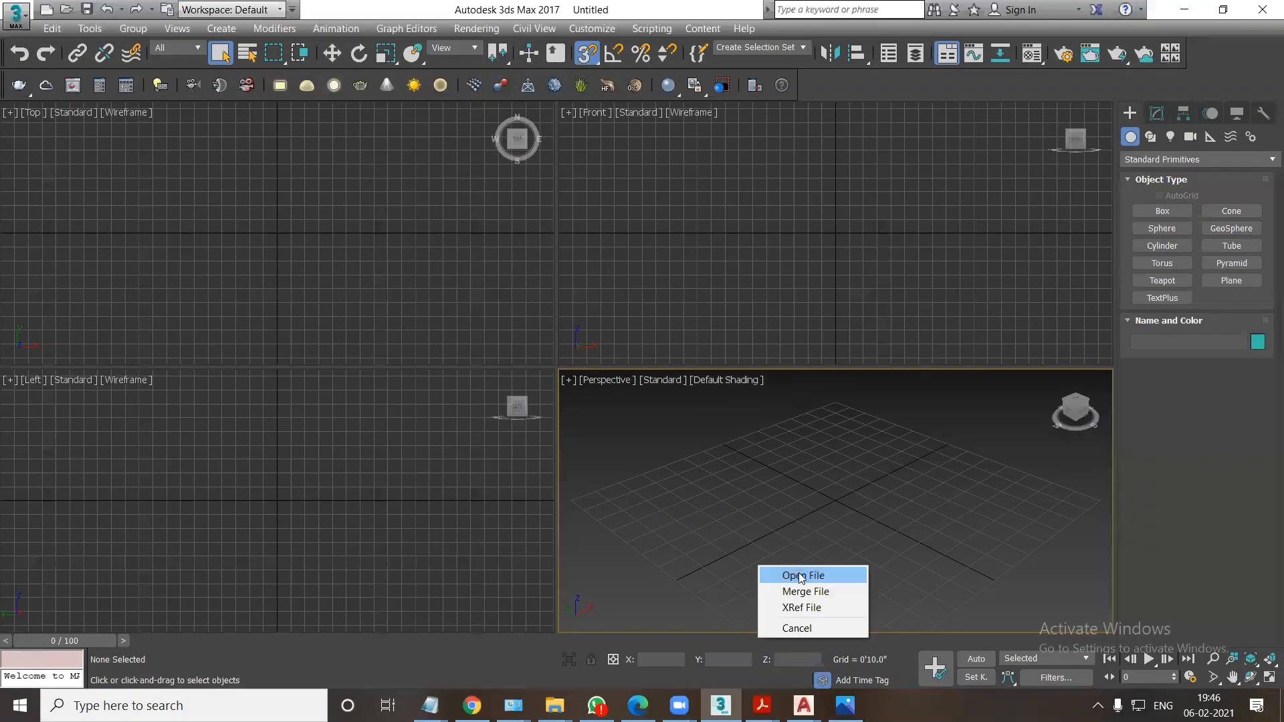
key("Return")
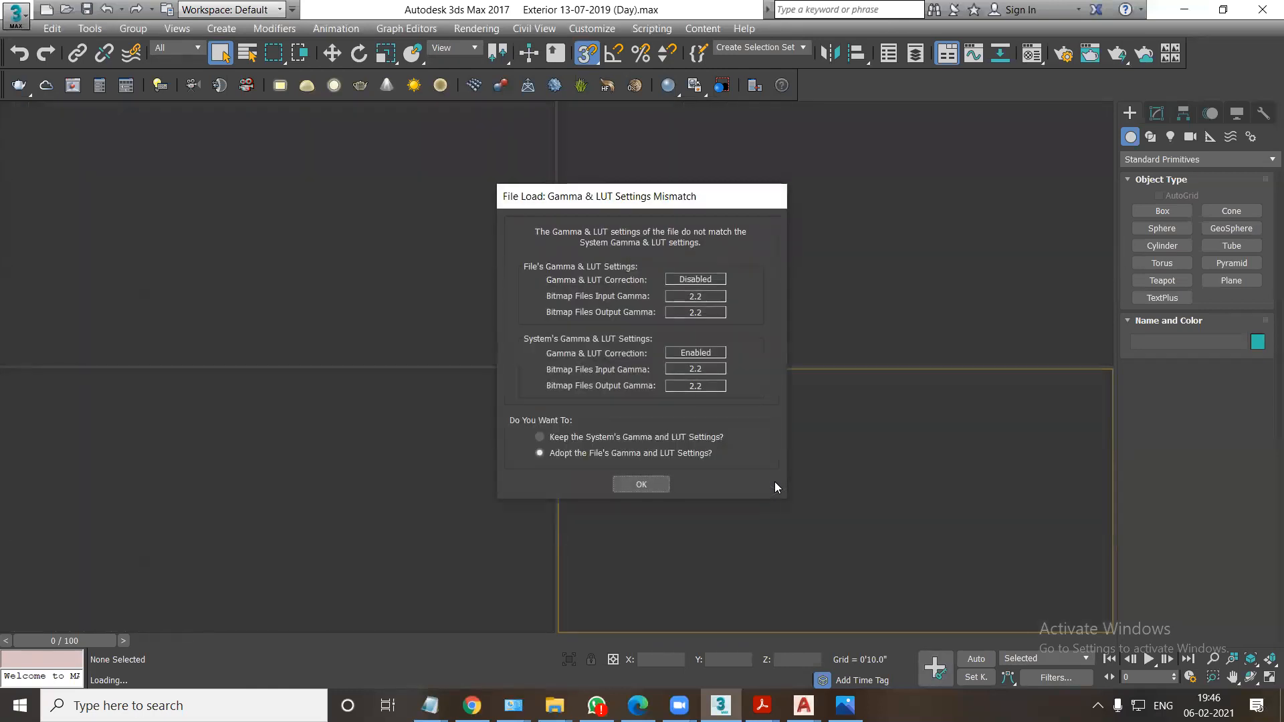
left_click(646, 485)
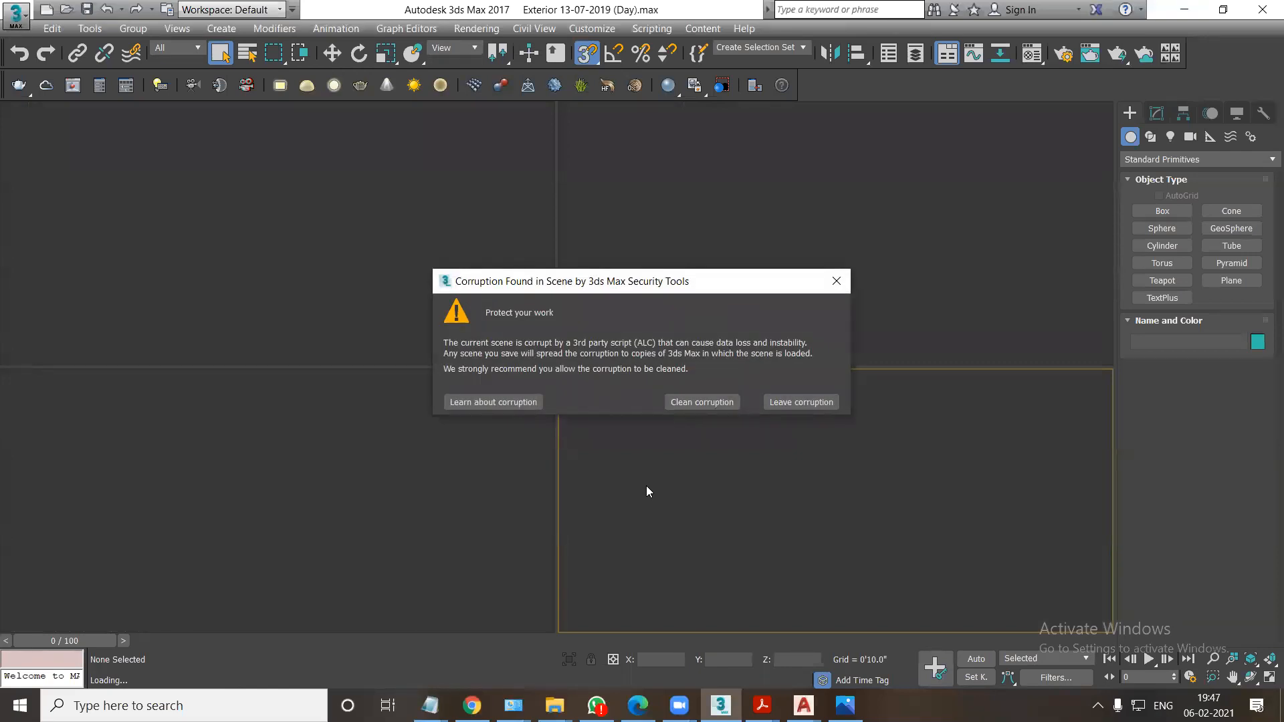
left_click(701, 402)
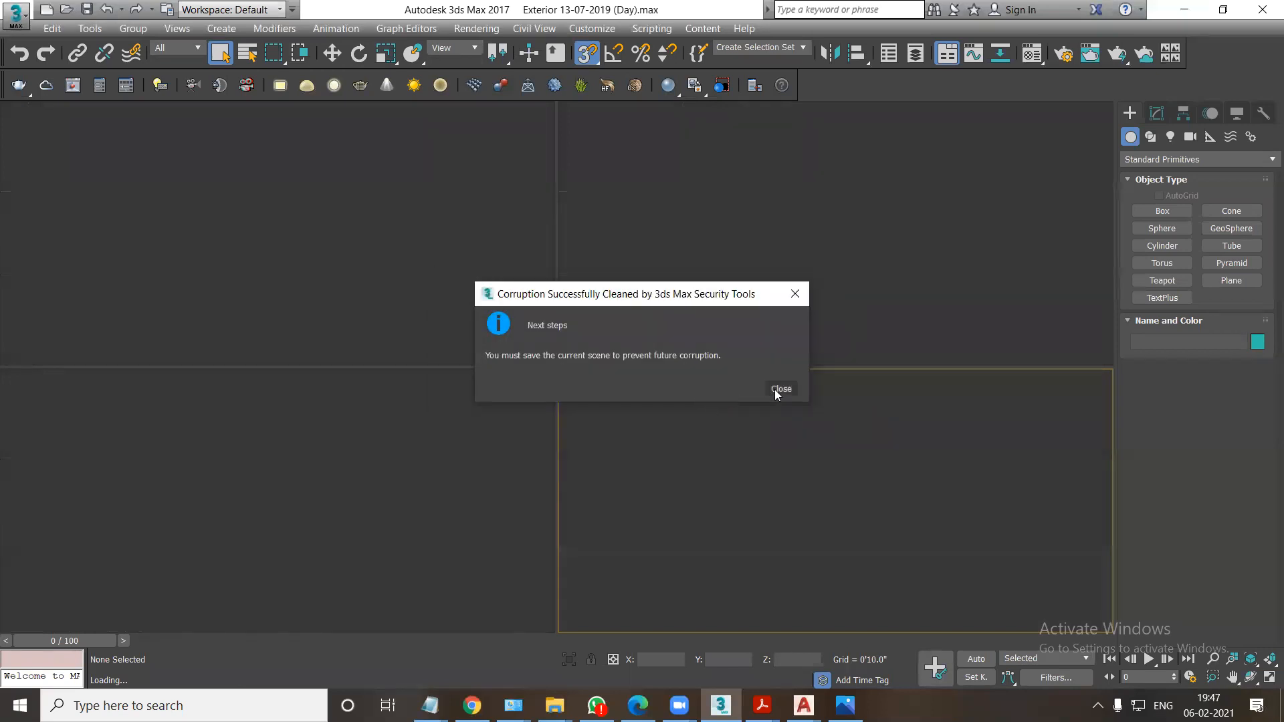
left_click(779, 392)
Select the tree group beside the house in the VRayCam001 view and activate the Move tool.
left_click(855, 498)
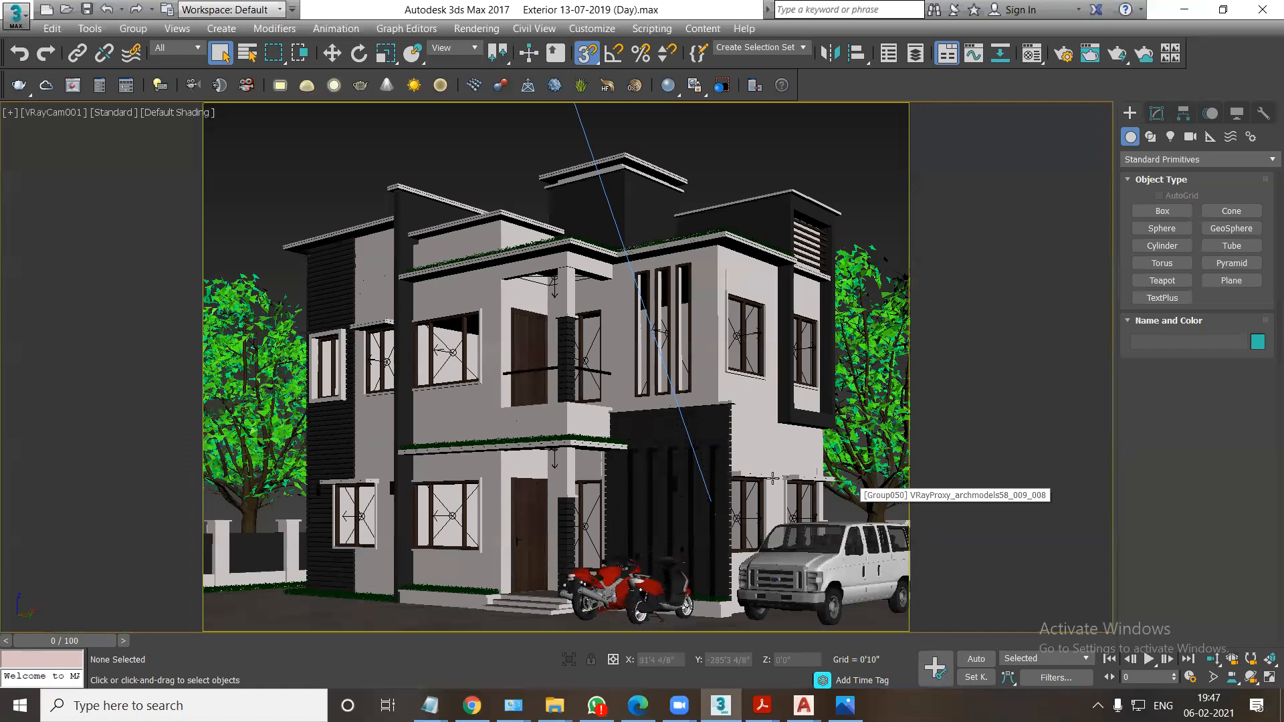
left_click(255, 451)
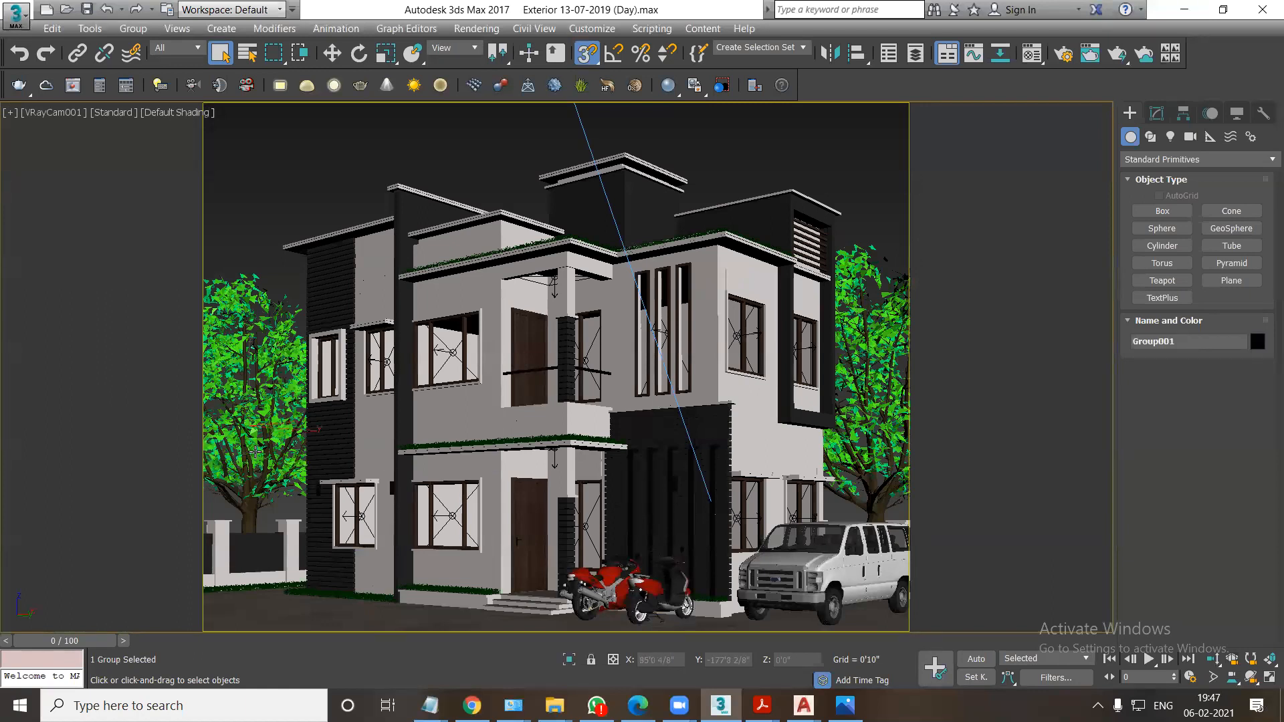
left_click(332, 53)
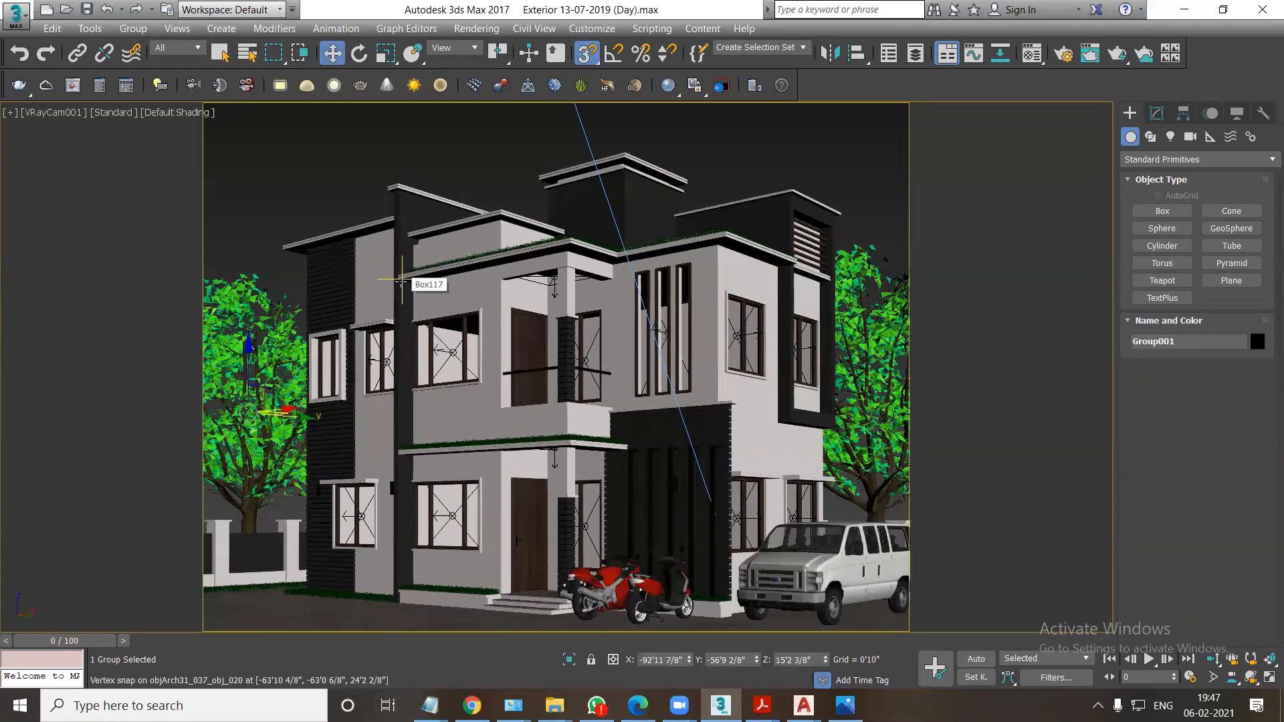
left_click(812, 319)
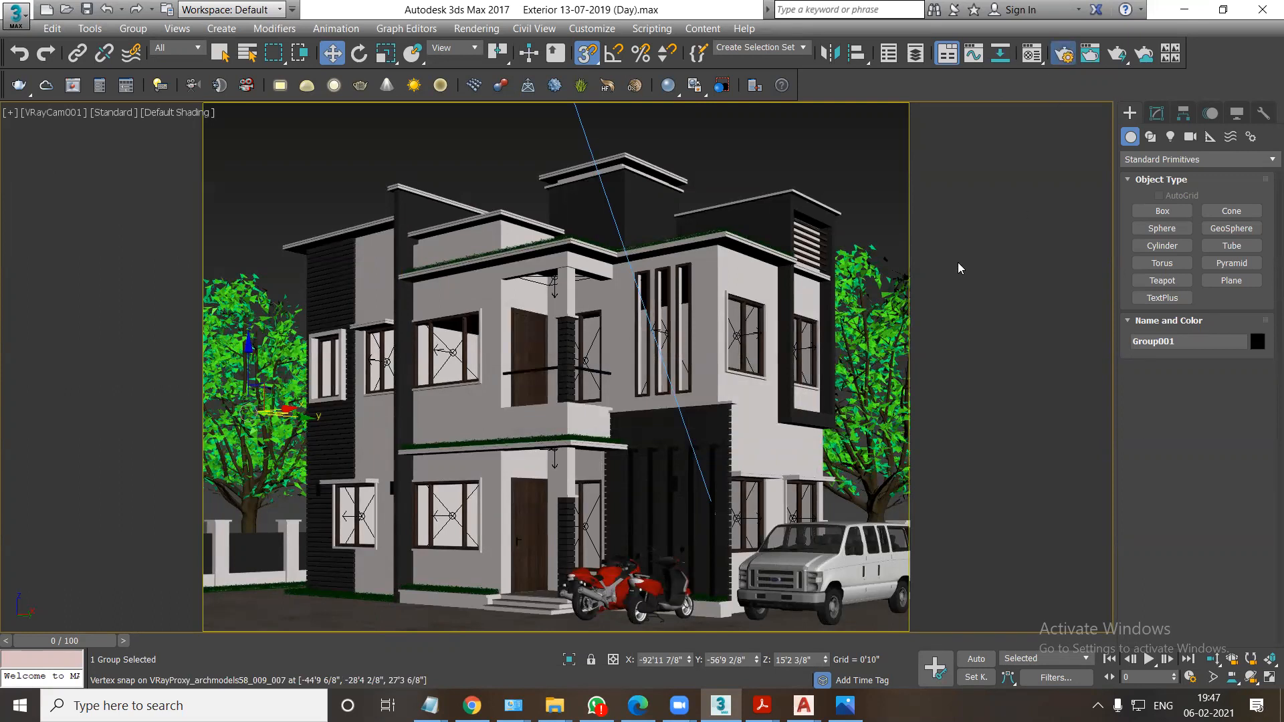
Open Render Setup and set the area to render to View.
key("F10")
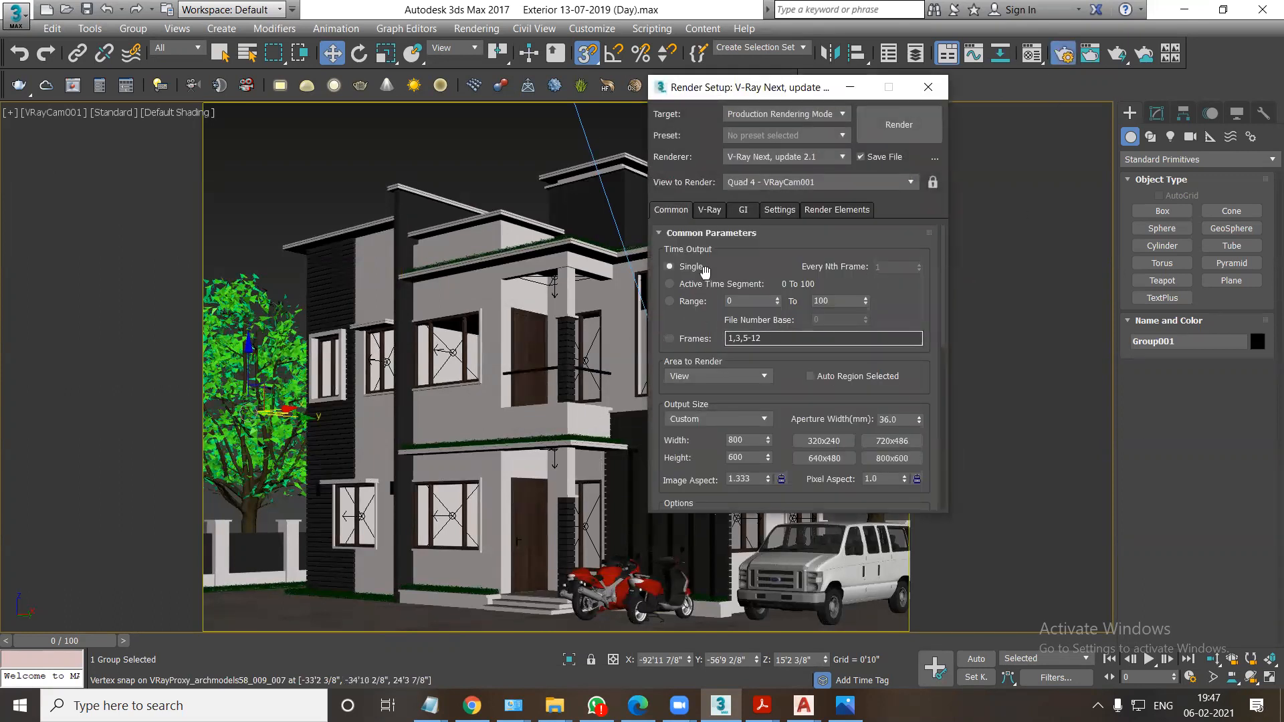
scroll(713, 372, "down", 2)
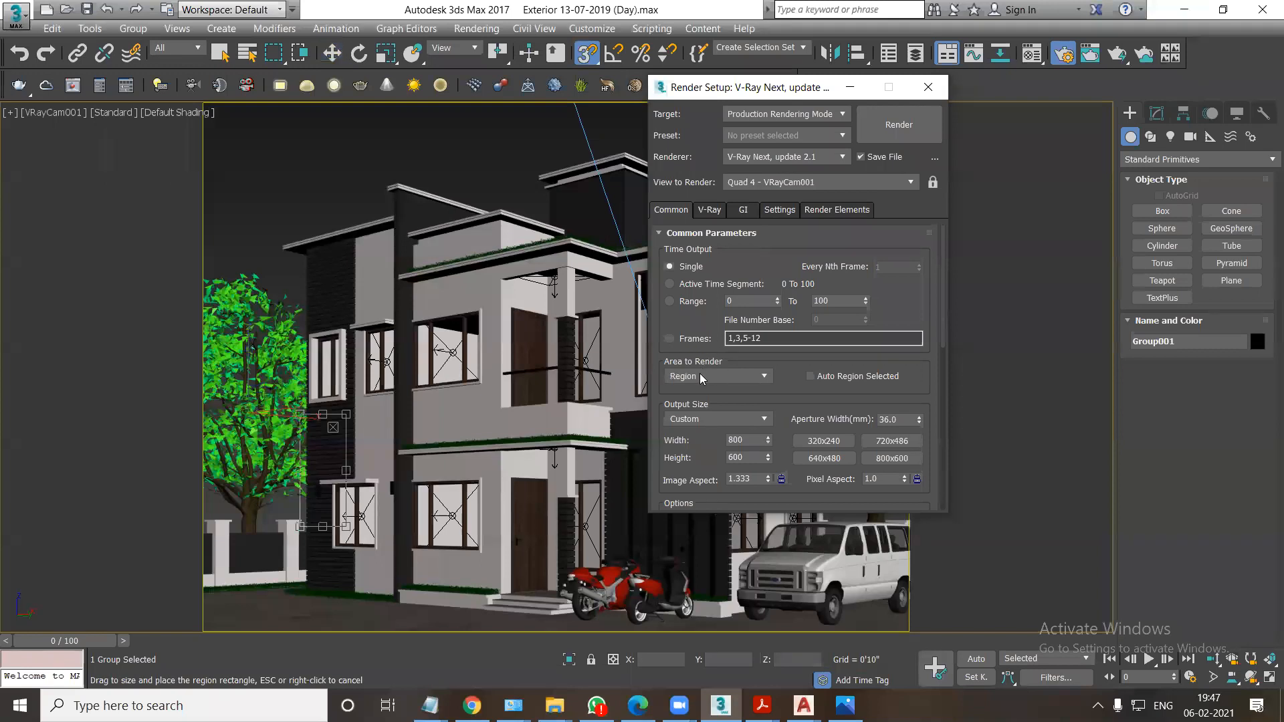
left_click(699, 375)
left_click(682, 391)
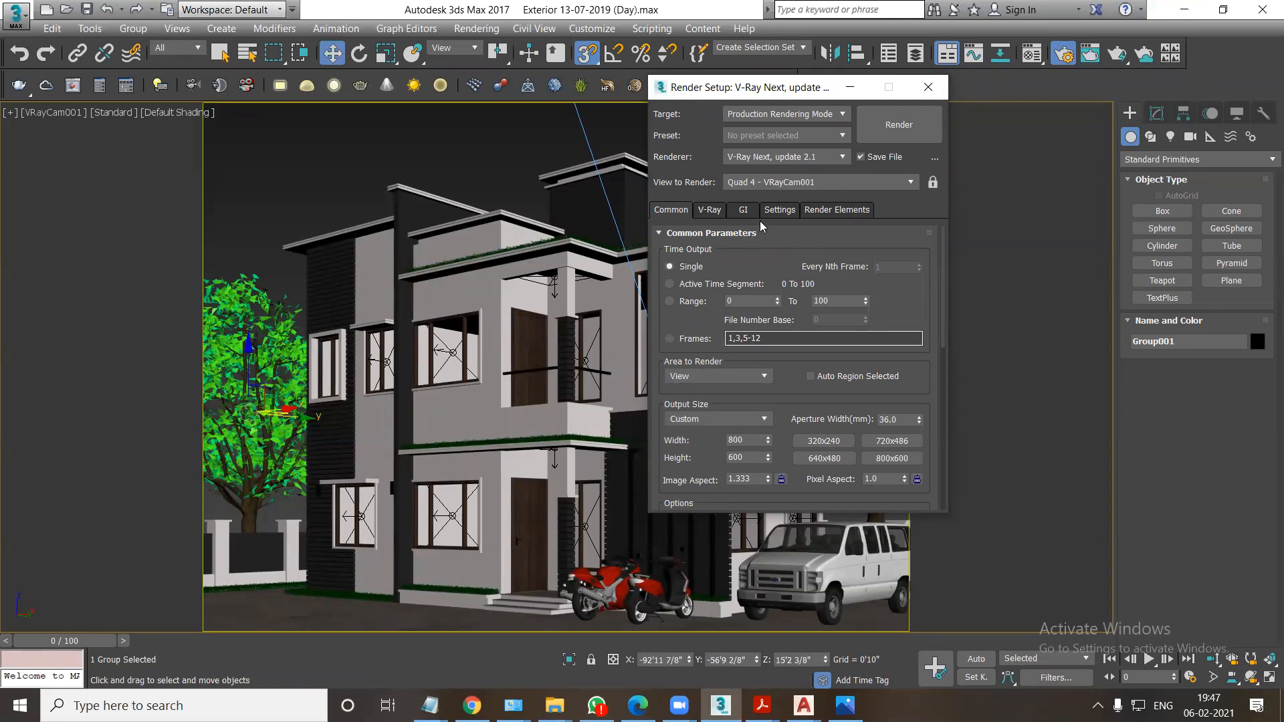
Review the V-Ray and common render settings and turn off Save File for the render output.
left_click(707, 211)
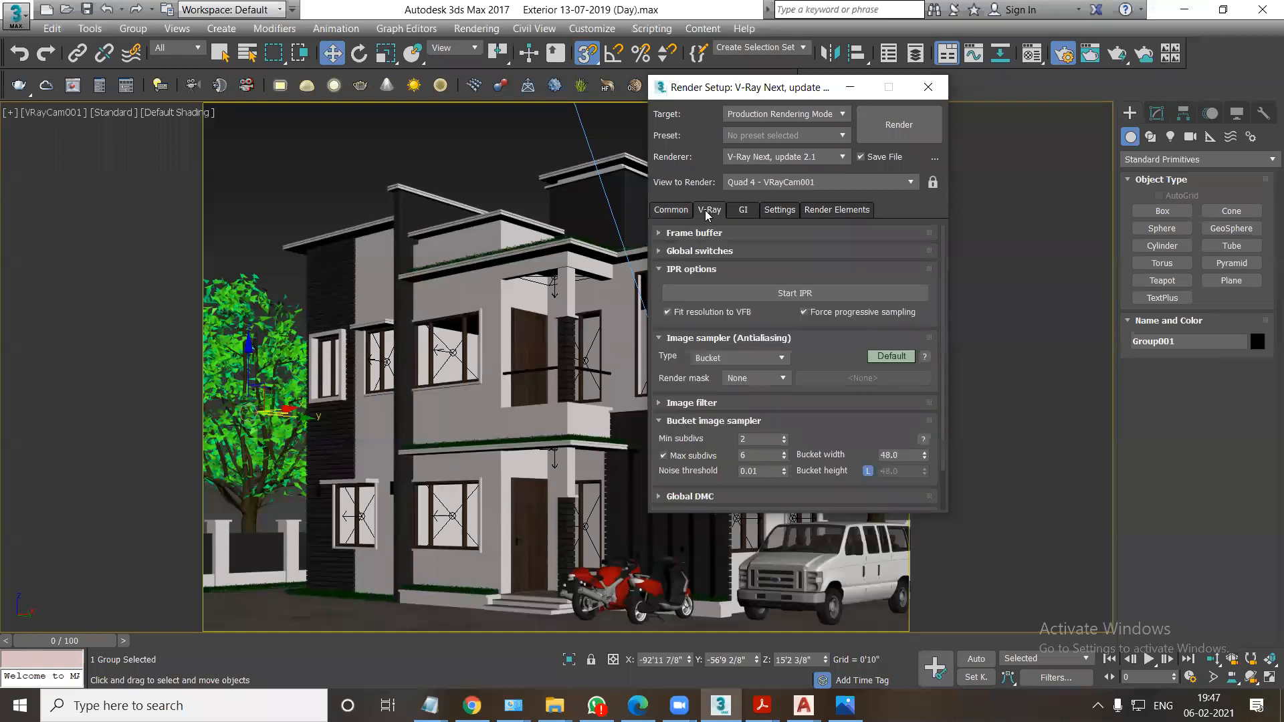
left_click(668, 211)
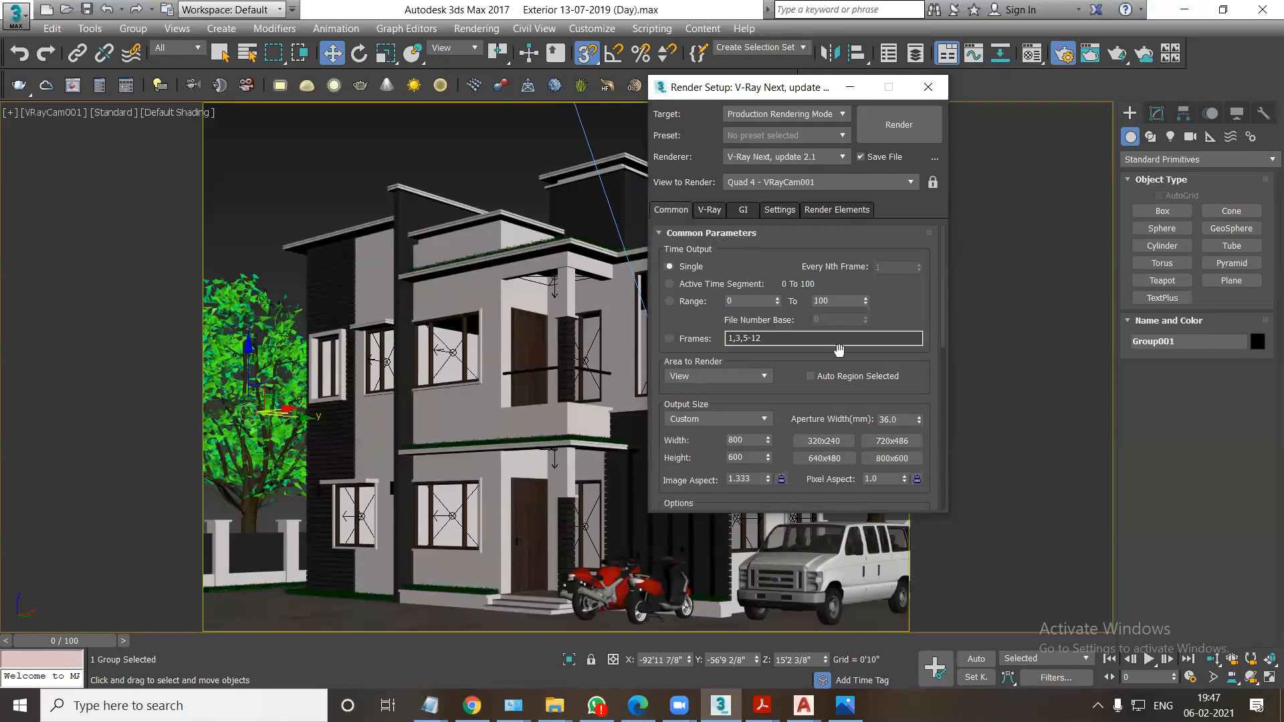
left_click_drag(939, 309, 945, 429)
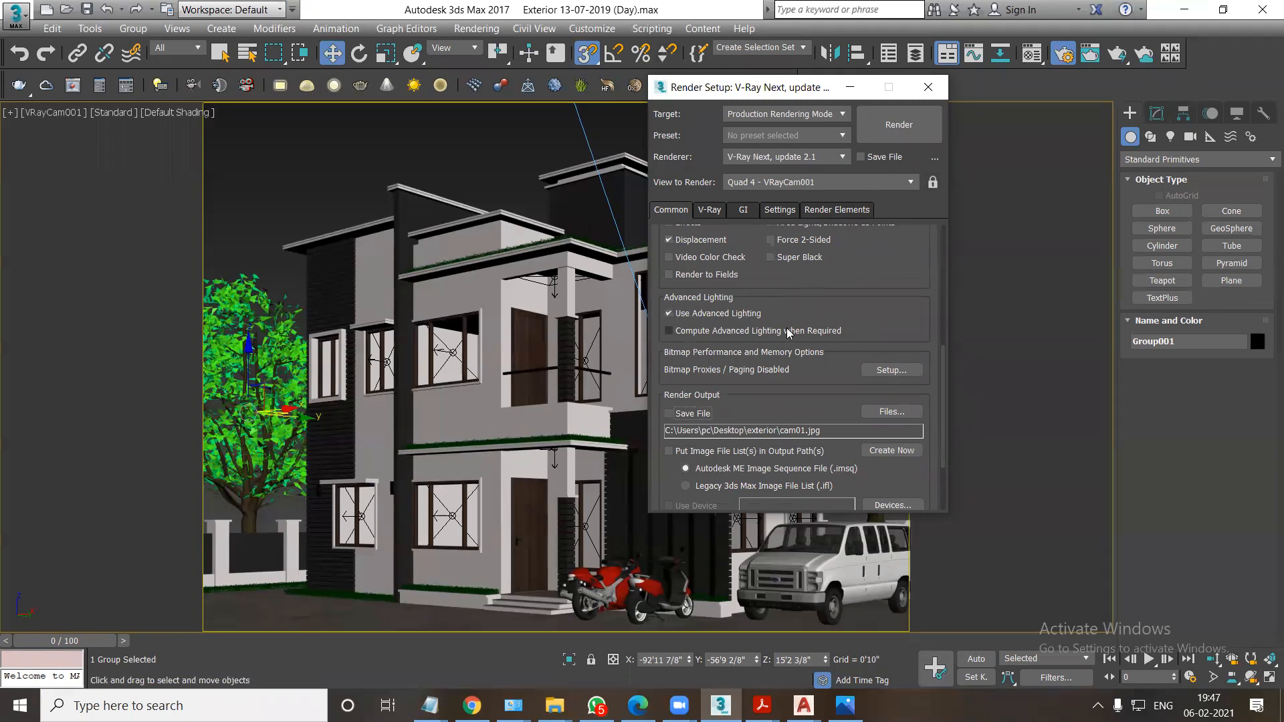
left_click_drag(789, 288, 787, 327)
scroll(787, 328, "up", 3)
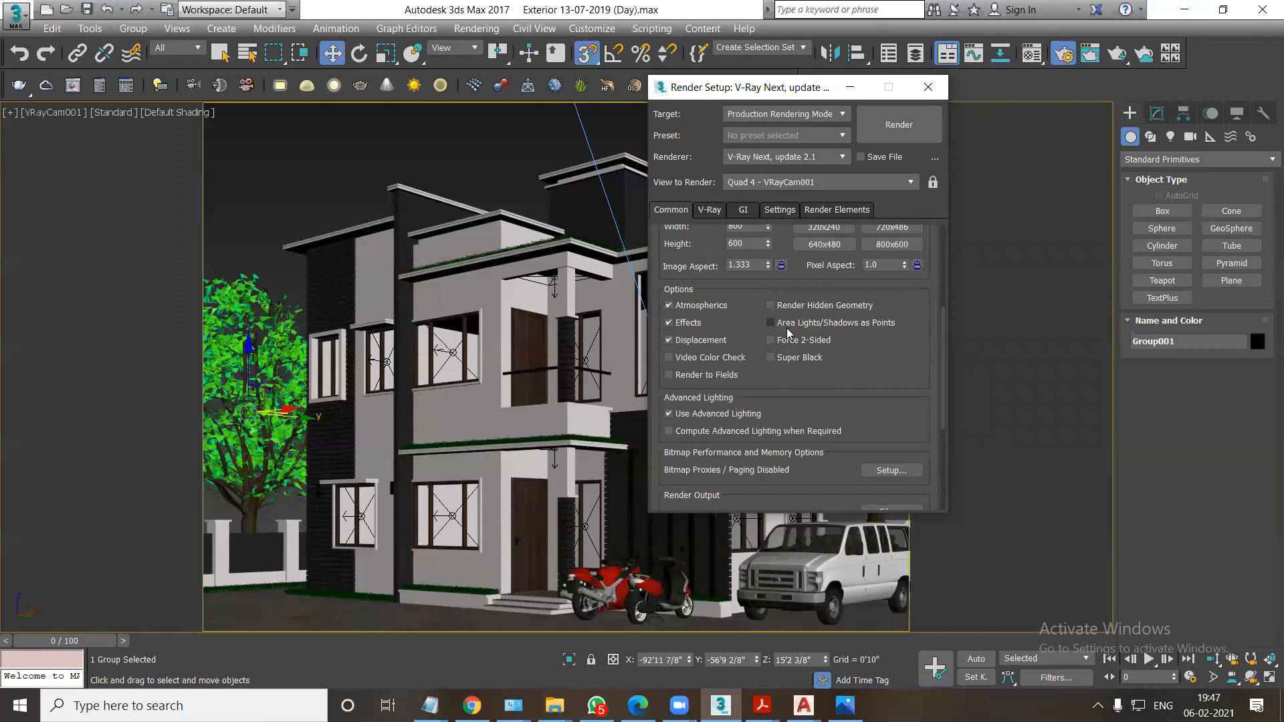
scroll(758, 311, "up", 2)
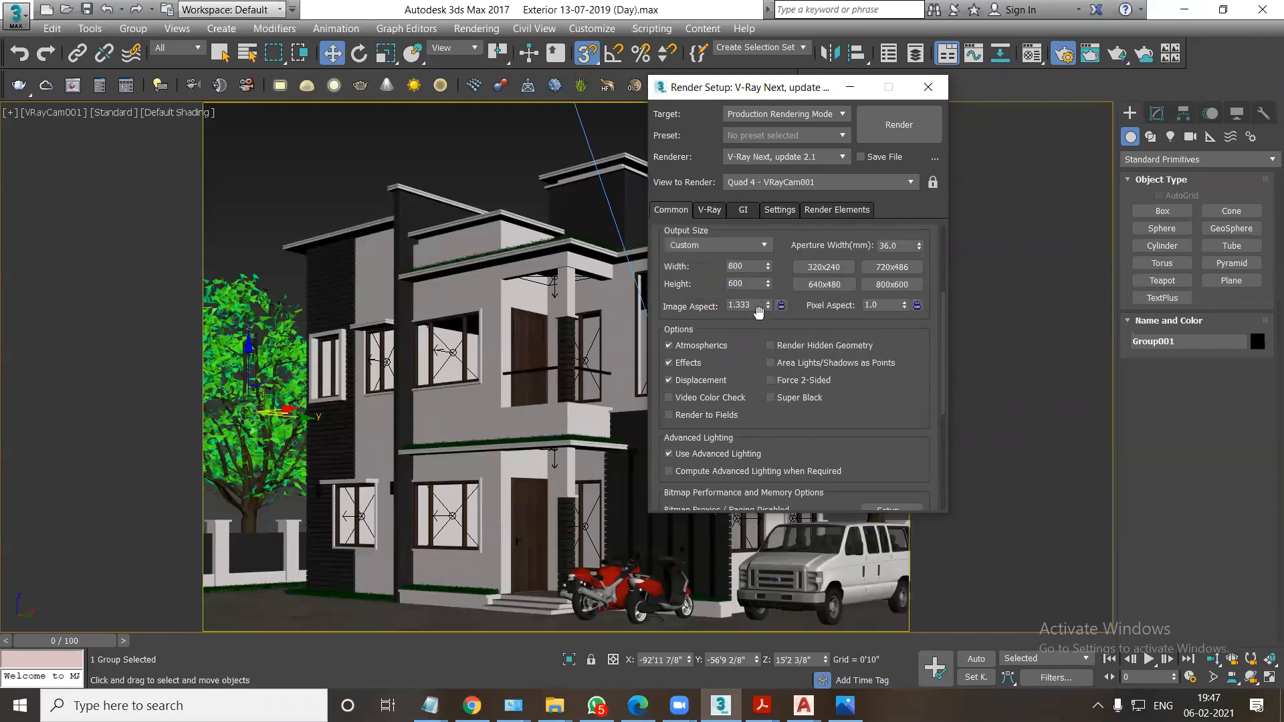
left_click(710, 211)
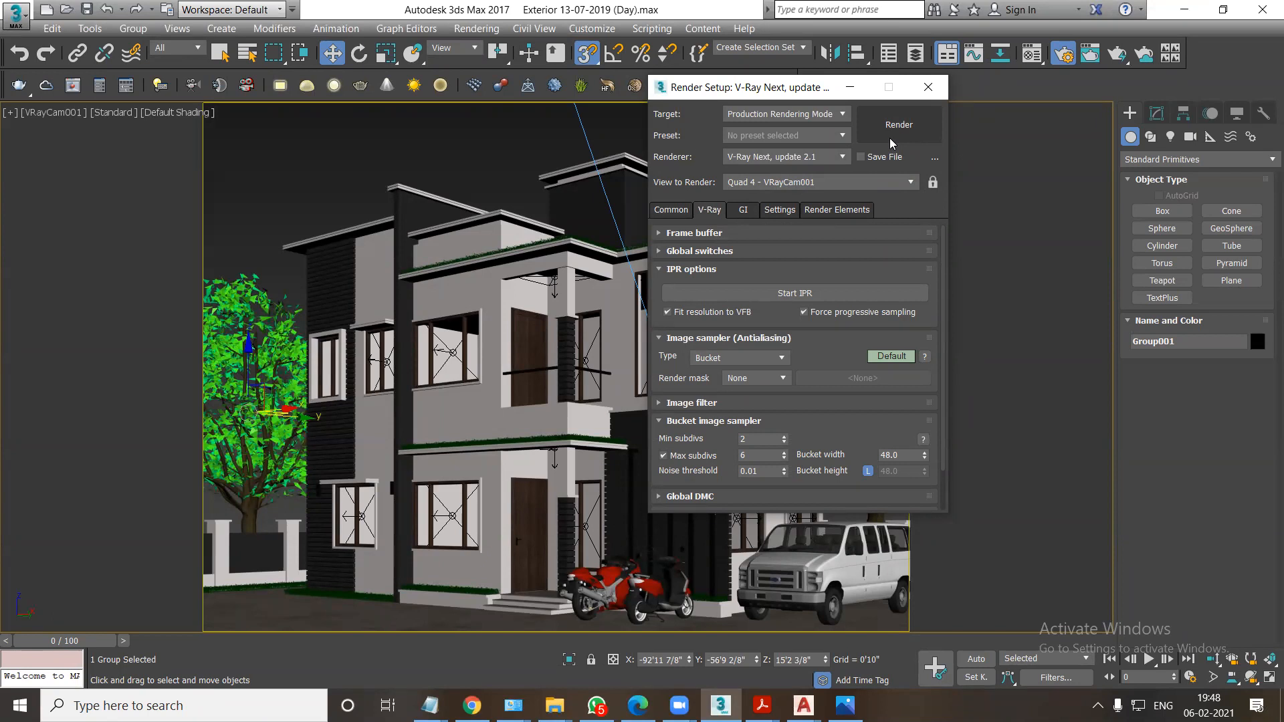
left_click(666, 212)
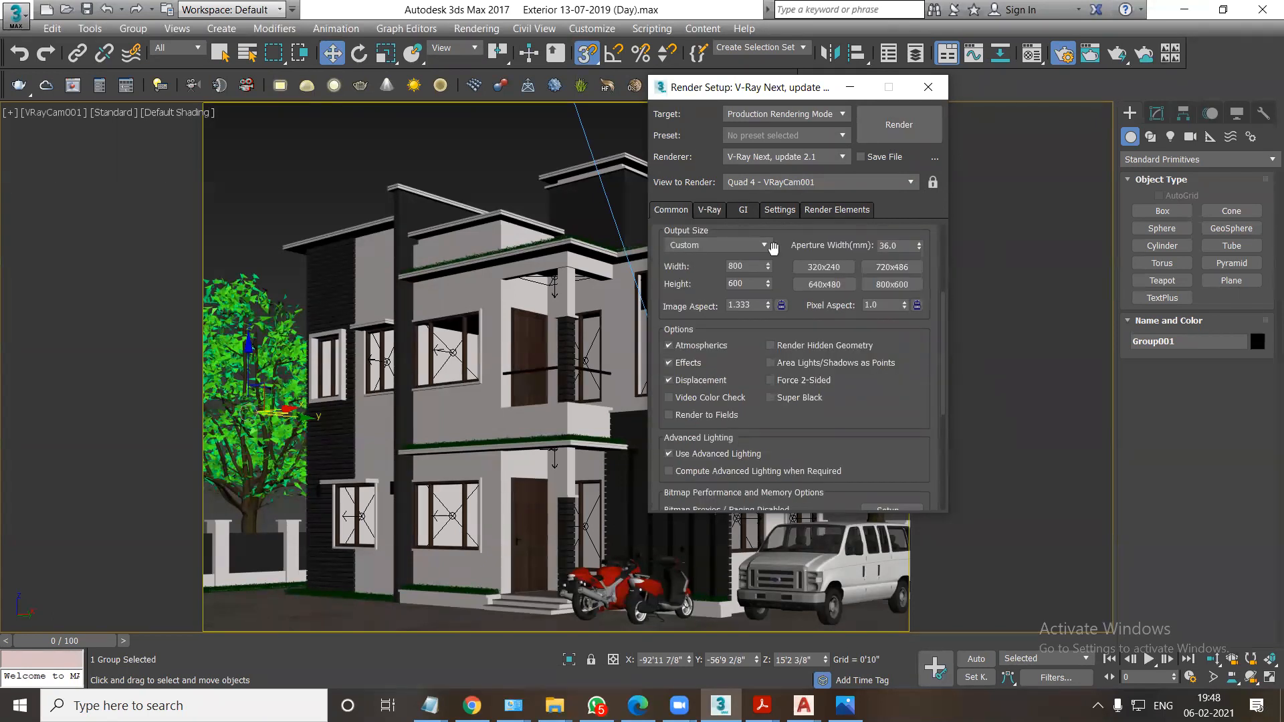
Render the VRayCam001 view, inspect the image in the enlarged frame window, and close the render windows and Render Setup.
left_click(899, 130)
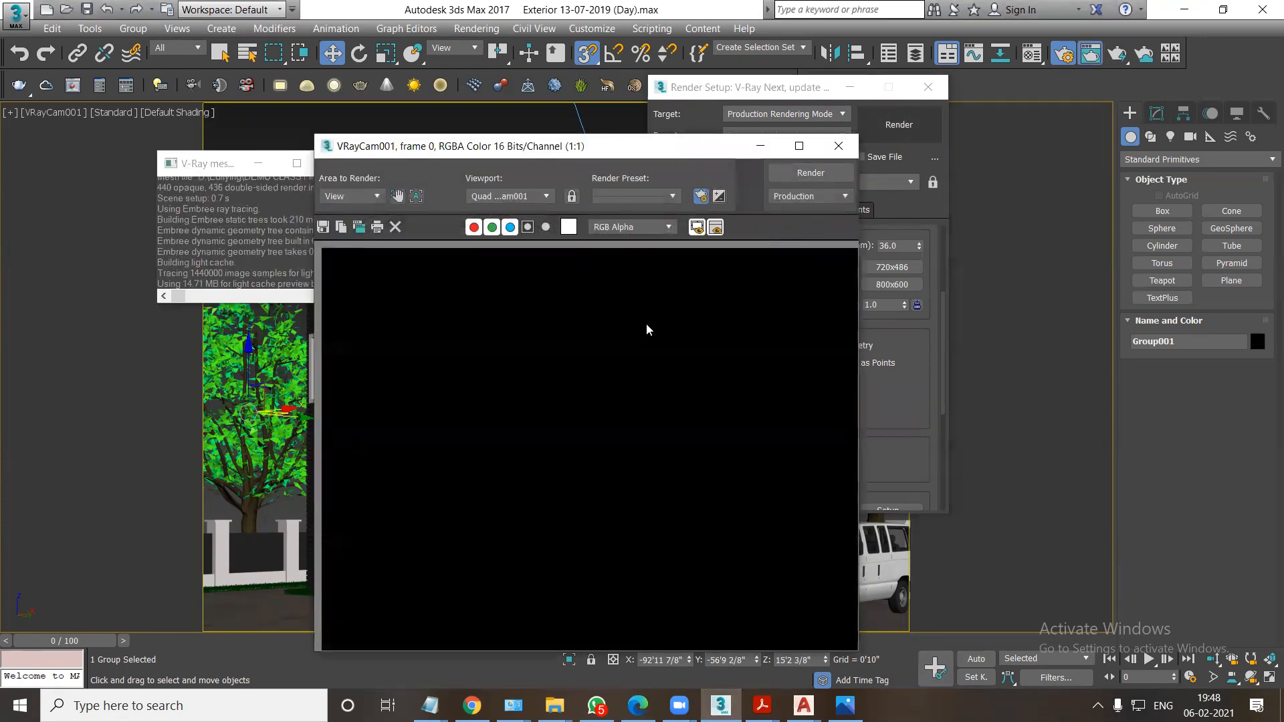
left_click(798, 146)
scroll(640, 490, "up", 2)
scroll(682, 454, "down", 2)
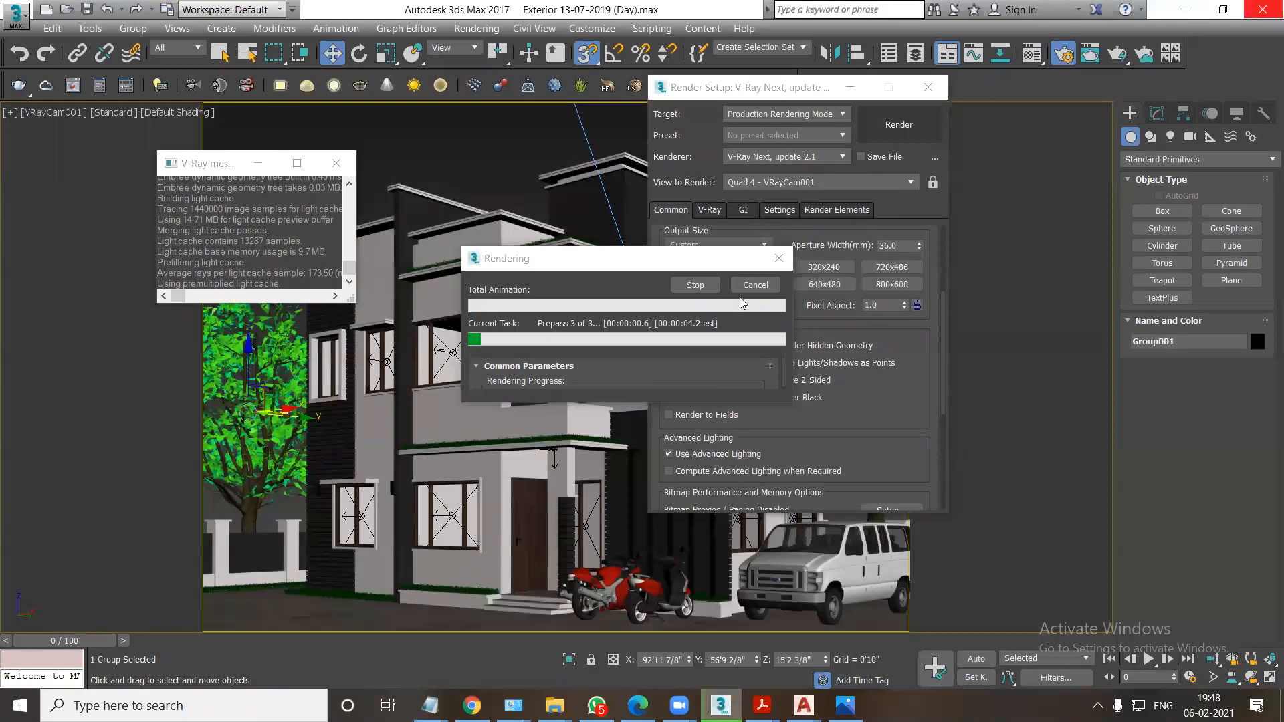
left_click(749, 288)
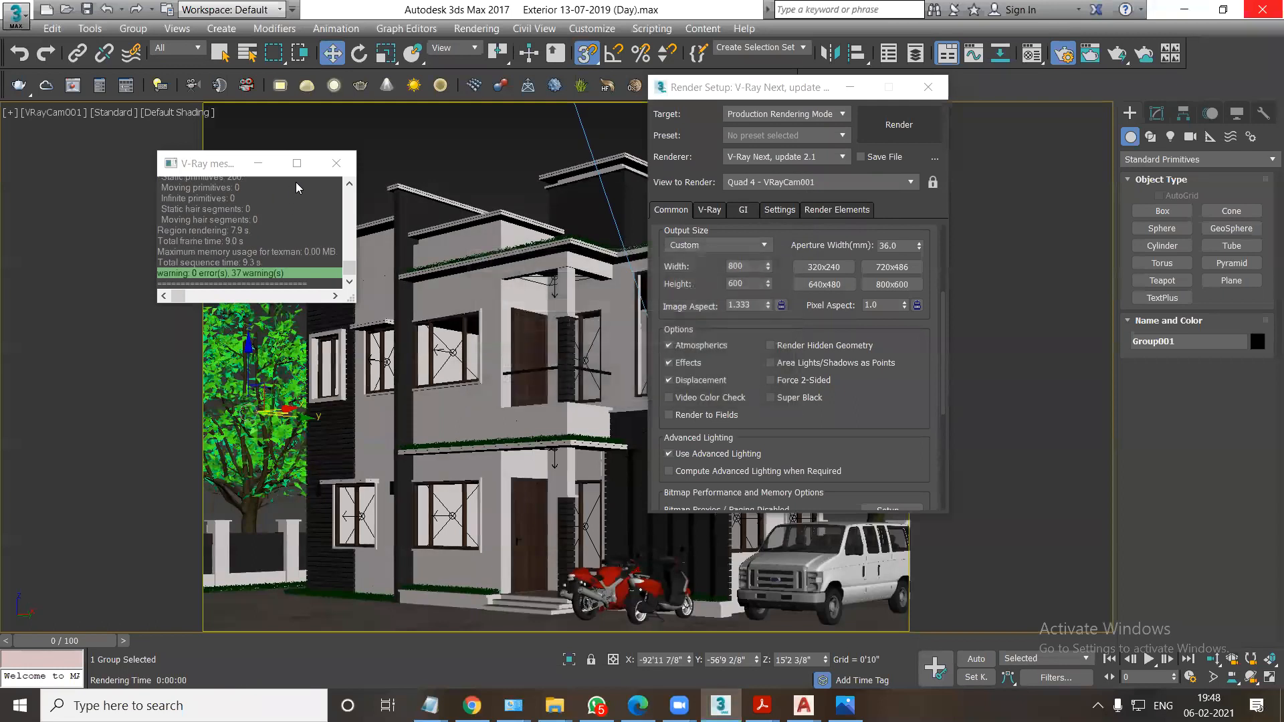
left_click(336, 164)
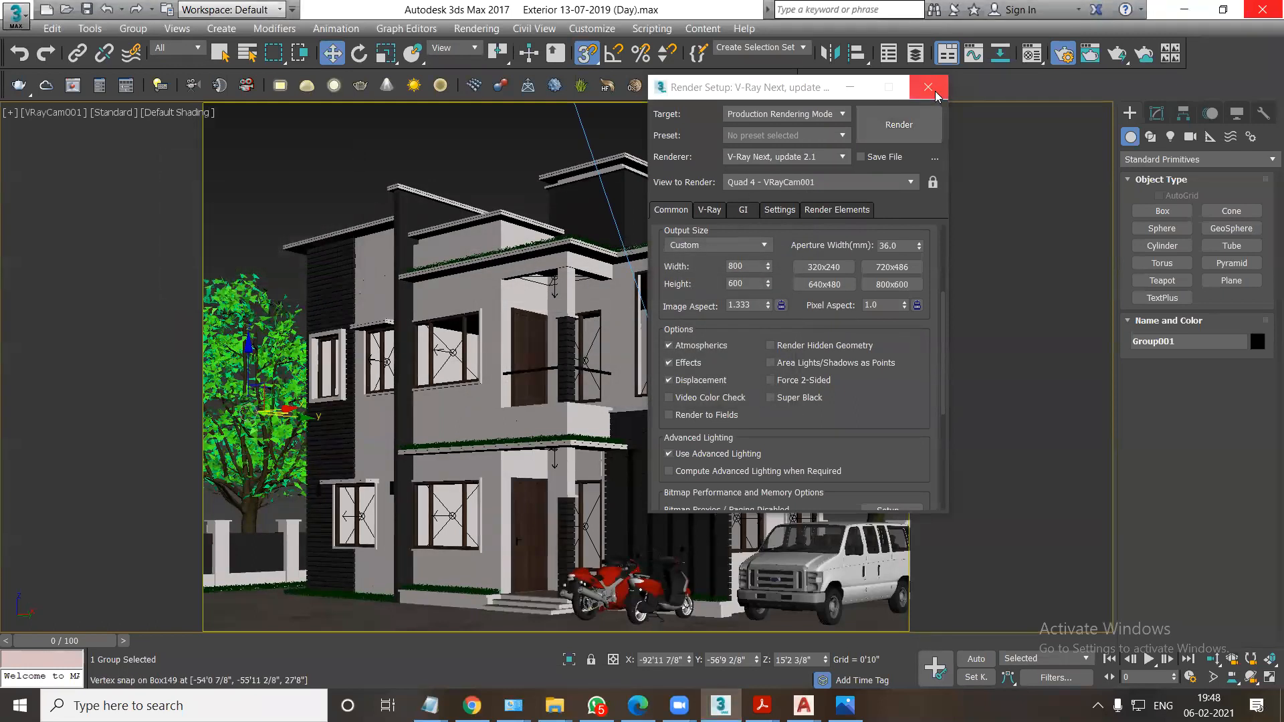
left_click(928, 87)
Switch the camera view to wireframe, delete the trees beside the house, and render the view again.
key("F3")
key("Delete")
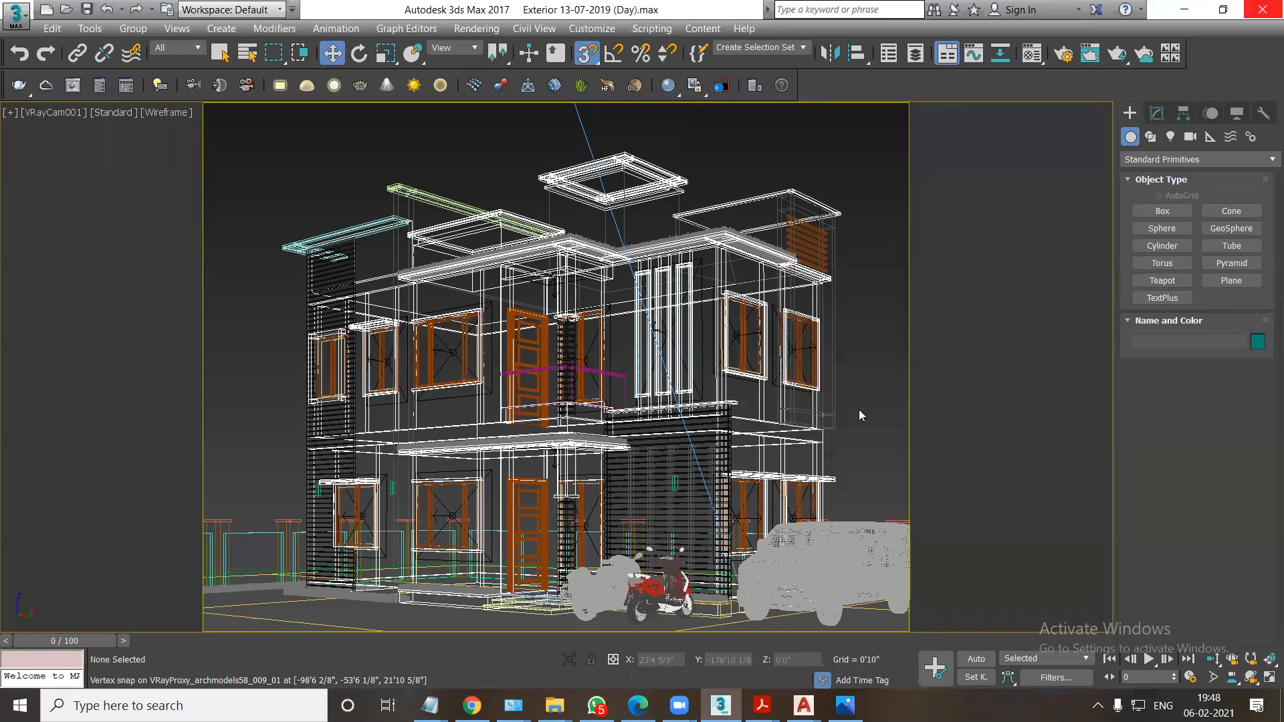
key("shift+q")
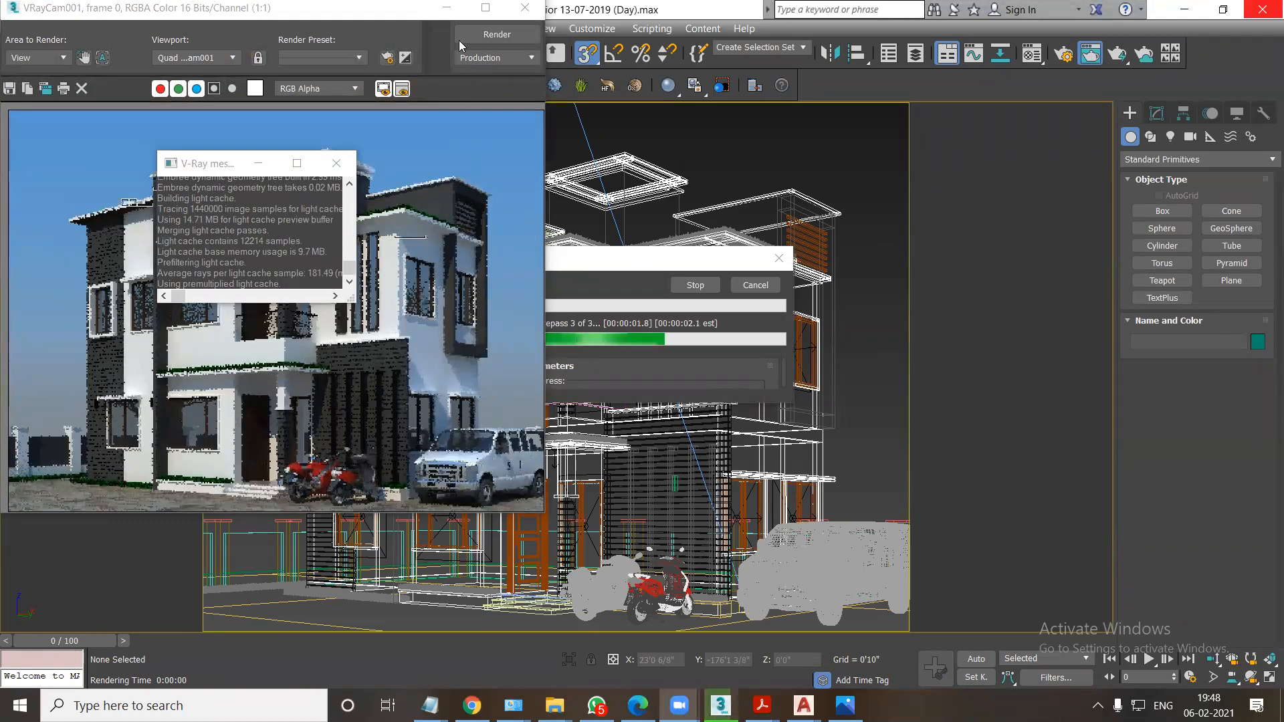
Enlarge the rendered frame window to check the image, close the render windows and cancel the running render.
left_click(486, 8)
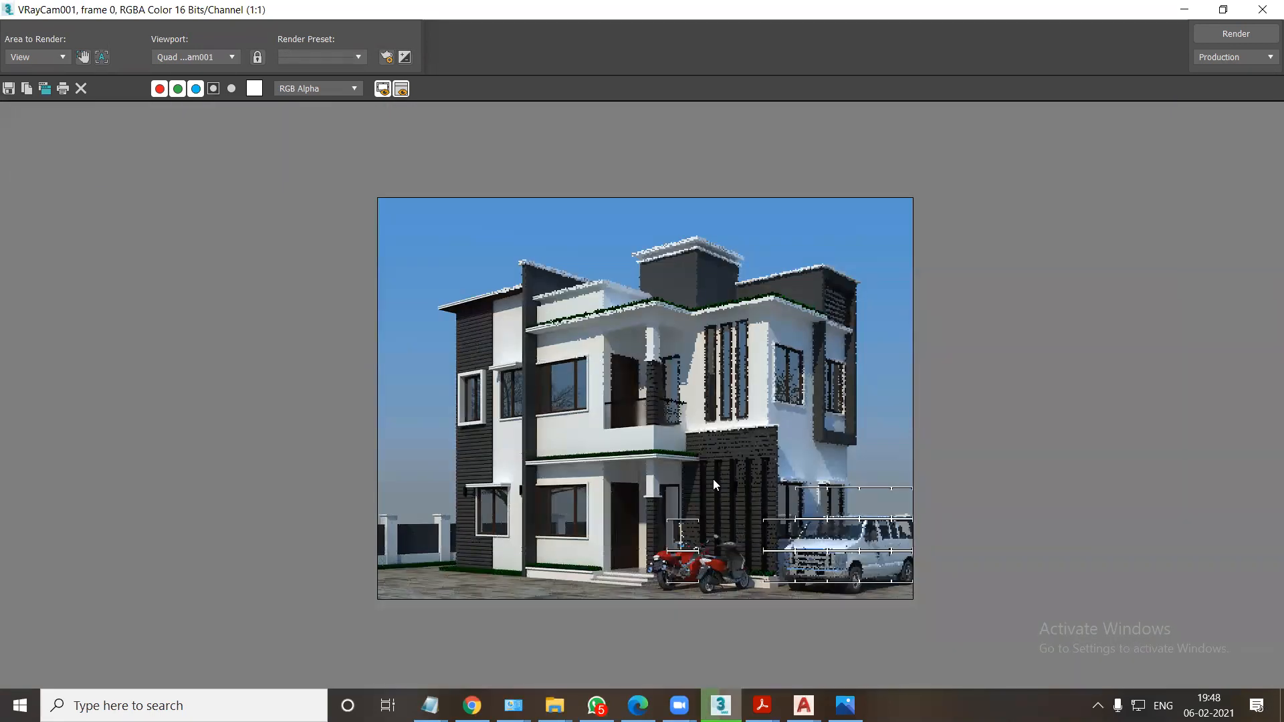
left_click(1262, 9)
left_click(335, 163)
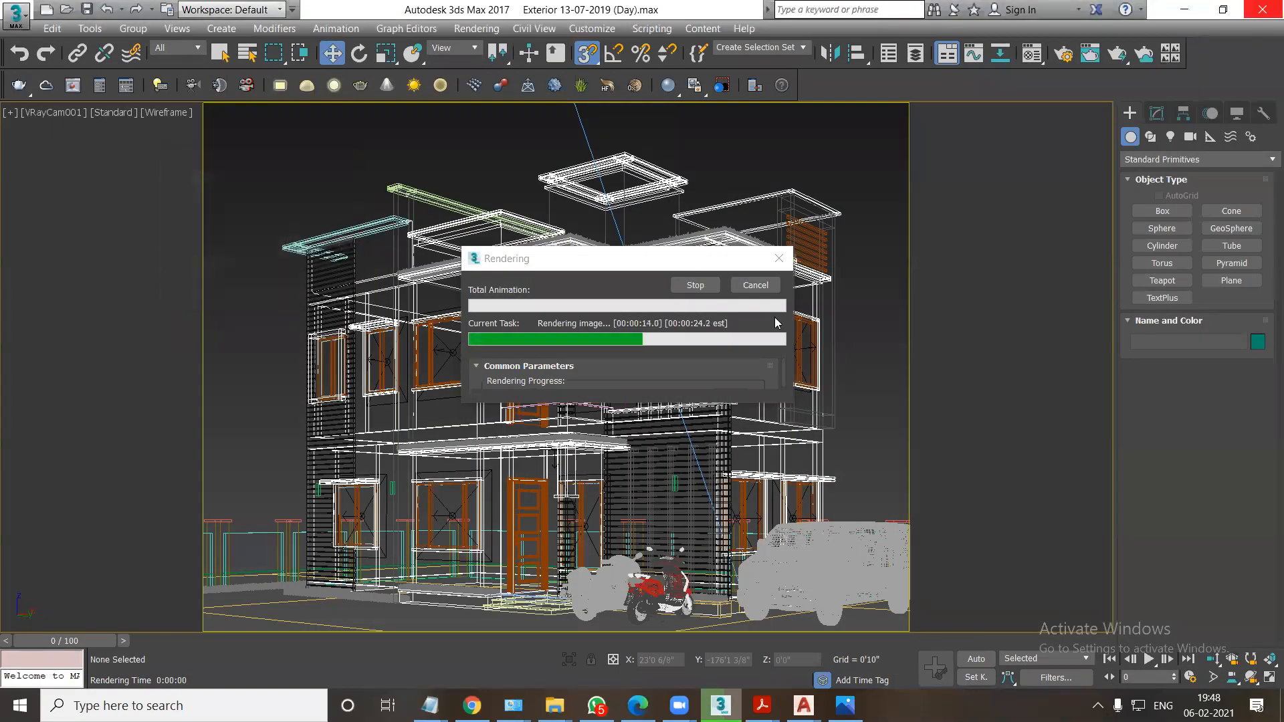
left_click(755, 288)
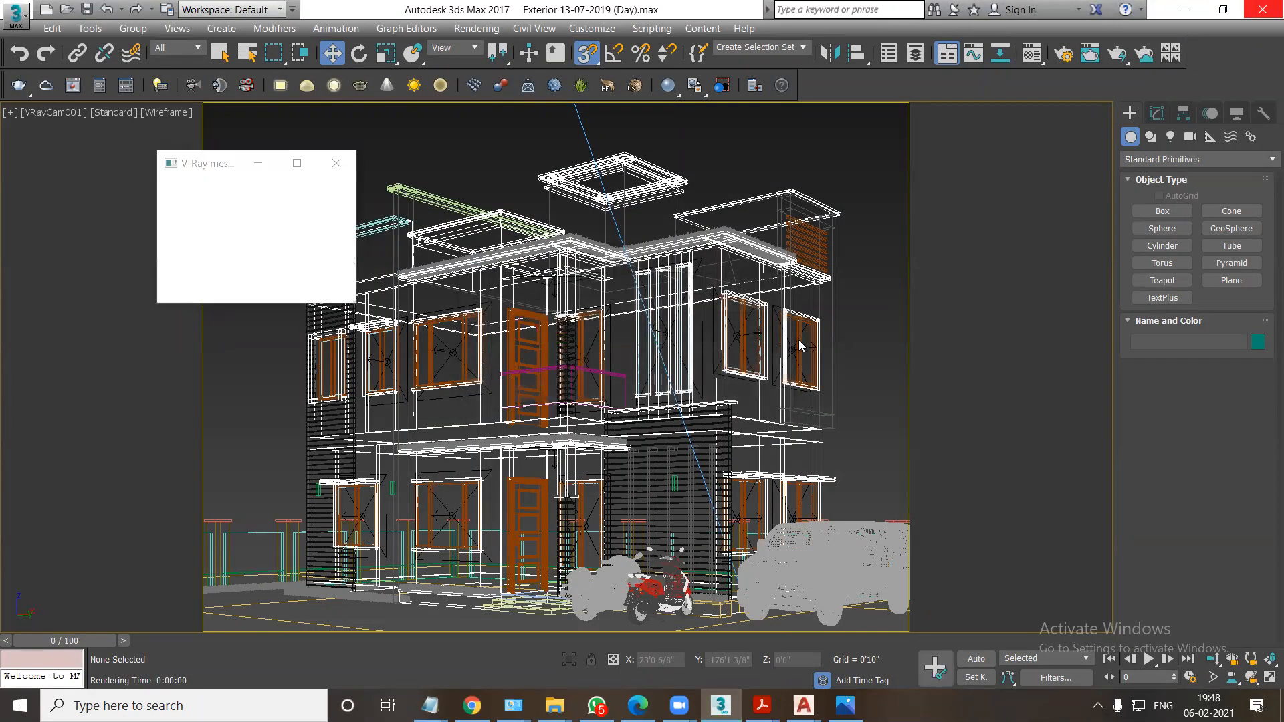
In Render Setup, delete the existing VRayRenderID render element and add the VRayRenderID and VRayWireColor elements.
left_click(1063, 55)
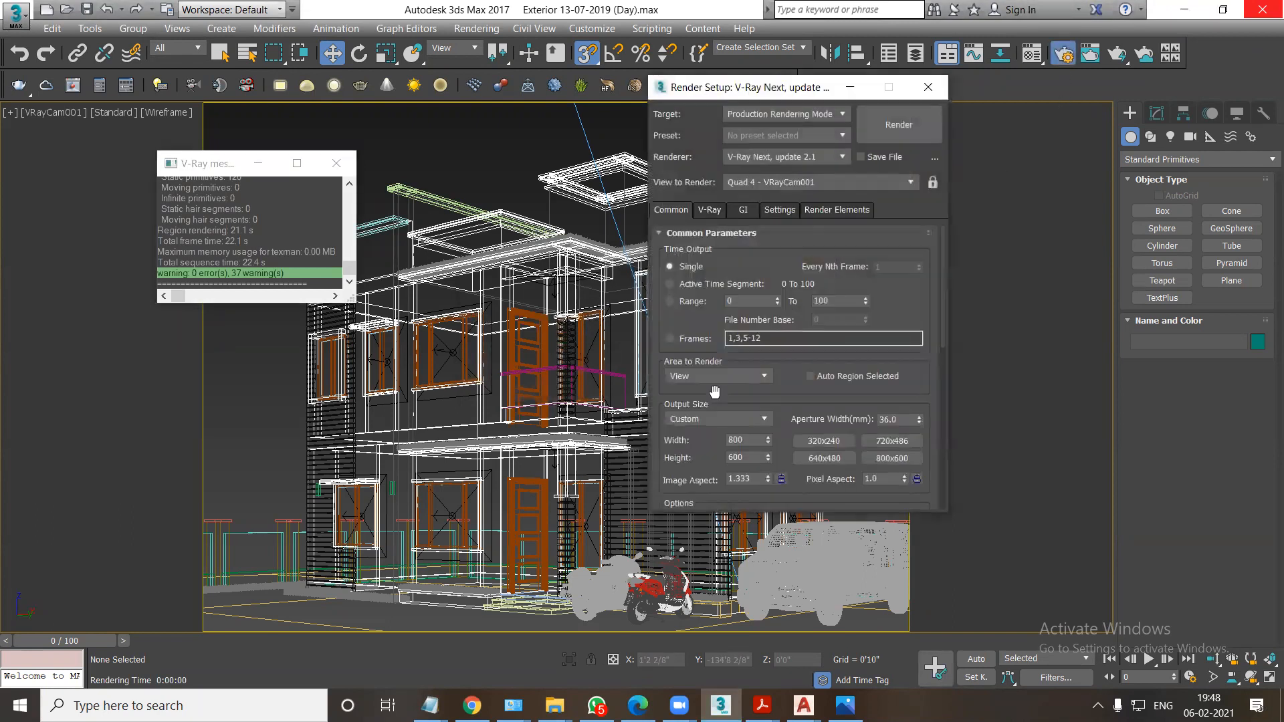
left_click(834, 210)
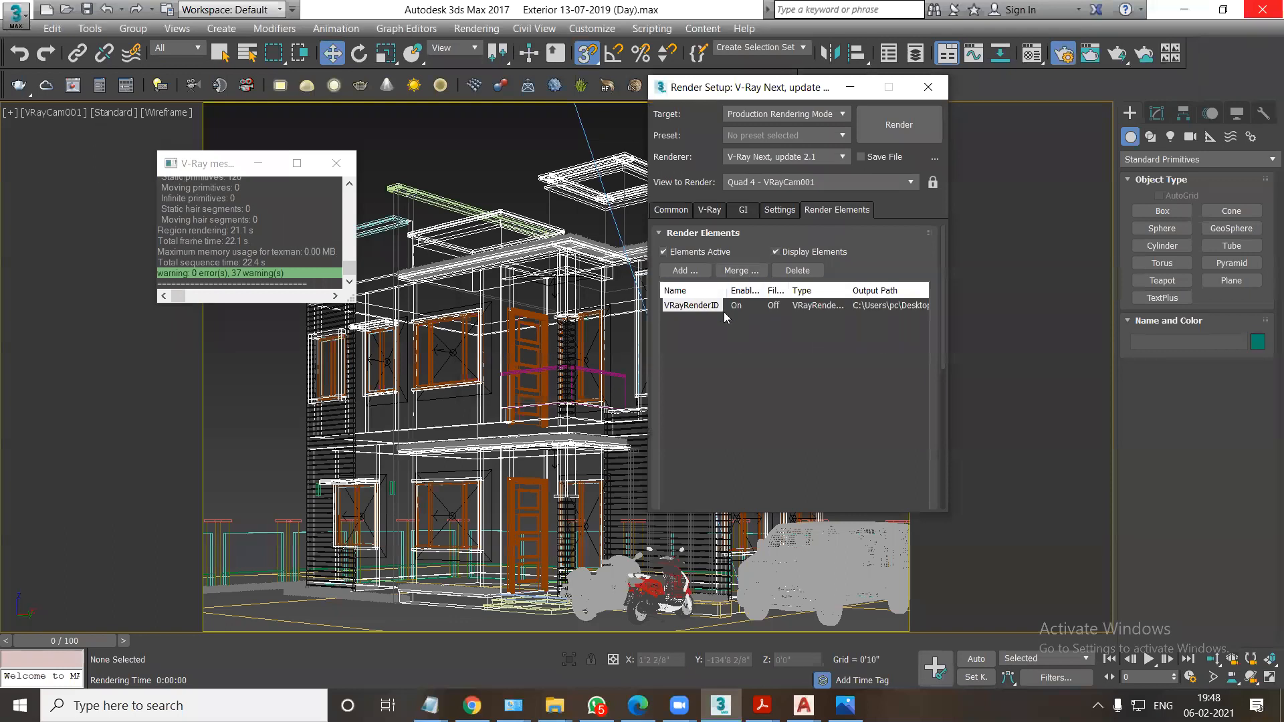
left_click(797, 271)
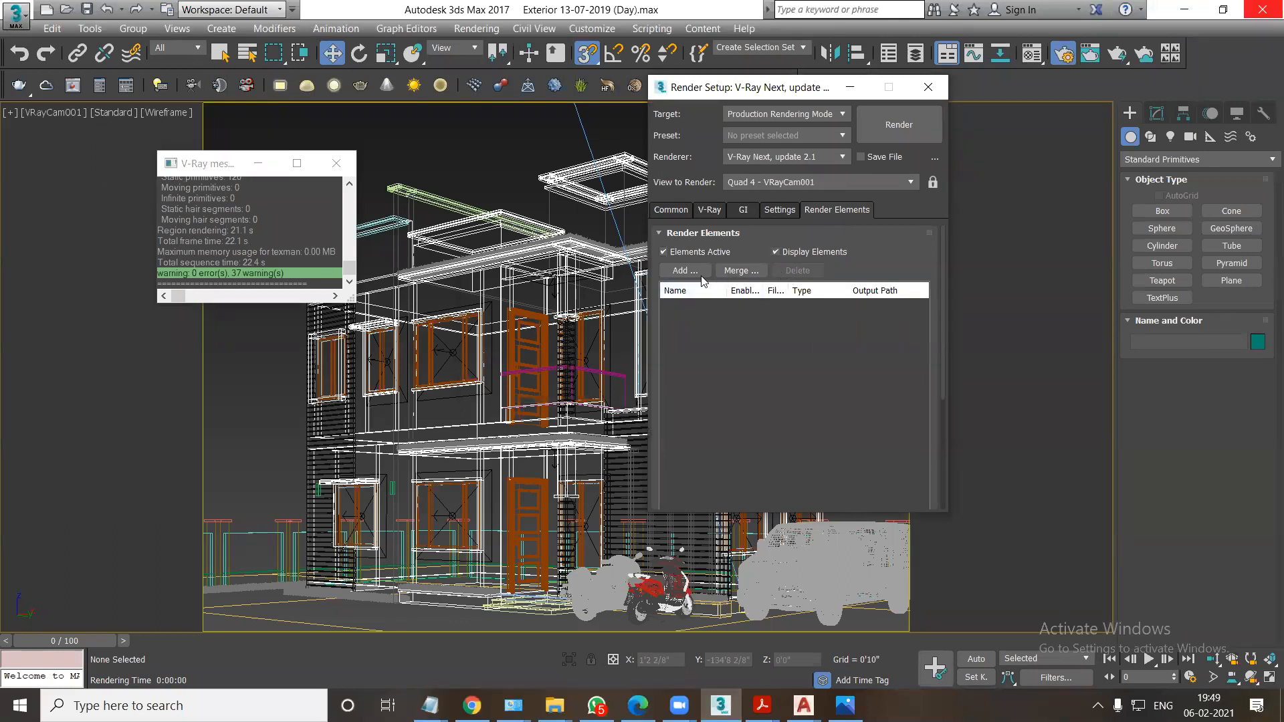
left_click(690, 272)
left_click_drag(935, 258, 937, 417)
left_click(697, 384)
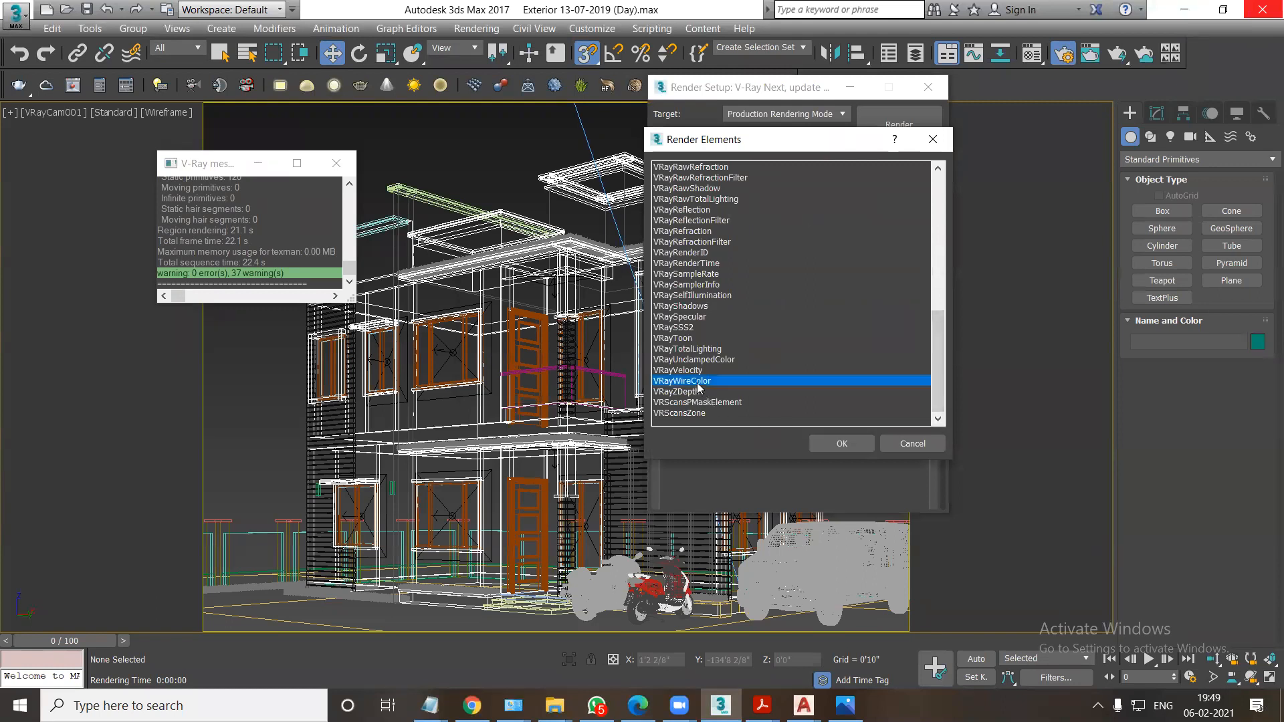
left_click(694, 253, "shift")
left_click(693, 255)
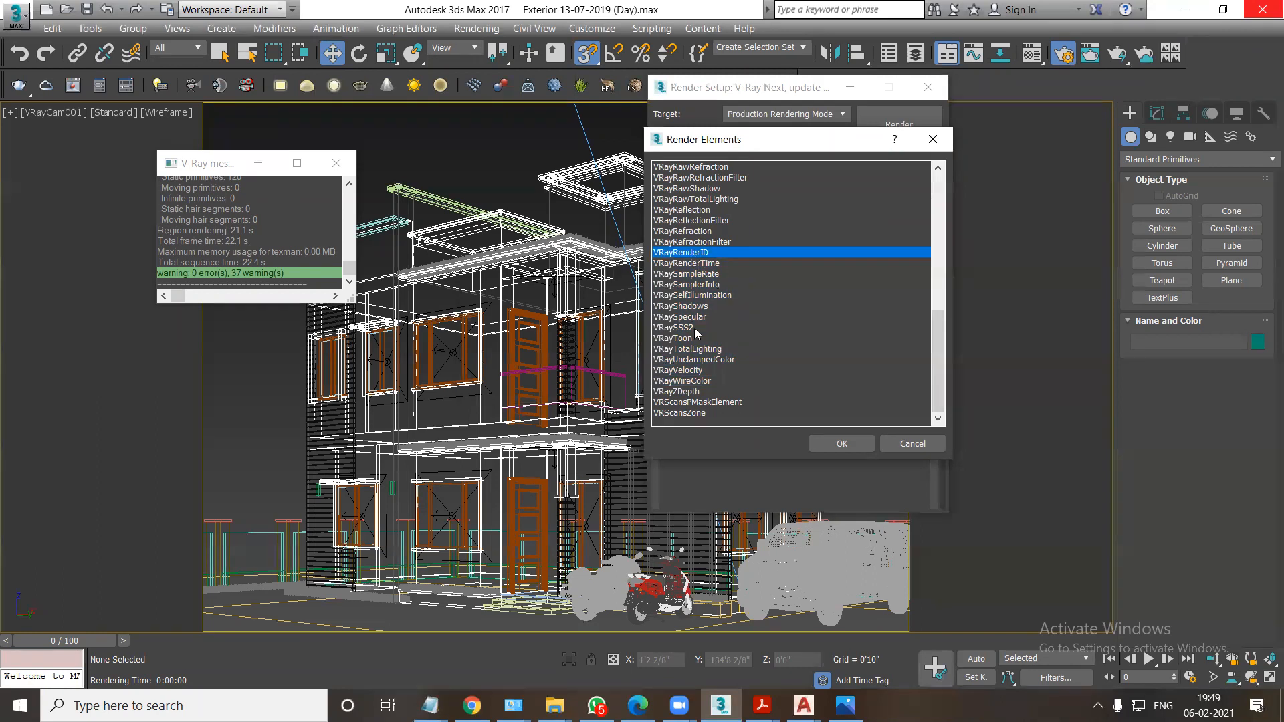
left_click(695, 380, "ctrl")
left_click(836, 444)
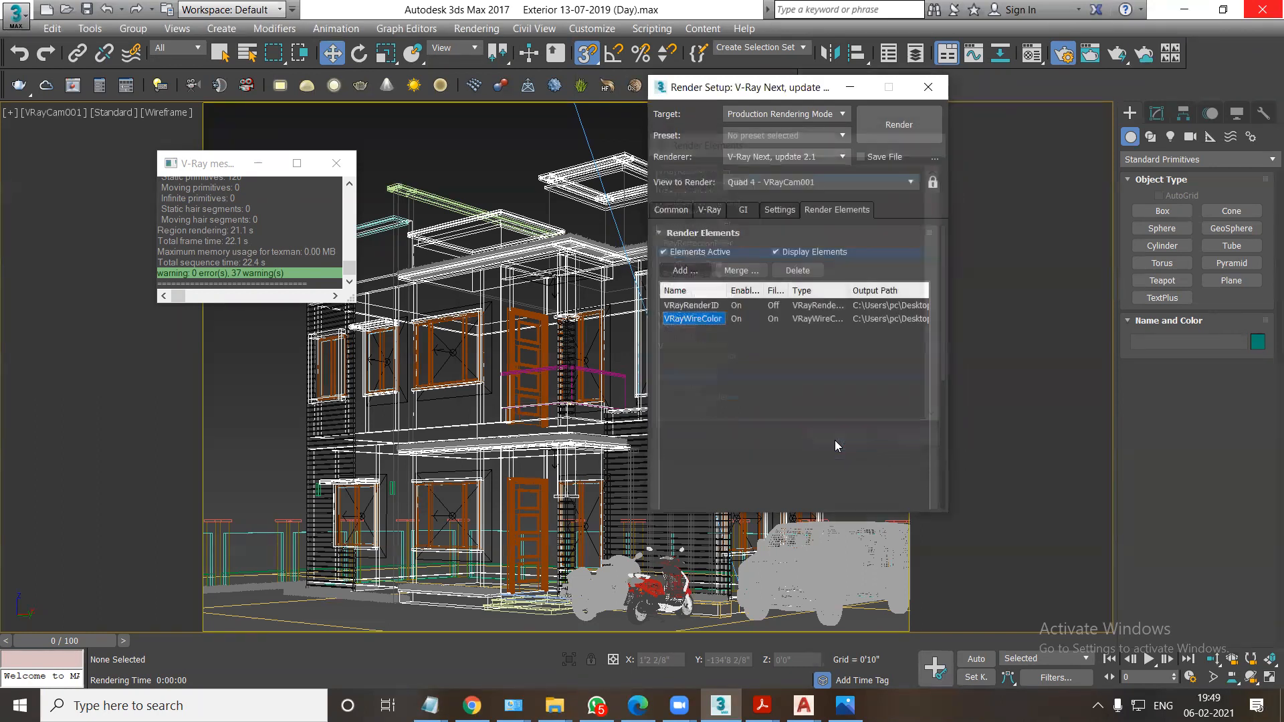
Render the VRayCam001 view, inspect it up close in the enlarged frame window, and dismiss the file-writing error dialogs.
left_click(671, 210)
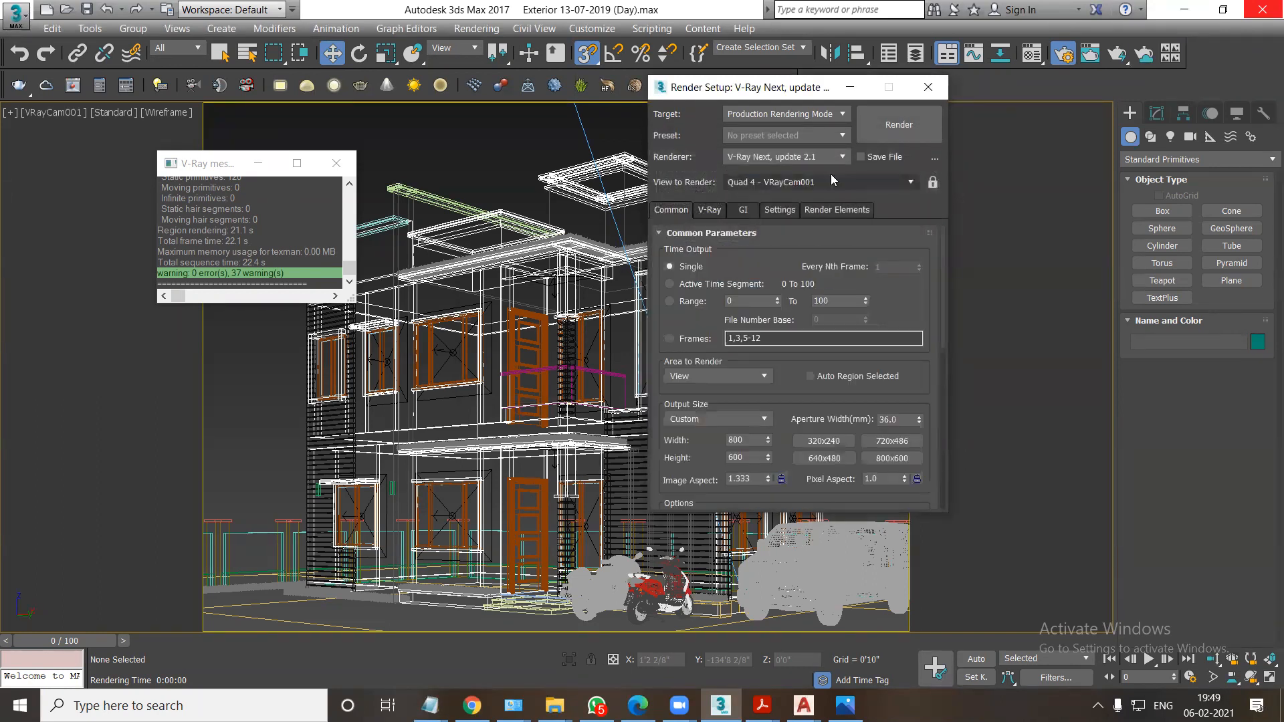
left_click(895, 127)
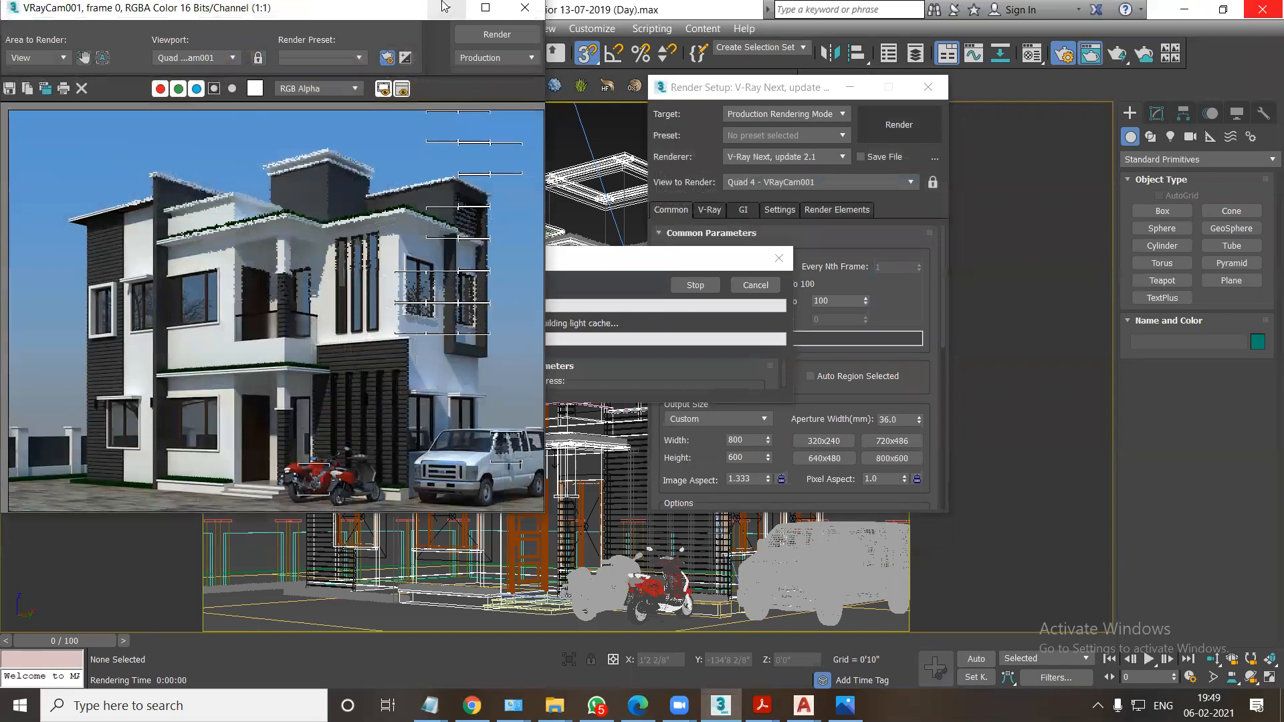
double_click(443, 5)
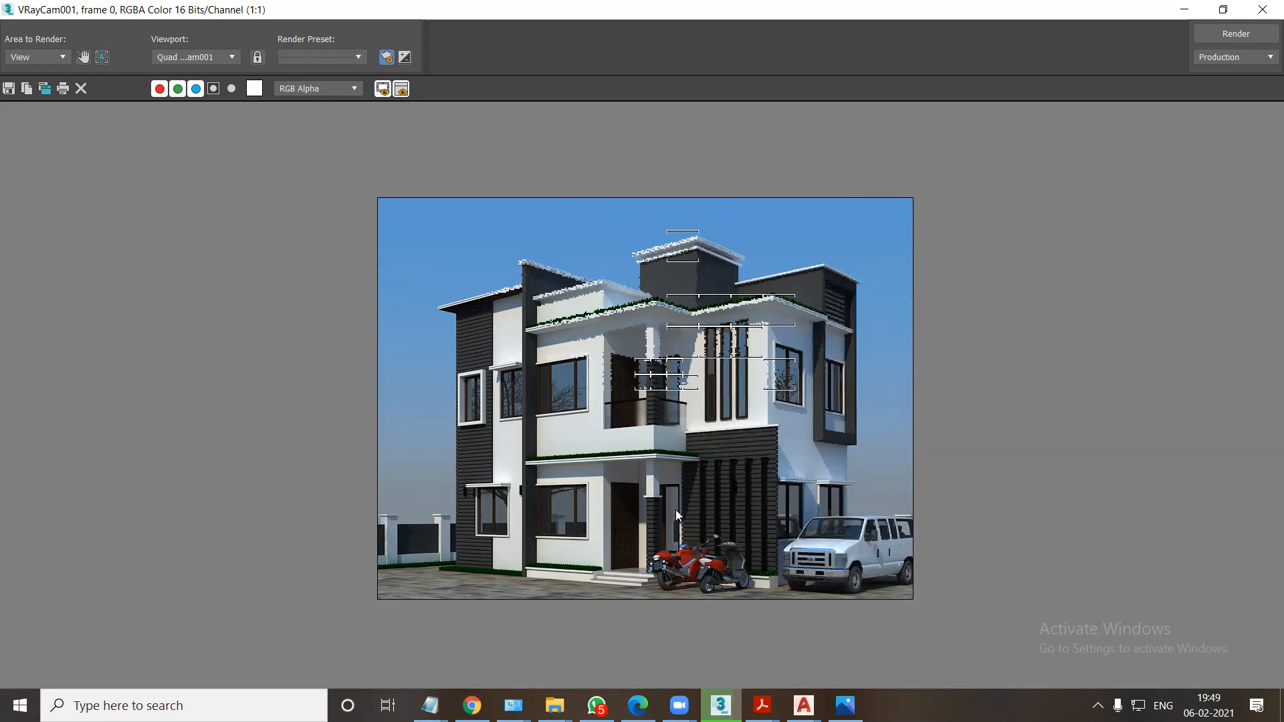
scroll(575, 435, "up", 5)
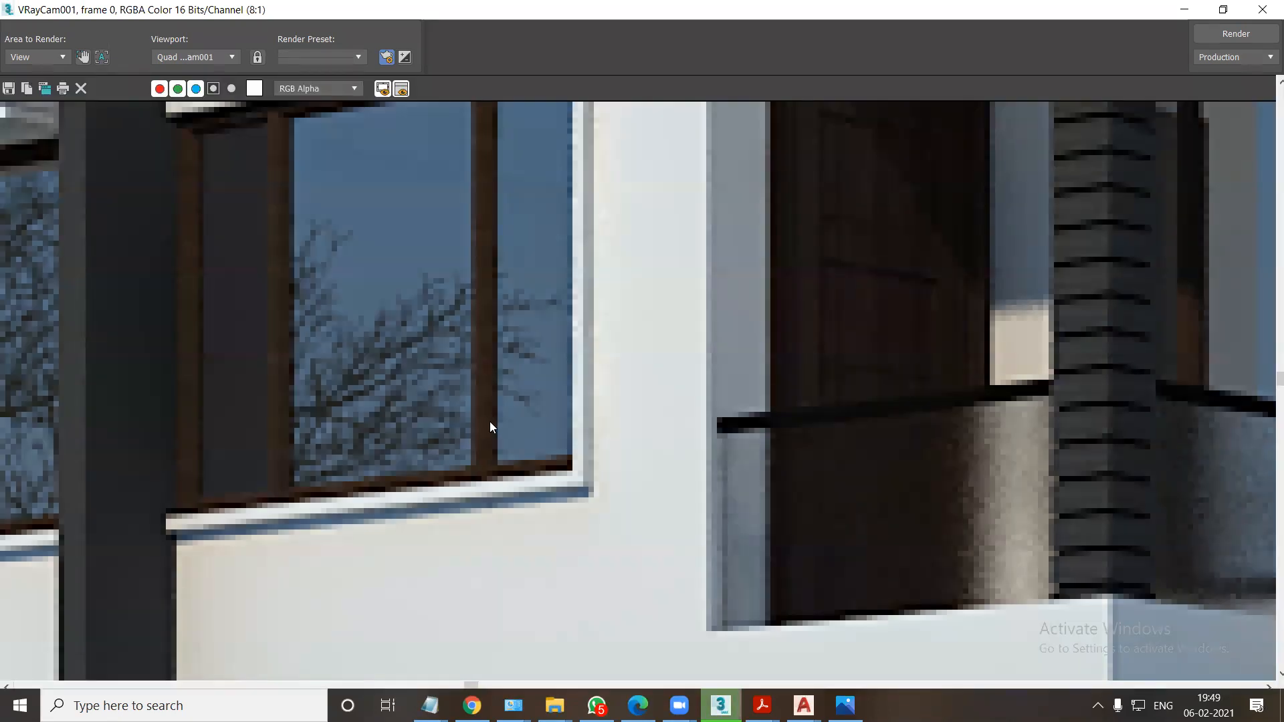
left_click(586, 401)
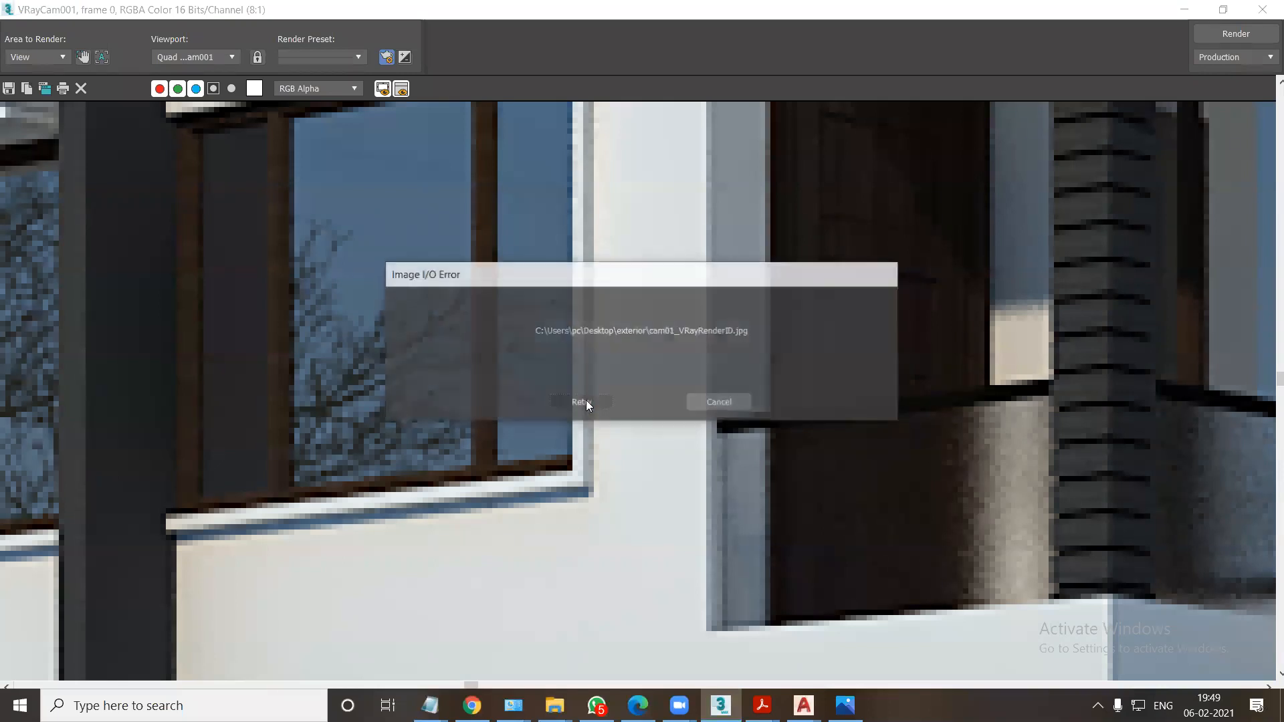
left_click(707, 407)
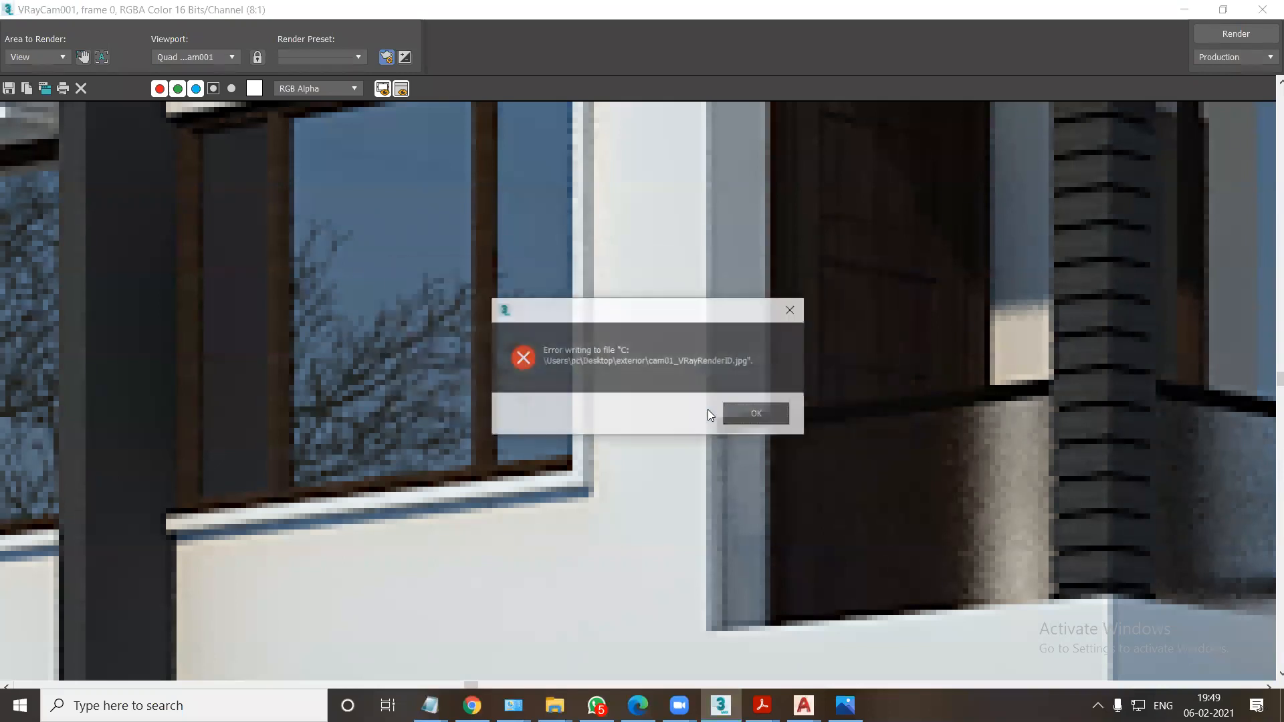
left_click(752, 413)
scroll(616, 398, "down", 5)
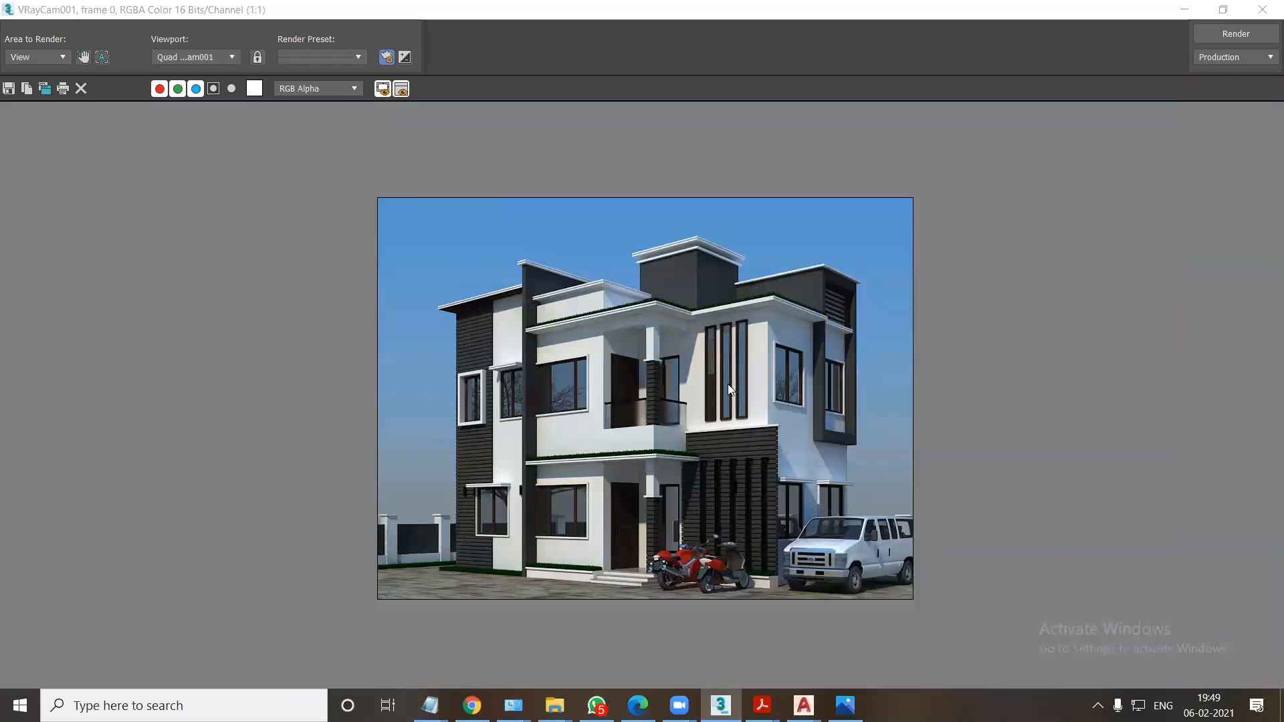
Save the rendered image as a JPEG file named EXT in the FGH folder with the default JPEG options.
left_click(9, 88)
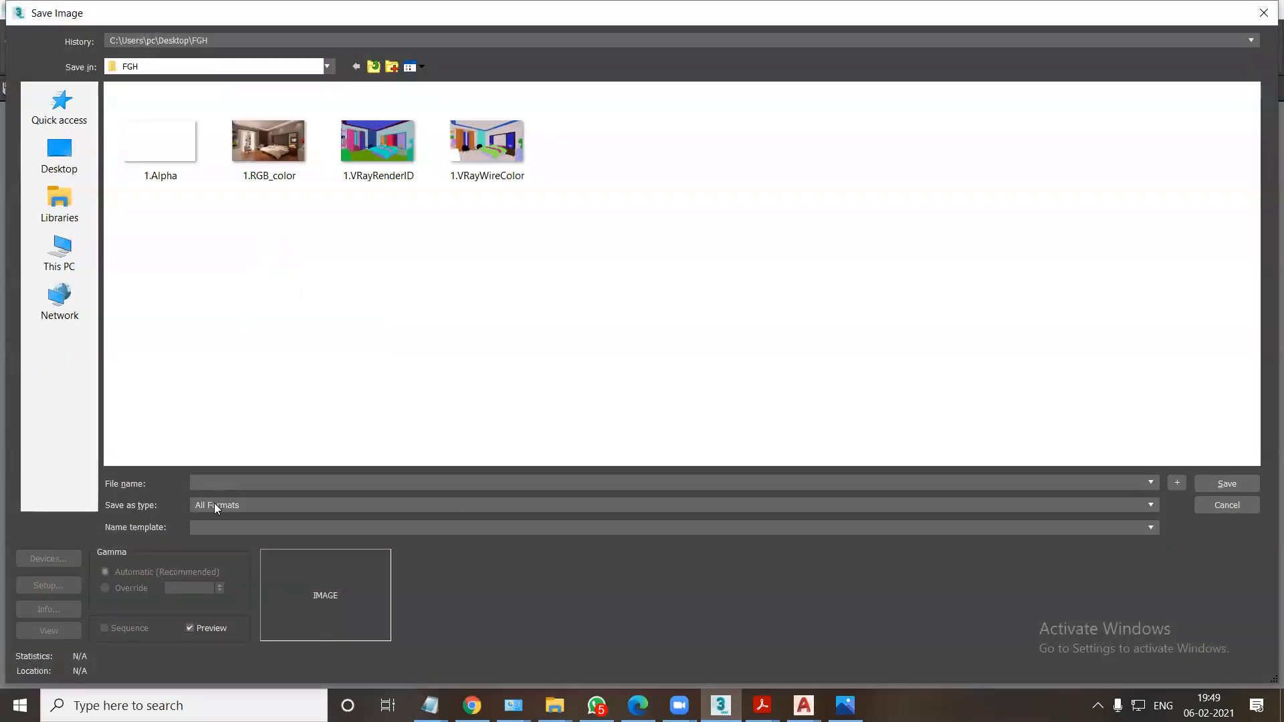
left_click(214, 504)
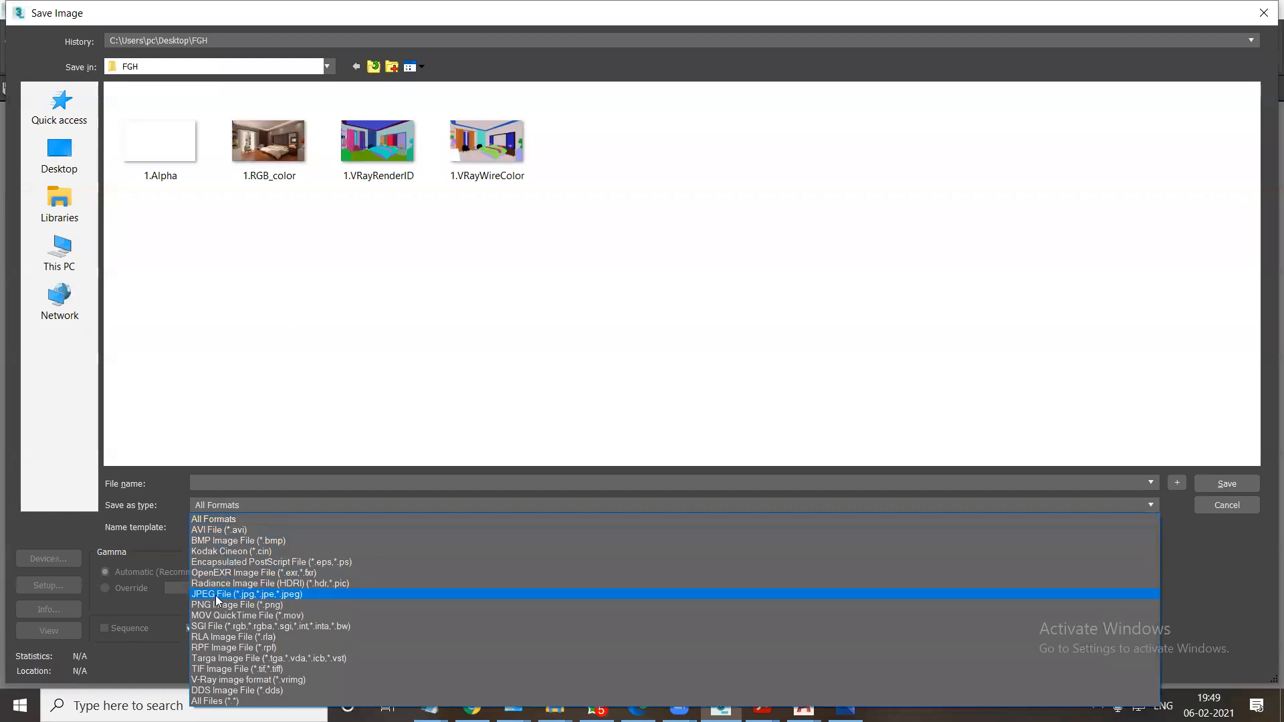
left_click(216, 595)
left_click(222, 481)
type("EXT")
key("Return")
key("Return")
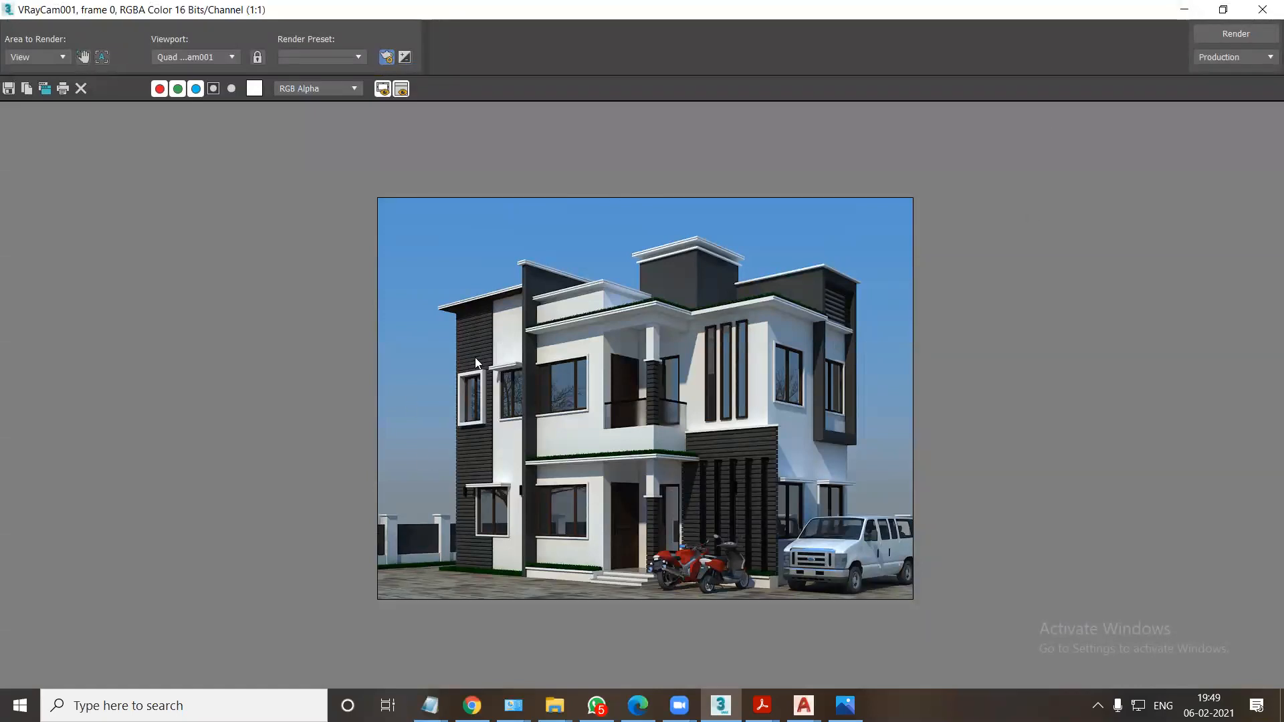
Close the rendered frame window, the V-Ray messages window and Render Setup.
left_click(47, 57)
left_click(201, 187)
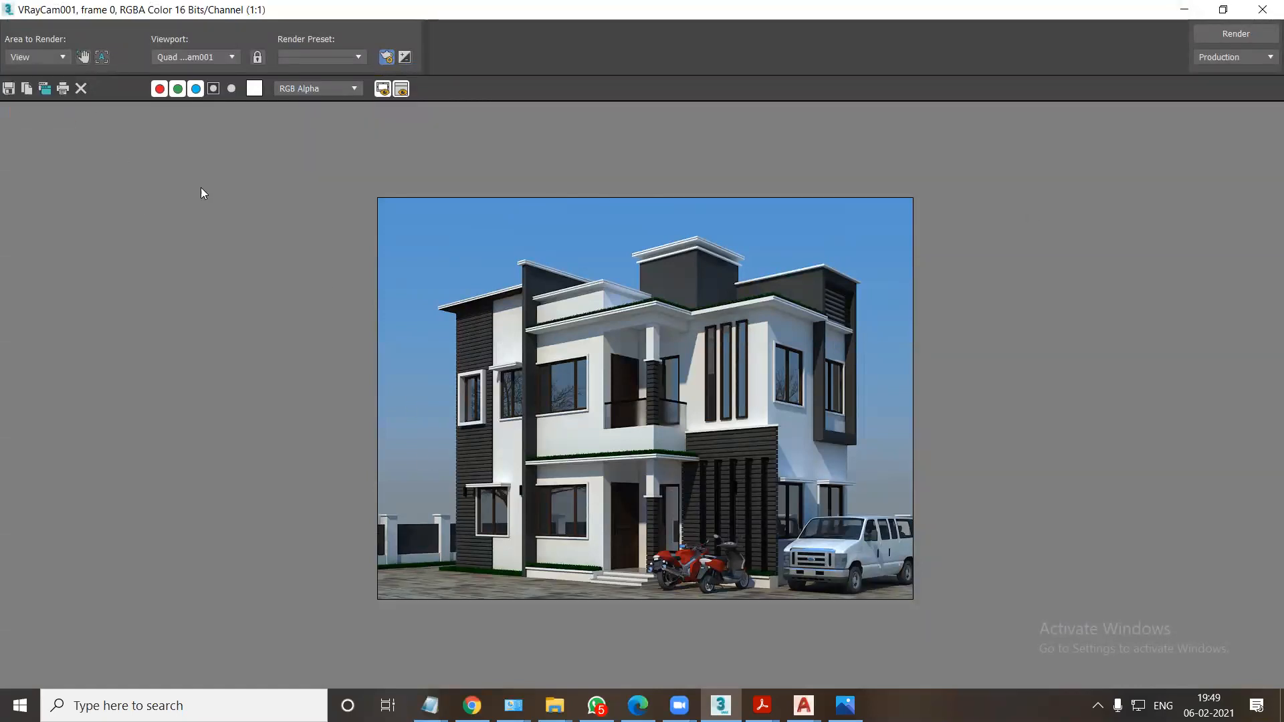
left_click(1261, 11)
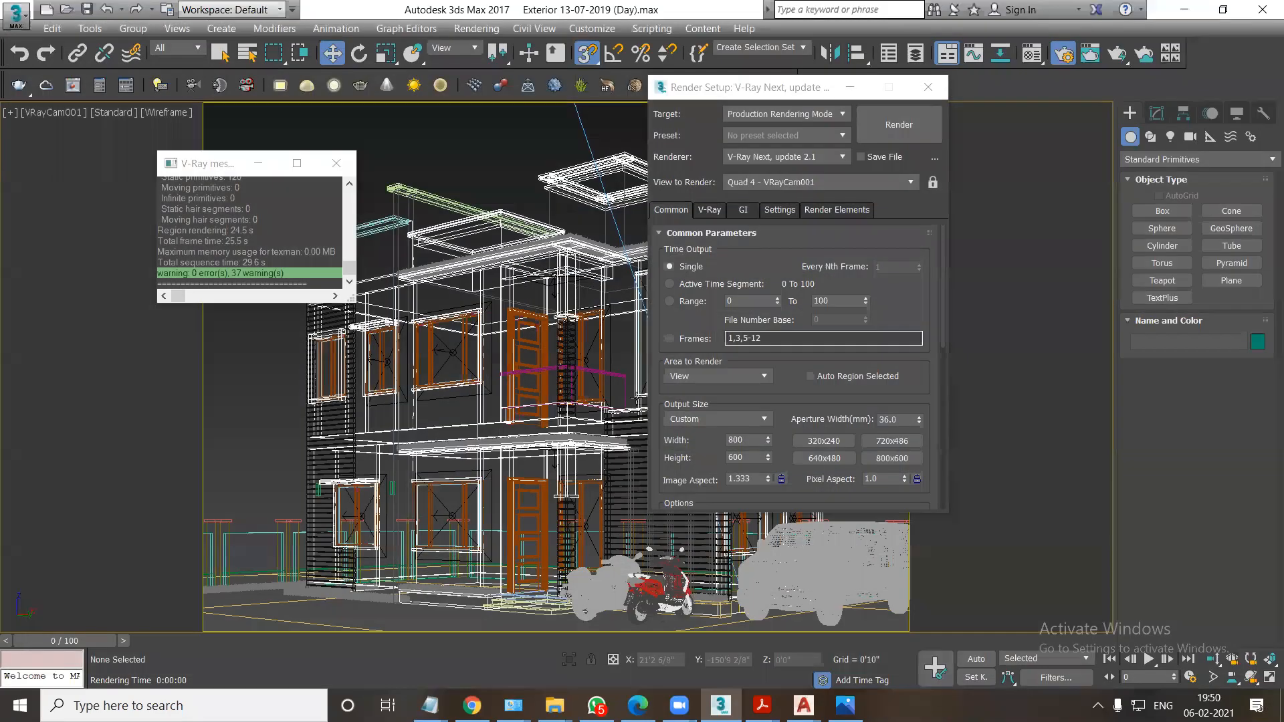
left_click(336, 164)
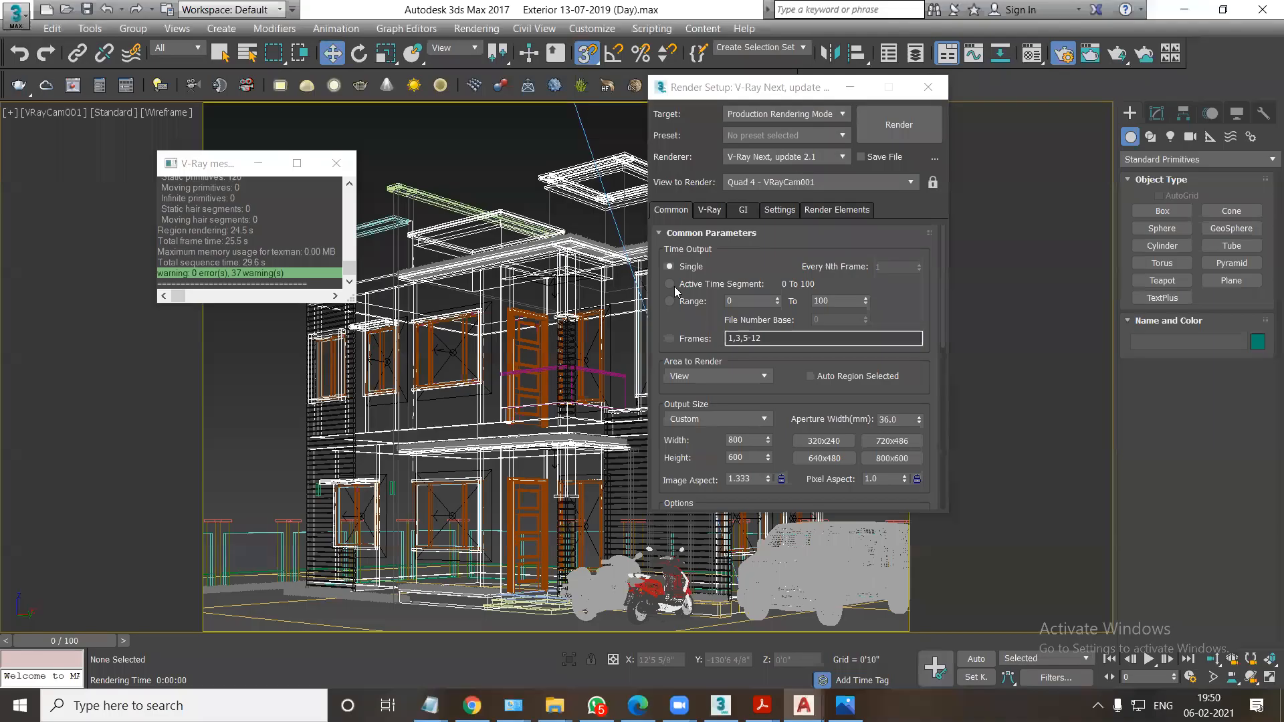
left_click(928, 87)
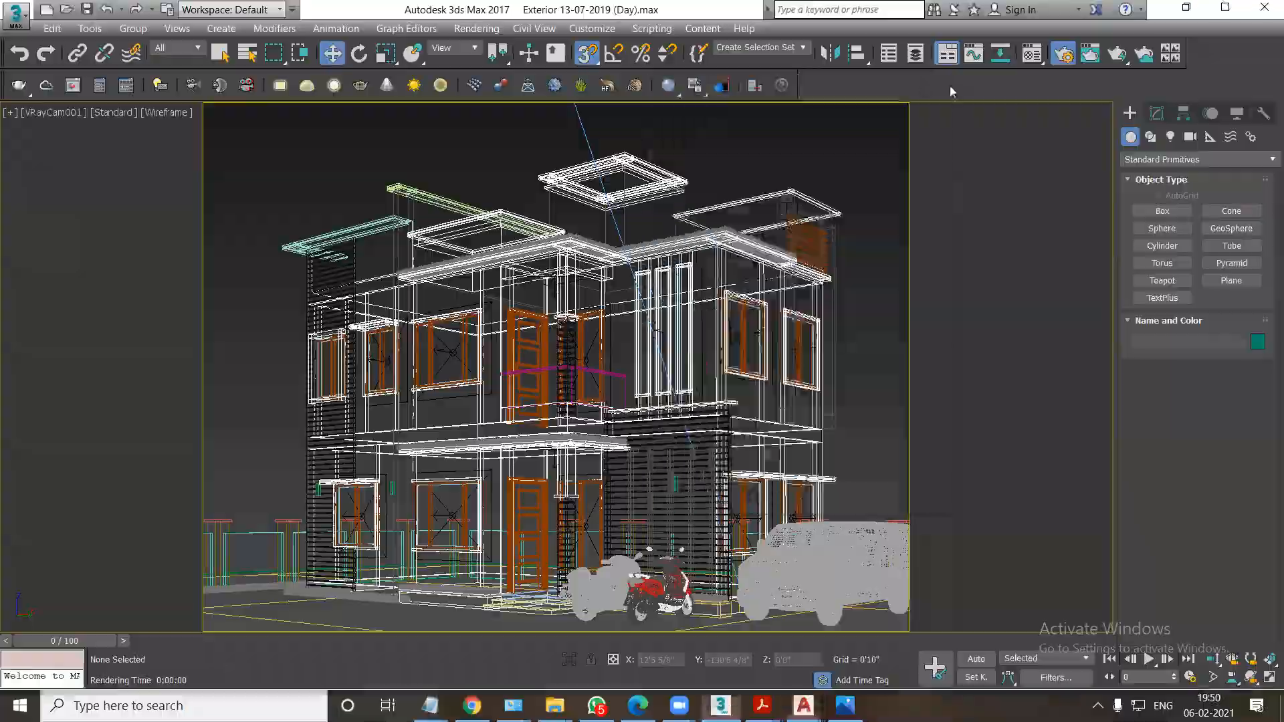
Find Adobe Photoshop CS6 (64 Bit) through the Windows search and launch it.
key("super+d")
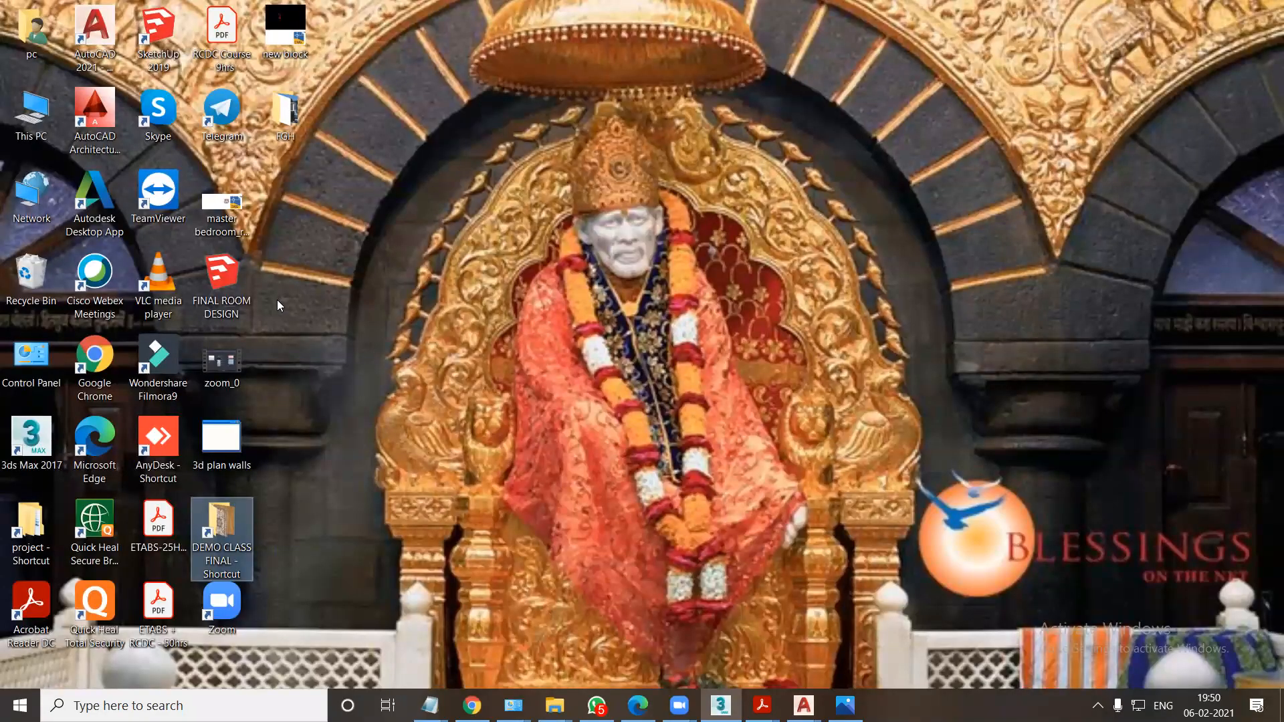
left_click(223, 619)
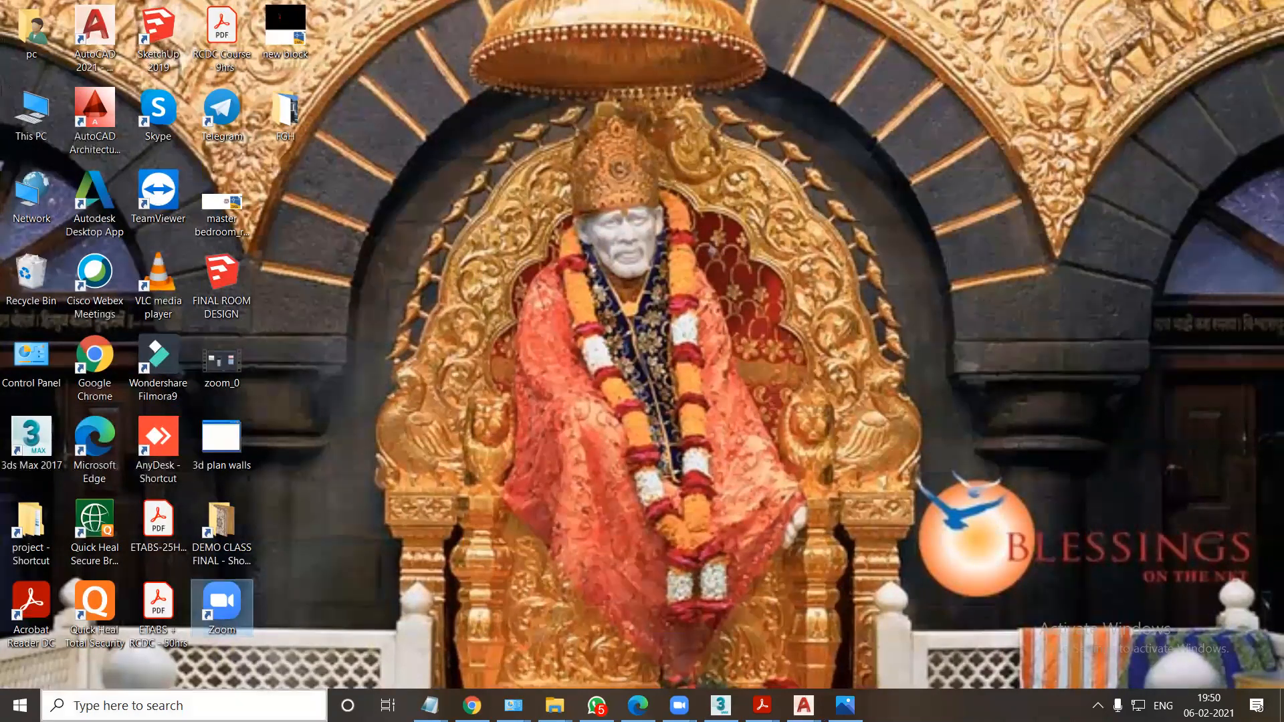
key("super+s")
type("PHO")
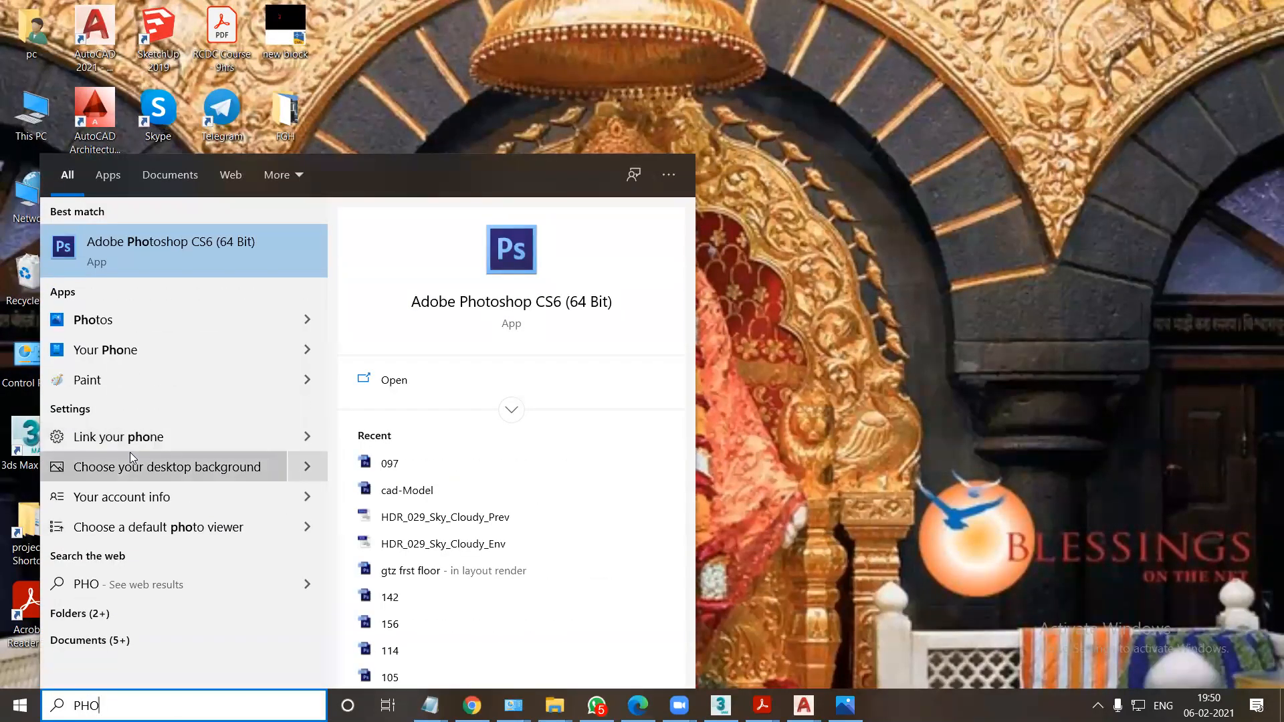
type("TO")
left_click(180, 251)
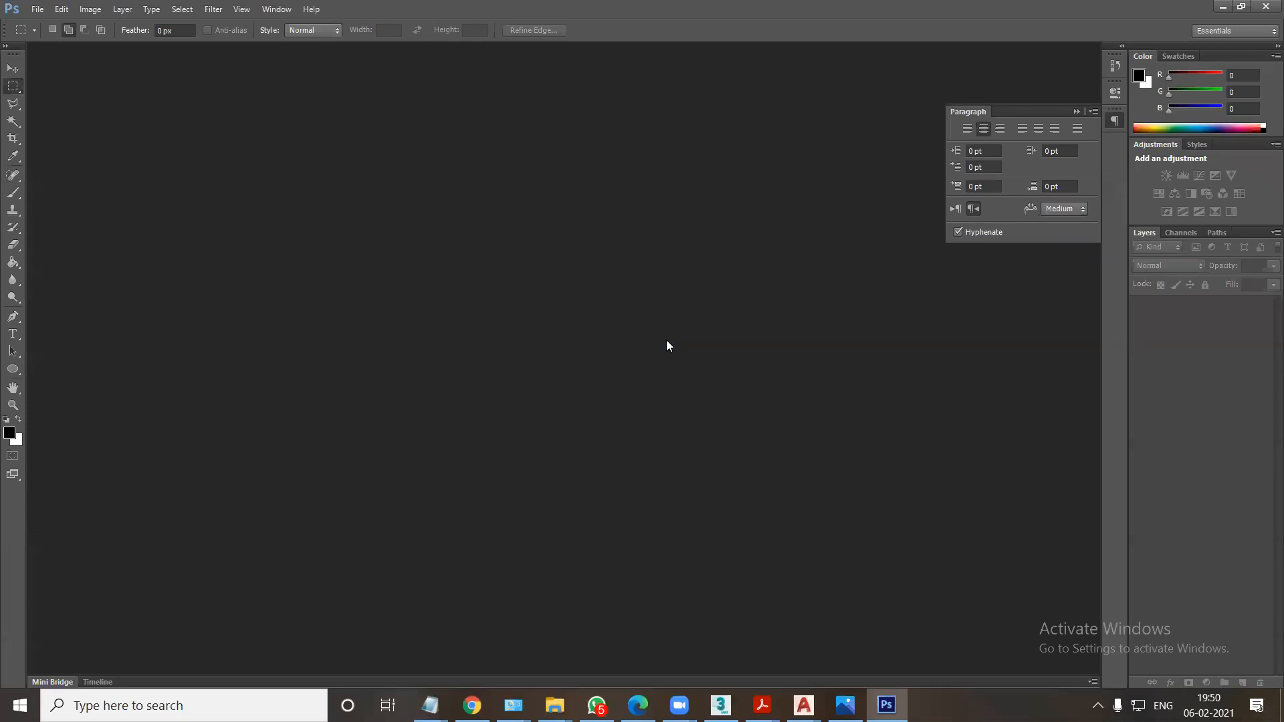
Return to the desktop and open the photoshop work folder inside DEMO CLASS FINAL > photoshop.
key("super+d")
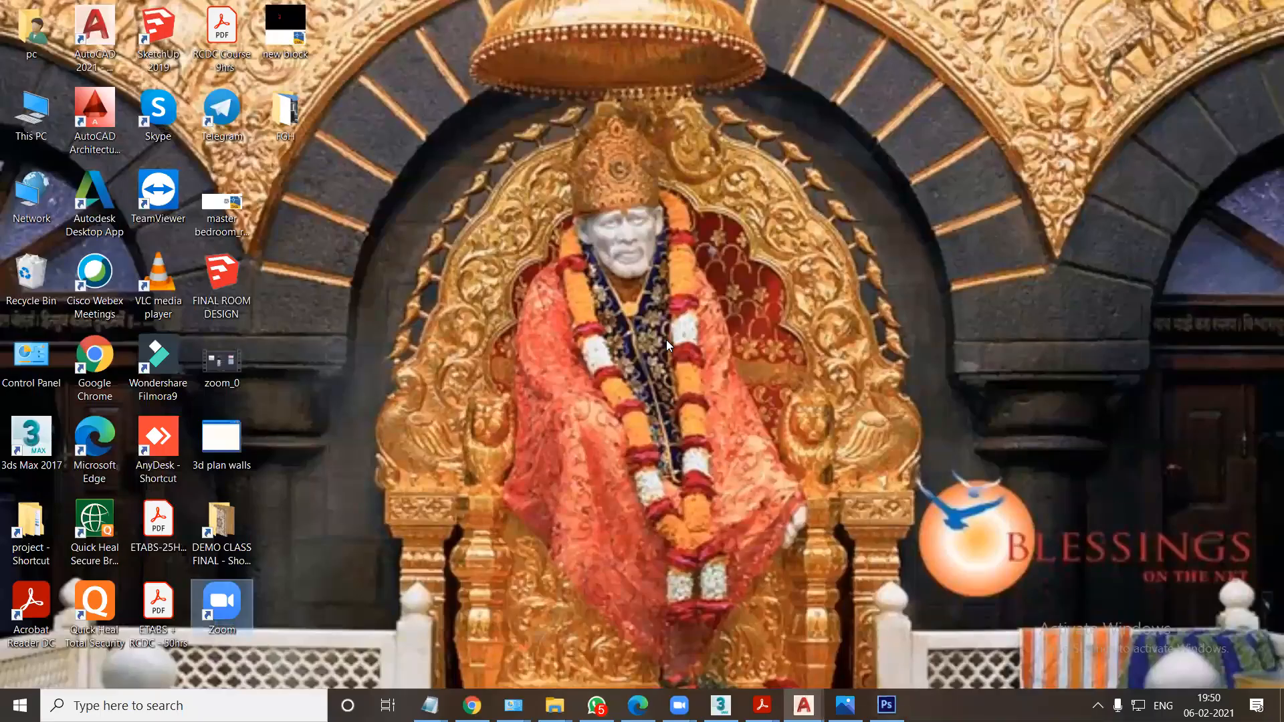
double_click(224, 525)
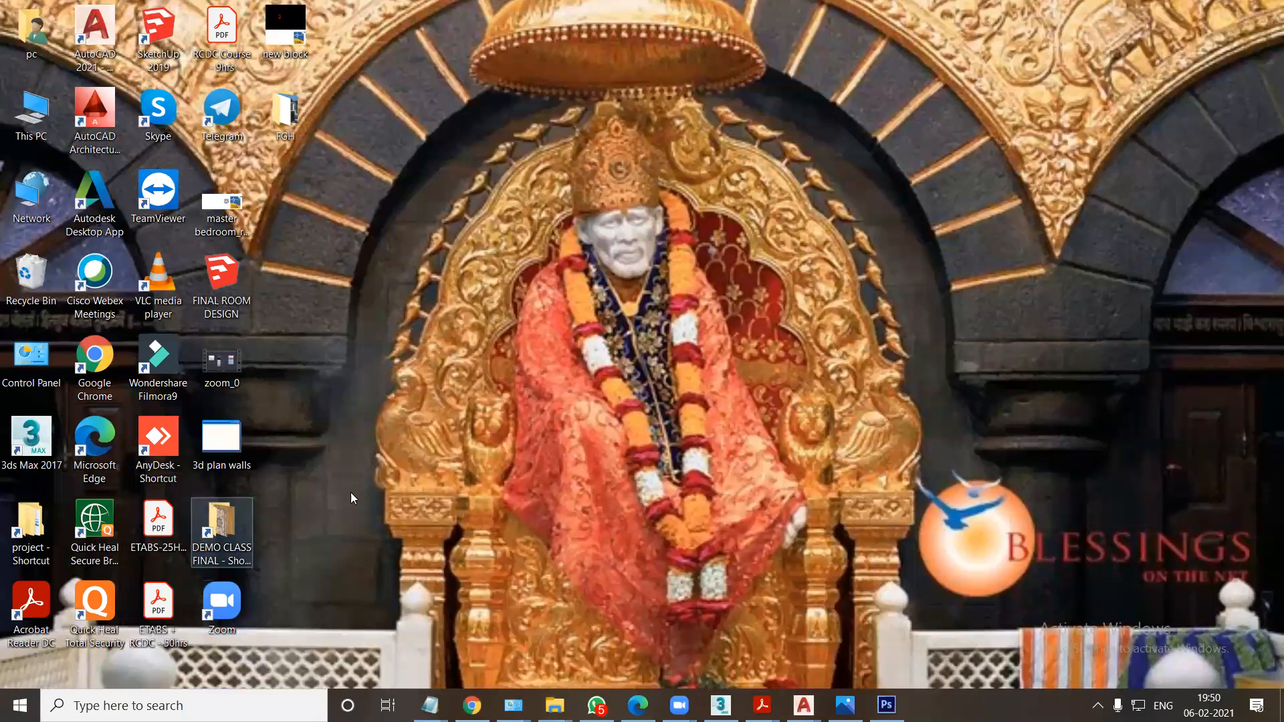
double_click(474, 226)
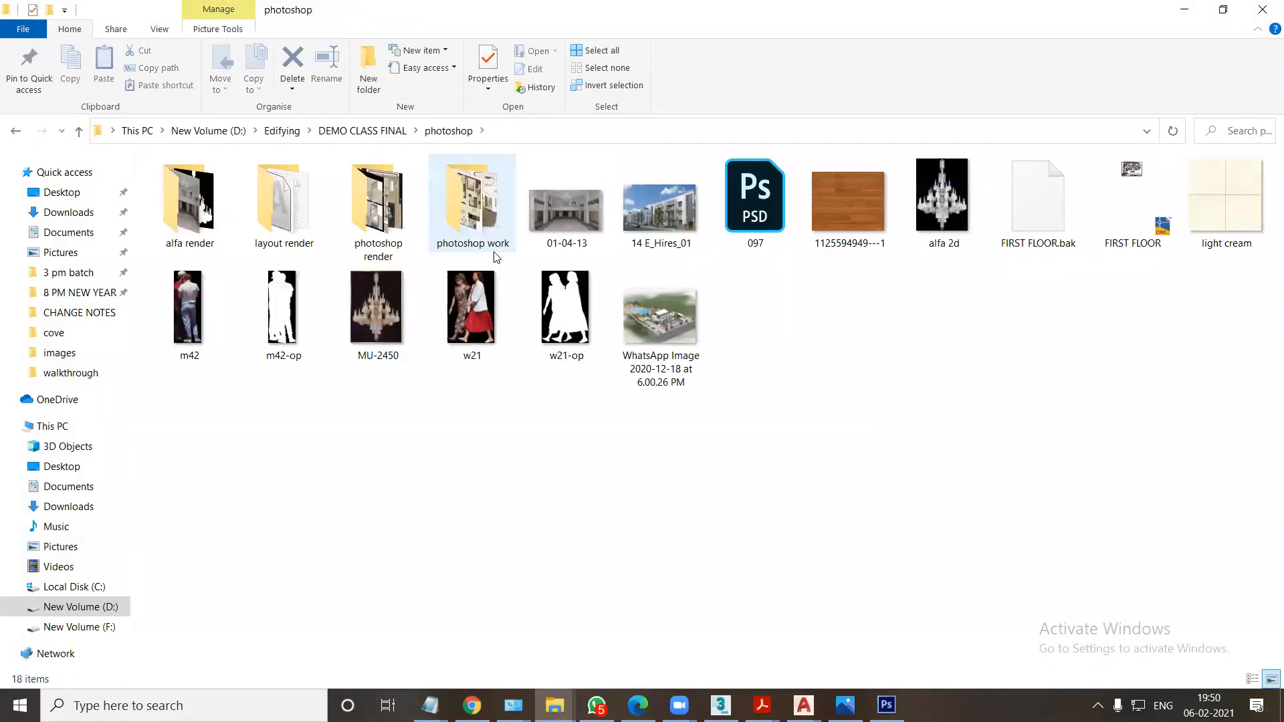
double_click(473, 225)
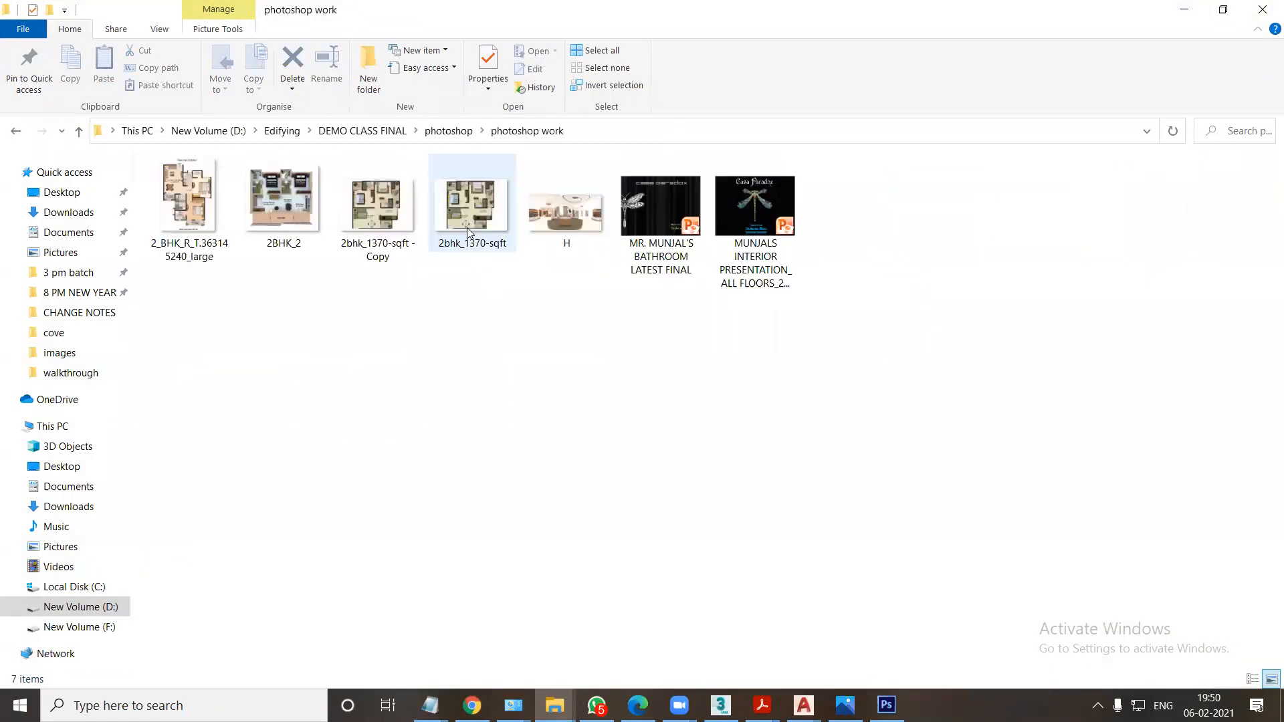
Browse the 2BHK floor plan images through to the H panorama in the photo viewer, and close the viewer.
double_click(170, 264)
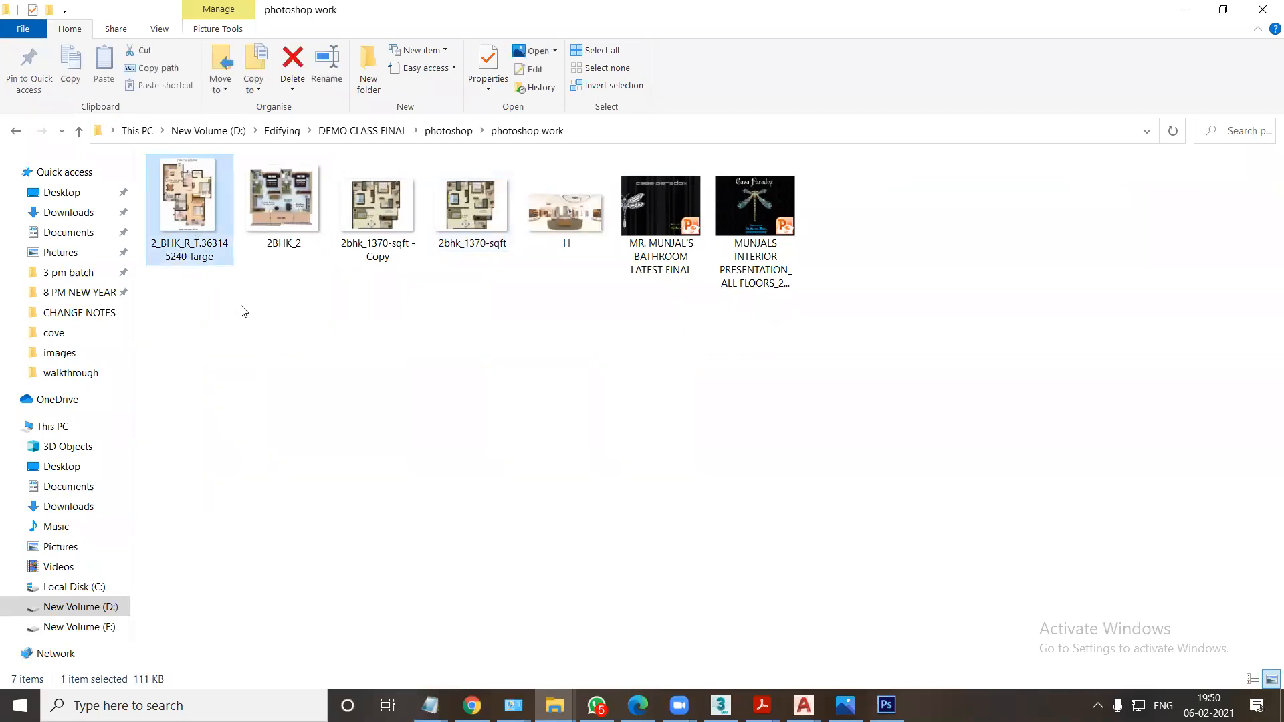
key("Right")
key("Right")
key("Right")
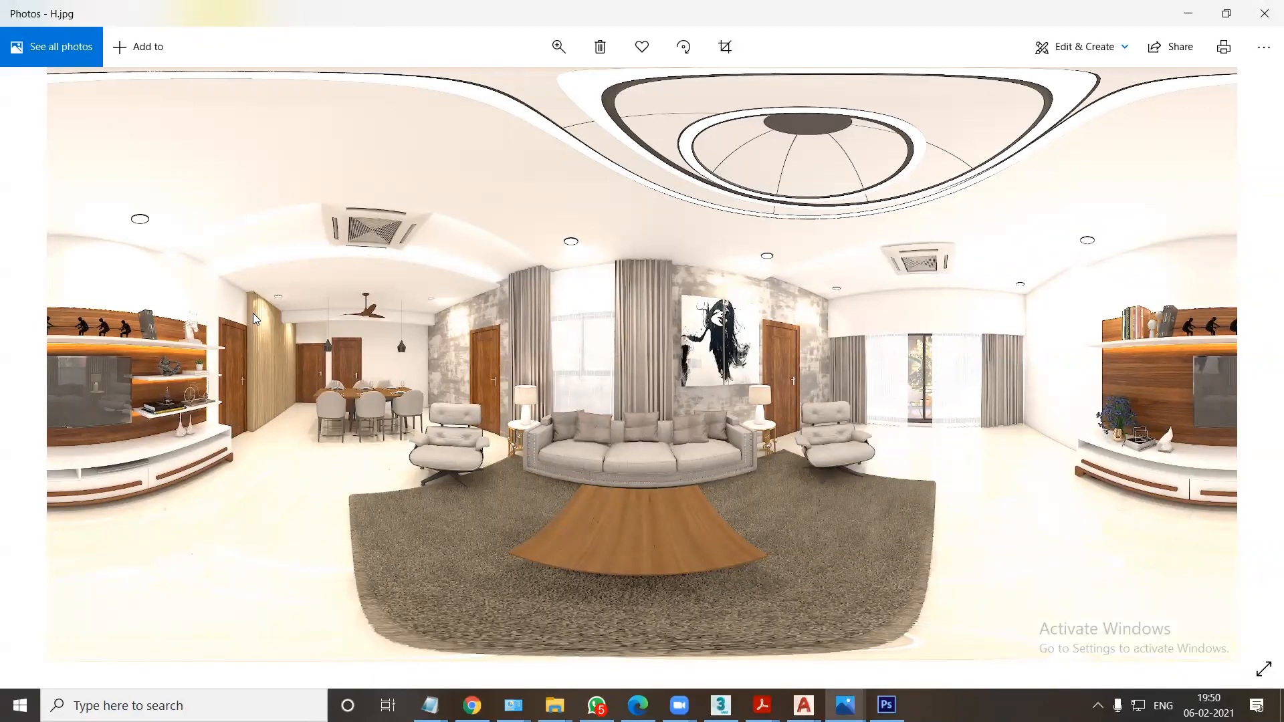
left_click(1264, 14)
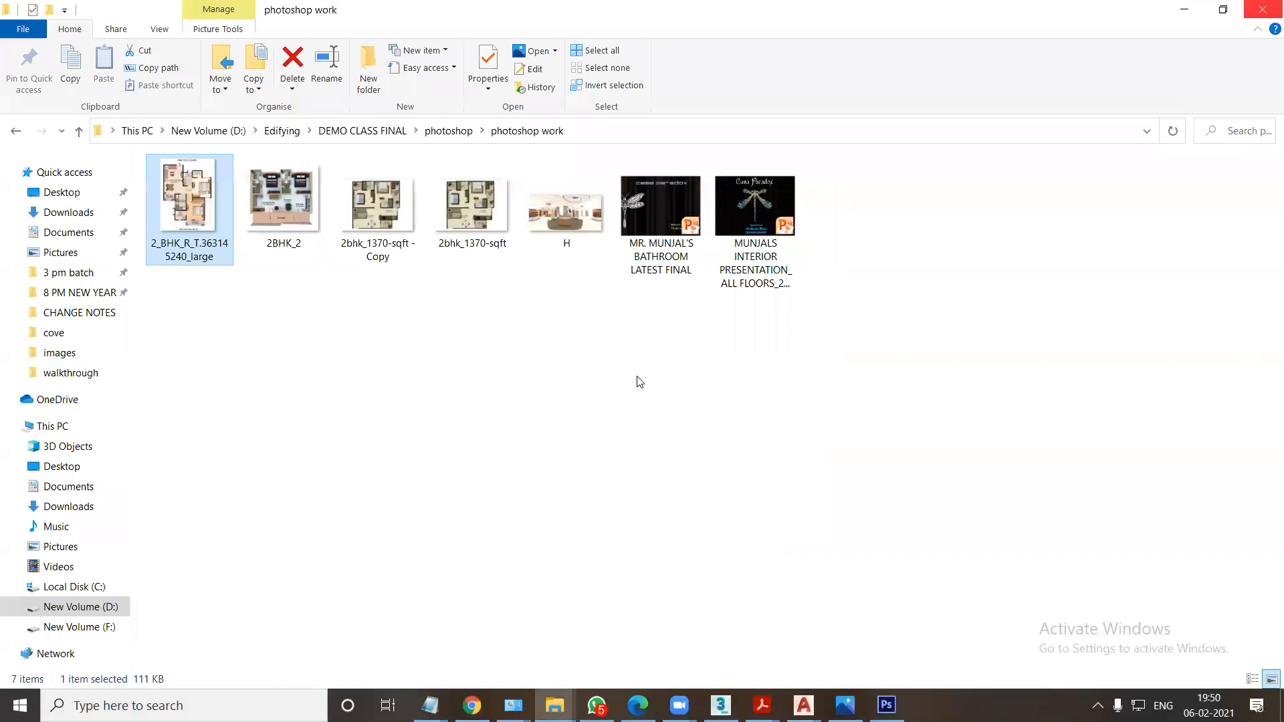
Open the bathroom presentation in PowerPoint, browse its slides from the powder bathroom to the spa bathroom elevations, and close it.
double_click(661, 214)
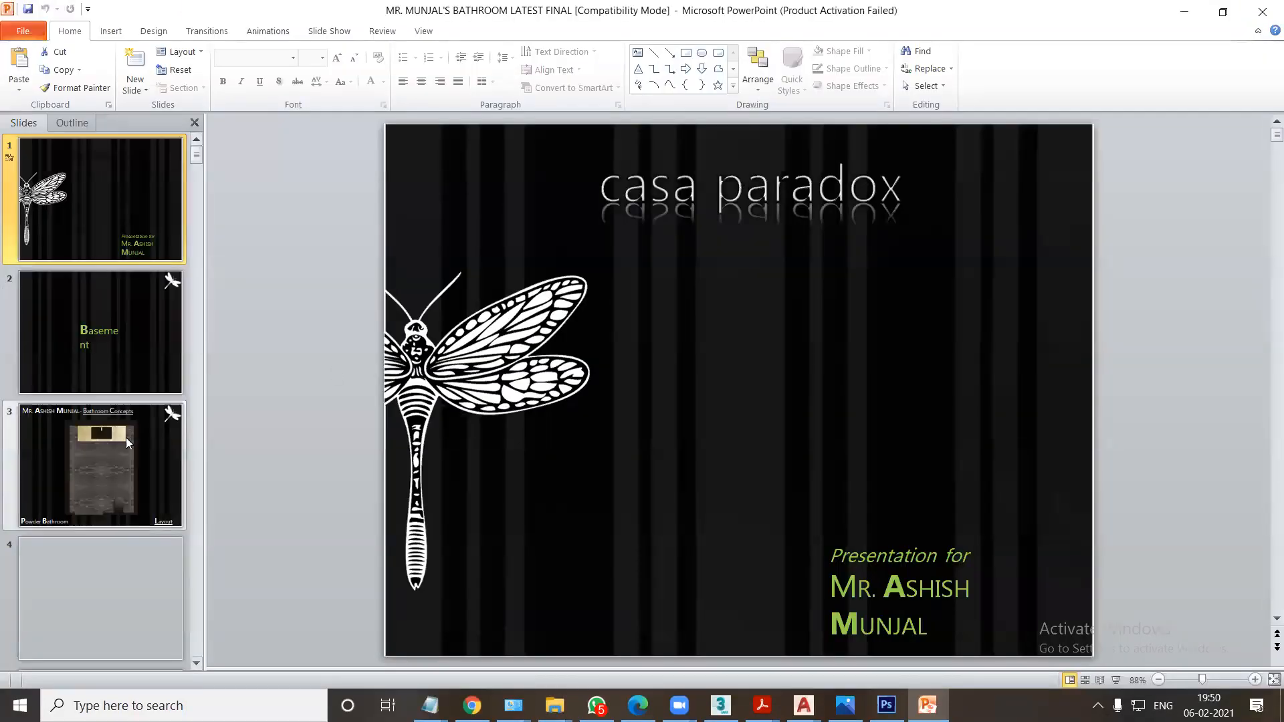
left_click(113, 470)
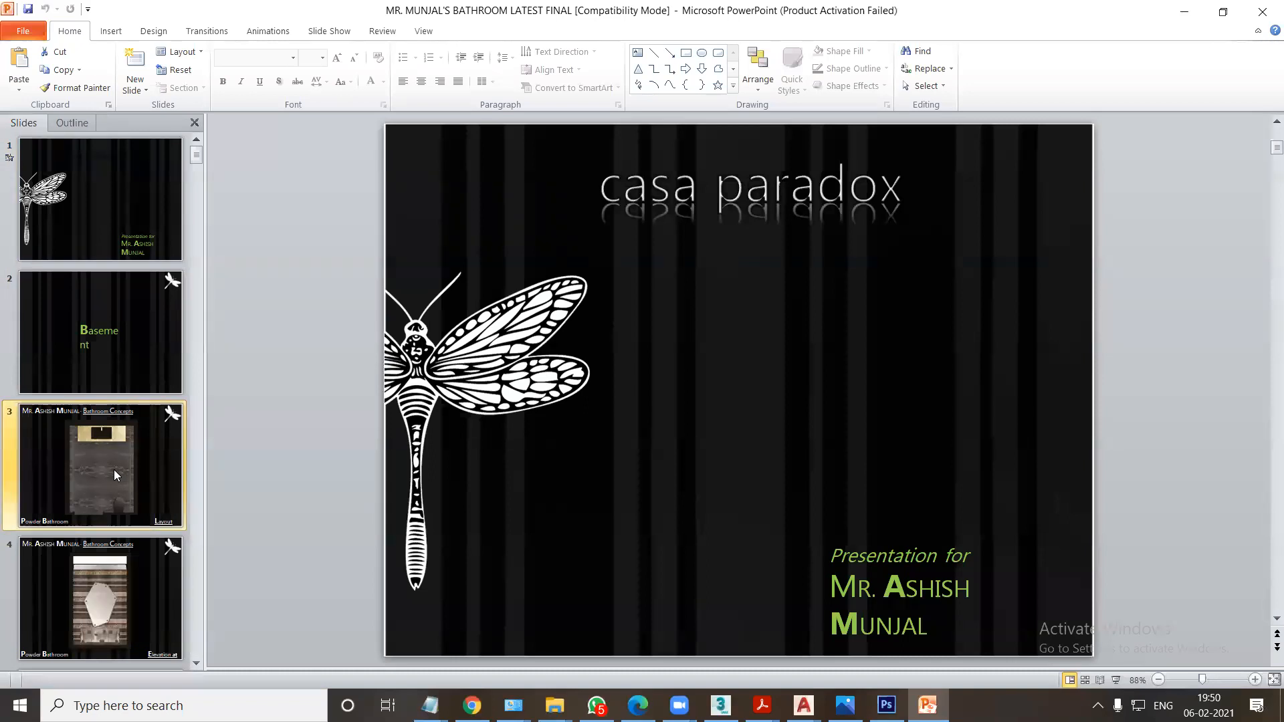
scroll(118, 478, "down", 1)
left_click(121, 486)
left_click(99, 586)
scroll(113, 575, "down", 3)
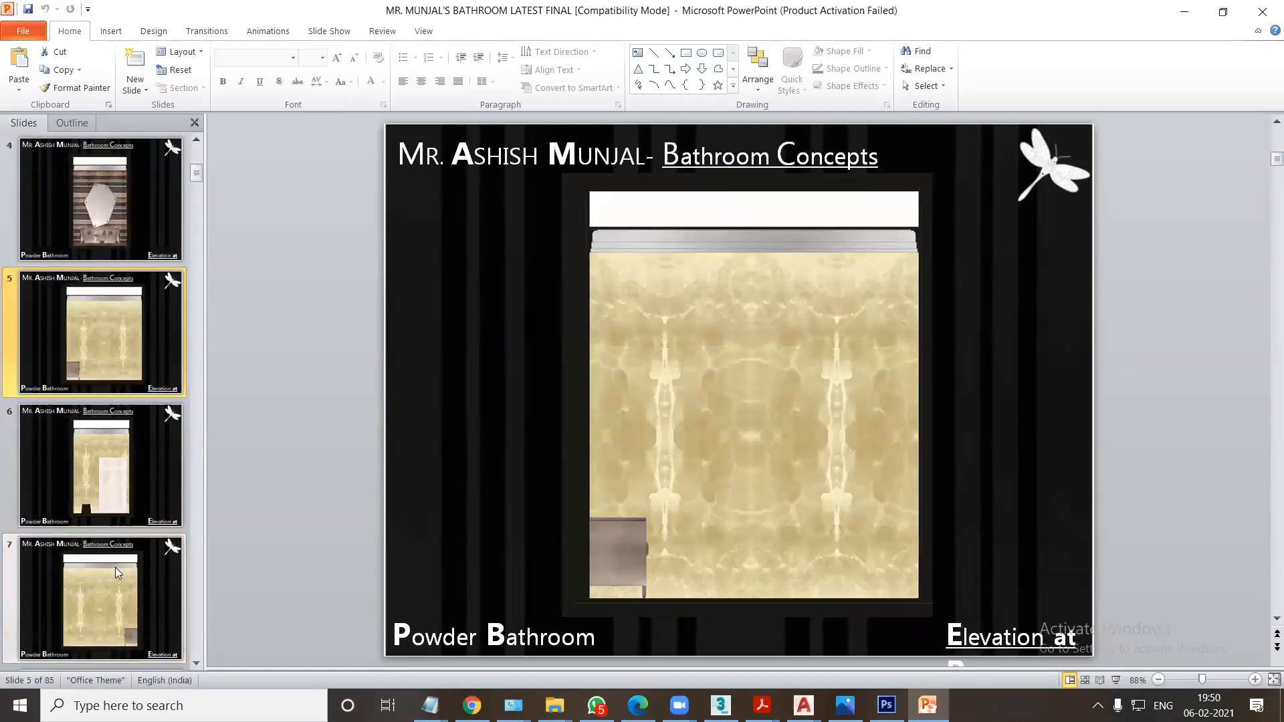
left_click(107, 591)
scroll(110, 590, "down", 2)
left_click(114, 590)
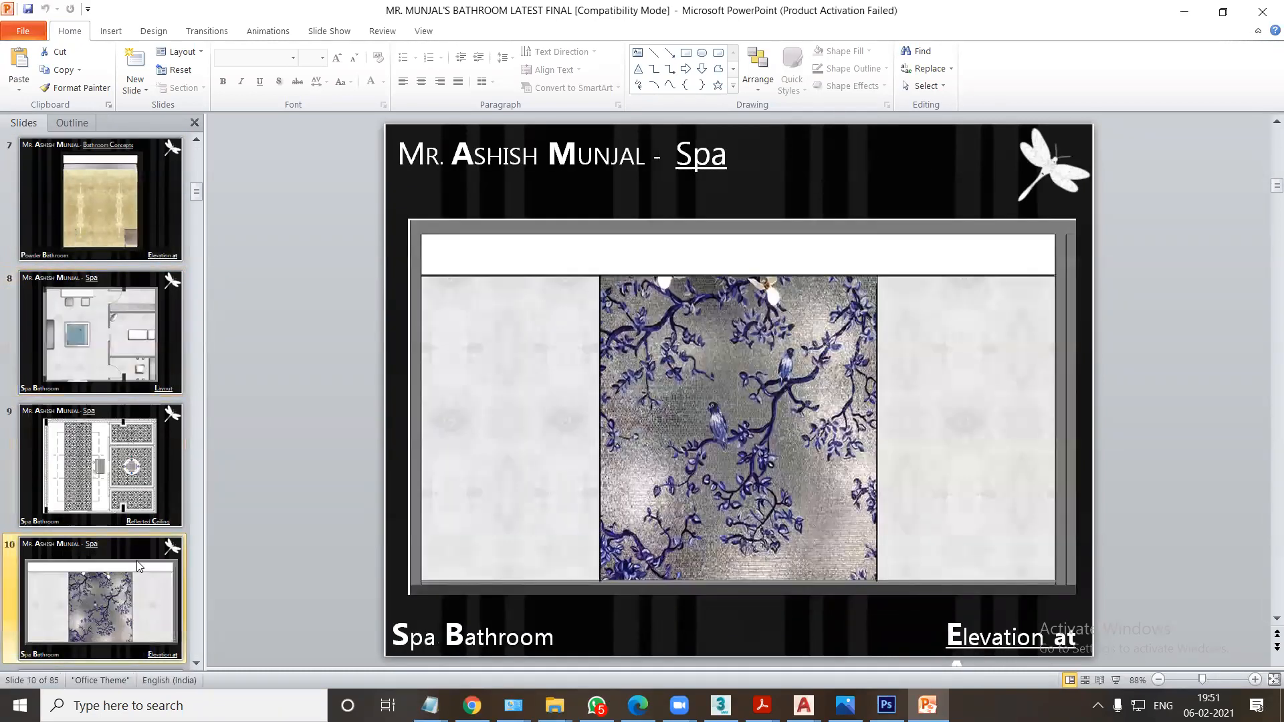
scroll(127, 548, "down", 2)
left_click(114, 513)
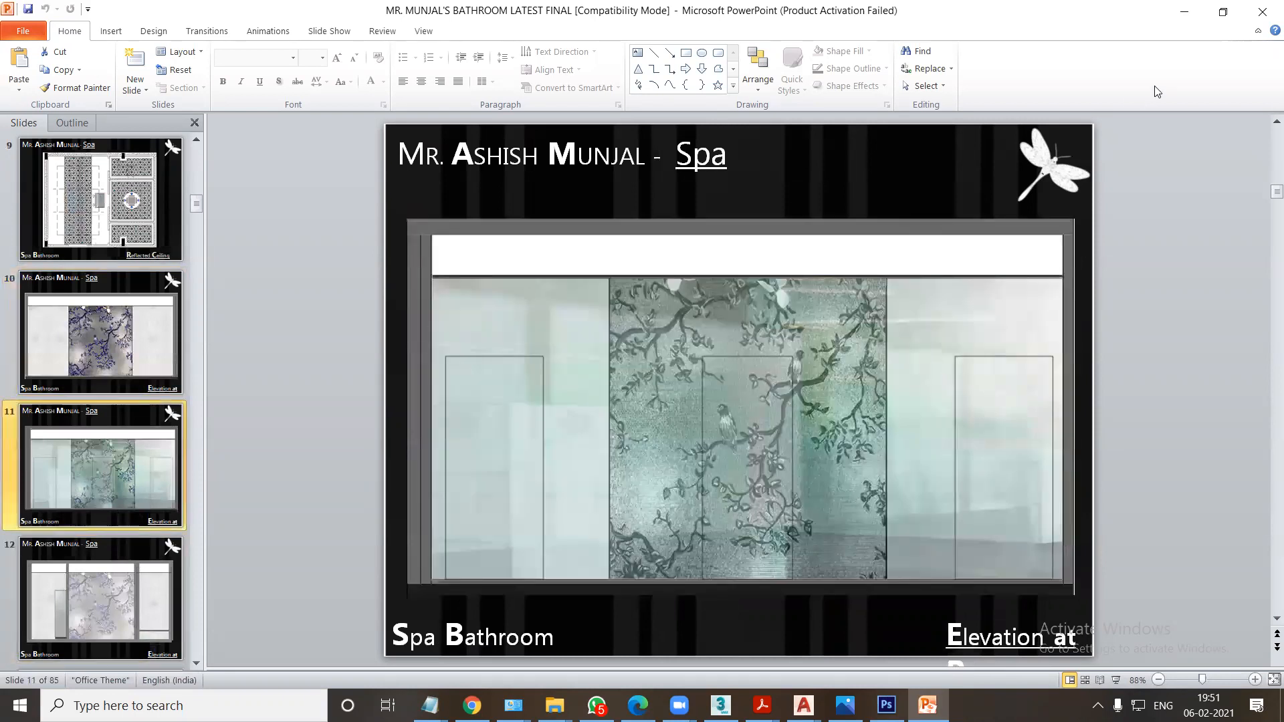
left_click(1260, 11)
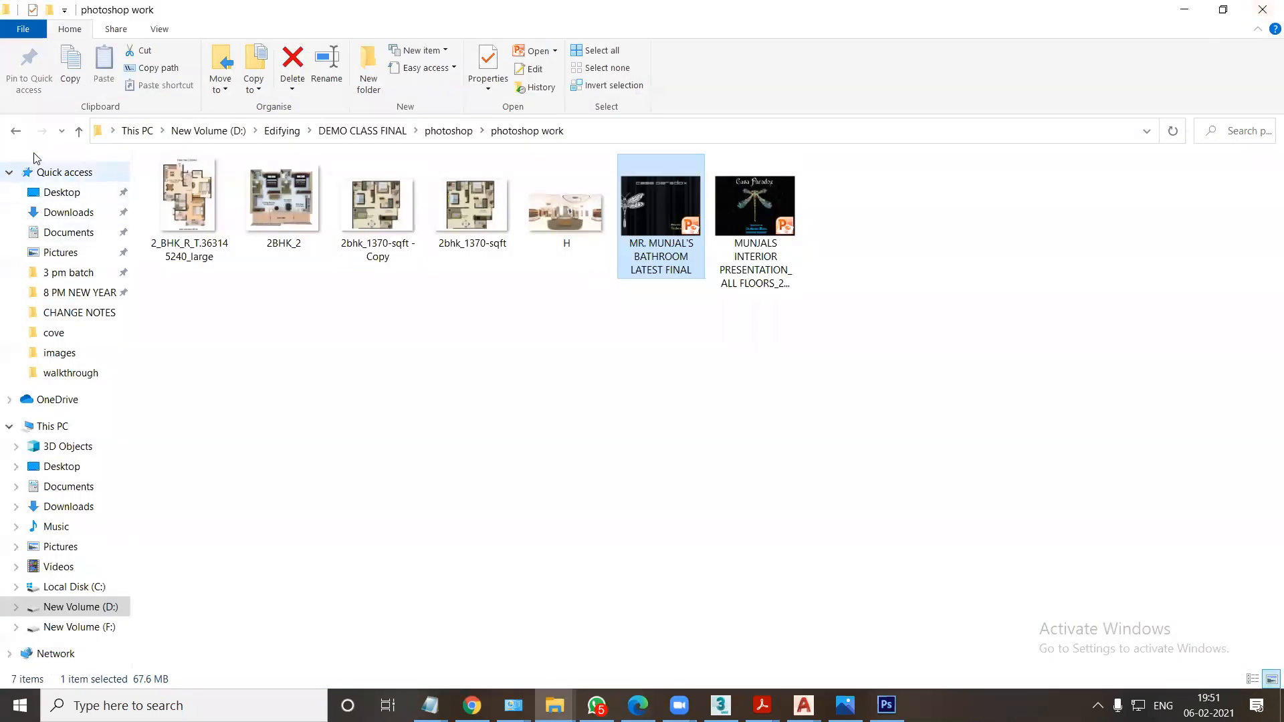
Go back to the photoshop folder and open the FIRST FLOOR drawing from the layout render folder in AutoCAD.
key("alt+Left")
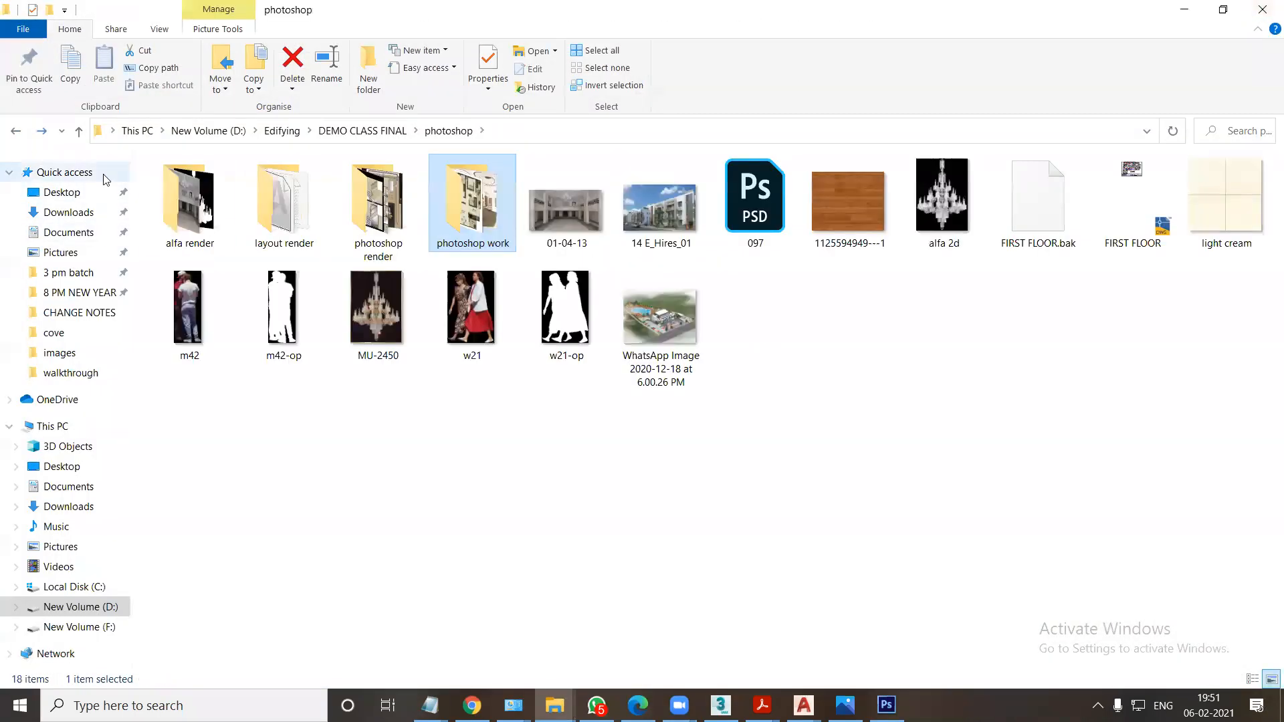
double_click(468, 213)
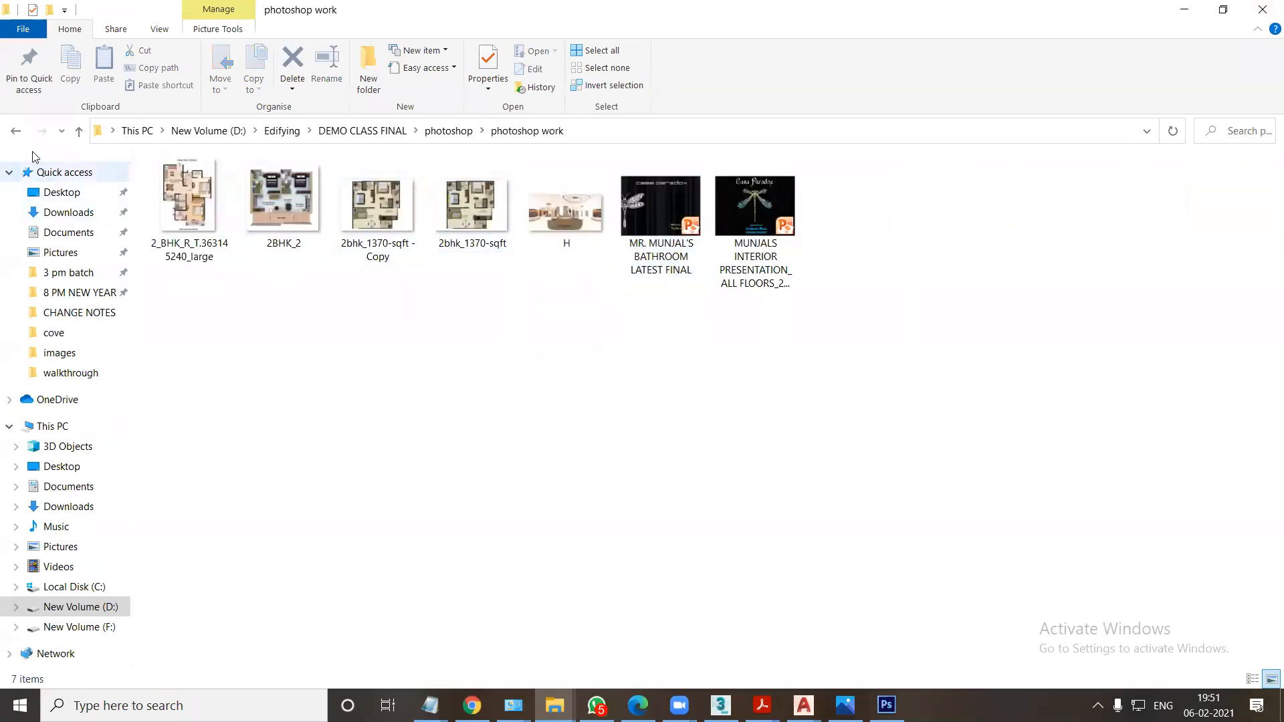
key("alt+Left")
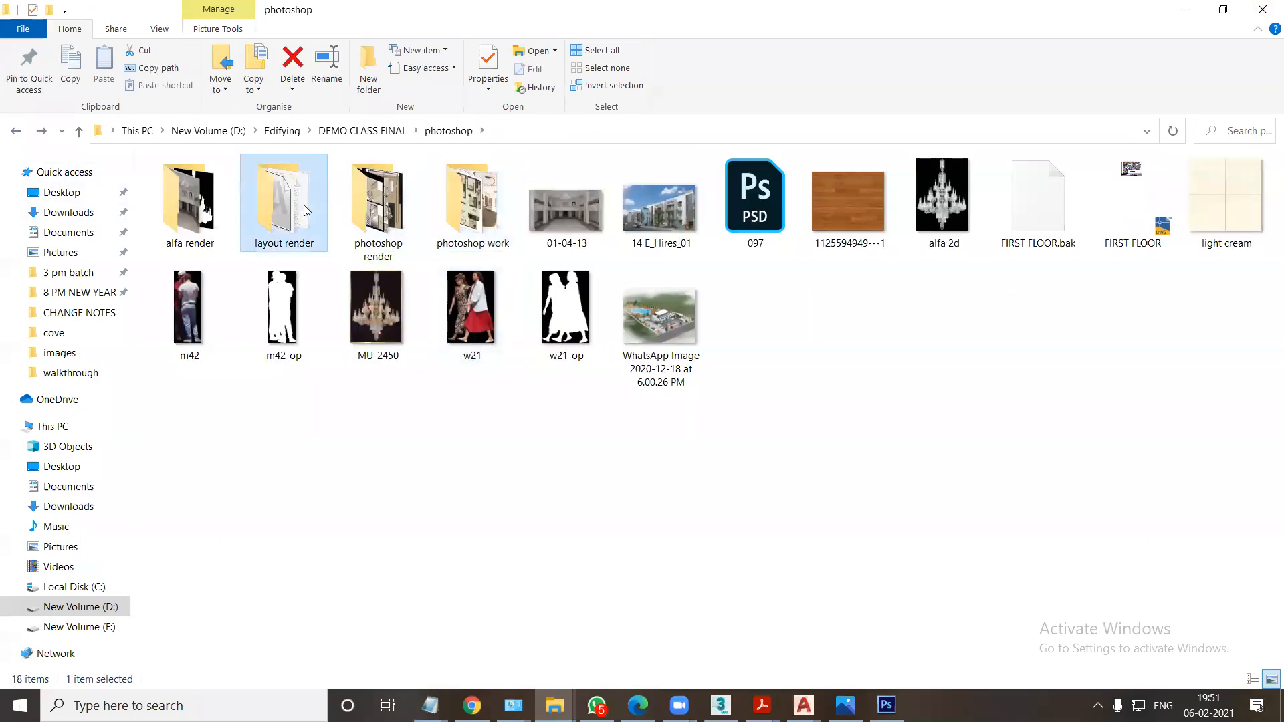
double_click(301, 204)
double_click(196, 206)
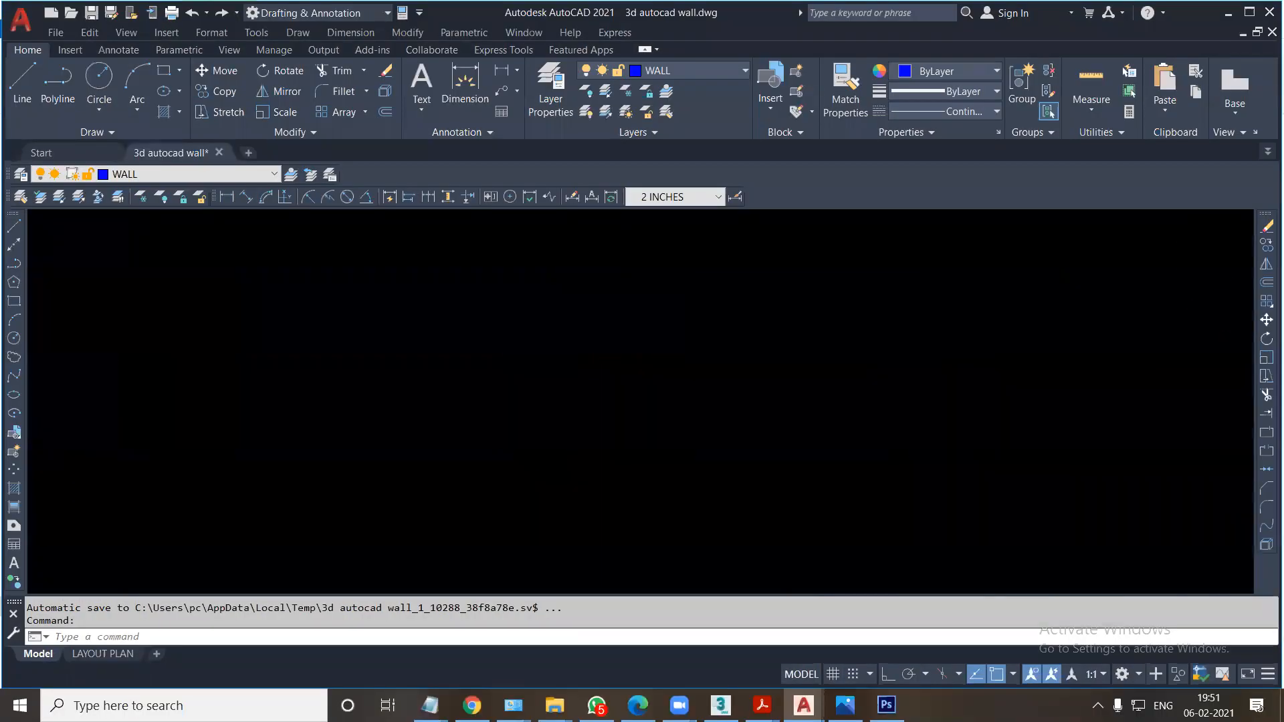
left_click(753, 427)
middle_click_drag(665, 443, 673, 486)
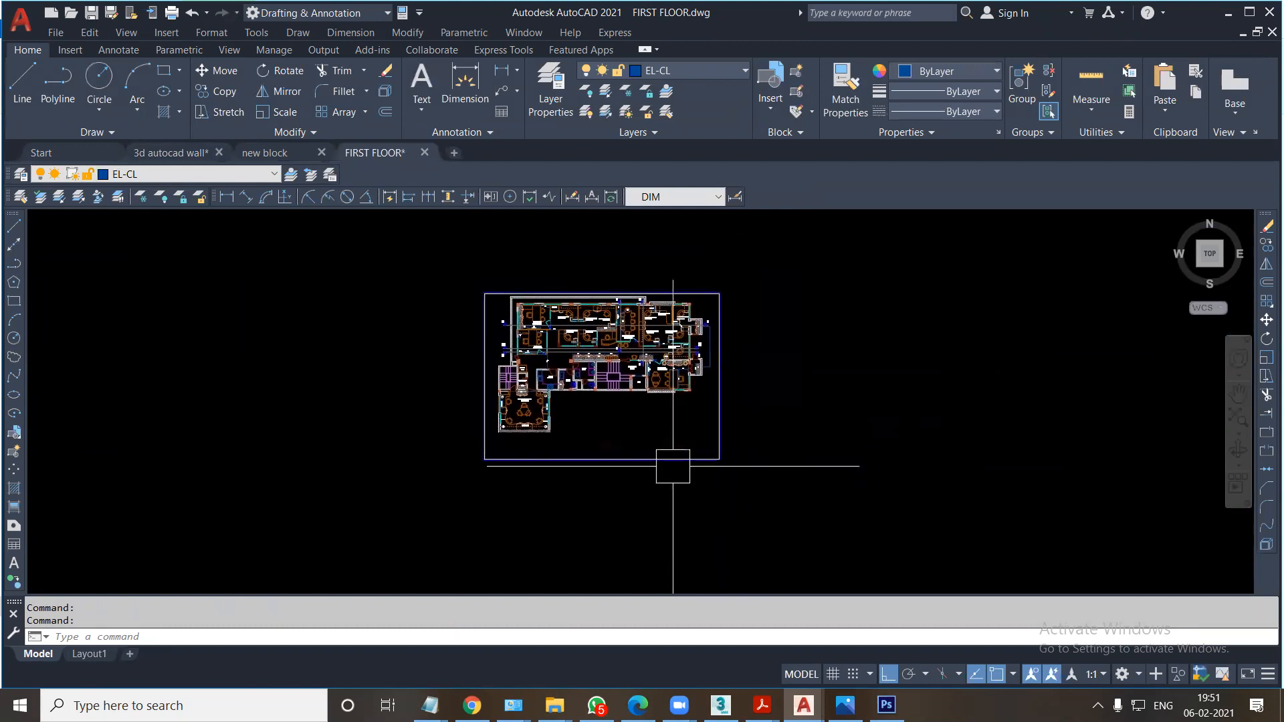
Erase the rectangular border frame surrounding the first floor plan.
scroll(673, 466, "up", 2)
left_click(831, 488)
key("Escape")
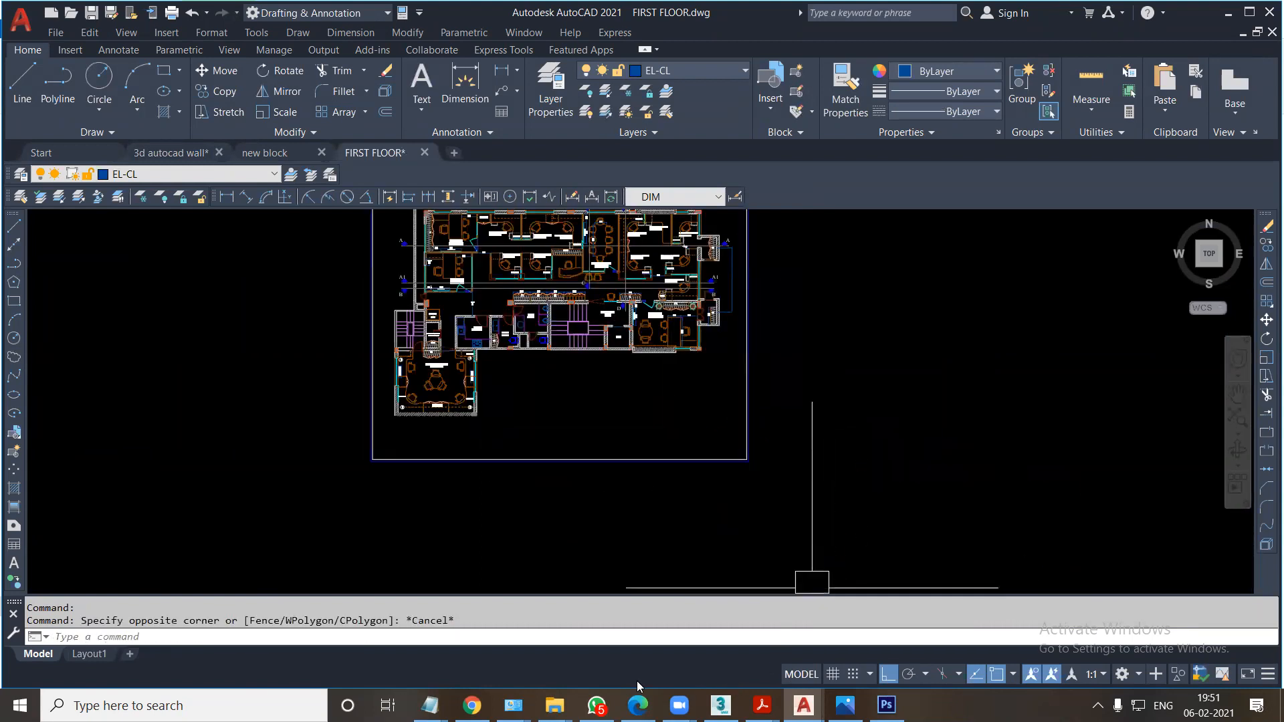
left_click(802, 505)
left_click(674, 435)
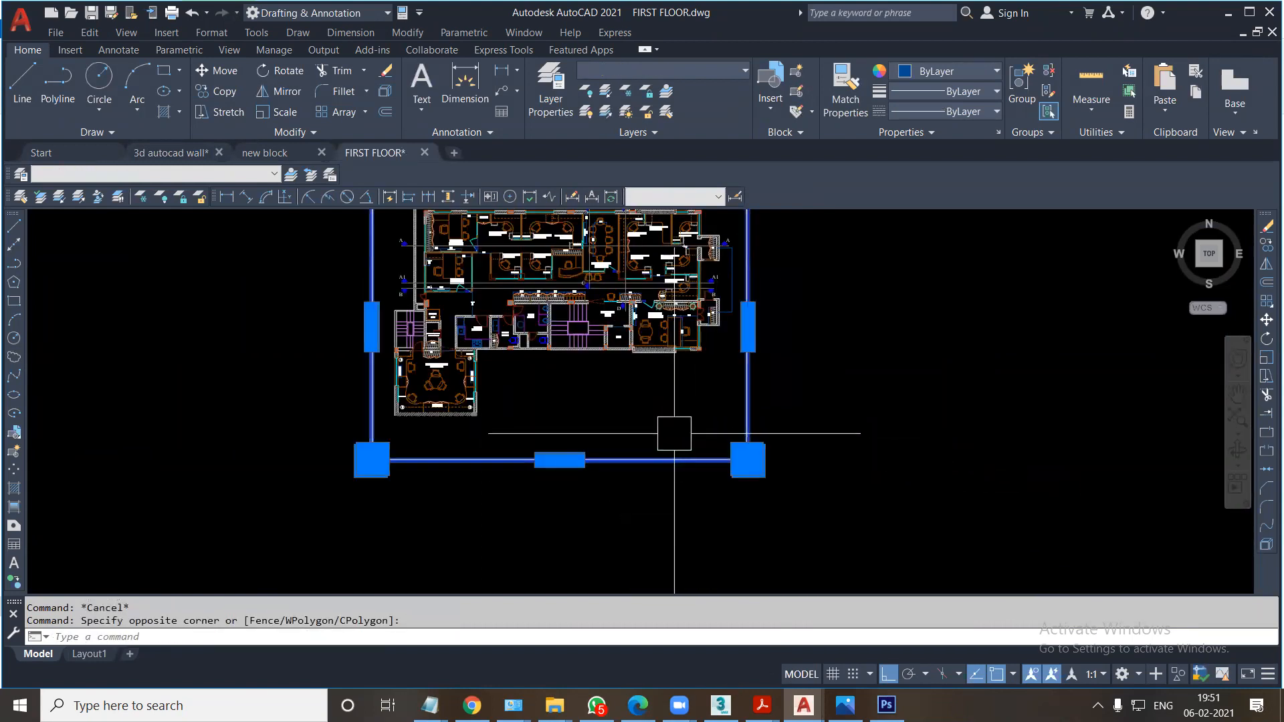
key("Delete")
Erase the bracket-shaped outline outside the plan's right-hand wall, between the two projecting shafts.
middle_click_drag(731, 424, 716, 531)
scroll(731, 404, "up", 3)
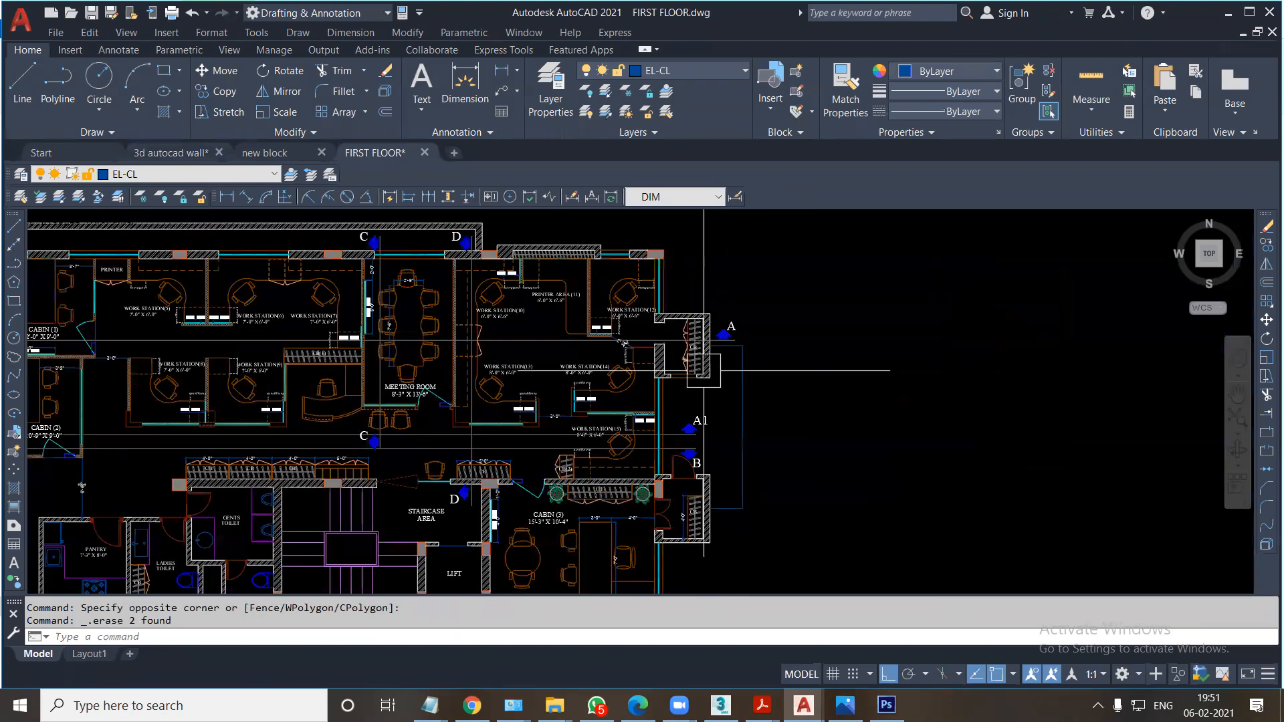
left_click(732, 404)
key("Delete")
Select all text similar to the WORK STATION(14) label and erase it from the plan.
scroll(531, 372, "up", 4)
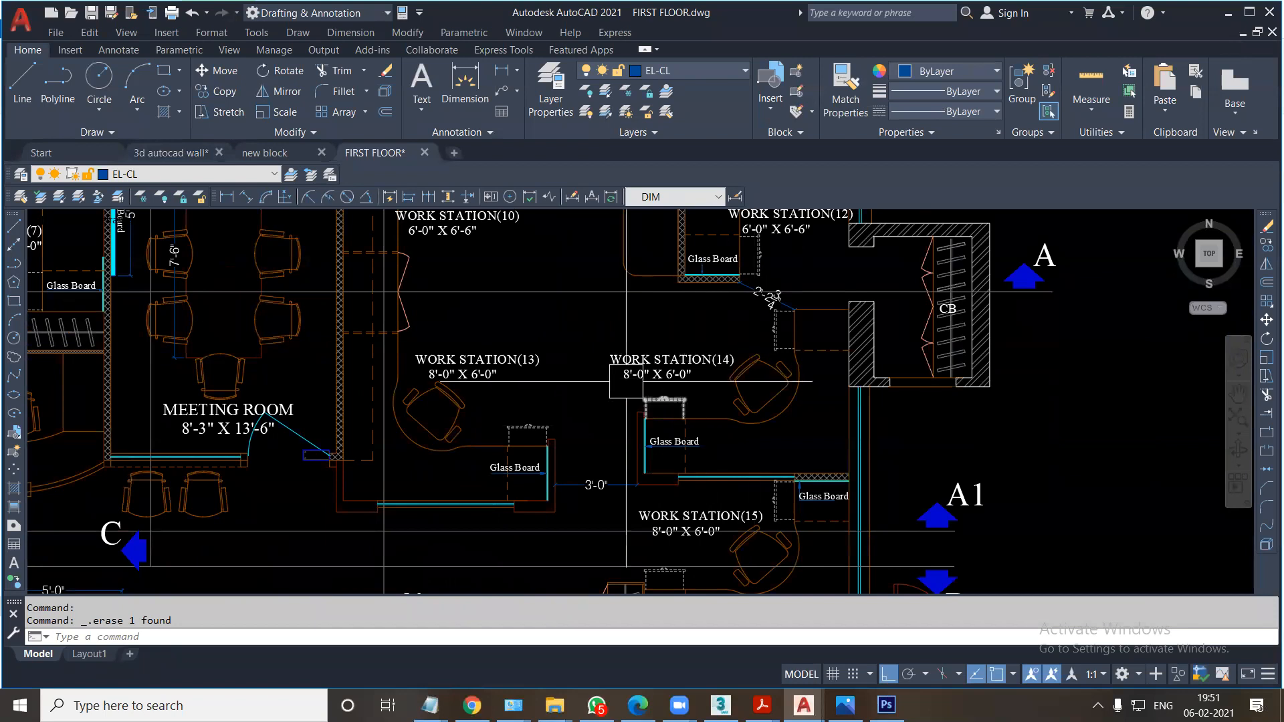
left_click(626, 365)
right_click(648, 372)
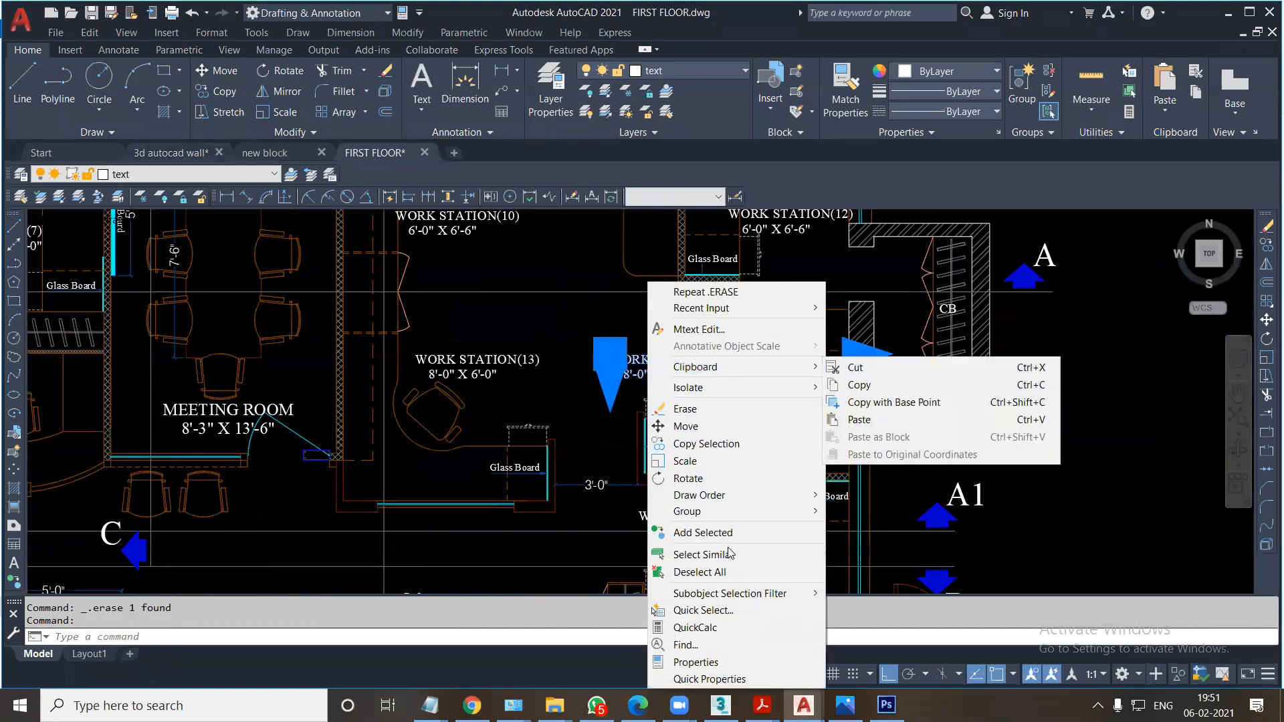
left_click(703, 554)
scroll(607, 370, "down", 4)
key("Delete")
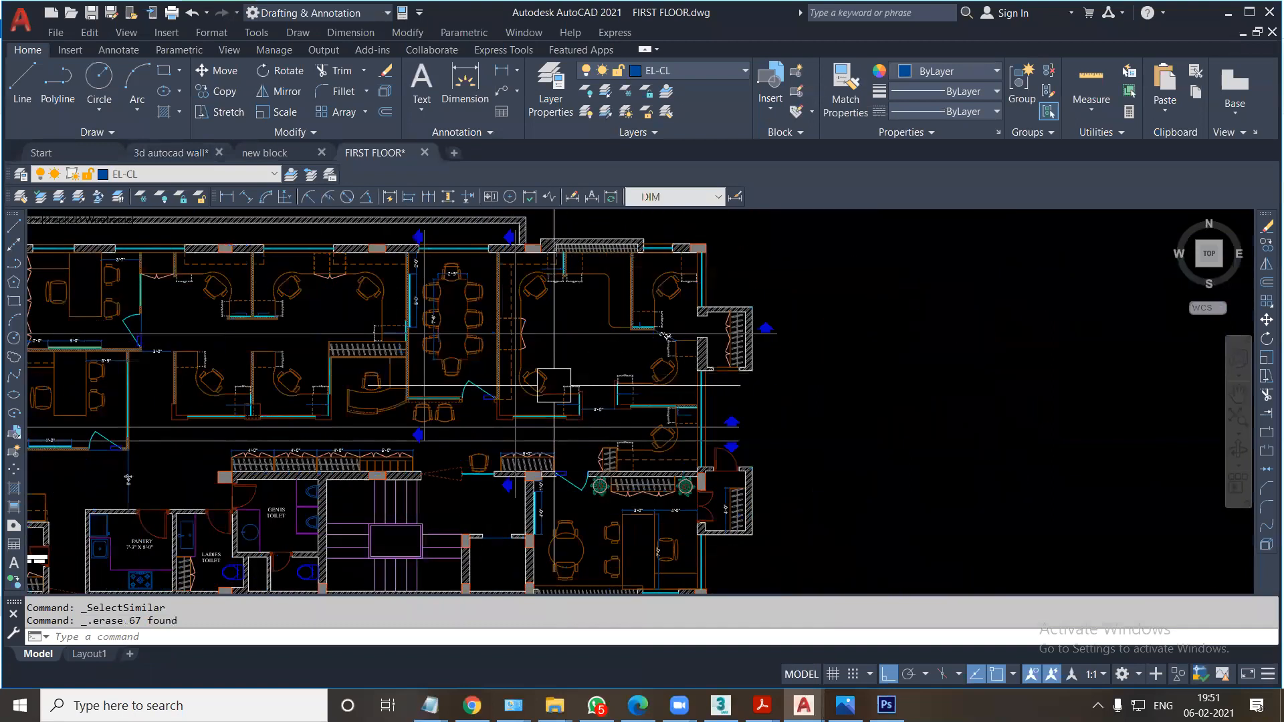
Select all dimensions similar to the one beside the meeting room wall and erase them.
scroll(482, 260, "up", 4)
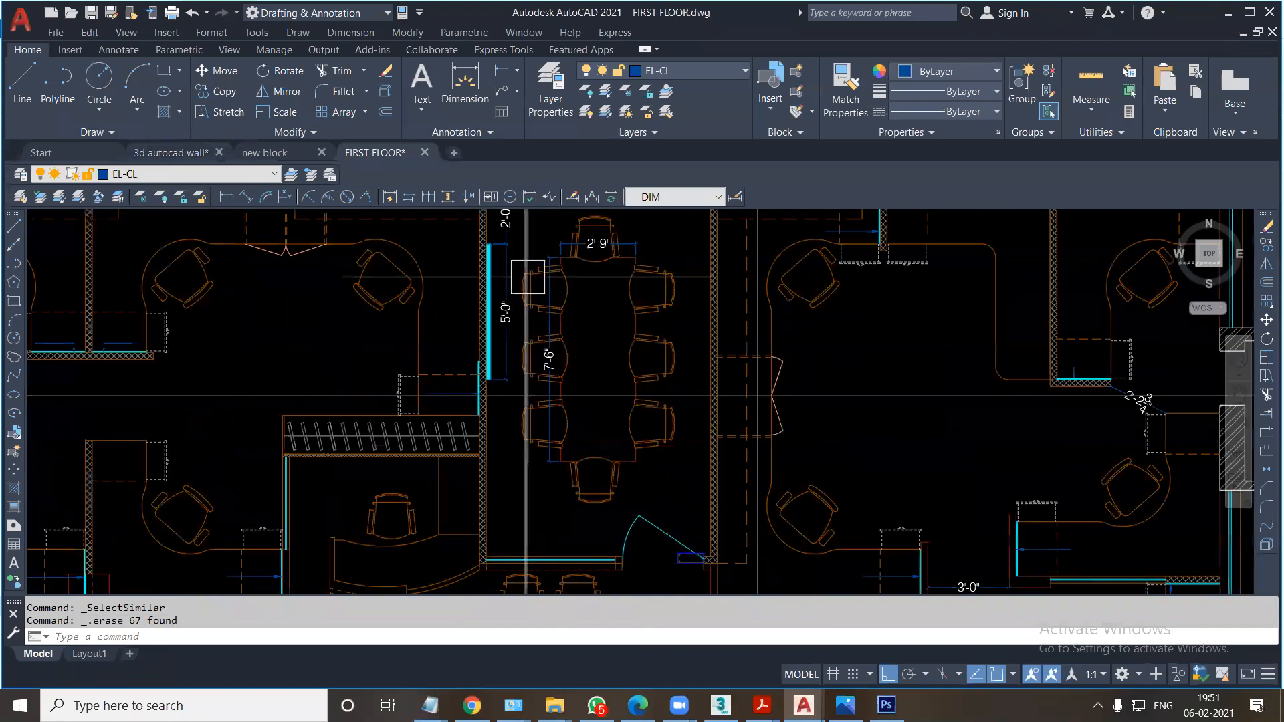
middle_click_drag(517, 230, 540, 351)
left_click(531, 341)
right_click(539, 342)
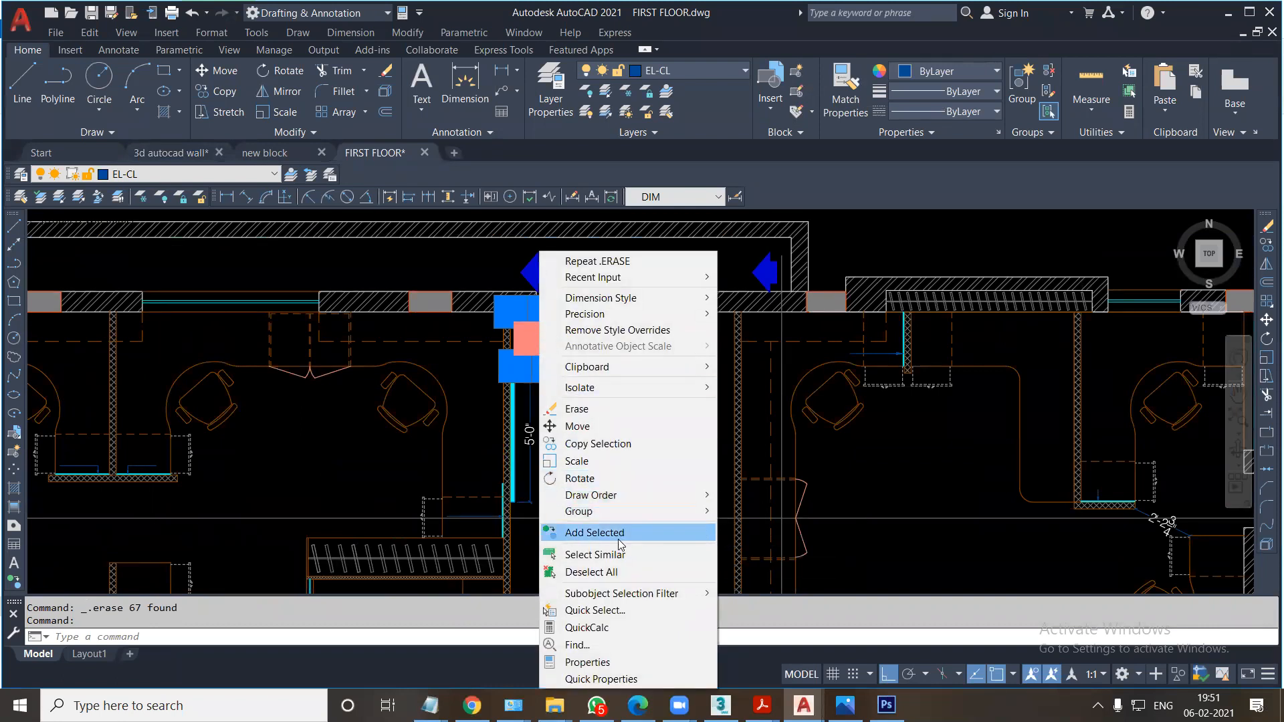
left_click(555, 555)
scroll(646, 396, "down", 4)
middle_click_drag(648, 418, 611, 338)
key("Delete")
Set the FILL mode to OFF and regenerate the drawing with REGEN.
middle_click_drag(599, 440, 576, 351)
middle_click_drag(483, 426, 553, 415)
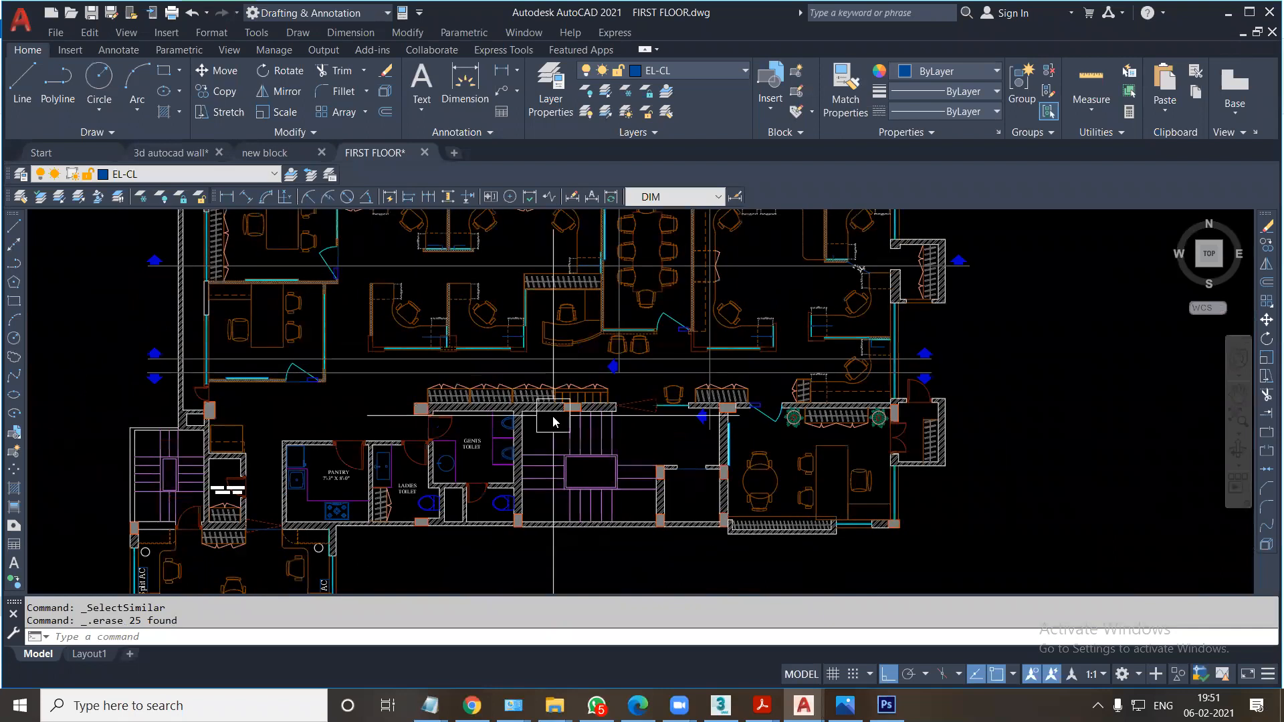
type("LL")
key("Return")
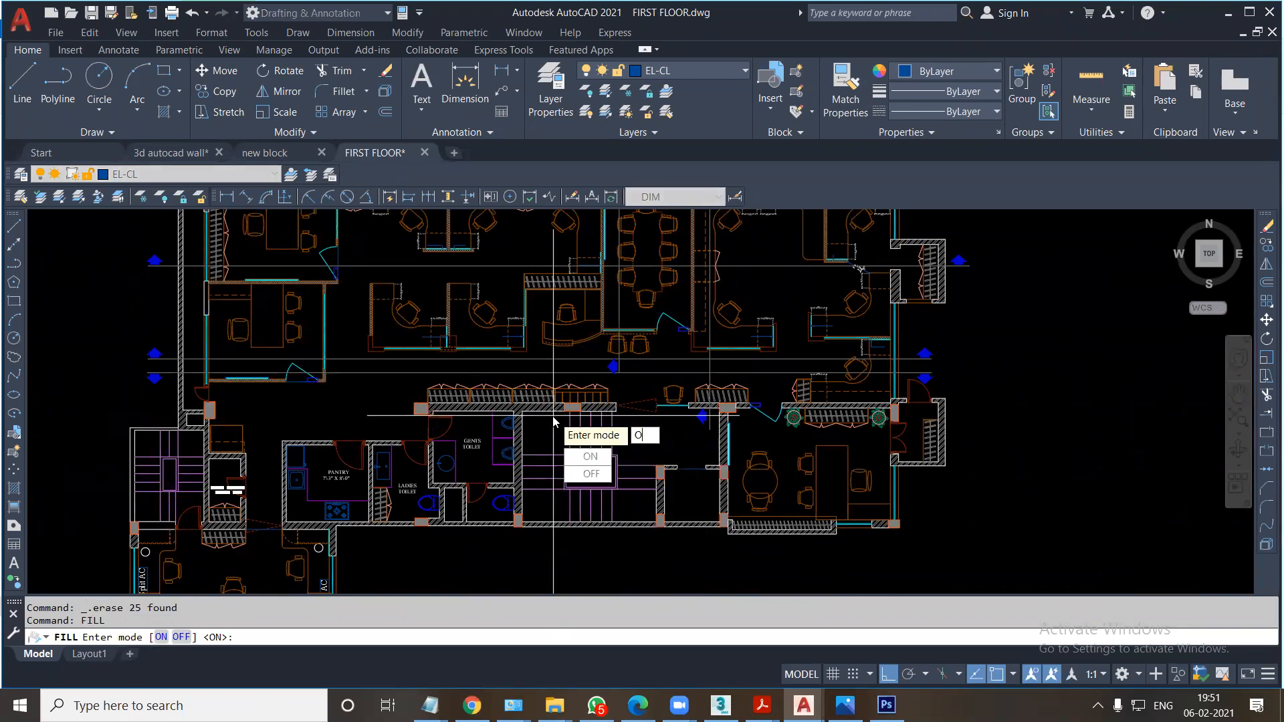
key("Return")
type("RE")
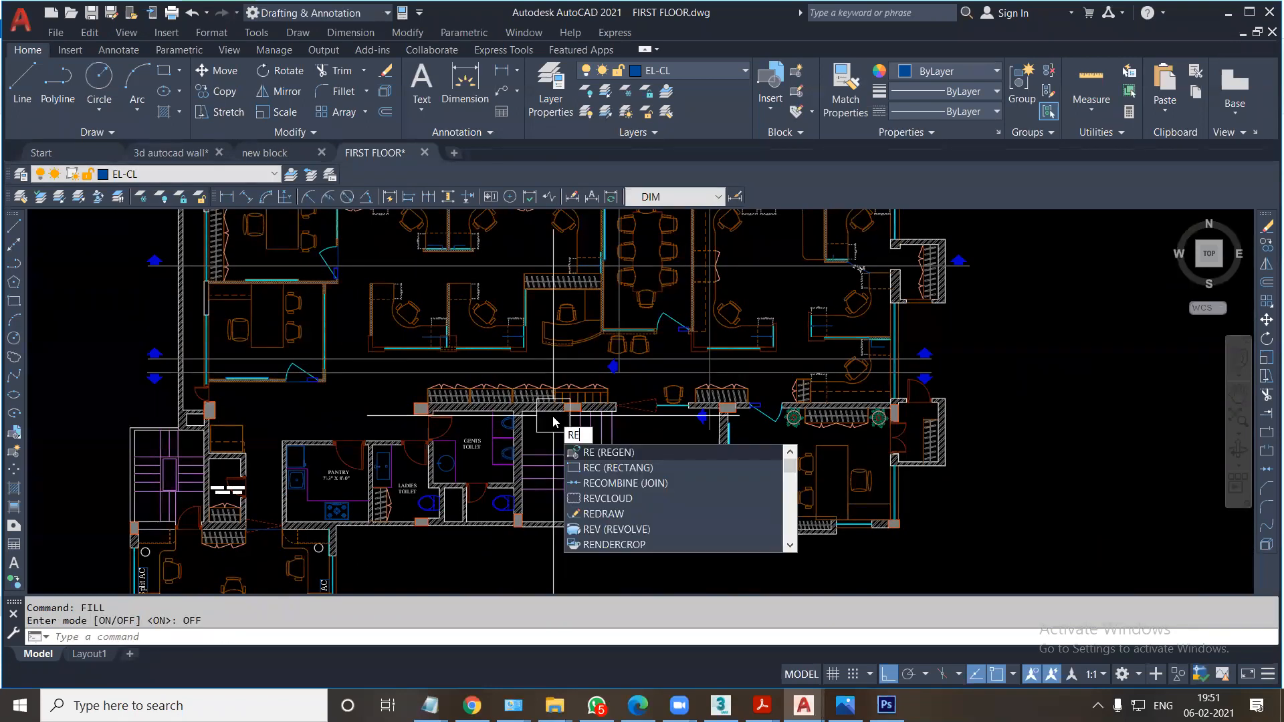
key("Return")
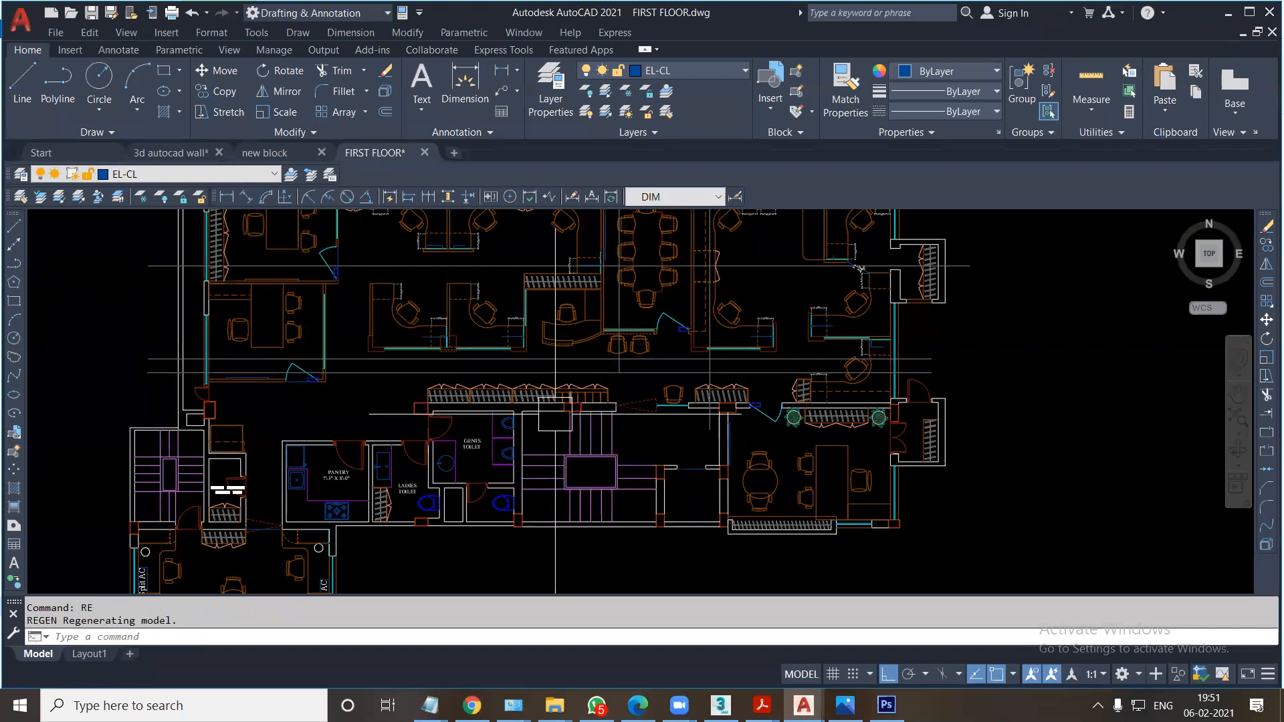
Start plotting the plan as a single sheet and set the plotter to DWG To PDF.pc3.
scroll(589, 461, "down", 2)
middle_click_drag(591, 341, 573, 277)
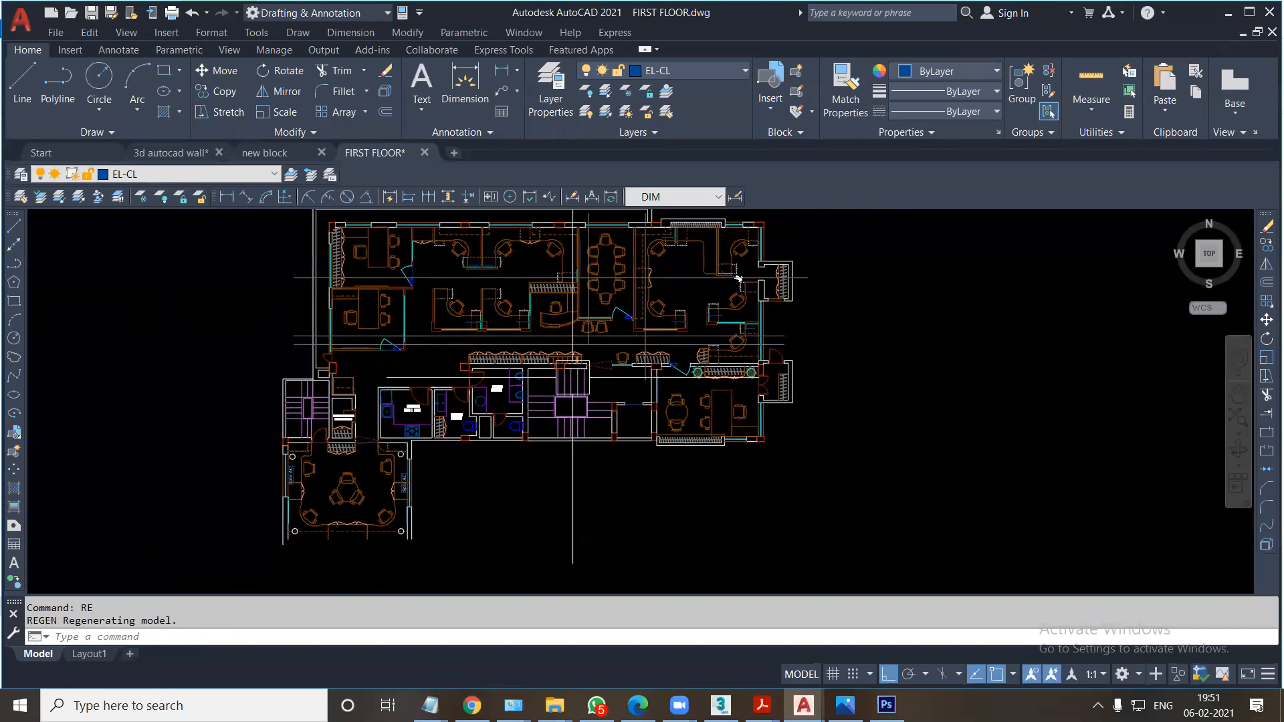
key("ctrl+p")
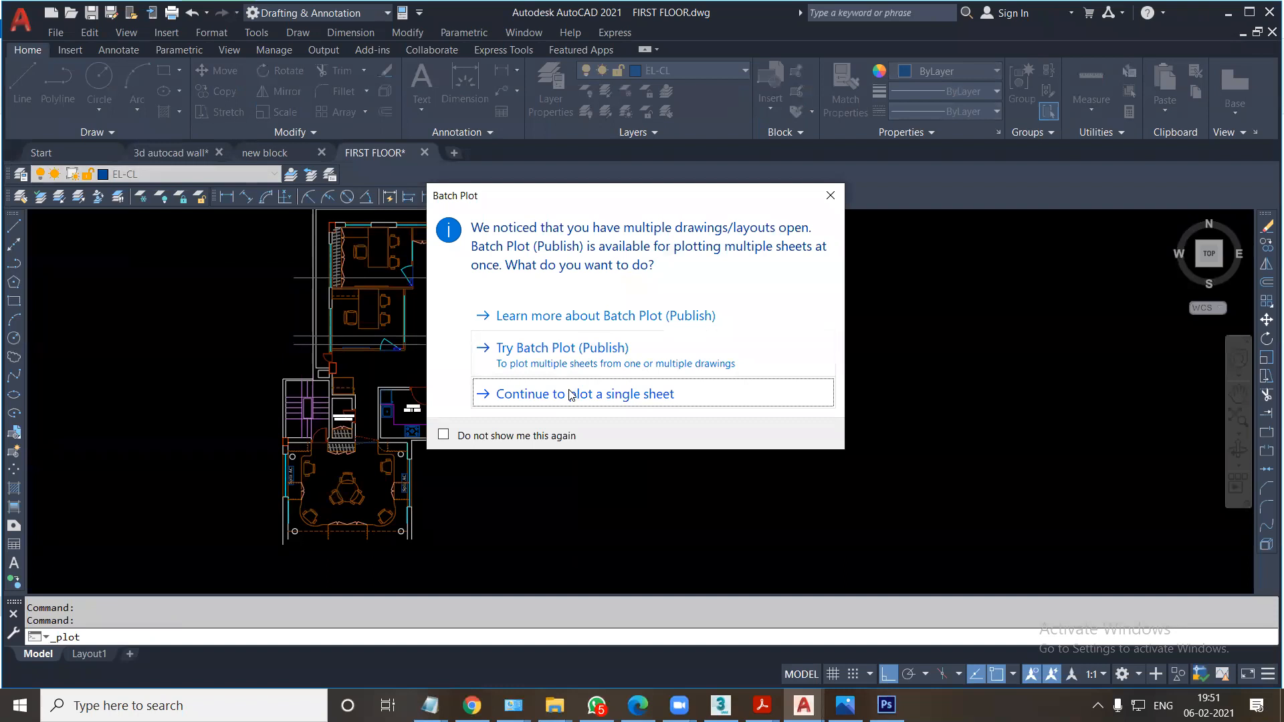
left_click(570, 395)
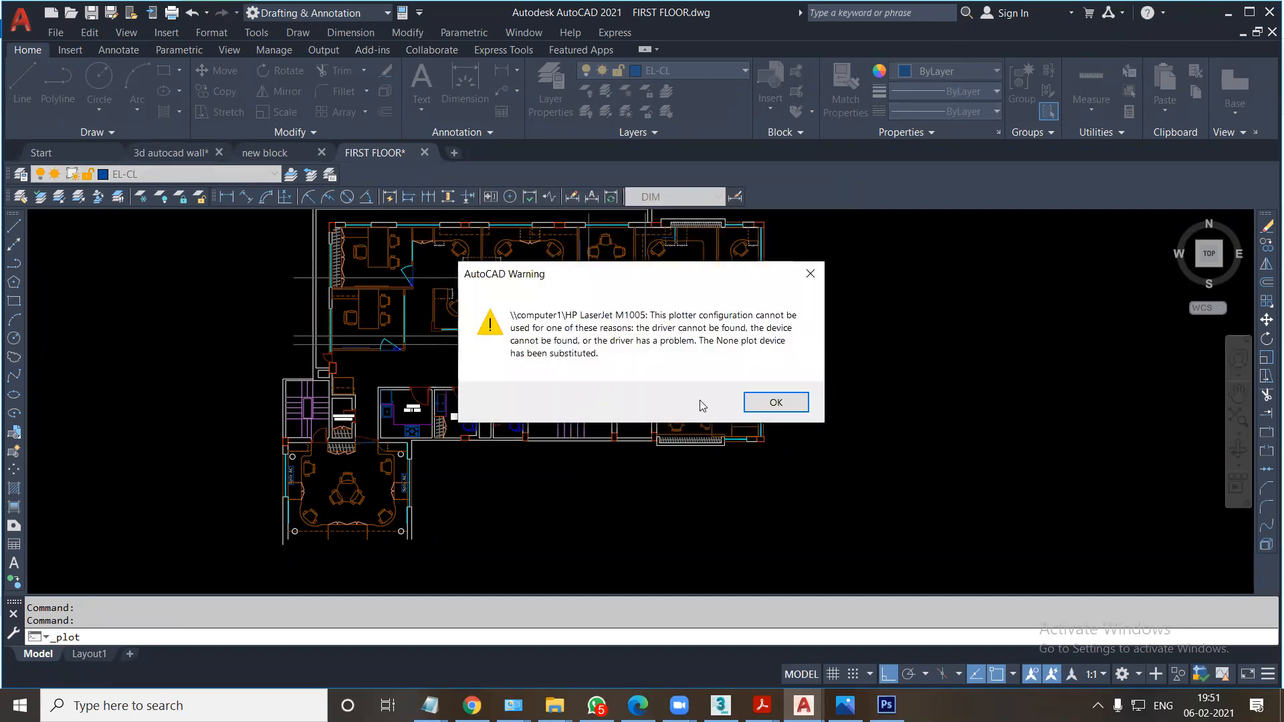
left_click(774, 402)
left_click(508, 230)
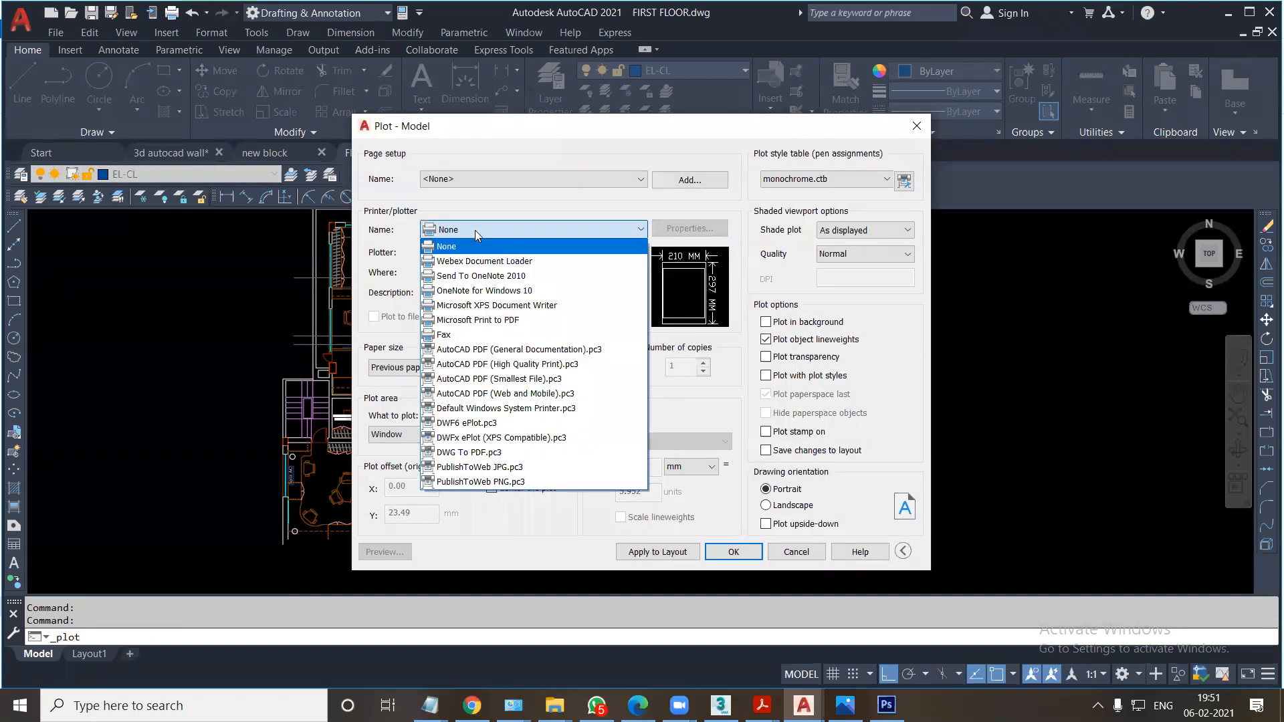
left_click(468, 452)
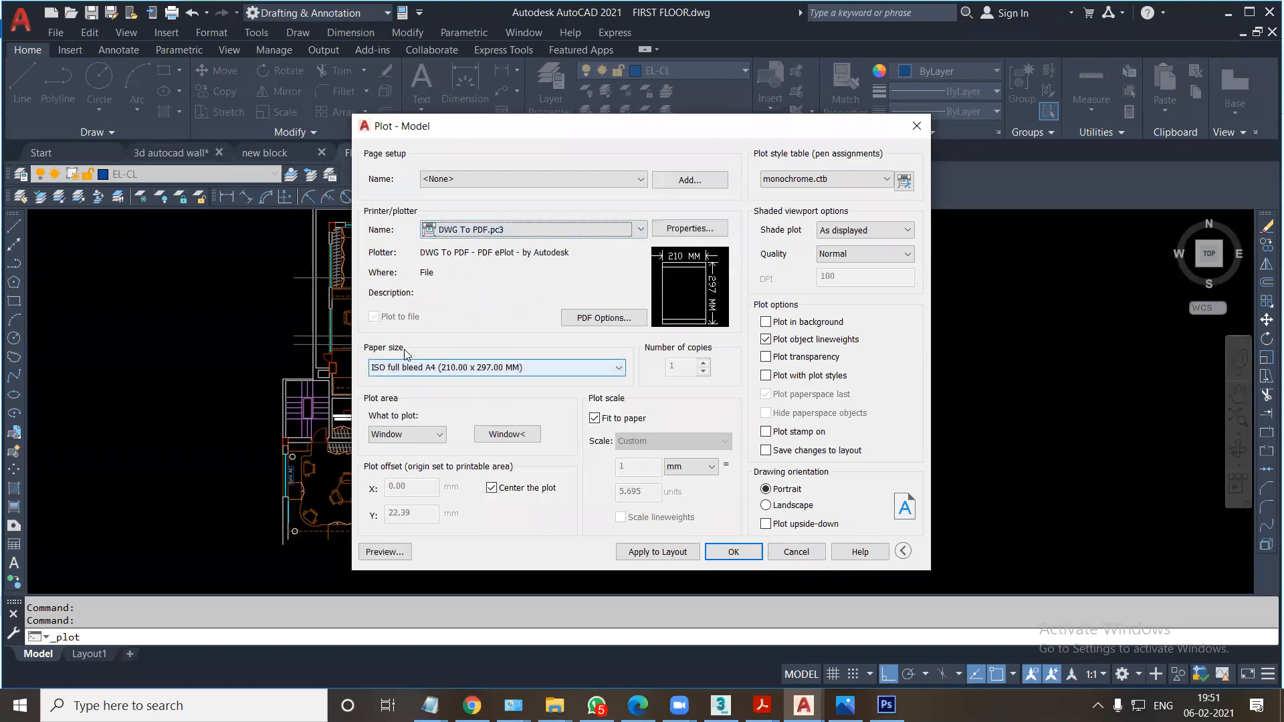
Set the plot's paper size to ISO A3 (420.00 x 297.00 MM).
left_click(421, 367)
scroll(474, 566, "down", 3)
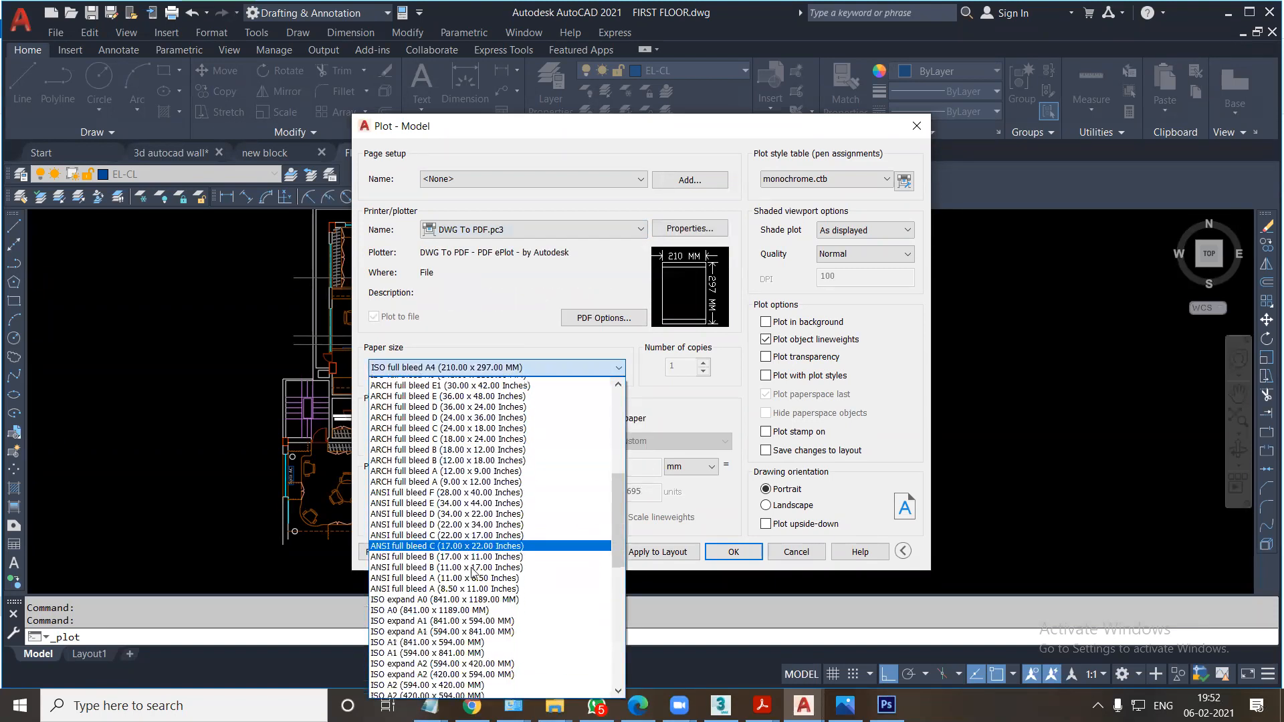
scroll(472, 579, "down", 2)
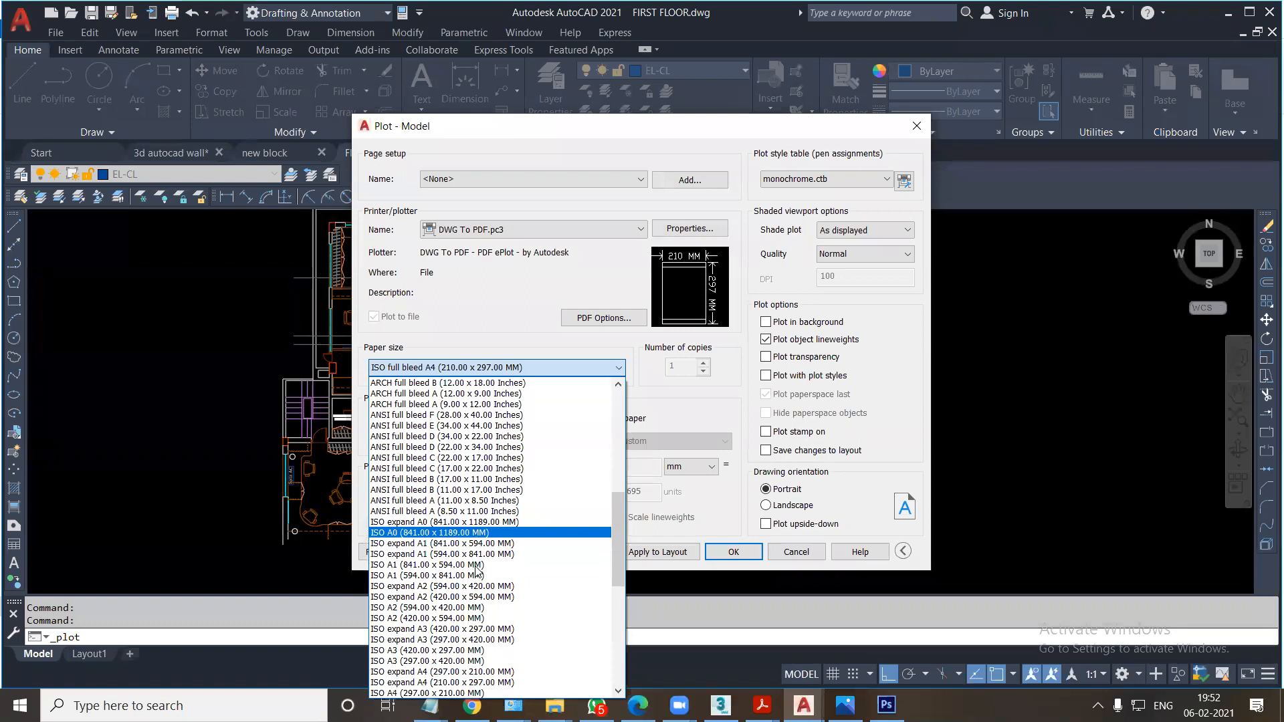
scroll(470, 608, "down", 1)
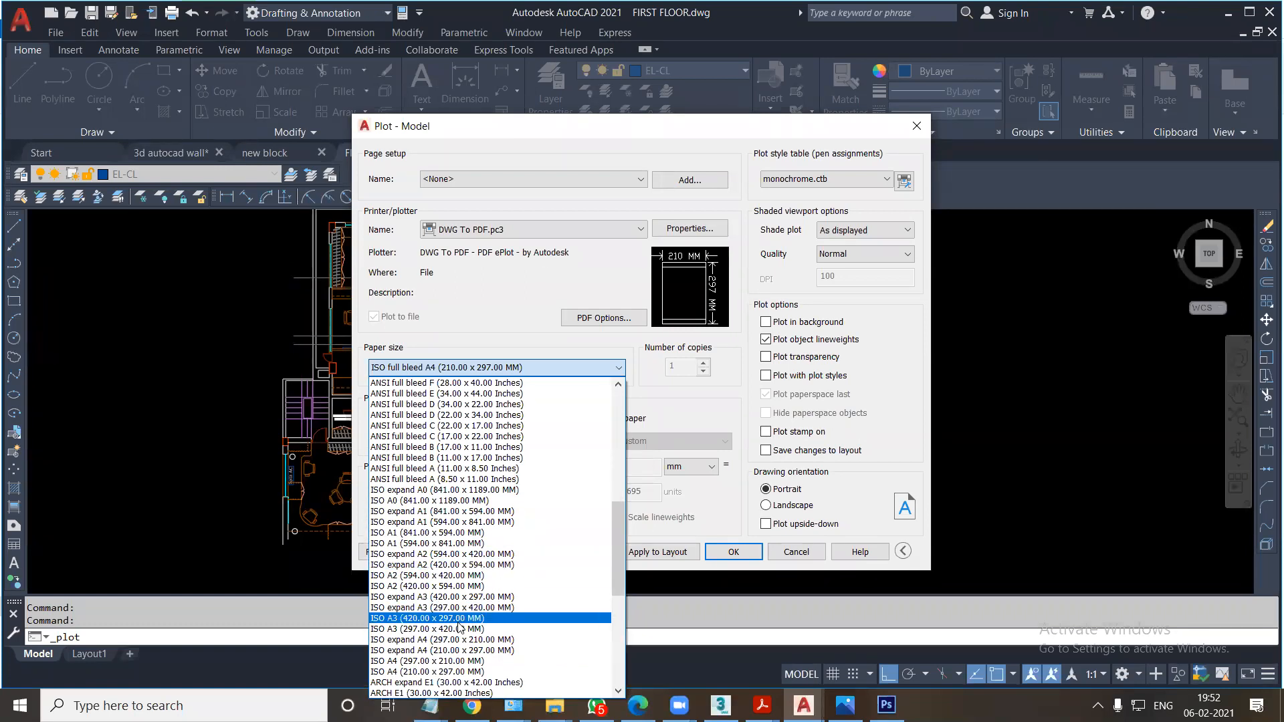
left_click(458, 619)
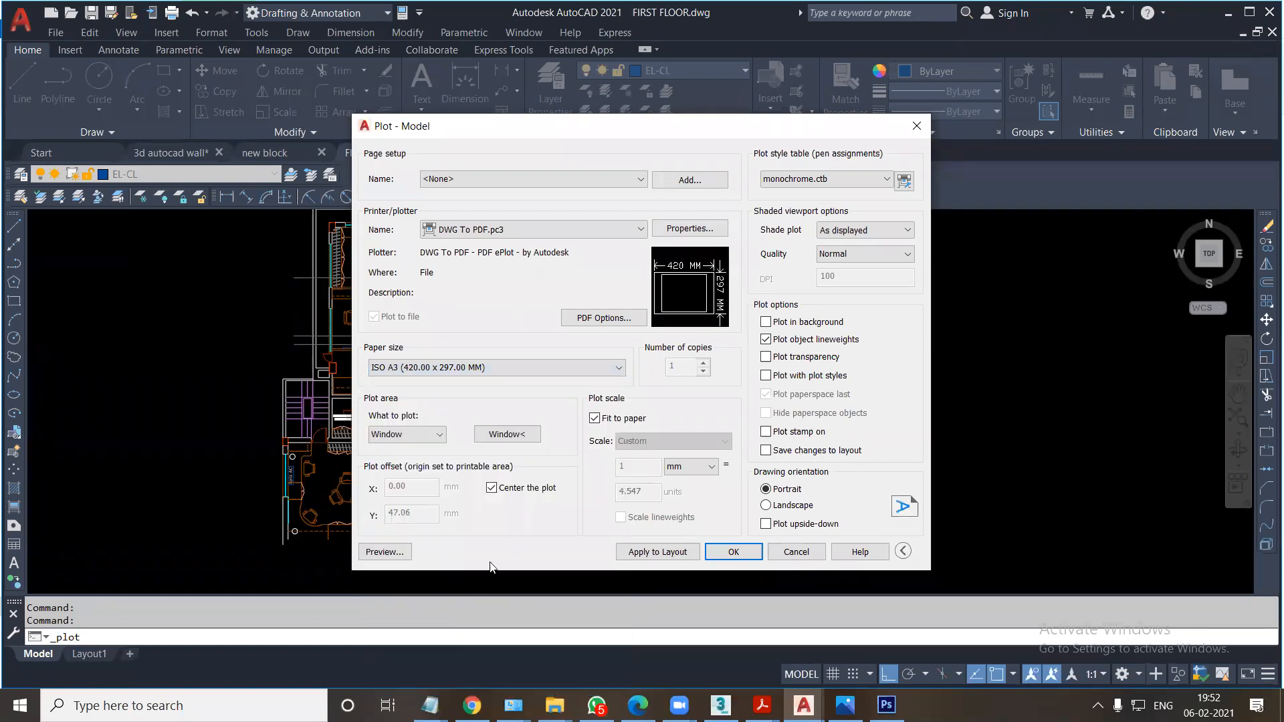
Define the plot window around the whole floor plan, set the orientation to Landscape, and preview the plot.
left_click(519, 439)
scroll(349, 300, "down", 5)
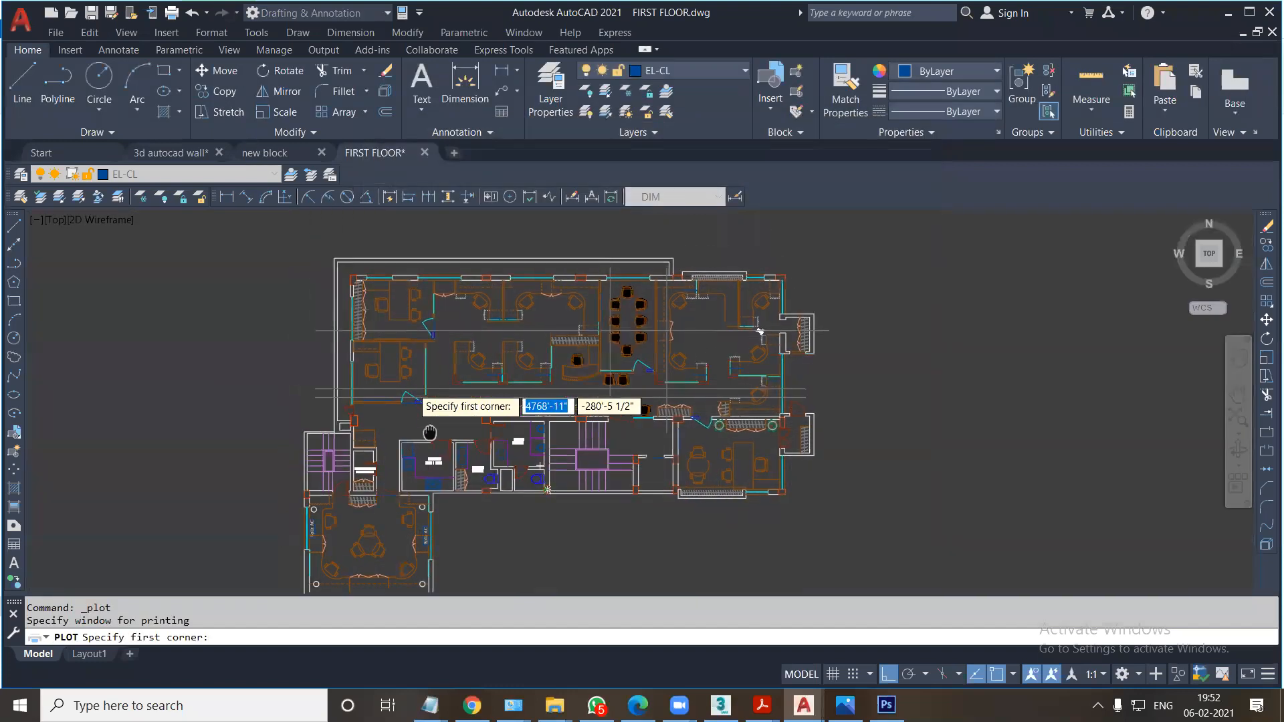
left_click(295, 263)
left_click(568, 461)
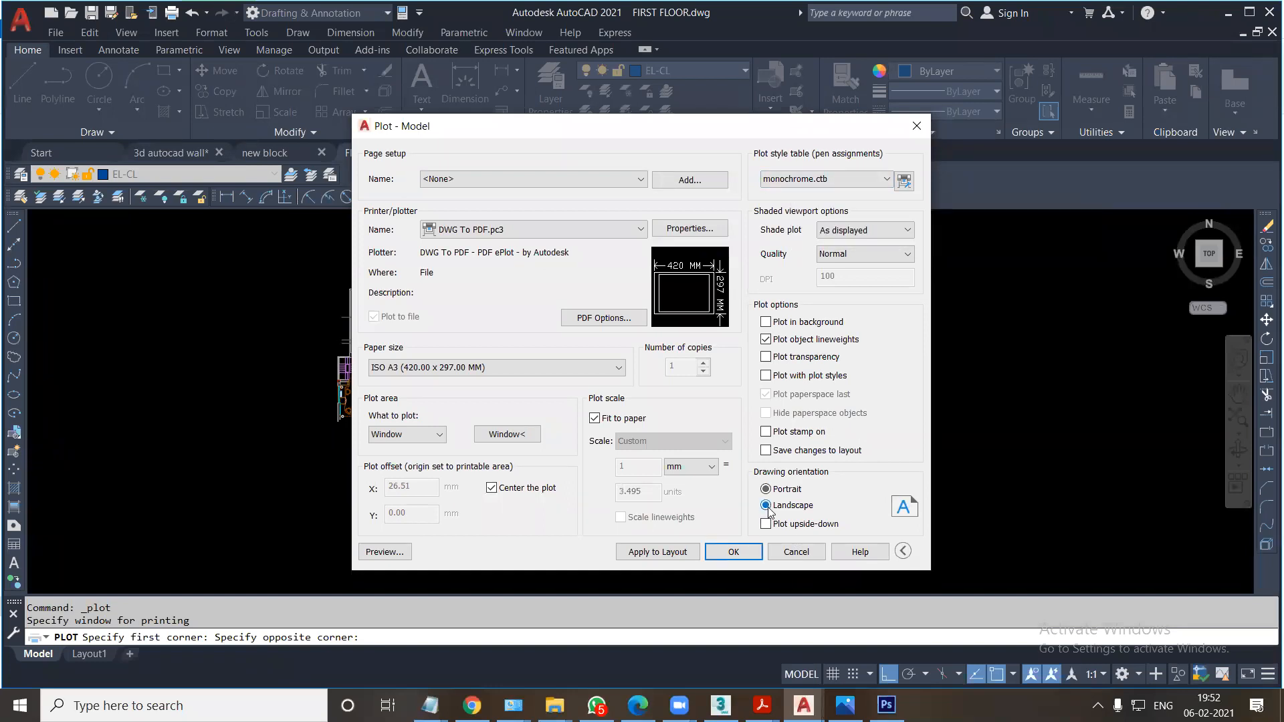
left_click(401, 555)
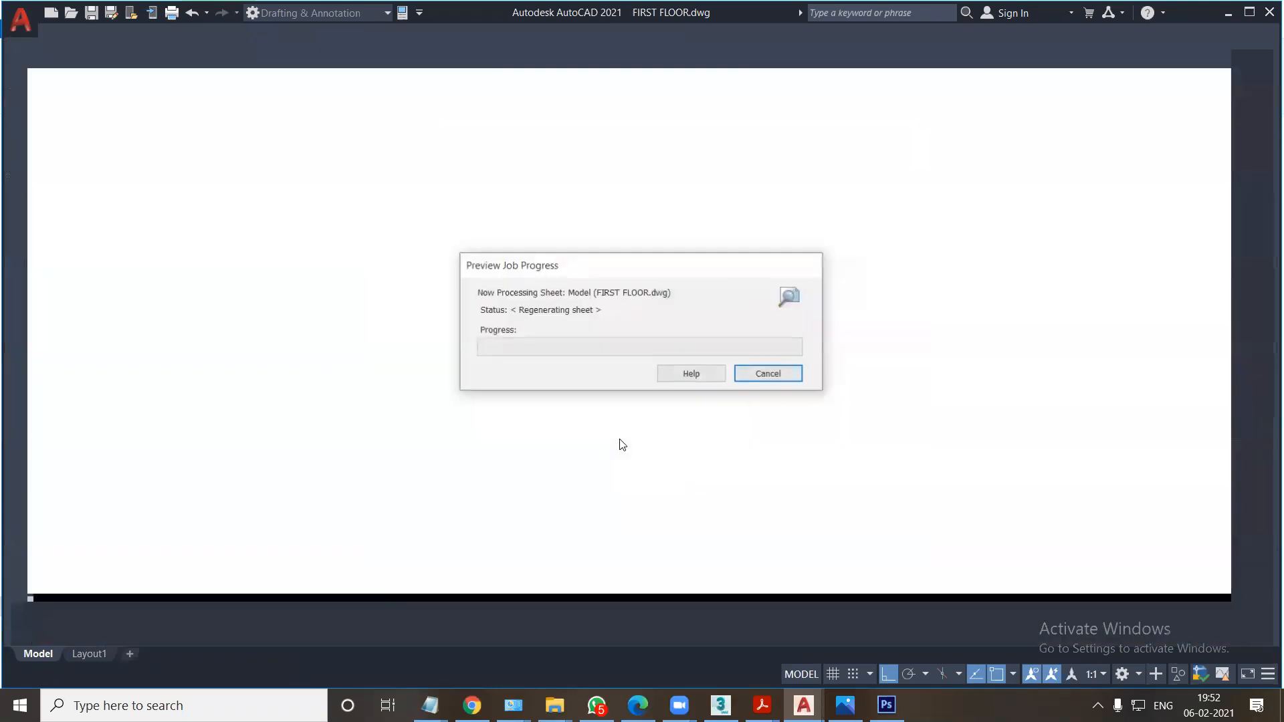
Leave the preview, set the plot style table to Grayscale.ctb, and assign it to all layouts.
key("Escape")
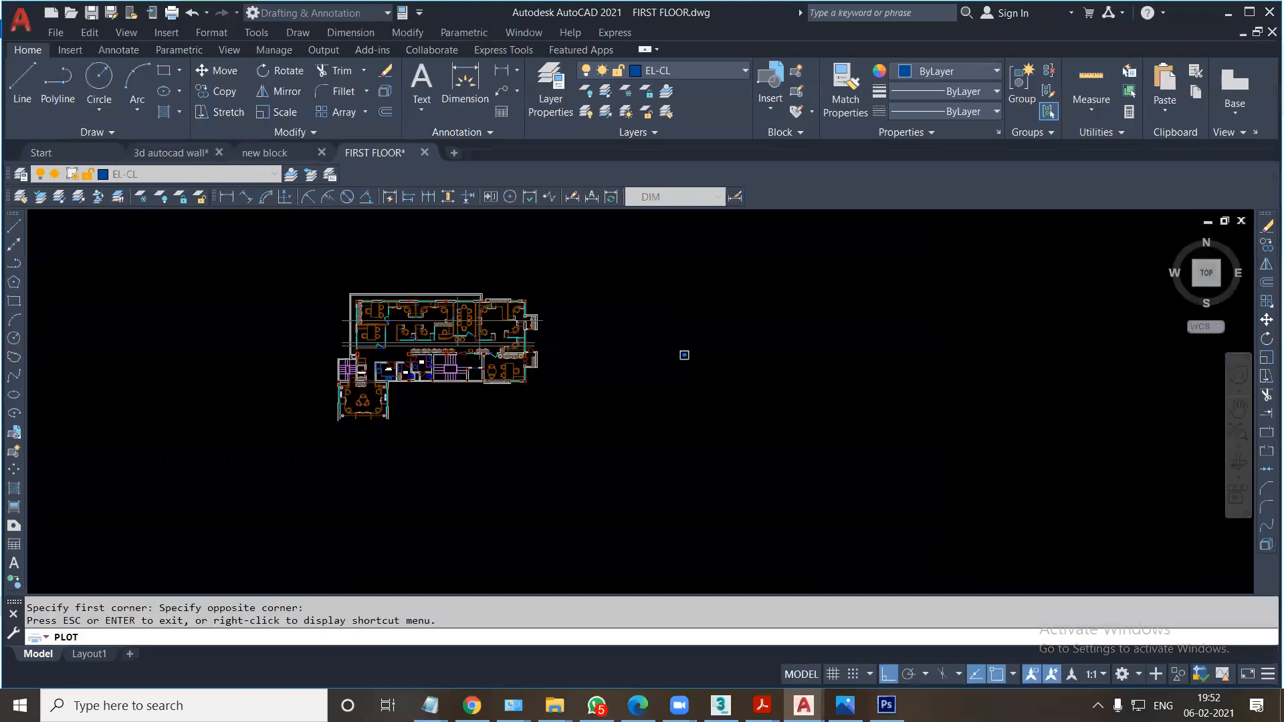
left_click(826, 179)
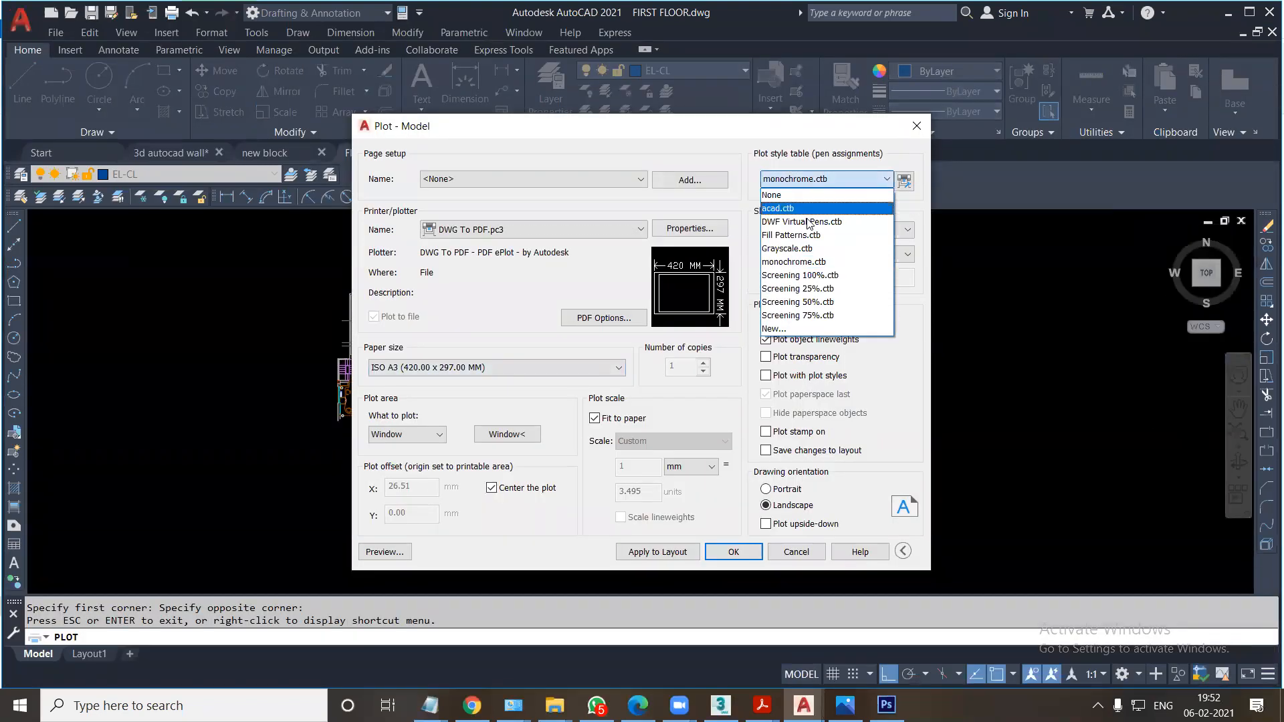
left_click(798, 252)
left_click(635, 397)
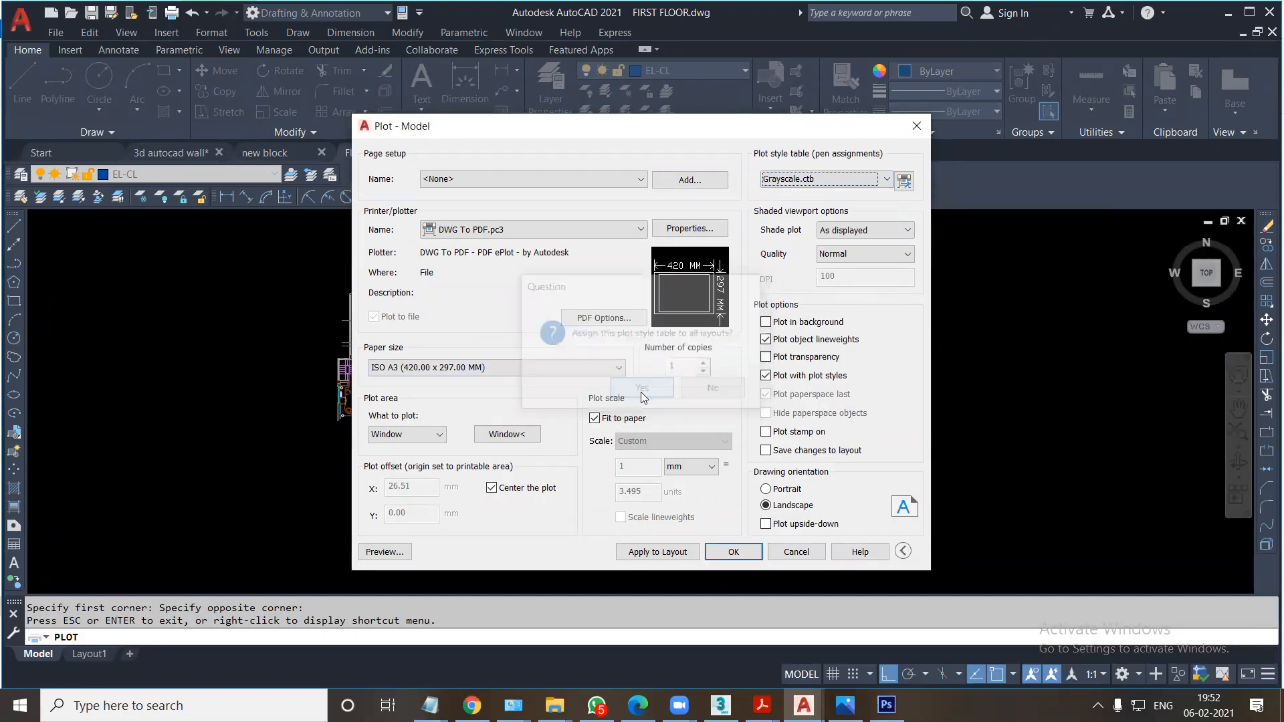
Redefine the plot window around the floor plan, preview the plot, and cancel plotting to return to the drawing.
left_click(503, 435)
key("Escape")
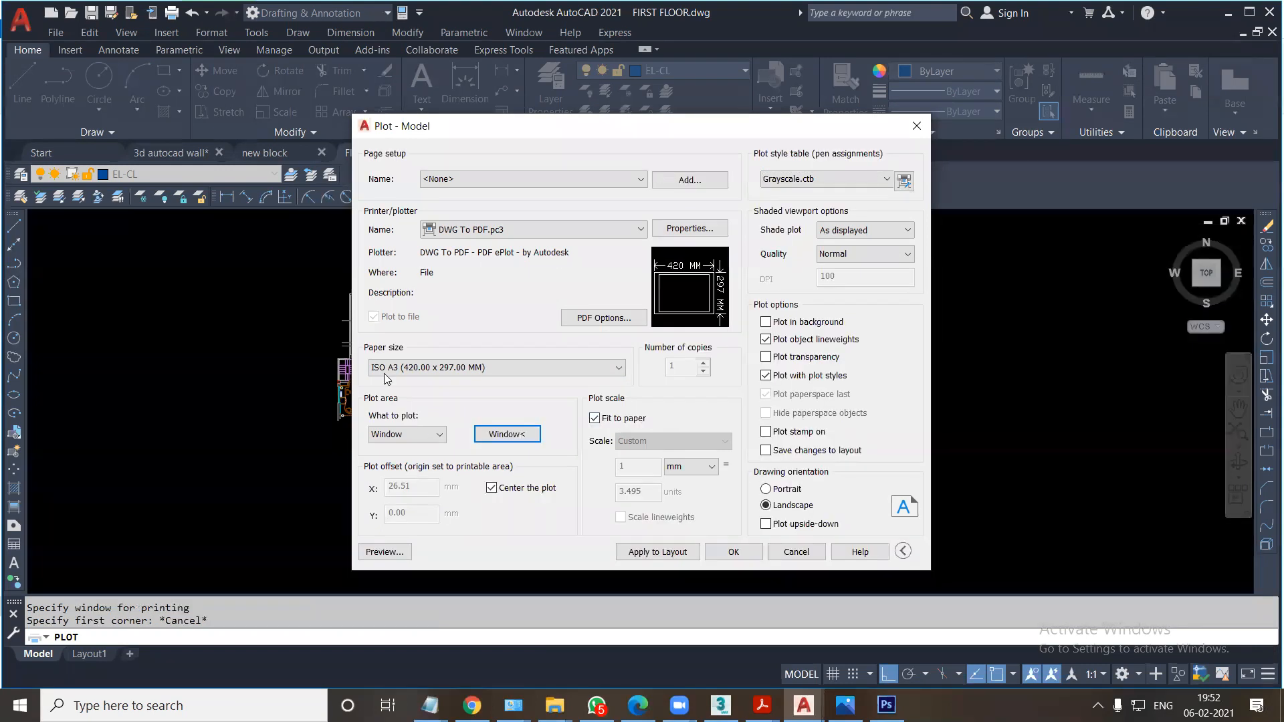
left_click(518, 434)
left_click(307, 267)
left_click(551, 459)
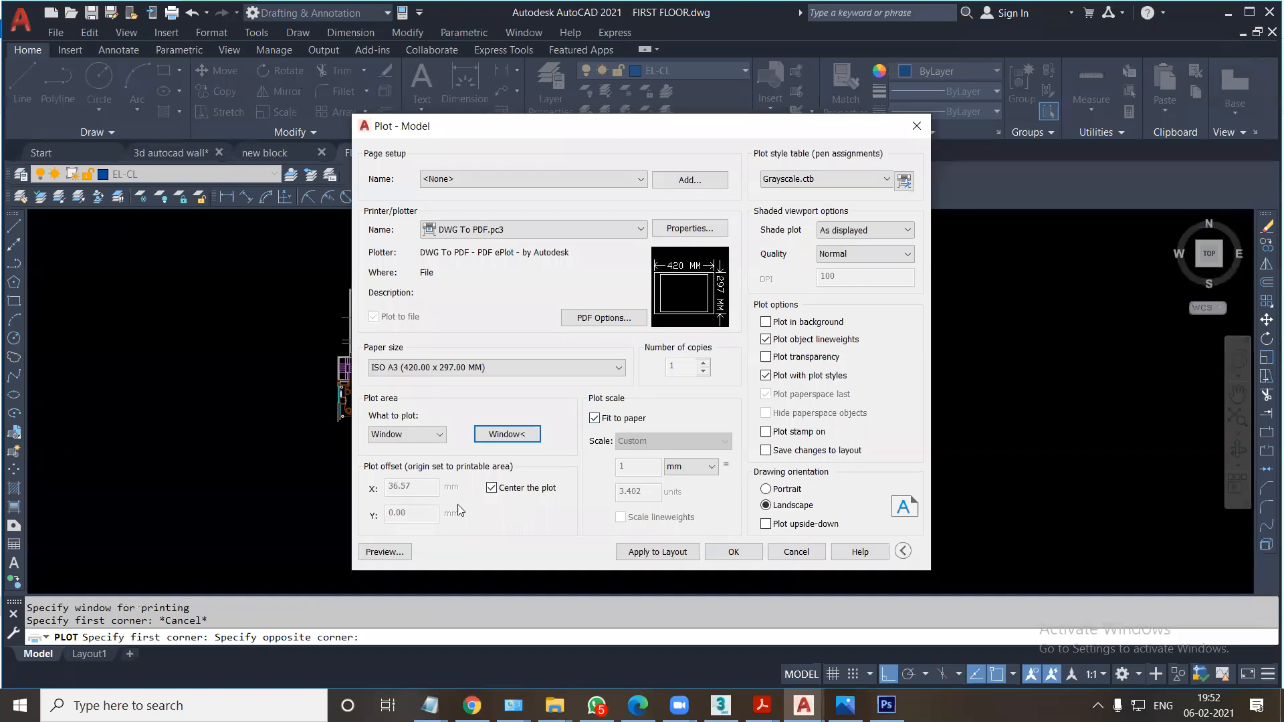
left_click(384, 553)
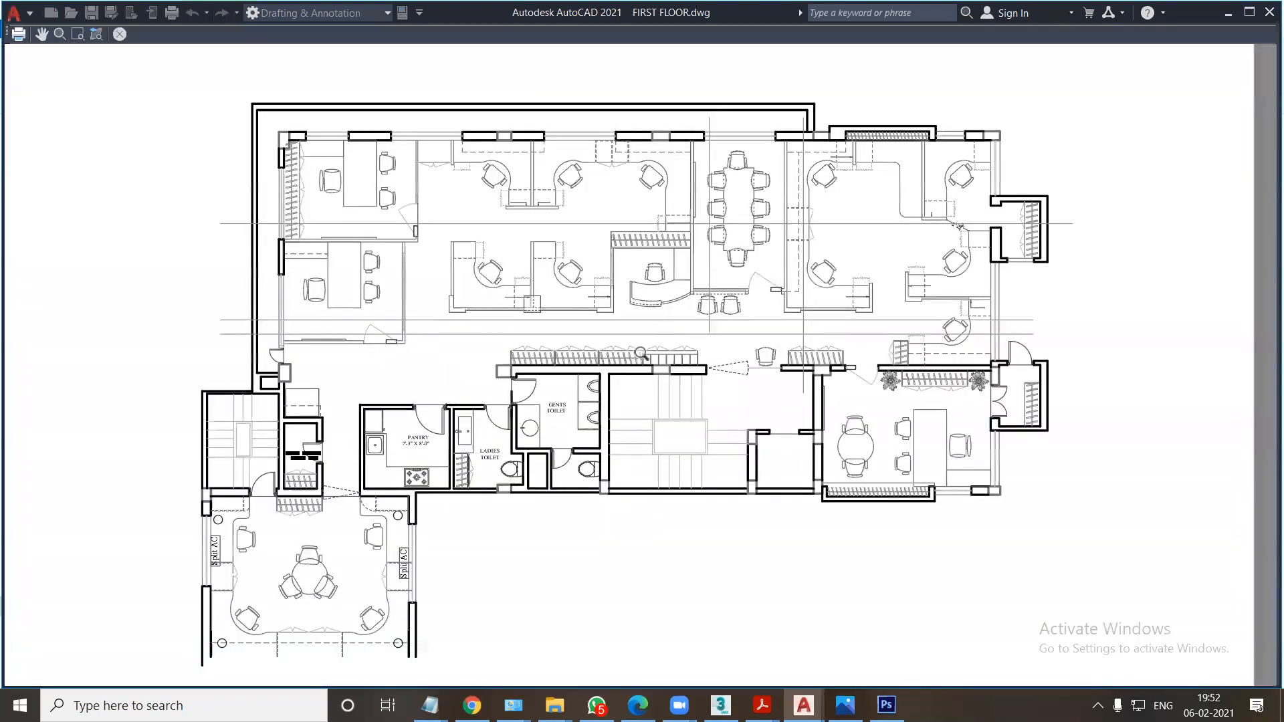
right_click(636, 358)
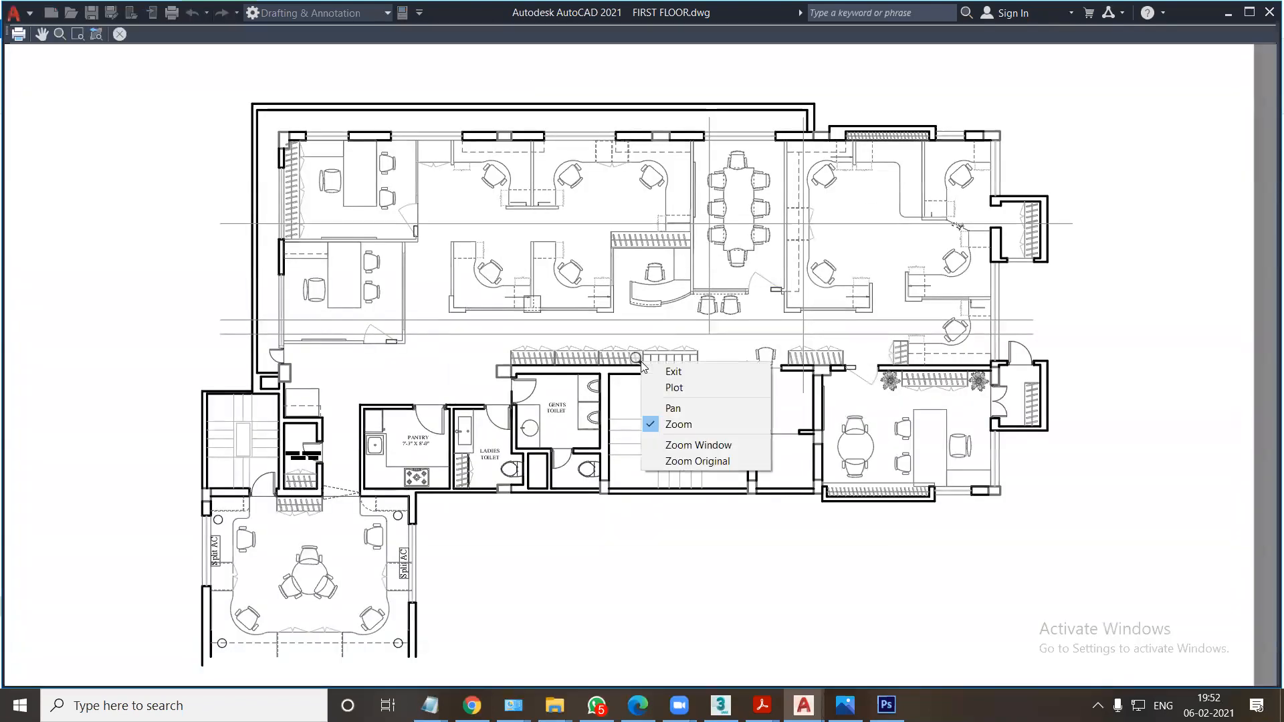
left_click(675, 389)
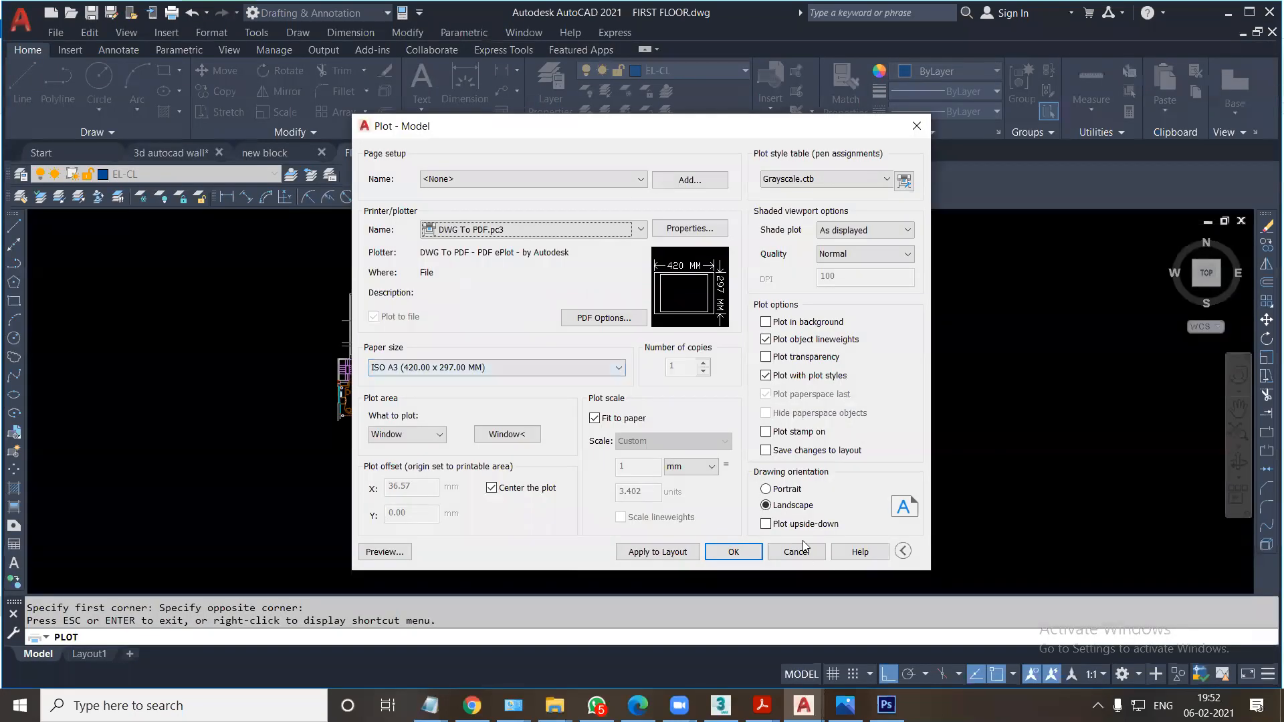
left_click(799, 548)
Delete the stray long horizontal and vertical lines crossing the offices, conference room and corridor.
scroll(460, 302, "up", 8)
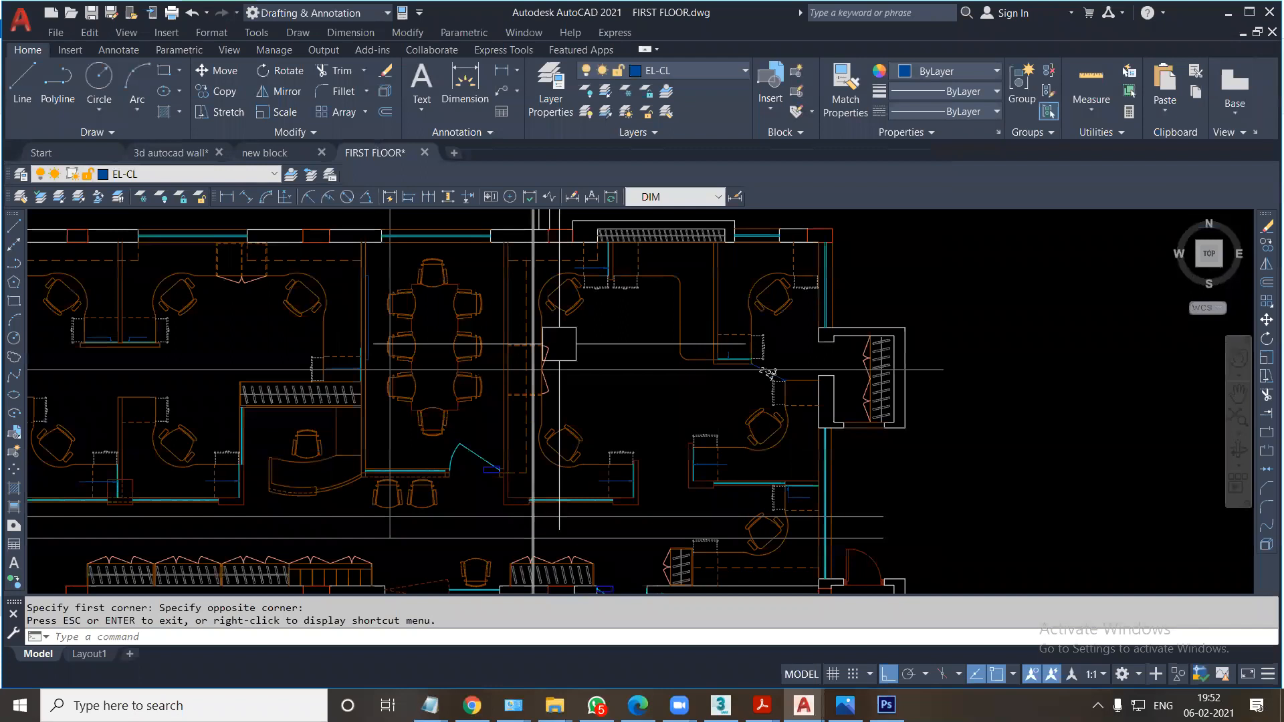
left_click(616, 369)
key("Delete")
middle_click_drag(668, 477, 655, 395)
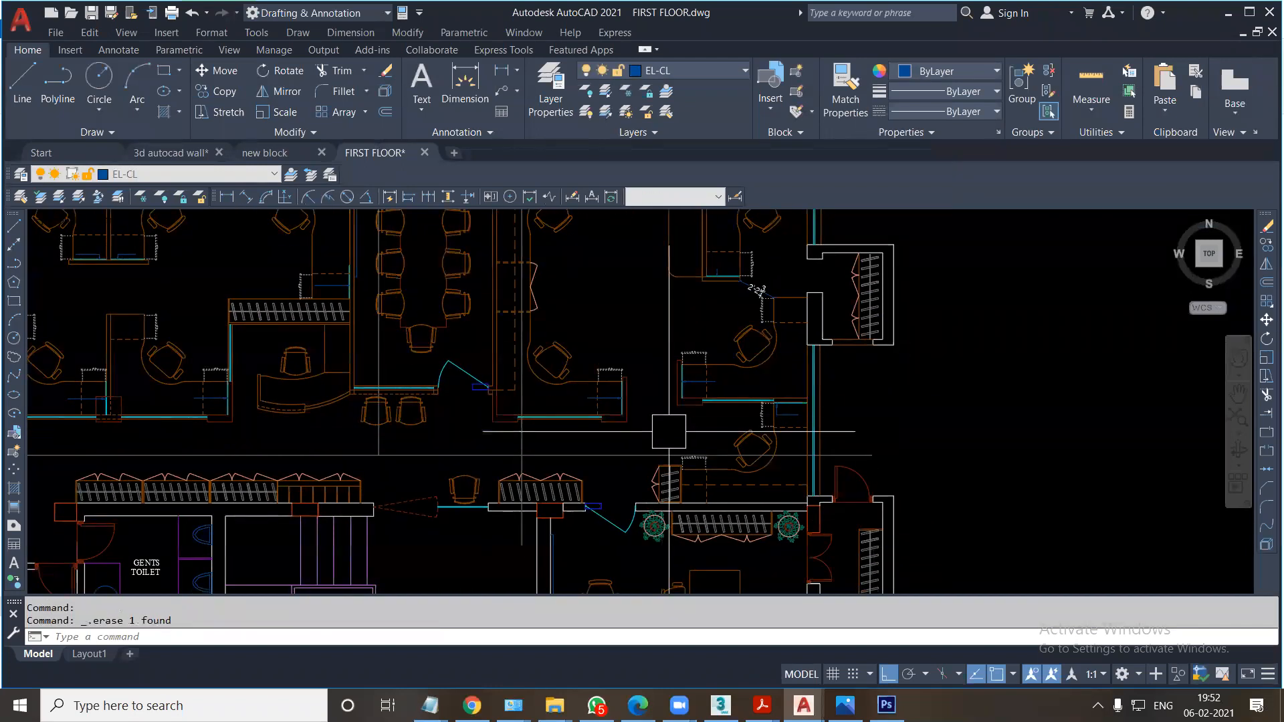
left_click(625, 455)
key("Delete")
left_click(521, 441)
key("Delete")
left_click(378, 414)
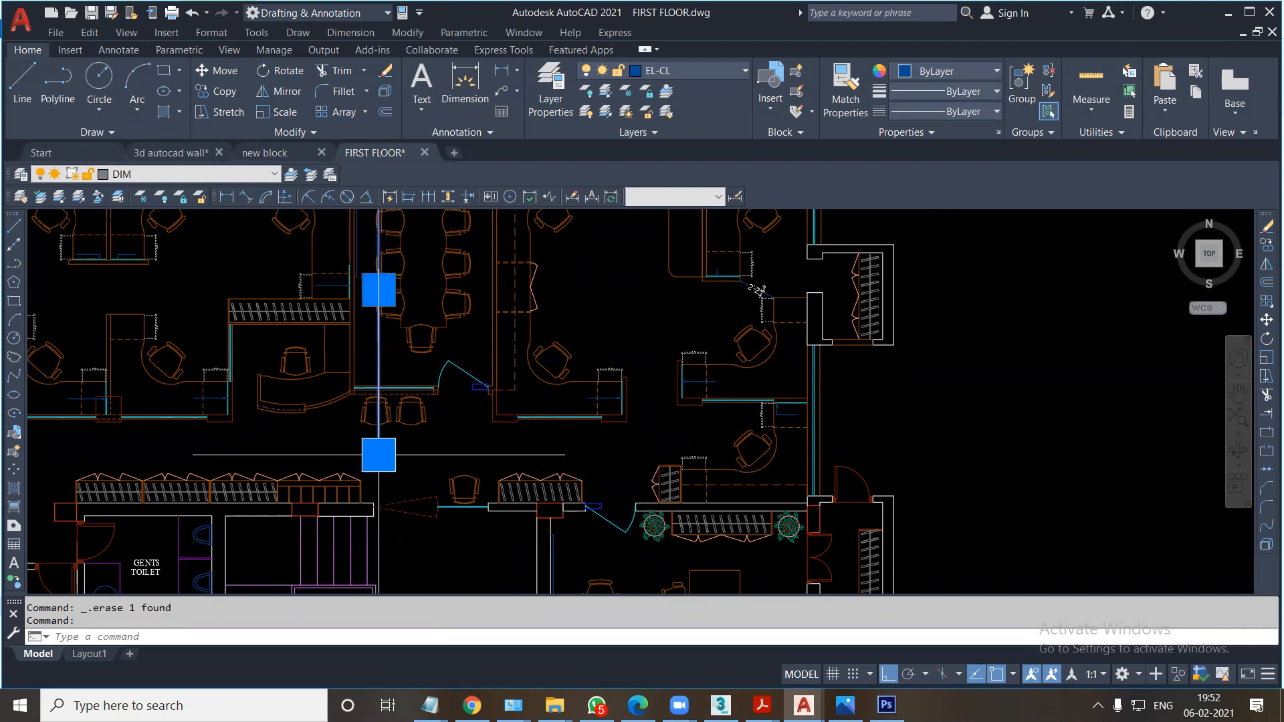
key("Delete")
Start plotting the cleaned plan as a single sheet and set the plotter to DWG To PDF.pc3.
scroll(459, 476, "down", 5)
middle_click_drag(459, 476, 498, 409)
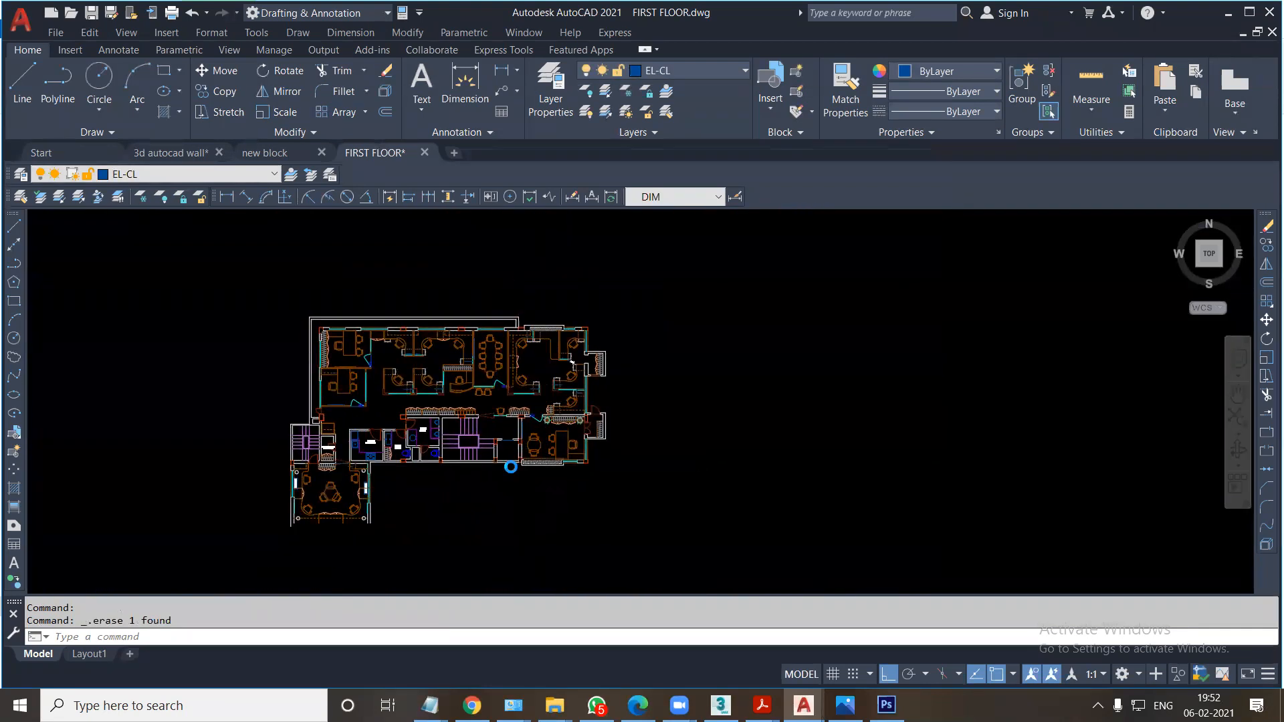
key("ctrl+p")
left_click(567, 404)
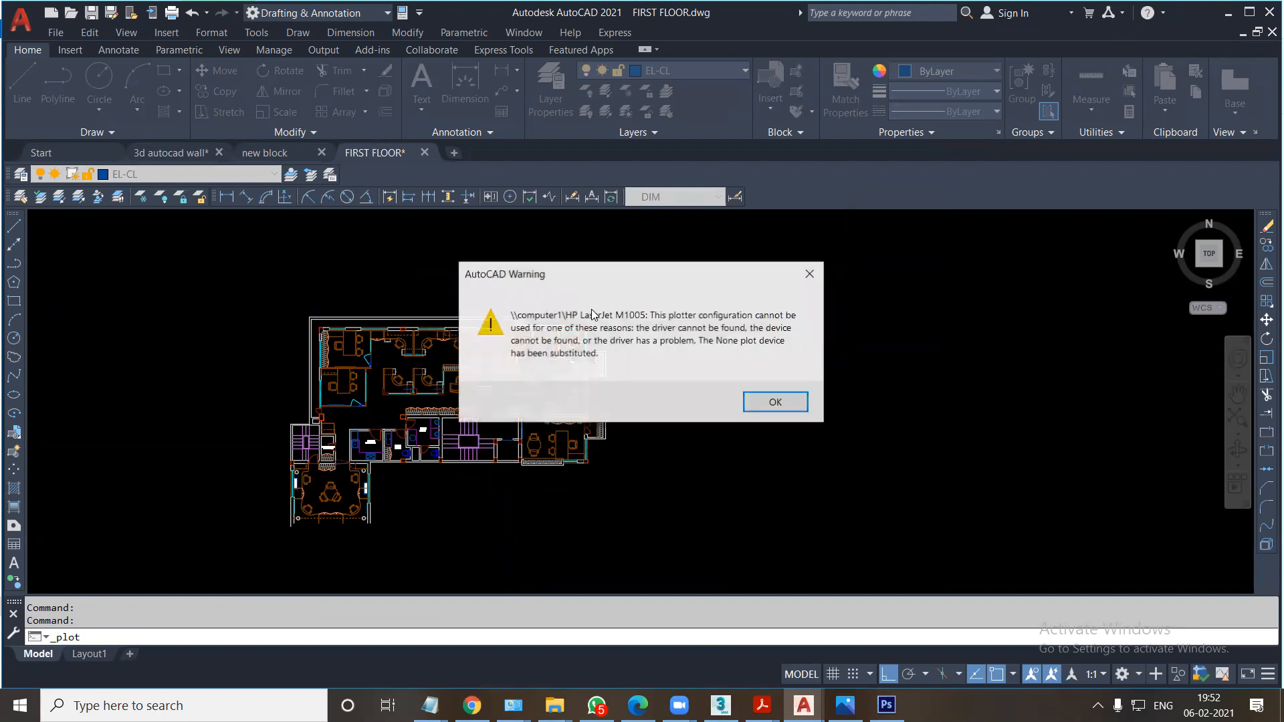
left_click(756, 399)
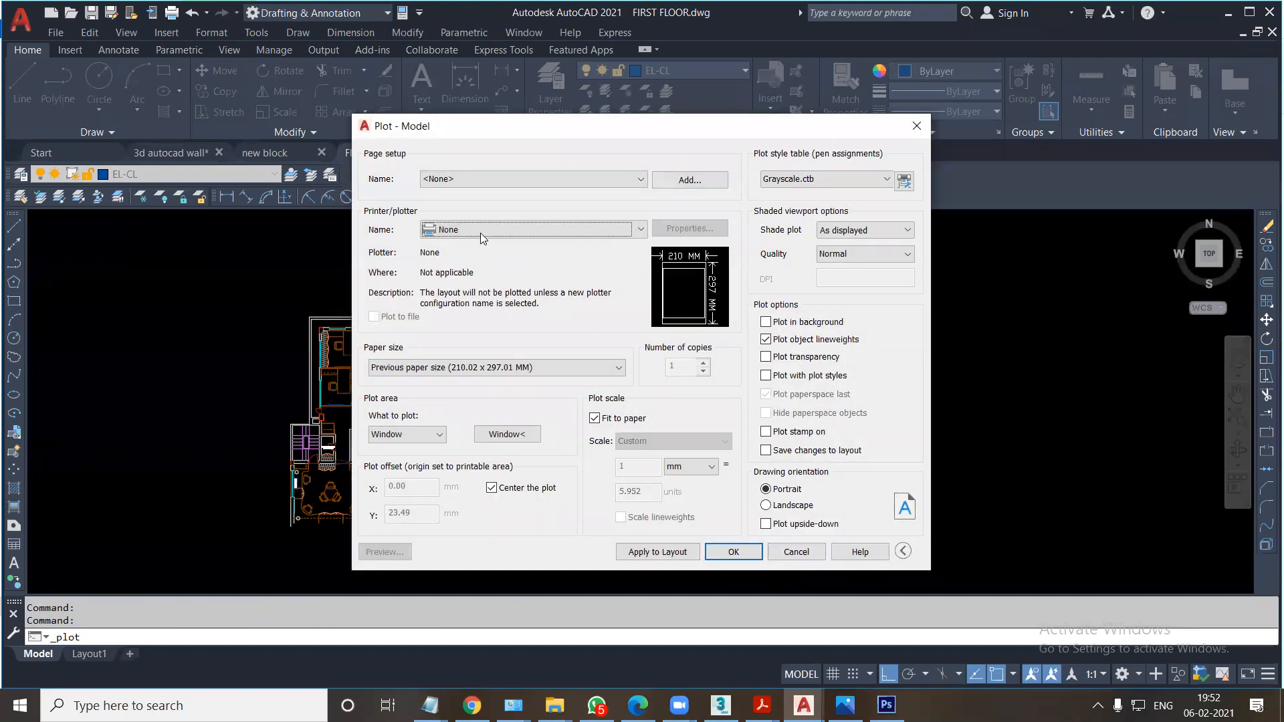
left_click(482, 232)
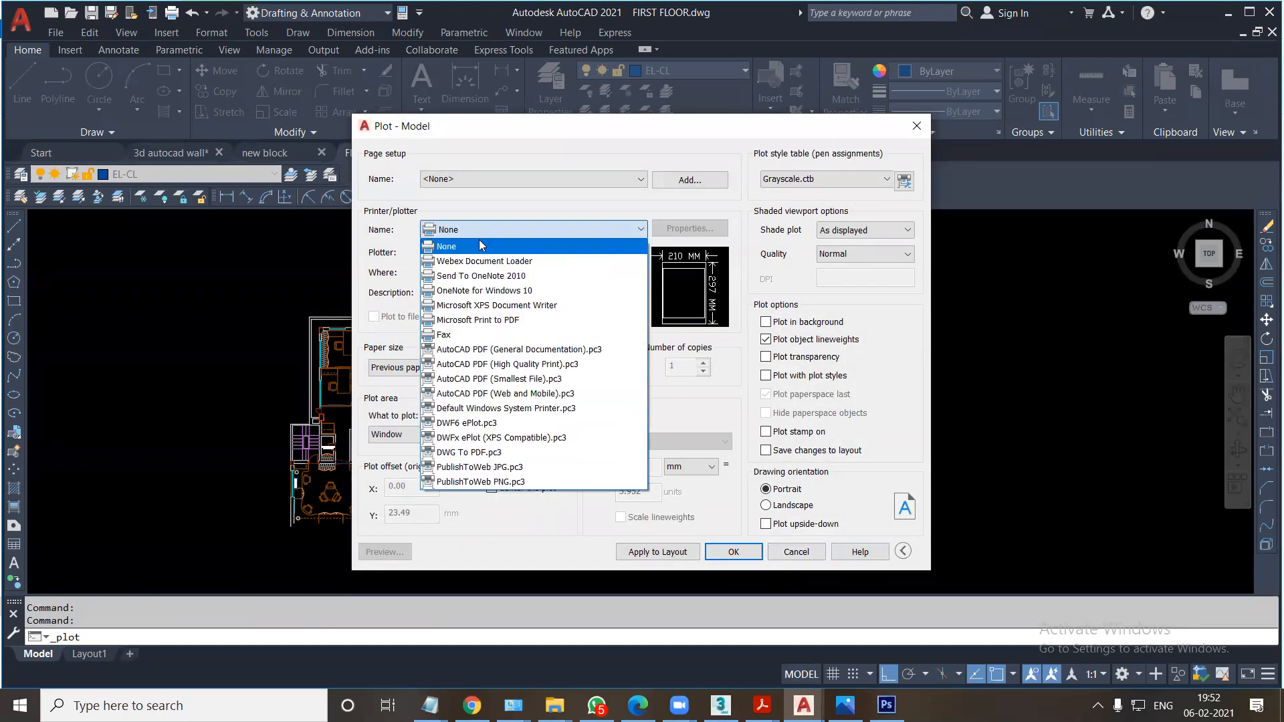
left_click(496, 453)
Set the plot's paper size to ISO full bleed A3 (420.00 x 297.00 MM).
left_click(505, 435)
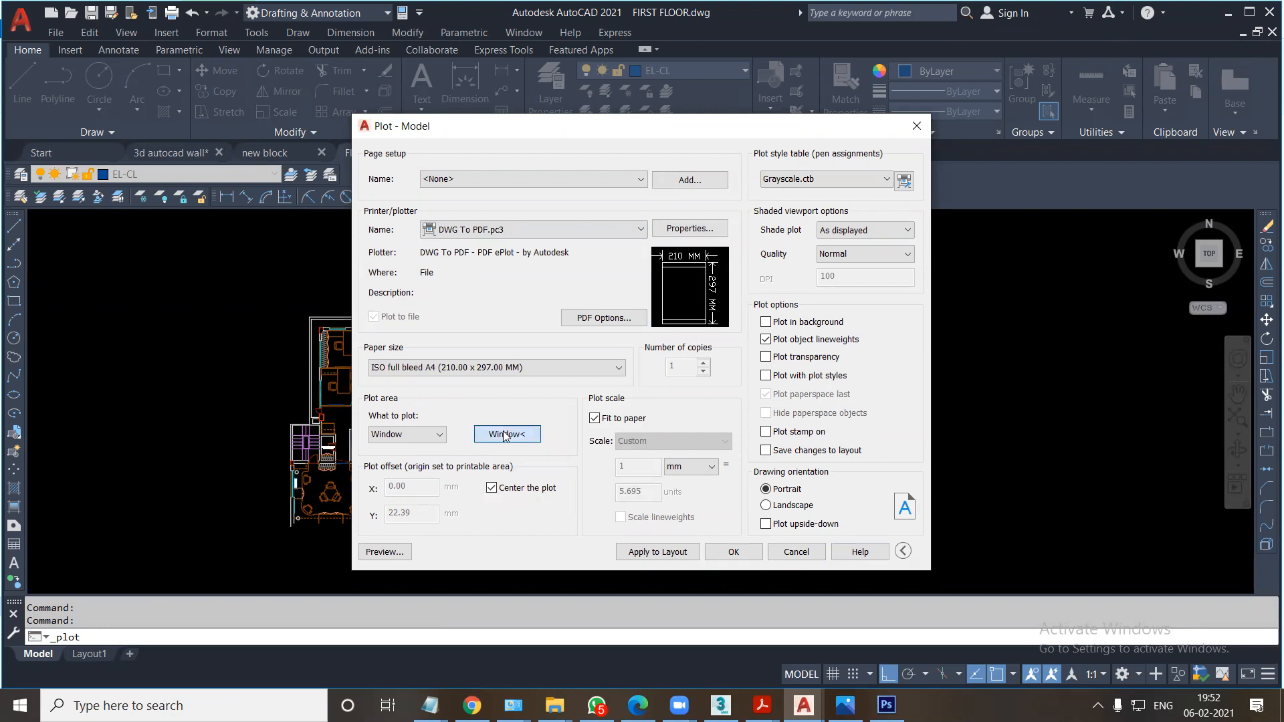
left_click(514, 368)
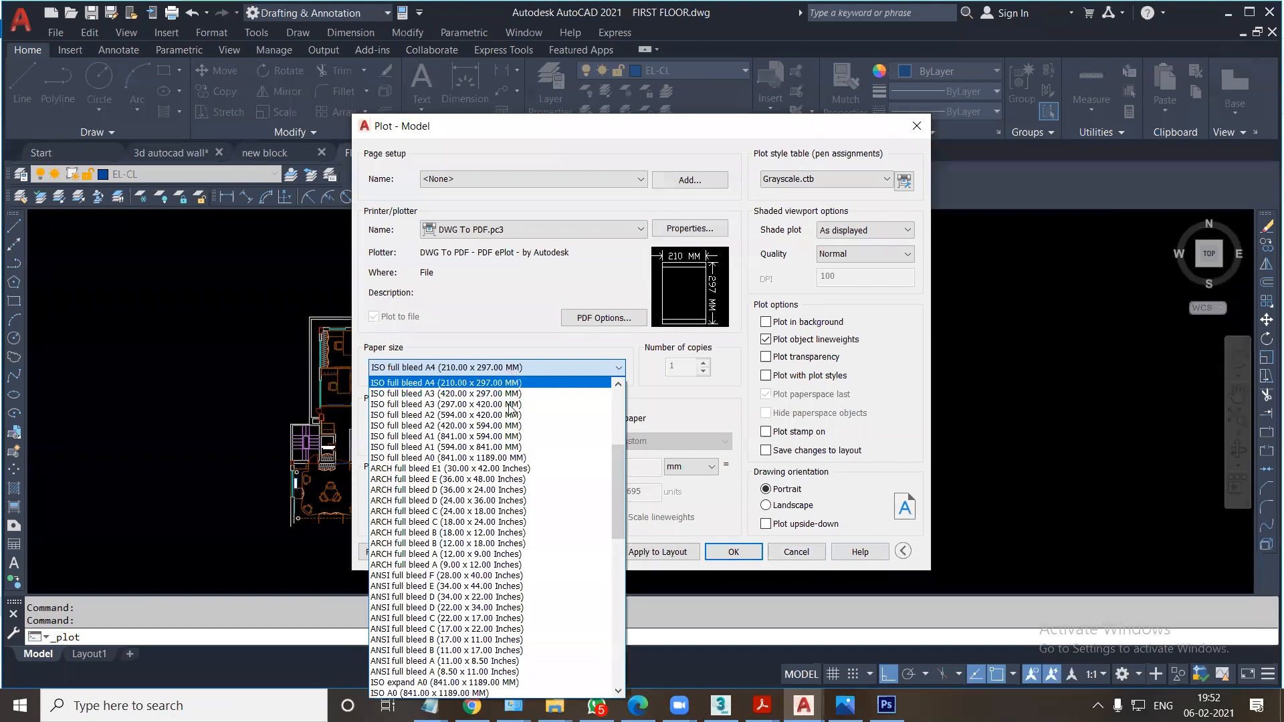
scroll(504, 582, "down", 3)
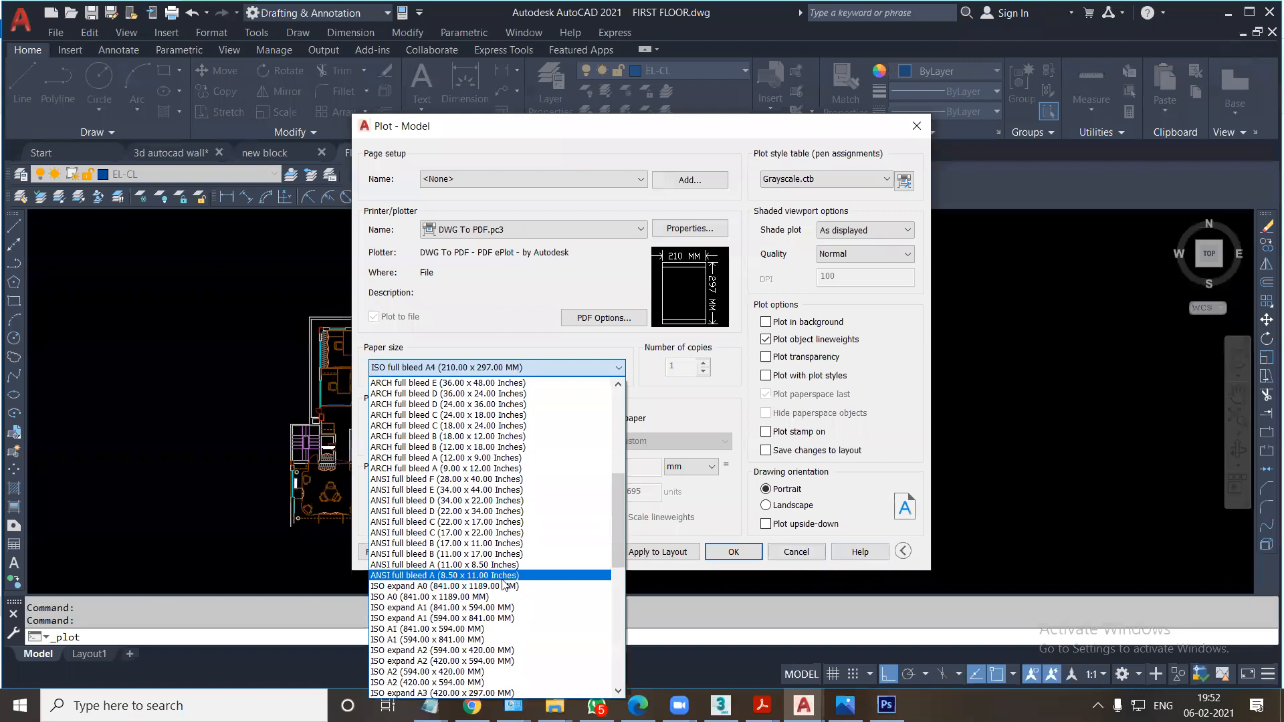
scroll(501, 583, "up", 9)
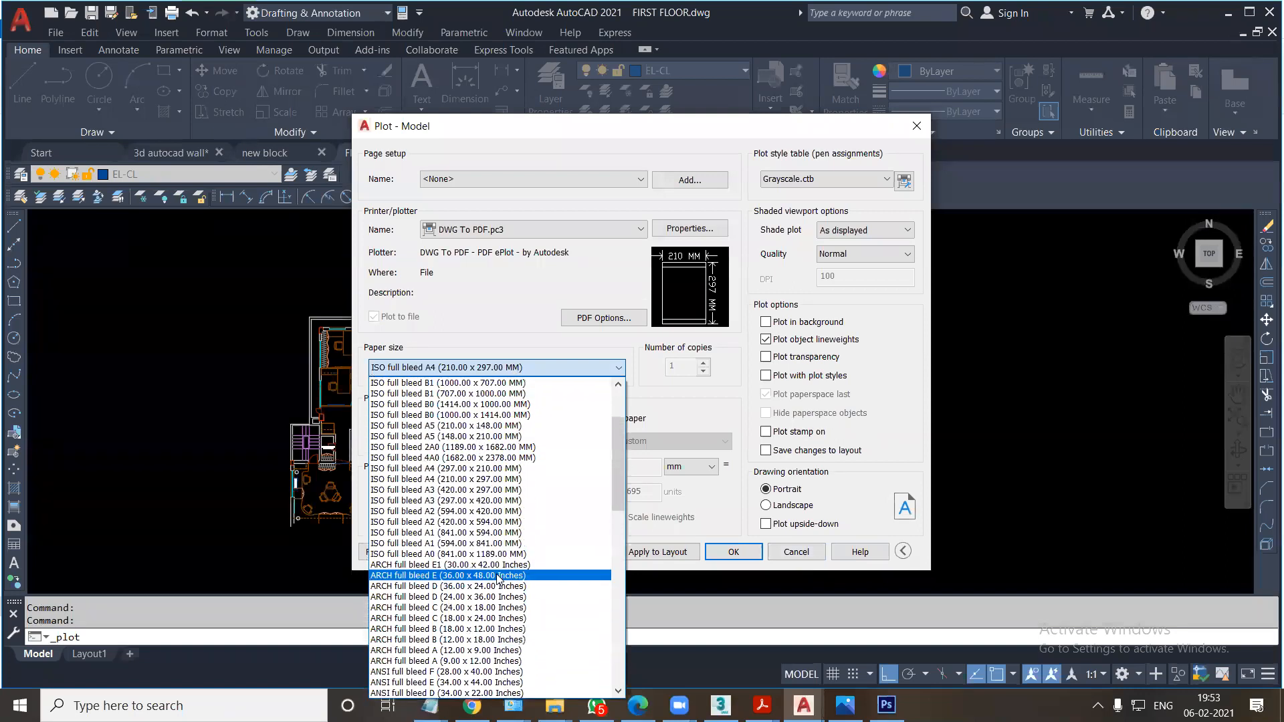
scroll(452, 478, "down", 3)
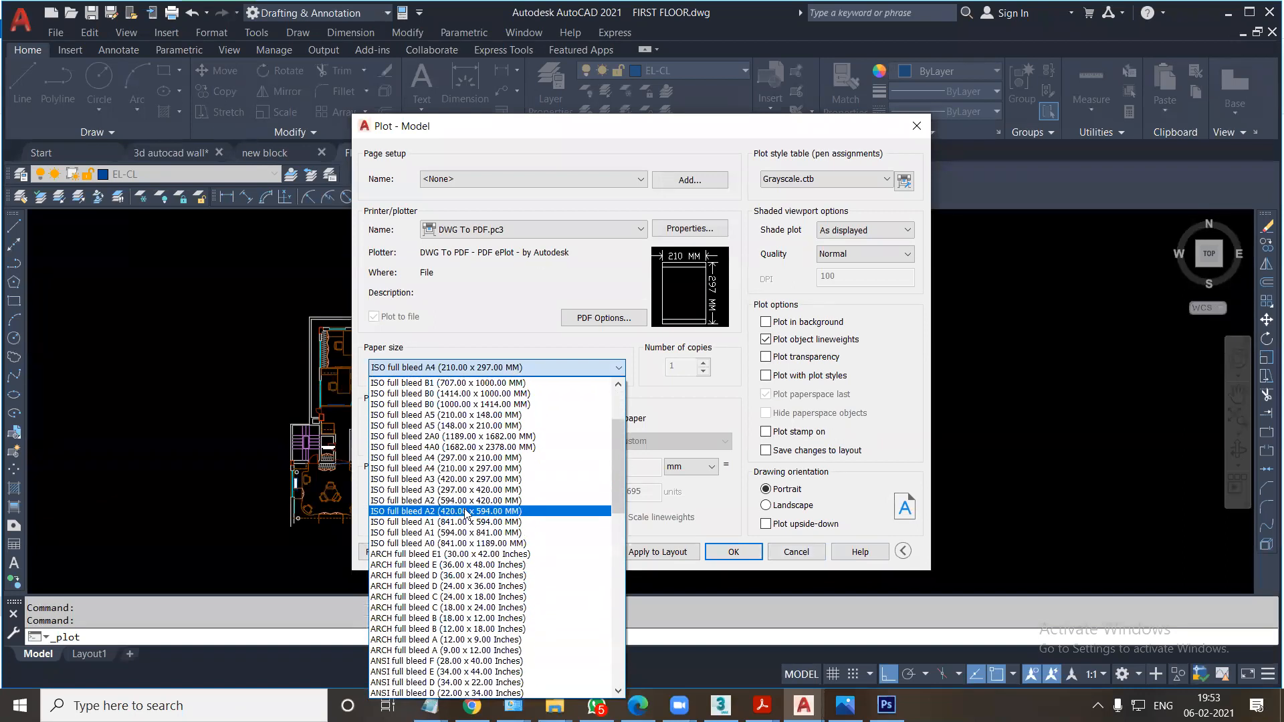
left_click(454, 486)
Define the plot window around the whole floor plan and check it in the plot preview.
left_click(507, 434)
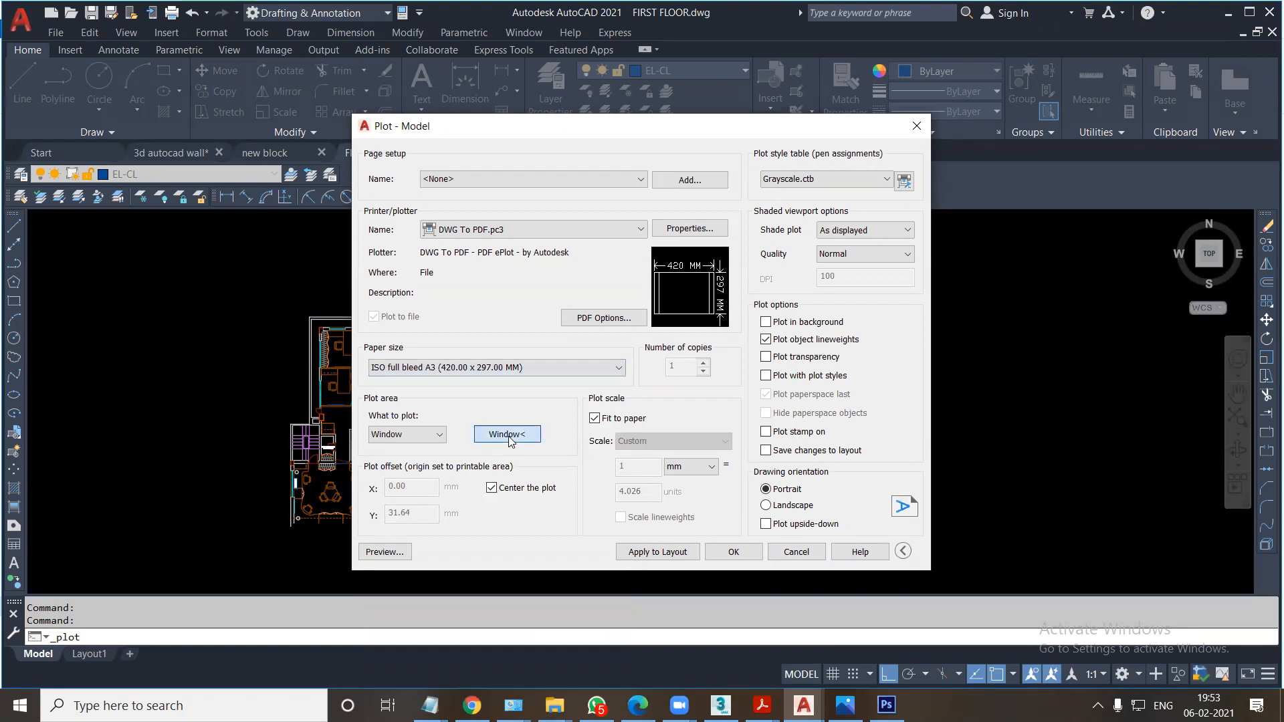
left_click(270, 286)
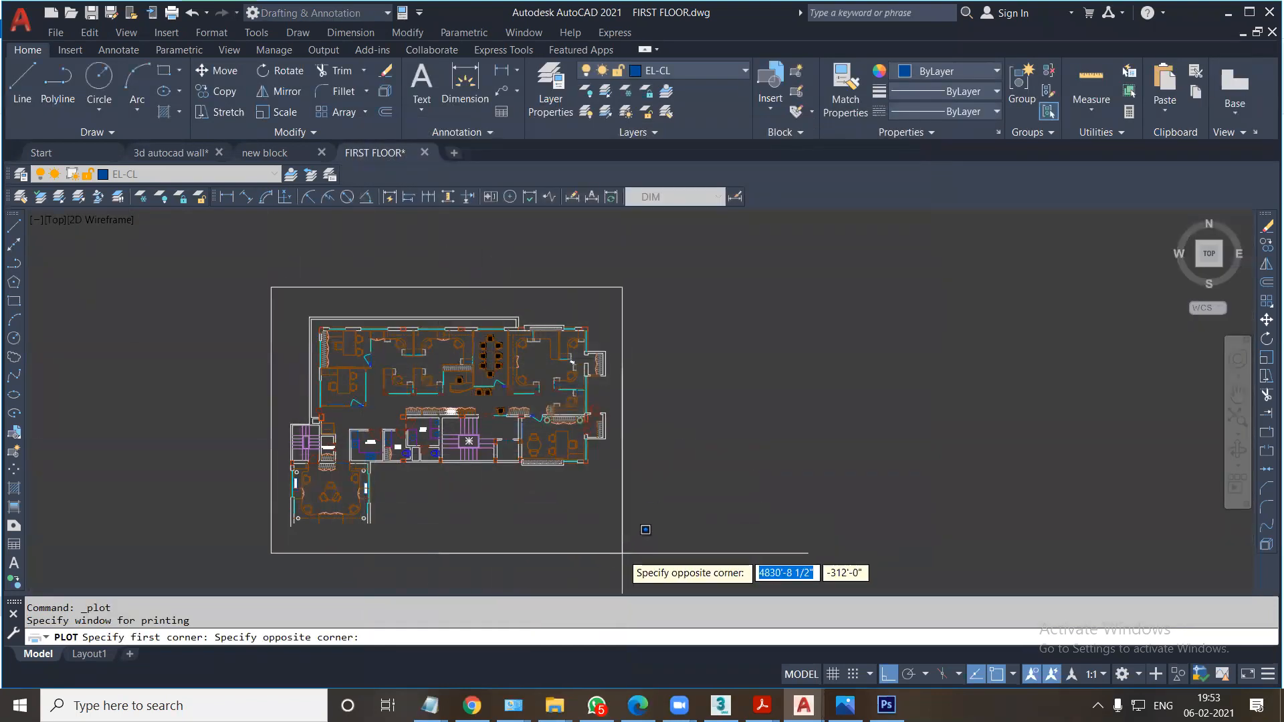
left_click(647, 519)
left_click(385, 551)
key("Escape")
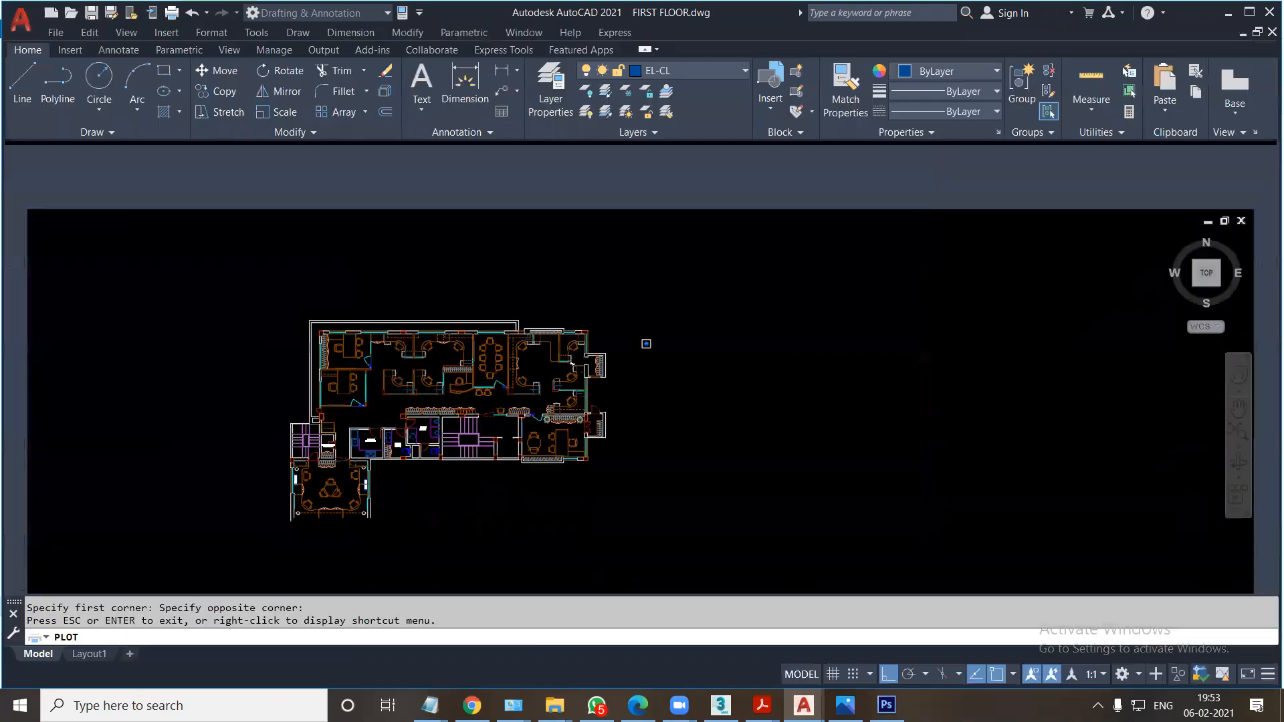
Reset the plot style table to None, reapply Grayscale.ctb, and assign it to all layouts.
left_click(794, 187)
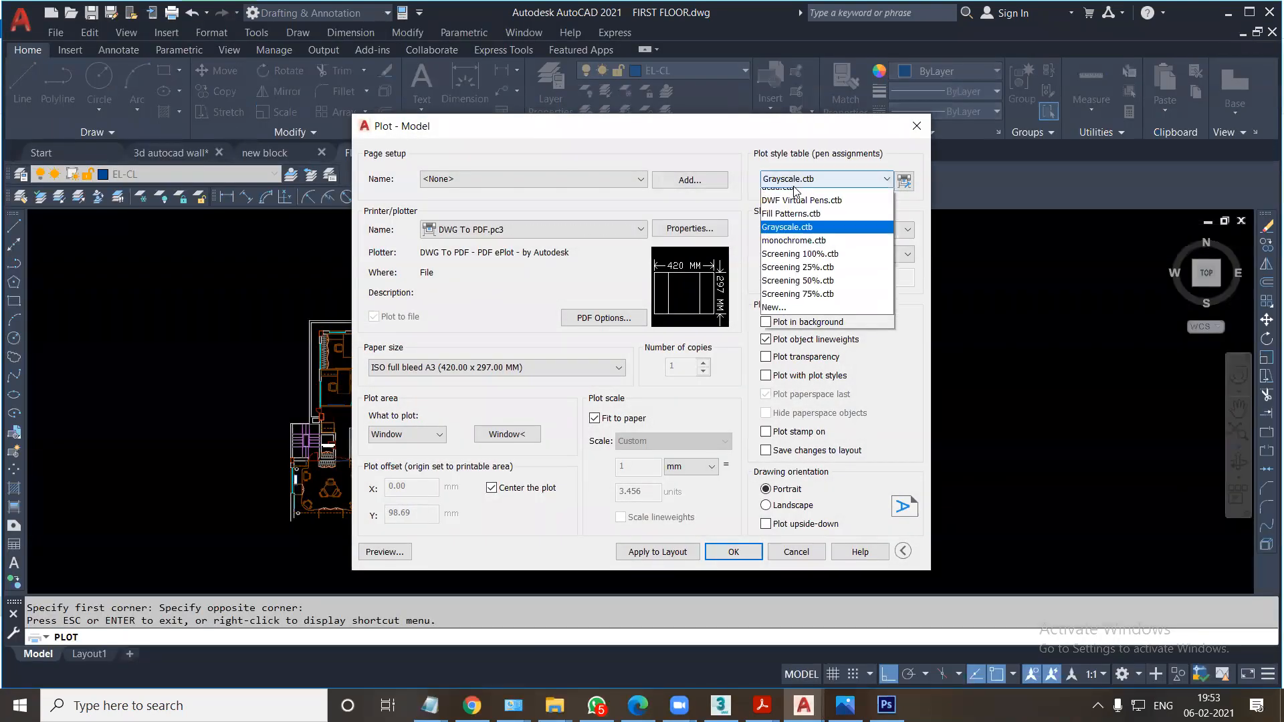
left_click(789, 195)
left_click(792, 182)
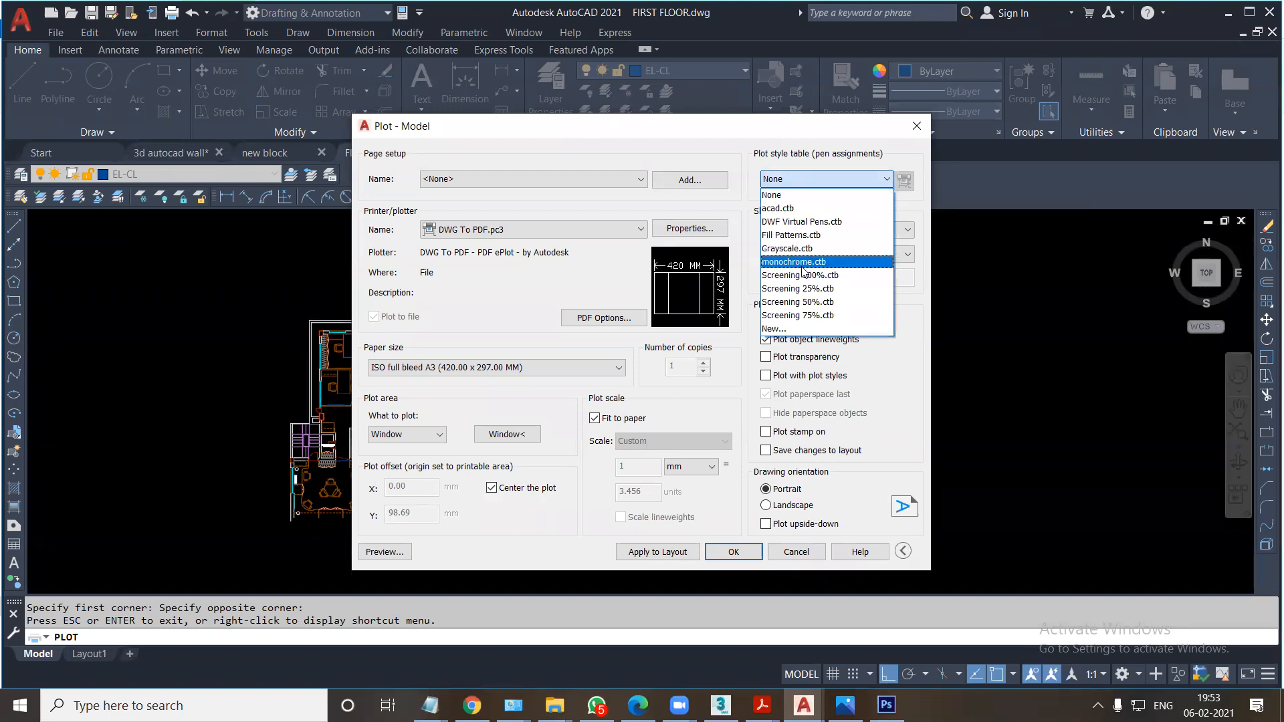
left_click(792, 249)
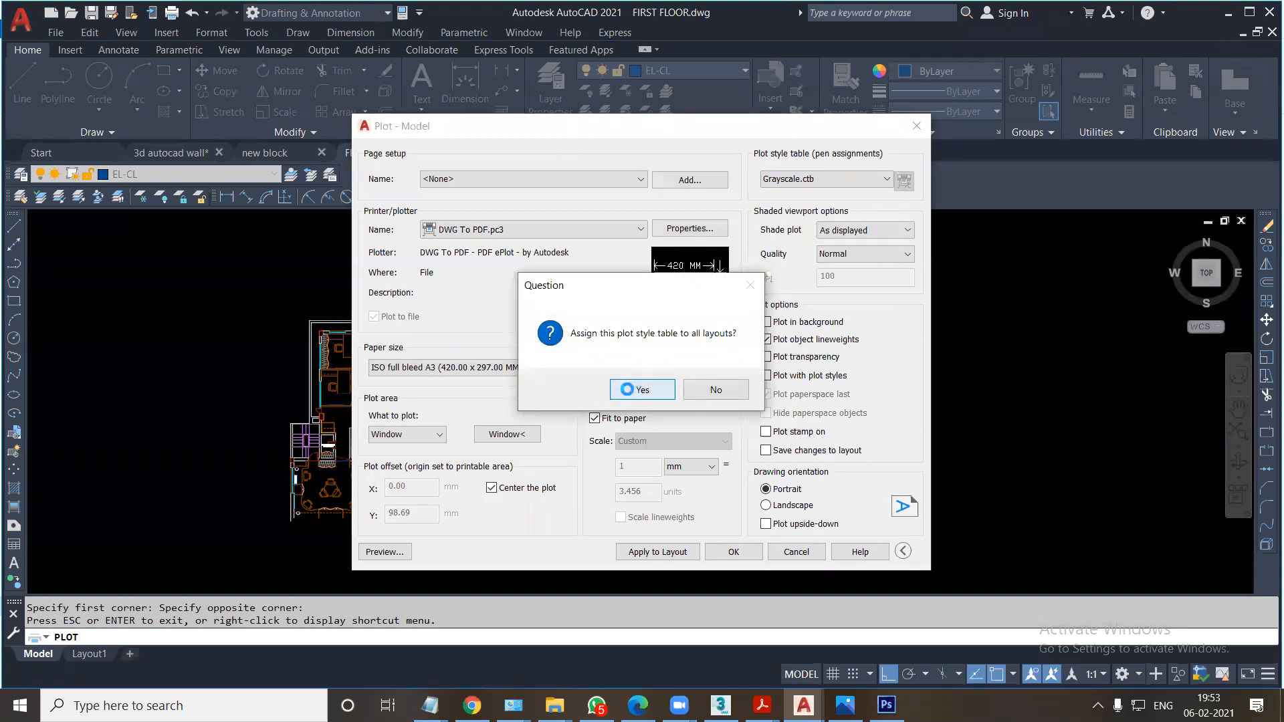
left_click(621, 394)
Redefine the plot window with a margin around the floor plan and preview the grayscale plot.
left_click(495, 433)
key("Escape")
left_click(524, 436)
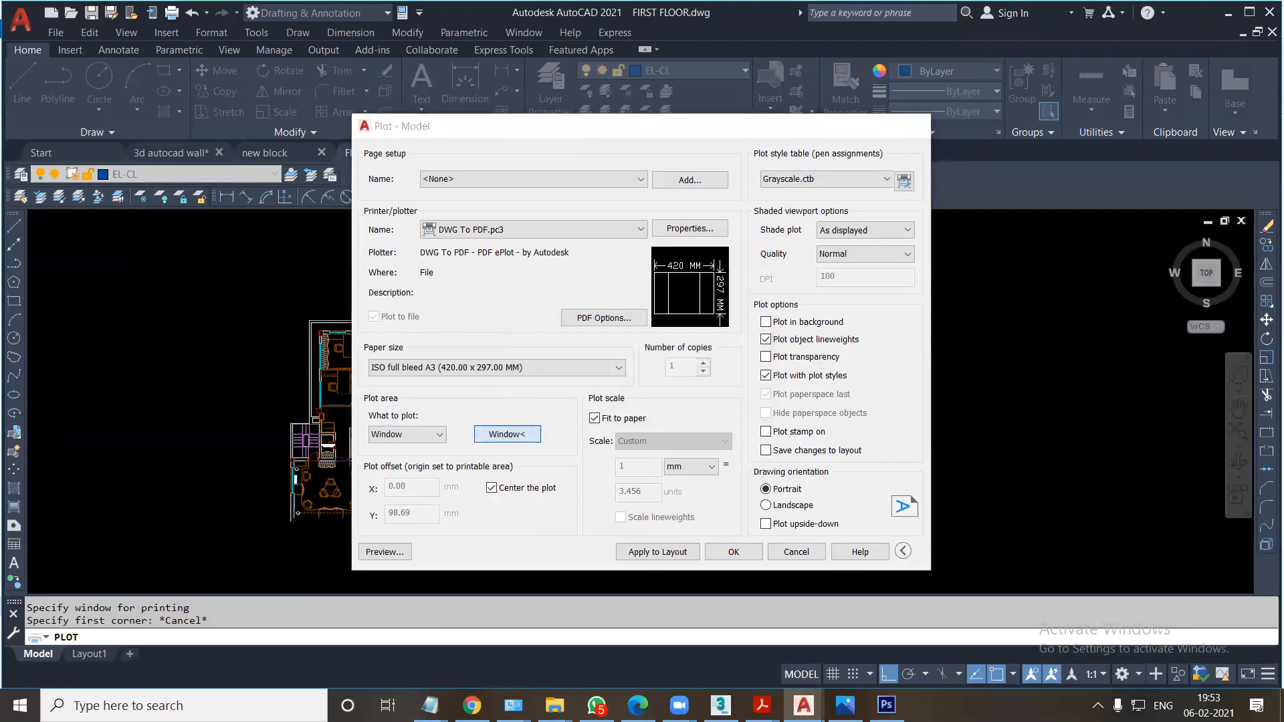
left_click(257, 274)
left_click(640, 552)
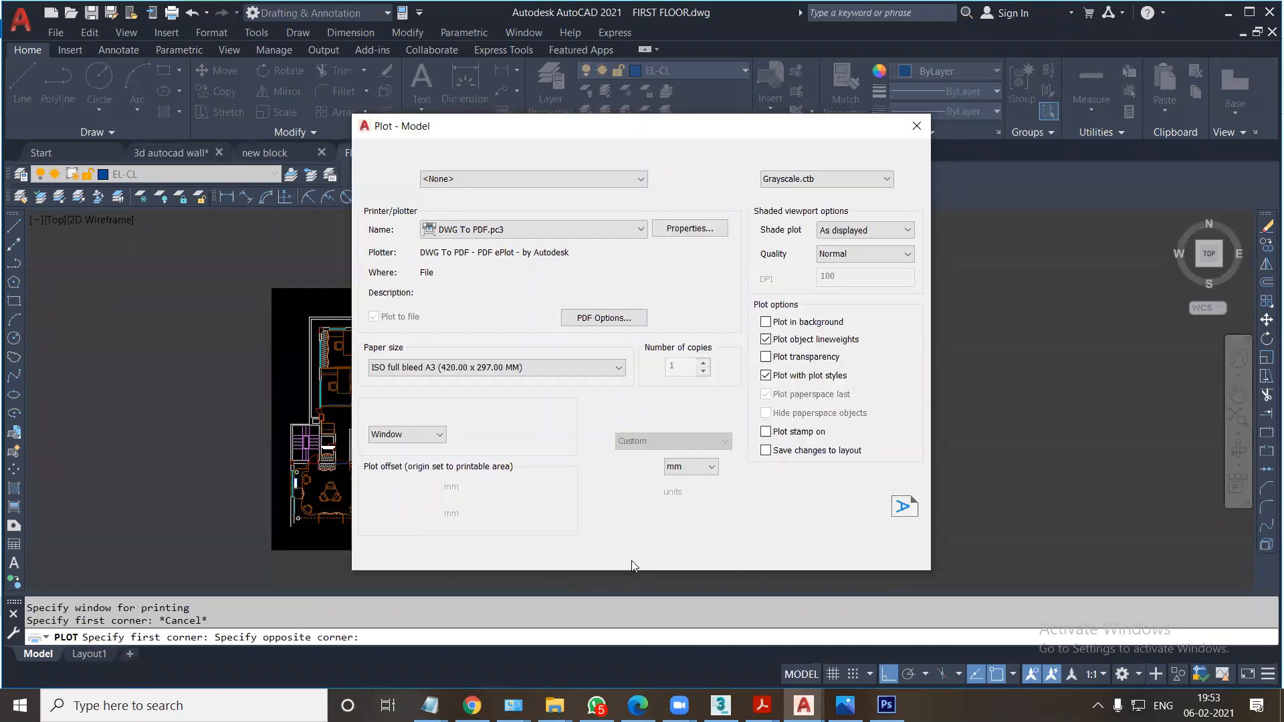
left_click(385, 551)
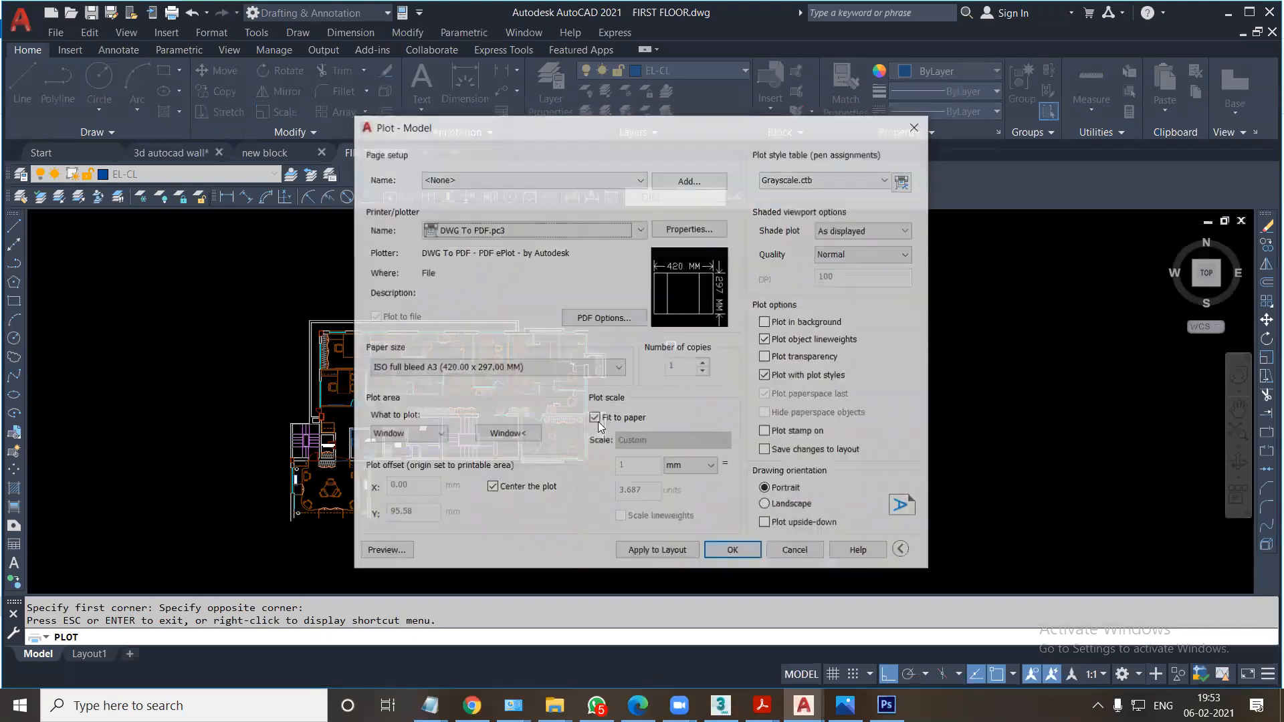
Set the drawing orientation to Landscape, pick the plot window around the floor plan again, and preview the plot.
left_click(767, 505)
left_click(495, 436)
key("Escape")
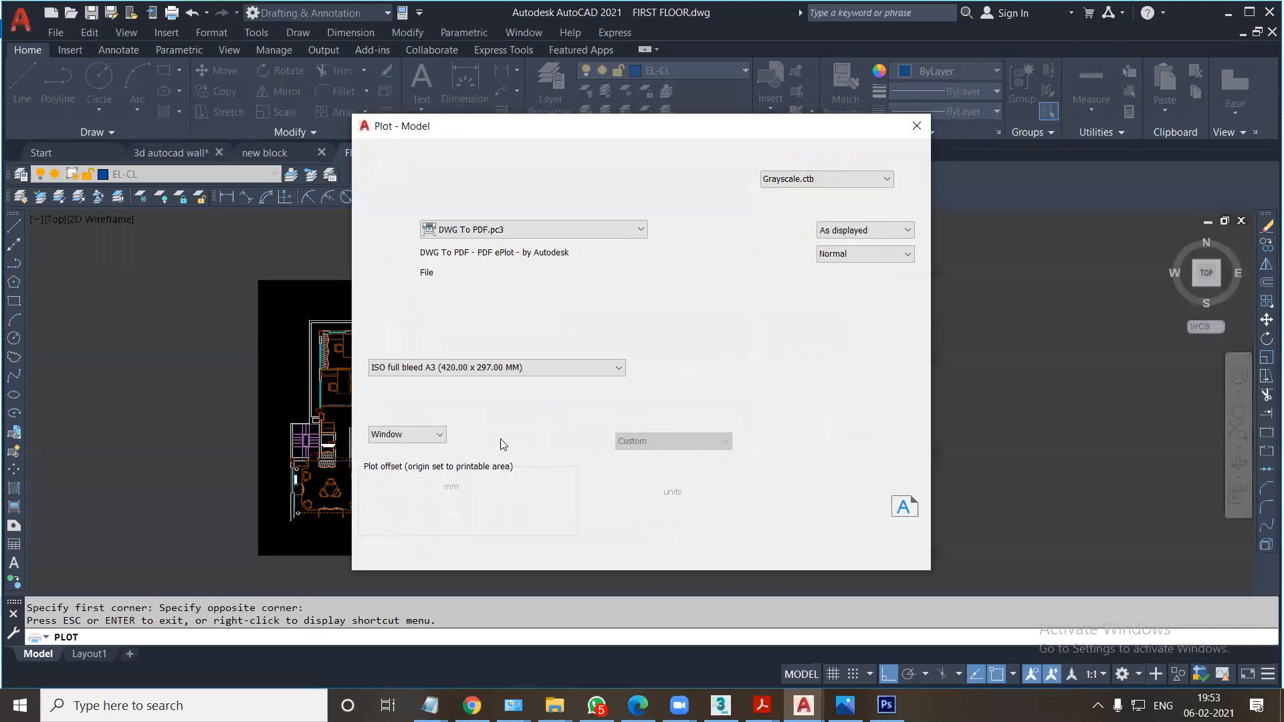
left_click(494, 436)
left_click(263, 291)
left_click(607, 546)
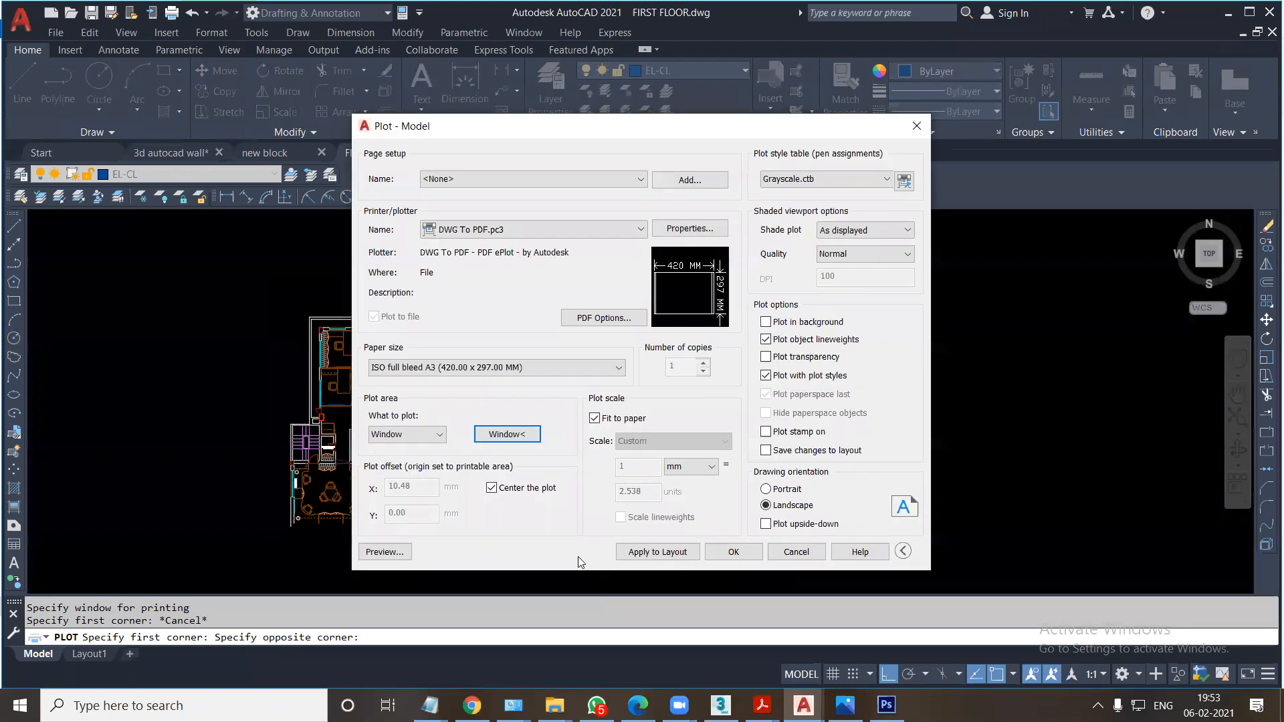
left_click(384, 552)
Plot the sheet from the preview and save it to the Desktop as FIRST FLOOR-Model.pdf.
right_click(637, 371)
left_click(679, 399)
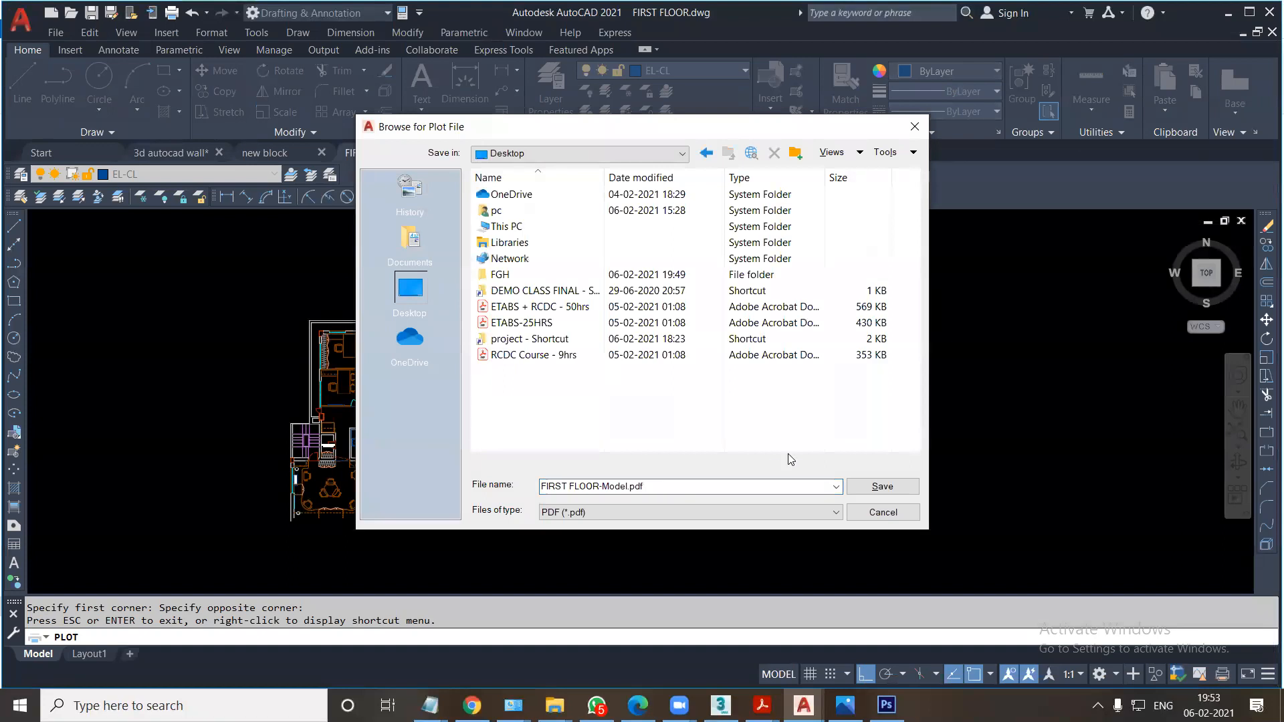
left_click(882, 486)
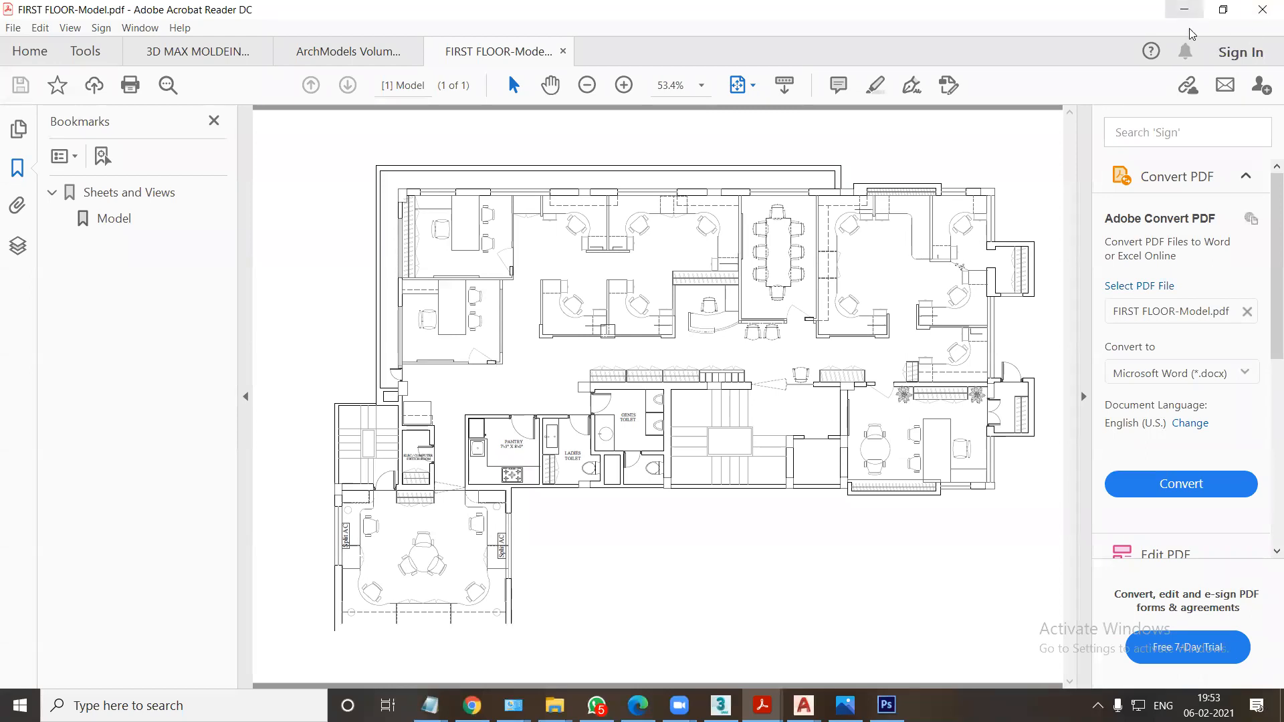
Minimize the PDF viewer and open FIRST FLOOR-Model.pdf in Photoshop, changing the import resolution.
left_click(1184, 9)
left_click_drag(285, 277, 642, 478)
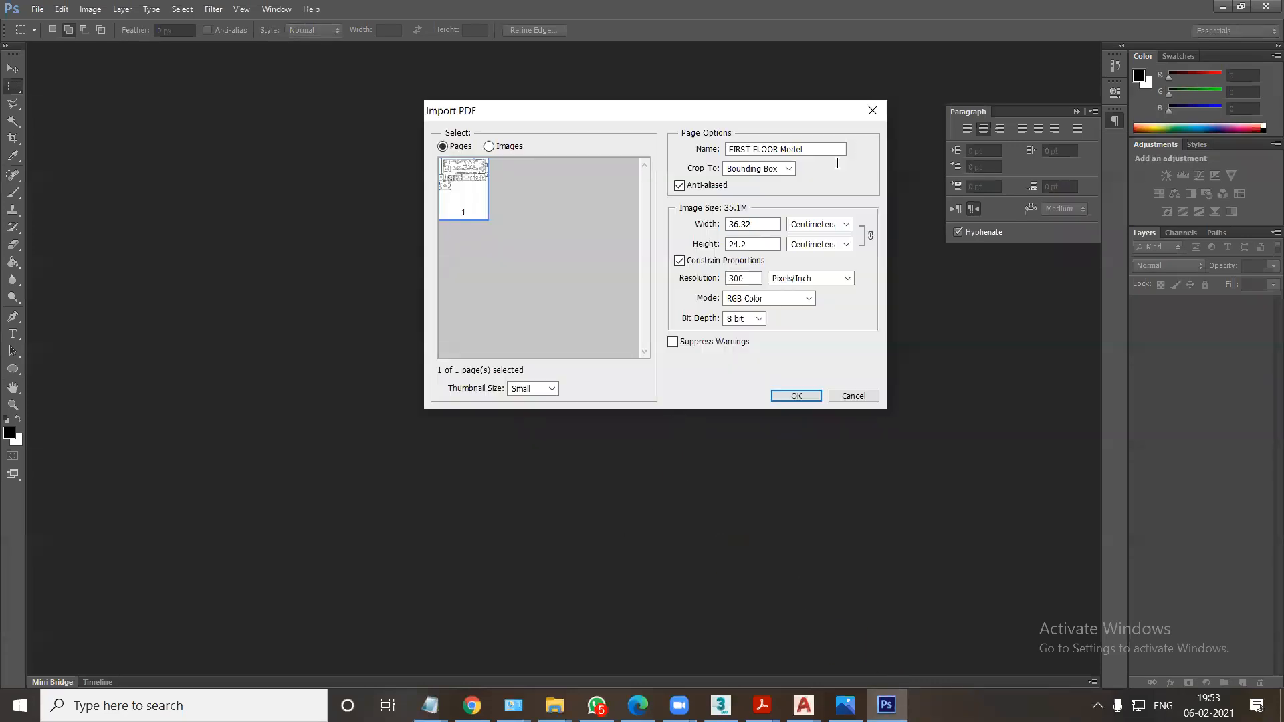
left_click_drag(744, 278, 733, 279)
key("Return")
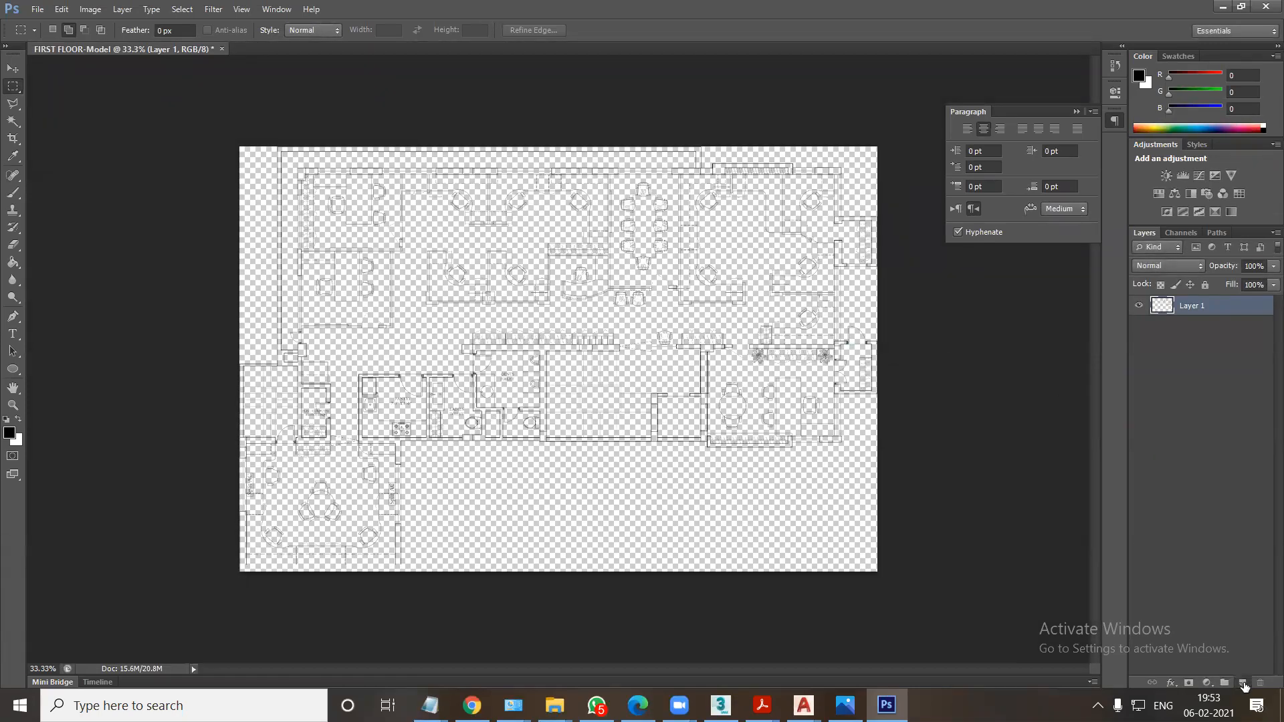
Add a new layer filled with white and place it beneath the floor plan layer.
left_click(1242, 684)
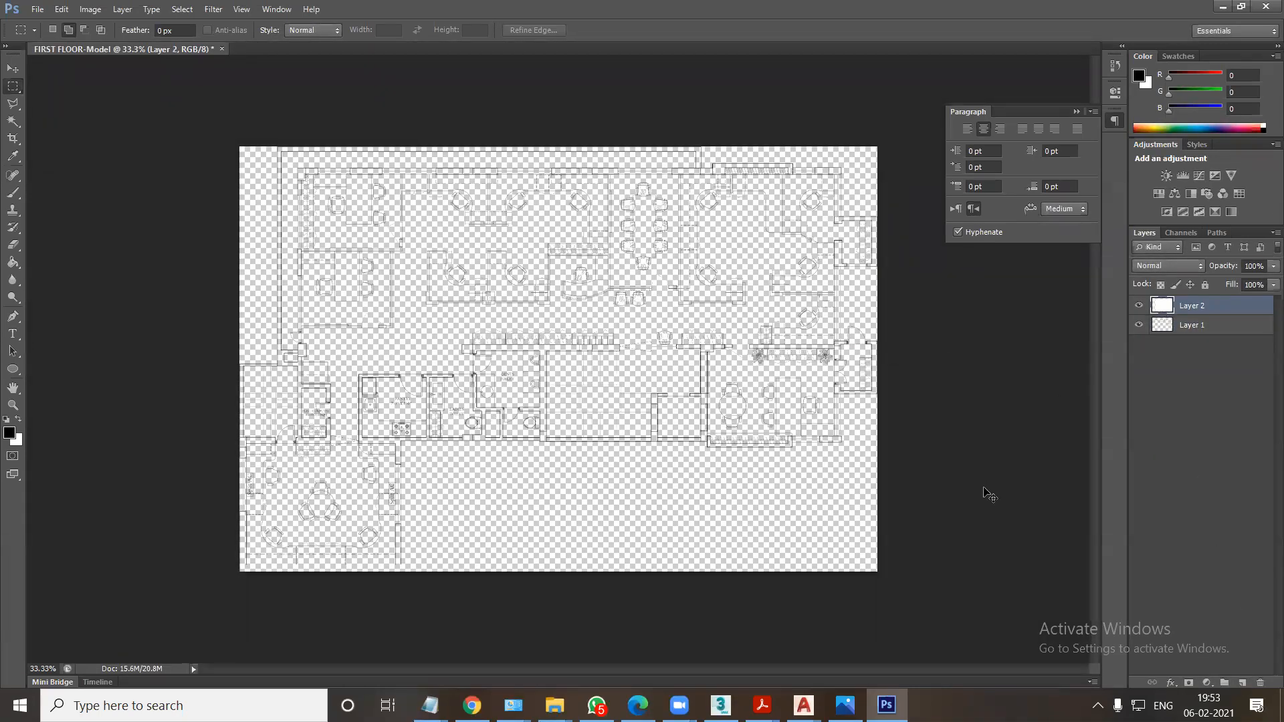
key("ctrl+BackSpace")
left_click(1190, 329)
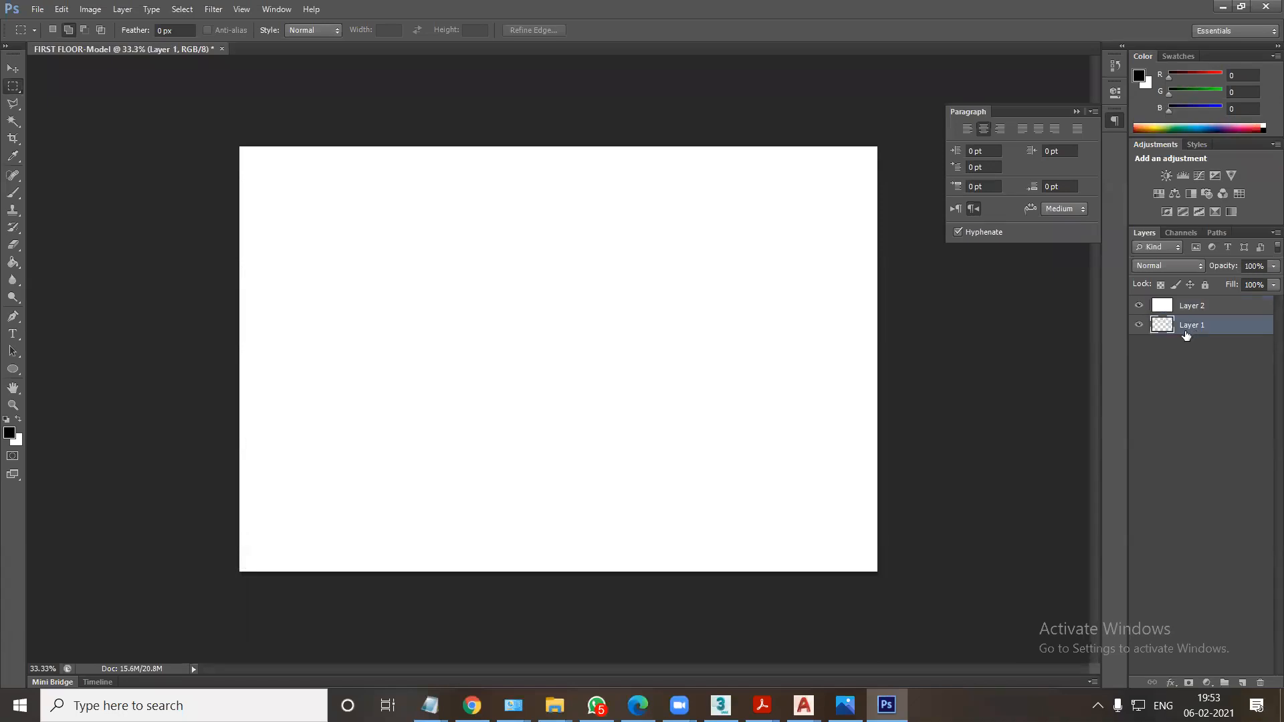
key("ctrl+bracketright")
Scale the floor plan layer down about its centre to about 86% to leave a white margin around it.
key("ctrl+t")
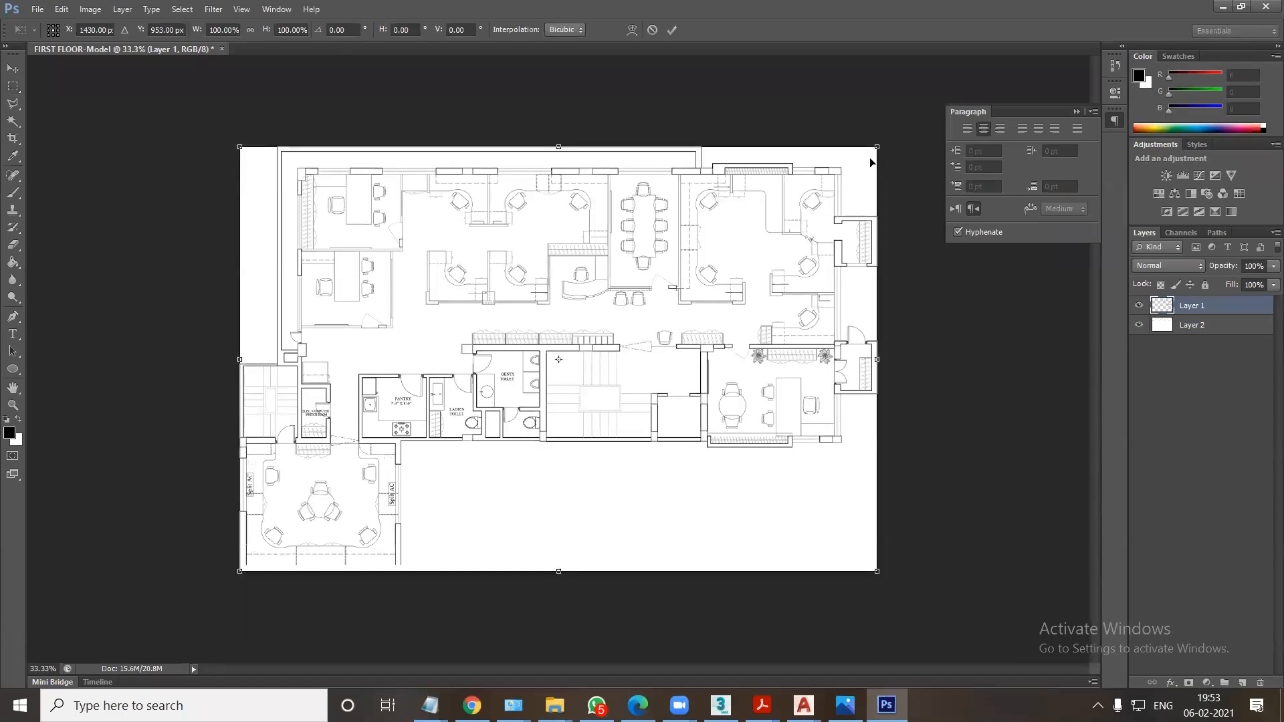
left_click_drag(877, 147, 840, 191, "alt+shift")
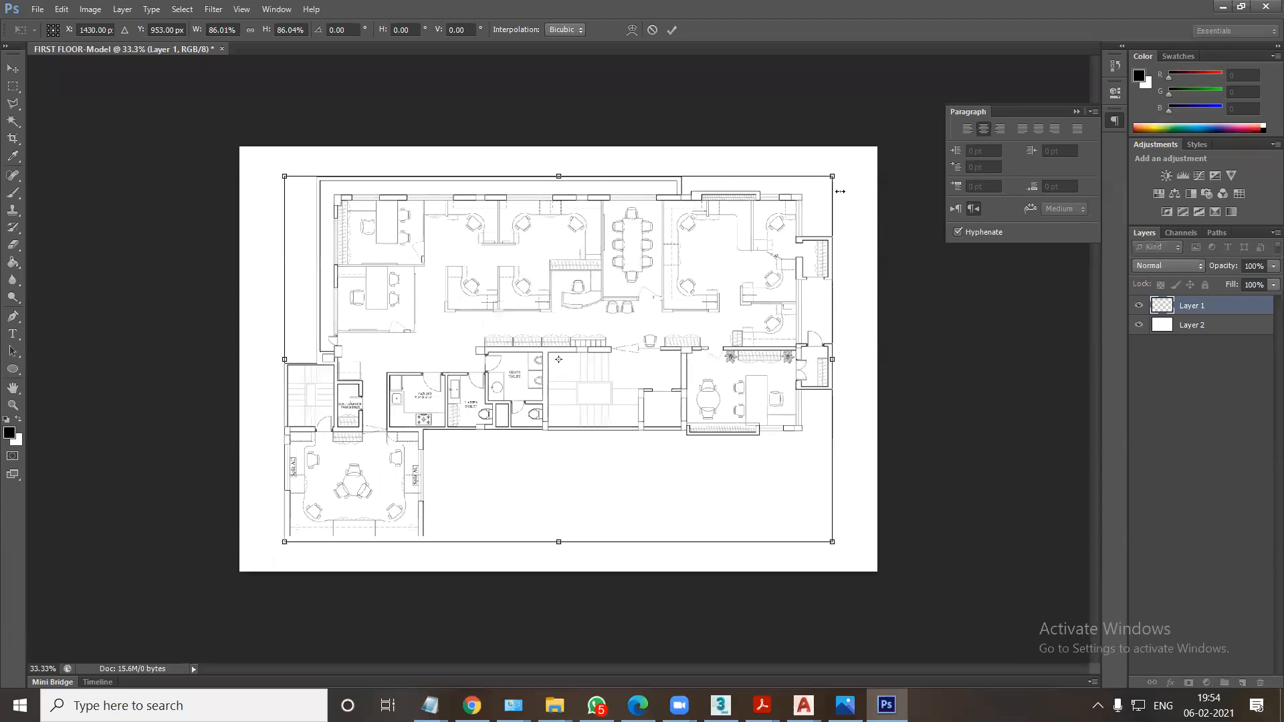
key("Return")
key("ctrl+plus")
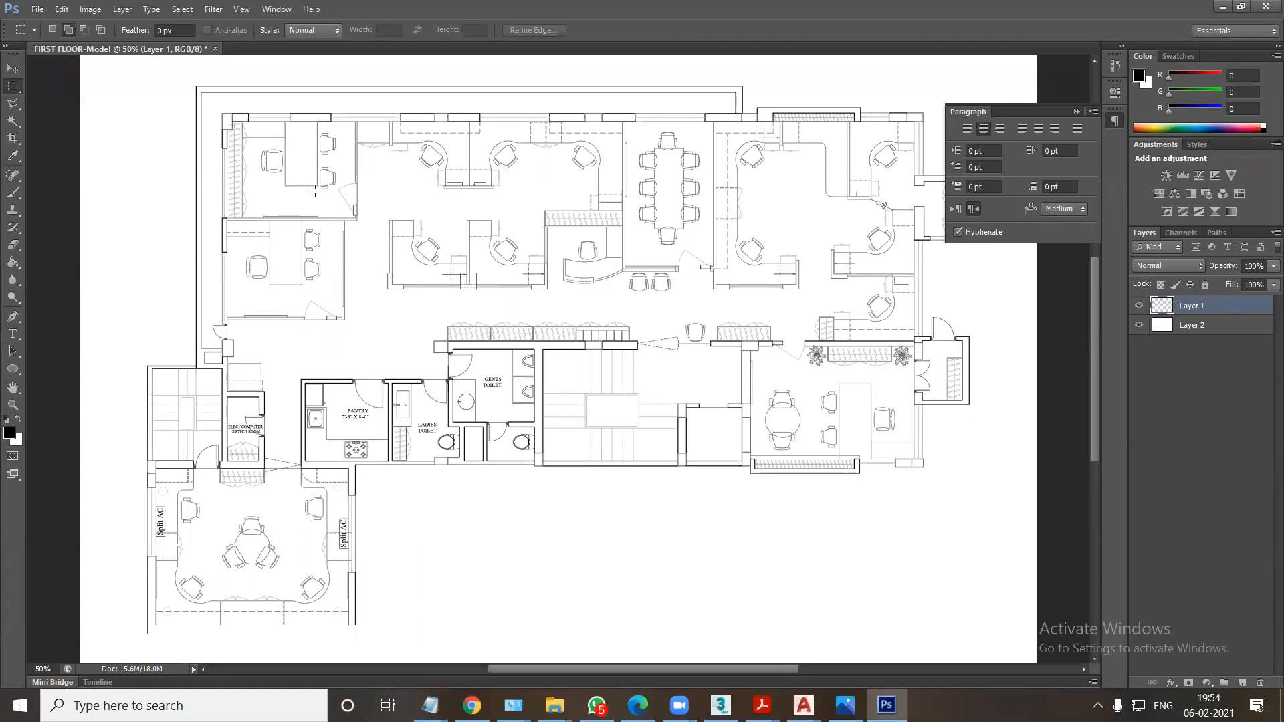
left_click_drag(13, 122, 54, 136)
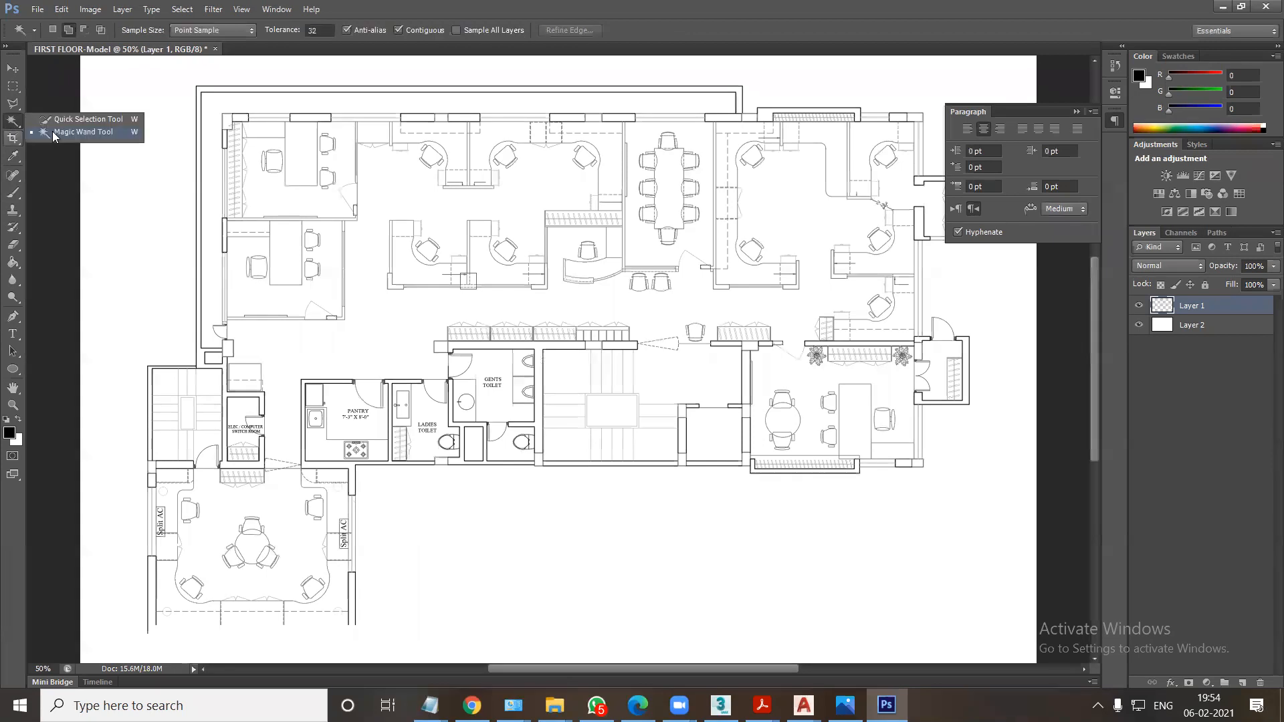
left_click(77, 138)
left_click(265, 201)
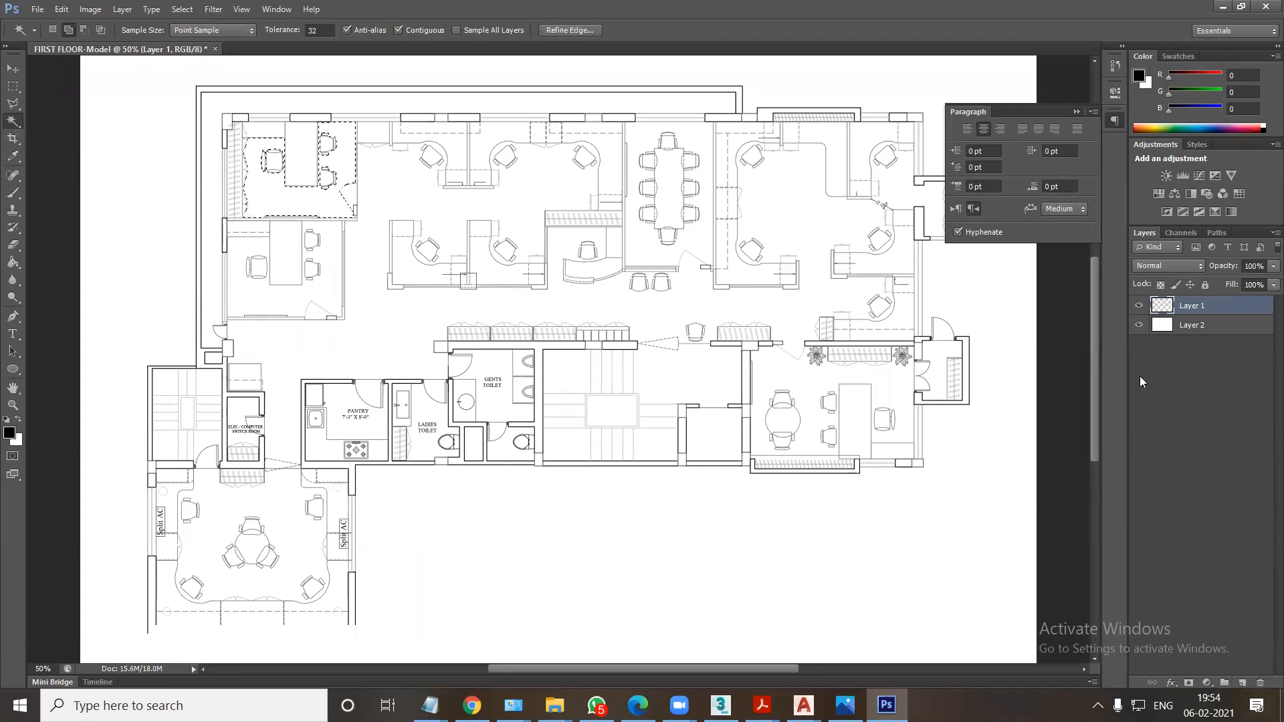
key("ctrl+j")
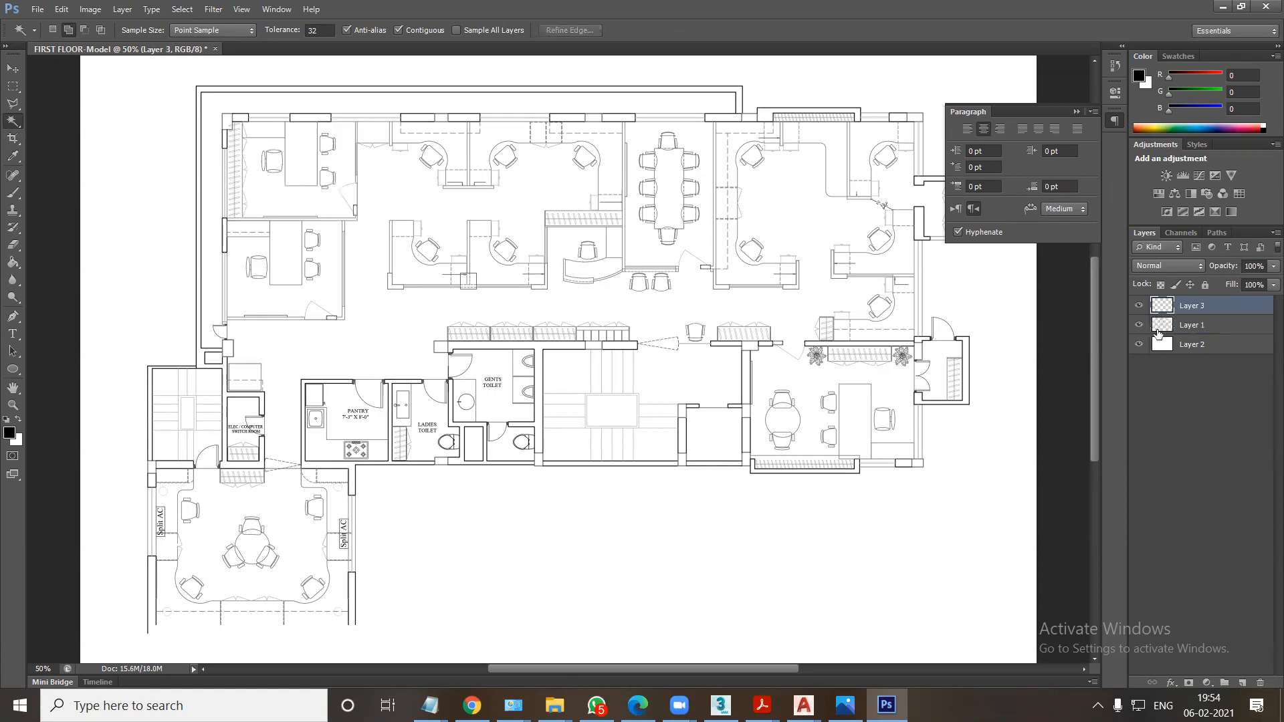
left_click(1159, 313, "ctrl")
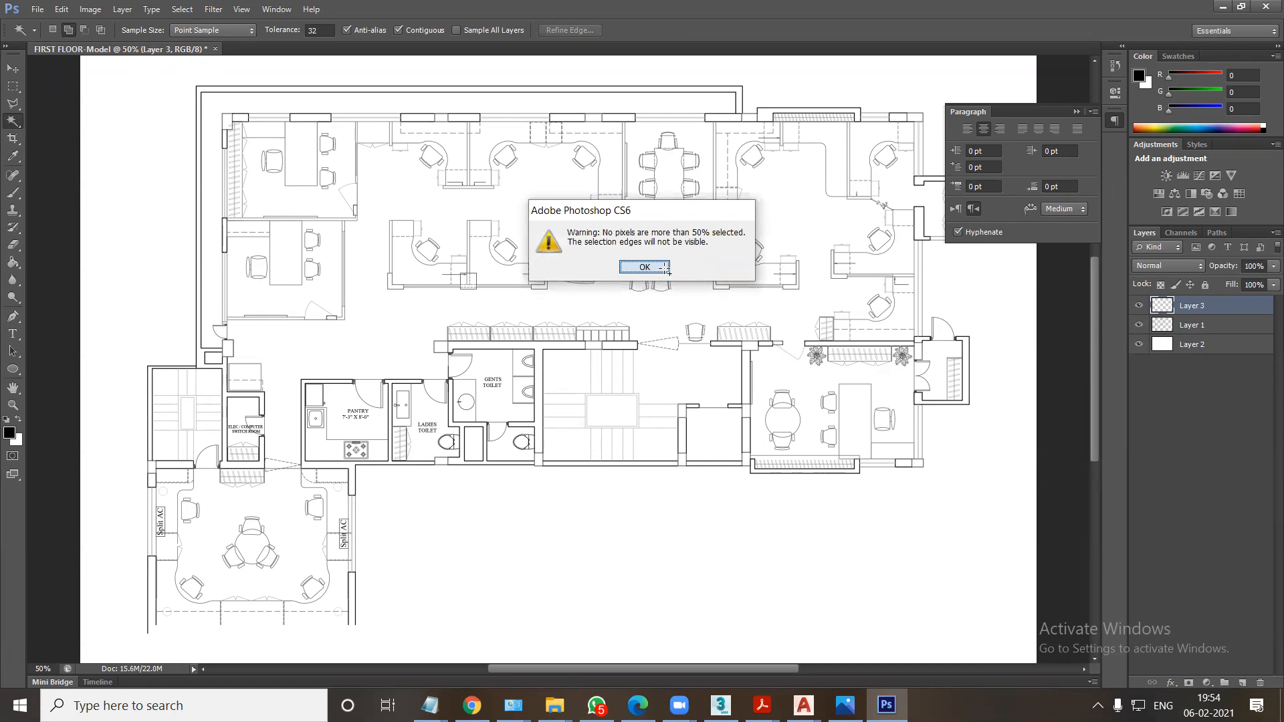
left_click(667, 270)
left_click(1265, 682)
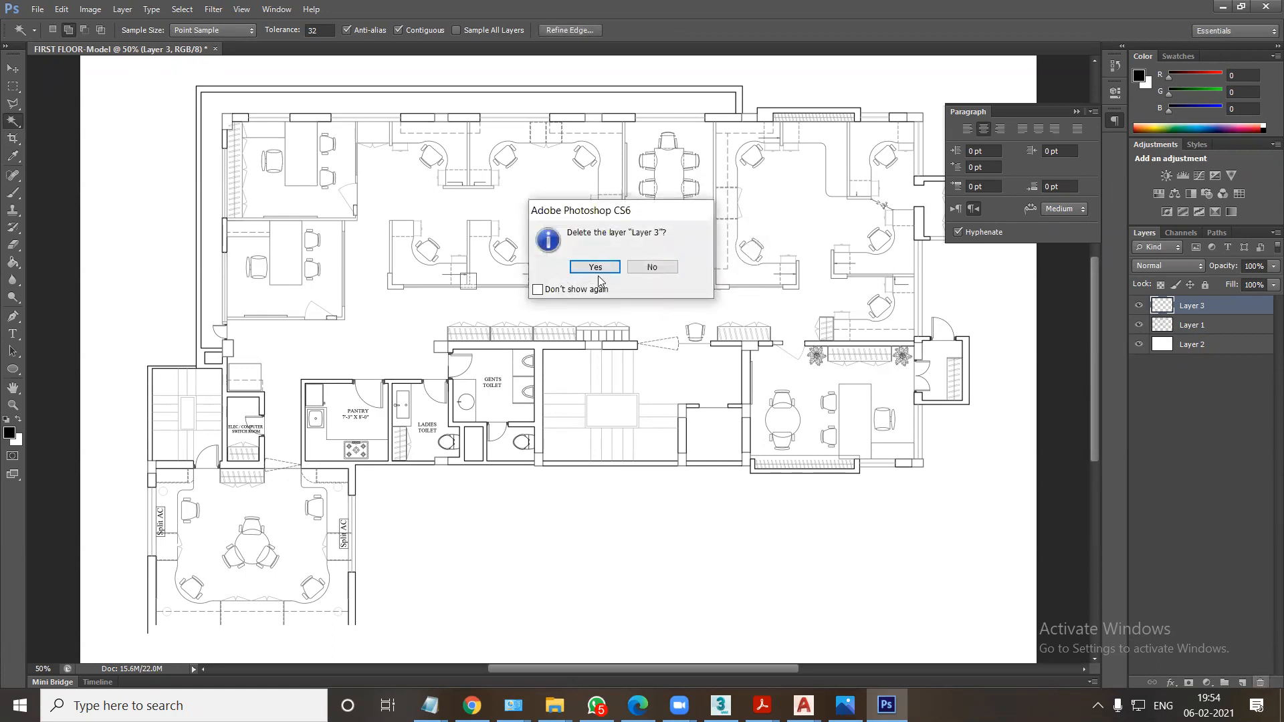
left_click(599, 276)
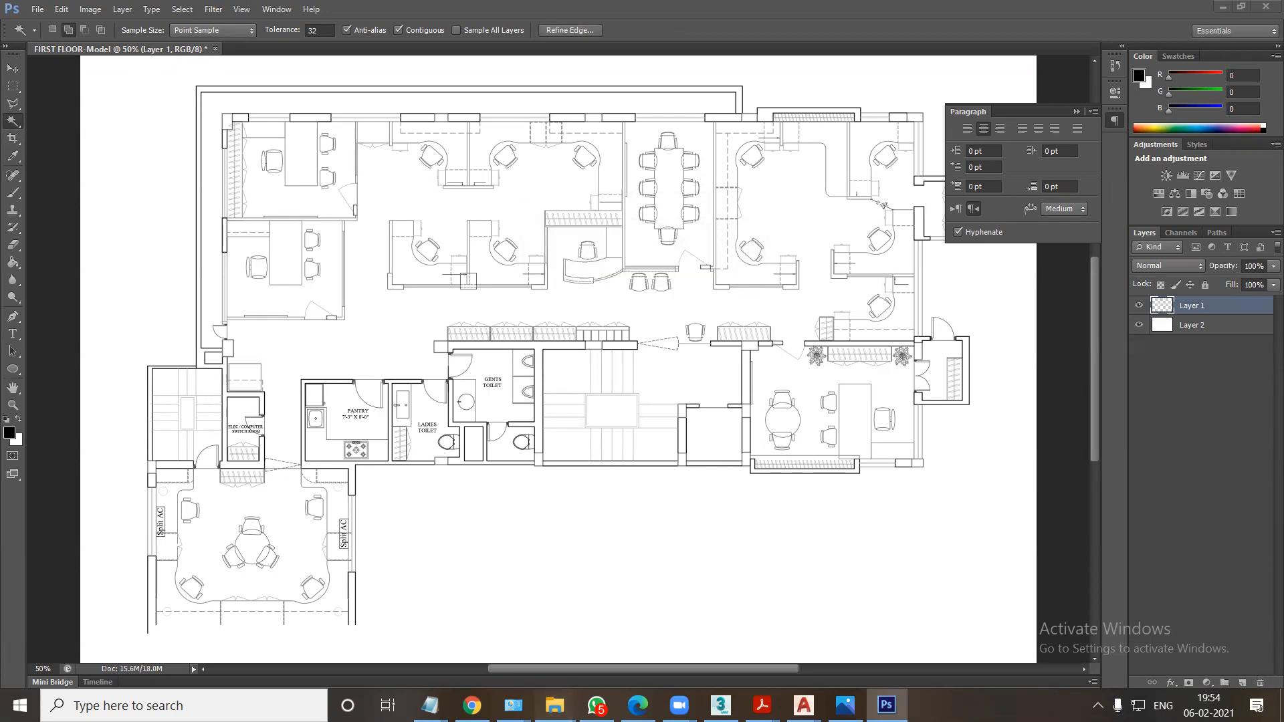
Switch to File Explorer and open the TEXTURES folder inside MAPS on drive F.
mouse_move(555, 706)
left_click(955, 648)
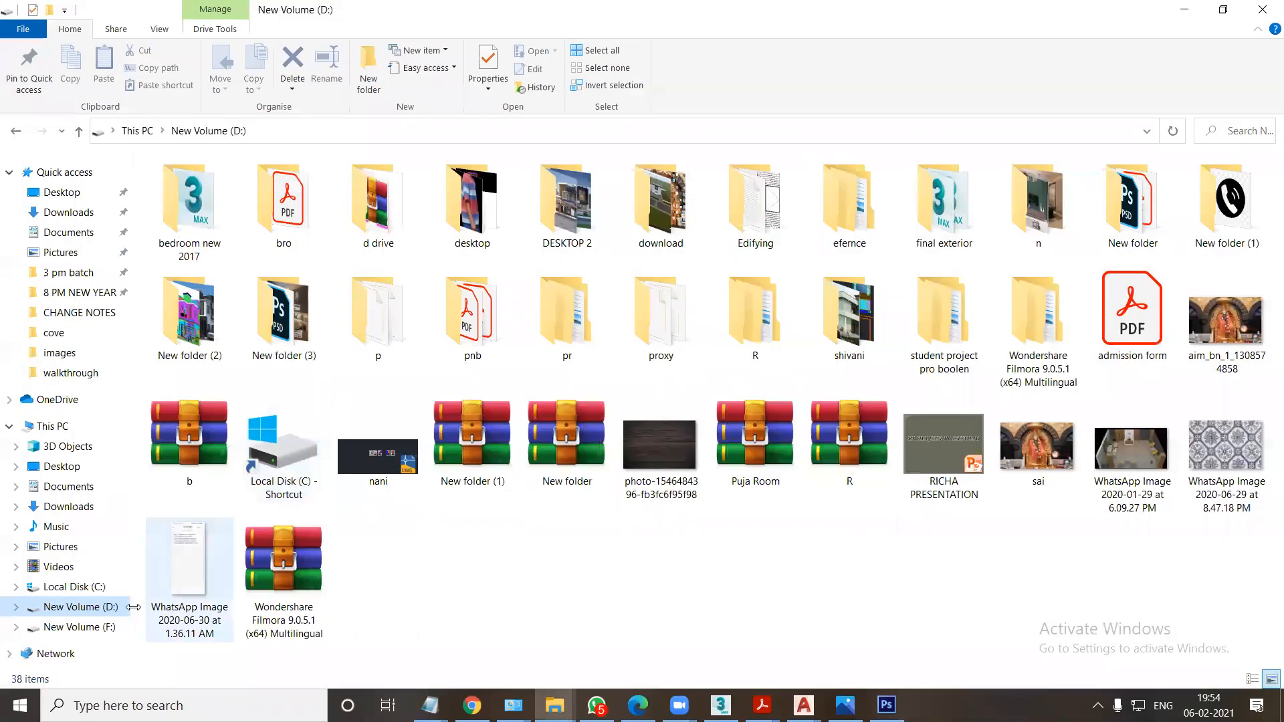
left_click(107, 626)
double_click(668, 210)
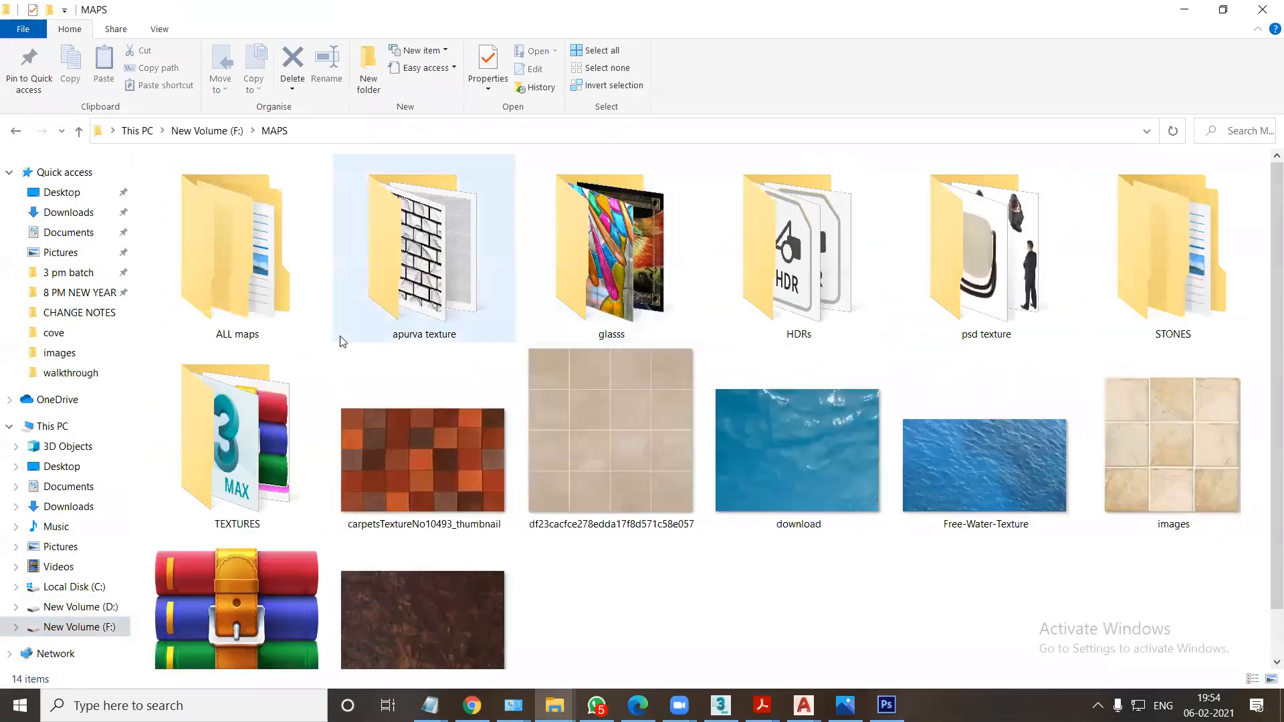
double_click(264, 455)
left_click(189, 350)
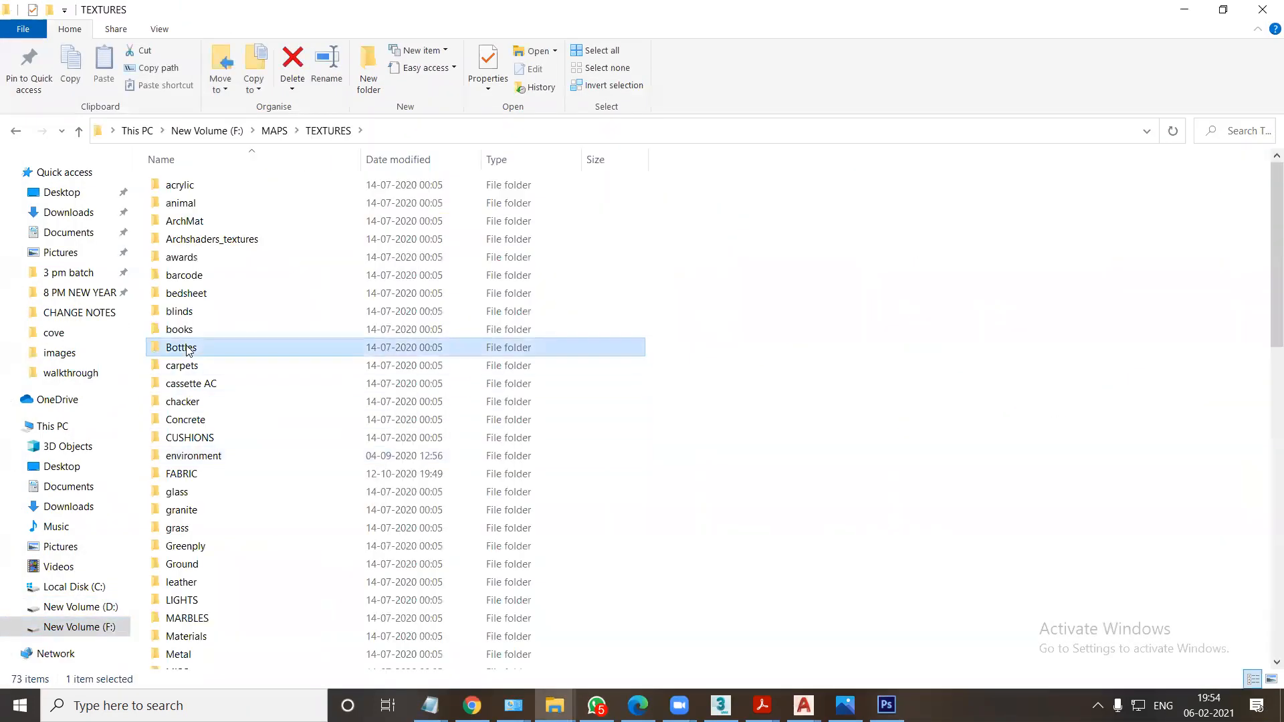
key("f")
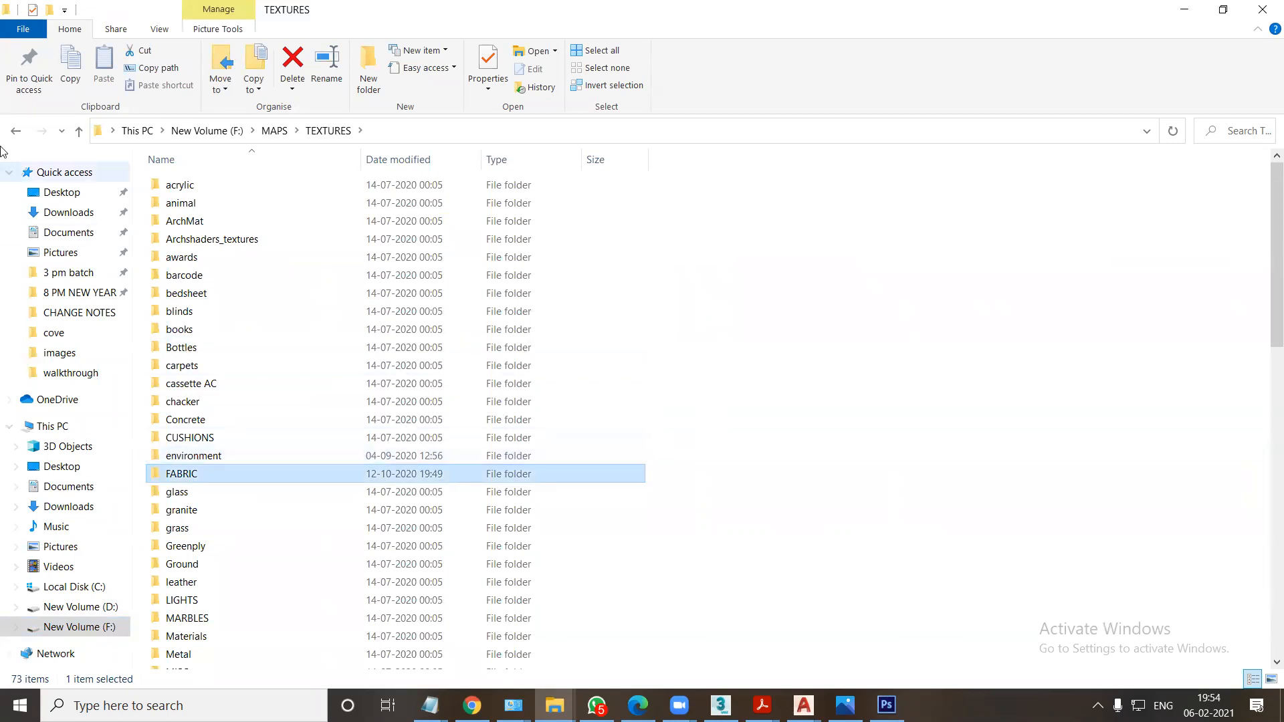
left_click(16, 132)
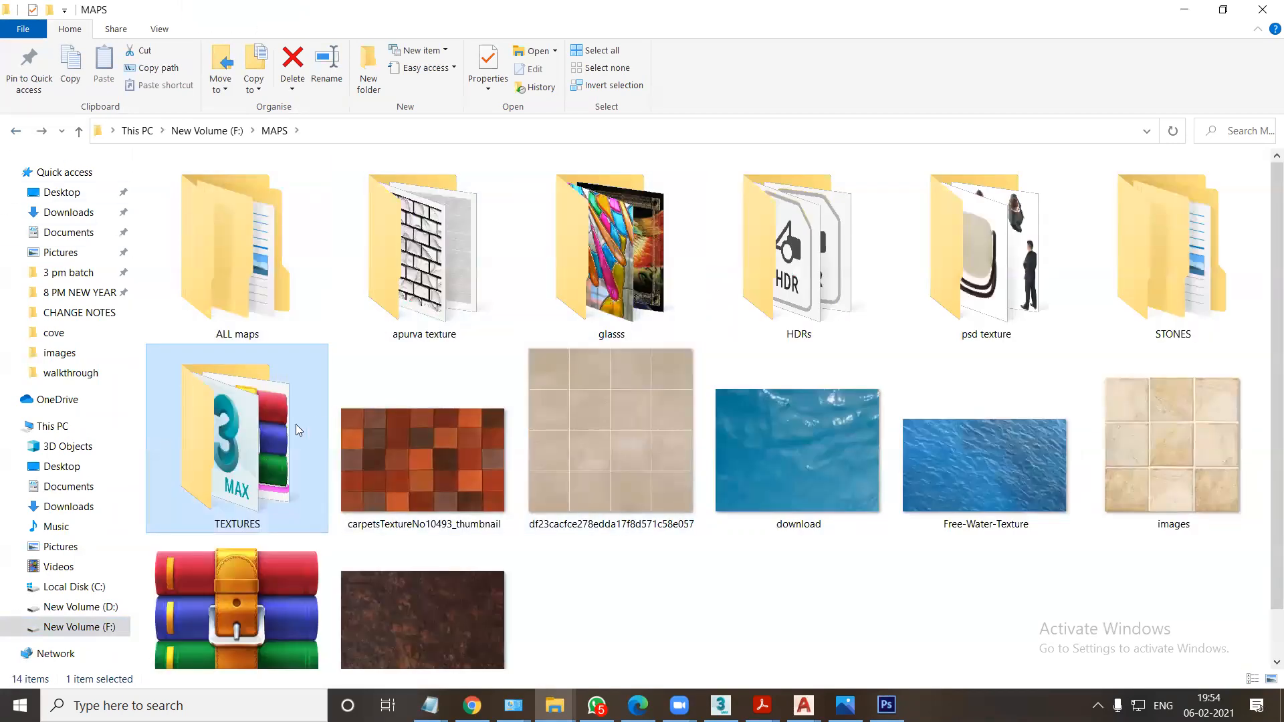
double_click(228, 445)
left_click(189, 369)
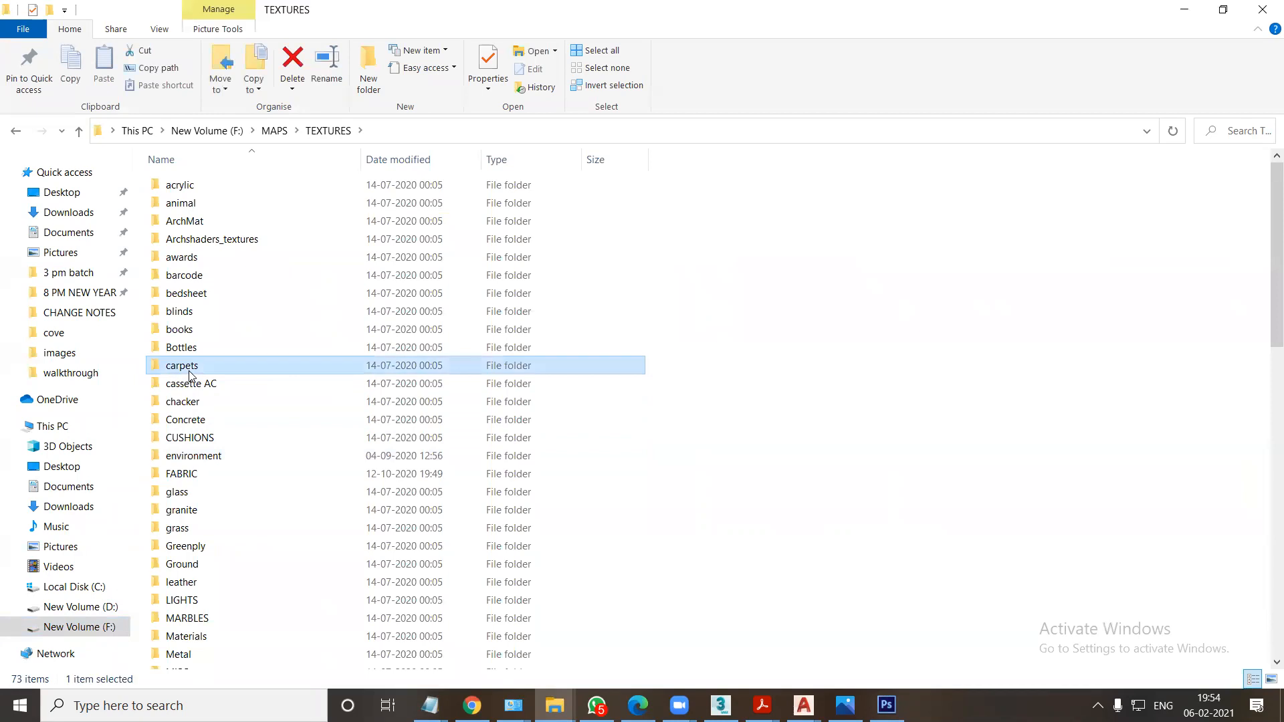
key("w")
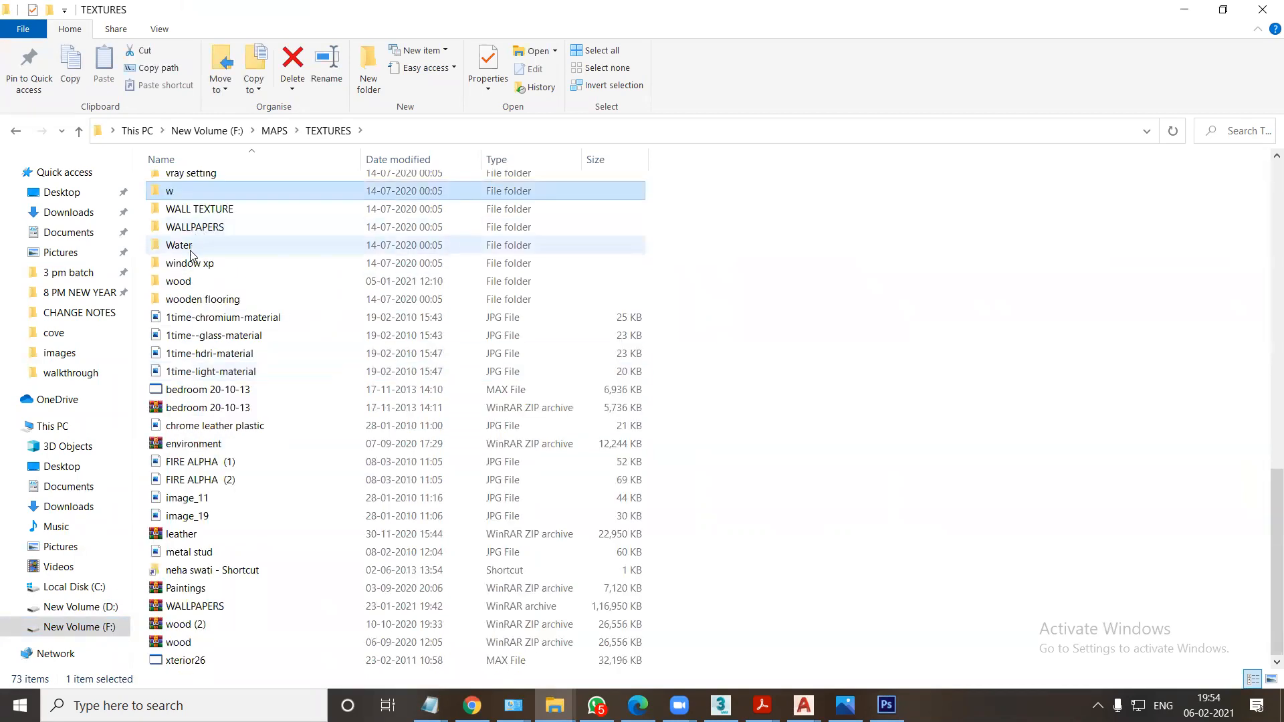
left_click(187, 282)
double_click(186, 283)
left_click_drag(370, 340, 316, 57)
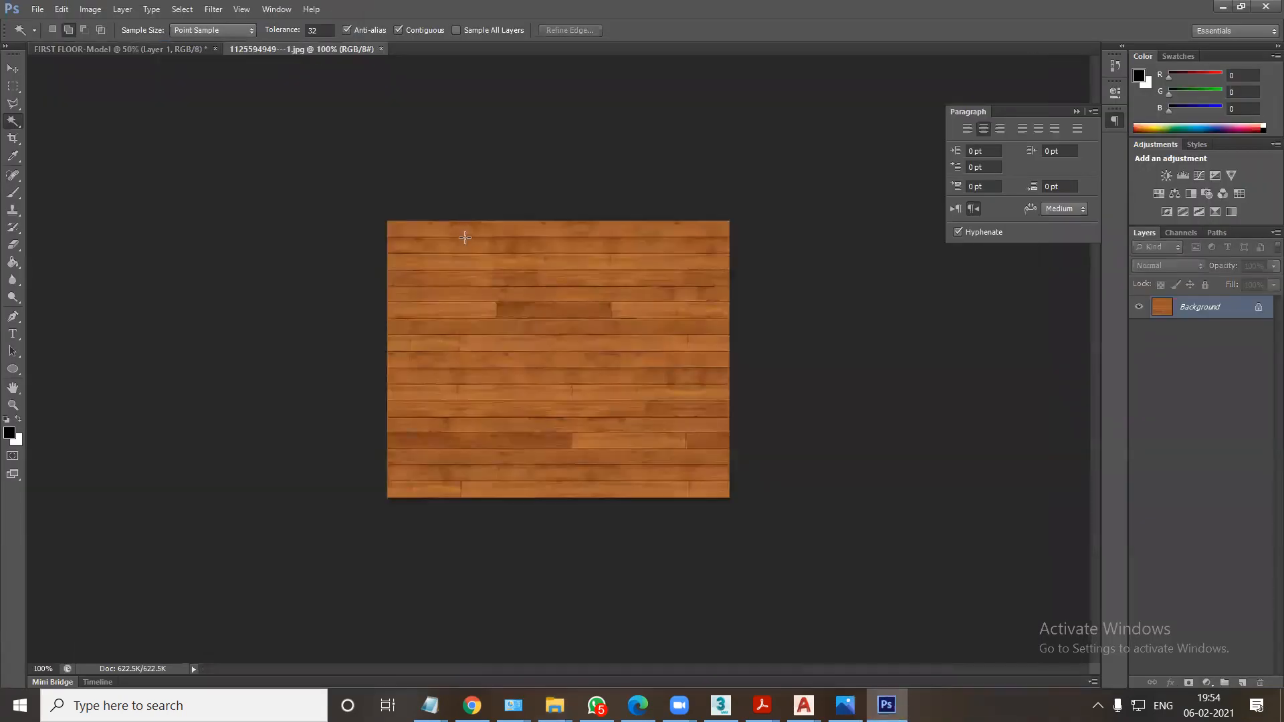
left_click(61, 9)
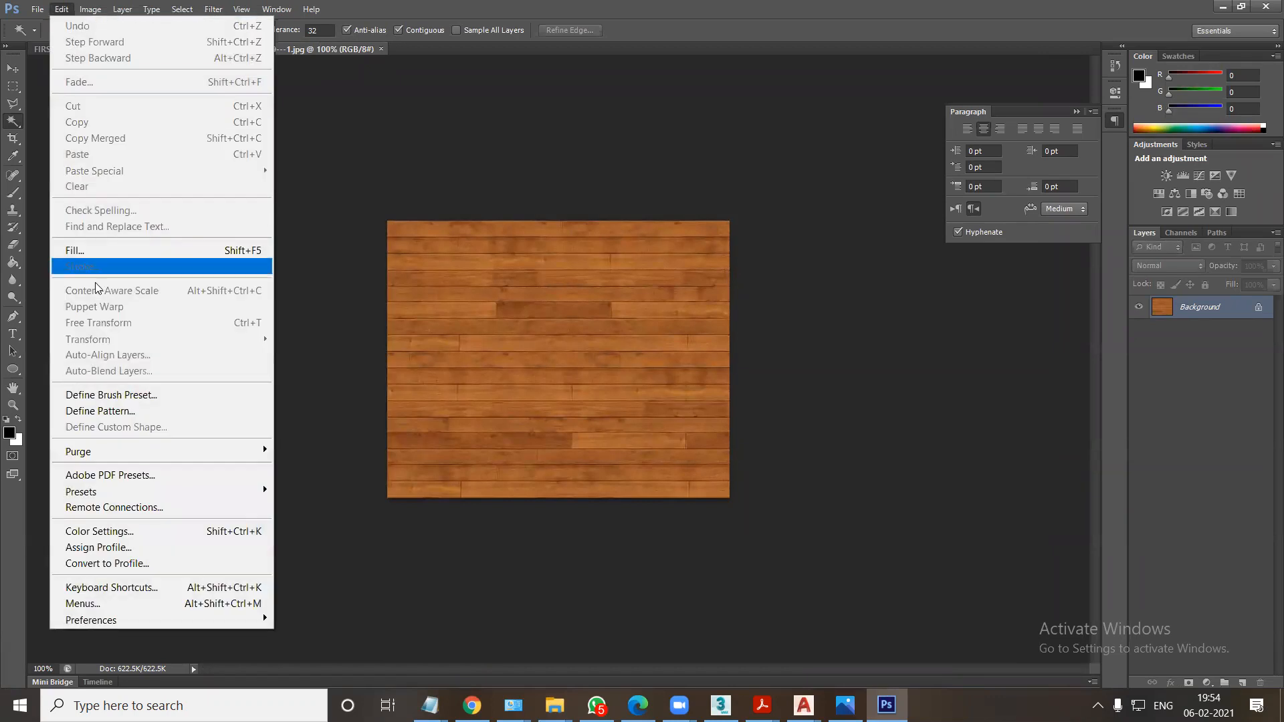
left_click(138, 410)
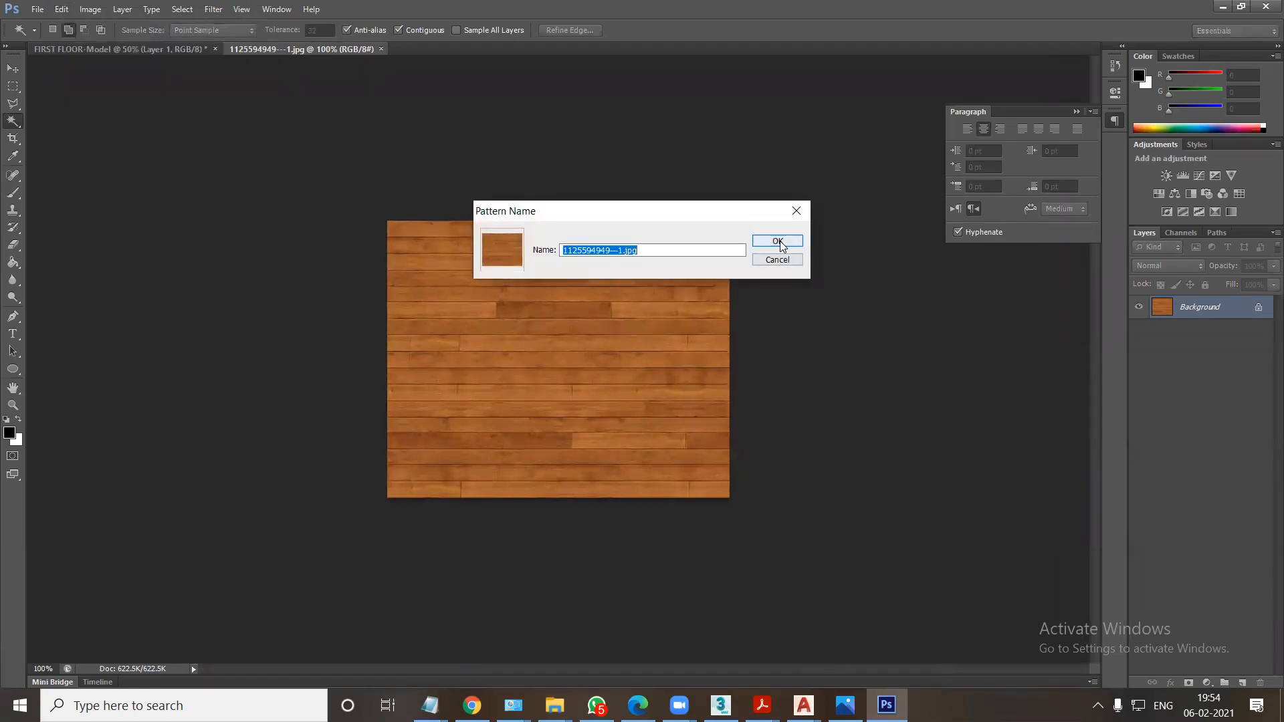
left_click(779, 244)
Select the upper-left cabin's floor area in the FIRST FLOOR-Model plan and add a new layer for it.
left_click(142, 56)
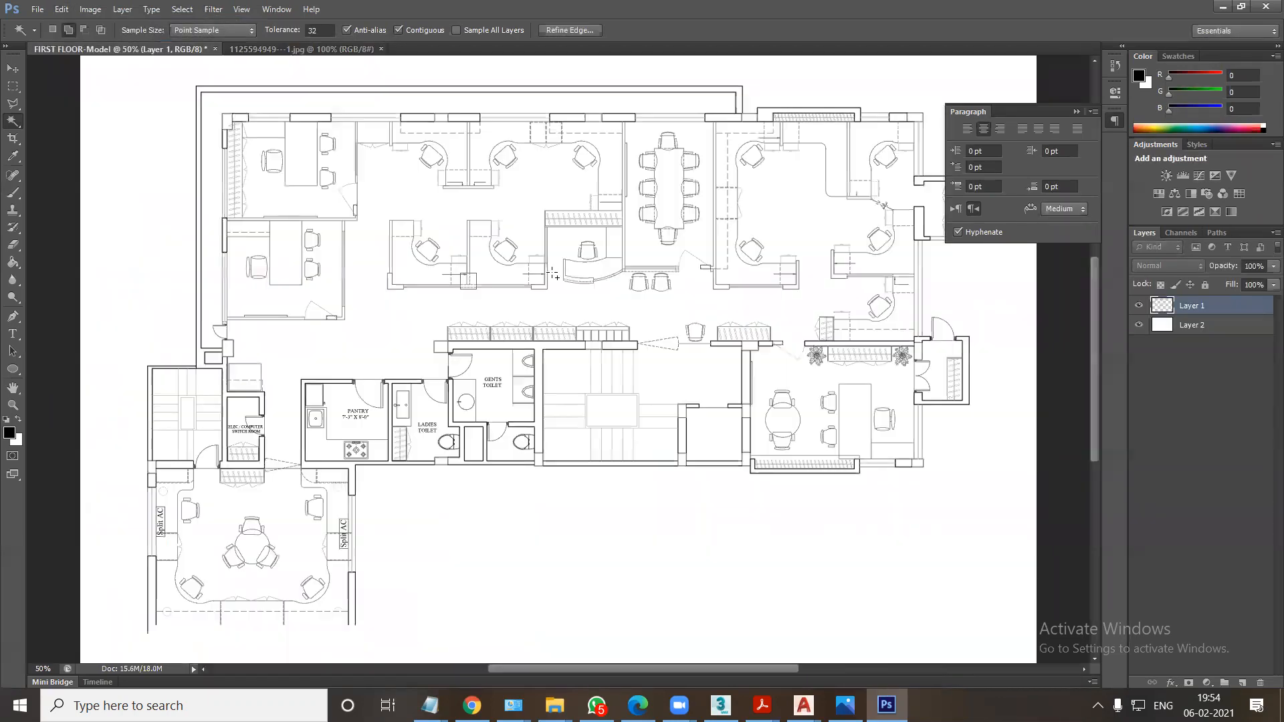
scroll(669, 344, "up", 1, "alt")
left_click_drag(451, 281, 566, 420)
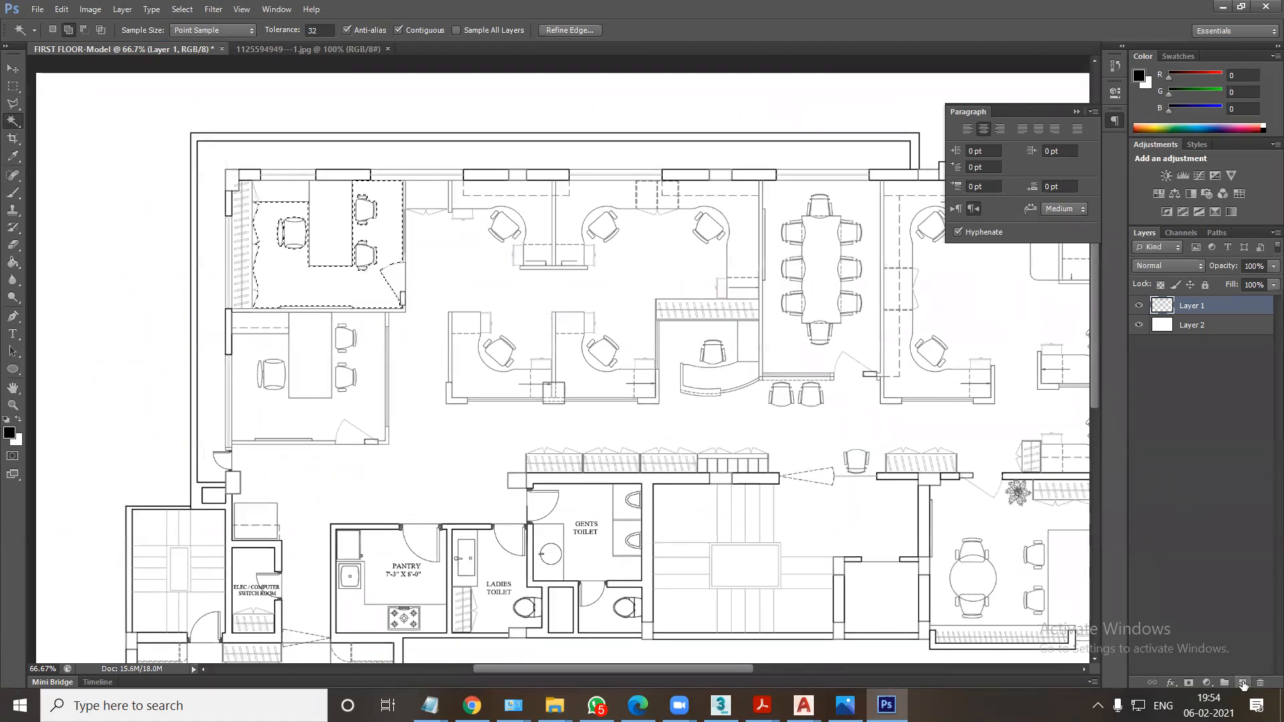
left_click(1242, 682)
Give the new layer a Pattern Overlay with the wood plank pattern, fill the selected cabin floor, and deselect.
right_click(1164, 306)
left_click(1083, 316)
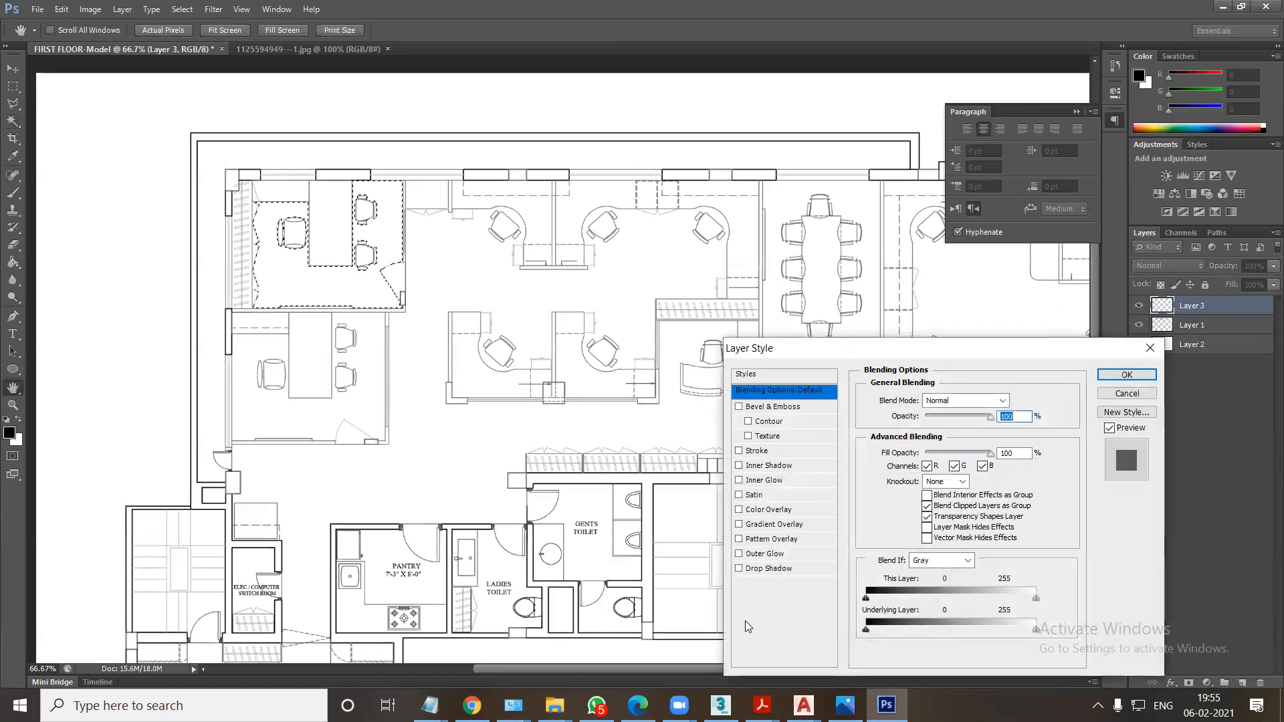
left_click(750, 540)
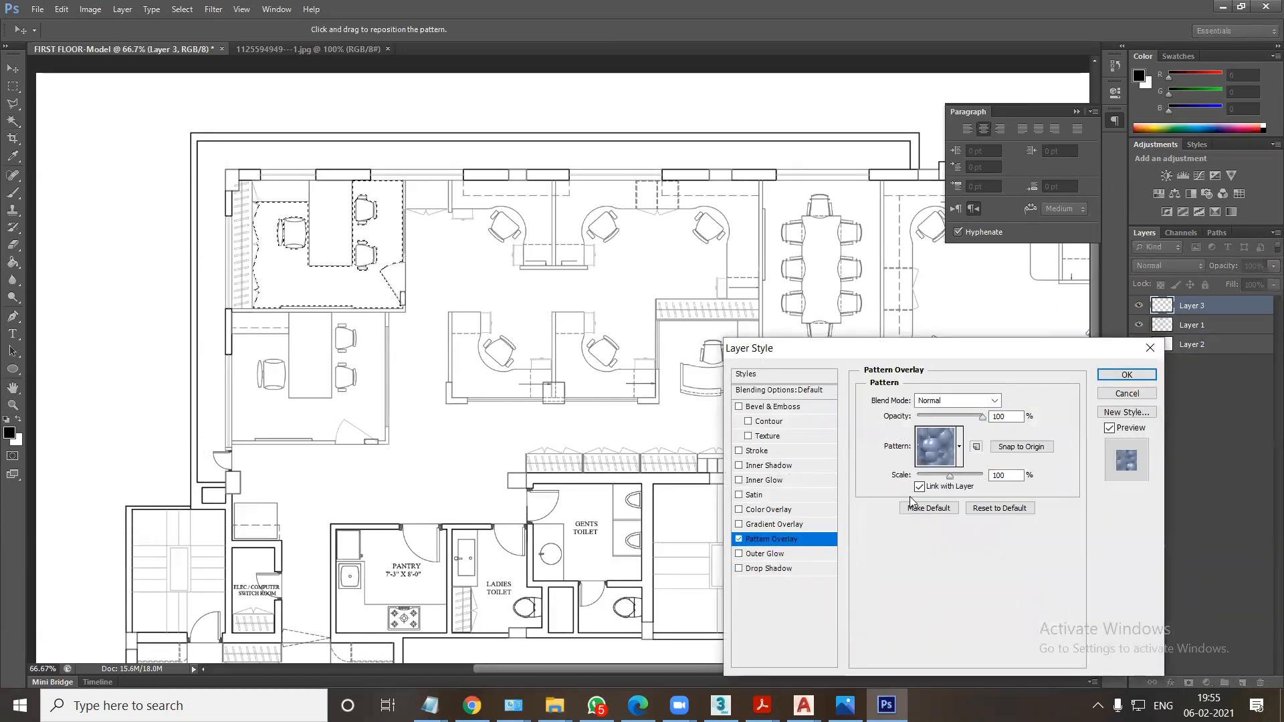
left_click(959, 448)
left_click(935, 509)
left_click(1118, 374)
left_click(1118, 374)
key("alt+BackSpace")
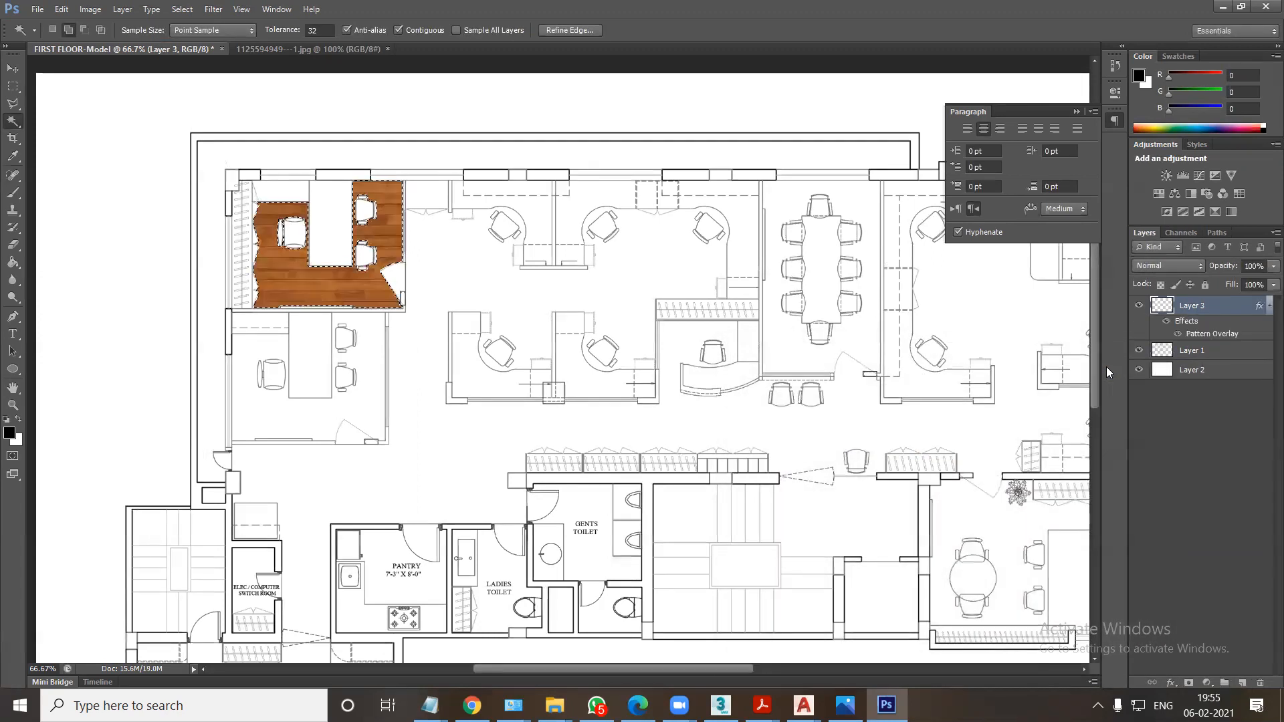
key("ctrl+d")
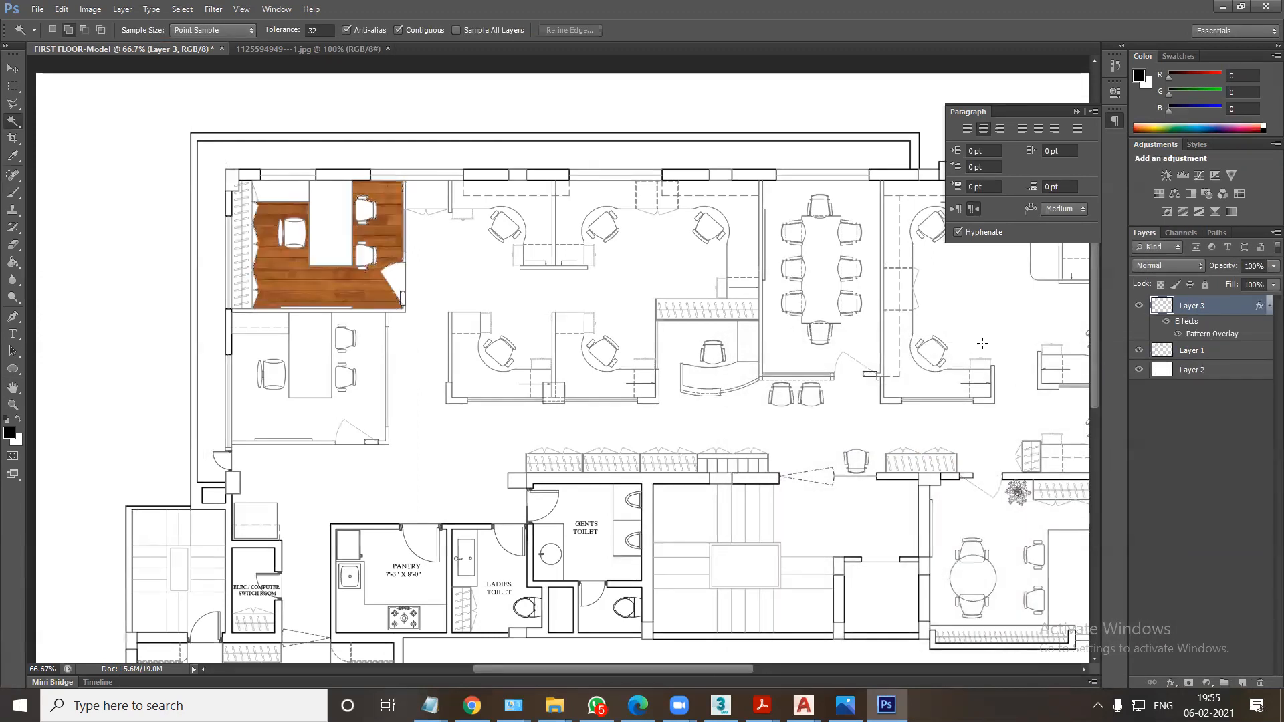
Set the scale of the cabin floor's Pattern Overlay to 65%.
right_click(1163, 312)
left_click(1164, 316)
left_click(795, 539)
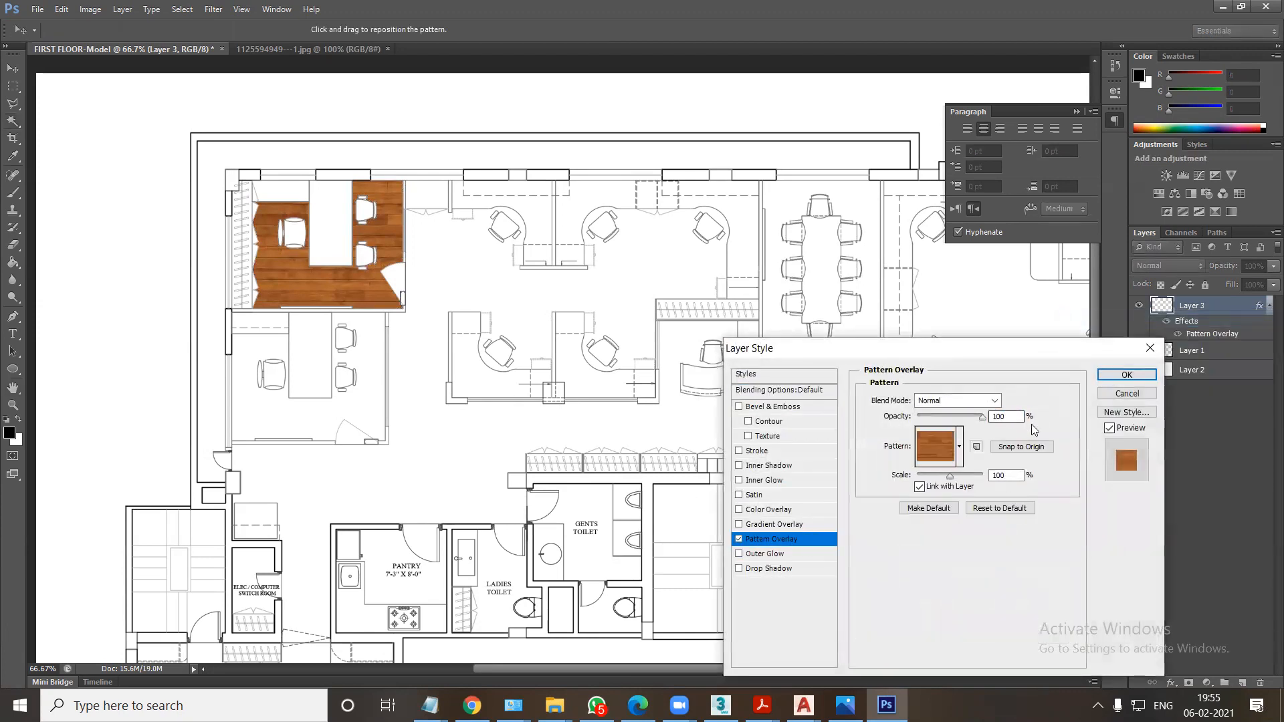
left_click_drag(950, 480, 938, 481)
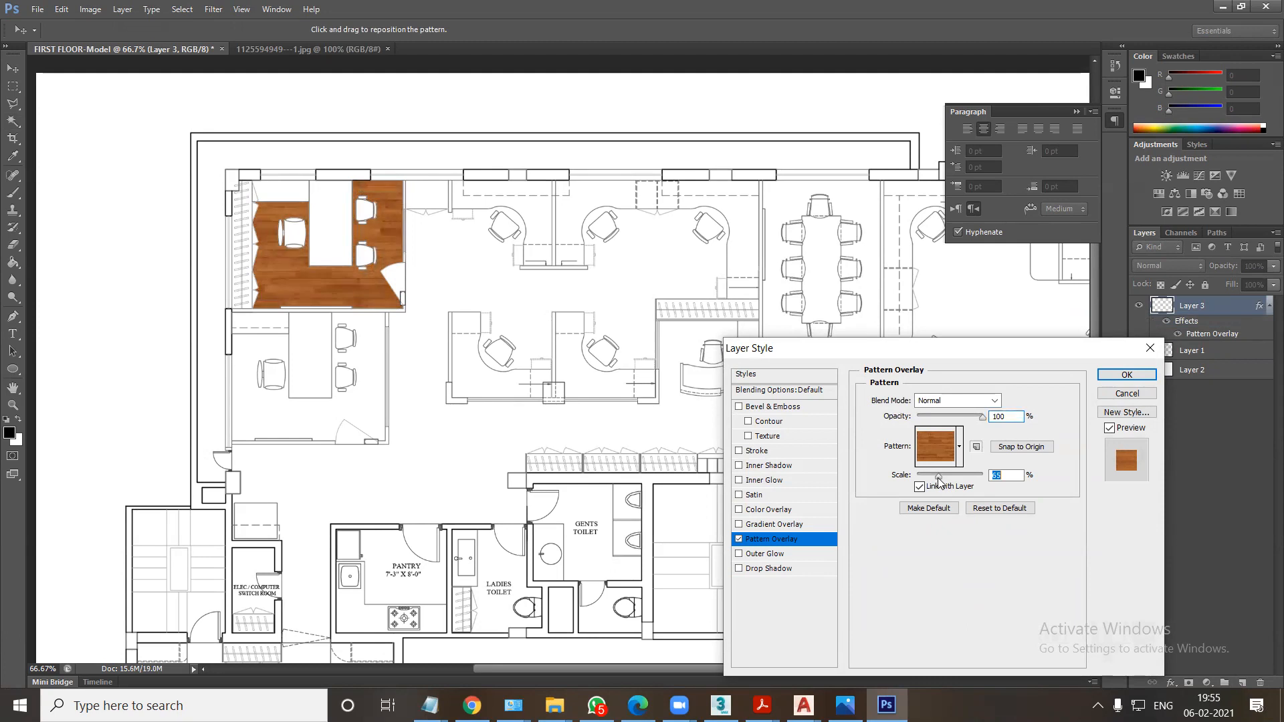
left_click(1115, 377)
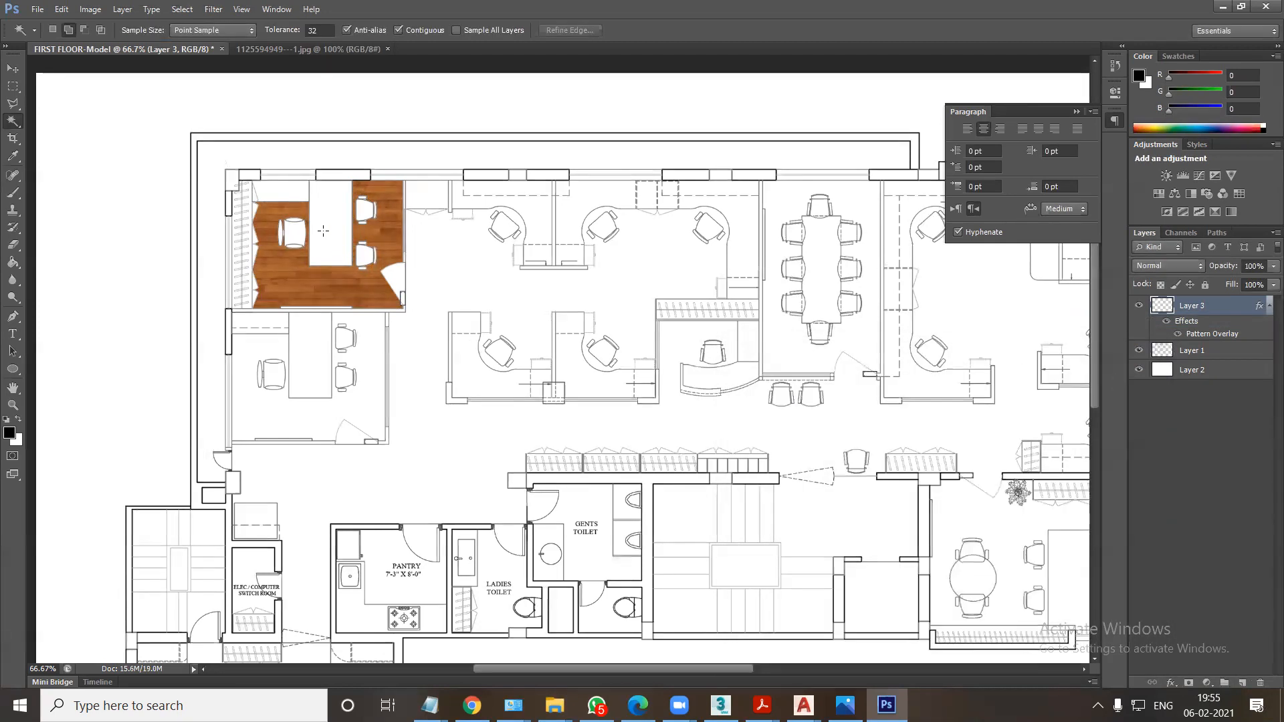
Select the upper-left cabin's desk and side unit areas on Layer 1, and open texture image 105 from the wood folder in Photoshop.
left_click(1181, 354)
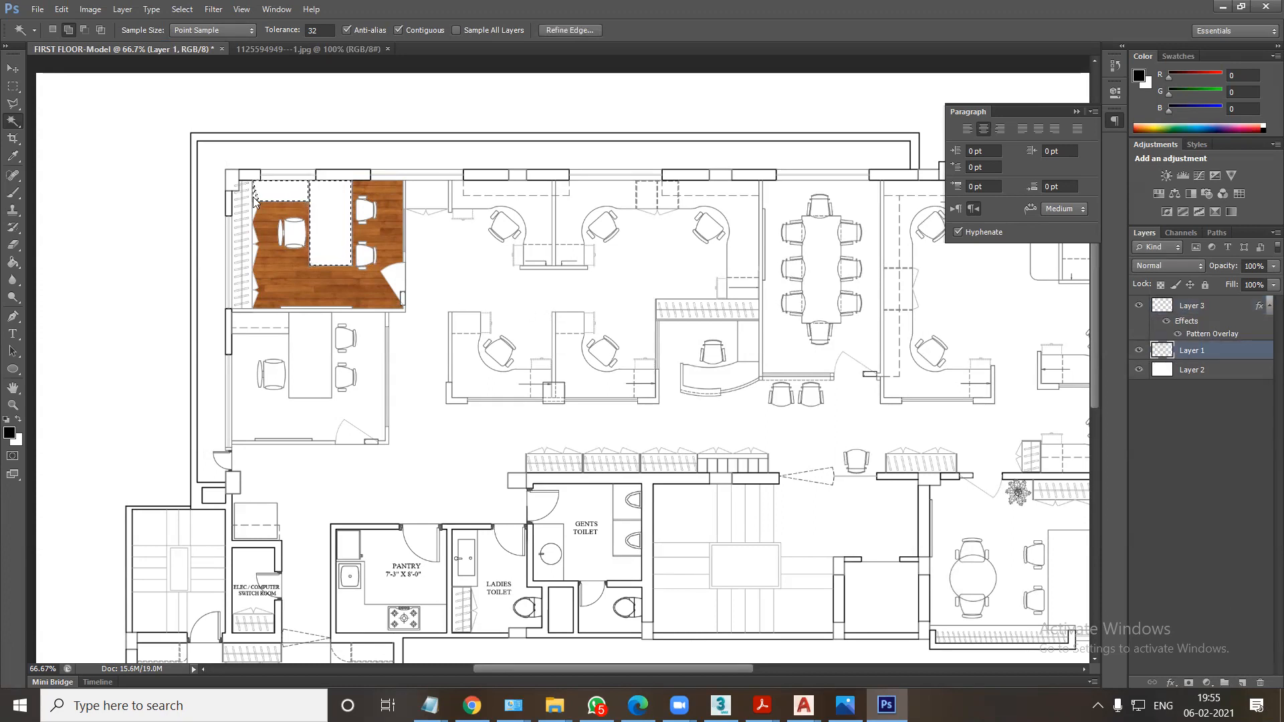
left_click(554, 705)
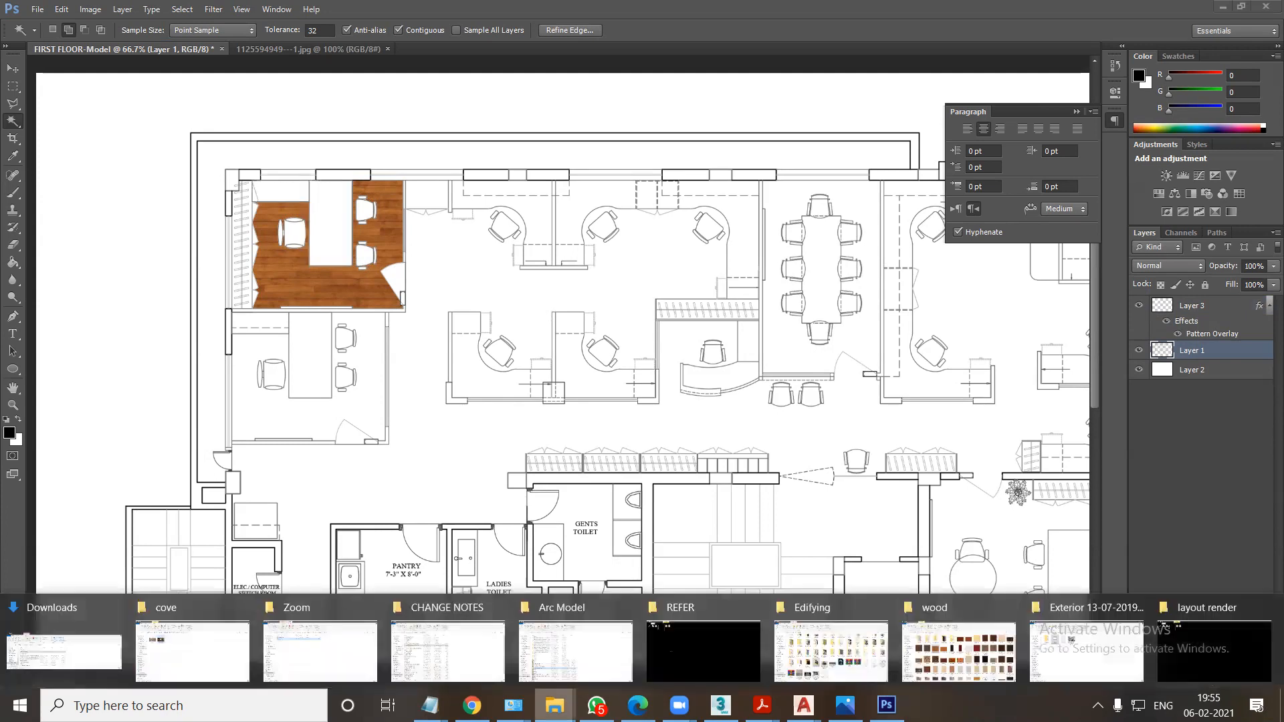
left_click(946, 660)
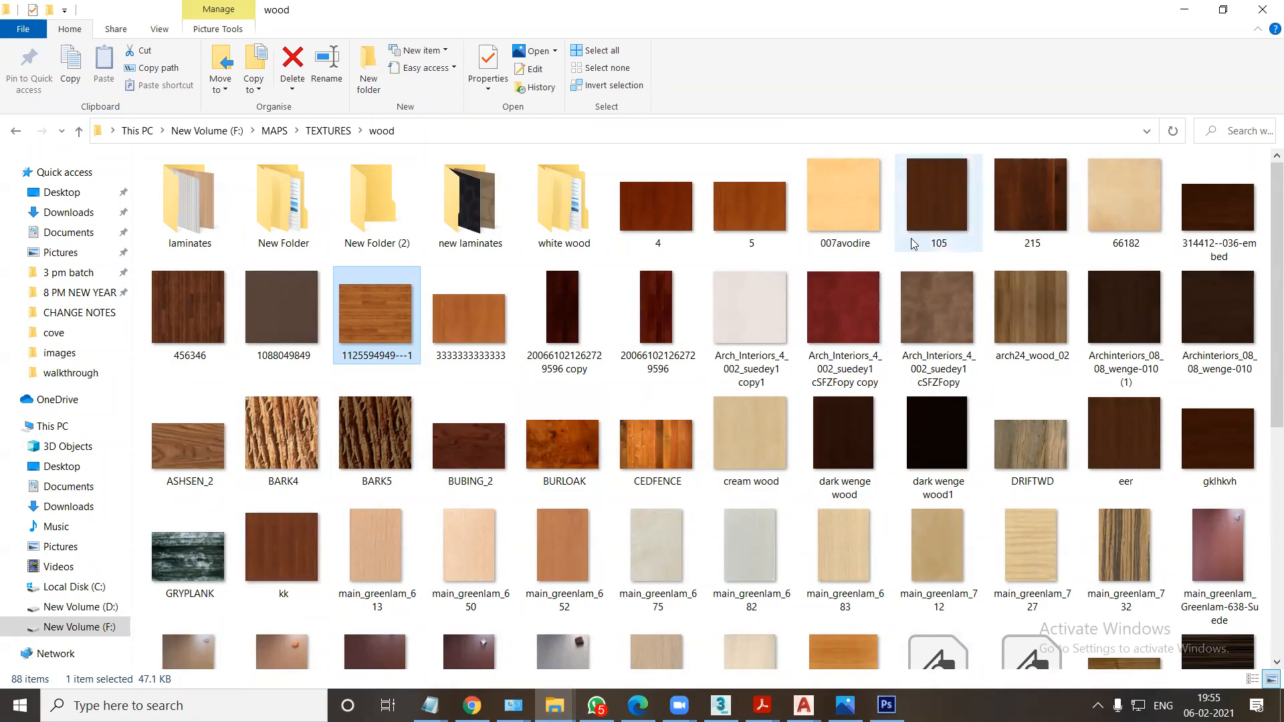
left_click_drag(487, 554, 858, 640)
left_click_drag(936, 201, 434, 166)
Define the dark wood image as a pattern named 105.JPG.
left_click_drag(472, 60, 473, 62)
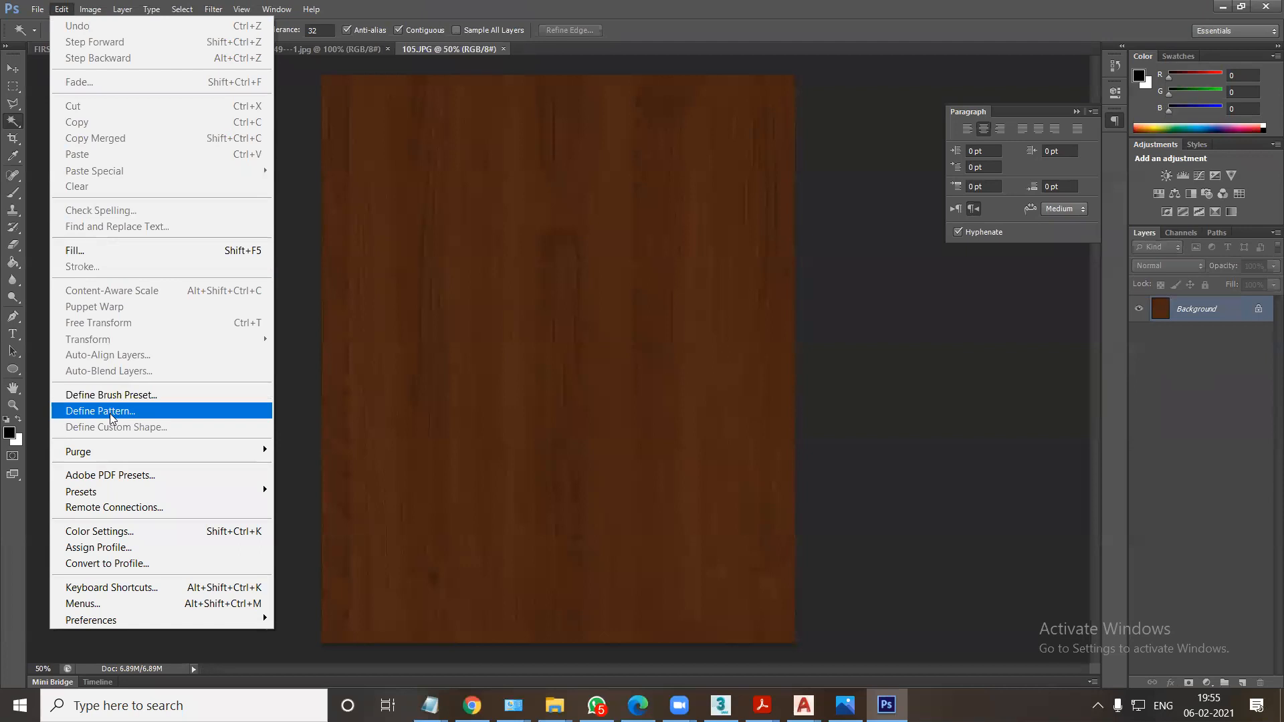
left_click(75, 411)
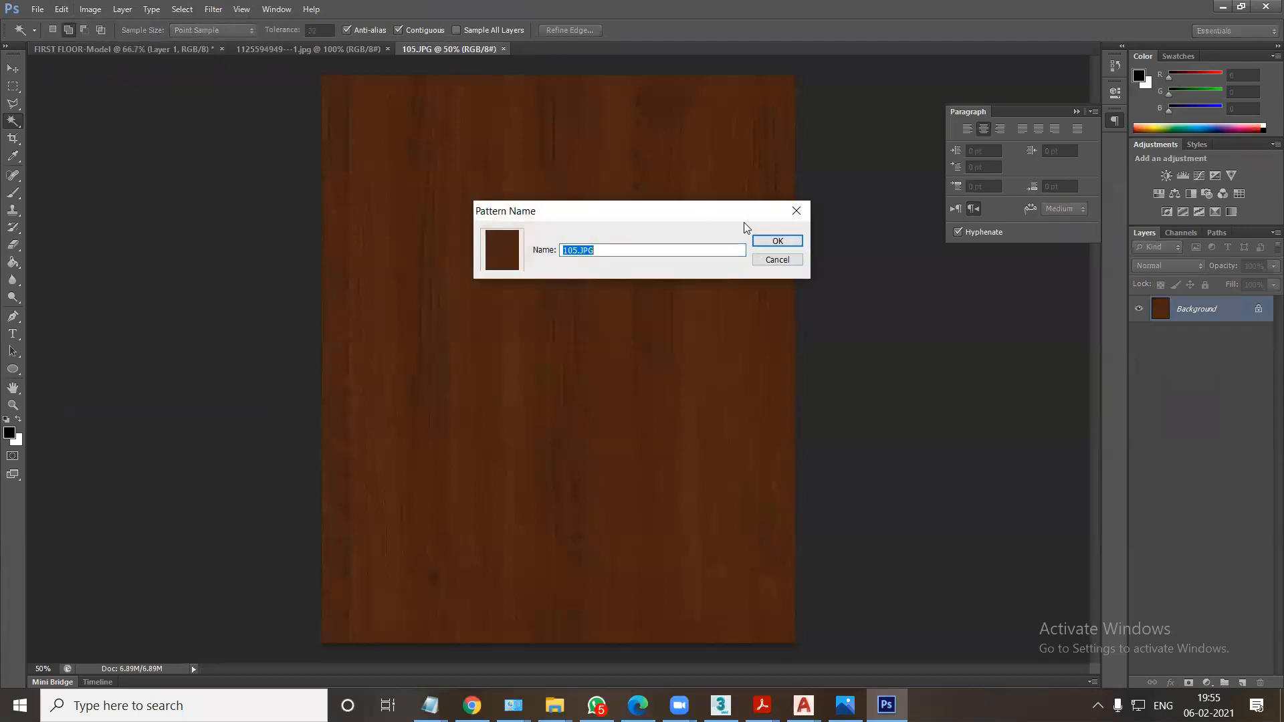
left_click(777, 240)
Add a new layer above Layer 1 in the FIRST FLOOR-Model plan for the selected desk areas.
left_click(333, 48)
left_click(136, 50)
key("ctrl+plus")
left_click_drag(541, 325, 871, 518)
left_click_drag(605, 378, 672, 424)
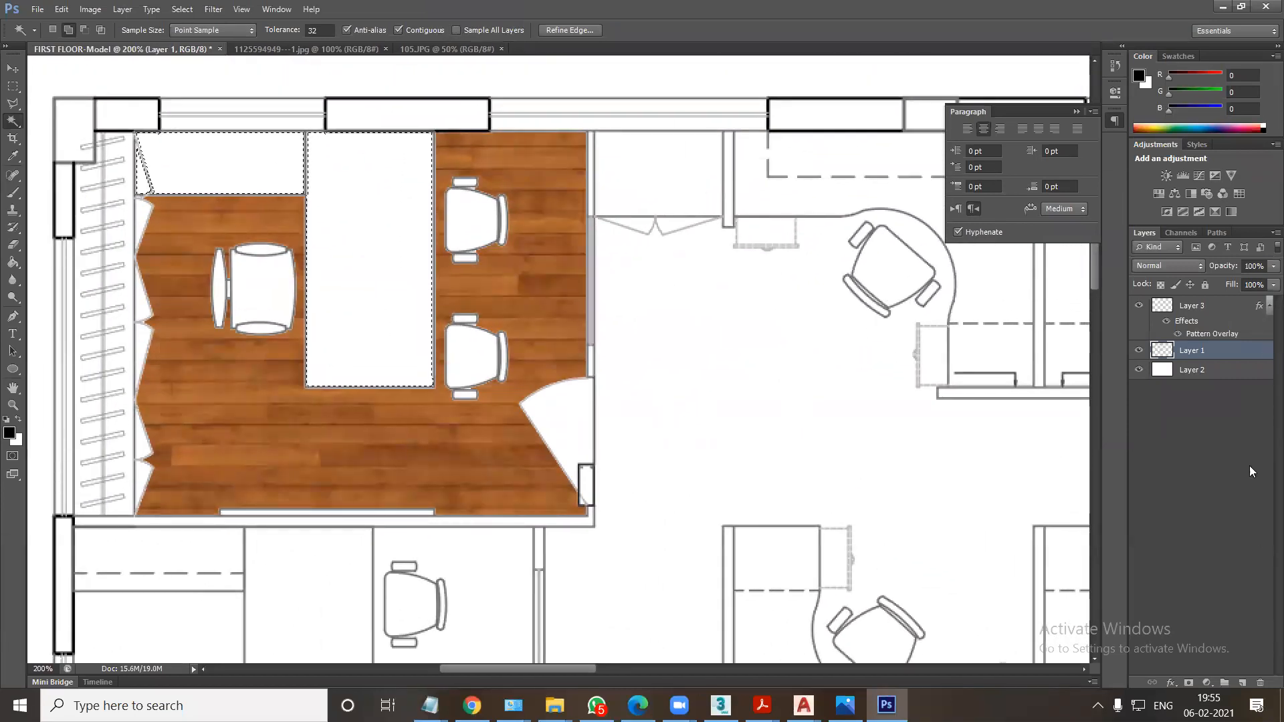
left_click(1241, 683)
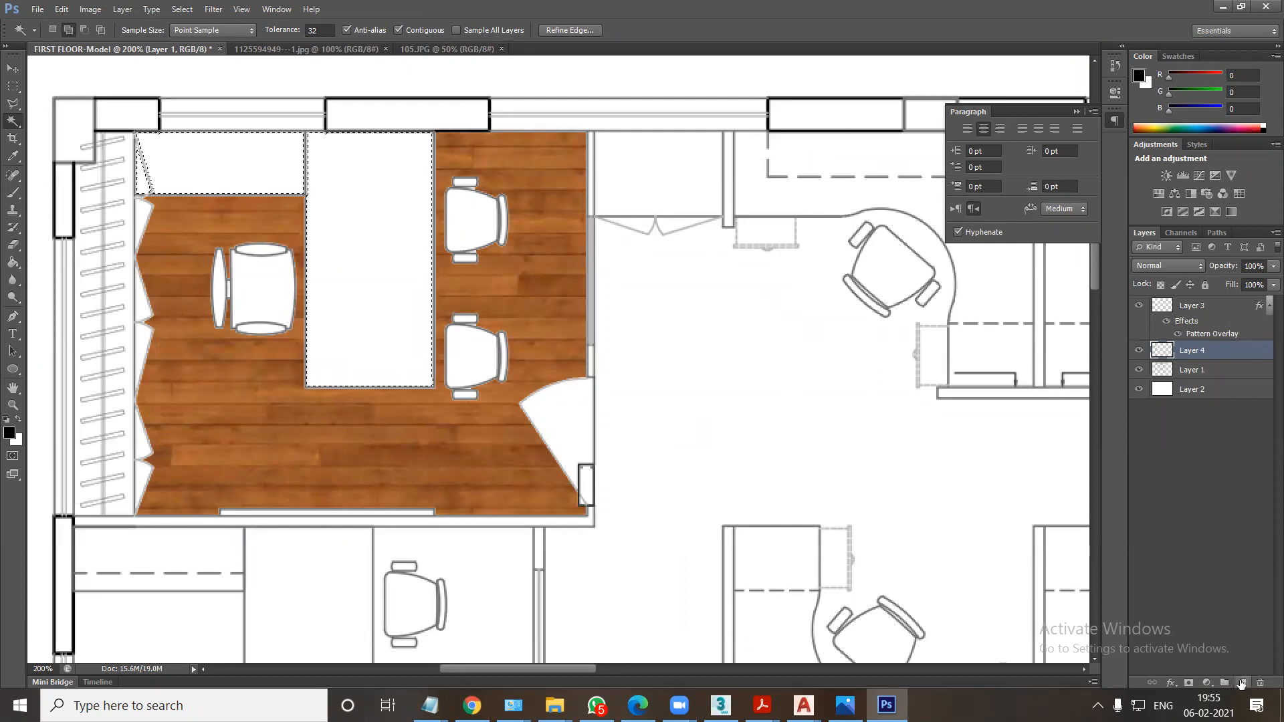
Give the new layer a Pattern Overlay with the dark wood pattern, fill the selected desk areas, and deselect.
right_click(1163, 350)
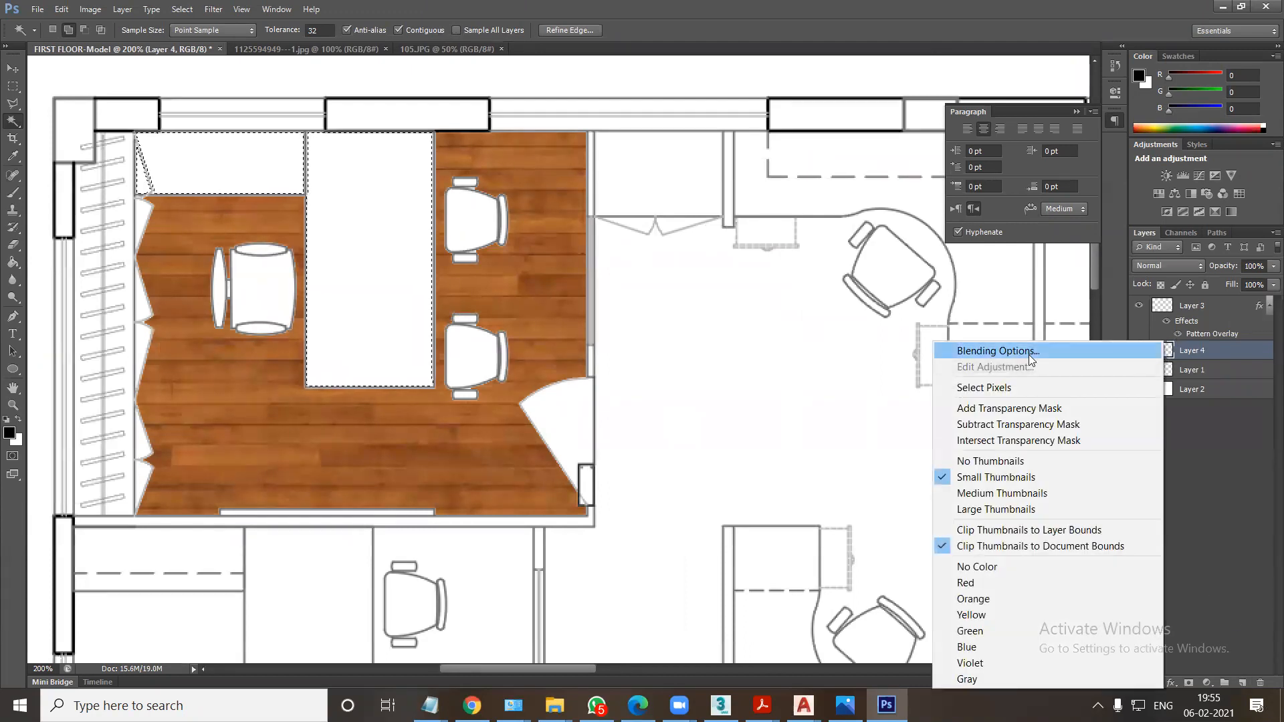
left_click(1029, 352)
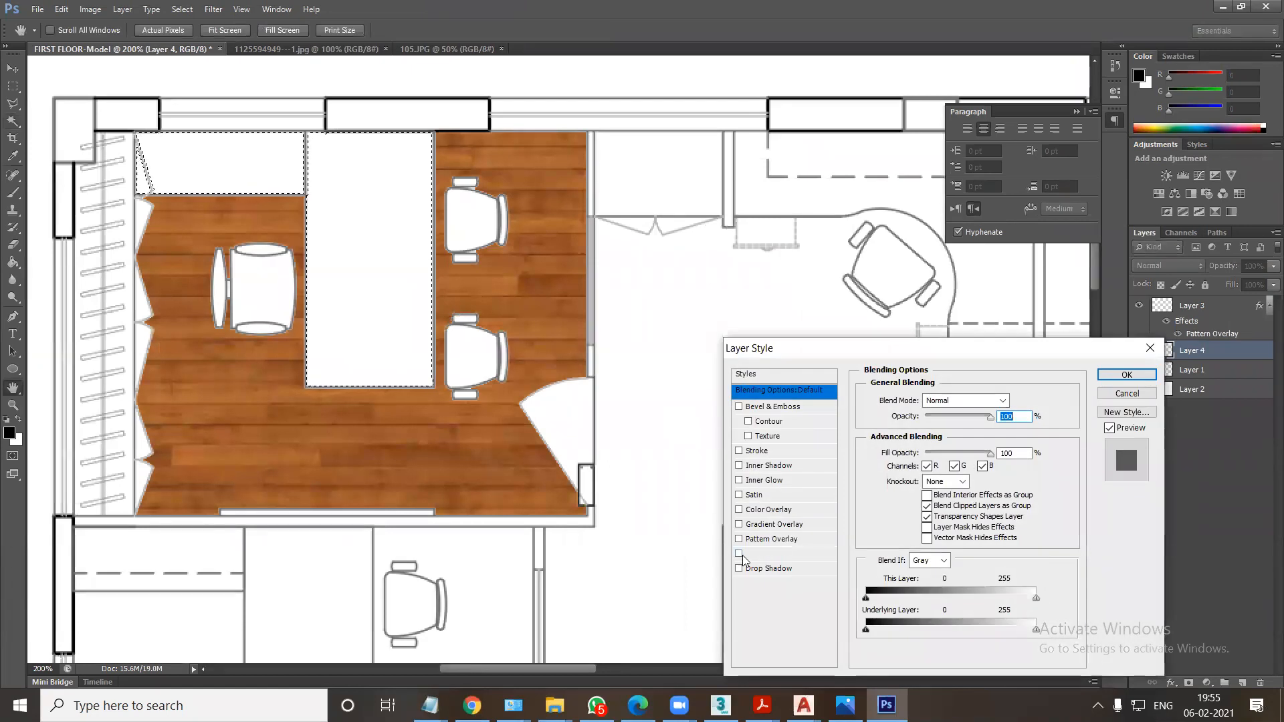
left_click(799, 540)
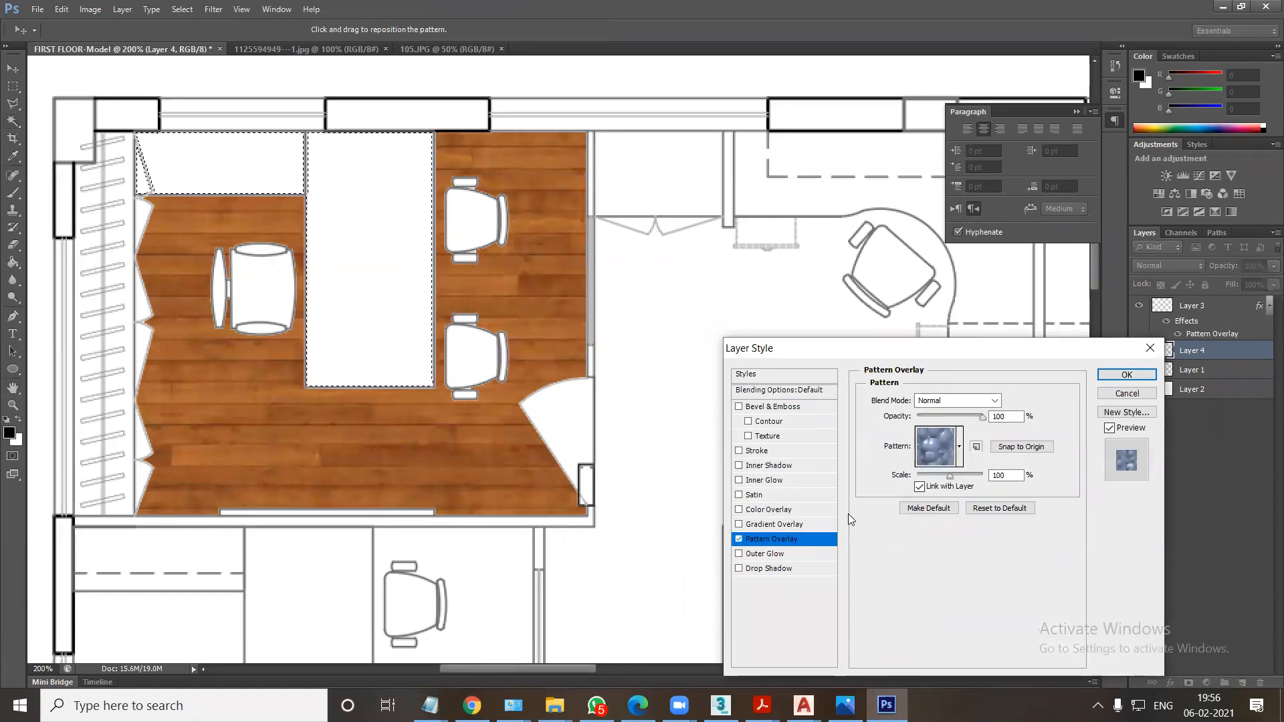
left_click(959, 446)
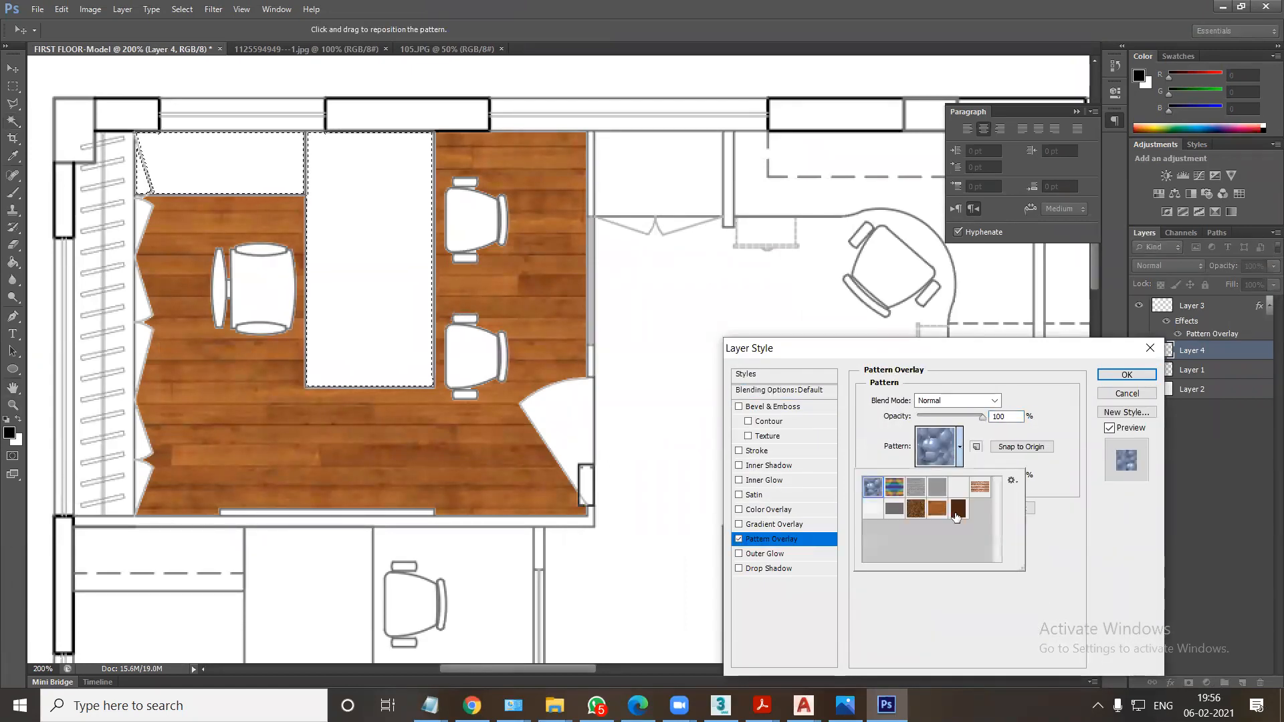
left_click(958, 509)
left_click(1126, 375)
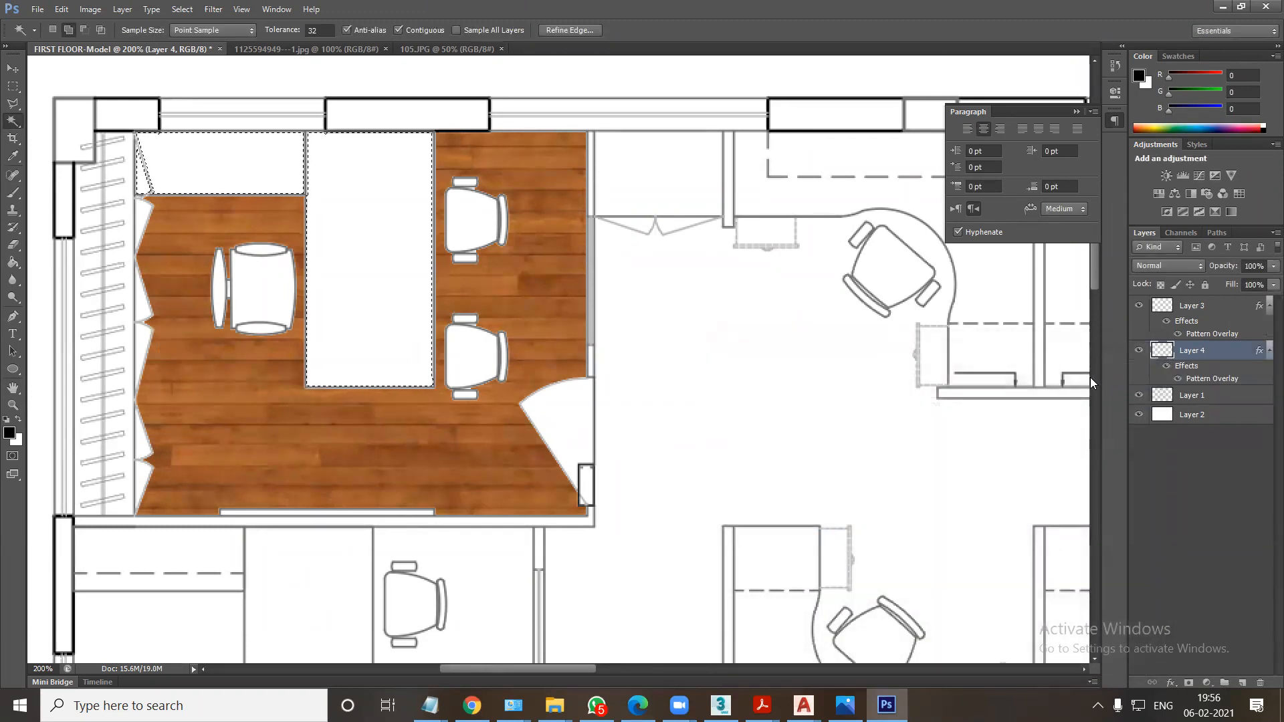
key("alt+BackSpace")
key("ctrl+d")
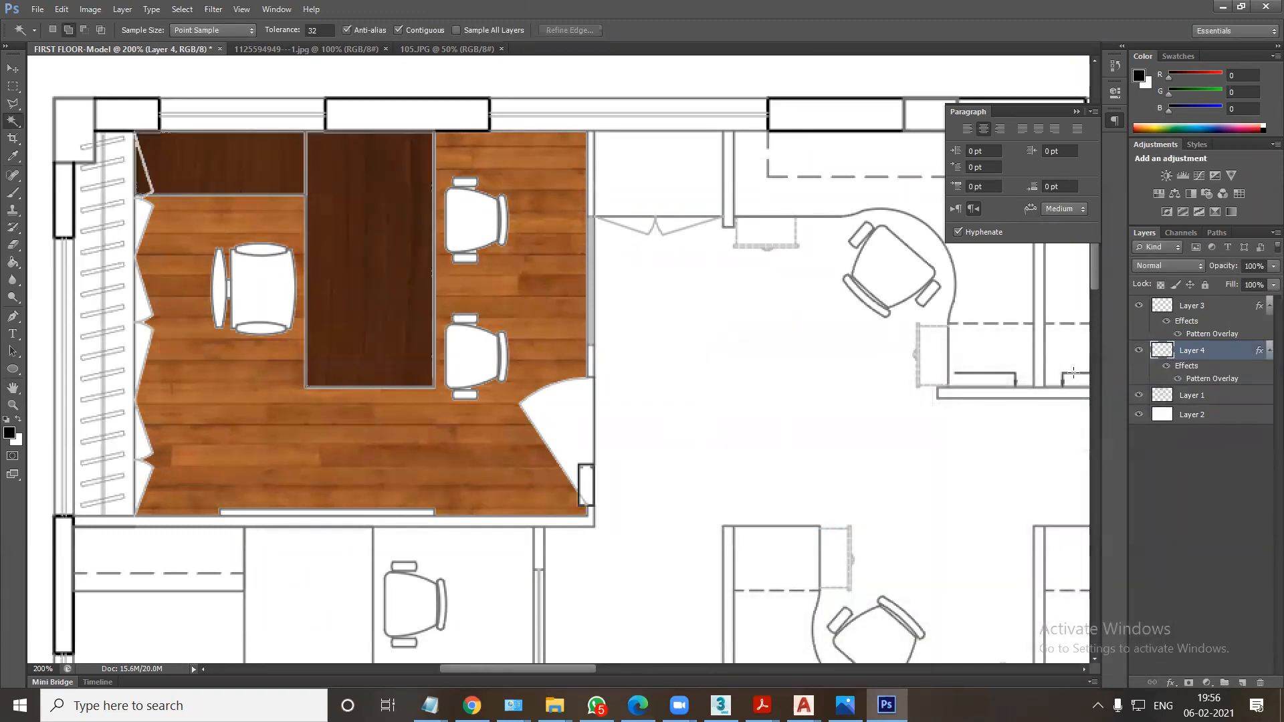
Add a Drop Shadow to the desk layer with distance 4 px, spread 29% and size 24 px.
right_click(1165, 355)
left_click(1107, 14)
left_click(739, 568)
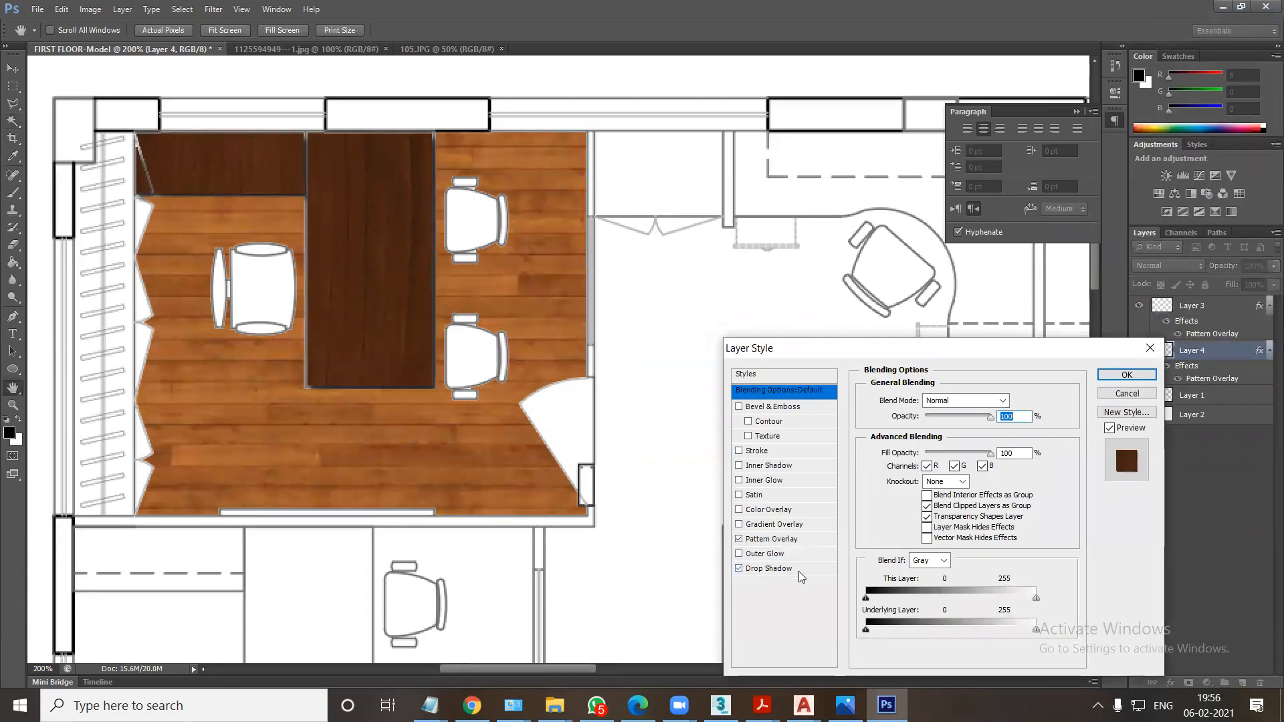
left_click(802, 569)
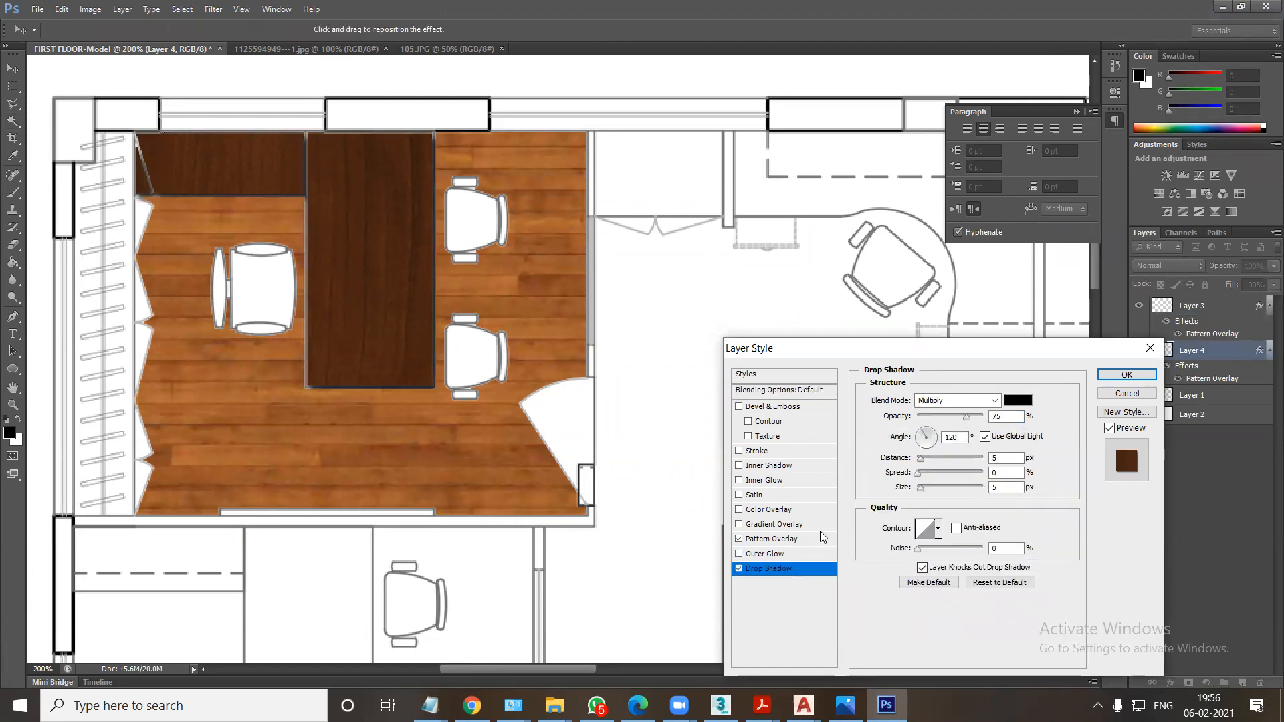
mouse_move(915, 474)
left_mouse_down()
mouse_move(936, 475)
mouse_move(920, 458)
mouse_move(928, 491)
left_mouse_up()
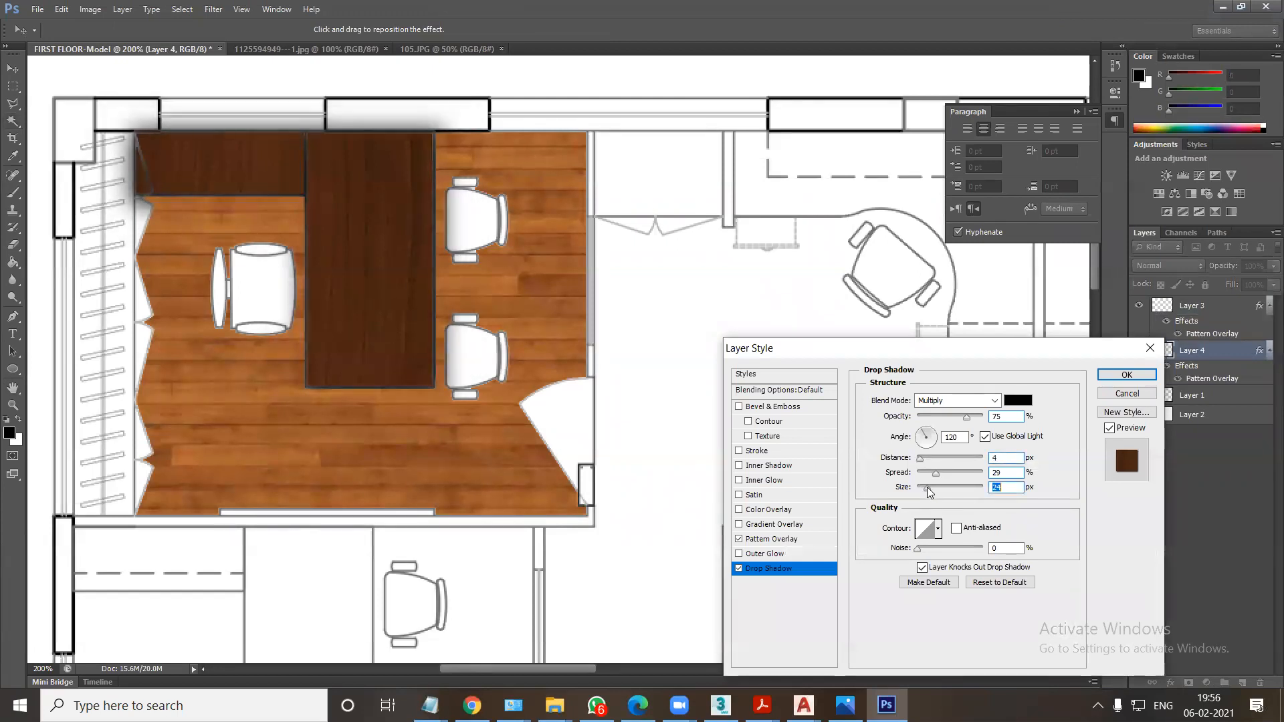
left_click(739, 568)
left_click(740, 568)
left_click(739, 569)
left_click(739, 569)
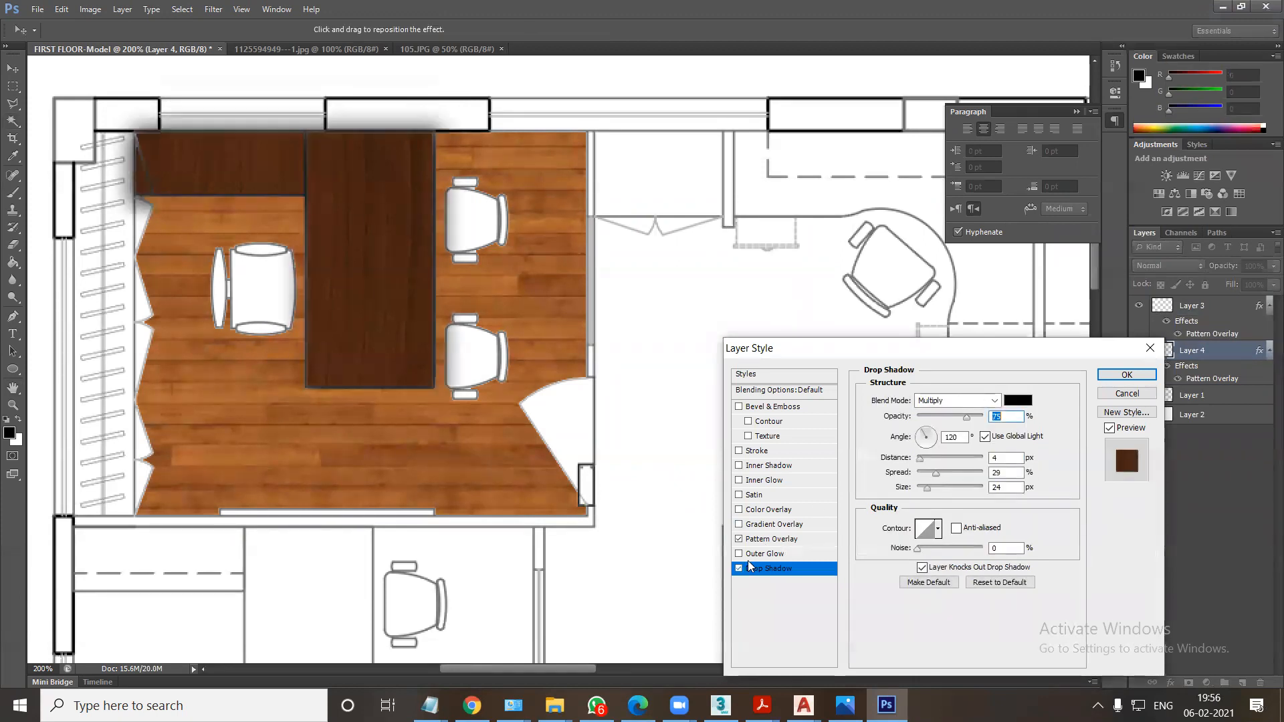
left_click(1126, 375)
Open the gtz frst floor Photoshop file from the layout render folder without updating its text layers.
left_click(555, 705)
left_click(1079, 672)
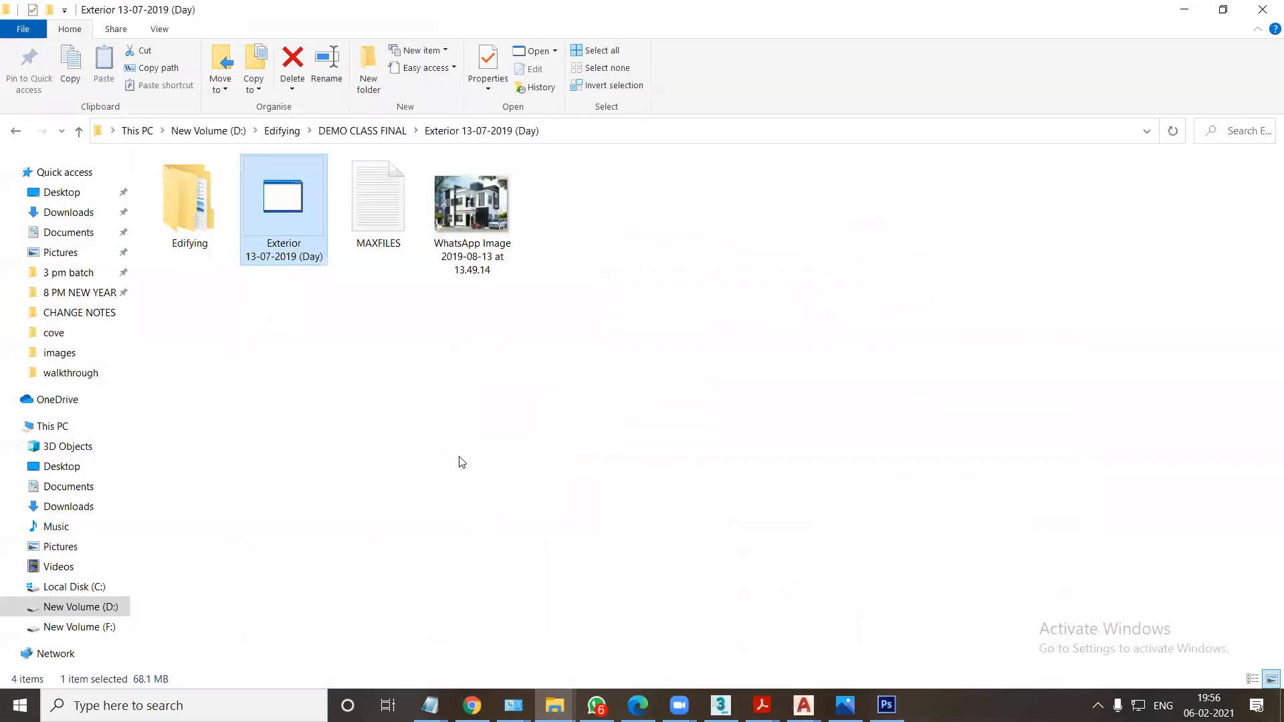
mouse_move(567, 699)
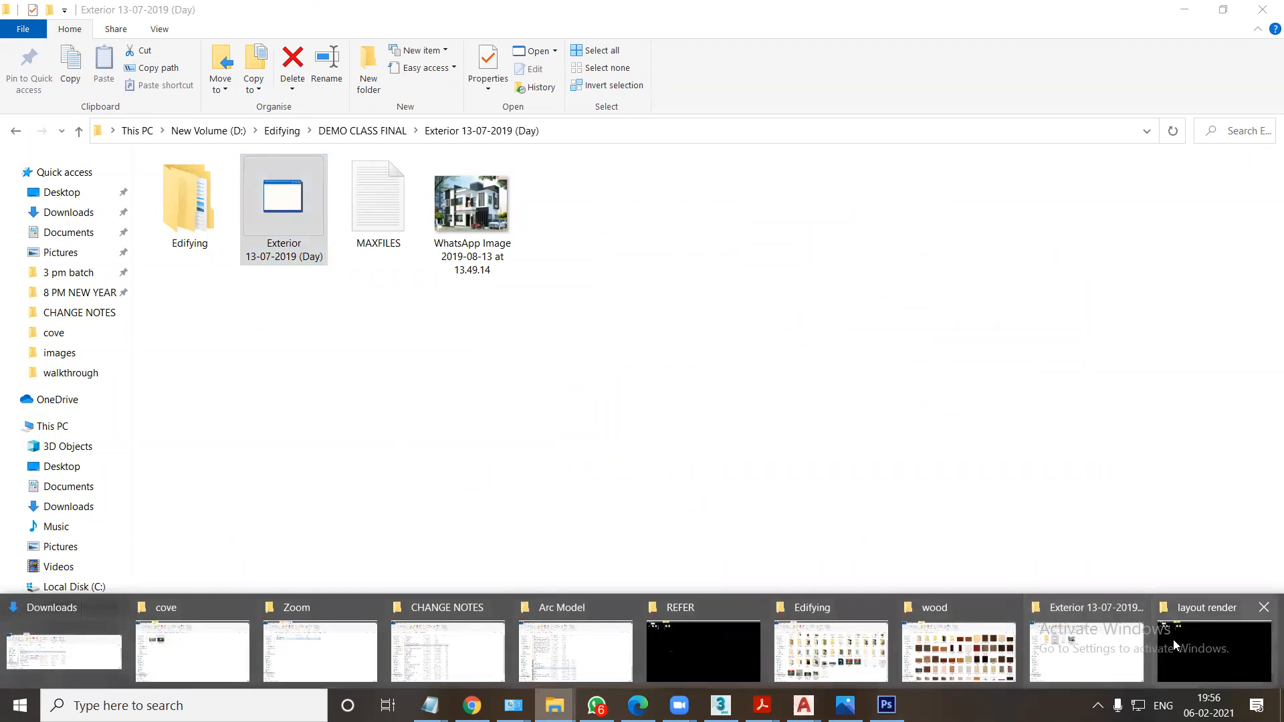
left_click(1213, 652)
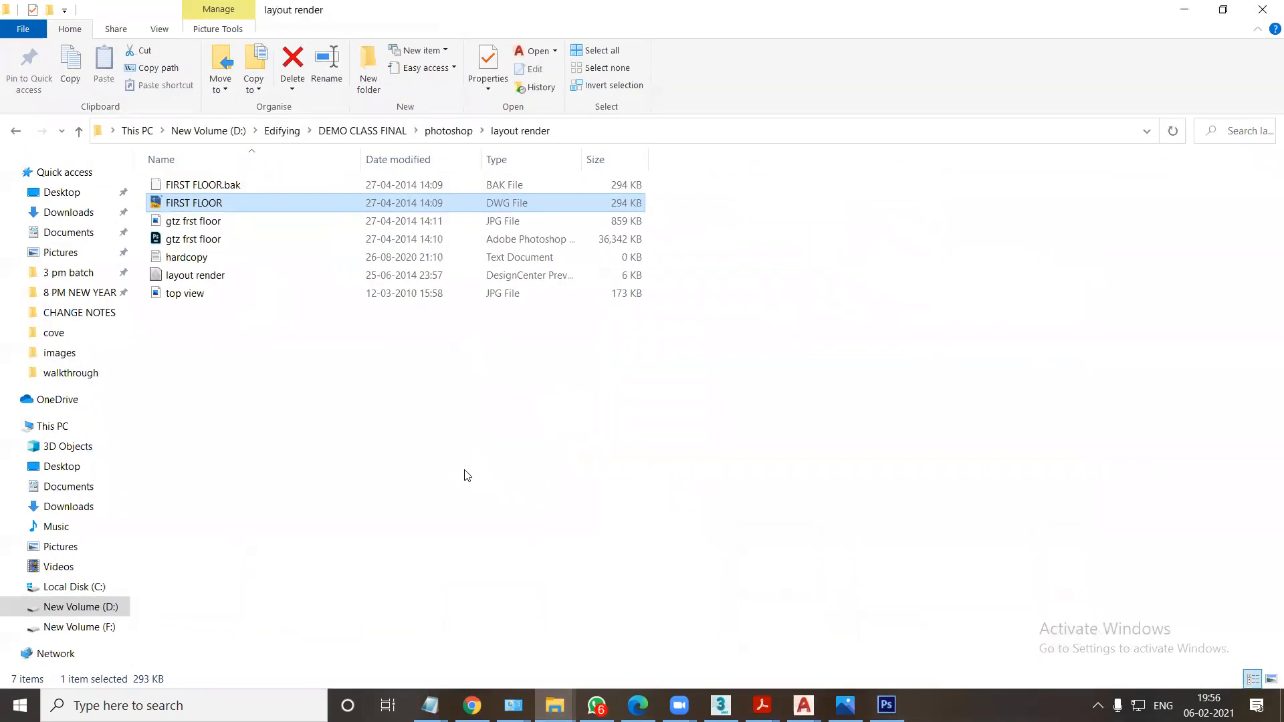
double_click(185, 241)
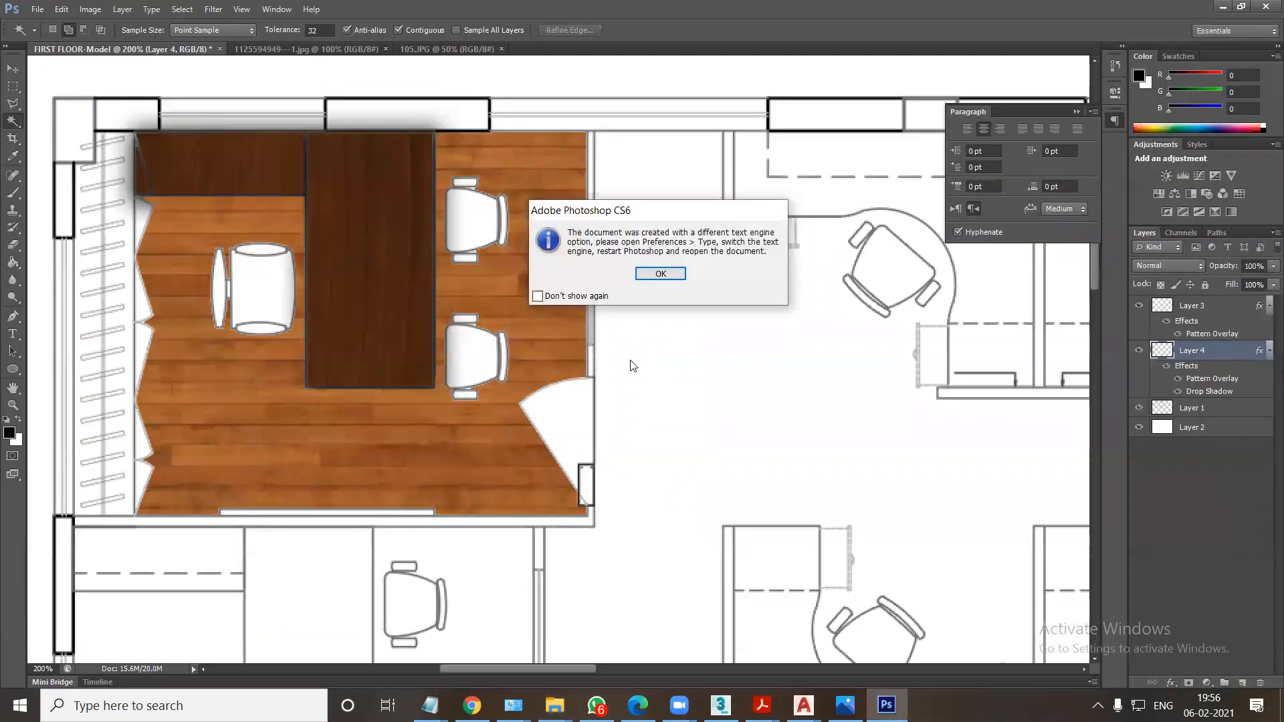
left_click(660, 273)
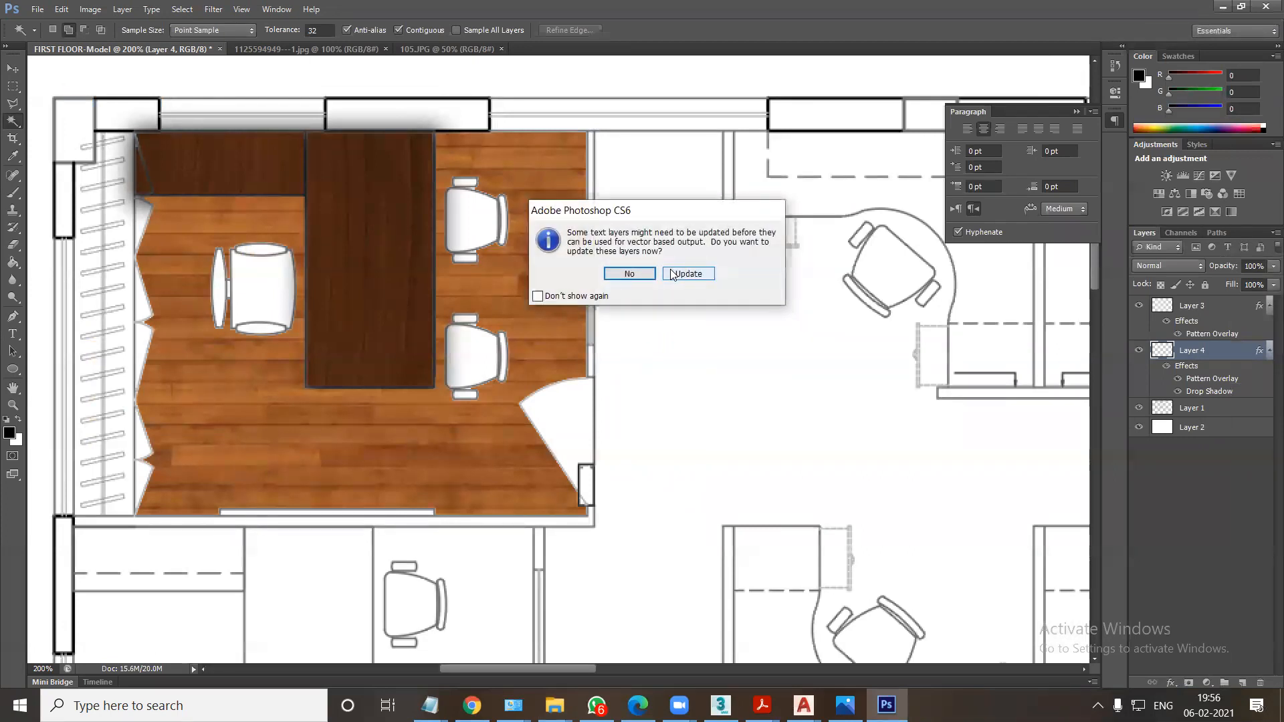
left_click(629, 273)
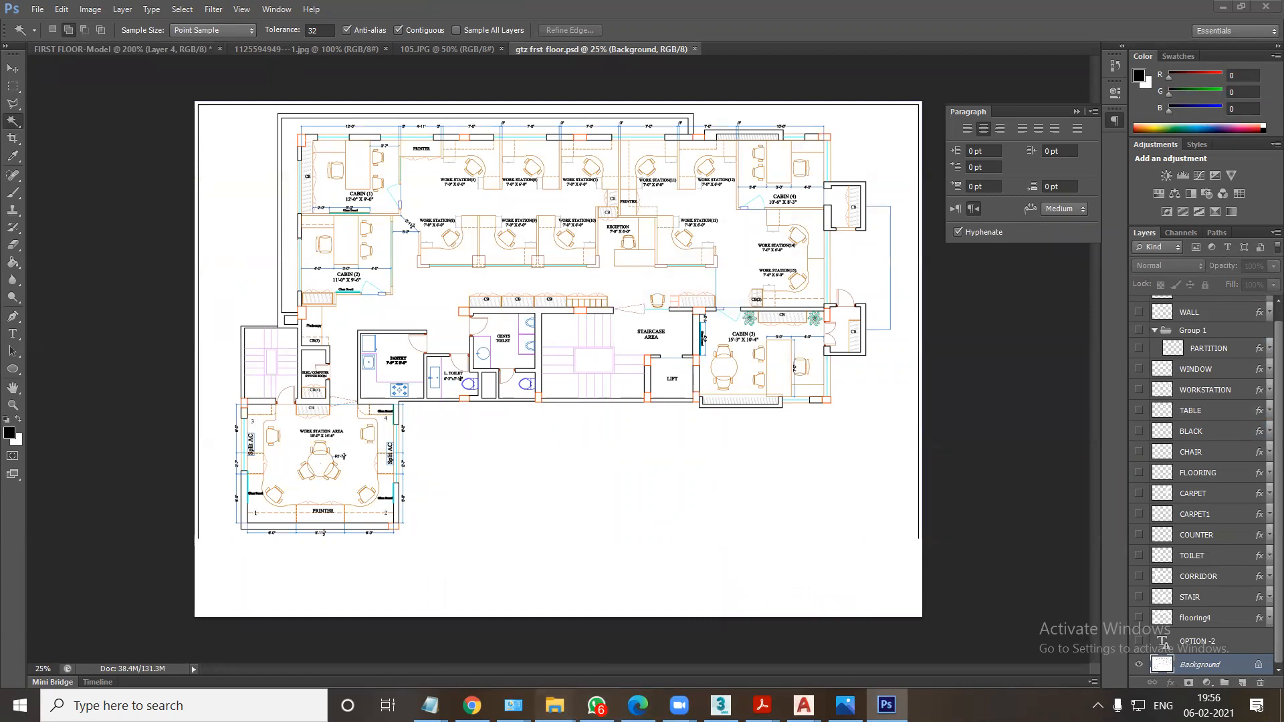
View the finished gtz frst floor.jpg render from the layout render folder as a reference.
mouse_move(555, 706)
left_click(1209, 654)
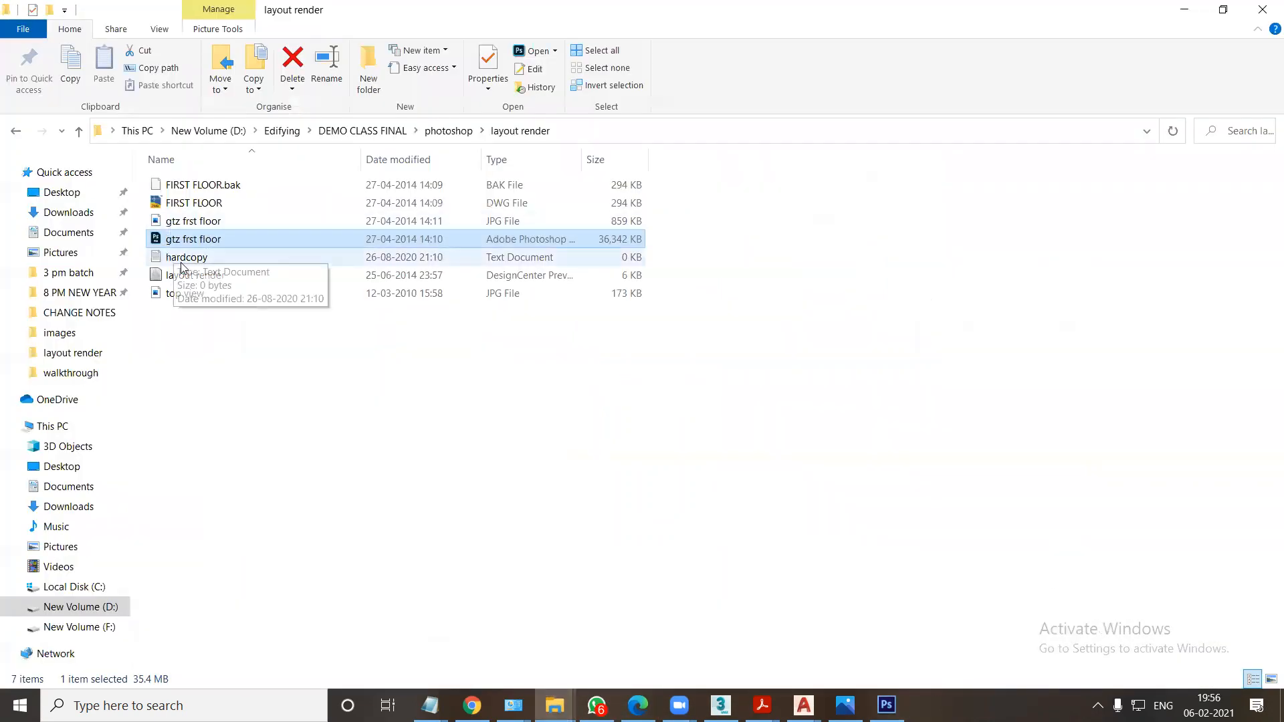
double_click(186, 294)
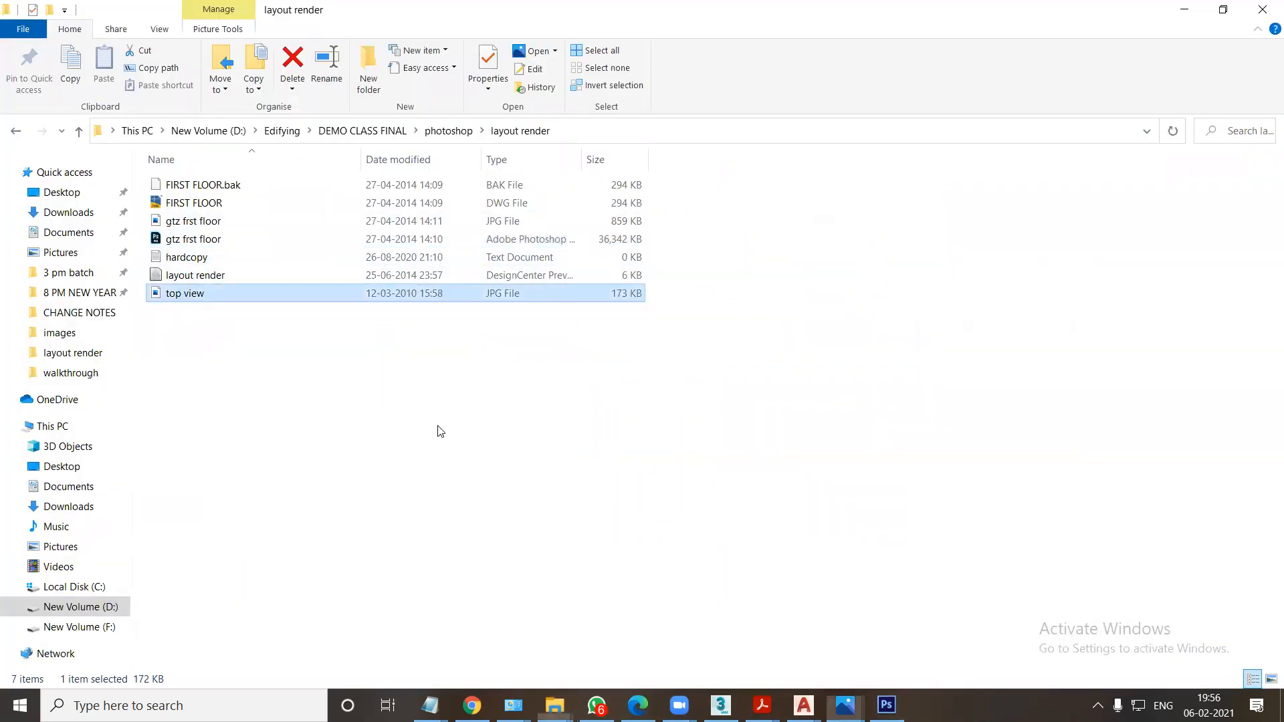
key("Left")
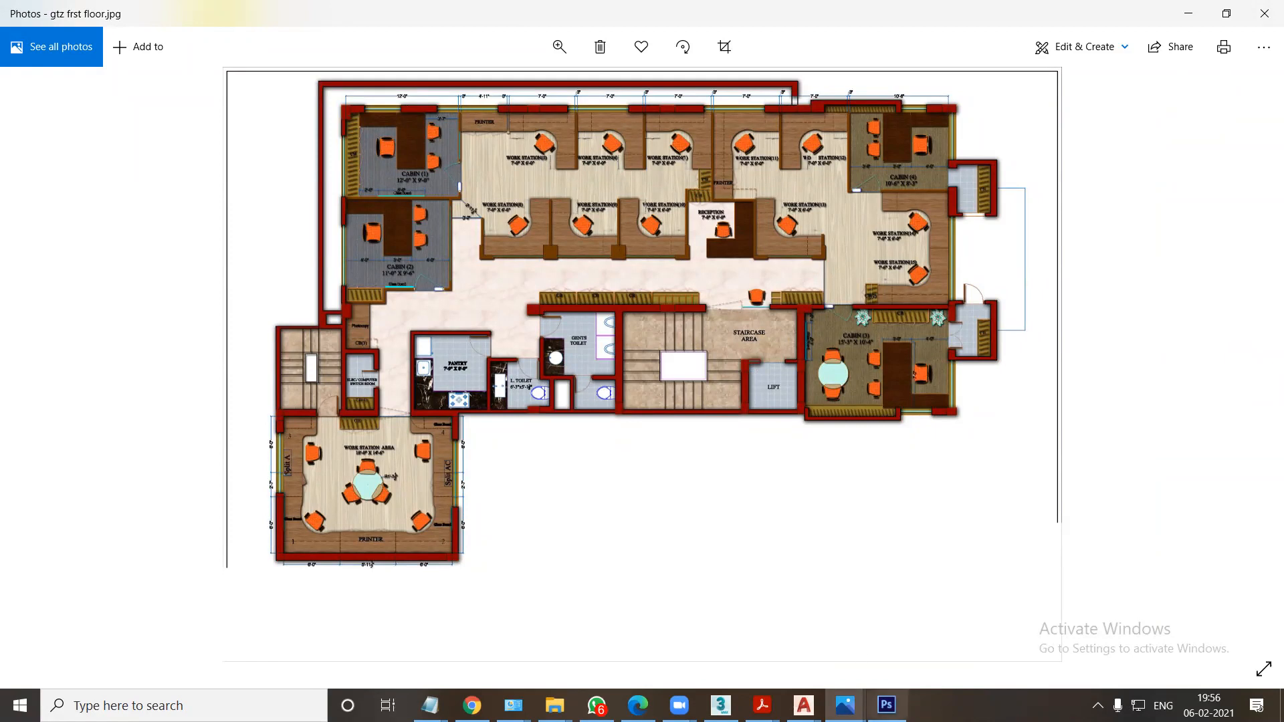
In gtz frst floor.psd, show the OPTION -2, flooring4, STAIR, CORRIDOR, COUNTER, CARPET1, FLOORING, CHAIR and BLACK layers, keeping Background visible.
left_click(885, 705)
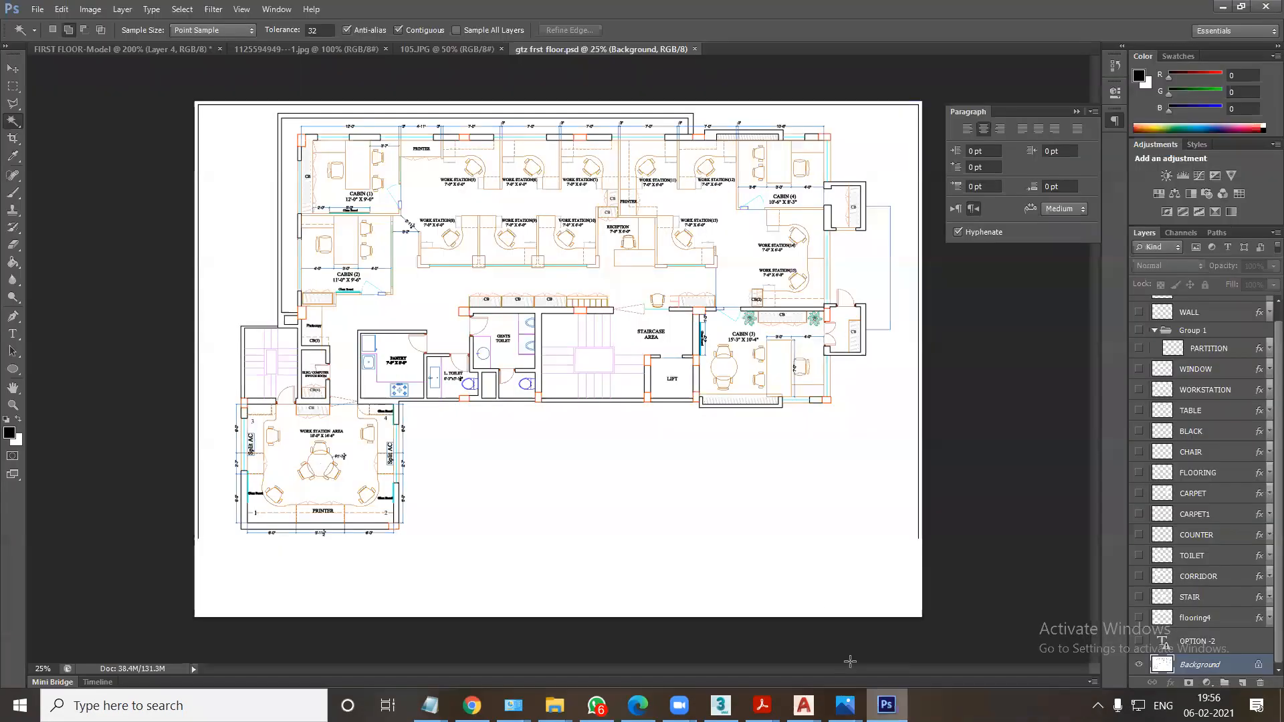
left_click(1139, 664)
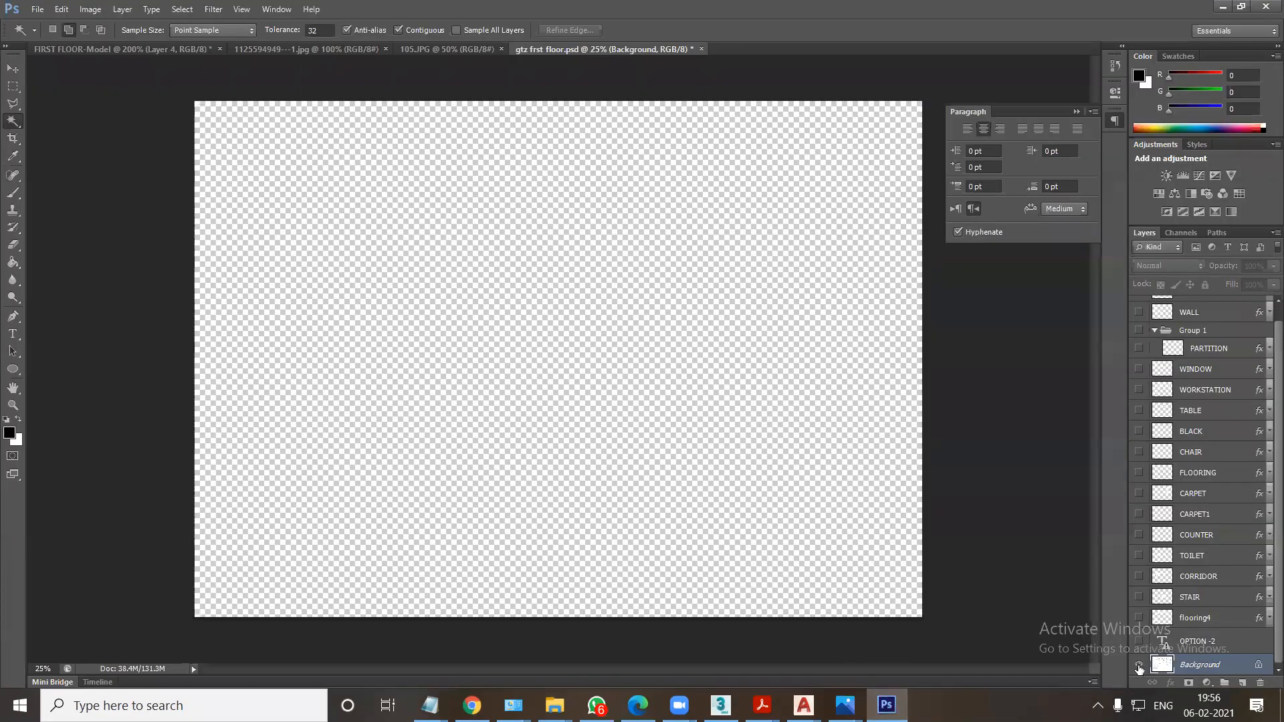
left_click(1138, 664)
left_click(1139, 640)
left_click(1138, 617)
left_click(1139, 597)
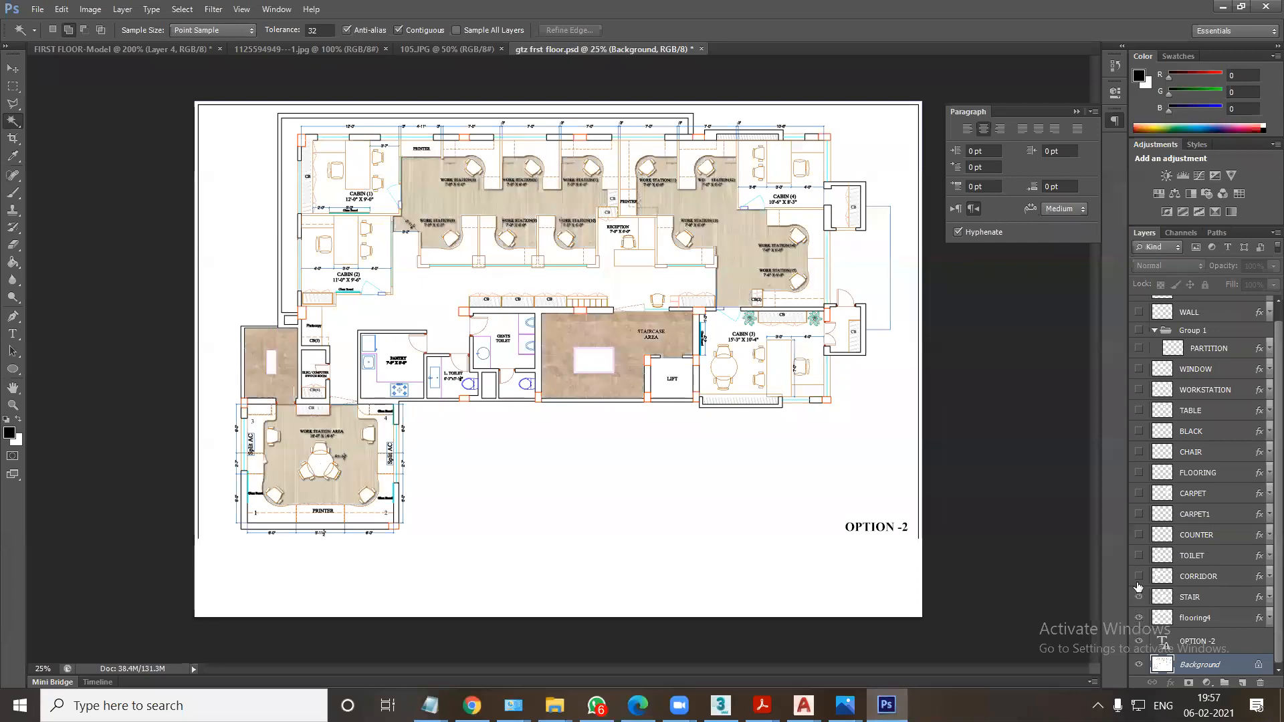
left_click(1138, 576)
left_click(1138, 535)
left_click(1139, 513)
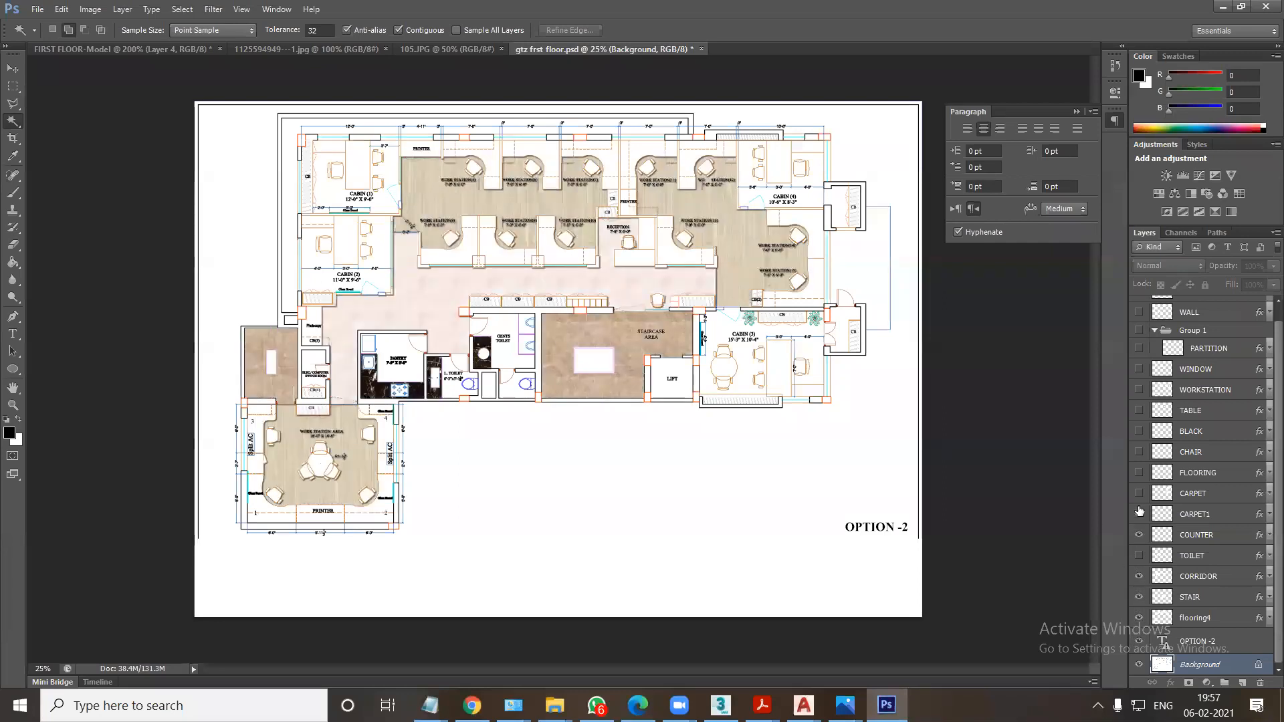
left_click(1139, 451)
left_click(1139, 430)
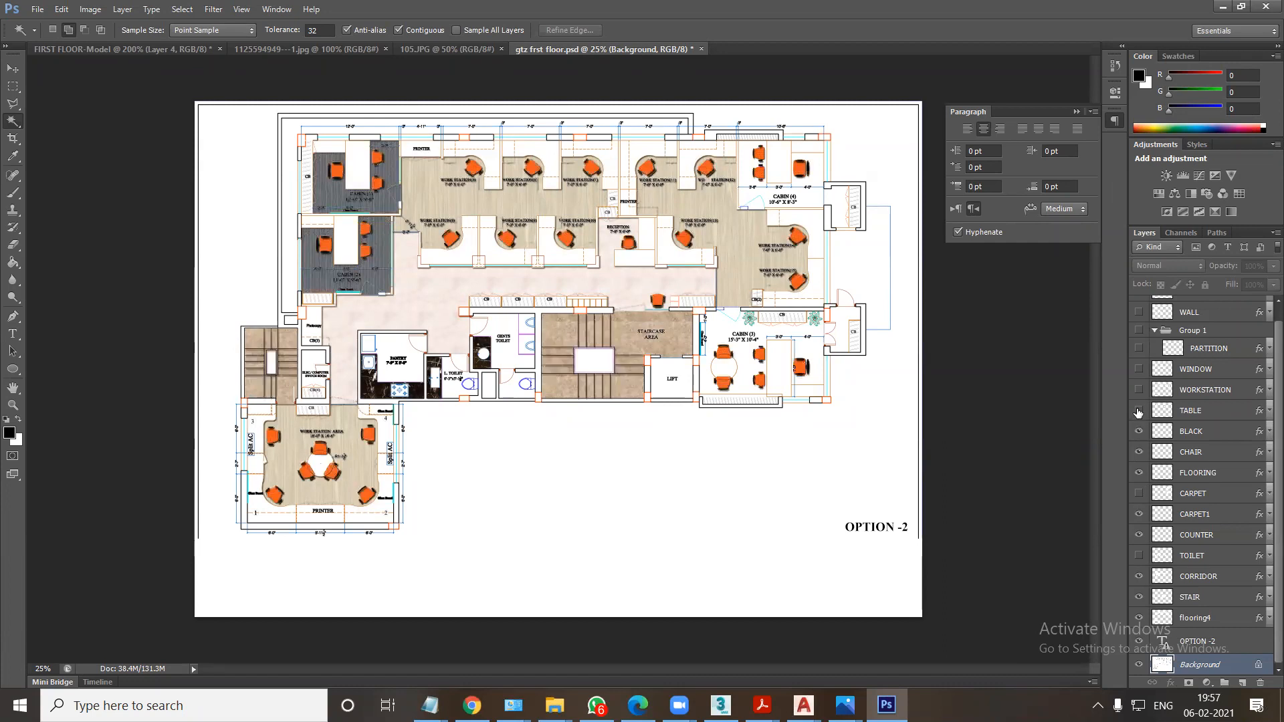
Show the TABLE, WORKSTATION, WINDOW, PARTITION, WALL and GLASS layers along with Group 1.
left_click(1139, 410)
left_click(1139, 389)
left_click(1139, 369)
left_click(1139, 347)
left_click(1139, 330)
left_click(1139, 313)
scroll(1137, 396, "up", 1)
left_click(1138, 345)
left_click(1139, 306)
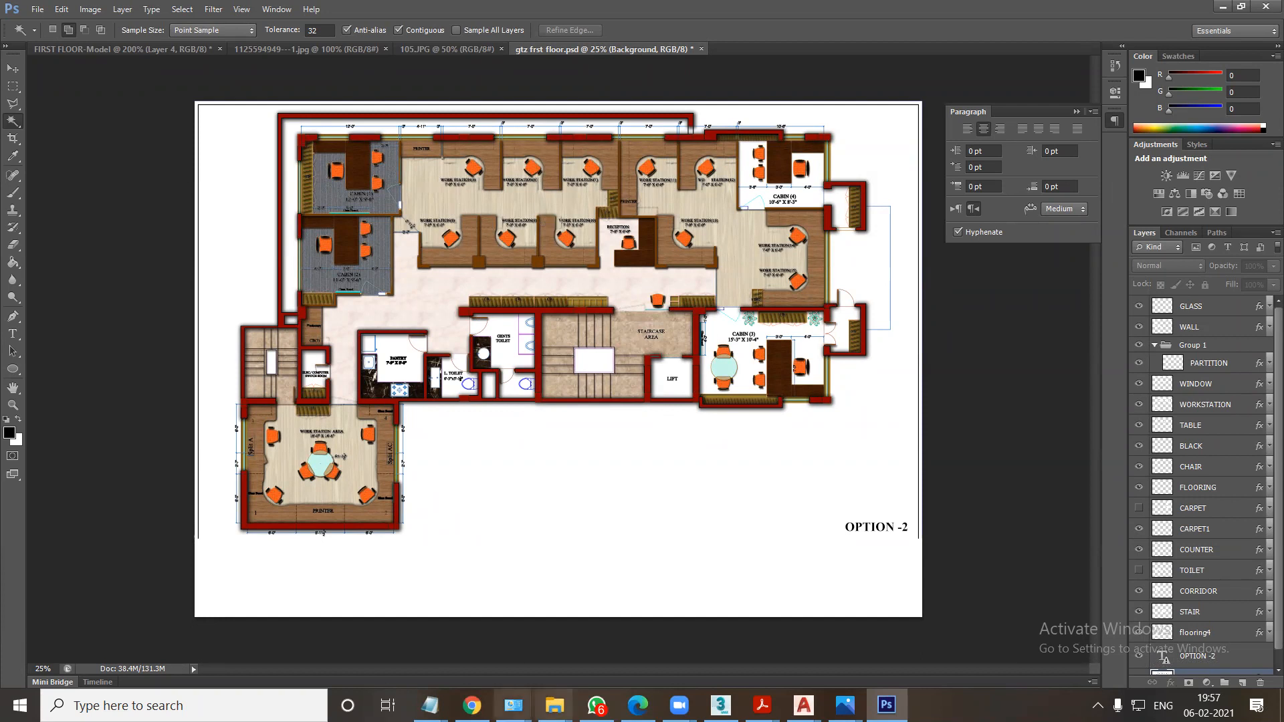
Close the layout render folder window and show the desktop.
mouse_move(554, 705)
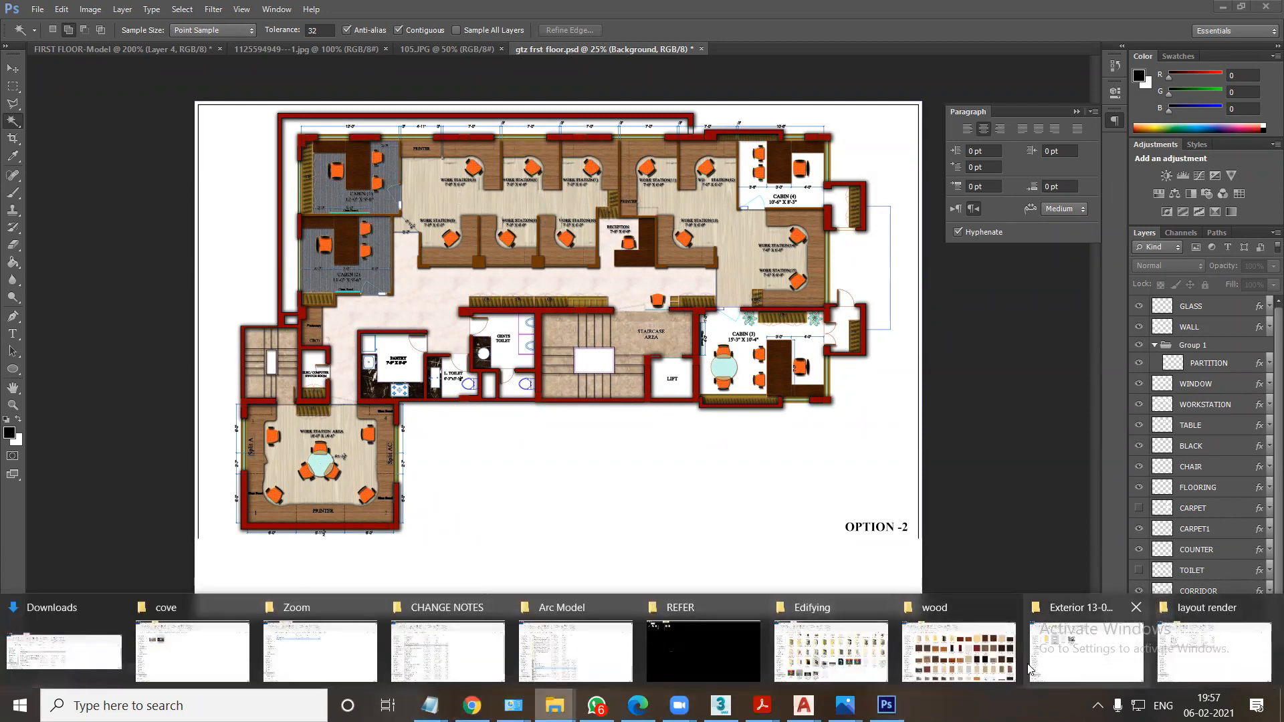
left_click(1213, 652)
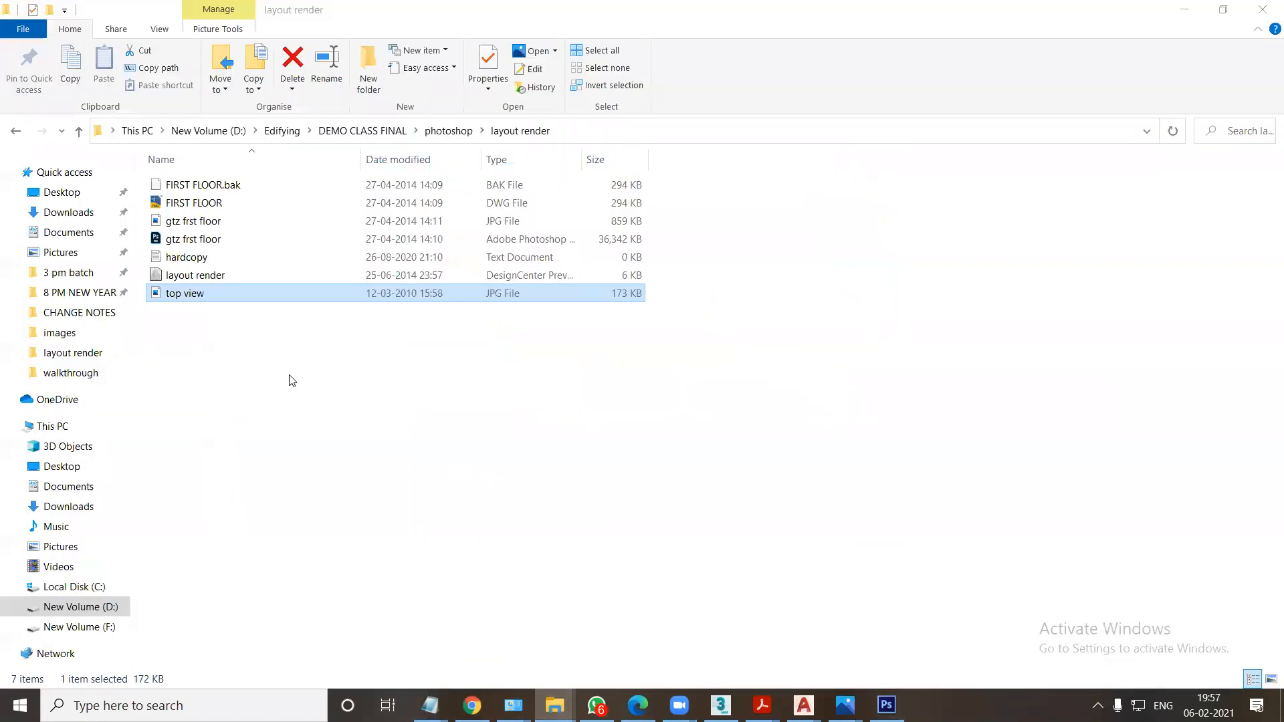
left_click(1265, 7)
key("super+d")
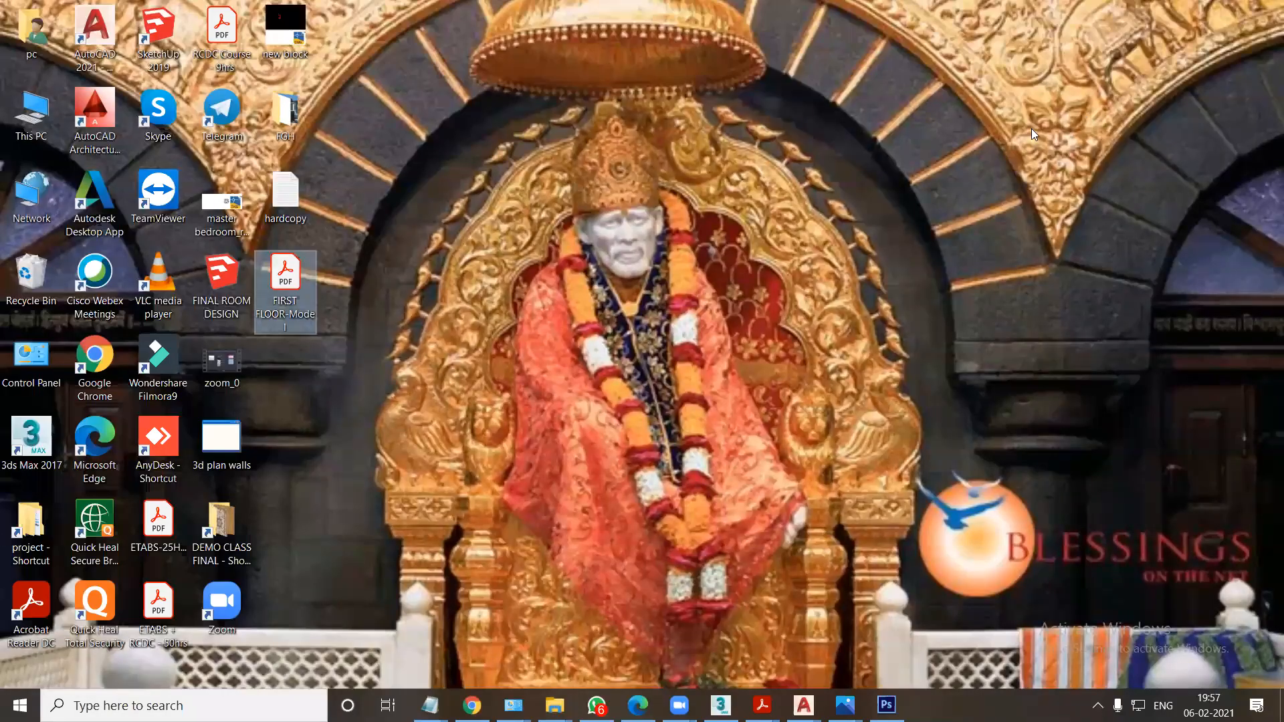
Open 2bhk_1370-sqft - Copy.jpg from DEMO CLASS FINAL's photoshop work folder and examine the rendered plan's bedrooms, toilets and balconies up close.
double_click(222, 525)
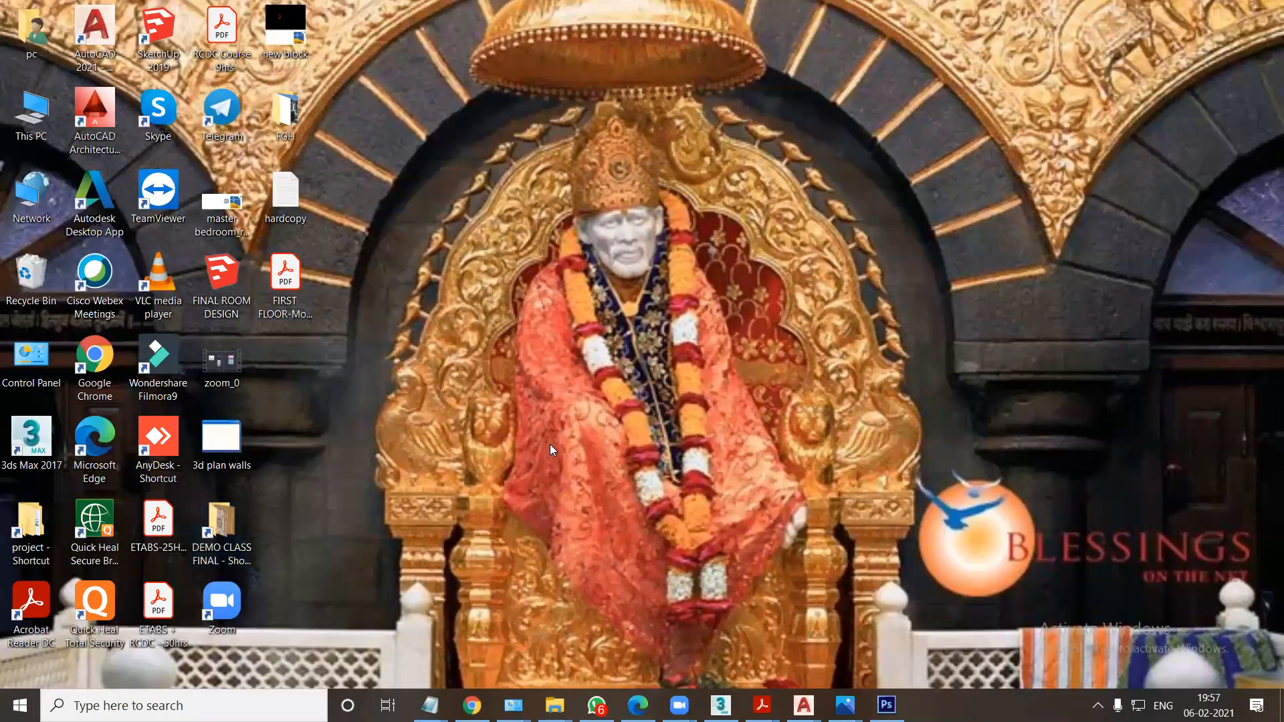
double_click(446, 217)
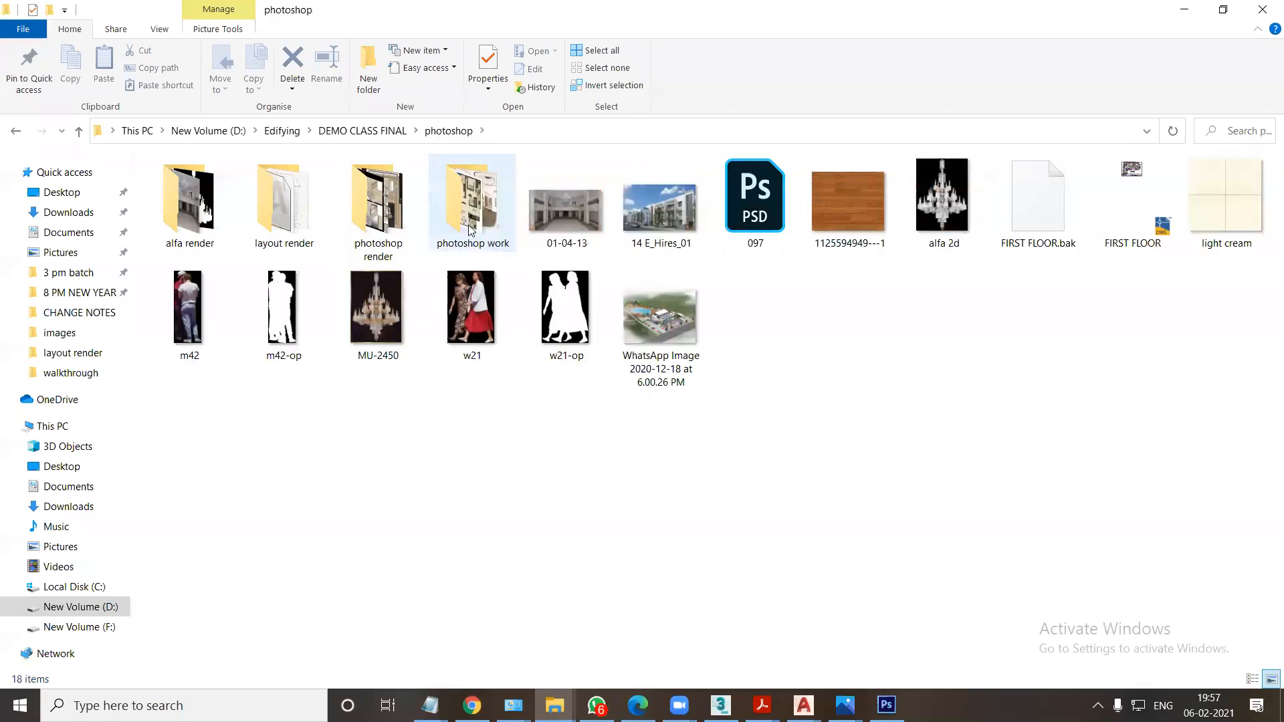
double_click(456, 220)
left_click(398, 212)
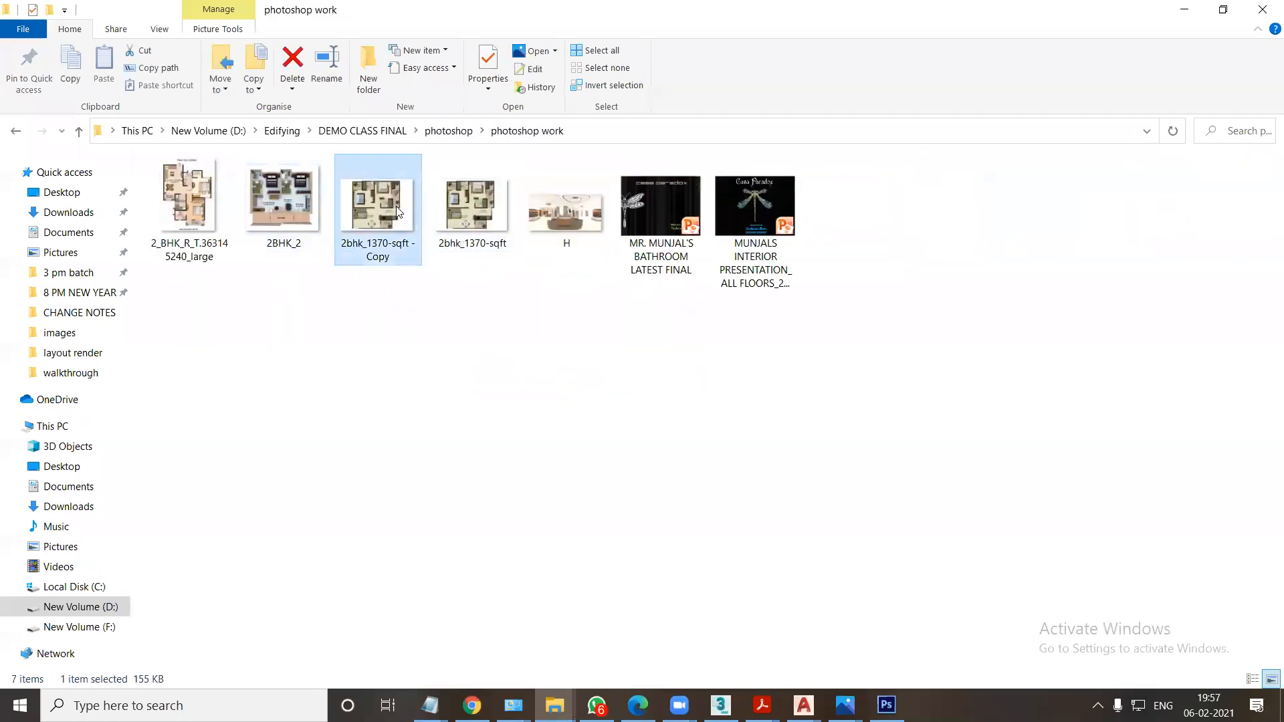
key("Return")
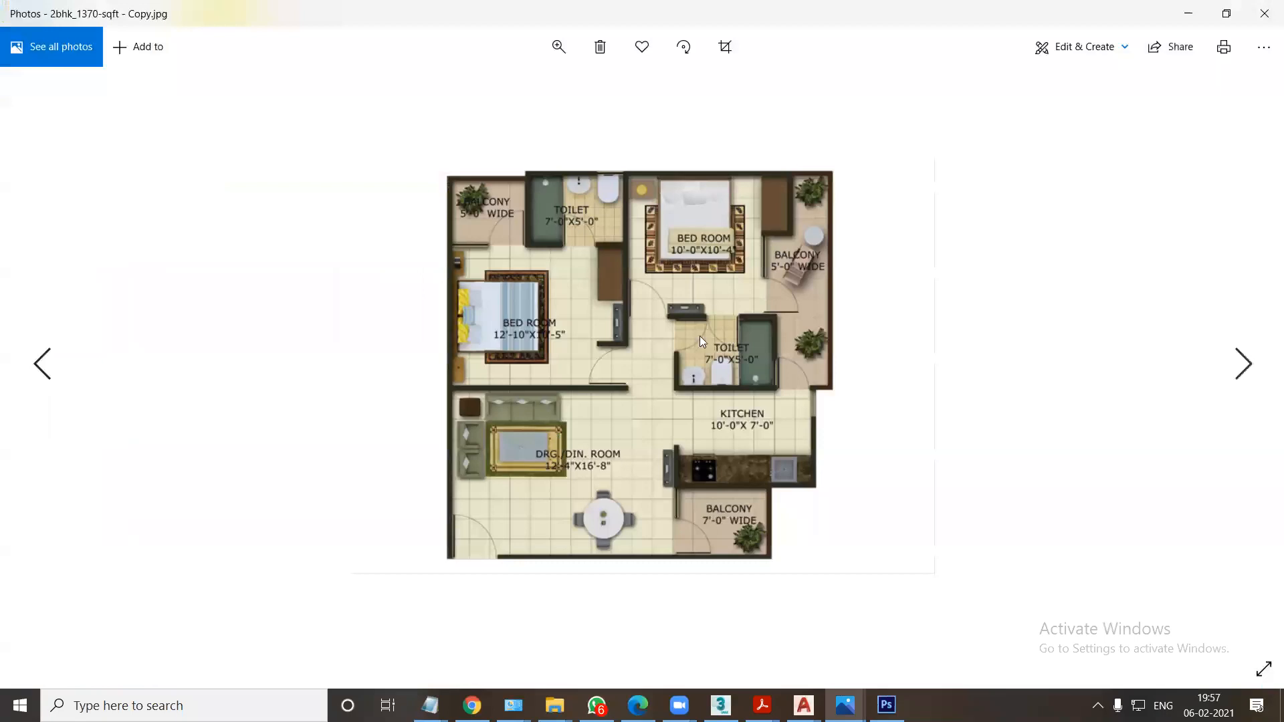
scroll(555, 417, "up", 2, "ctrl")
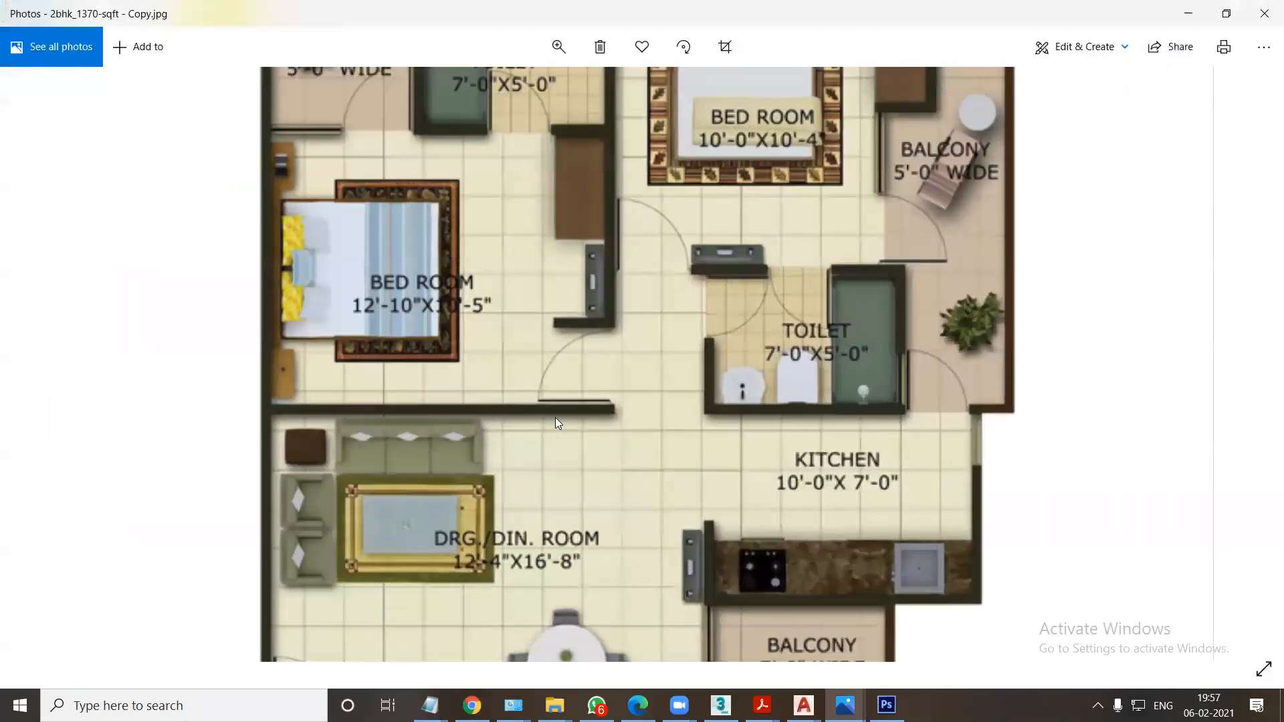
left_click_drag(653, 290, 656, 444)
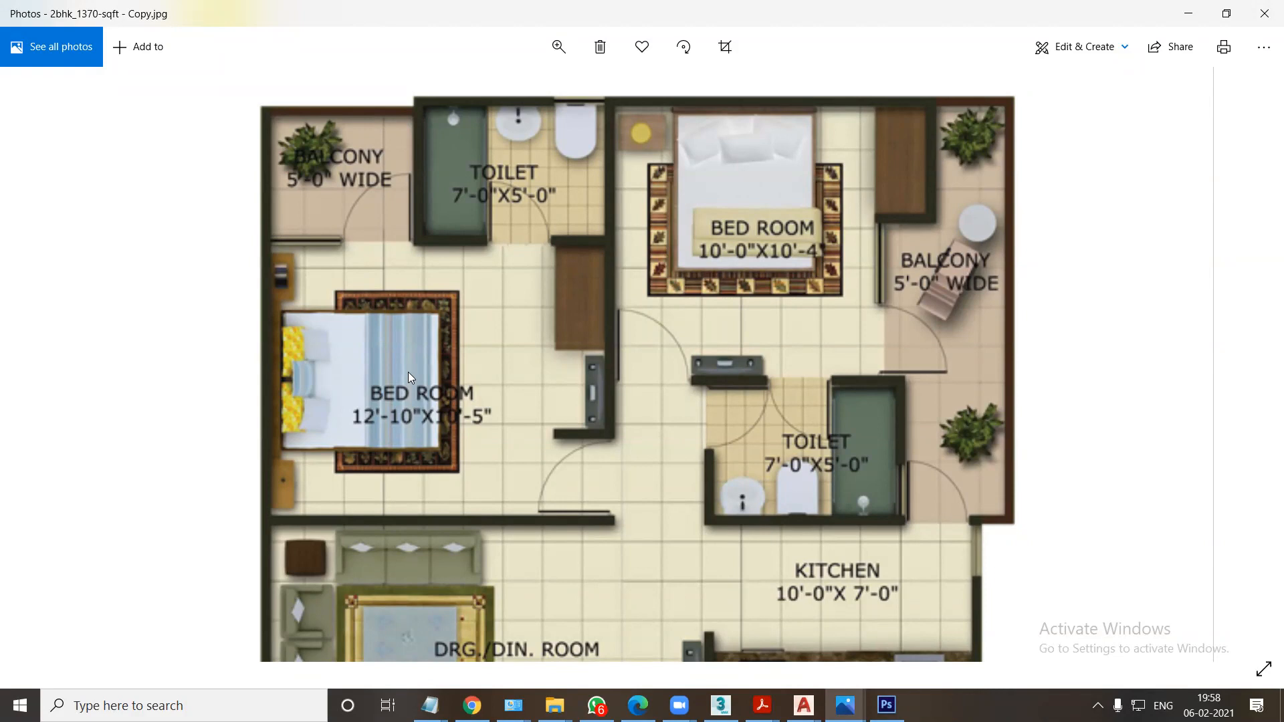
Open the D: drive from the desktop and check the contents of New folder (3).
key("super+d")
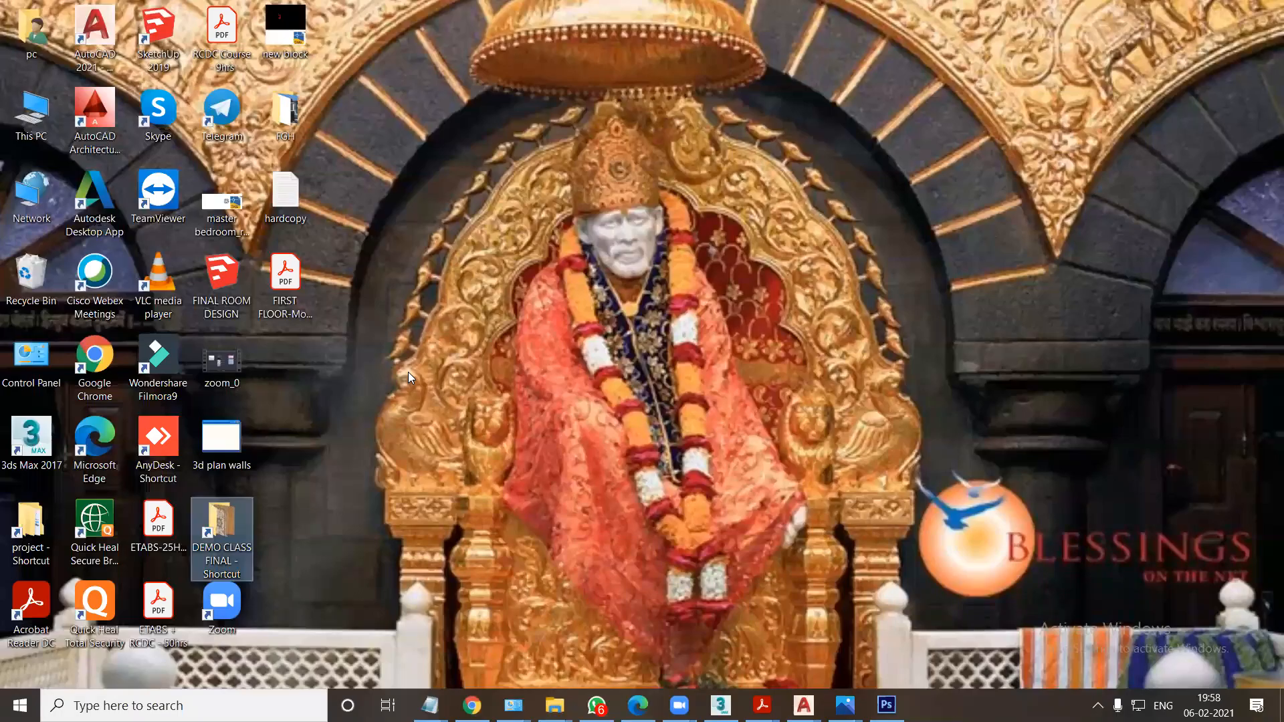
double_click(30, 127)
double_click(458, 315)
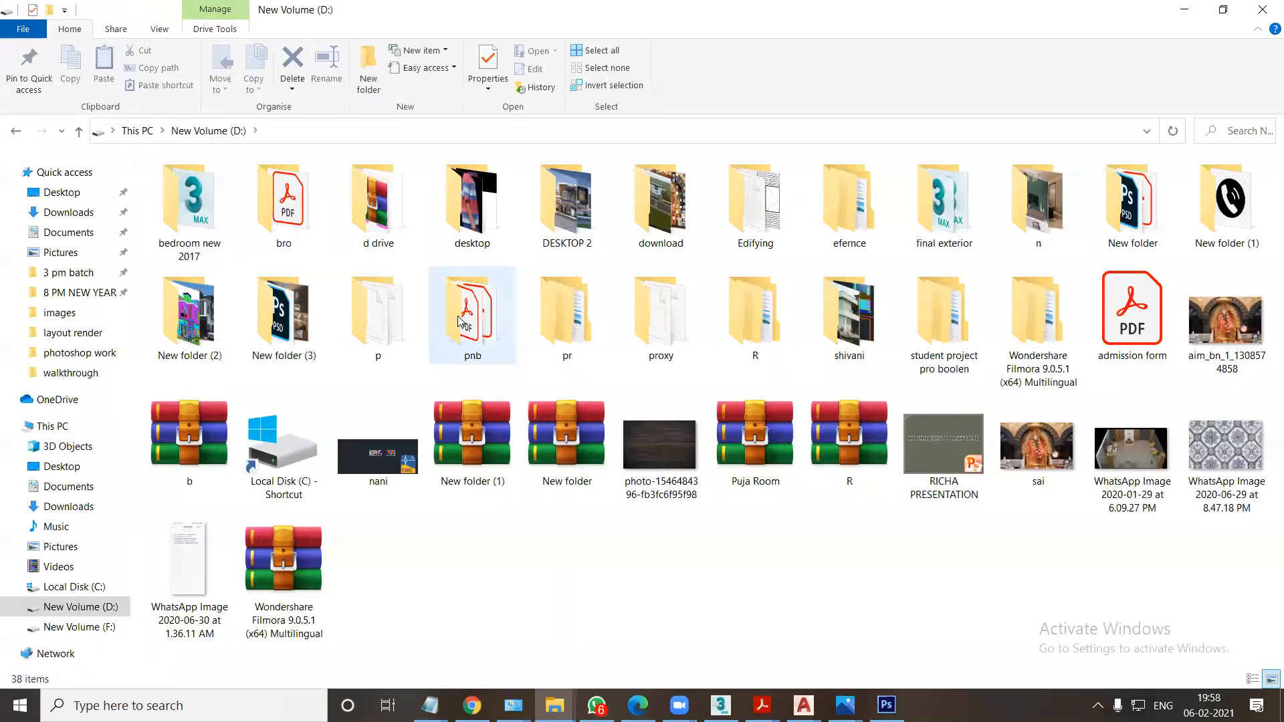
double_click(297, 329)
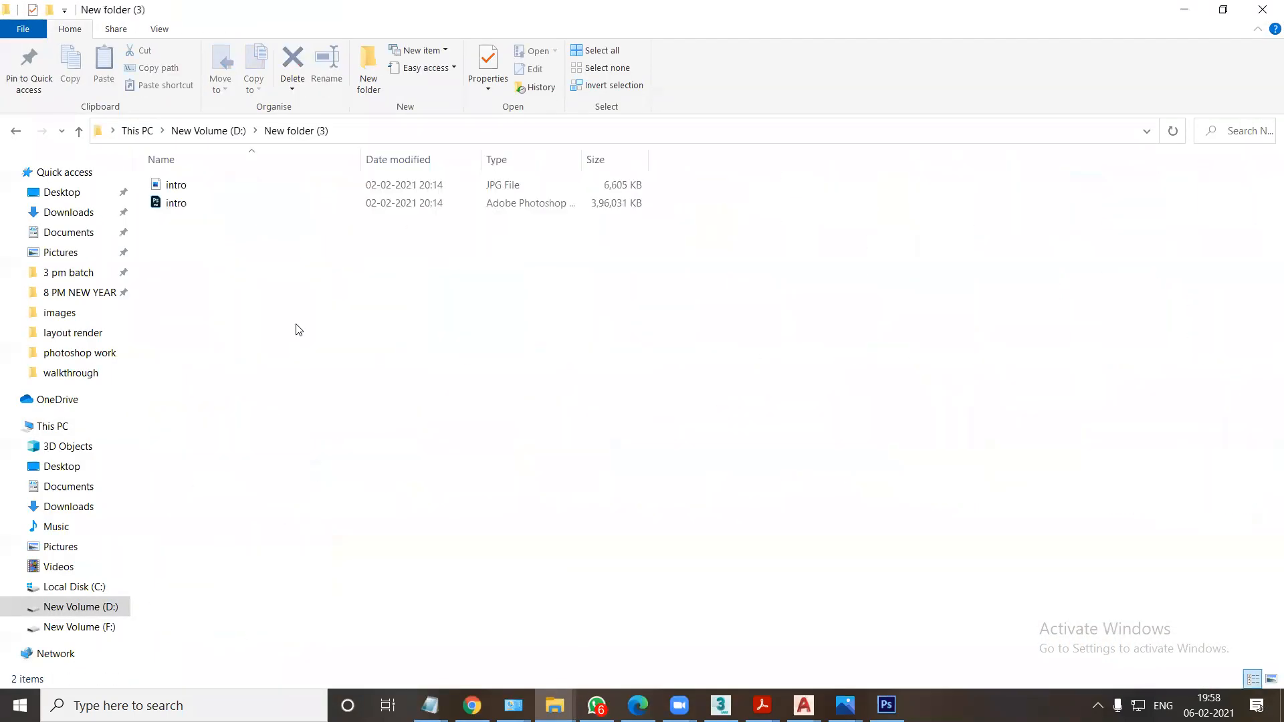
left_click(17, 132)
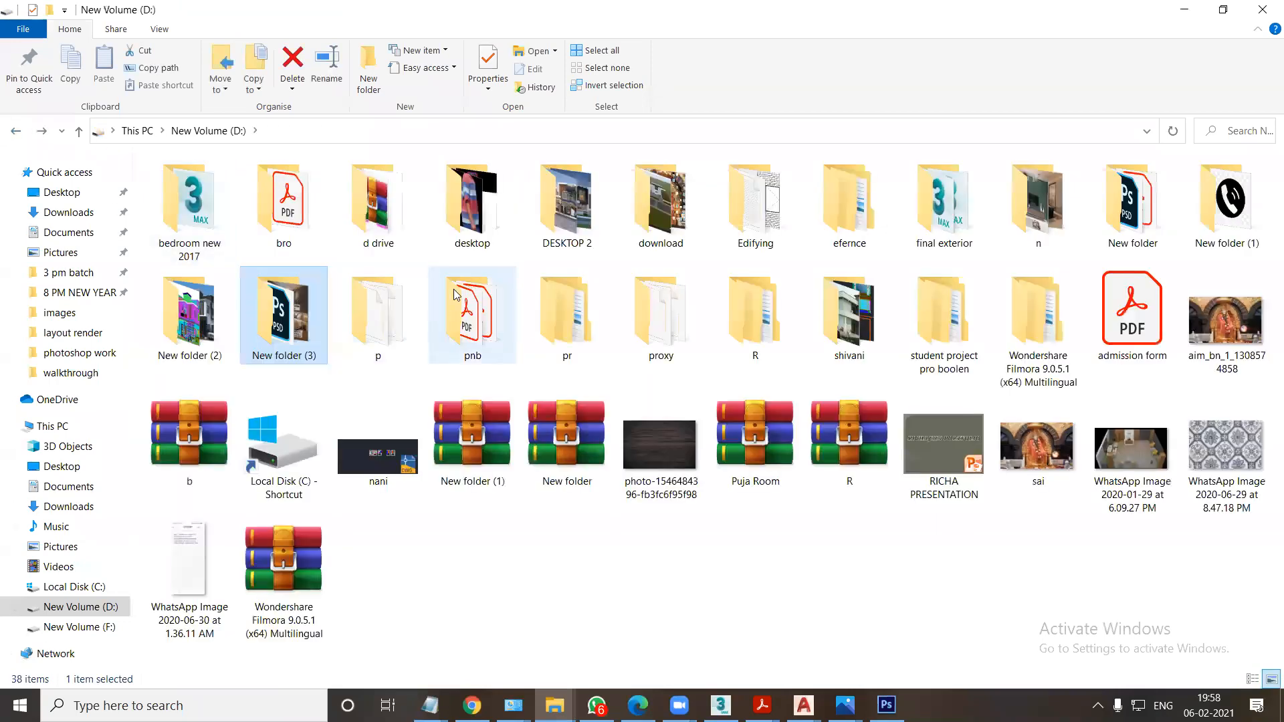
Open the 03-02-21 folder inside Edifying, AD, NEW AD, all ads on the D: drive.
double_click(752, 201)
double_click(284, 207)
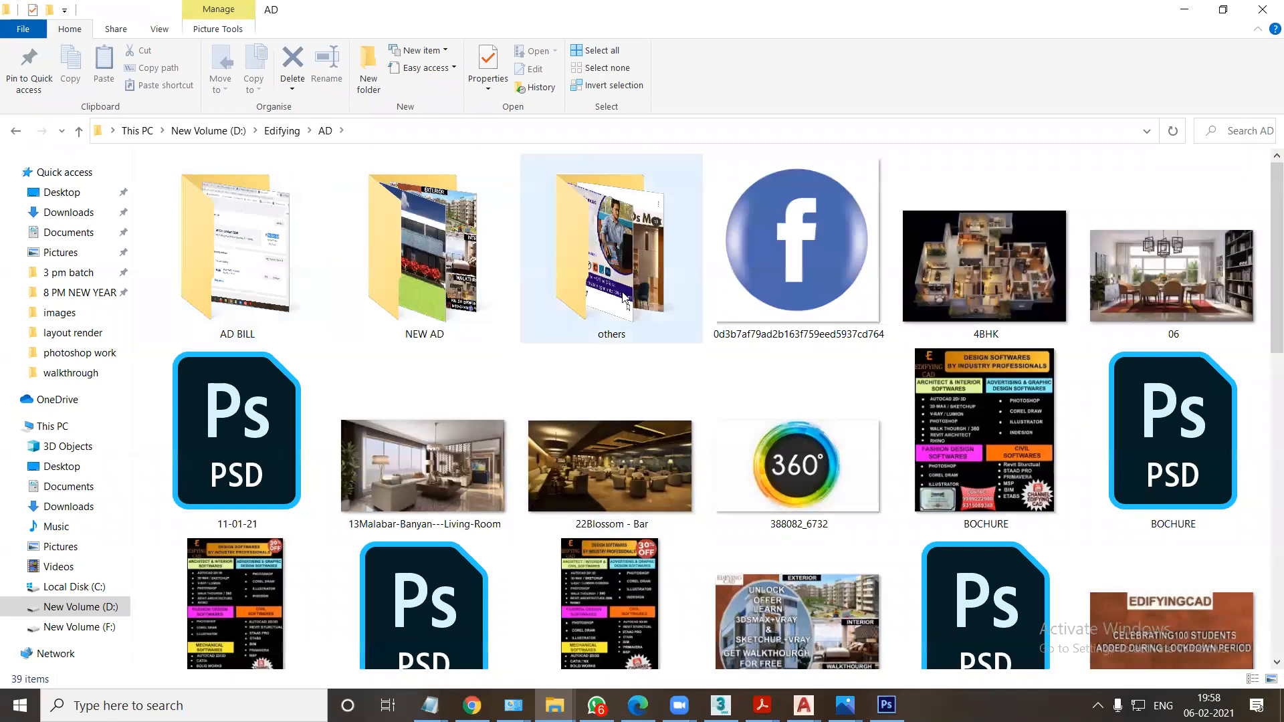
double_click(421, 301)
double_click(268, 281)
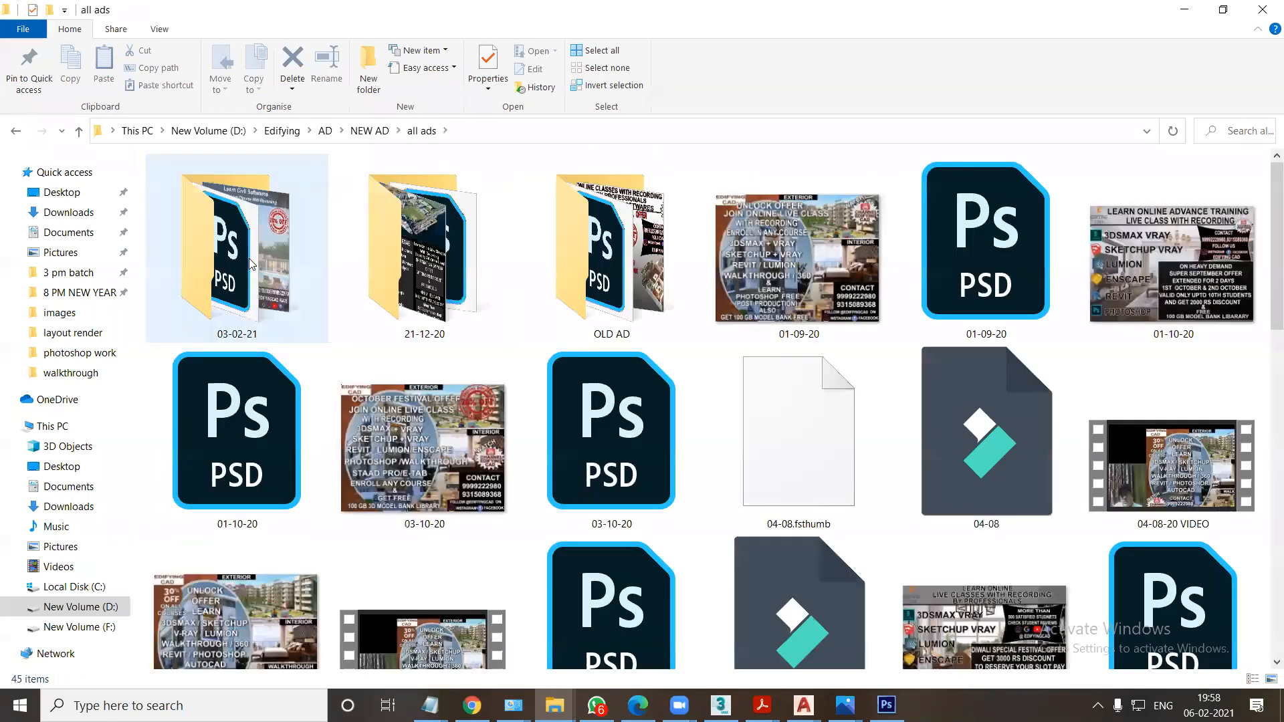
scroll(441, 361, "down", 5)
scroll(402, 348, "up", 5)
double_click(271, 284)
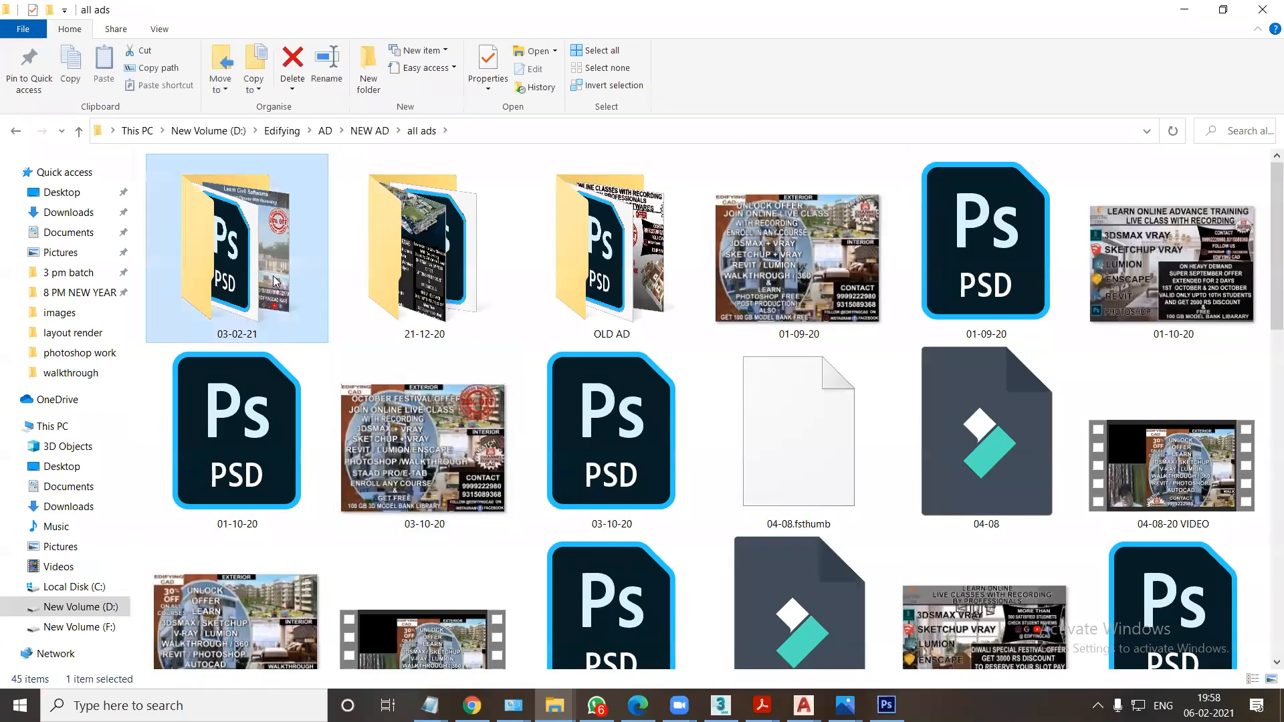
Display the files of the 03-02-21 folder as extra large icons.
right_click(524, 408)
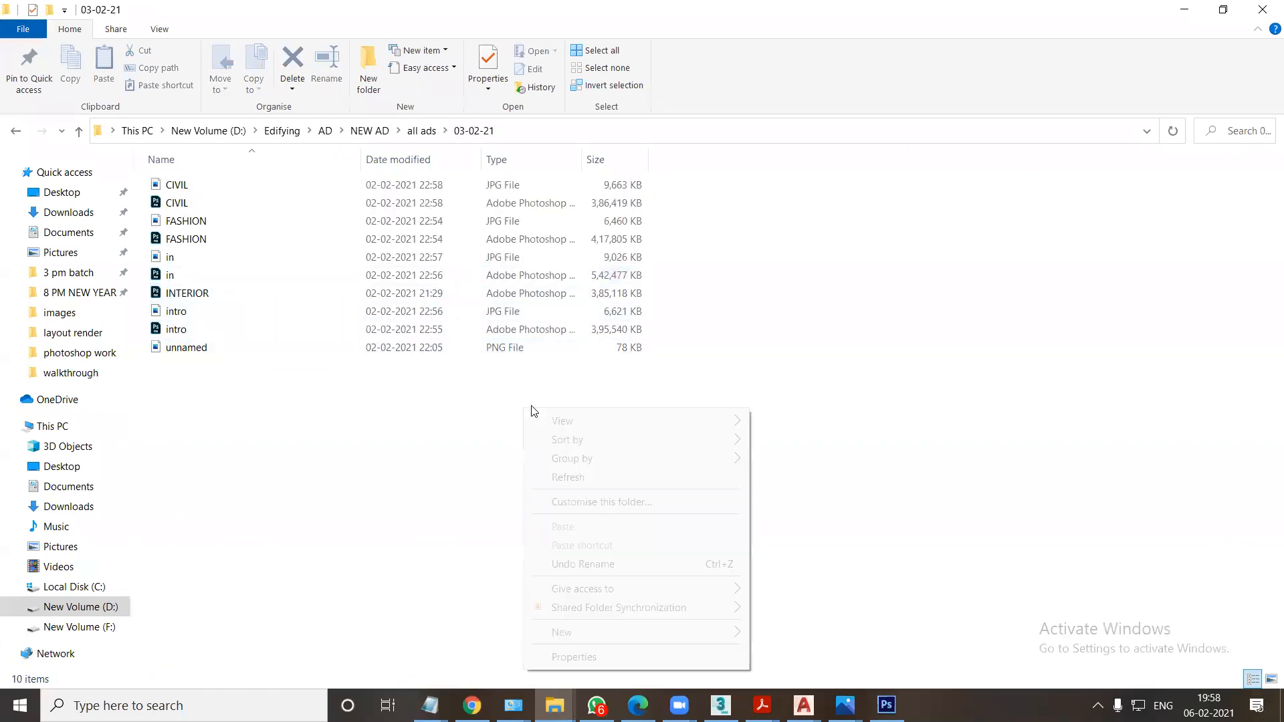
mouse_move(739, 425)
left_click(812, 422)
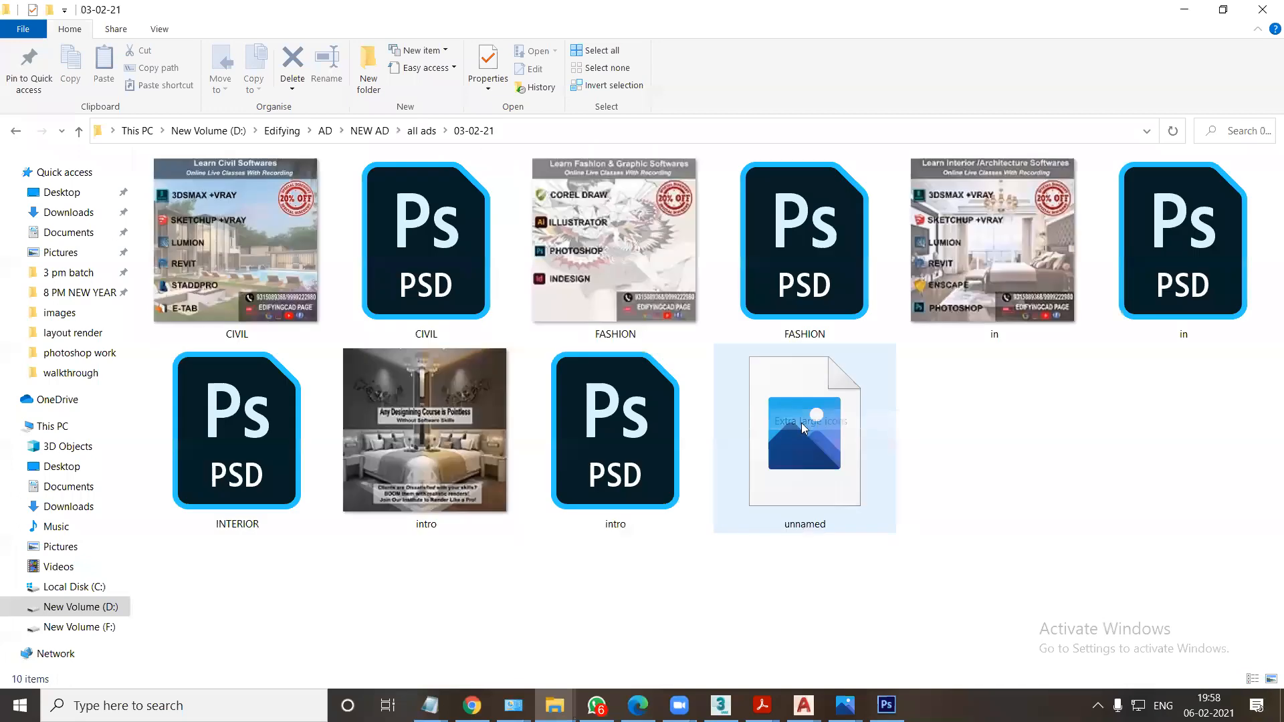
Preview the intro JPG image at full size and close the viewer.
left_click(437, 465)
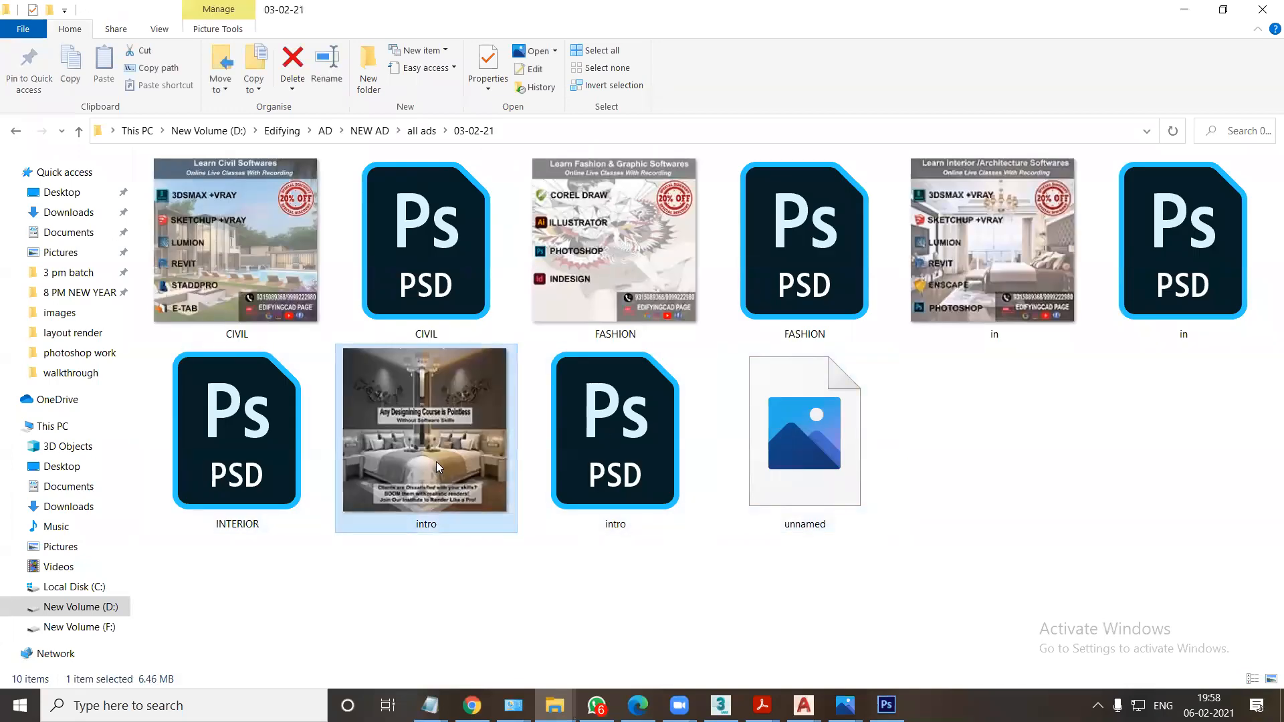
double_click(436, 461)
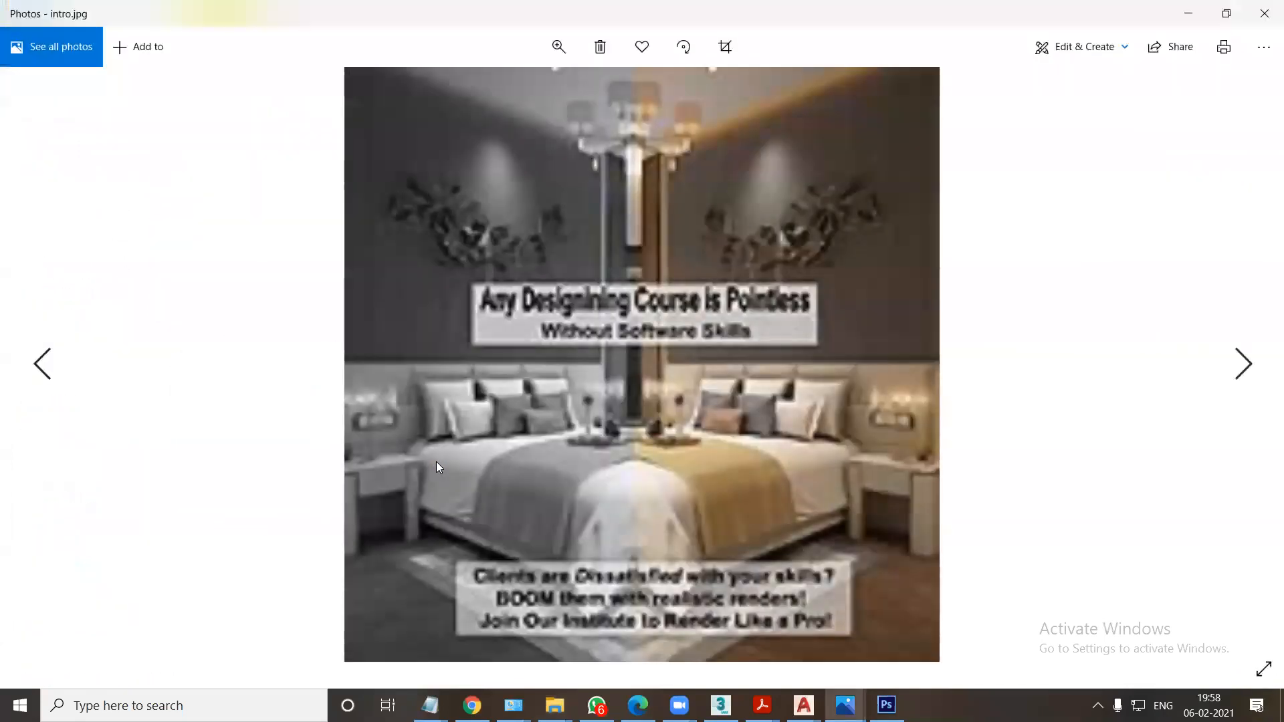
left_click(1264, 13)
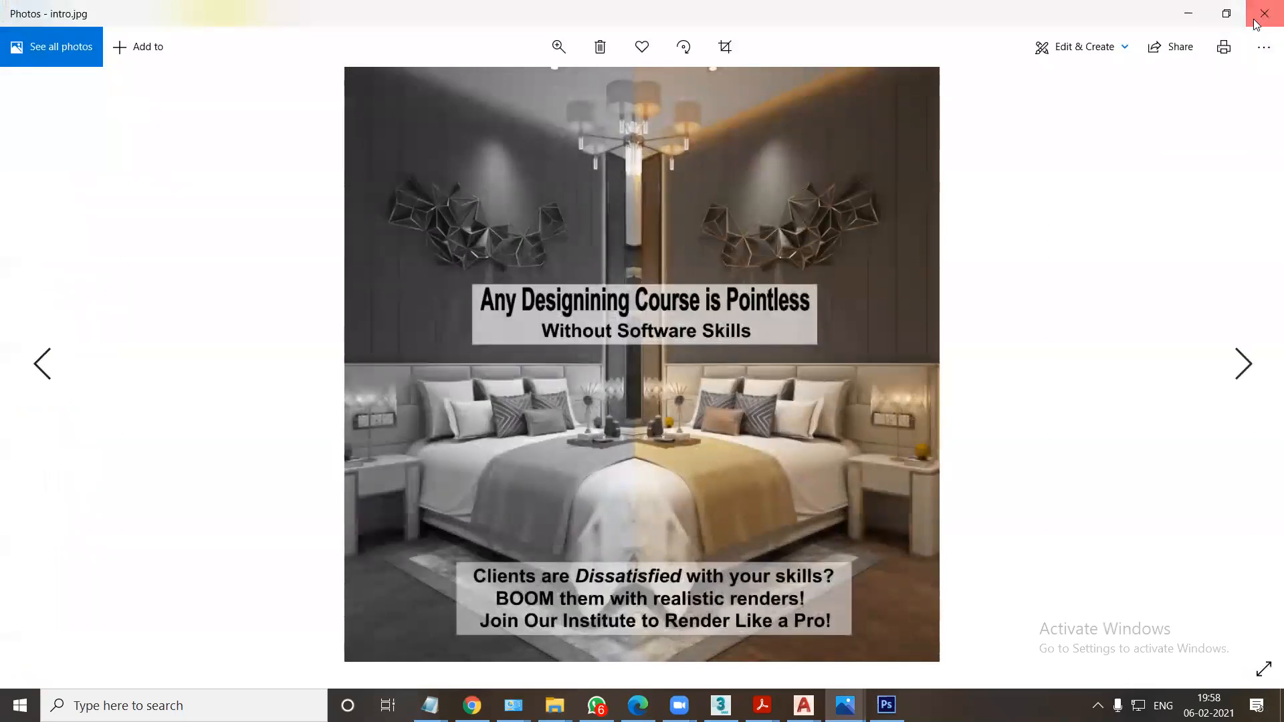
Open the intro PSD in Photoshop, dismiss the text engine notice and compare it with the gtz frst floor document.
double_click(620, 464)
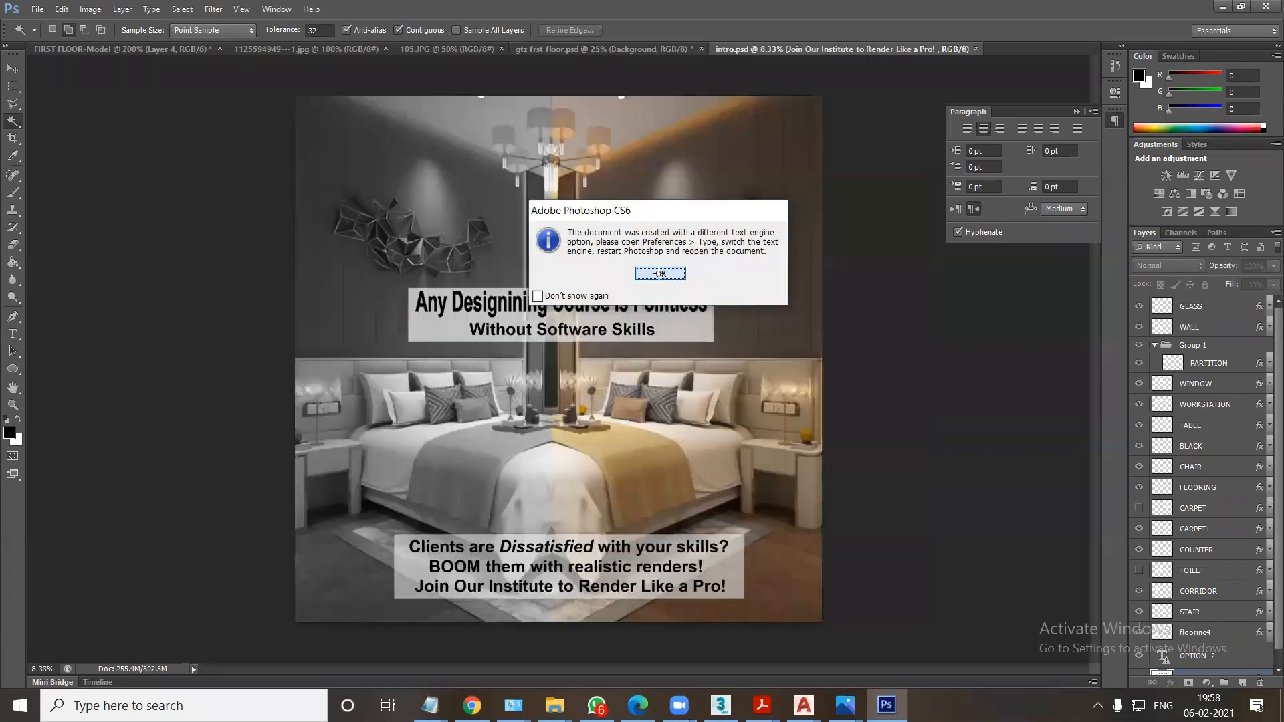
left_click(658, 275)
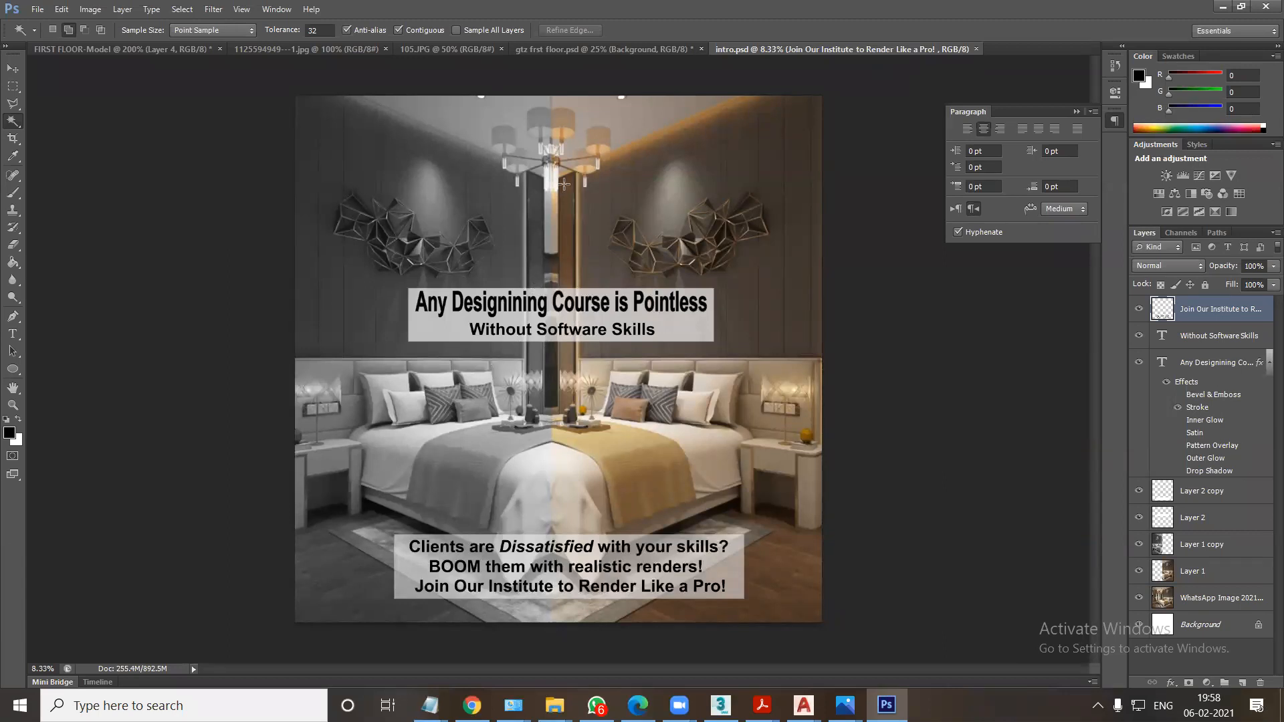
left_click(599, 51)
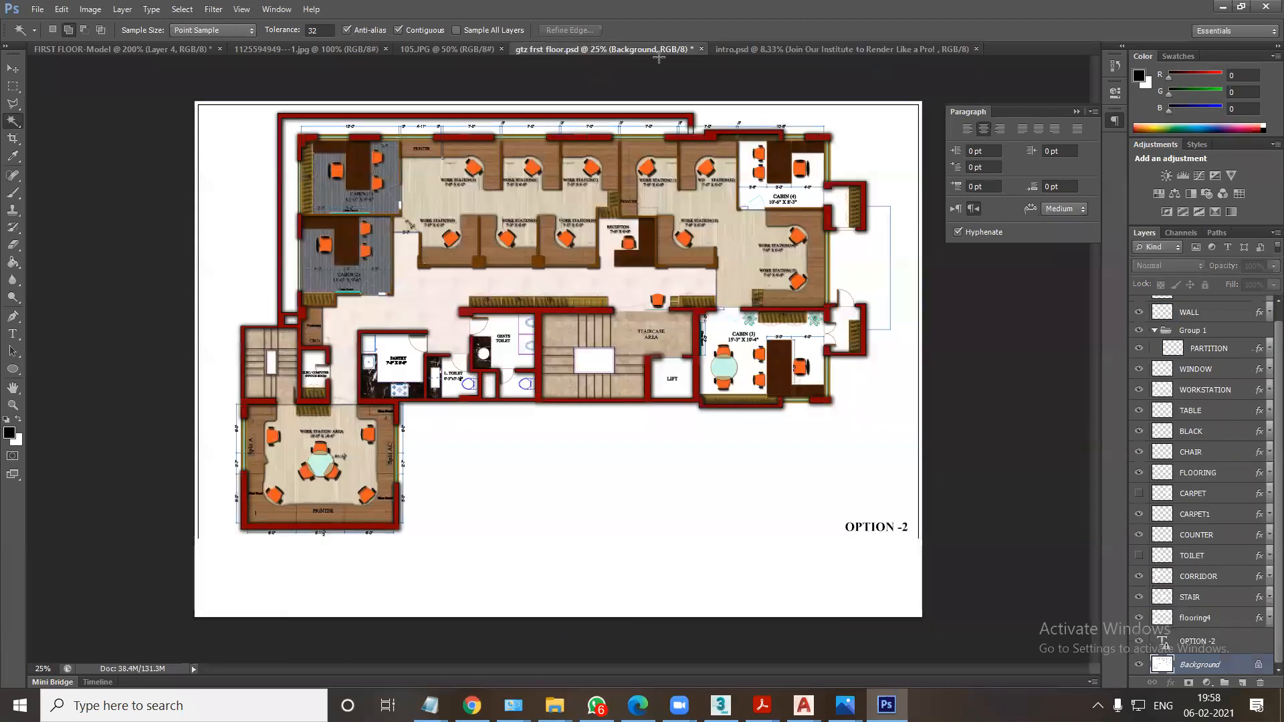
left_click(760, 49)
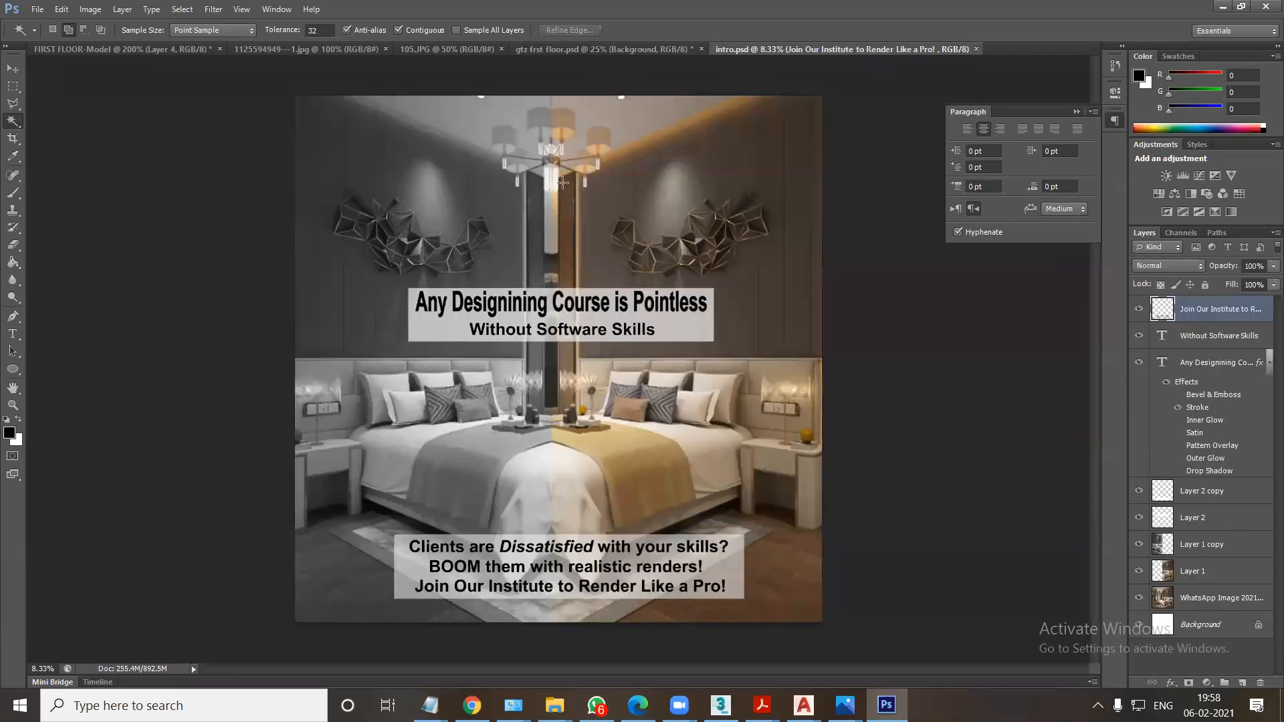
Delete the mirrored greyscale bedroom layer, Layer 1 copy, from the intro document.
left_click(13, 69)
right_click(453, 217)
left_click(471, 221)
key("Delete")
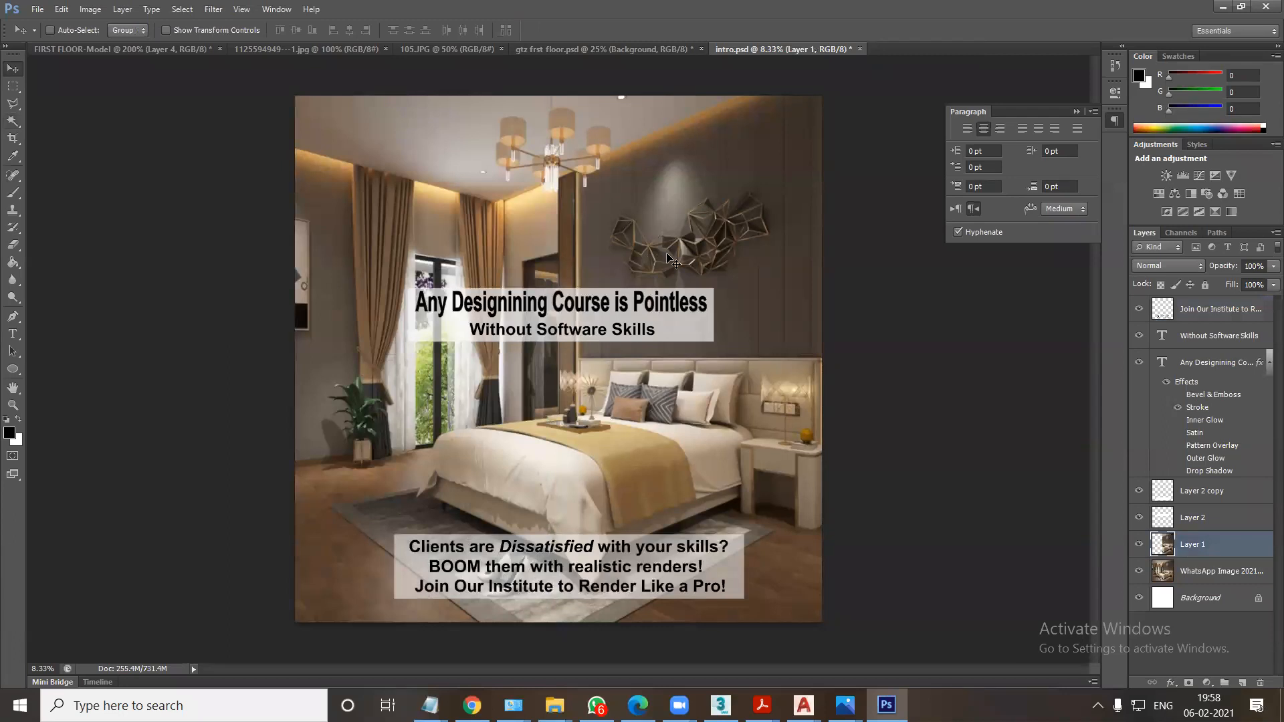
key("ctrl+z")
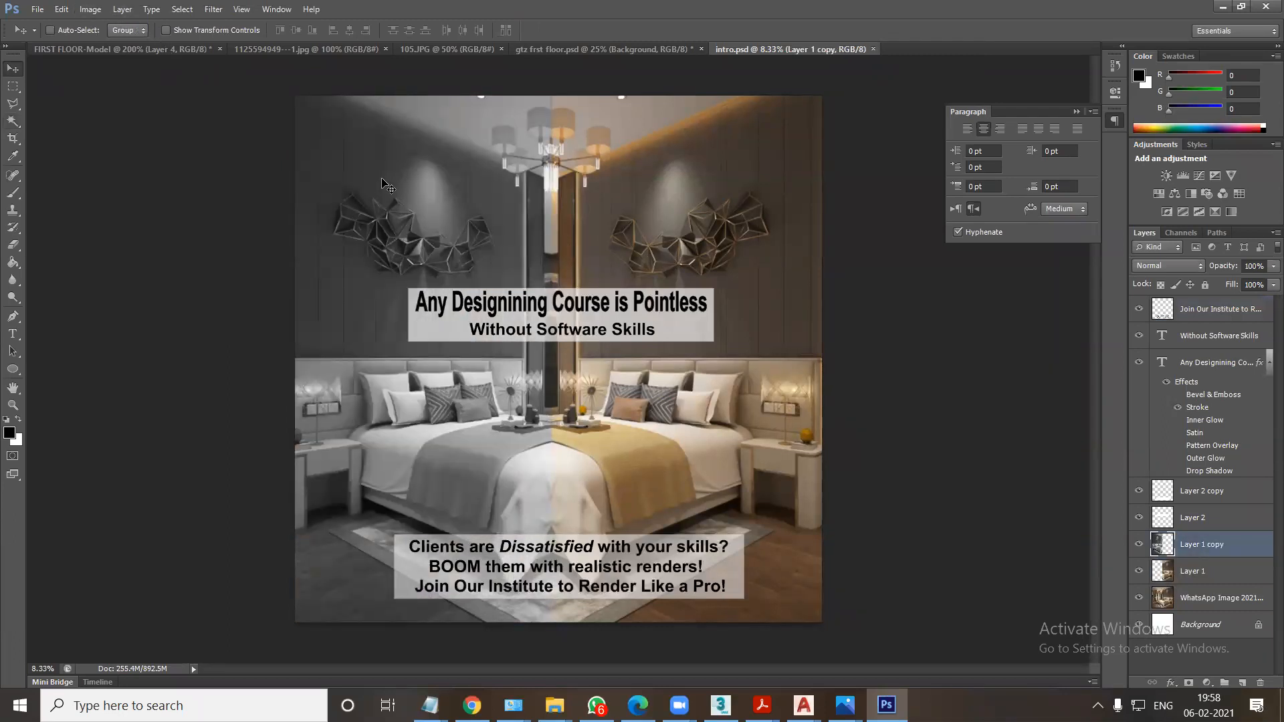
key("Delete")
Apply Hue/Saturation to the WhatsApp bedroom image layer with saturation -100.
right_click(566, 253)
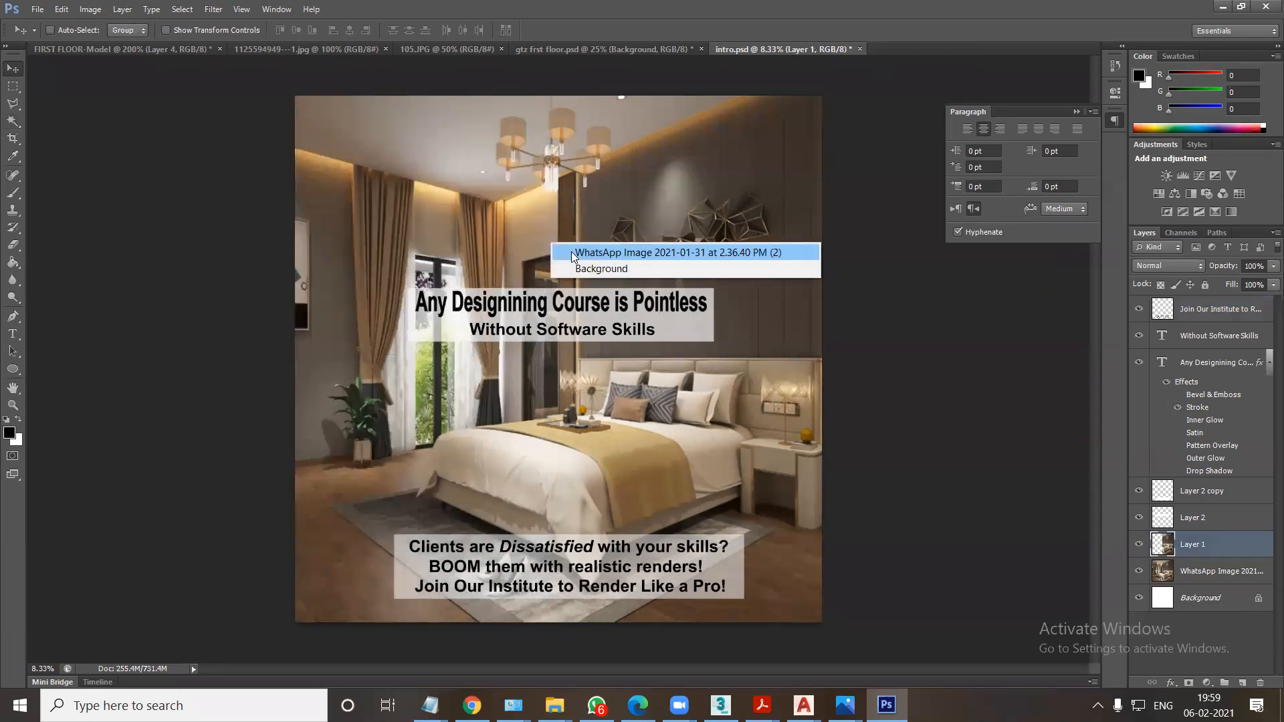
left_click(572, 253)
left_click(97, 12)
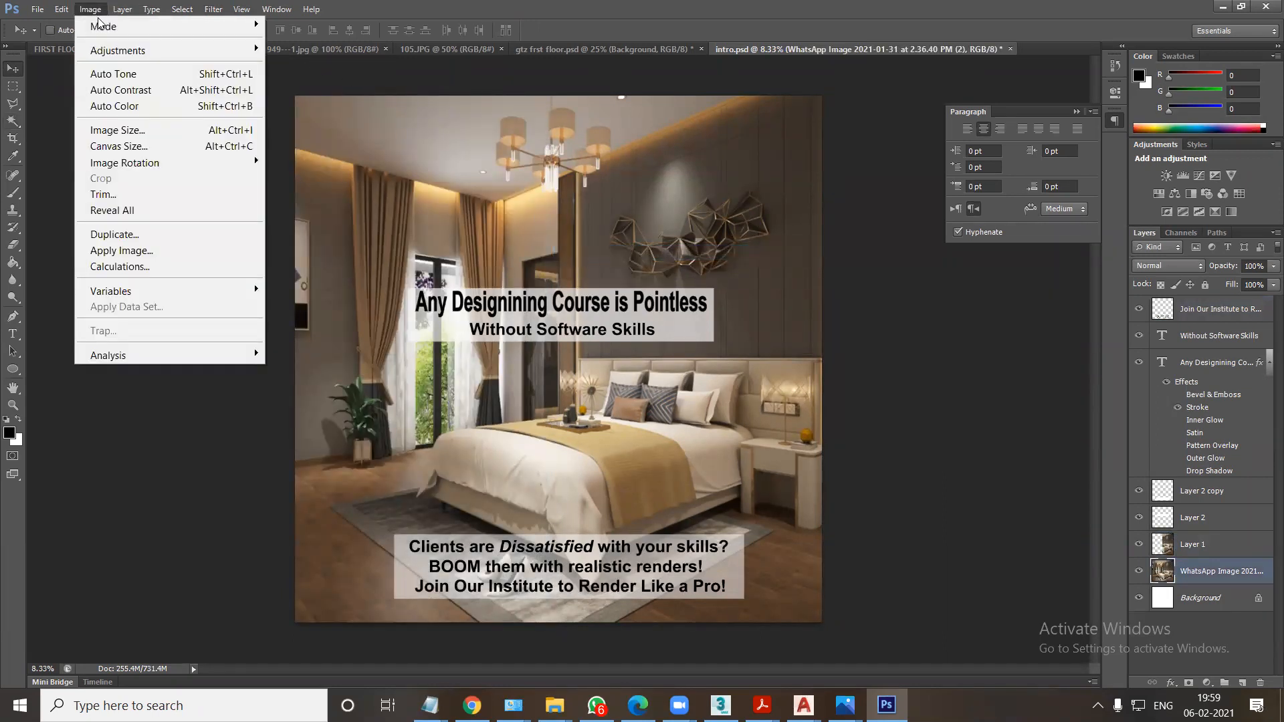
mouse_move(122, 52)
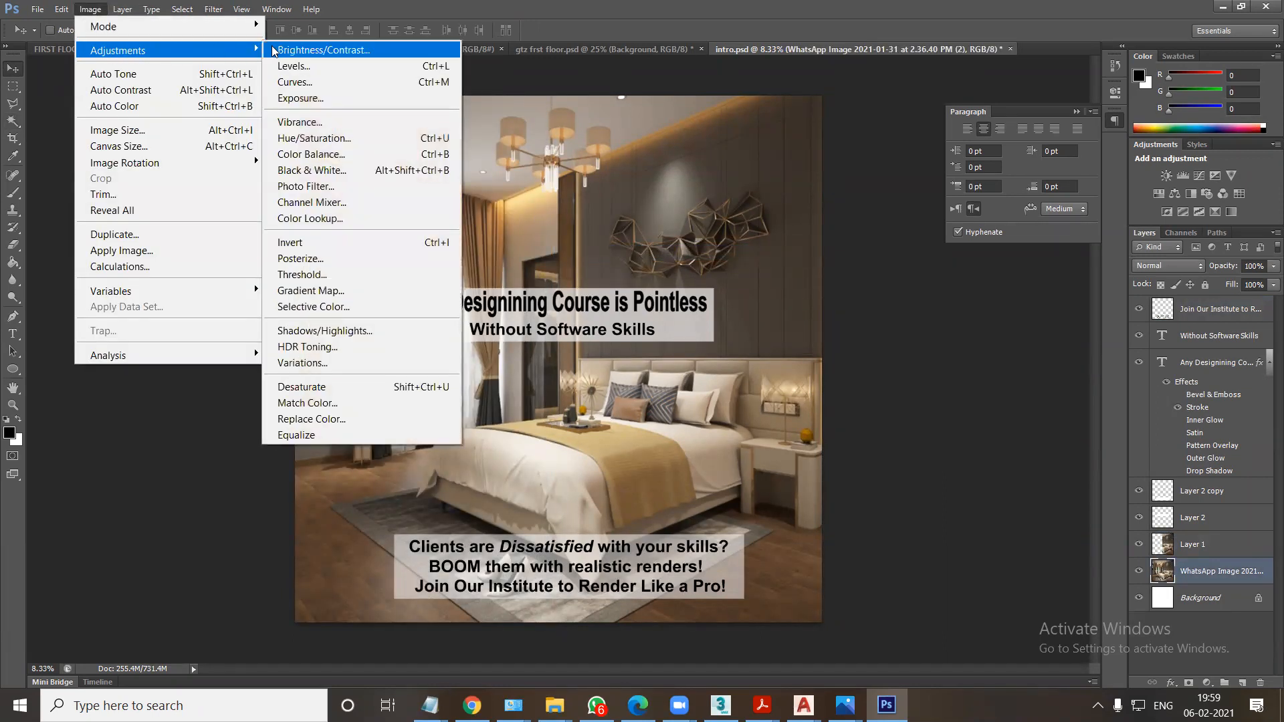
left_click(319, 138)
left_click_drag(929, 246, 839, 260)
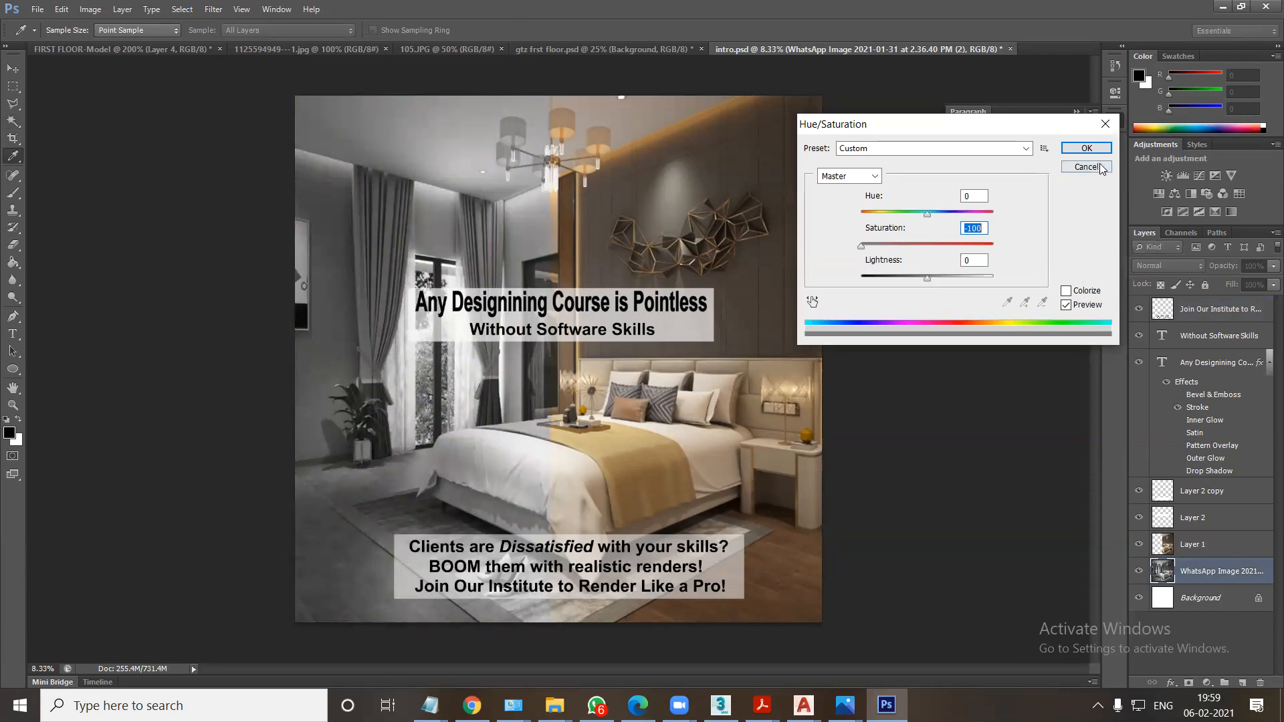
left_click(1086, 148)
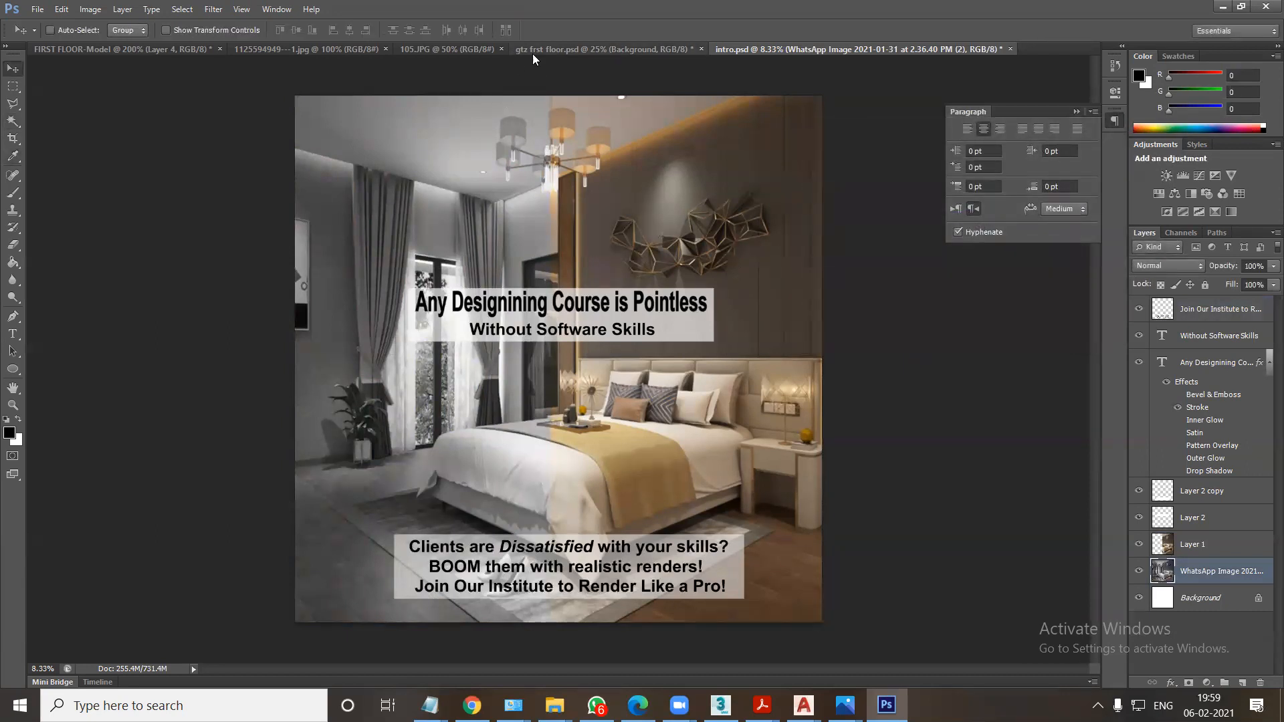
left_click(432, 46)
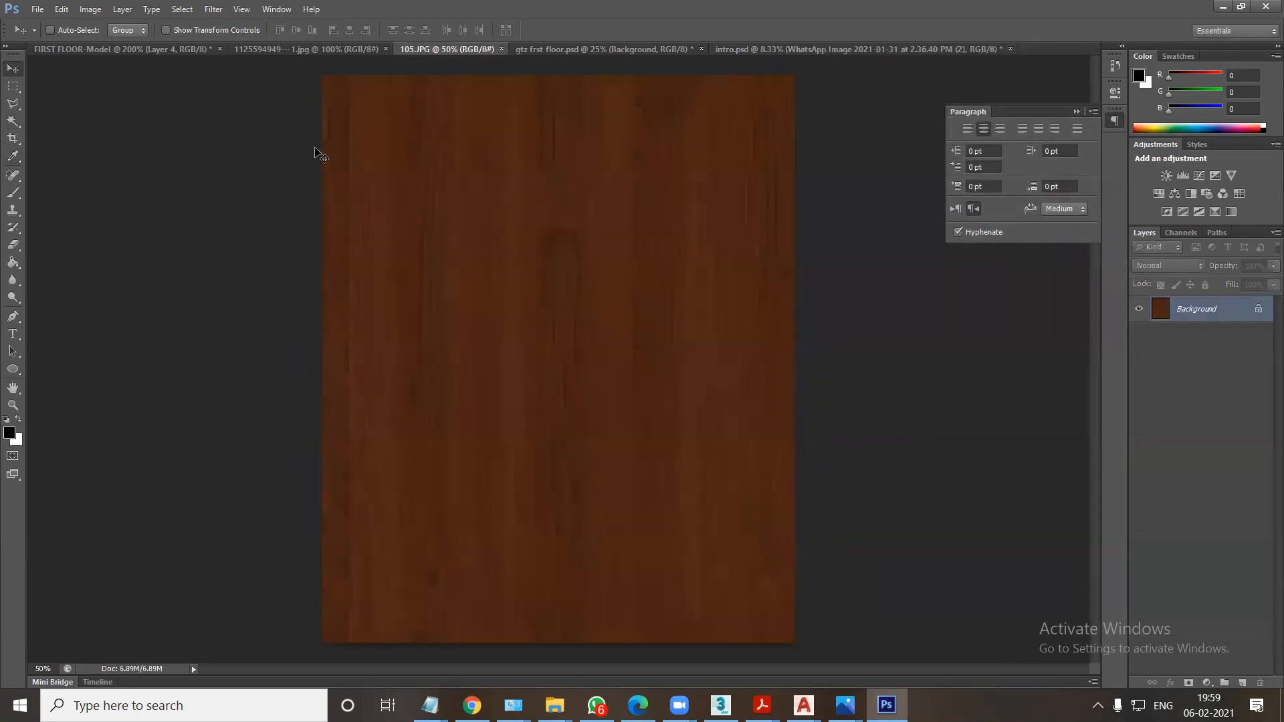
left_click(301, 48)
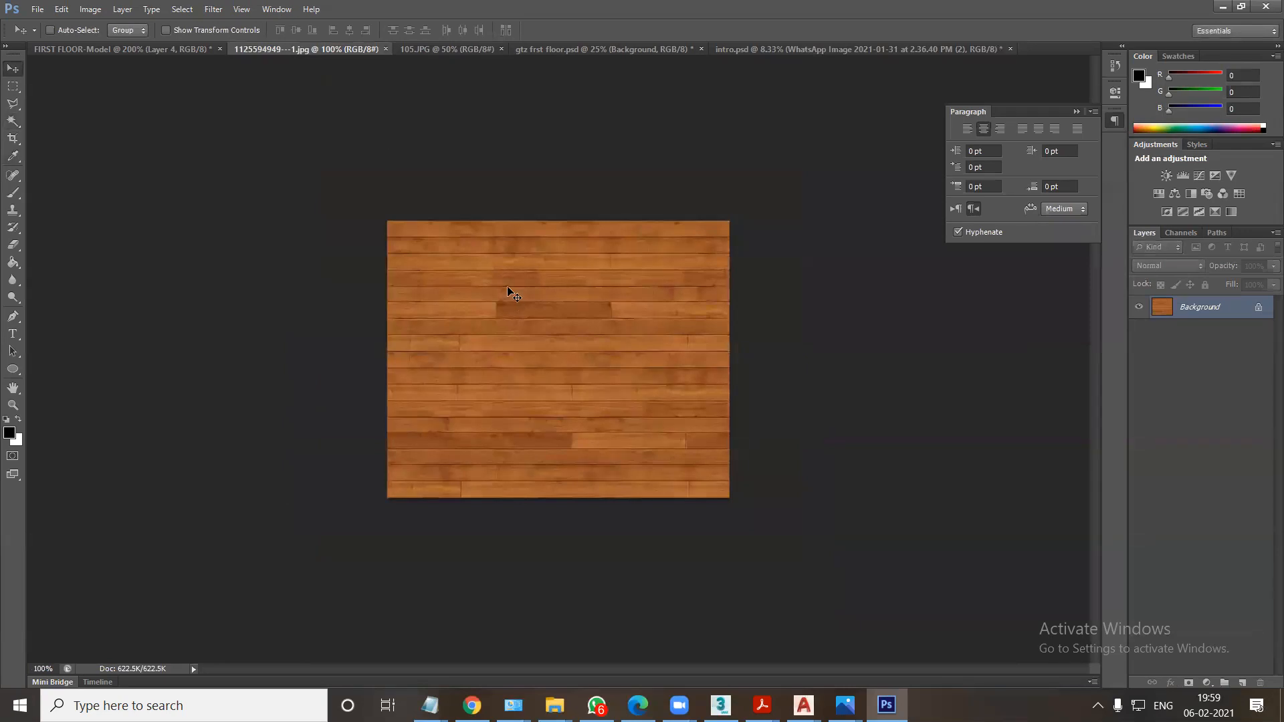
key("ctrl+m")
left_click_drag(925, 301, 950, 320)
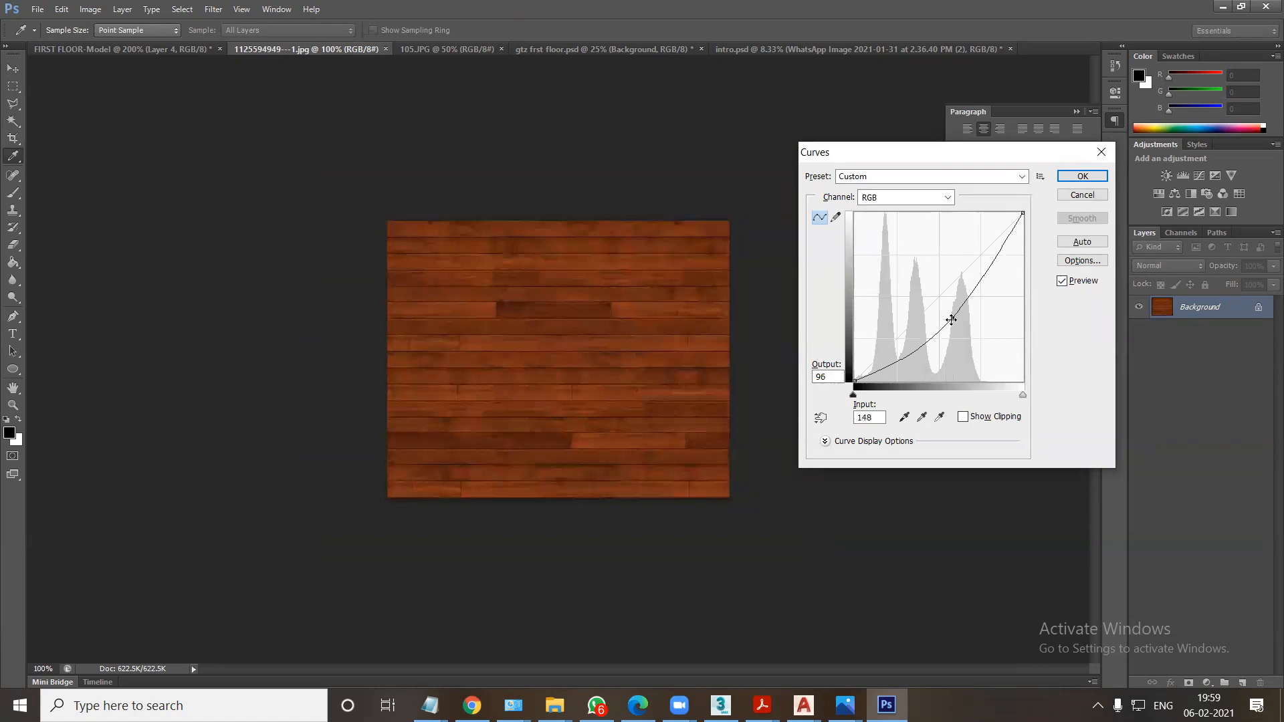
left_click(1082, 176)
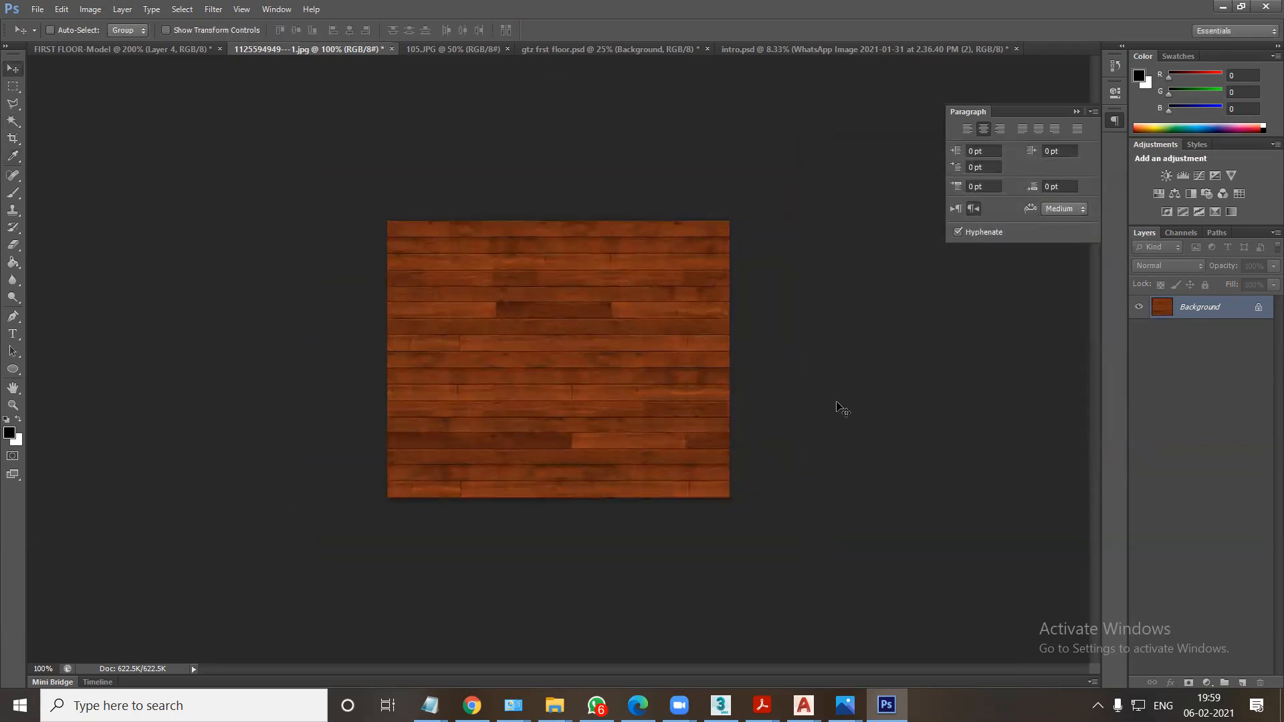
Glance at the 03-02-21 folder, switch to 3ds Max, and close the Render Setup and V-Ray messages windows.
mouse_move(565, 703)
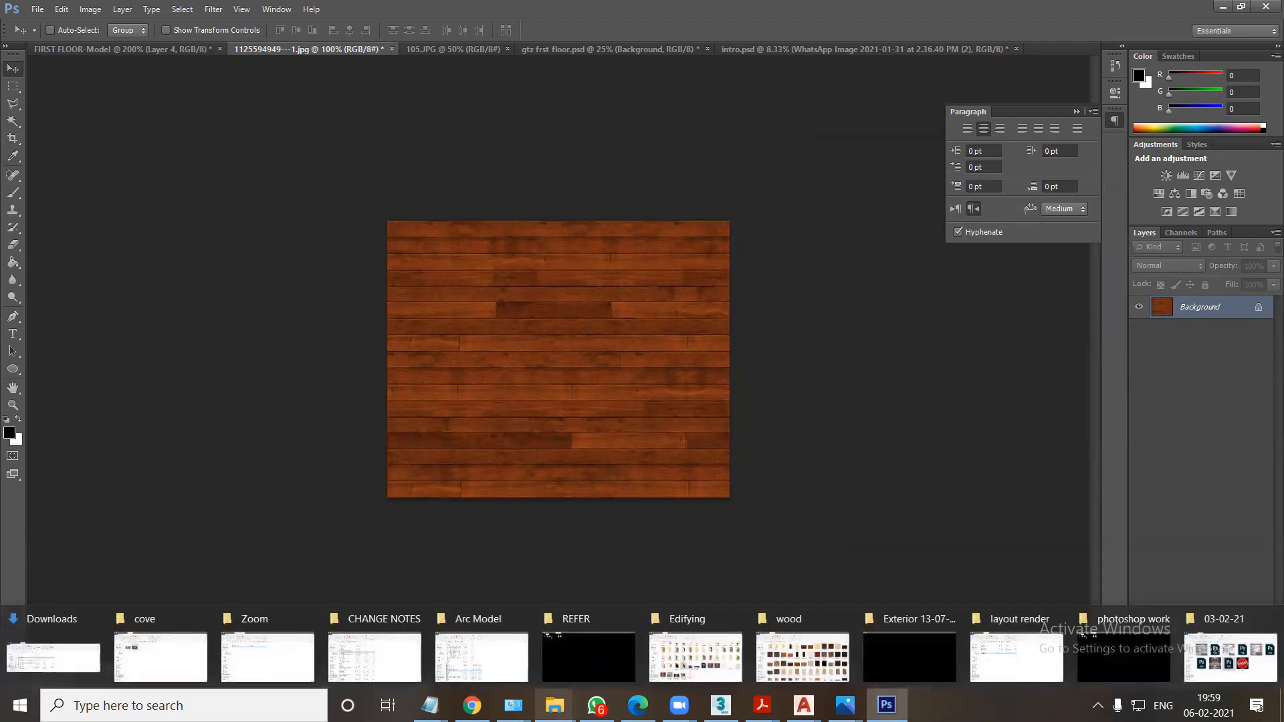
left_click(1230, 658)
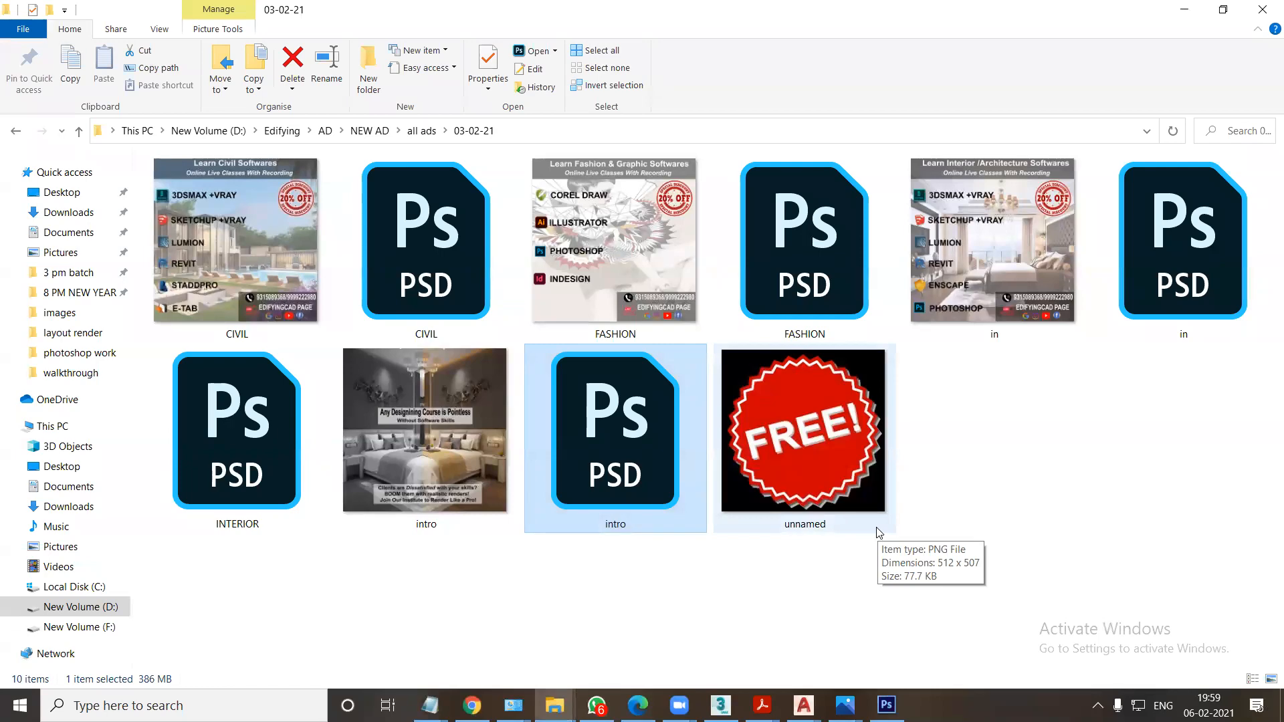
left_click(721, 705)
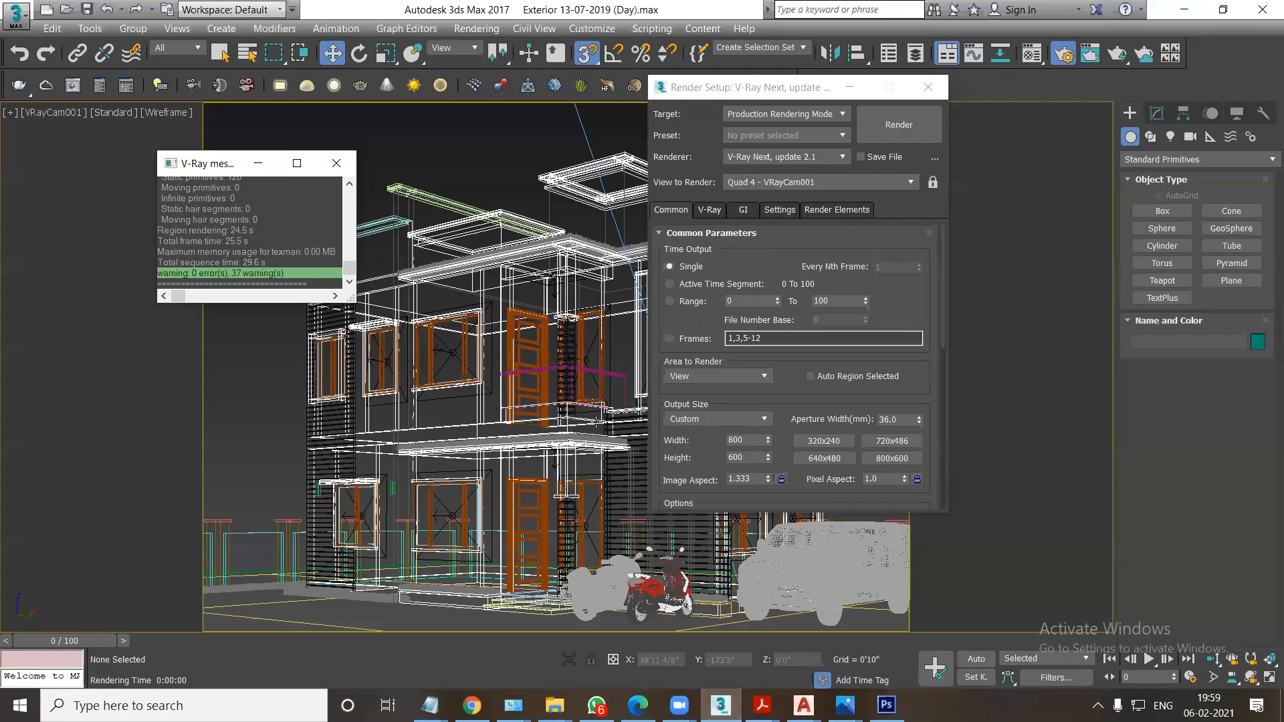
left_click(927, 87)
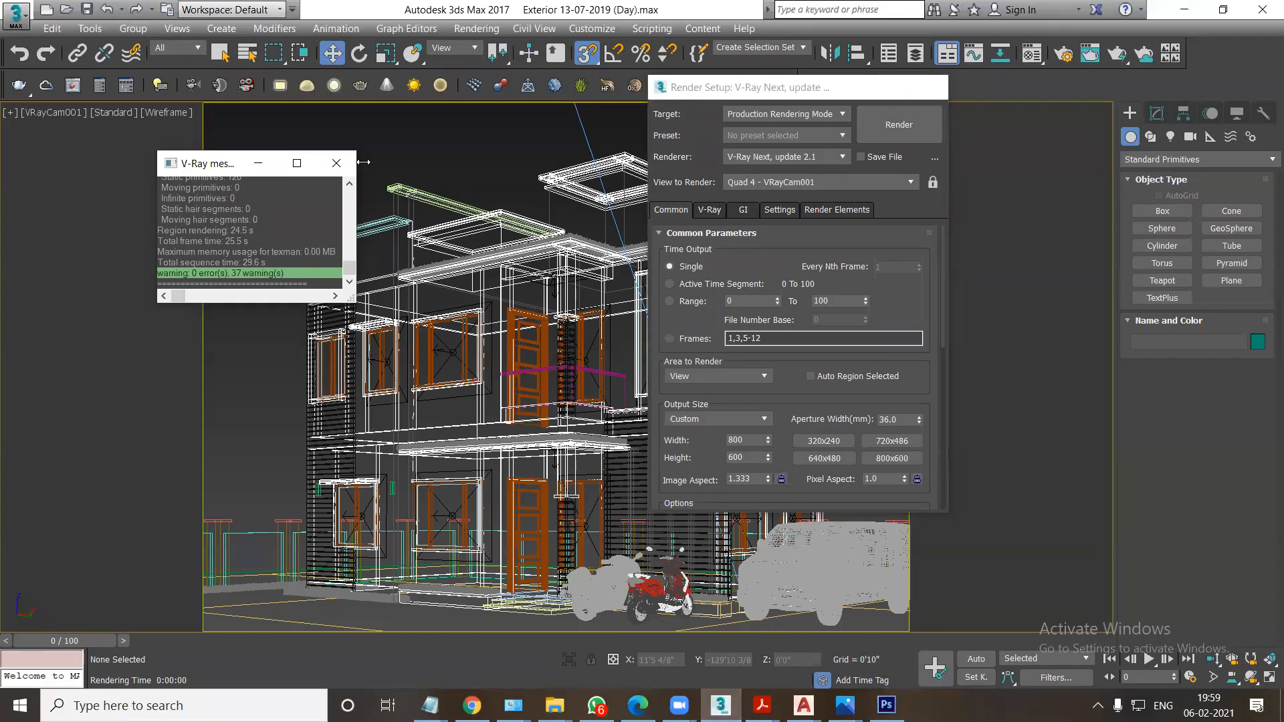
left_click(336, 163)
Glance at Photoshop's file commands, then view the VRayCam001 house render in 3ds Max's Rendered Frame Window and close it.
key("alt+Tab")
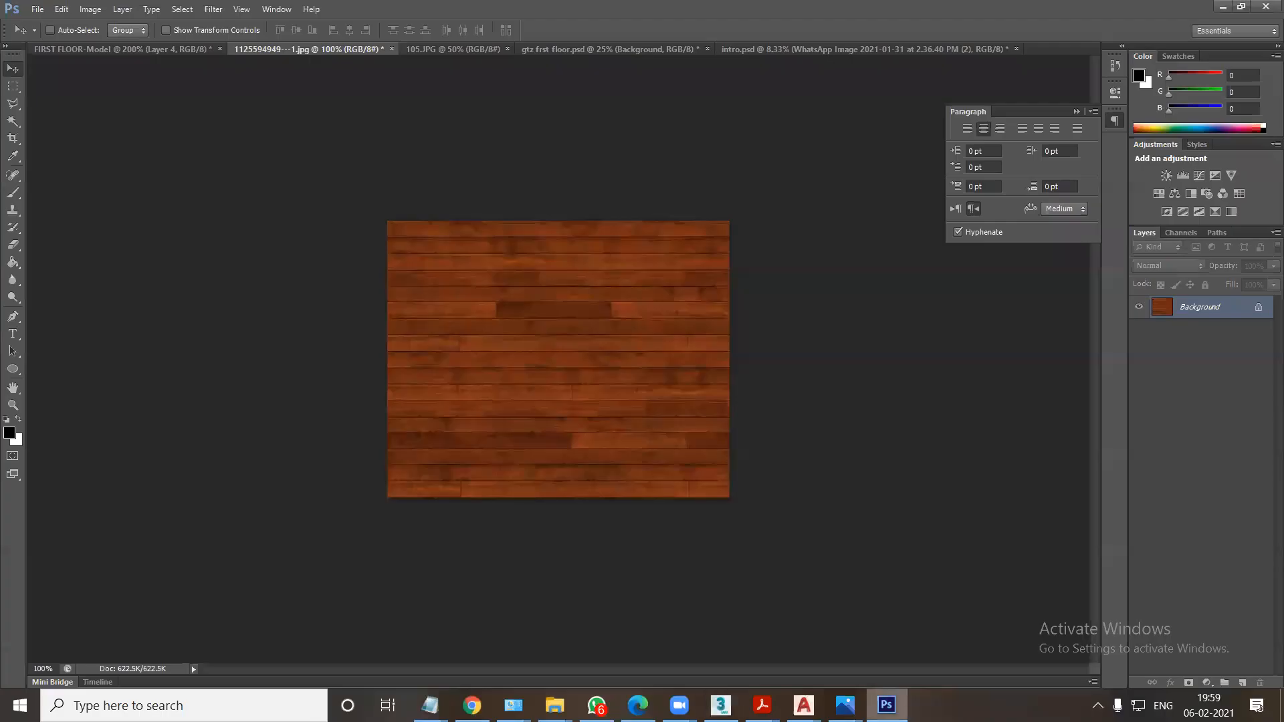
left_click(37, 10)
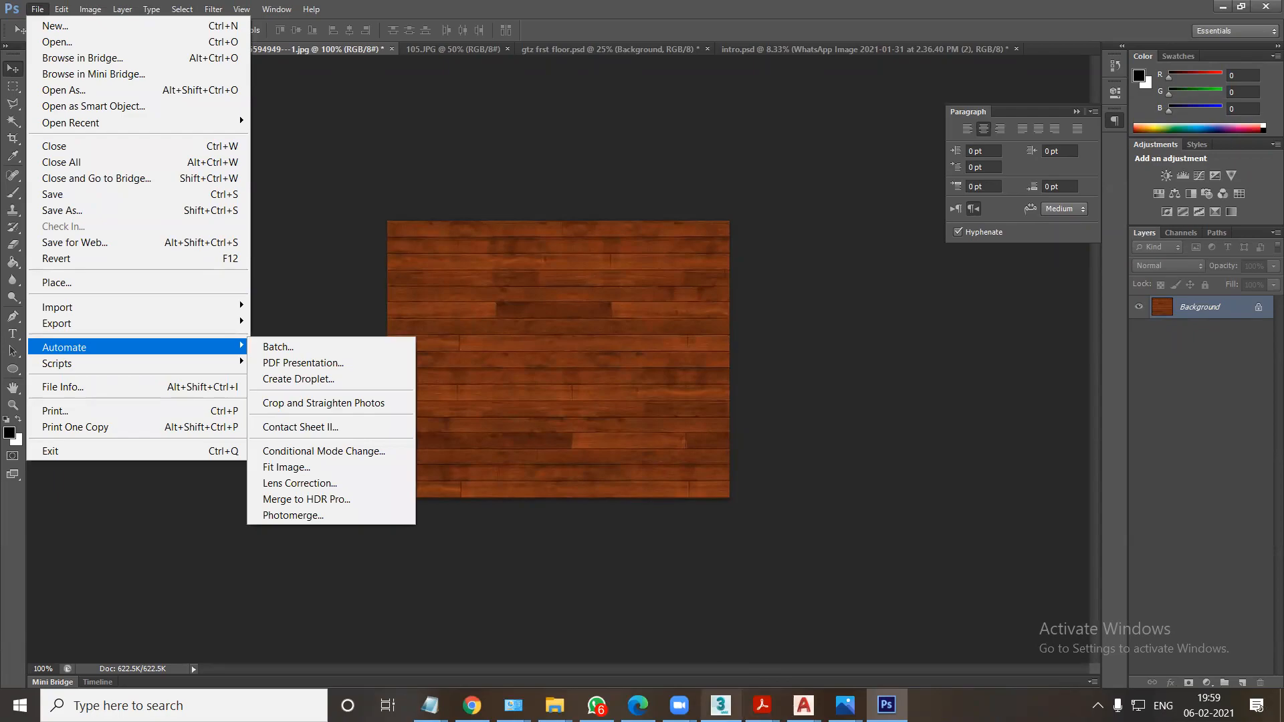
key("alt+Tab")
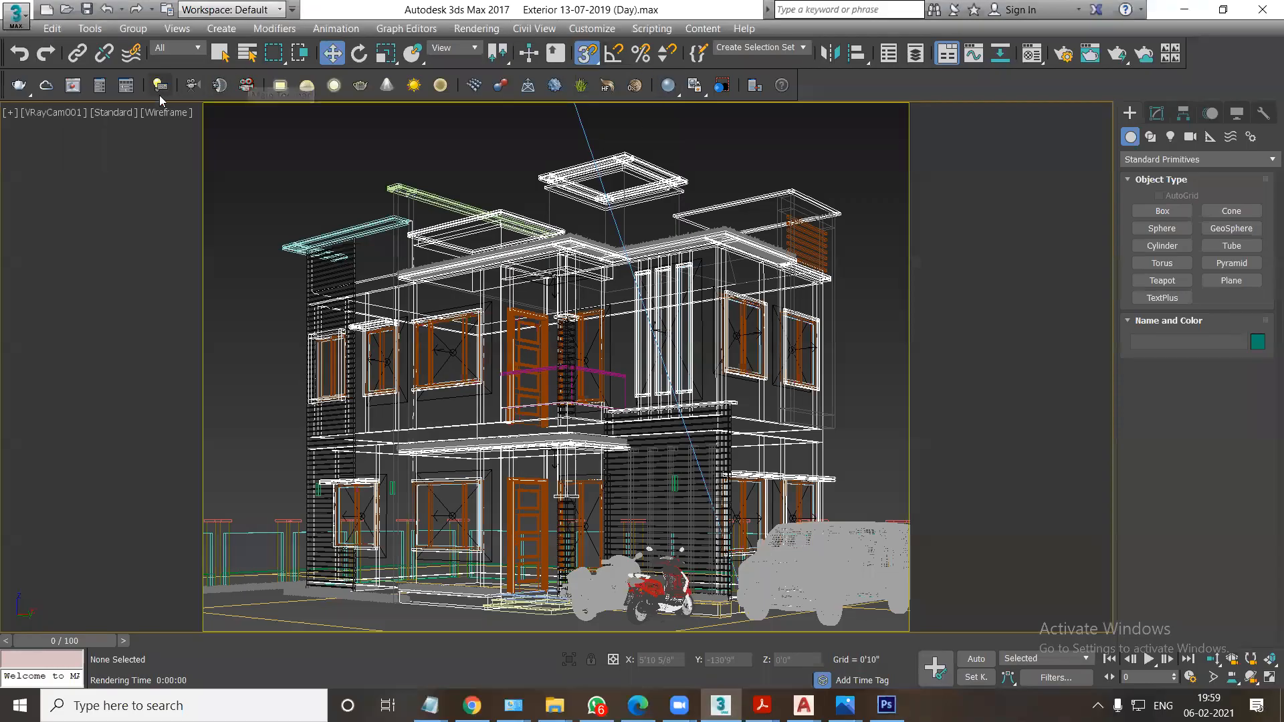
left_click(476, 28)
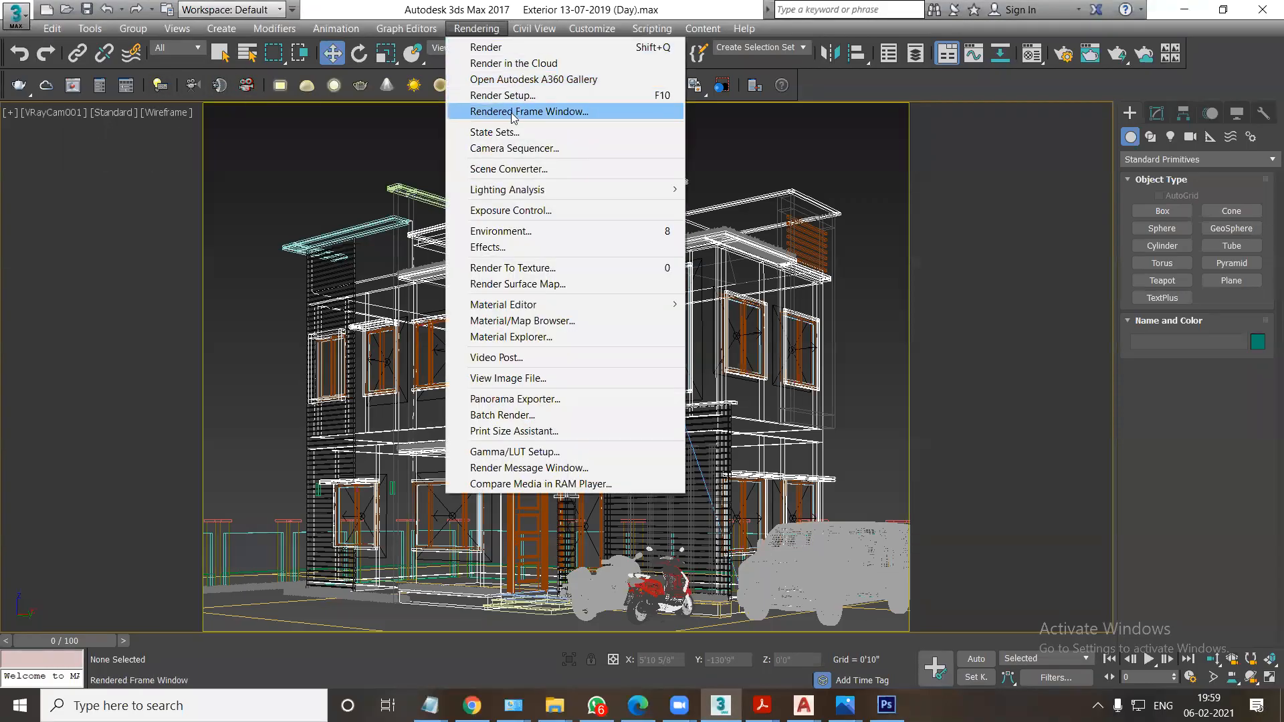
left_click(515, 111)
left_click(485, 7)
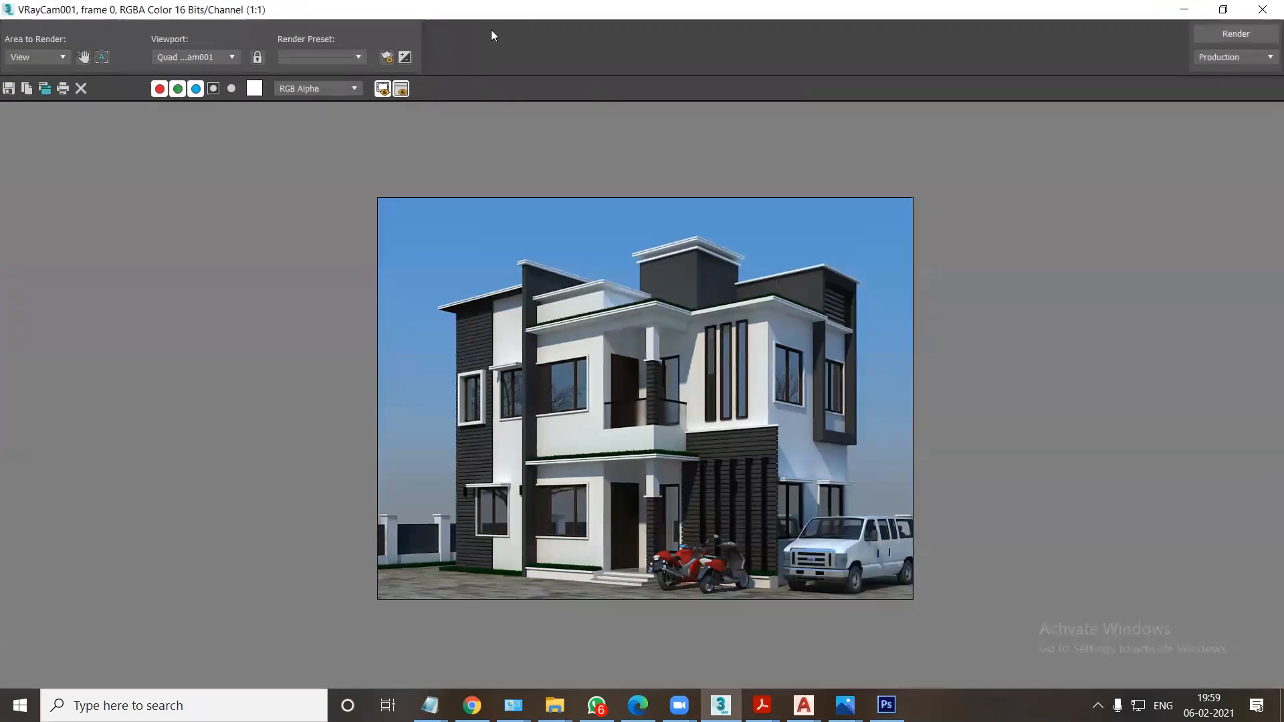
left_click(1259, 11)
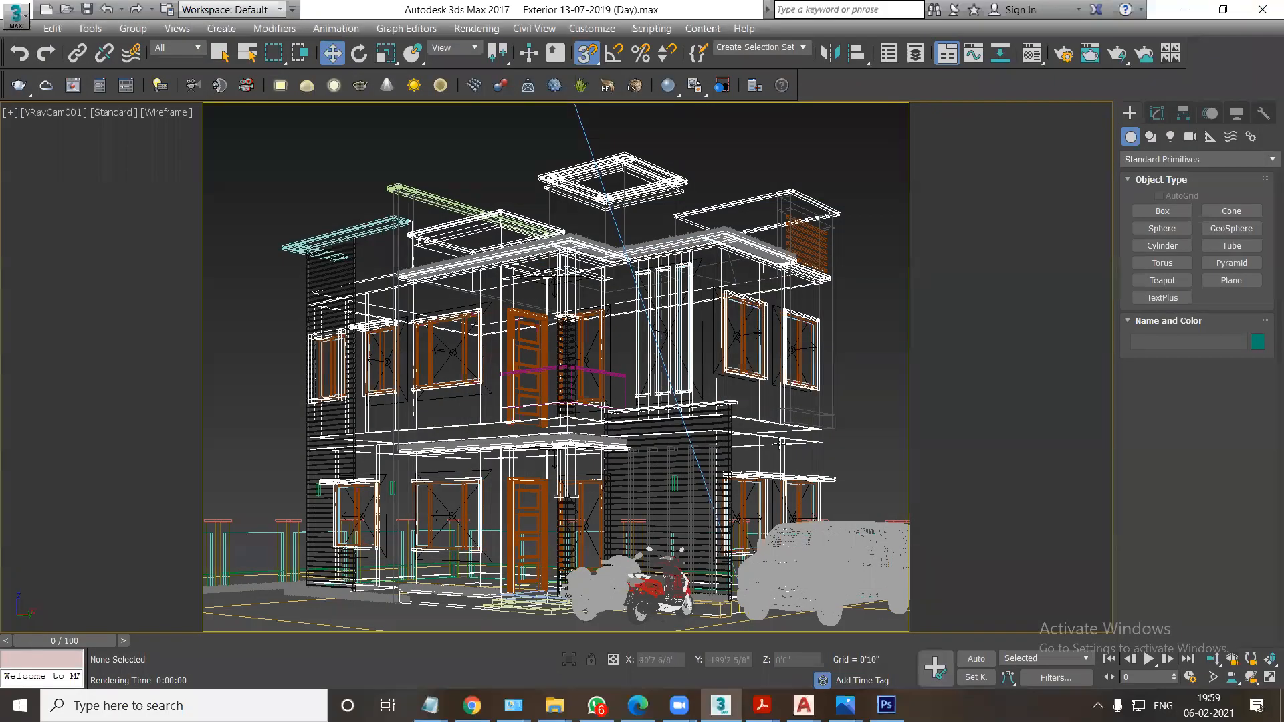
Switch to Photoshop and load 1.RGB_color.jpg, 1.VRayRenderID.jpg and 1.VRayWireColor.jpg from the desktop folder FGH into one layer stack.
left_click(887, 705)
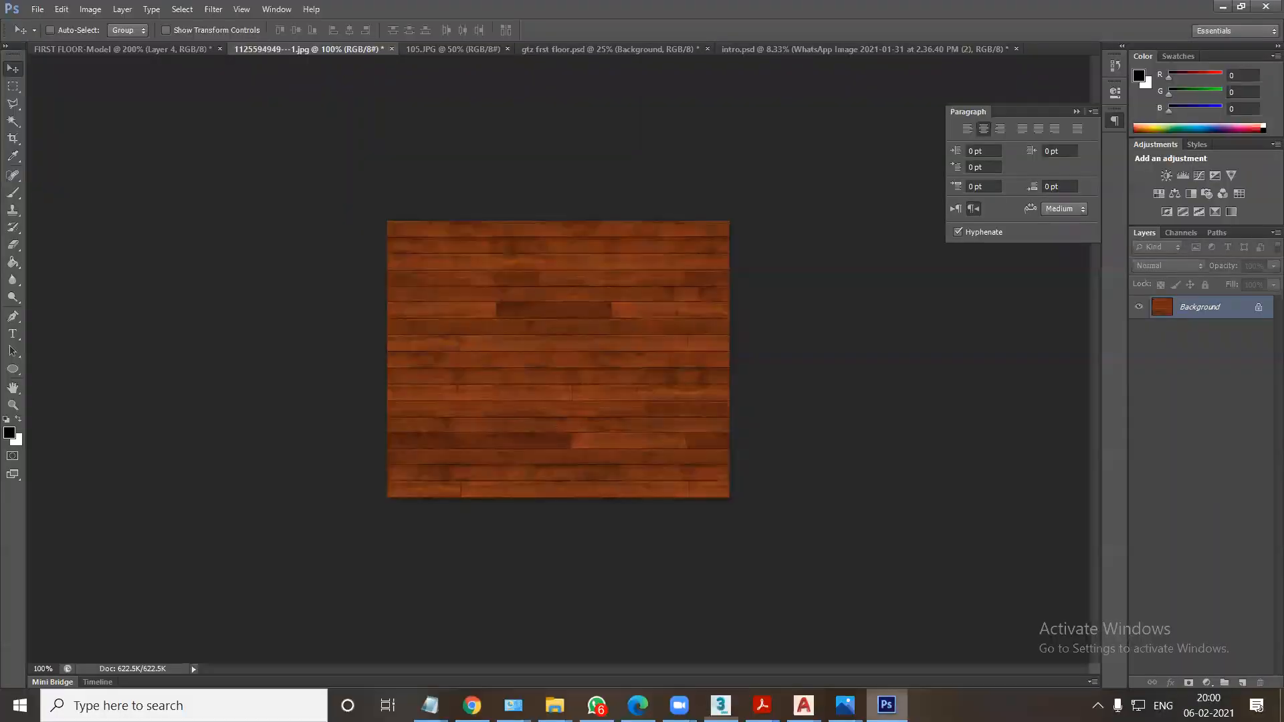
left_click(37, 9)
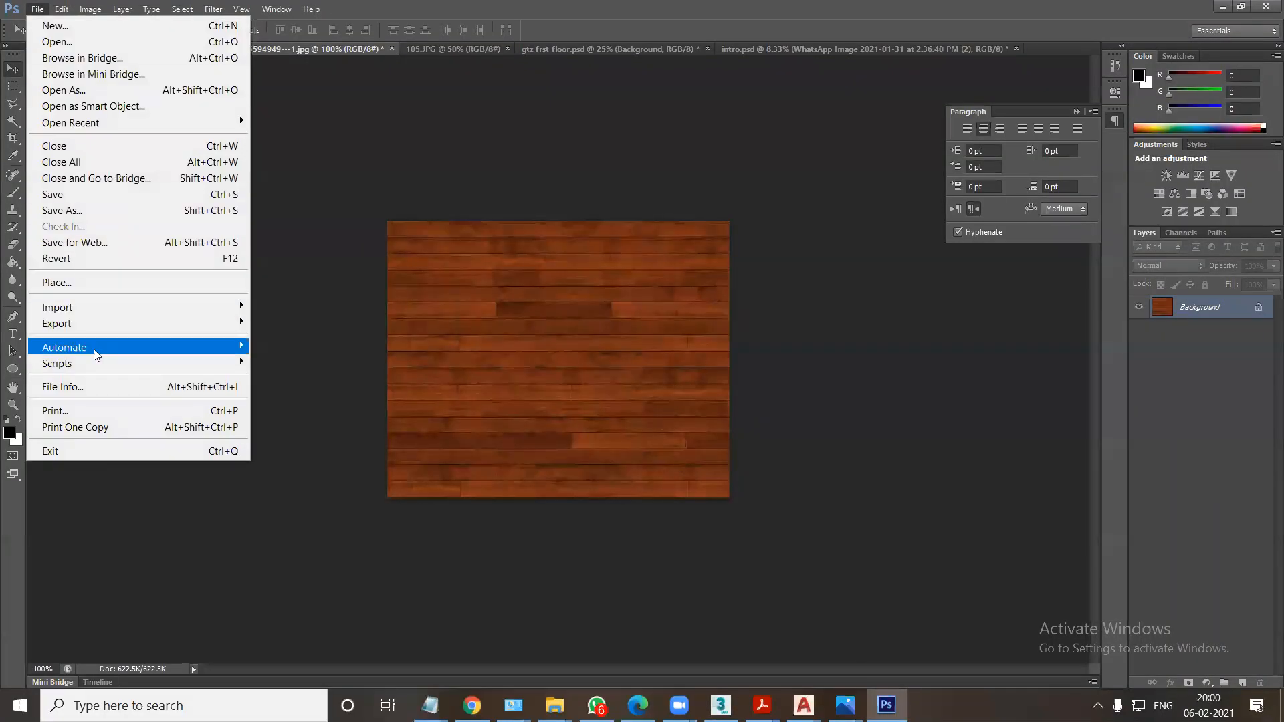
mouse_move(98, 363)
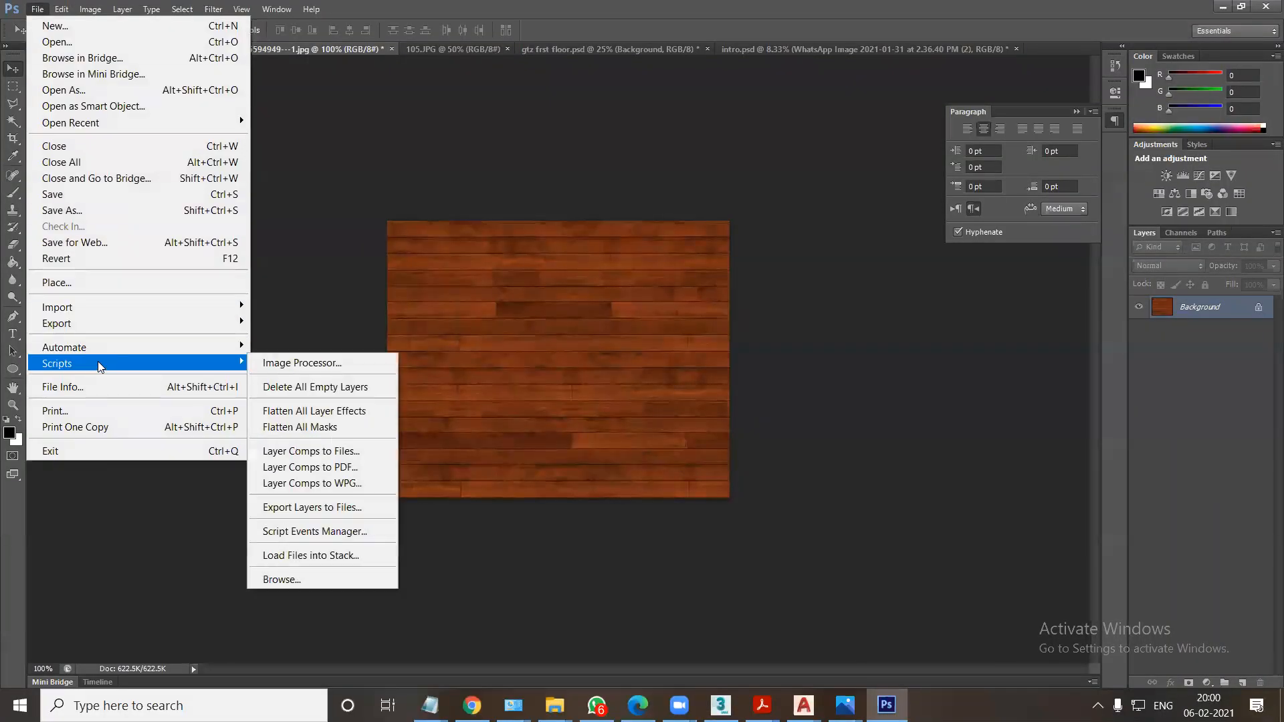
left_click(325, 555)
left_click(698, 326)
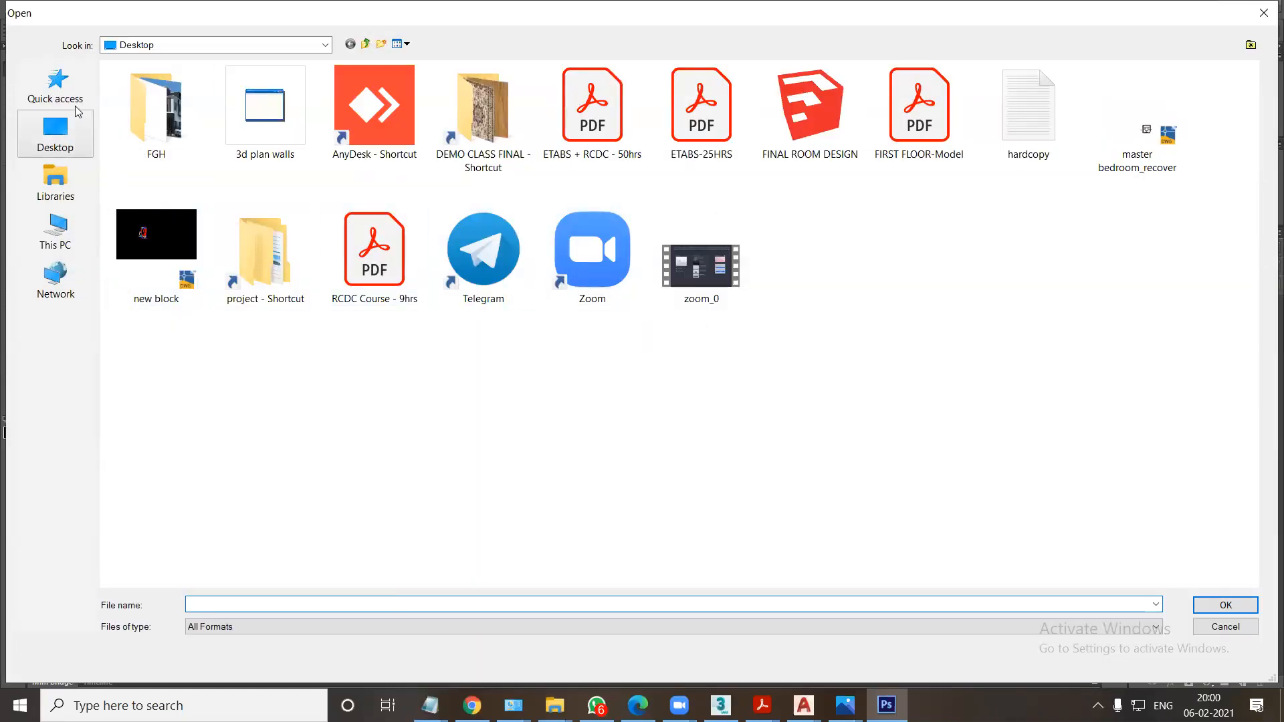
left_click(53, 135)
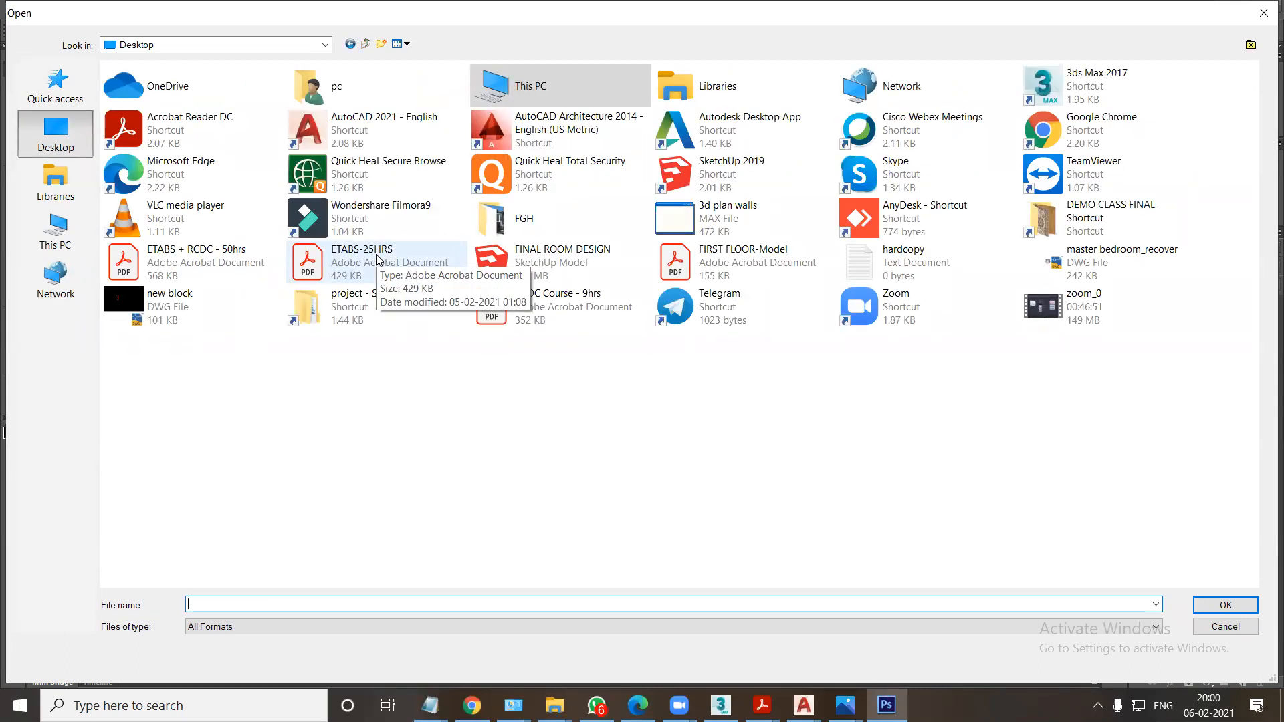
double_click(524, 236)
left_click_drag(508, 222, 255, 64)
left_click(1224, 604)
left_click(773, 254)
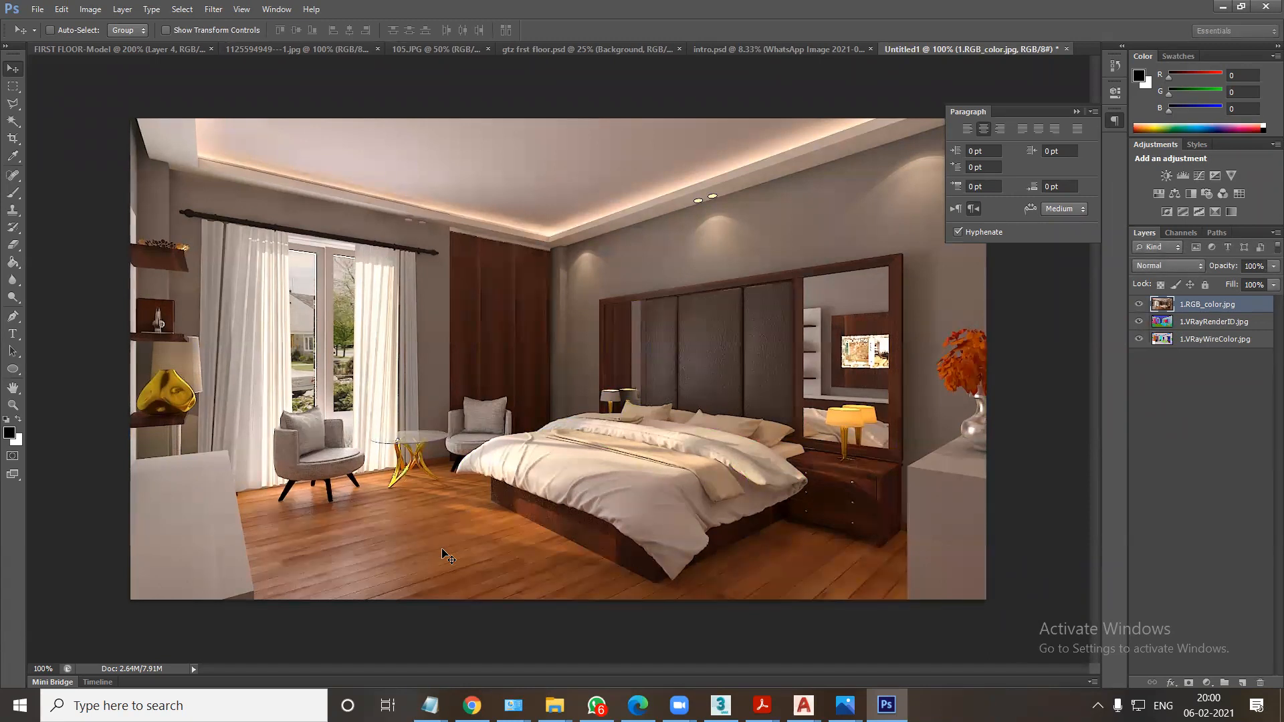
Move the 1.VRayRenderID.jpg and 1.VRayWireColor.jpg layers above 1.RGB_color.jpg and hide both of them.
left_click(1213, 322)
key("ctrl+bracketright")
left_click(1192, 339)
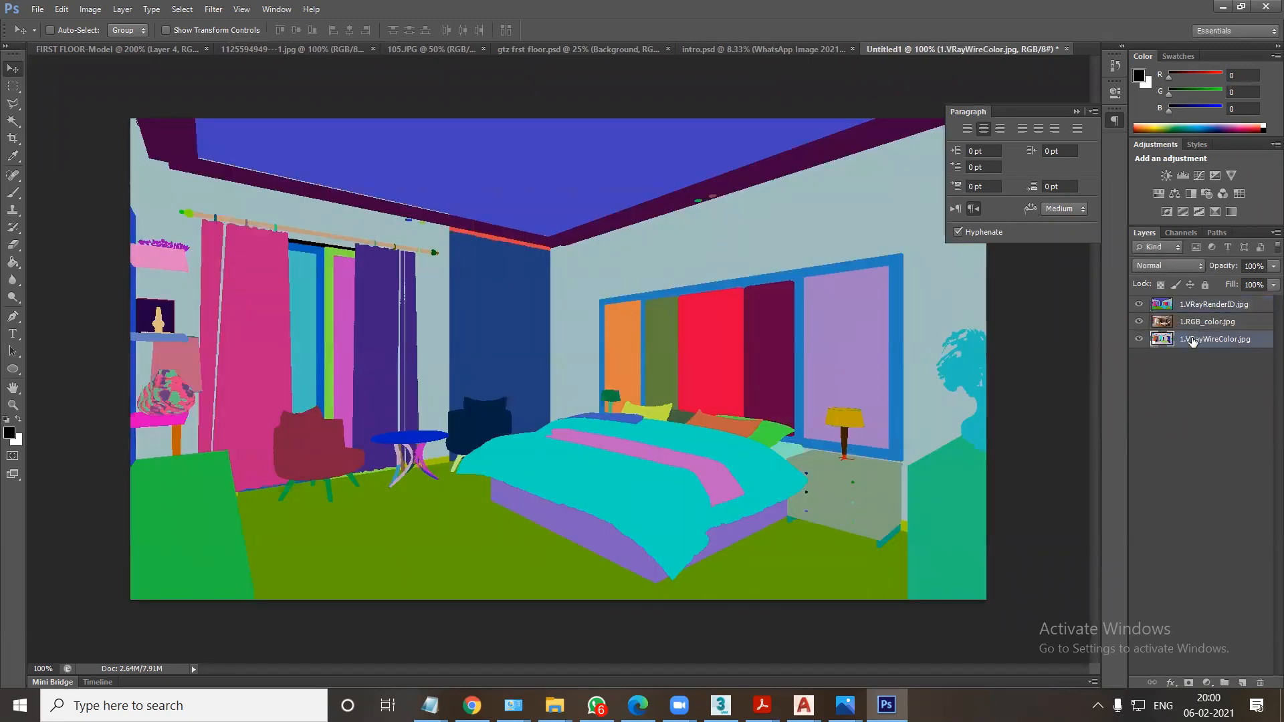
key("ctrl+bracketright")
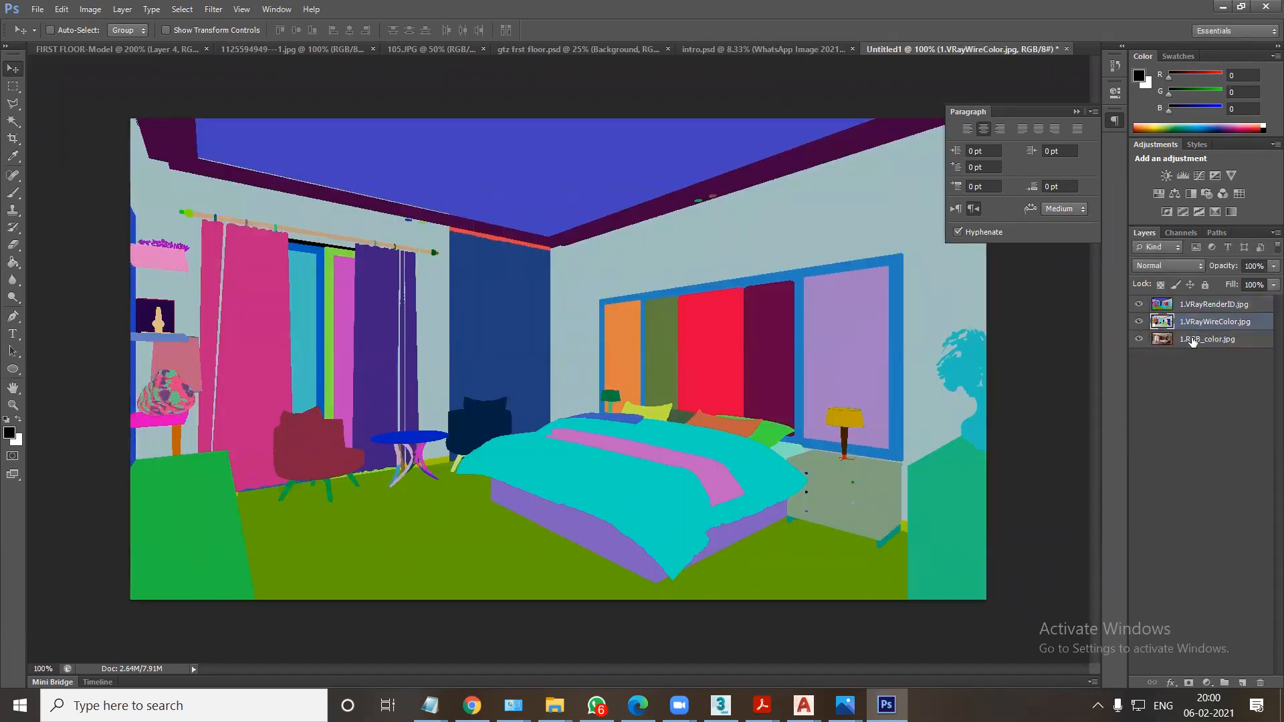
left_click(1139, 322)
left_click(1138, 304)
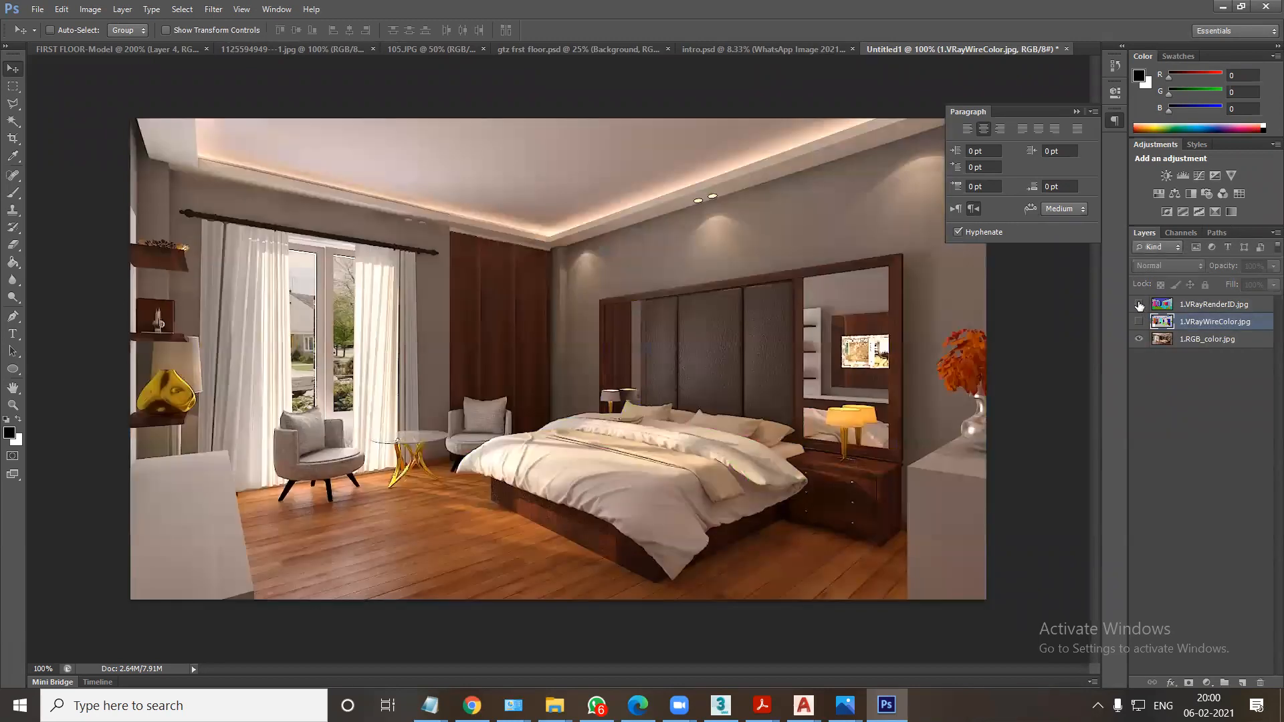
Select the floor with the Magic Wand on 1.VRayRenderID.jpg and copy that area of 1.RGB_color.jpg to a new layer.
left_click(1195, 305)
left_click_drag(13, 121, 66, 134)
left_click(412, 553)
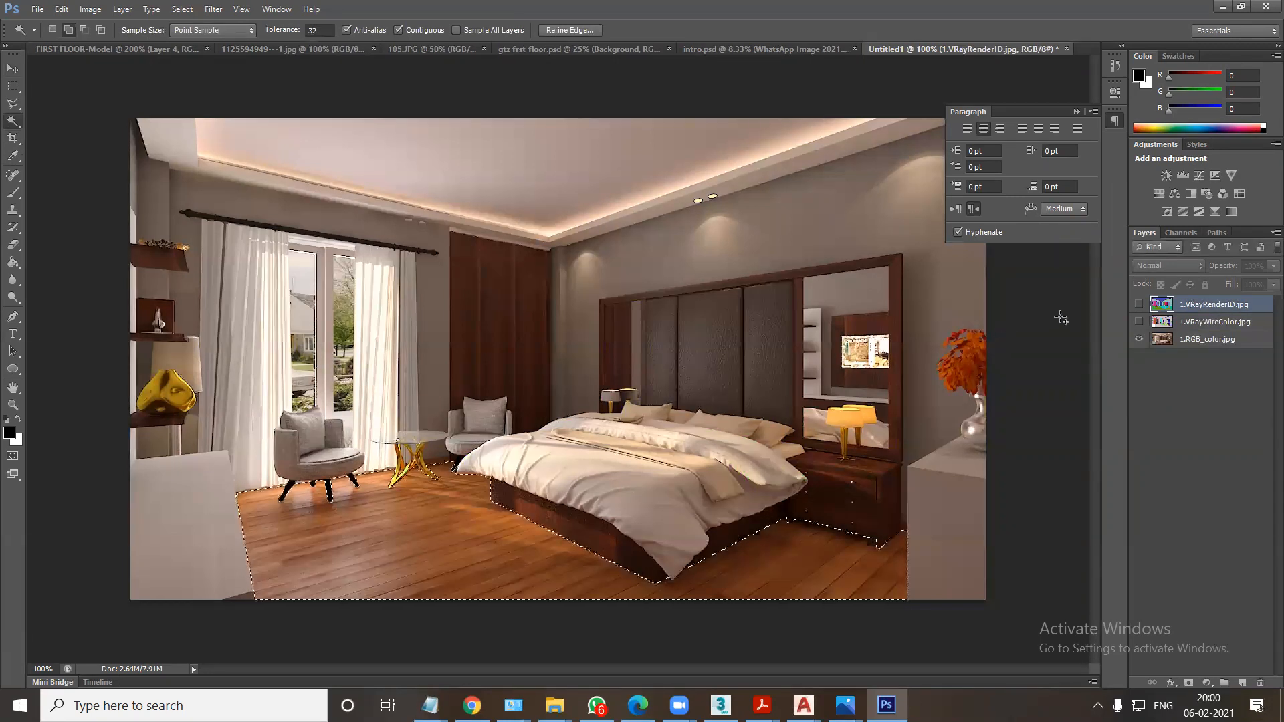
left_click(1138, 304)
left_click(1139, 322)
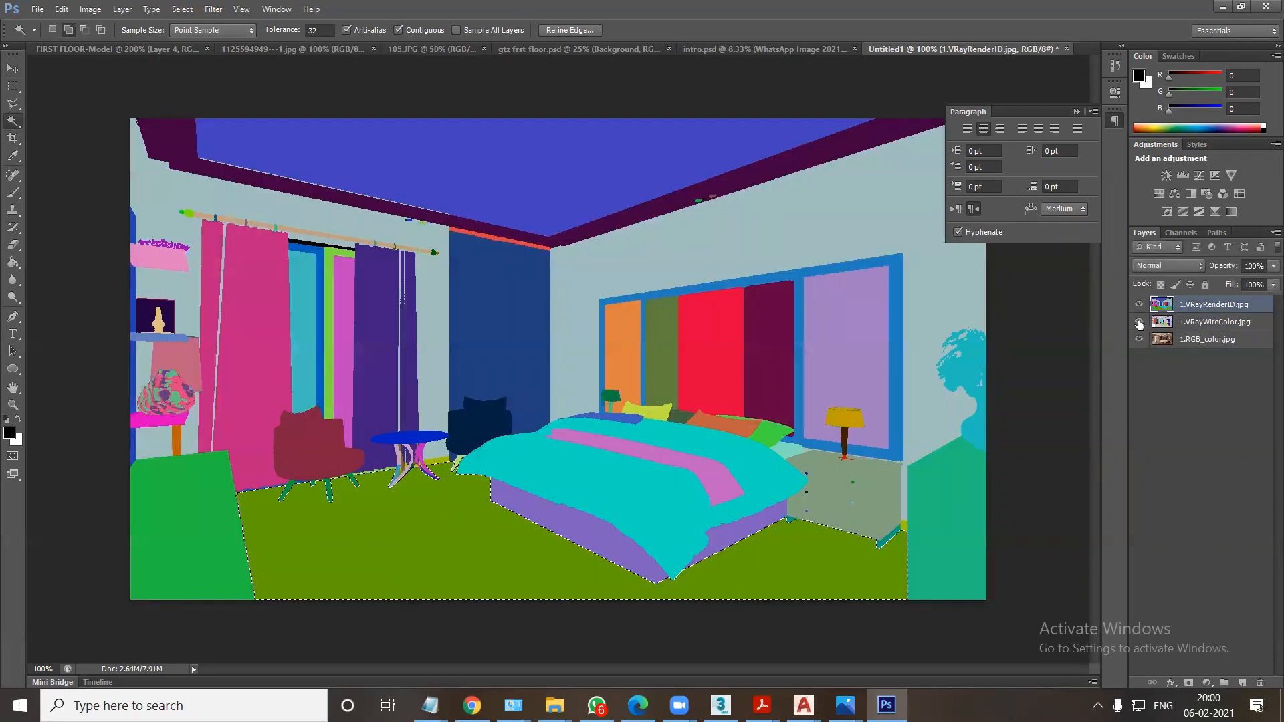
left_click(1138, 304)
left_click(1138, 322)
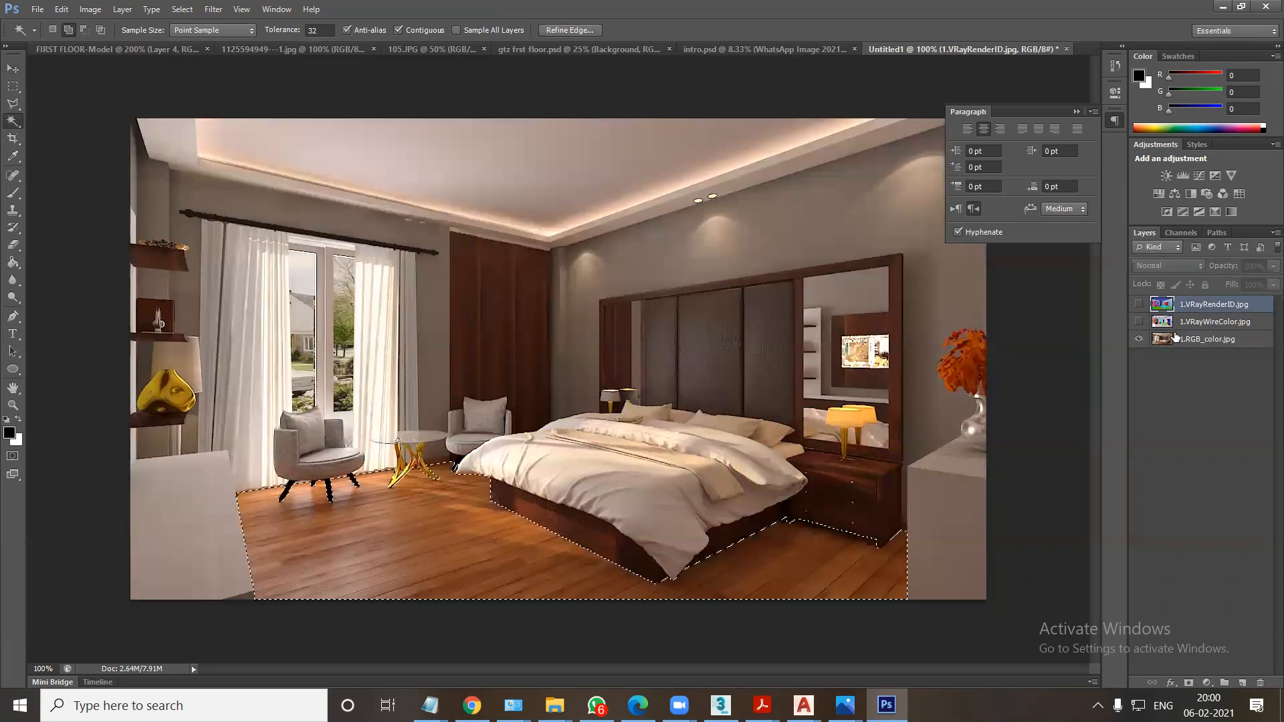
left_click(1177, 339)
key("ctrl+j")
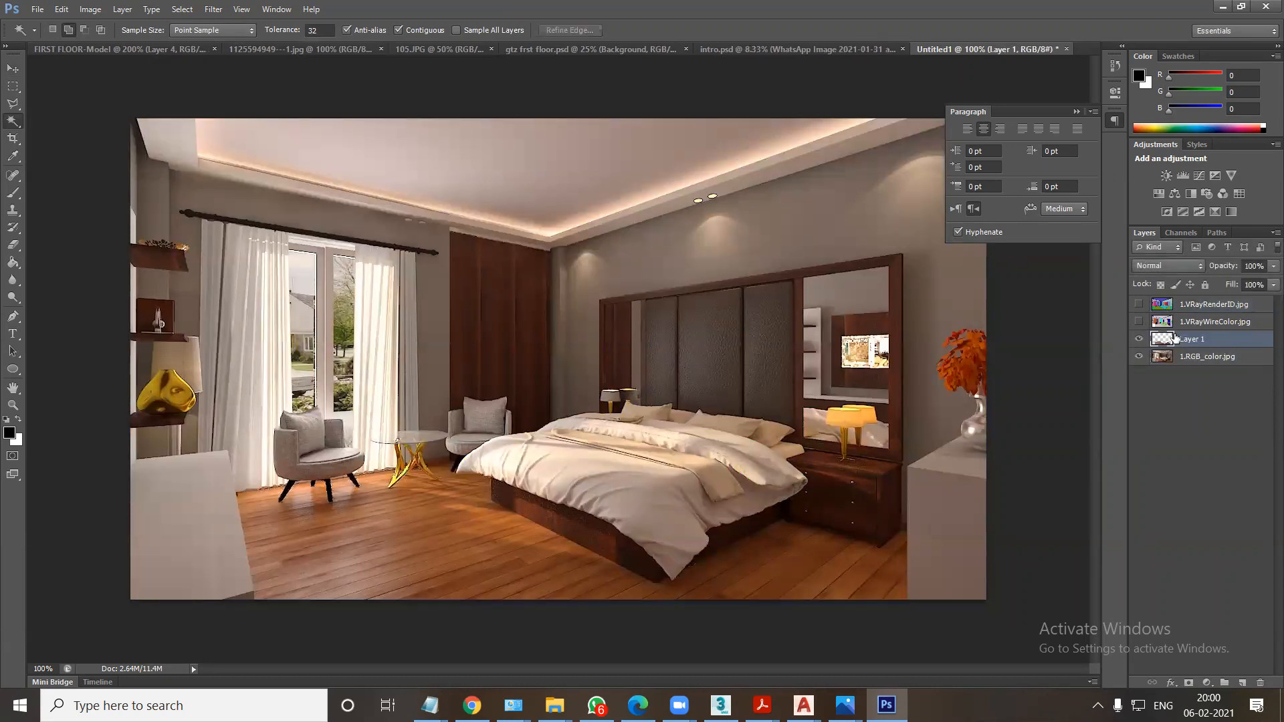
Darken the copied floor layer with a Curves point at input 154 and output 114.
key("ctrl+m")
left_click_drag(963, 271, 956, 305)
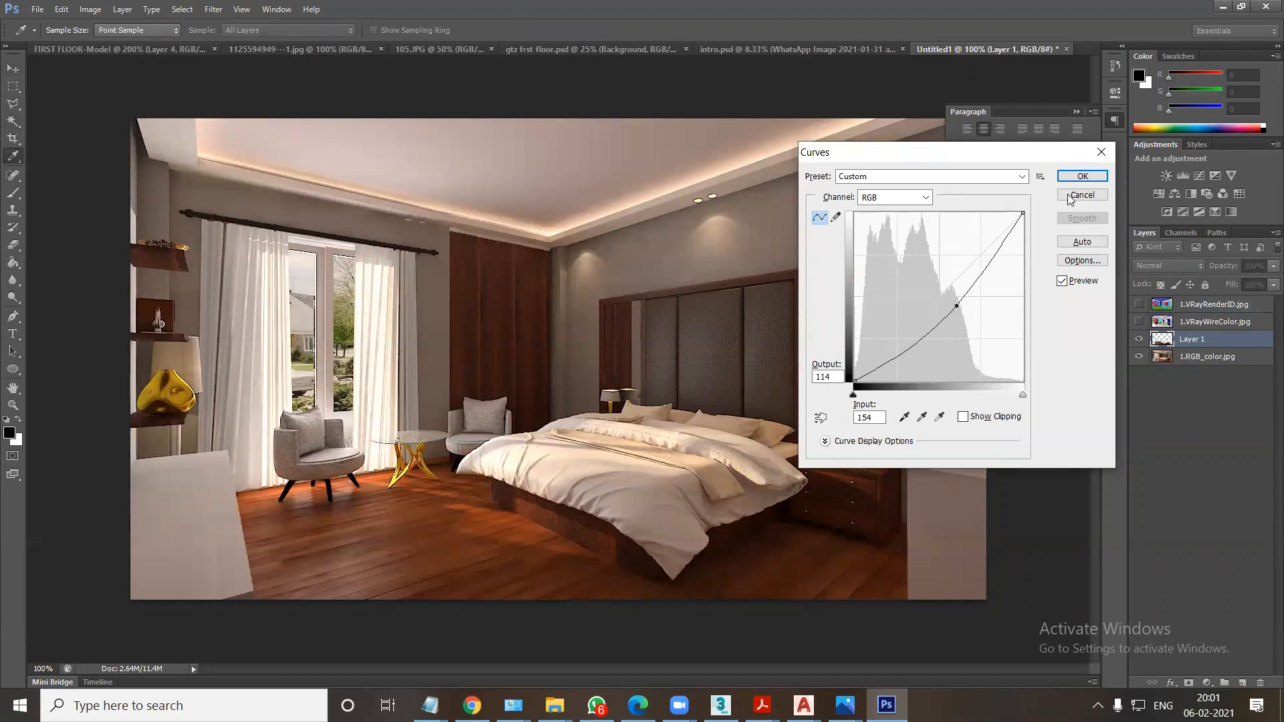
left_click(1079, 176)
Select the ceiling and its border with the Magic Wand on 1.VRayRenderID.jpg and copy that area of 1.RGB_color.jpg to a new layer.
key("w")
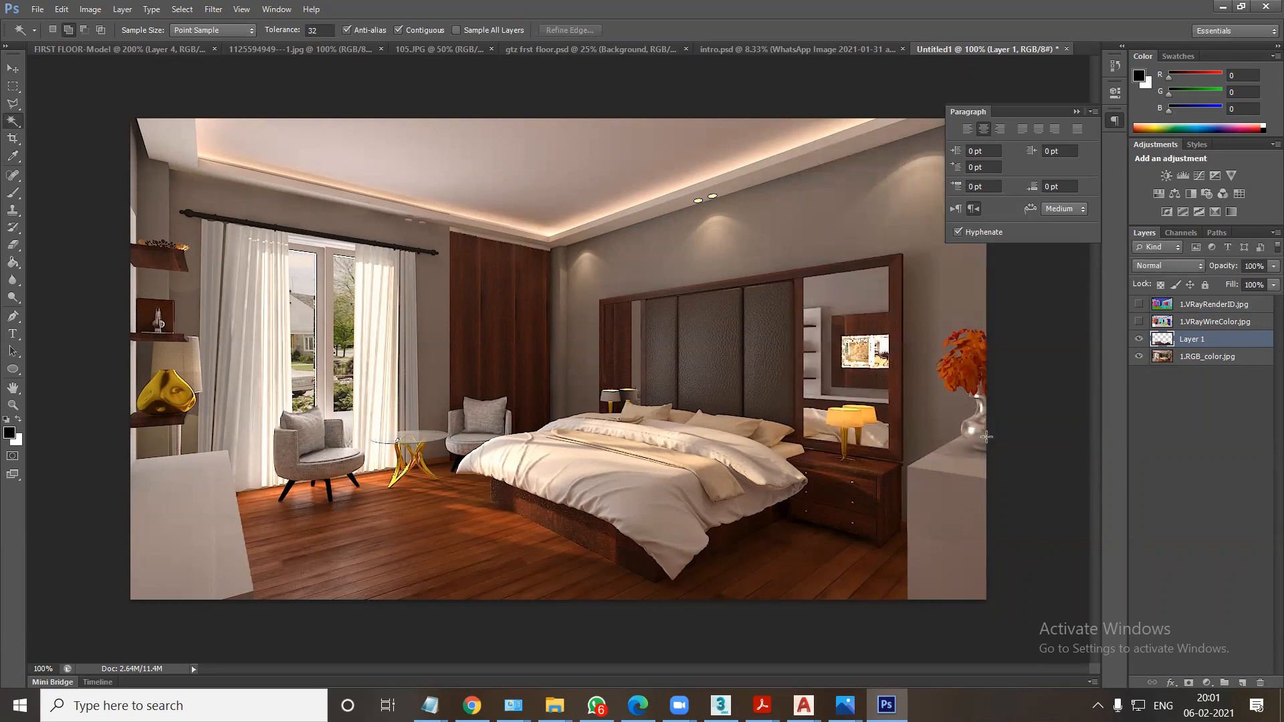
left_click(1206, 305)
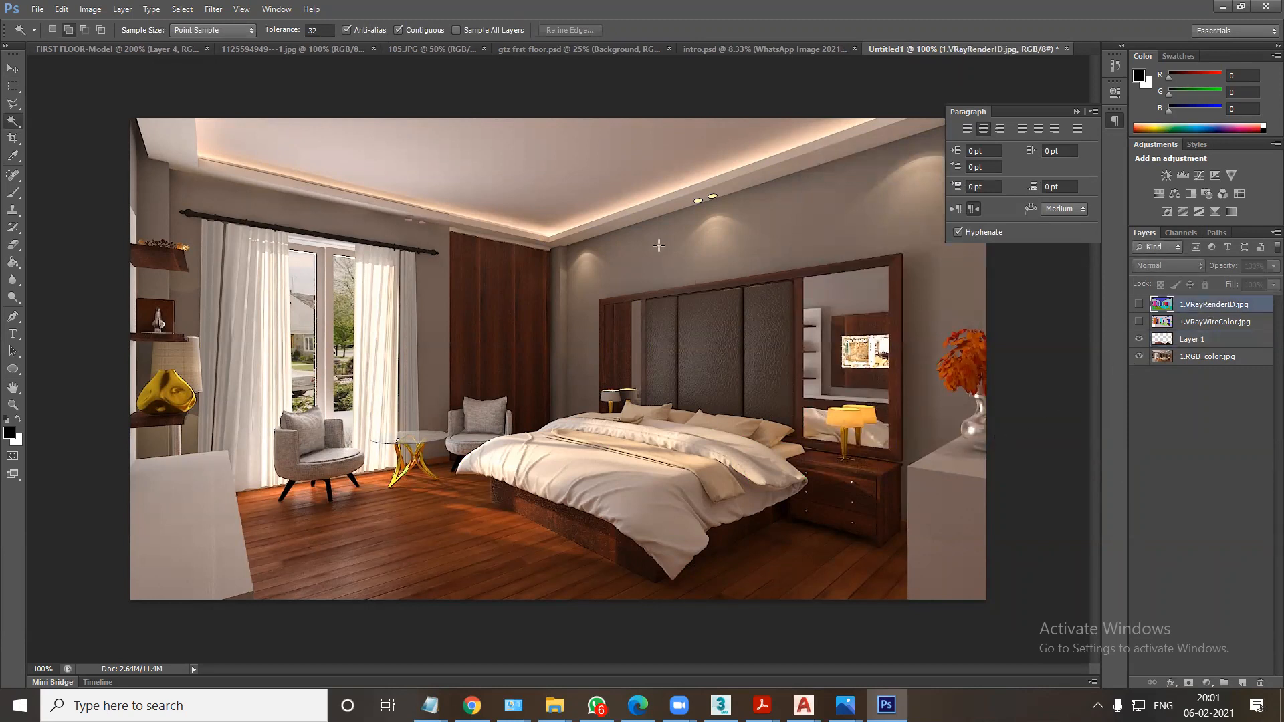
left_click(614, 174)
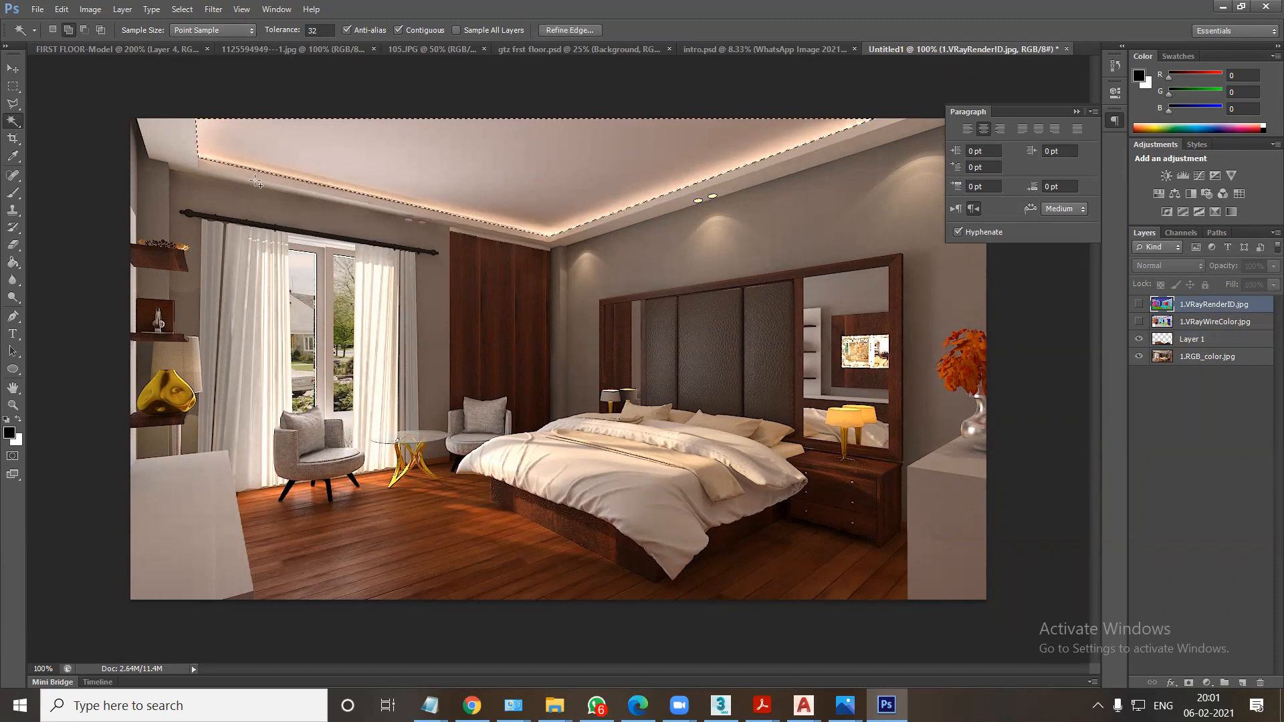
left_click(190, 166, "shift")
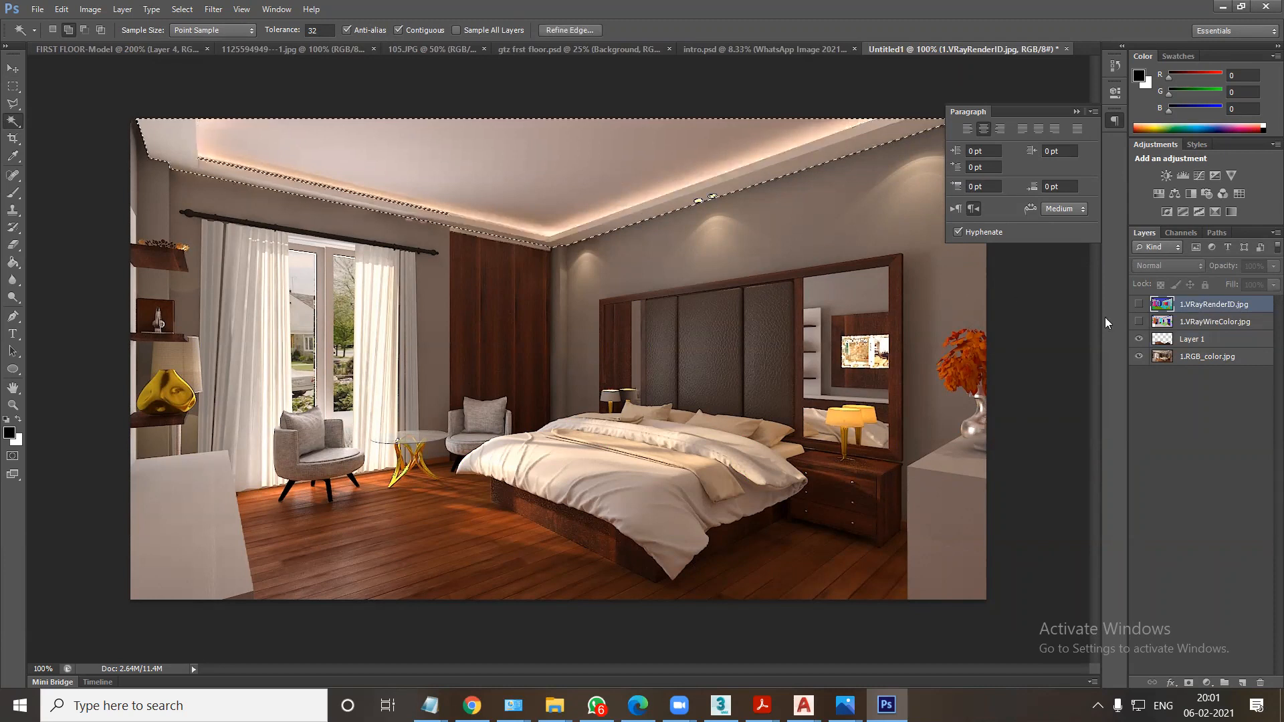
left_click(1203, 356)
key("ctrl+j")
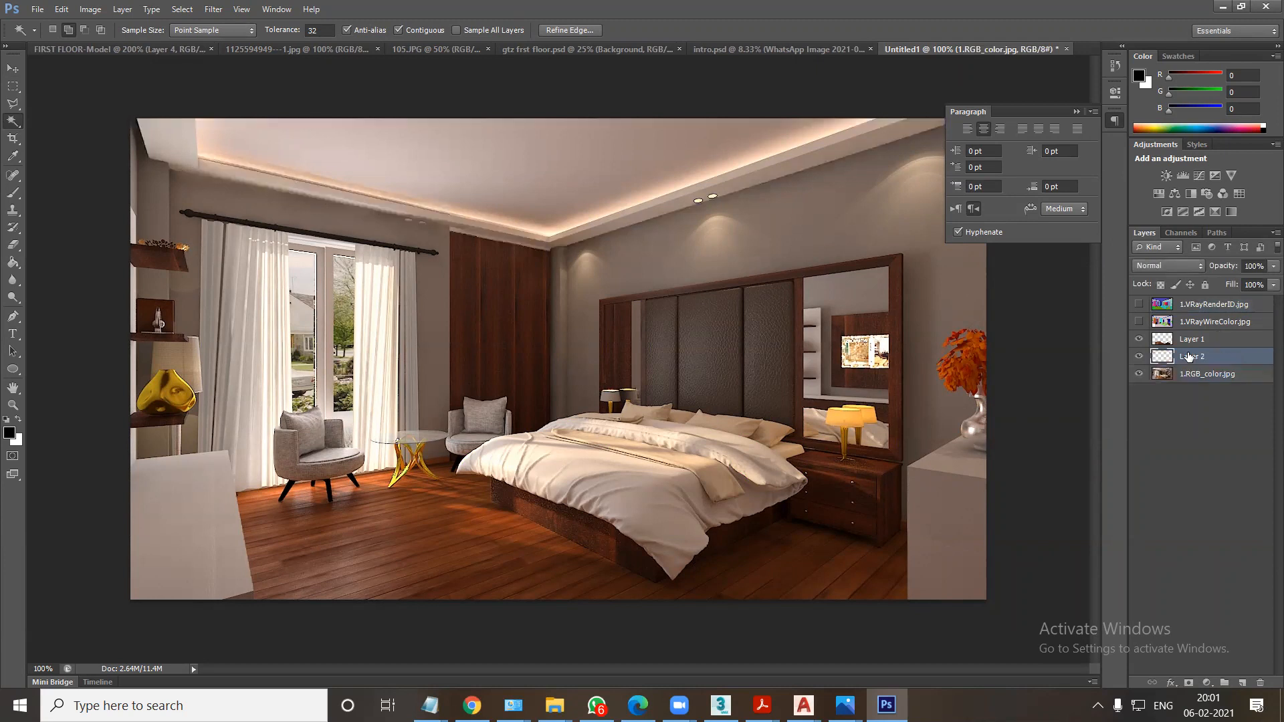
Set the ceiling layer to Screen blending at 82% opacity and toggle its visibility to compare the effect.
left_click(1161, 266)
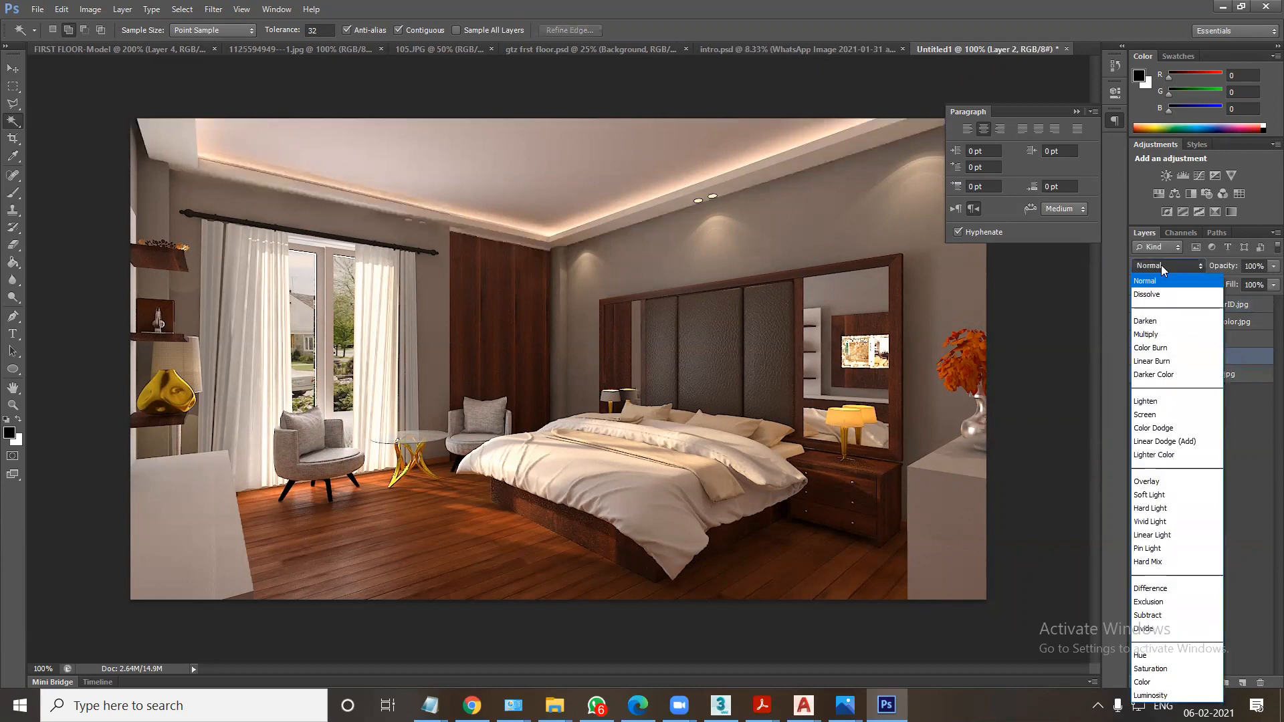
left_click(1150, 414)
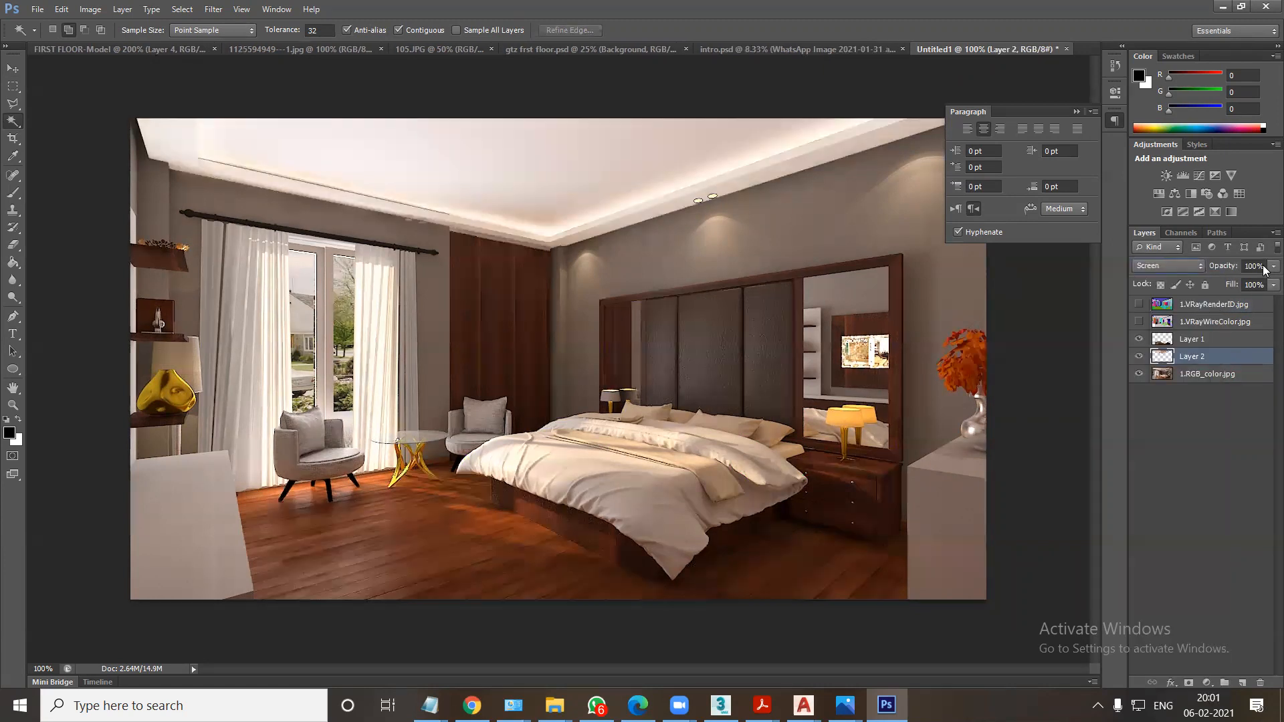
left_click_drag(1252, 283, 1263, 286)
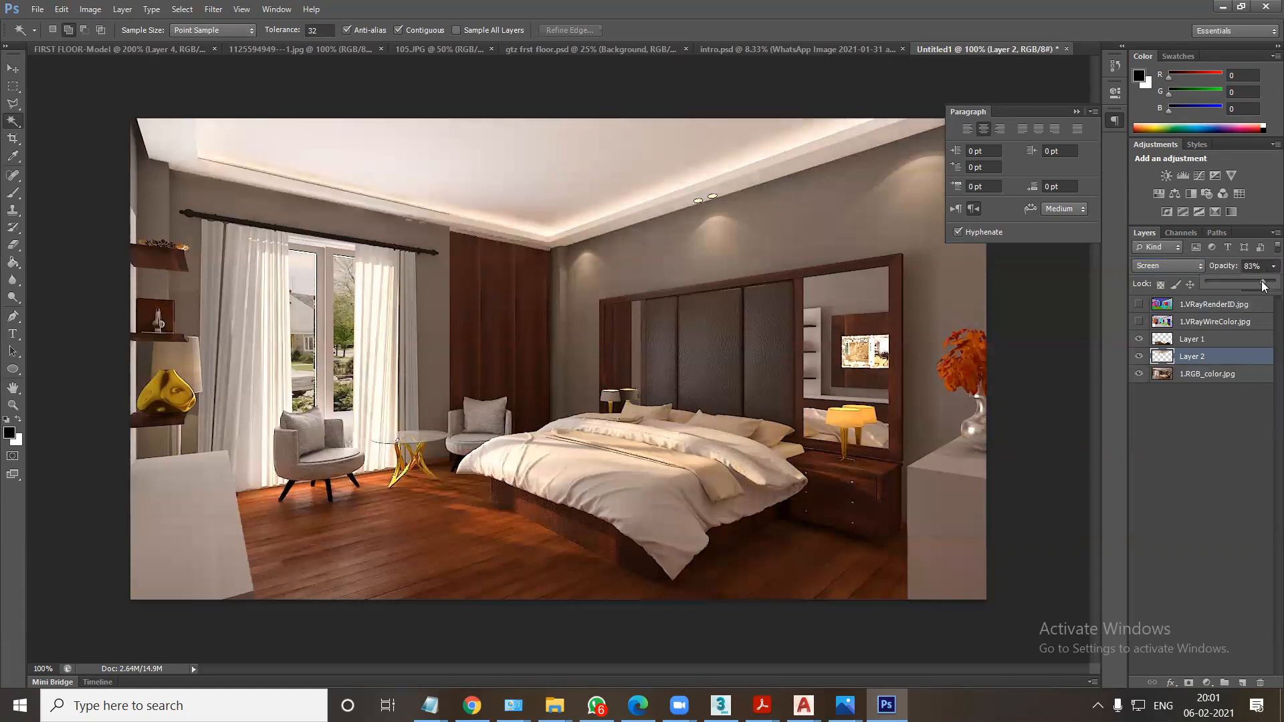
left_click(1138, 357)
left_click(1139, 357)
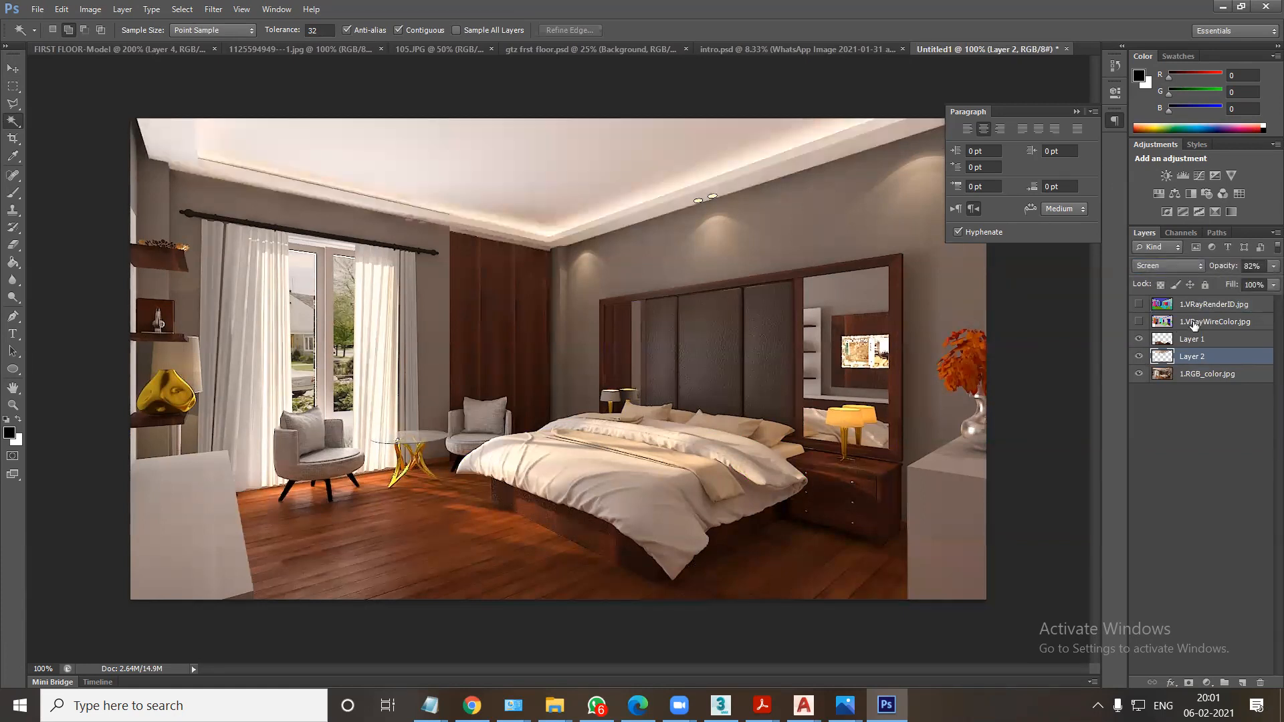
Copy the two white foreground cabinets from 1.RGB_color.jpg to a new layer using a 1.VRayRenderID.jpg selection, and set its blending to Screen.
left_click(1209, 306)
left_click(965, 505)
left_click(222, 559)
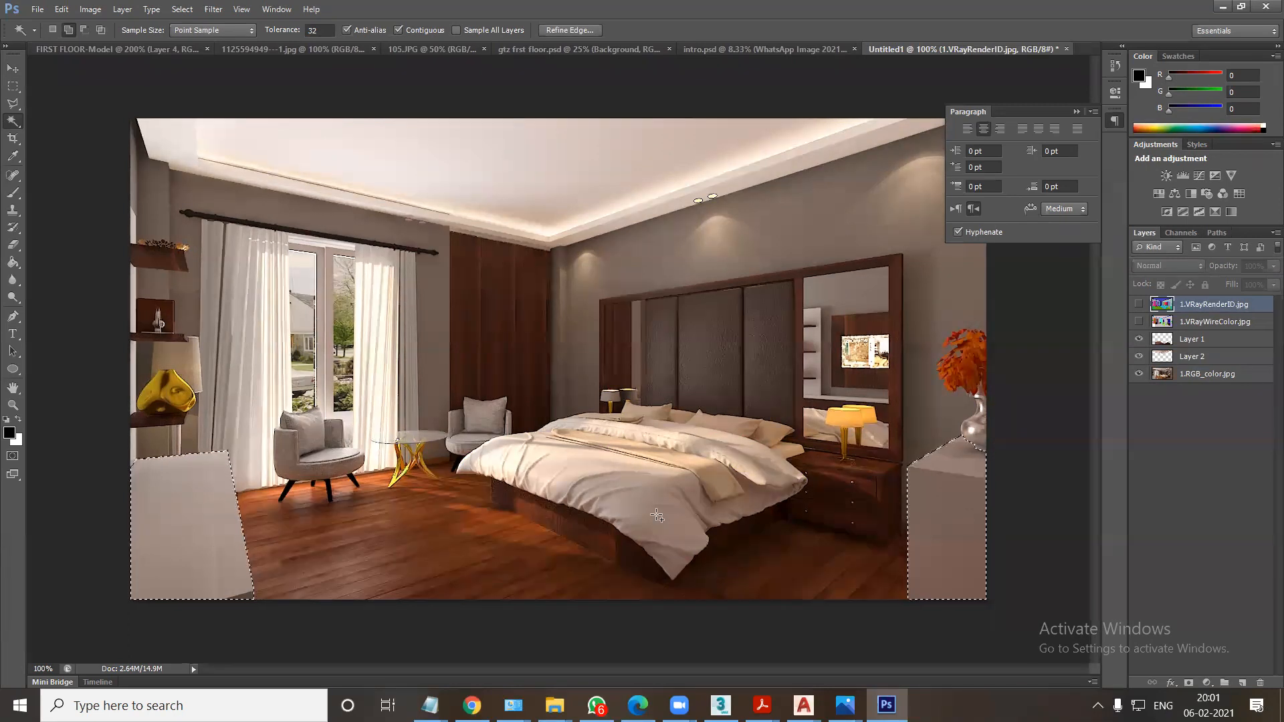
left_click(1199, 375)
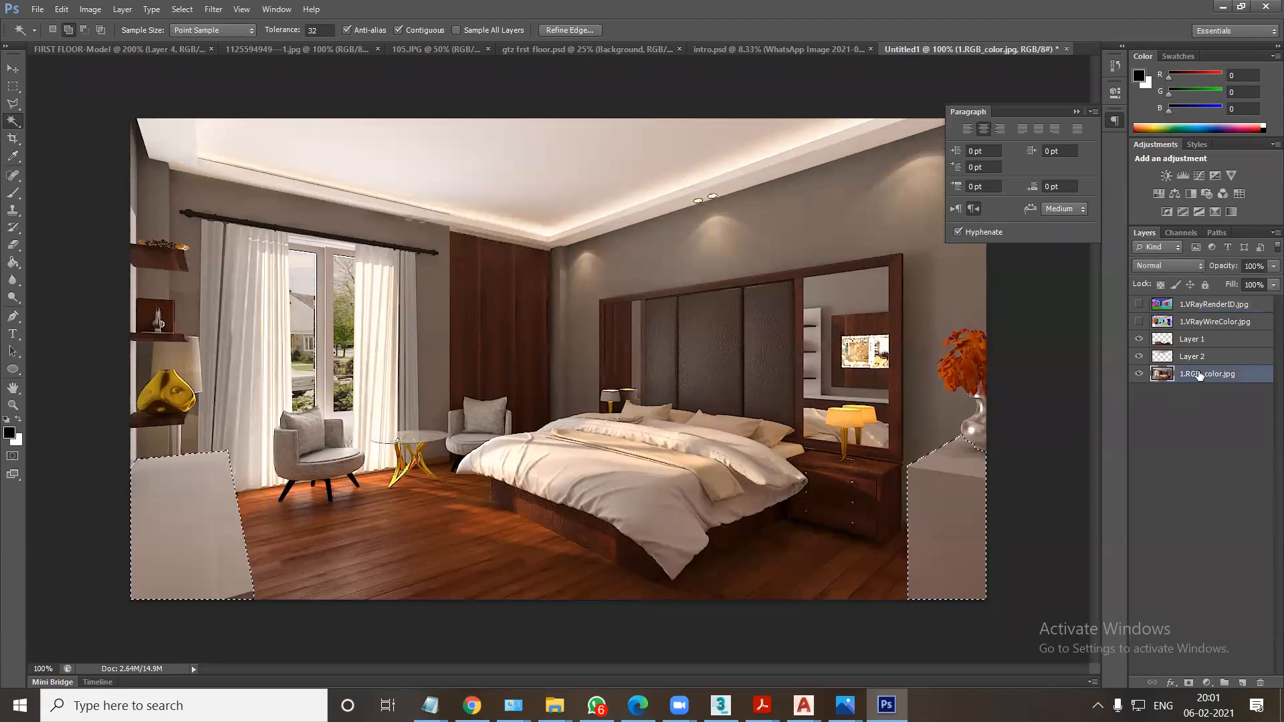
key("ctrl+j")
left_click(1164, 262)
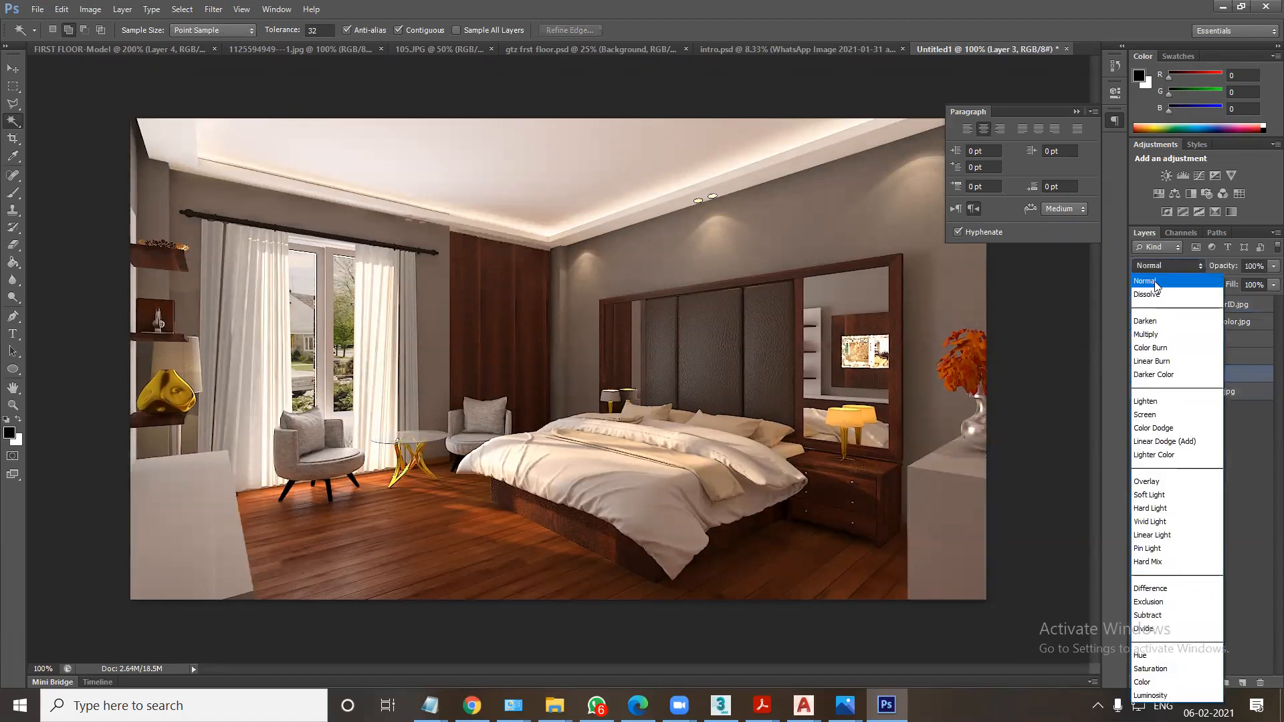
left_click(1149, 412)
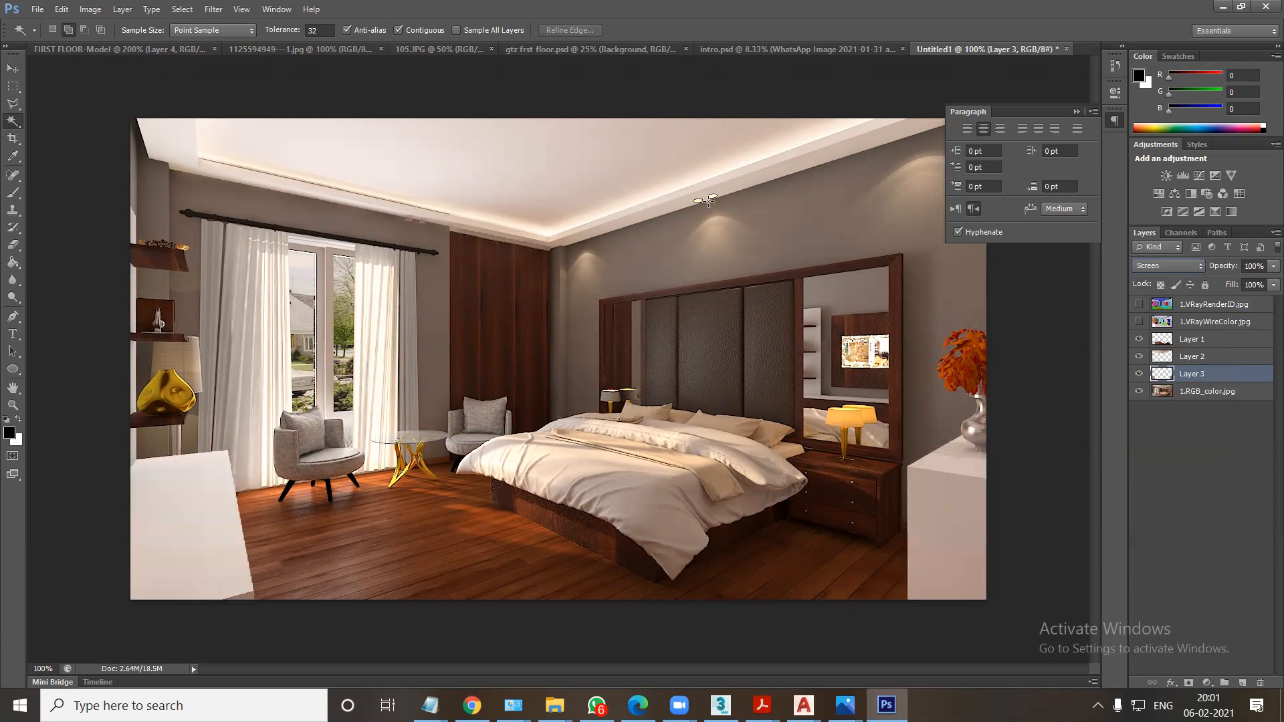
Select the window glass panes with the Magic Wand on 1.VRayRenderID.jpg and copy that area of 1.RGB_color.jpg to a new layer.
mouse_move(554, 704)
left_click(1213, 304)
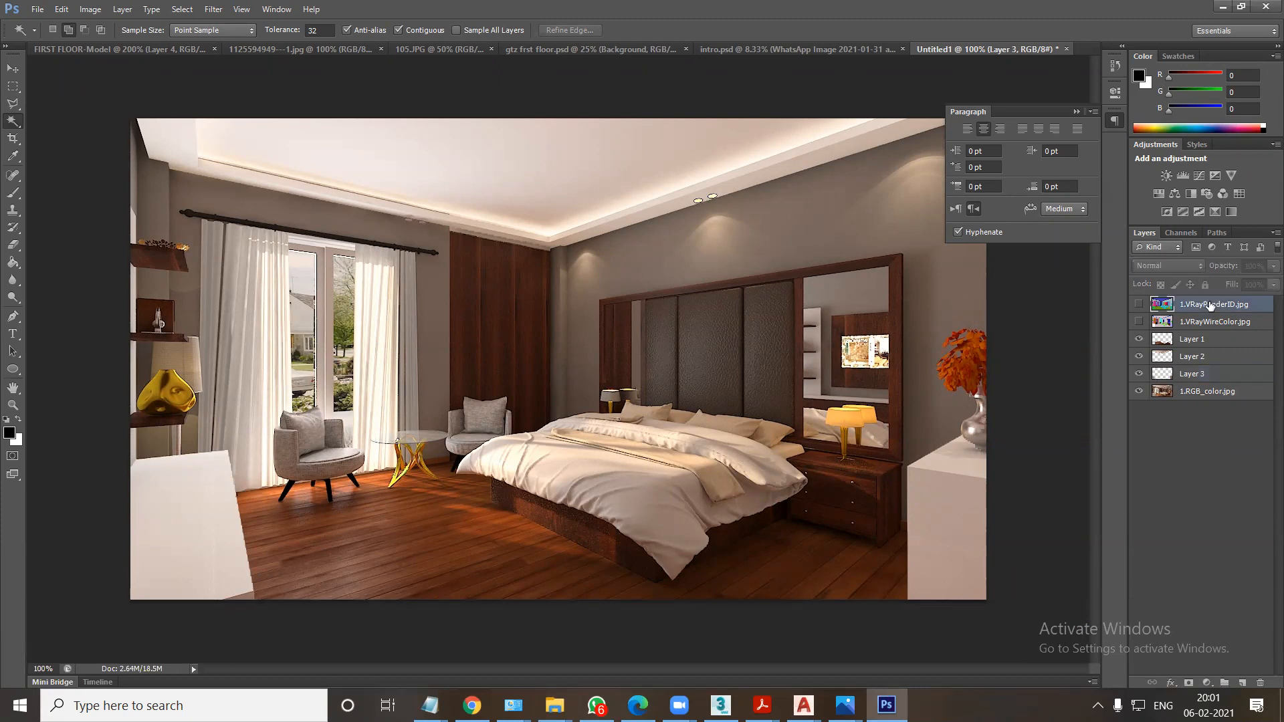
left_click(311, 342)
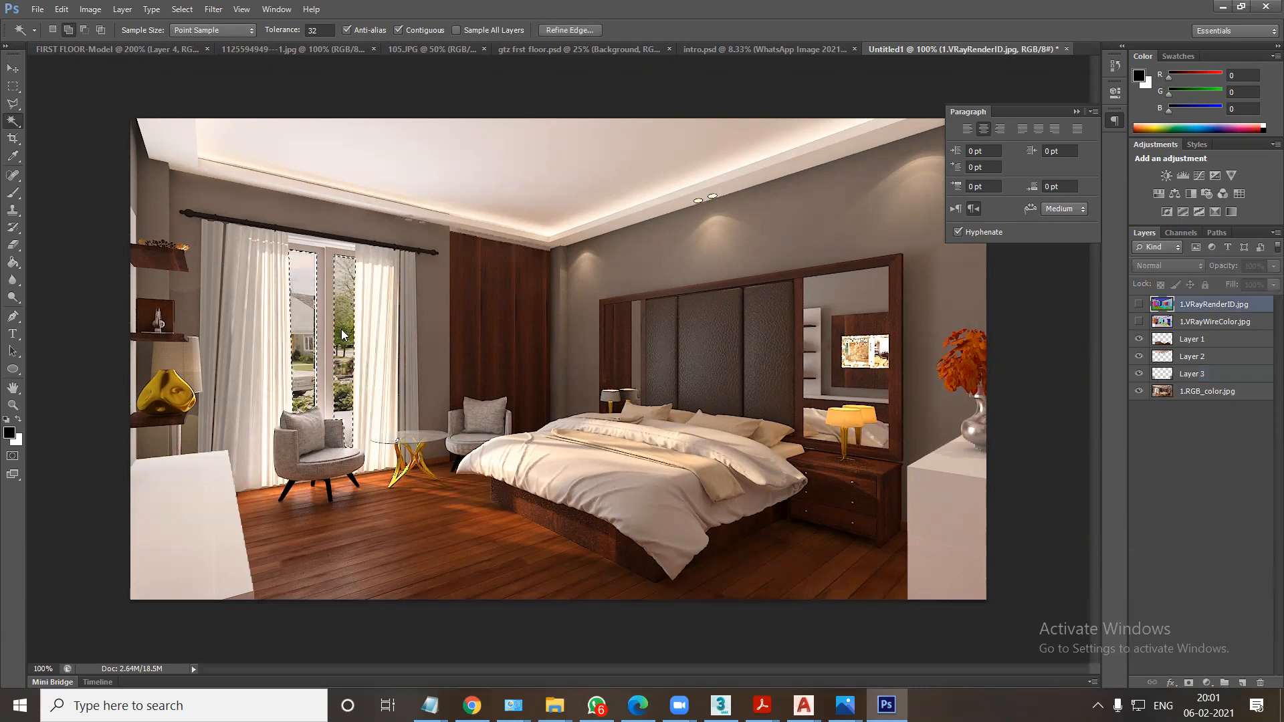
left_click(321, 244)
left_click(1189, 391)
key("ctrl+j")
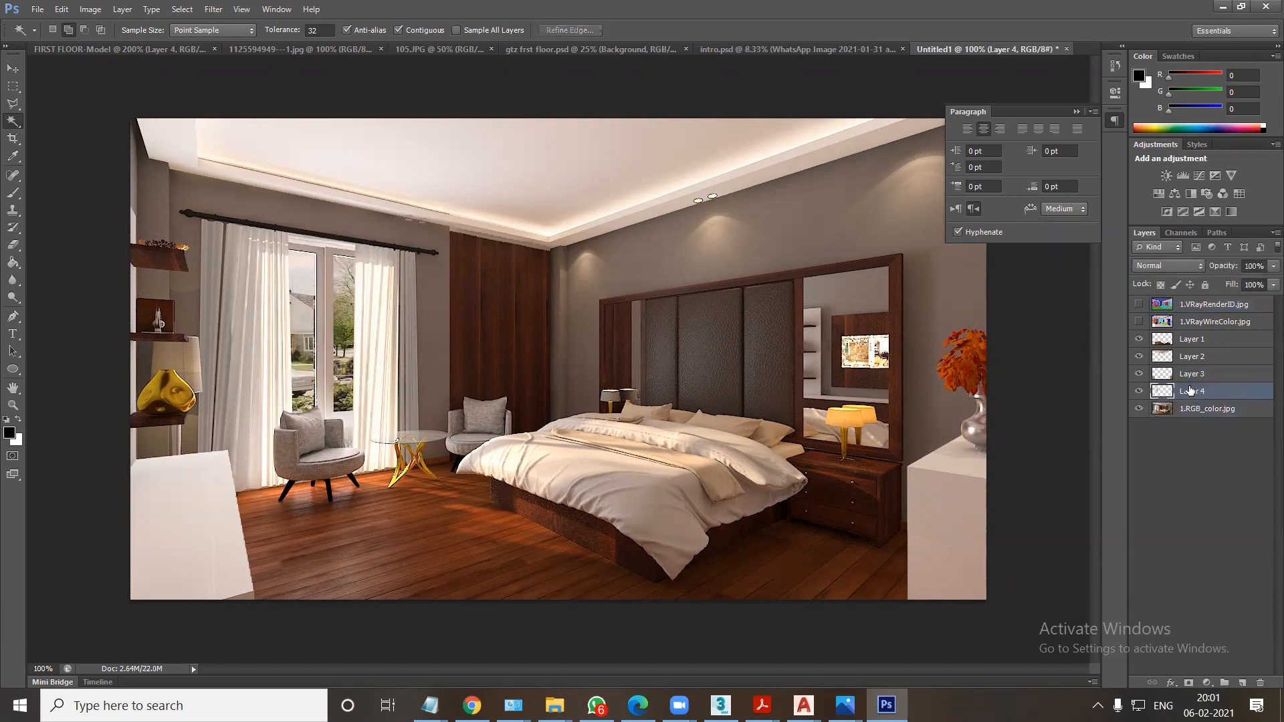
Open the apartment image 37d01 from the MAPS > TEXTURES > environment folder on drive F in Photoshop and select the whole picture.
mouse_move(555, 705)
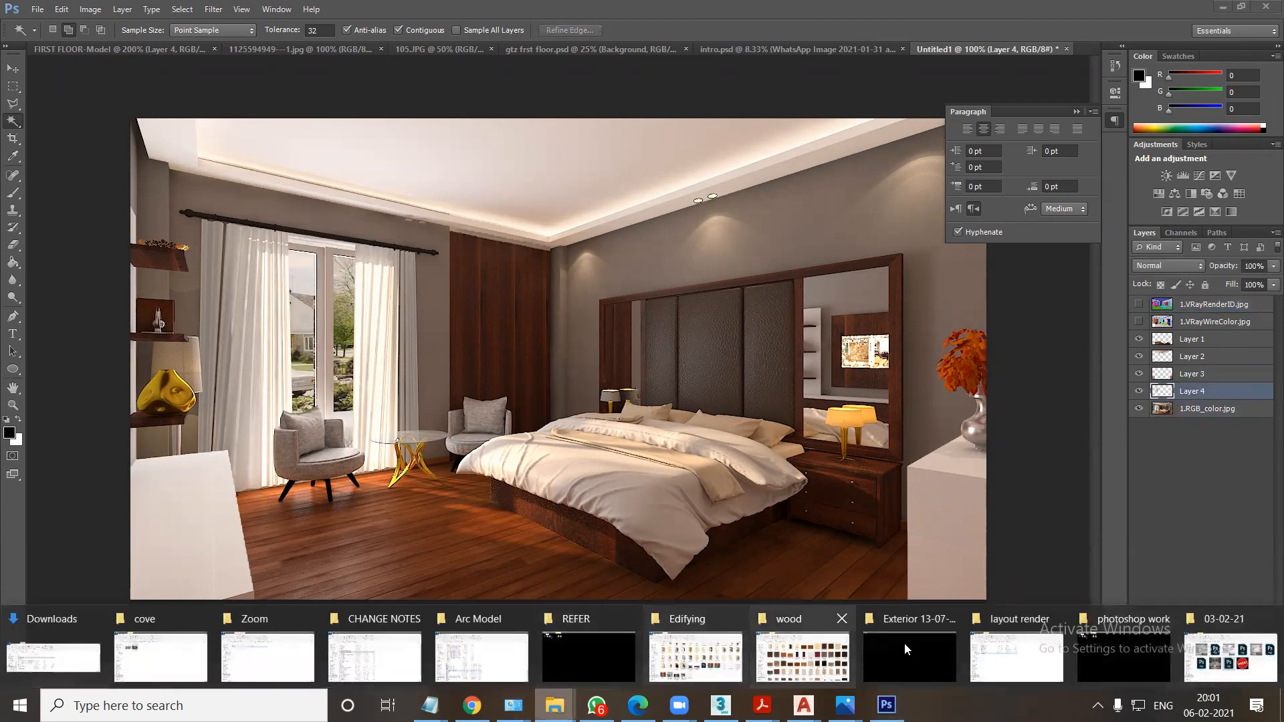
left_click(1184, 662)
left_click(74, 627)
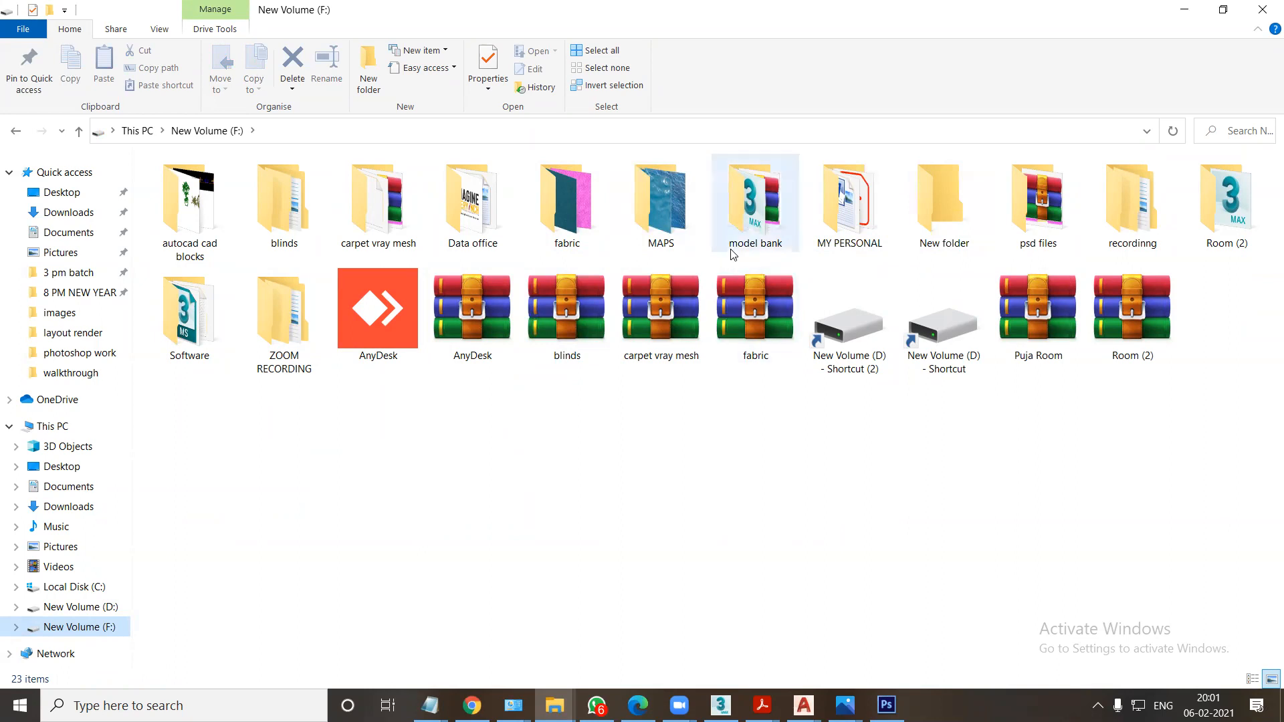
double_click(668, 230)
left_click(241, 436)
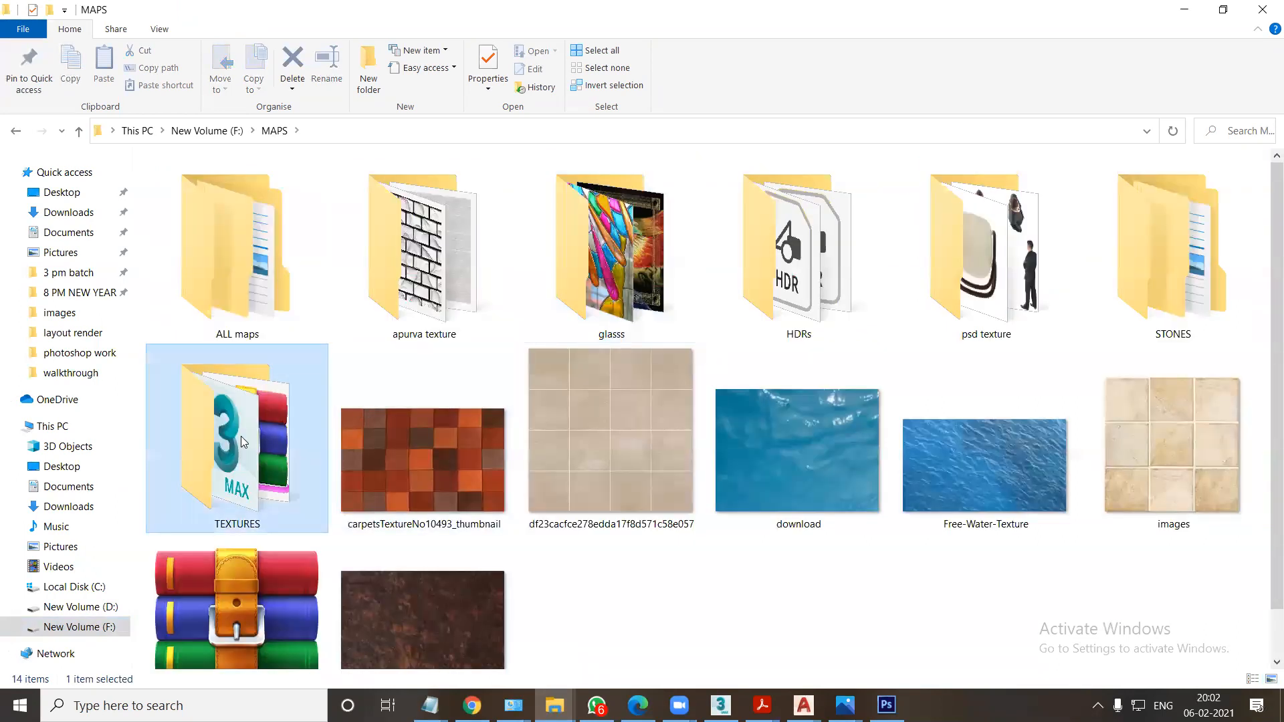
double_click(240, 436)
double_click(221, 456)
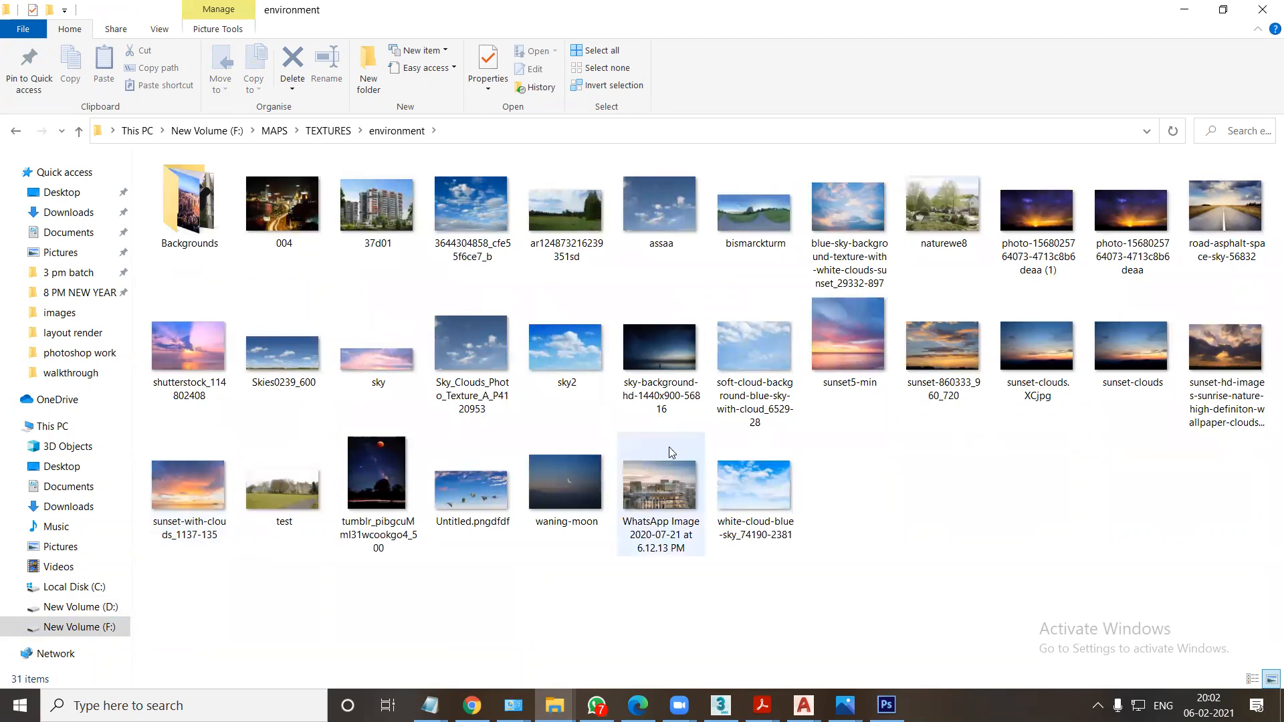
left_click_drag(376, 214, 1090, 47)
key("ctrl+a")
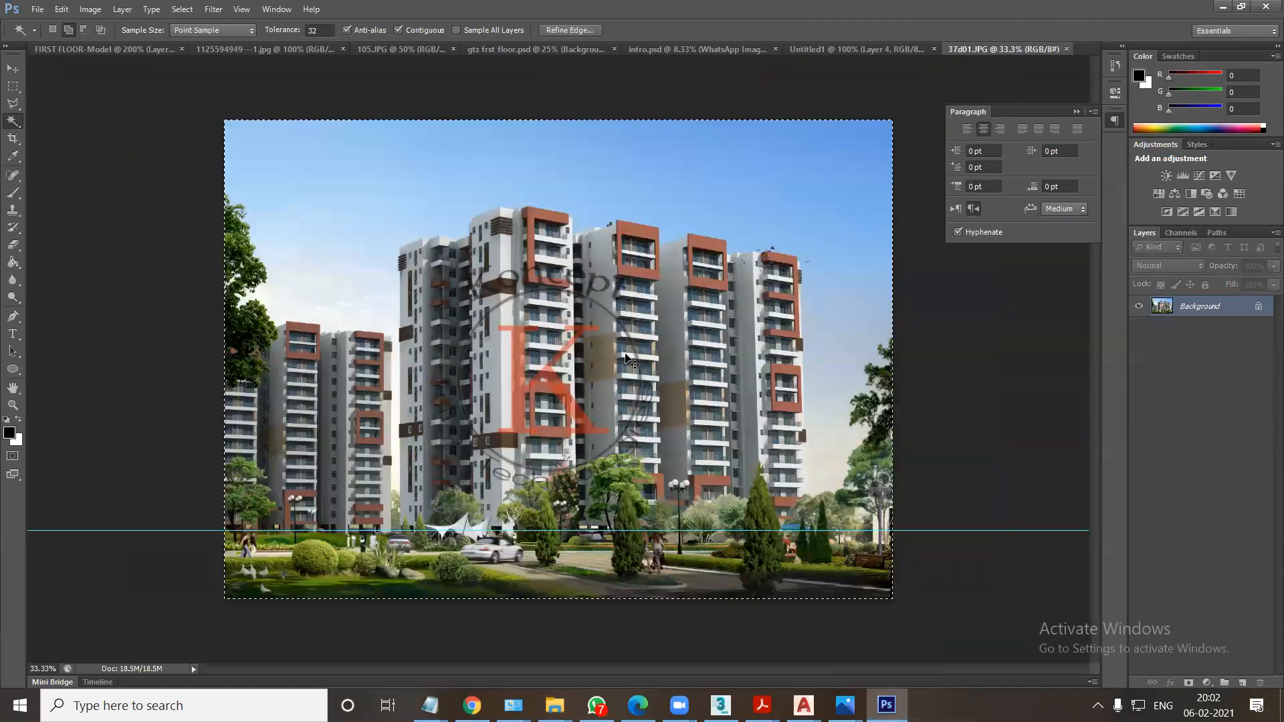
Load the window-pane layer's outline as a selection in Untitled1 and compare it against the temporarily shown render ID and wire color layers.
left_click(846, 49)
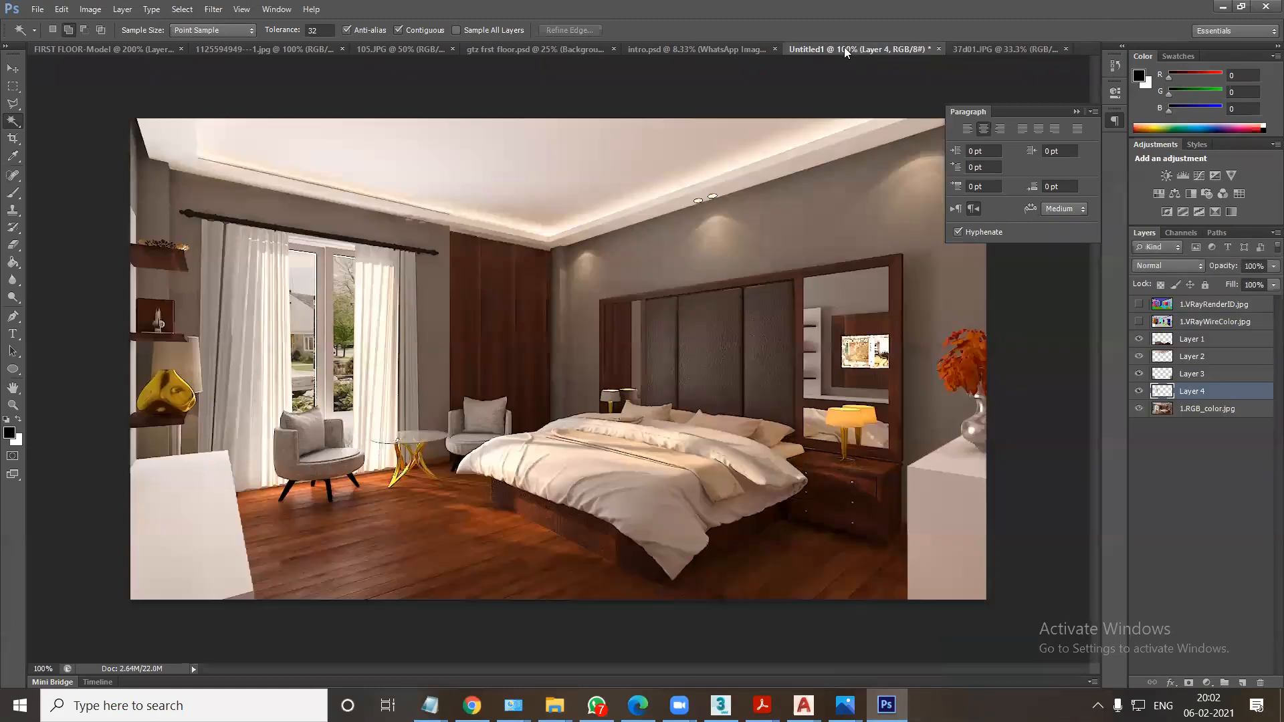
left_click(1164, 391, "ctrl")
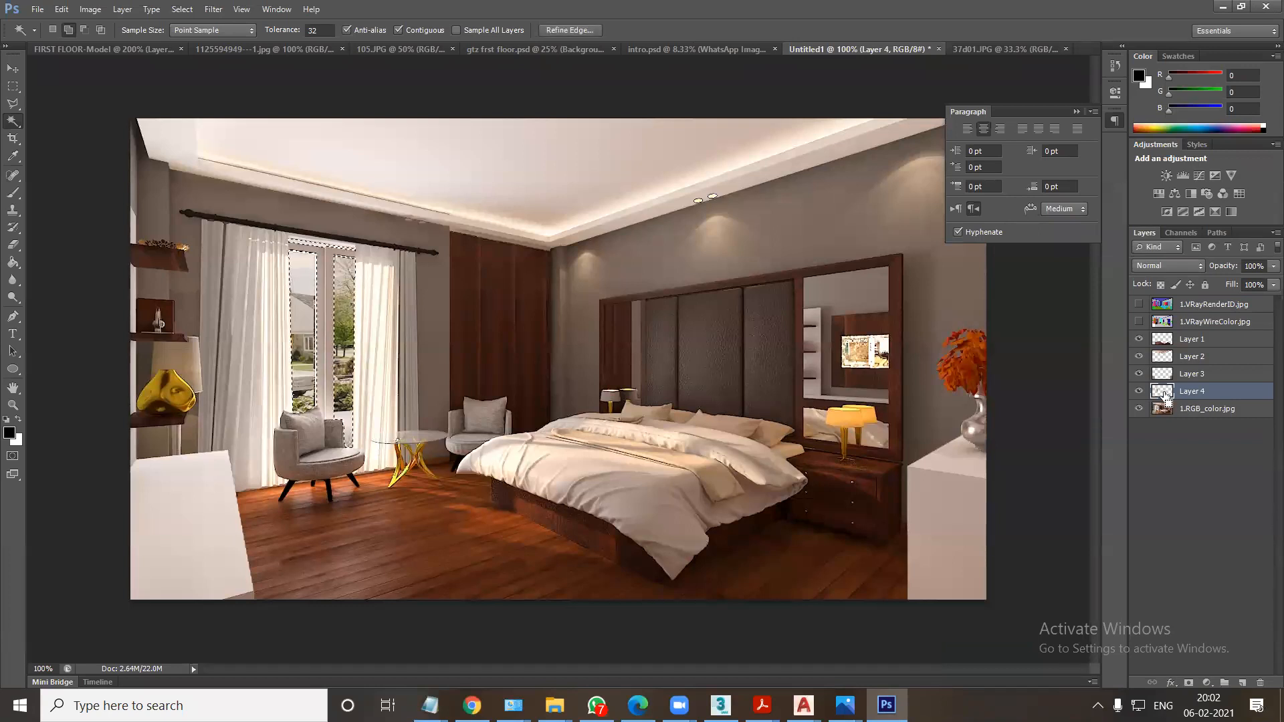
left_click(1139, 321)
left_click(1138, 304)
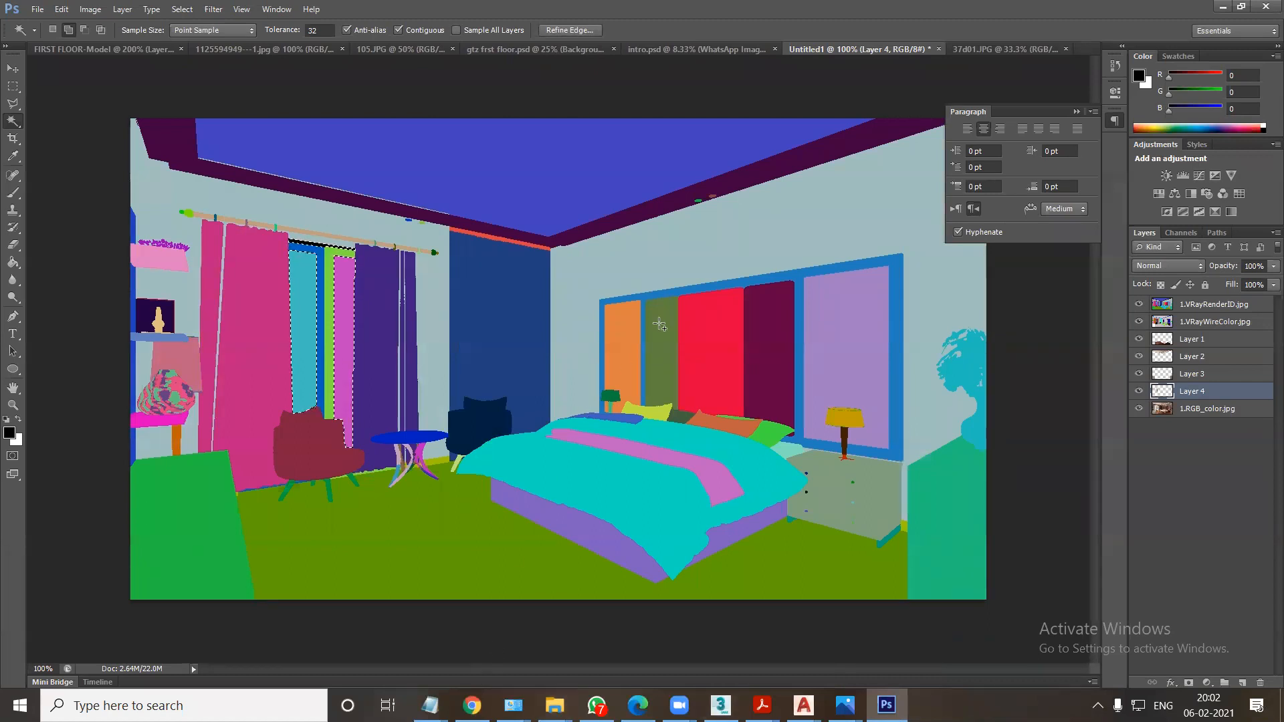
key("ctrl+d")
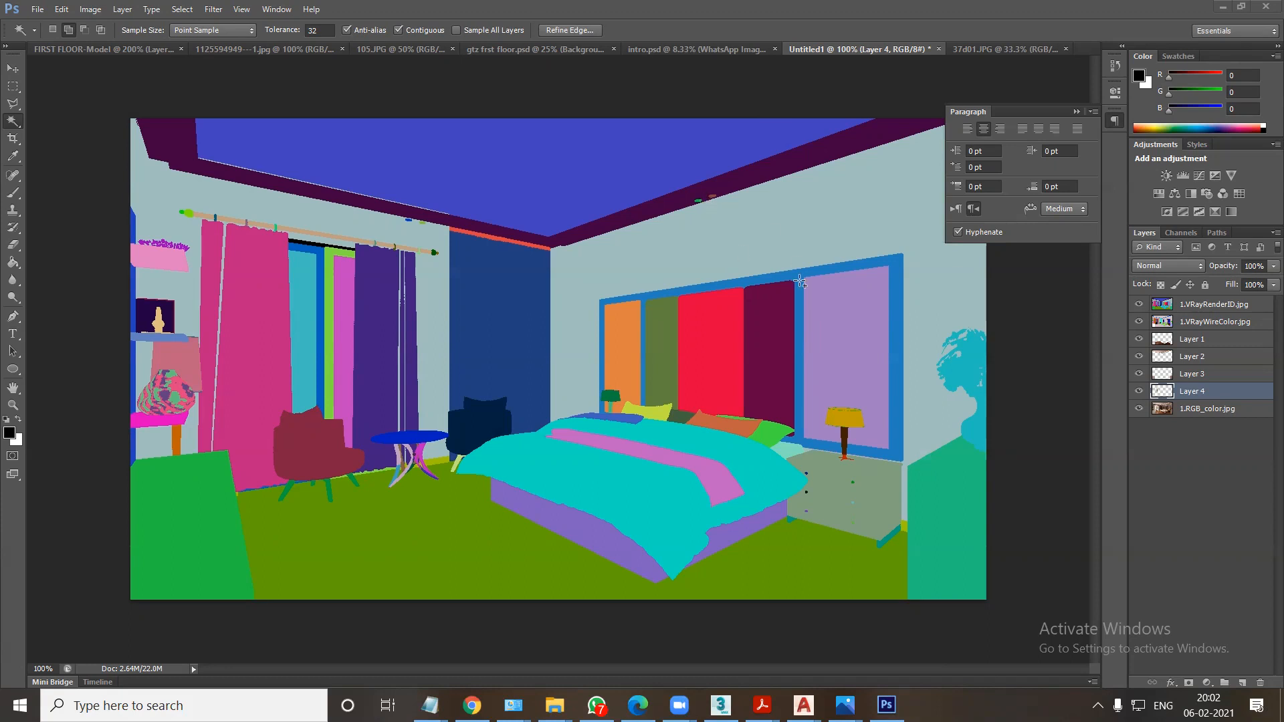
left_click(1138, 304)
left_click(1139, 322)
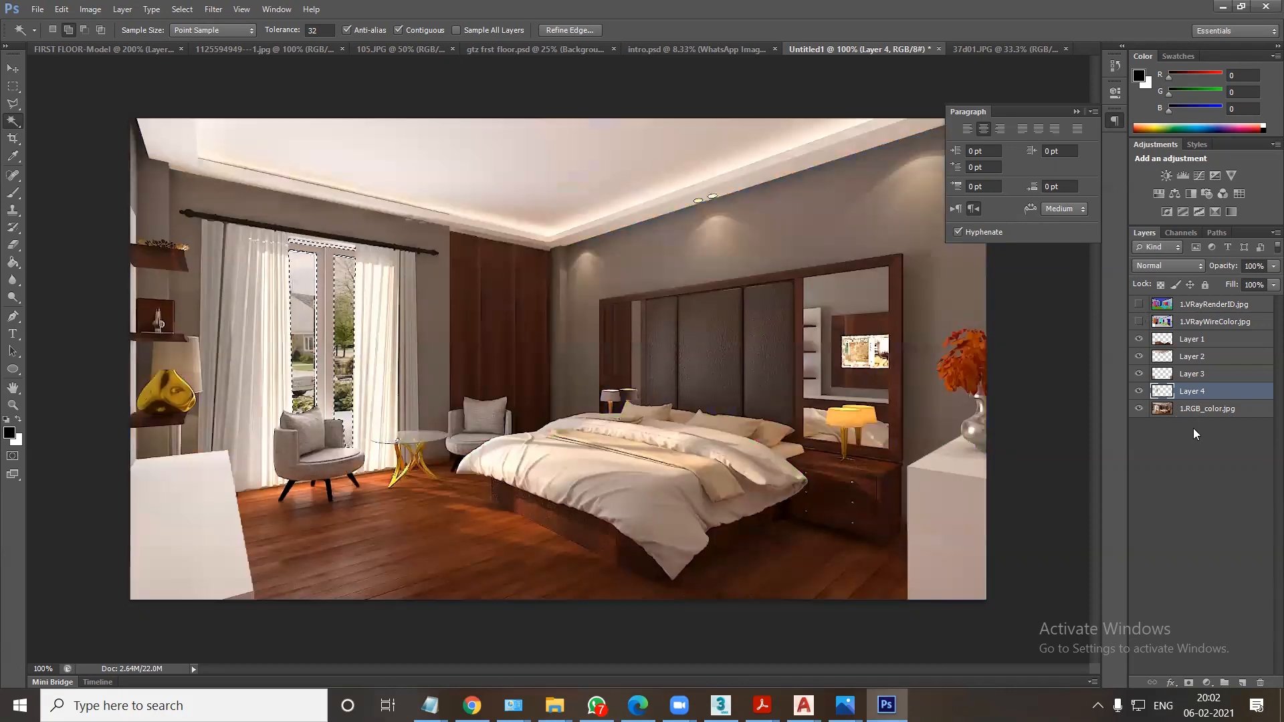
Look through the other open documents, from 37d01.JPG to intro.psd, and return to Untitled1.
left_click(988, 49)
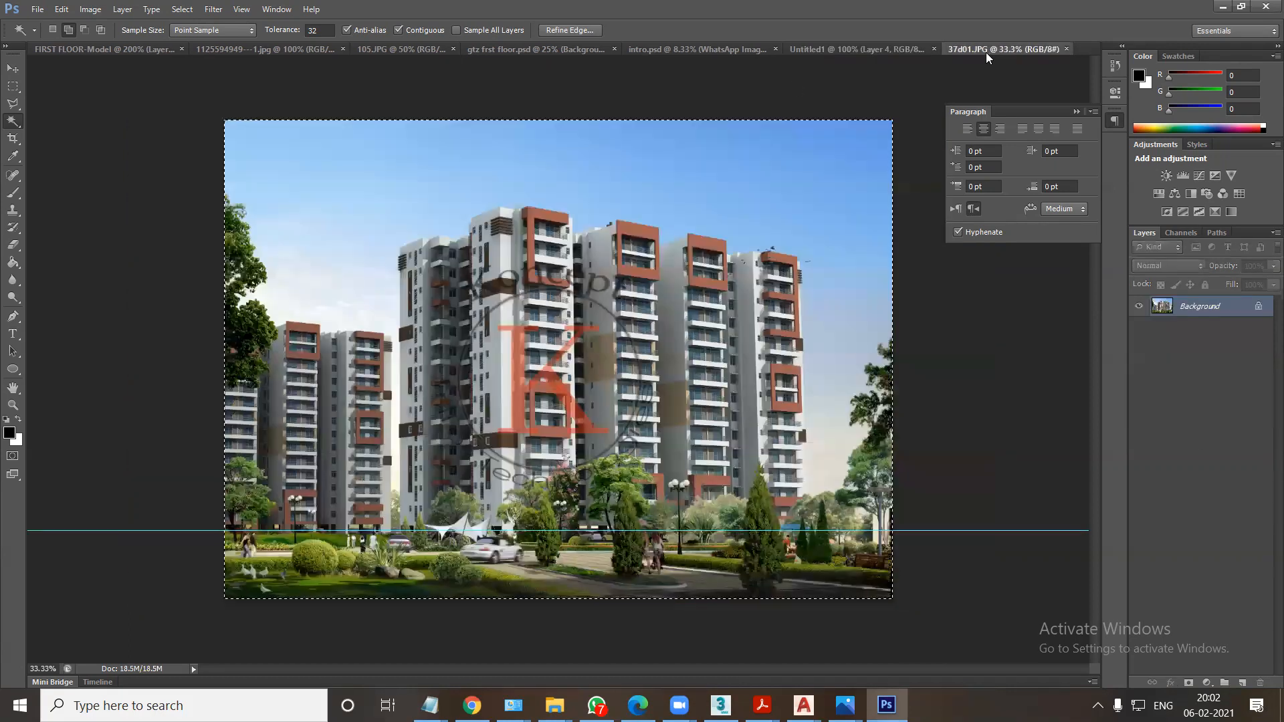
left_click(133, 54)
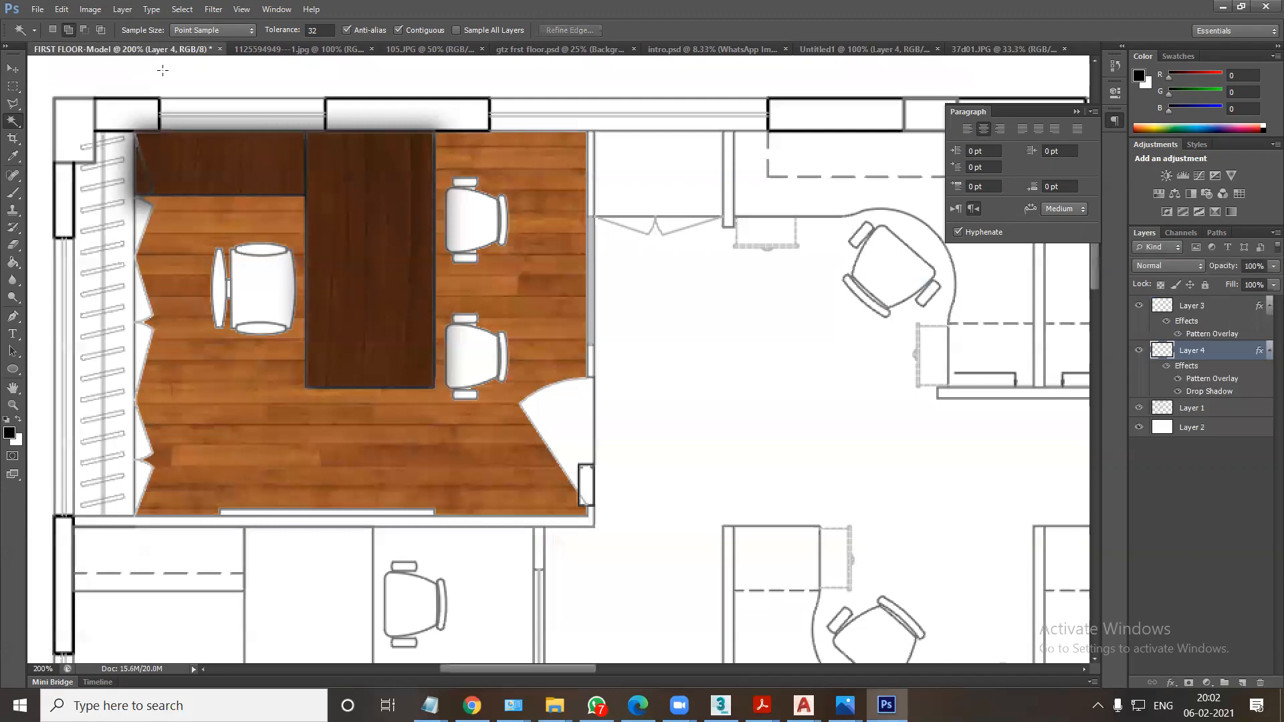
left_click(254, 50)
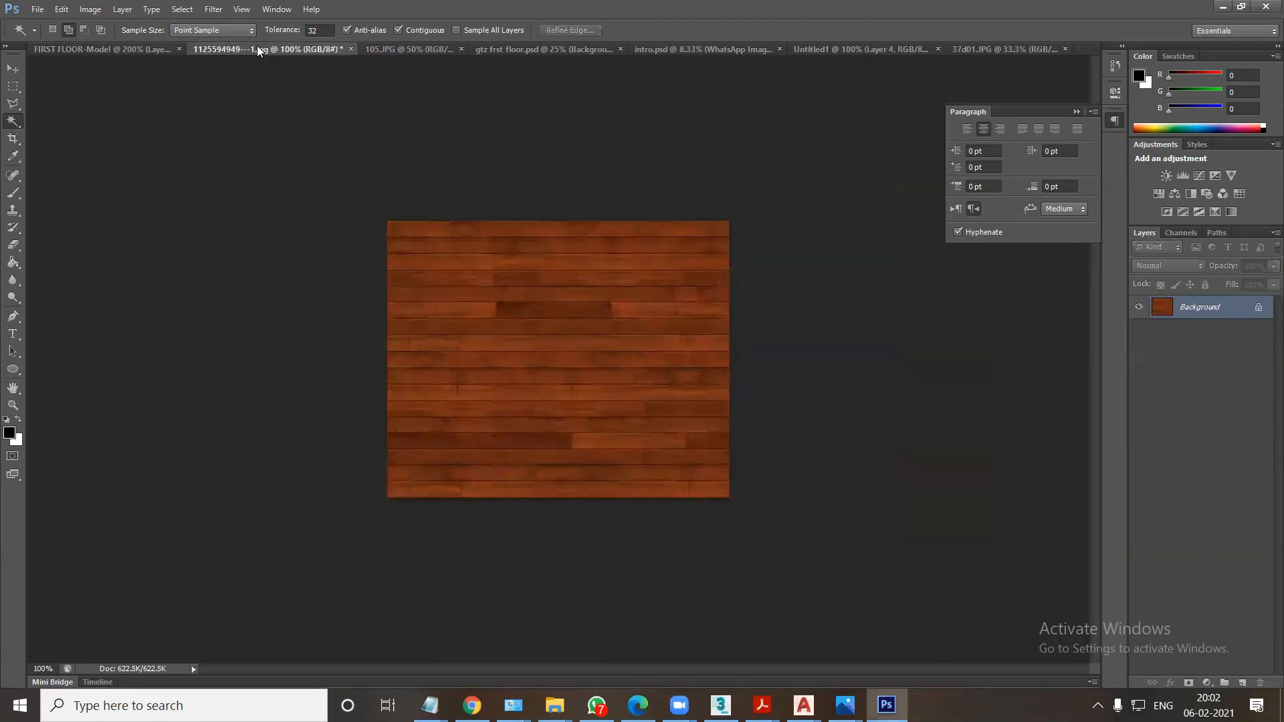
left_click(508, 49)
left_click(718, 47)
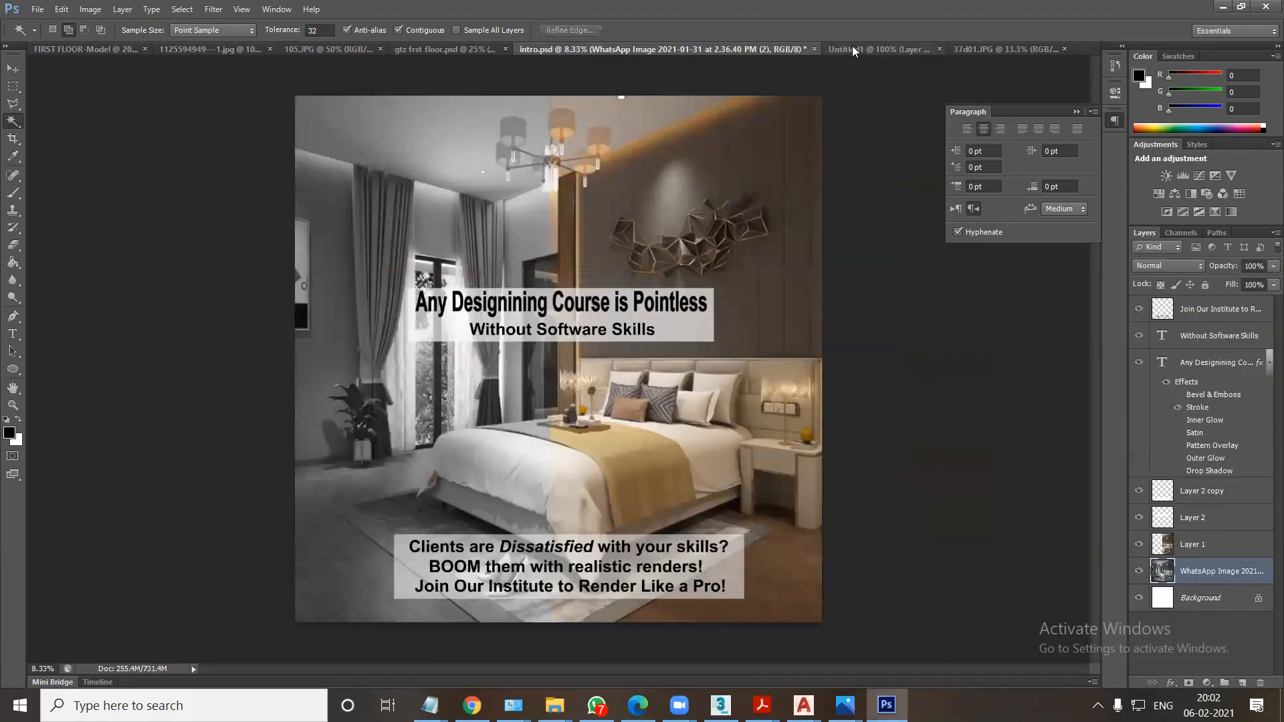
left_click(851, 47)
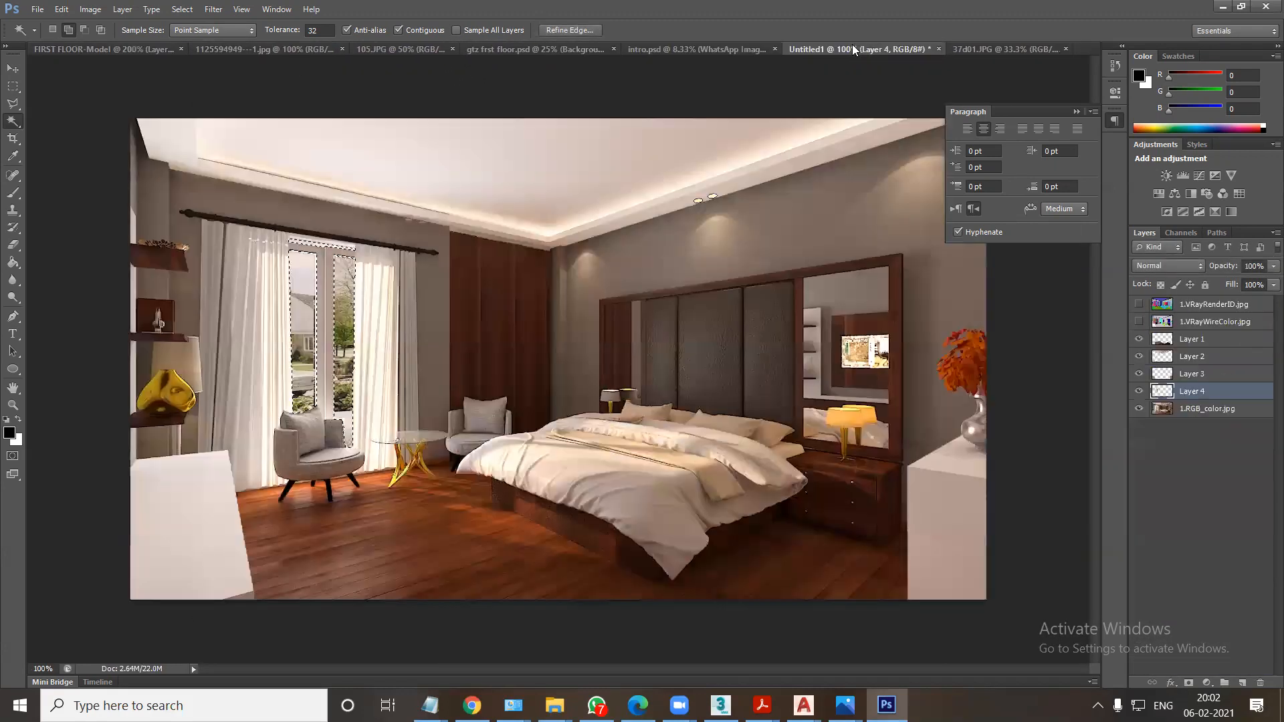
Copy the window panes from 1.RGB_color.jpg to another layer and paste the apartment image into the pane selection as a masked layer.
left_click(1187, 410)
key("ctrl+j")
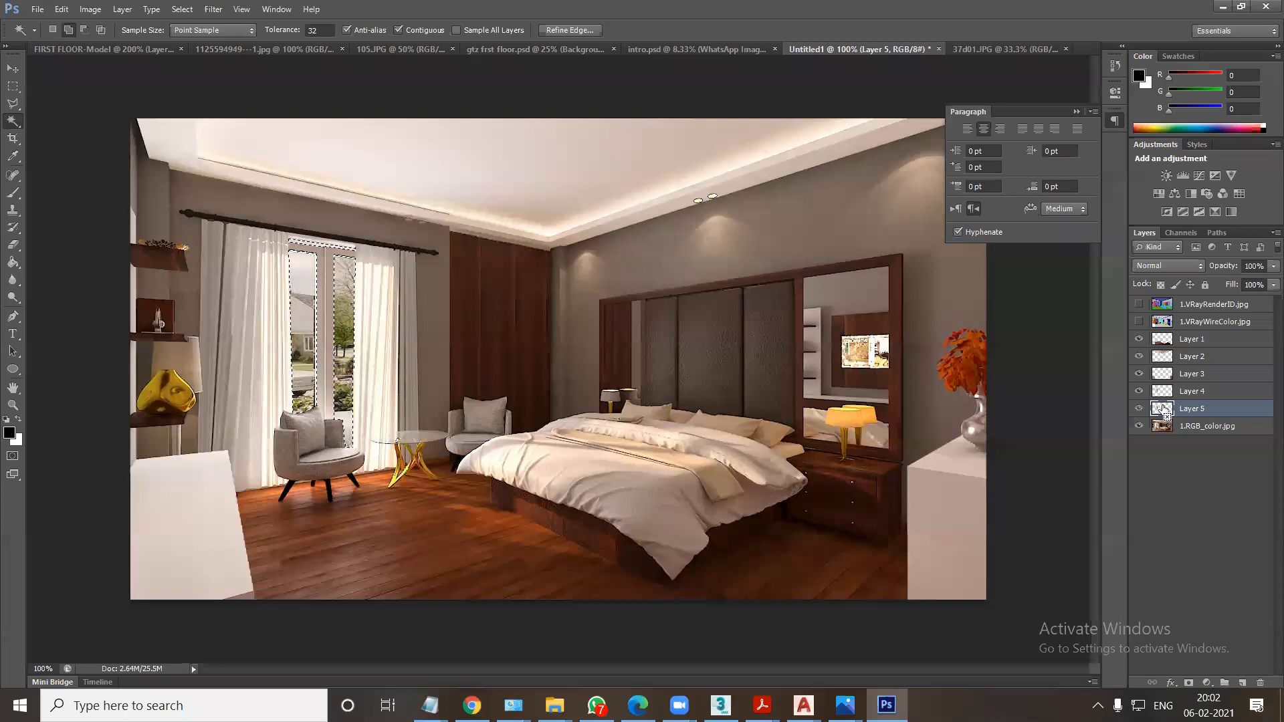
key("ctrl+shift+alt+v")
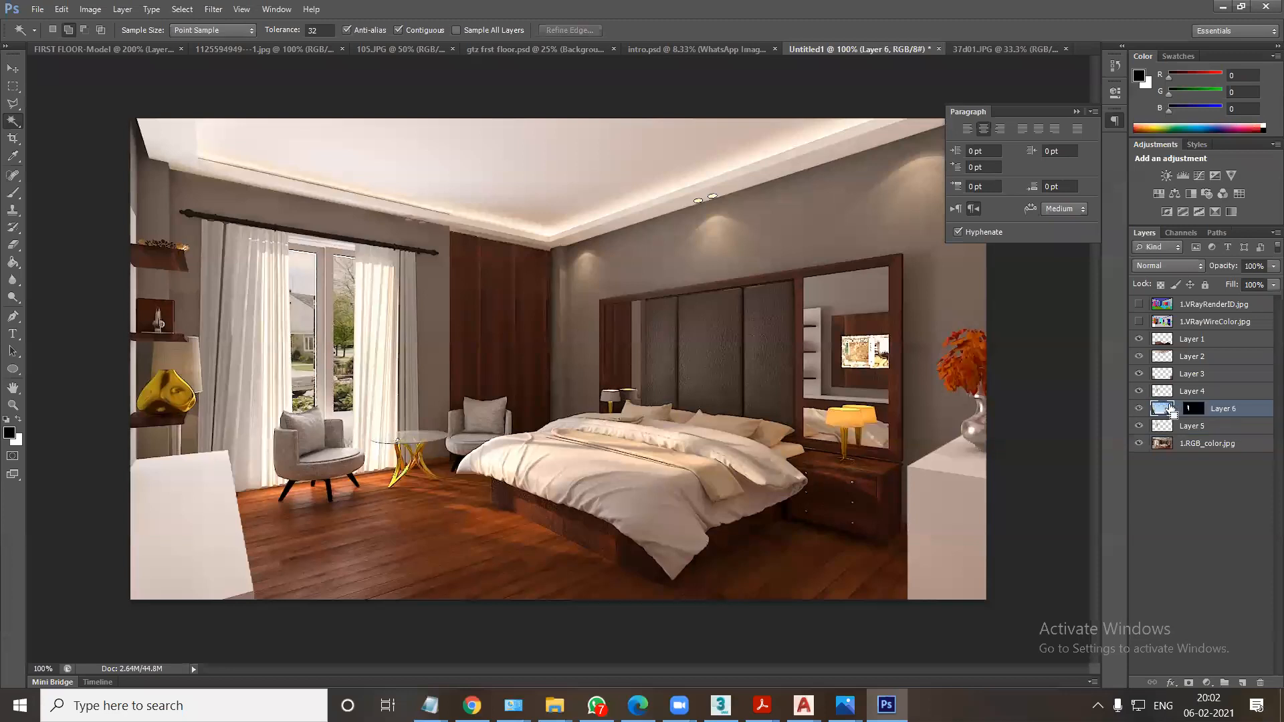
Raise the masked apartment layer above Layer 1 and shift its image so the buildings show through the window panes.
key("ctrl+bracketright")
key("ctrl+bracketright")
key("ctrl+bracketright")
key("ctrl+bracketright")
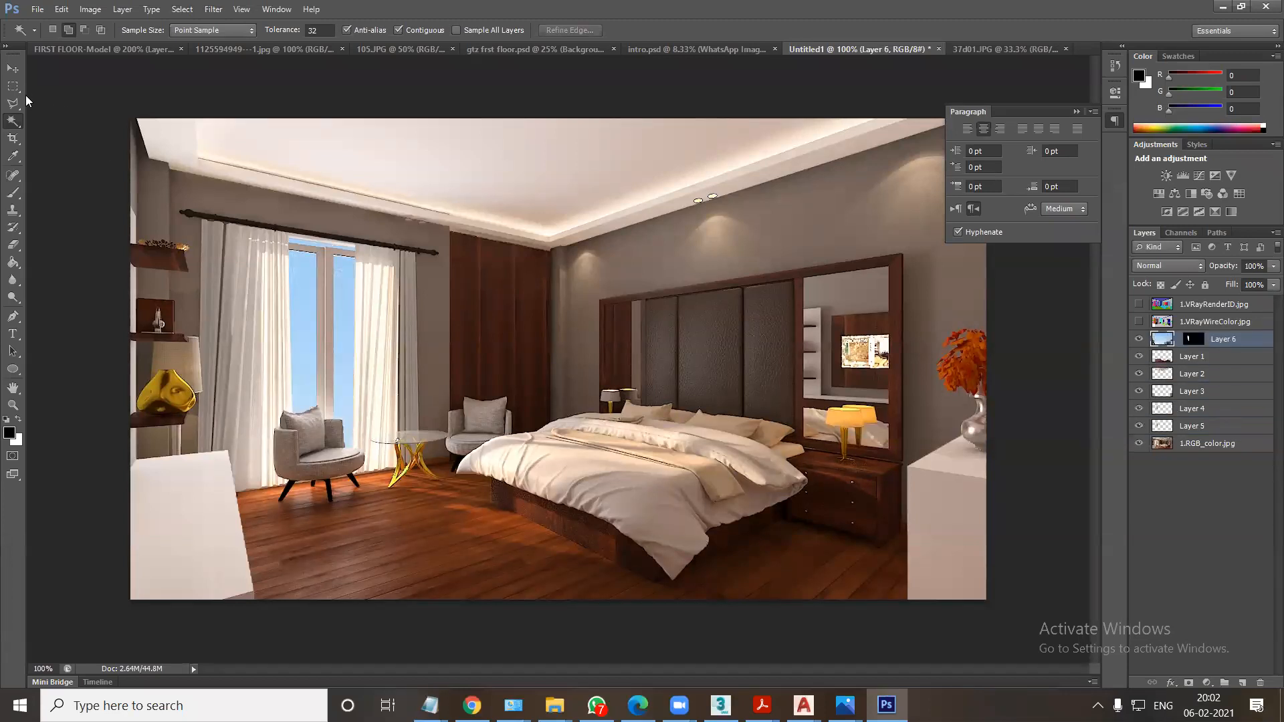
key("v")
left_click_drag(317, 347, 246, 318)
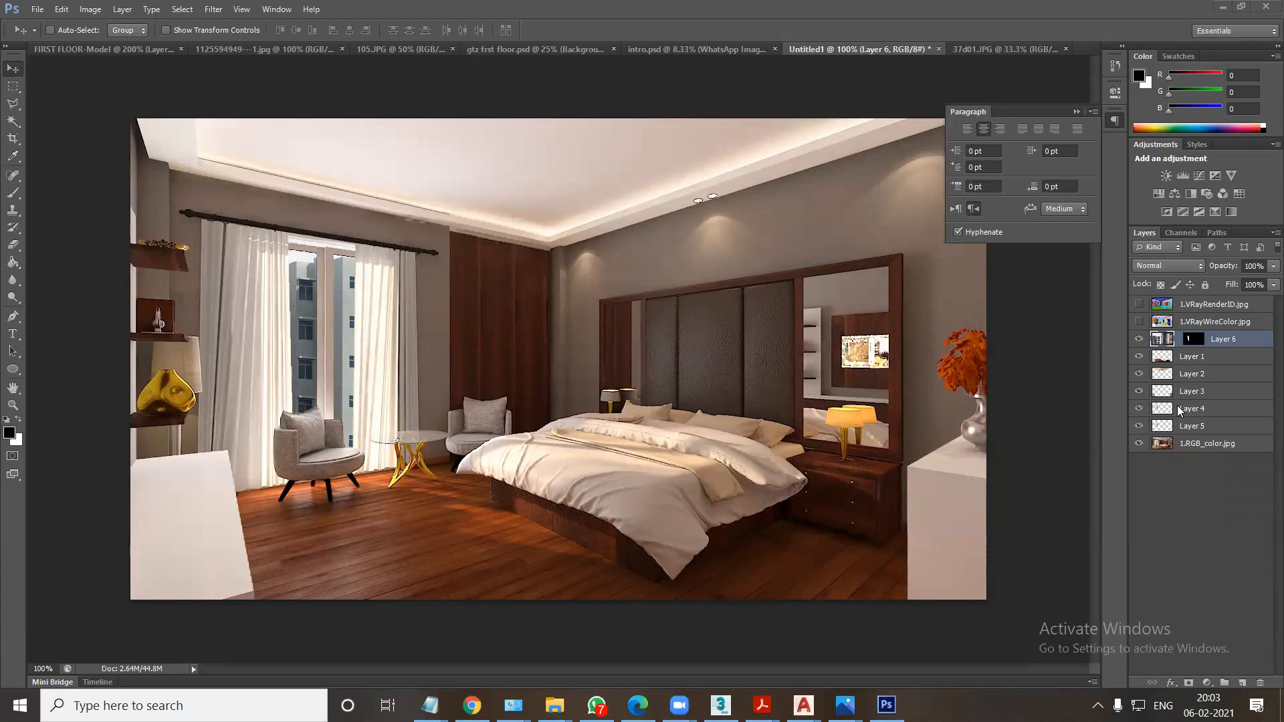
Place the lensflare0 image from the Edifying > SPARKELS > SPARKELS folder on drive D into the bedroom document at its original size.
mouse_move(554, 705)
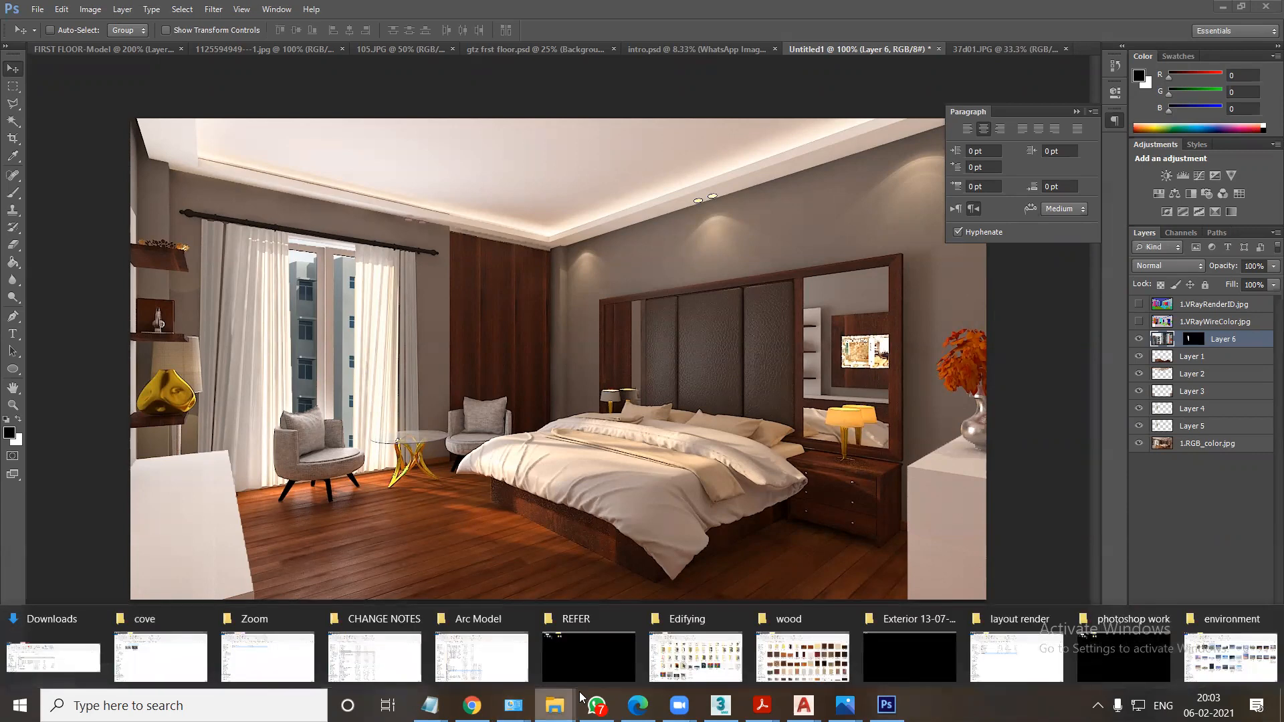
left_click(1264, 639)
left_click(97, 606)
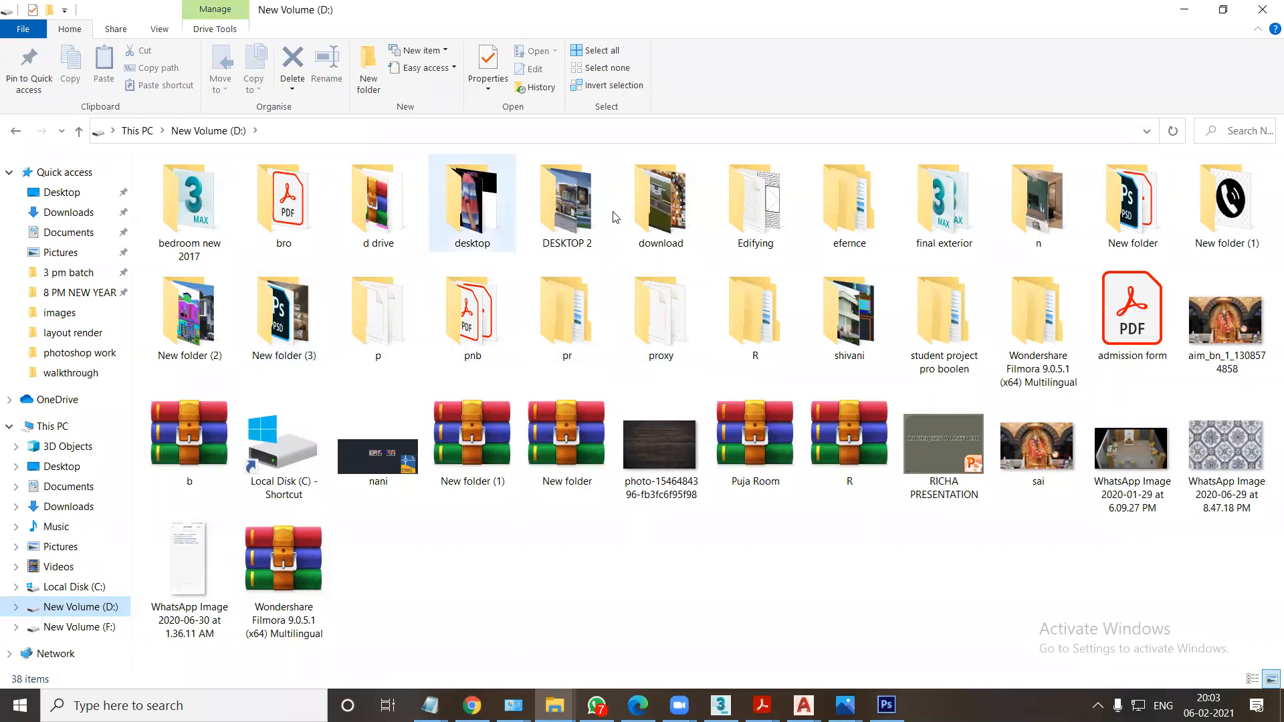
double_click(732, 211)
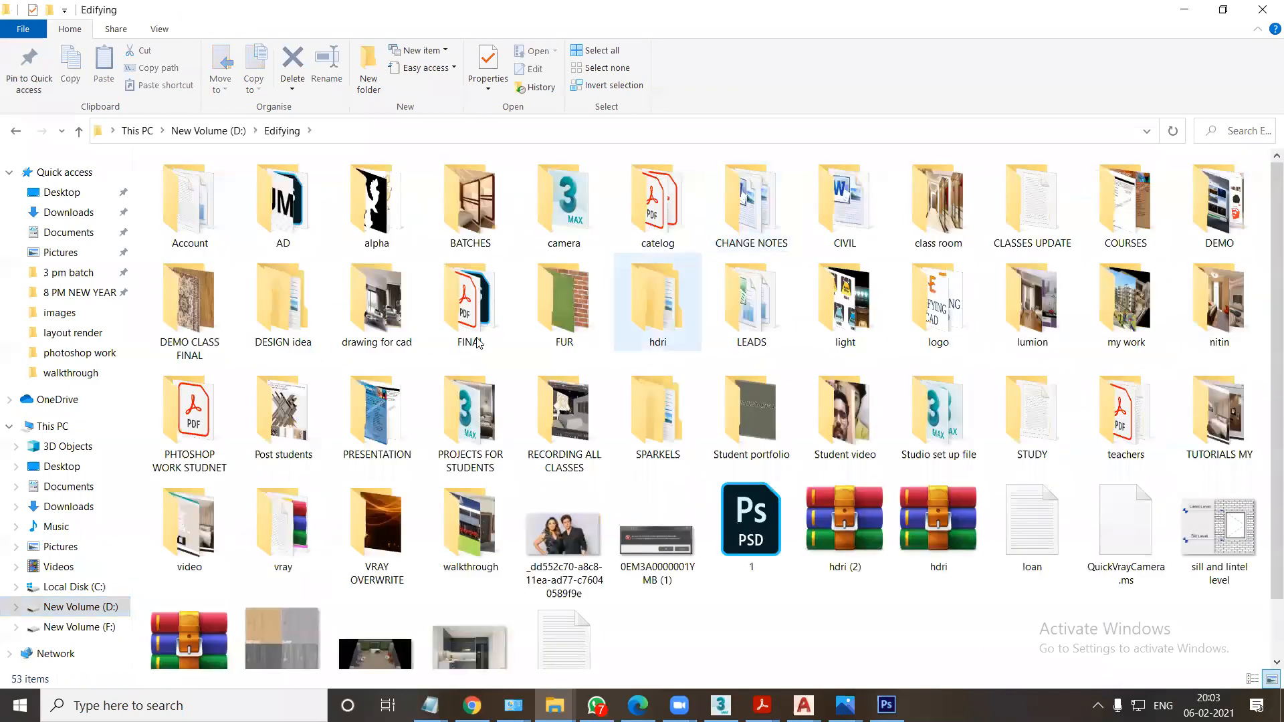
left_click(369, 344)
key("s")
double_click(670, 433)
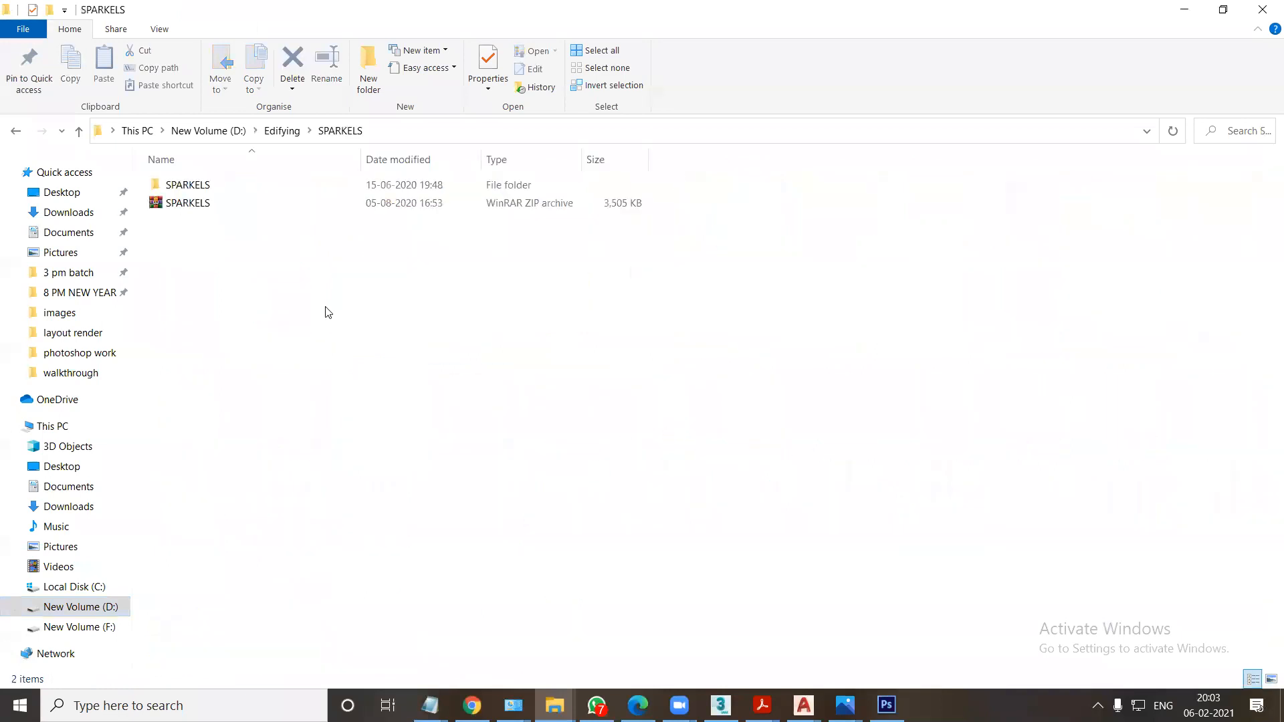
double_click(197, 186)
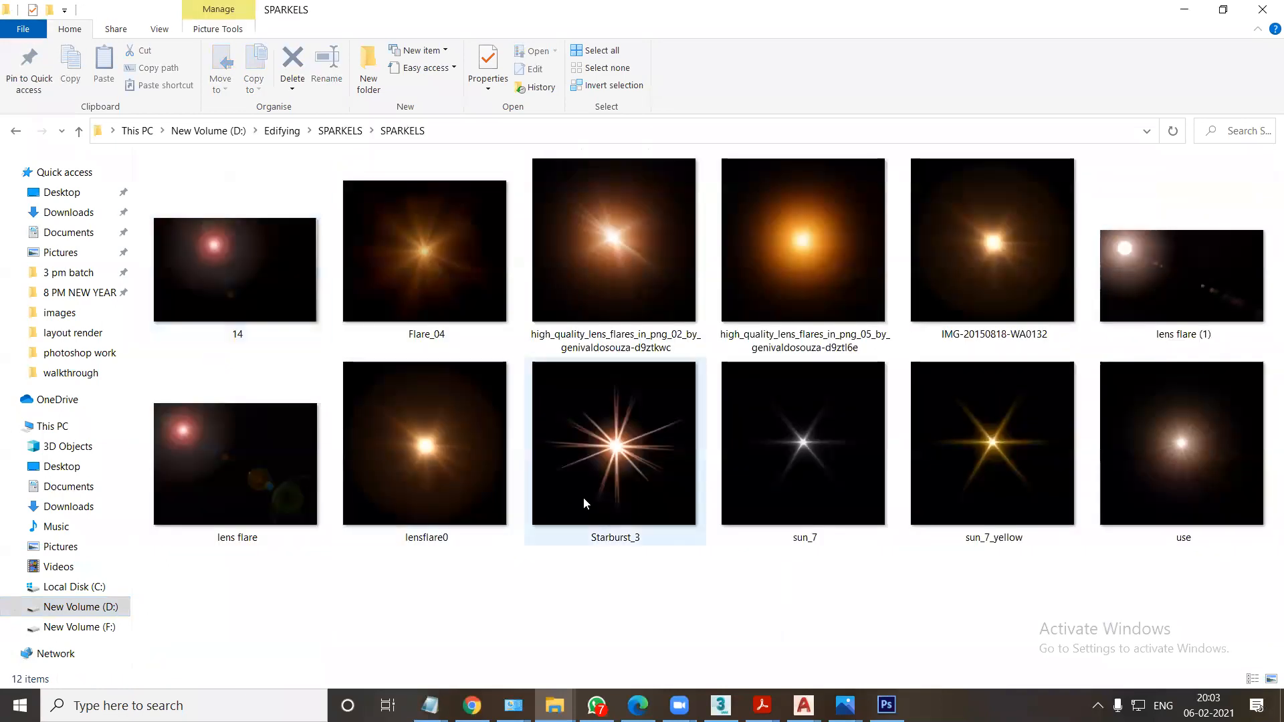
left_click_drag(427, 490, 695, 211)
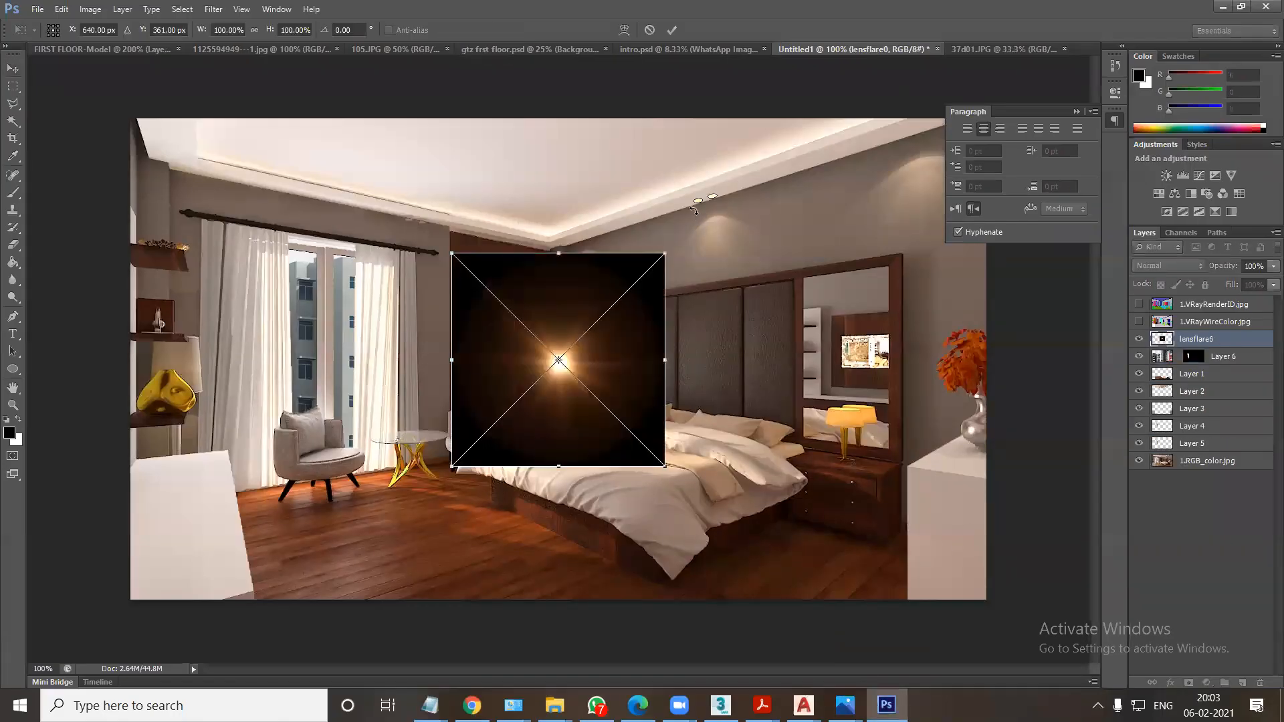
key("Return")
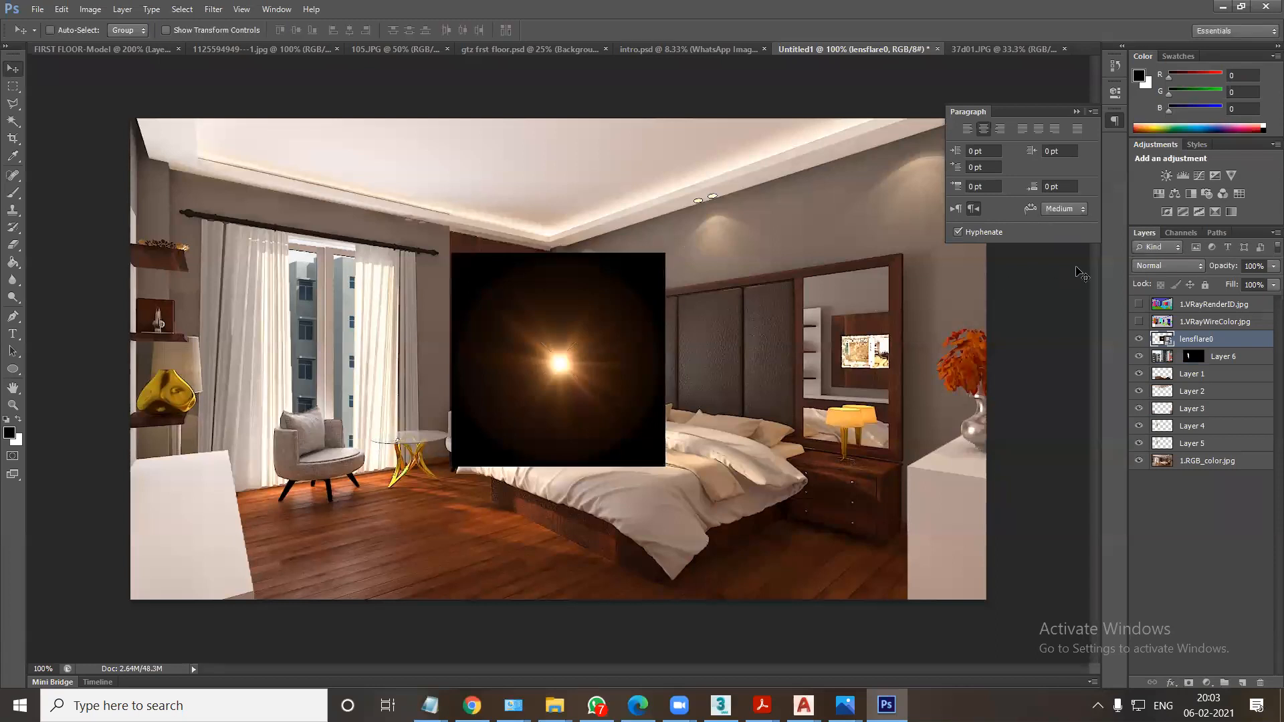
Set the lens flare layer to Screen blending, move it onto the spotlight above the headboard and scale it down to fit the lamp.
left_click(1144, 267)
left_click(1150, 412)
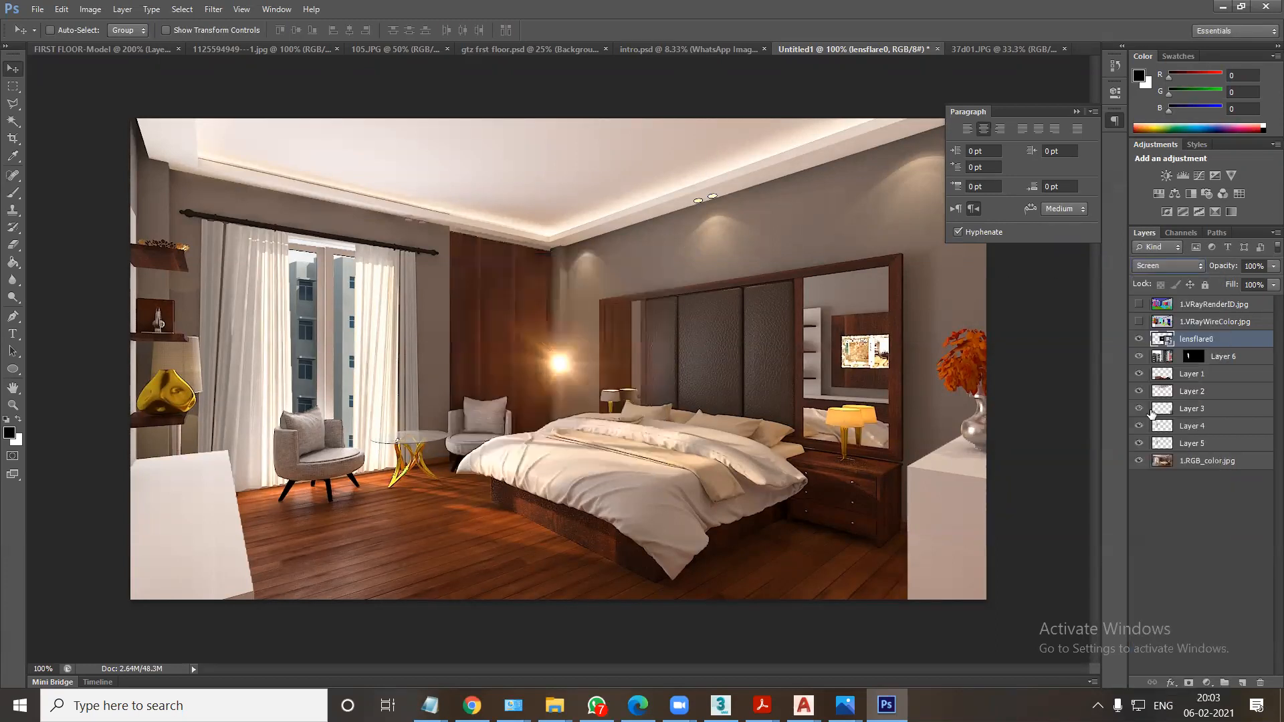
left_click_drag(560, 379, 699, 202)
key("ctrl+t")
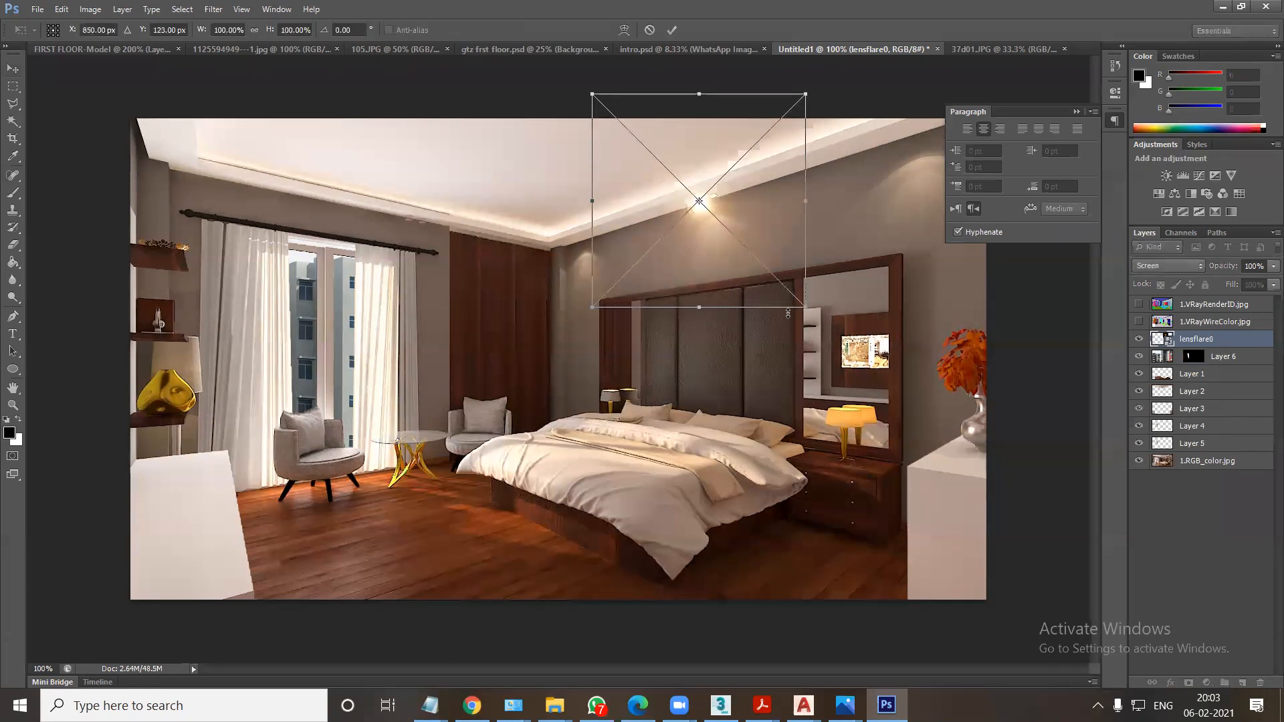
left_click_drag(802, 312, 725, 247)
double_click(697, 214)
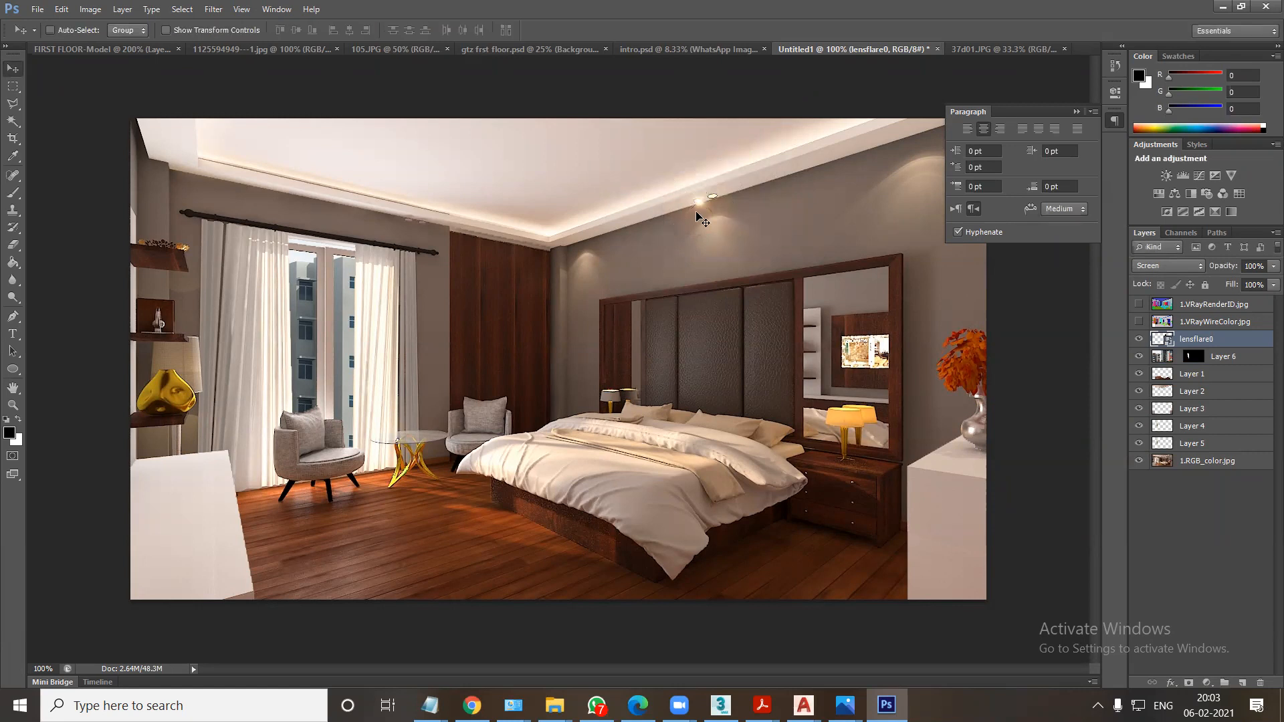
Duplicate the lens flare five times, placing copies on the second headboard spotlight, the pair above the curtain and both outer ceiling corners.
left_click_drag(696, 205, 176, 160)
key("ctrl+j")
key("ctrl+minus")
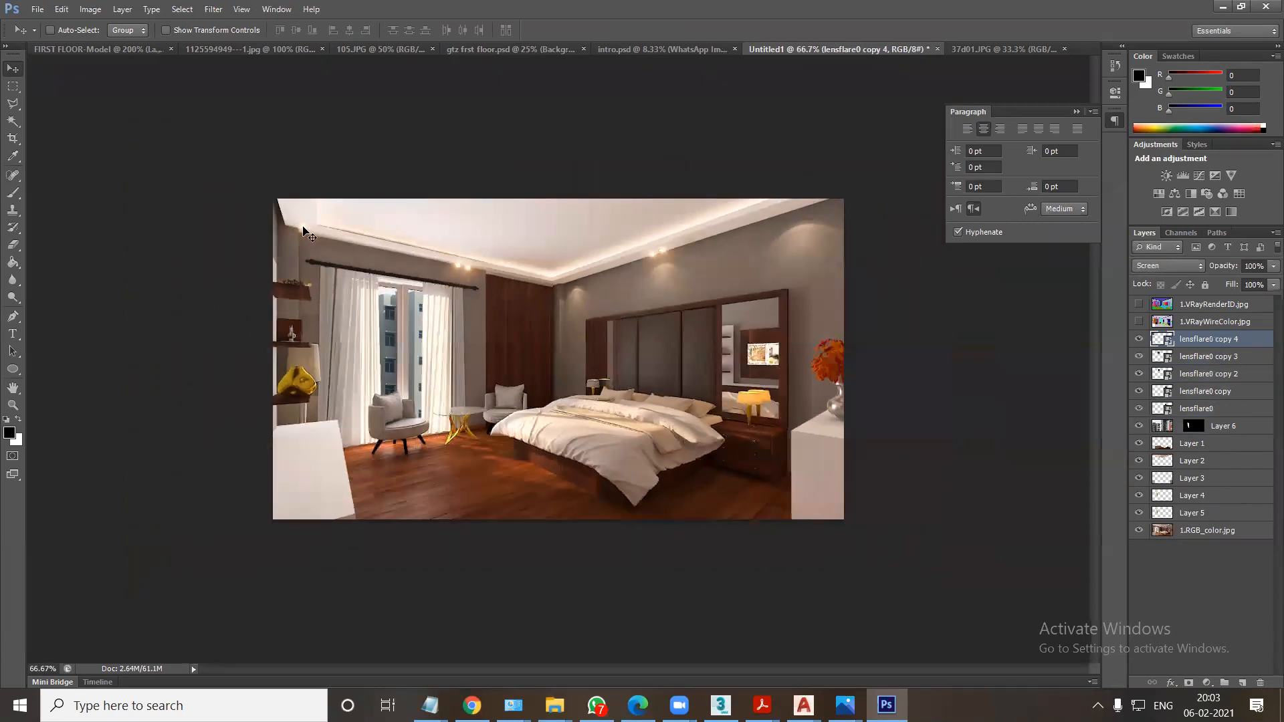
left_click_drag(304, 230, 797, 207)
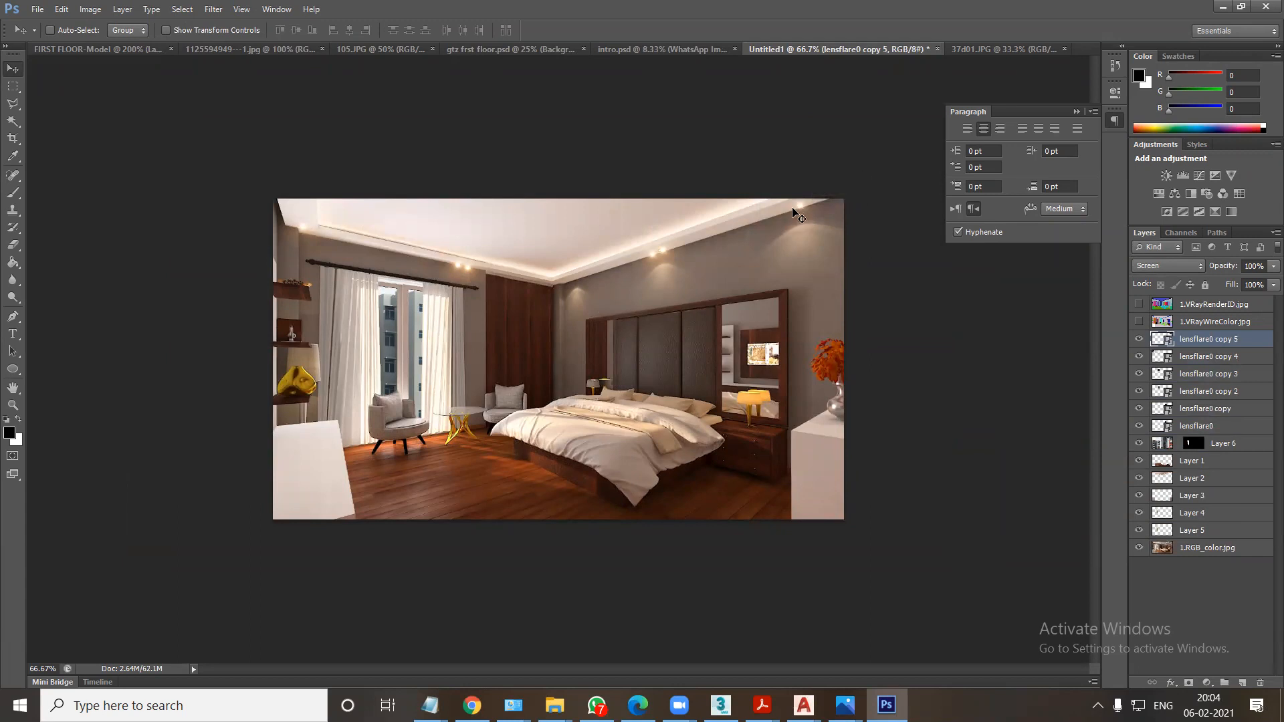
key("ctrl+plus")
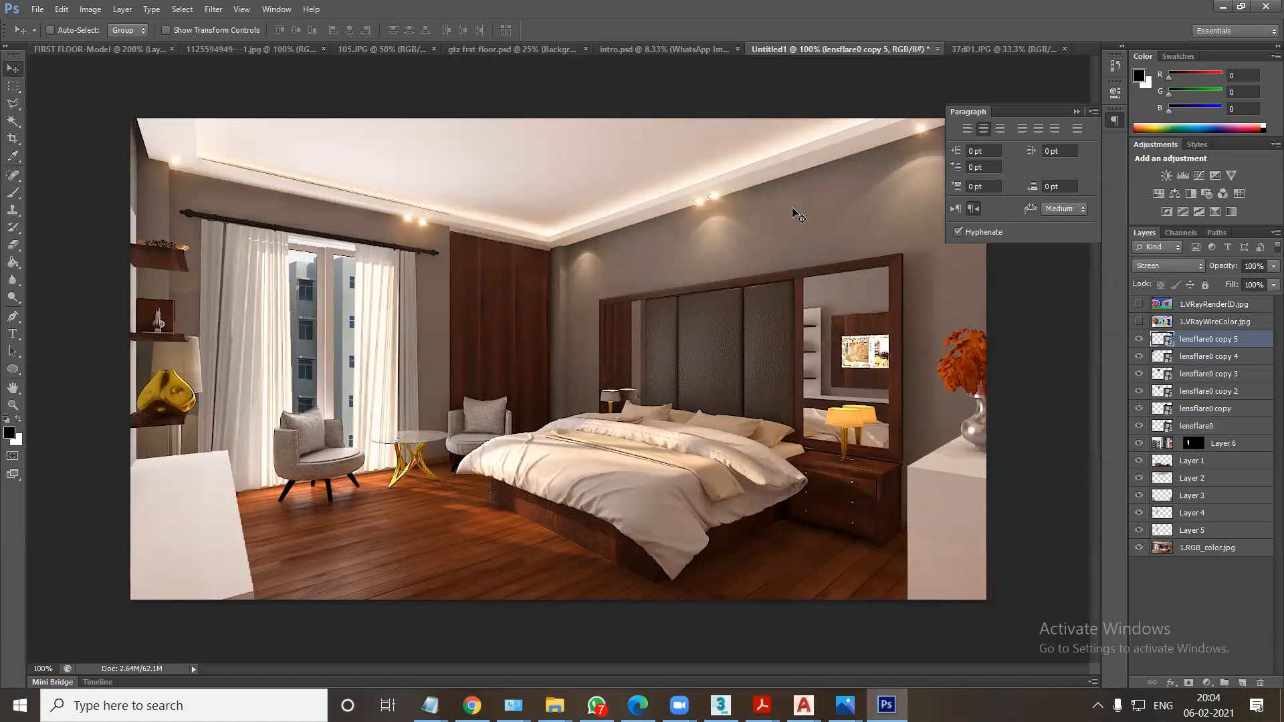
Open the EXT.jpg house render from the FGH folder on the desktop as a new Photoshop document.
left_click(990, 46)
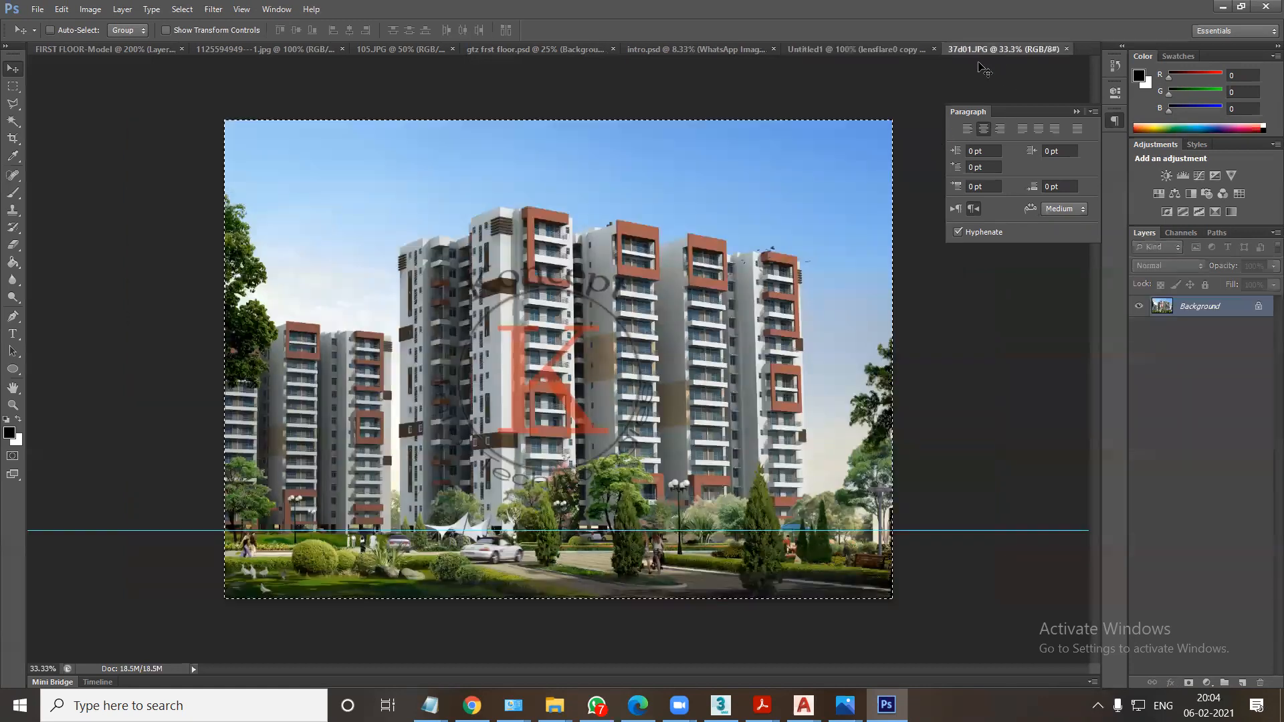
key("super+d")
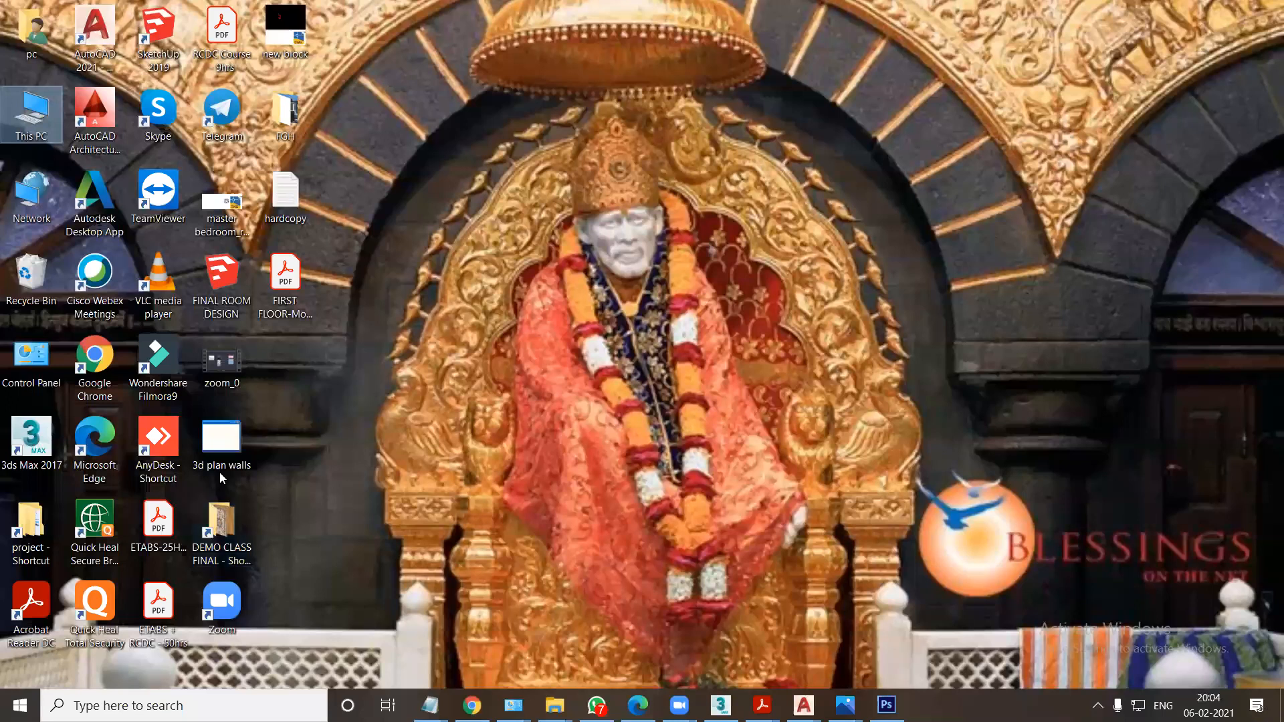
double_click(286, 113)
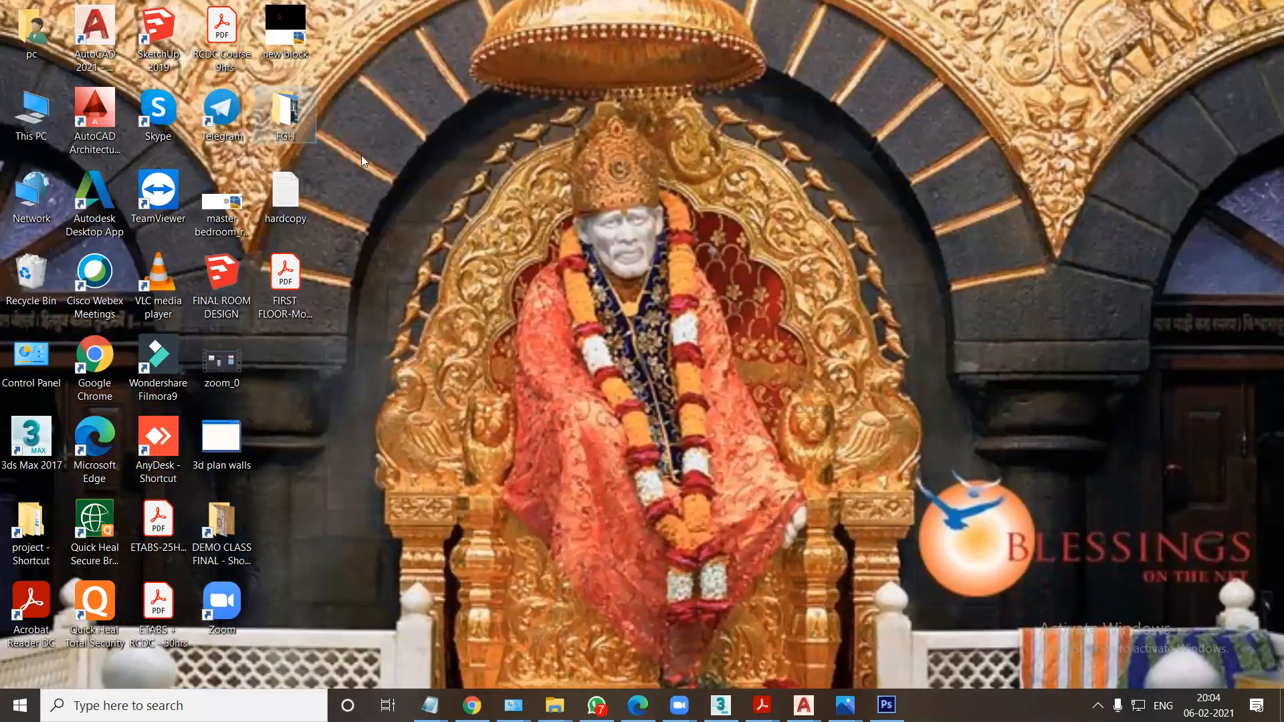
left_click_drag(560, 232, 1081, 56)
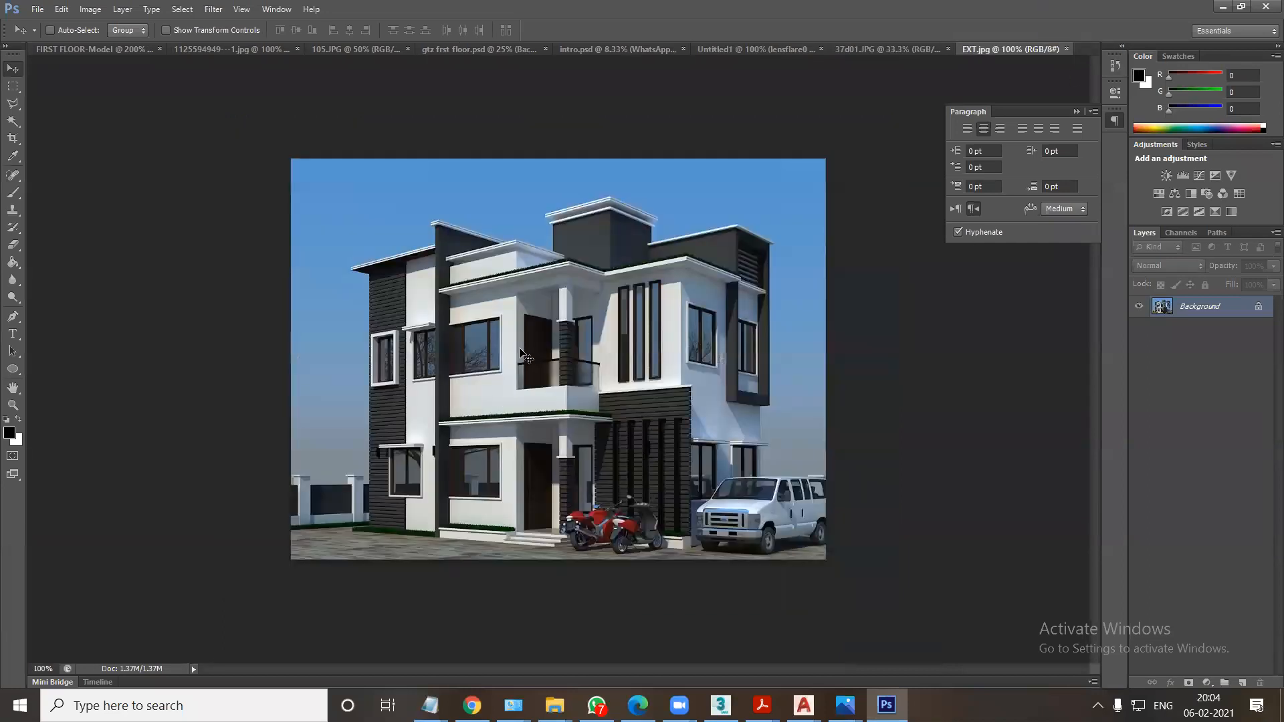
View the finished house reference image from the Exterior 13-07-2019 (Day) folder in DEMO CLASS FINAL.
key("super+d")
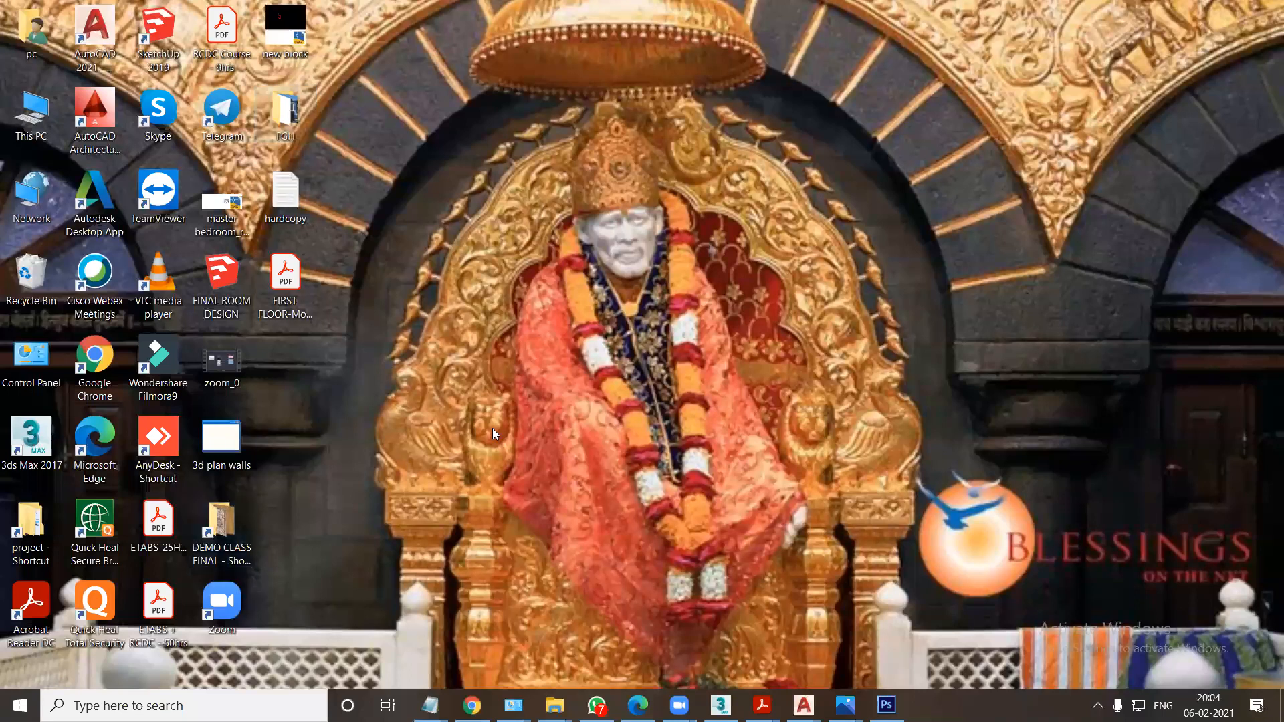
key("alt+Tab")
double_click(485, 227)
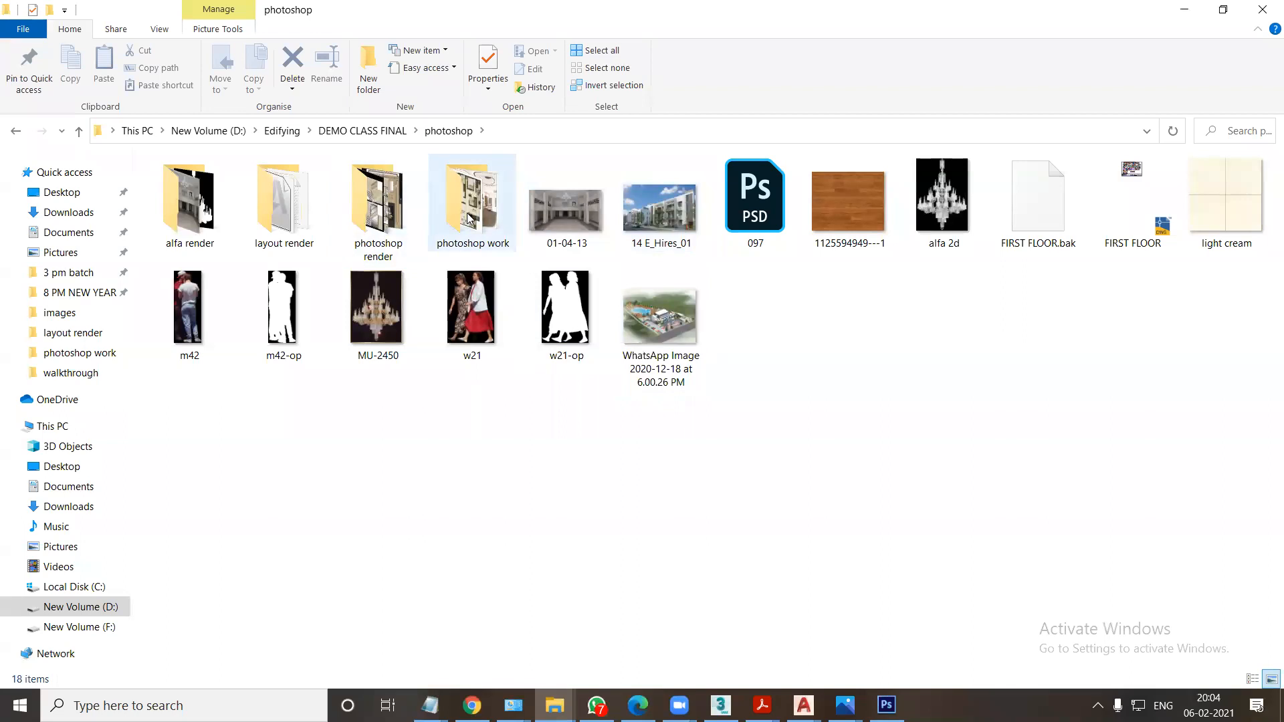
left_click(17, 134)
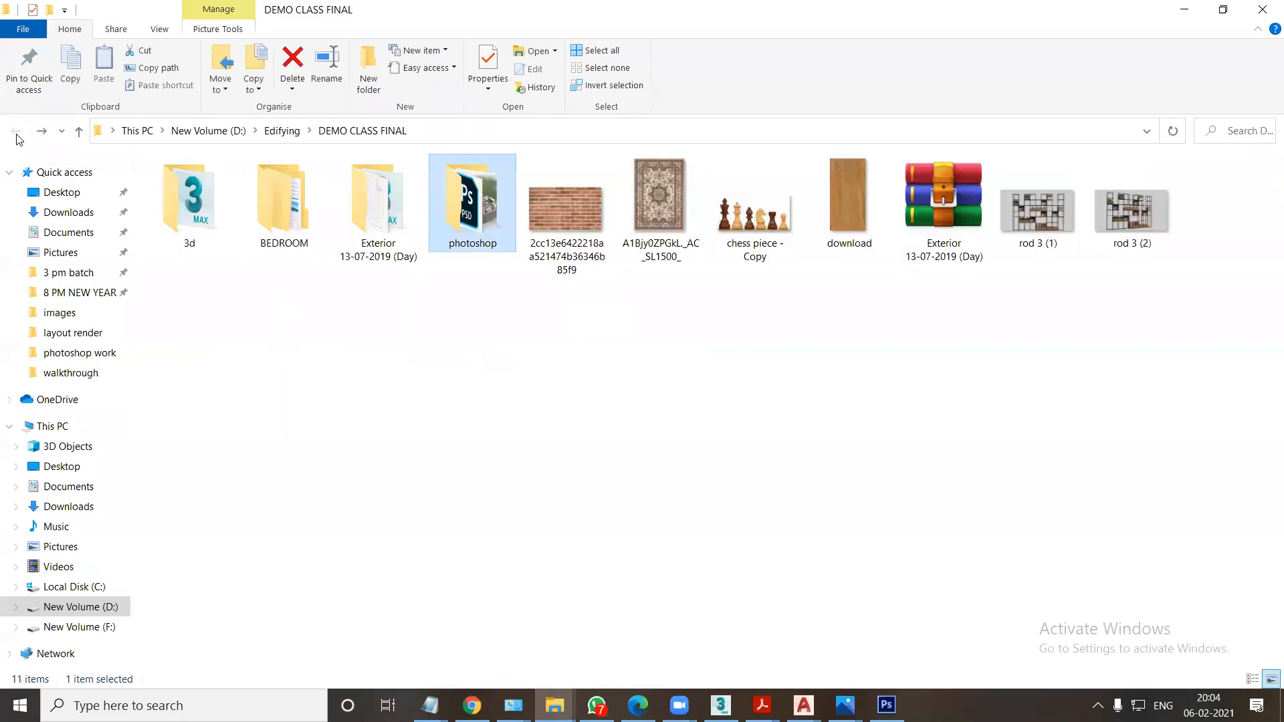
double_click(379, 213)
left_click(479, 240)
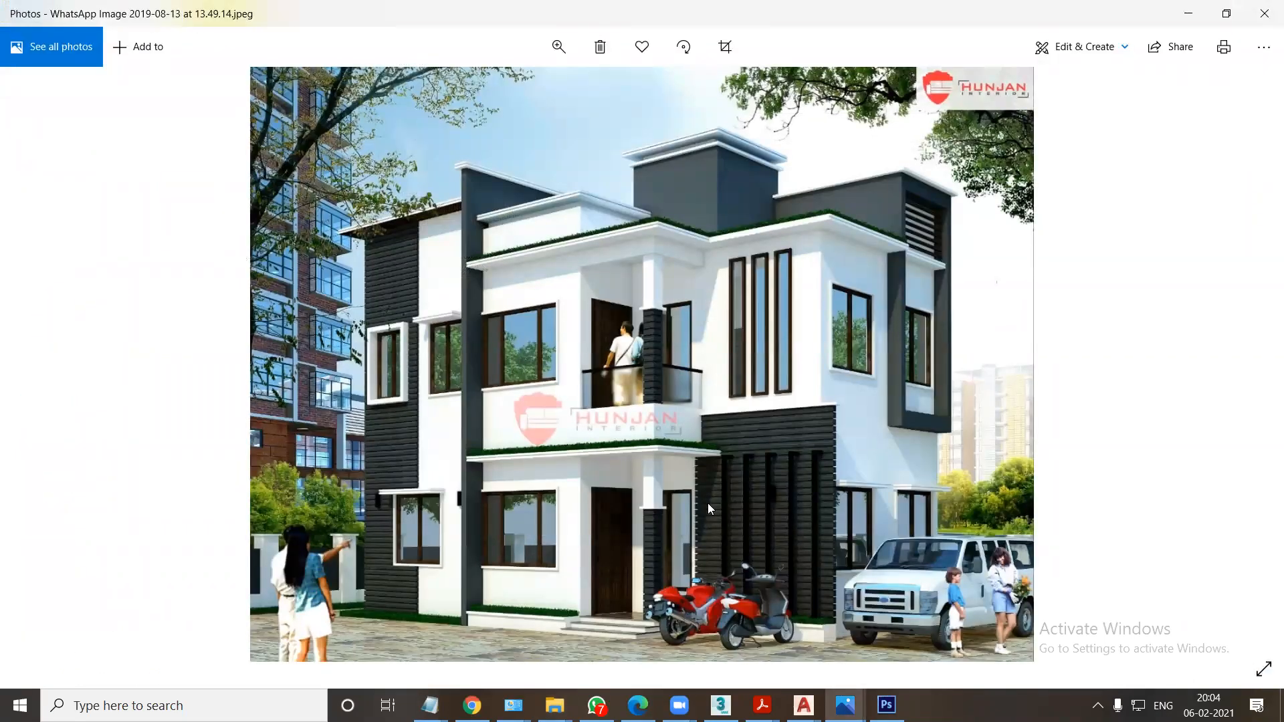
In Photoshop, unlock the house background as Layer 0 and brighten it with a Curves point at input 110, output 160.
left_click(886, 704)
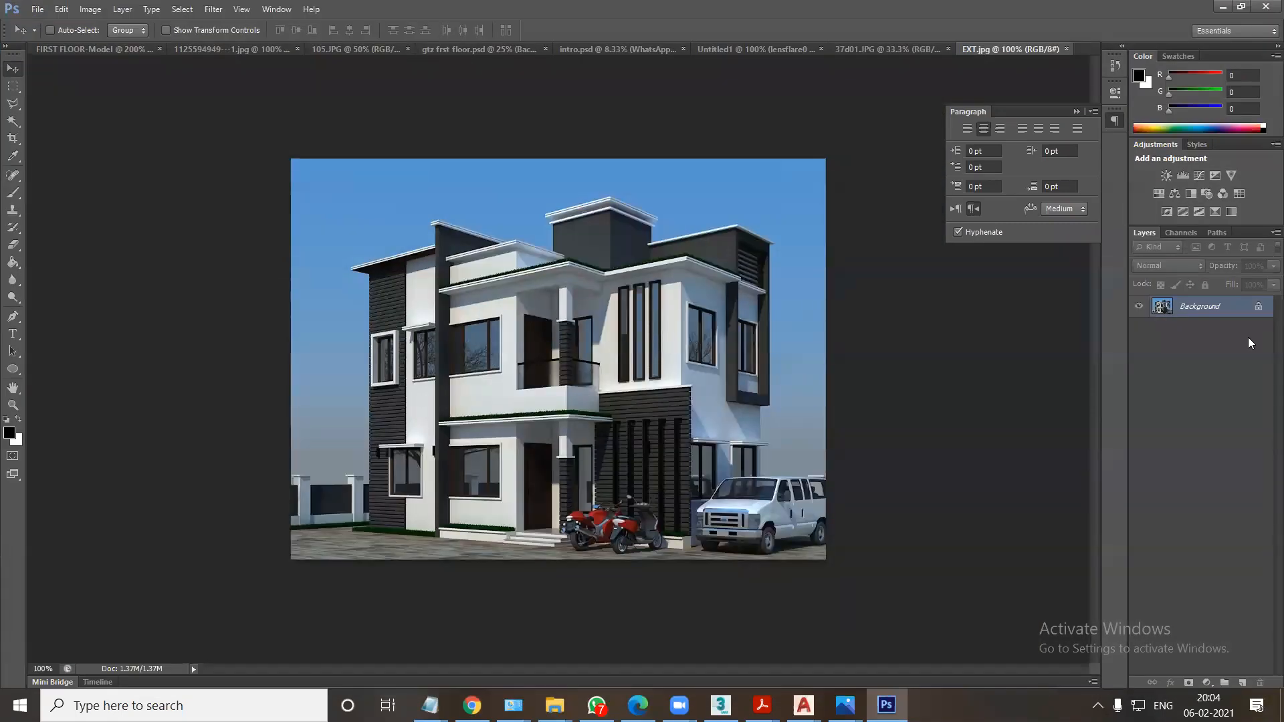
double_click(1212, 308)
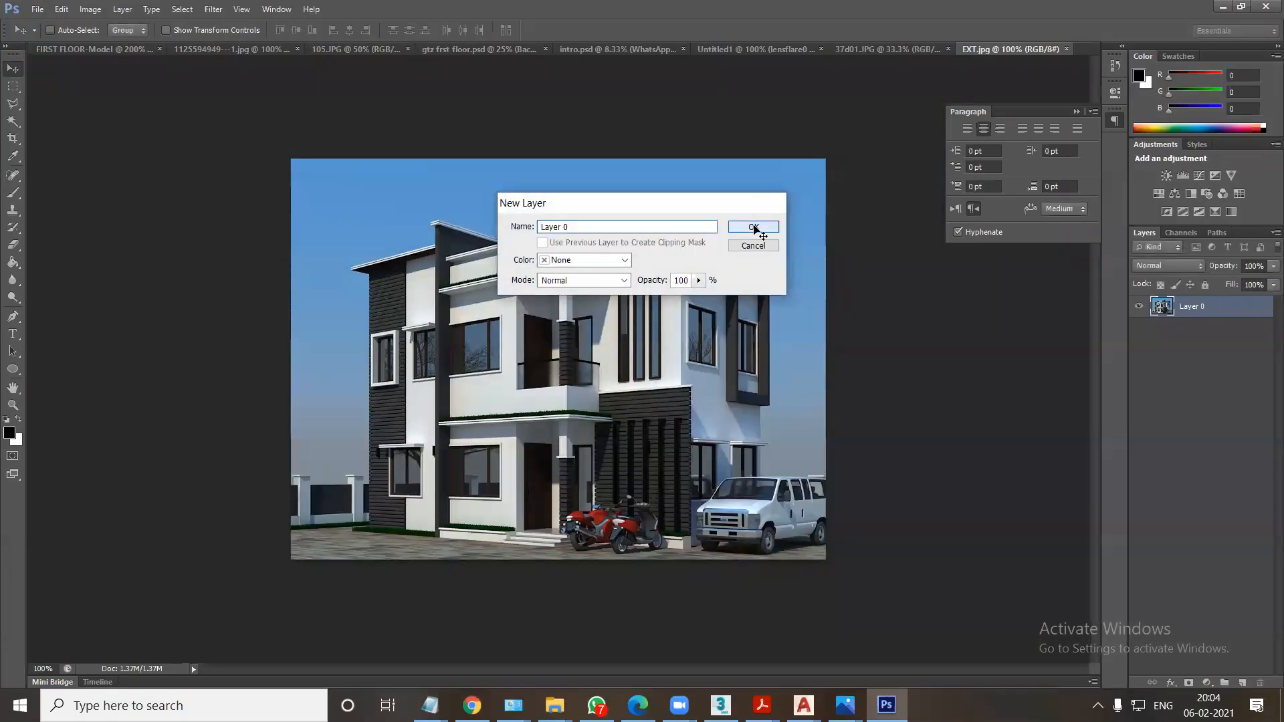
left_click(753, 227)
key("ctrl+m")
left_click_drag(956, 280, 927, 278)
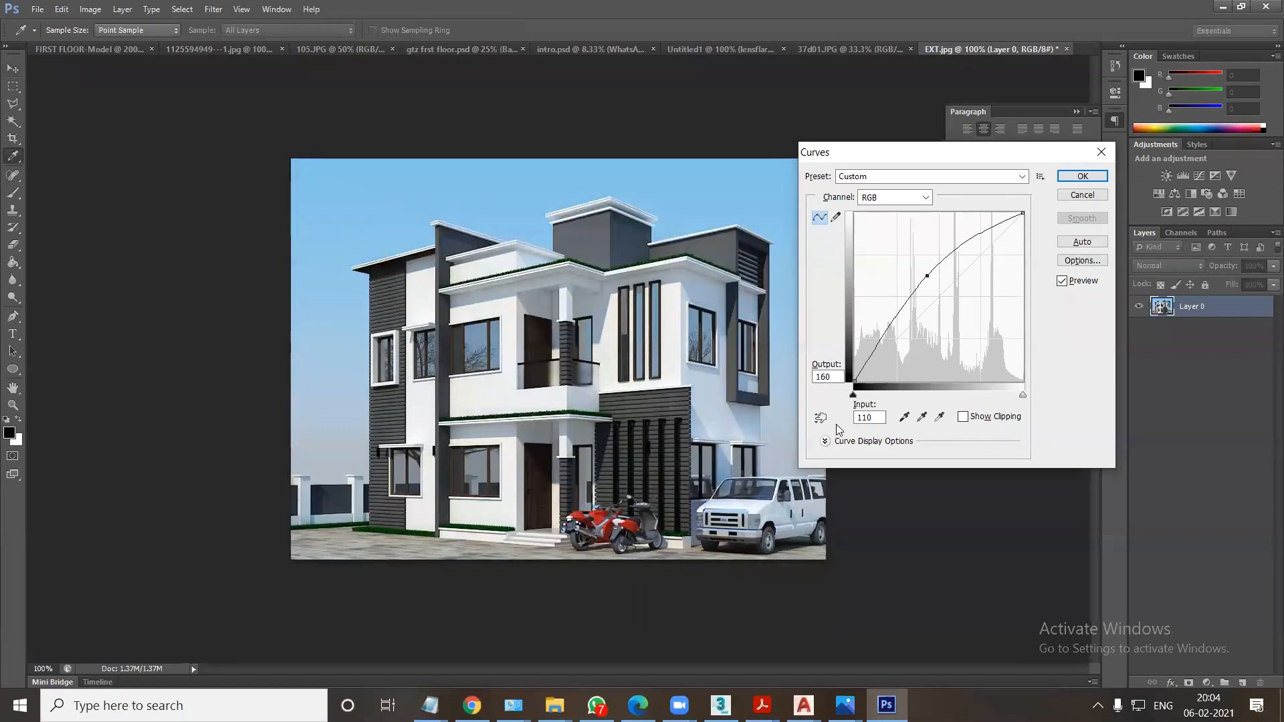
left_click(1064, 281)
left_click(1064, 281)
left_click(1082, 177)
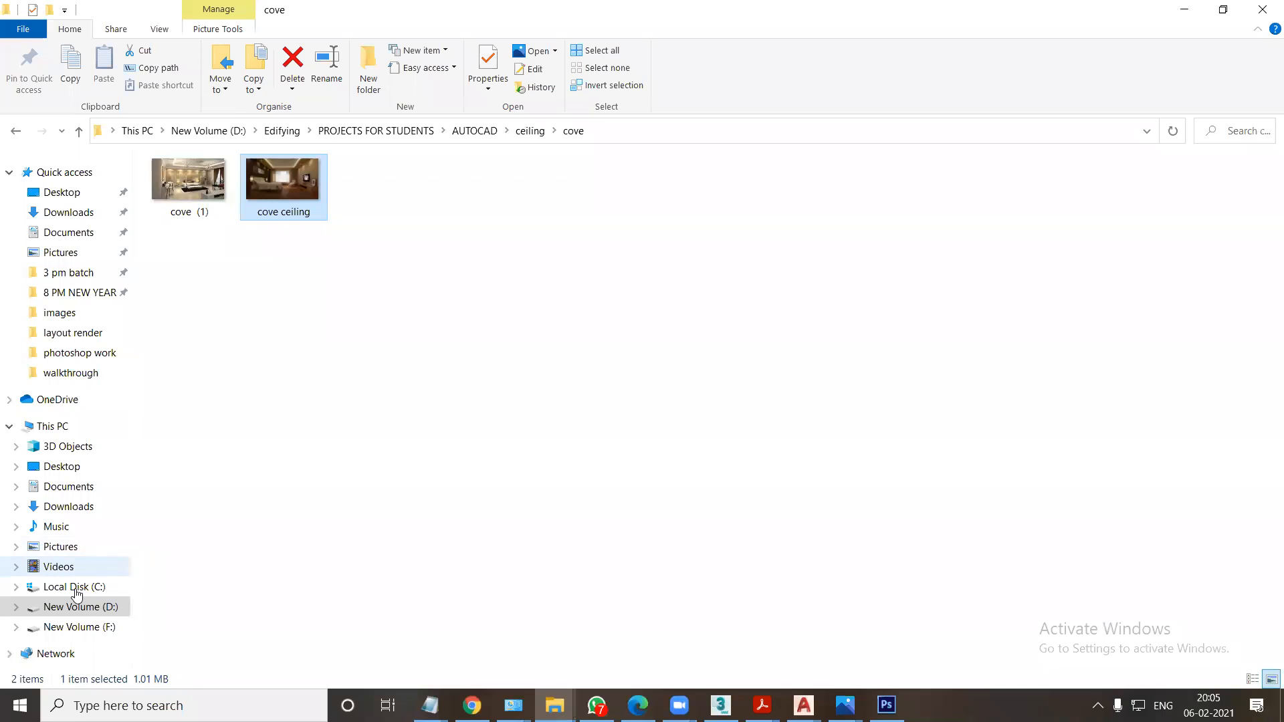
Open 119.psd from the psd files > dvd_22 folder on drive F in Photoshop.
left_click(71, 626)
left_click(1037, 197)
double_click(1038, 197)
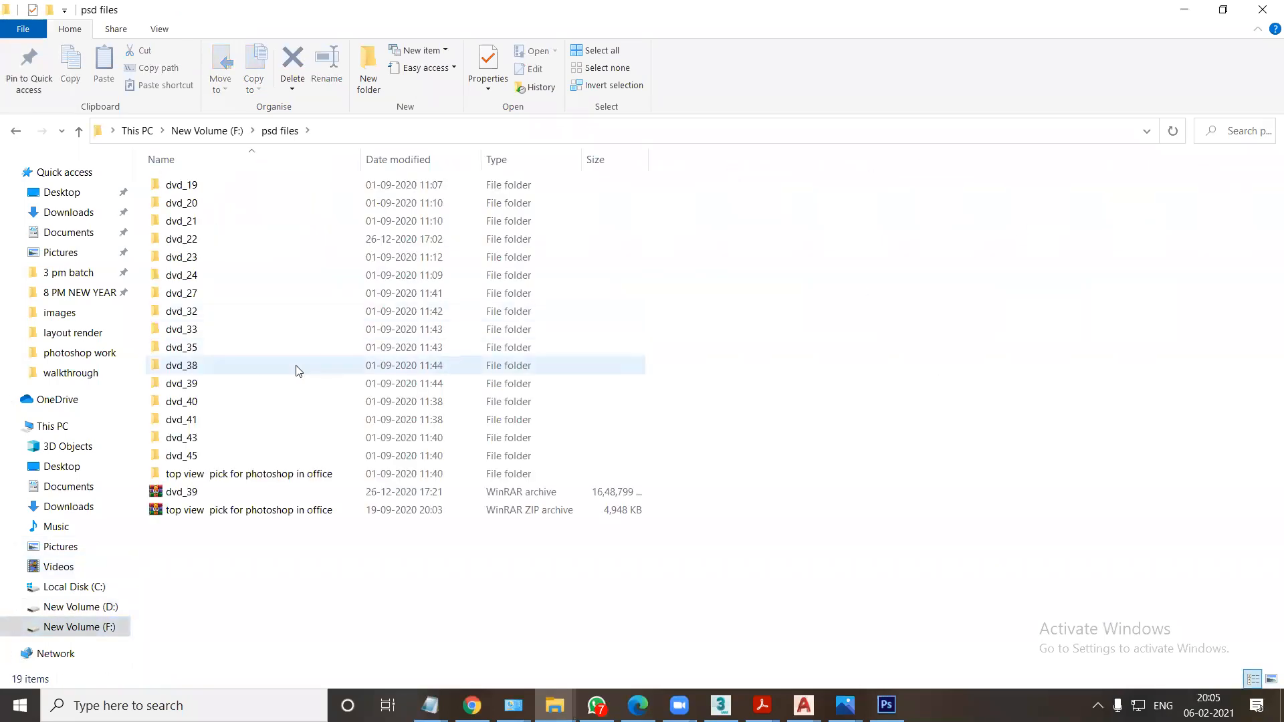
double_click(179, 240)
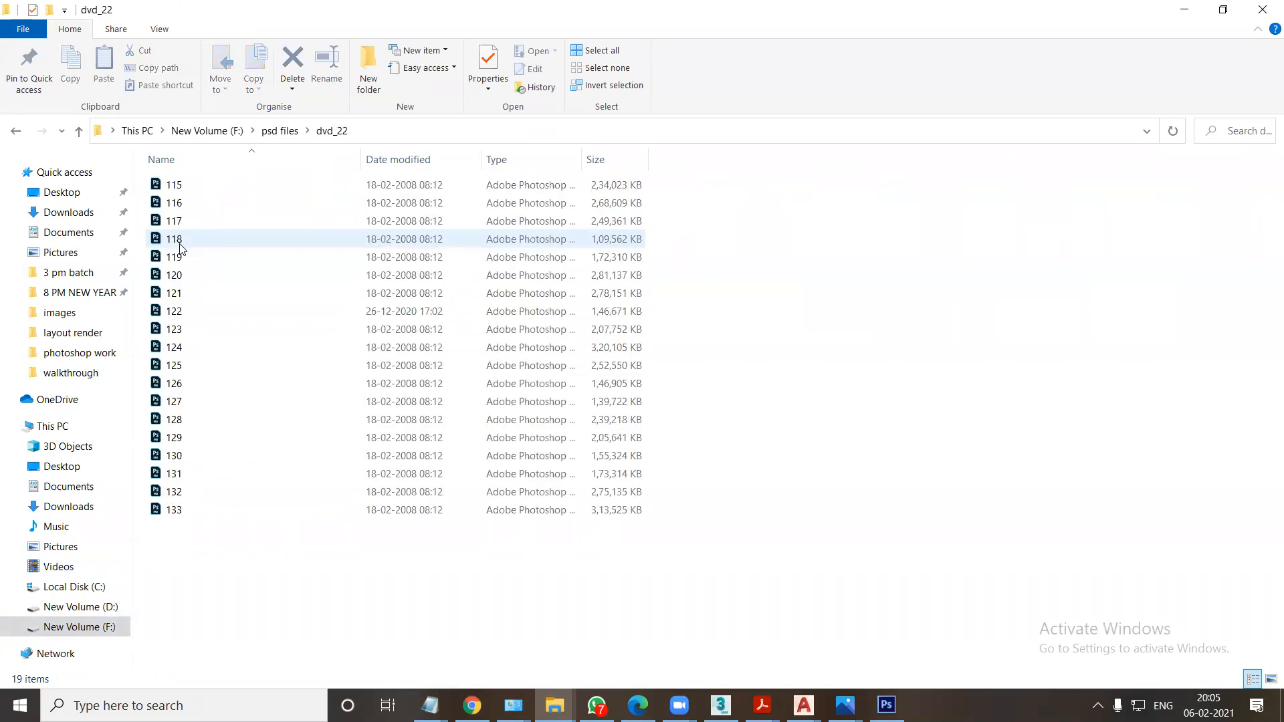
double_click(183, 258)
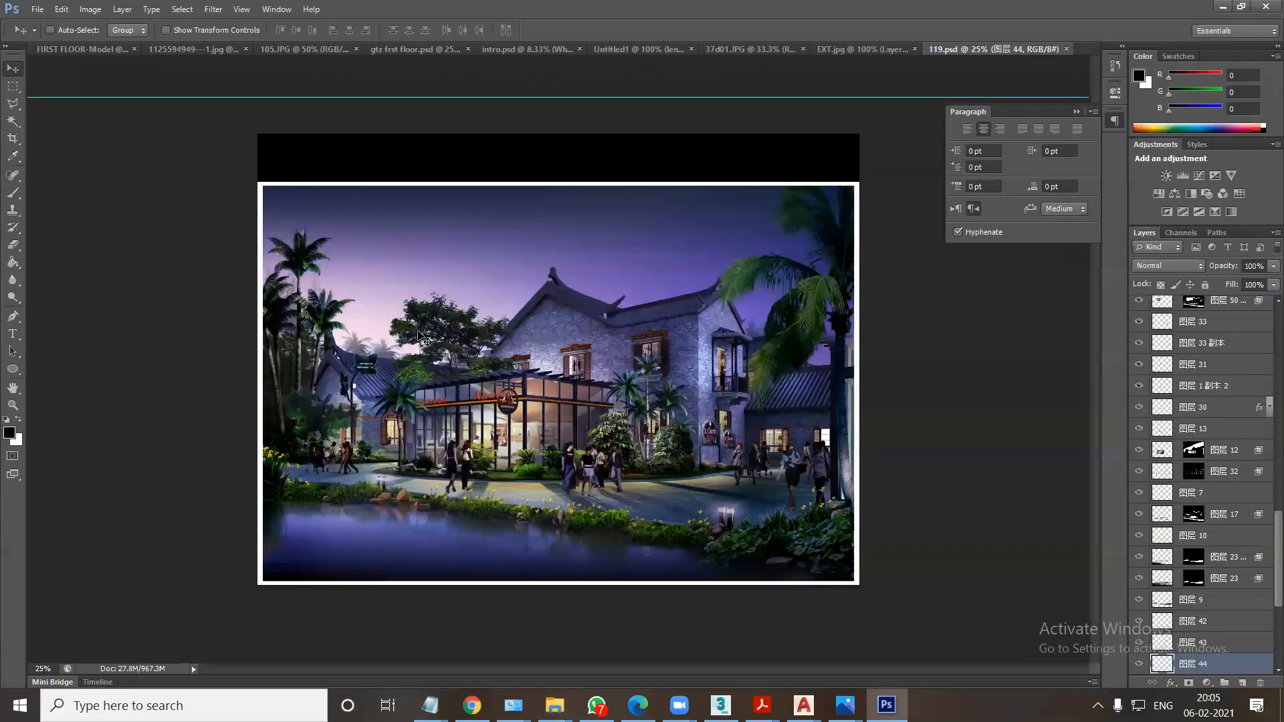
Pick the 图层 34 layer with the two walking women in 119.psd and copy it into the EXT.jpg document.
right_click(587, 466)
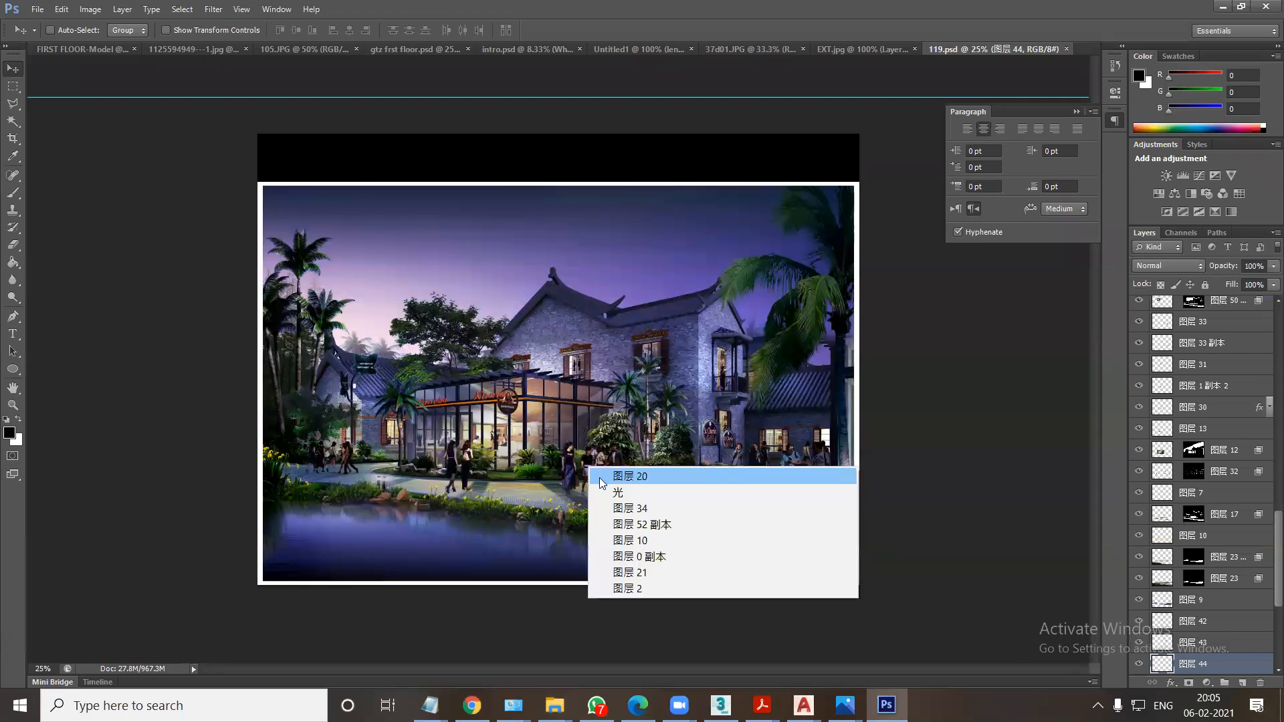
left_click(620, 492)
left_click_drag(583, 461, 489, 268)
right_click(592, 468)
left_click(621, 503)
left_click_drag(588, 456, 479, 433)
Scale the two women to about 45% and place them on the paving by the boundary wall beside the house.
key("ctrl+t")
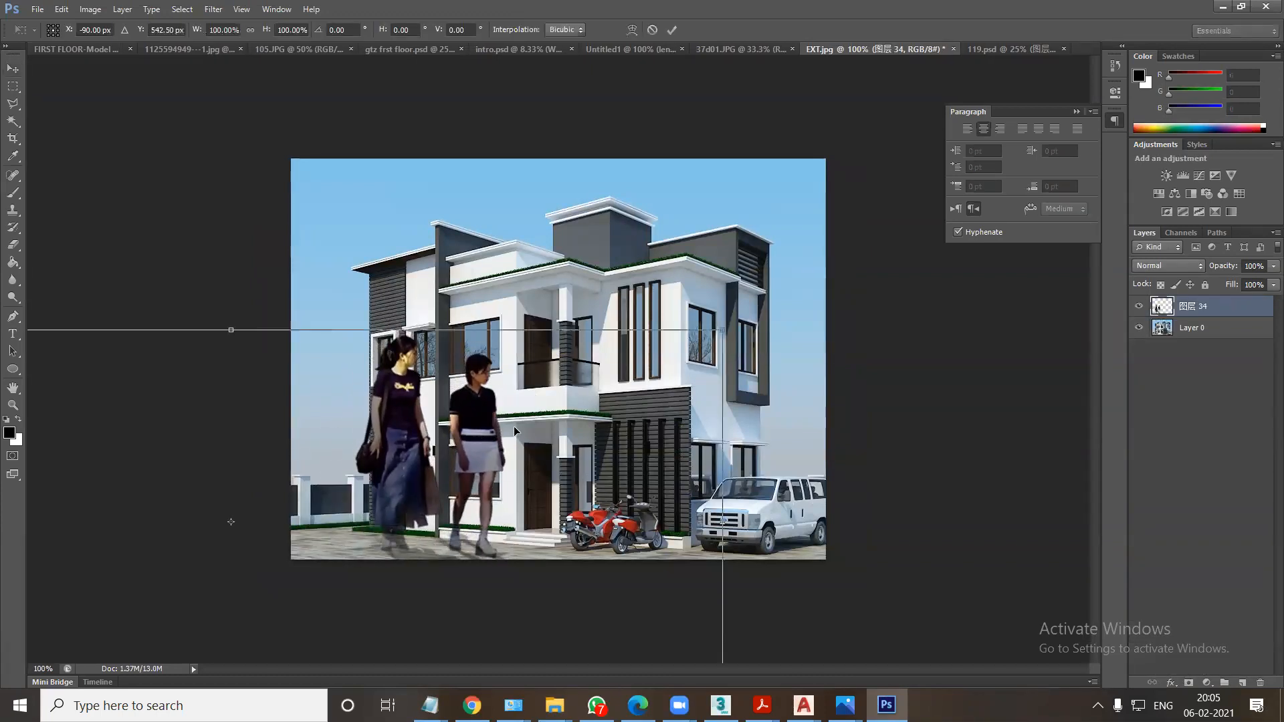
left_click_drag(724, 333, 542, 480, "alt+shift")
left_click_drag(516, 410, 452, 434, "alt+shift")
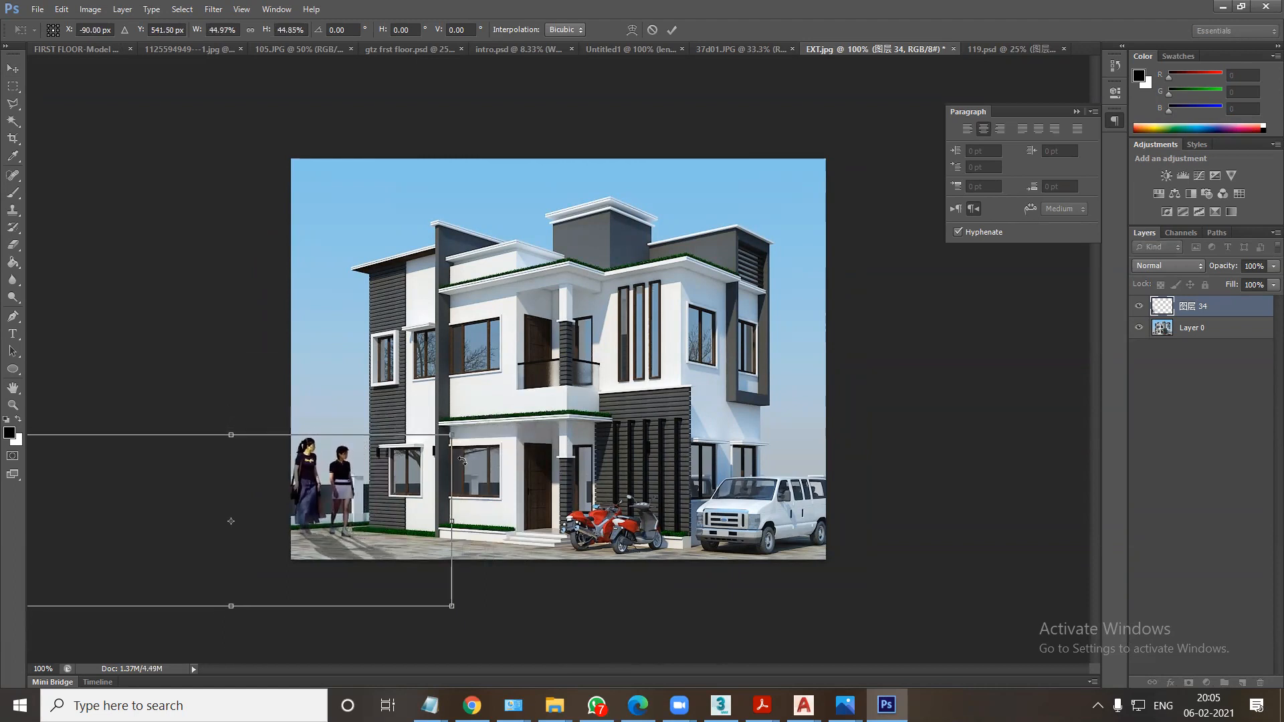
key("Return")
left_click_drag(331, 484, 328, 498)
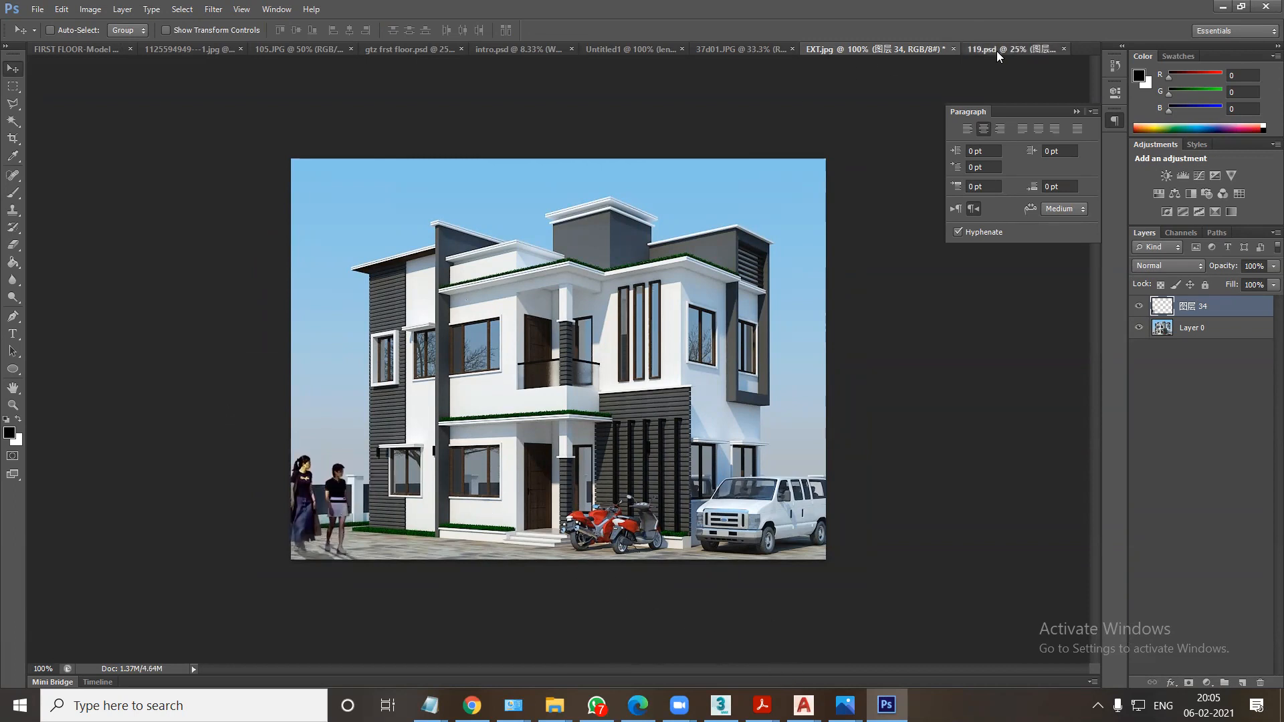
Return to 119.psd, select the 图层 20 overlay layer at the large palm and shift it slightly.
left_click(996, 51)
right_click(794, 334)
left_click(822, 342)
left_click_drag(796, 318, 792, 308)
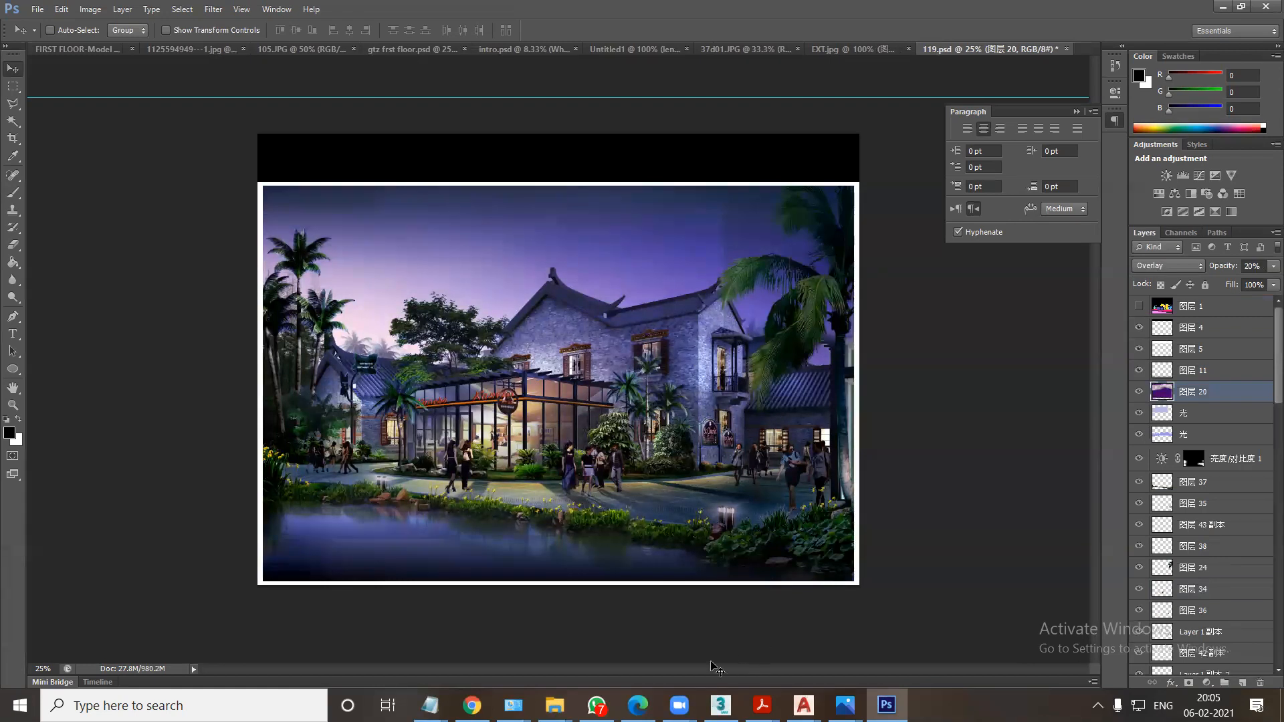
Open 124.psd from psd files > dvd_22 on drive F, view its aerial housing render and close it.
mouse_move(554, 705)
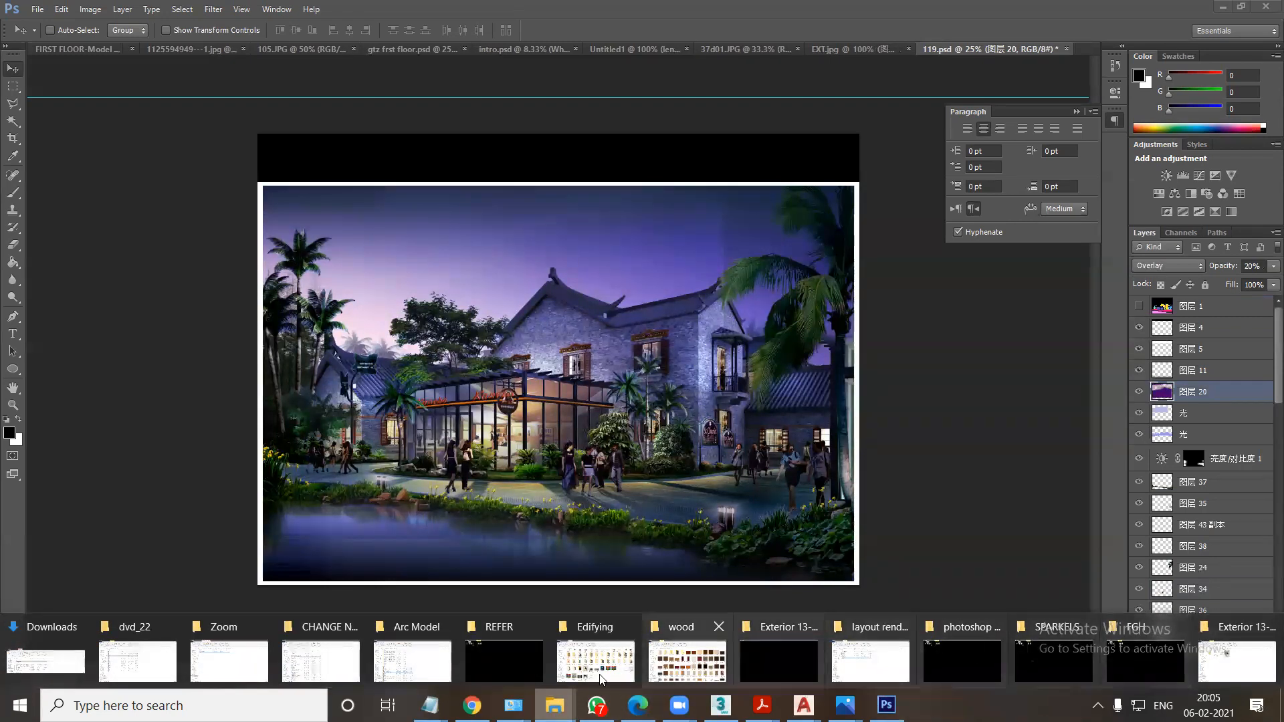
left_click(228, 663)
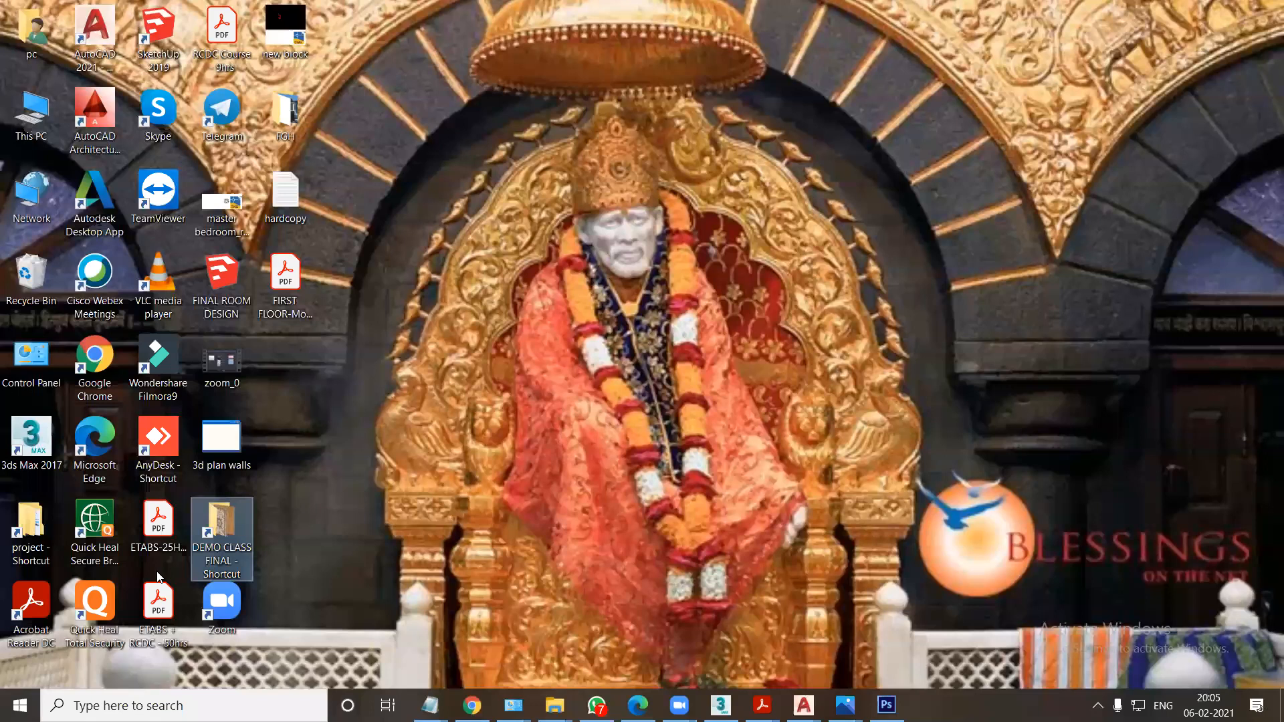
left_click(31, 113)
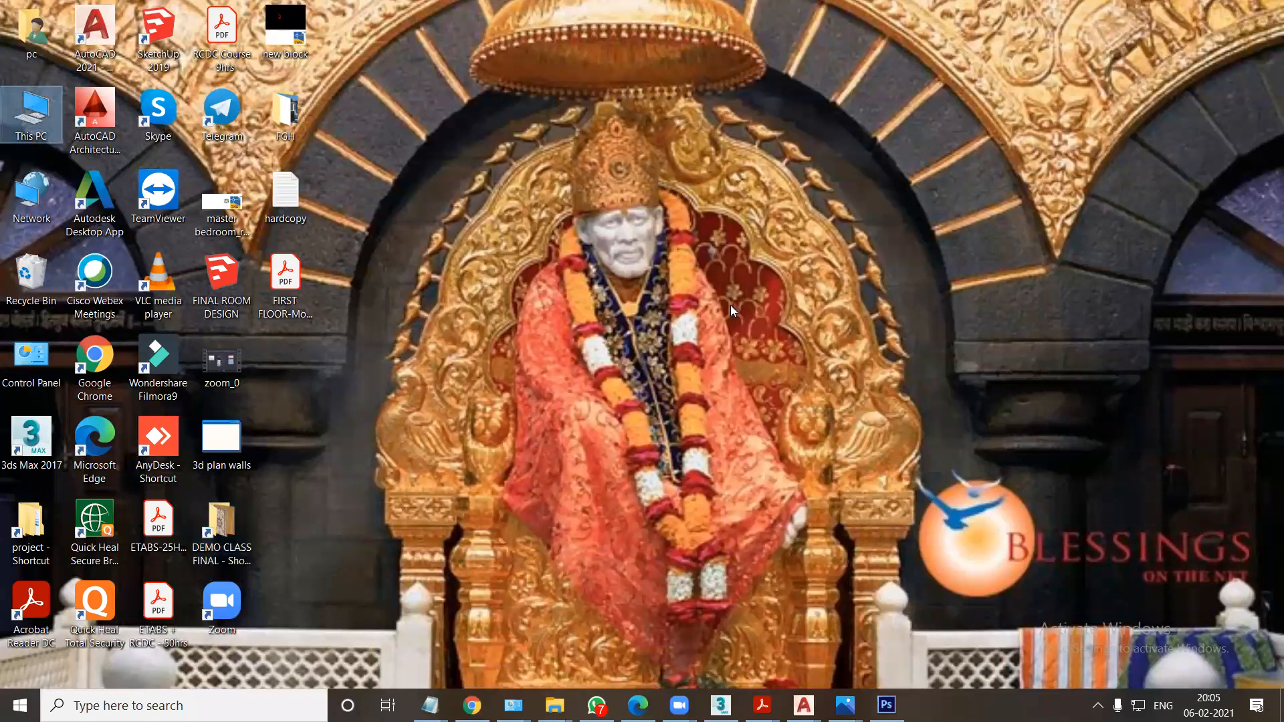
double_click(36, 118)
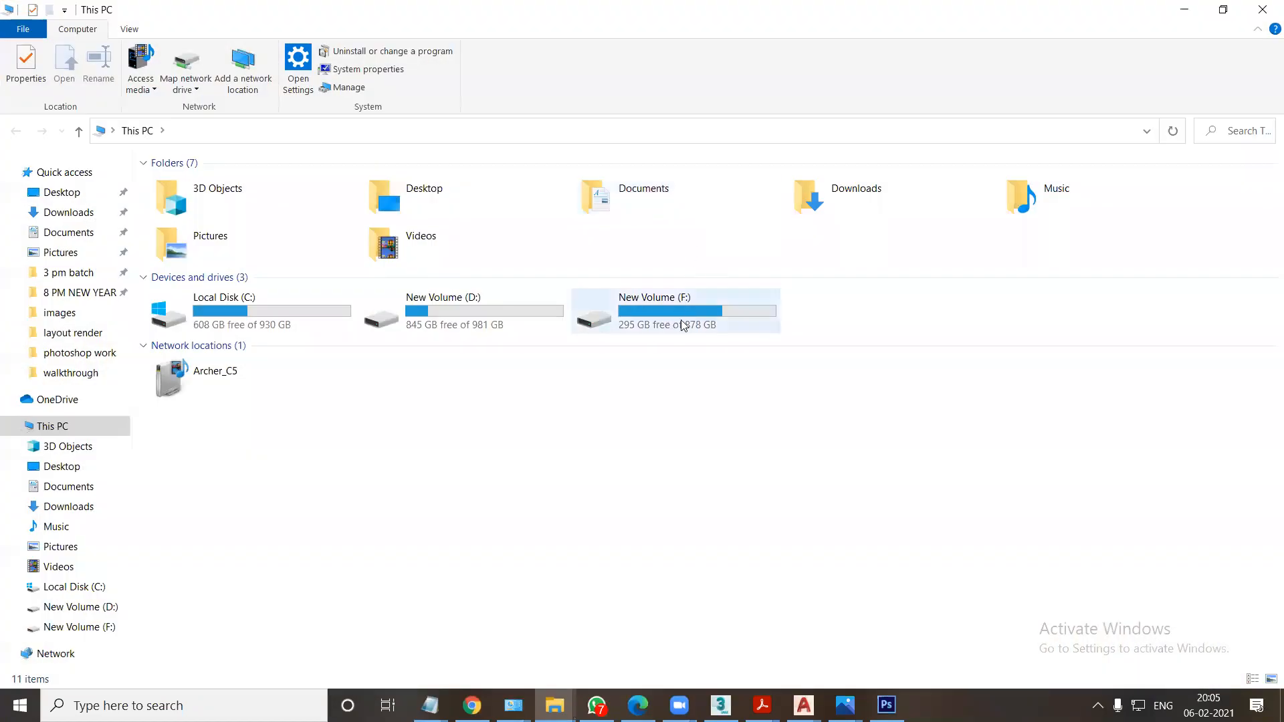
double_click(683, 325)
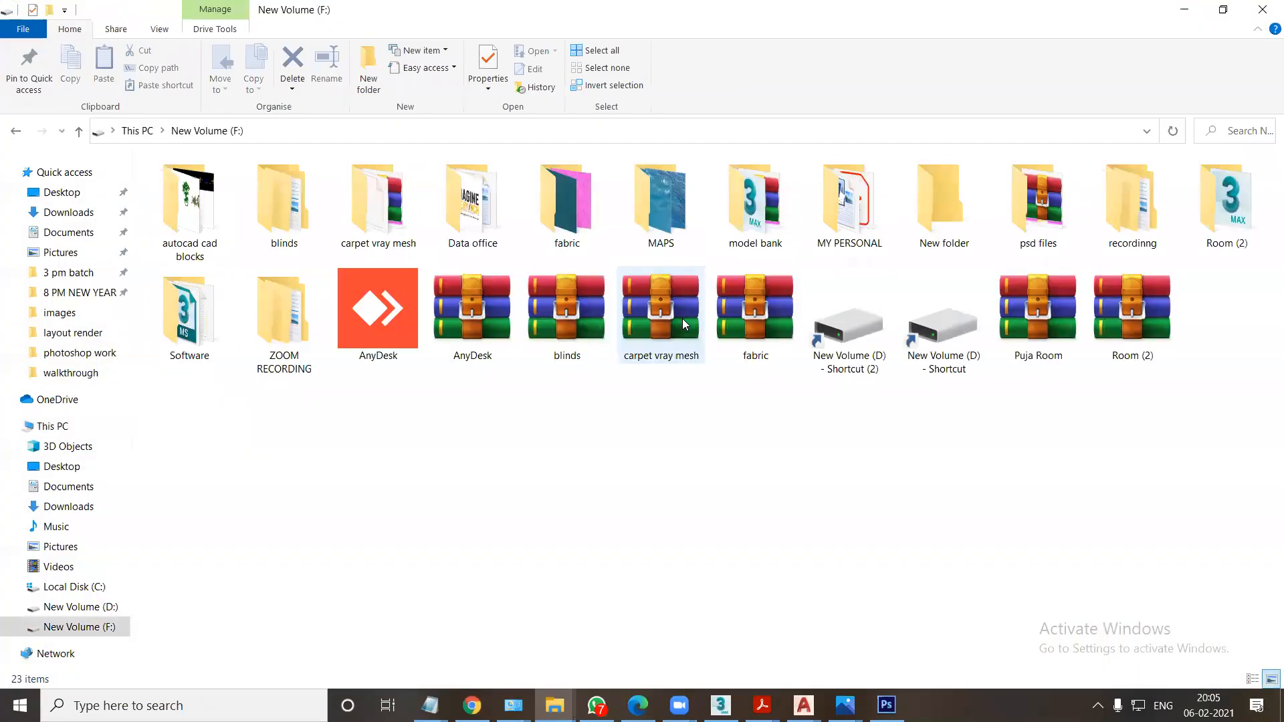
double_click(1030, 226)
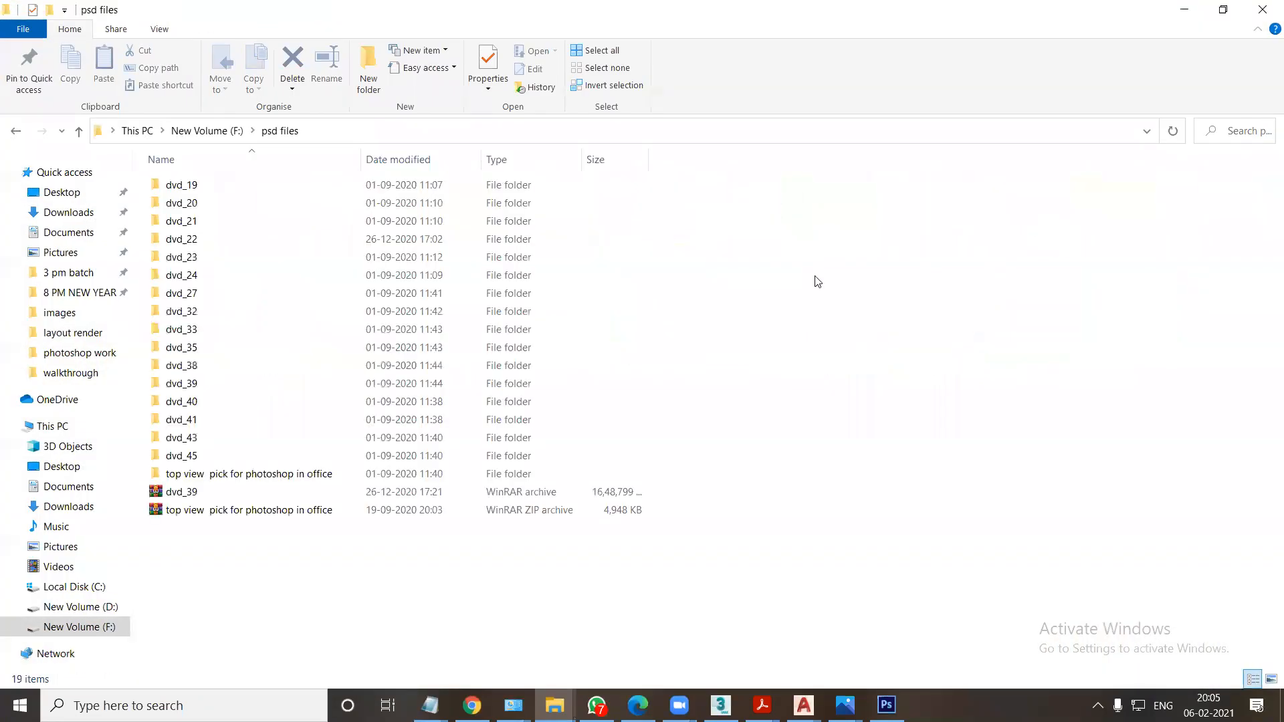
double_click(192, 246)
double_click(175, 366)
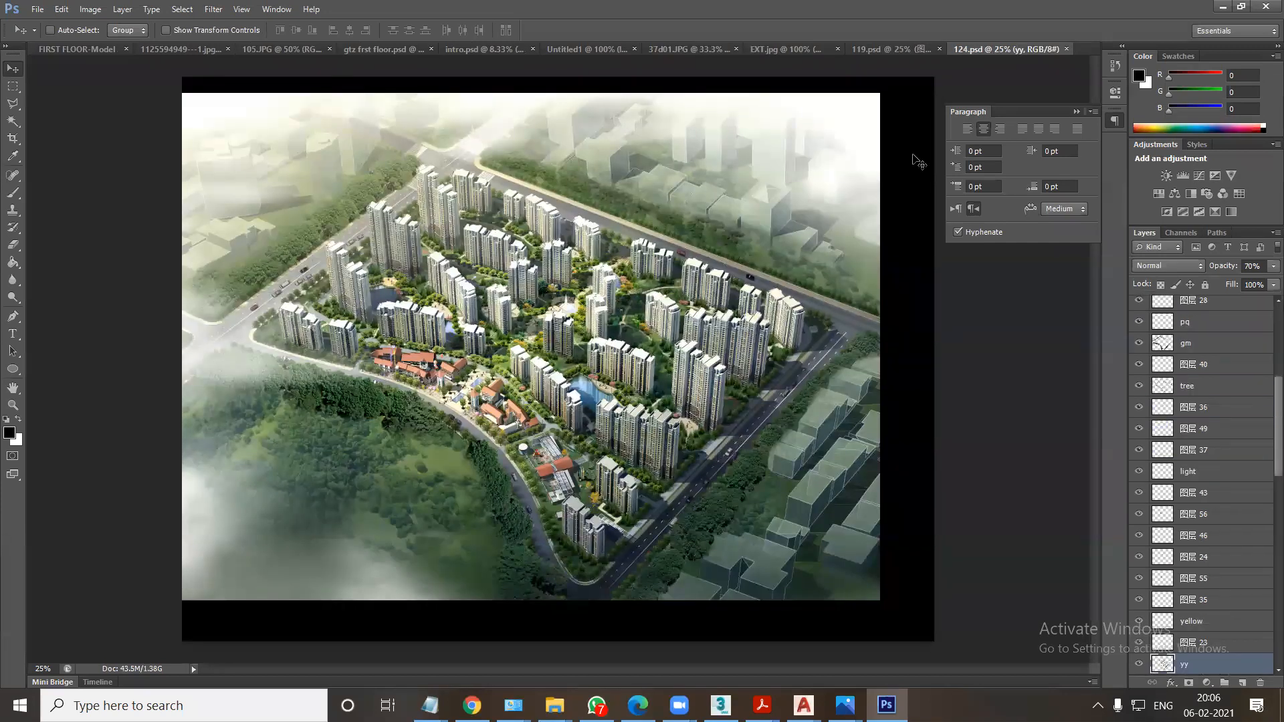
left_click(1066, 49)
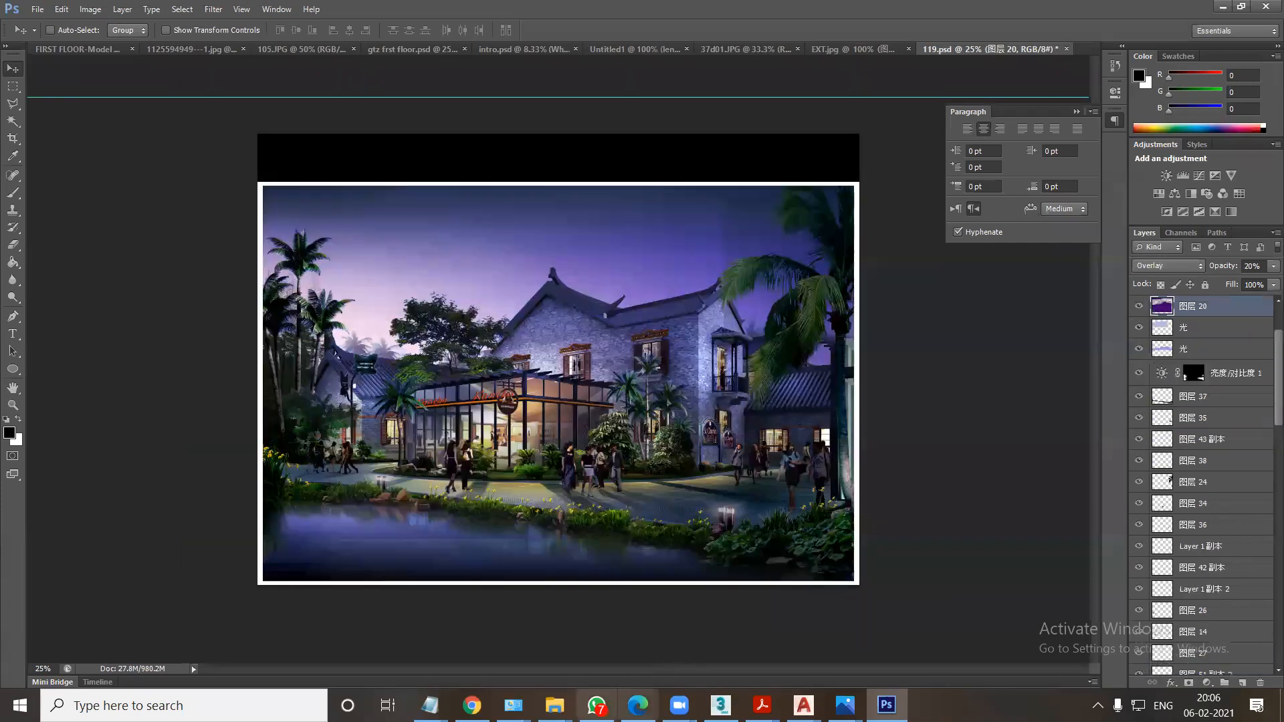
Open the landscape garden file 141.psd from the dvd_23 folder in psd files.
mouse_move(555, 704)
left_click(1240, 660)
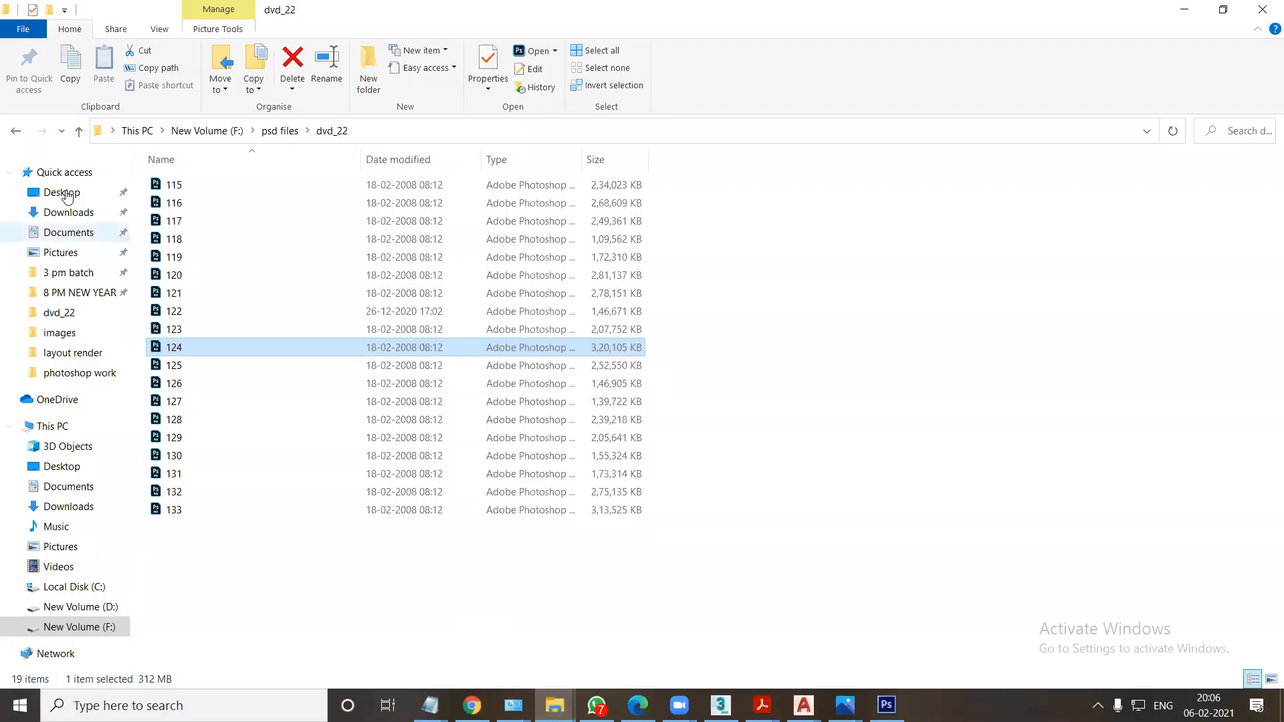
left_click(16, 131)
double_click(187, 258)
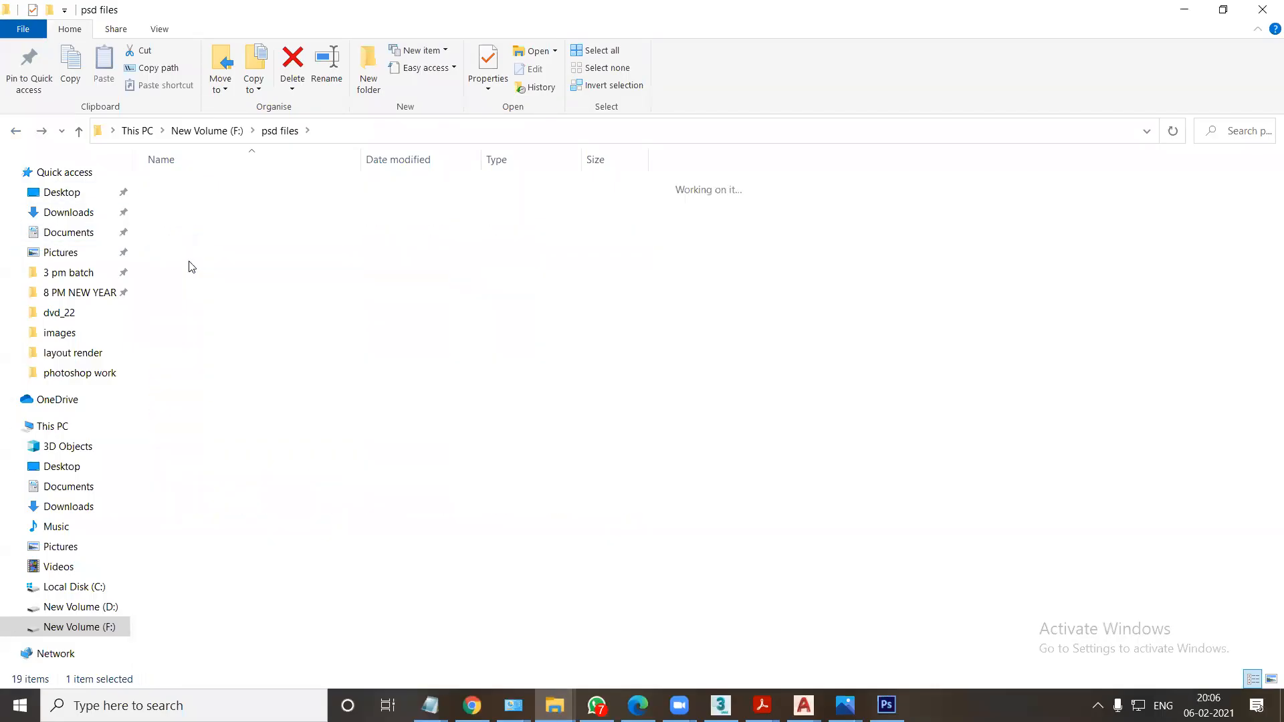
double_click(173, 313)
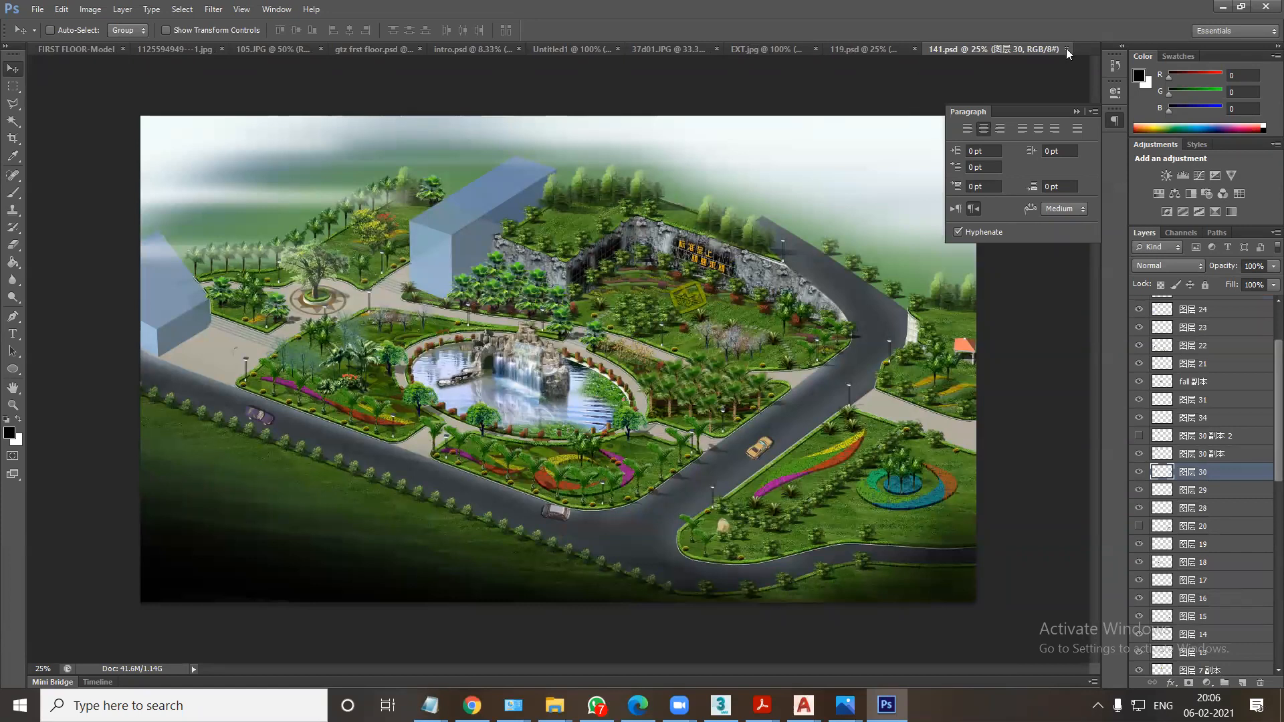
Open the fountain plaza file 070.psd from the dvd_20 folder in psd files.
left_click(554, 705)
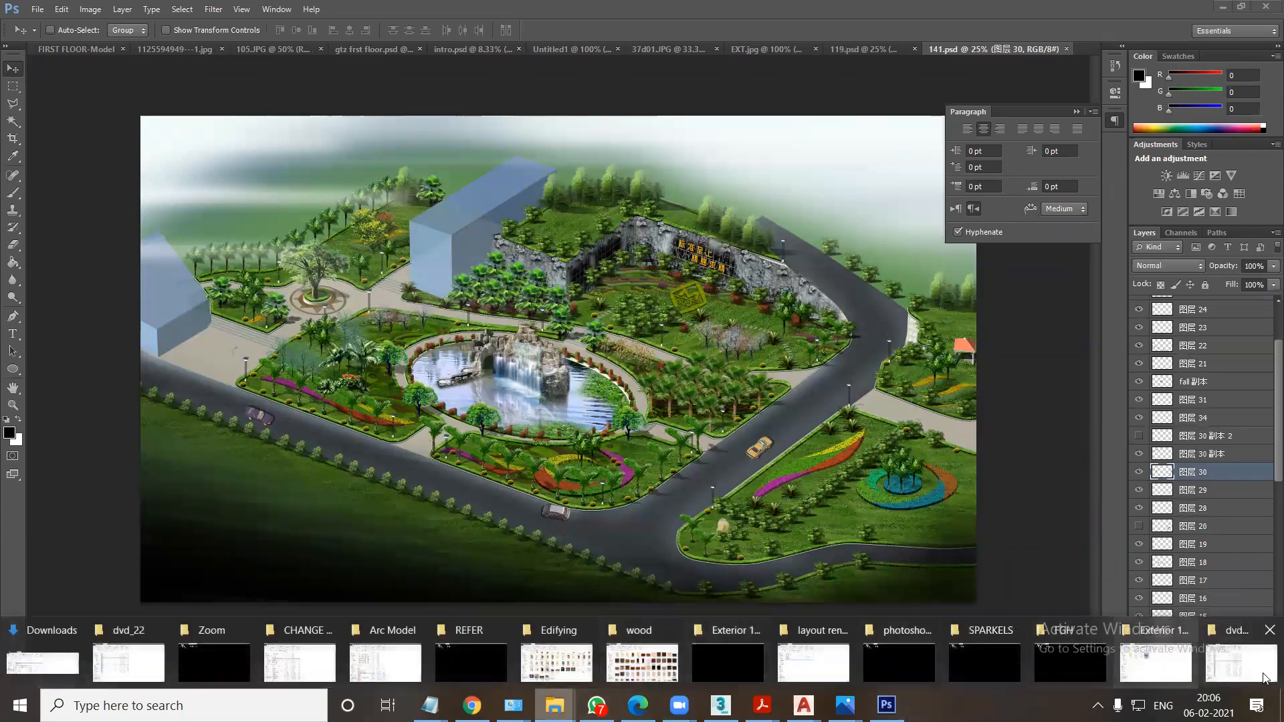
left_click(1241, 658)
left_click(15, 133)
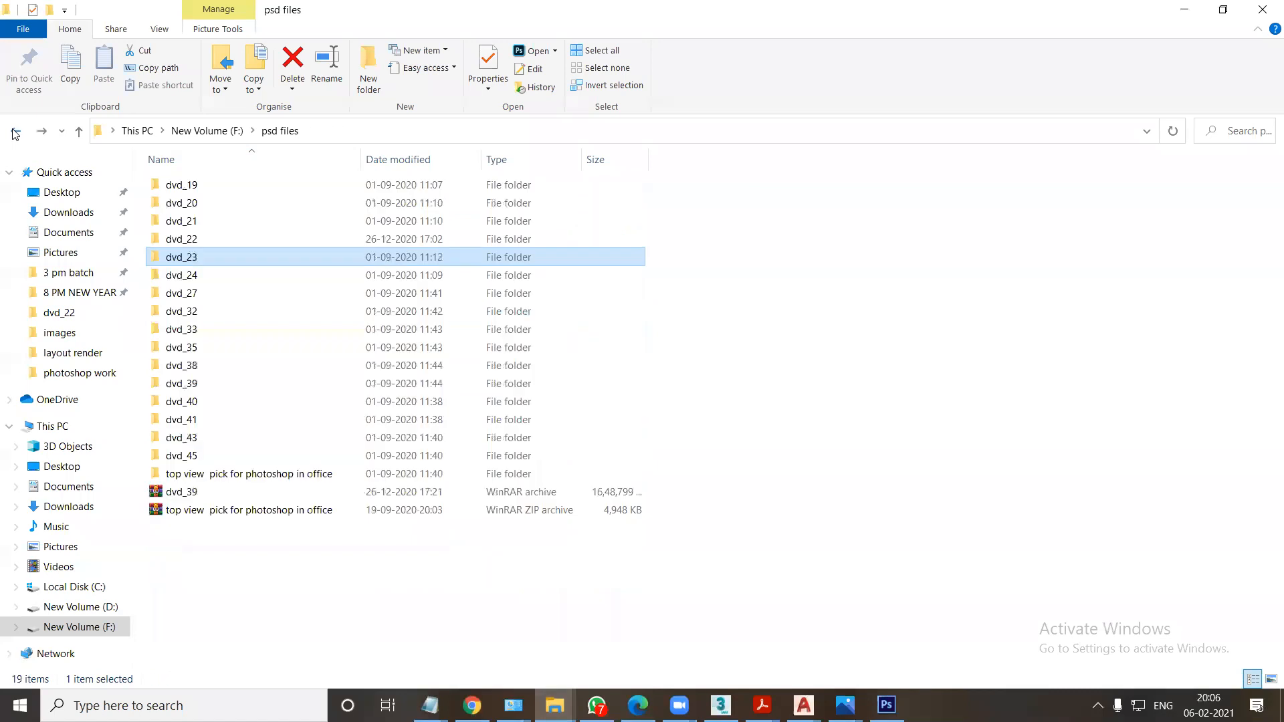
left_click(189, 210)
double_click(189, 212)
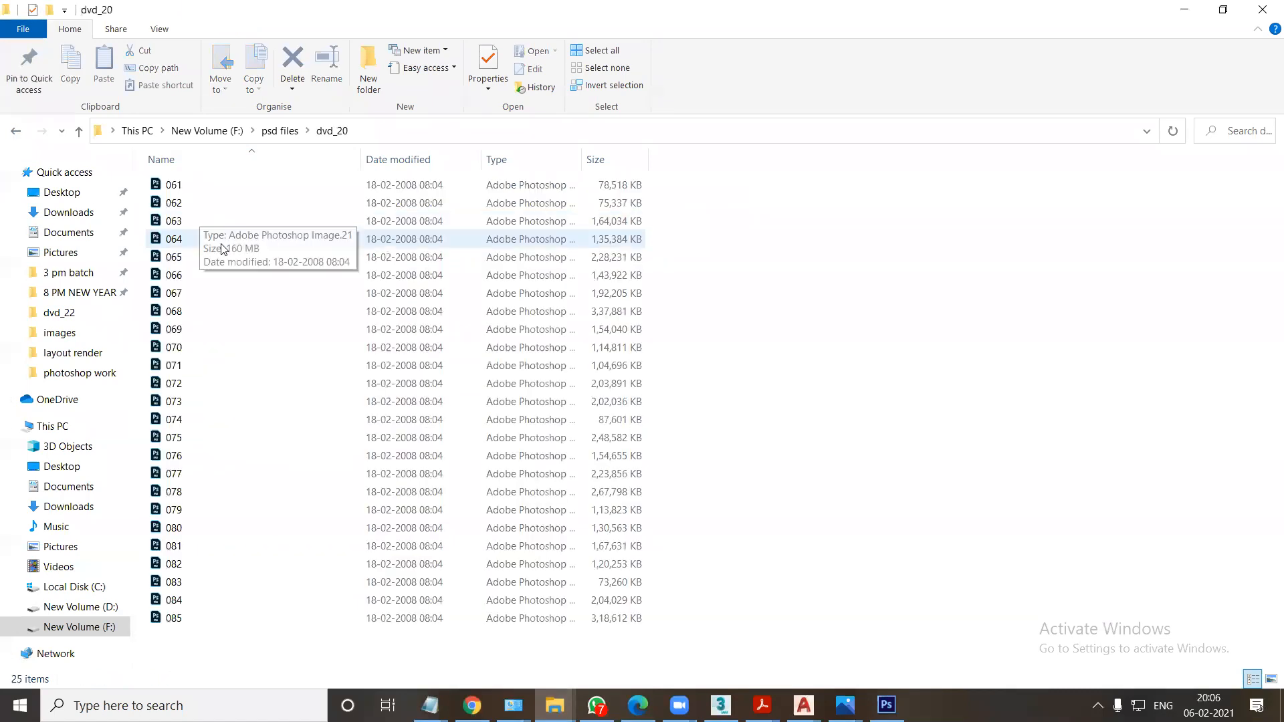
double_click(175, 349)
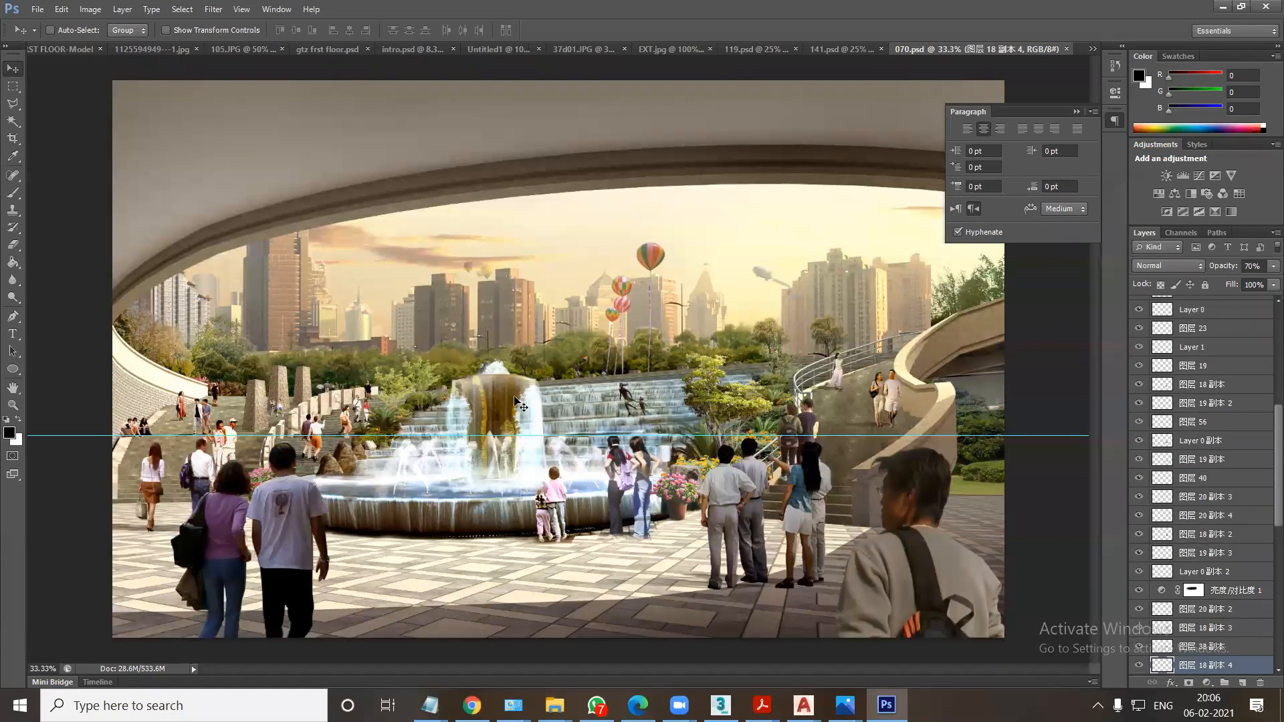
Select the small cloud layer, Layer 1, in the sky of 070.psd and copy it into EXT.jpg beside the house's roof.
right_click(778, 284)
left_click(785, 281)
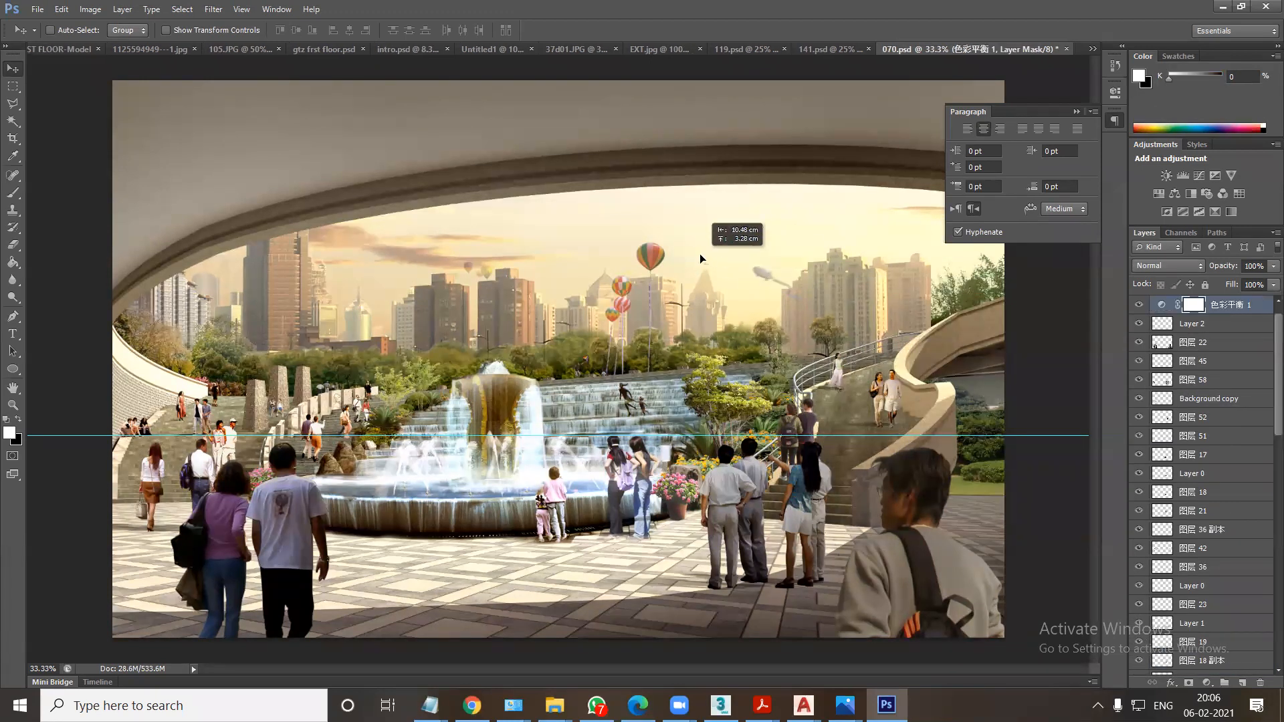
right_click(763, 271)
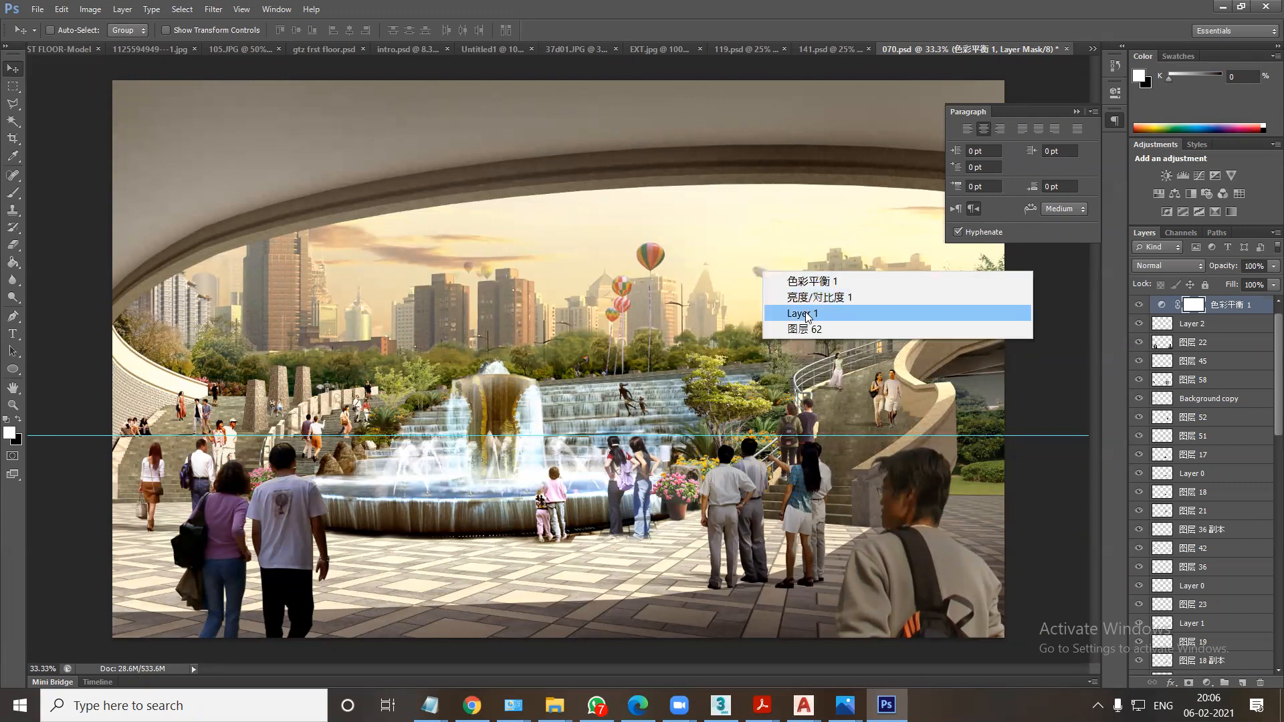
left_click(802, 313)
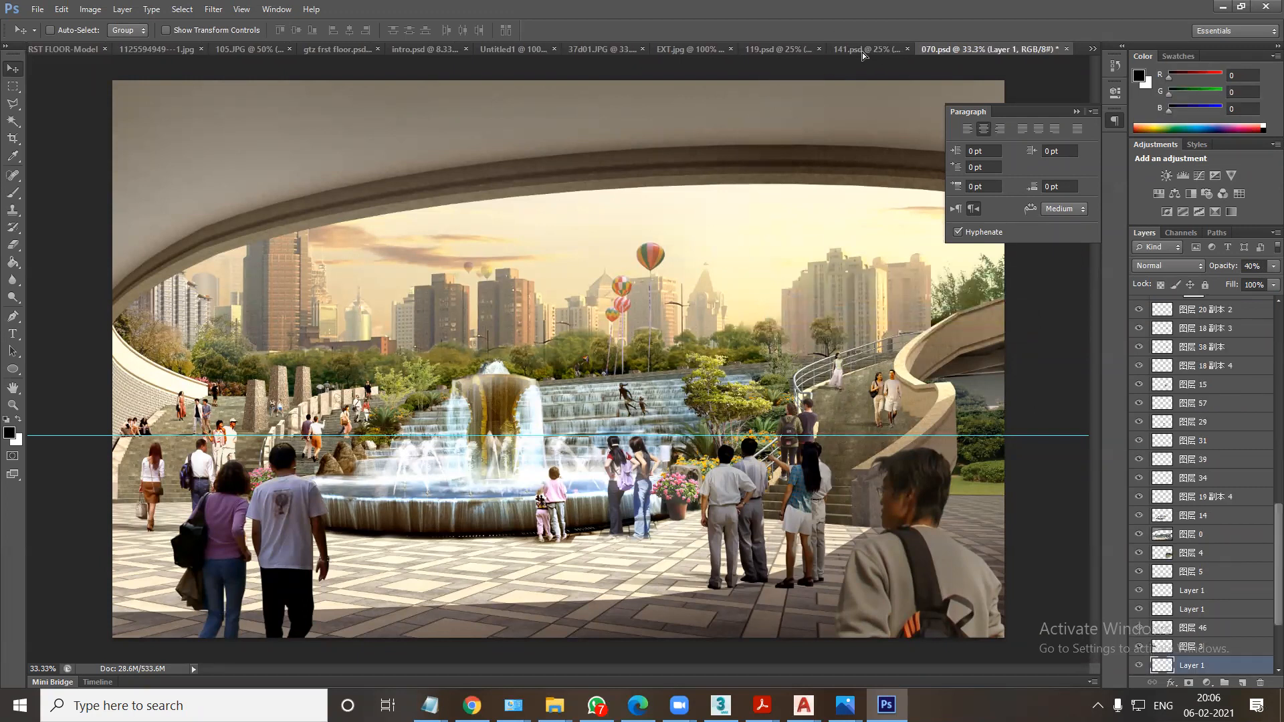
left_click(863, 53)
left_click(793, 54)
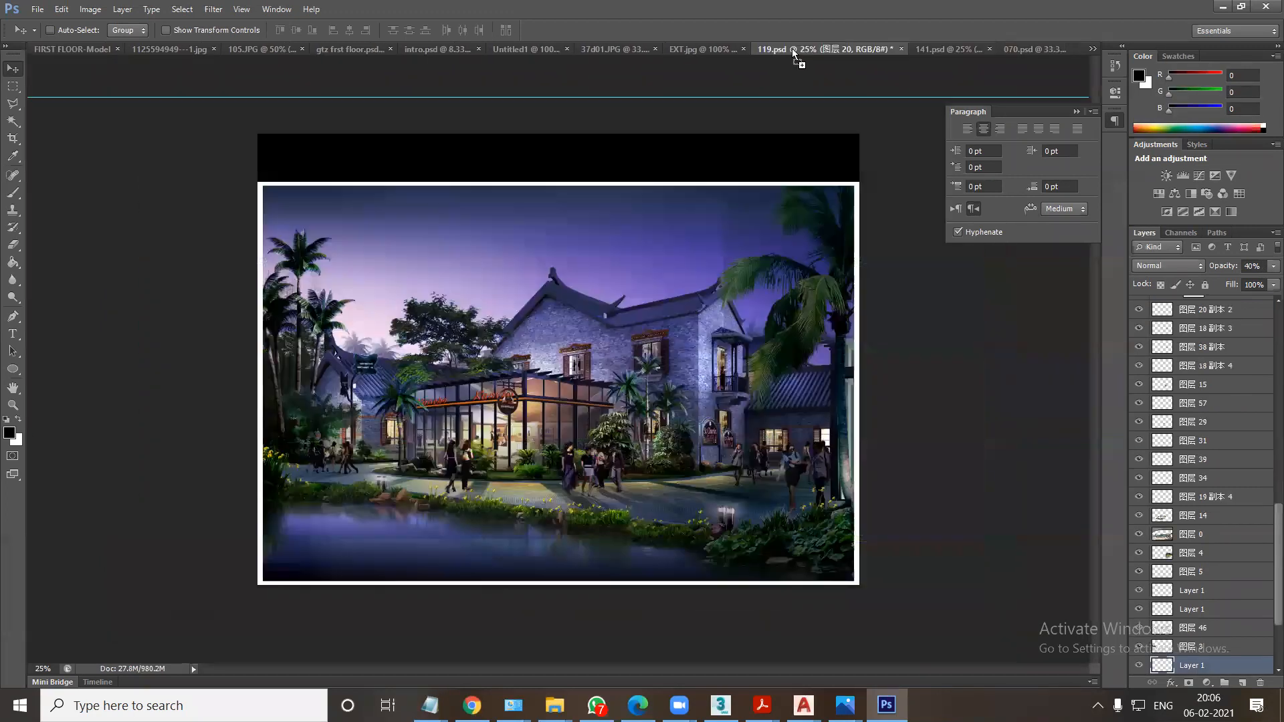
left_click_drag(691, 55, 806, 323)
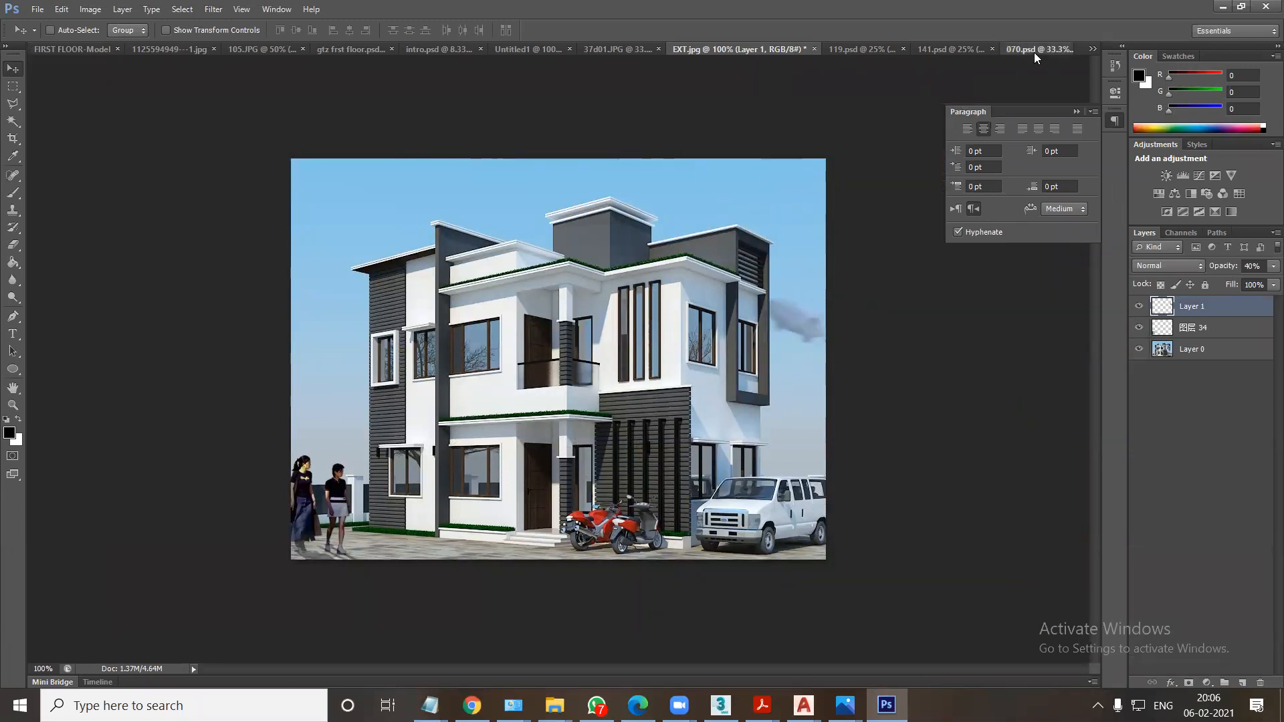
Return to 070.psd, try the background layers at the skyline and the trees beside the ramp, and copy 图层 2 into EXT.jpg.
left_click(1037, 49)
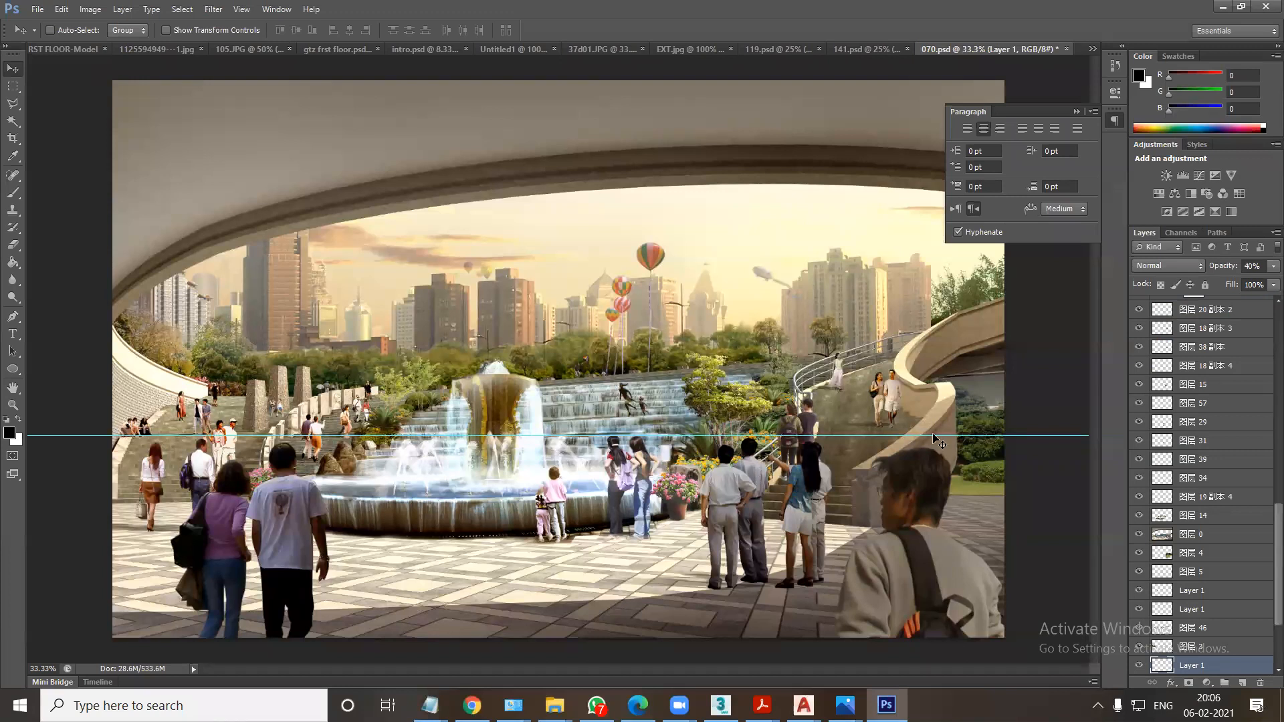
right_click(428, 327)
left_click(453, 331)
left_click_drag(453, 330, 425, 272)
left_click_drag(529, 189, 435, 308)
right_click(967, 294)
left_click(988, 321)
left_click_drag(977, 305, 806, 164)
right_click(975, 292)
left_click(1016, 329)
left_click_drag(567, 379, 638, 341)
Scale the pasted 图层 2 tree layer down to about 34% of its size.
key("ctrl+t")
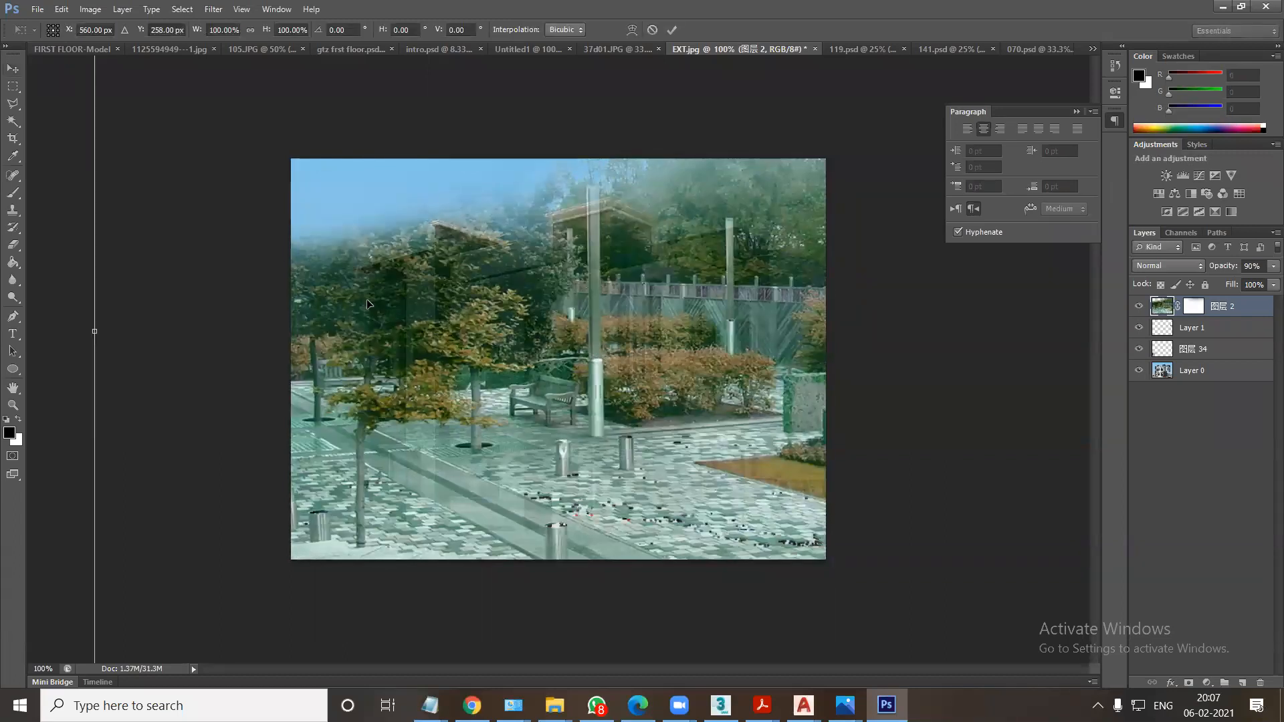
key("ctrl+minus")
left_click_drag(322, 163, 515, 284, "shift")
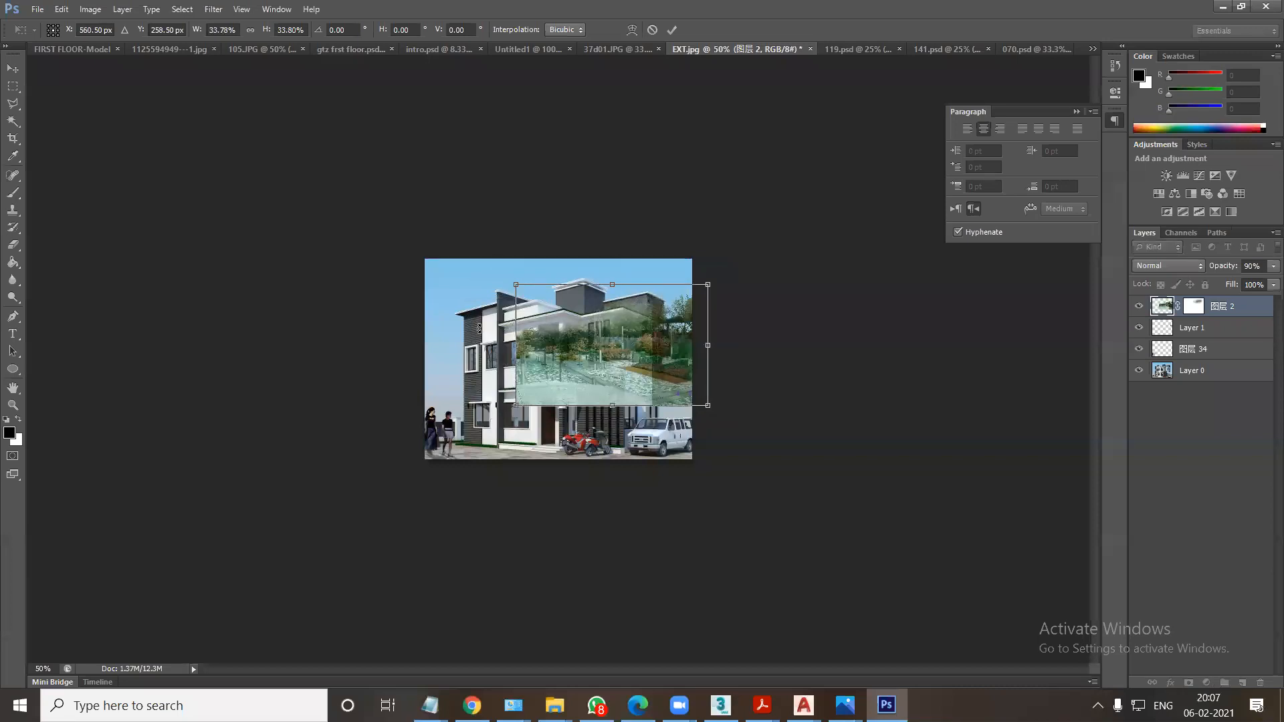
key("Return")
Try the 图层 2 trees along the house's left side, then delete the layer from EXT.jpg.
left_click_drag(644, 381, 392, 343)
key("ctrl+t")
mouse_move(455, 372)
left_mouse_down()
mouse_move(456, 418)
mouse_move(454, 381)
left_mouse_up()
key("Return")
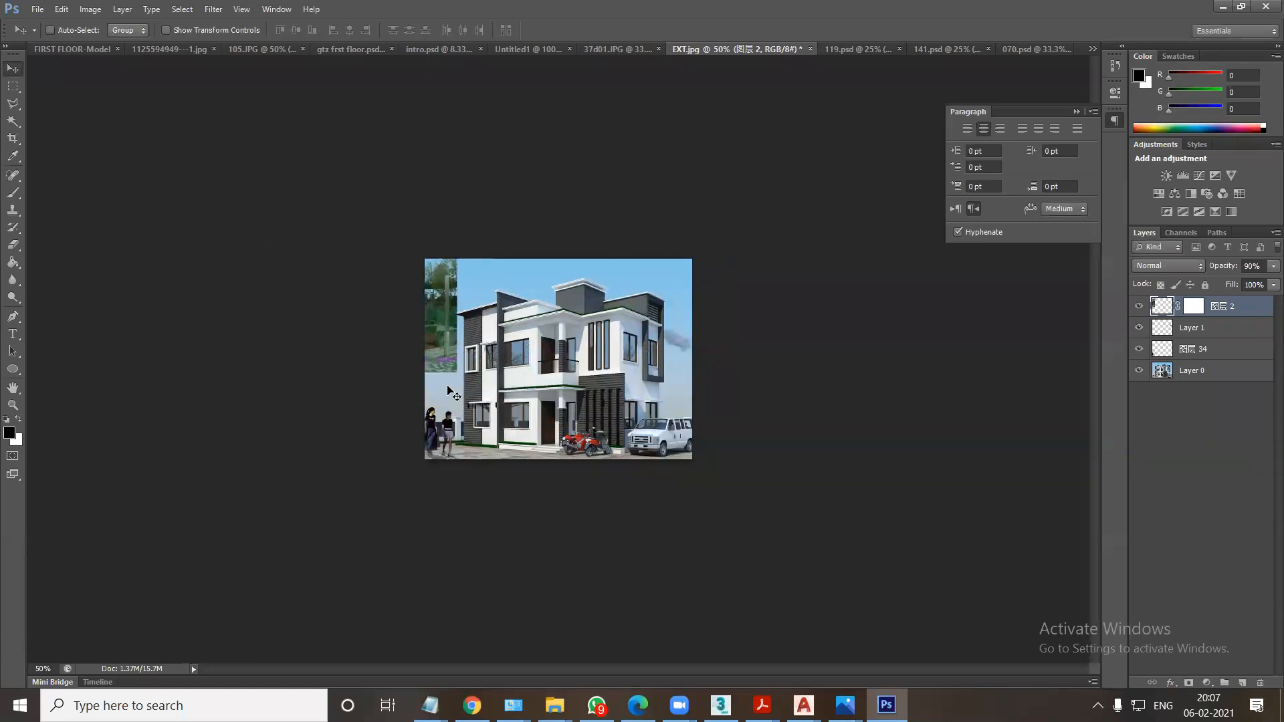
key("Delete")
Return to 070.psd, select the 图层 4 layer at the lawn below the curved ramp and try moving it.
left_click(1014, 48)
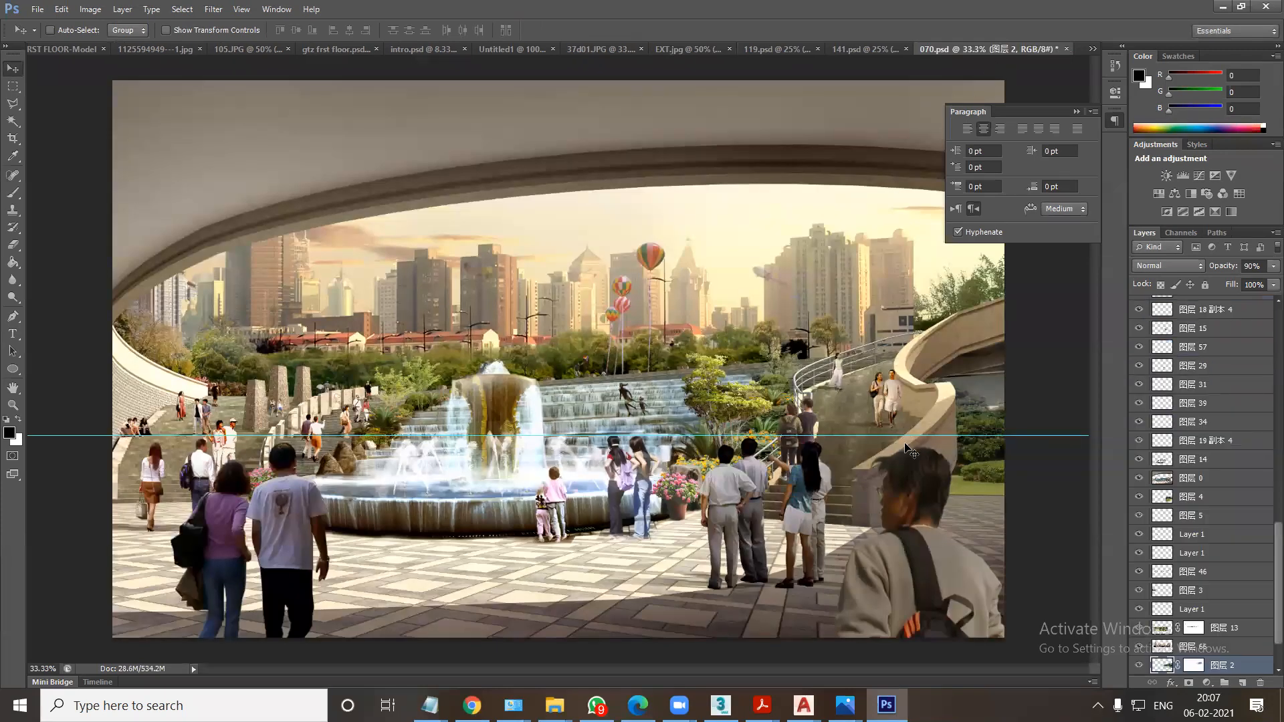
right_click(976, 476)
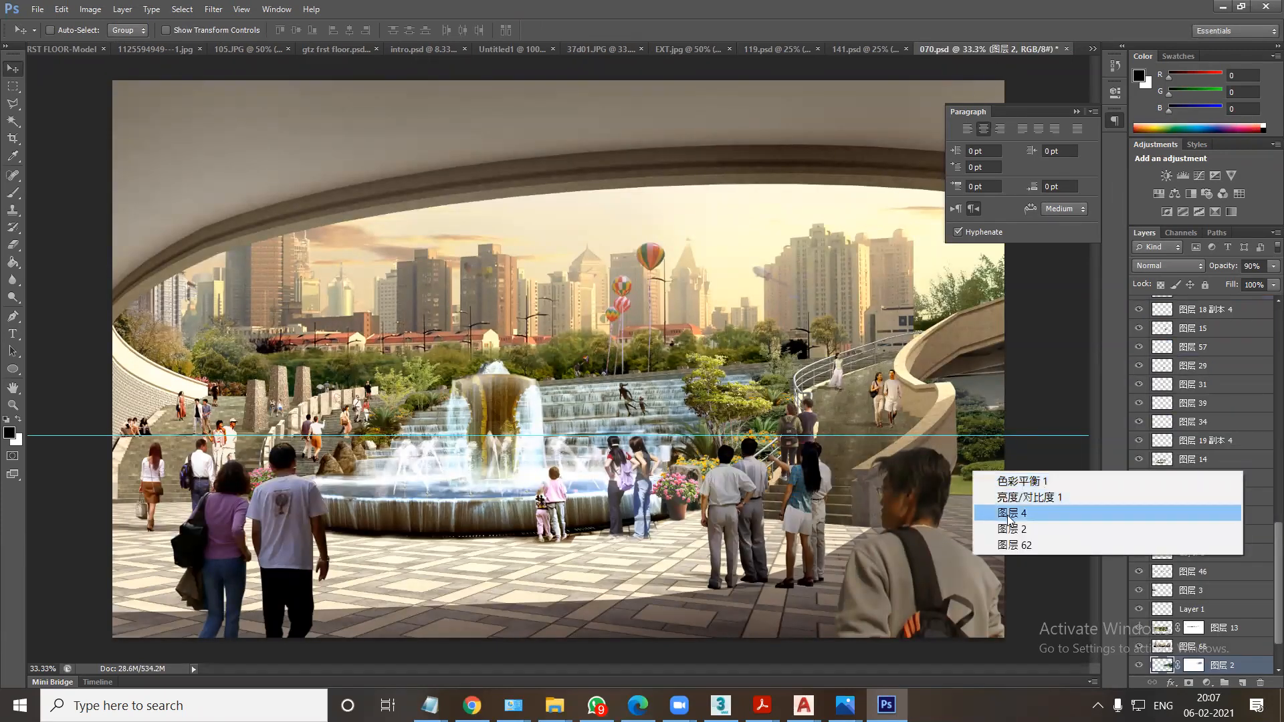
left_click(1011, 516)
left_click_drag(1011, 514, 984, 468)
Select the 图层 3 shrub layer at the left edge of 070.psd and copy it into EXT.jpg.
right_click(161, 347)
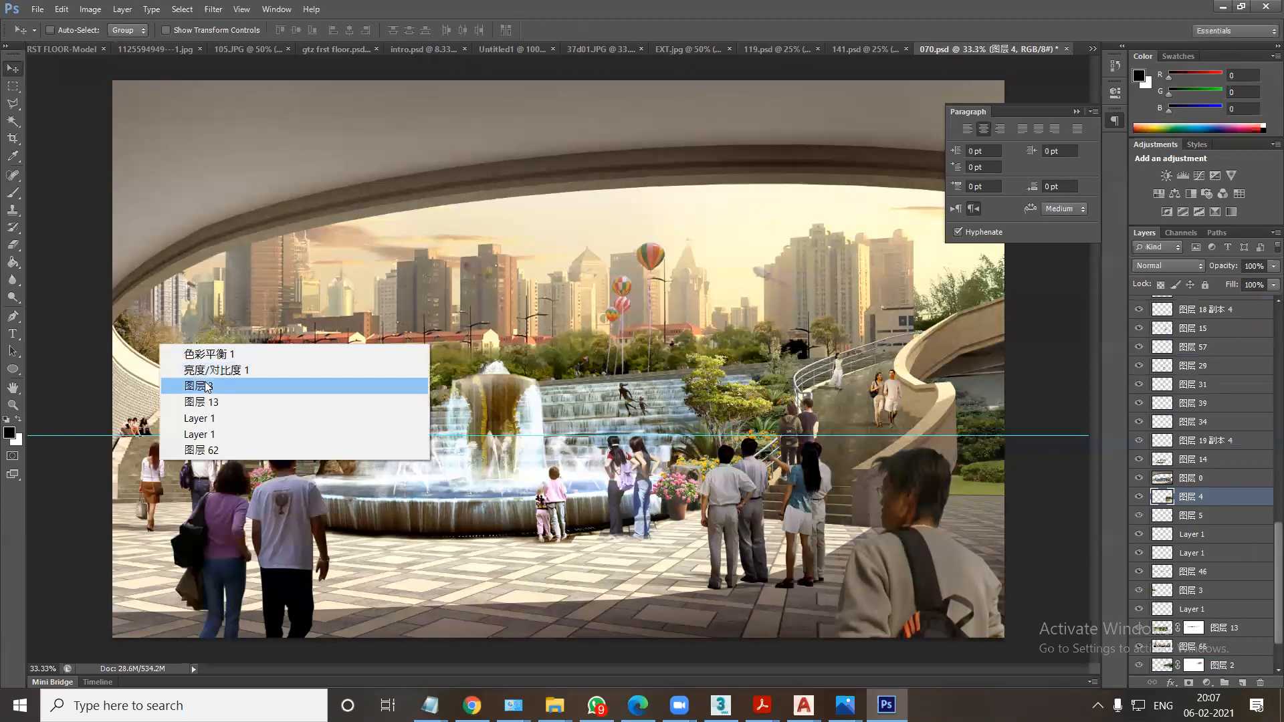
left_click(201, 385)
left_click_drag(153, 343, 403, 267)
left_click_drag(464, 294, 567, 415)
Scale the 图层 3 shrubs to about 28% and place them in front of the van at the image's lower right corner.
key("ctrl+t")
left_click_drag(873, 303, 738, 424, "alt")
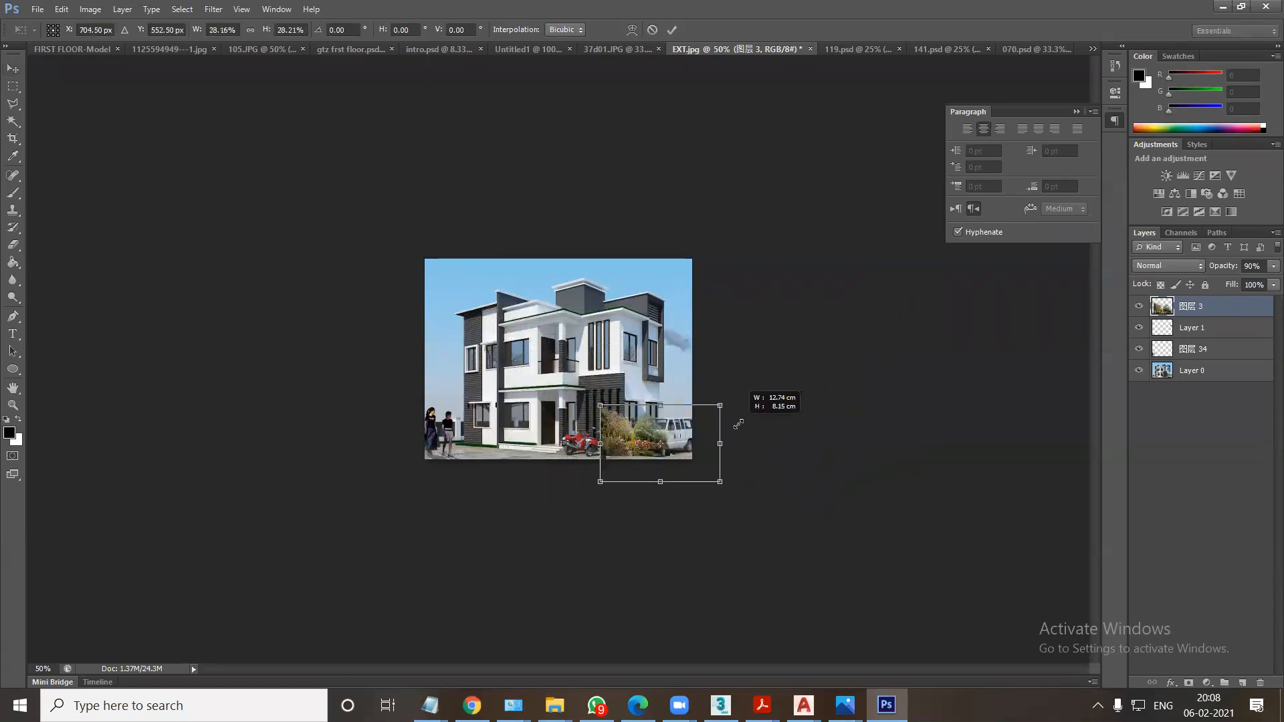
key("Return")
left_click_drag(644, 441, 681, 448)
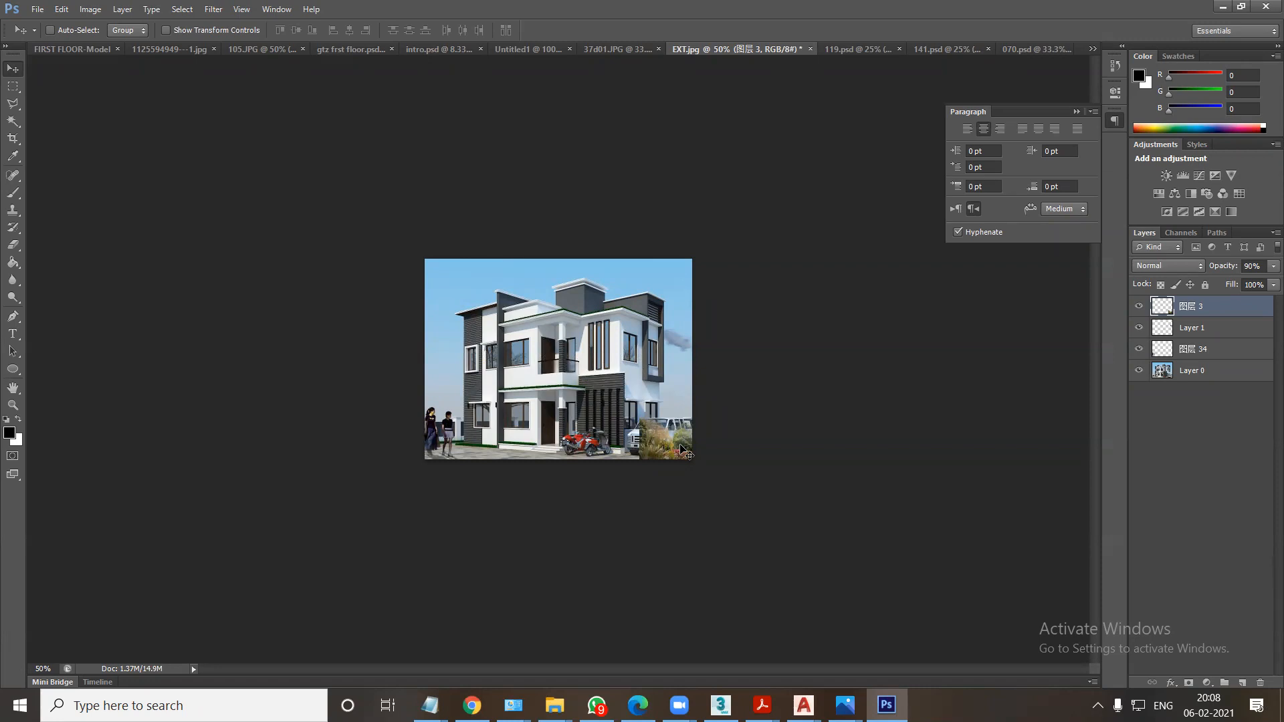
Switch to File Explorer, open the Exterior image from Edifying > BATCHES on drive D, view the white villa render and close it.
key("super+d")
double_click(48, 125)
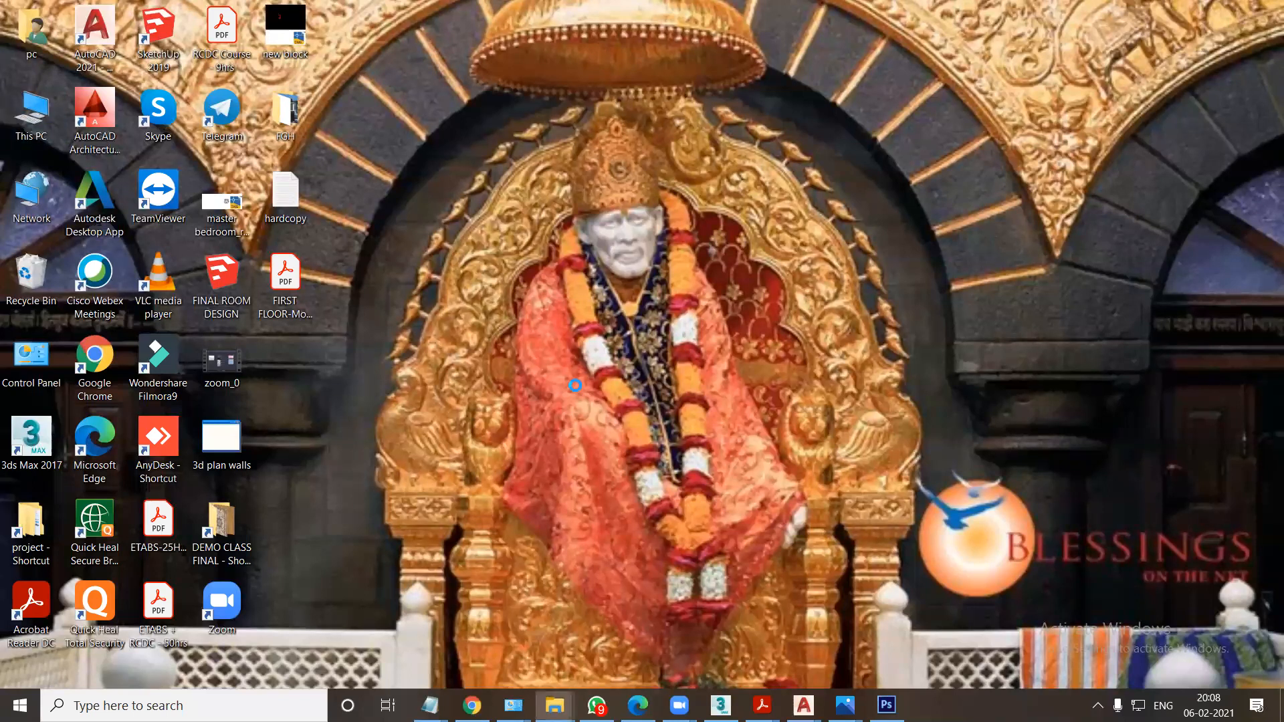
double_click(487, 317)
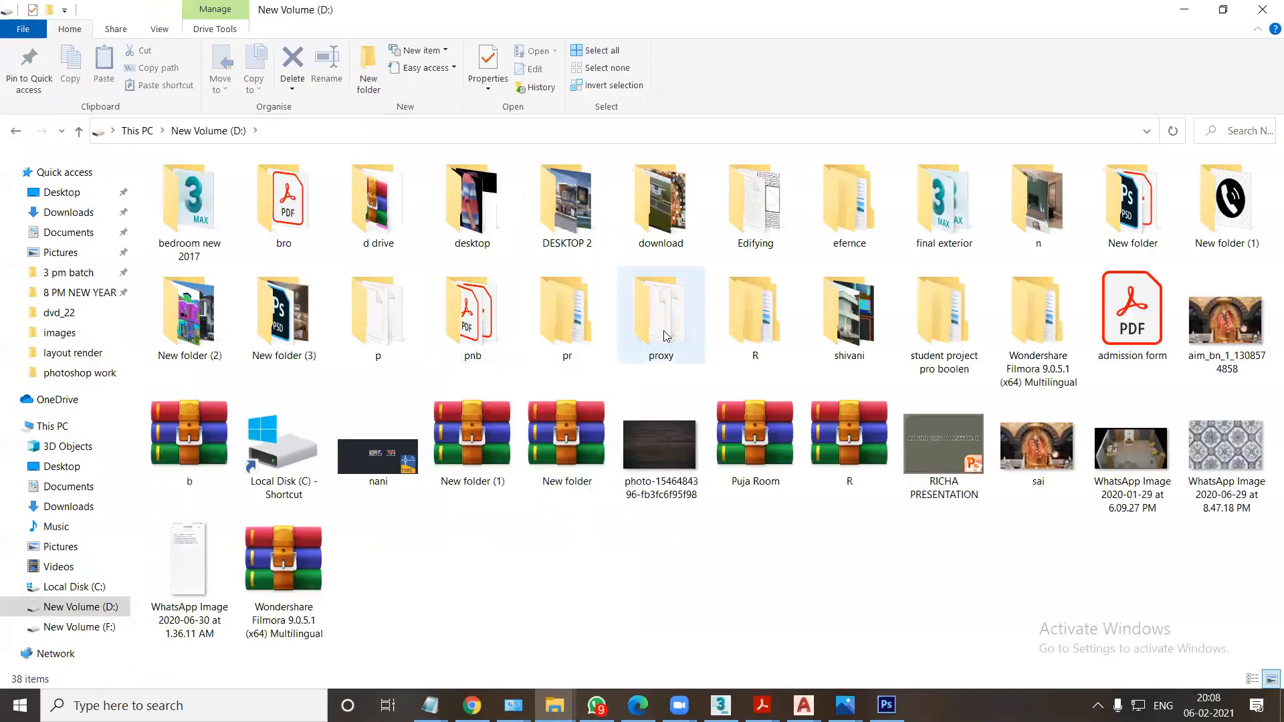
double_click(744, 239)
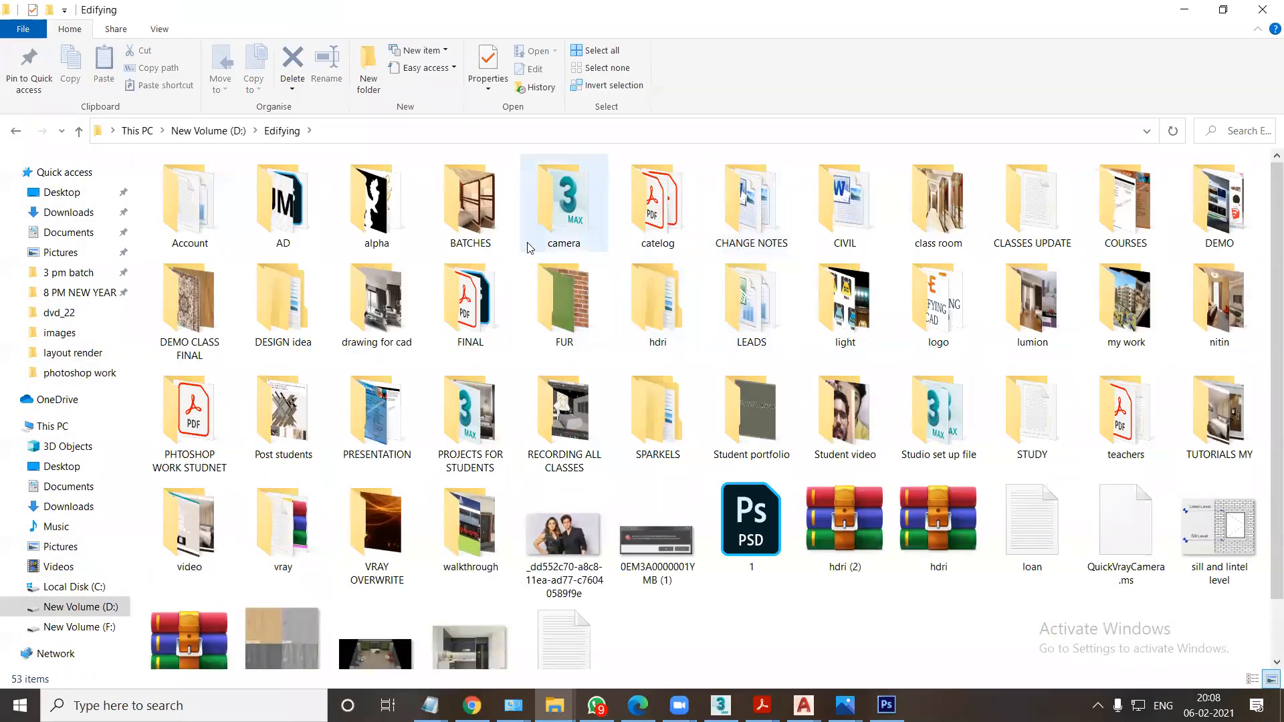
double_click(470, 203)
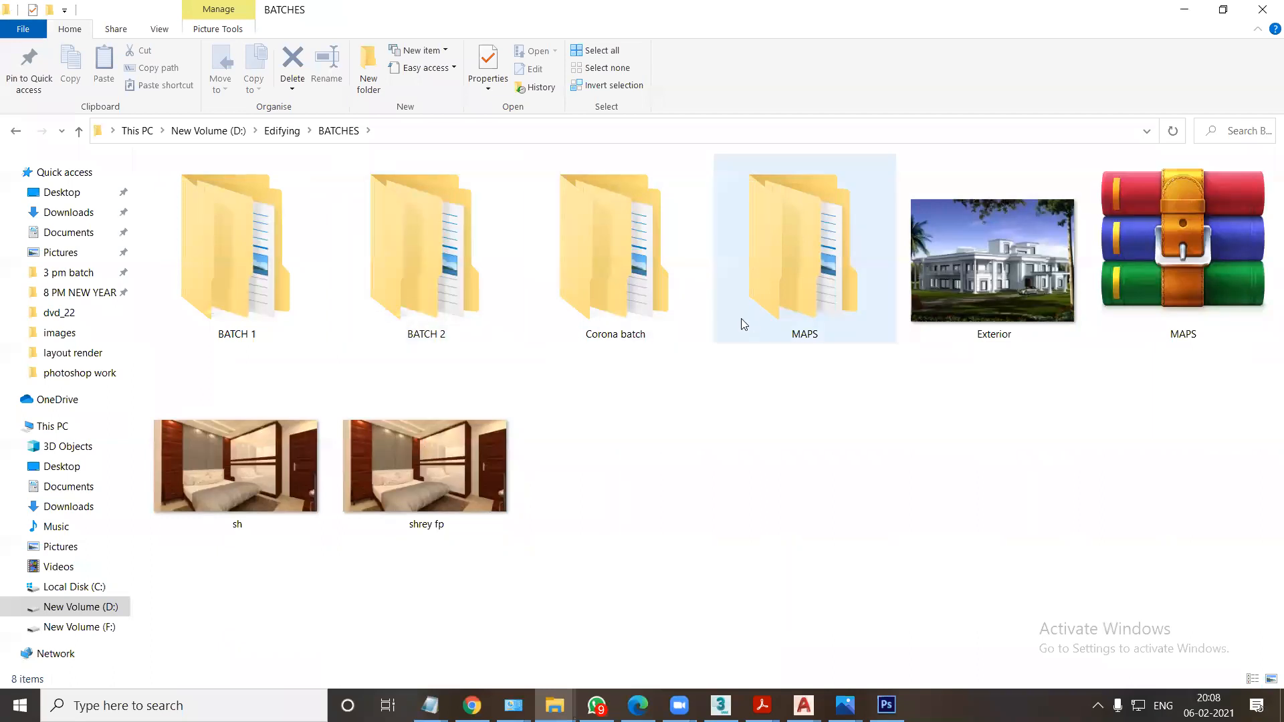
left_click(1001, 300)
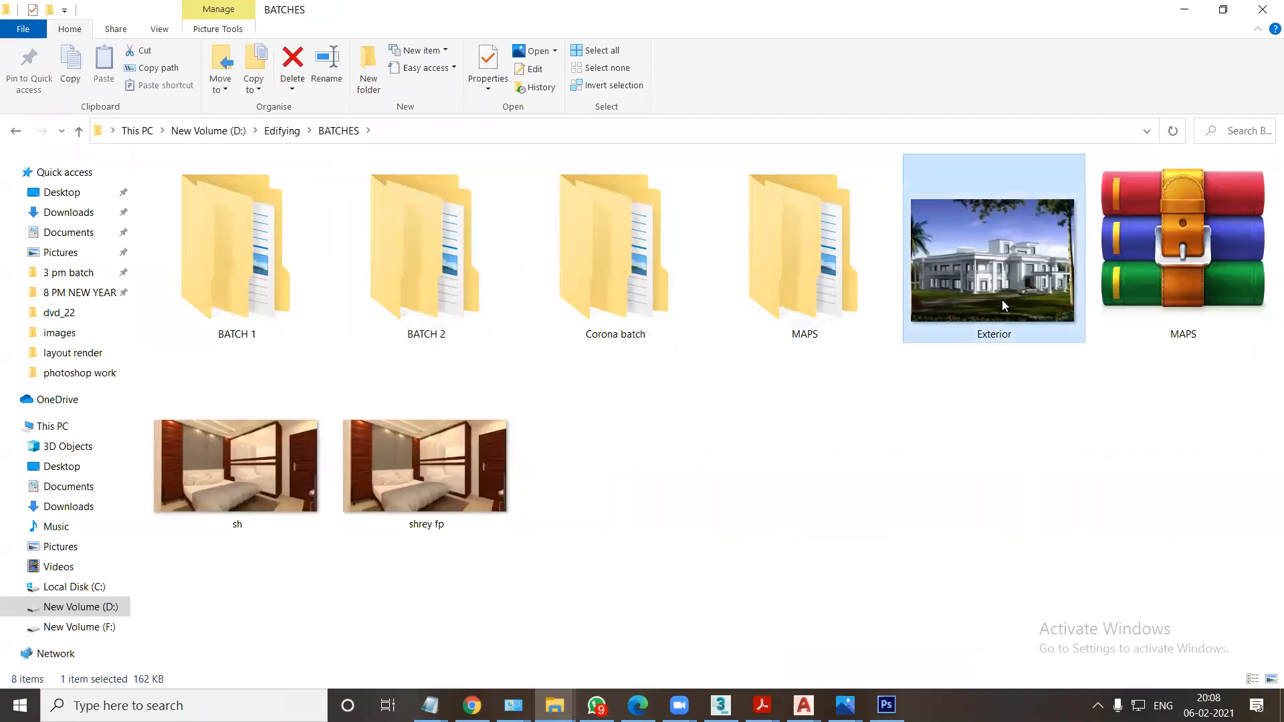
double_click(1001, 299)
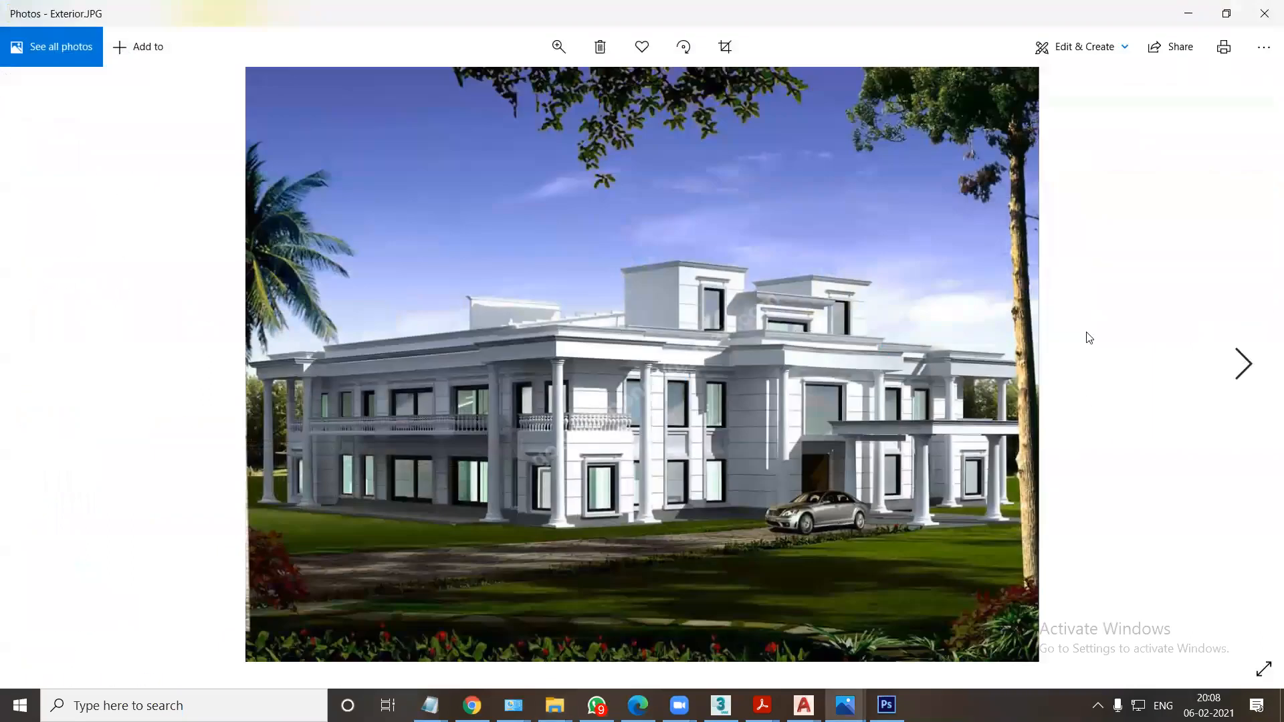
left_click(1264, 13)
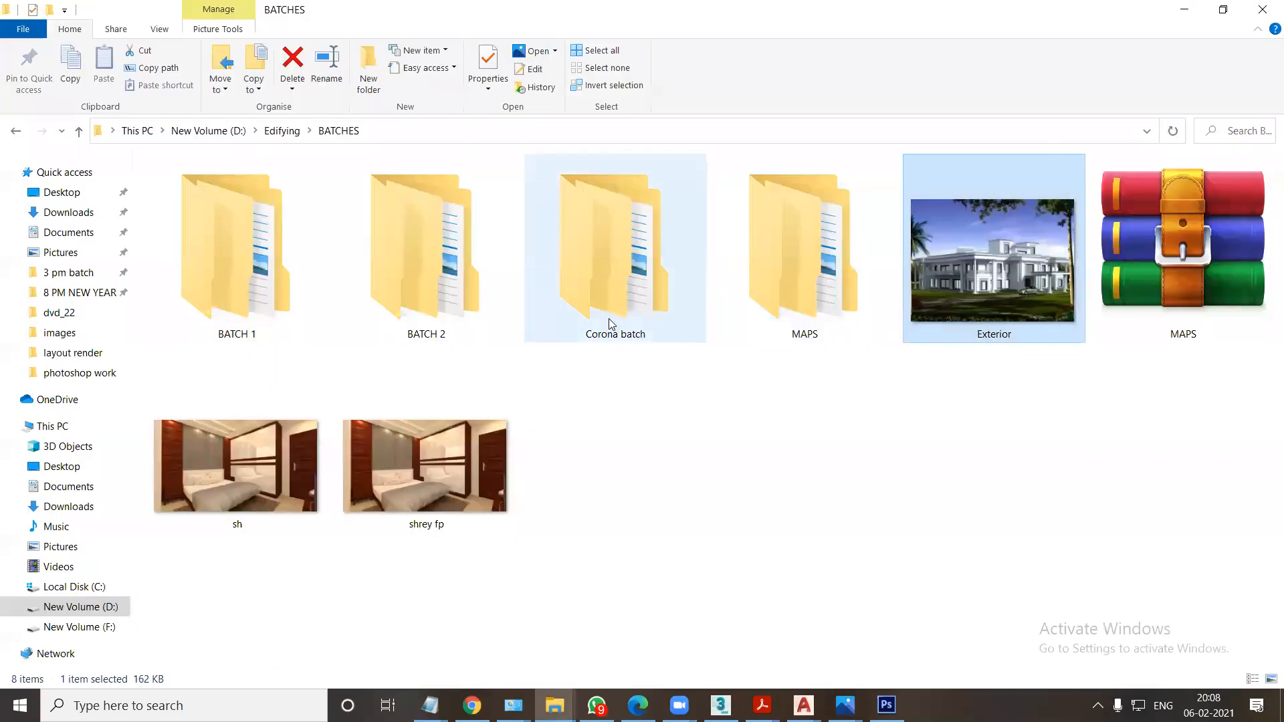
Go back to the Edifying folder, look through the lumion folder's images and videos, and return to Edifying.
left_click(16, 131)
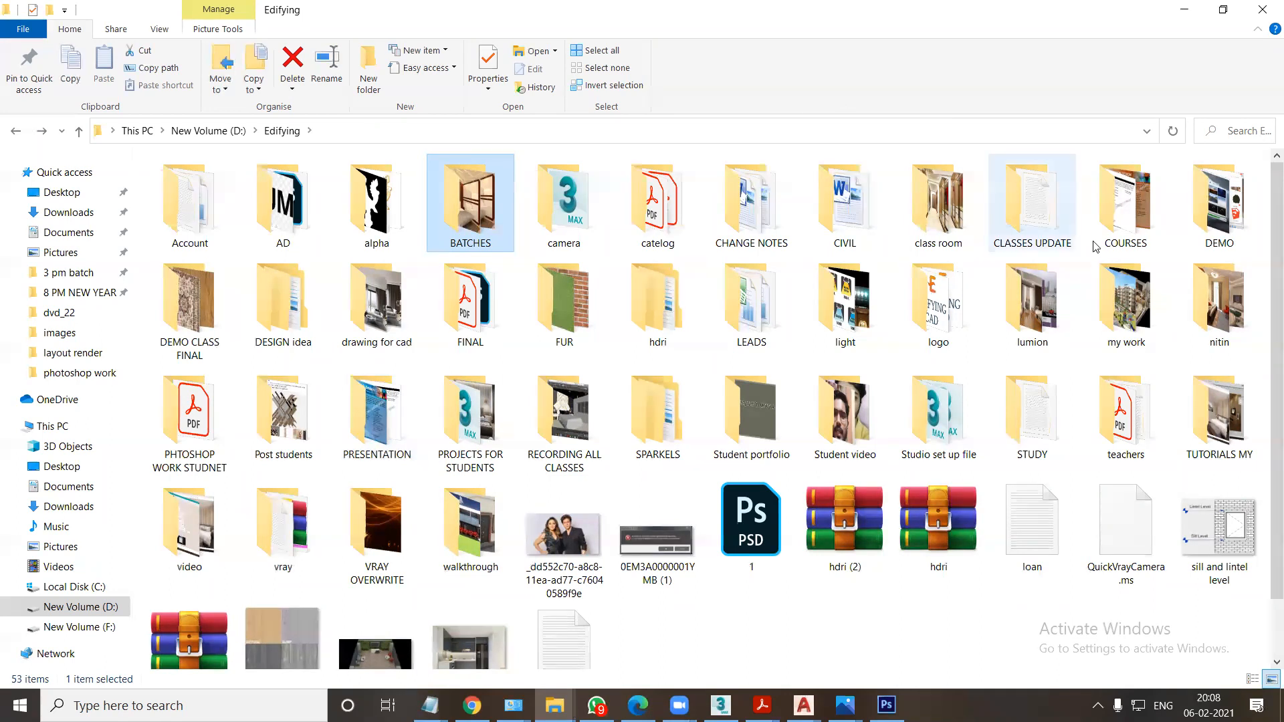
double_click(1034, 314)
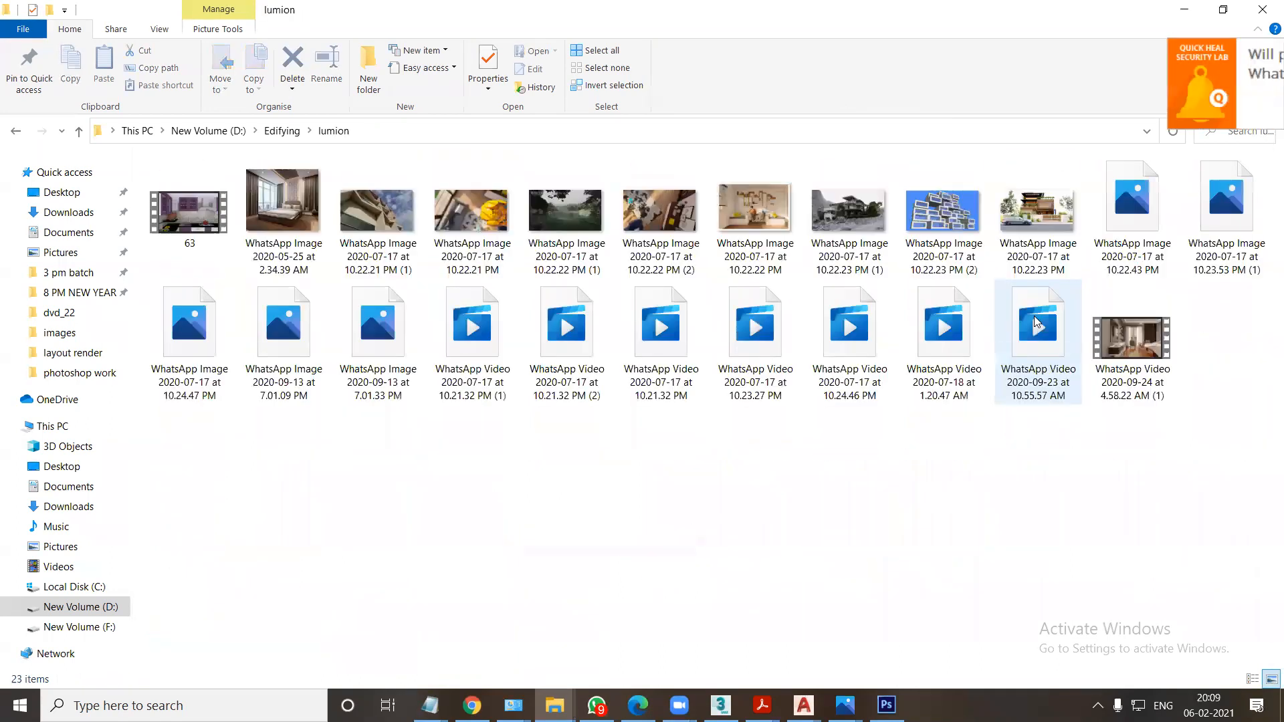
left_click(16, 131)
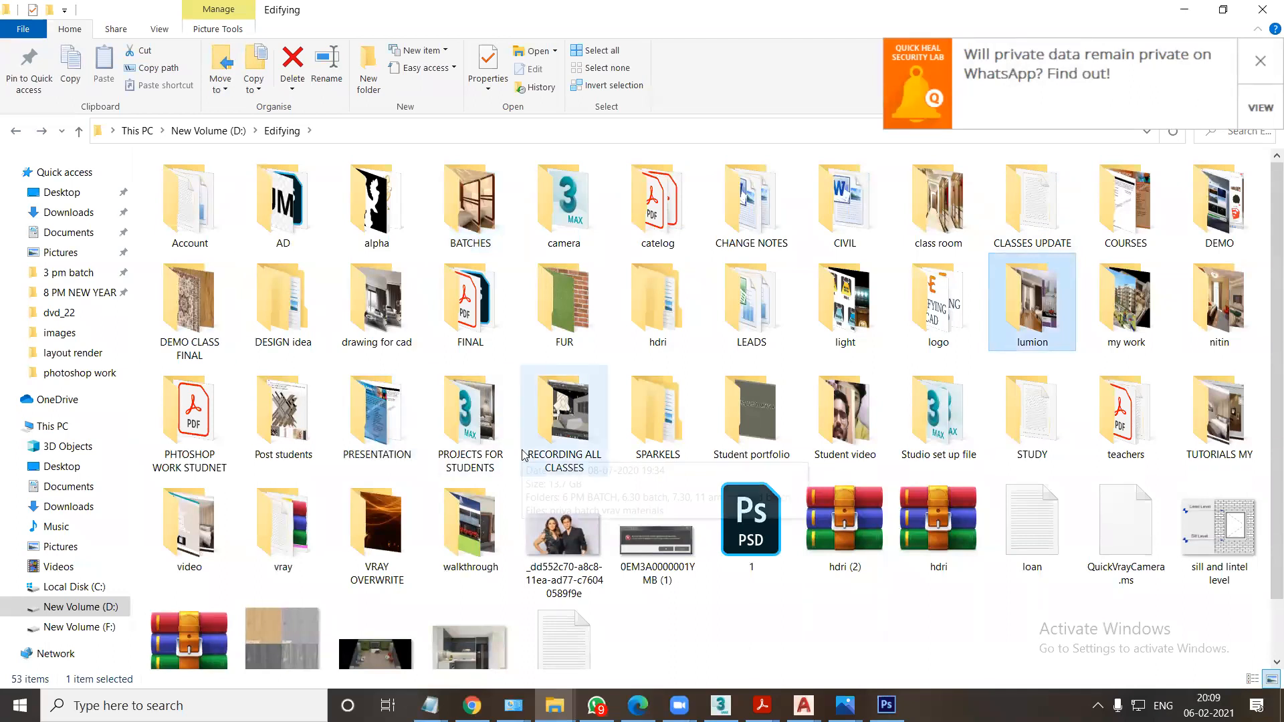
mouse_move(523, 454)
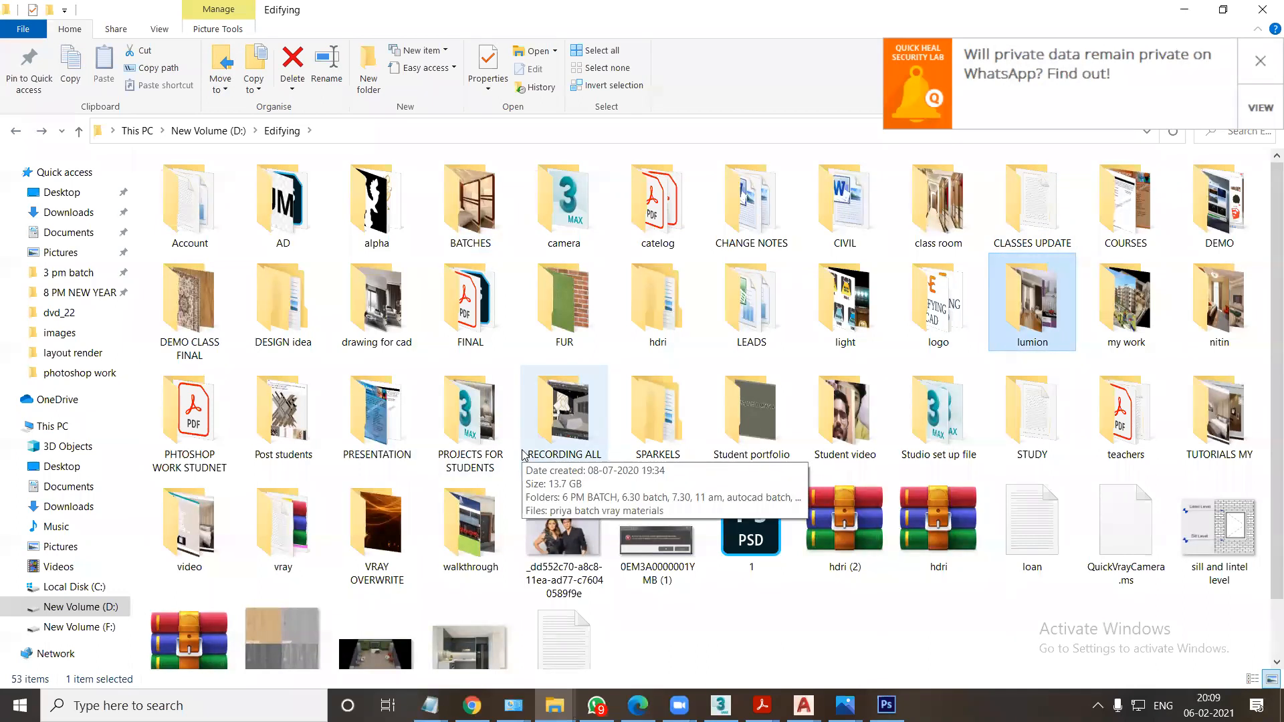